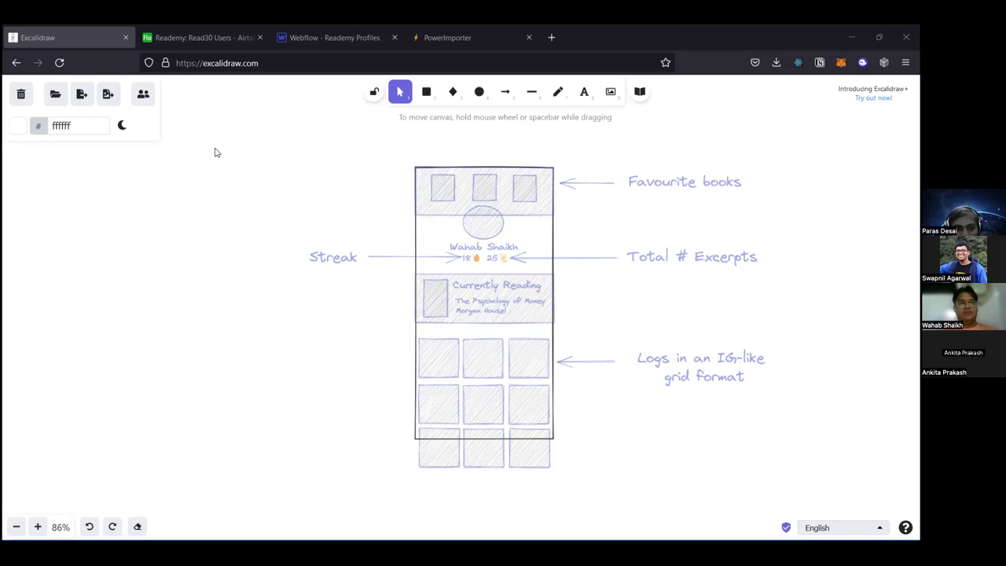
# Step: Compare the fields of Airtable's Read30 Users table with the profile page wireframe in Excalidraw
pyautogui.click(201, 24)
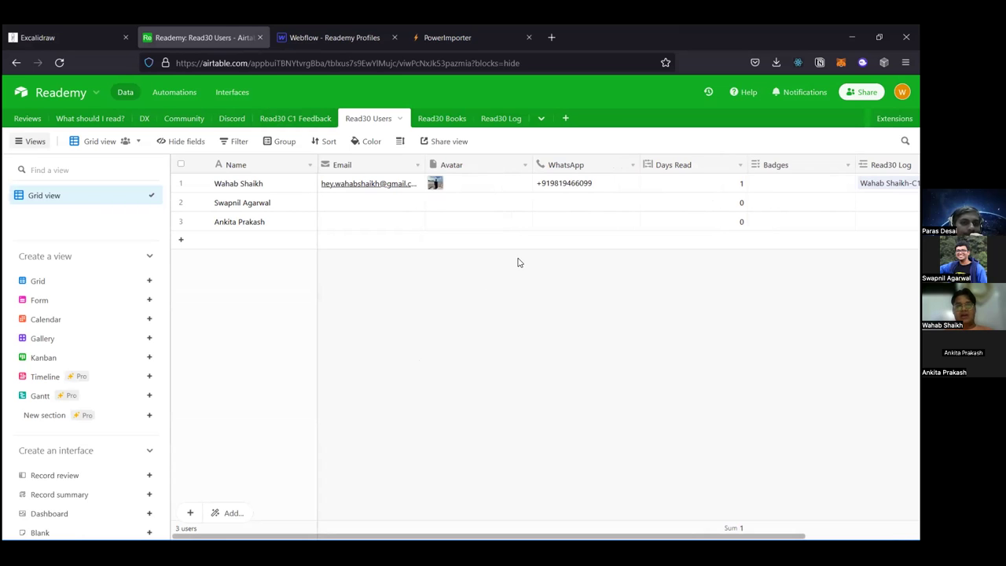
pyautogui.hscroll(3, 636, 232)
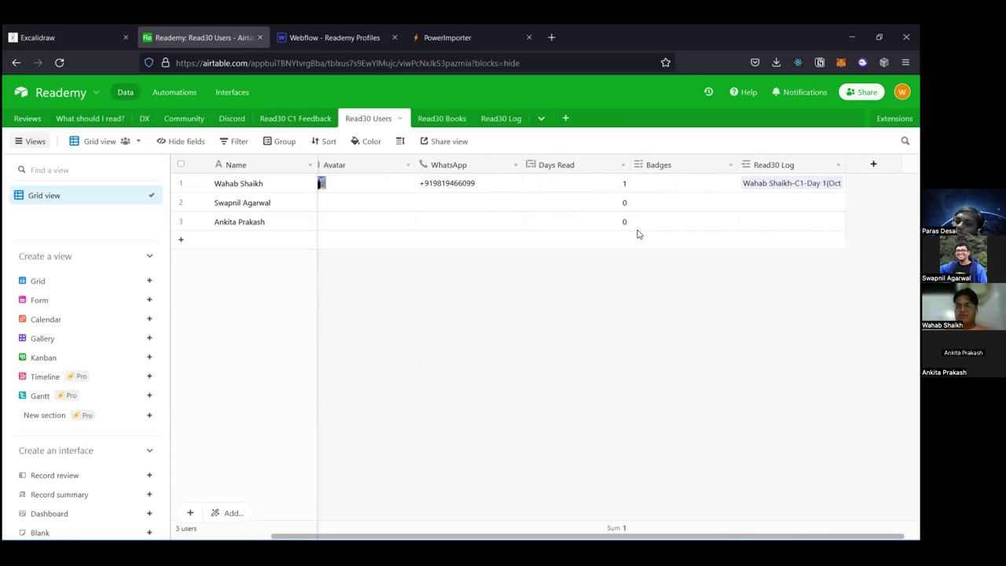
pyautogui.hscroll(-3, 636, 233)
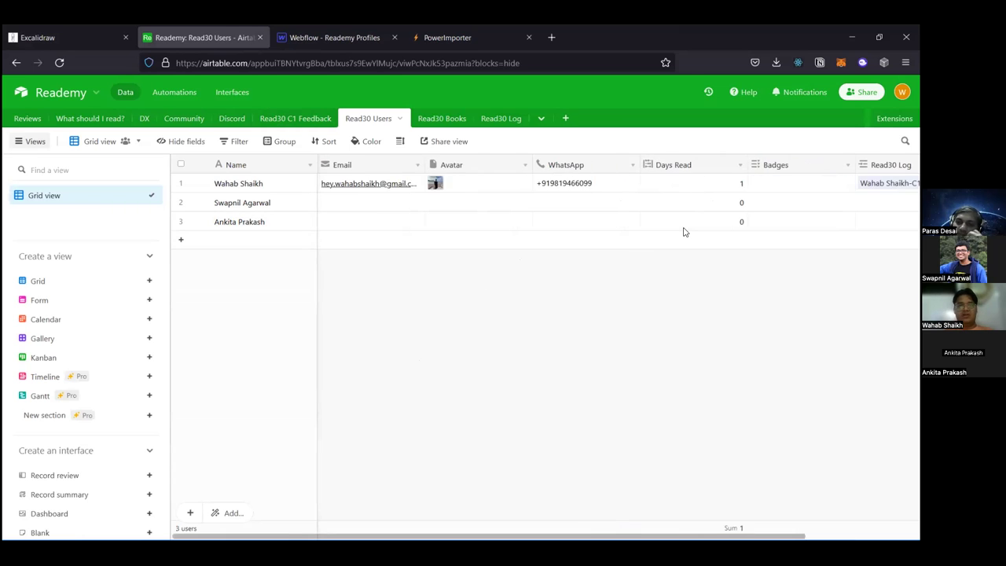
pyautogui.click(480, 169)
pyautogui.hscroll(3, 481, 168)
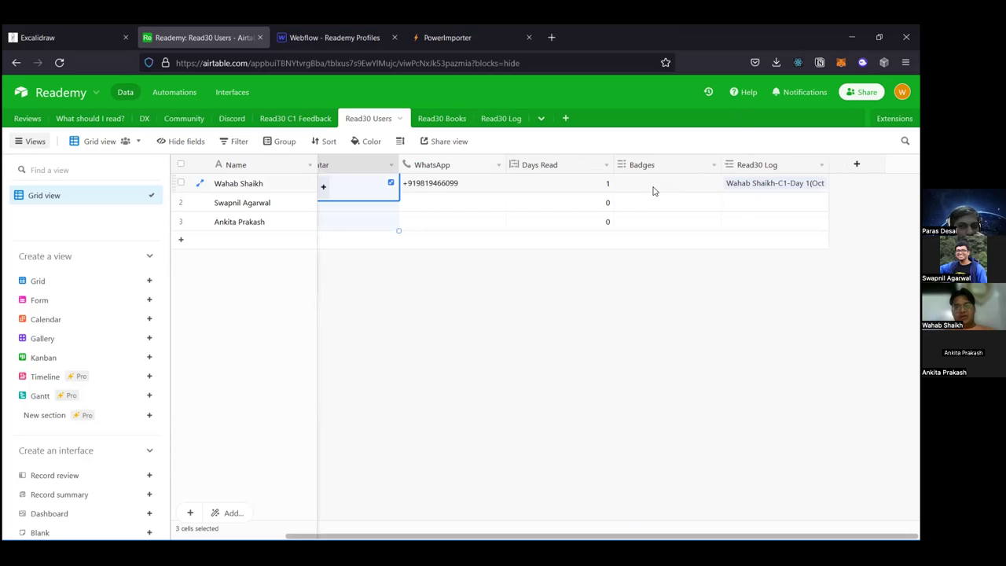
pyautogui.click(42, 35)
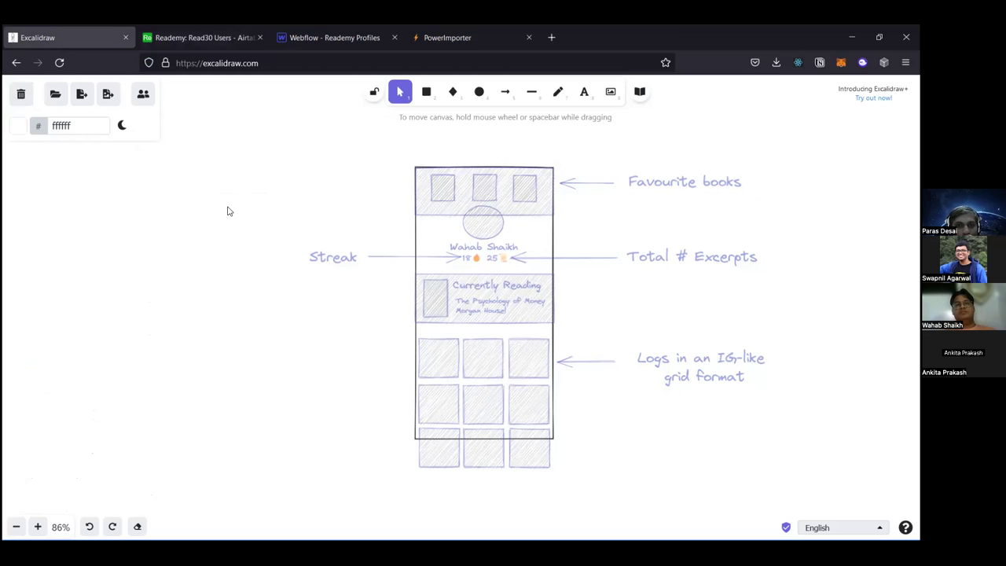
pyautogui.click(215, 25)
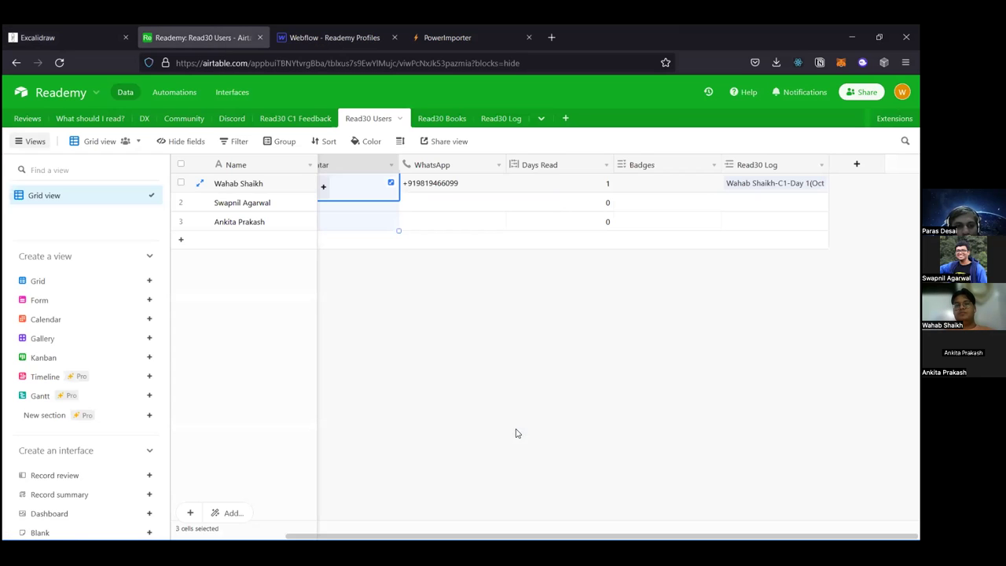
pyautogui.click(422, 294)
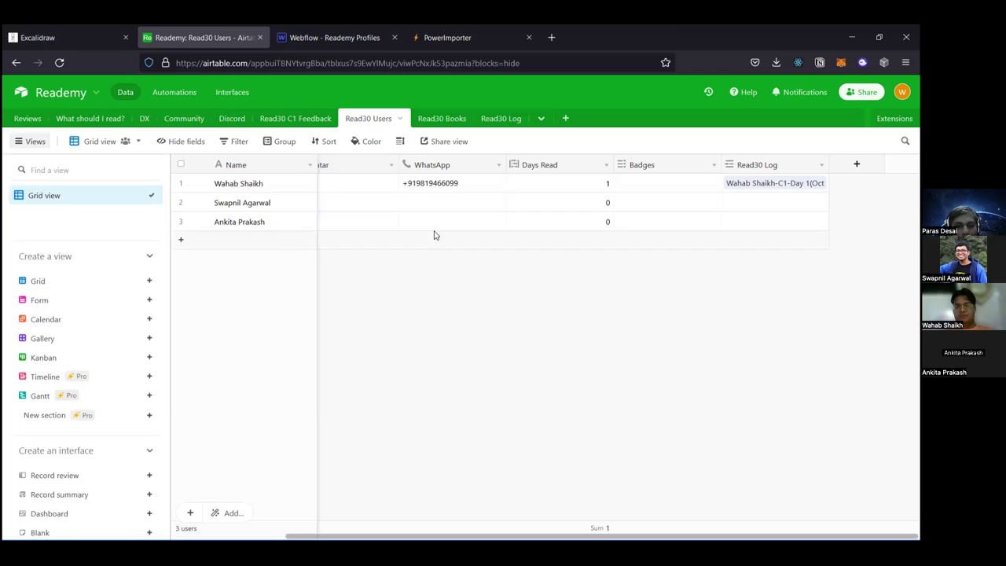
pyautogui.hscroll(-3, 435, 235)
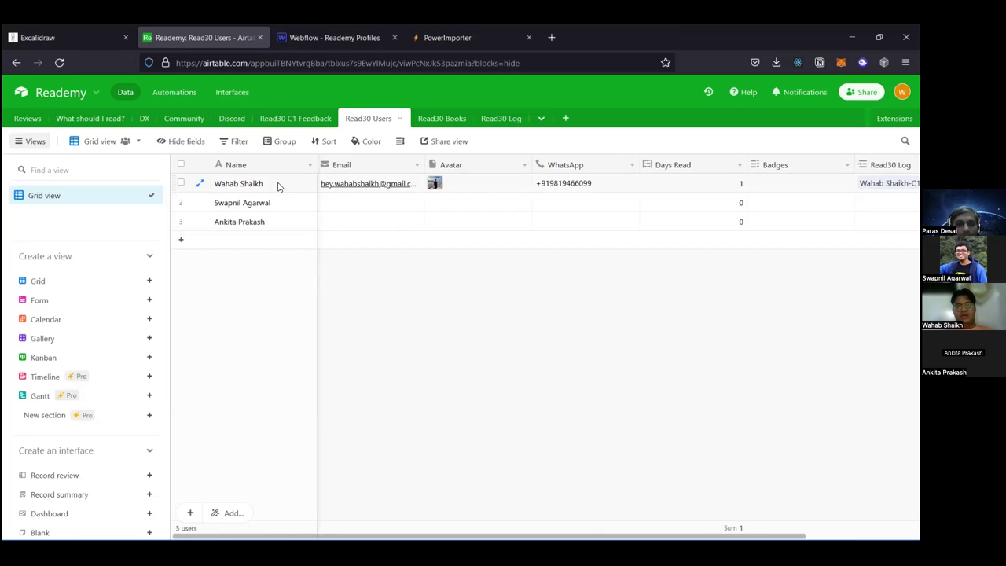
pyautogui.hscroll(4, 445, 187)
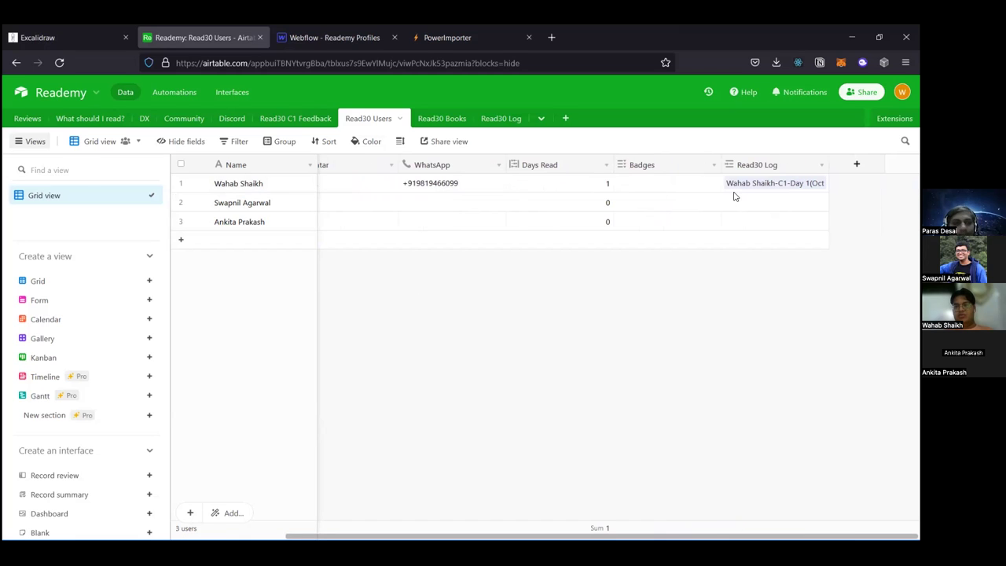
# Step: In the second Read30 Log record, link the same user as the first record, with cohort C1 and day 2
pyautogui.click(500, 117)
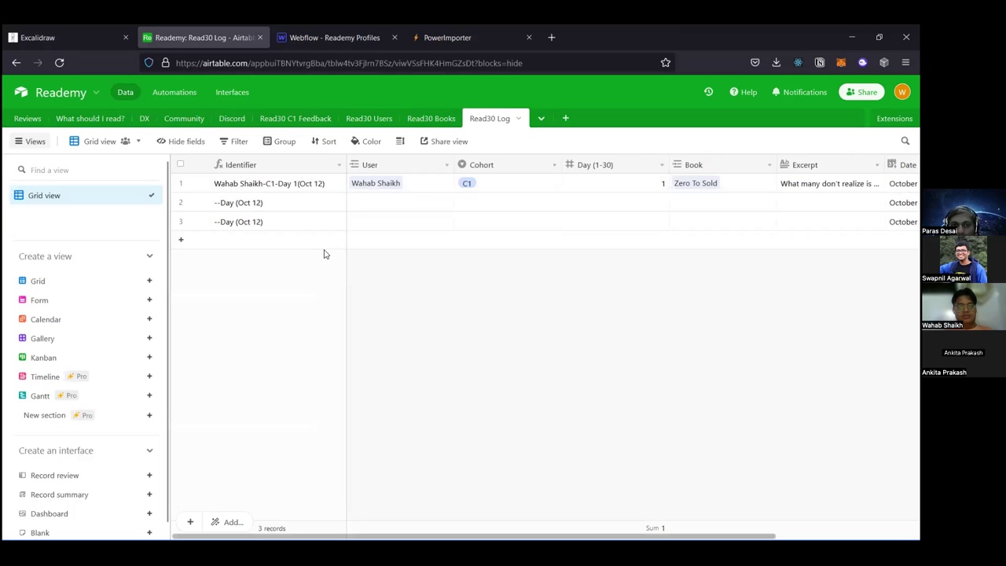
pyautogui.click(404, 202)
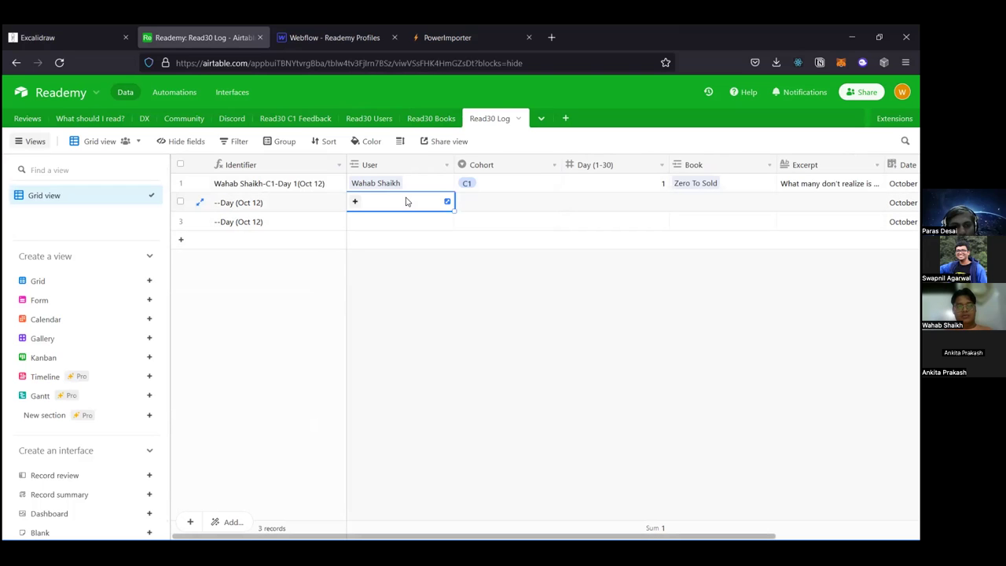
pyautogui.click(355, 202)
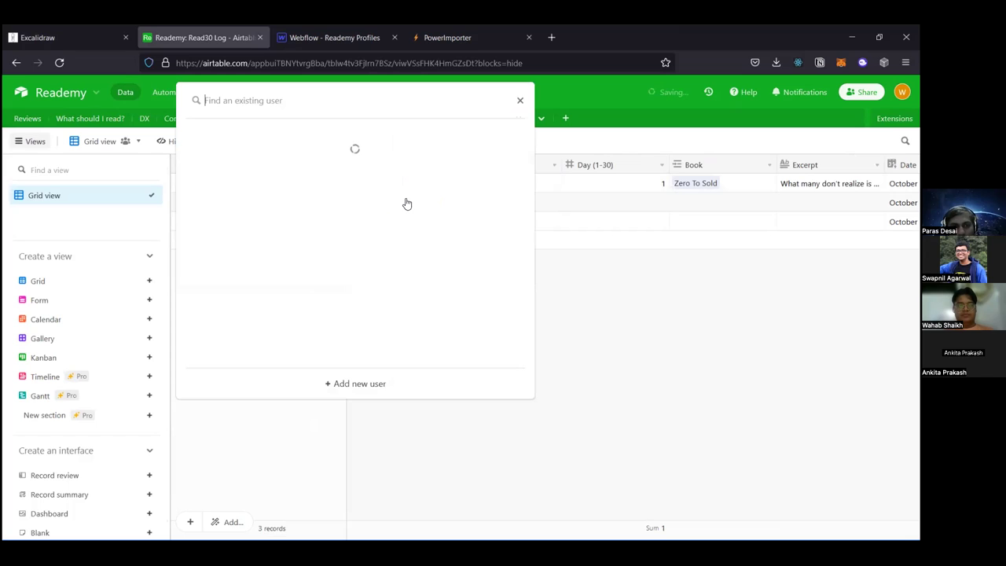
pyautogui.click(409, 169)
pyautogui.click(503, 206)
pyautogui.click(503, 206)
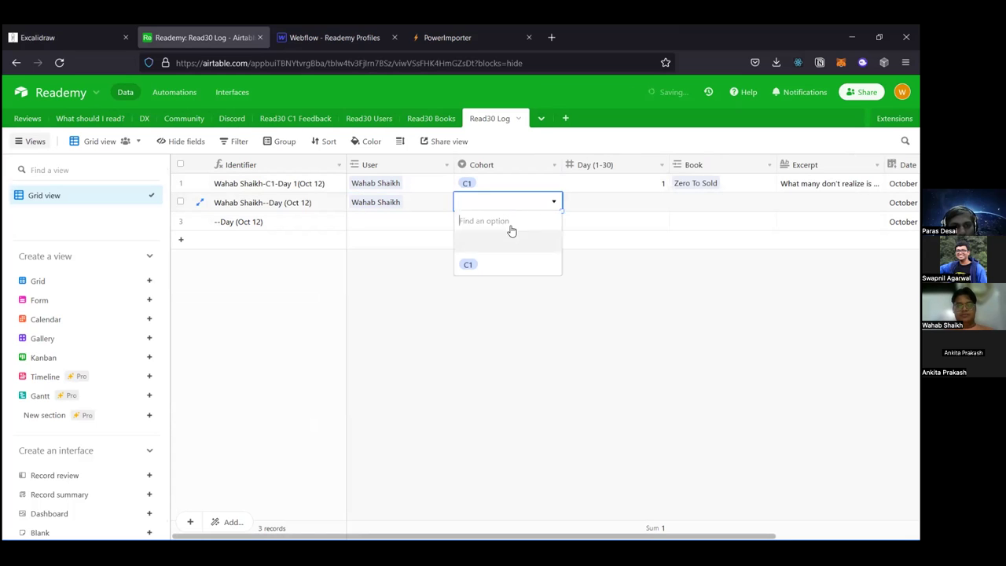
pyautogui.click(469, 263)
pyautogui.click(631, 202)
pyautogui.write('2')
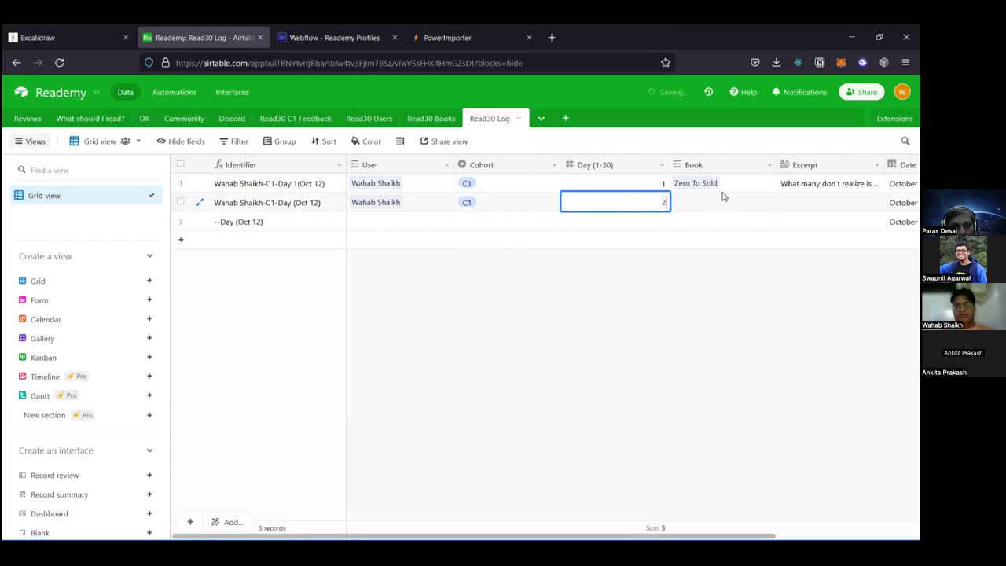
# Step: Link the book Zero To Sold to the second log record and enter "-" as its excerpt
pyautogui.click(750, 208)
pyautogui.write('zer')
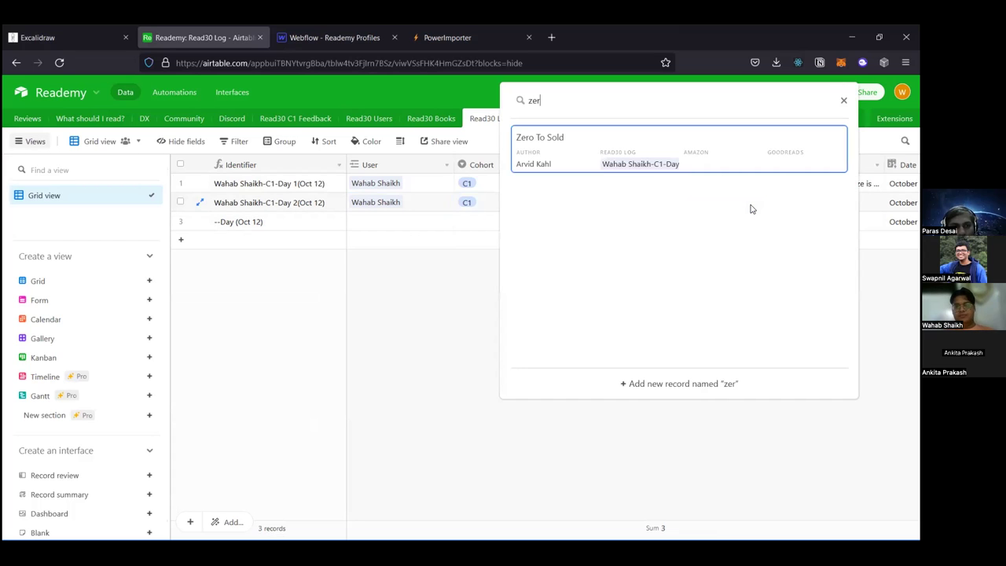
pyautogui.press('Return')
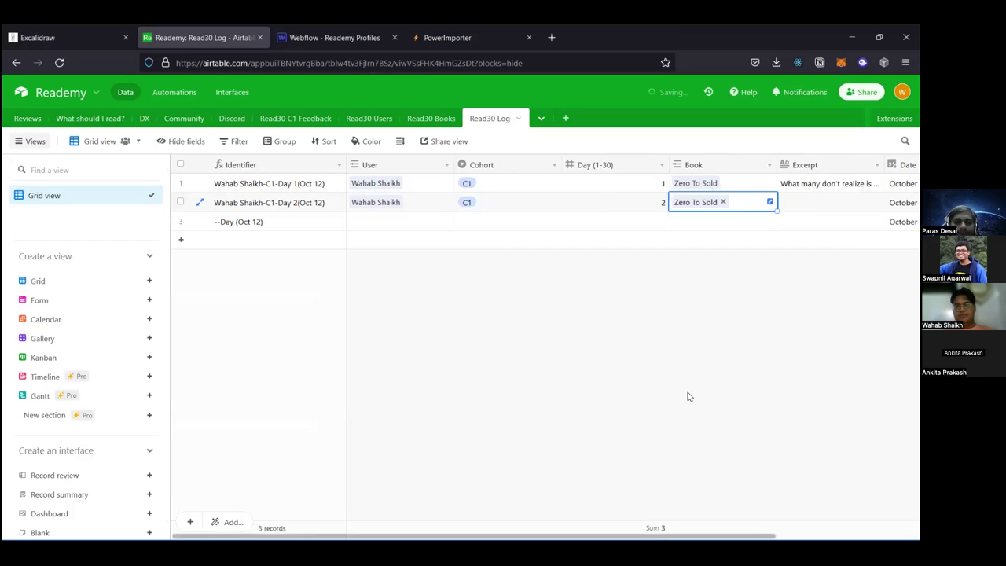
pyautogui.hscroll(3, 676, 315)
pyautogui.click(626, 202)
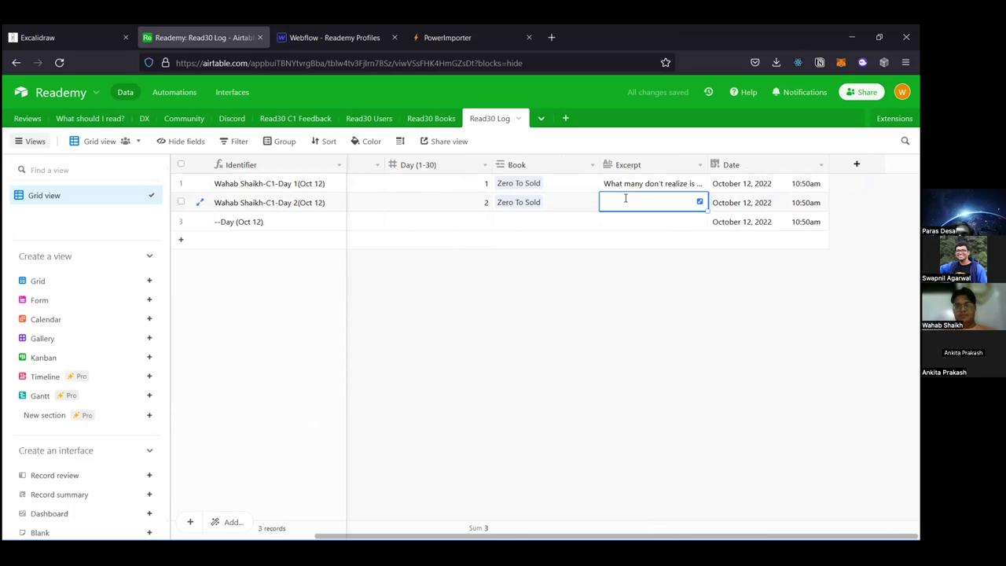
pyautogui.click(625, 201)
pyautogui.write('-')
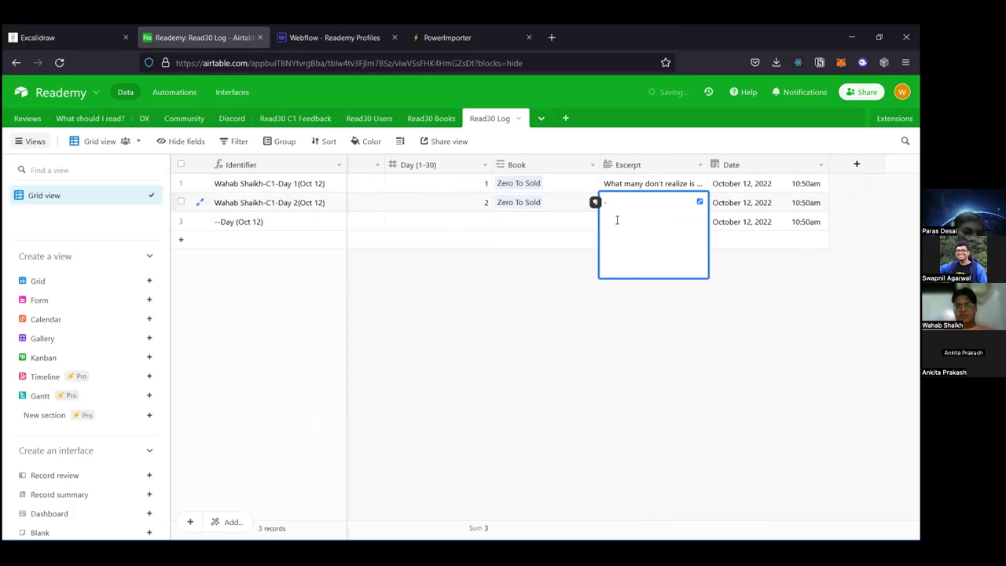
pyautogui.click(561, 317)
# Step: Check the Read30 Log link field's settings in the Read30 Users table and the first user's linked log records
pyautogui.click(366, 119)
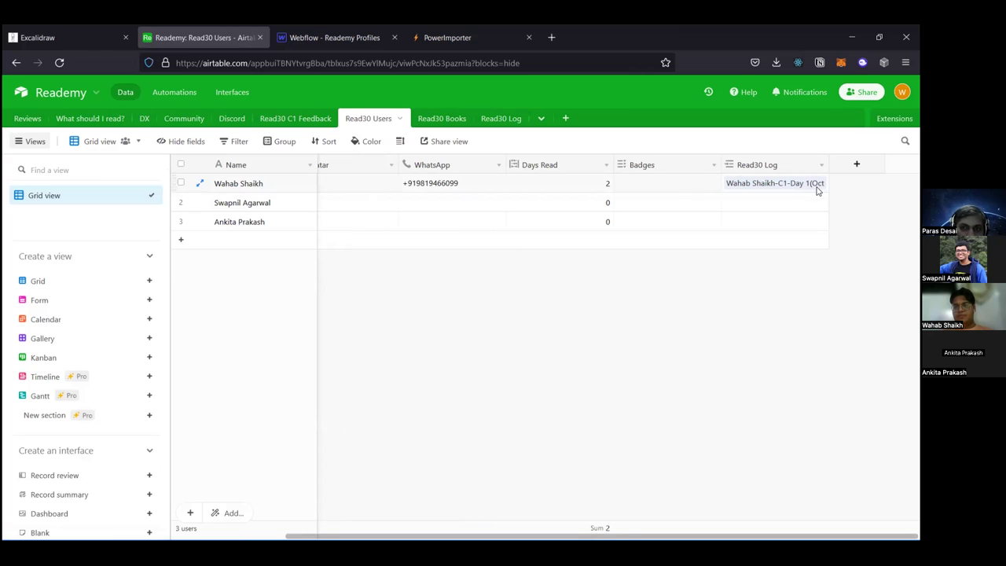
pyautogui.doubleClick(785, 167)
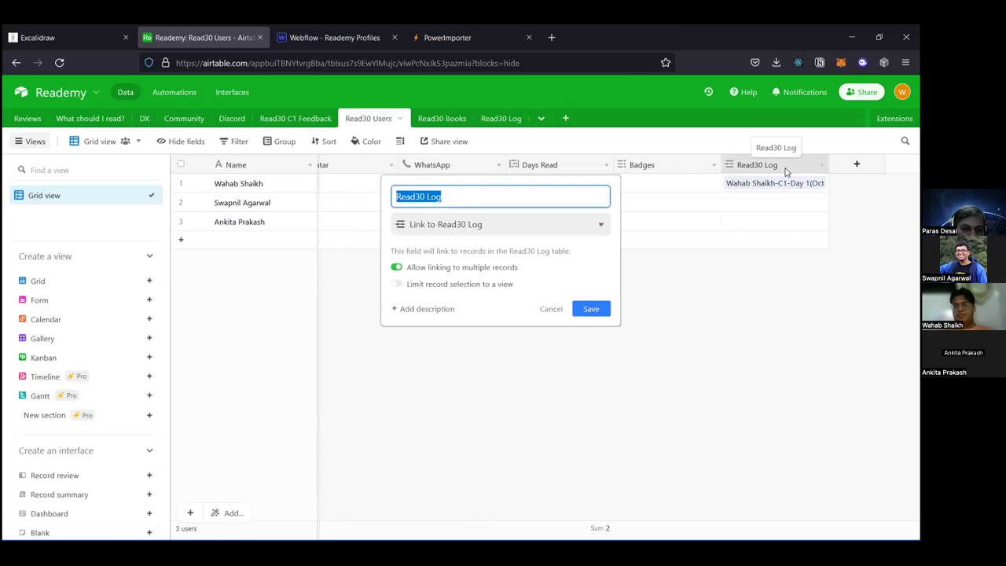
pyautogui.click(703, 330)
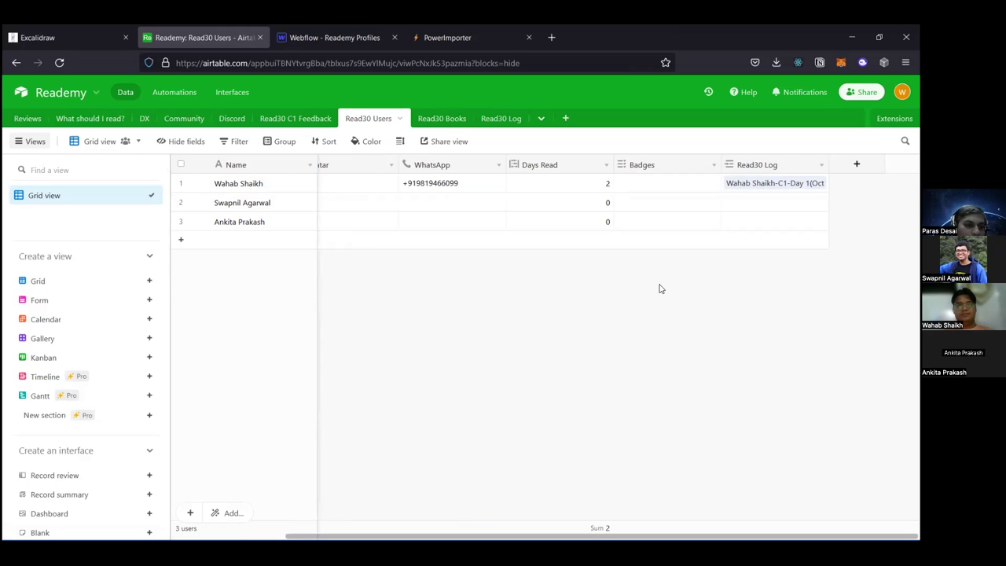
pyautogui.doubleClick(772, 165)
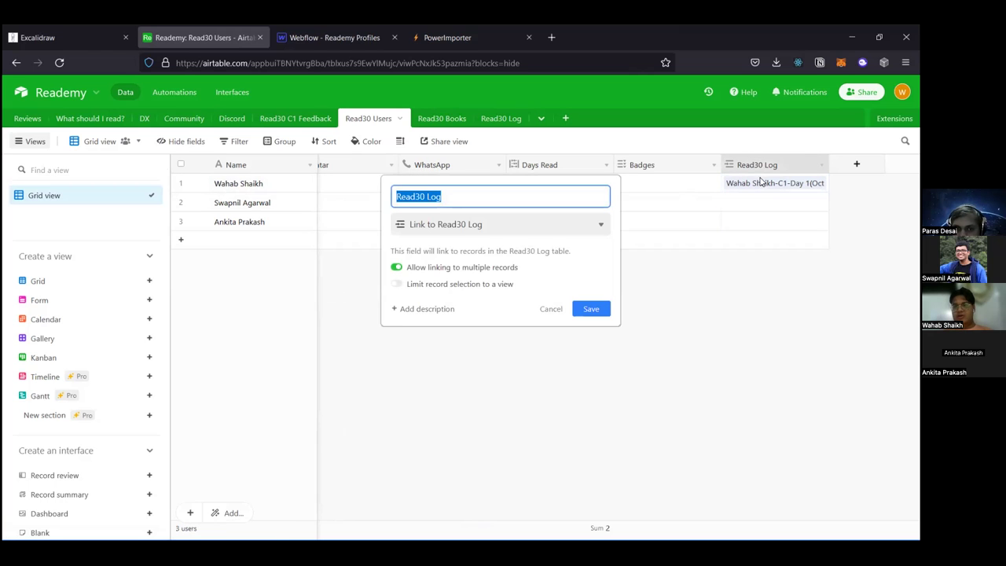
pyautogui.press('Escape')
pyautogui.click(761, 183)
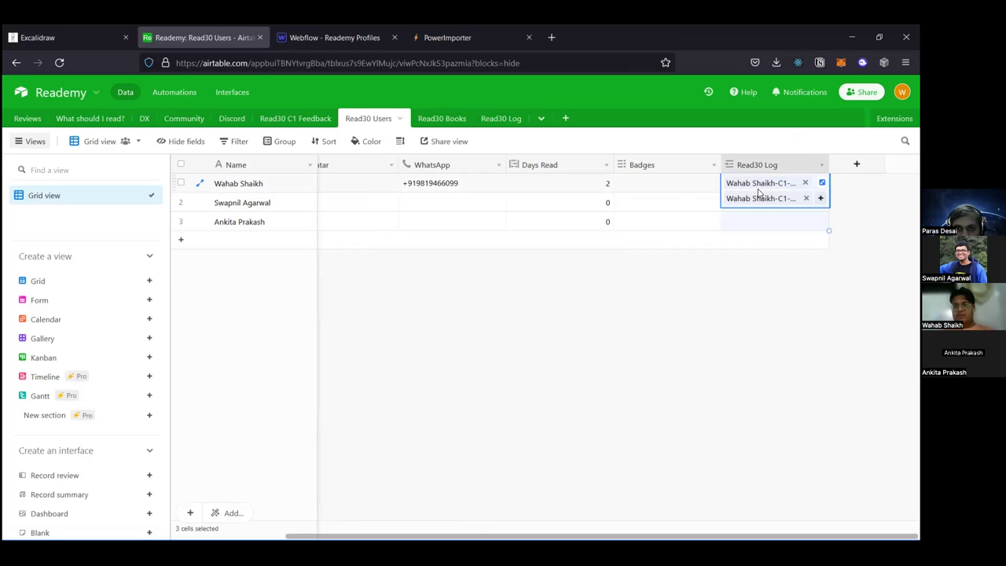
pyautogui.click(581, 334)
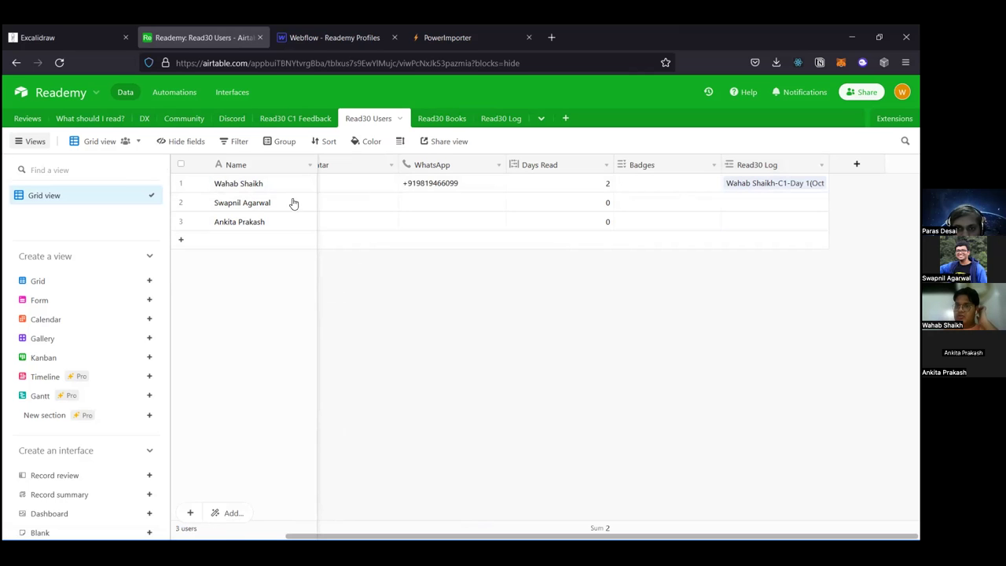
# Step: Check the Excalidraw profile wireframe and start a new Number field in Airtable's Read30 Users table
pyautogui.click(17, 35)
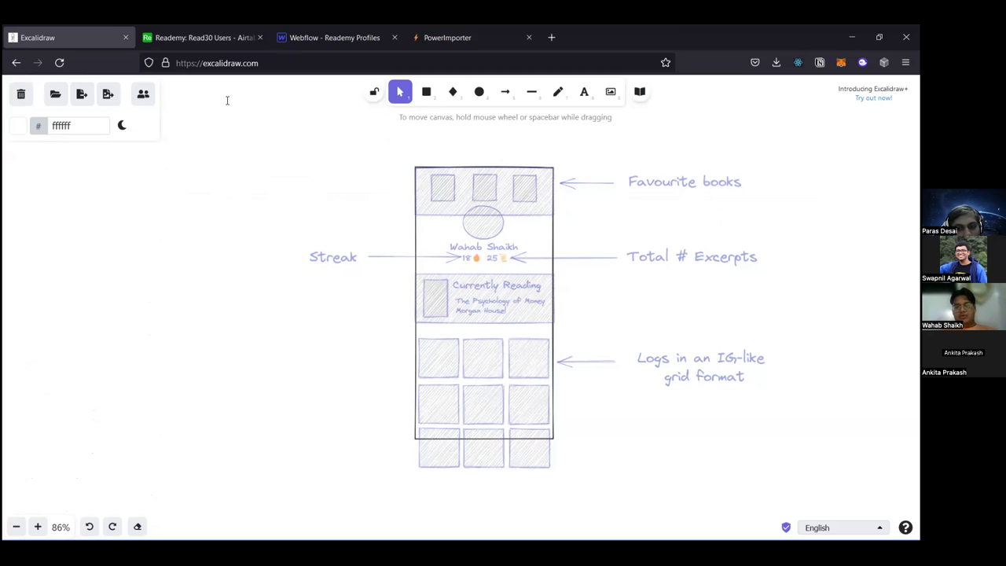
pyautogui.click(196, 31)
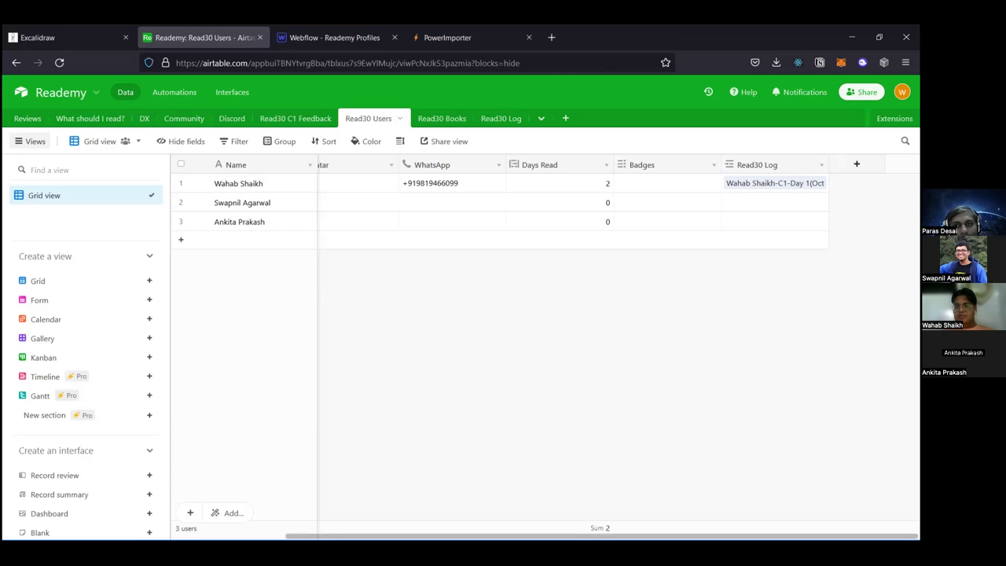
pyautogui.click(856, 163)
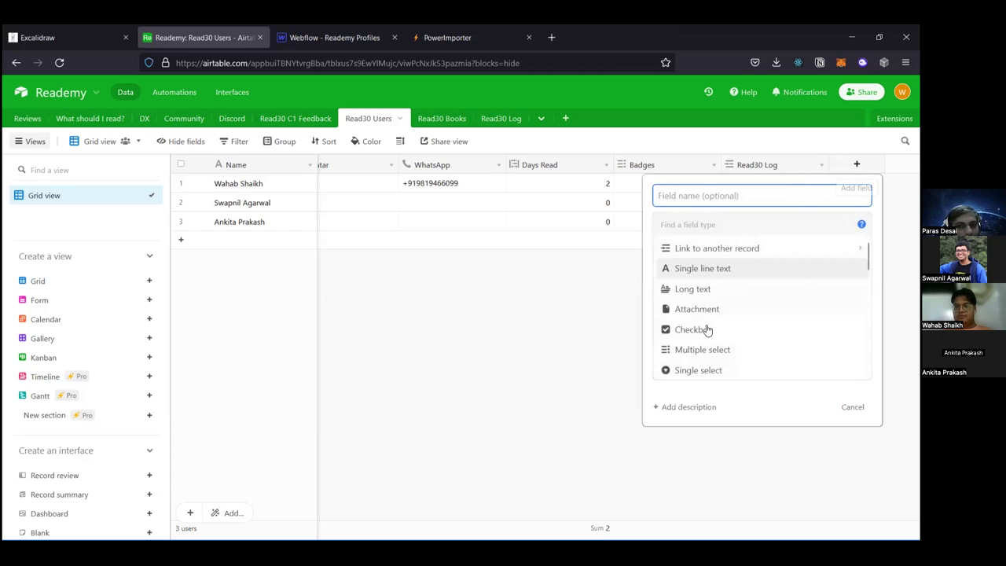
pyautogui.scroll(-4, 711, 327)
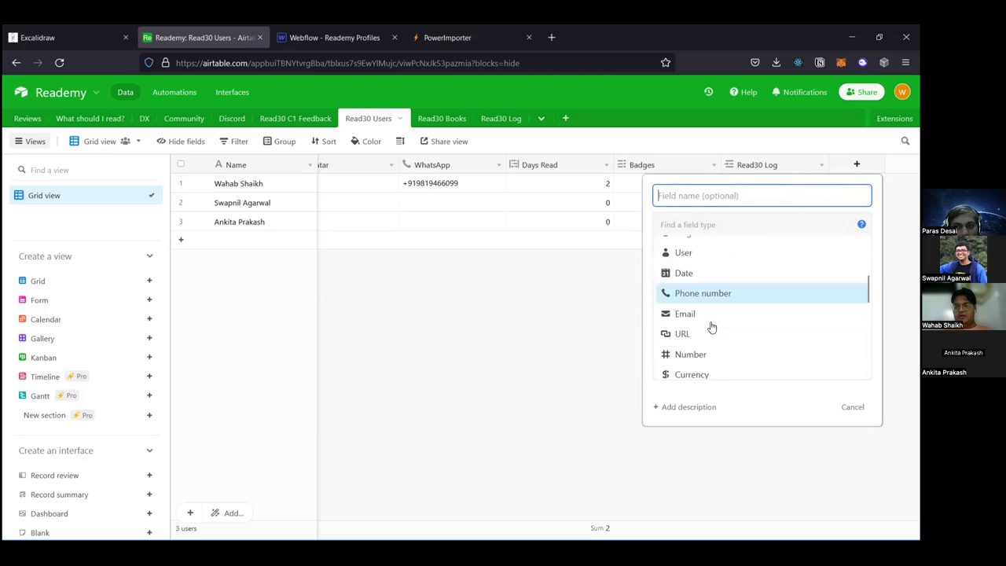
pyautogui.scroll(-2, 741, 334)
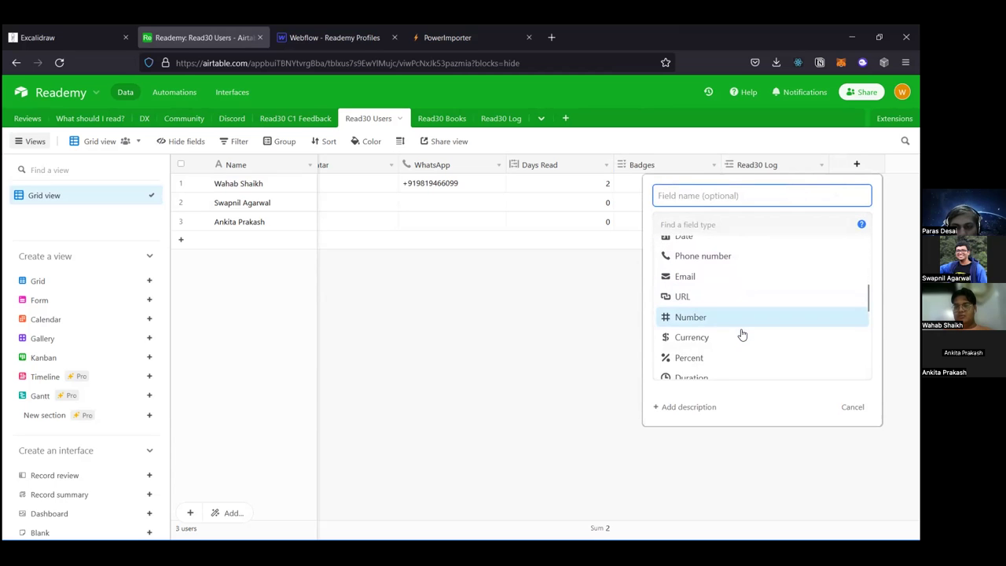
pyautogui.click(765, 298)
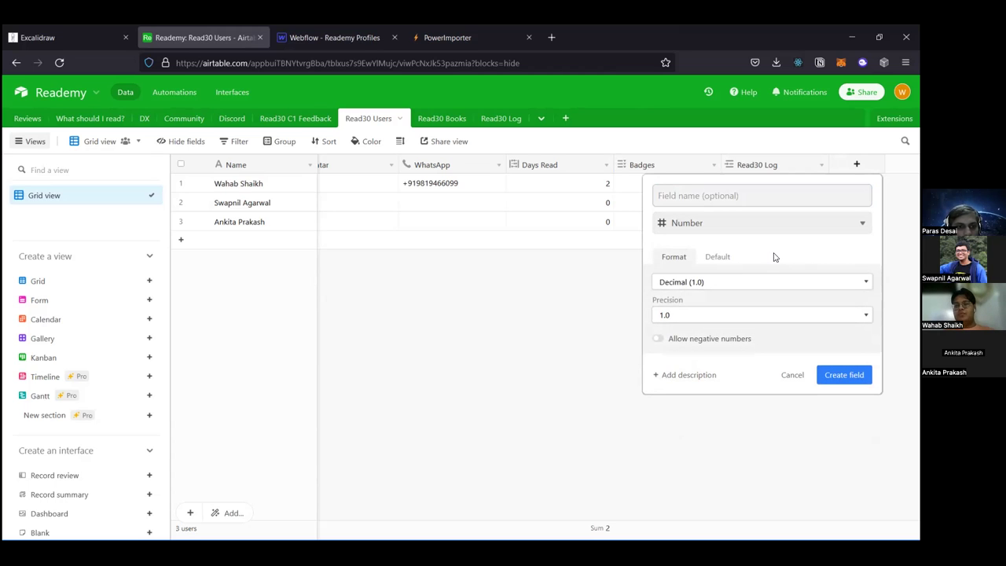
pyautogui.click(750, 290)
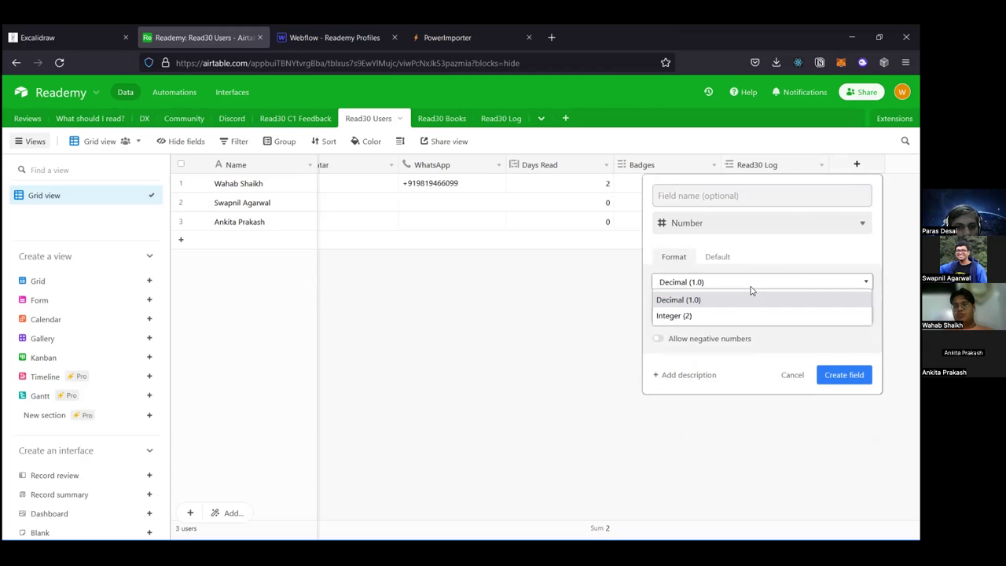
pyautogui.click(750, 290)
pyautogui.click(750, 290)
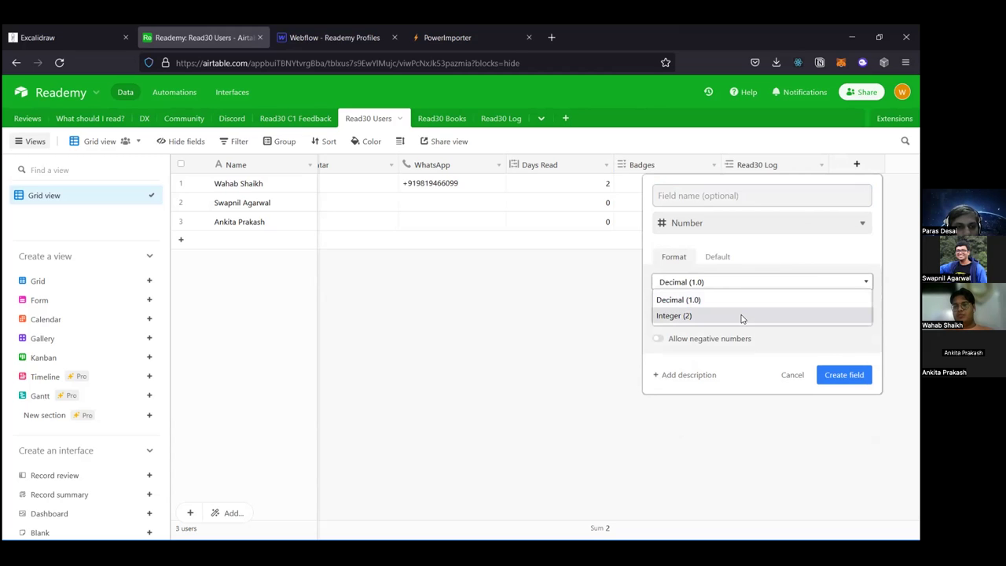
pyautogui.click(740, 318)
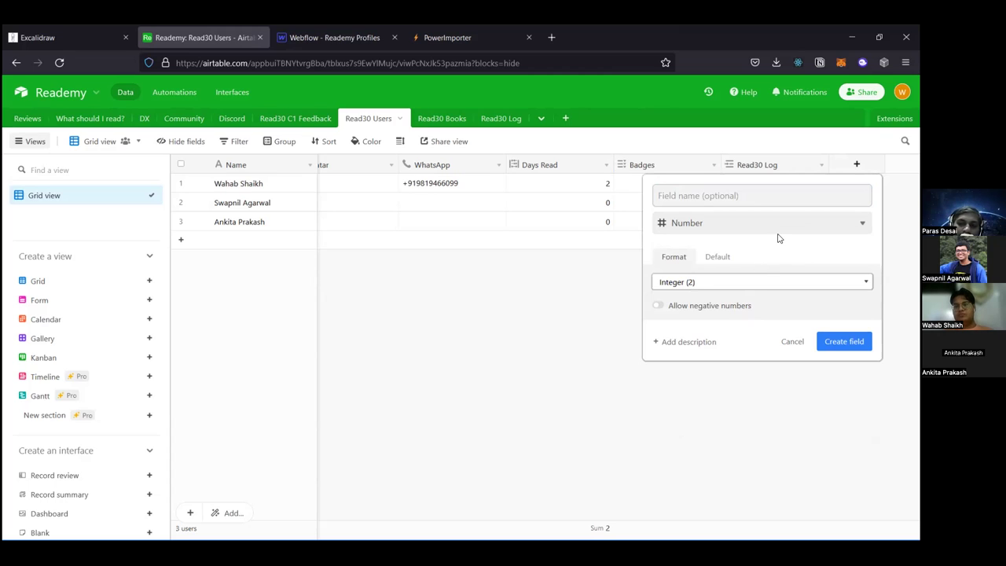
pyautogui.click(767, 186)
pyautogui.write('T')
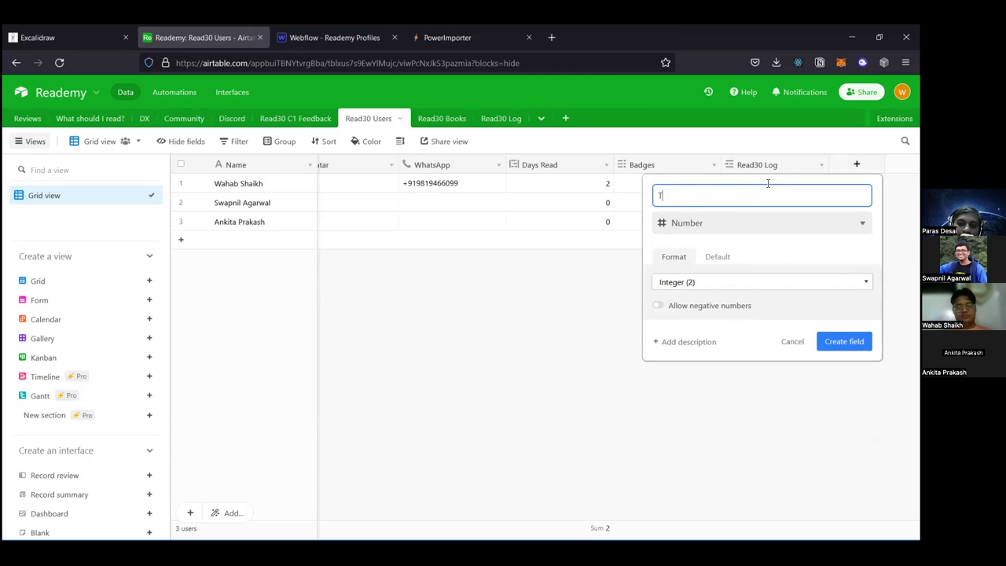
pyautogui.write('otal Excerpts')
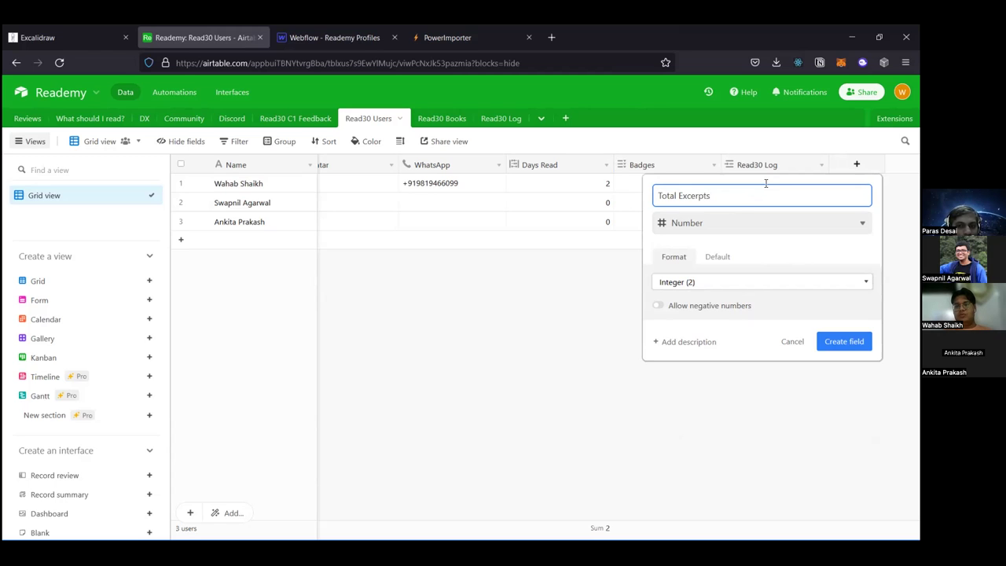
pyautogui.click(727, 257)
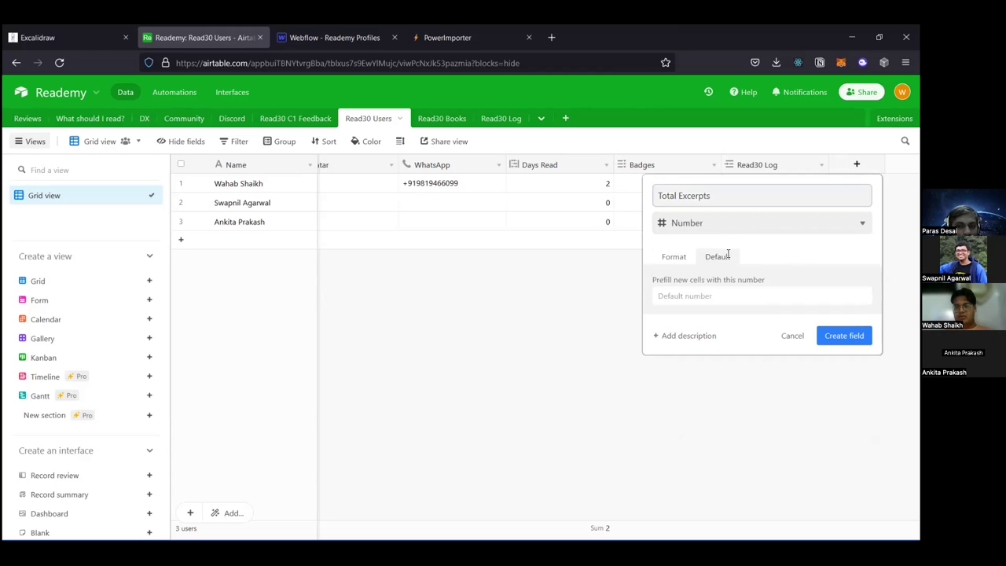
pyautogui.click(687, 258)
pyautogui.click(769, 225)
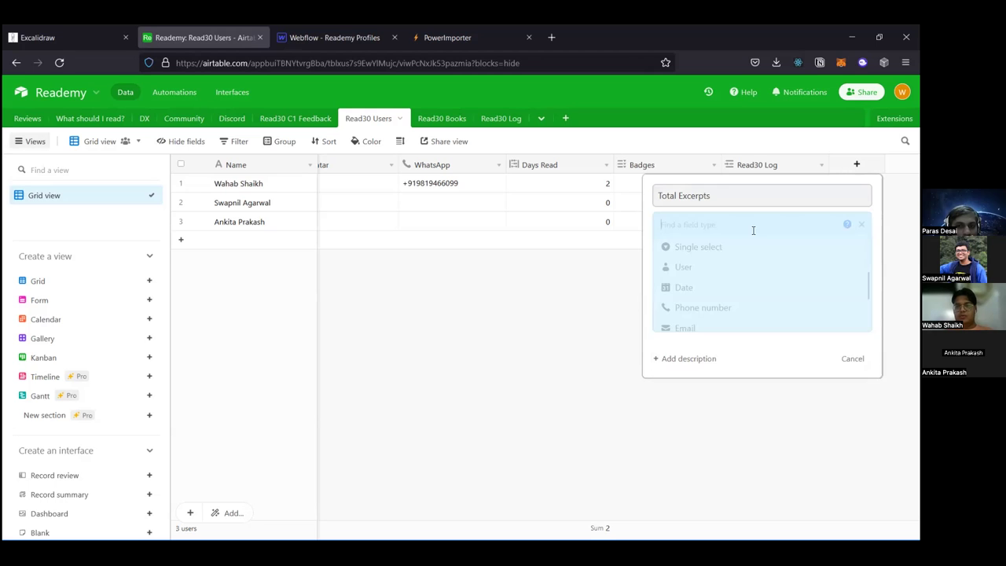
pyautogui.write('count')
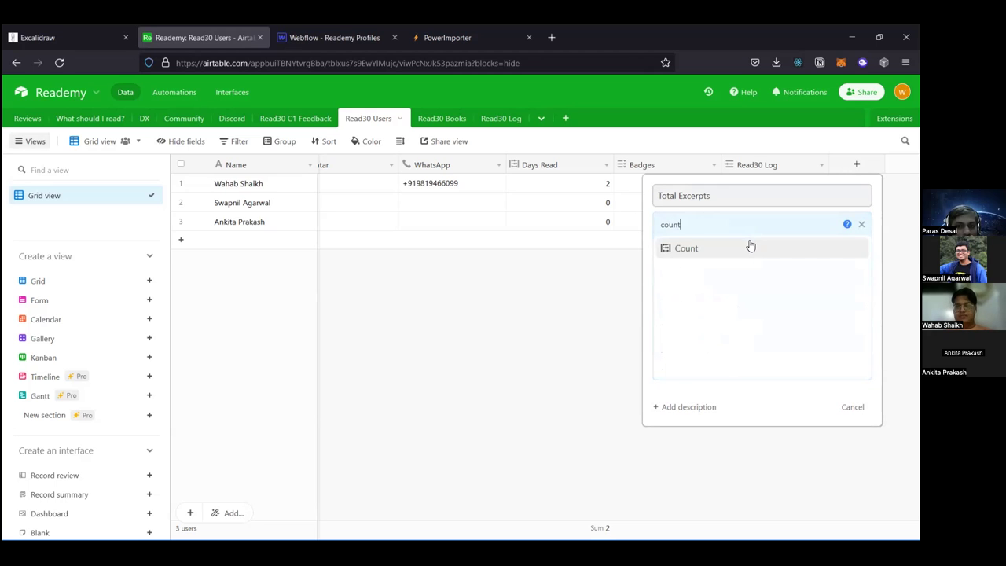
pyautogui.click(750, 249)
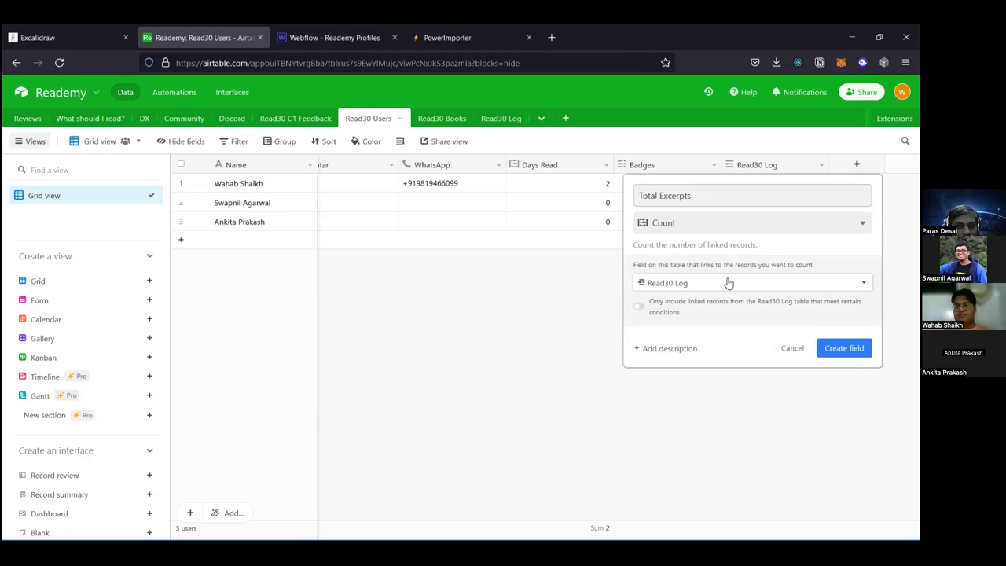
pyautogui.click(728, 283)
pyautogui.click(728, 283)
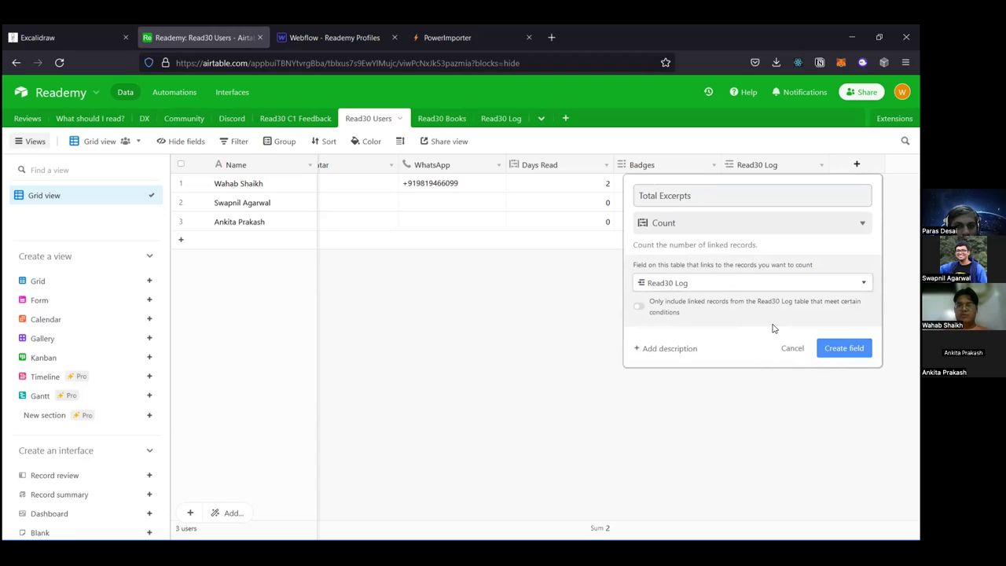
pyautogui.click(792, 348)
pyautogui.press('Escape')
pyautogui.click(792, 348)
pyautogui.click(547, 326)
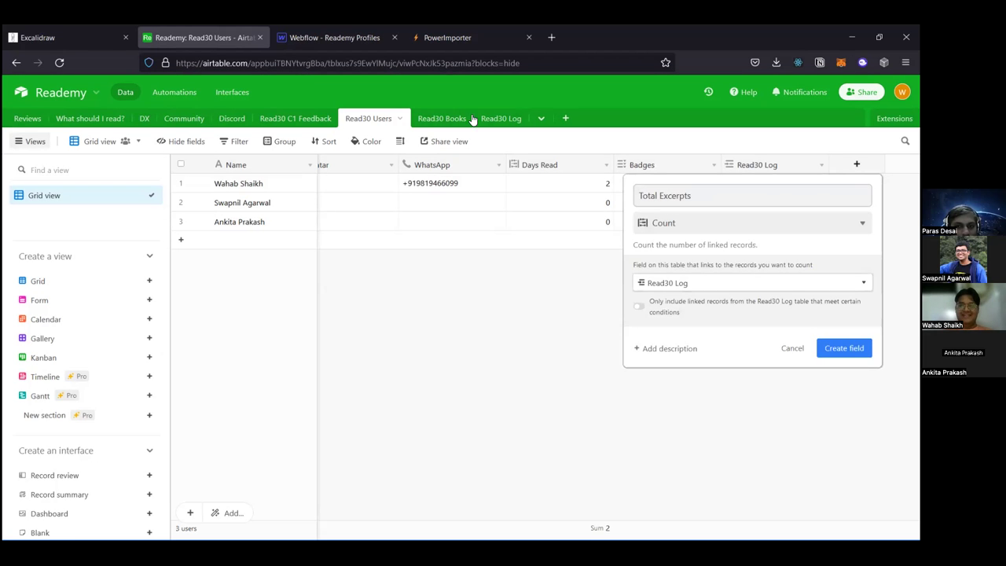
# Step: Rename the Days Read count field in the Read30 Users table as Total Excerpts
pyautogui.doubleClick(537, 166)
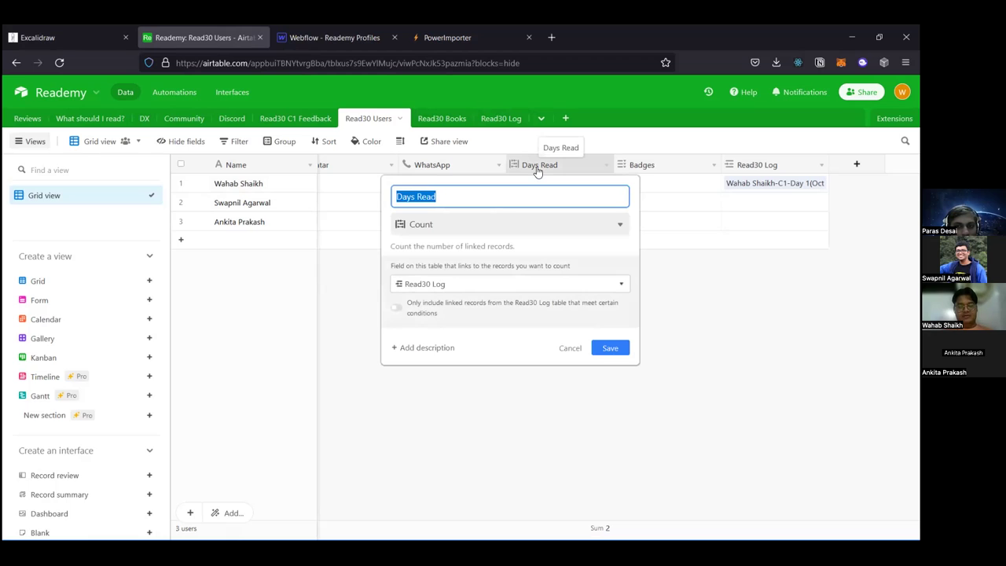
pyautogui.write('Total Excerpts')
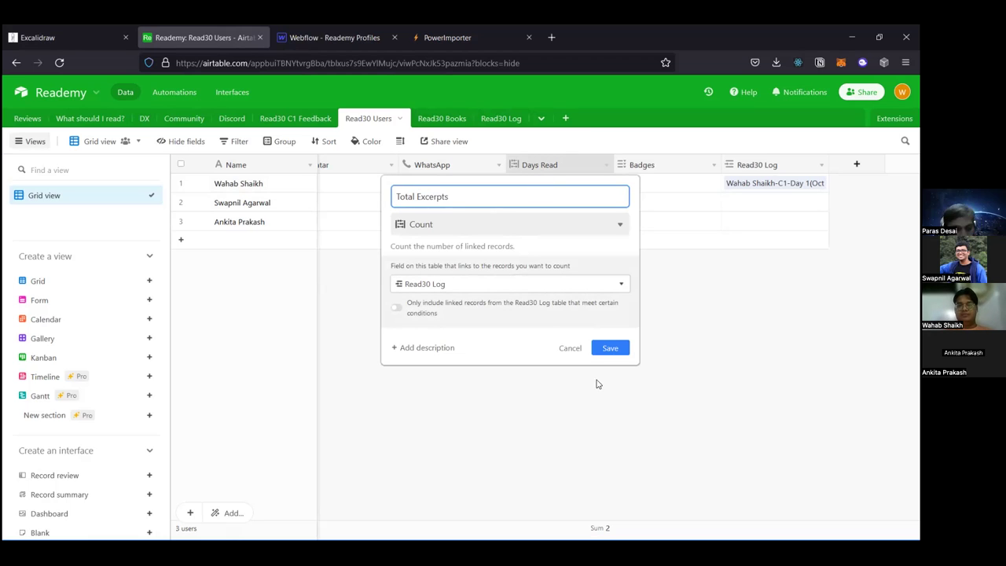
pyautogui.click(615, 351)
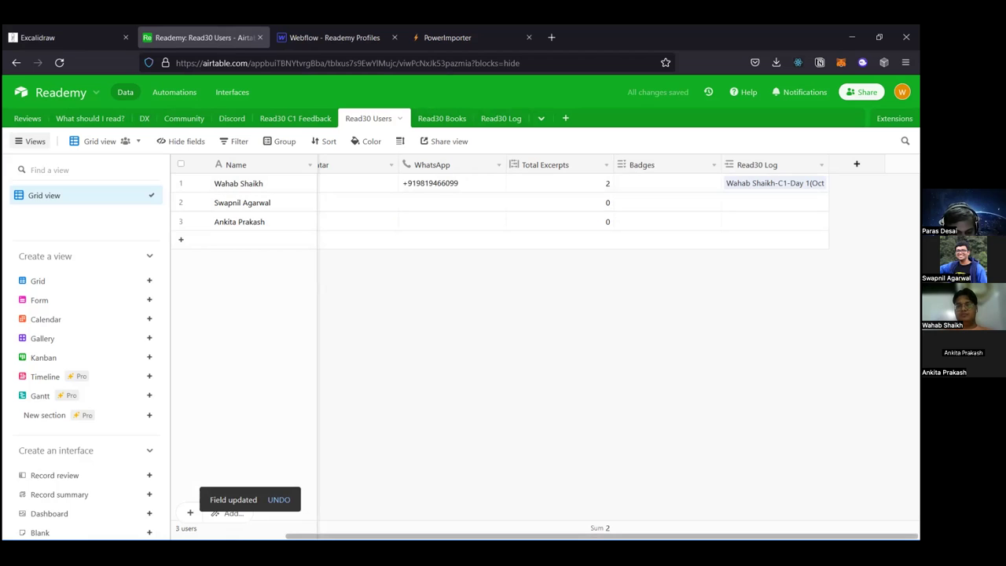
# Step: Start a new field named Streak in the Read30 Users table and make it a Formula field
pyautogui.click(856, 165)
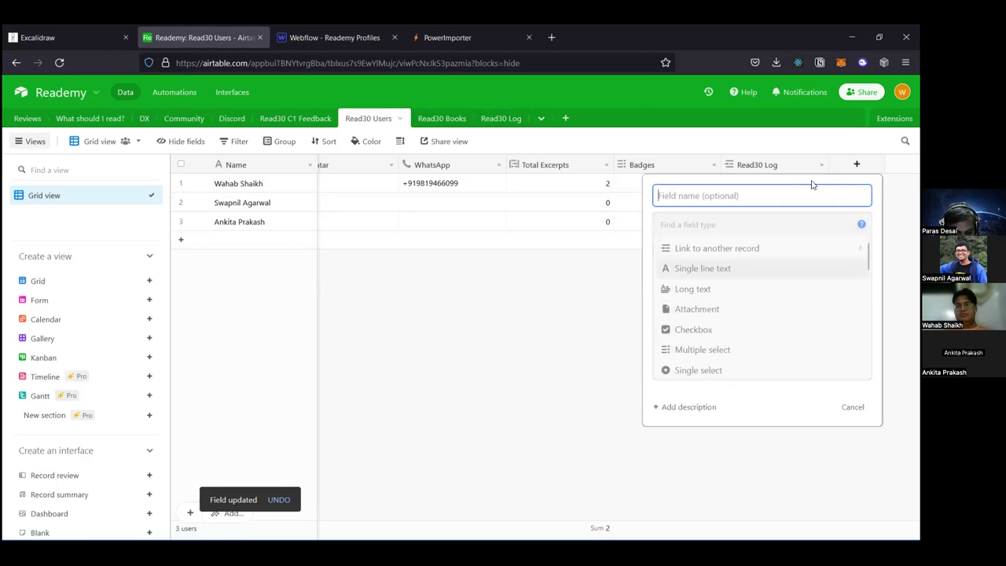
pyautogui.write('Streak')
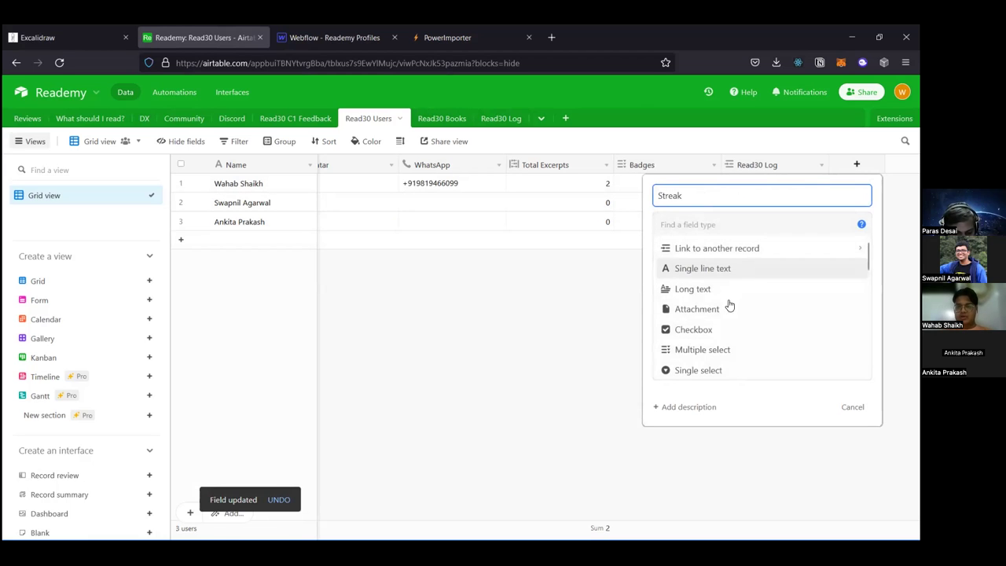
pyautogui.scroll(-3, 738, 314)
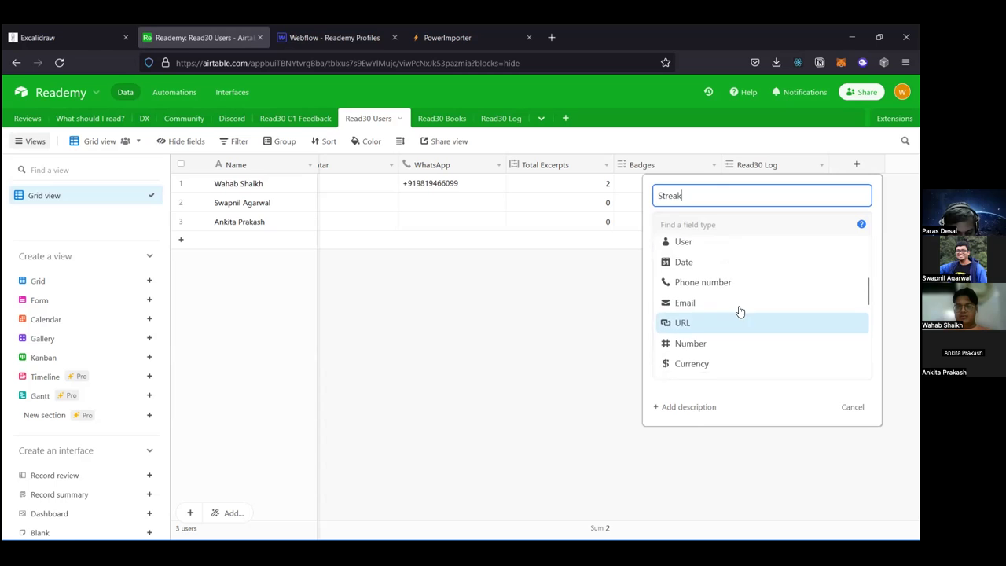
pyautogui.click(728, 340)
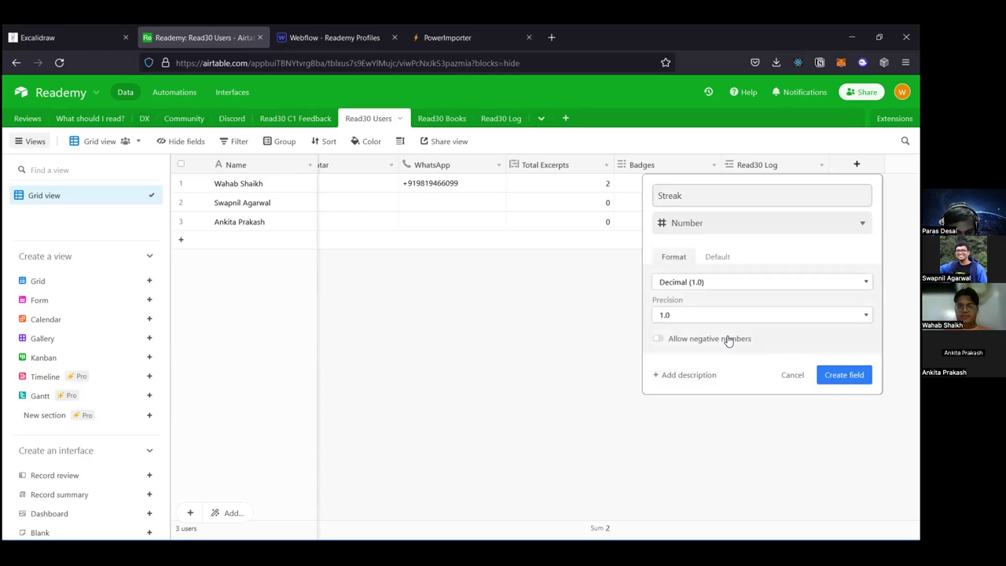
pyautogui.click(770, 281)
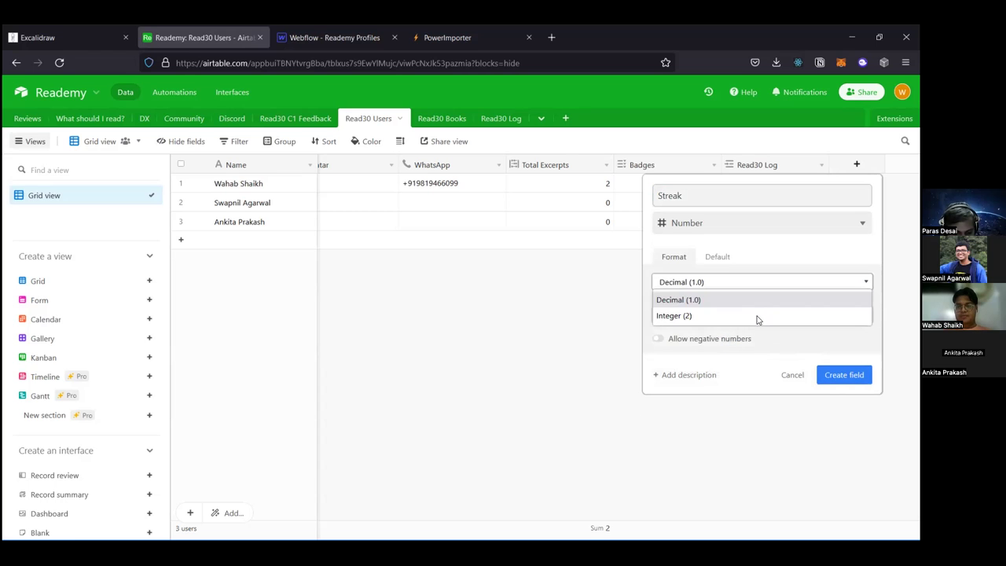
pyautogui.click(758, 316)
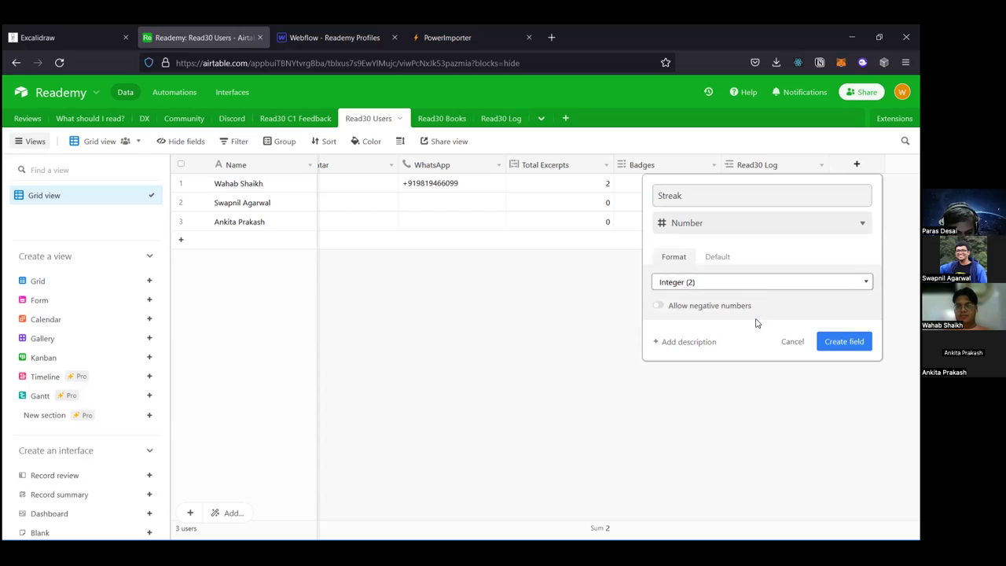
pyautogui.click(783, 217)
pyautogui.write('formula')
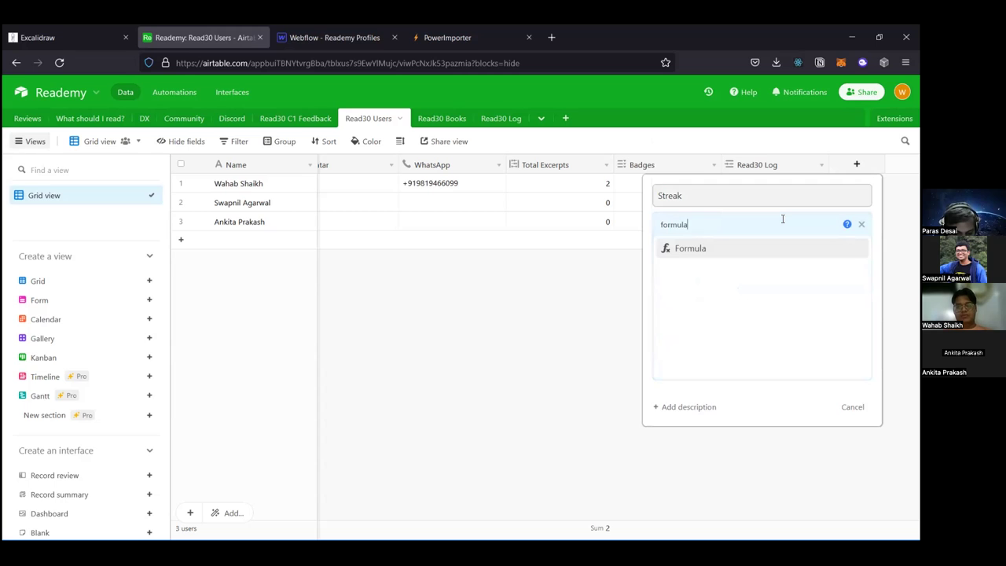
pyautogui.click(776, 249)
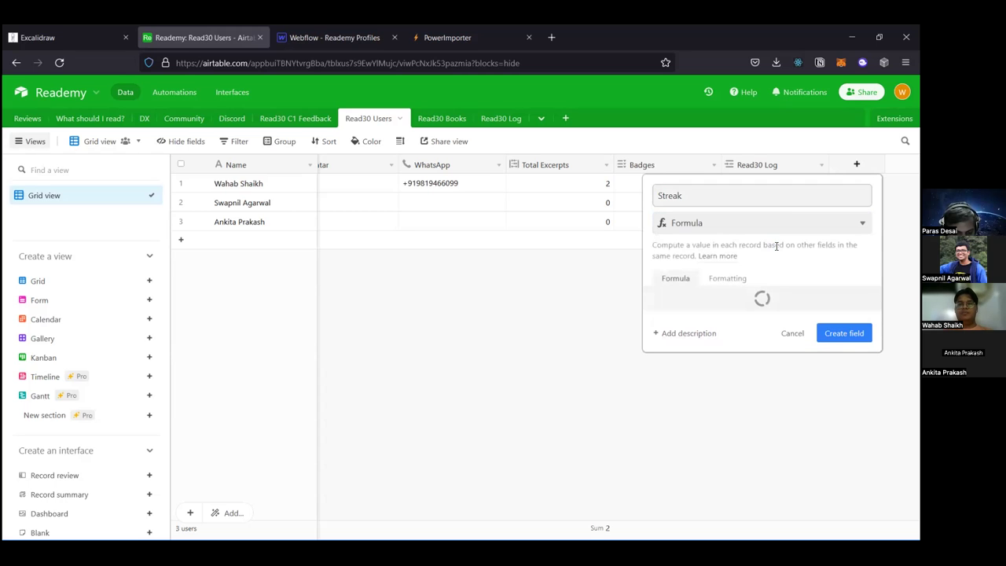
# Step: Create the Streak field with the formula {Total Excerpts} and place its column between WhatsApp and Total Excerpts
pyautogui.click(741, 308)
pyautogui.write('Total')
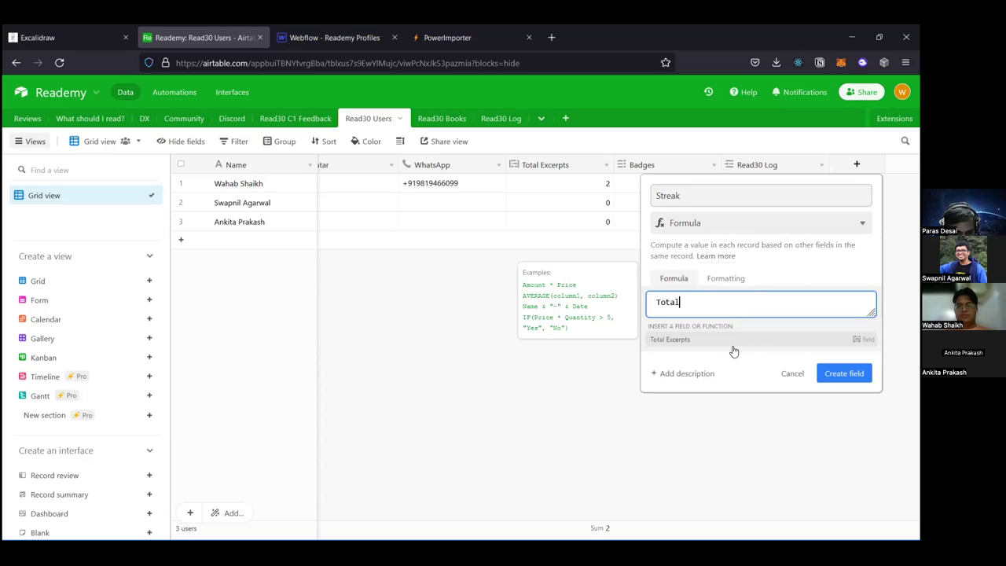
pyautogui.click(733, 343)
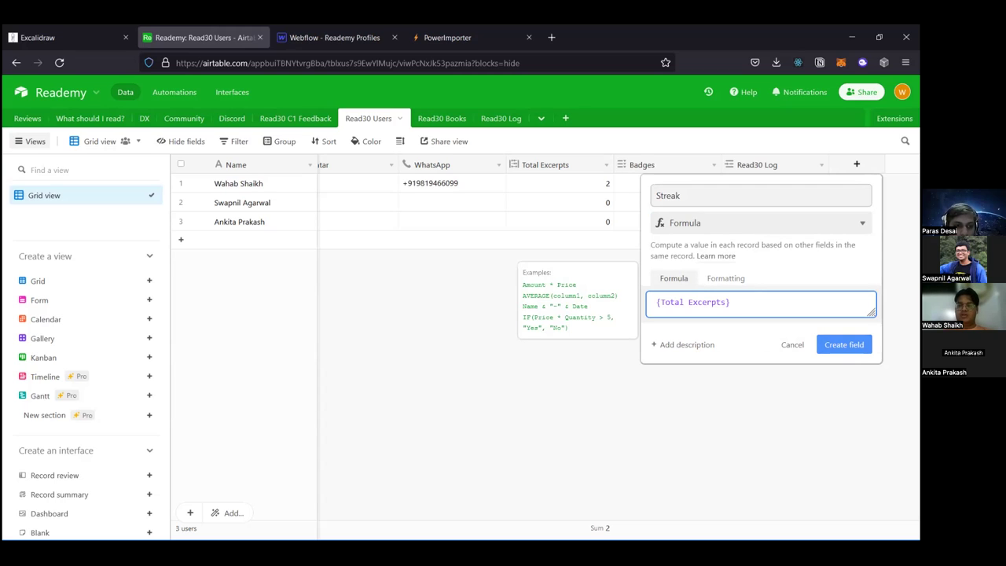
pyautogui.click(844, 344)
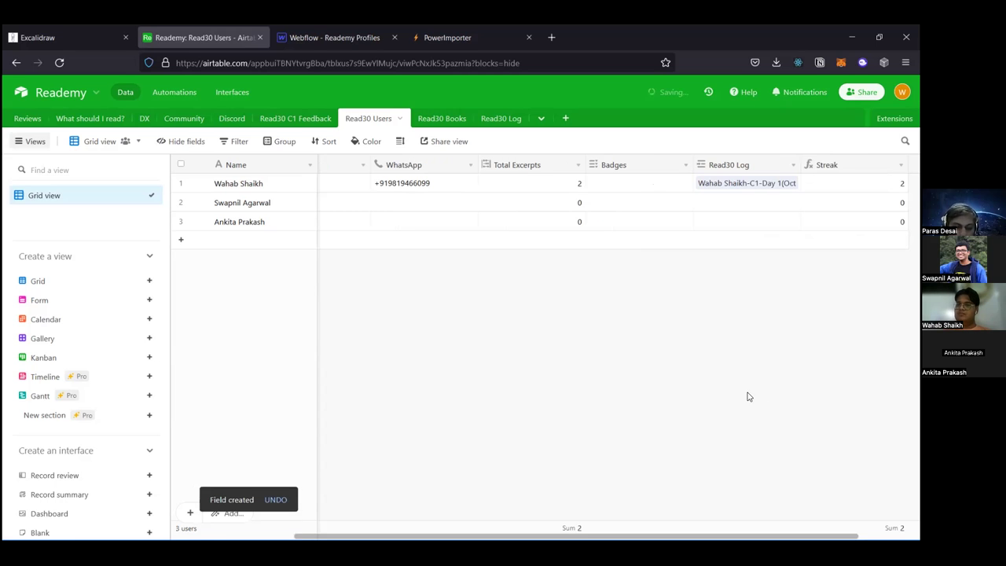
pyautogui.moveTo(841, 164)
pyautogui.mouseDown()
pyautogui.moveTo(491, 176)
pyautogui.moveTo(499, 184)
pyautogui.mouseUp()
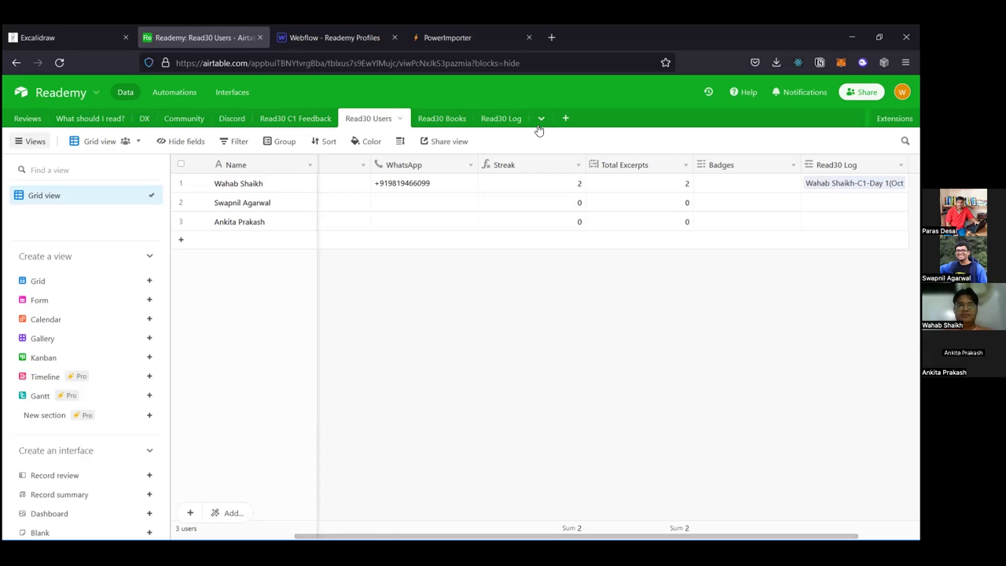
# Step: Review the fields and records of the Read30 Log table and open the Read30 Books table
pyautogui.click(507, 123)
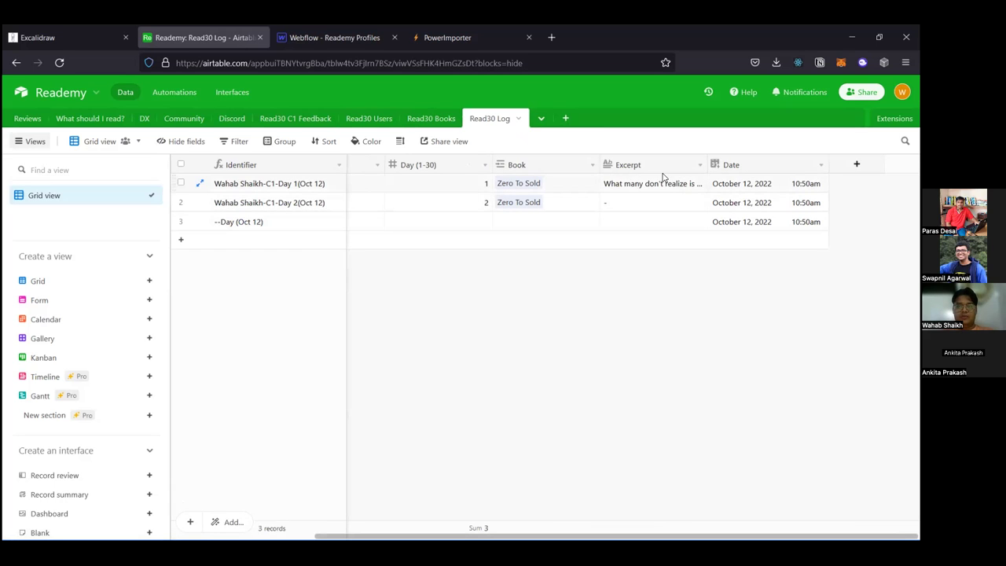
pyautogui.hscroll(-3, 662, 176)
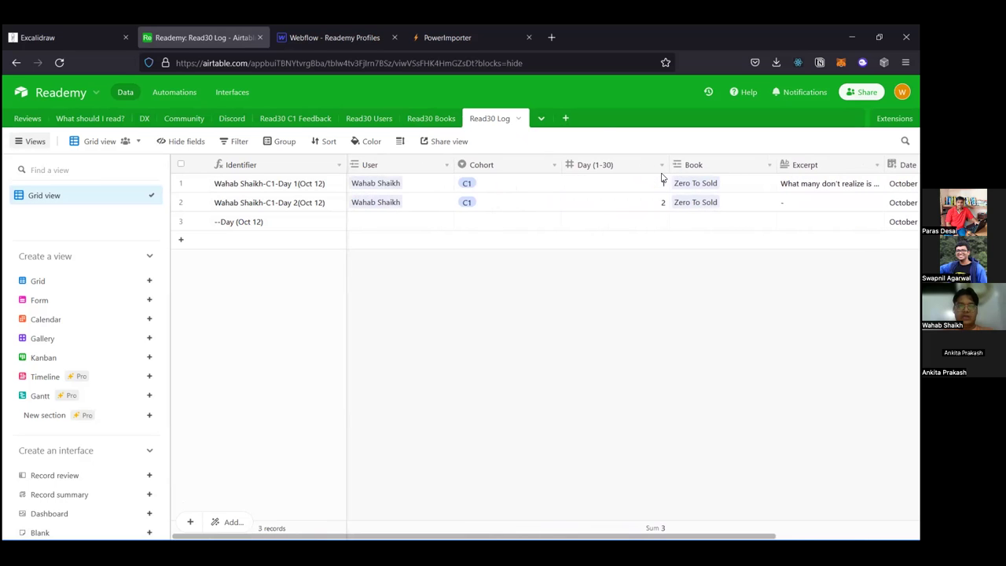
pyautogui.hscroll(5, 662, 177)
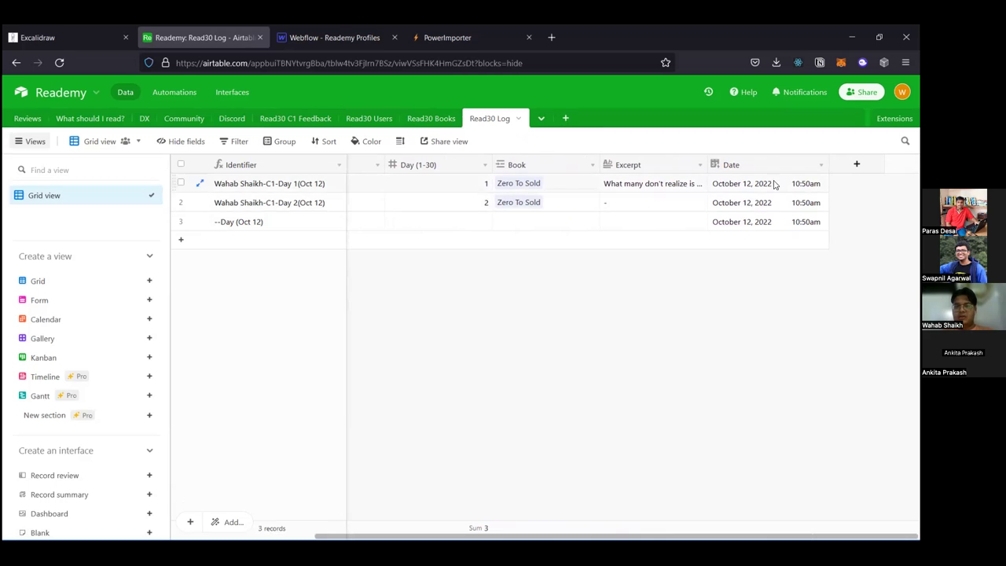
pyautogui.click(440, 119)
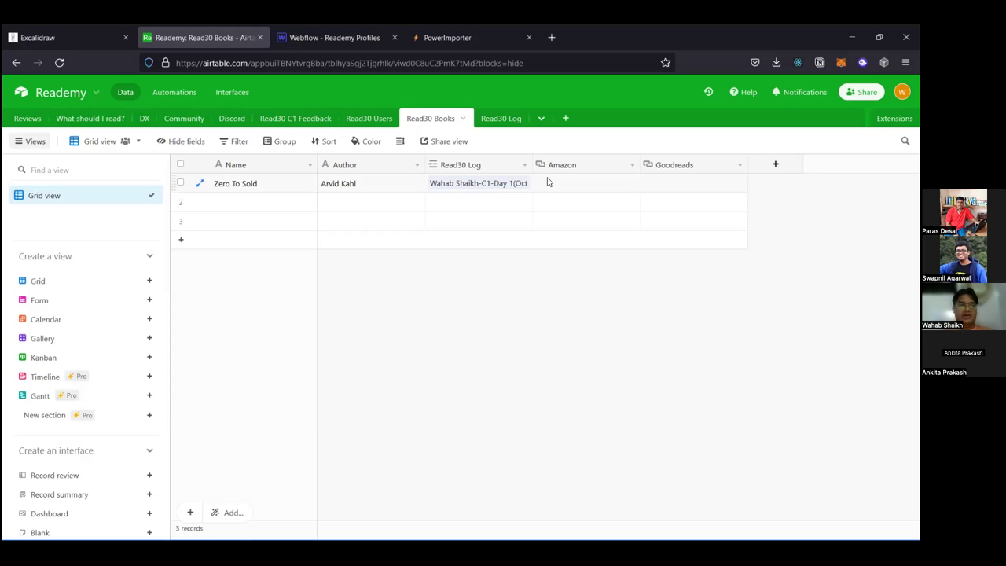
pyautogui.click(795, 166)
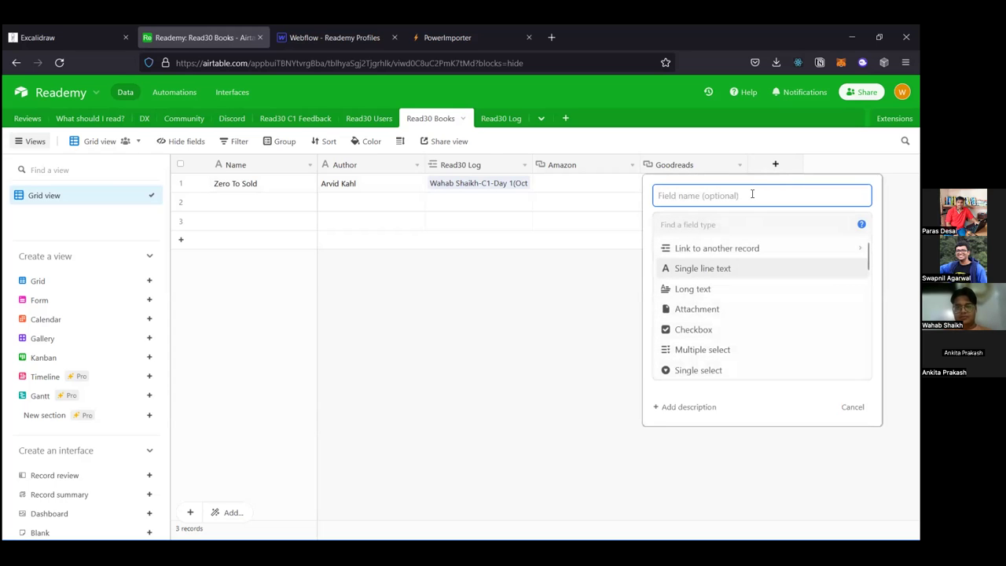
pyautogui.write('url')
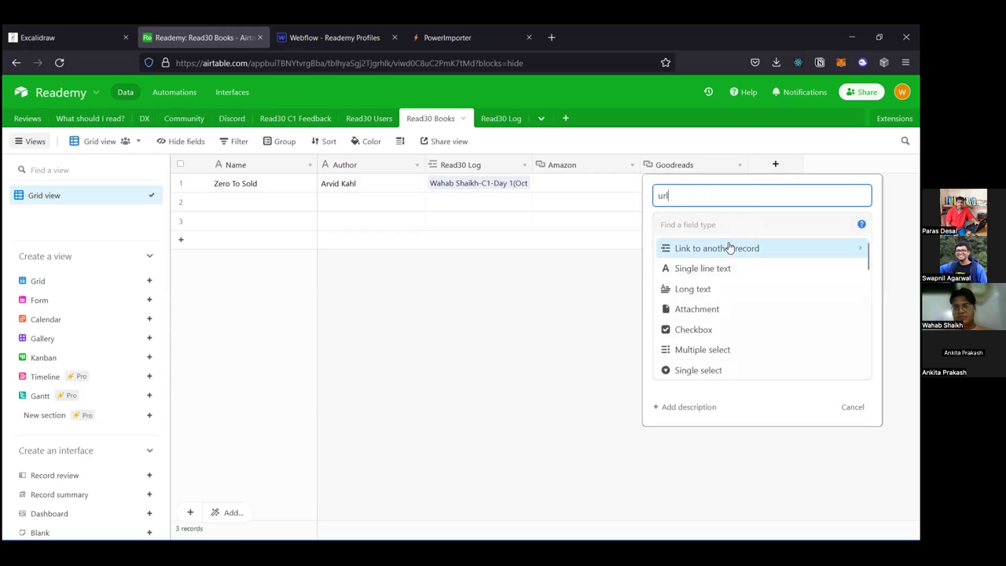
pyautogui.press('BackSpace')
pyautogui.write('att')
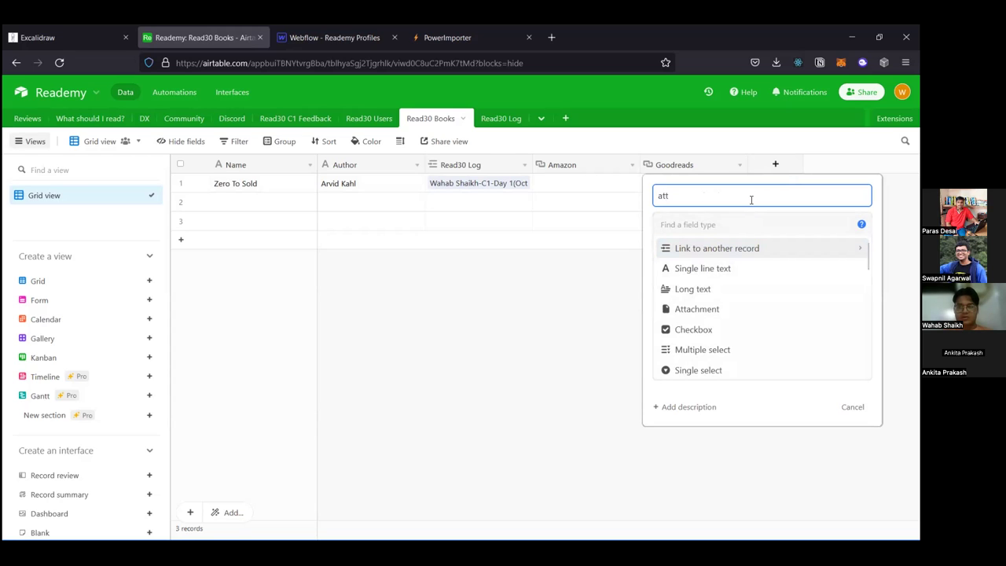
pyautogui.press('Escape')
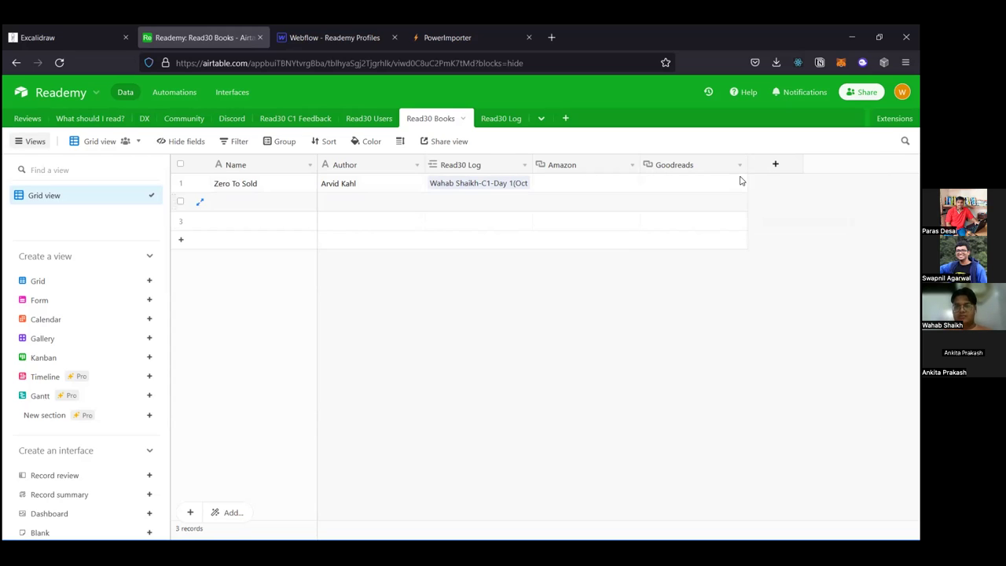
# Step: Add a URL field named Cover to the Read30 Books table and place its column between Author and Read30 Log
pyautogui.click(774, 166)
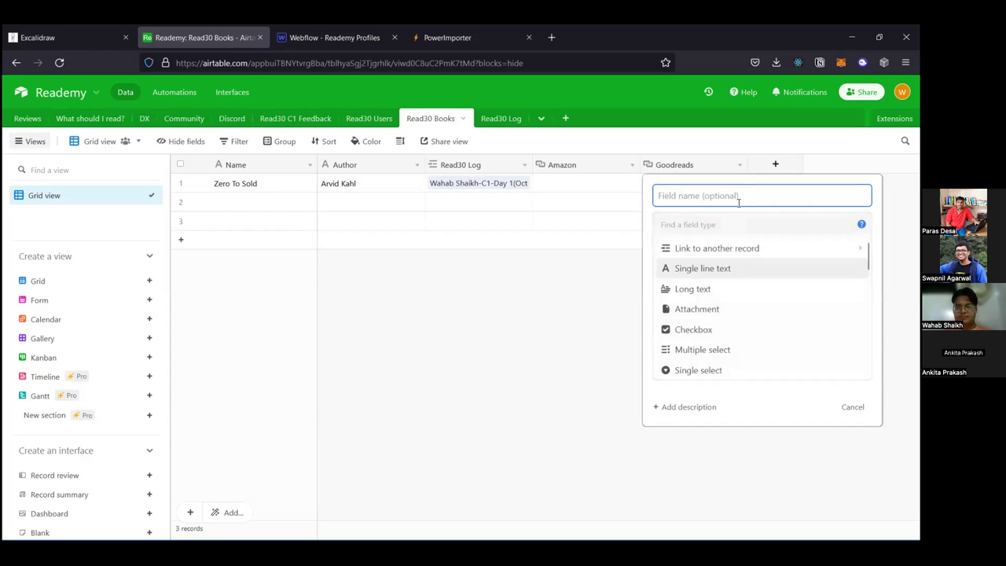
pyautogui.click(726, 220)
pyautogui.write('a')
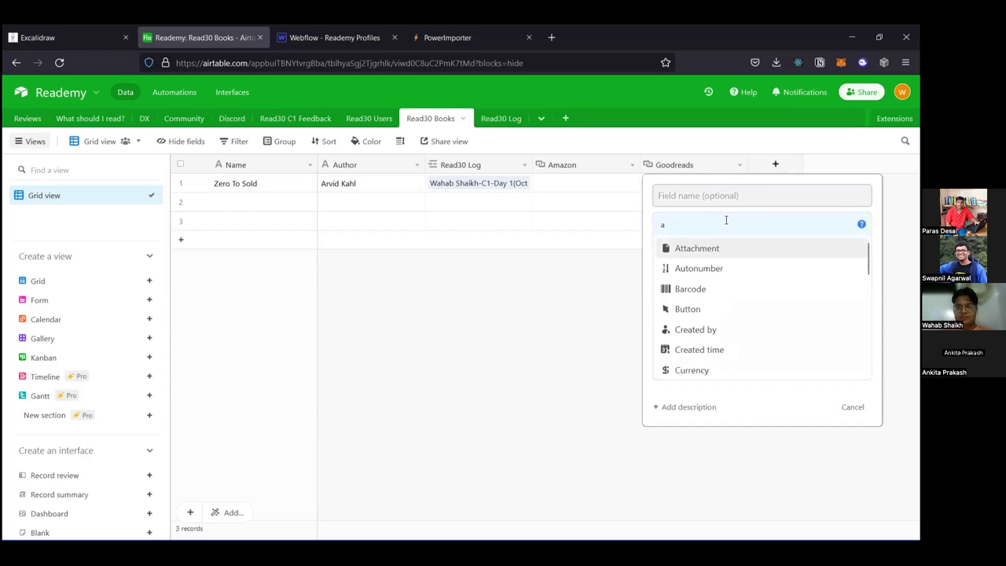
pyautogui.write('t')
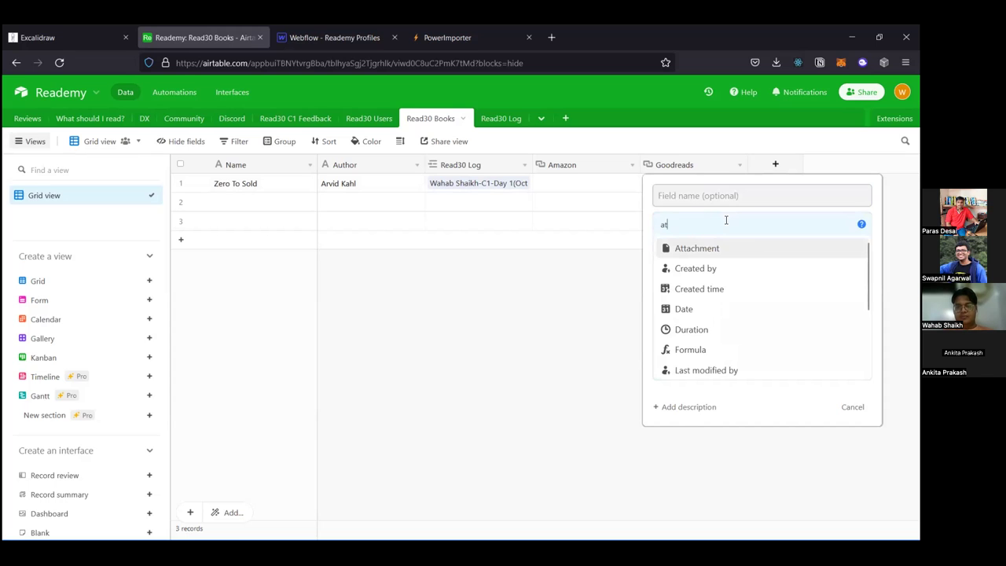
pyautogui.press('BackSpace')
pyautogui.press('BackSpace')
pyautogui.write('url')
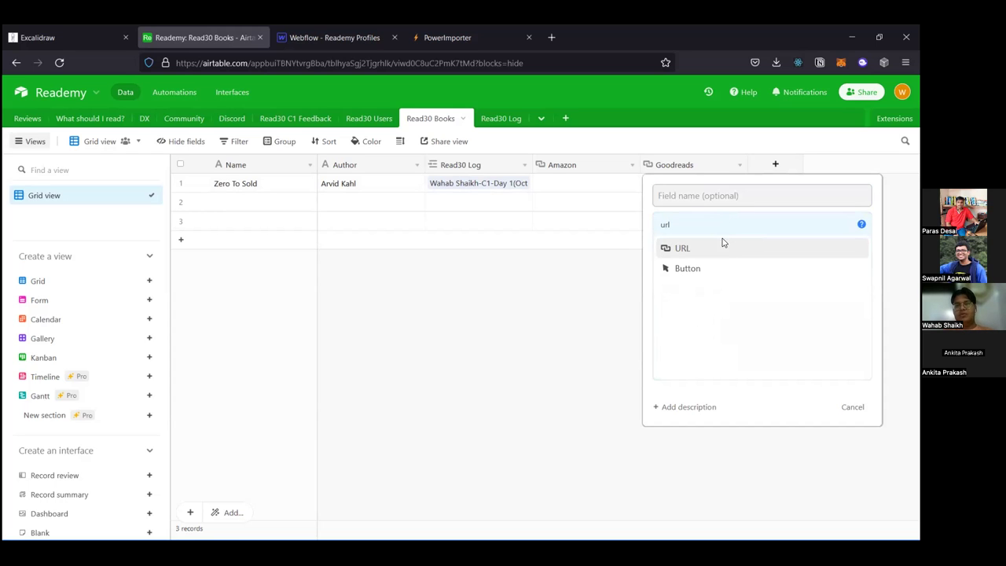
pyautogui.click(724, 249)
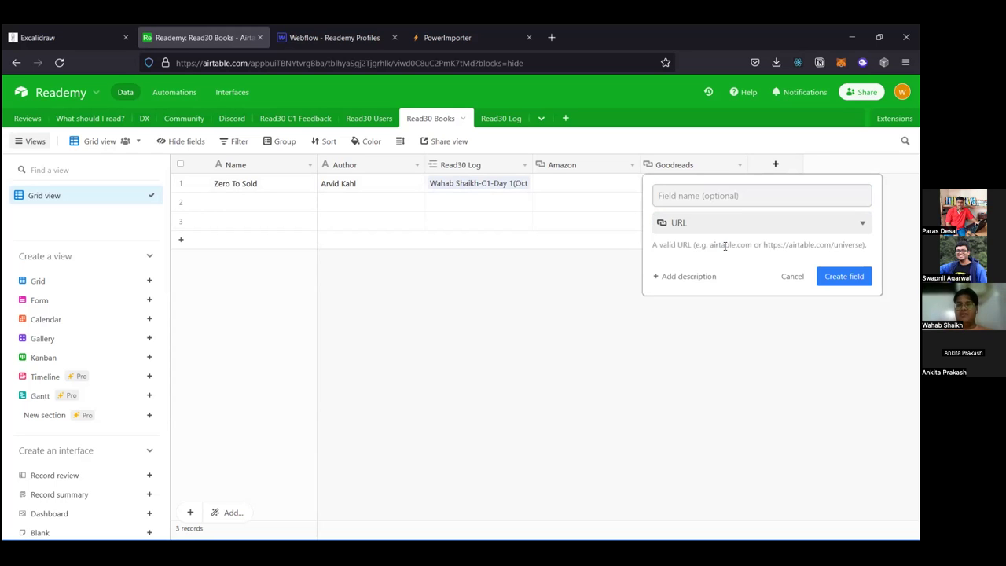
pyautogui.click(764, 196)
pyautogui.write('Cover')
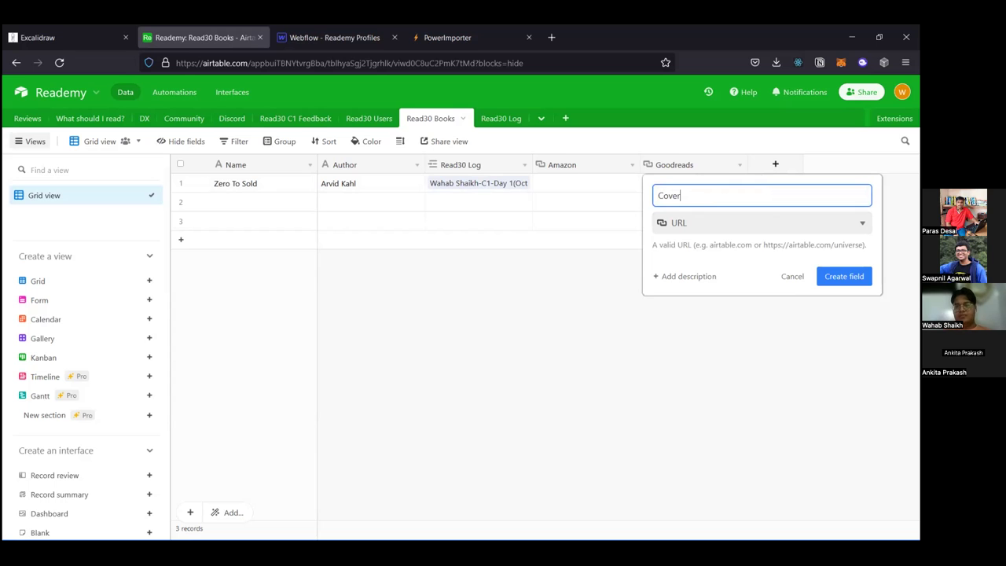
pyautogui.click(844, 276)
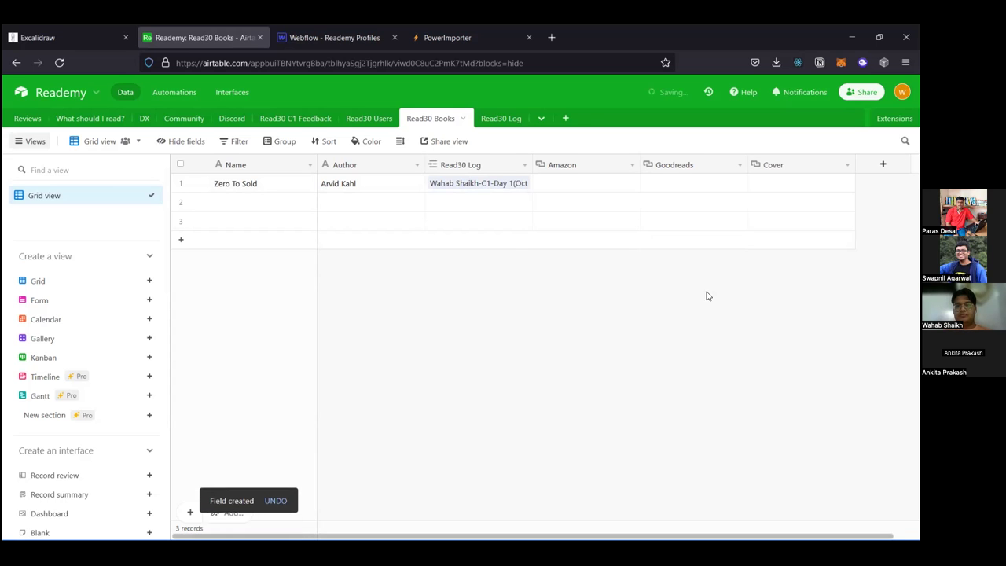
pyautogui.moveTo(774, 168); pyautogui.dragTo(441, 170)
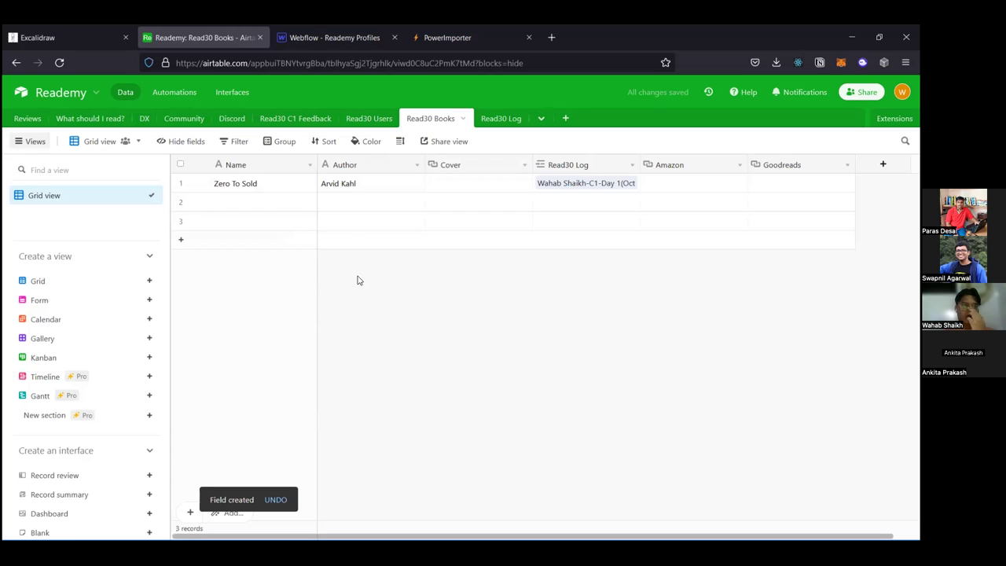
# Step: Check the Read30 Log table and the Excalidraw profile wireframe, and open the Read30 Users table at its last fields
pyautogui.click(490, 118)
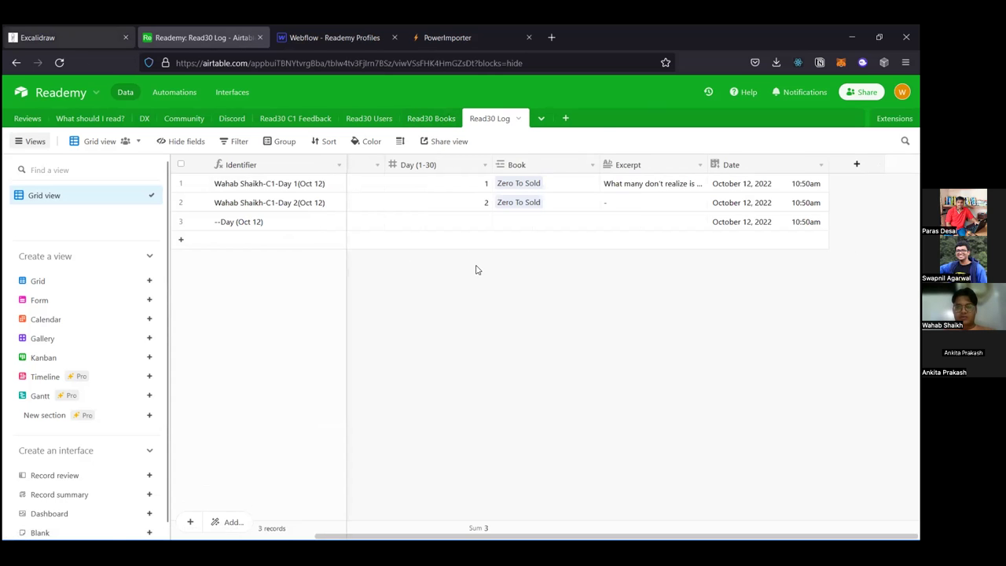
pyautogui.hotkey('ctrl', 'shift', 'Tab')
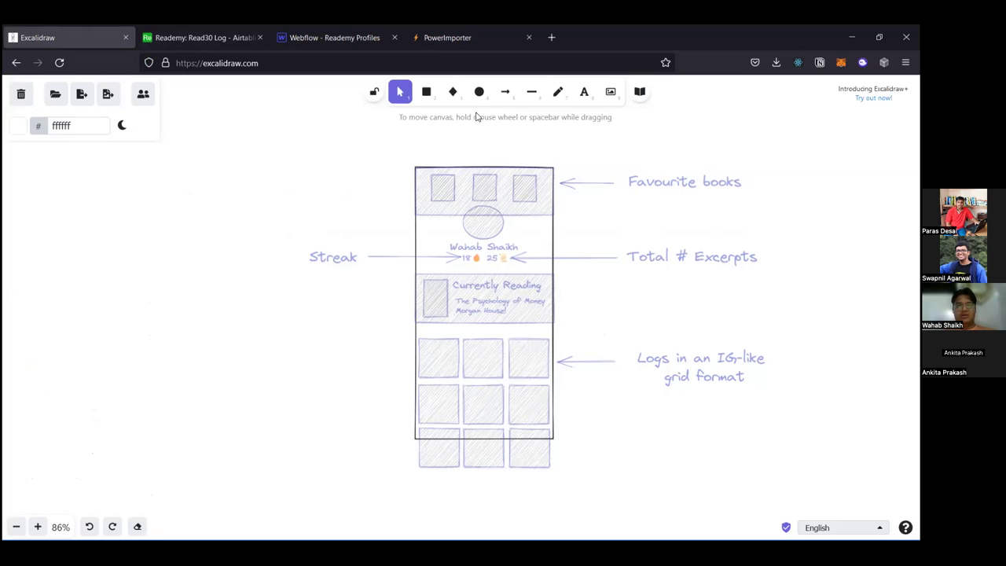
pyautogui.click(169, 35)
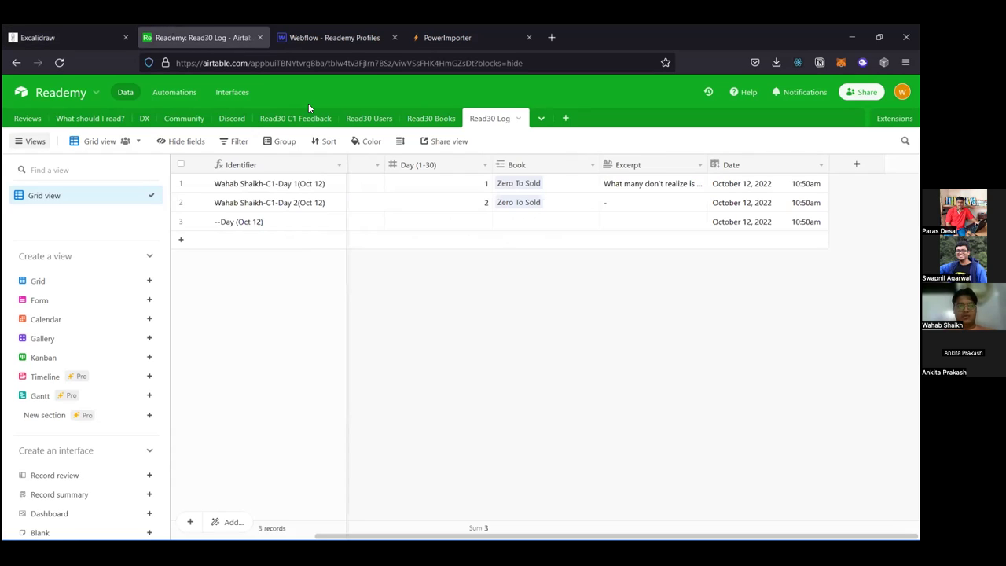
pyautogui.click(379, 119)
pyautogui.hscroll(2, 811, 204)
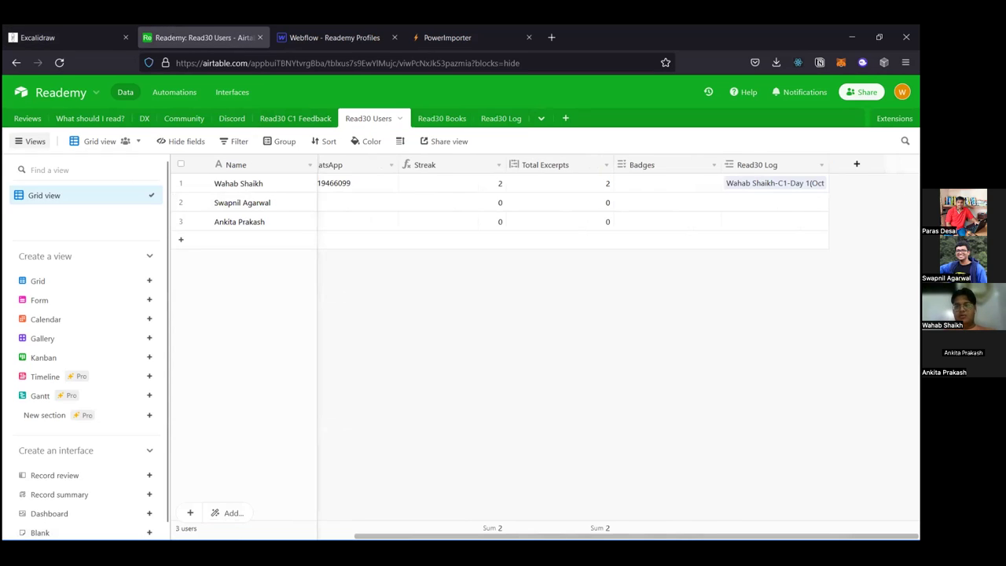
pyautogui.click(856, 164)
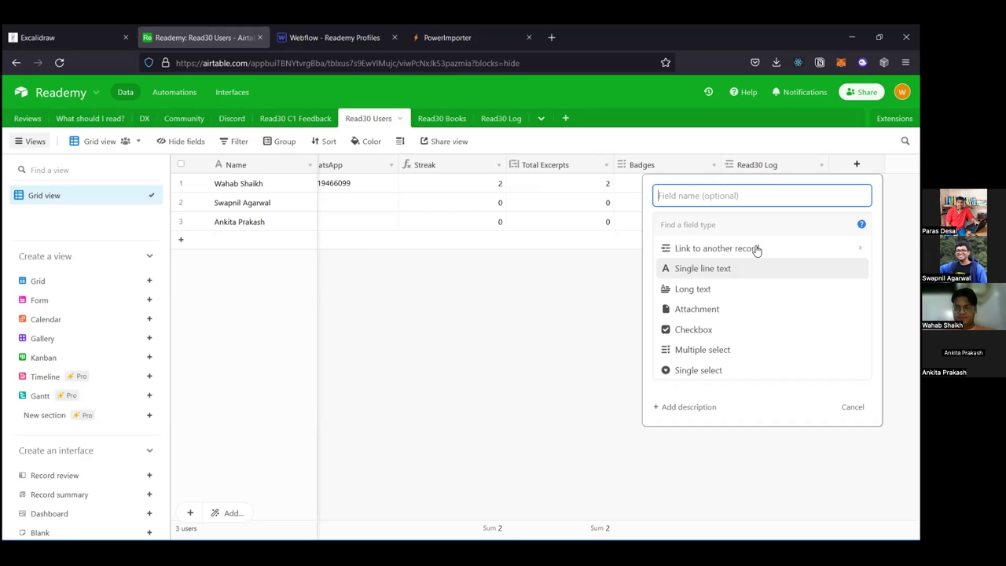
pyautogui.scroll(-3, 754, 283)
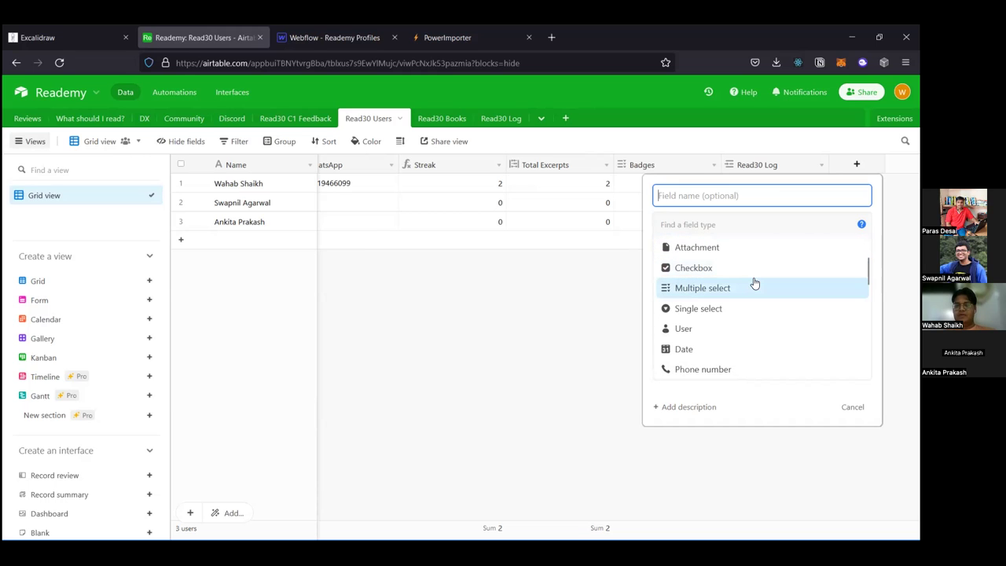
pyautogui.scroll(-1, 754, 283)
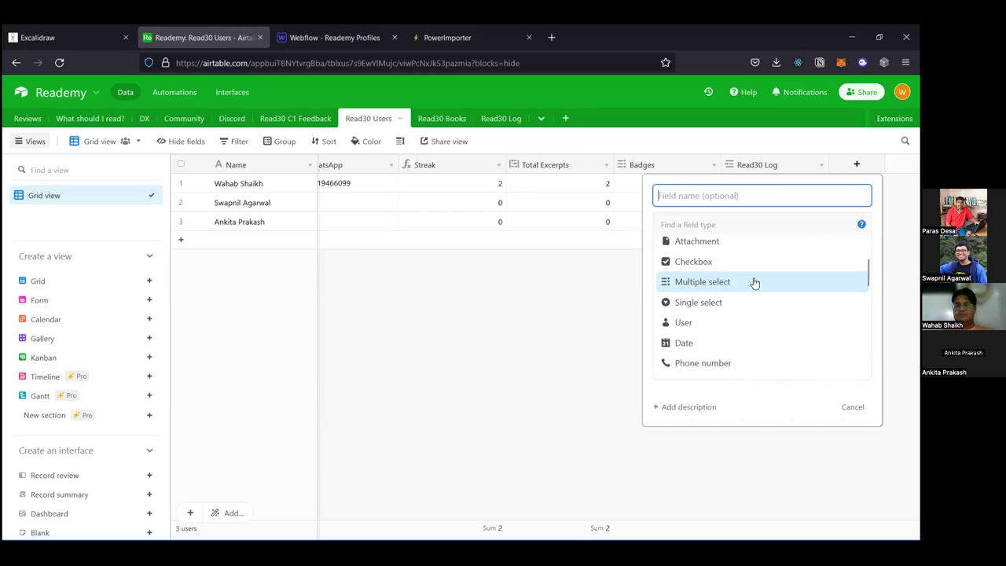
pyautogui.scroll(-10, 754, 283)
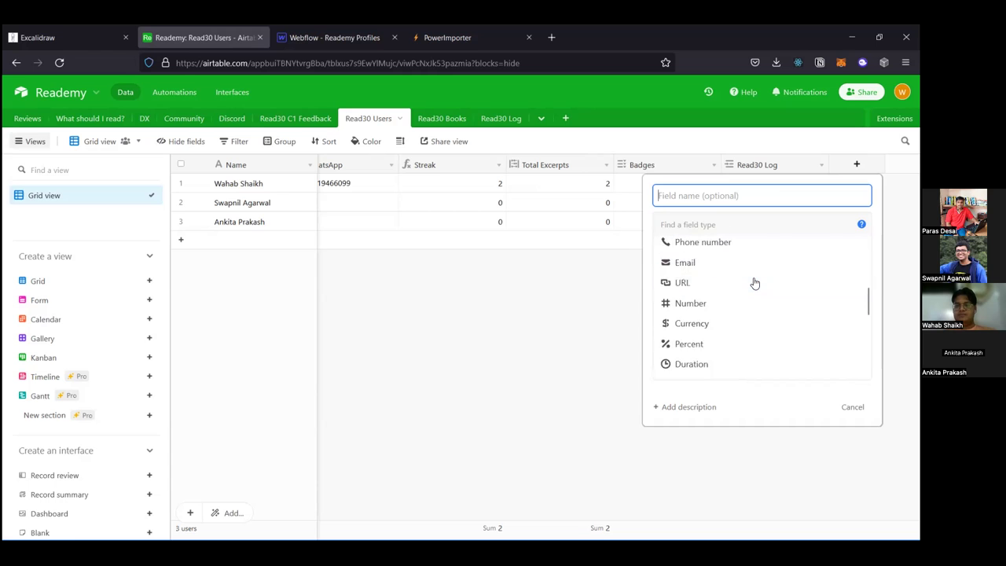
pyautogui.scroll(-5, 755, 283)
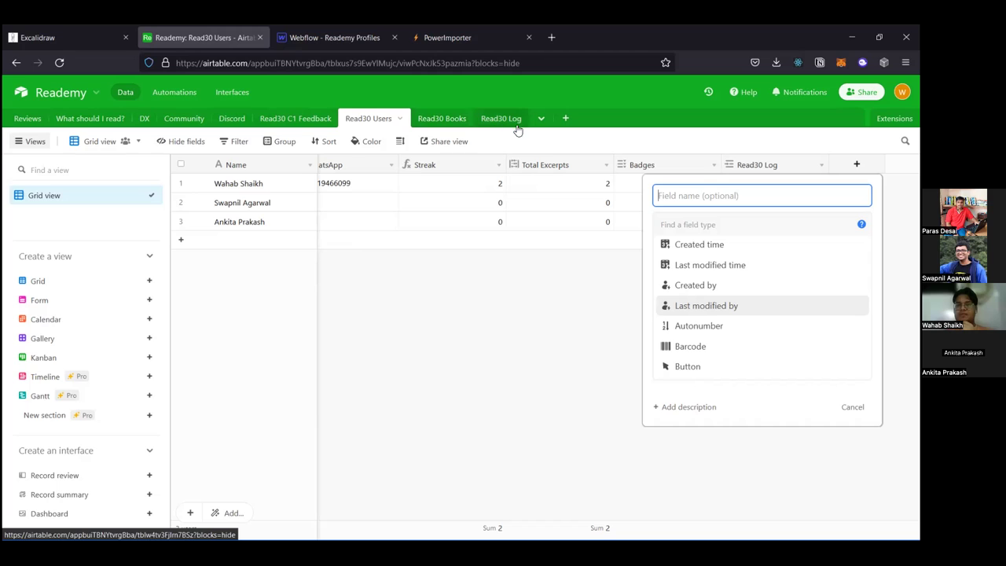
pyautogui.write('mult')
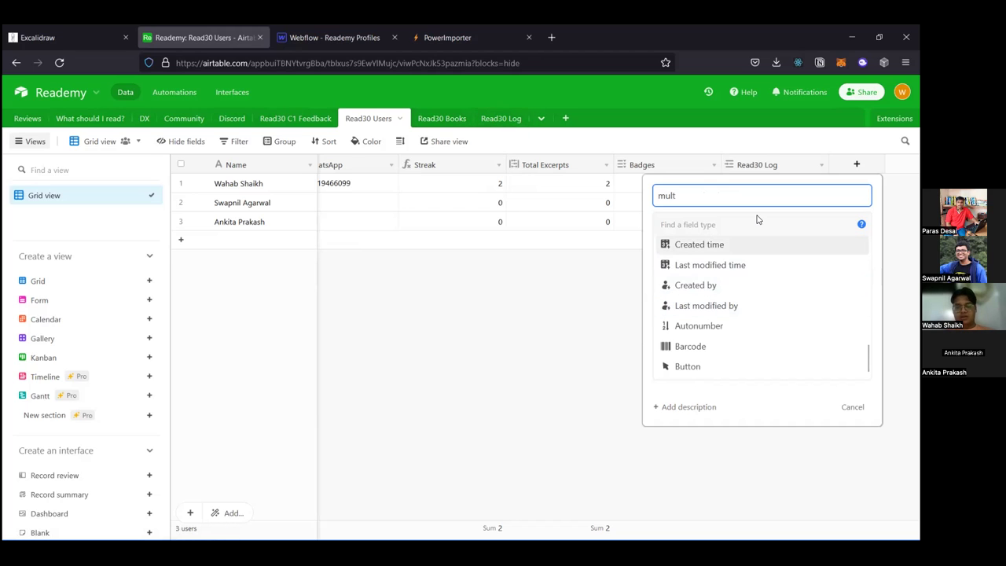
pyautogui.write('i')
pyautogui.press('Escape')
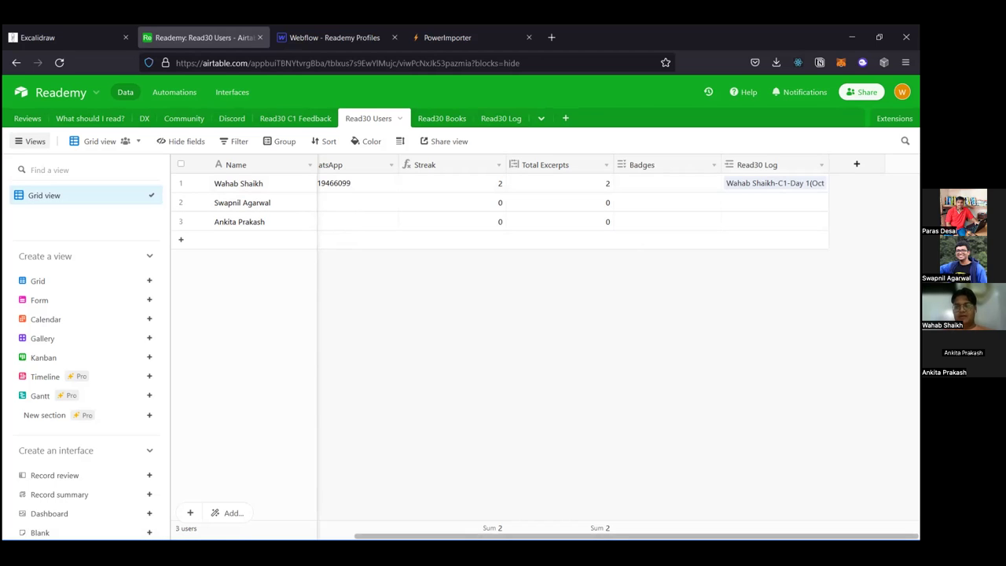
# Step: Start a new field named Favourite Books in the Read30 Users table with the Multiple select type
pyautogui.click(769, 227)
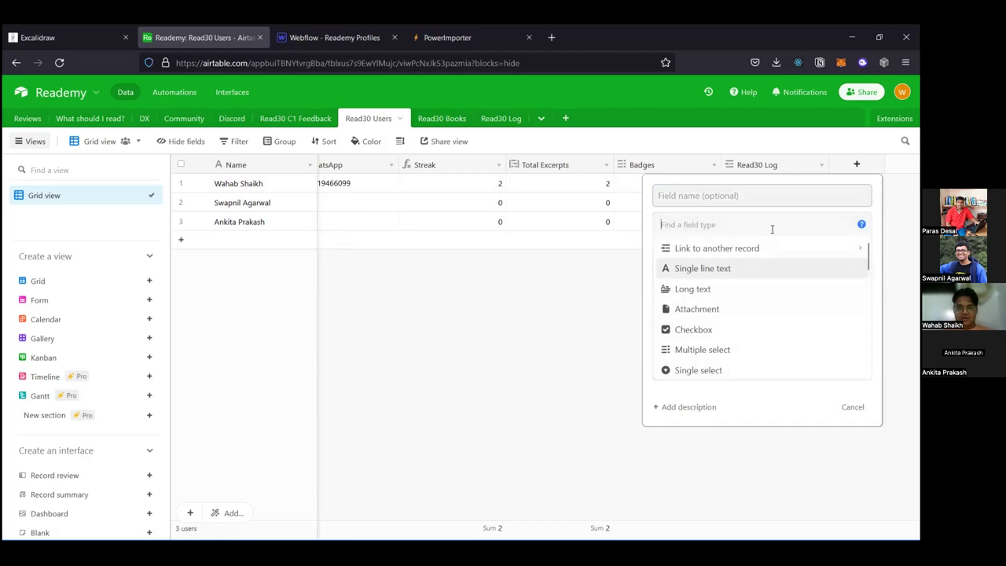
pyautogui.write('multi')
pyautogui.click(763, 248)
pyautogui.click(750, 194)
pyautogui.write('Fa')
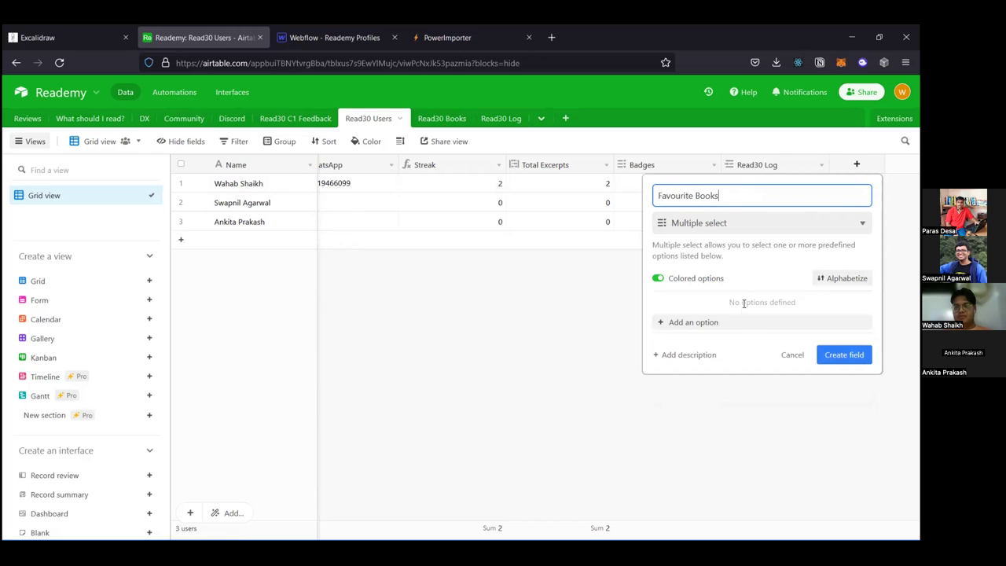
# Step: Create Favourite Books as a link to the Read30 Books table instead, and add a lookup field for the books' Cover
pyautogui.click(719, 228)
pyautogui.write('Link')
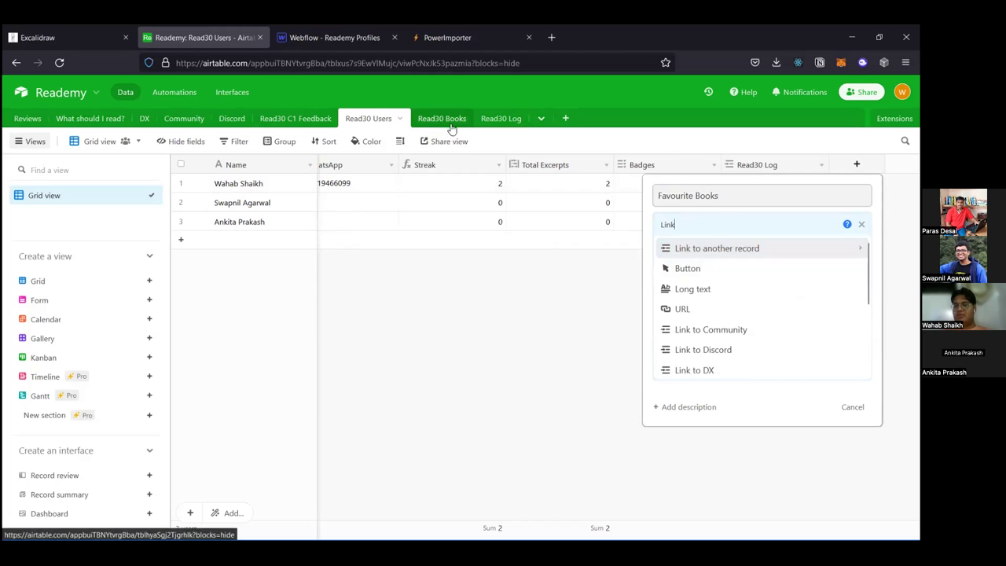
pyautogui.scroll(-3, 691, 265)
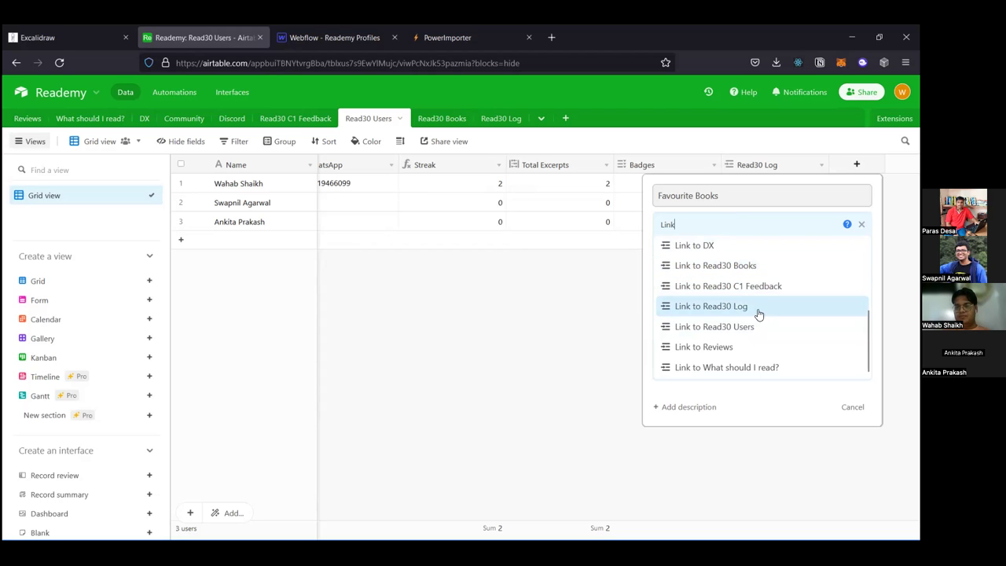
pyautogui.click(811, 264)
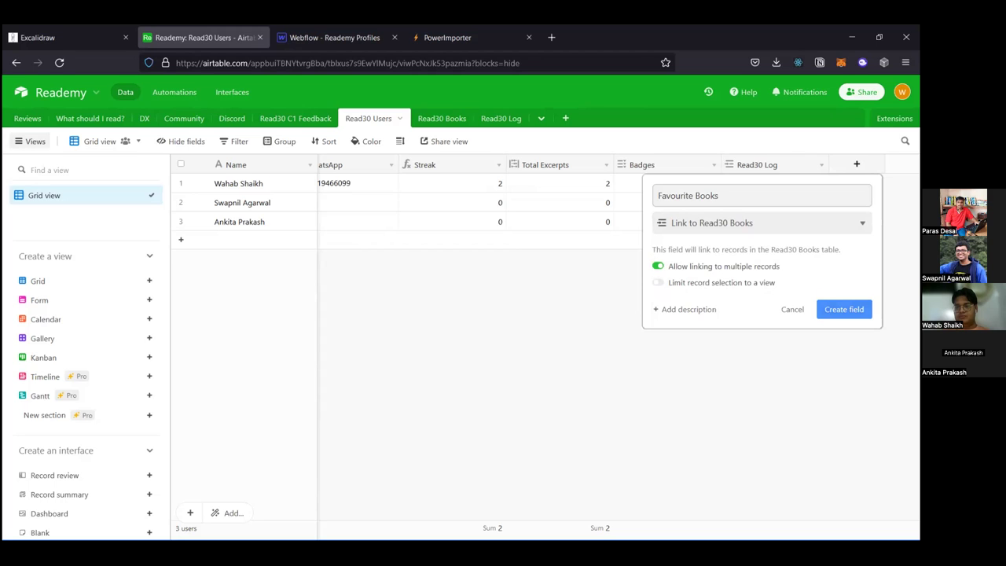
pyautogui.click(844, 308)
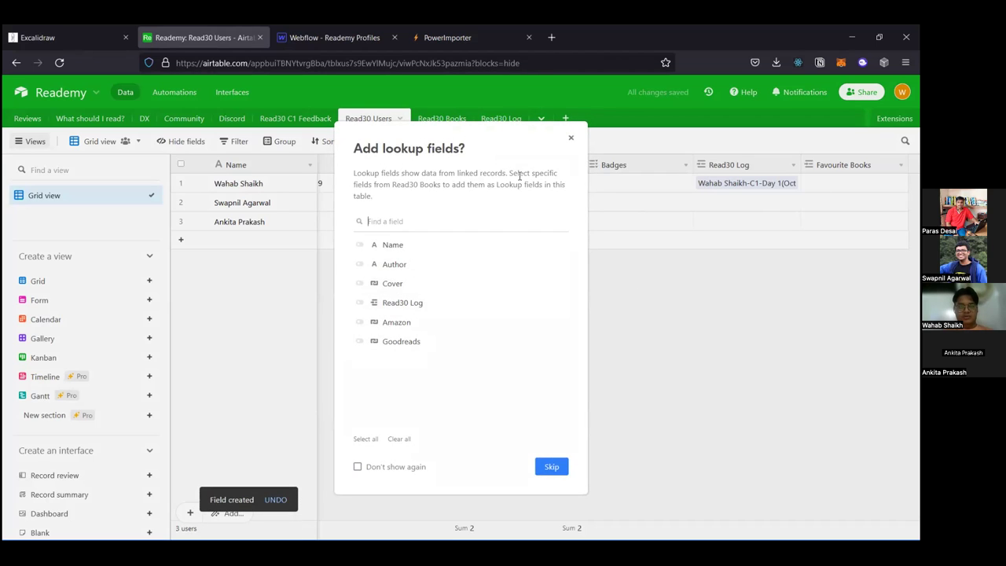
pyautogui.click(431, 288)
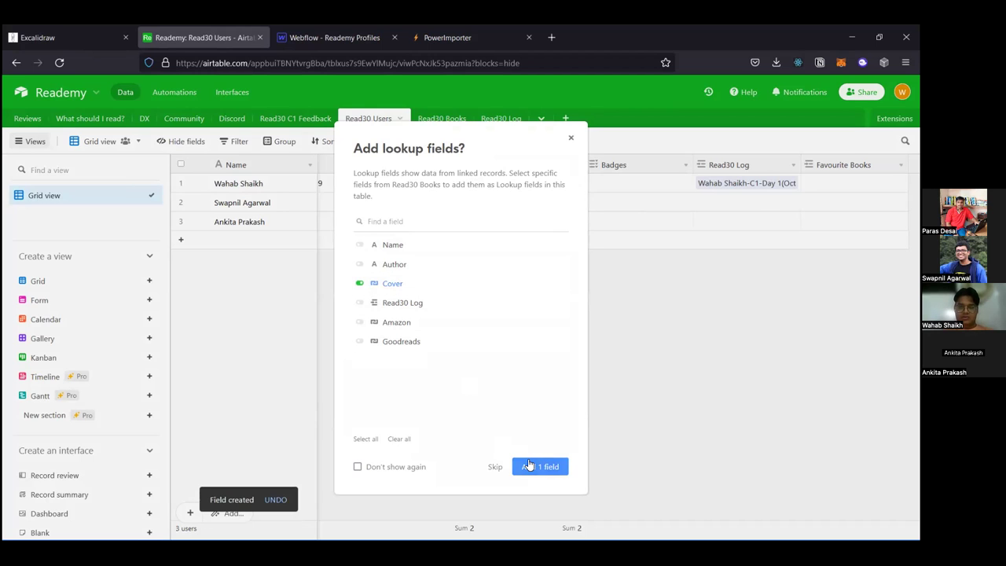
pyautogui.click(529, 464)
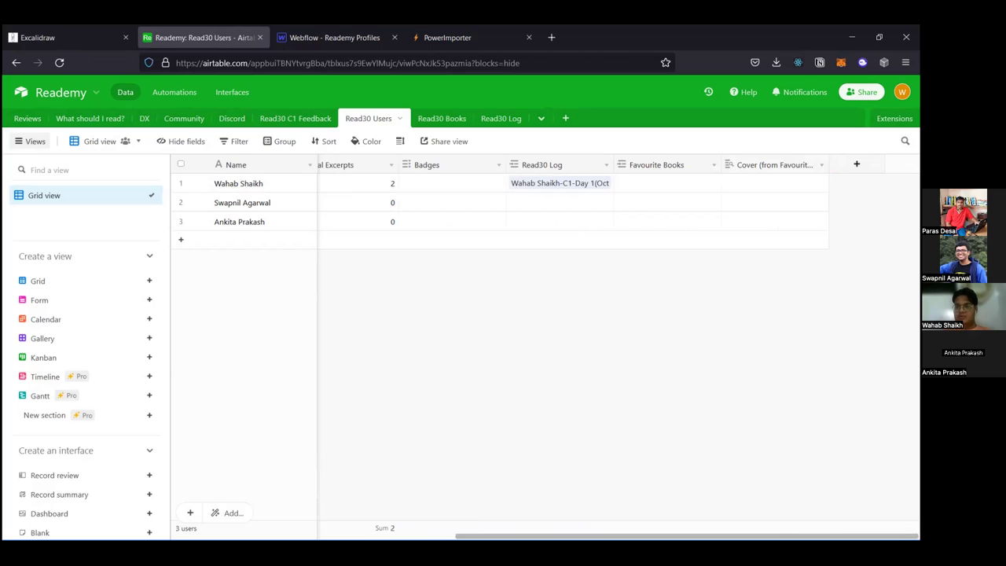
# Step: Create a Currently Reading field in the Read30 Users table that links to Read30 Books without allowing multiple records
pyautogui.click(856, 165)
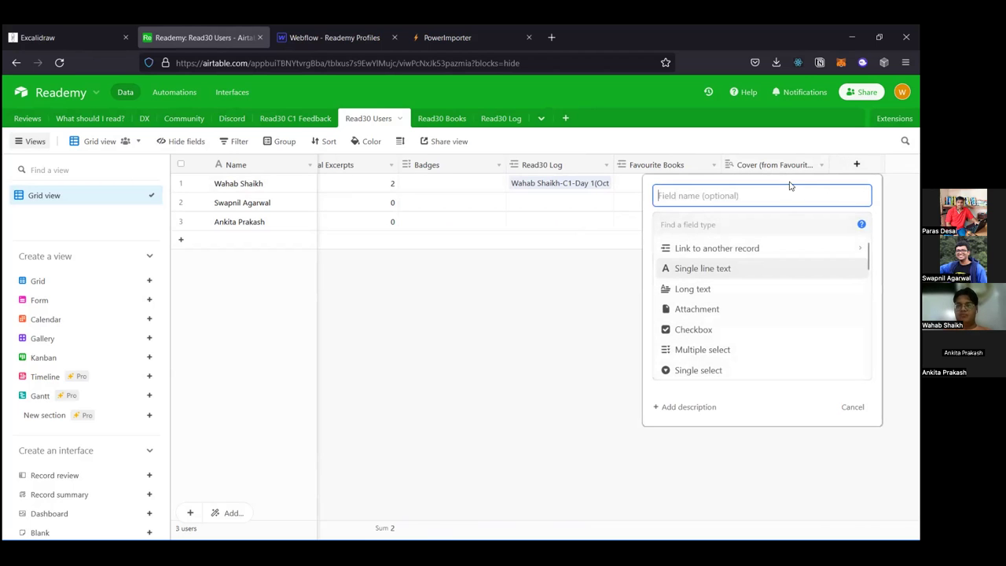
pyautogui.write('Curren')
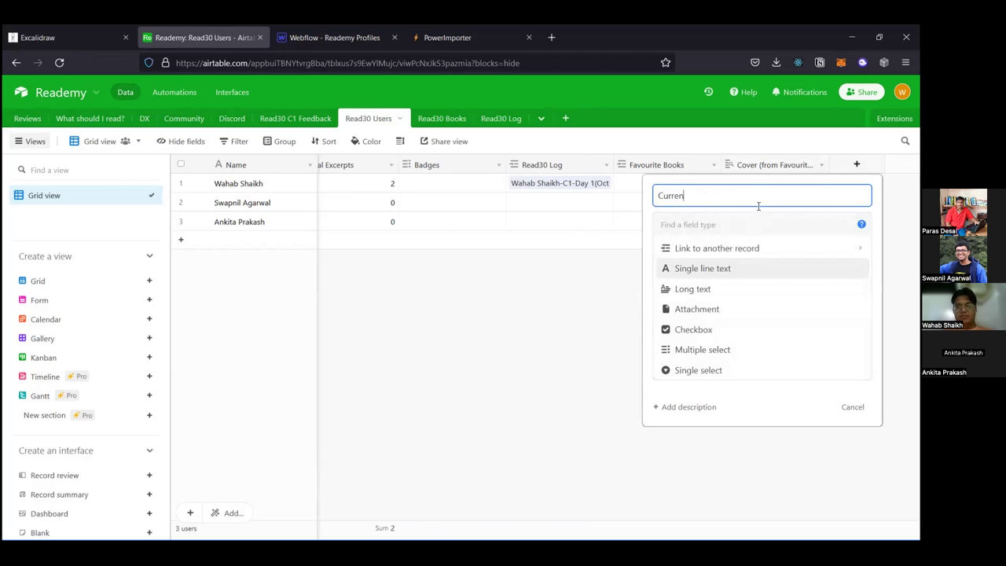
pyautogui.write('tly Reading')
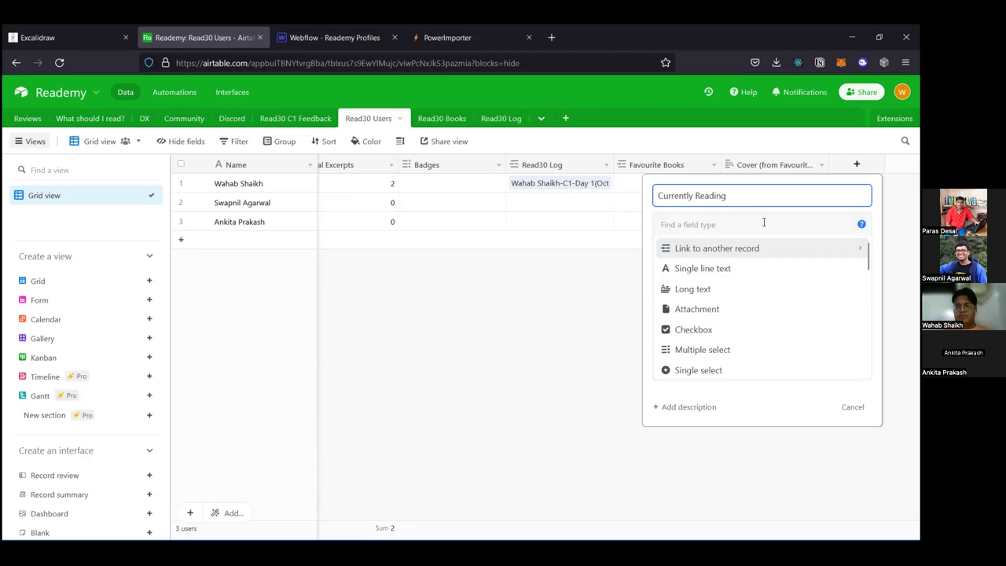
pyautogui.click(763, 224)
pyautogui.write('link')
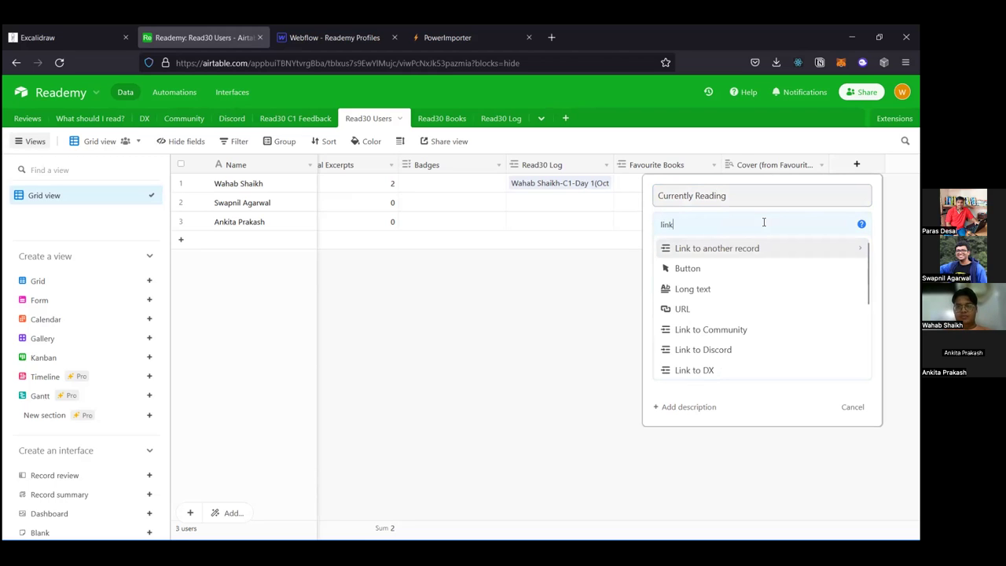
pyautogui.click(749, 259)
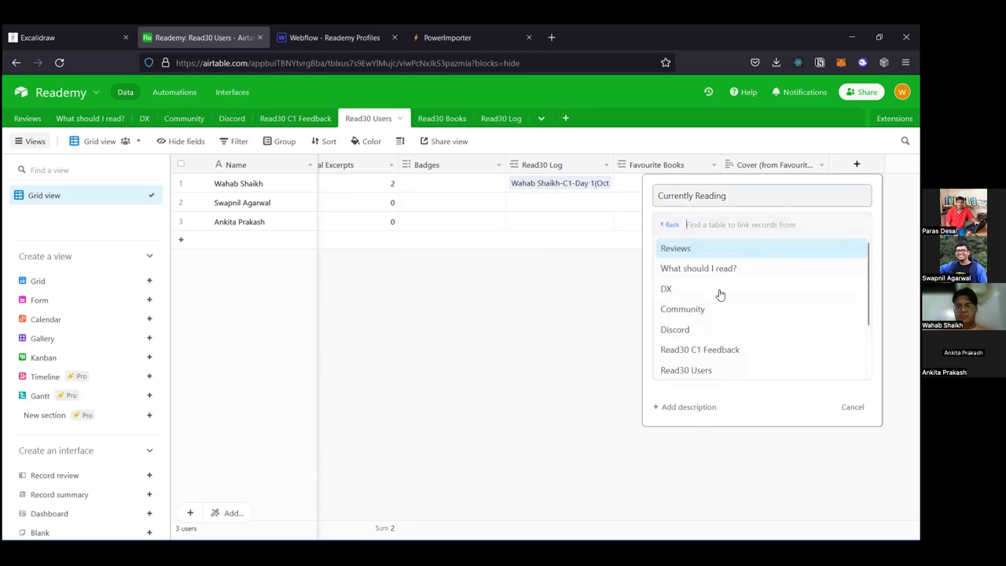
pyautogui.scroll(-2, 718, 314)
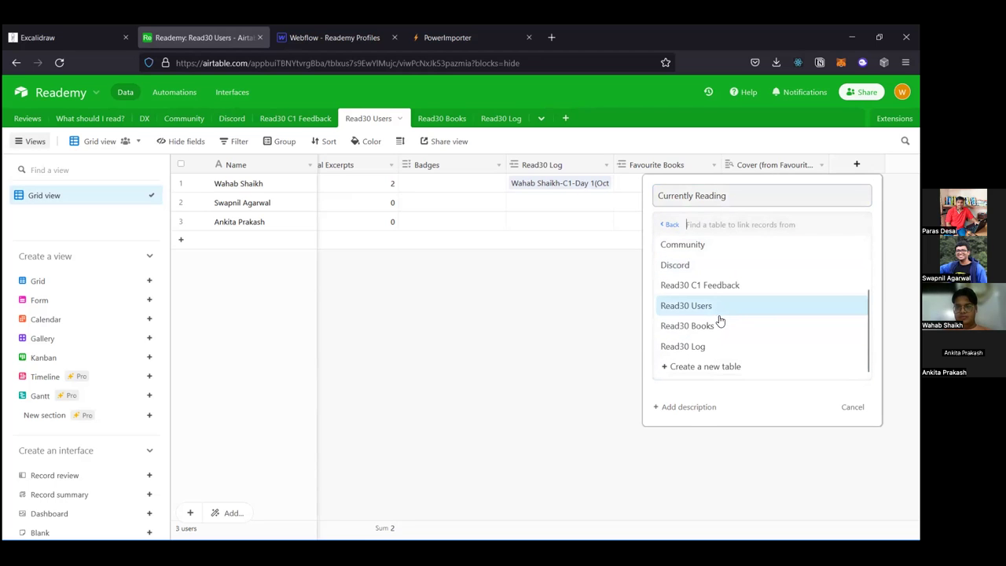
pyautogui.click(715, 325)
pyautogui.click(718, 266)
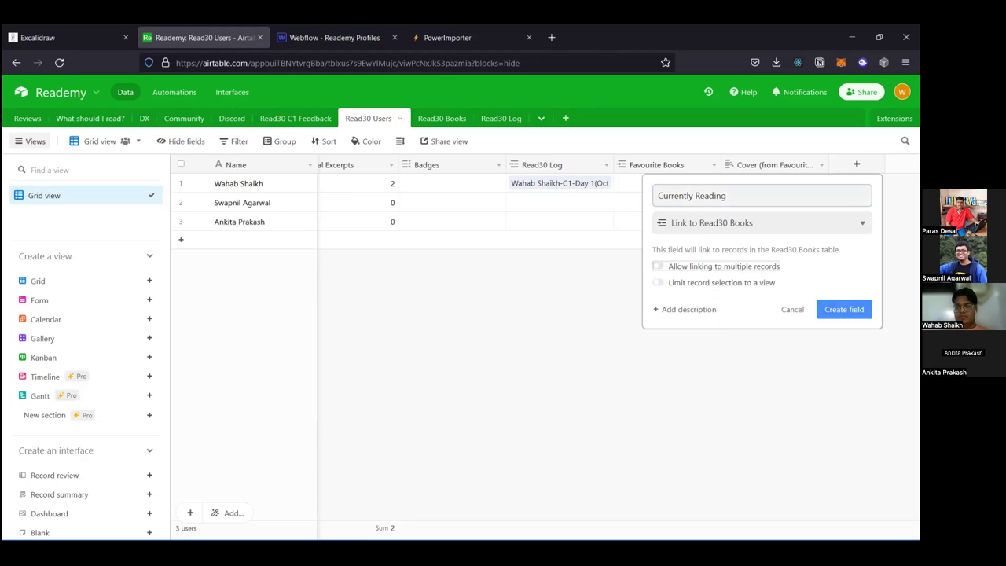
pyautogui.click(843, 308)
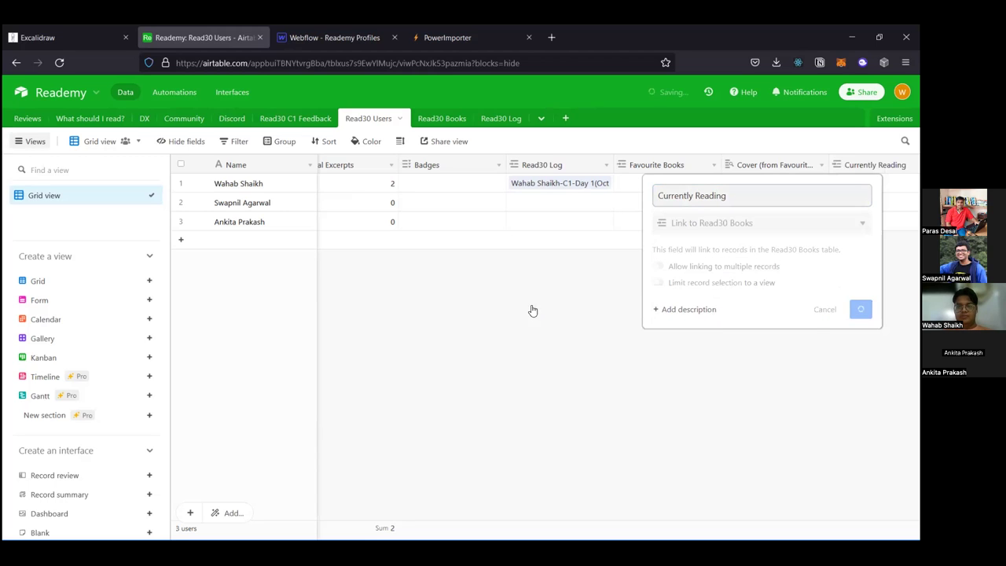
# Step: Add lookup fields for the Currently Reading book's Name, Author and Cover to the Read30 Users table
pyautogui.click(454, 250)
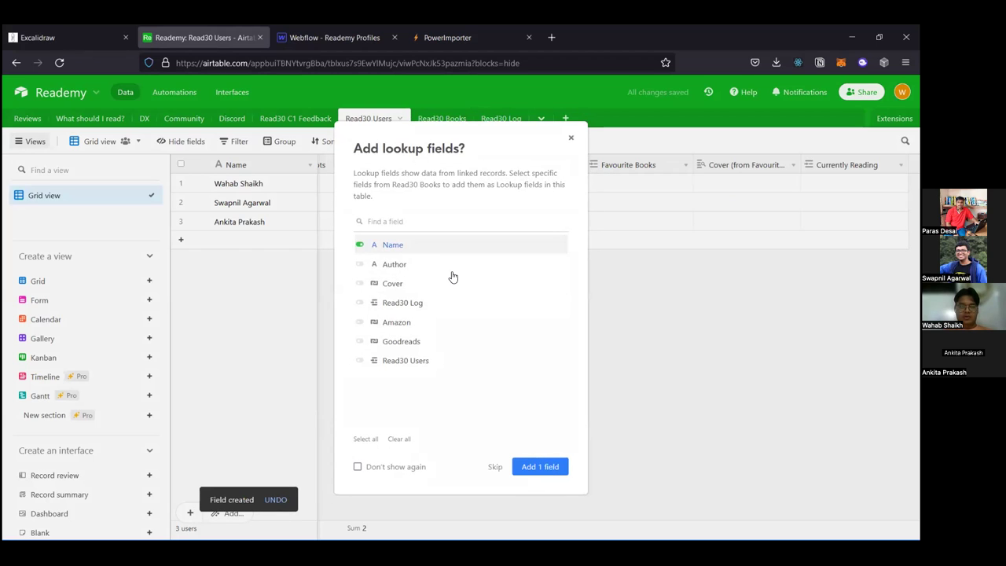
pyautogui.click(448, 268)
pyautogui.click(445, 287)
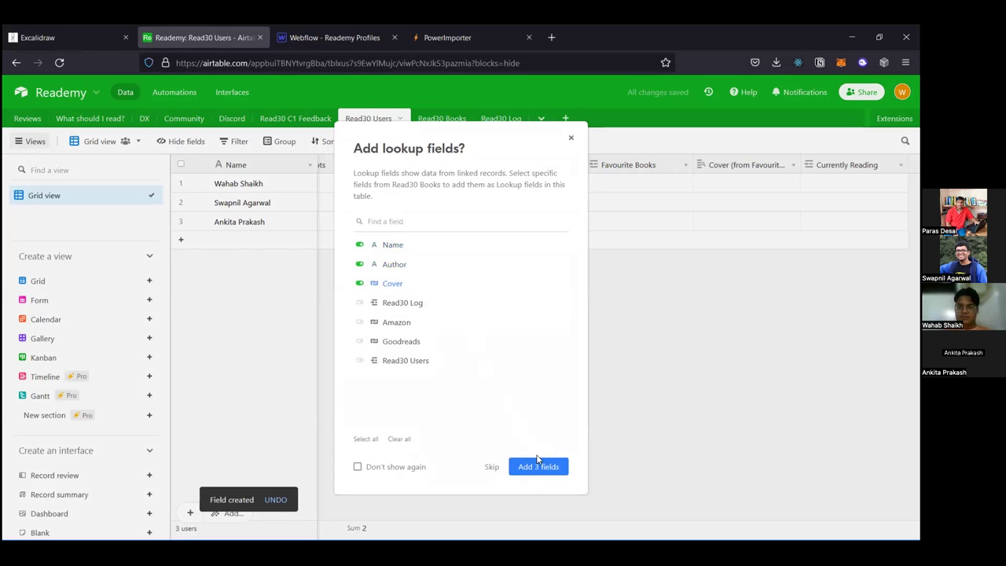
pyautogui.click(538, 465)
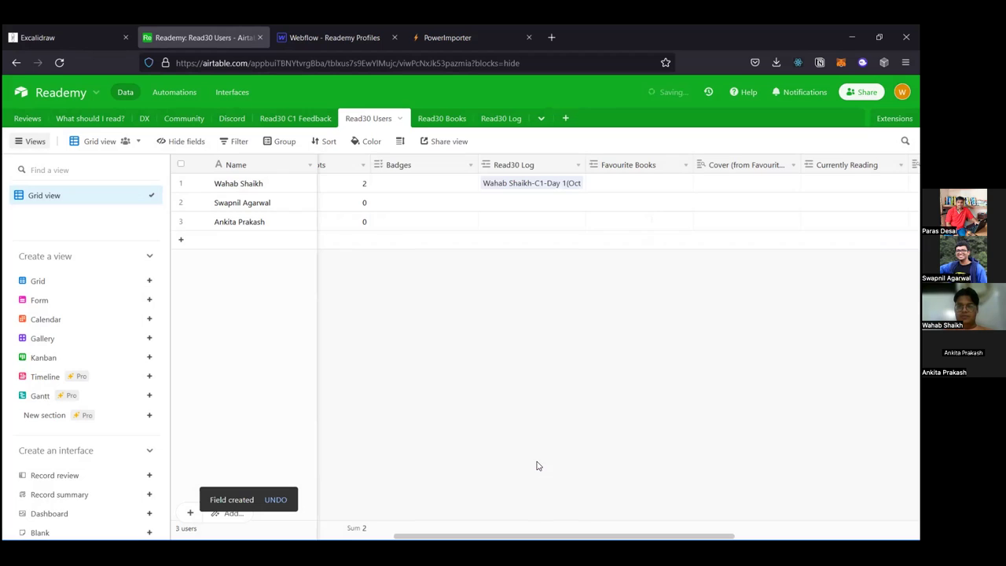
pyautogui.hscroll(5, 797, 236)
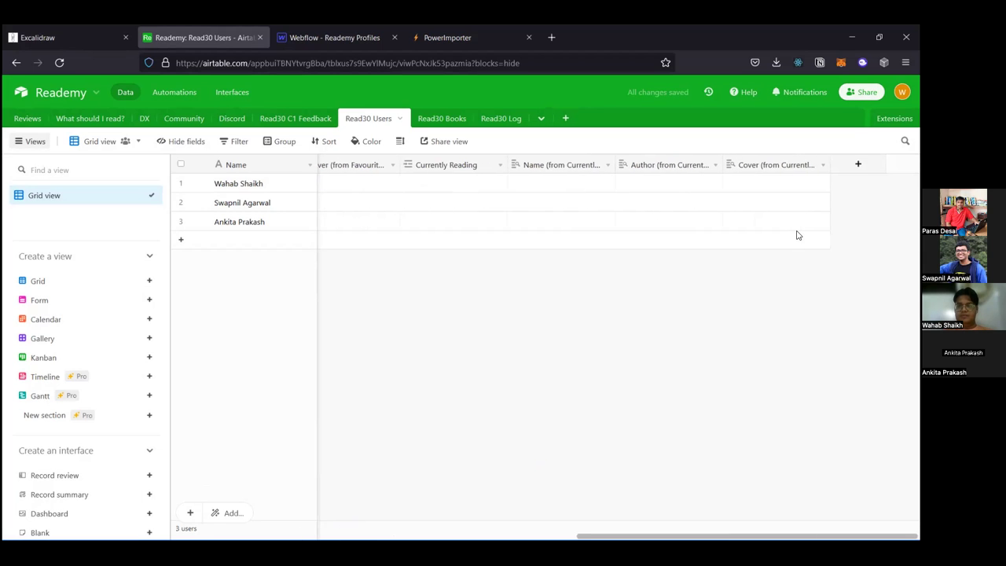
# Step: Review all the fields of the Read30 Users table from the first to the last
pyautogui.hscroll(-5, 798, 236)
pyautogui.hscroll(-1, 796, 234)
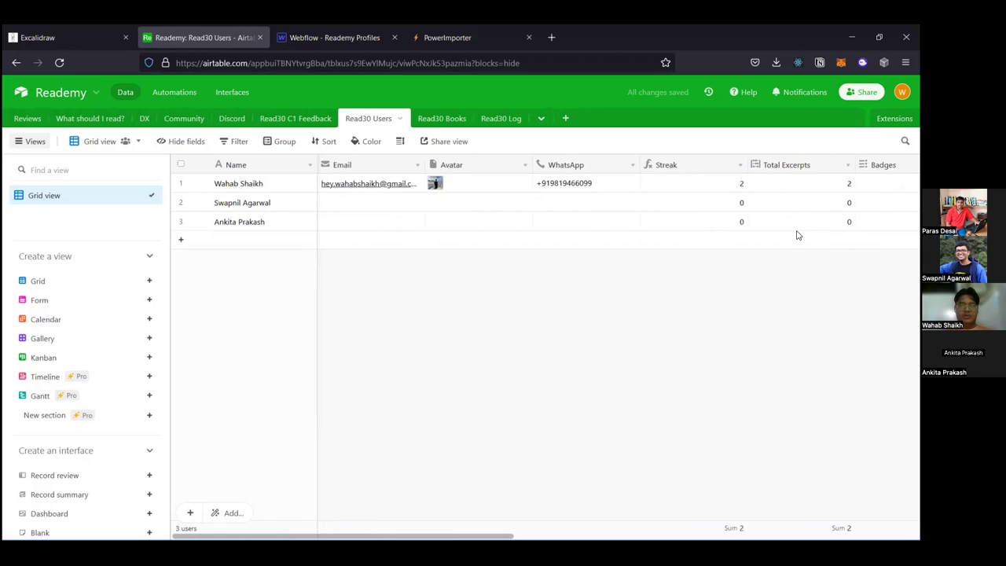
pyautogui.hscroll(10, 797, 234)
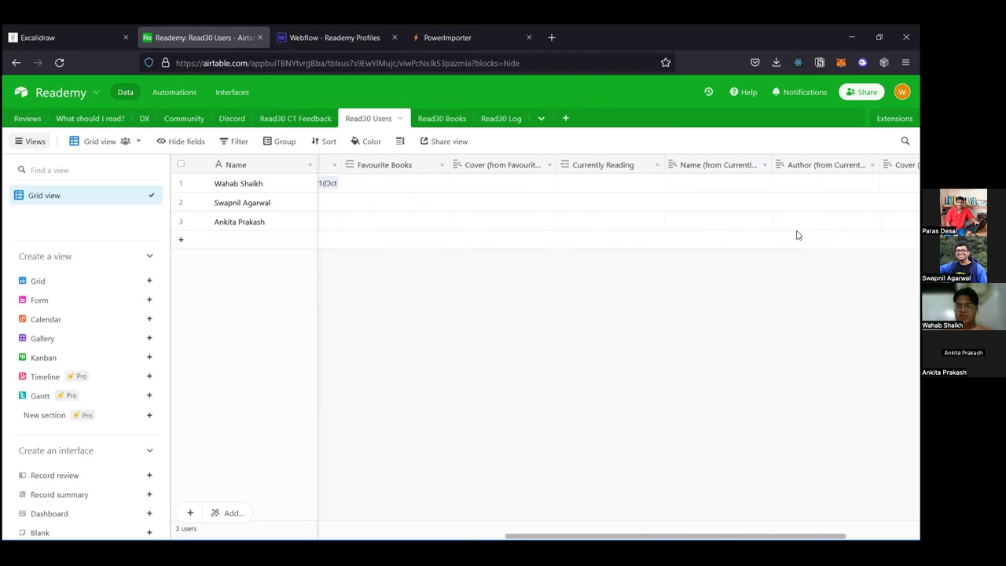
pyautogui.hscroll(5, 797, 234)
pyautogui.hscroll(-15, 796, 234)
pyautogui.hscroll(-5, 516, 339)
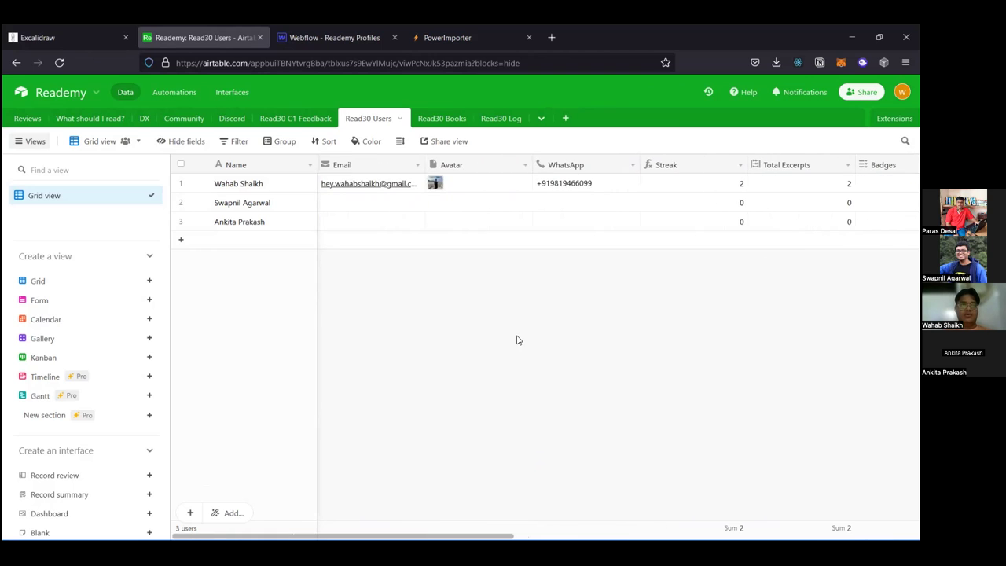
pyautogui.hscroll(1, 519, 339)
pyautogui.hscroll(-1, 518, 338)
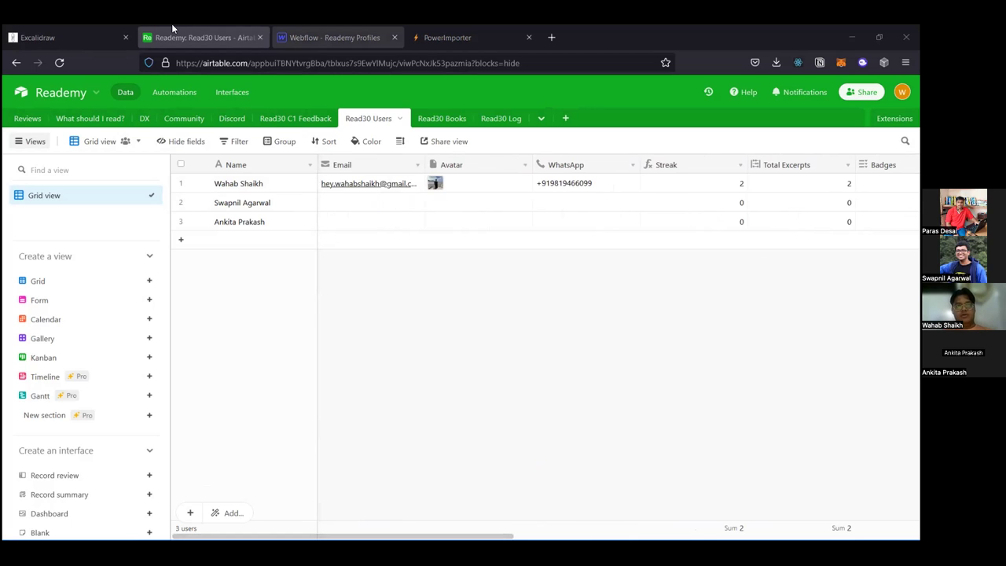
# Step: Switch to Webflow, return from the open project to the dashboard, and start a new site
pyautogui.click(333, 37)
pyautogui.click(674, 197)
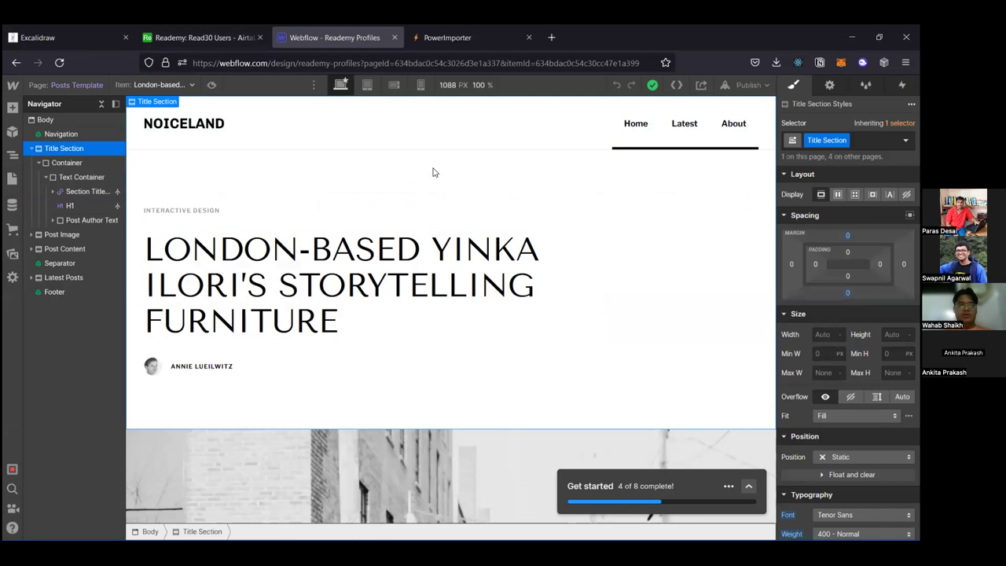
pyautogui.scroll(-1, 674, 198)
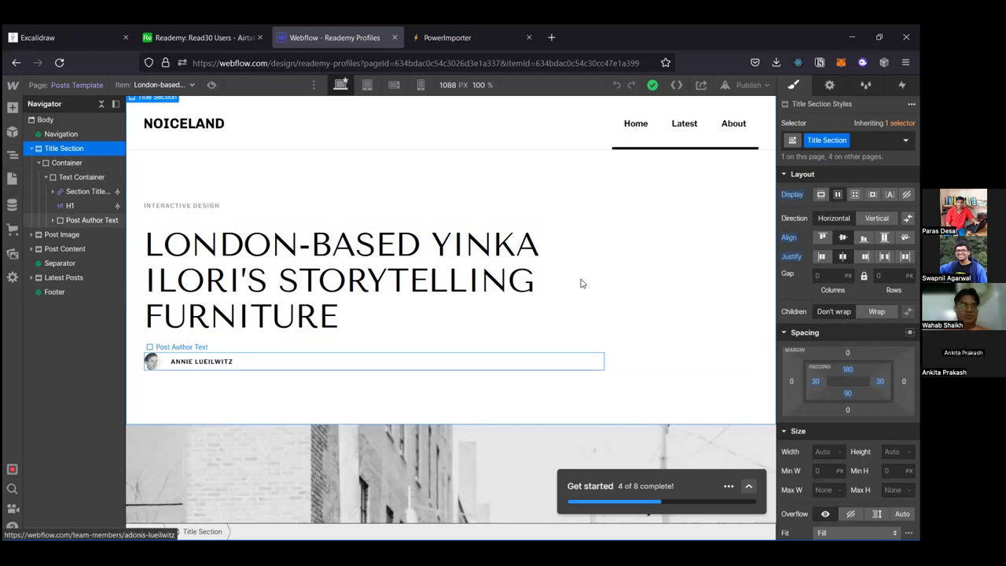
pyautogui.scroll(-2, 426, 263)
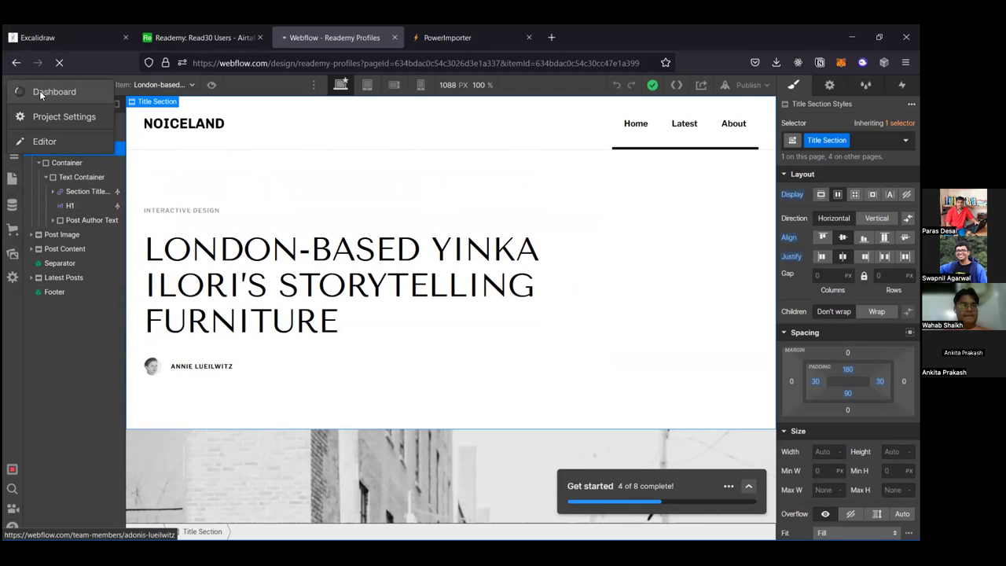
pyautogui.click(39, 90)
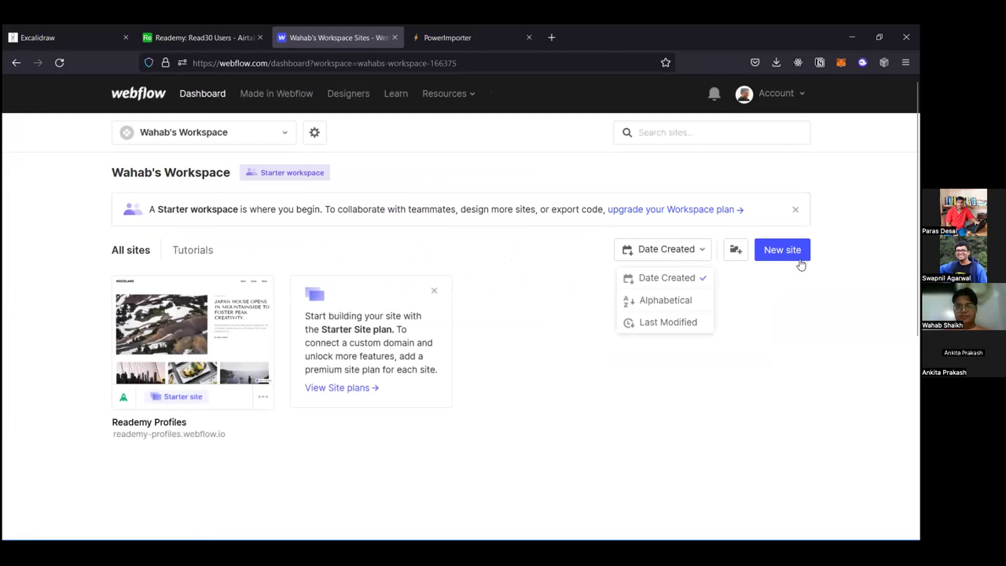
pyautogui.click(797, 260)
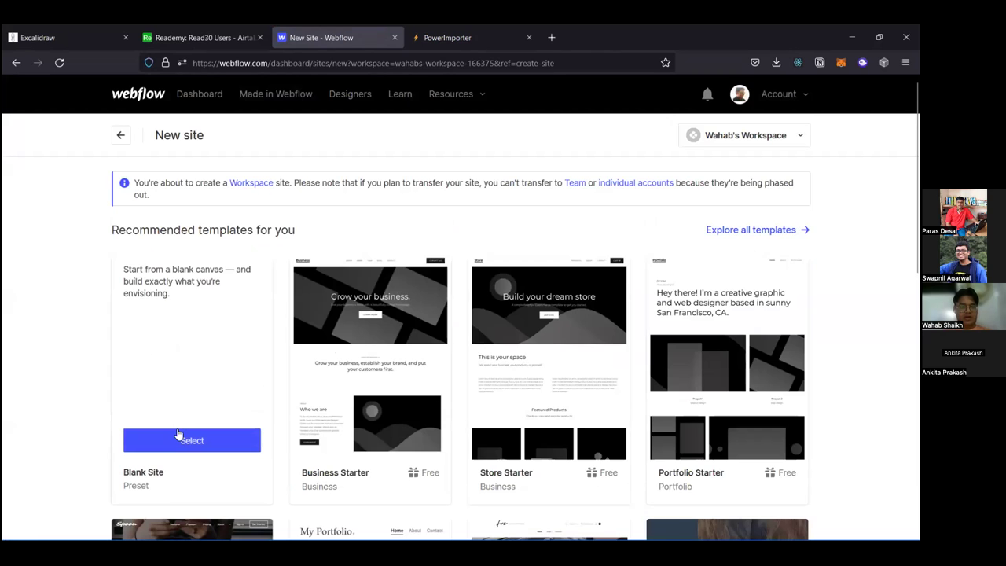
pyautogui.click(176, 436)
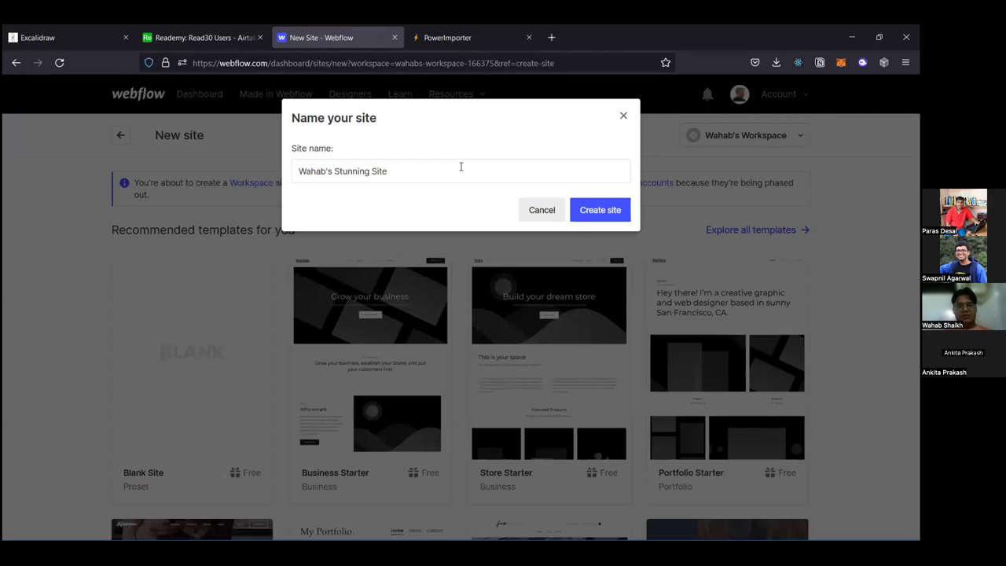
pyautogui.click(460, 167)
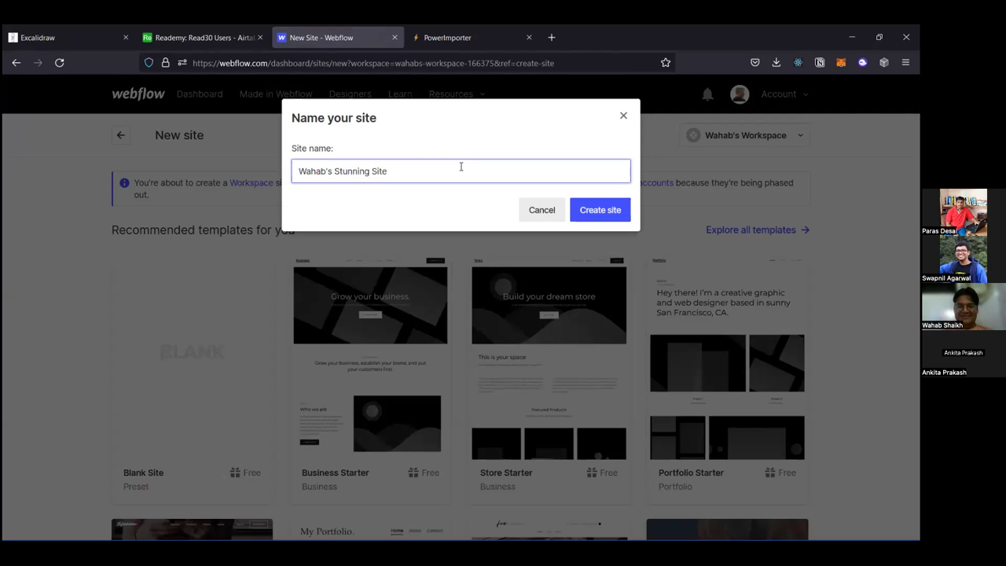
pyautogui.press('BackSpace')
pyautogui.press('BackSpace')
pyautogui.press('BackSpace')
pyautogui.press('BackSpace')
pyautogui.press('BackSpace')
pyautogui.press('BackSpace')
pyautogui.press('BackSpace')
pyautogui.press('BackSpace')
pyautogui.press('BackSpace')
pyautogui.press('BackSpace')
pyautogui.press('BackSpace')
pyautogui.press('BackSpace')
pyautogui.press('BackSpace')
pyautogui.press('BackSpace')
pyautogui.press('BackSpace')
pyautogui.press('BackSpace')
pyautogui.press('BackSpace')
pyautogui.press('BackSpace')
pyautogui.press('BackSpace')
pyautogui.press('BackSpace')
pyautogui.press('BackSpace')
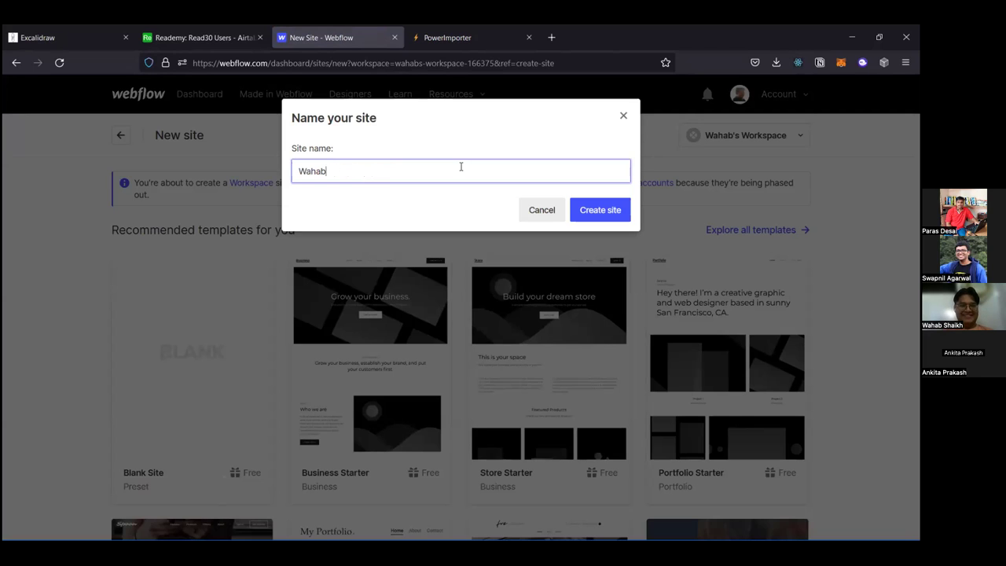
pyautogui.write('Reademy')
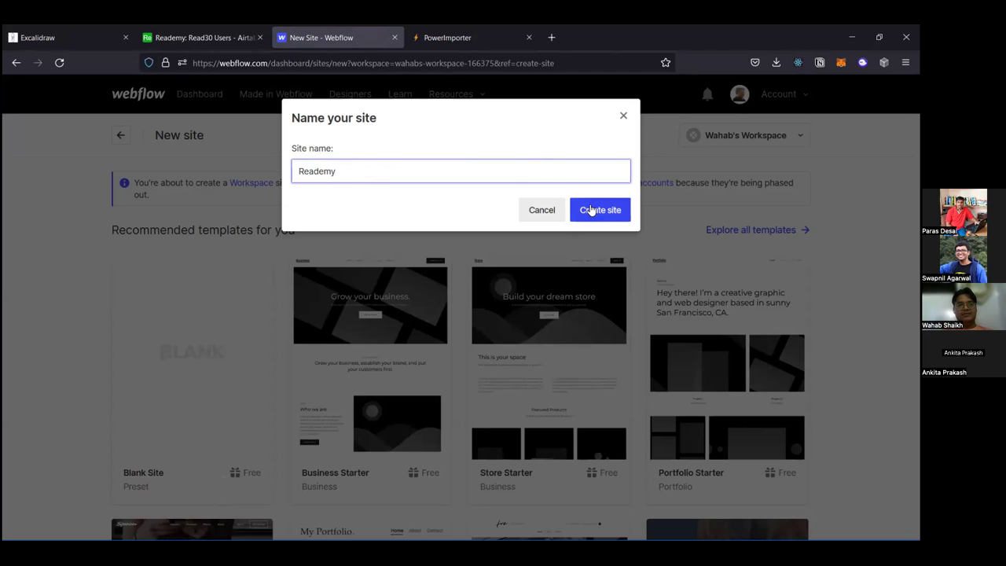
pyautogui.write('Profiles')
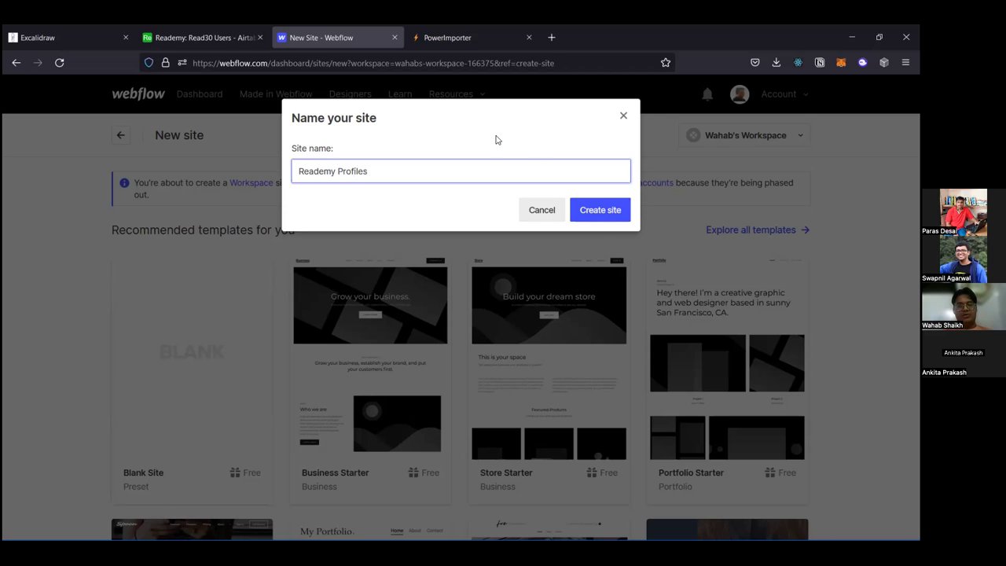
pyautogui.click(110, 228)
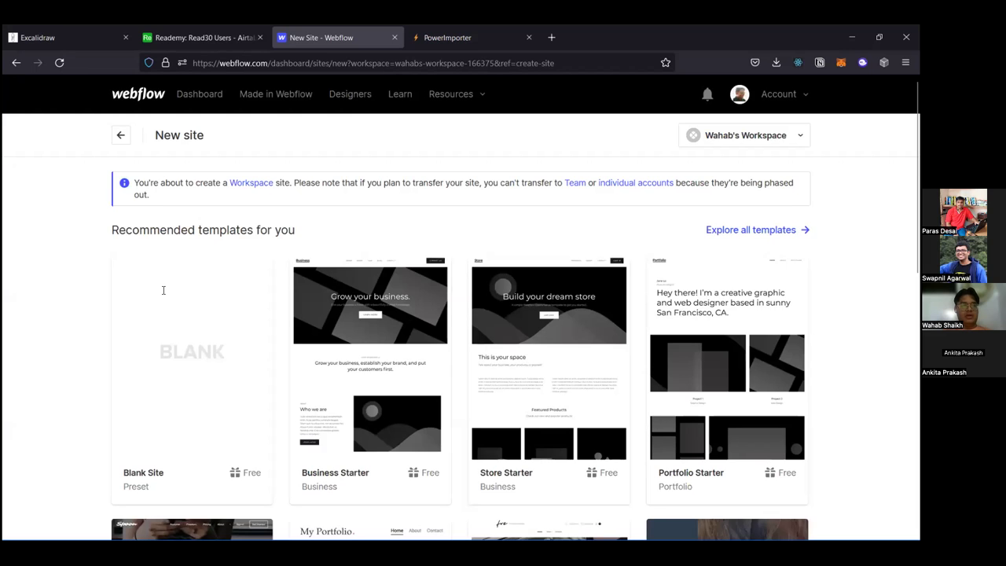
pyautogui.click(226, 449)
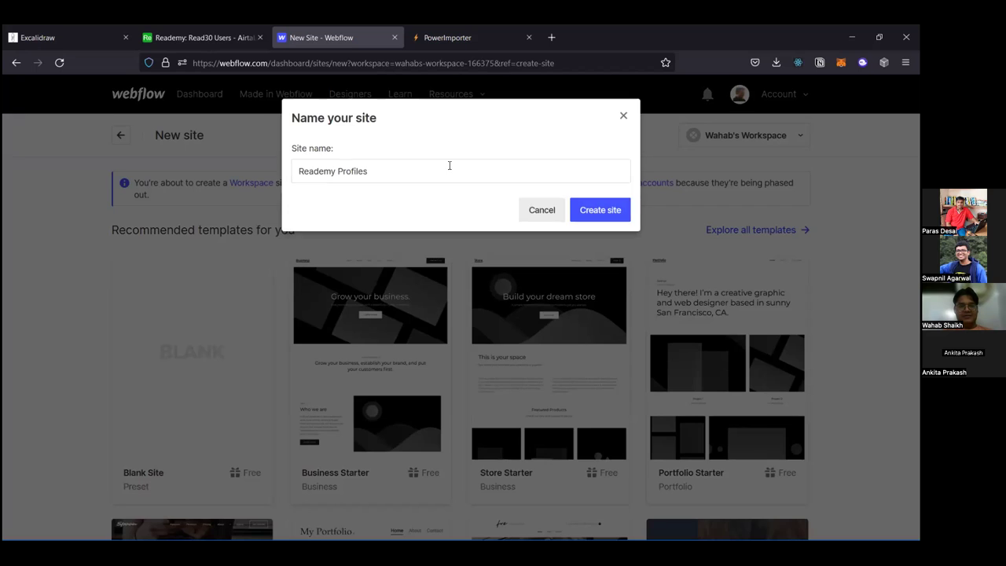
pyautogui.hotkey('ctrl', 'a')
pyautogui.press('BackSpace')
pyautogui.click(542, 245)
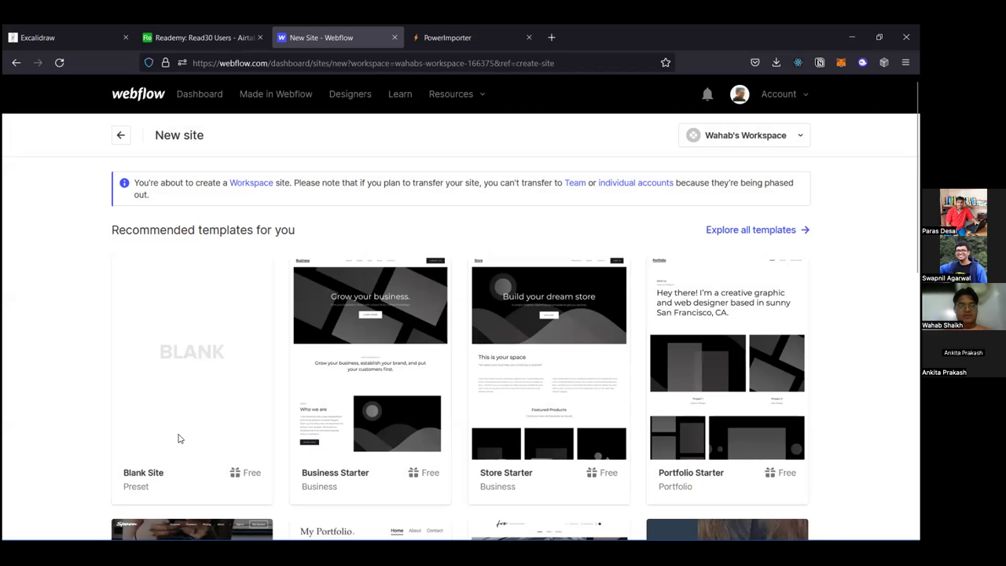
pyautogui.moveTo(177, 438)
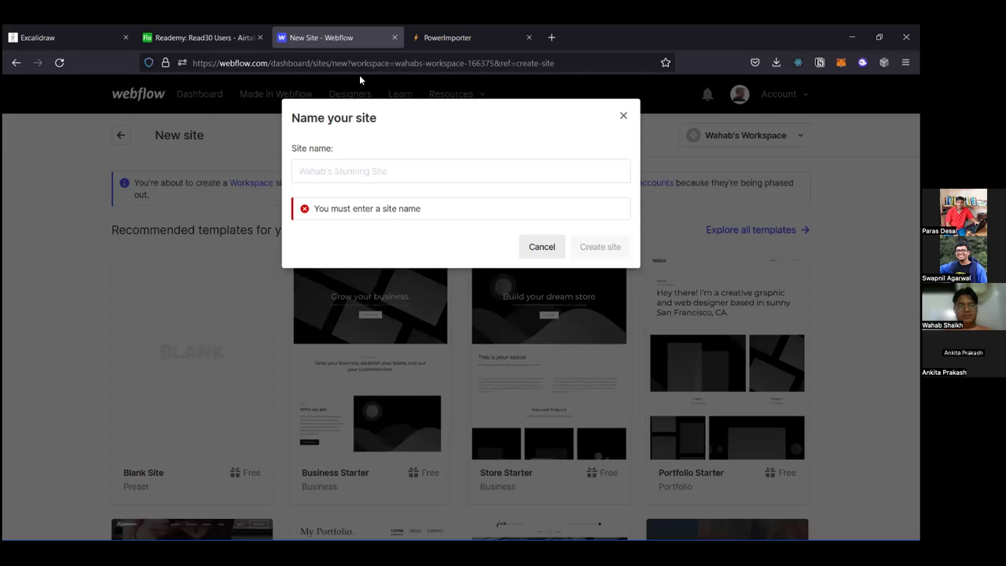
pyautogui.click(359, 75)
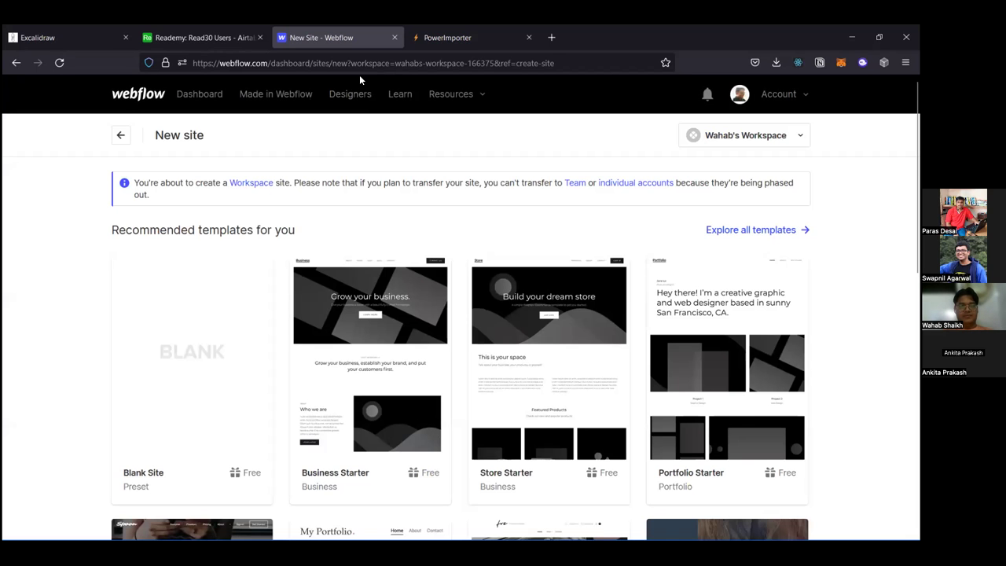
pyautogui.click(359, 74)
pyautogui.press('Return')
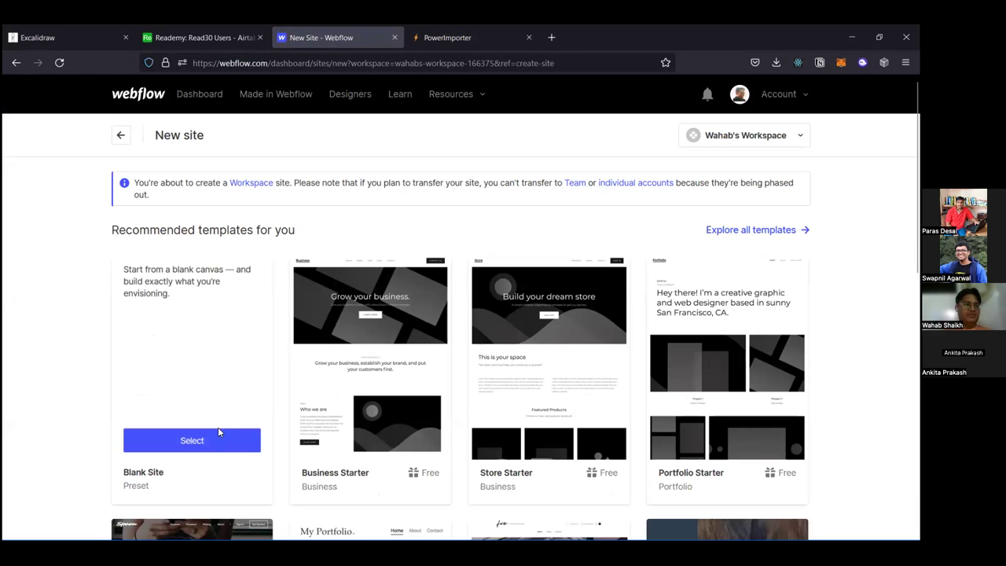
# Step: Create a site from the Blank Site preset and name it Reademy
pyautogui.click(219, 433)
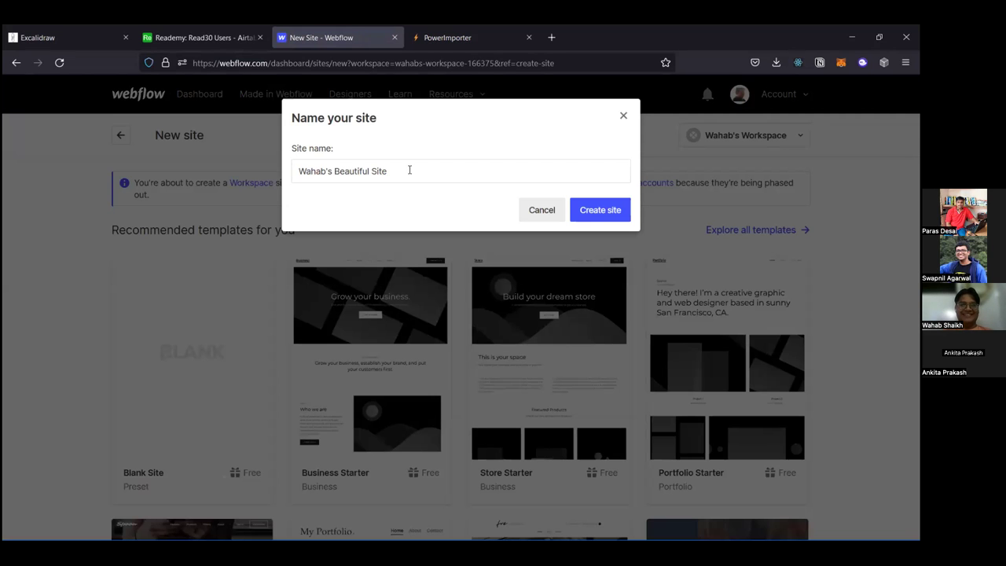
pyautogui.tripleClick(409, 169)
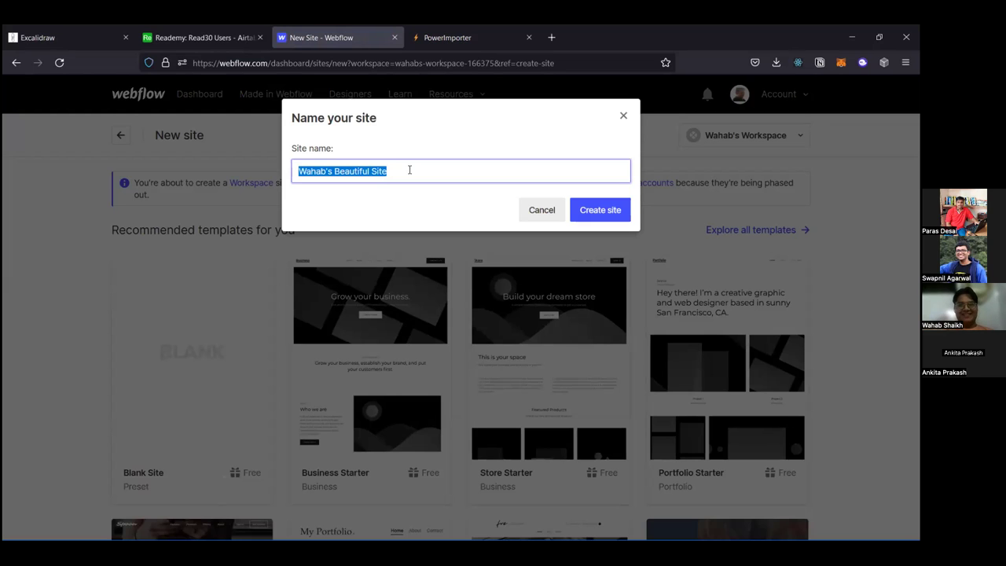
pyautogui.doubleClick(346, 170)
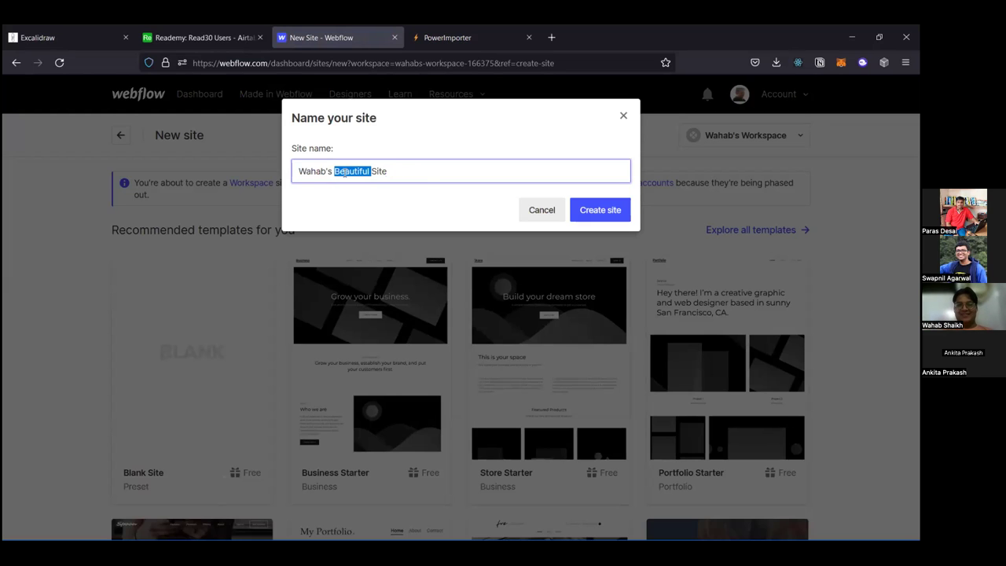
pyautogui.doubleClick(426, 172)
pyautogui.tripleClick(426, 172)
pyautogui.write('Reademy')
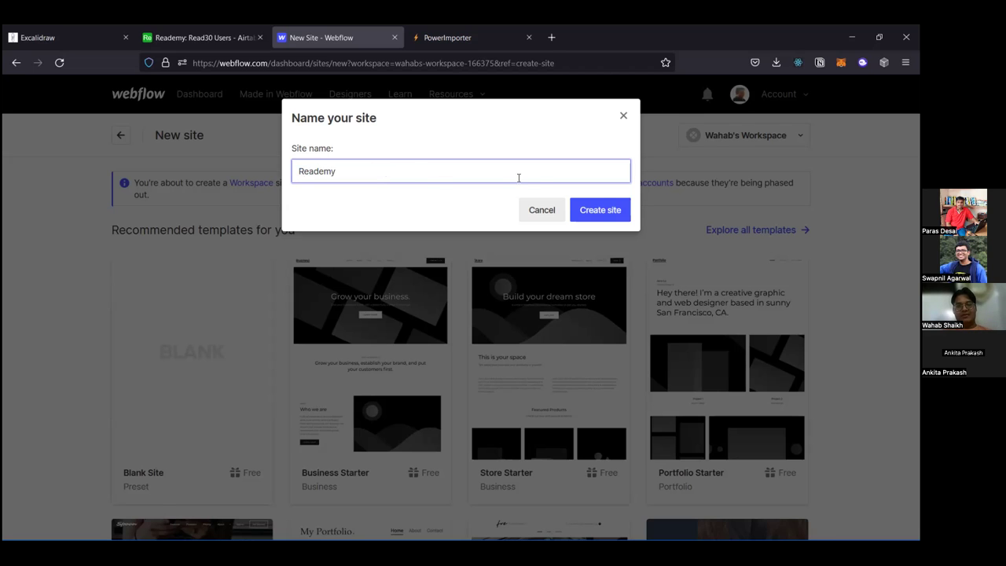
pyautogui.click(601, 206)
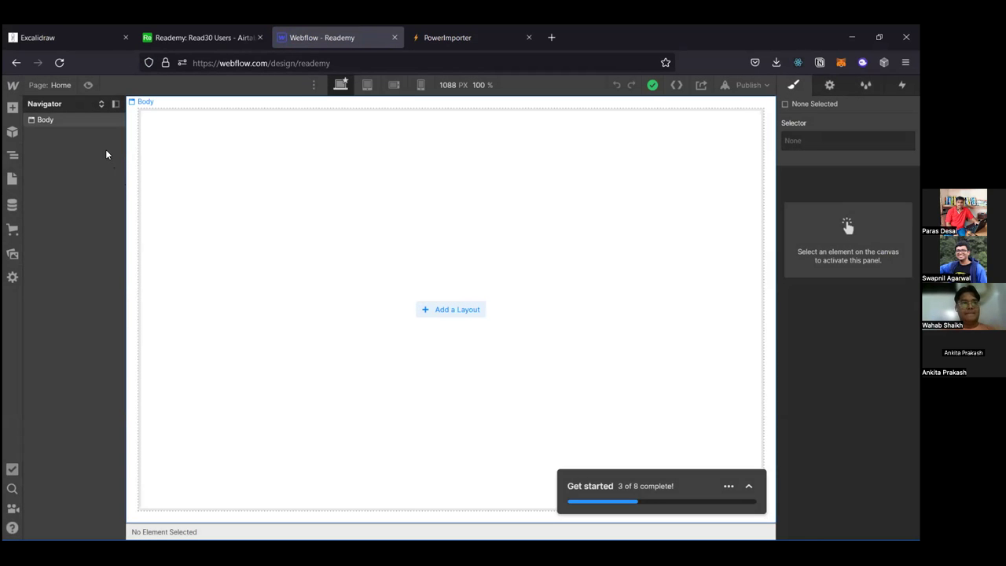
# Step: Open the Reademy site's CMS collections and start a new collection
pyautogui.click(69, 85)
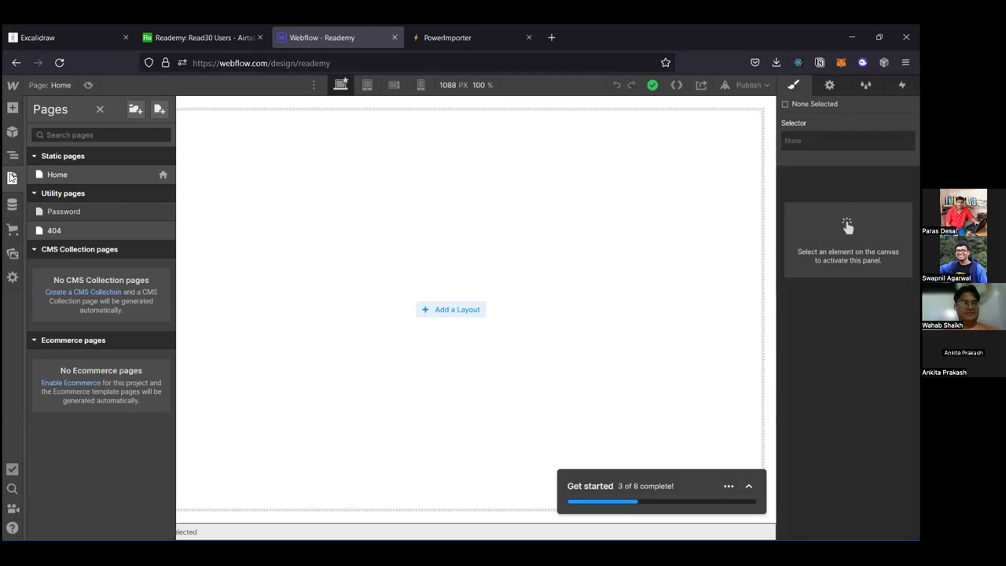
pyautogui.click(12, 204)
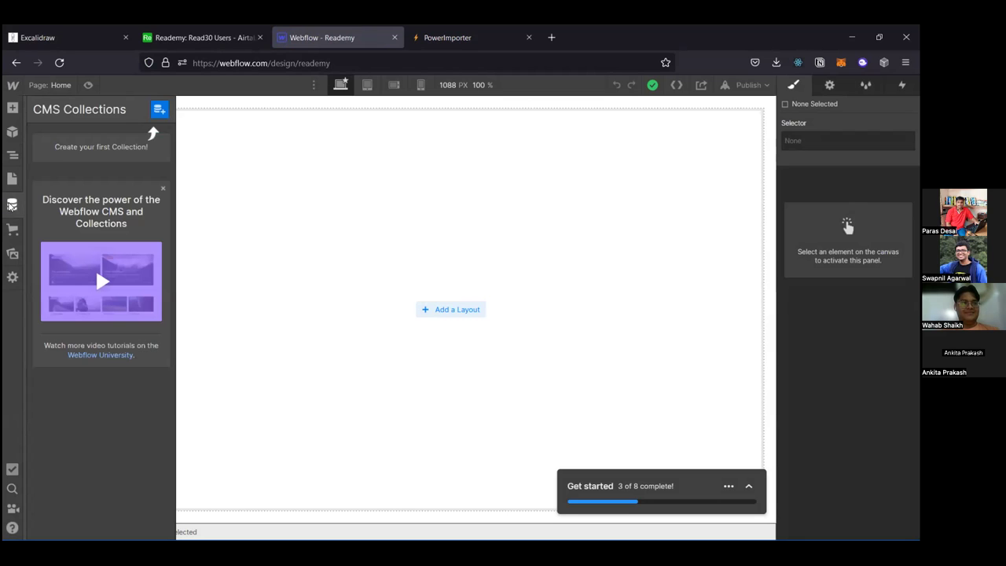
pyautogui.click(75, 184)
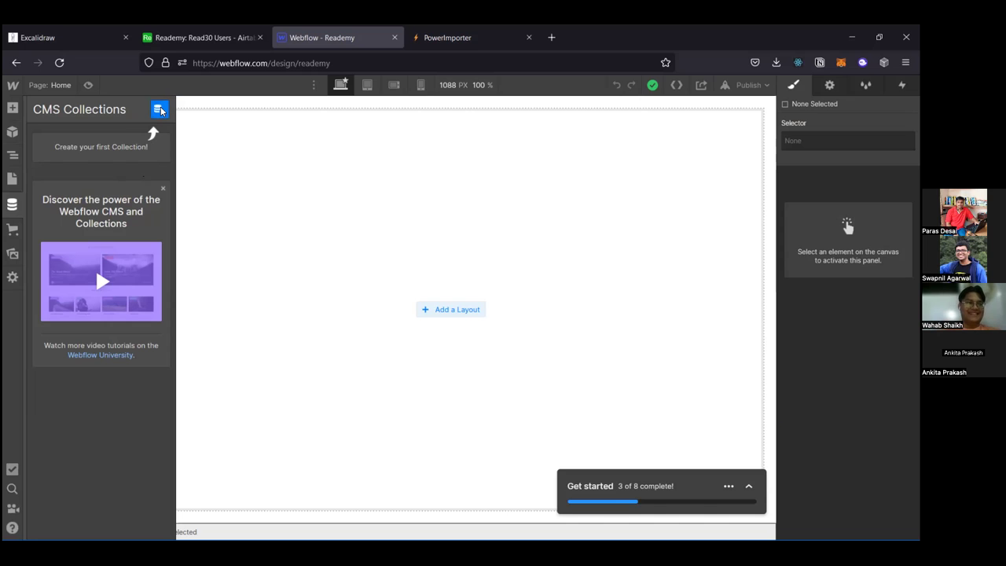
pyautogui.click(159, 110)
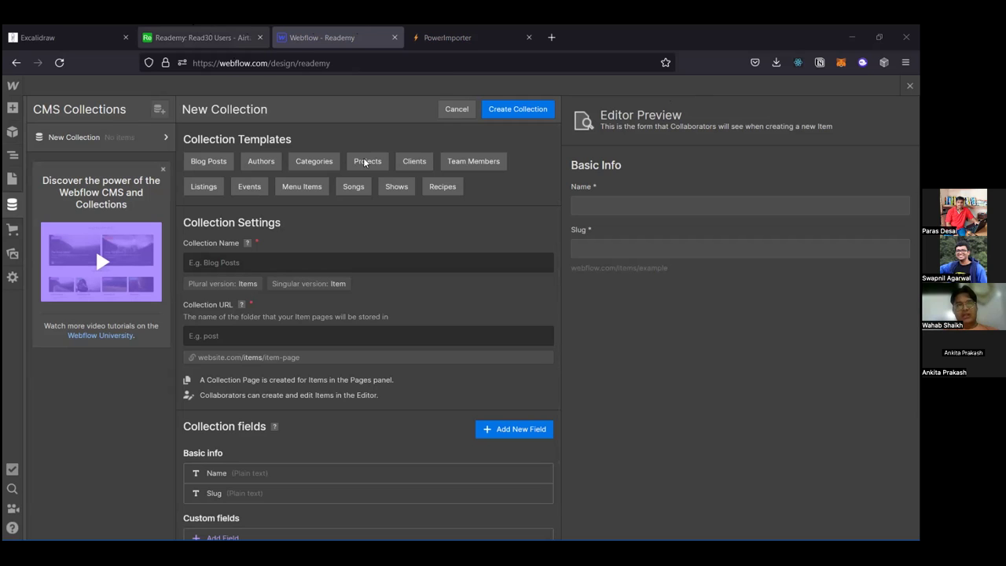
# Step: Switch to Airtable and check the fields of the Read30 Users table as reference for the new collection
pyautogui.hotkey('ctrl', 'shift', 'Tab')
pyautogui.click(306, 28)
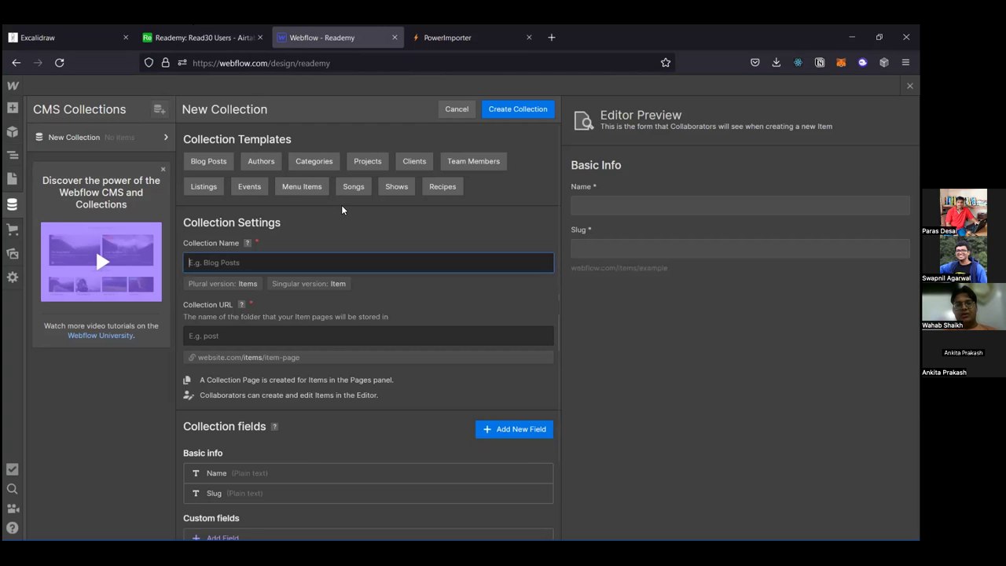
pyautogui.click(214, 58)
pyautogui.click(197, 36)
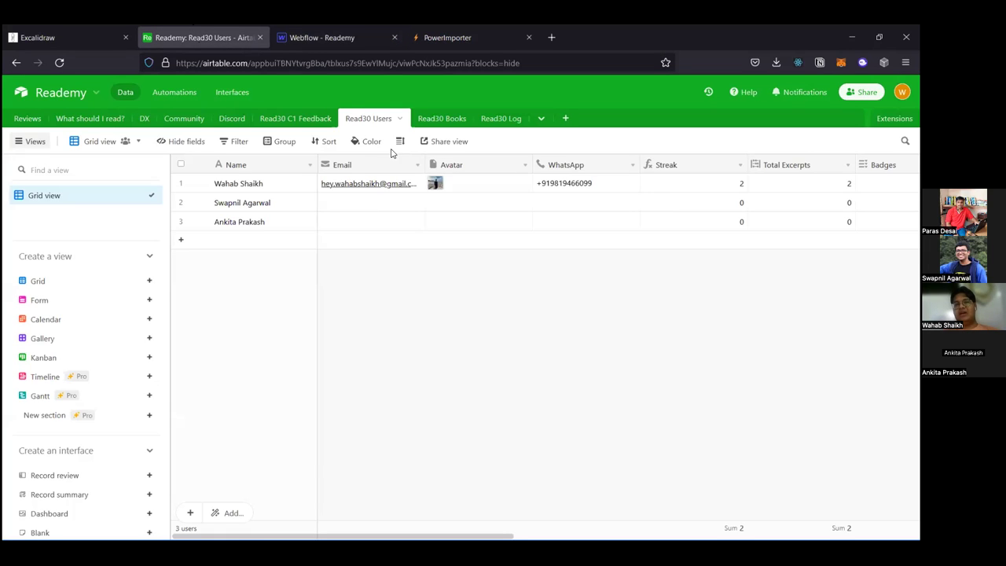
# Step: Switch to Webflow and name the new CMS collection Users
pyautogui.click(303, 37)
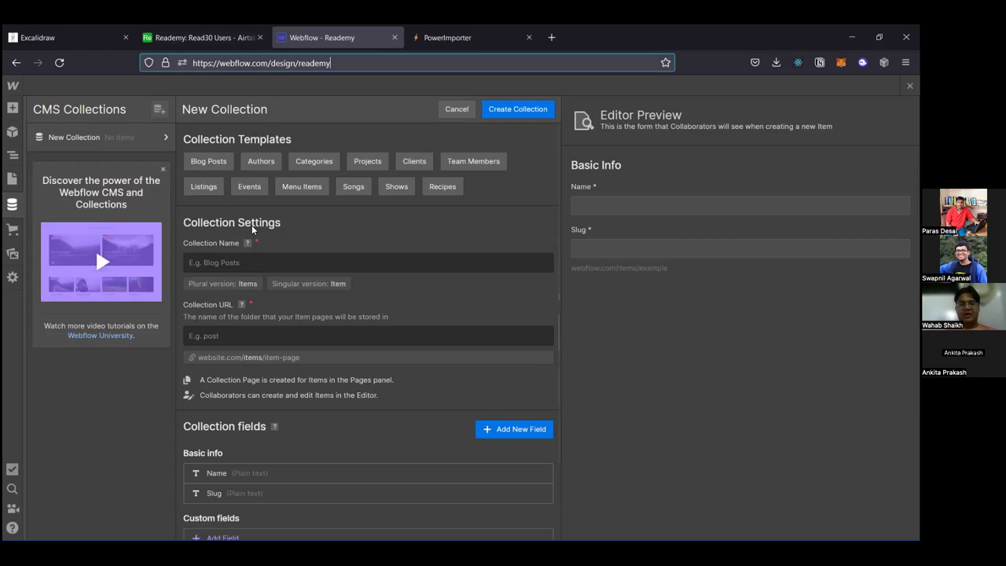
pyautogui.click(310, 247)
pyautogui.click(258, 269)
pyautogui.write('Users')
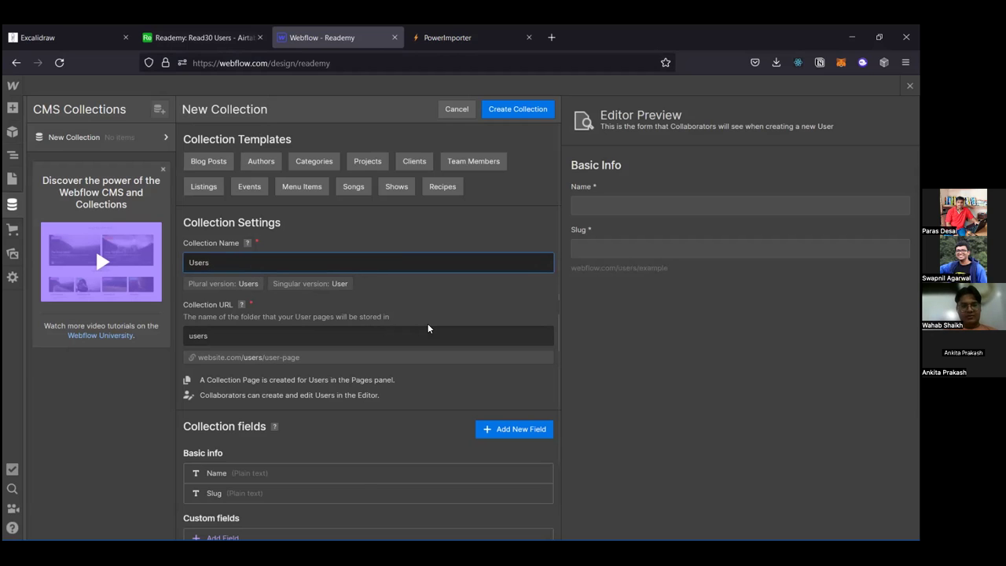
# Step: Check the Read30 Users fields in Airtable, then add a Number field labelled Streak with minimum 0 to the Webflow collection
pyautogui.scroll(-2, 429, 330)
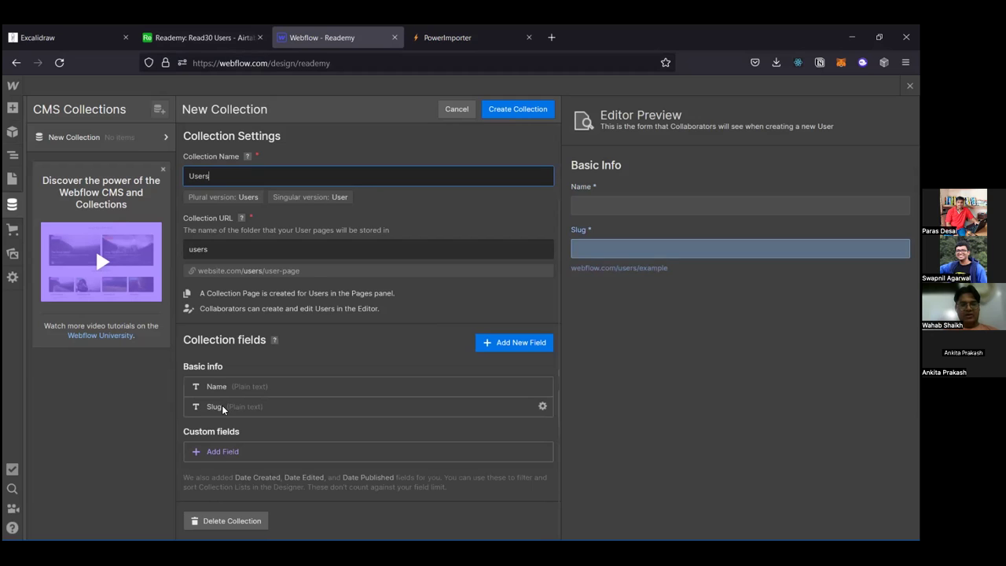
pyautogui.click(202, 31)
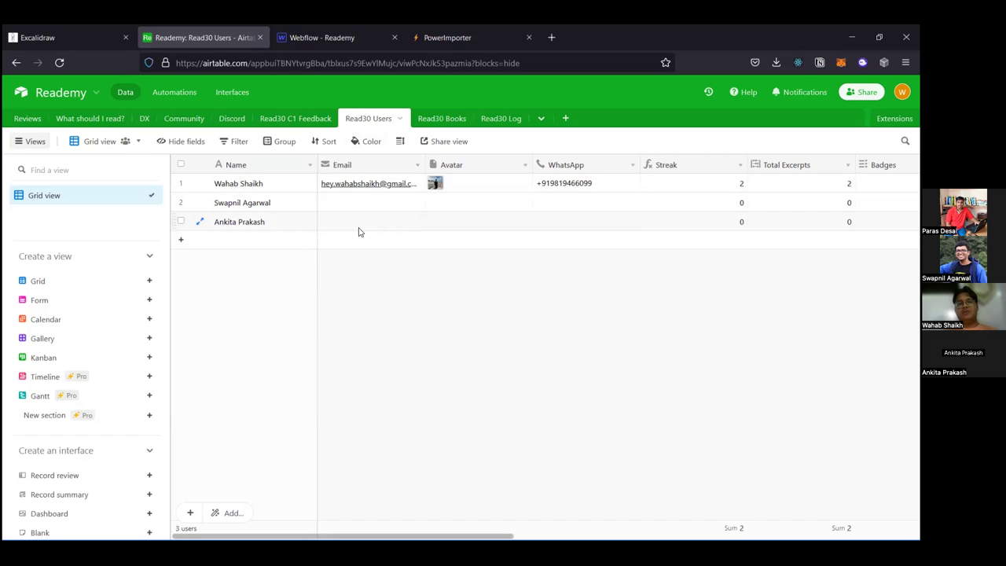
pyautogui.click(316, 37)
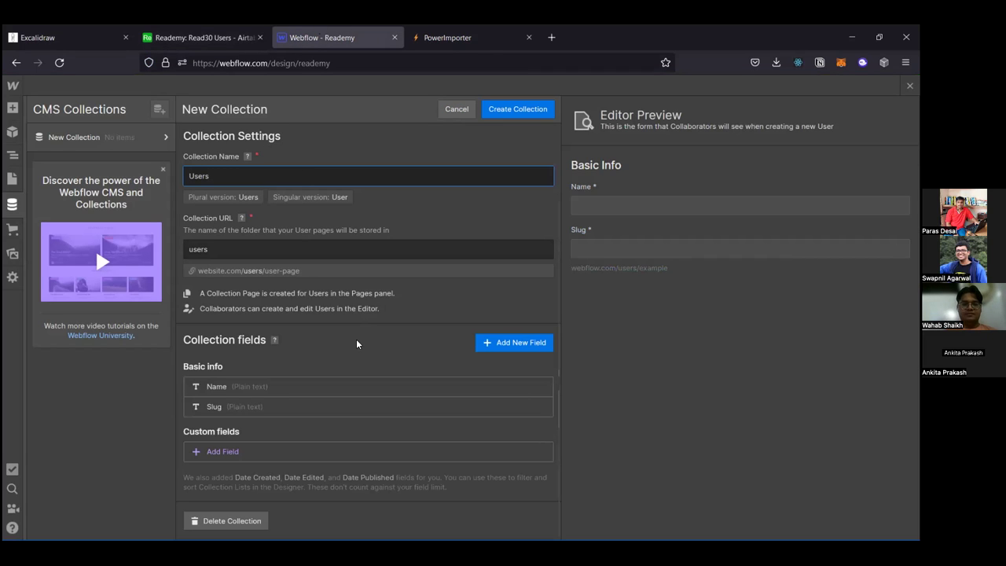
pyautogui.click(227, 451)
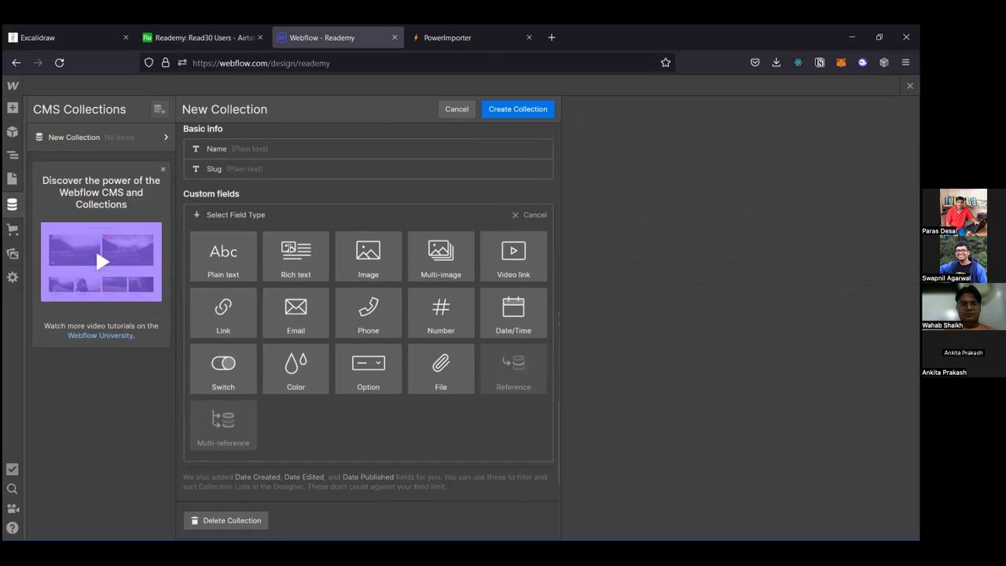
pyautogui.click(442, 322)
pyautogui.write('Streak')
pyautogui.click(328, 357)
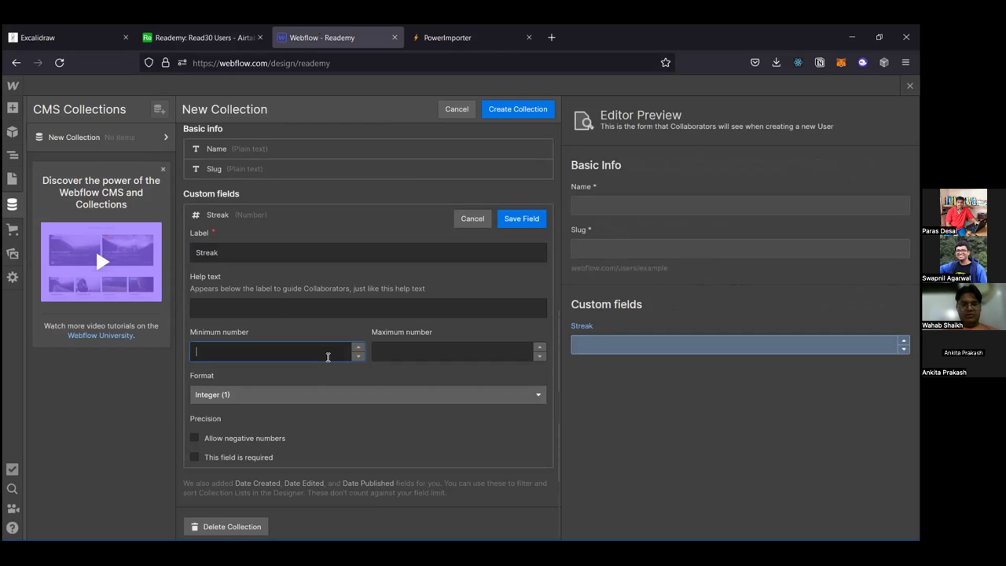
pyautogui.scroll(-1, 261, 453)
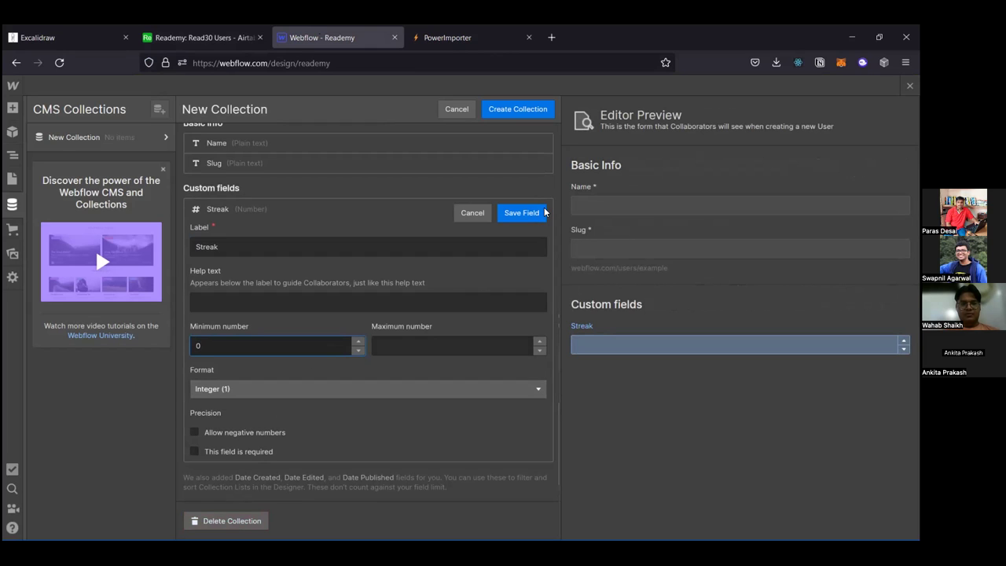
pyautogui.click(521, 212)
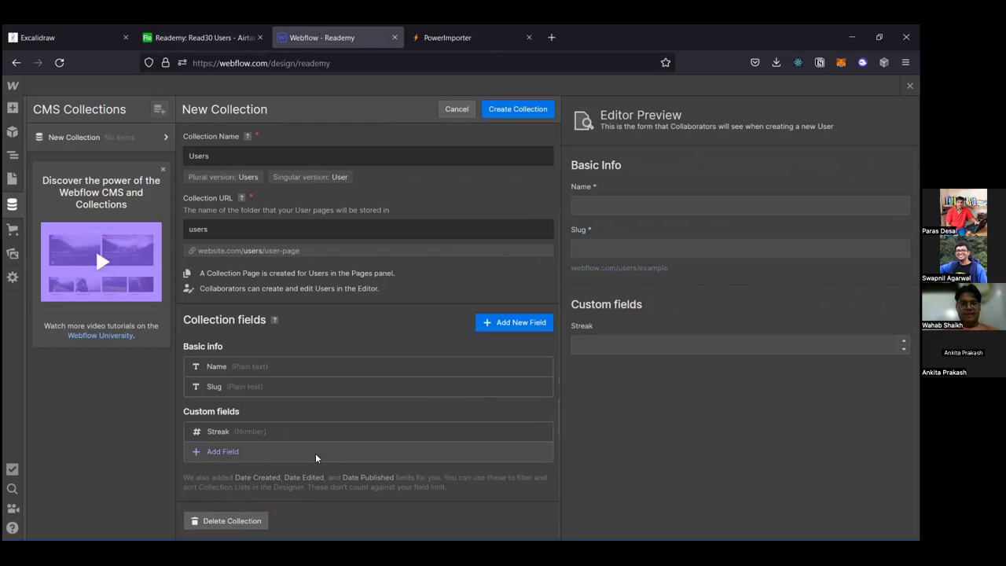
# Step: Add a second Number custom field labelled Total Excerpts with a minimum number of 0 and save it
pyautogui.click(197, 453)
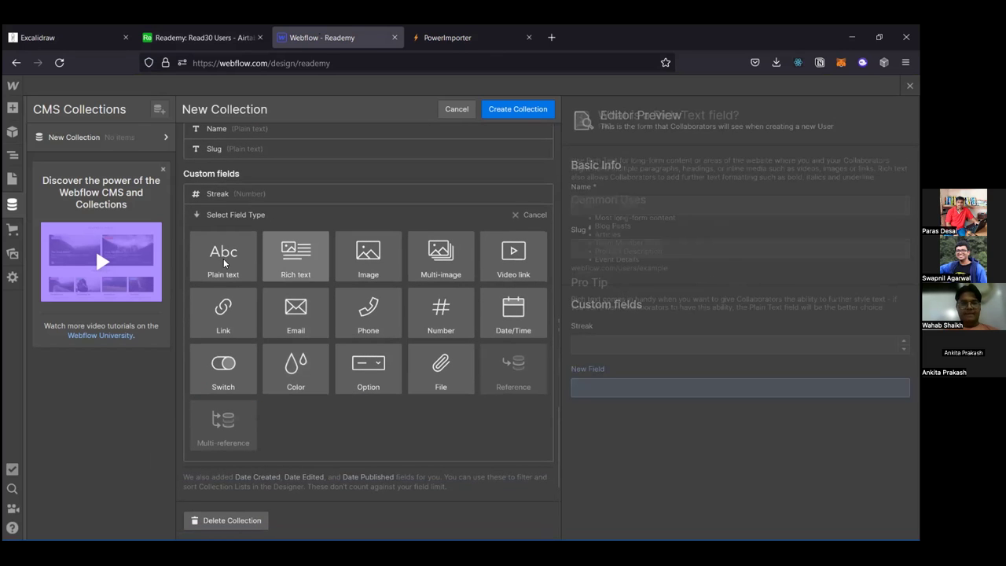
pyautogui.click(441, 310)
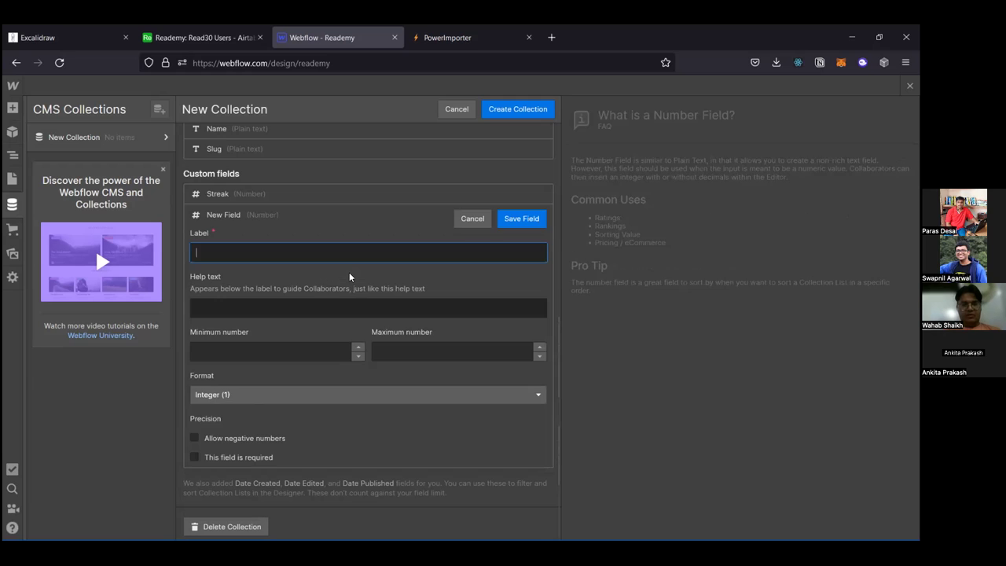
pyautogui.write('Total Excertp')
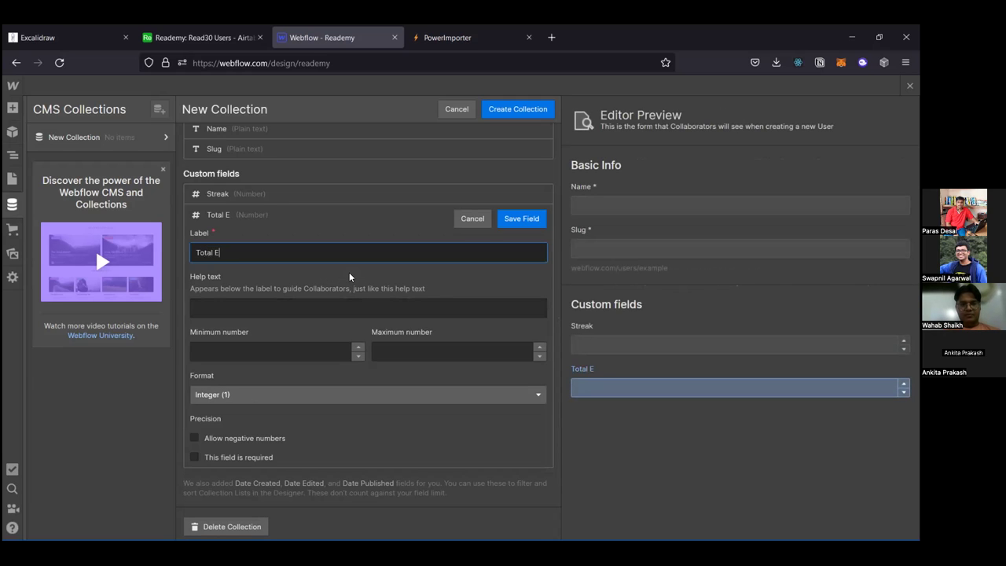
pyautogui.press('BackSpace')
pyautogui.press('BackSpace')
pyautogui.write('pts')
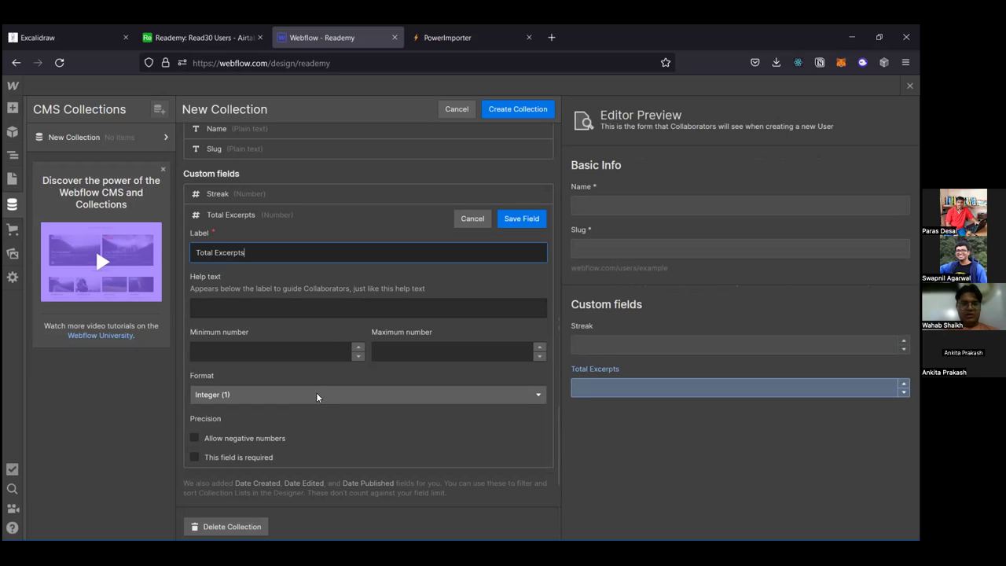
pyautogui.click(321, 356)
pyautogui.write('0')
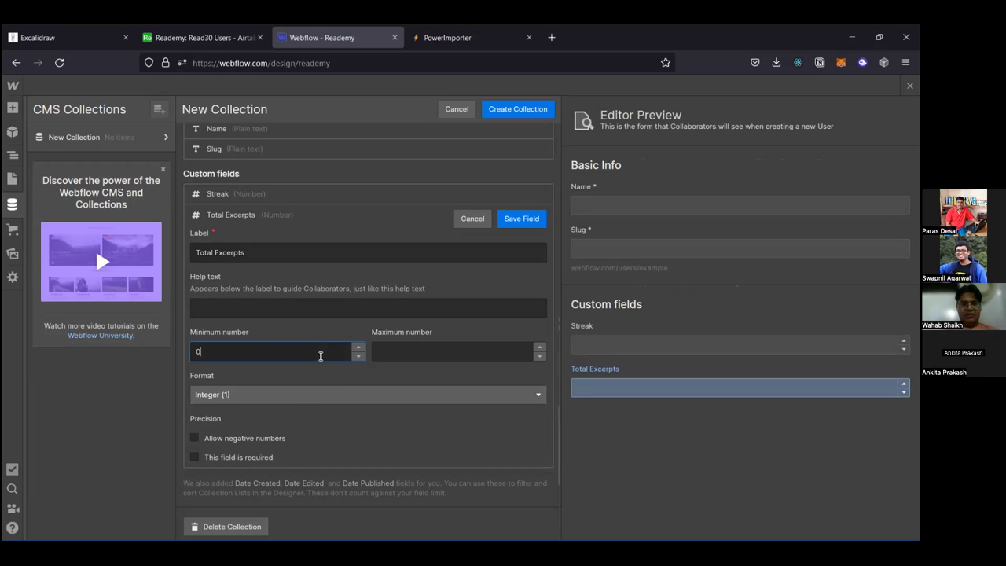
pyautogui.click(535, 217)
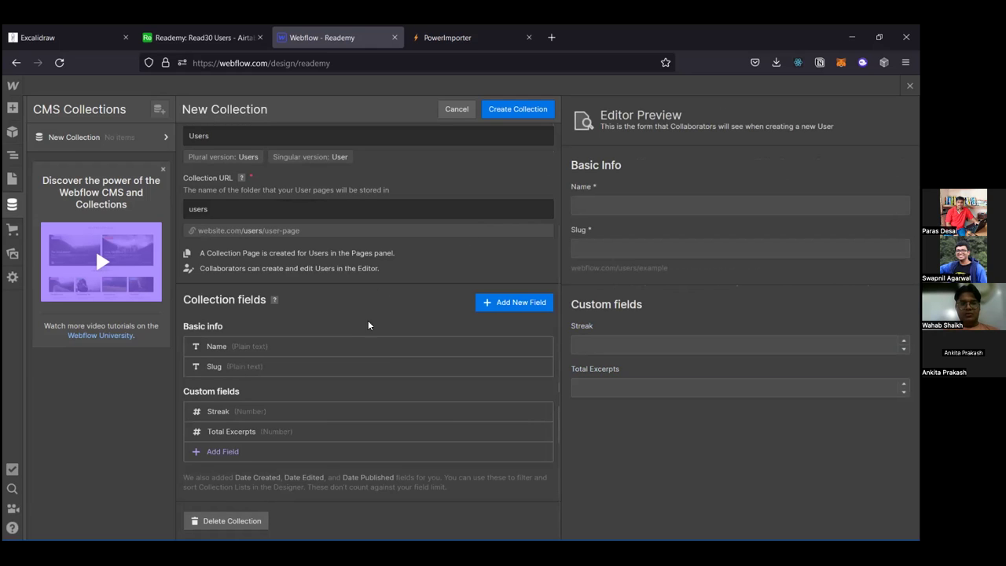
# Step: Add an Image custom field labelled Avatar to the Users collection, checking the matching Airtable column for its type
pyautogui.click(207, 453)
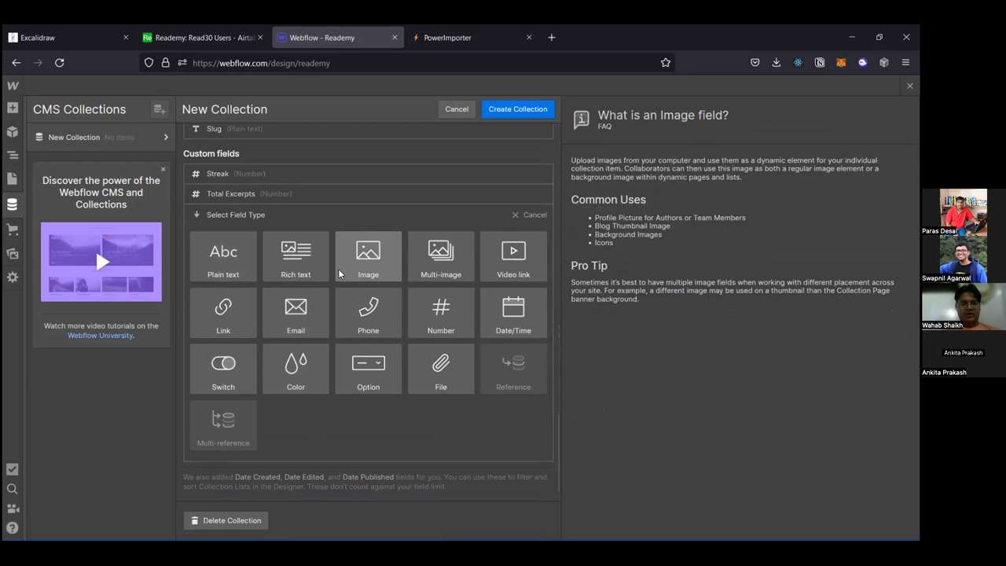
pyautogui.click(243, 36)
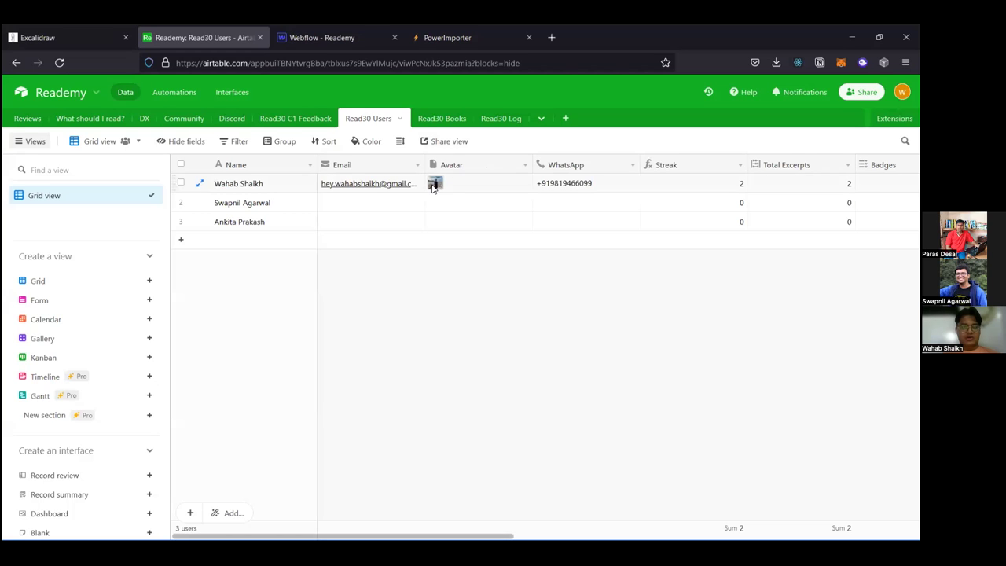
pyautogui.click(278, 32)
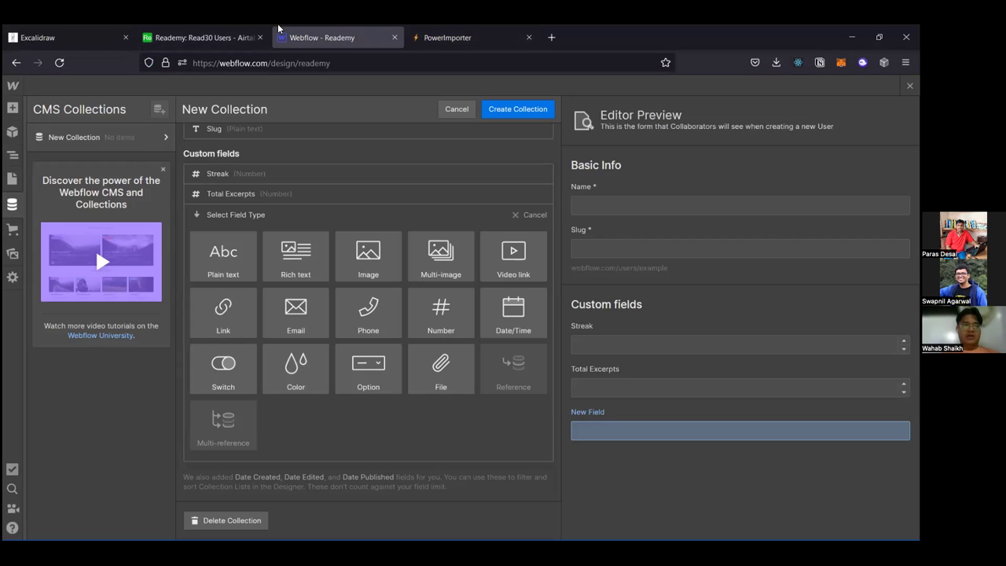
pyautogui.click(366, 254)
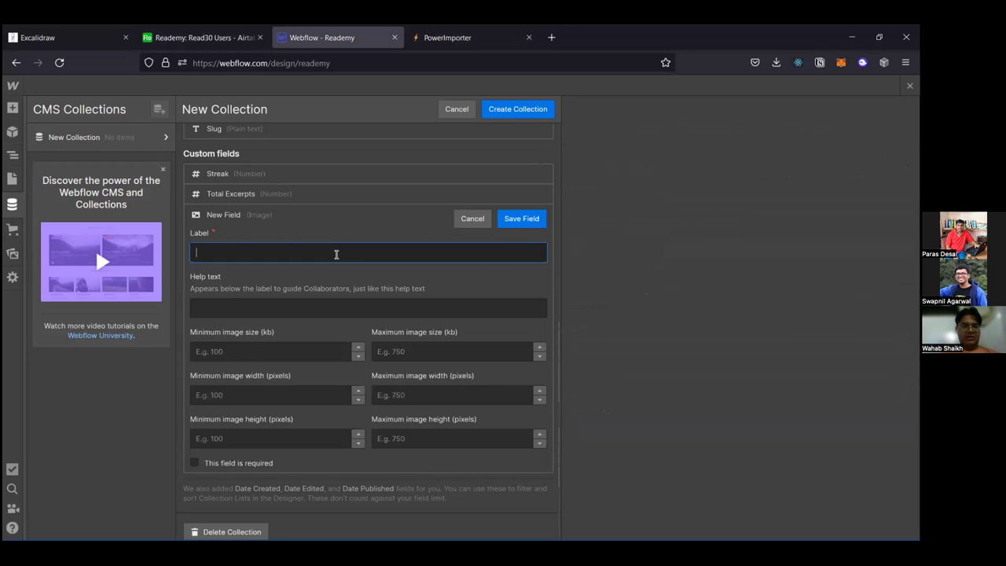
pyautogui.write('A')
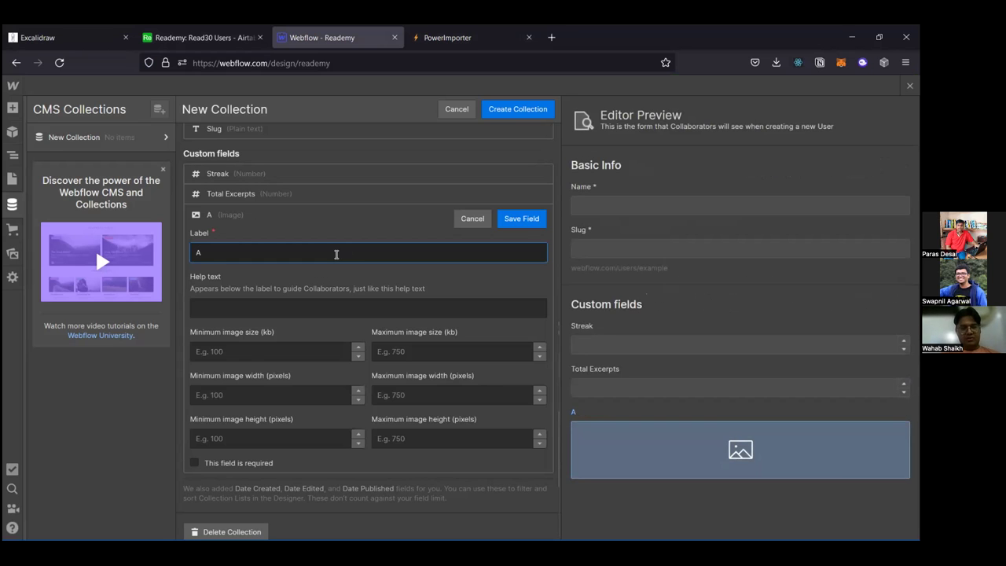
pyautogui.write('vatar')
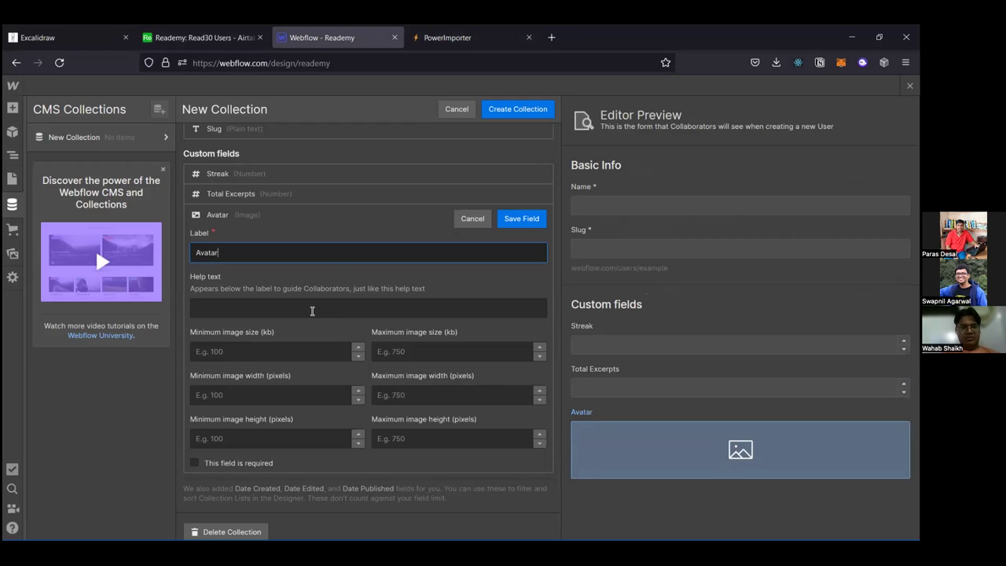
pyautogui.scroll(-1, 240, 505)
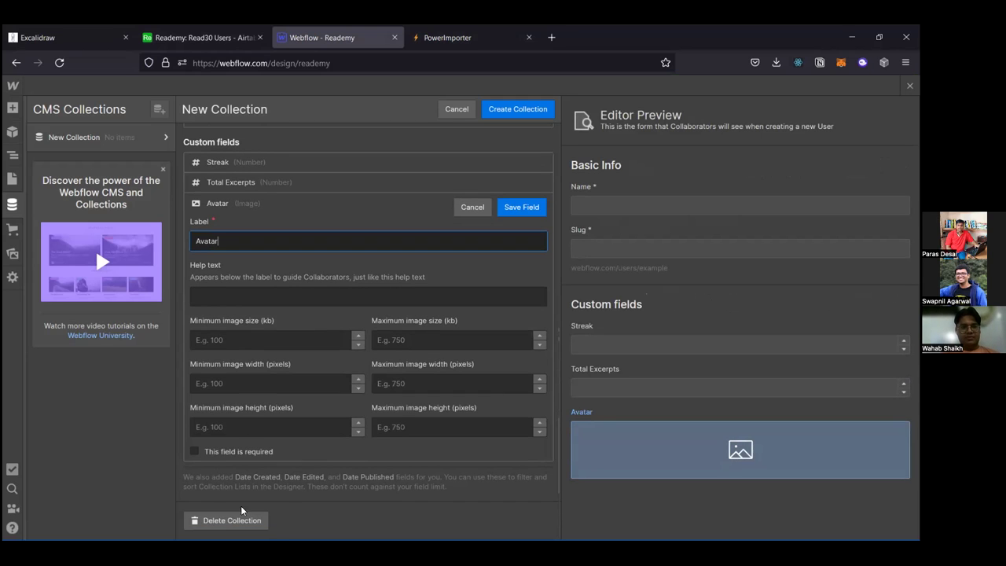
pyautogui.click(534, 205)
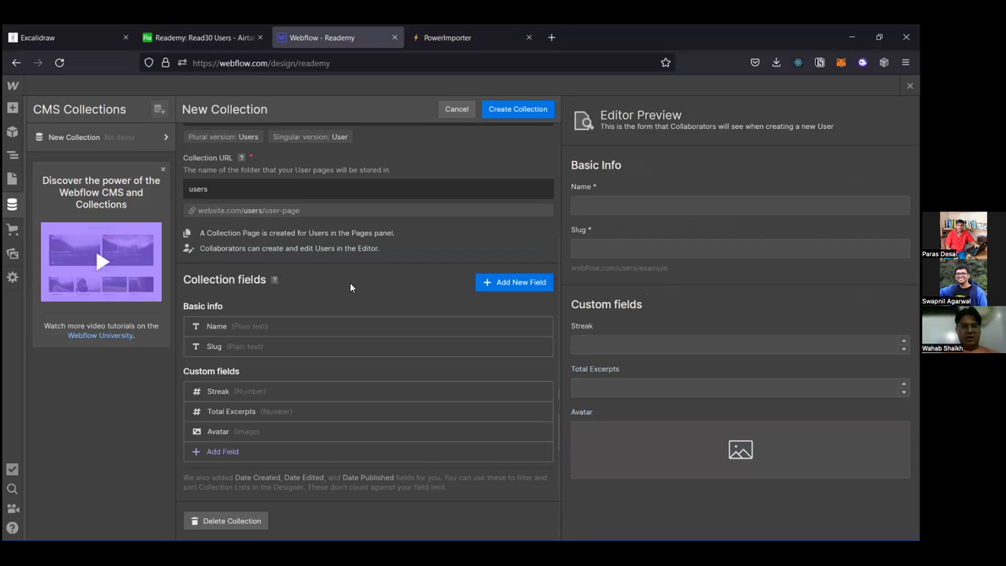
# Step: Switch to Airtable and look through the remaining columns of the Read30 Users table for fields still to replicate
pyautogui.click(200, 37)
pyautogui.hscroll(10, 595, 181)
pyautogui.hscroll(8, 604, 183)
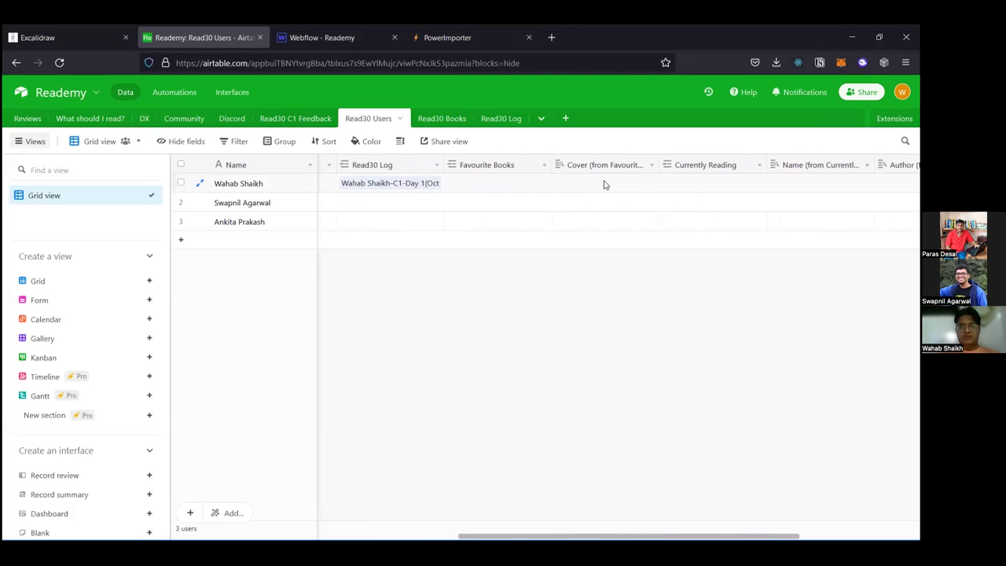
pyautogui.hscroll(4, 602, 184)
pyautogui.hscroll(-6, 601, 184)
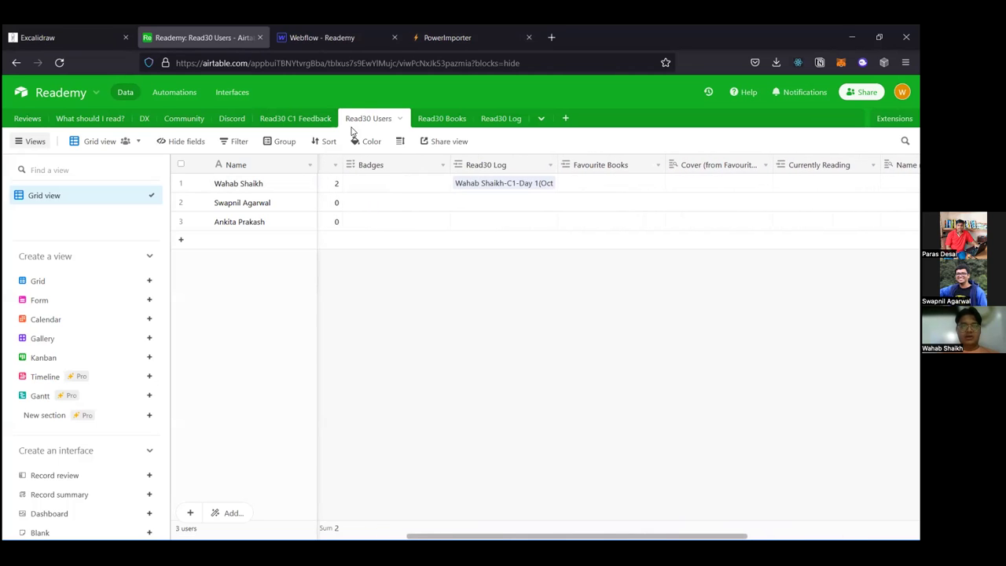
# Step: Return to Webflow, review the new collection's settings and fields, and create the Users collection
pyautogui.click(292, 38)
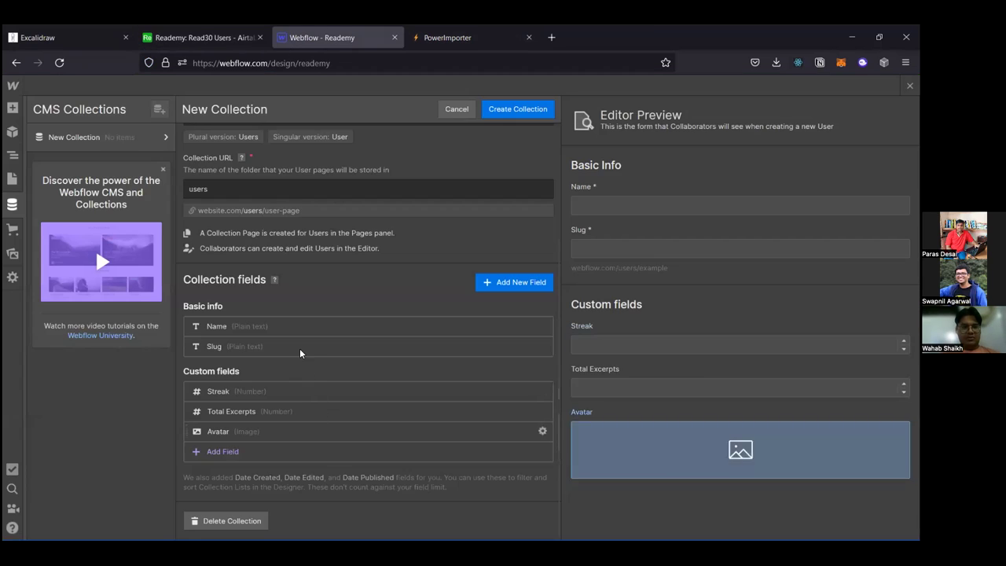
pyautogui.scroll(3, 299, 346)
pyautogui.scroll(-4, 366, 295)
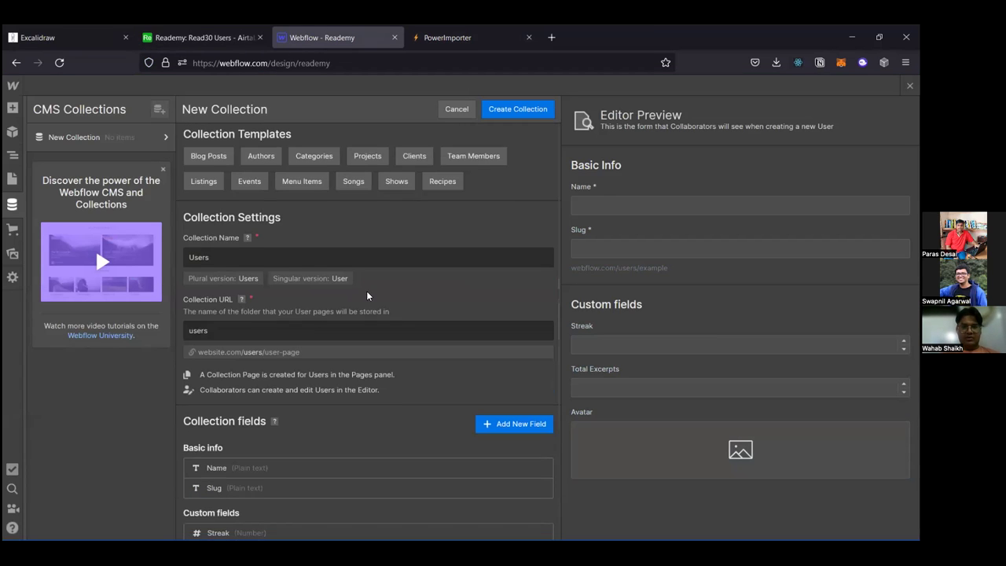
pyautogui.click(518, 110)
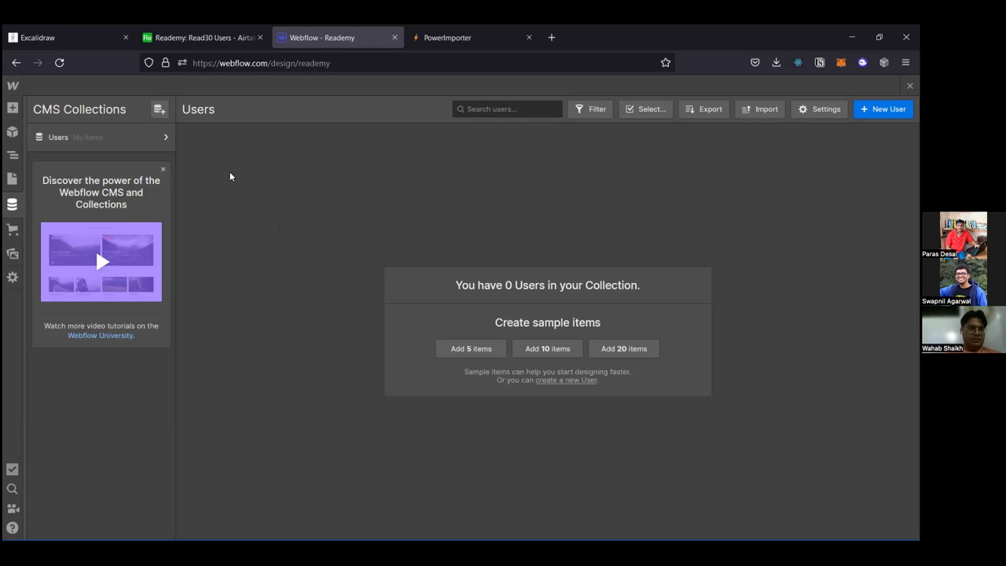
# Step: Try to add a Reference custom field to the Users collection, and discard the changes in favour of a new collection
pyautogui.click(130, 140)
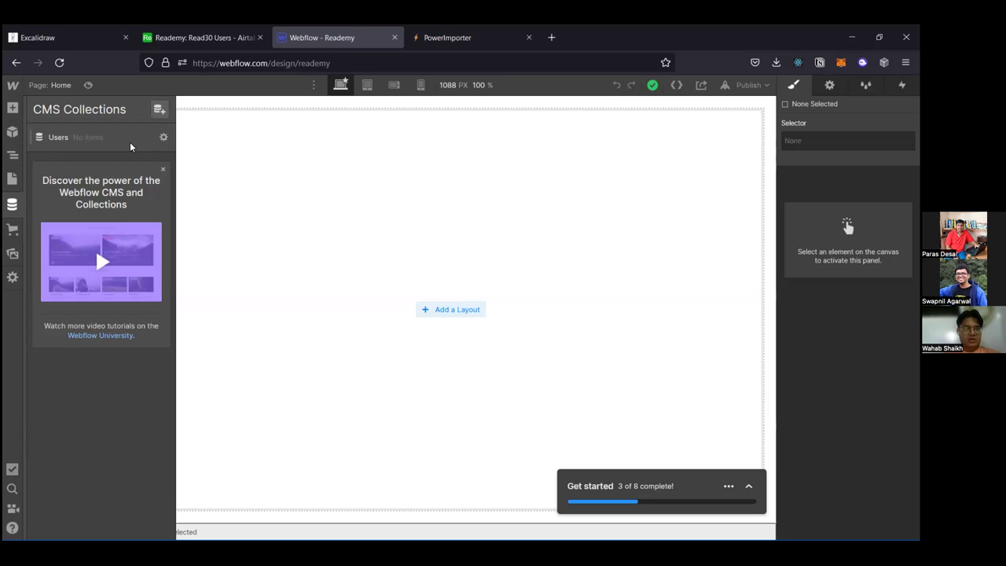
pyautogui.click(171, 138)
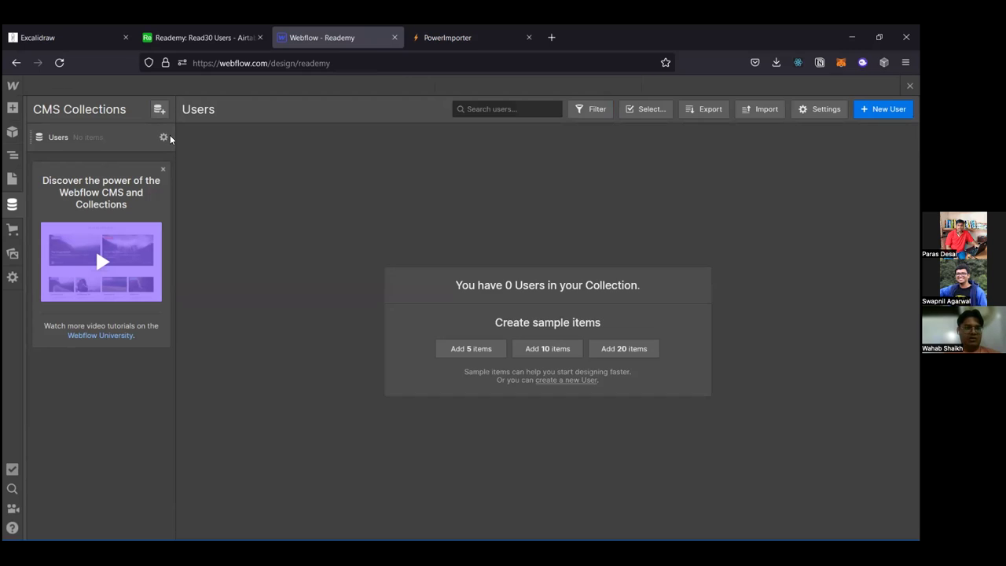
pyautogui.click(164, 139)
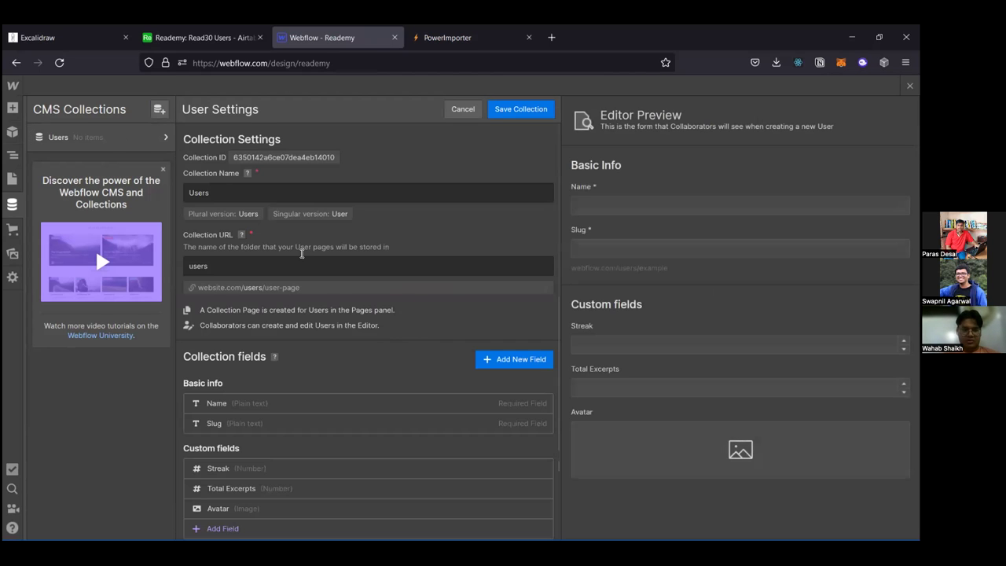
pyautogui.scroll(-2, 300, 251)
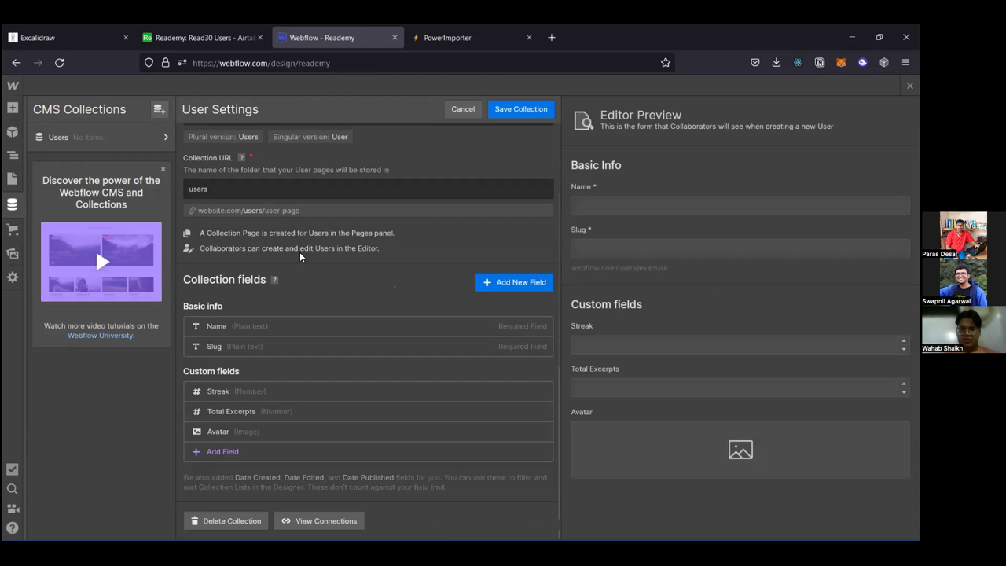
pyautogui.click(228, 454)
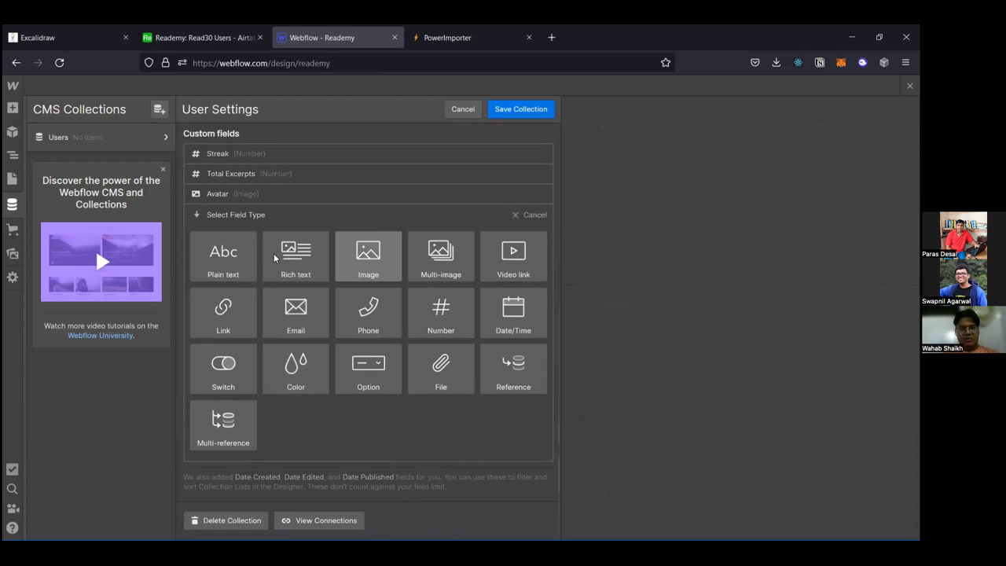
pyautogui.moveTo(205, 258)
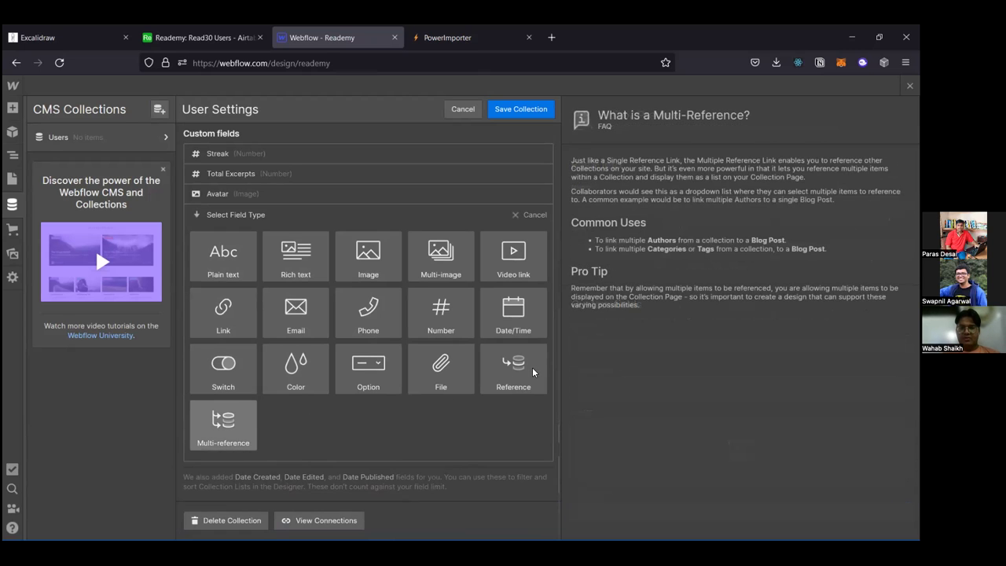
pyautogui.click(532, 369)
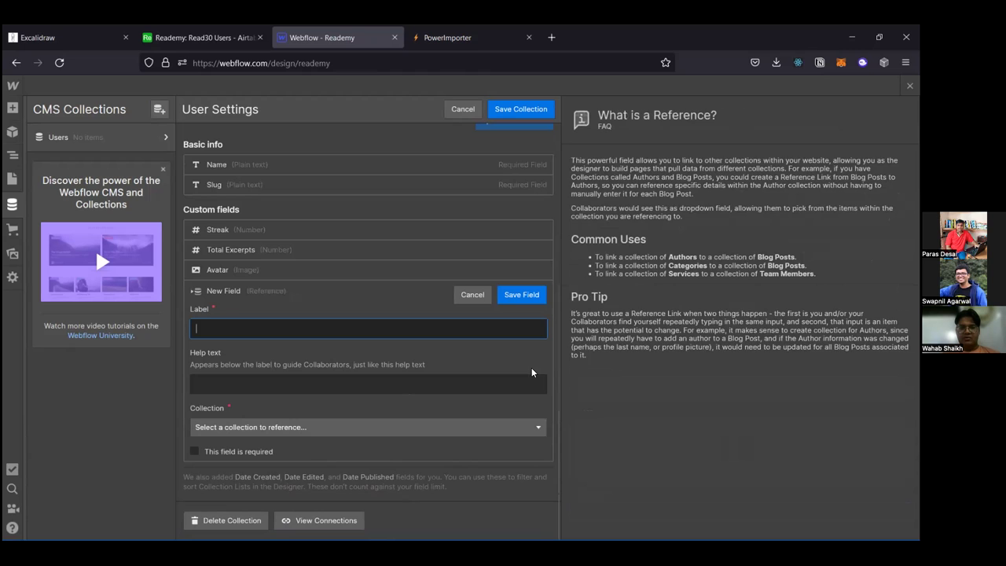
pyautogui.click(375, 461)
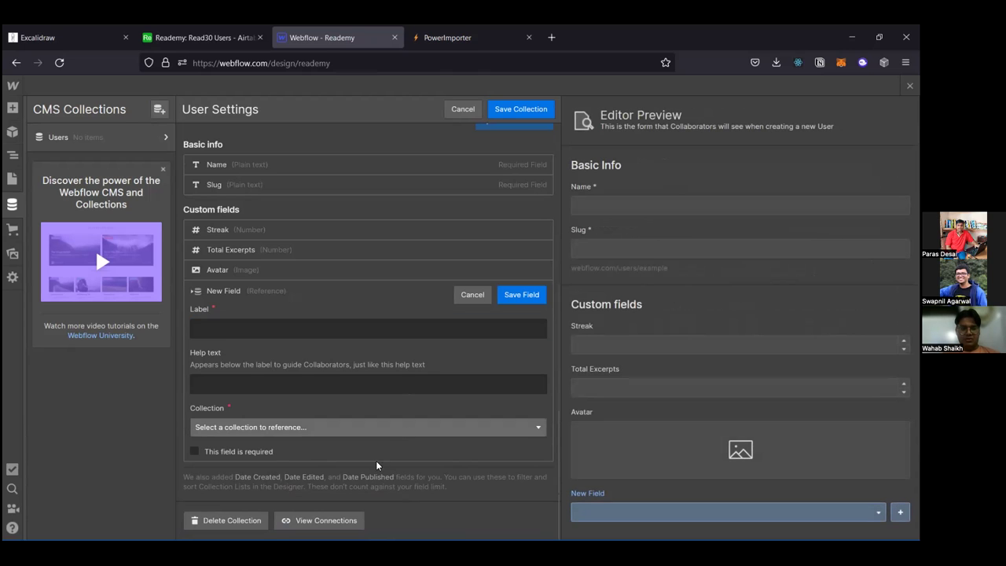
pyautogui.press('Escape')
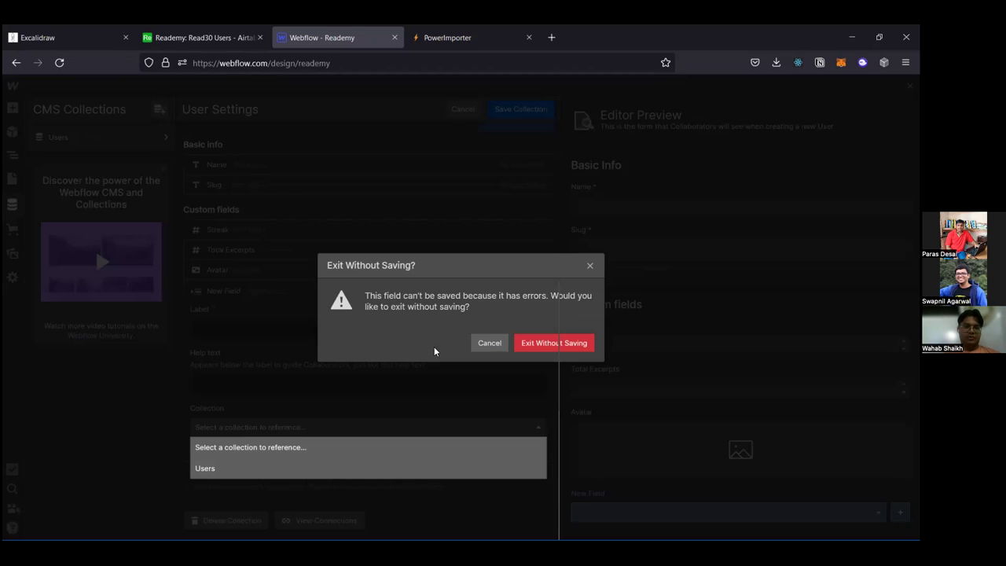
pyautogui.click(495, 340)
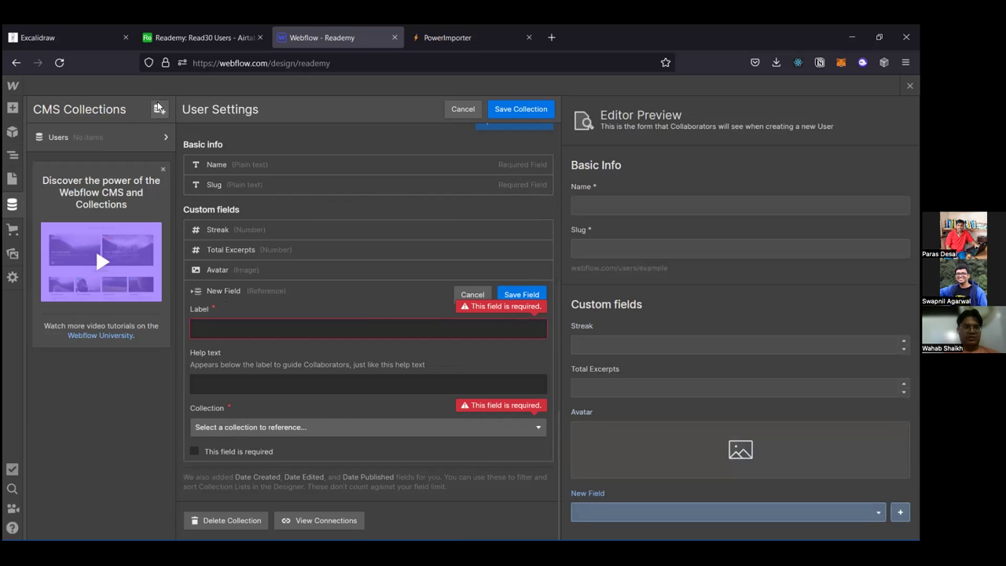
pyautogui.click(159, 109)
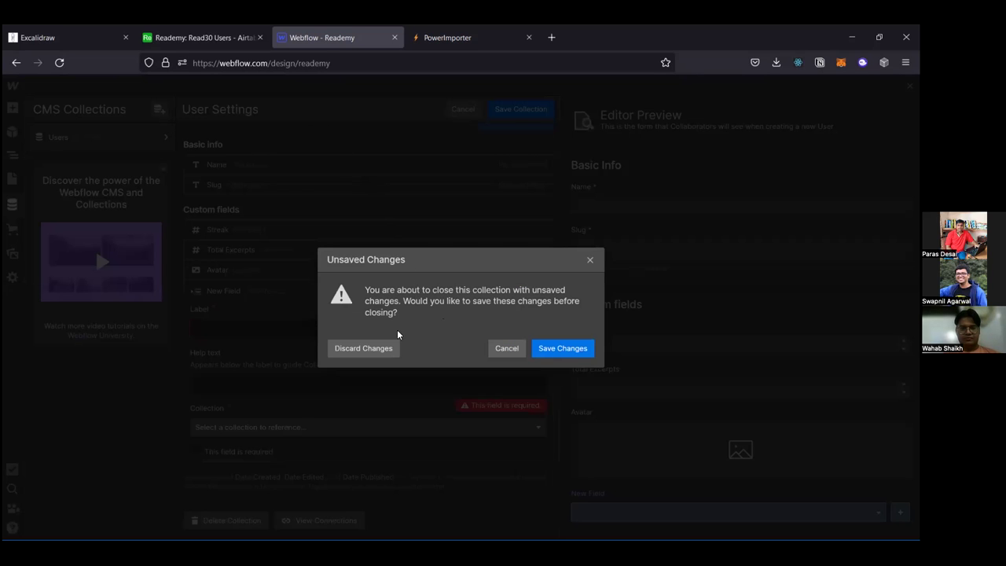
pyautogui.click(340, 348)
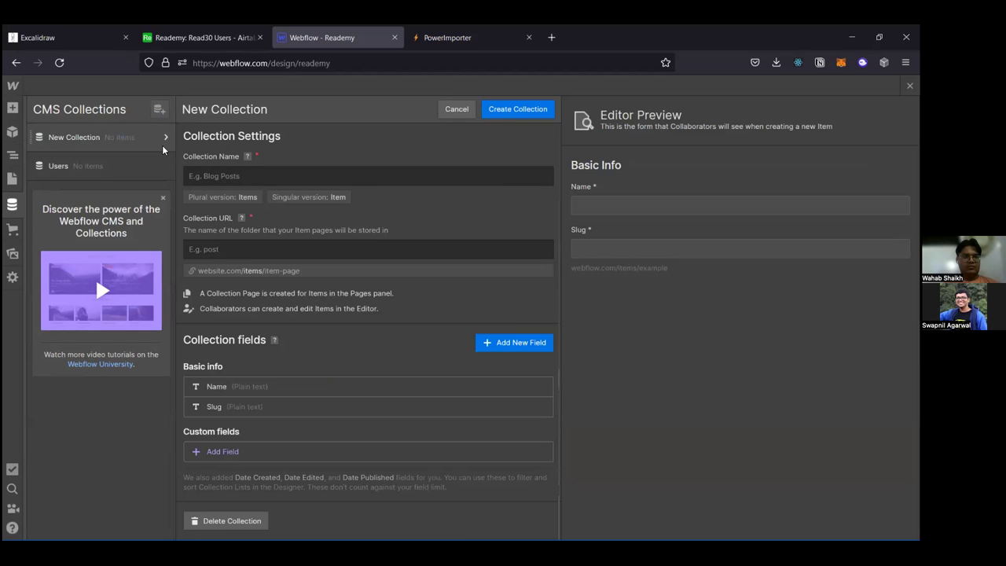
pyautogui.click(261, 167)
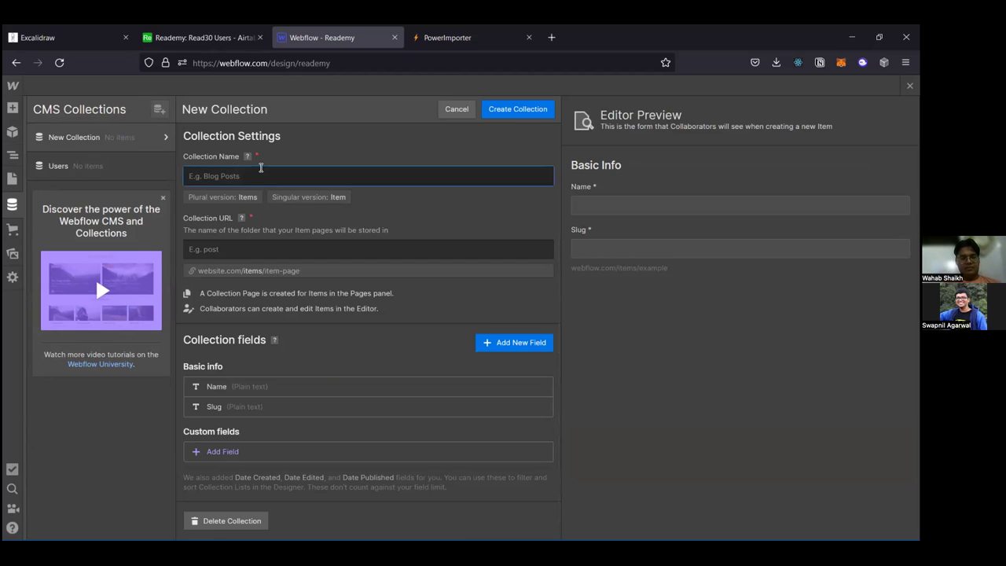
pyautogui.write('Book')
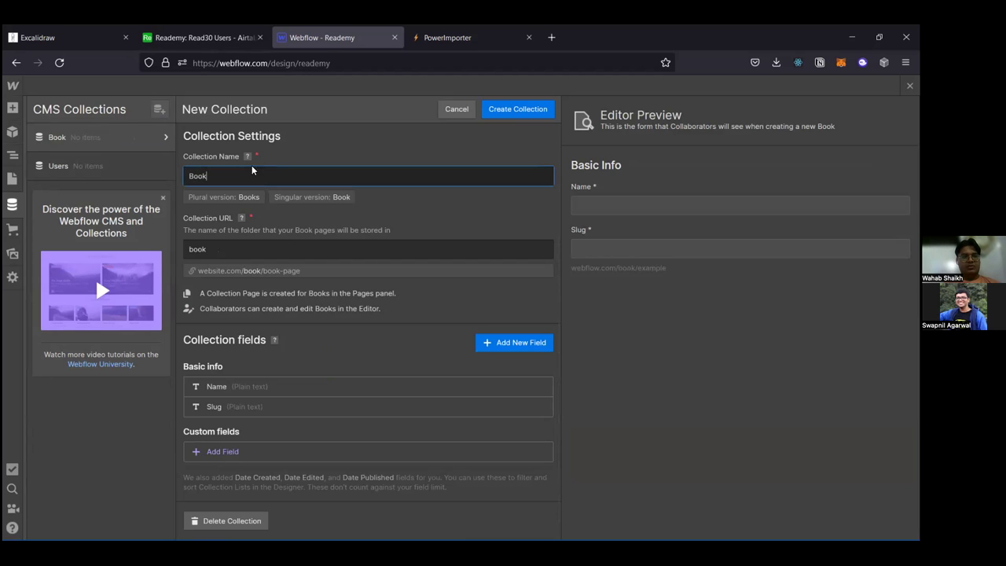
pyautogui.write('s')
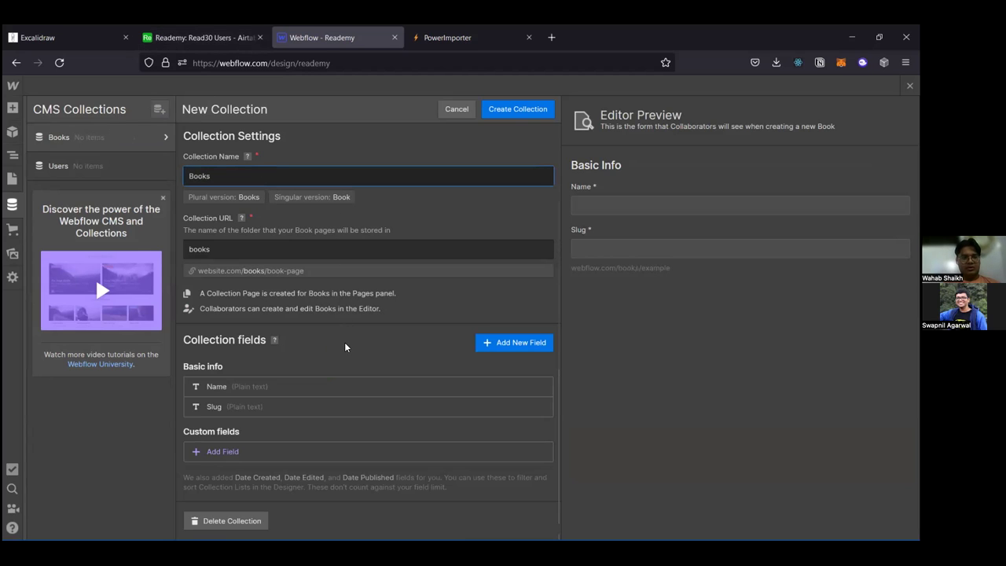
pyautogui.click(309, 385)
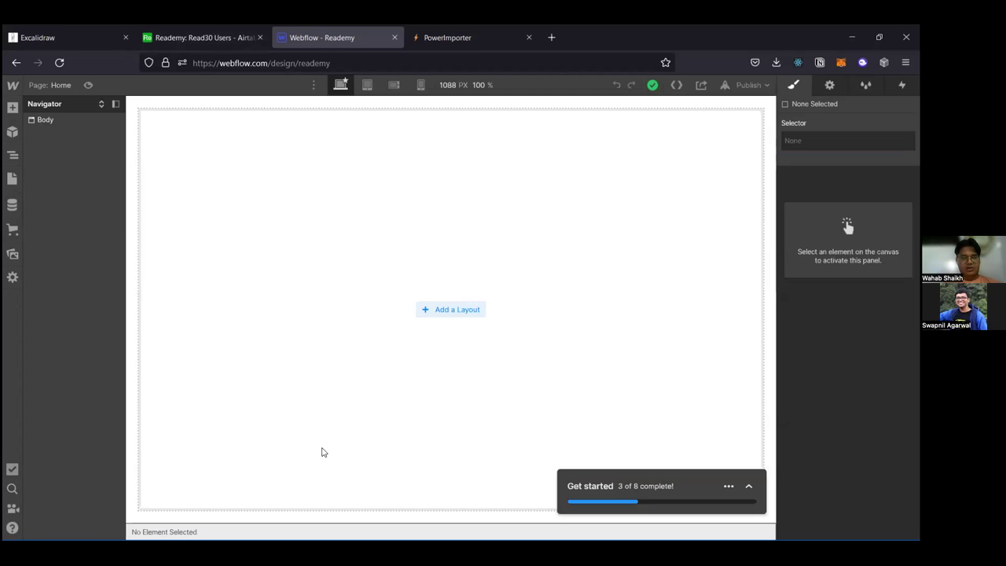
# Step: Start a new CMS collection and name it Books
pyautogui.click(8, 132)
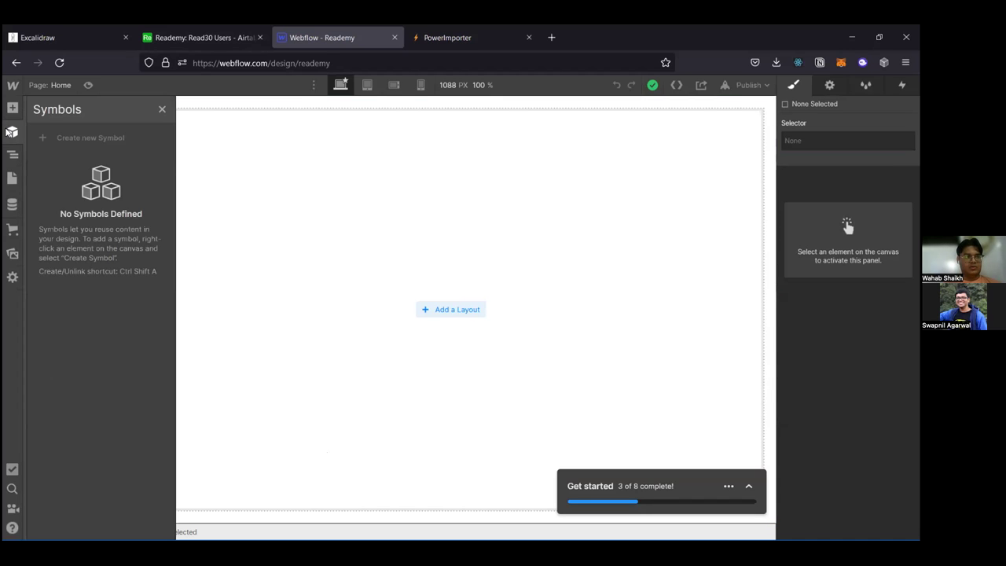
pyautogui.click(12, 204)
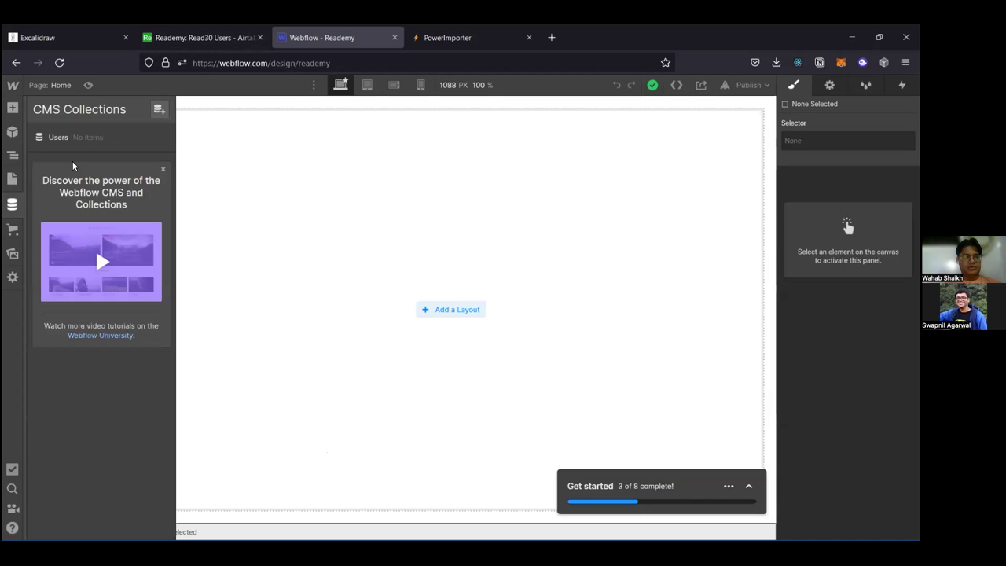
pyautogui.click(157, 111)
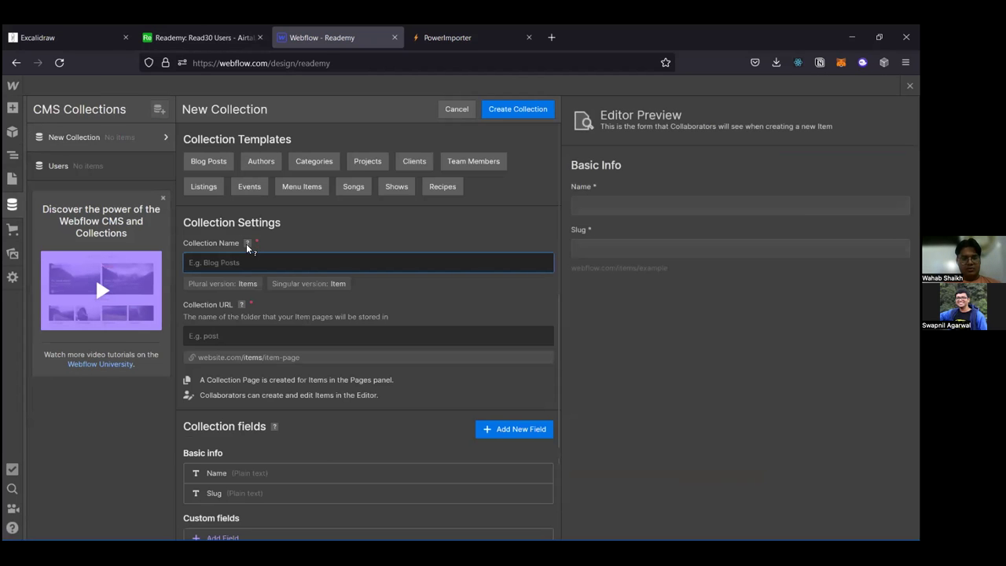
pyautogui.moveTo(248, 248)
pyautogui.write('Books')
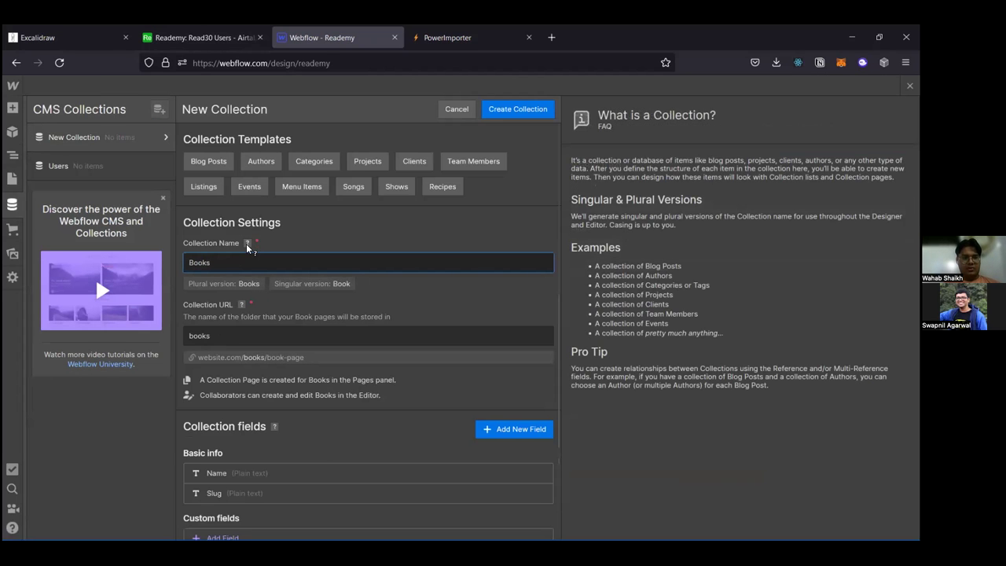
pyautogui.scroll(-2, 325, 416)
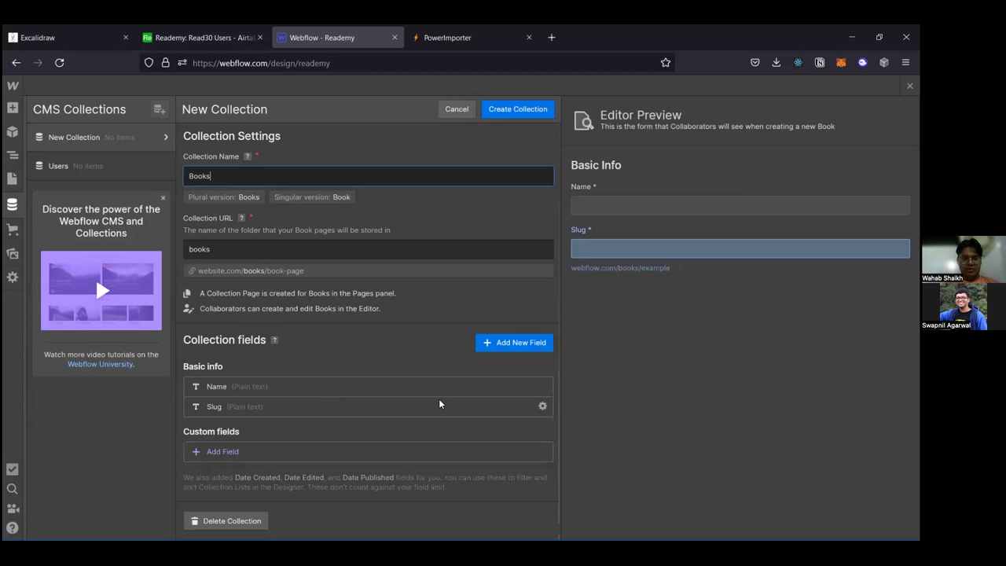
pyautogui.click(542, 406)
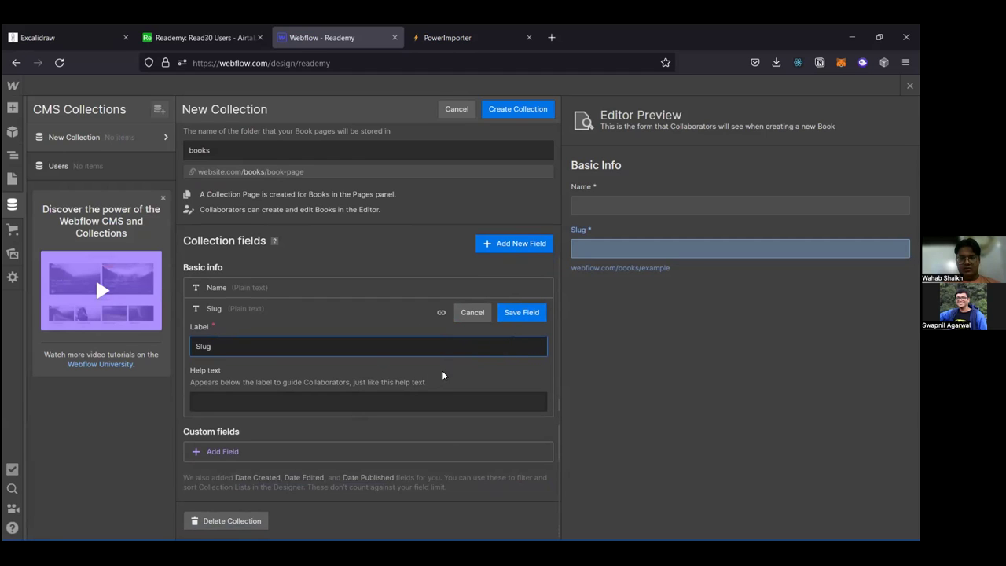
# Step: Start a custom field for Books, and switch to Airtable to look through the Read30 Books columns for fields to replicate
pyautogui.click(217, 452)
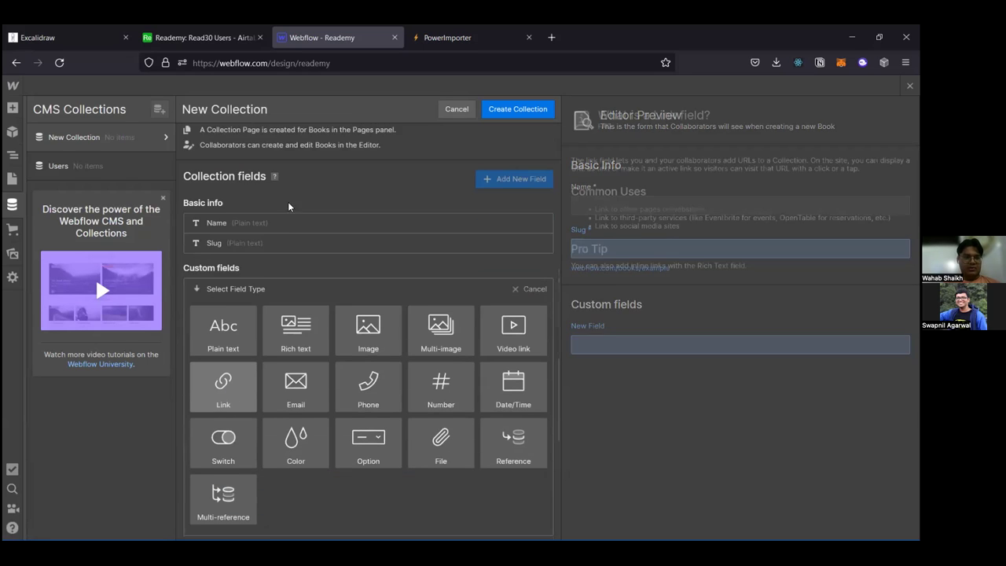
pyautogui.scroll(-1, 328, 172)
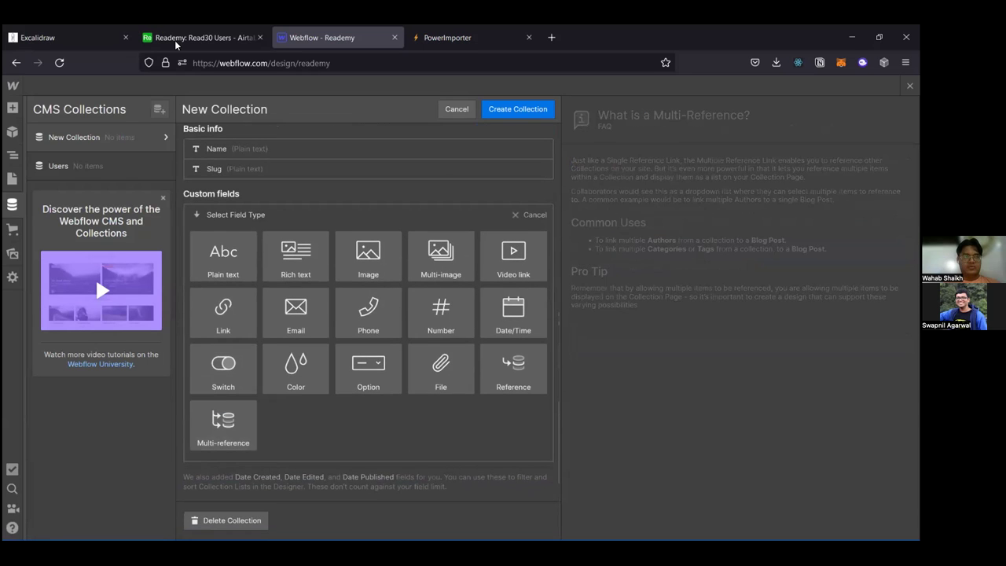
pyautogui.hotkey('ctrl', 'shift', 'Tab')
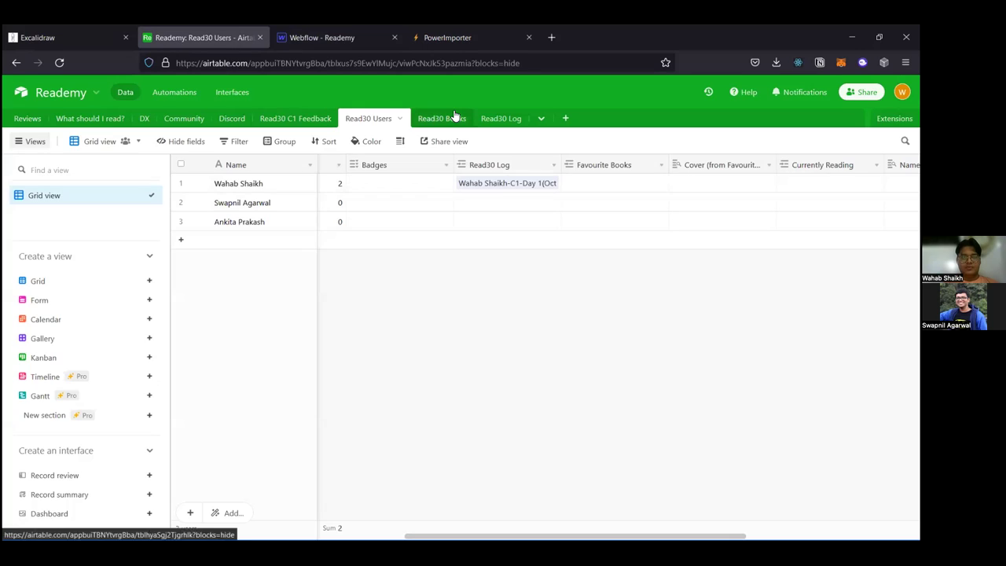
pyautogui.click(434, 122)
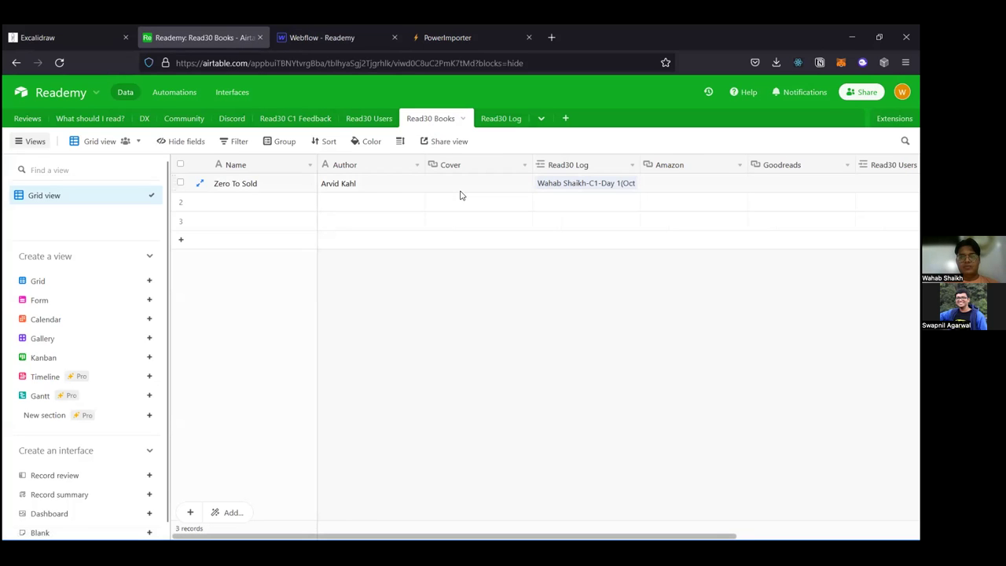
pyautogui.hscroll(1, 461, 195)
pyautogui.hscroll(-1, 462, 195)
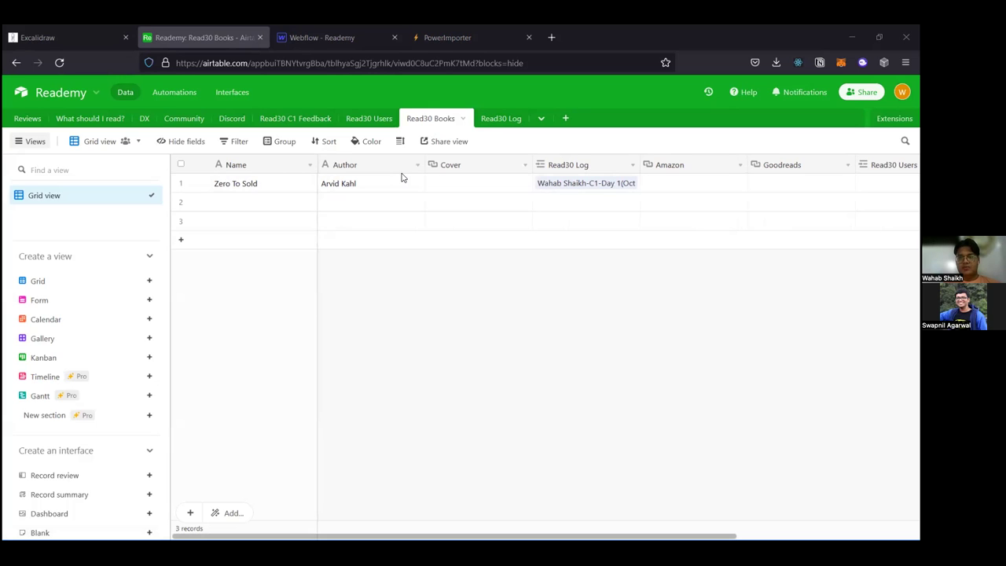
pyautogui.hscroll(5, 471, 184)
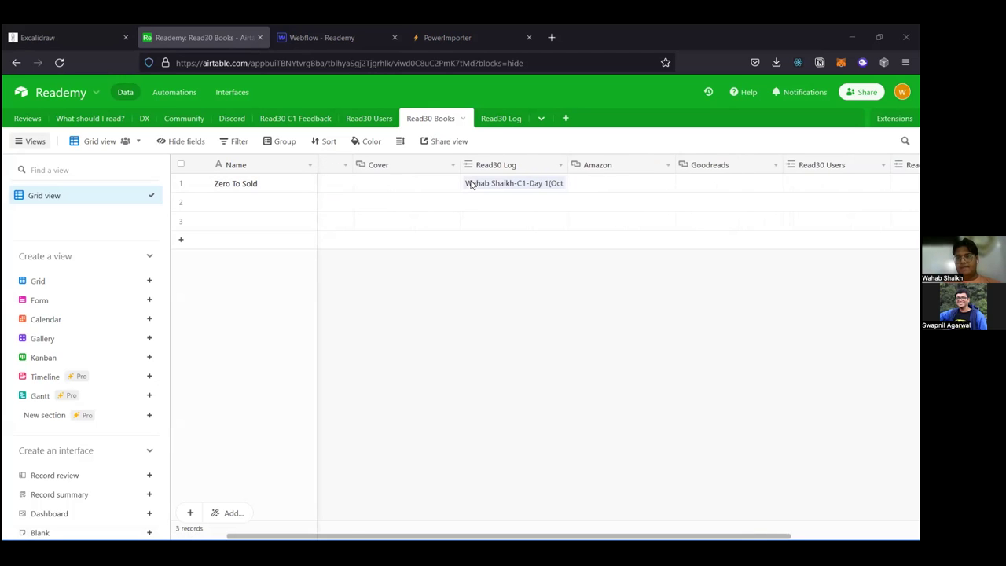
pyautogui.hscroll(-2, 471, 185)
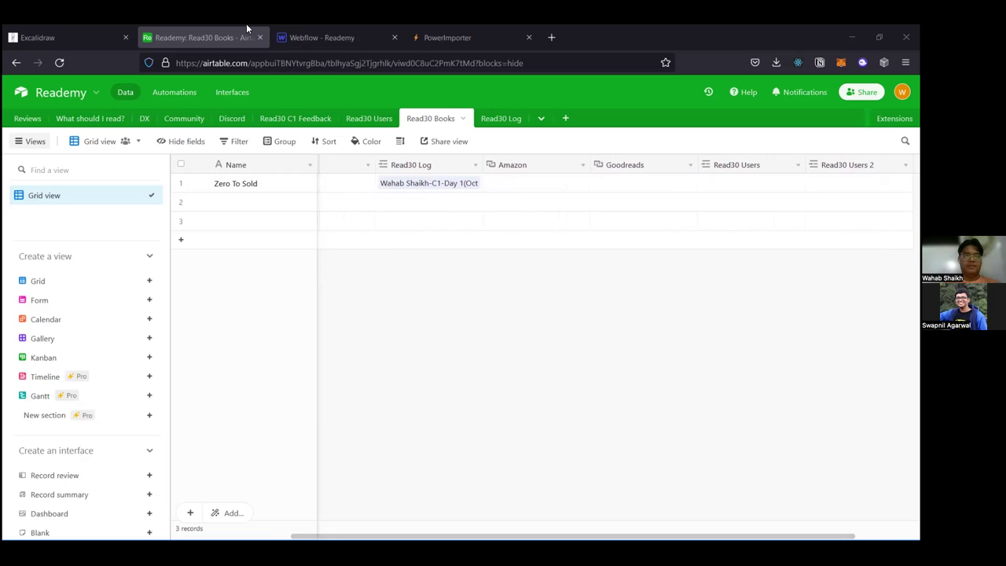
# Step: Return to Webflow and add a single-line Plain text custom field labelled Author to the Books collection
pyautogui.click(349, 28)
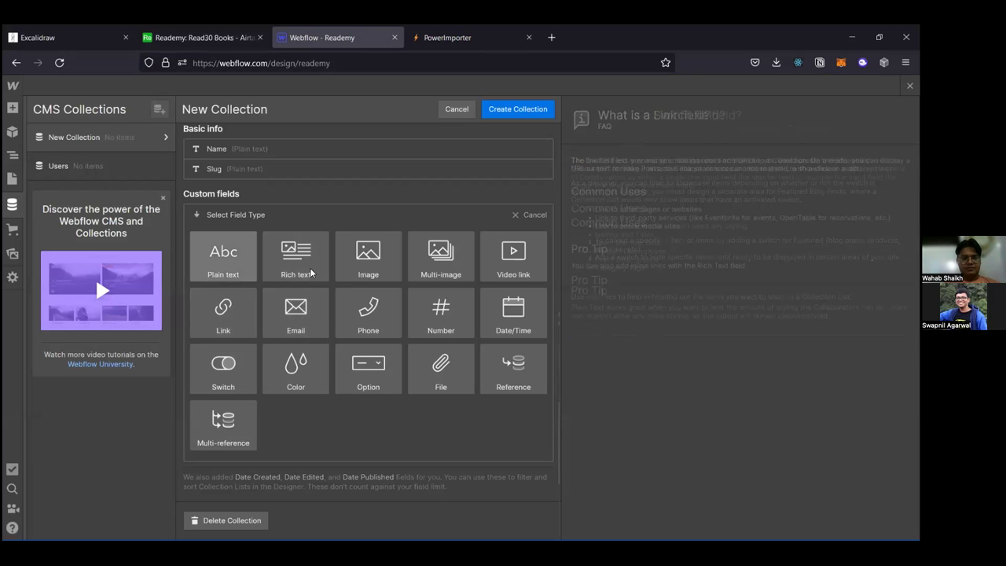
pyautogui.click(223, 255)
pyautogui.write('Author')
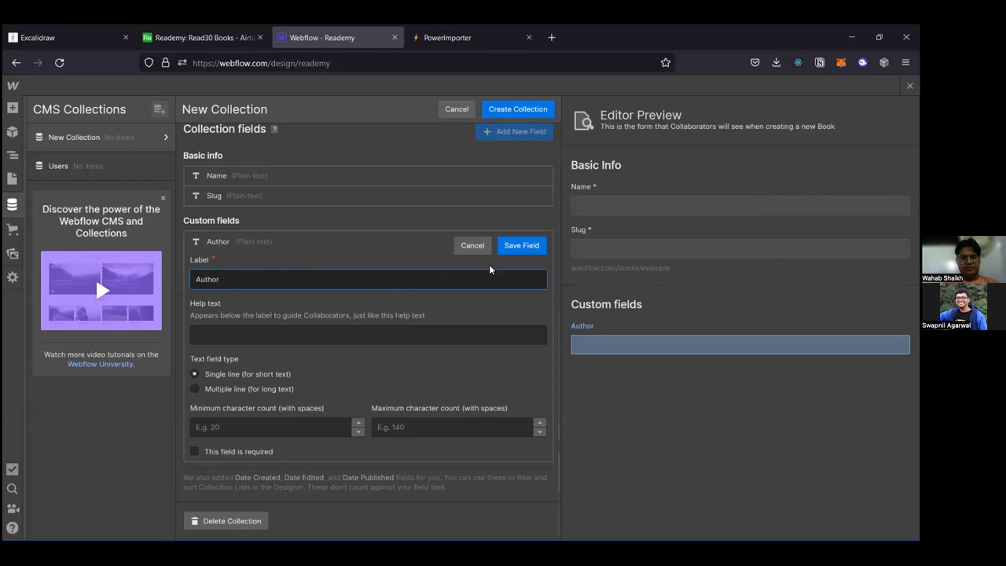
pyautogui.click(530, 249)
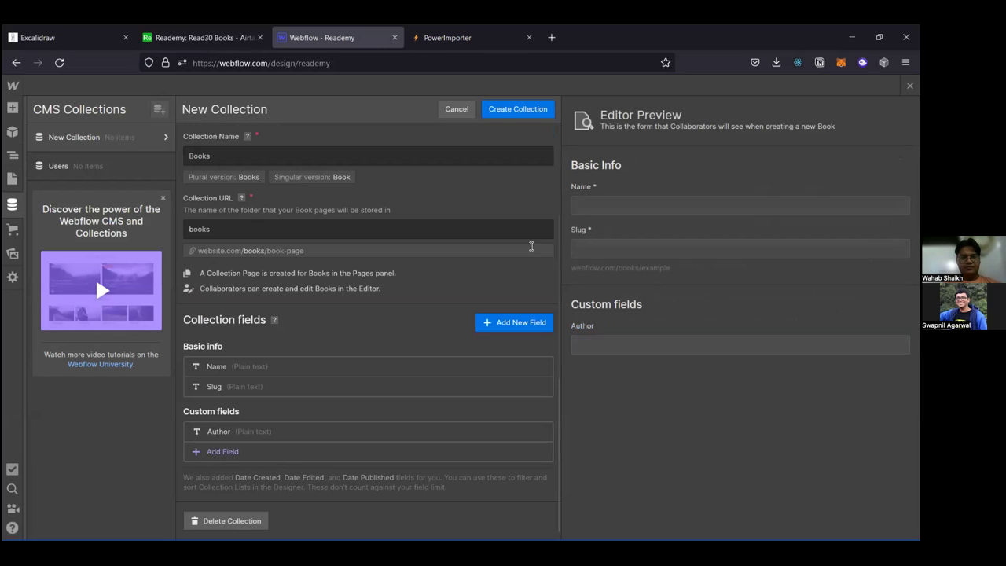
# Step: Add a Link custom field labelled Cover to the Books collection and create the collection
pyautogui.click(226, 452)
pyautogui.press('Escape')
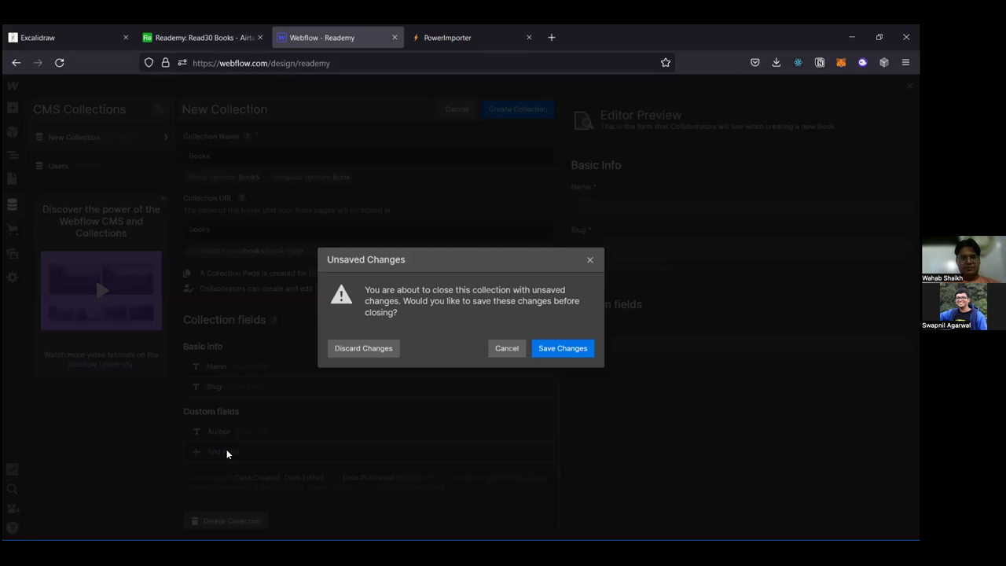
pyautogui.click(590, 260)
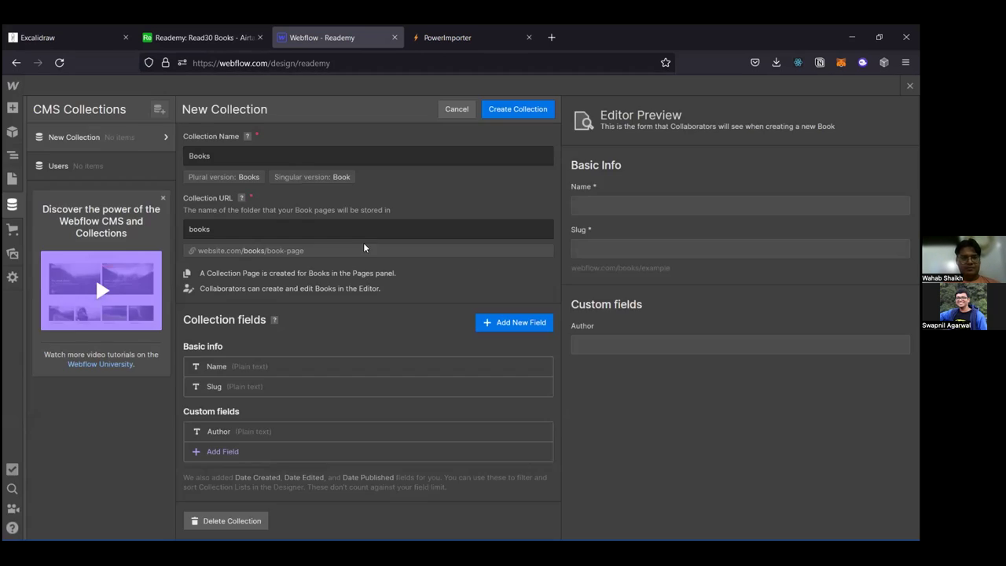
pyautogui.click(228, 451)
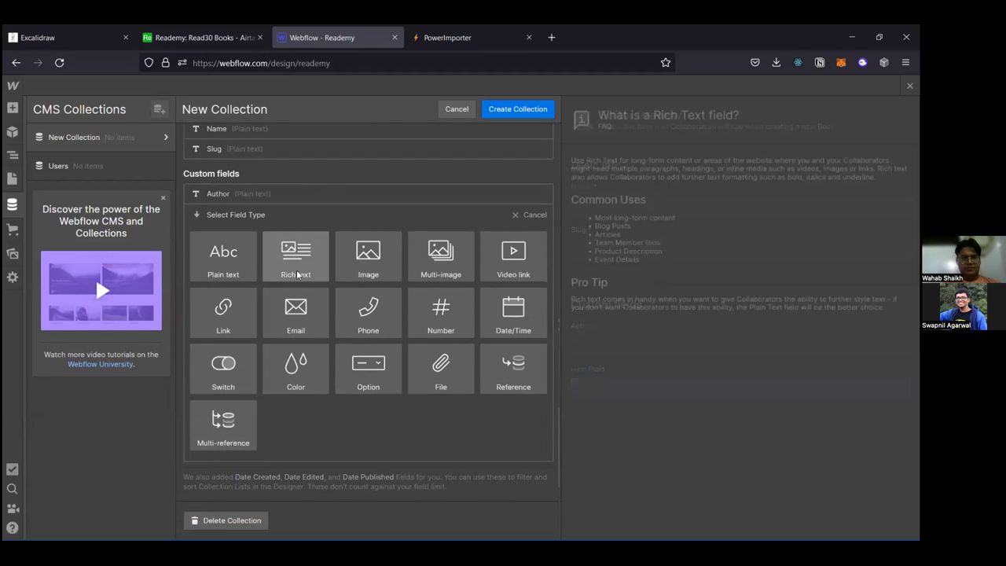
pyautogui.click(226, 315)
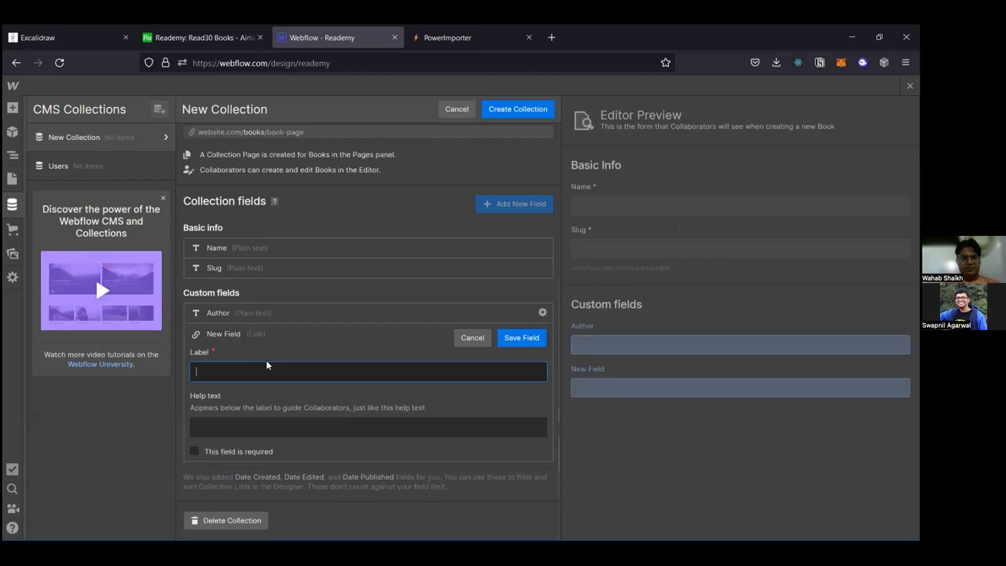
pyautogui.write('Cover')
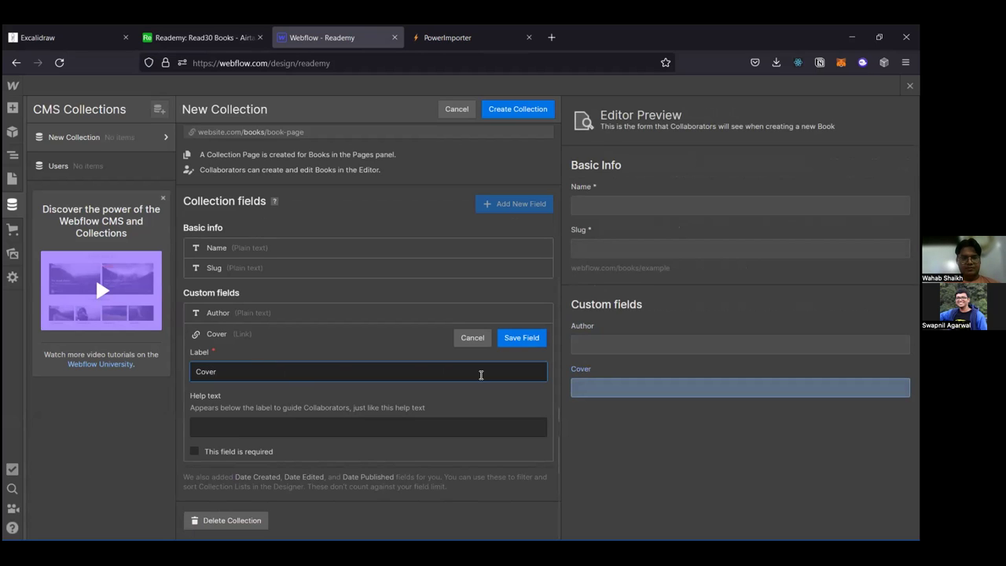
pyautogui.click(523, 341)
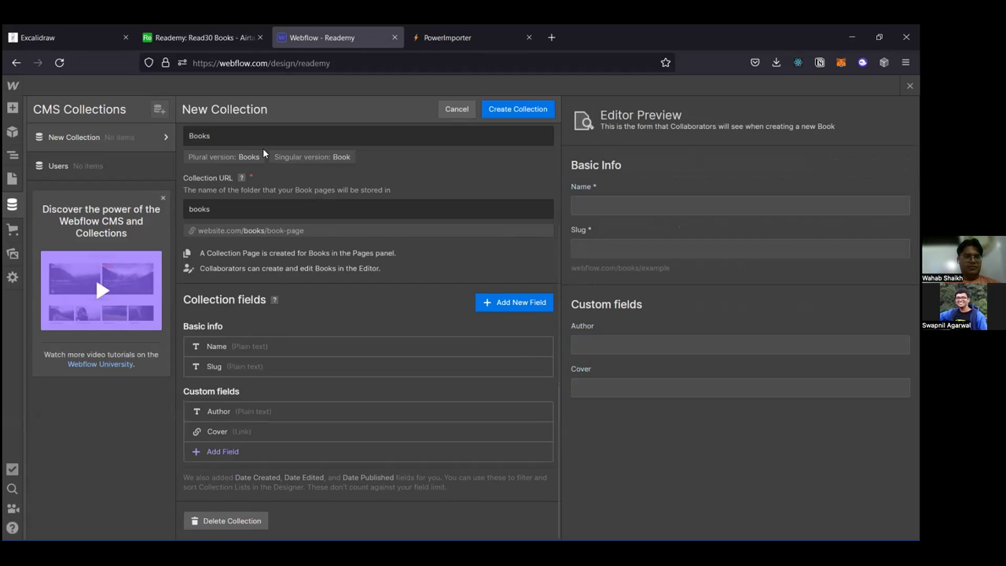
pyautogui.scroll(3, 267, 153)
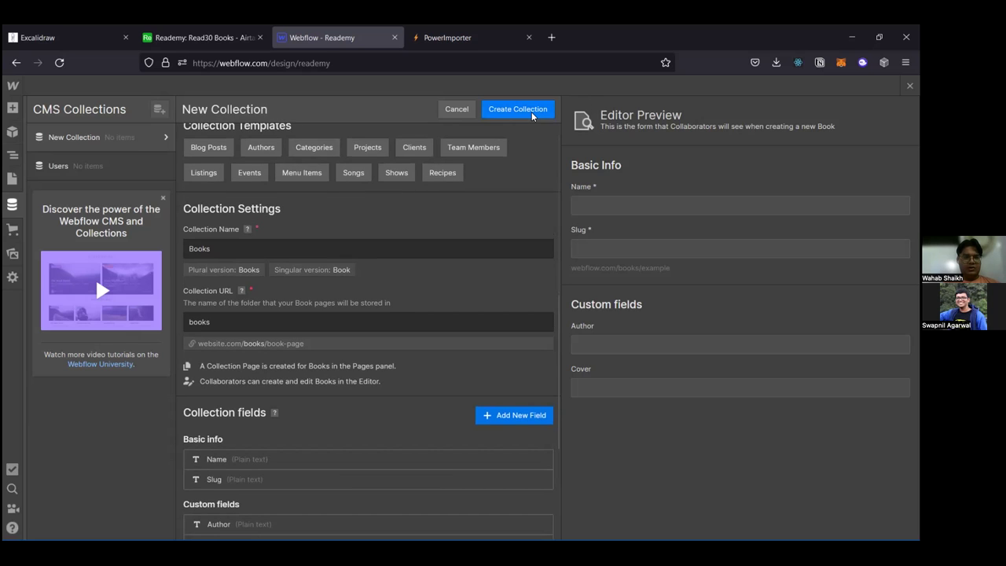
pyautogui.click(532, 116)
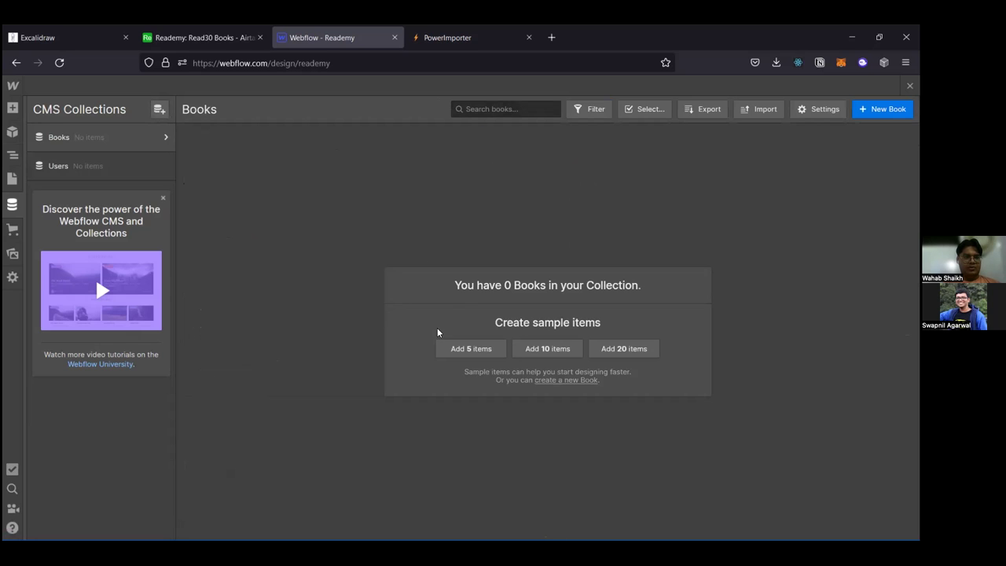
# Step: Start a new CMS collection and name it Logs
pyautogui.click(157, 108)
pyautogui.write('Logs')
pyautogui.scroll(-1, 351, 271)
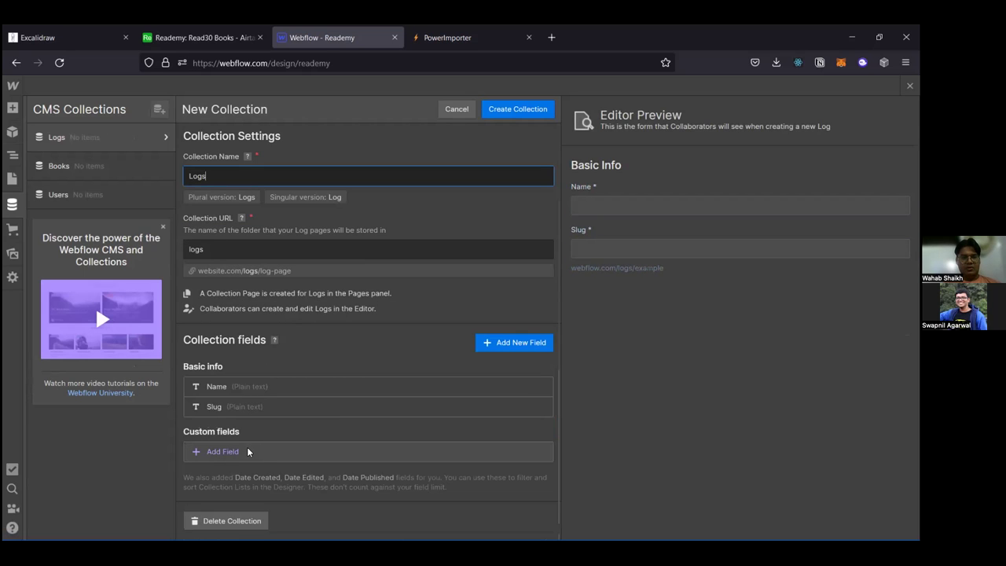
# Step: Add a Date/Time custom field labelled Date to the Logs collection
pyautogui.click(248, 451)
pyautogui.scroll(-3, 247, 448)
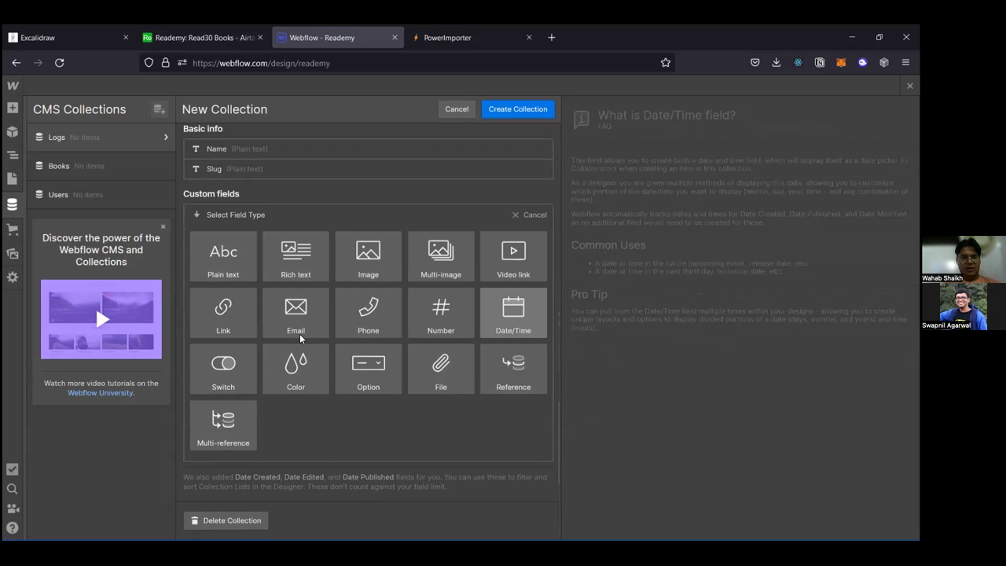
pyautogui.click(513, 313)
pyautogui.write('Date')
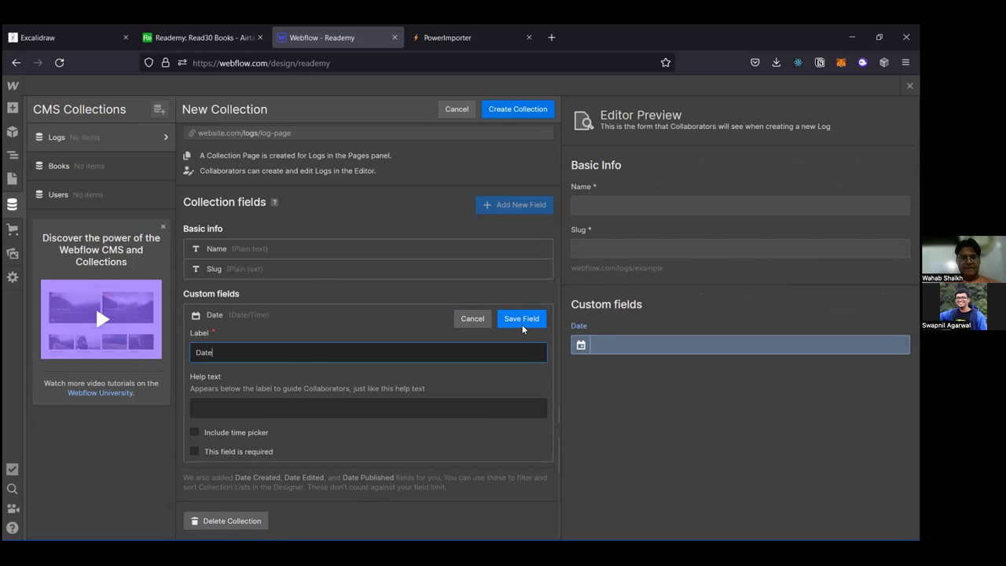
pyautogui.click(521, 322)
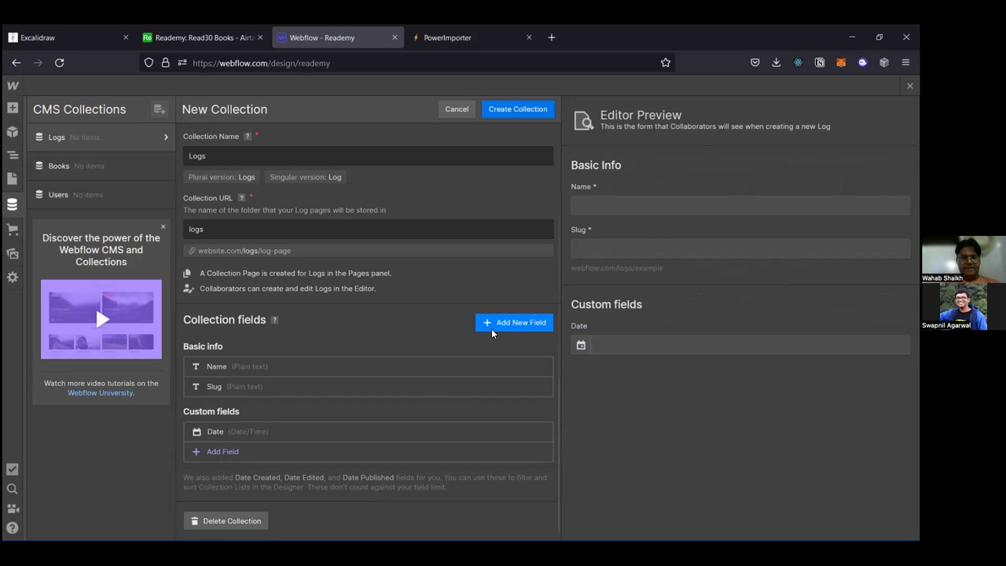
pyautogui.click(211, 454)
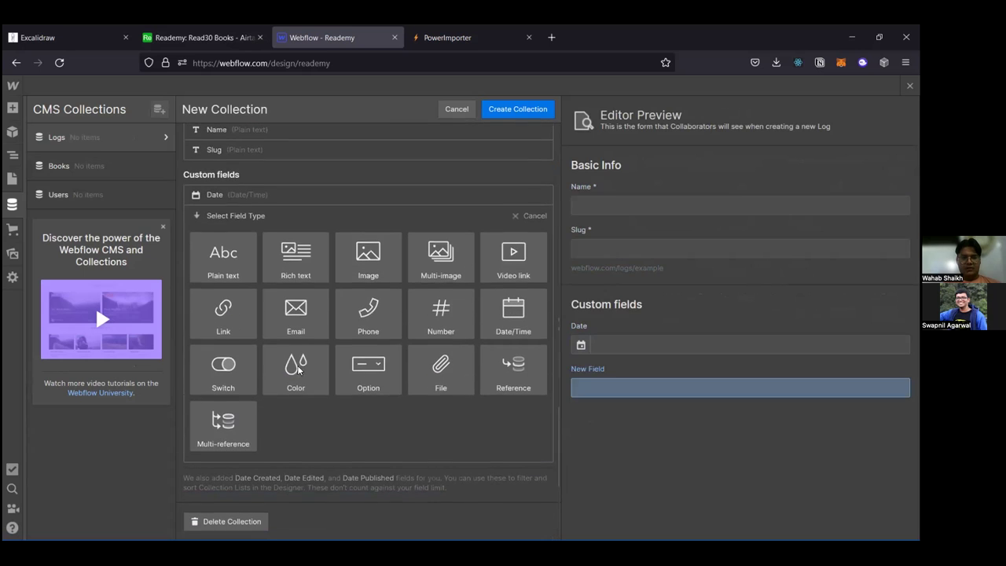
pyautogui.click(232, 321)
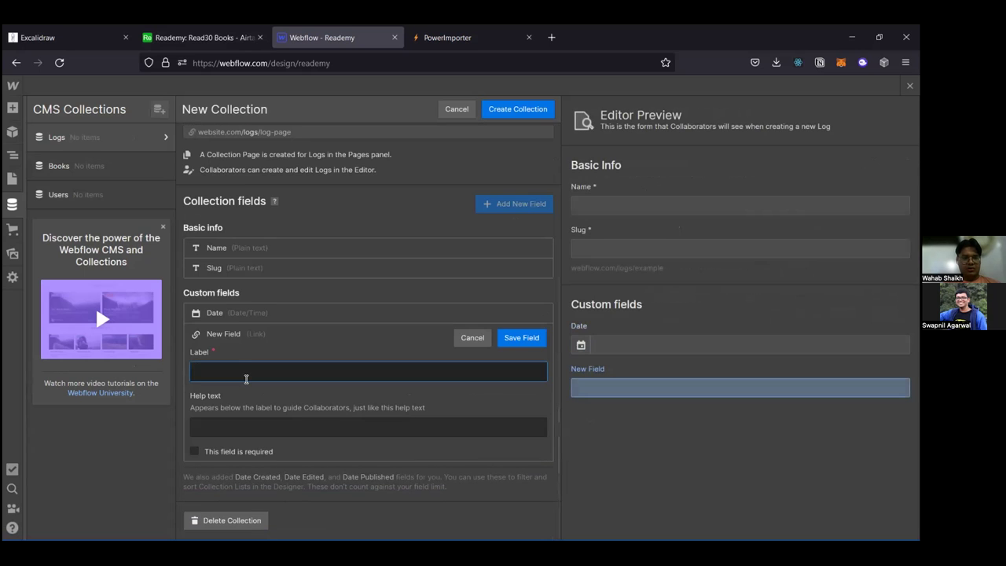
pyautogui.write('Book')
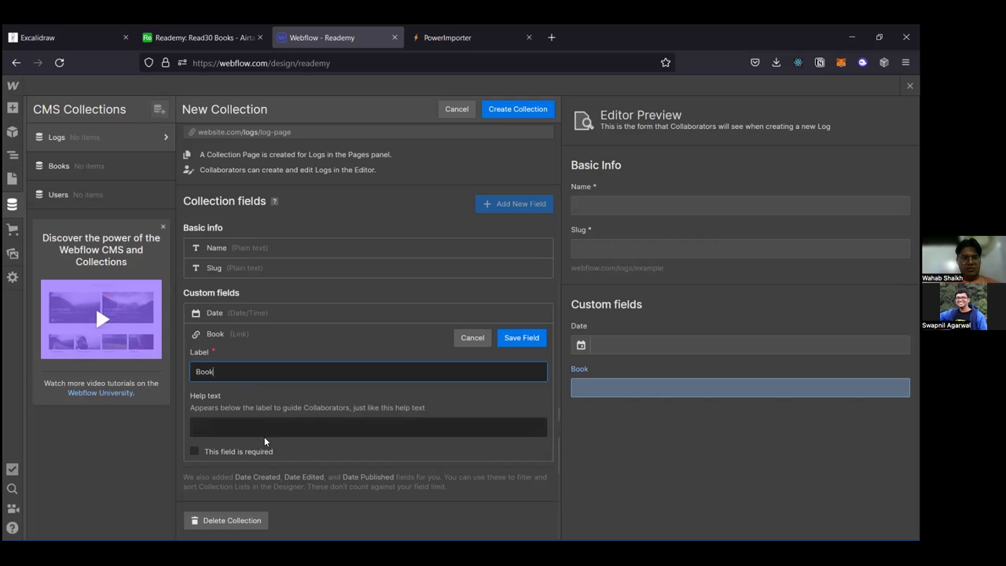
pyautogui.click(475, 344)
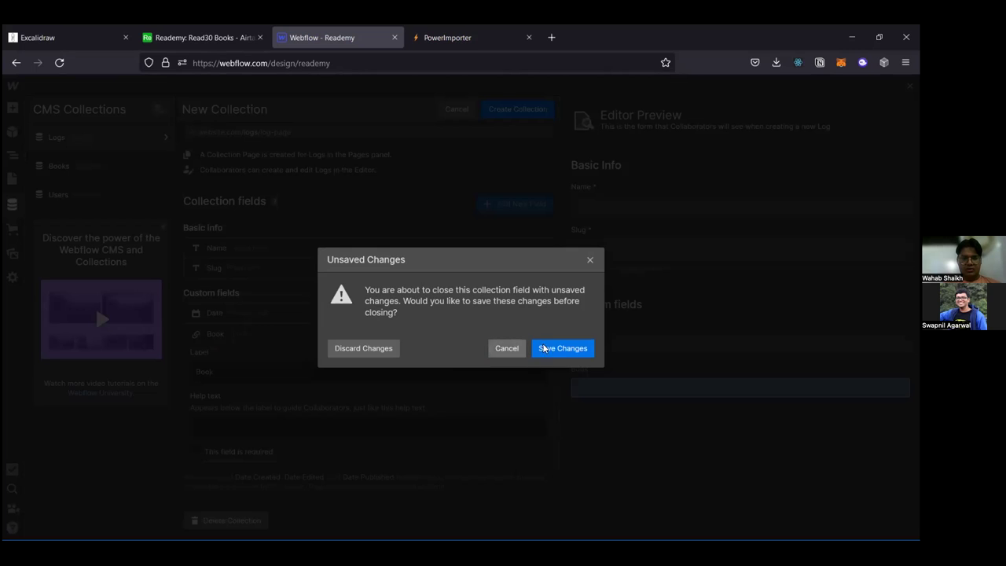
pyautogui.moveTo(591, 272); pyautogui.dragTo(502, 359)
pyautogui.click(502, 358)
pyautogui.click(506, 348)
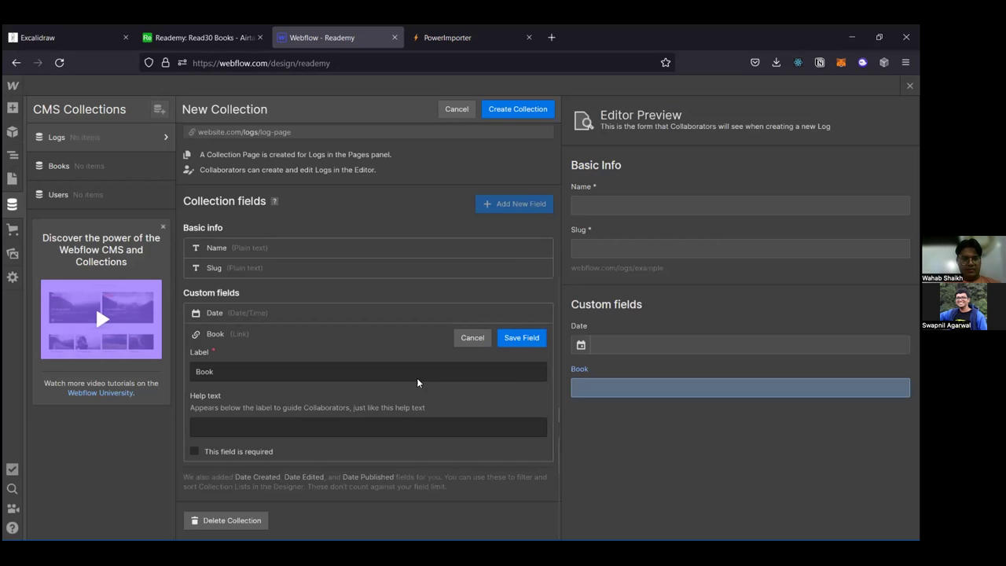
pyautogui.click(472, 338)
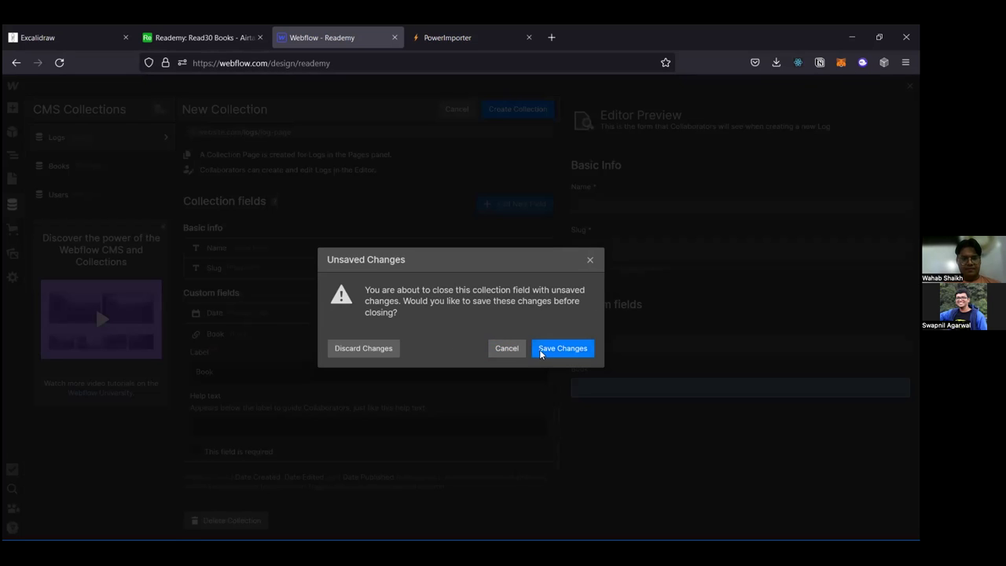
pyautogui.click(507, 349)
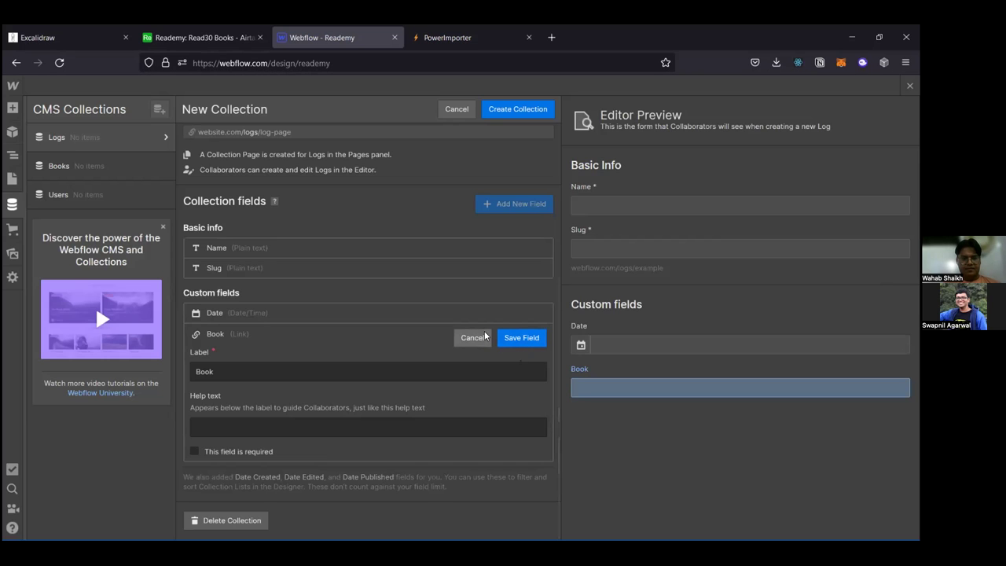
pyautogui.click(485, 336)
pyautogui.click(334, 350)
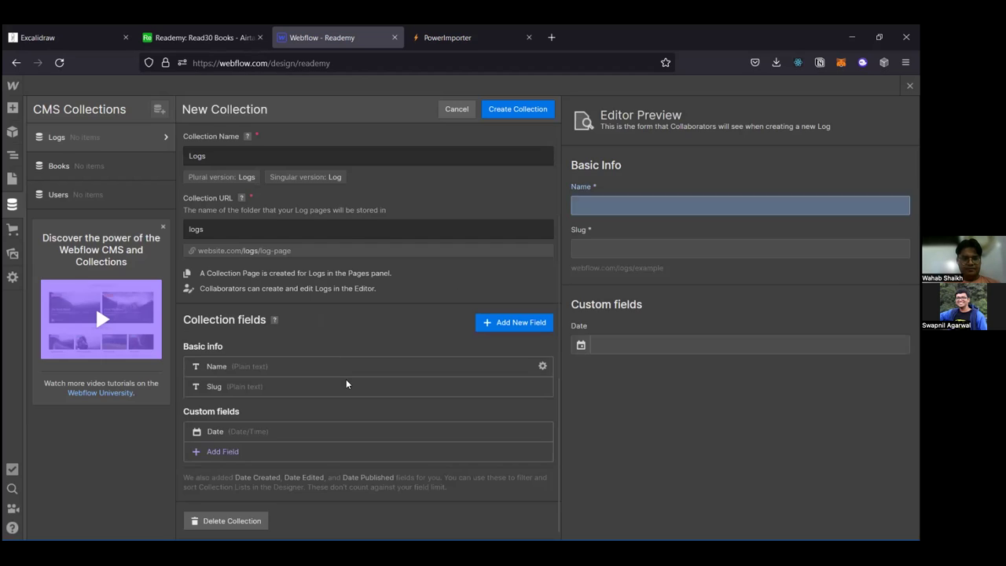
# Step: Add a Reference custom field labelled Book to the Logs collection, pointing to the Books collection
pyautogui.click(233, 453)
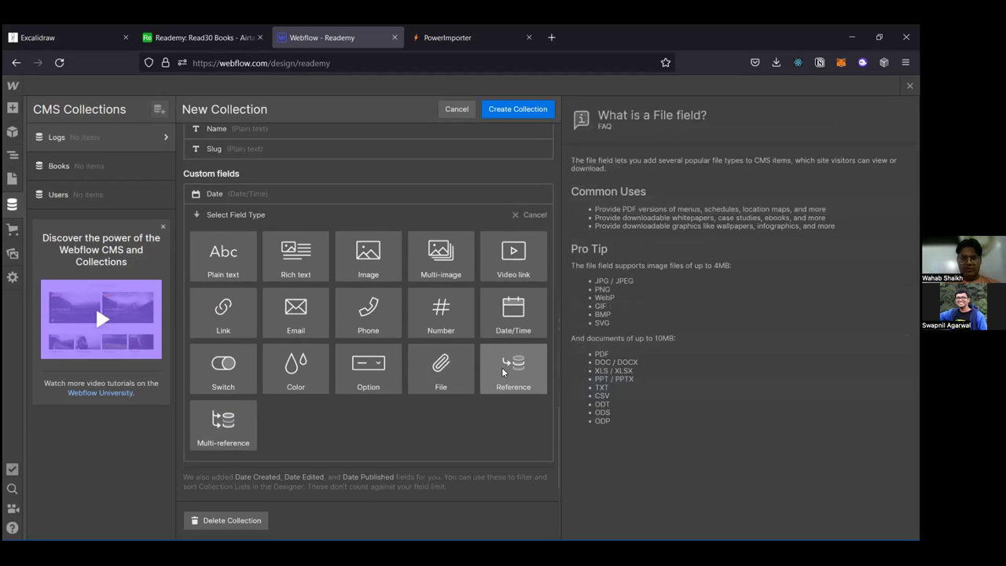
pyautogui.click(513, 365)
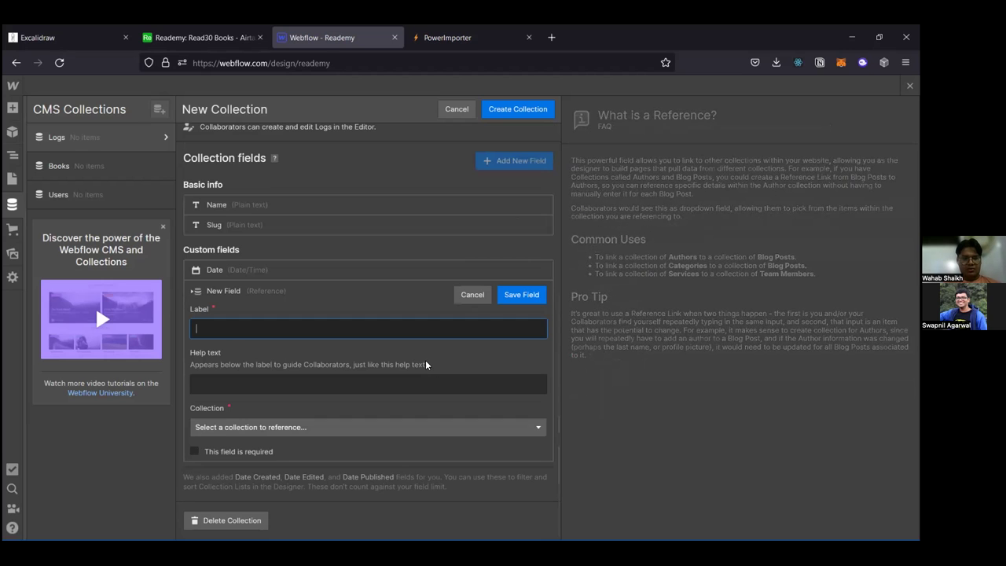
pyautogui.write('Book')
pyautogui.click(395, 422)
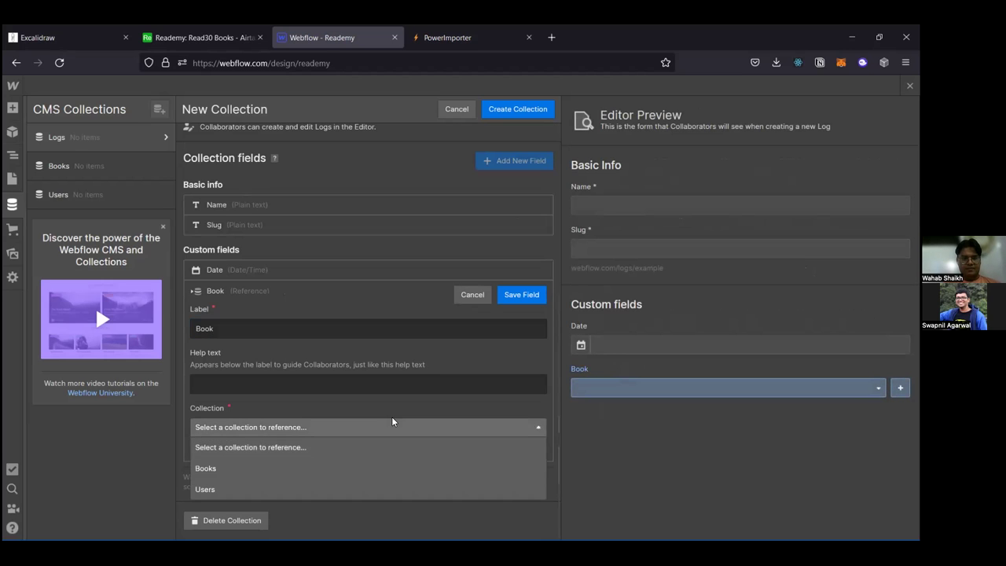
pyautogui.click(349, 467)
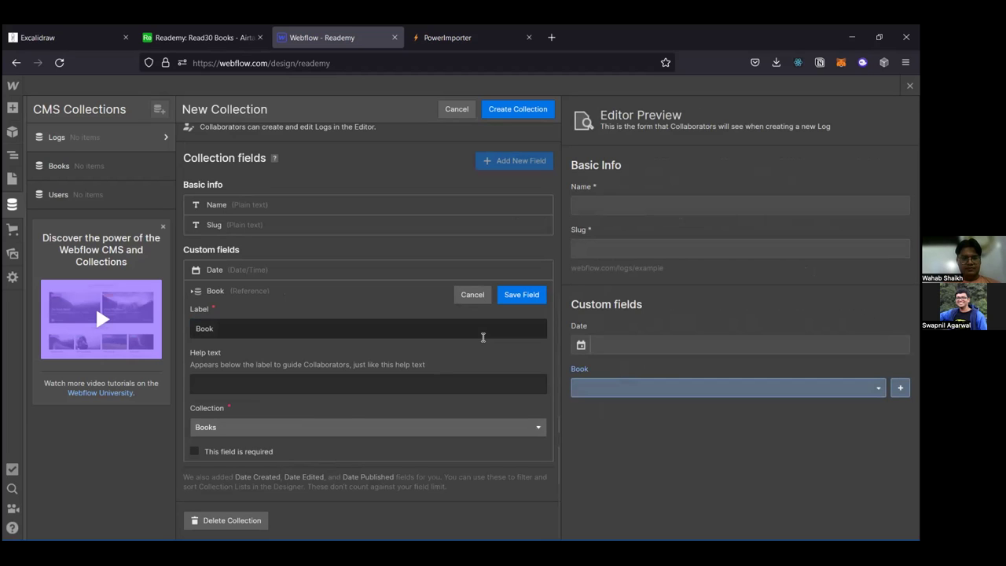
pyautogui.click(528, 295)
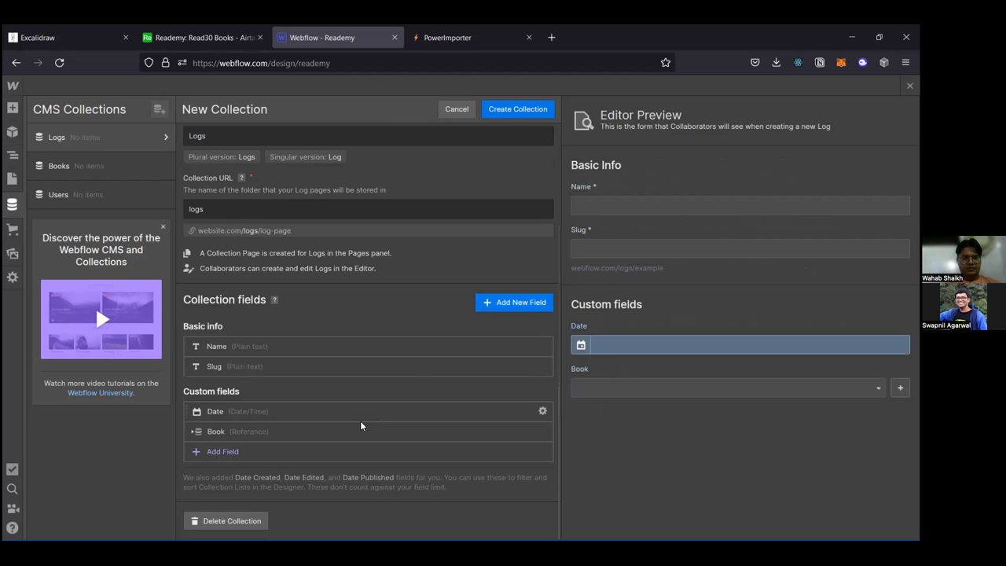
# Step: Add a multiple-line Plain text custom field labelled Excerpt to the Logs collection
pyautogui.click(203, 452)
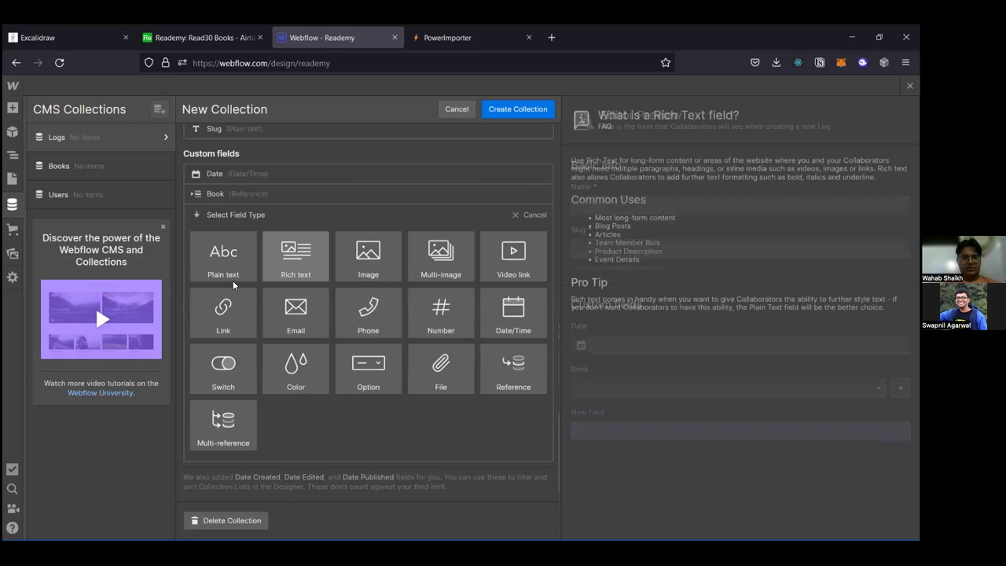
pyautogui.click(232, 256)
pyautogui.write('Excerpt')
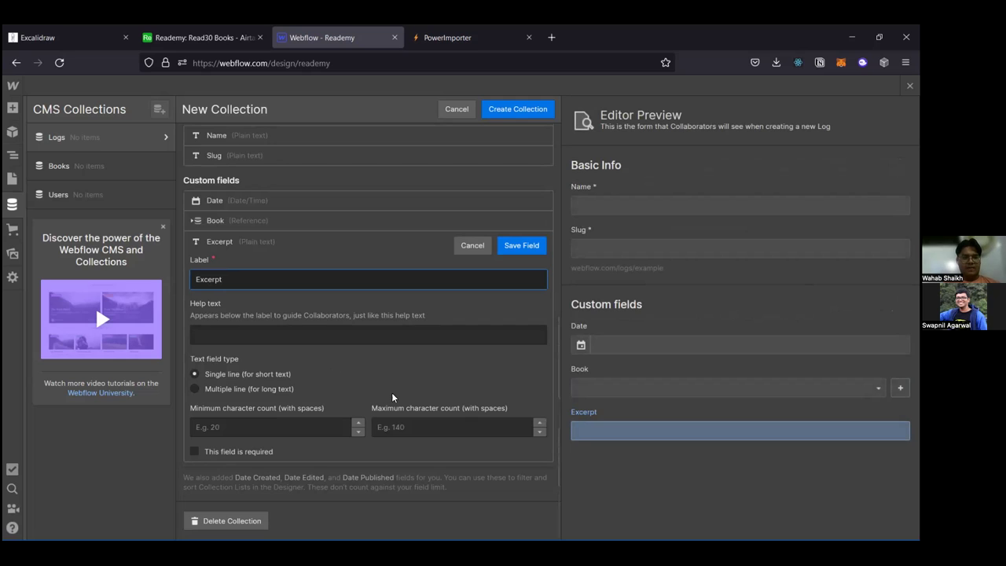
pyautogui.click(274, 393)
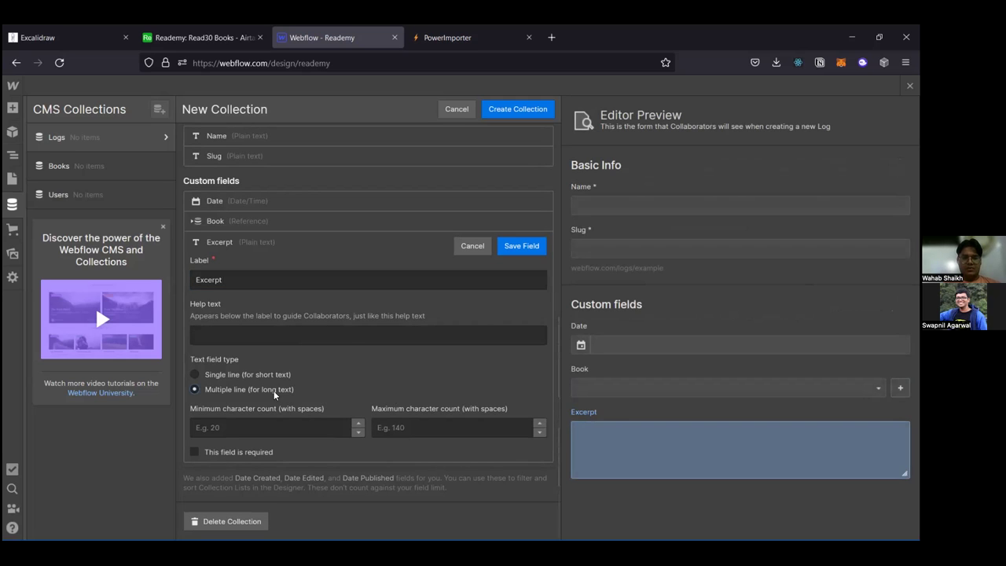
pyautogui.click(535, 246)
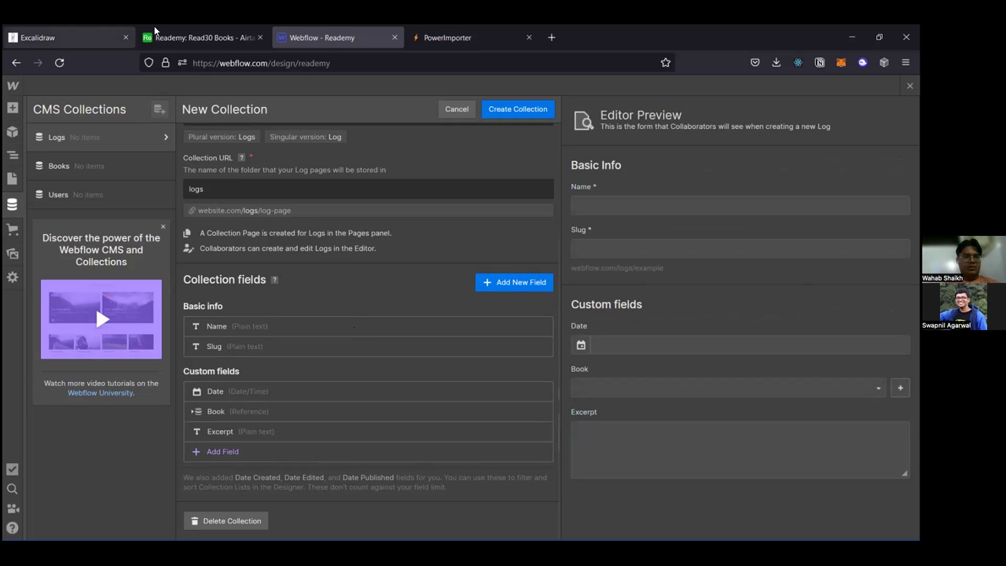
# Step: Check the columns of the Read30 Log table in Airtable, and add a Number custom field labelled Day Number to Webflow's Logs collection
pyautogui.click(184, 37)
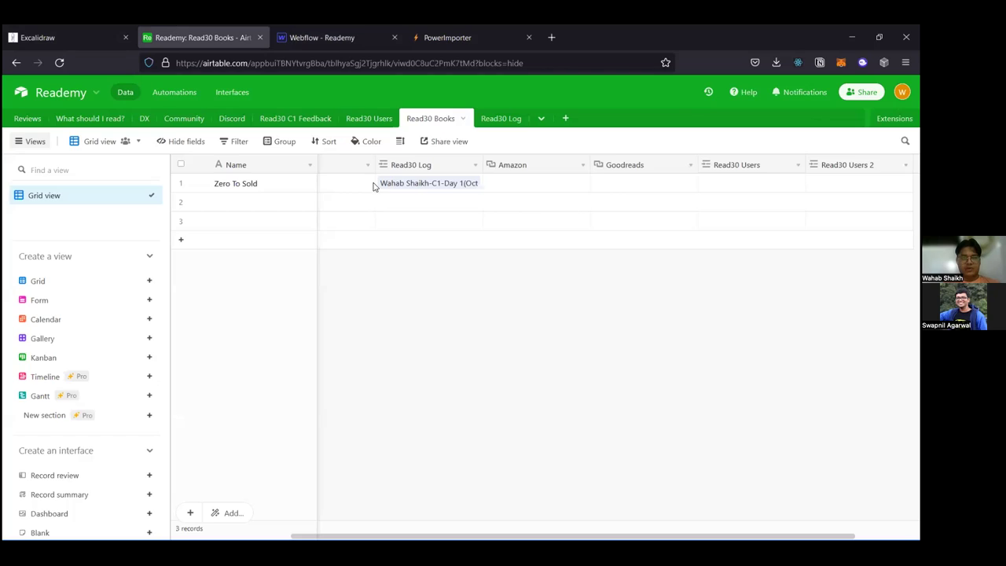
pyautogui.click(500, 119)
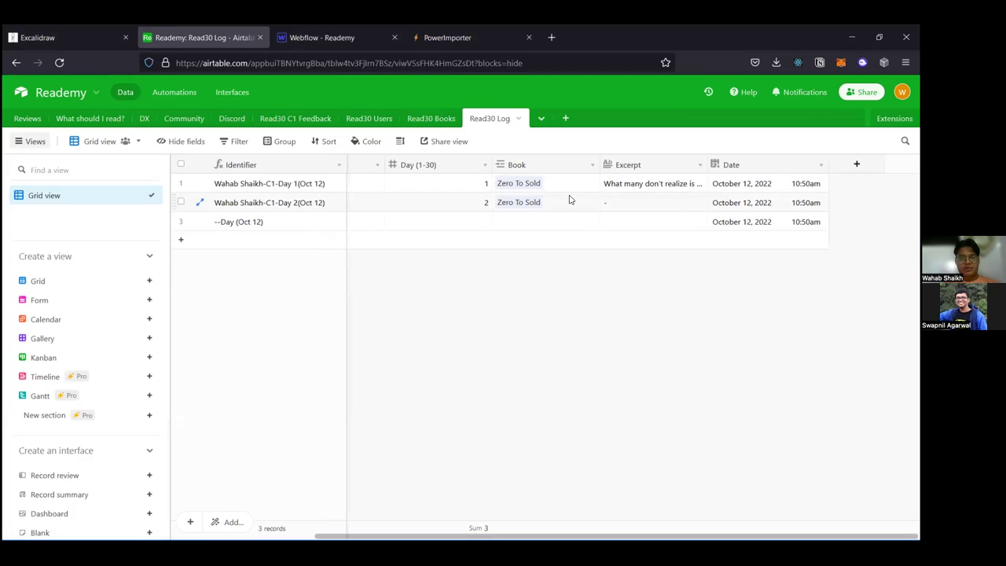
pyautogui.hscroll(-3, 571, 199)
pyautogui.hscroll(-3, 571, 199)
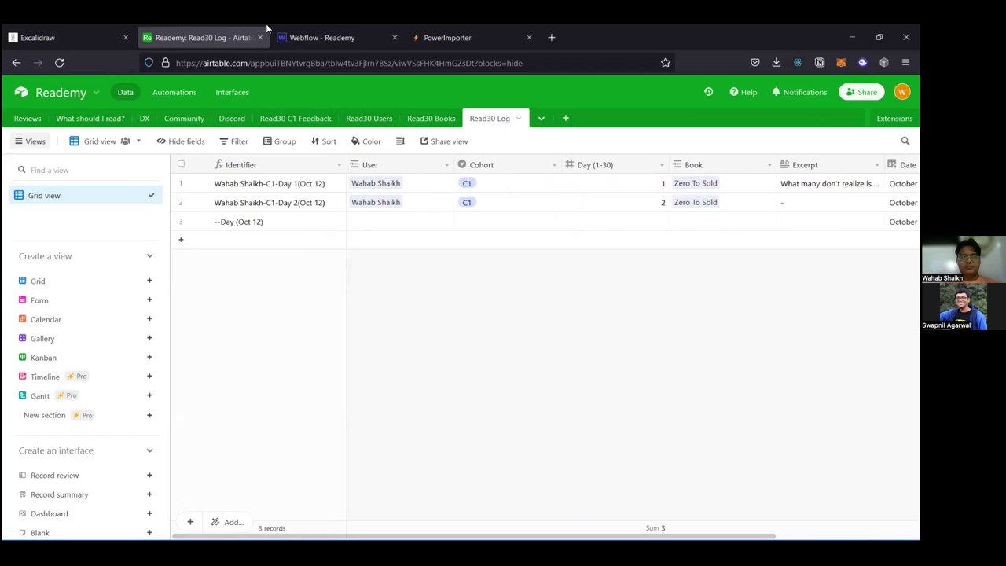
pyautogui.click(298, 35)
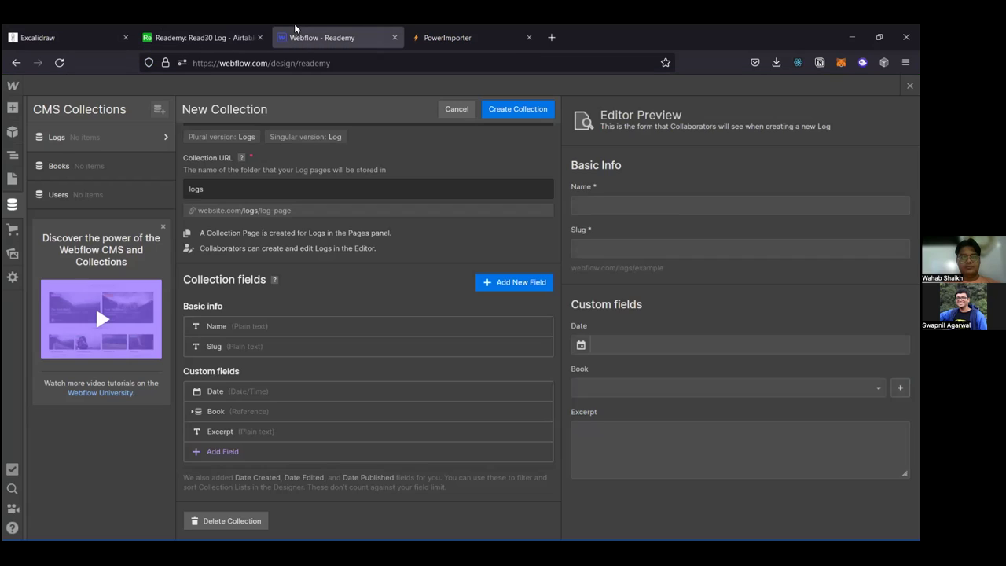
pyautogui.click(224, 452)
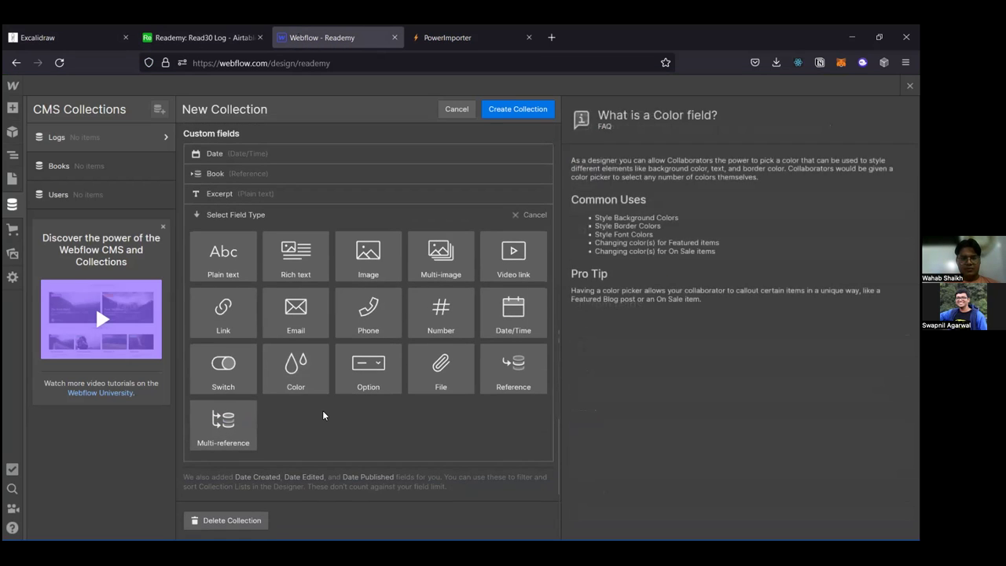
pyautogui.click(441, 310)
pyautogui.write('Day Number')
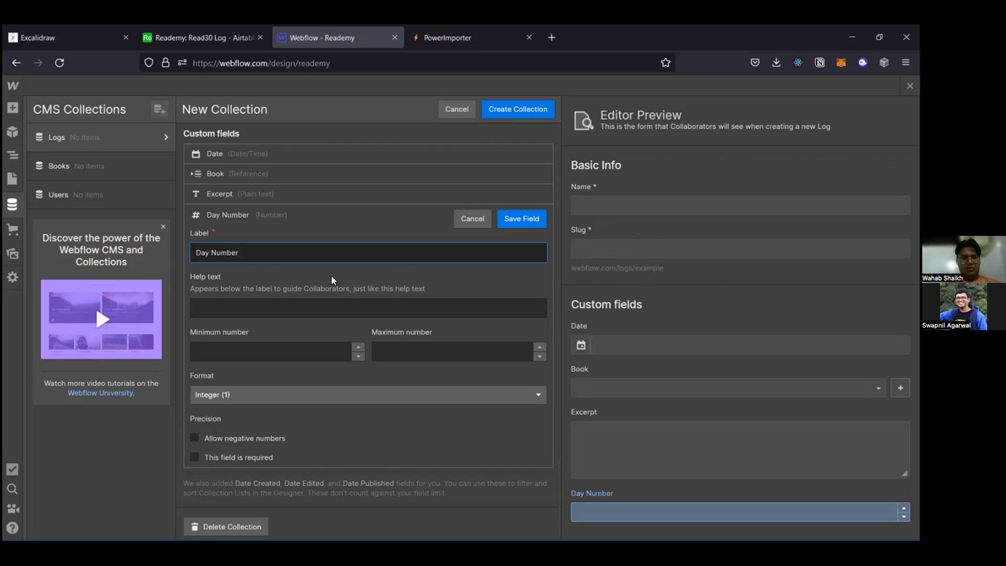
pyautogui.click(543, 217)
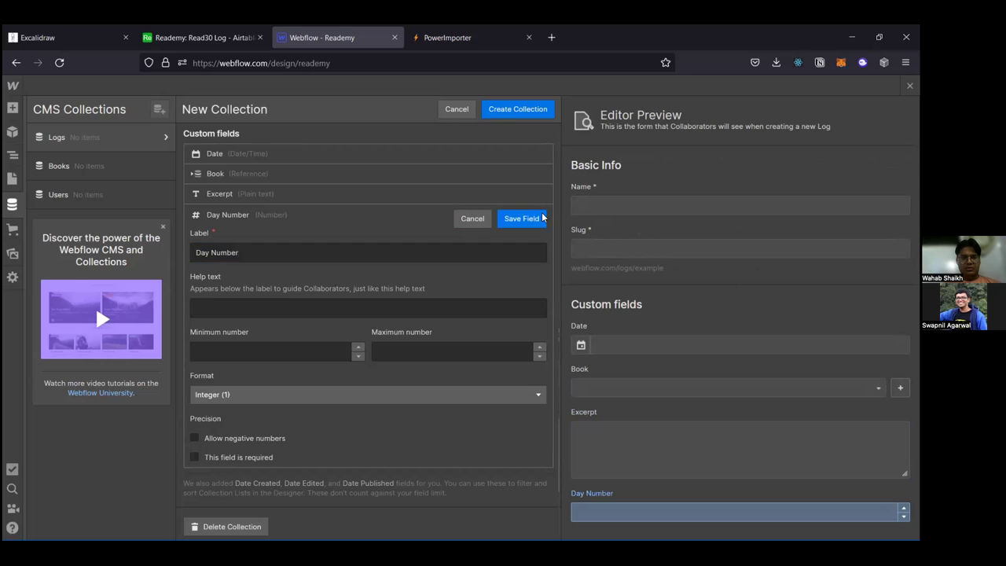
# Step: Try to add a Reference field labelled User pointing to the Users collection, and create the Logs collection
pyautogui.click(510, 263)
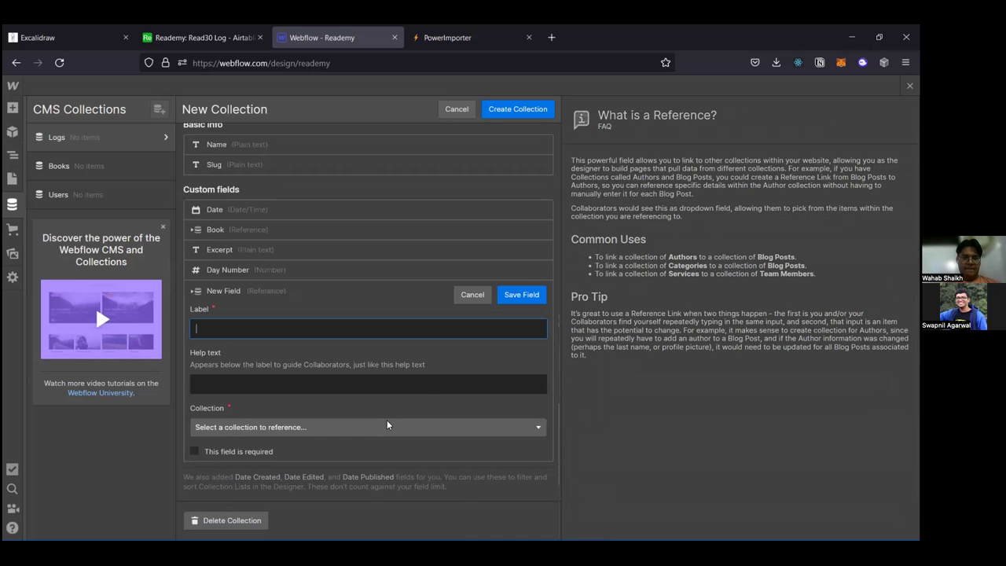
pyautogui.click(309, 427)
pyautogui.click(310, 484)
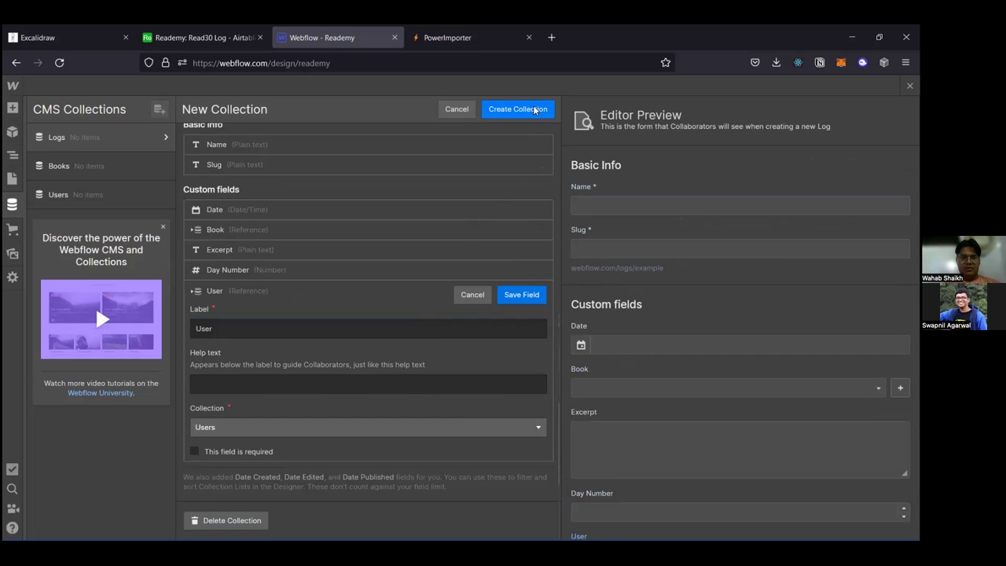
pyautogui.click(534, 109)
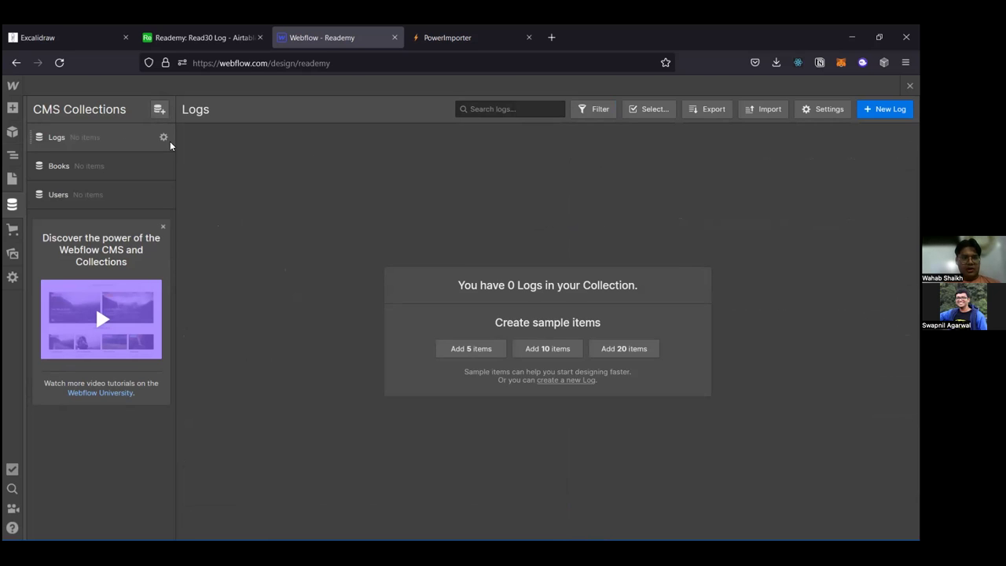
# Step: Add a Reference custom field labelled User, pointing to the Users collection, in the Logs collection settings and save the collection
pyautogui.press('Escape')
pyautogui.click(165, 139)
pyautogui.scroll(-3, 244, 256)
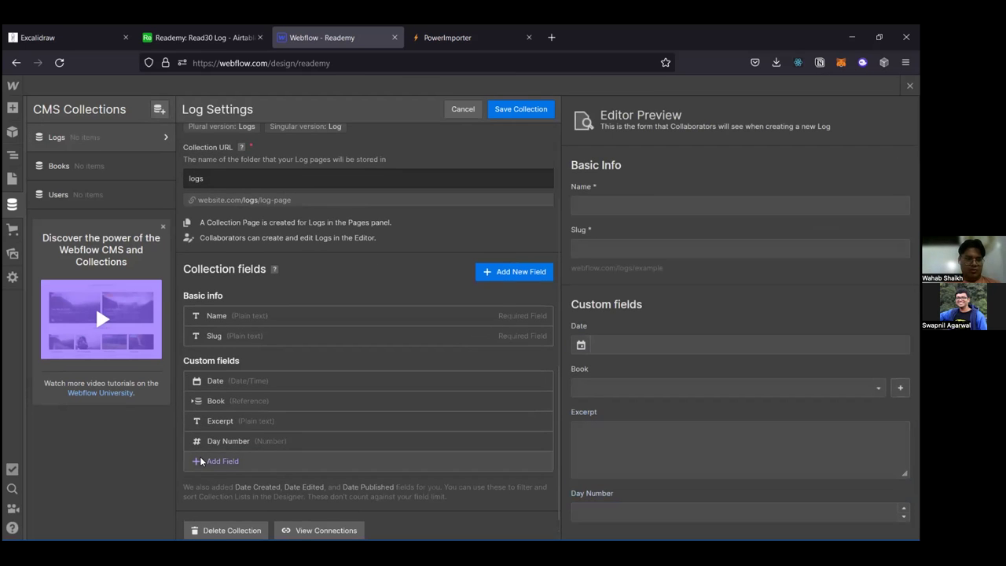
pyautogui.click(224, 460)
pyautogui.scroll(-2, 353, 307)
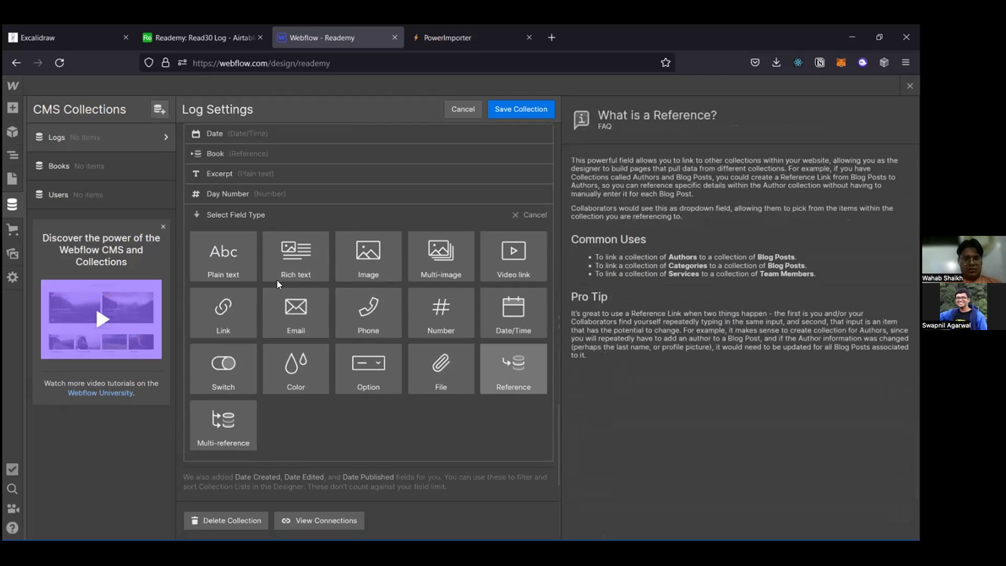
pyautogui.press('Return')
pyautogui.write('User')
pyautogui.click(320, 426)
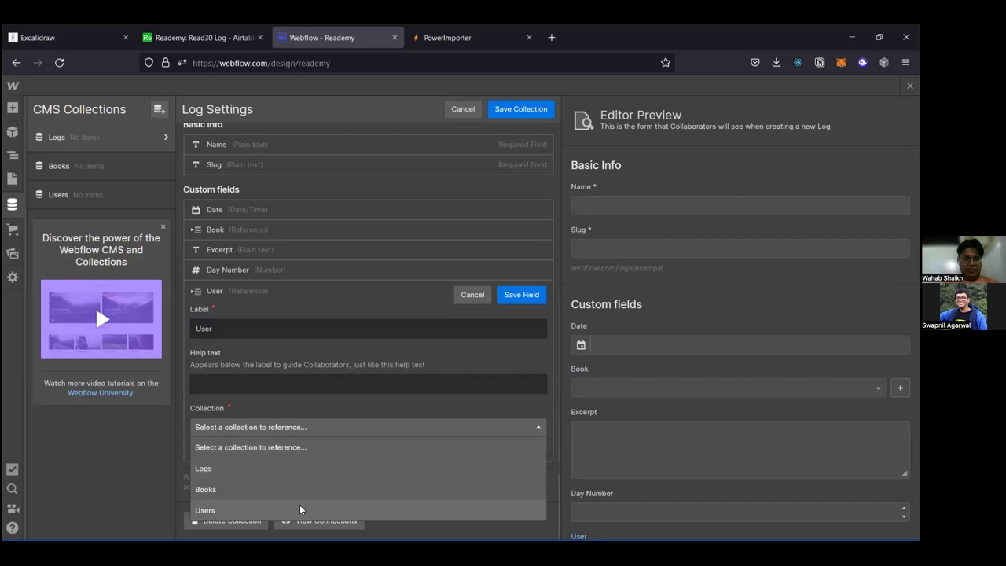
pyautogui.click(308, 509)
pyautogui.click(524, 298)
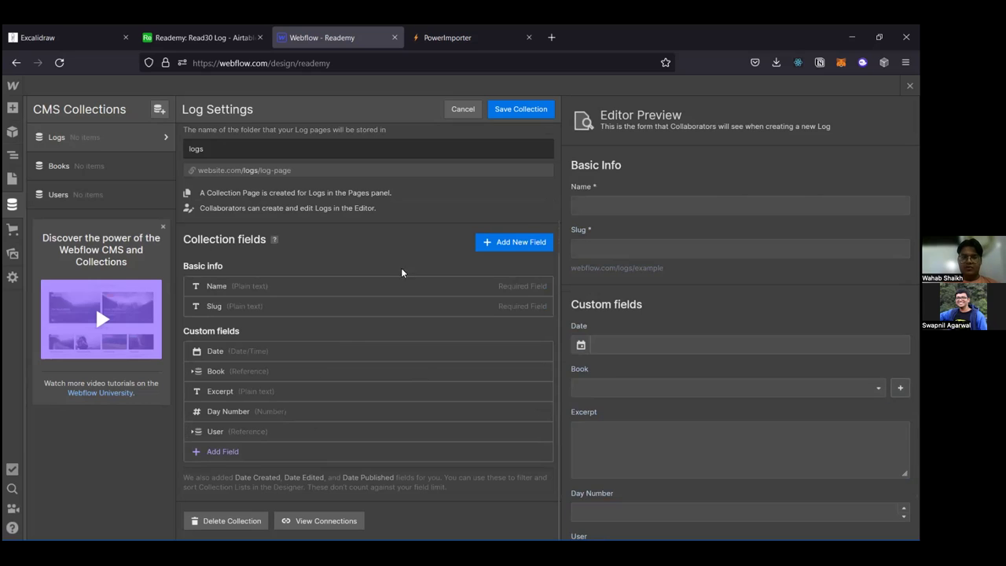
pyautogui.click(523, 110)
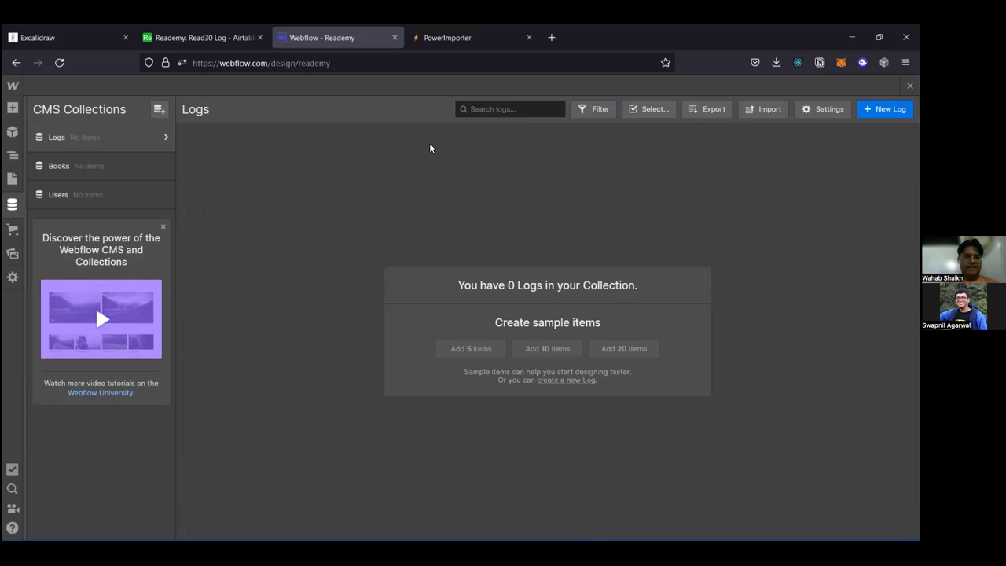
# Step: Add a Multi-reference custom field labelled Logs to the Books collection, pointing to the Logs collection
pyautogui.click(104, 174)
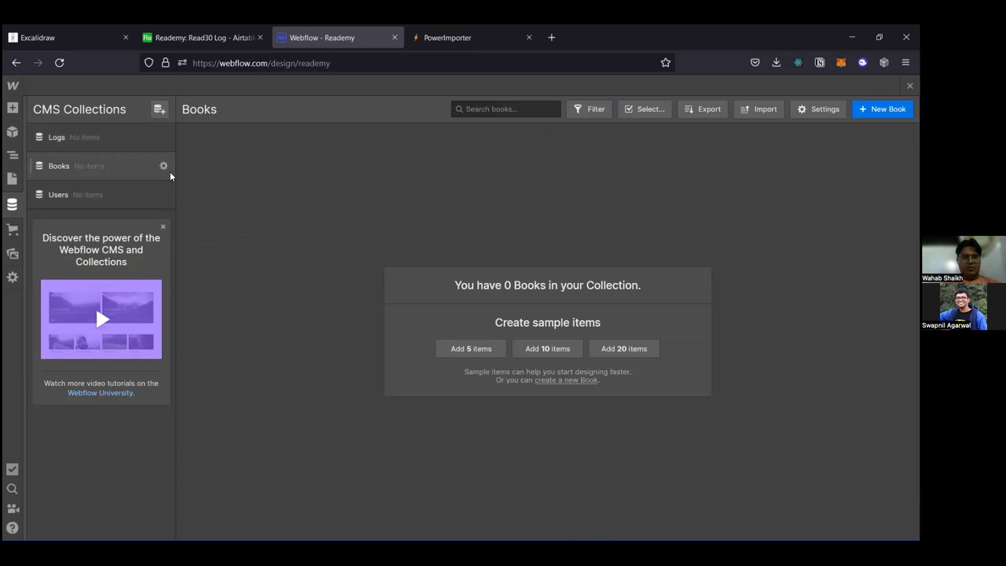
pyautogui.click(164, 167)
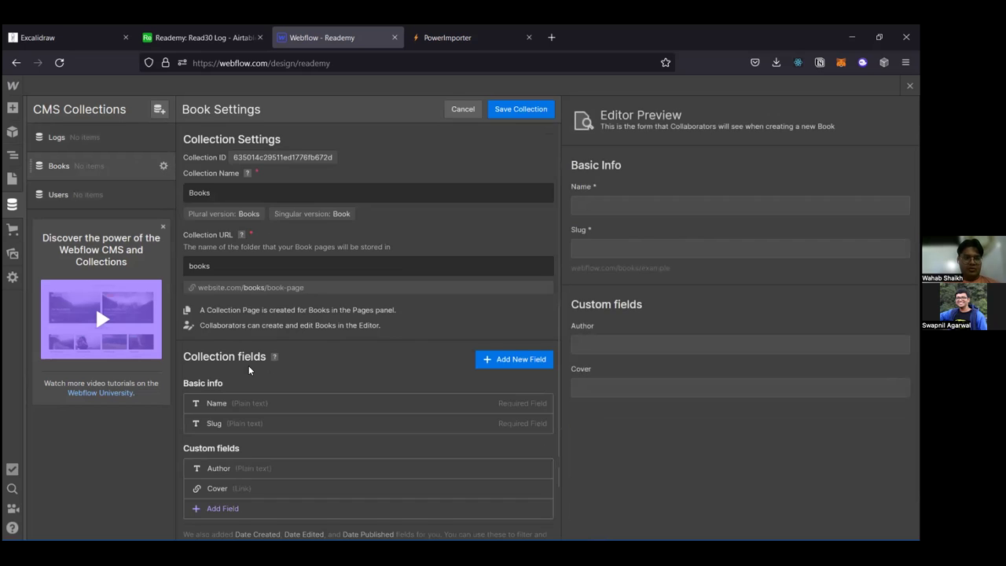
pyautogui.scroll(-1, 236, 385)
pyautogui.click(214, 450)
pyautogui.scroll(-3, 339, 388)
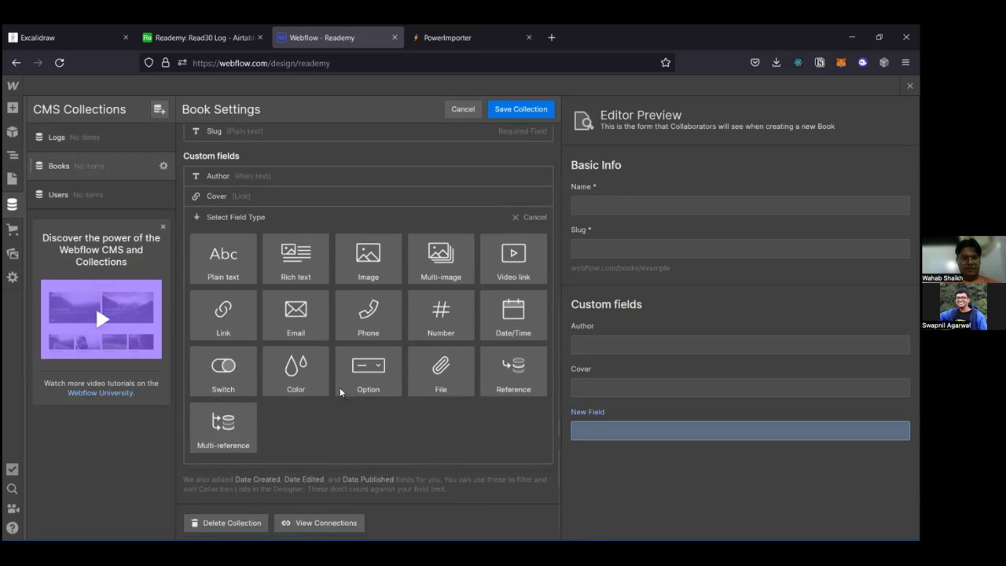
pyautogui.click(236, 422)
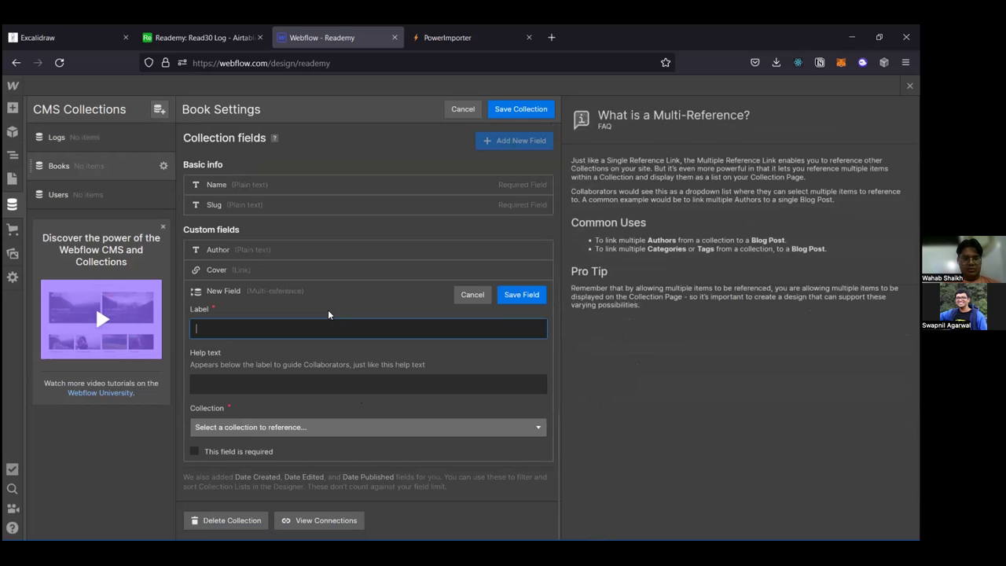
pyautogui.write('Logs')
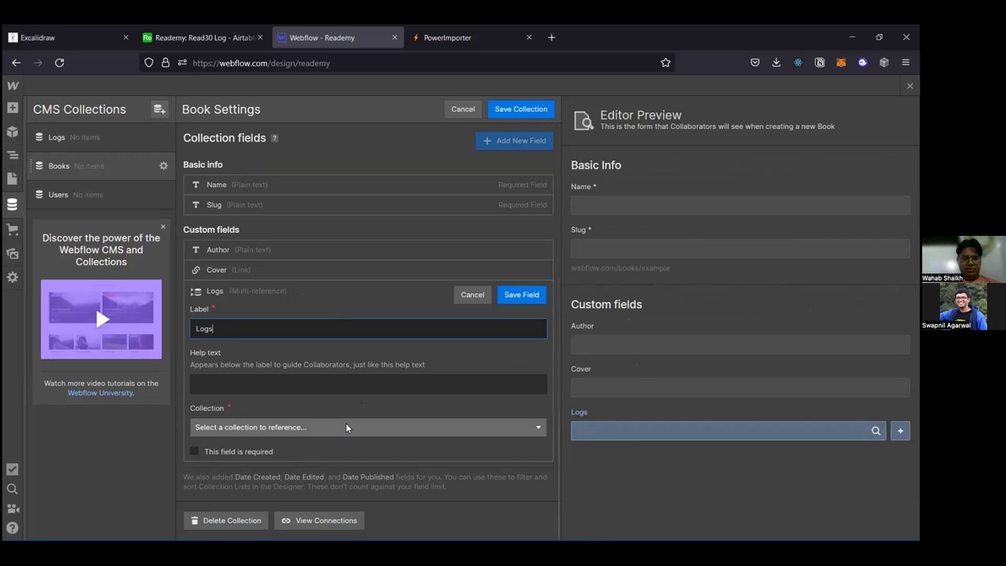
pyautogui.click(346, 425)
pyautogui.click(310, 473)
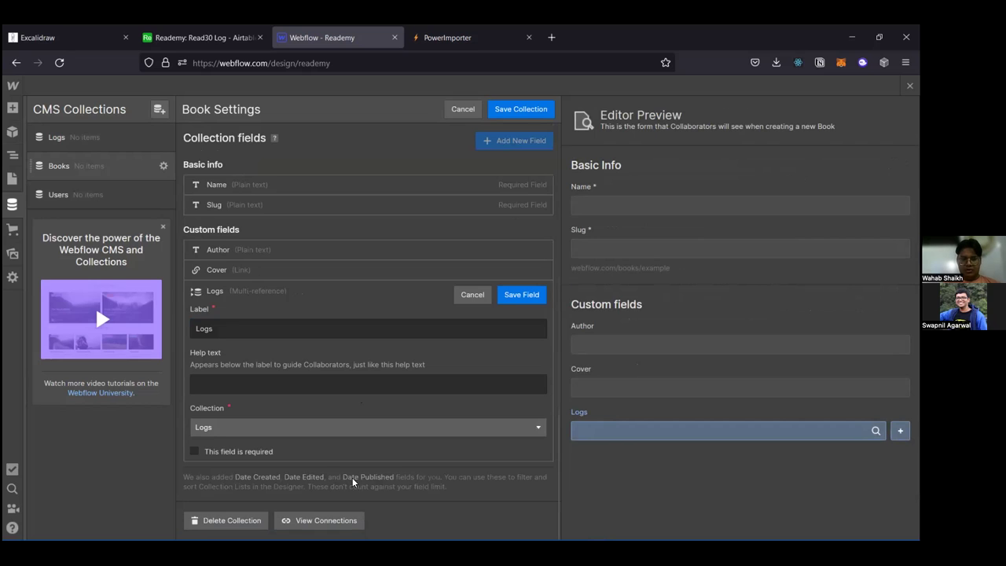
pyautogui.click(521, 295)
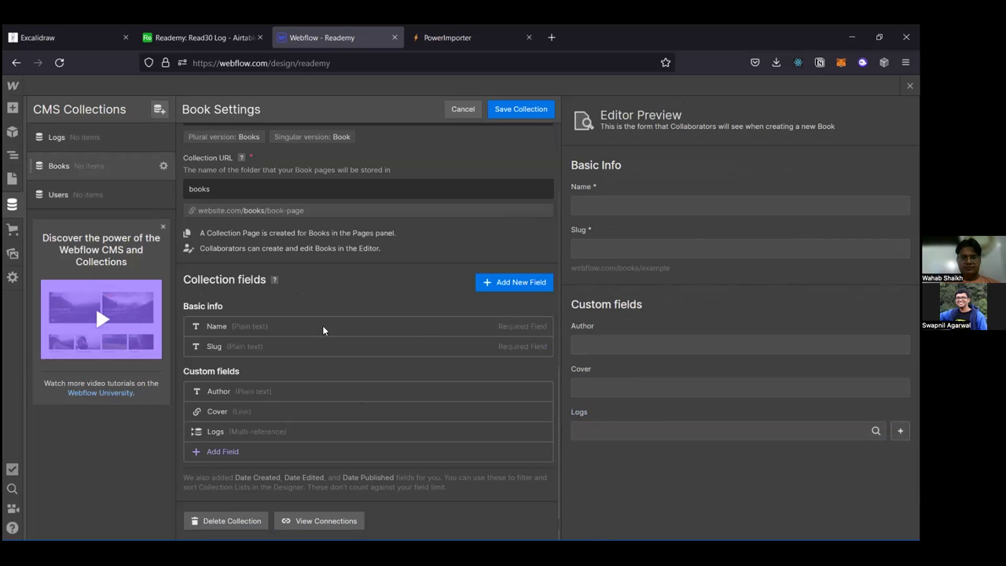
# Step: Save the changes to the Books collection settings
pyautogui.click(103, 183)
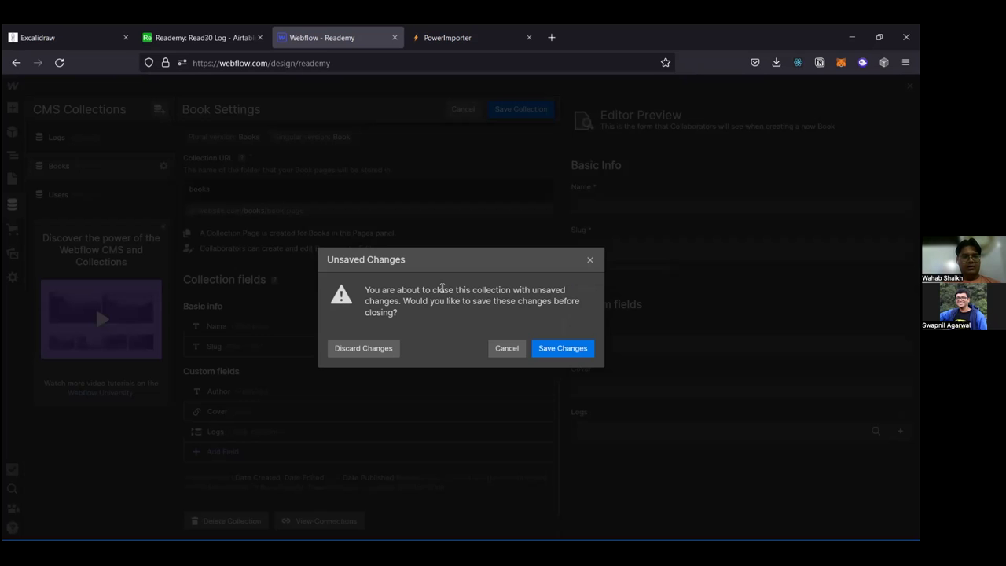
pyautogui.click(590, 260)
pyautogui.scroll(1, 537, 260)
pyautogui.scroll(-1, 537, 235)
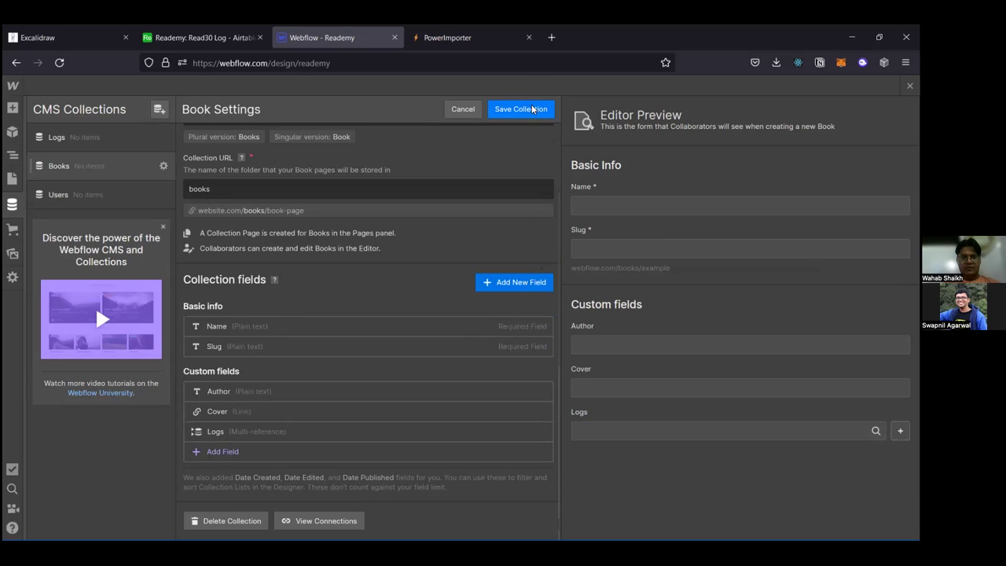
pyautogui.click(533, 108)
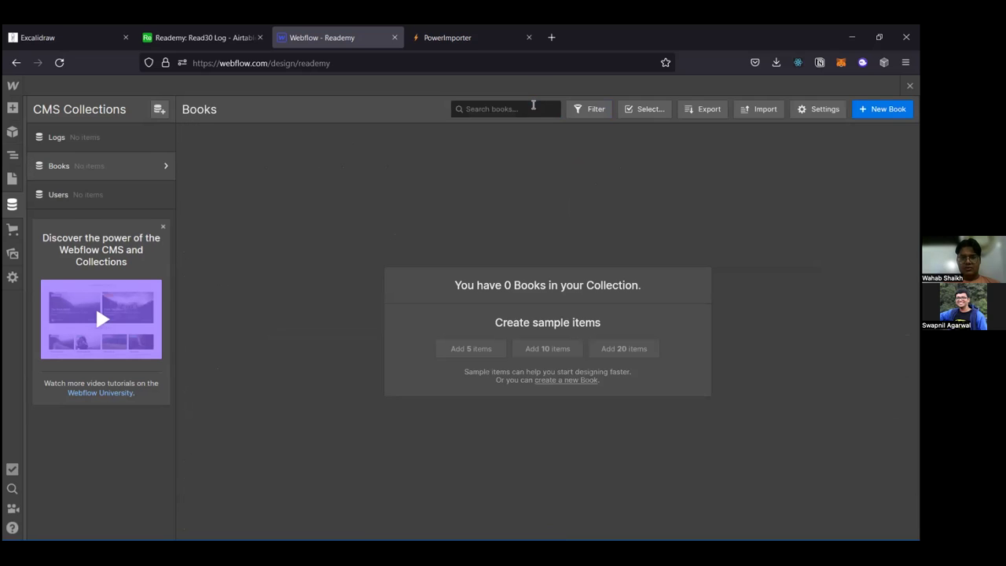
# Step: Add a Multi-reference custom field labelled Favourite Books to the Users collection, pointing to the Books collection
pyautogui.click(86, 198)
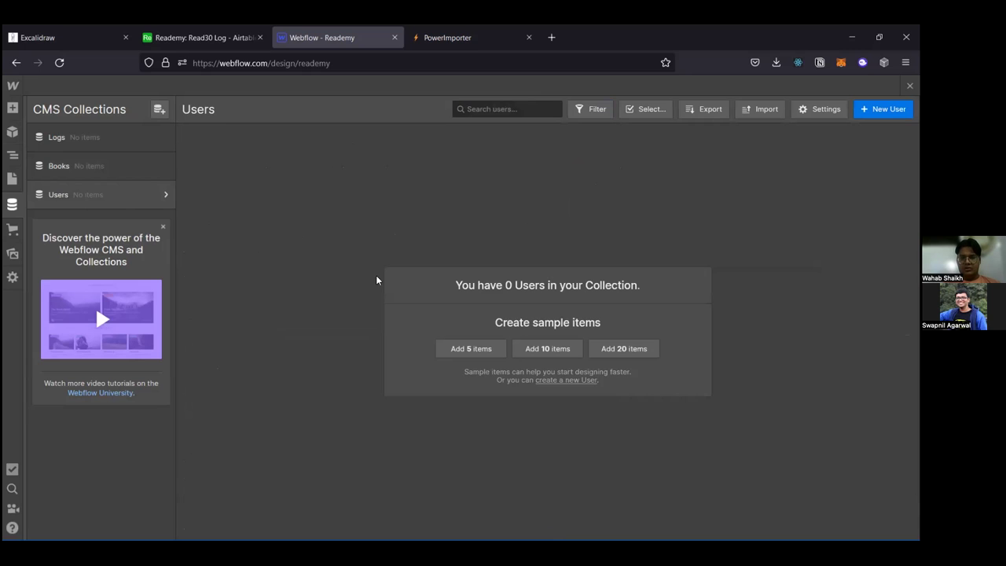
pyautogui.click(163, 194)
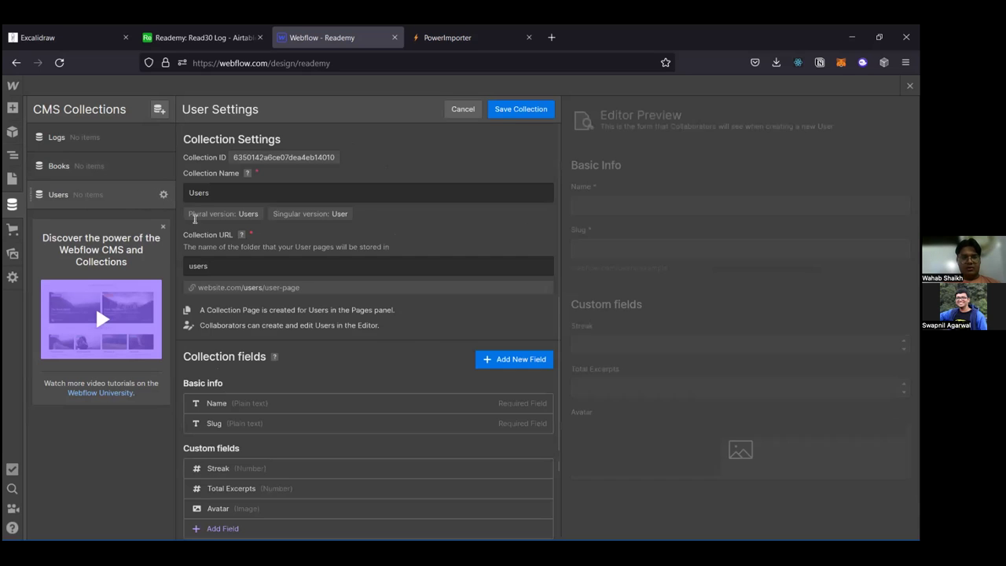
pyautogui.scroll(-2, 223, 451)
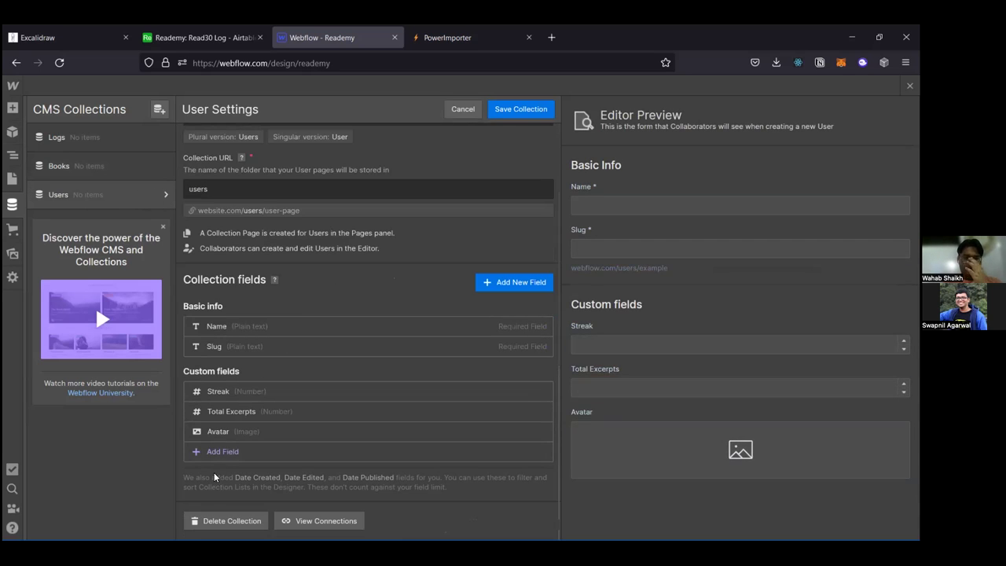
pyautogui.click(226, 449)
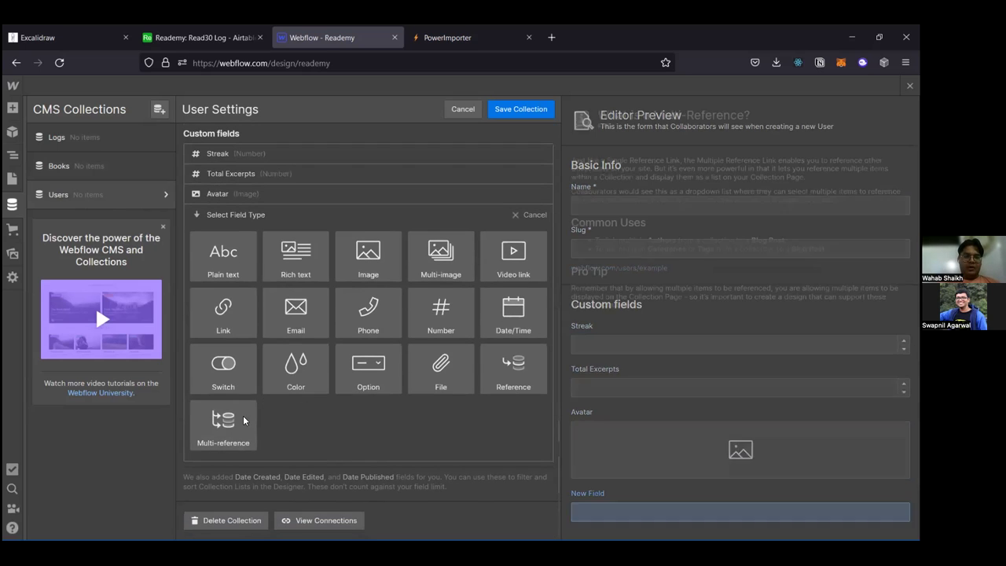
pyautogui.click(235, 423)
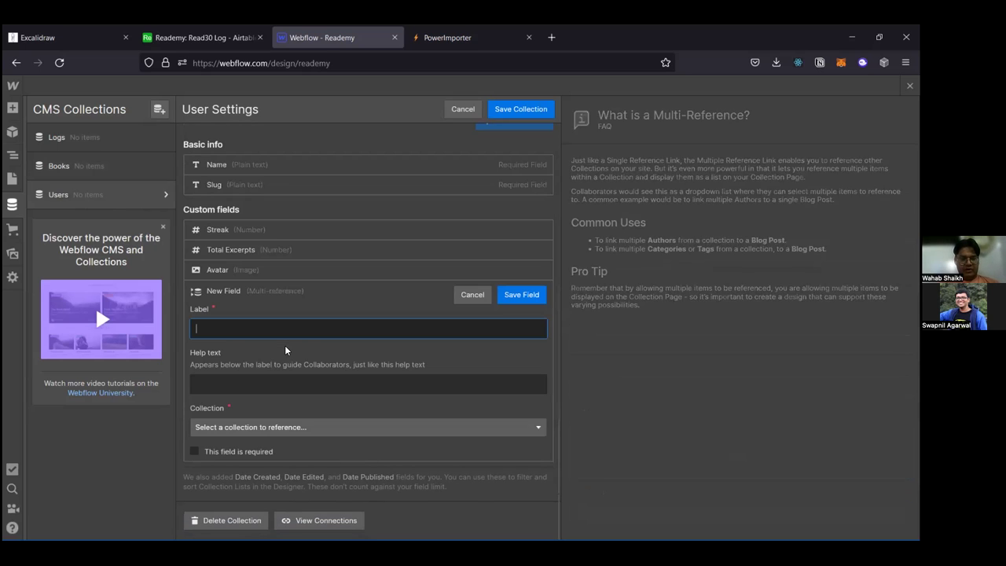
pyautogui.write('Favourite Books')
pyautogui.click(338, 429)
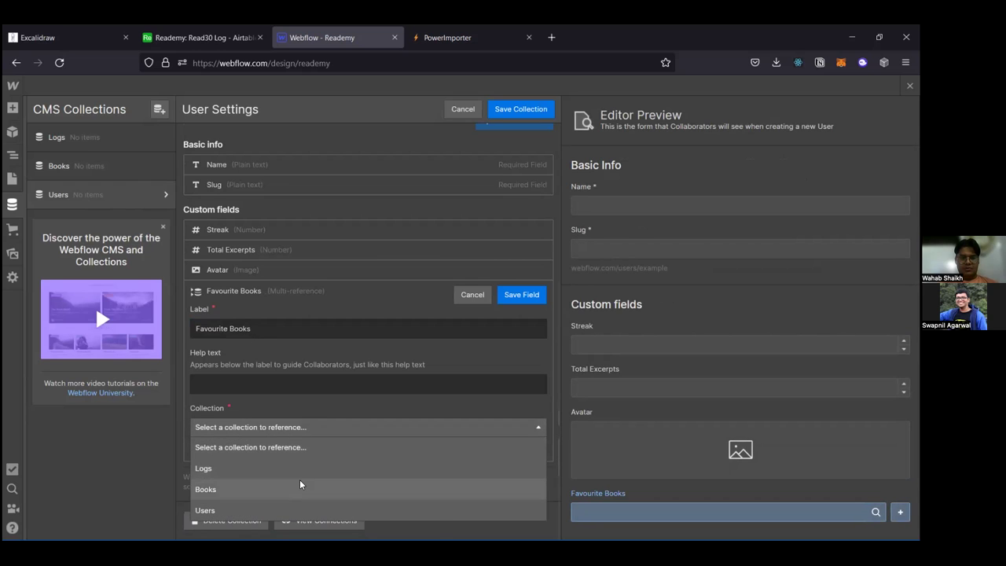
pyautogui.click(299, 484)
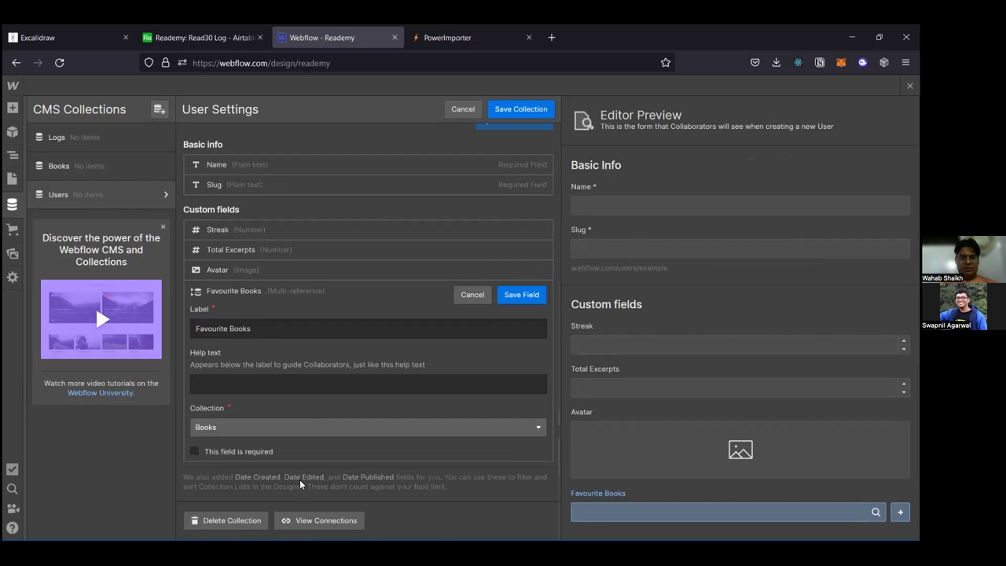
pyautogui.click(535, 297)
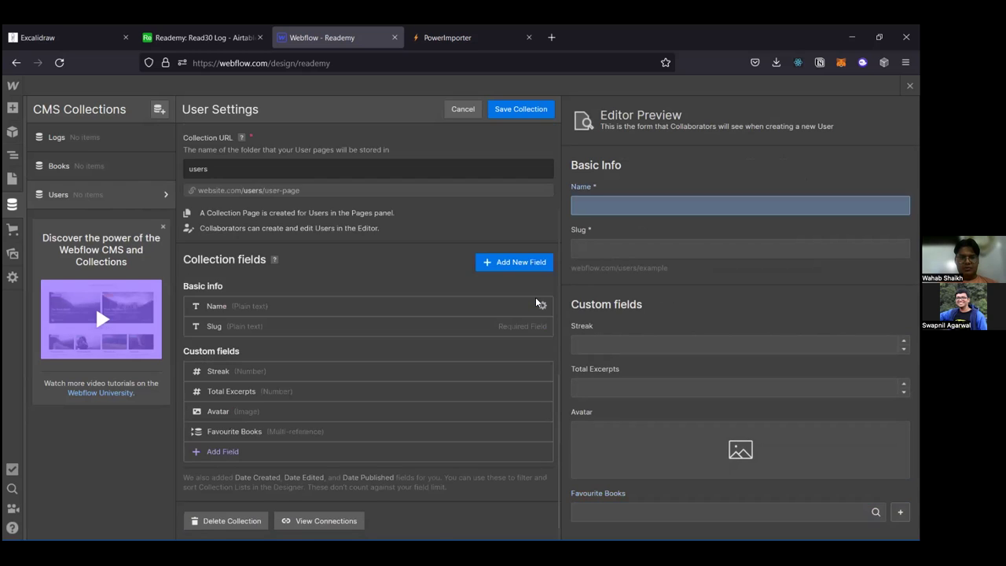
# Step: Add a Multi-reference custom field labelled Logs to the Users collection, pointing to the Logs collection
pyautogui.click(221, 451)
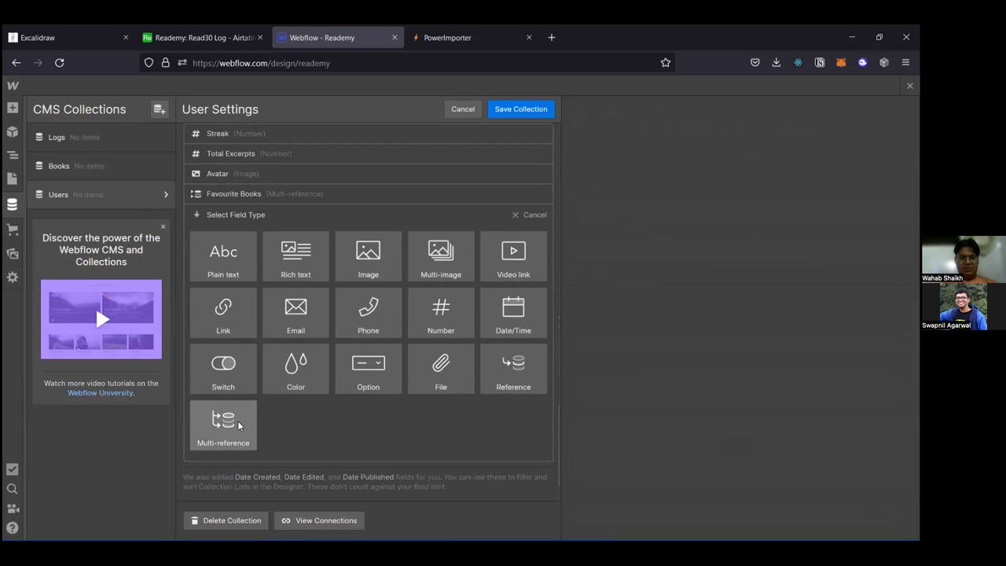
pyautogui.click(238, 424)
pyautogui.write('Logs')
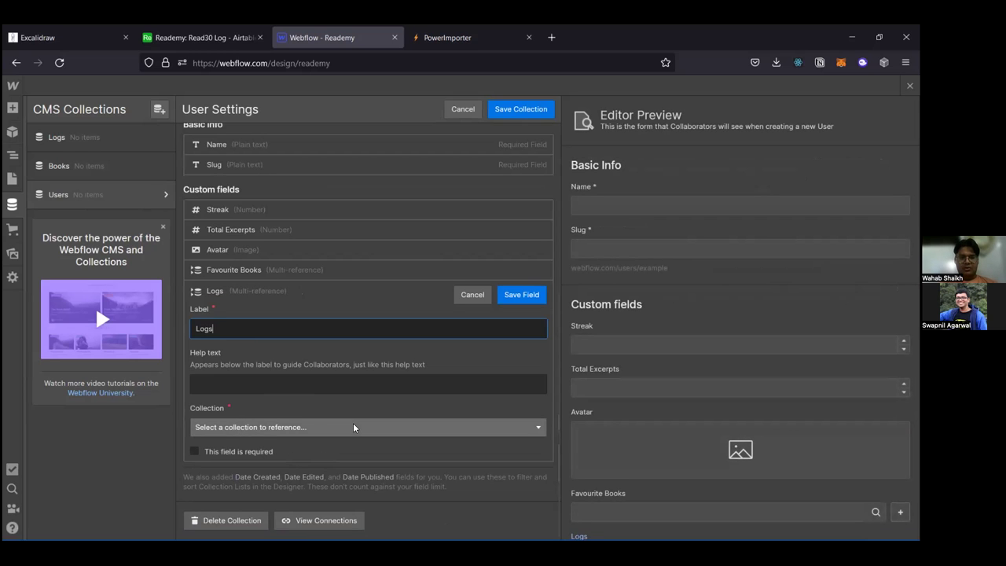
pyautogui.click(352, 422)
pyautogui.click(328, 467)
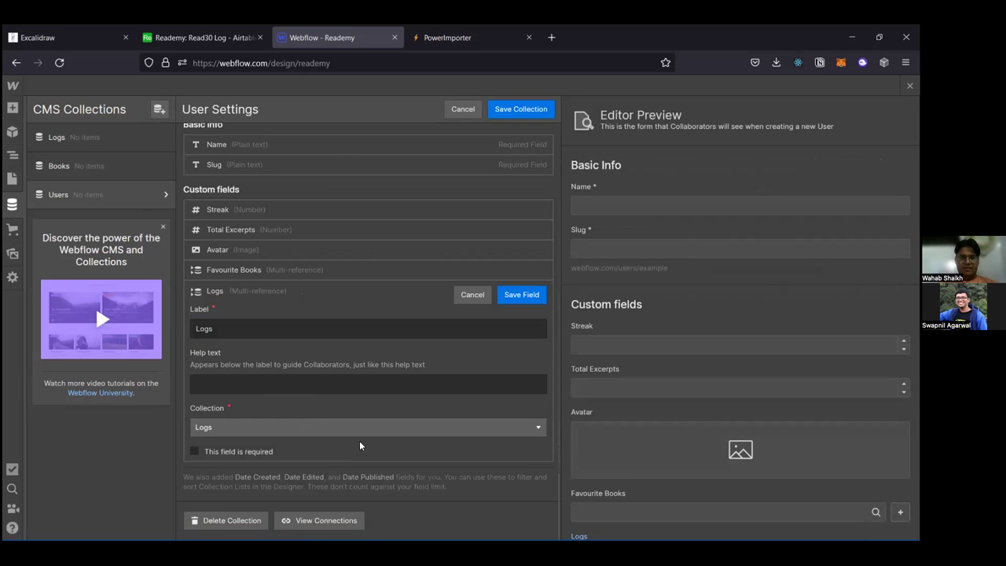
pyautogui.click(518, 294)
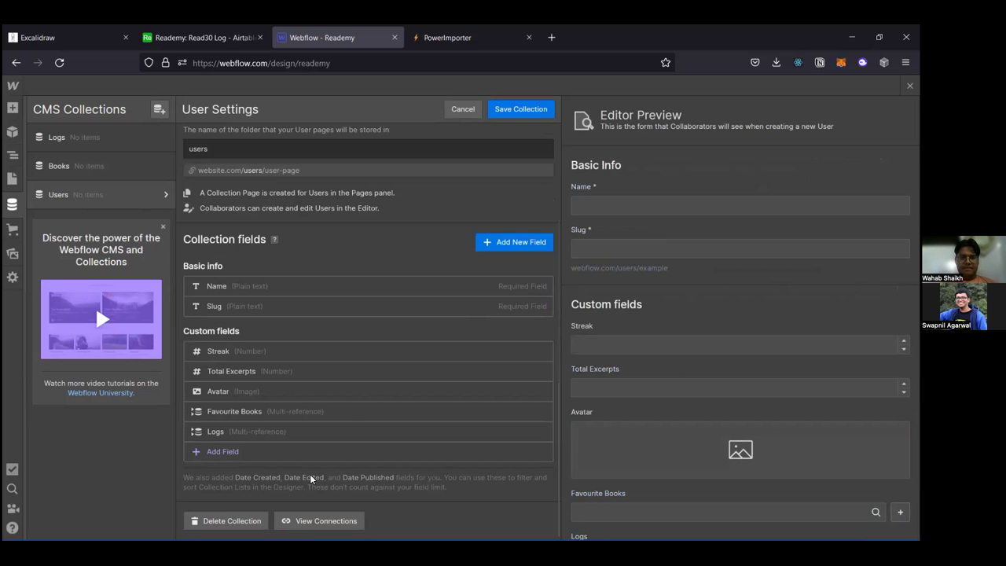
# Step: Add a Reference custom field labelled Currently Reading, pointing to the Books collection, to the Users collection and save the collection
pyautogui.click(321, 452)
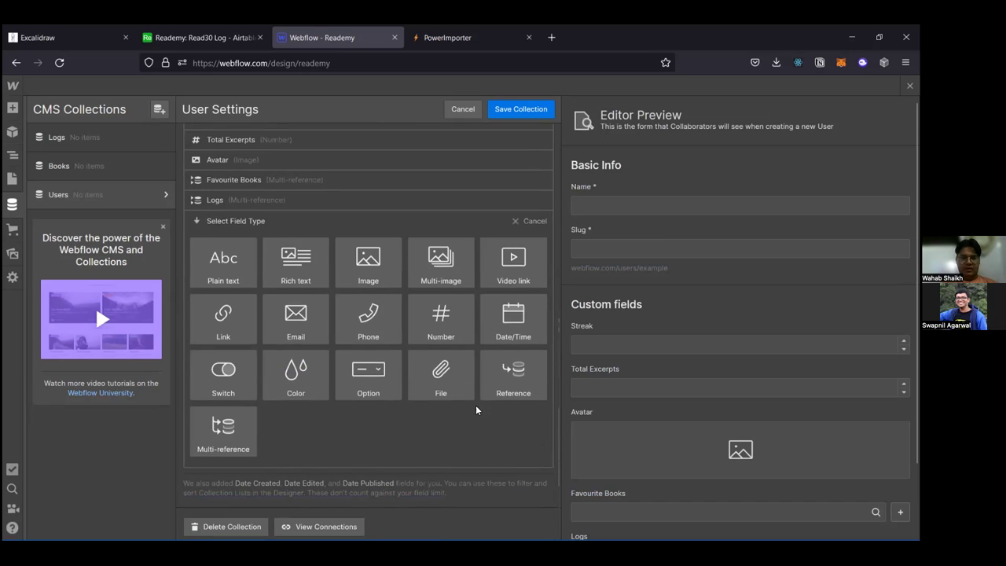
pyautogui.click(517, 374)
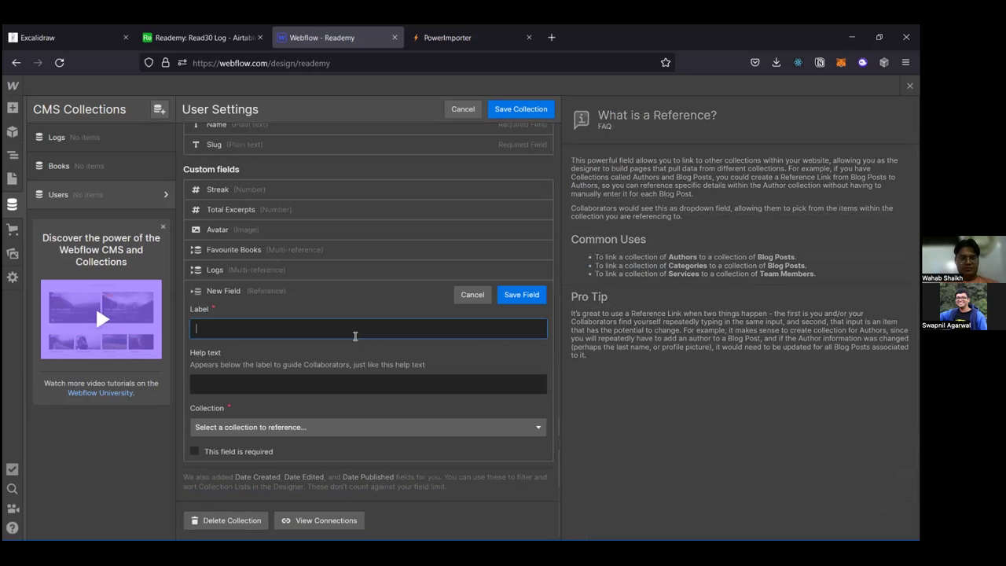
pyautogui.write('Currently')
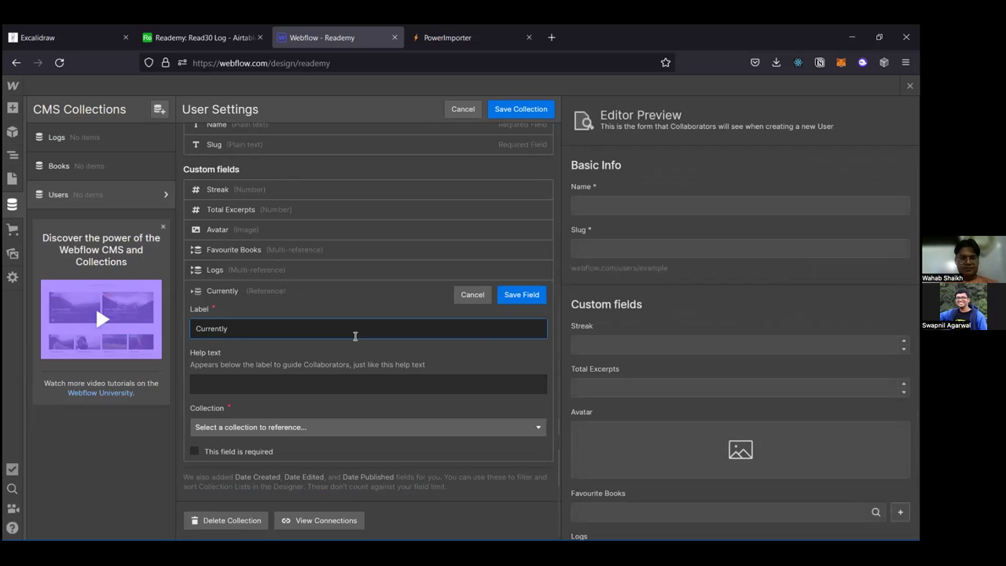
pyautogui.write(' Reading')
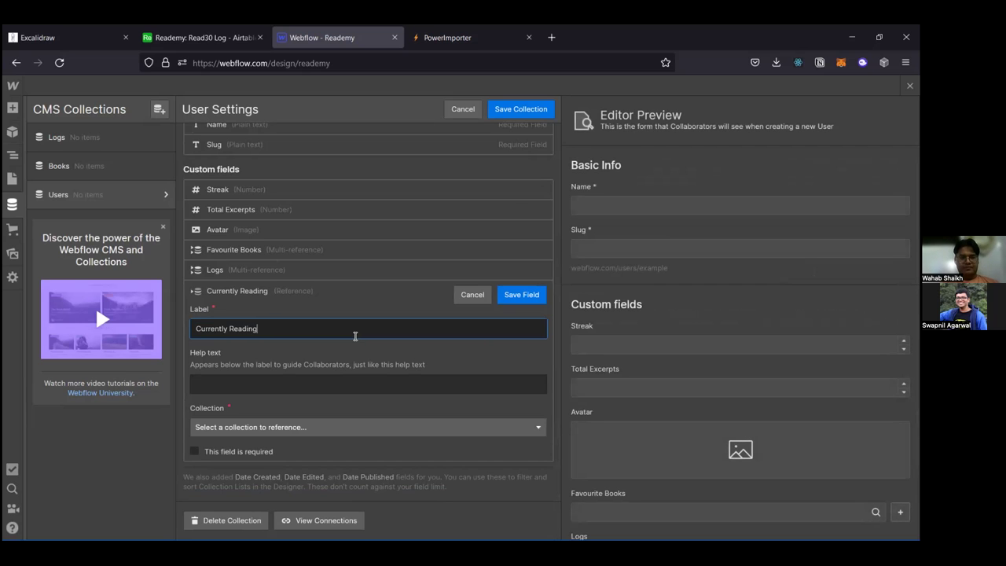
pyautogui.click(341, 427)
pyautogui.click(316, 480)
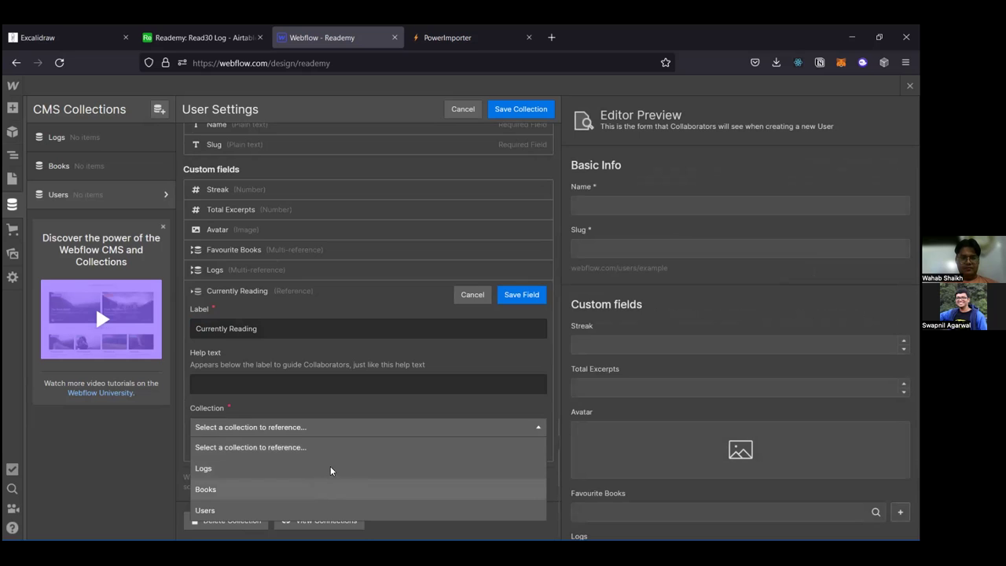
pyautogui.click(533, 294)
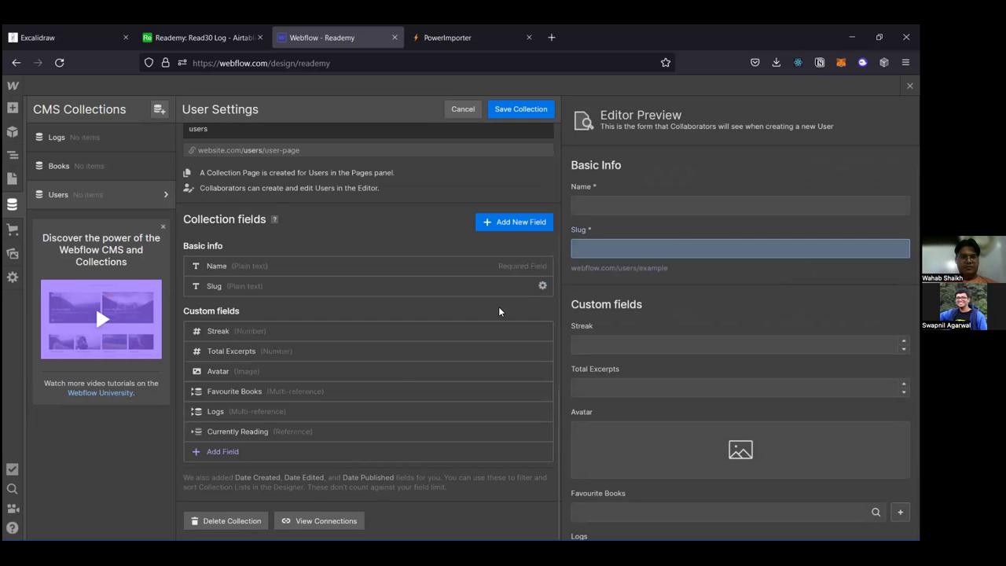
pyautogui.click(539, 107)
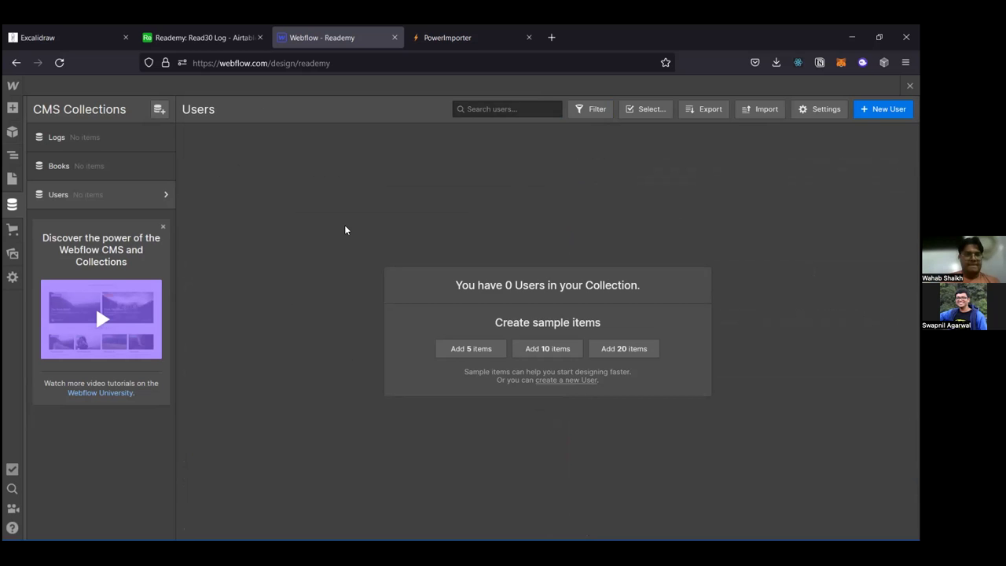
# Step: Switch to Airtable, review the Read30 Books columns, and check the cover image link of The Egg
pyautogui.click(208, 31)
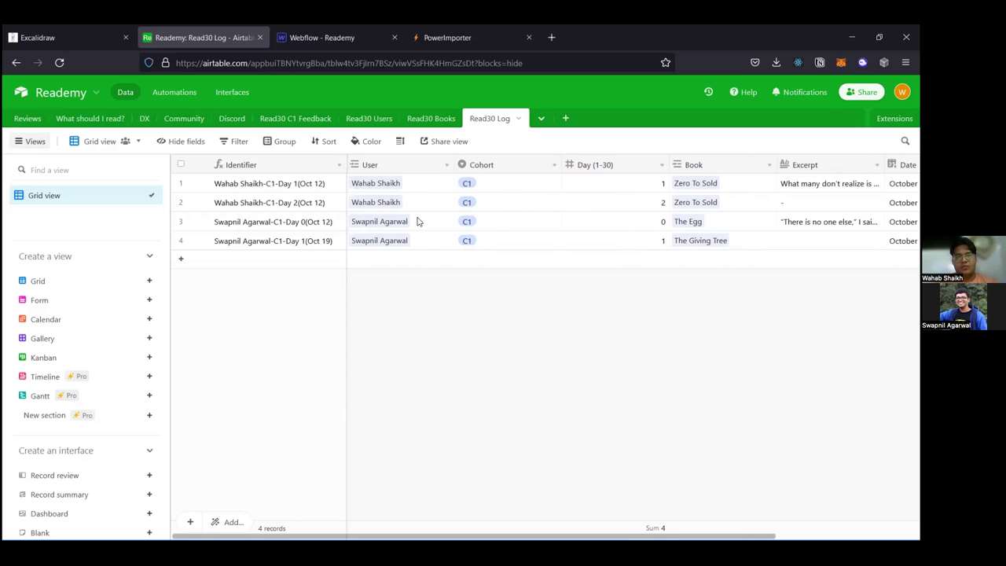
pyautogui.click(430, 117)
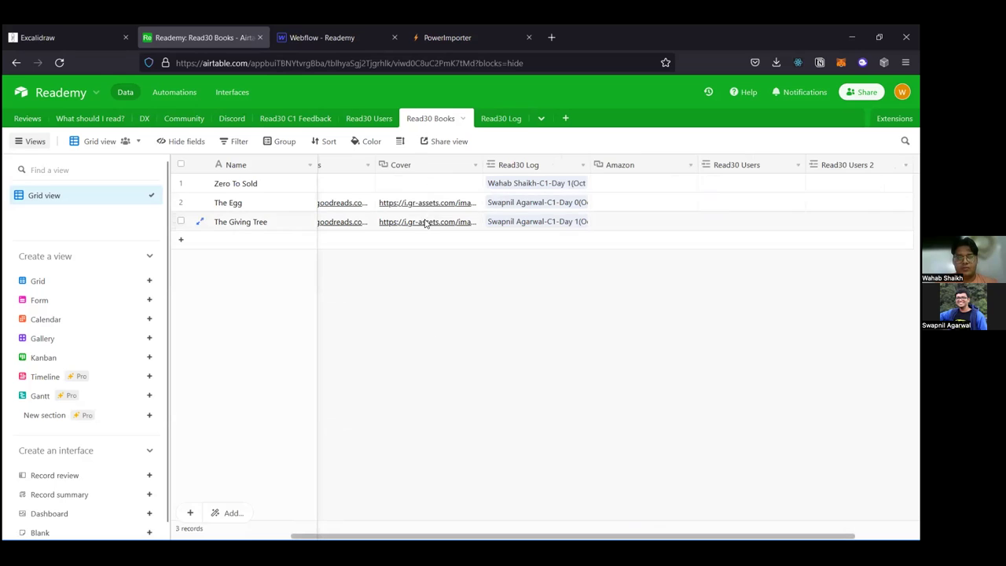
pyautogui.hscroll(-3, 427, 291)
pyautogui.hscroll(-2, 427, 290)
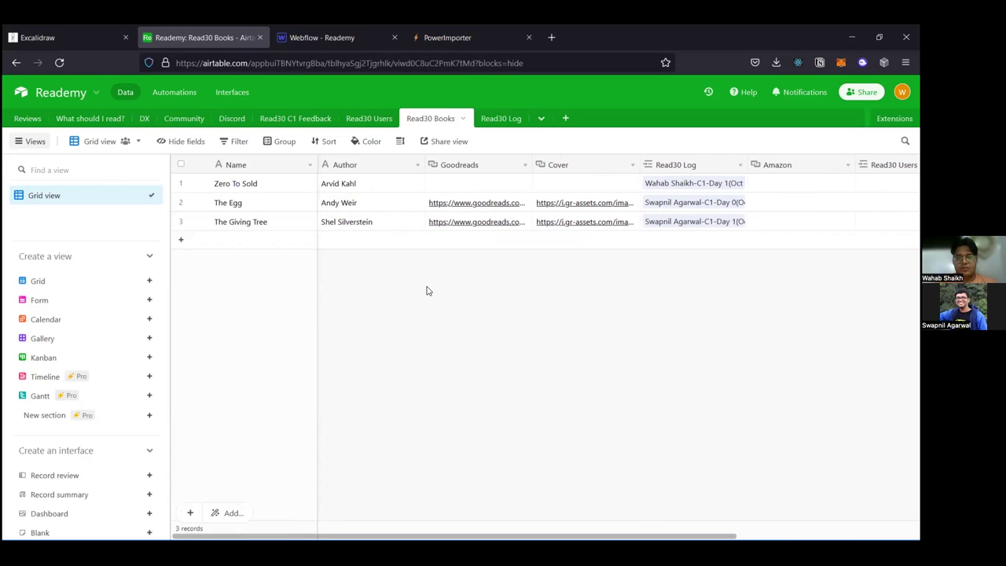
pyautogui.click(544, 206)
pyautogui.click(547, 206)
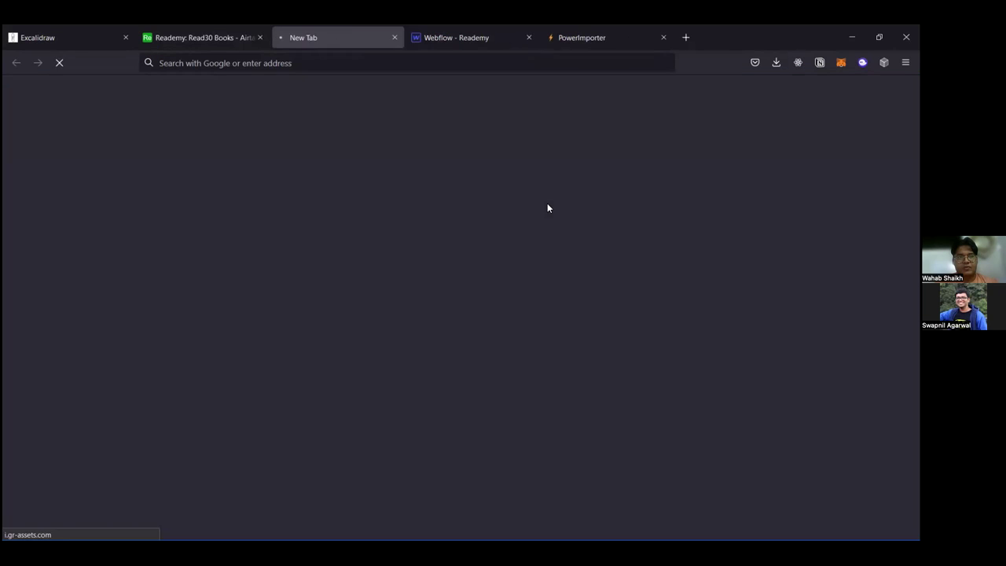
pyautogui.click(394, 37)
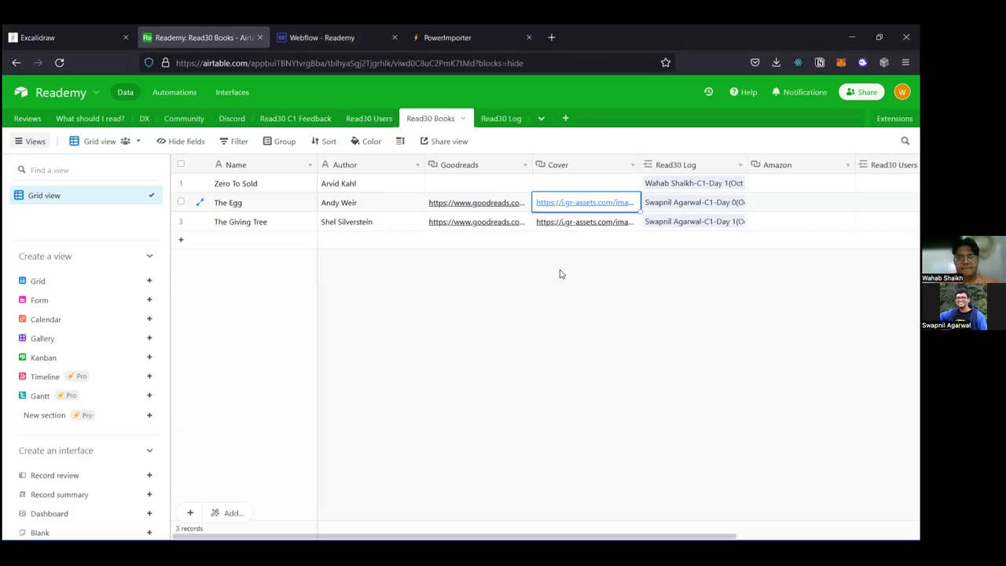
pyautogui.click(529, 288)
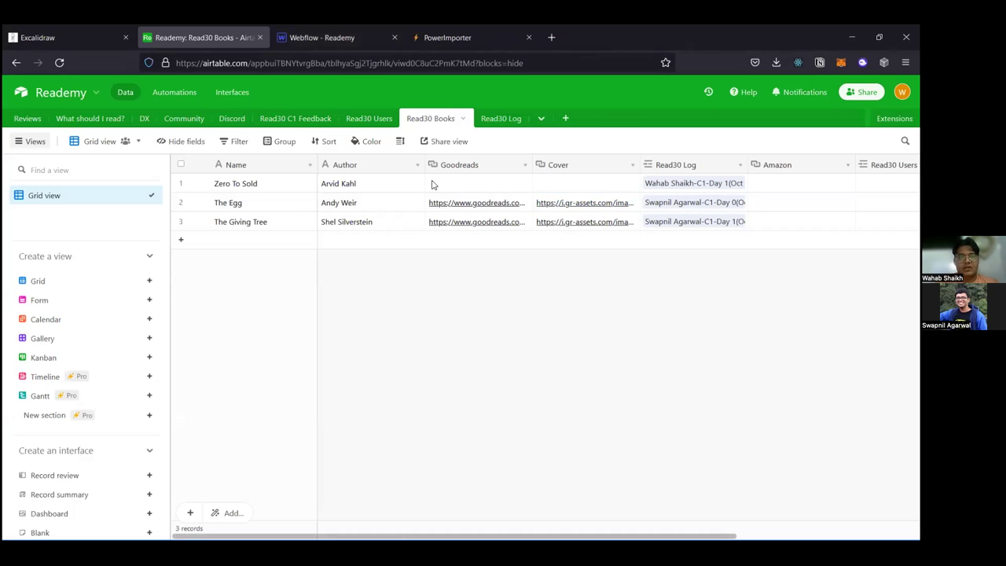
# Step: Glance at the PowerImporter workflows and open nocodeapi.com in a new browser tab
pyautogui.click(469, 33)
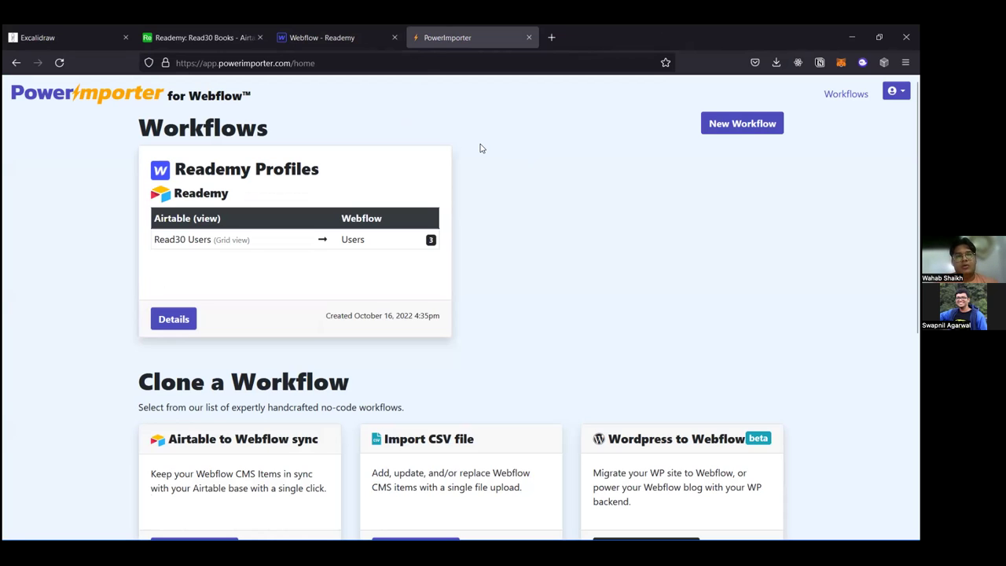
pyautogui.click(551, 37)
pyautogui.write('nocode')
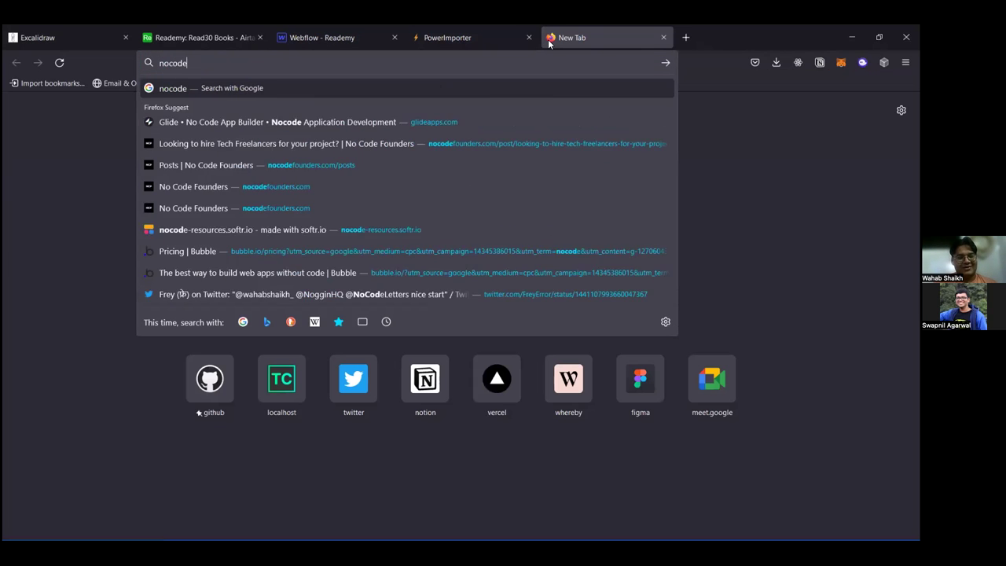
pyautogui.write('api.')
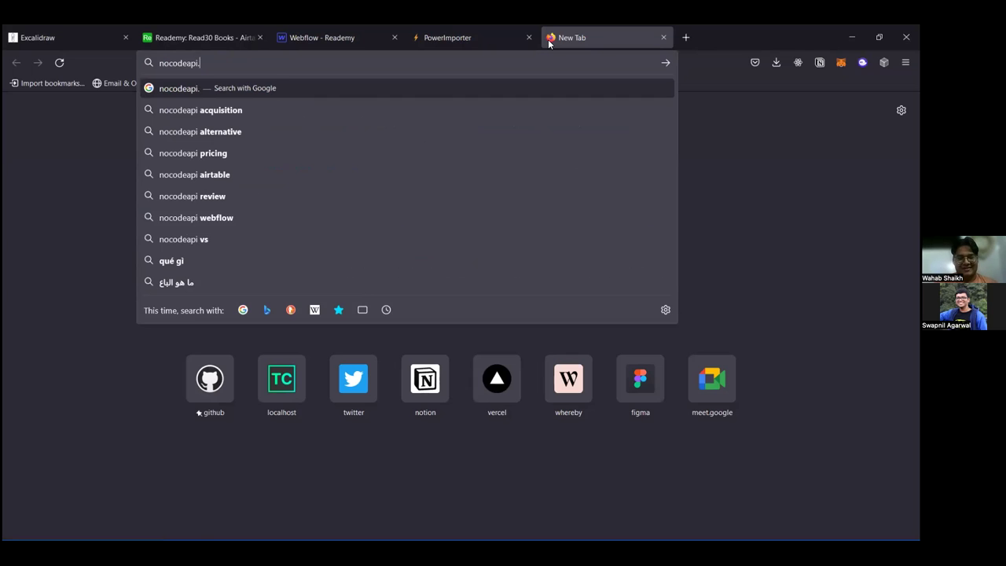
pyautogui.write('com')
pyautogui.press('Return')
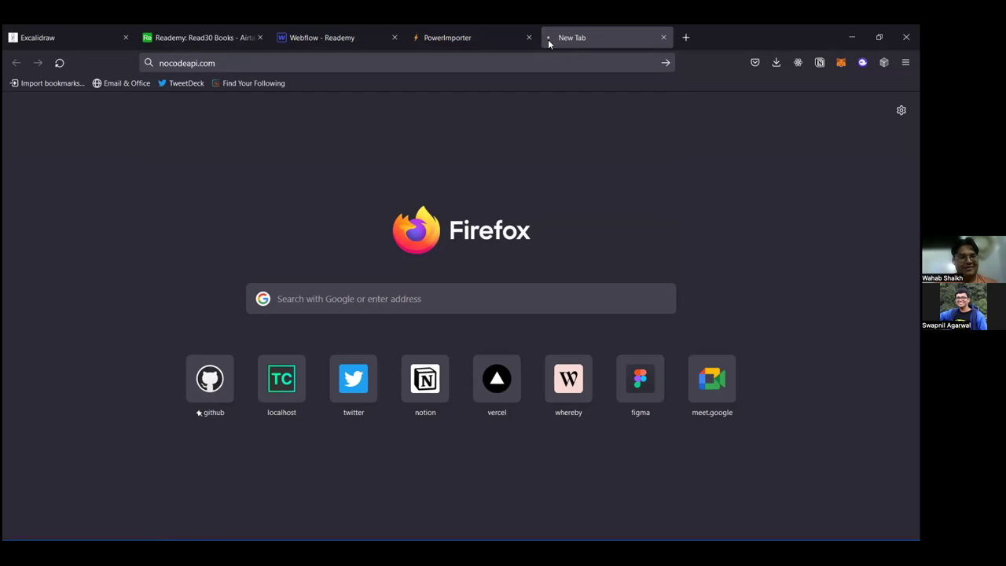
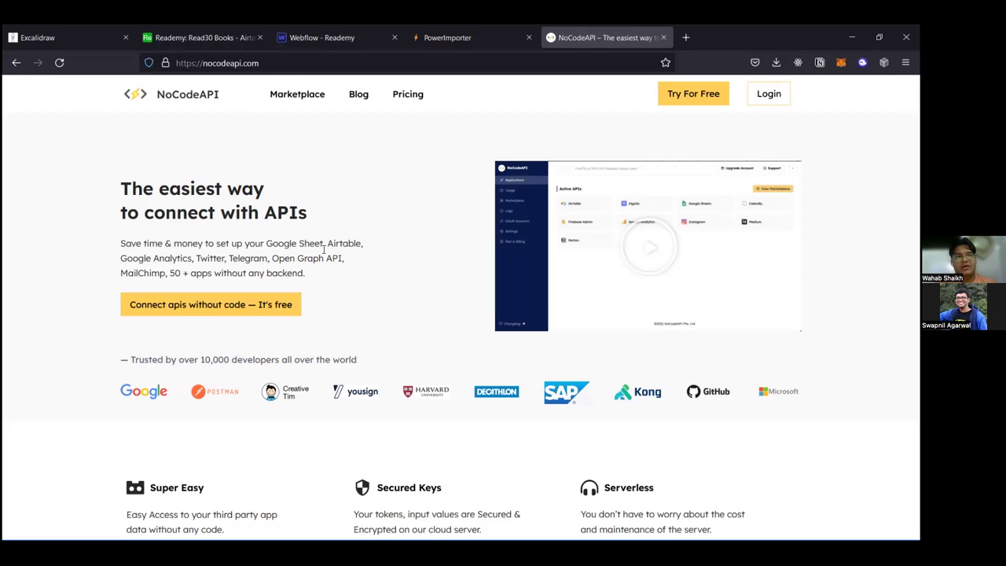
# Step: Switch via the Webflow Users collection to PowerImporter and look through its existing workflow and the workflows available for cloning
pyautogui.click(312, 45)
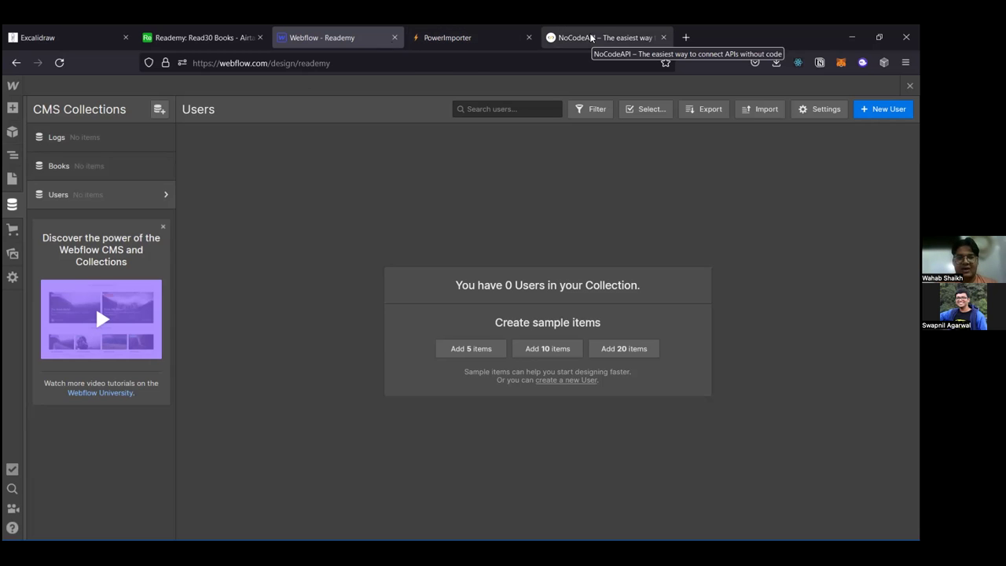
pyautogui.click(506, 41)
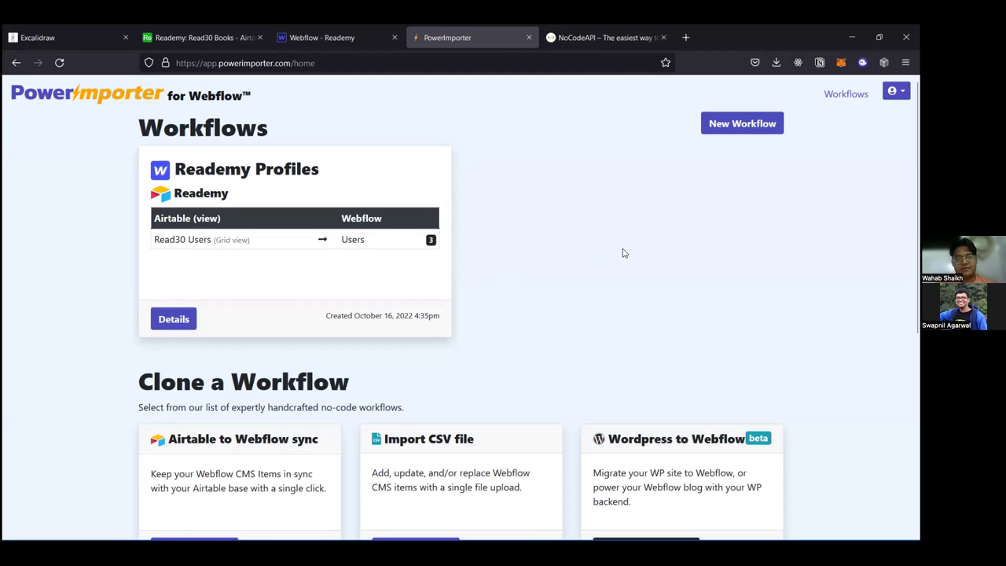
pyautogui.scroll(-1, 623, 253)
pyautogui.scroll(-1, 611, 227)
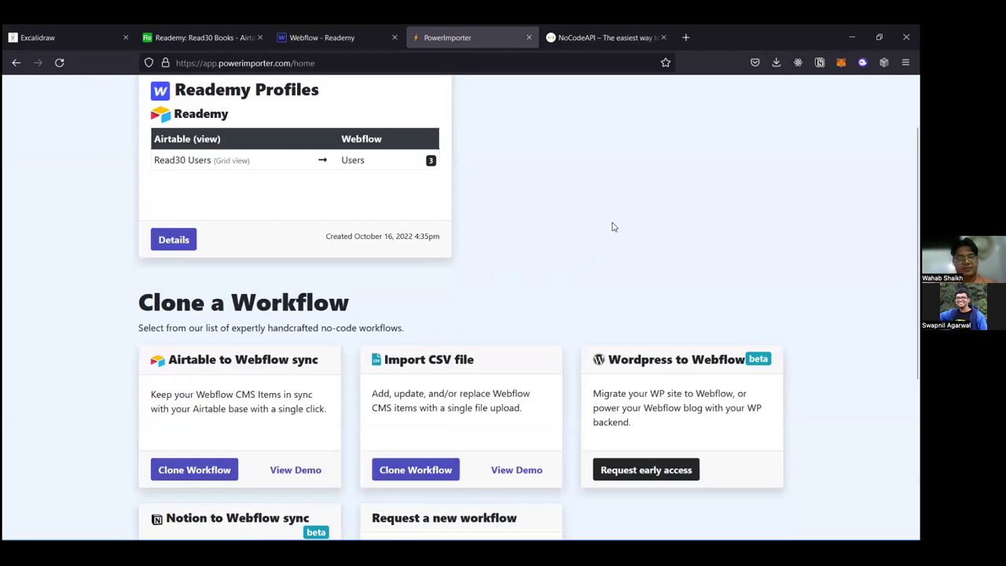
pyautogui.scroll(-4, 613, 227)
pyautogui.press('Home')
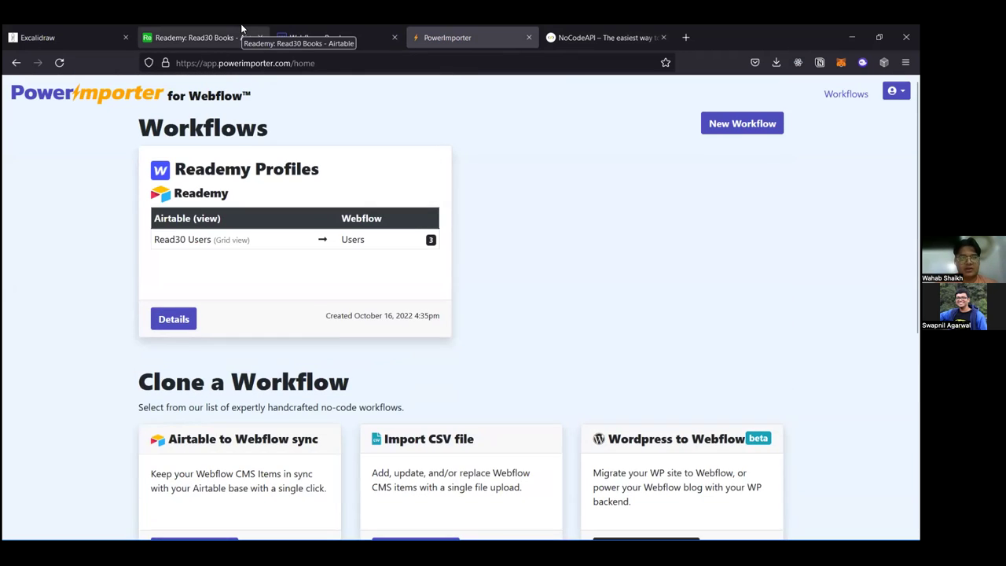
# Step: Switch to Airtable and review the Read30 C1 Feedback, Read30 Users, Read30 Books and Read30 Log tables
pyautogui.click(227, 37)
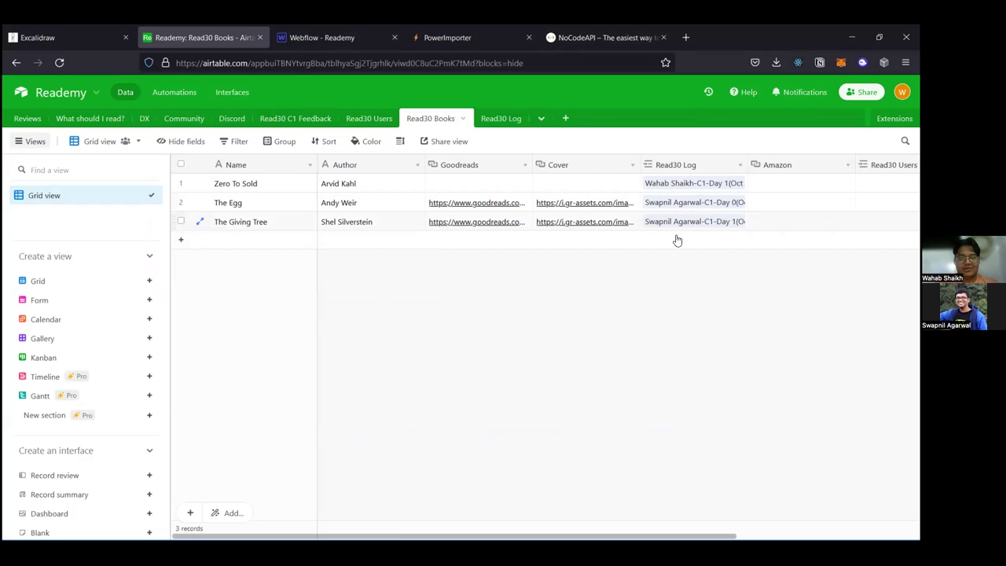
pyautogui.click(295, 119)
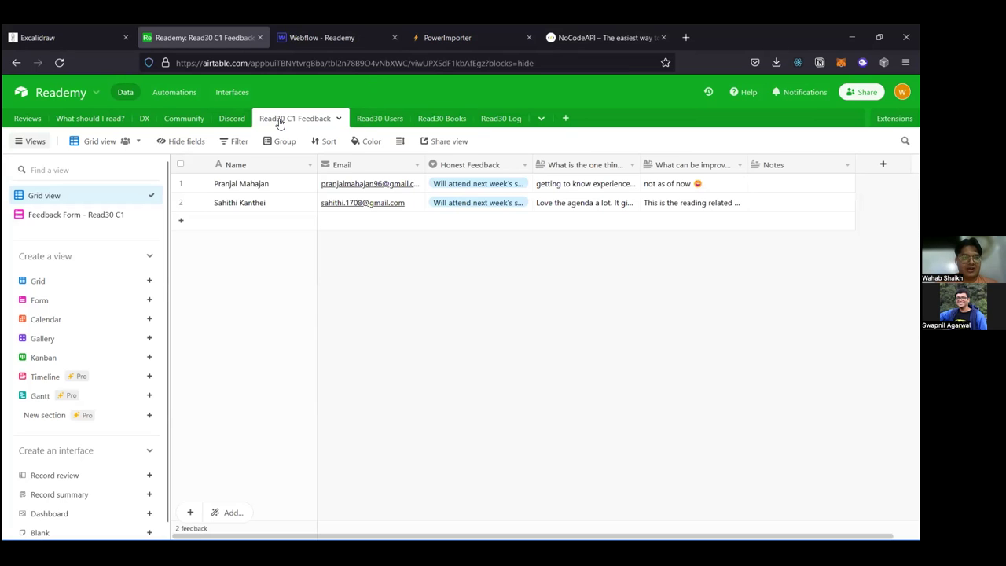
pyautogui.click(364, 119)
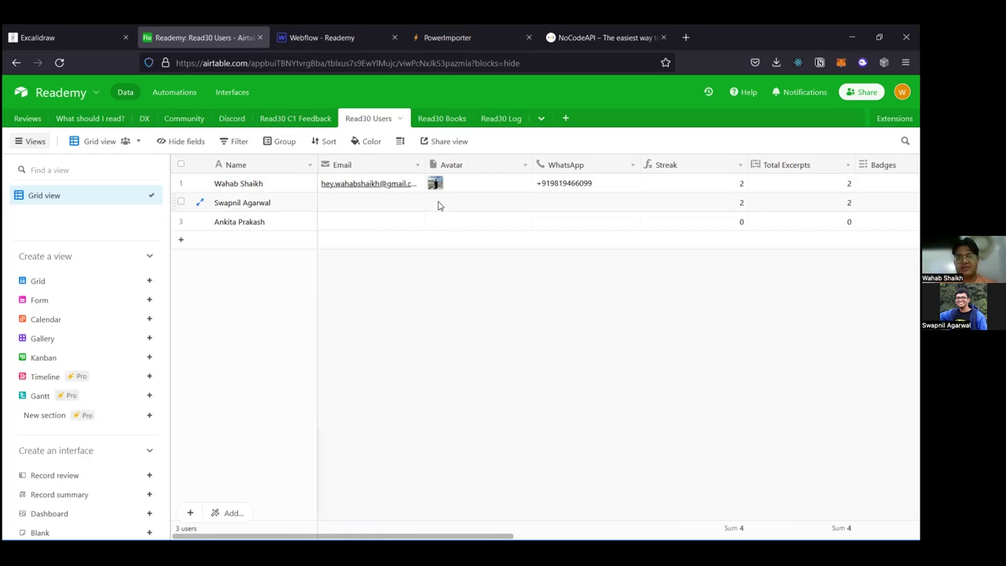
pyautogui.hscroll(1, 437, 205)
pyautogui.click(460, 119)
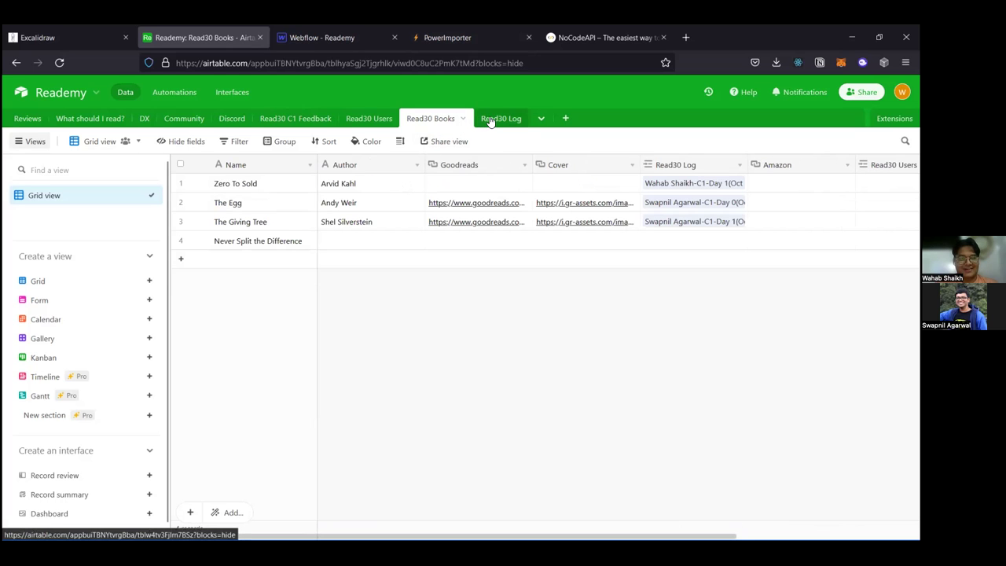
pyautogui.click(490, 119)
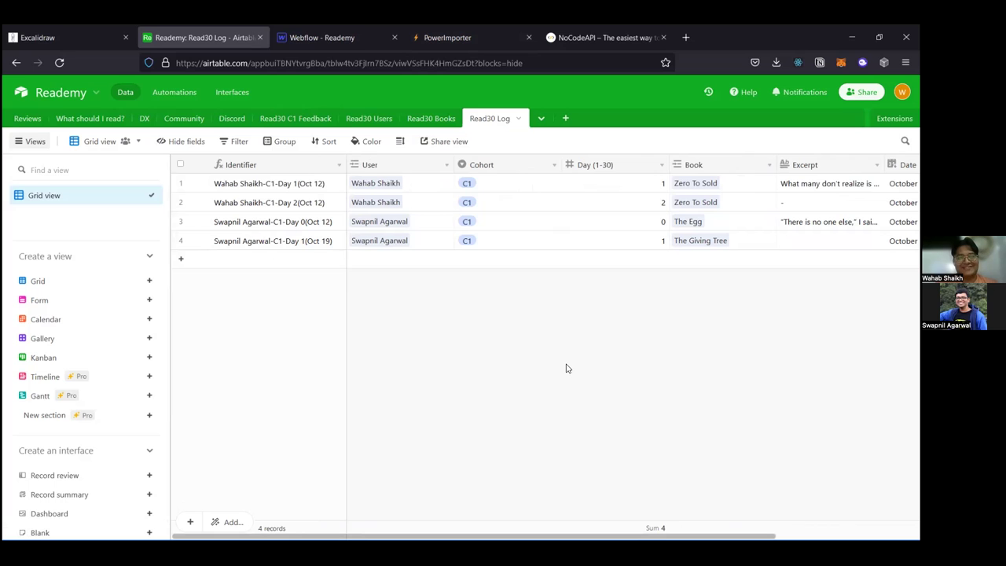
# Step: Compare the Excalidraw profile wireframe with PowerImporter and Webflow, and select the wireframe's grid of log squares together with its arrow
pyautogui.click(85, 24)
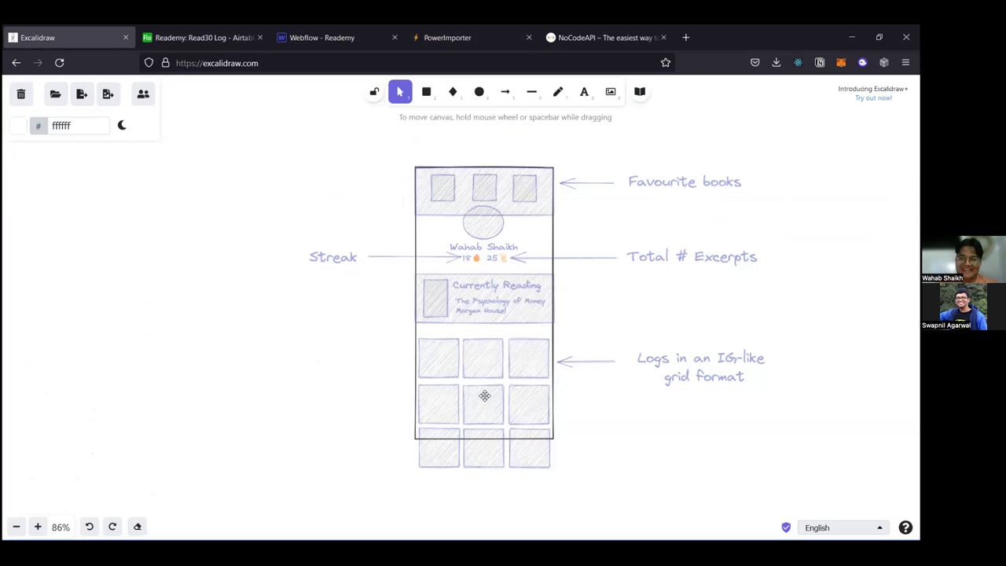
pyautogui.click(470, 36)
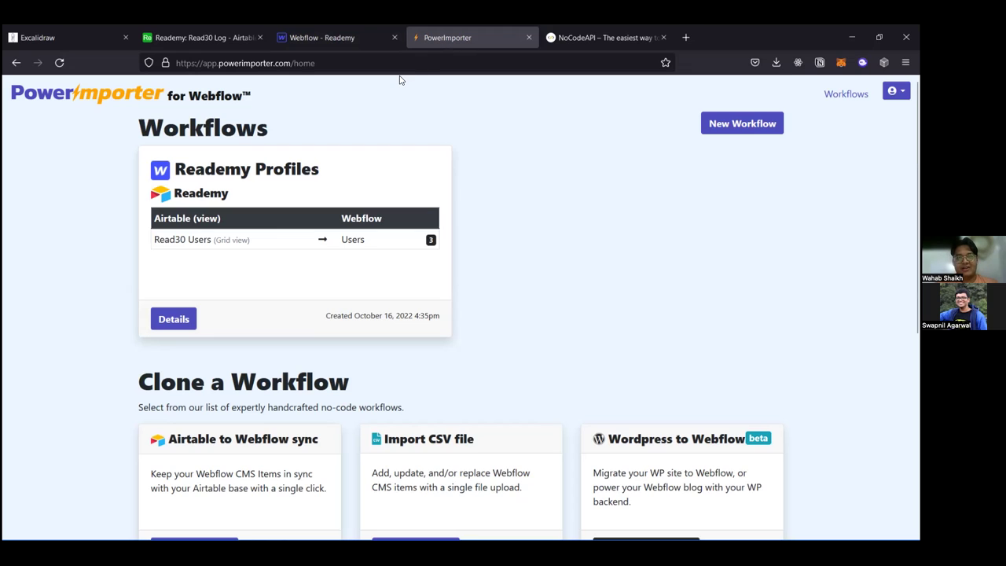
pyautogui.click(366, 26)
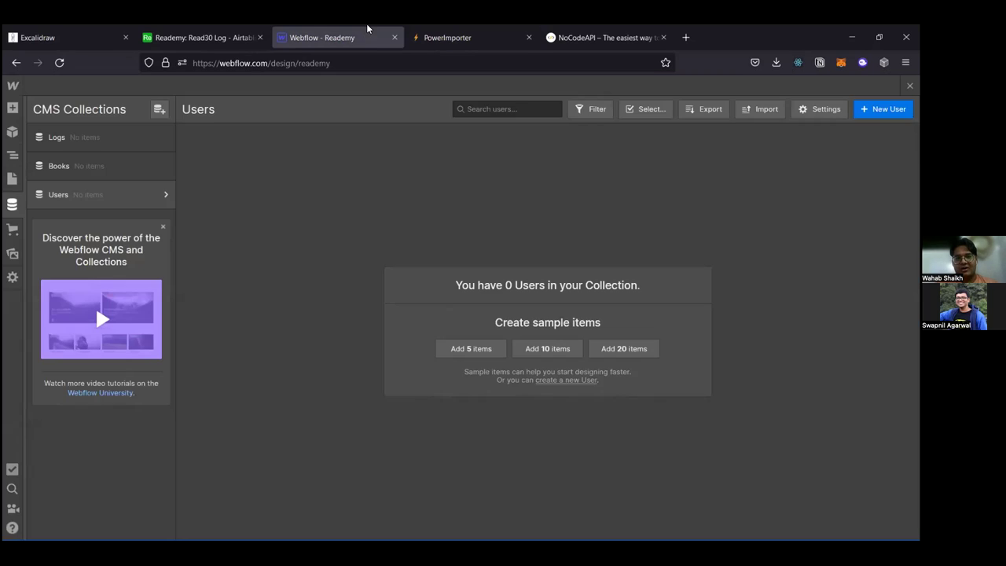
pyautogui.click(27, 32)
pyautogui.moveTo(350, 336); pyautogui.dragTo(700, 541)
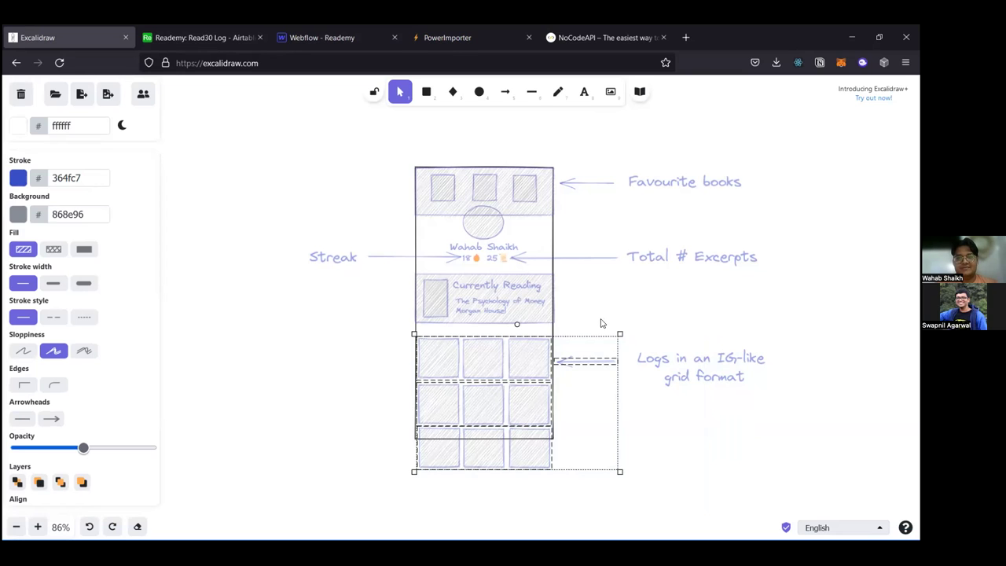
# Step: Glance at NoCodeAPI and the Webflow Users collection, switch to Airtable, and review the fields of the Read30 Users table
pyautogui.click(550, 33)
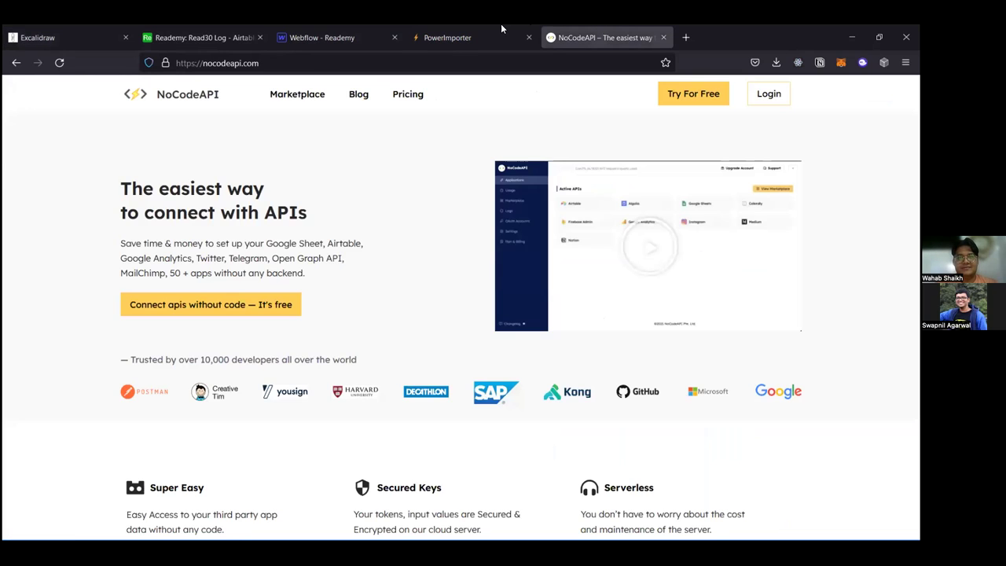
pyautogui.click(483, 25)
pyautogui.click(369, 26)
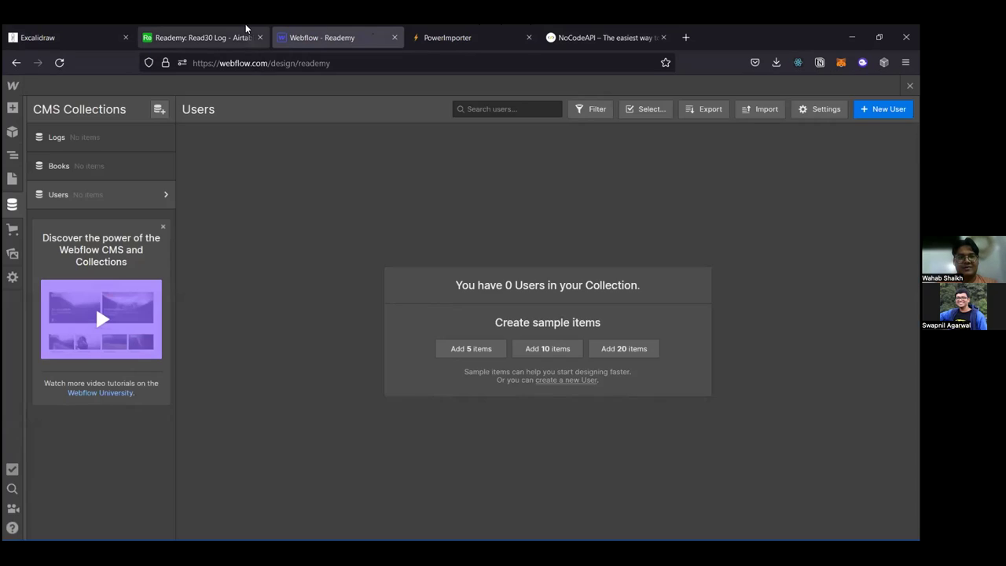
pyautogui.click(246, 29)
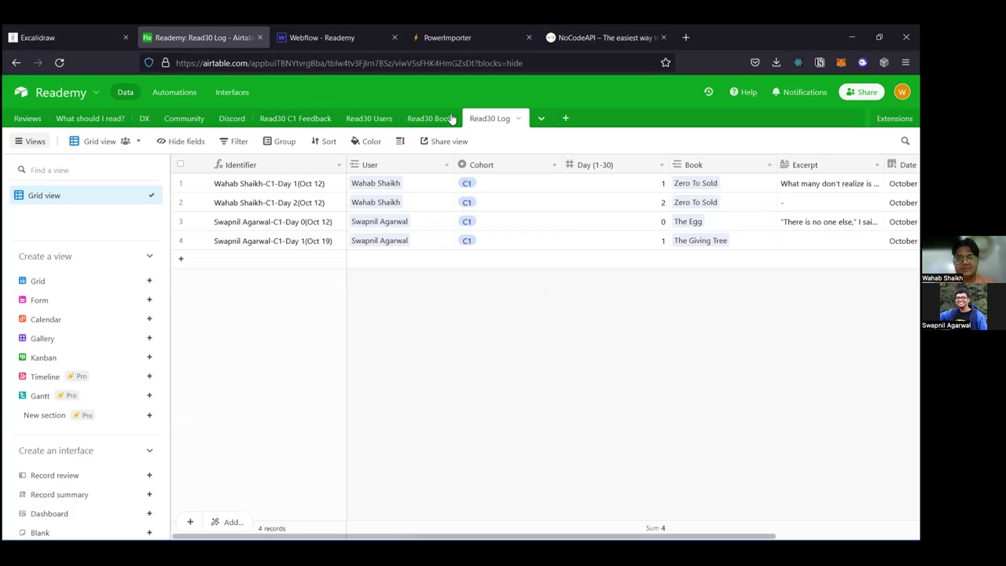
pyautogui.click(381, 120)
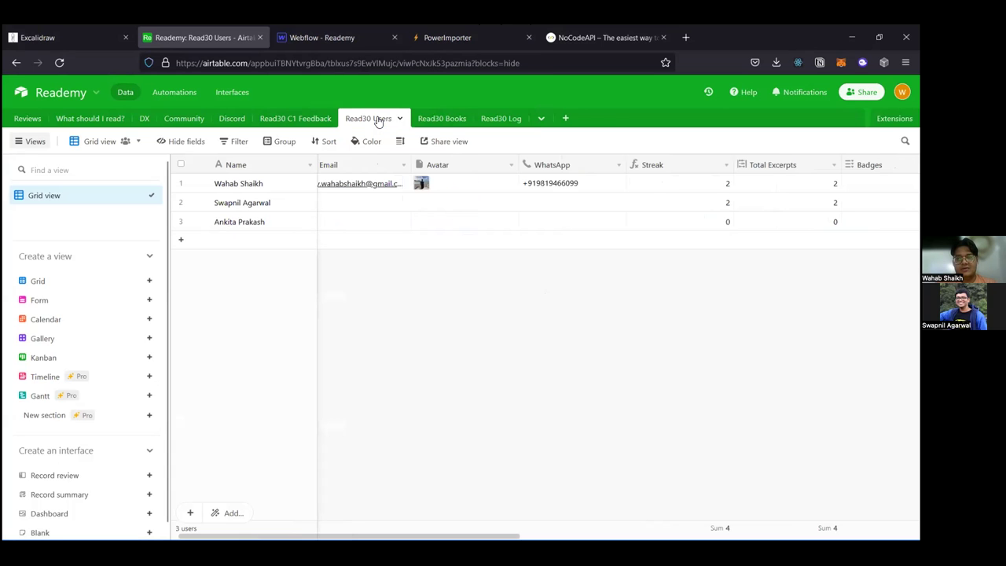
pyautogui.hscroll(3, 661, 374)
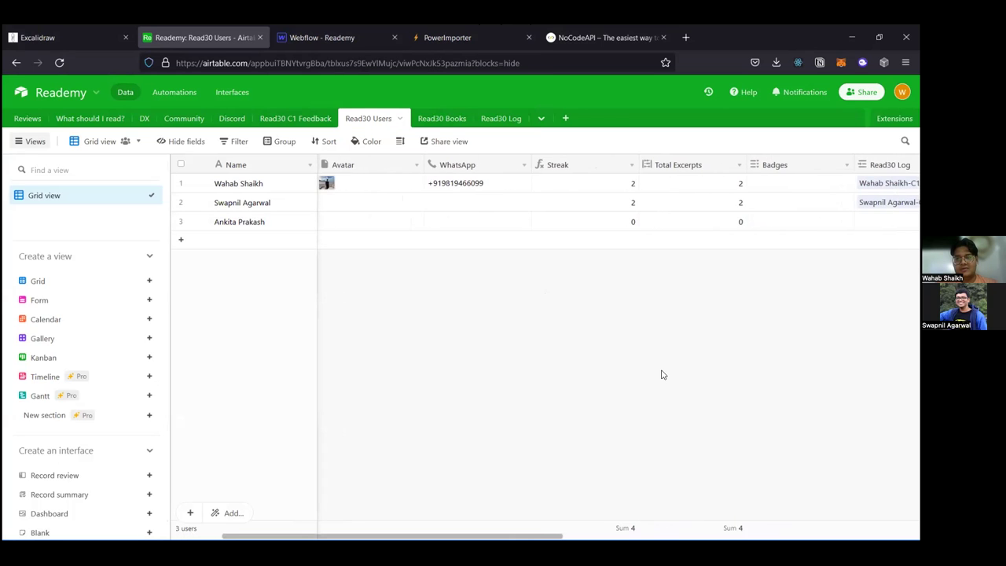
pyautogui.hscroll(5, 662, 374)
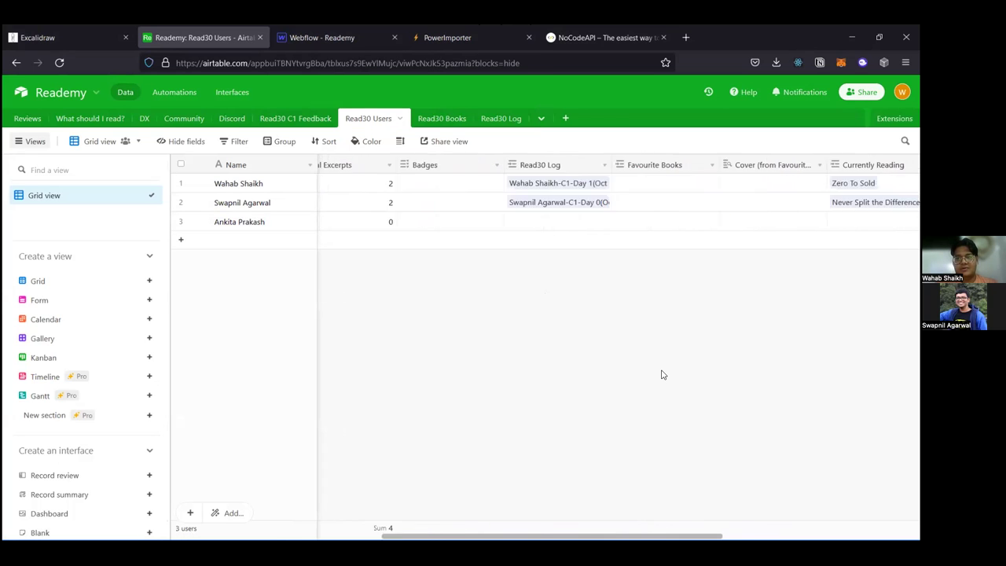
pyautogui.hscroll(5, 662, 374)
pyautogui.hscroll(-10, 662, 374)
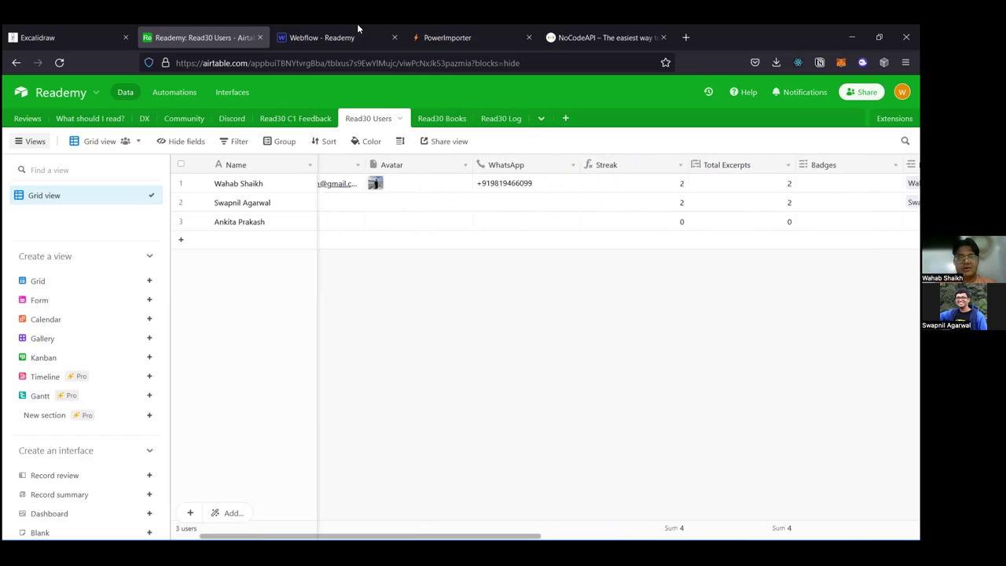
# Step: Switch to PowerImporter, clone the Airtable to Webflow sync workflow, and check the available Webflow sites
pyautogui.click(356, 25)
pyautogui.click(482, 33)
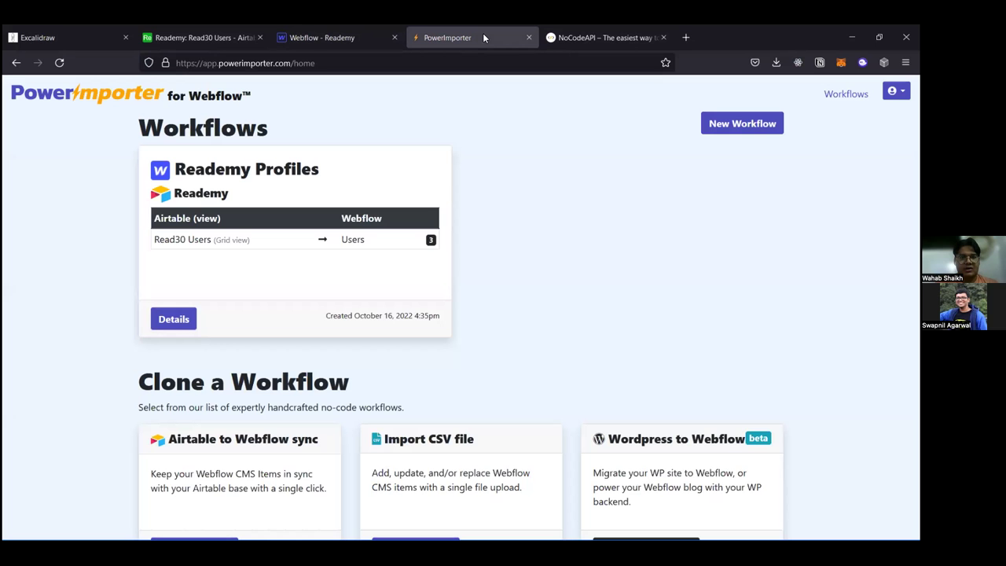
pyautogui.click(752, 128)
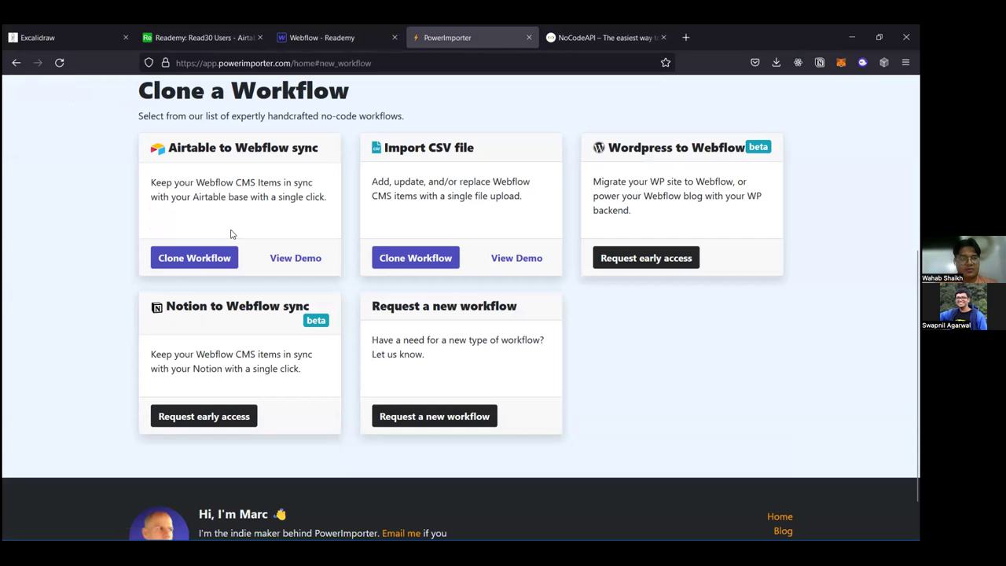
pyautogui.click(227, 255)
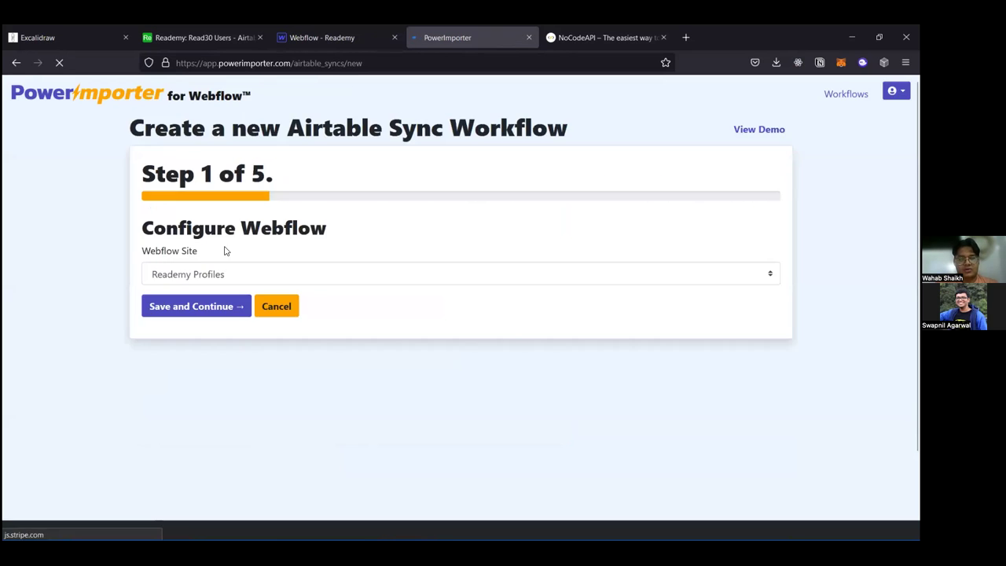
pyautogui.click(223, 273)
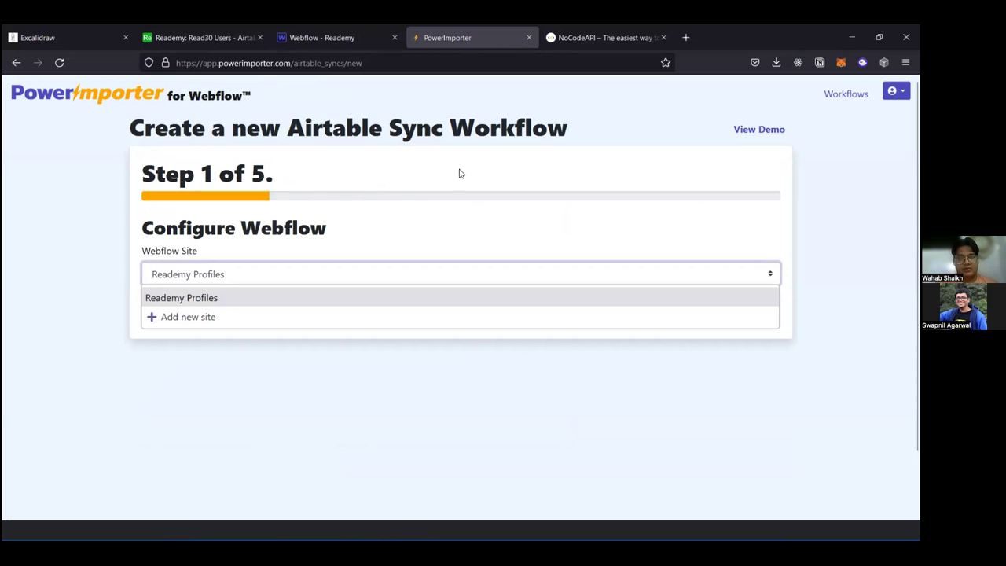
pyautogui.press('super')
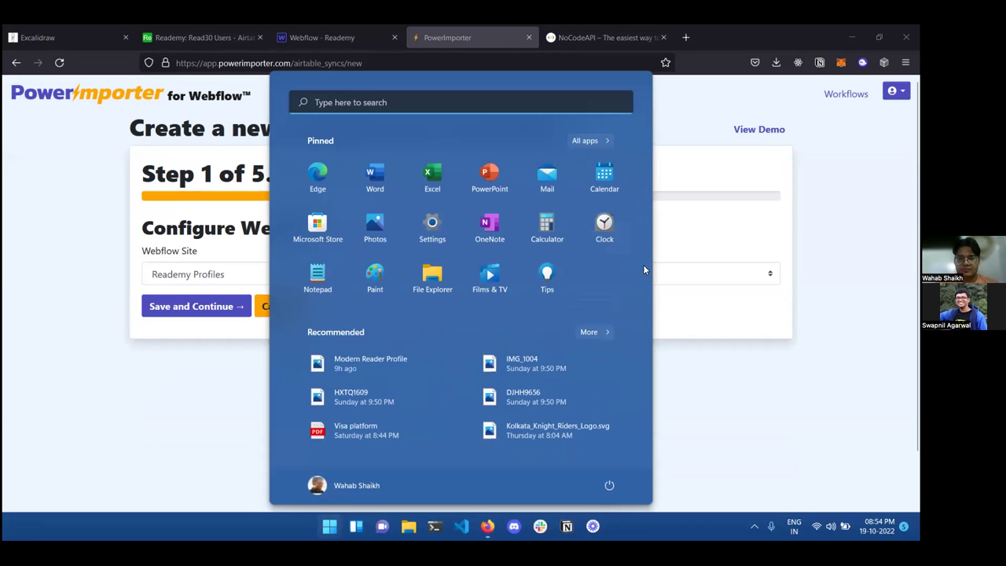
pyautogui.press('super')
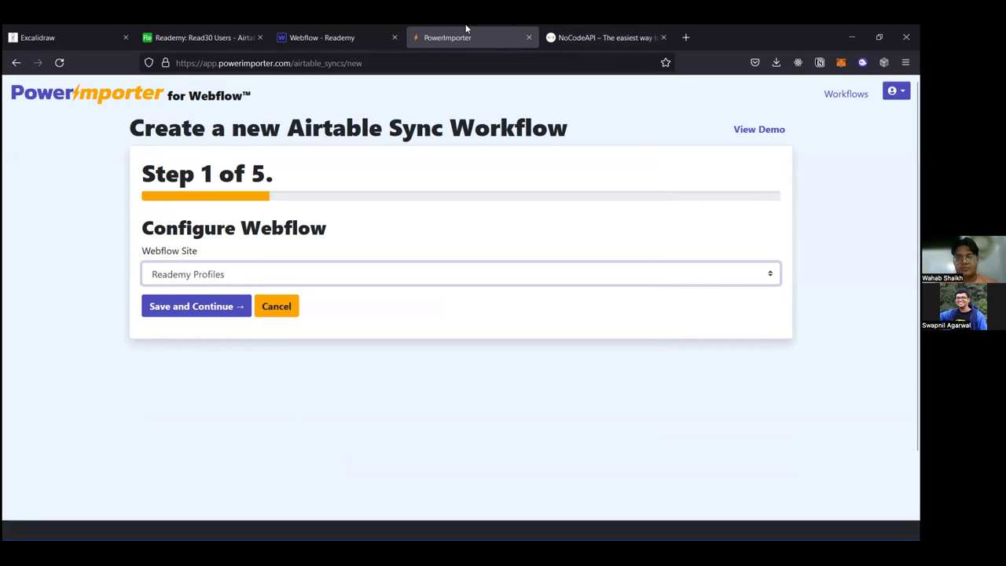
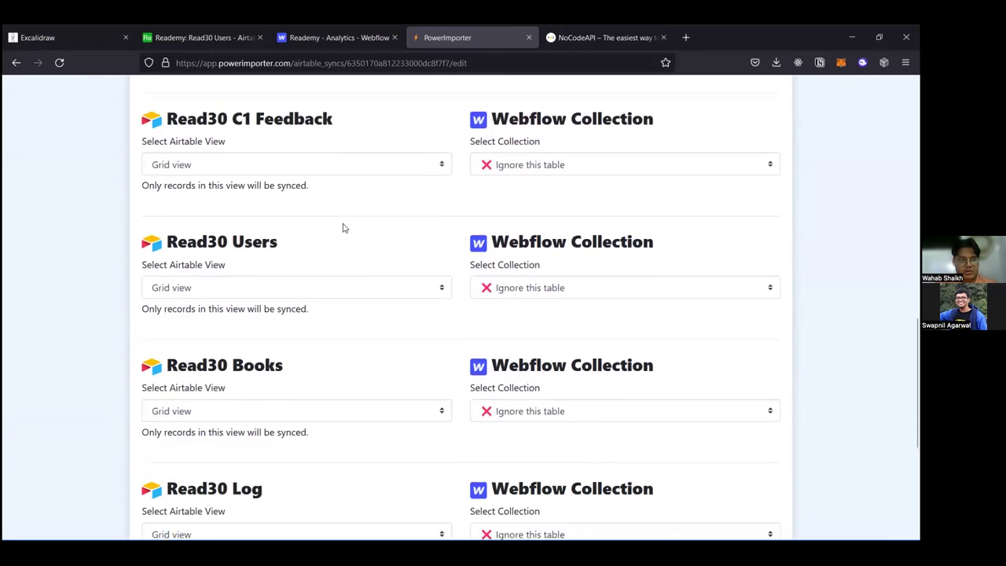
# Step: Map the Airtable tables Read30 Users, Read30 Books and Read30 Log to the Webflow collections Users, Books and Logs, and save the mapping
pyautogui.click(532, 223)
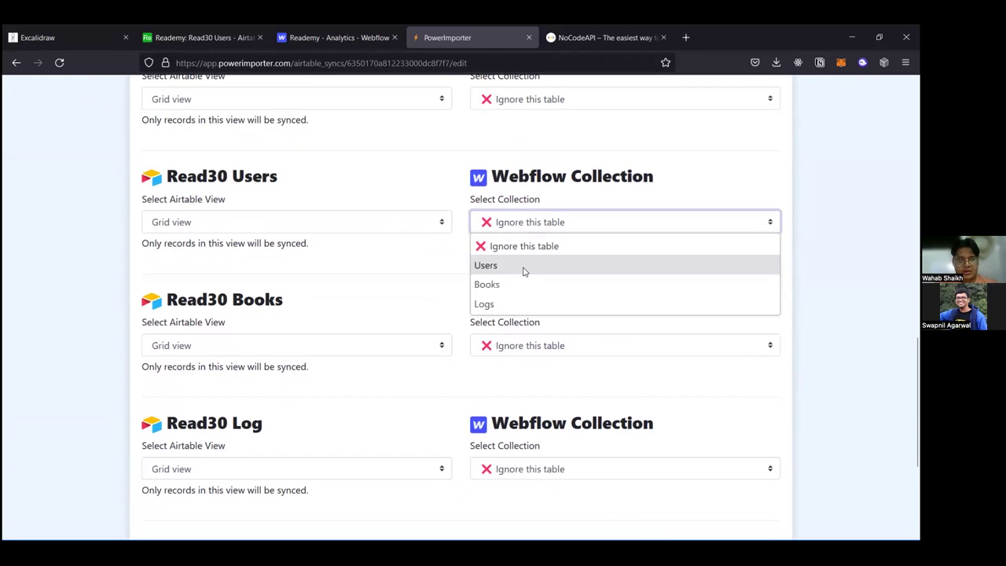
pyautogui.click(523, 270)
pyautogui.scroll(-1, 345, 329)
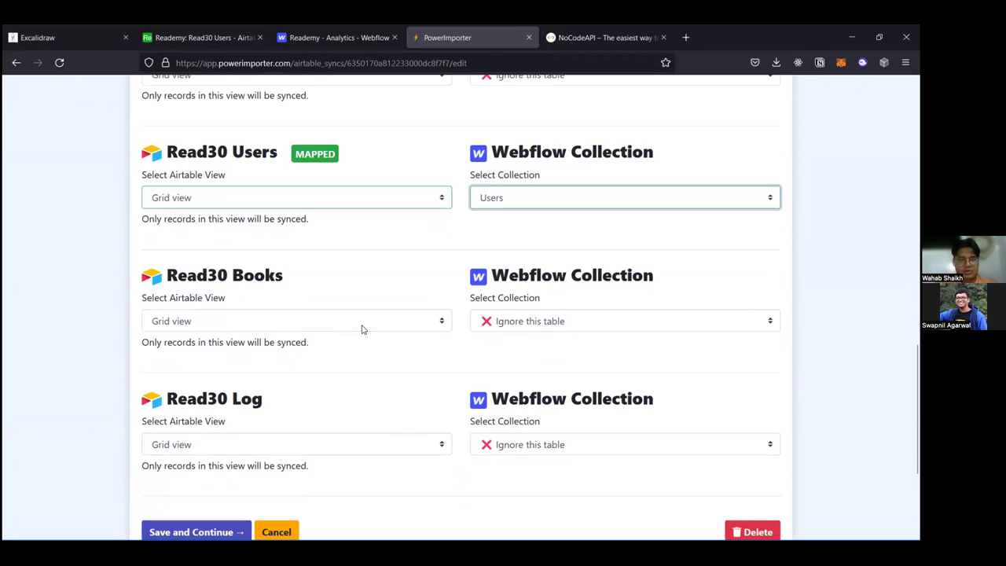
pyautogui.click(524, 323)
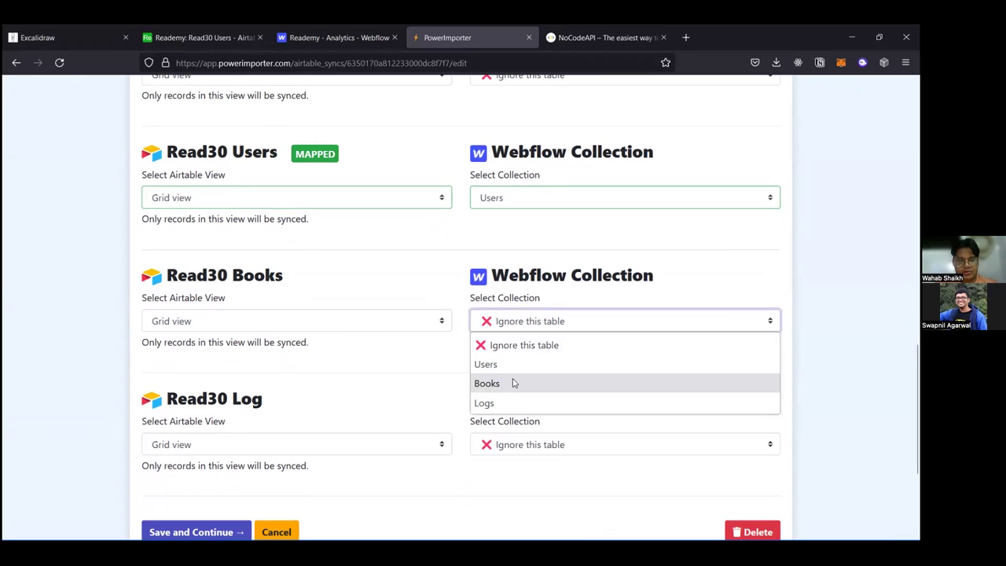
pyautogui.click(514, 382)
pyautogui.click(529, 447)
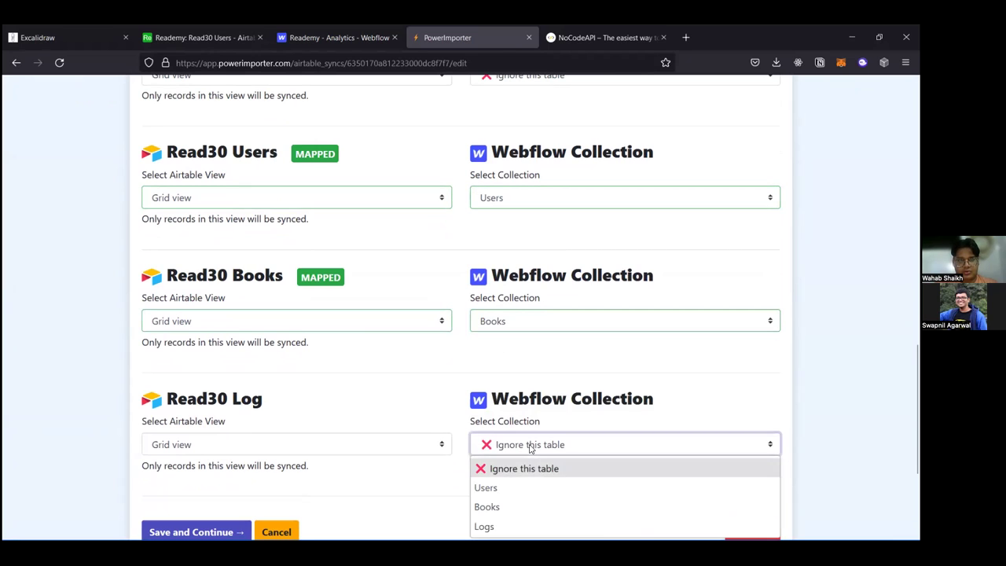
pyautogui.click(526, 526)
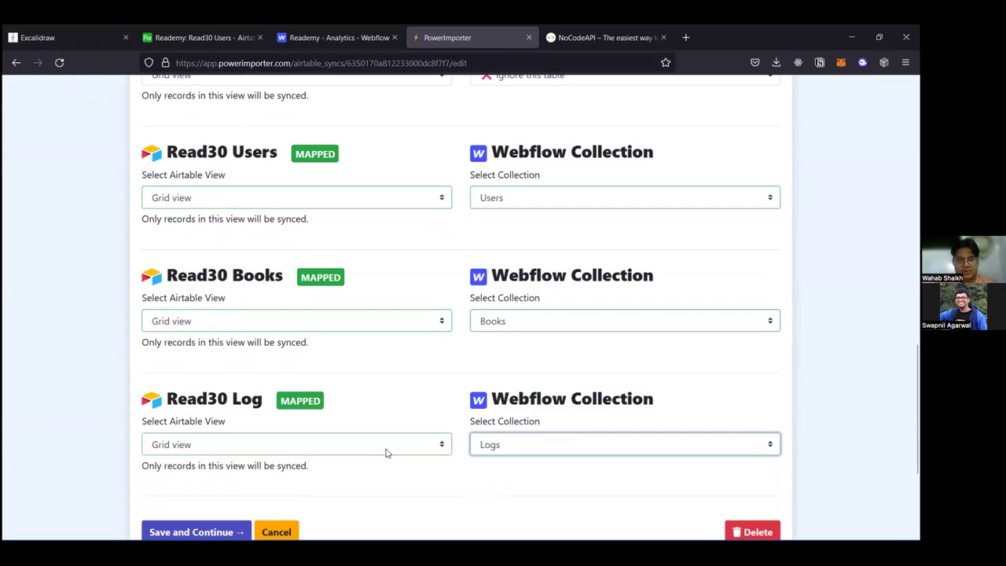
pyautogui.scroll(-1, 385, 453)
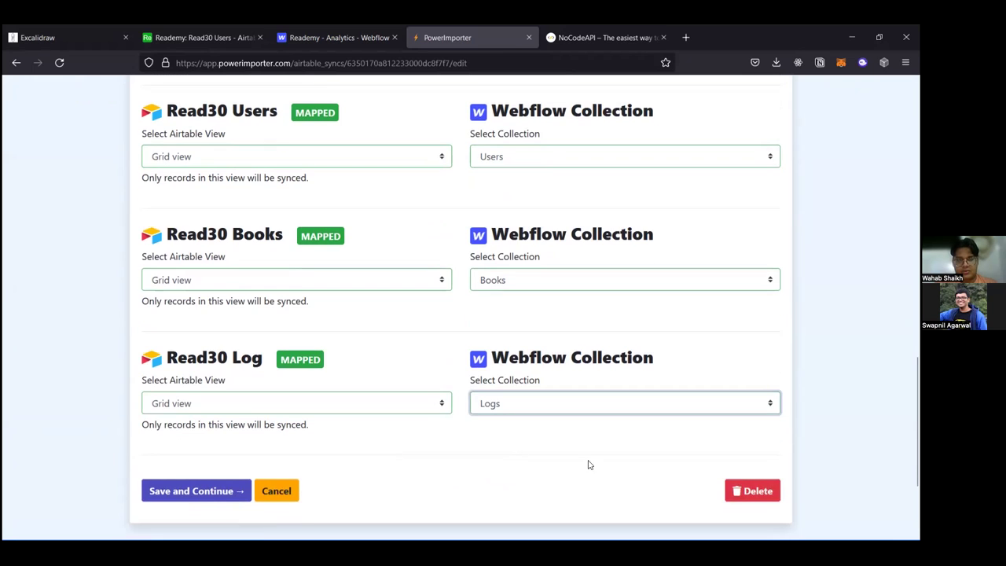
pyautogui.click(224, 491)
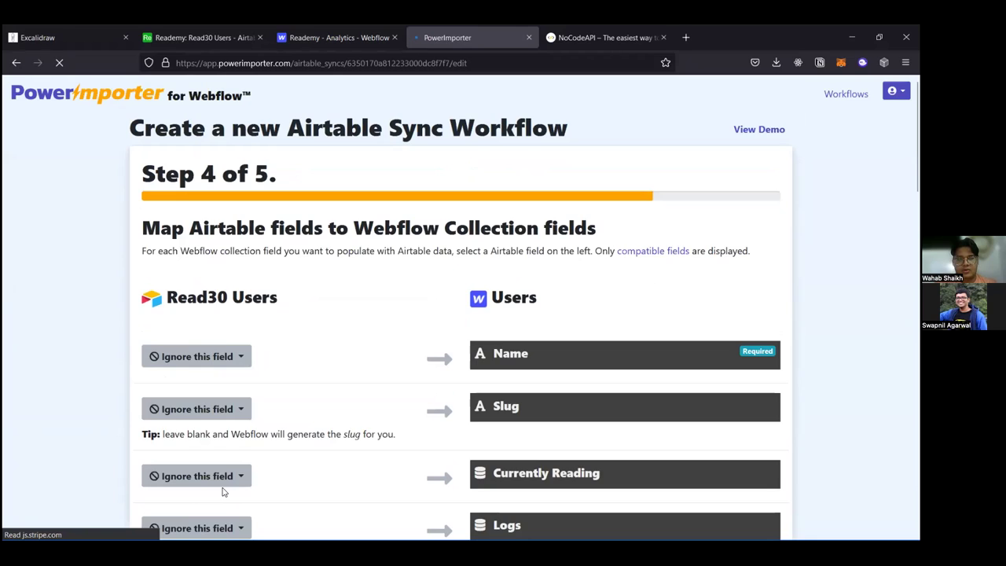
# Step: Map the Read30 Users fields Name and Currently Reading to the matching fields of the Webflow Users collection
pyautogui.scroll(-3, 506, 379)
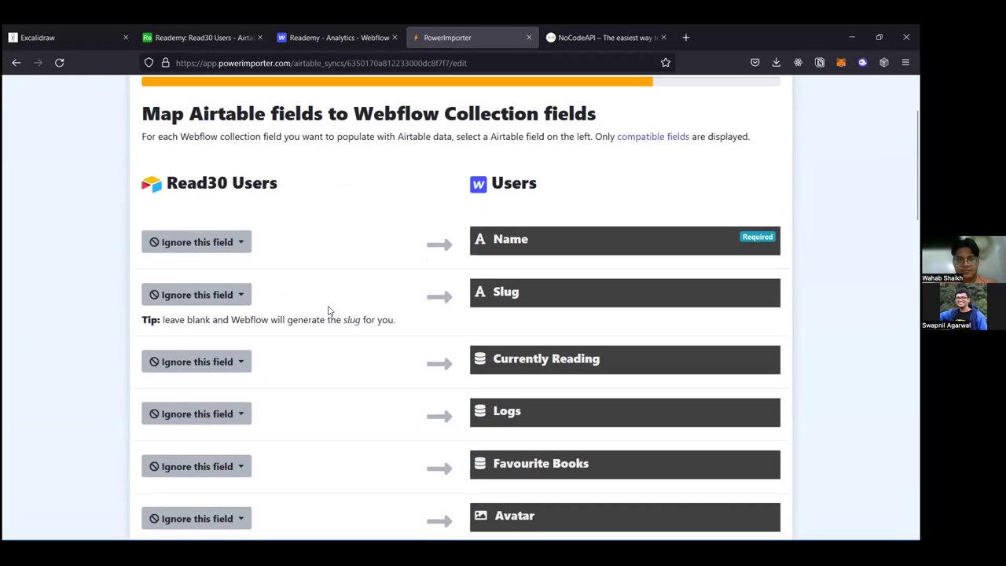
pyautogui.click(208, 248)
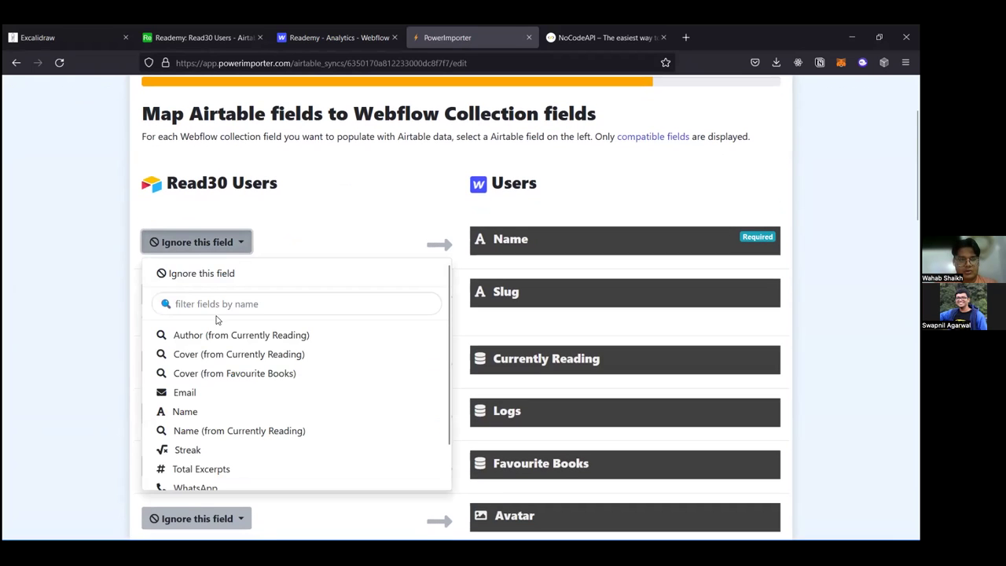
pyautogui.click(216, 412)
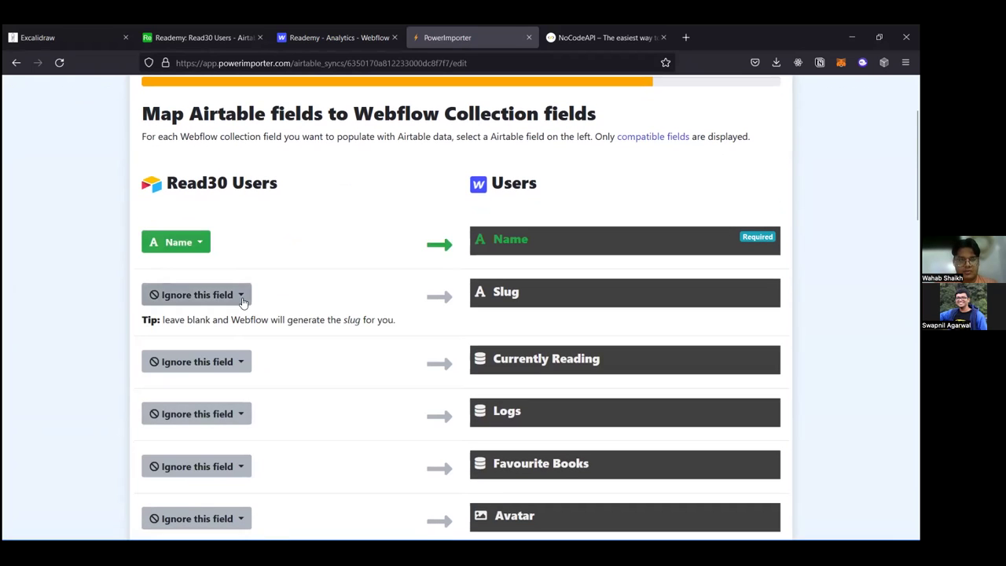
pyautogui.click(222, 362)
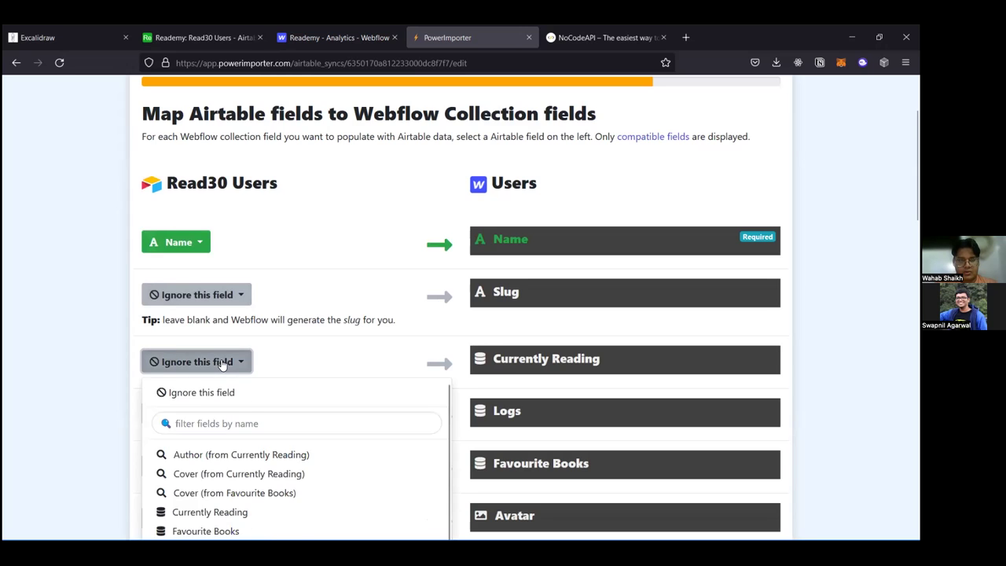
pyautogui.scroll(-2, 223, 363)
pyautogui.click(210, 423)
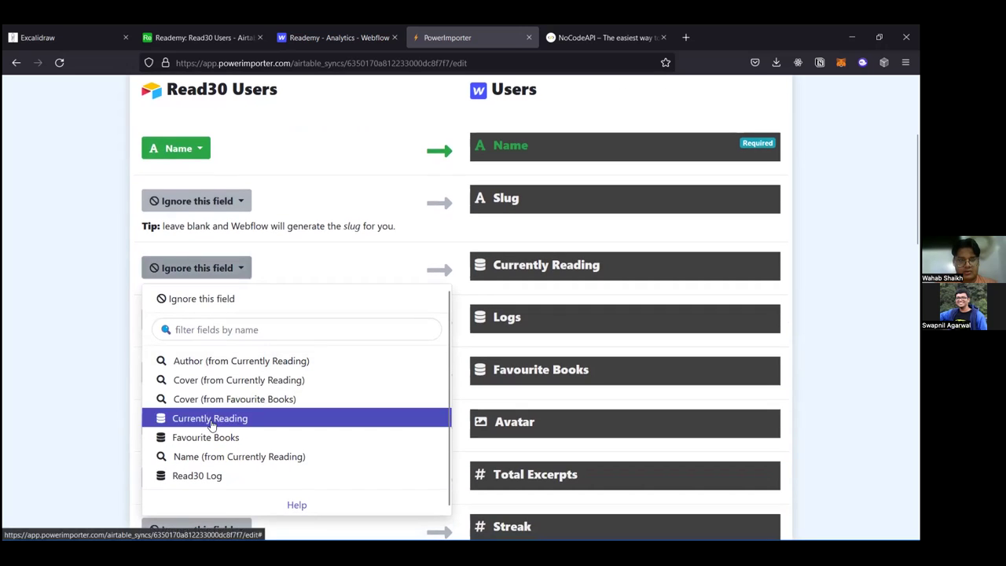
# Step: Map Read30 Log to the Logs field and Favourite Books to the Favourite Books field of the Webflow Users collection
pyautogui.click(229, 333)
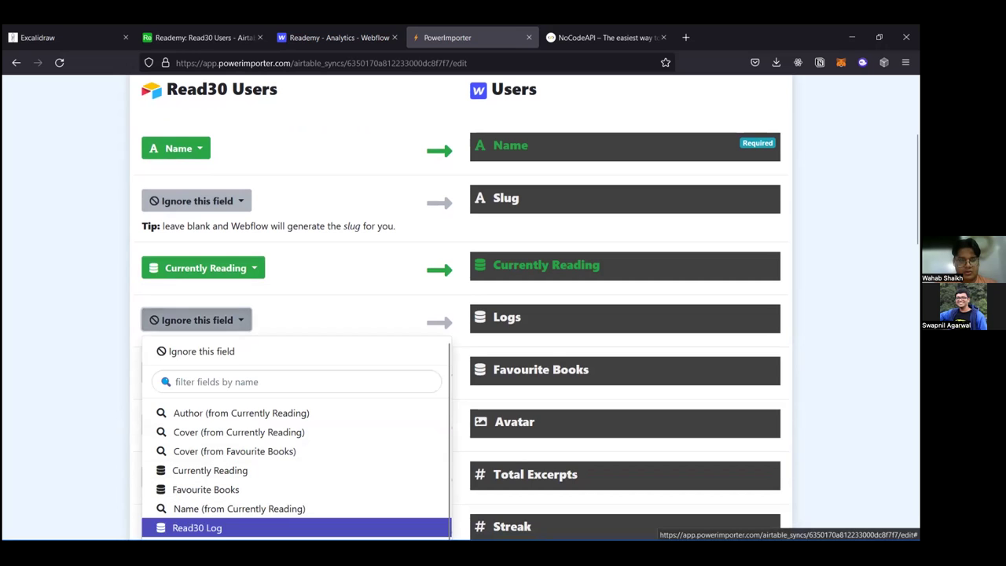
pyautogui.click(196, 527)
pyautogui.click(241, 372)
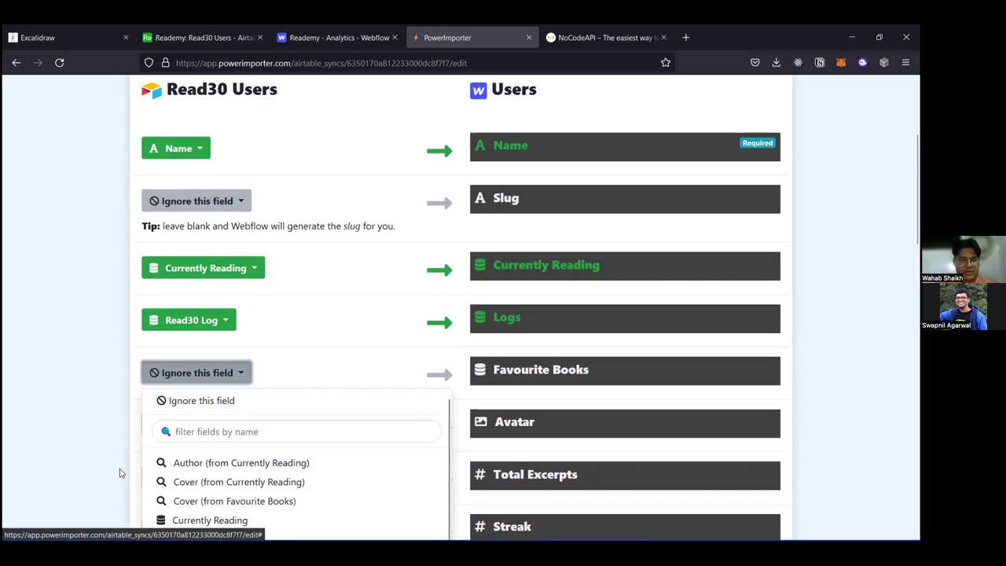
pyautogui.scroll(-3, 134, 469)
pyautogui.click(220, 415)
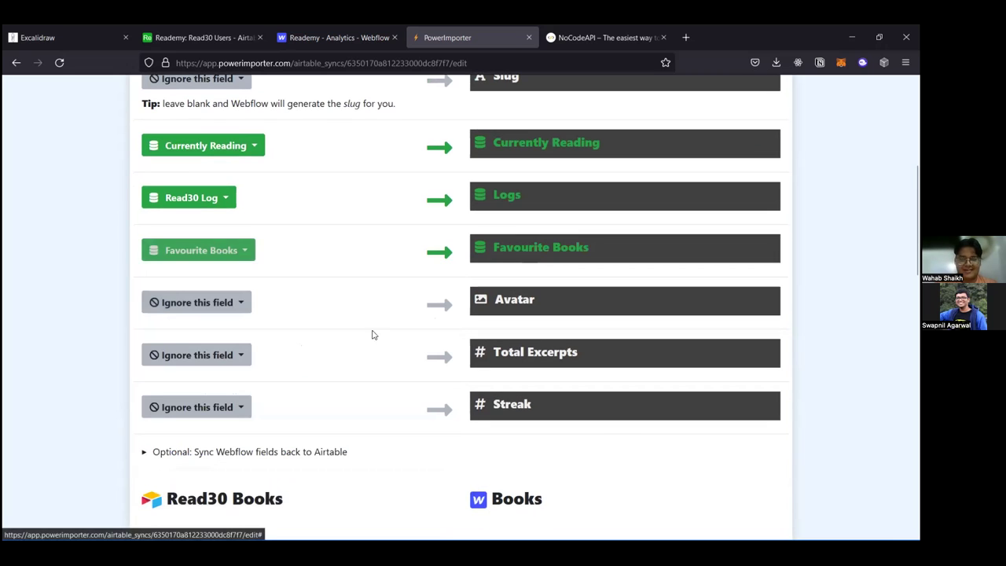
# Step: Map the Read30 Users field Avatar to the Avatar field of the Webflow Users collection
pyautogui.click(174, 309)
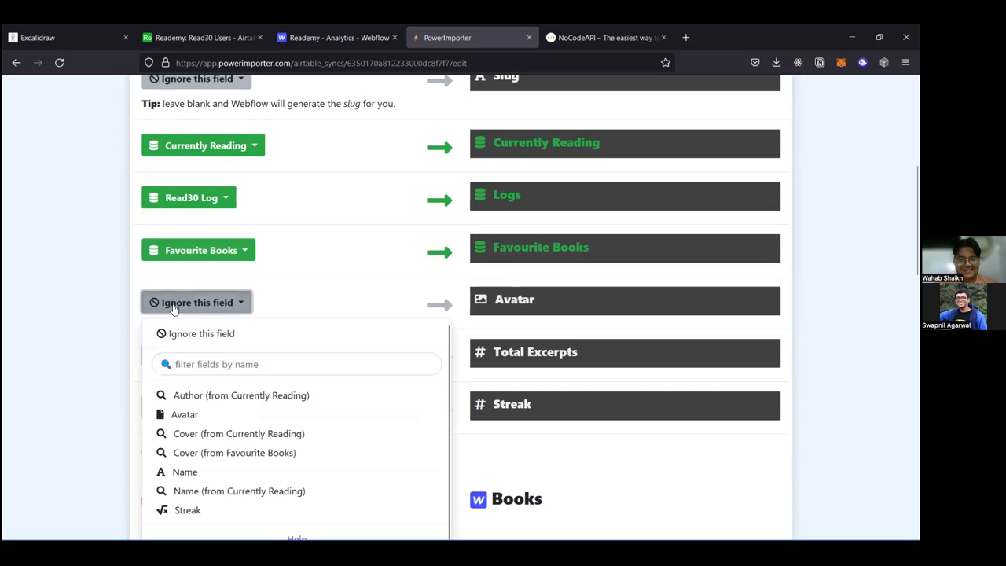
pyautogui.scroll(-2, 218, 312)
pyautogui.scroll(-1, 362, 301)
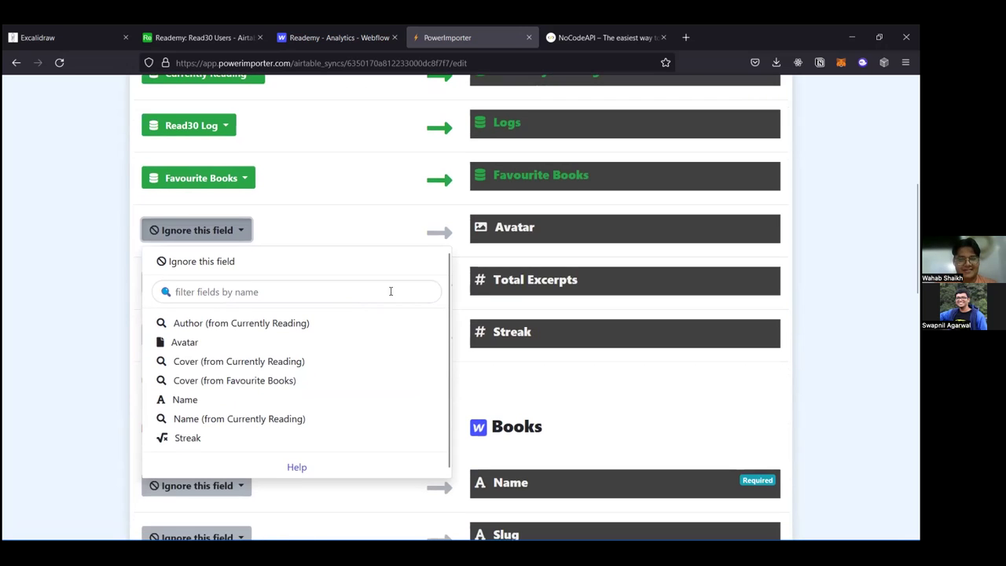
pyautogui.click(252, 347)
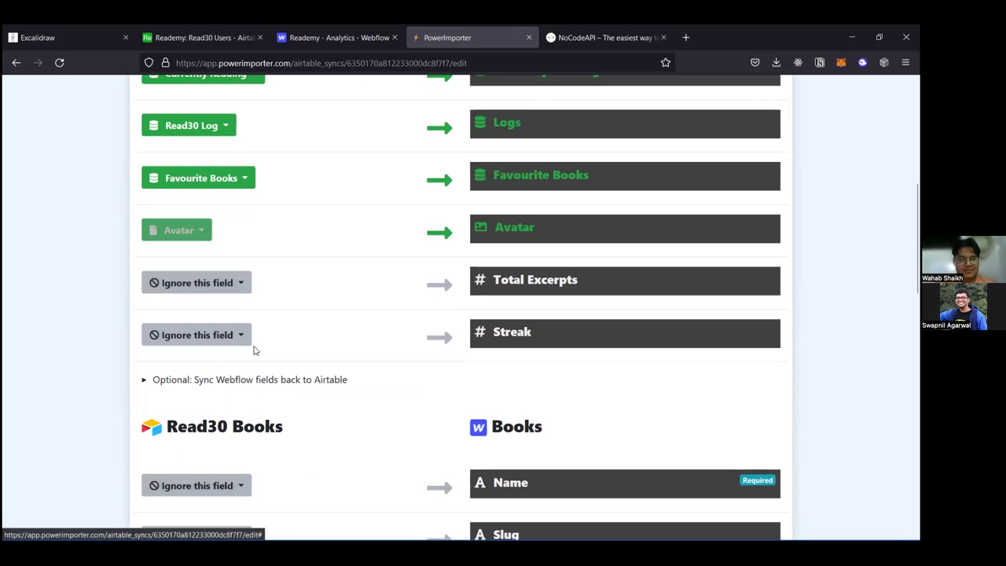
# Step: Map the Read30 Users fields Total Excerpts and Streak to the matching fields of the Webflow Users collection
pyautogui.click(226, 291)
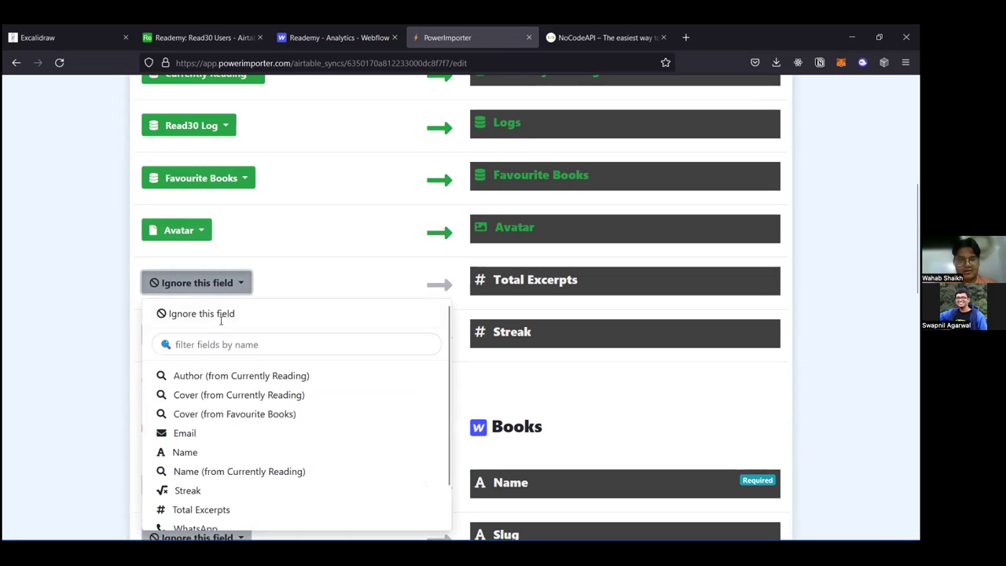
pyautogui.click(218, 509)
pyautogui.click(241, 335)
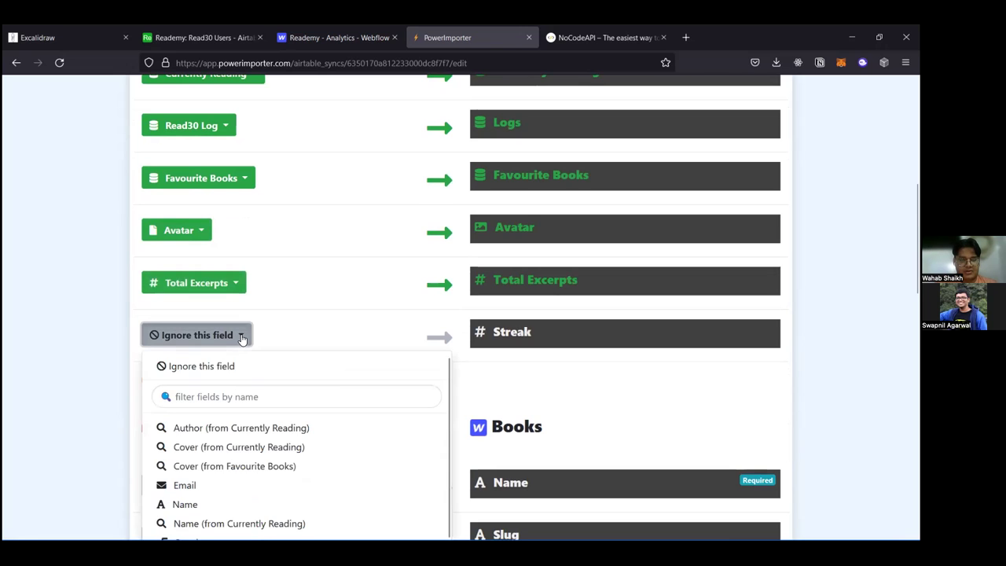
pyautogui.scroll(-1, 220, 482)
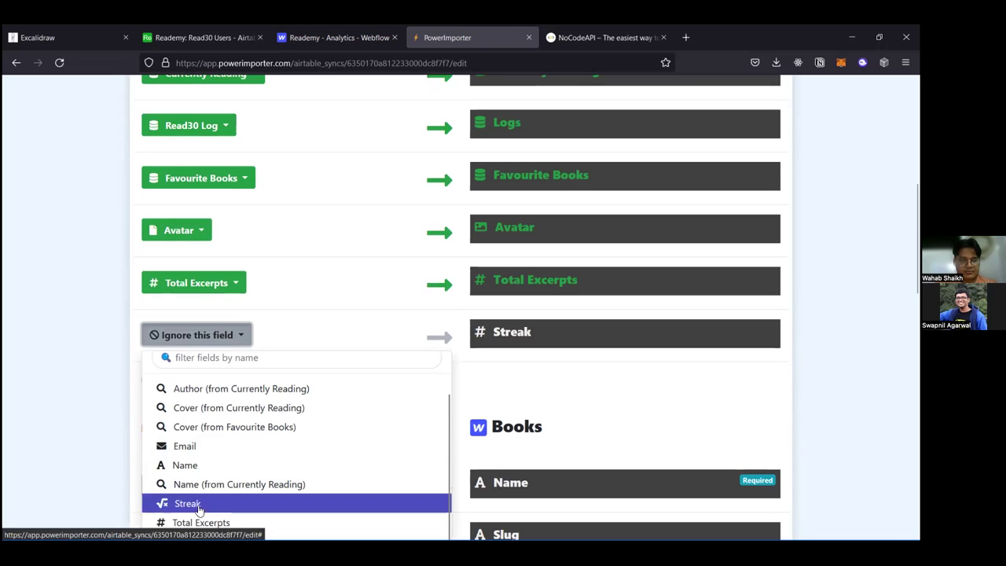
pyautogui.click(198, 505)
# Step: Map the Read30 Books fields Name and Read30 Log to Name and Logs in the Webflow Books collection, leaving Slug ignored
pyautogui.scroll(-5, 299, 444)
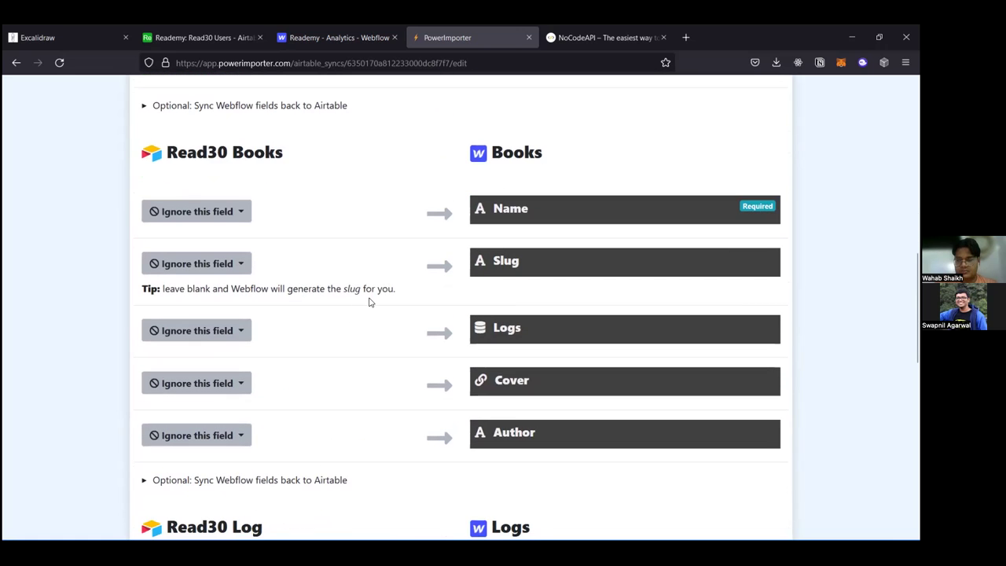
pyautogui.click(242, 212)
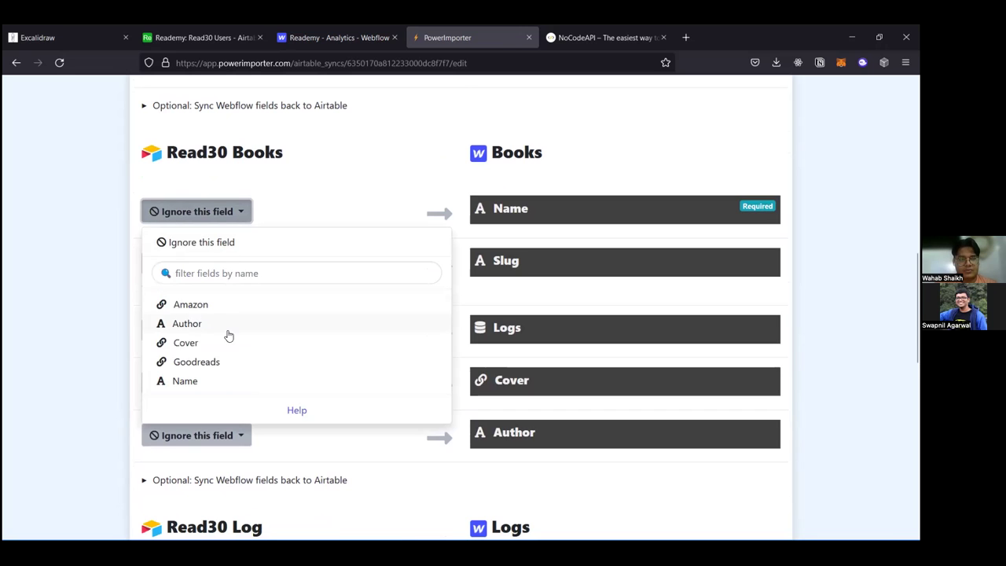
pyautogui.click(221, 381)
pyautogui.click(234, 266)
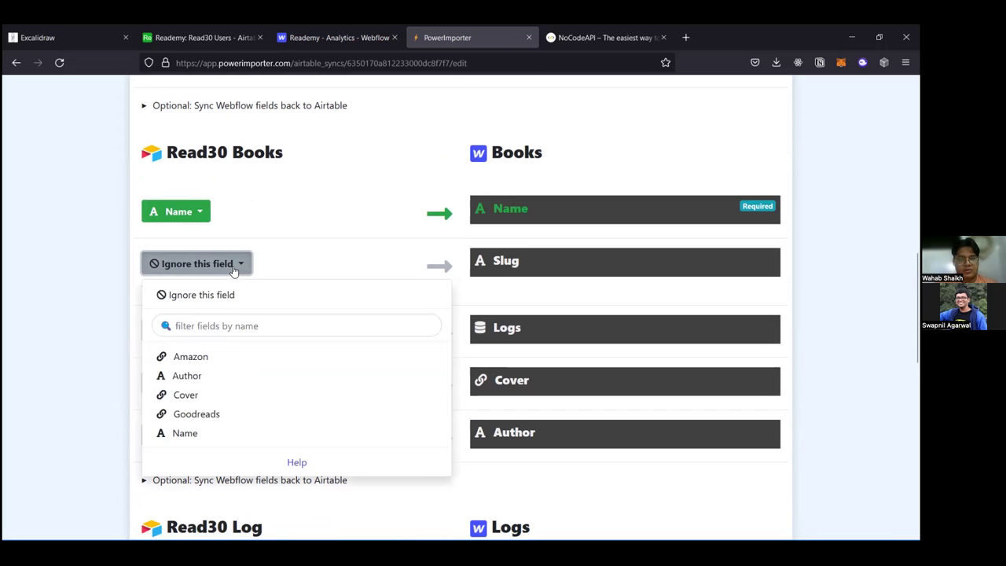
pyautogui.click(343, 254)
pyautogui.click(225, 330)
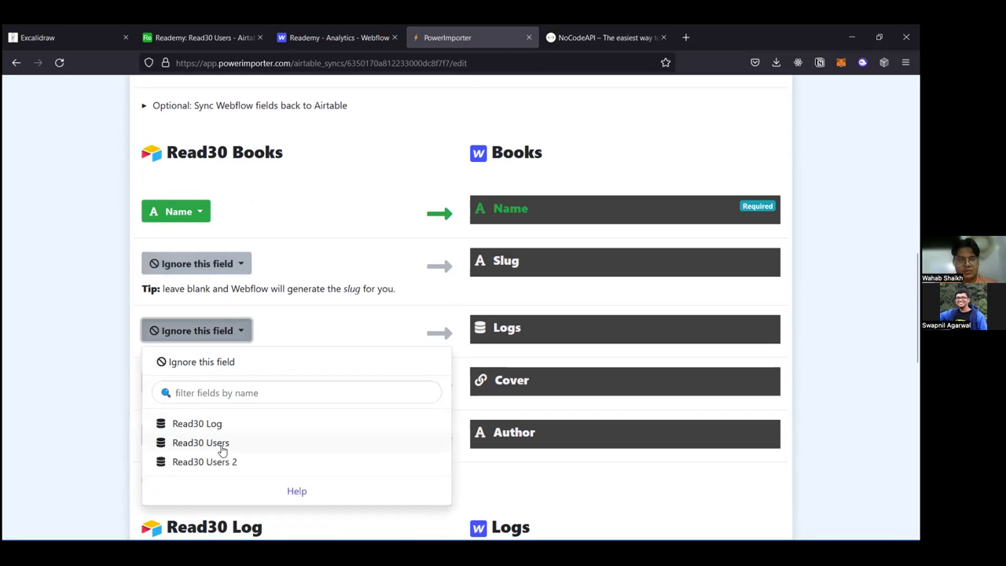
pyautogui.click(259, 423)
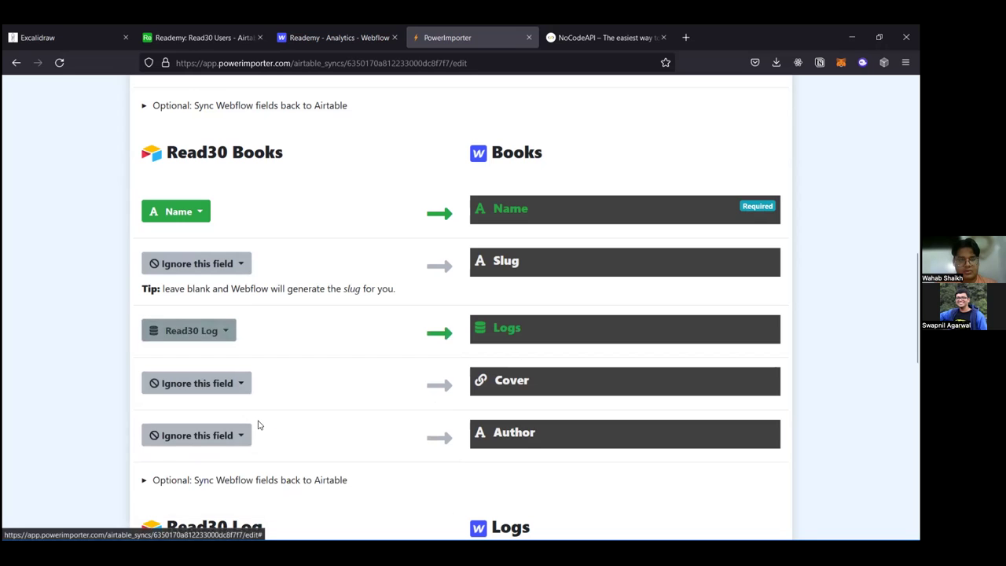
# Step: Map the Read30 Books fields Cover and Author to the matching fields of the Webflow Books collection
pyautogui.click(213, 397)
pyautogui.scroll(-2, 214, 398)
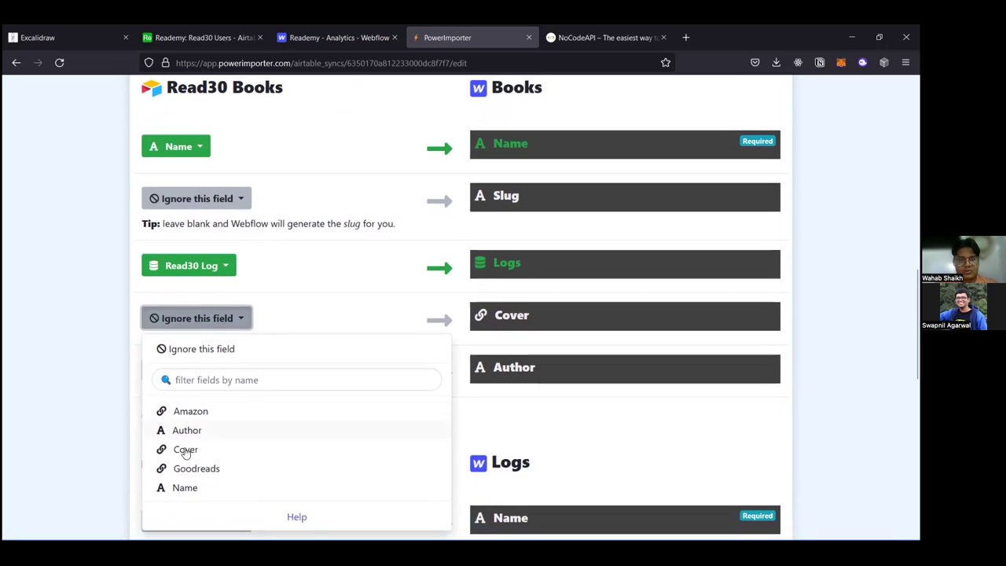
pyautogui.click(182, 450)
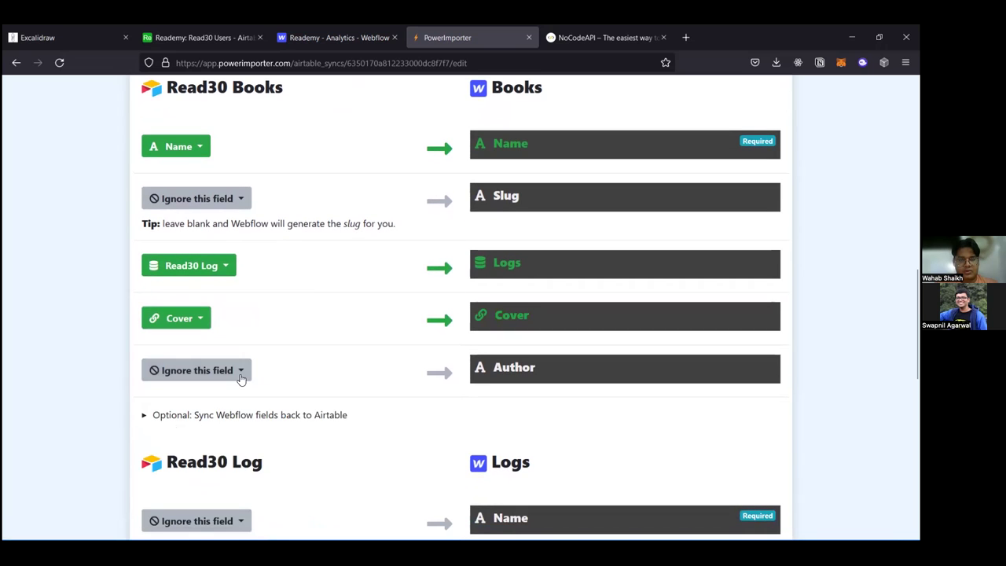
pyautogui.click(241, 378)
pyautogui.click(224, 480)
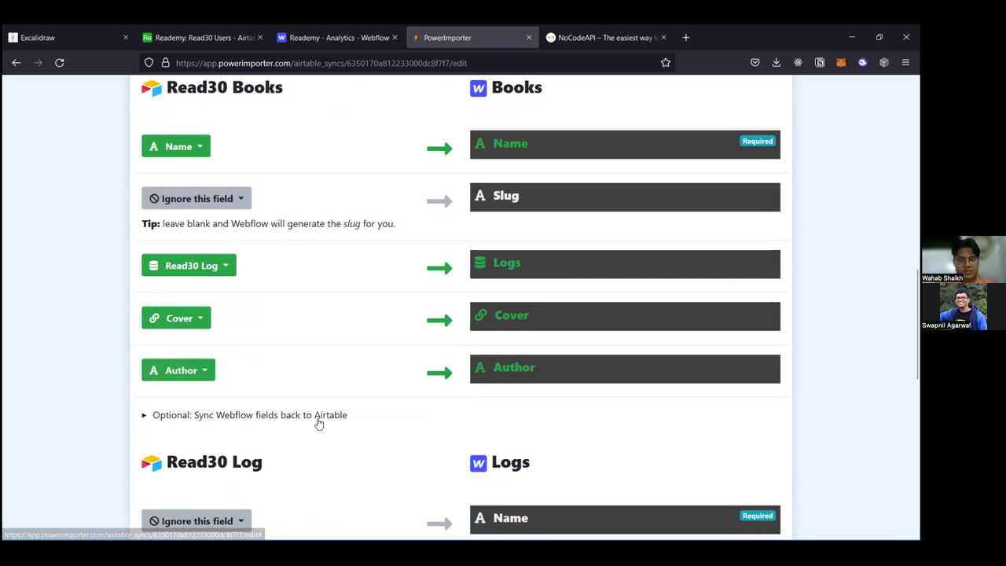
# Step: Map the Read30 Log fields User and Day (1-30) to User and Day Number in the Webflow Logs collection
pyautogui.scroll(-1, 318, 423)
pyautogui.scroll(2, 318, 423)
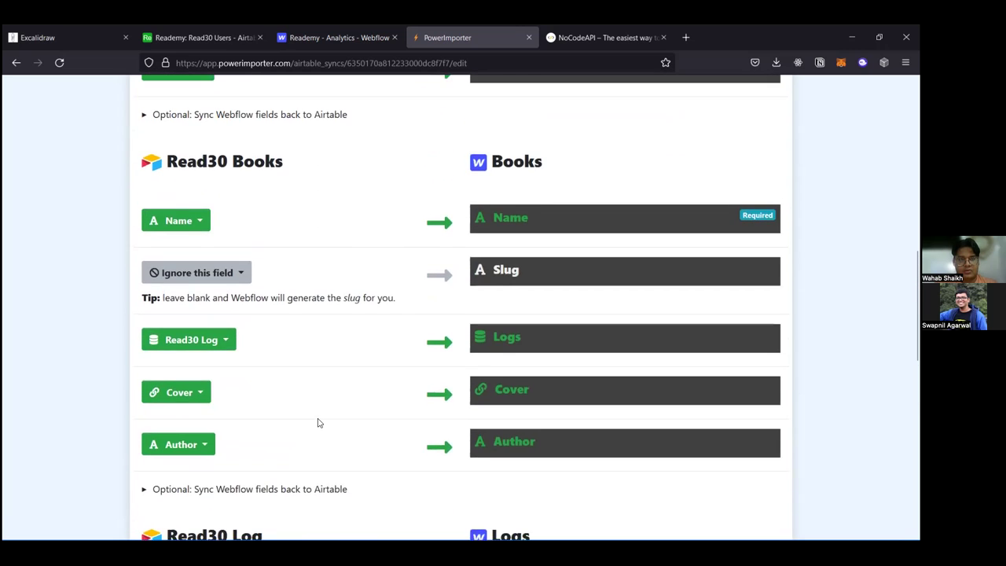
pyautogui.scroll(-3, 318, 422)
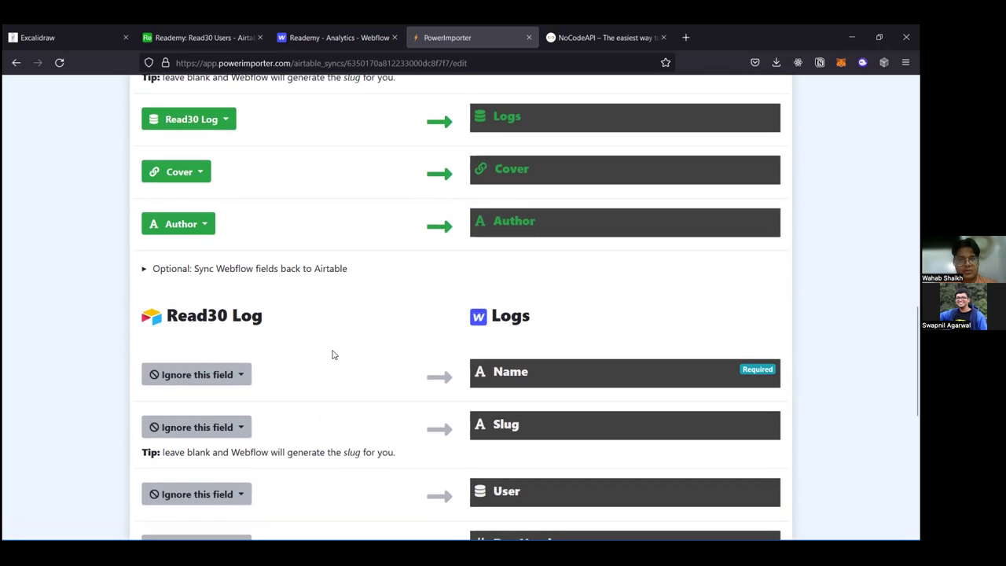
pyautogui.scroll(-2, 262, 375)
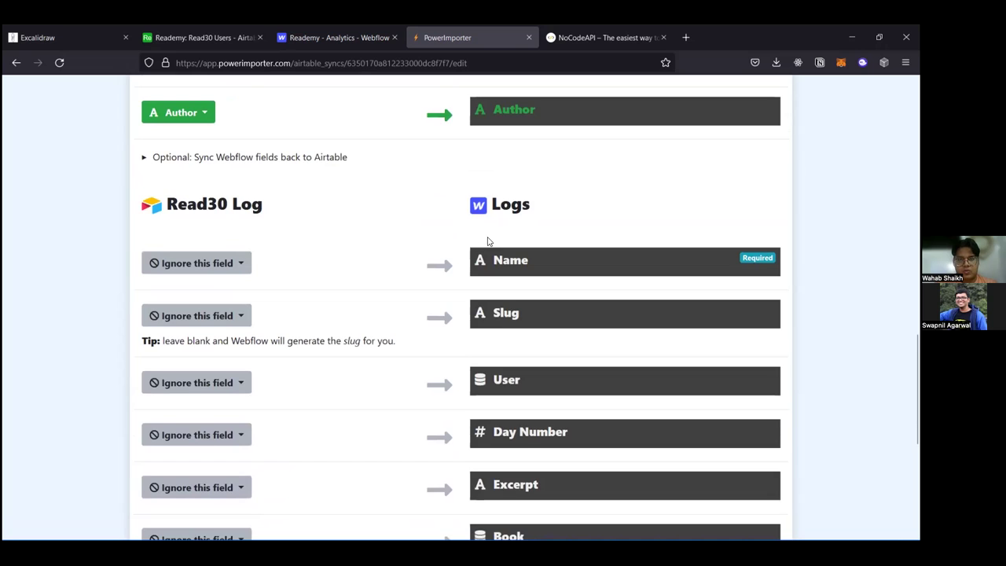
pyautogui.scroll(-1, 487, 241)
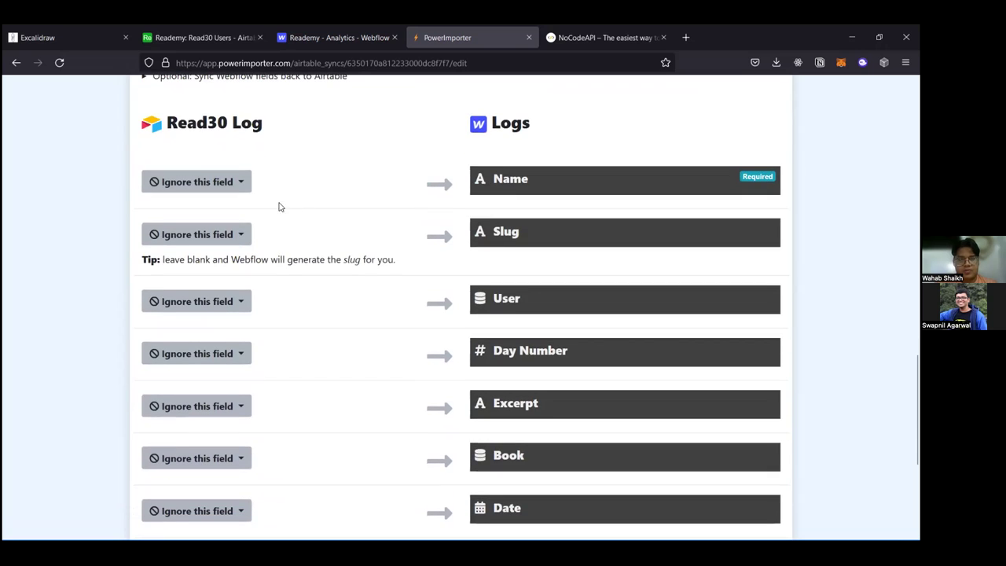
pyautogui.click(237, 189)
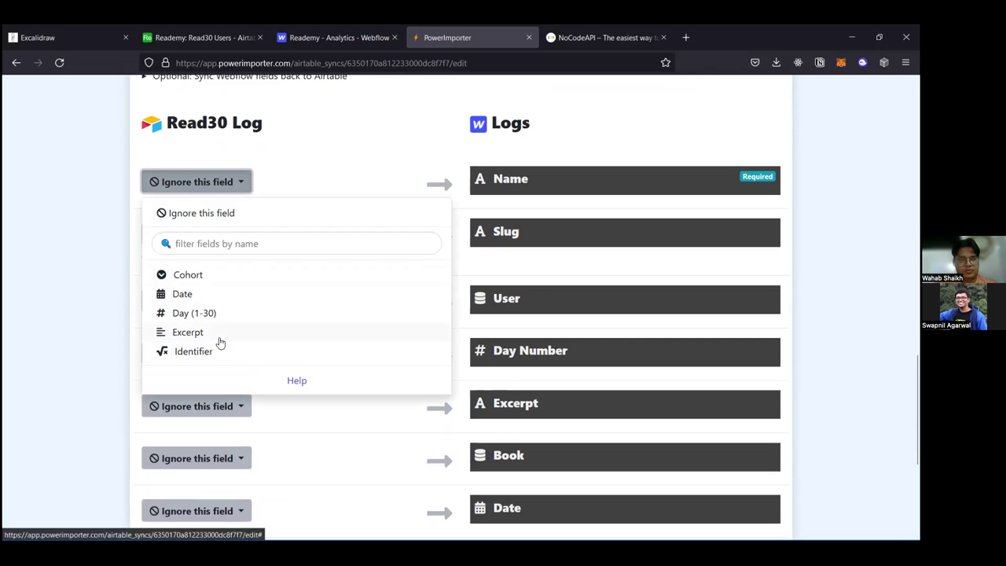
pyautogui.click(322, 134)
pyautogui.scroll(-1, 321, 134)
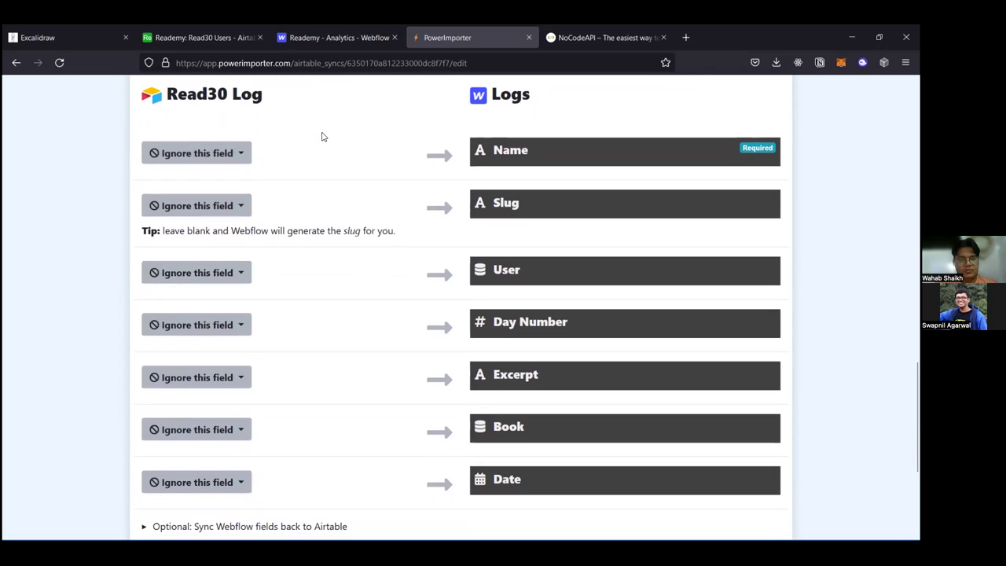
pyautogui.click(229, 272)
pyautogui.click(199, 395)
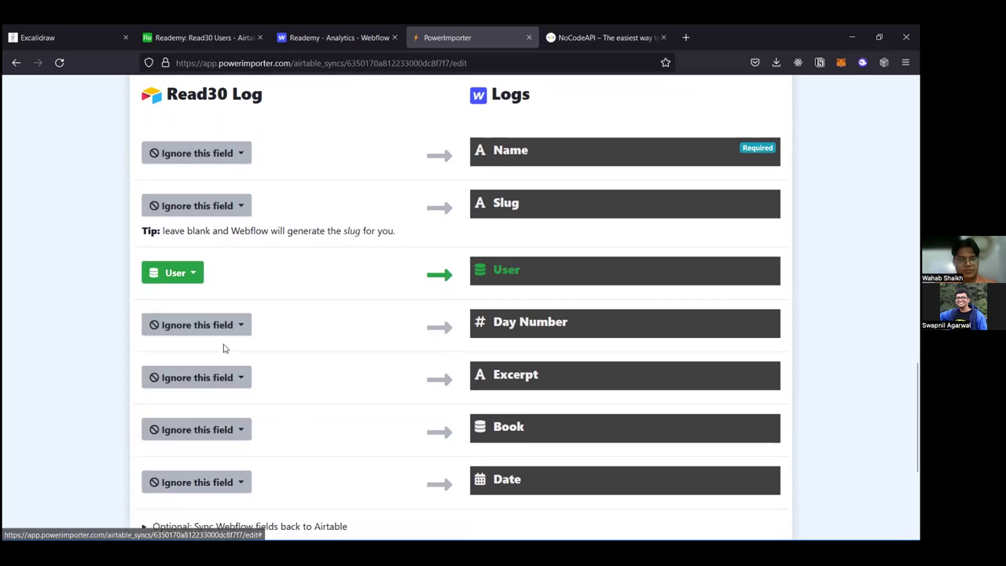
pyautogui.click(228, 330)
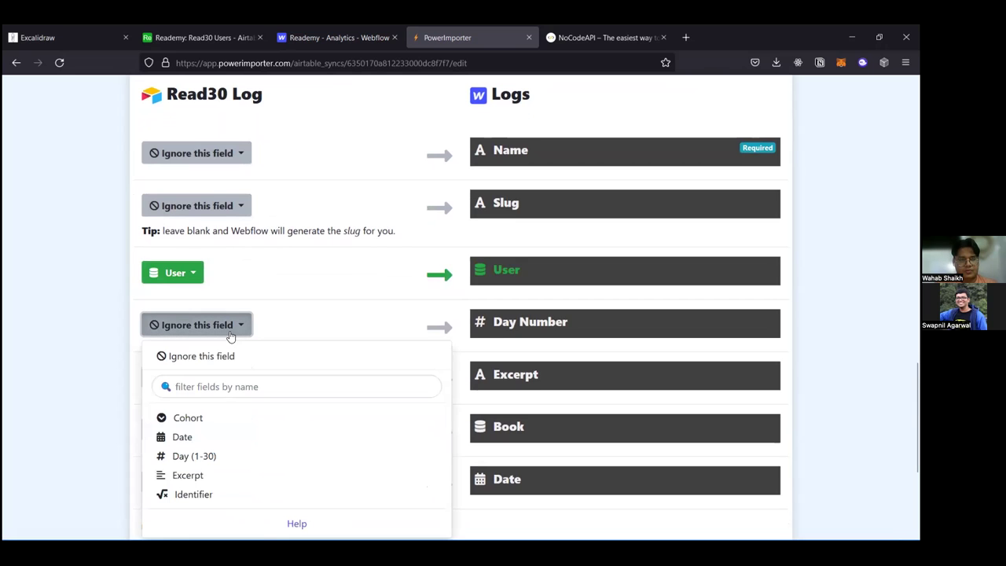
pyautogui.click(203, 454)
# Step: Map the Read30 Log fields Excerpt and Book to the matching fields of the Webflow Logs collection
pyautogui.scroll(-1, 299, 375)
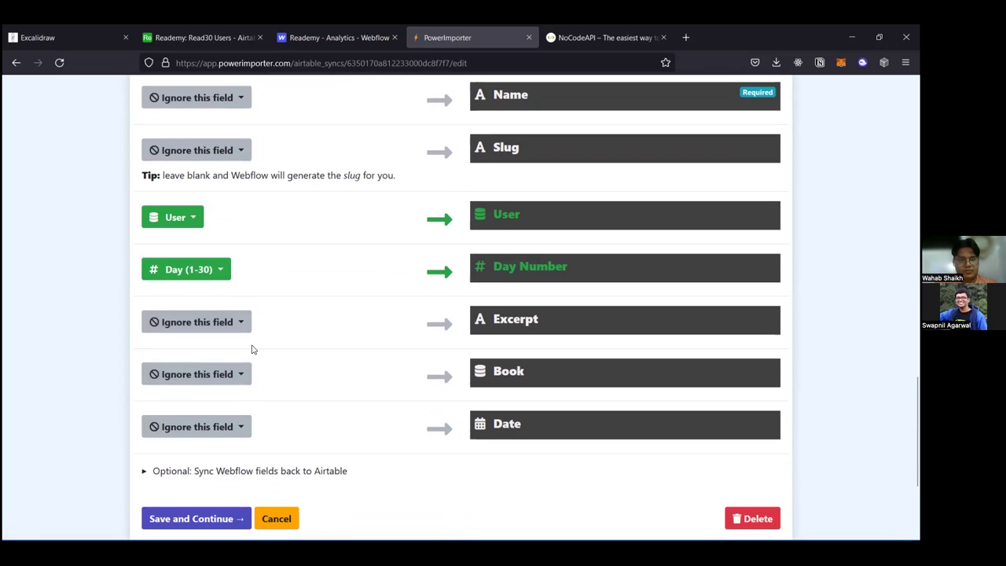
pyautogui.click(241, 333)
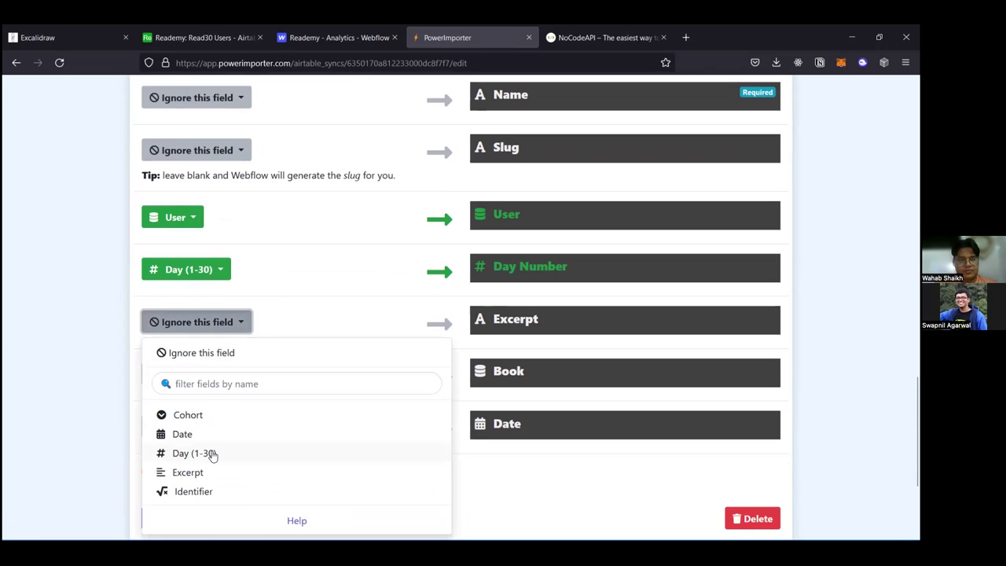
pyautogui.click(205, 472)
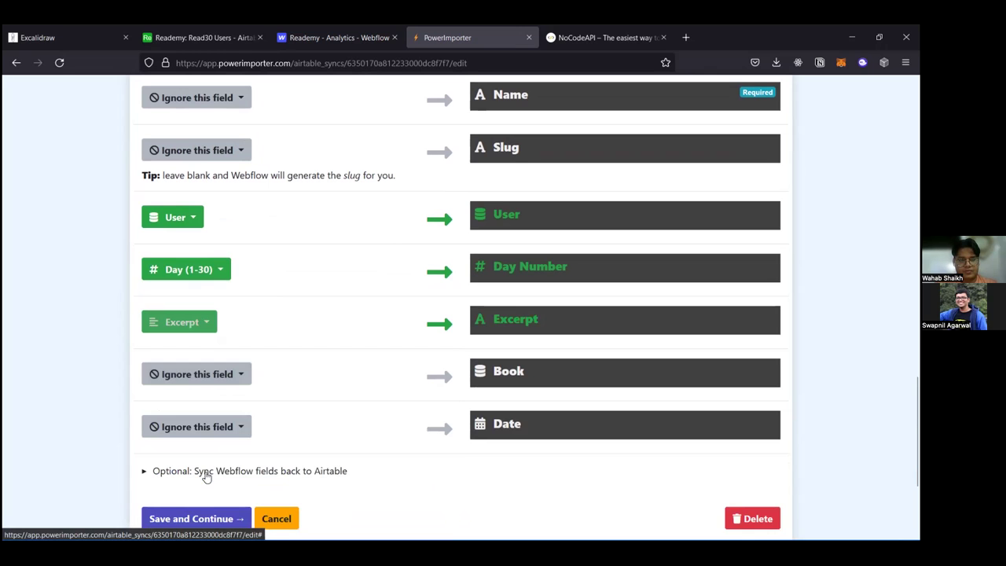
pyautogui.click(248, 378)
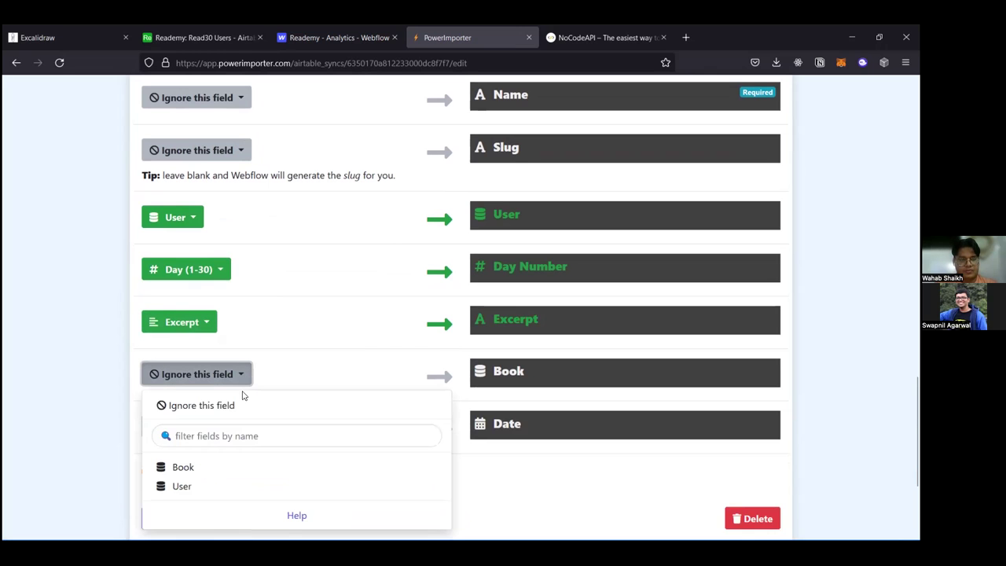
pyautogui.click(209, 472)
# Step: Map the Read30 Log field Date to the Date field of the Webflow Logs collection
pyautogui.click(219, 437)
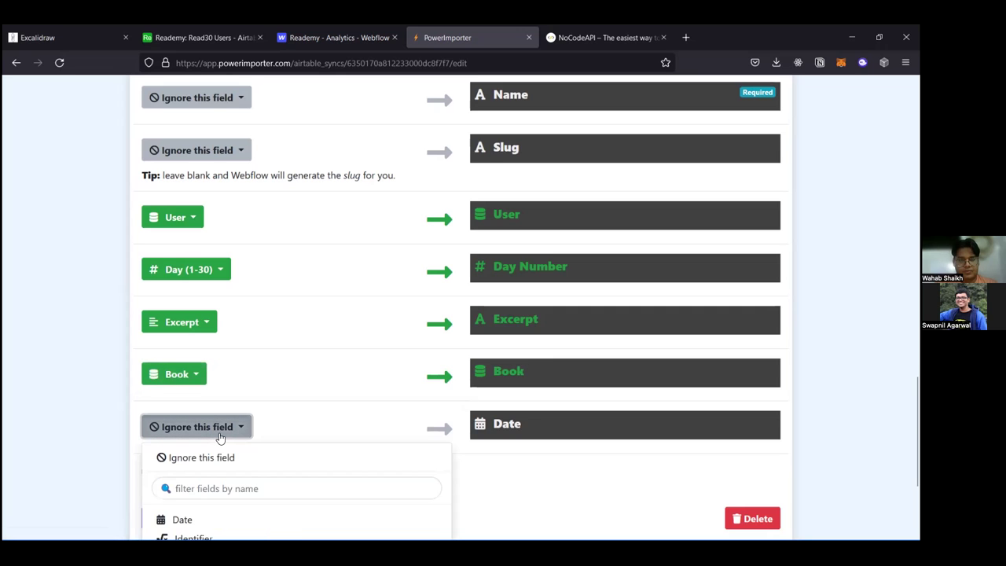
pyautogui.scroll(-2, 223, 458)
pyautogui.click(226, 449)
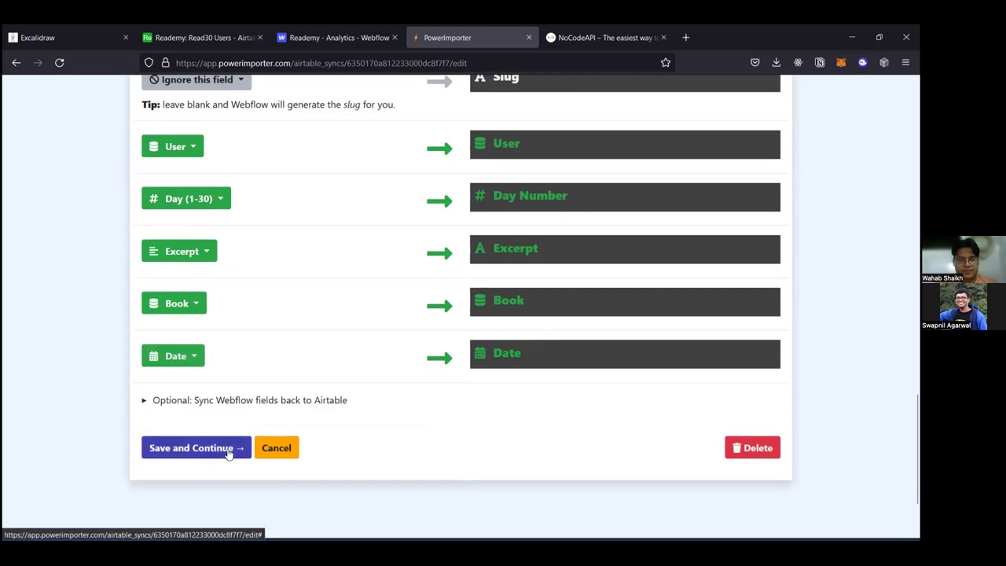
# Step: Review the field mappings of the three tables and try to save them and continue
pyautogui.scroll(5, 343, 316)
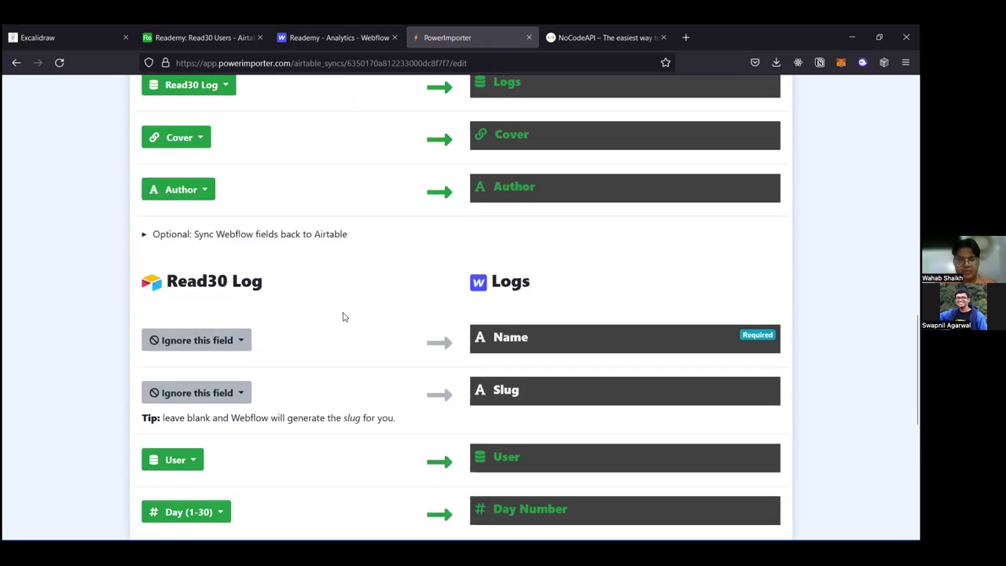
pyautogui.scroll(5, 342, 316)
pyautogui.scroll(-8, 241, 323)
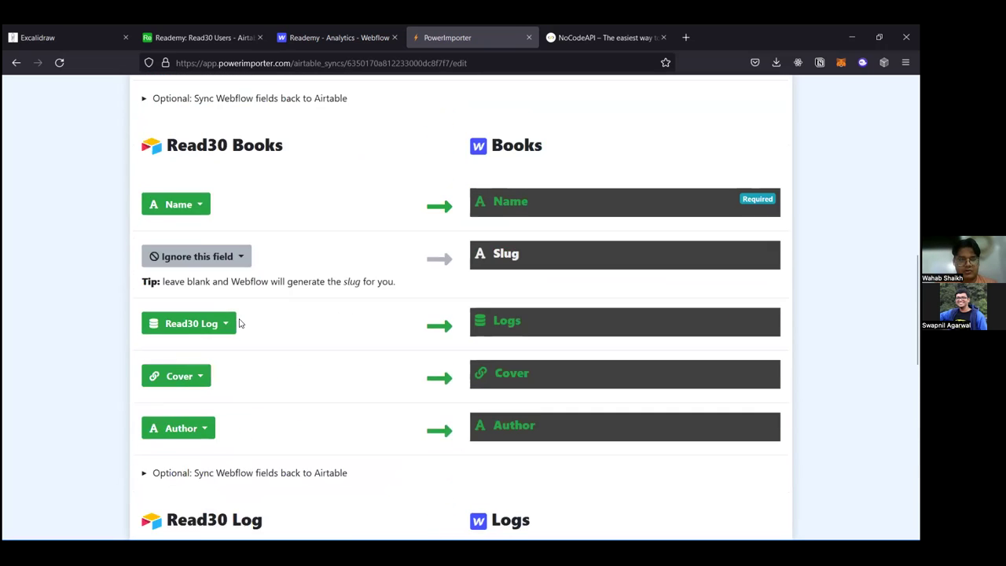
pyautogui.scroll(-4, 226, 334)
pyautogui.click(191, 333)
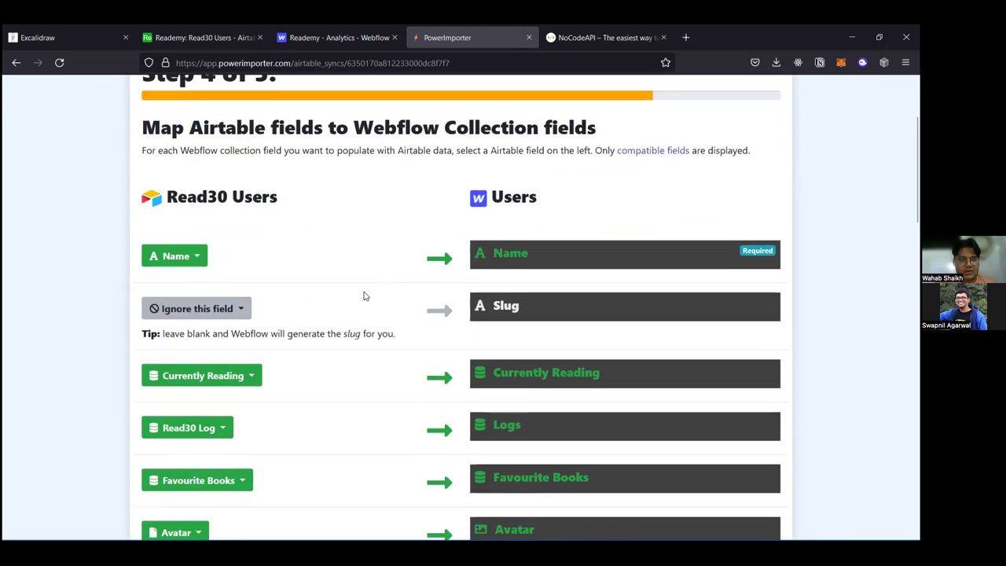
# Step: Map the Read30 Log field Identifier to the required Name field of the Webflow Logs collection, and save the mappings
pyautogui.scroll(-5, 365, 290)
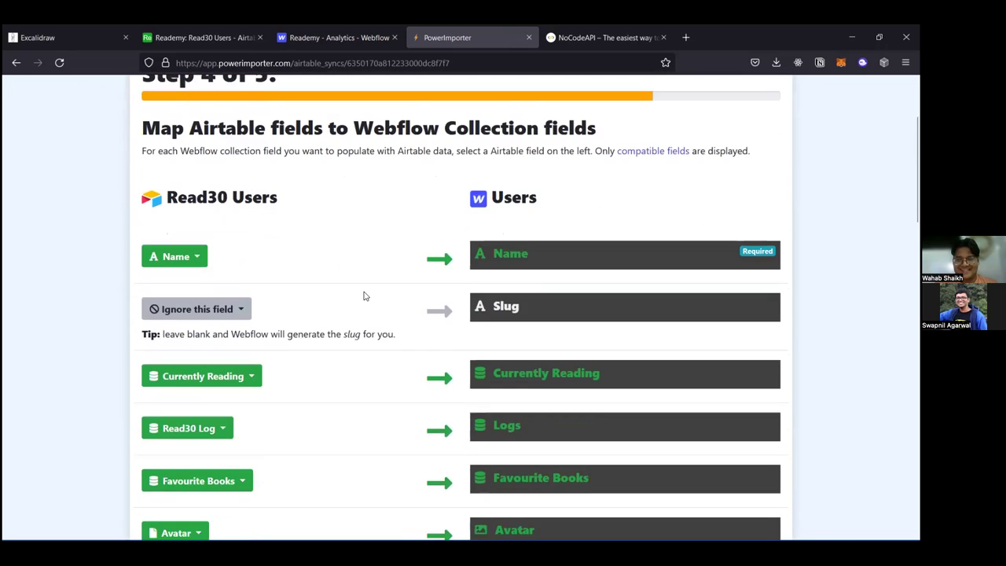
pyautogui.scroll(5, 365, 291)
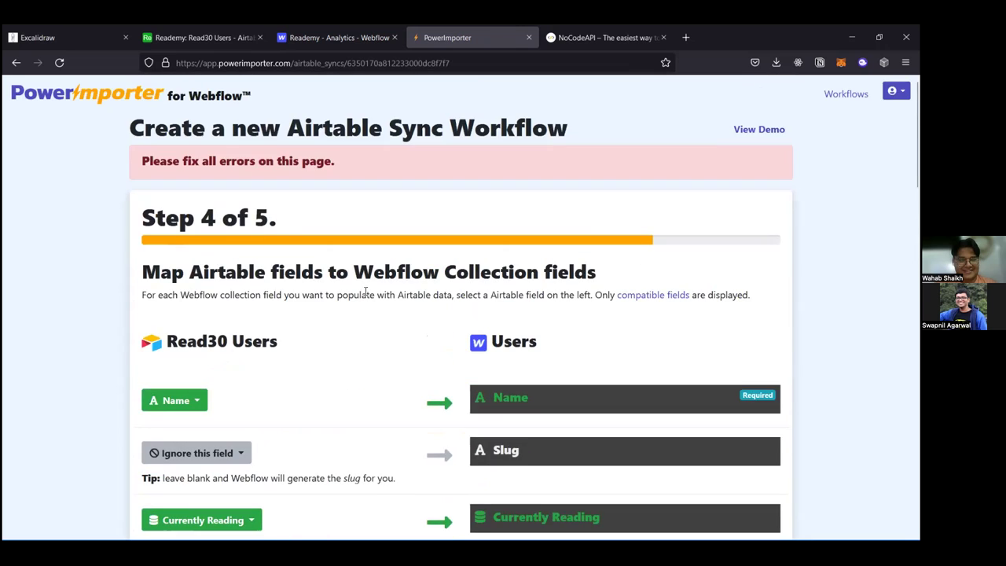
pyautogui.scroll(-3, 365, 295)
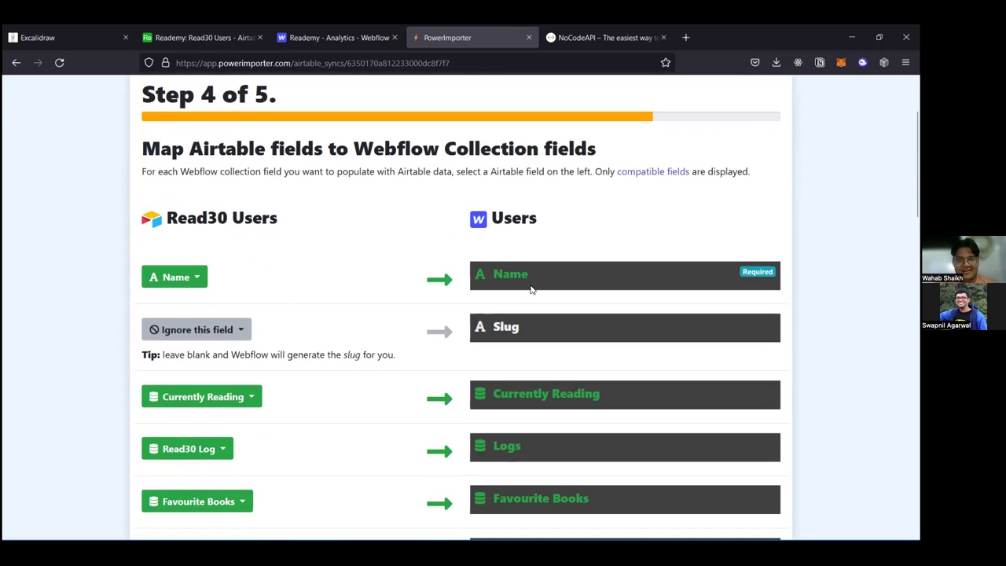
pyautogui.scroll(-3, 477, 290)
pyautogui.scroll(-6, 531, 289)
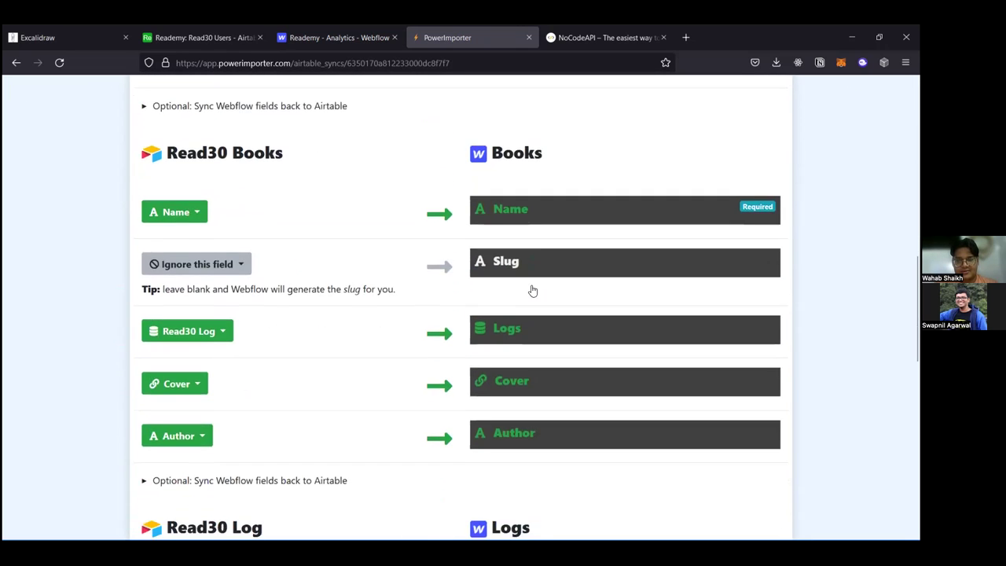
pyautogui.scroll(-1, 530, 377)
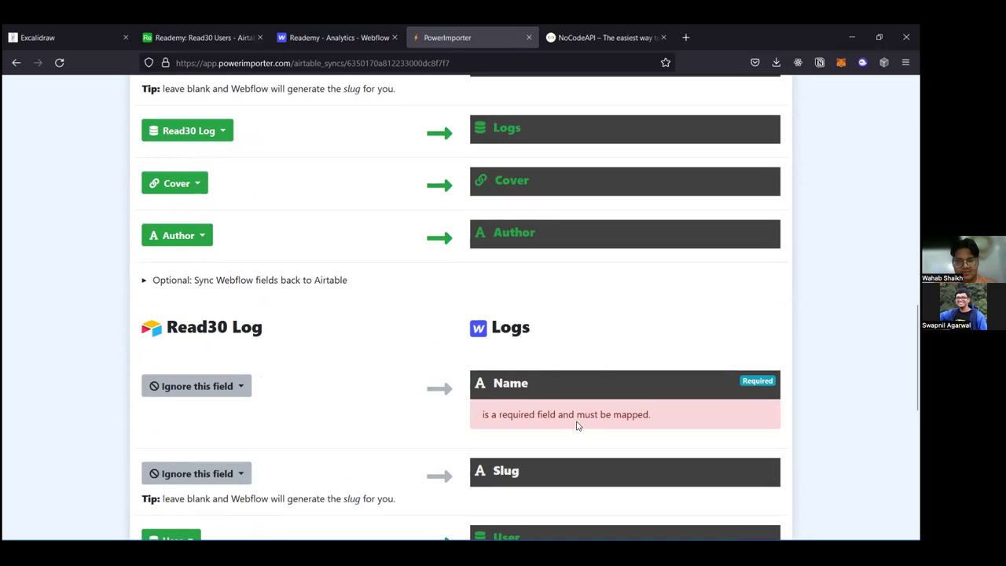
pyautogui.scroll(-2, 601, 369)
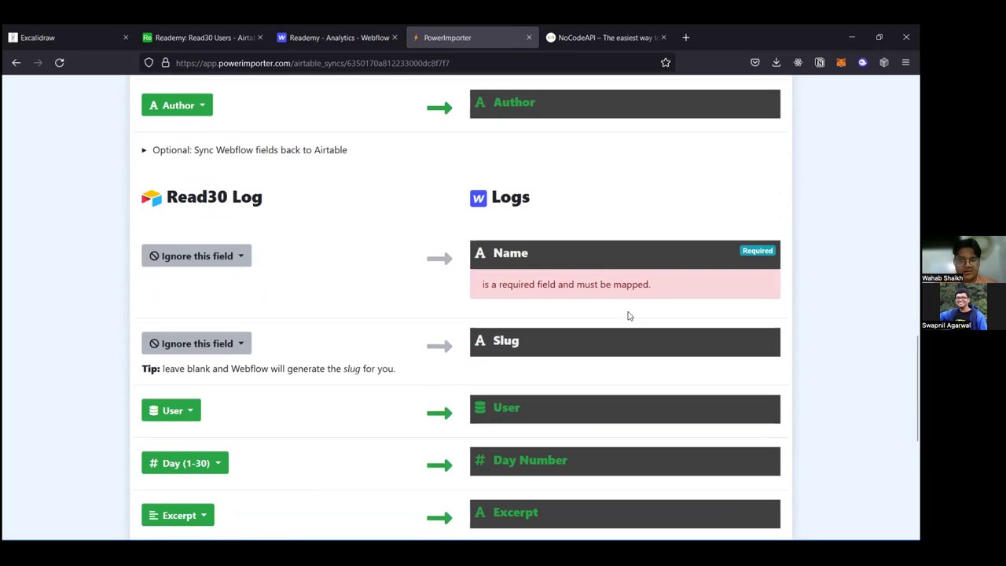
pyautogui.click(227, 263)
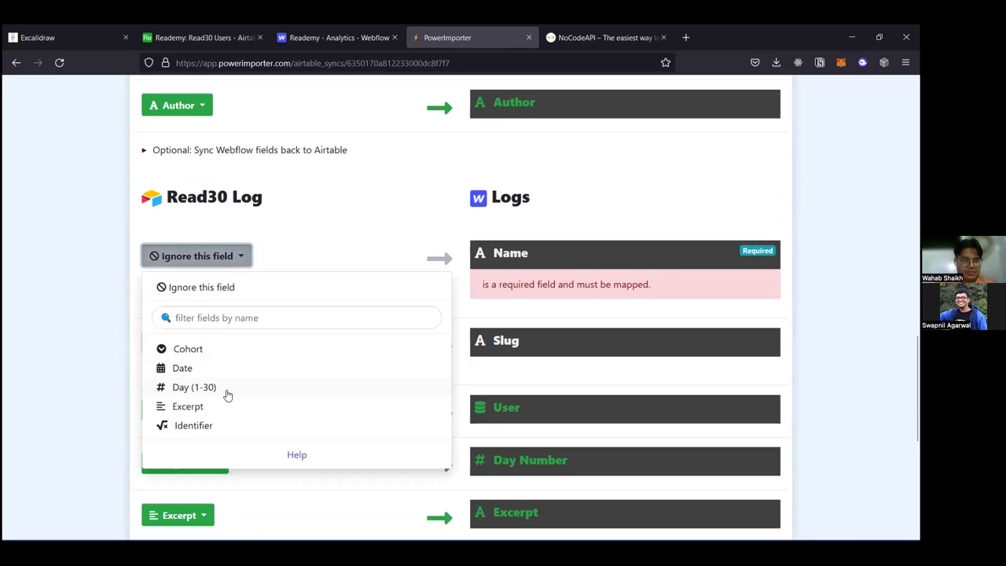
pyautogui.click(238, 433)
pyautogui.scroll(-2, 408, 309)
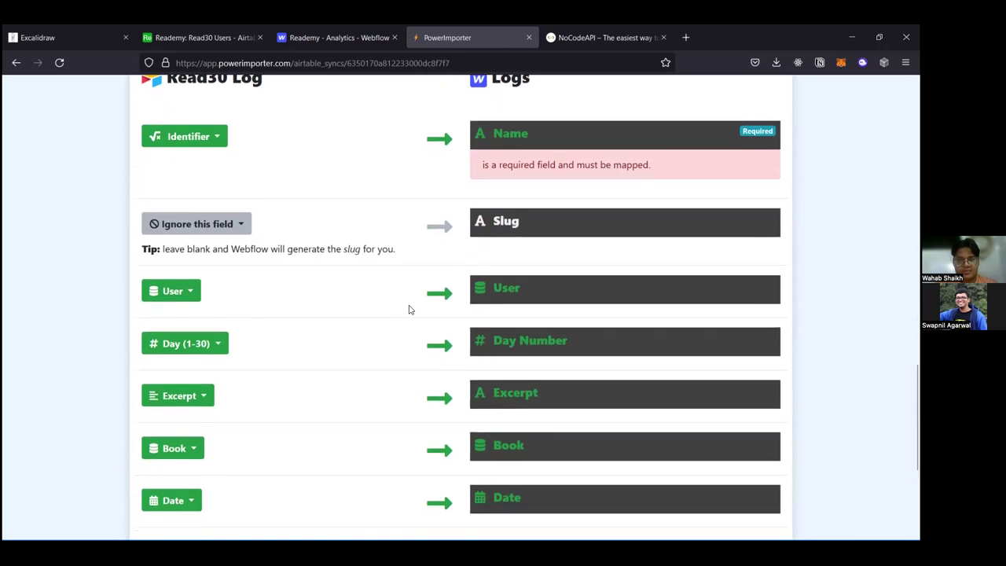
pyautogui.scroll(-4, 409, 309)
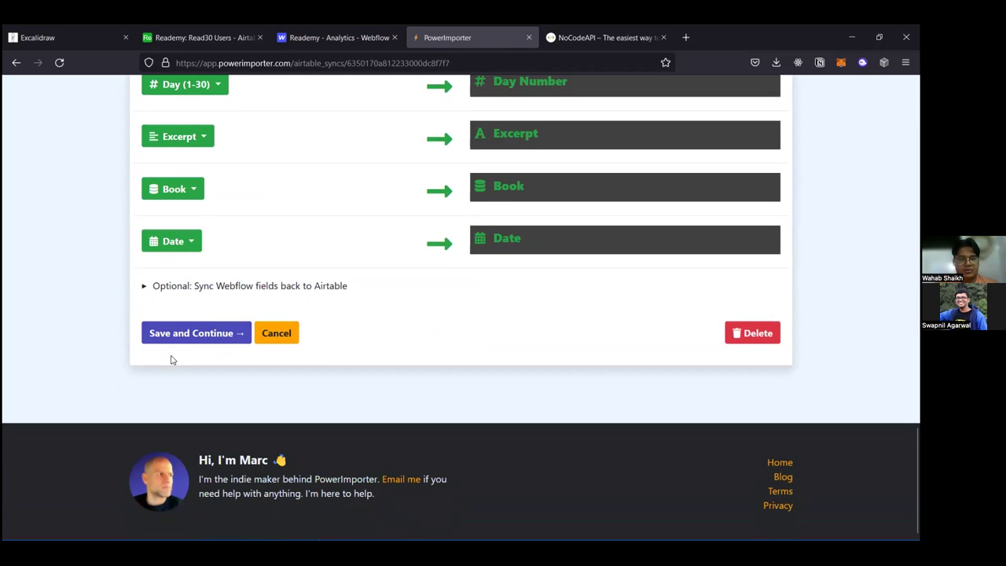
pyautogui.click(185, 340)
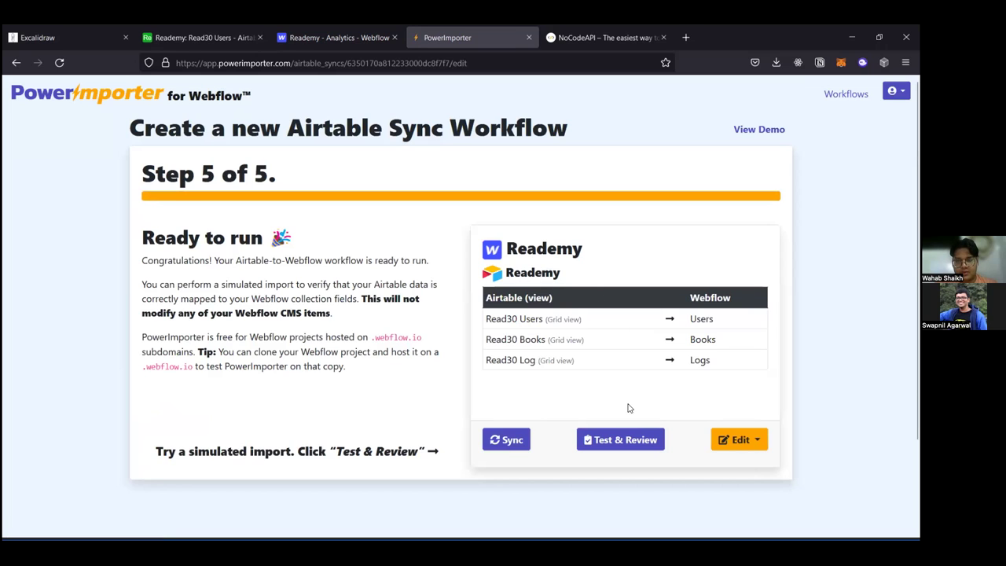
# Step: Run a simulated test import of the Reademy workflow, and try to sync the three tables to Webflow
pyautogui.click(628, 438)
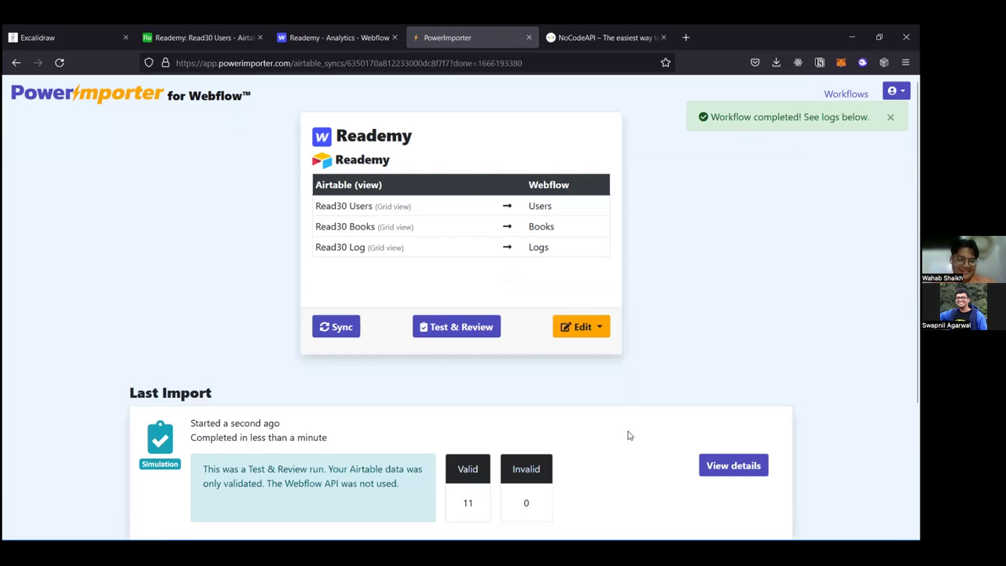
pyautogui.scroll(-3, 627, 434)
pyautogui.scroll(3, 627, 433)
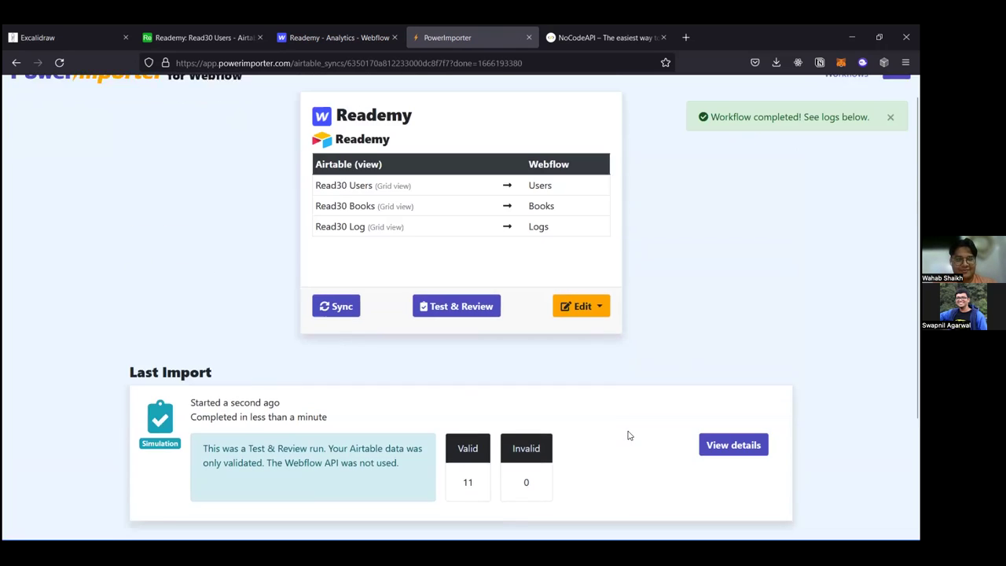
pyautogui.click(336, 326)
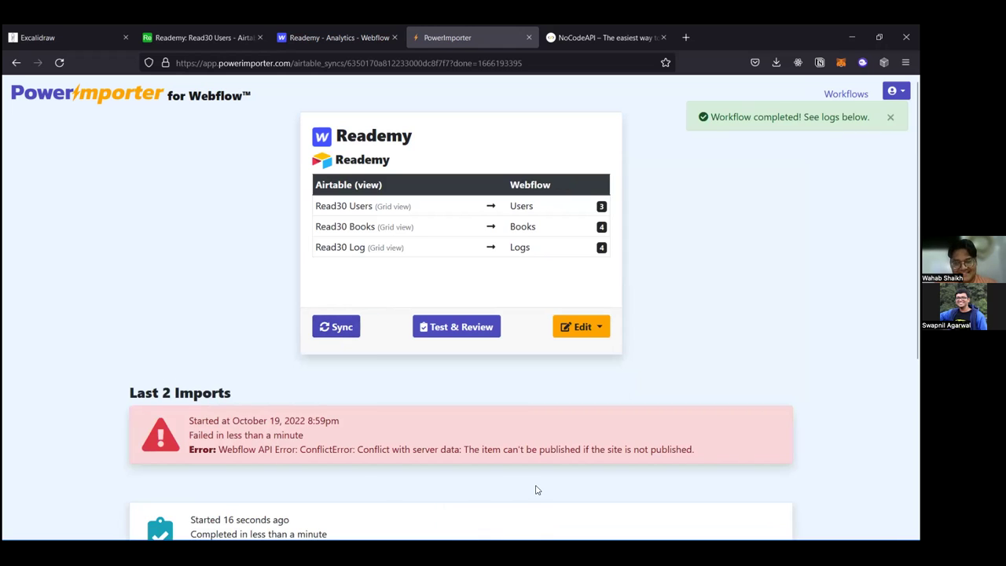
pyautogui.scroll(-1, 369, 240)
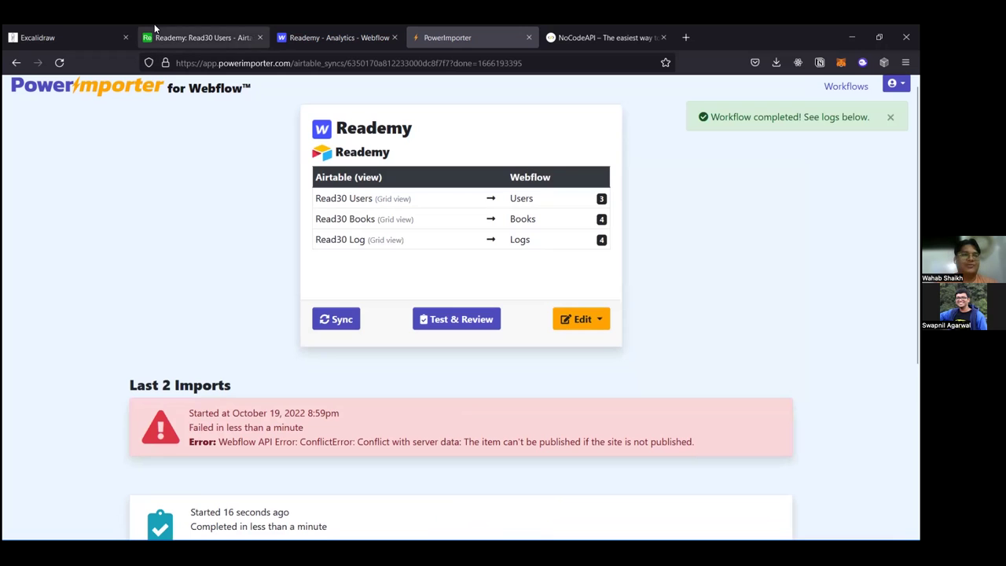
# Step: Switch to Webflow and publish the Reademy site to reademy.webflow.io, and rerun the workflow sync in PowerImporter
pyautogui.click(334, 37)
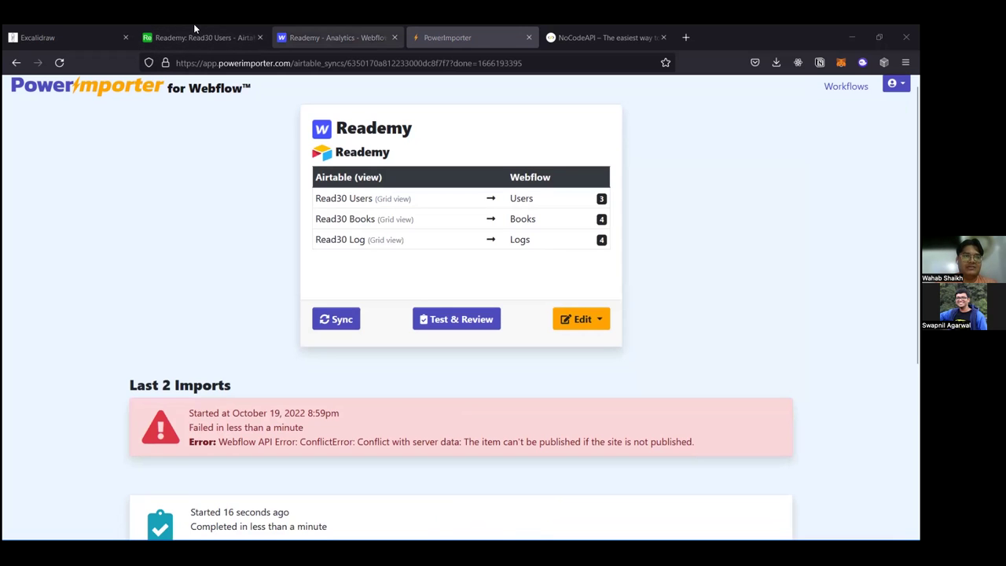
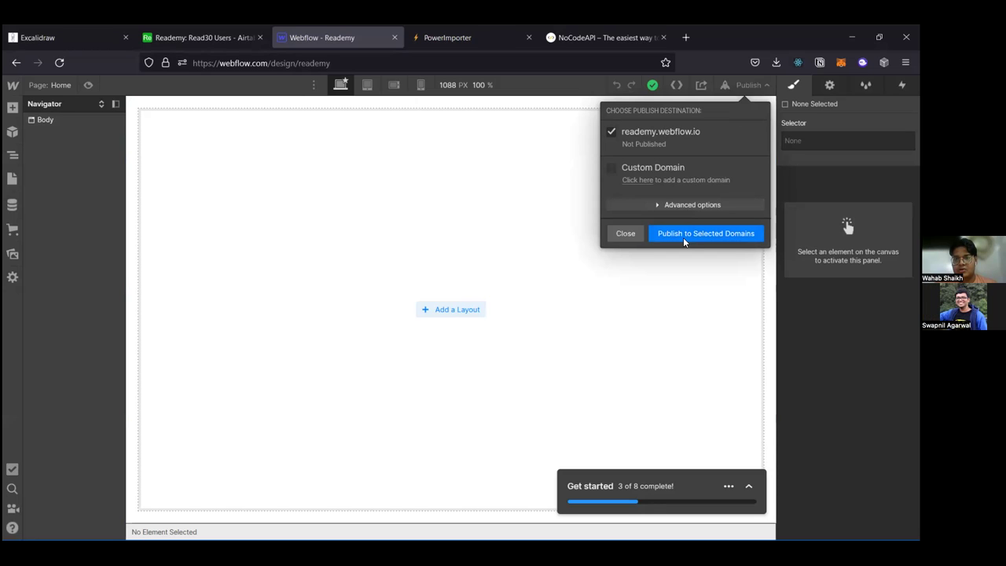
pyautogui.click(684, 236)
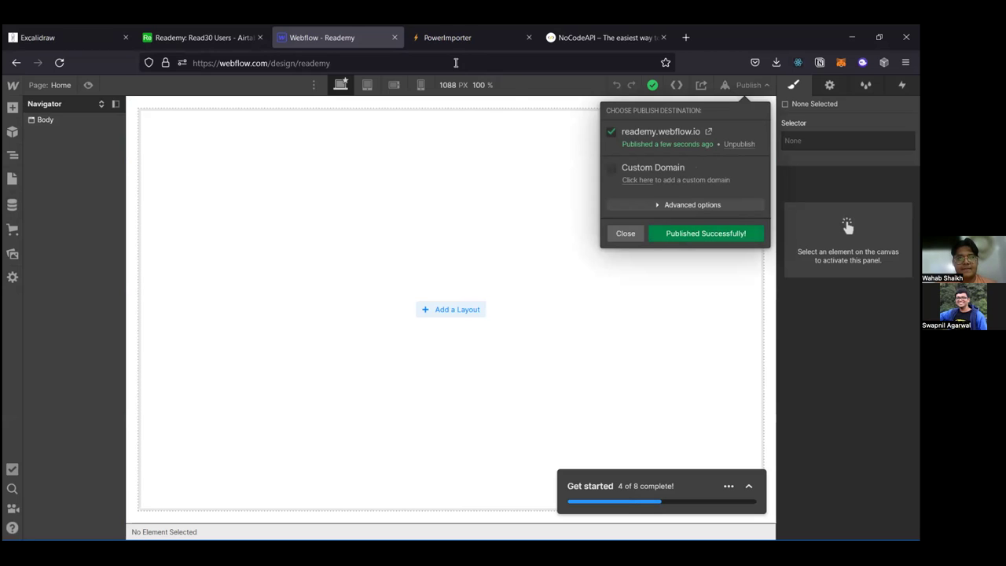
pyautogui.hotkey('ctrl', 'Tab')
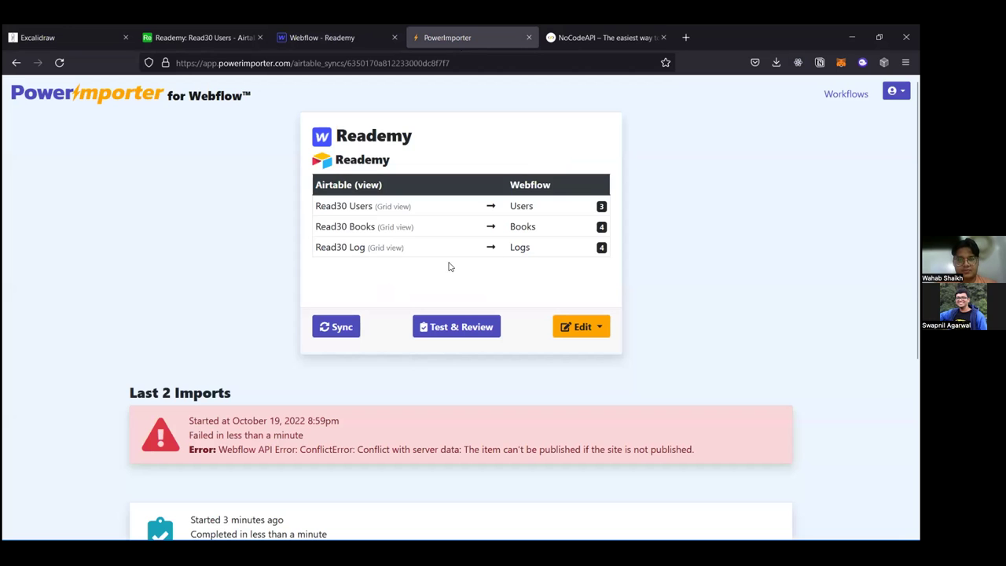
pyautogui.click(339, 327)
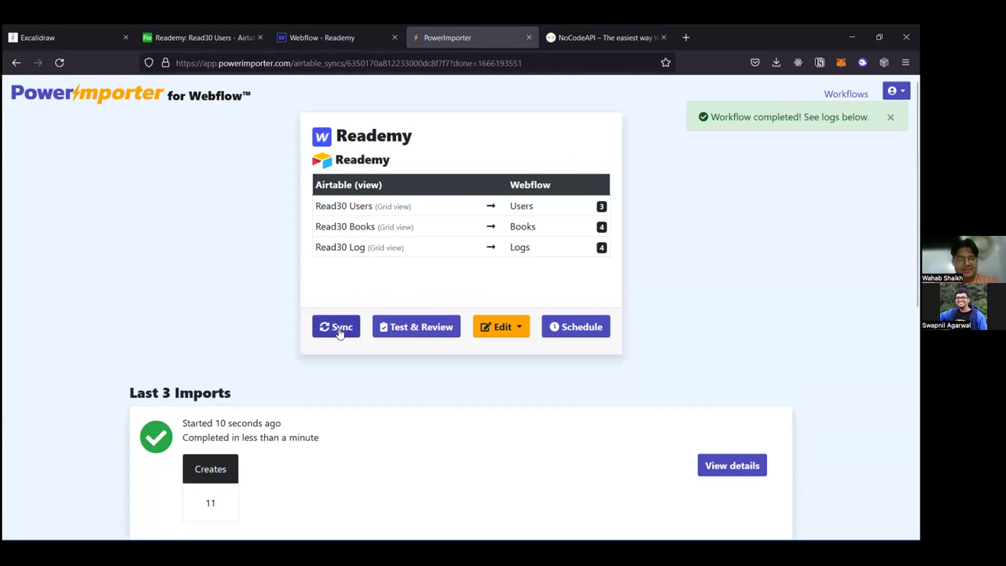
# Step: Switch to the Webflow Designer and check the Logs and Users CMS collections for the synced items
pyautogui.click(198, 28)
pyautogui.hotkey('ctrl', 'Tab')
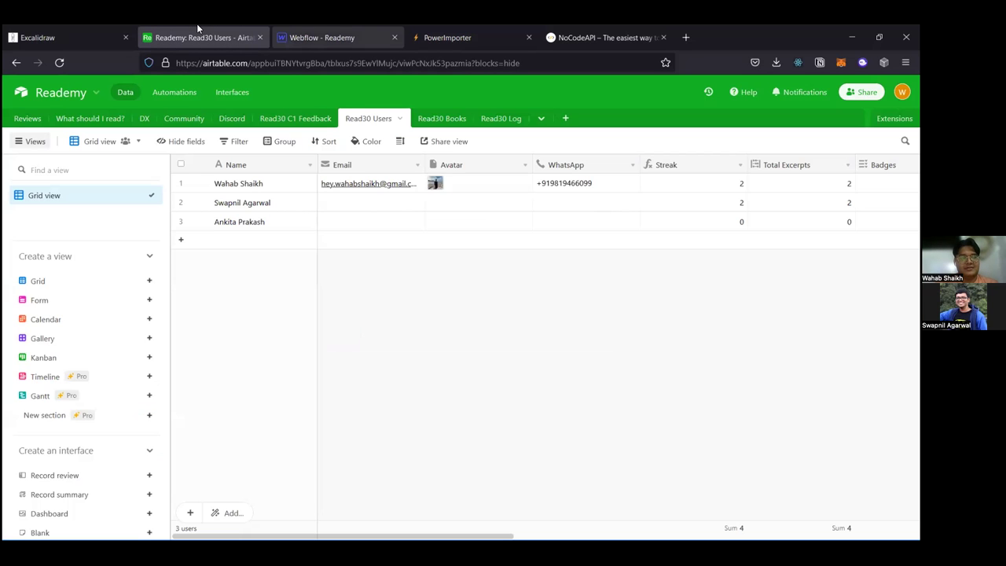
pyautogui.press('Escape')
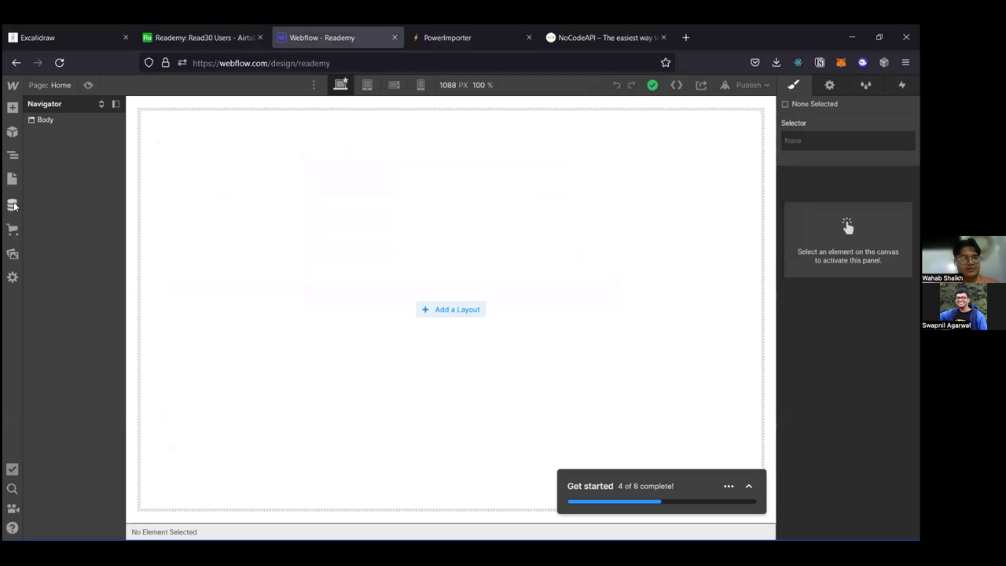
pyautogui.click(13, 204)
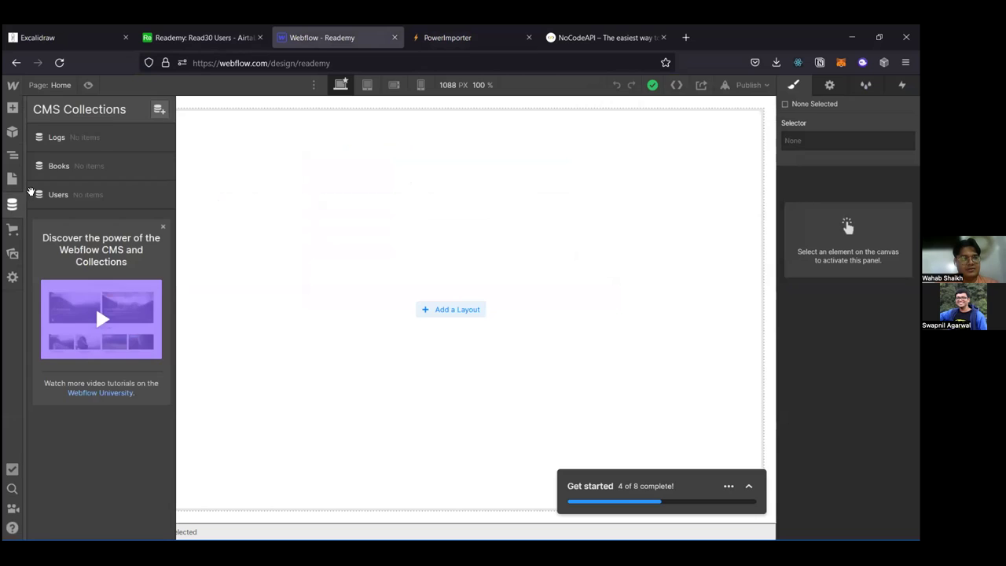
pyautogui.click(92, 147)
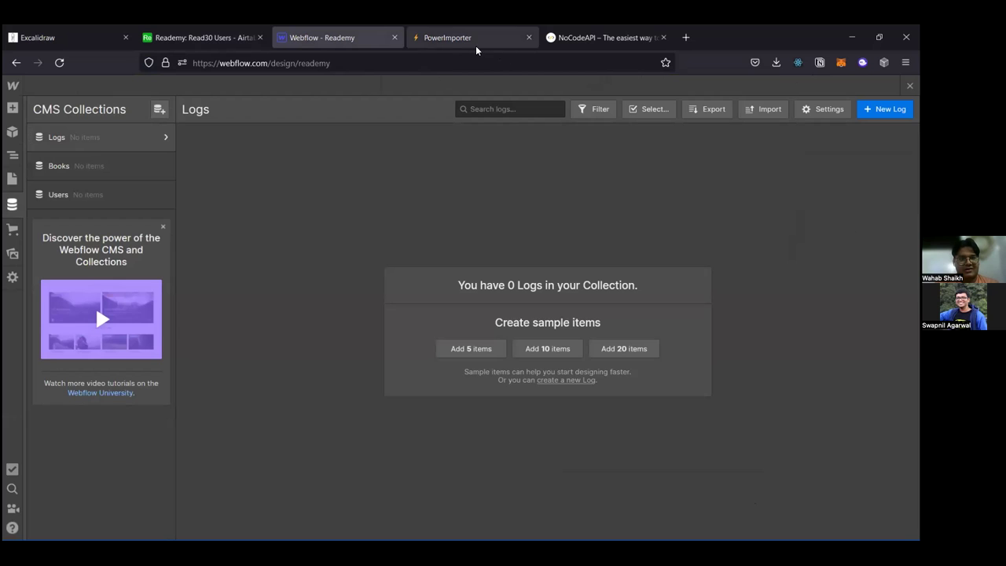
pyautogui.click(95, 195)
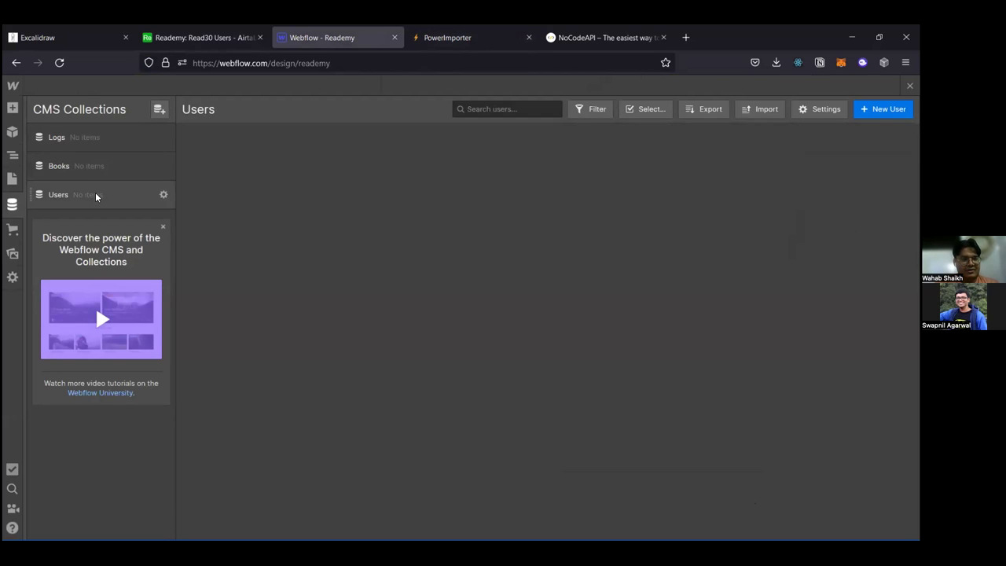
pyautogui.click(94, 195)
# Step: Switch back to PowerImporter and review the results of the latest imports of the Reademy workflow
pyautogui.click(451, 45)
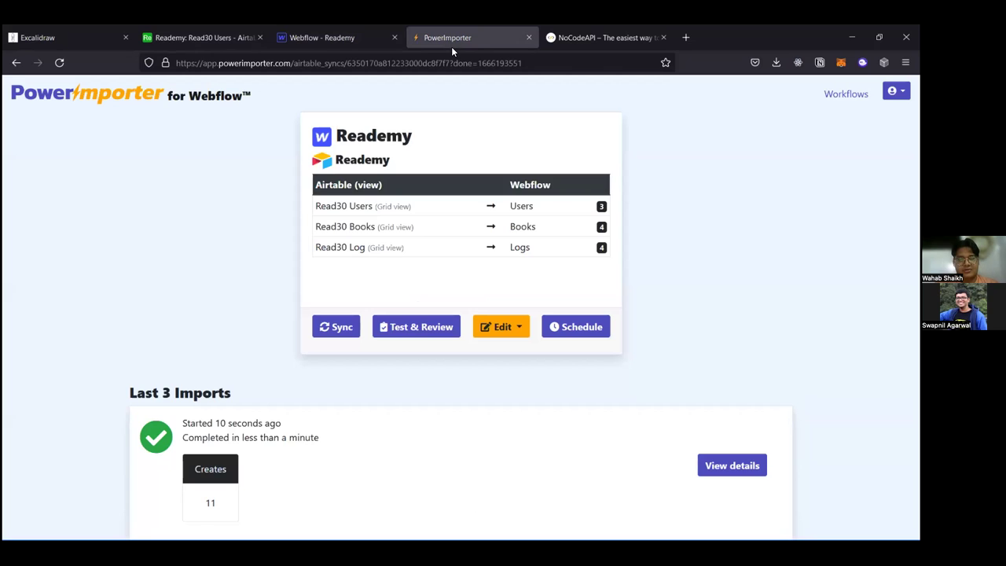
pyautogui.scroll(-2, 246, 299)
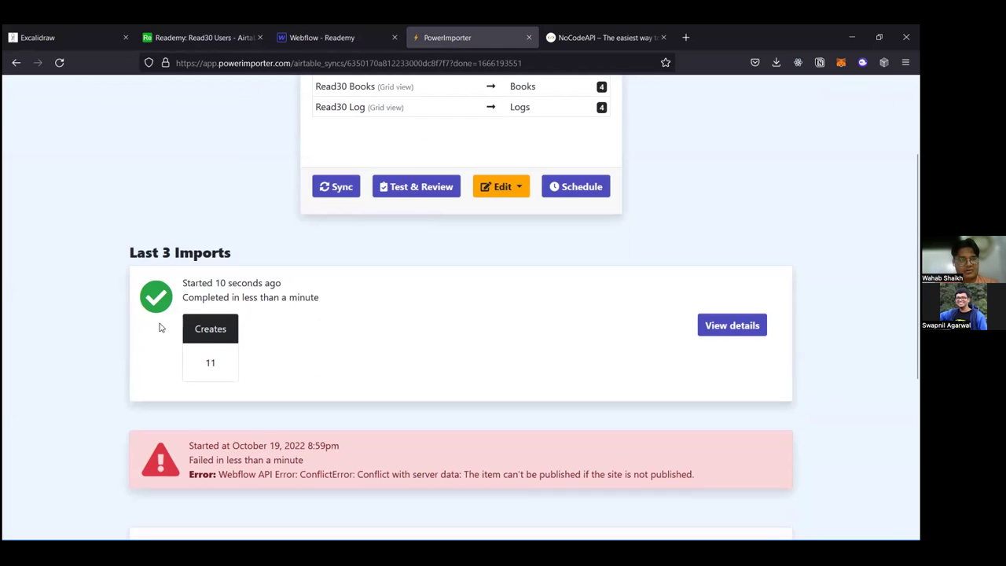
pyautogui.scroll(1, 161, 328)
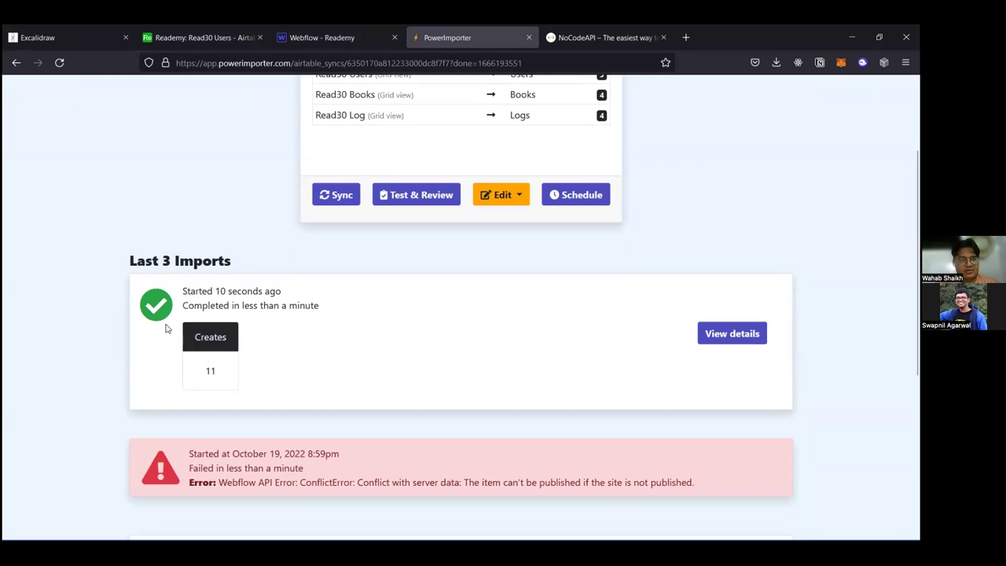
# Step: Switch to the Webflow Designer, reload the project and view the items in the Logs CMS collection
pyautogui.click(199, 25)
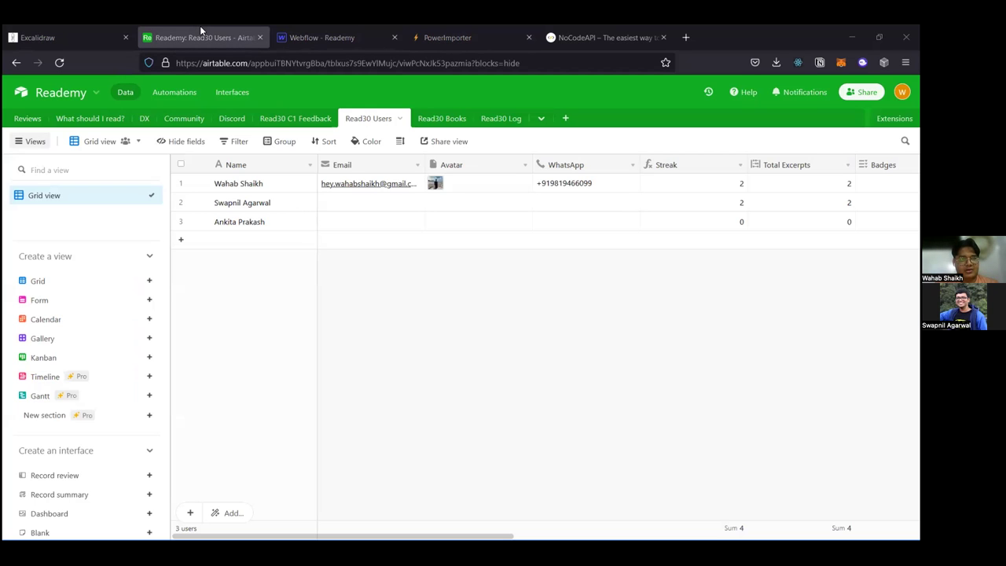
pyautogui.hotkey('ctrl', 'Tab')
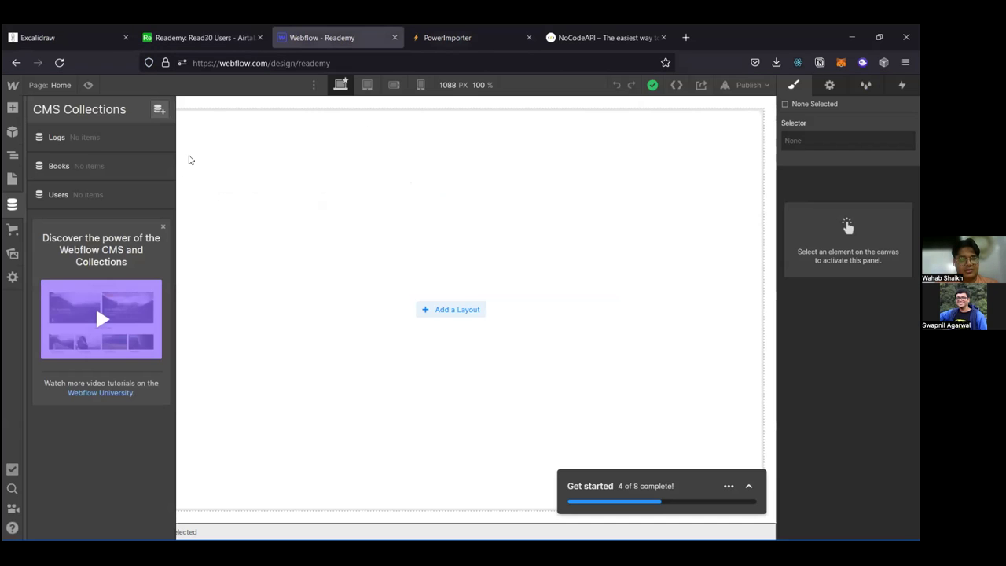
pyautogui.click(268, 62)
pyautogui.press('Return')
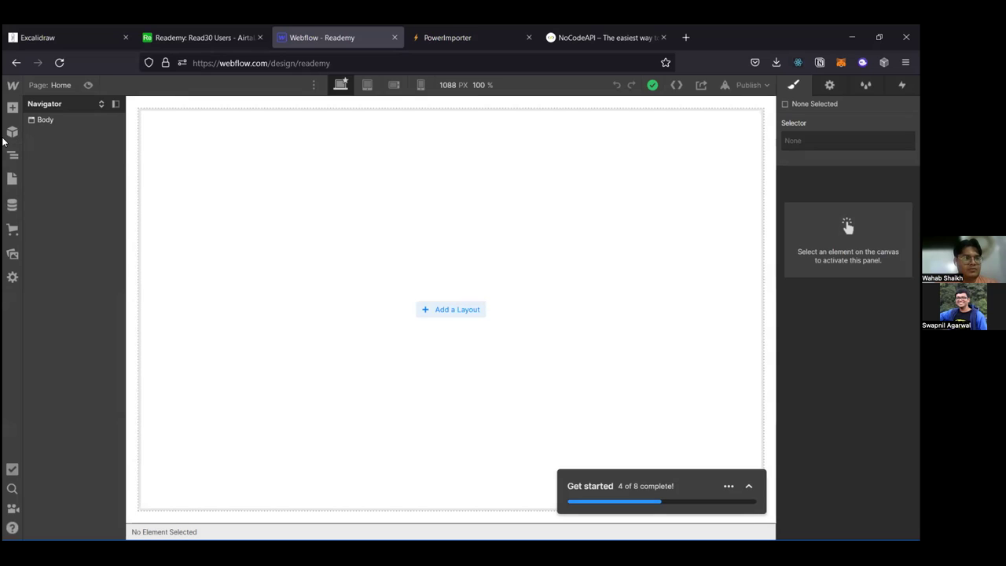
pyautogui.click(12, 206)
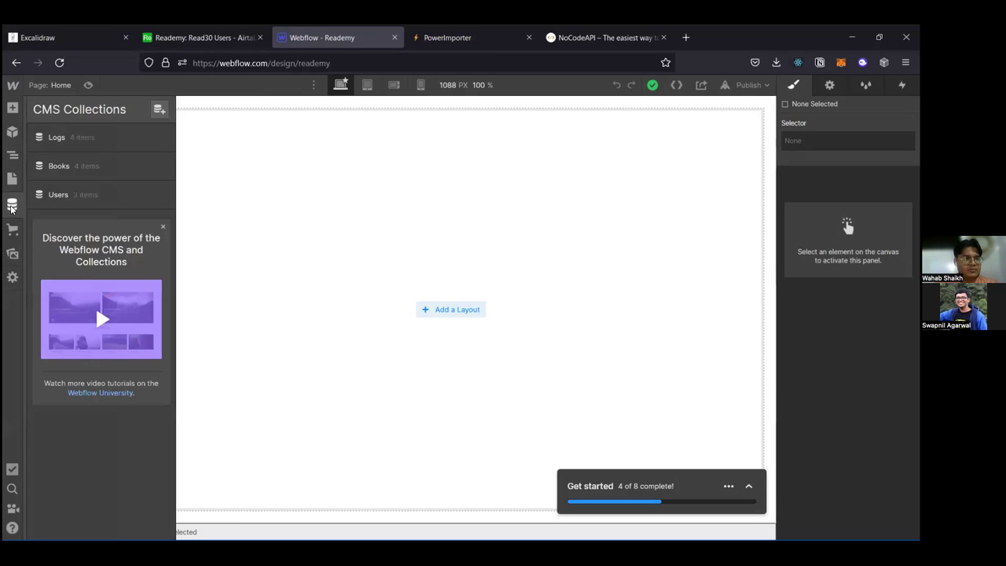
pyautogui.click(79, 137)
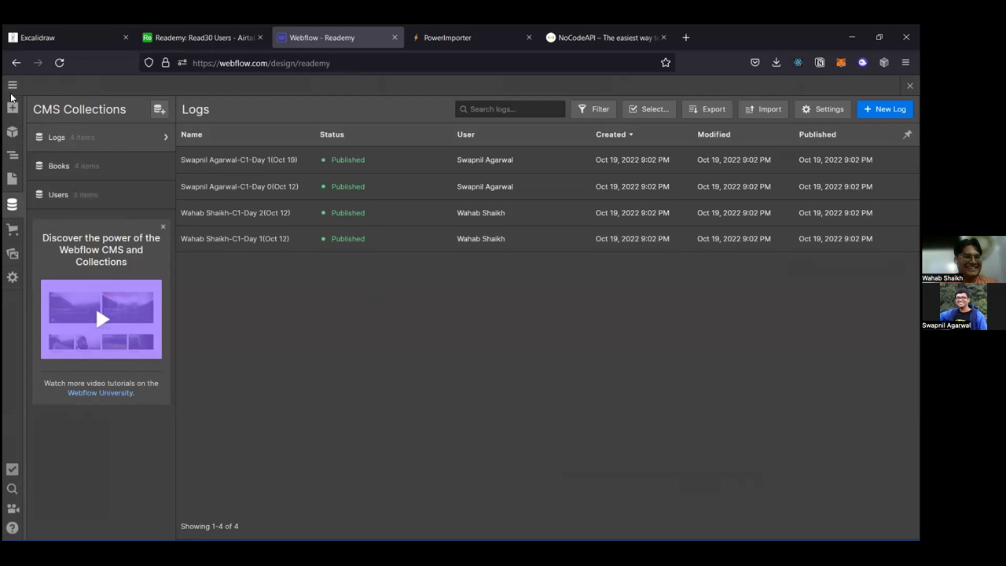
# Step: Leave the collection items and open the Users Template collection page for editing
pyautogui.moveTo(12, 94)
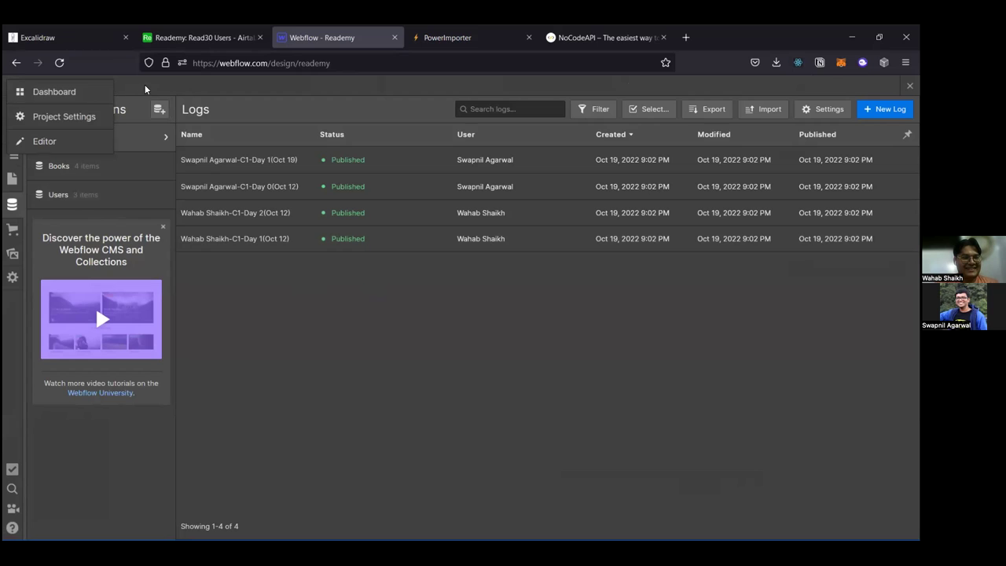
pyautogui.click(6, 129)
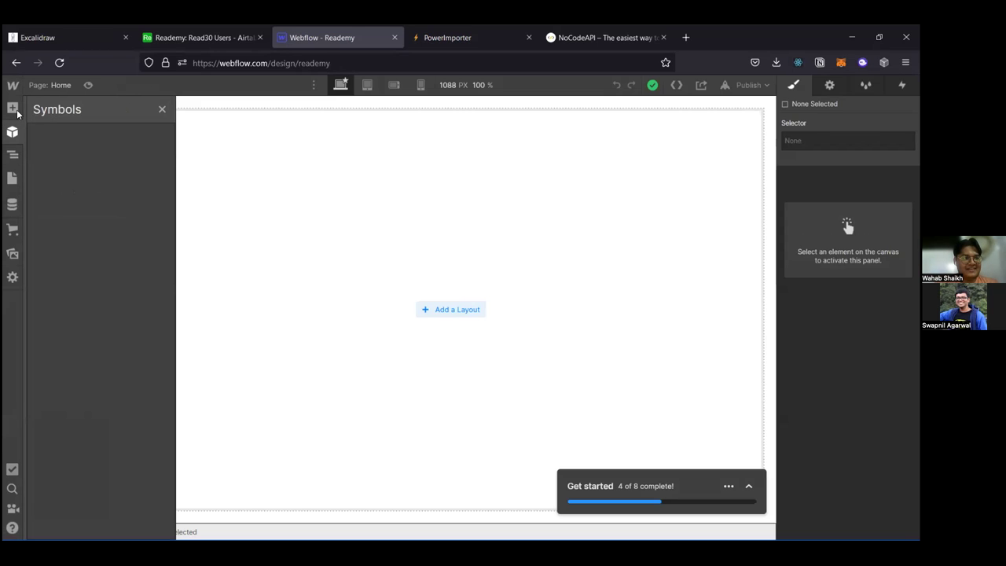
pyautogui.click(15, 110)
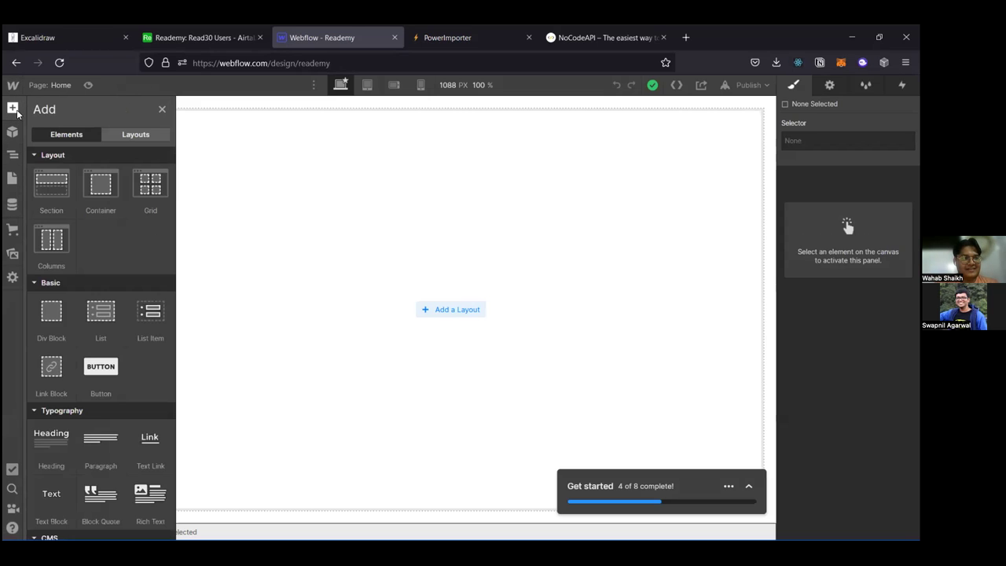
pyautogui.click(64, 85)
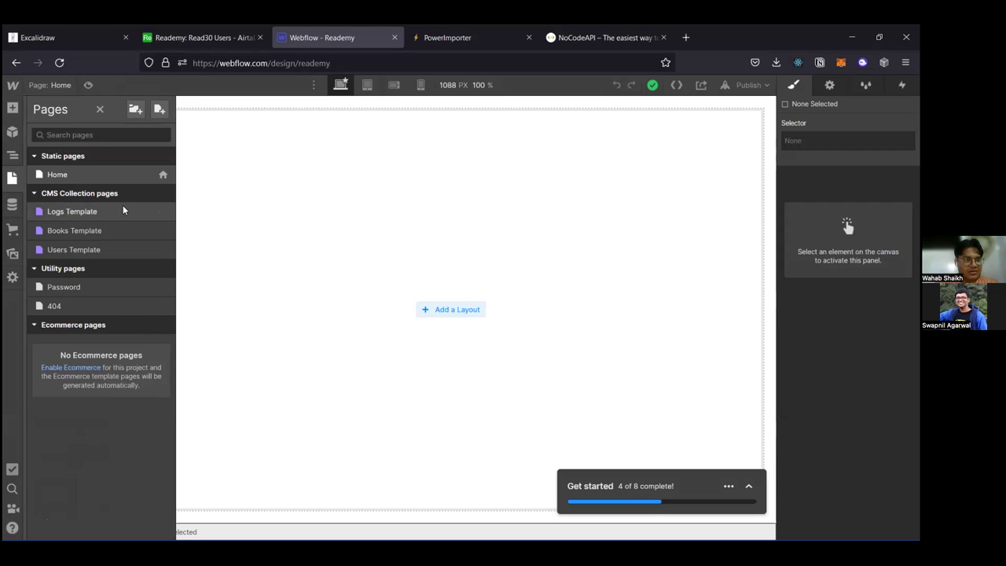
pyautogui.click(115, 249)
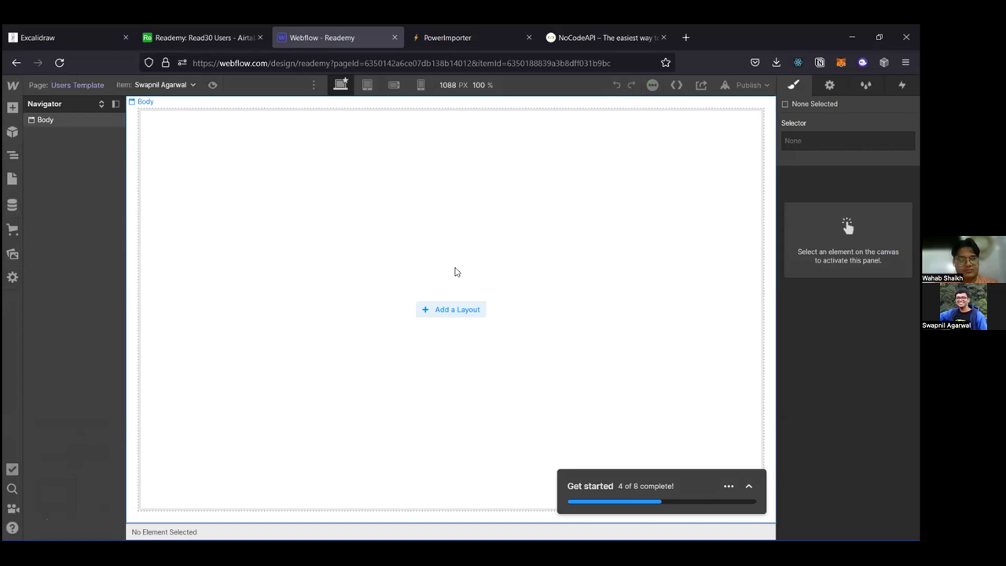
# Step: Examine the prebuilt layouts, including the Hero and Gallery sections, for one that suits the user page, and close the layout library
pyautogui.click(454, 314)
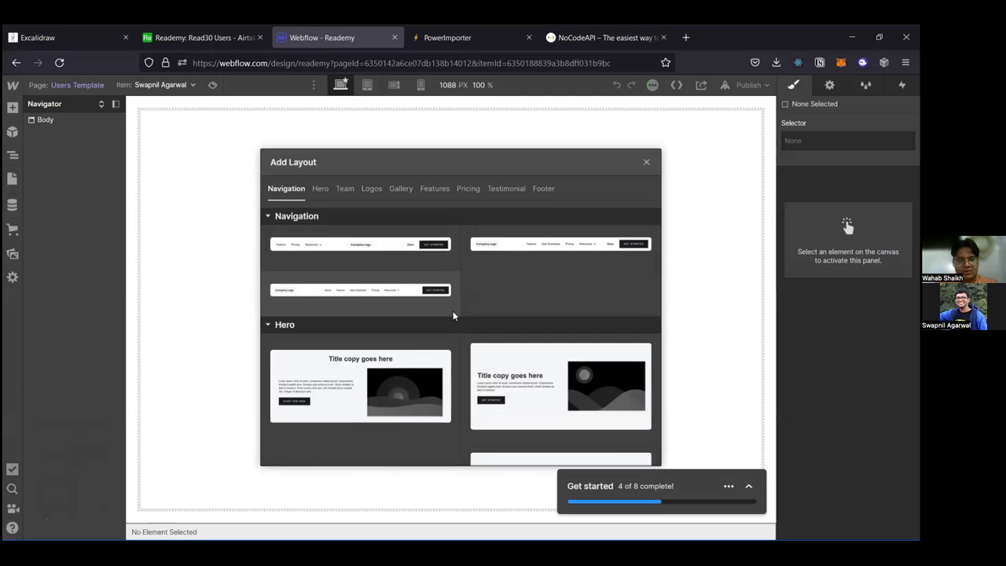
pyautogui.scroll(-5, 453, 315)
pyautogui.scroll(-10, 453, 315)
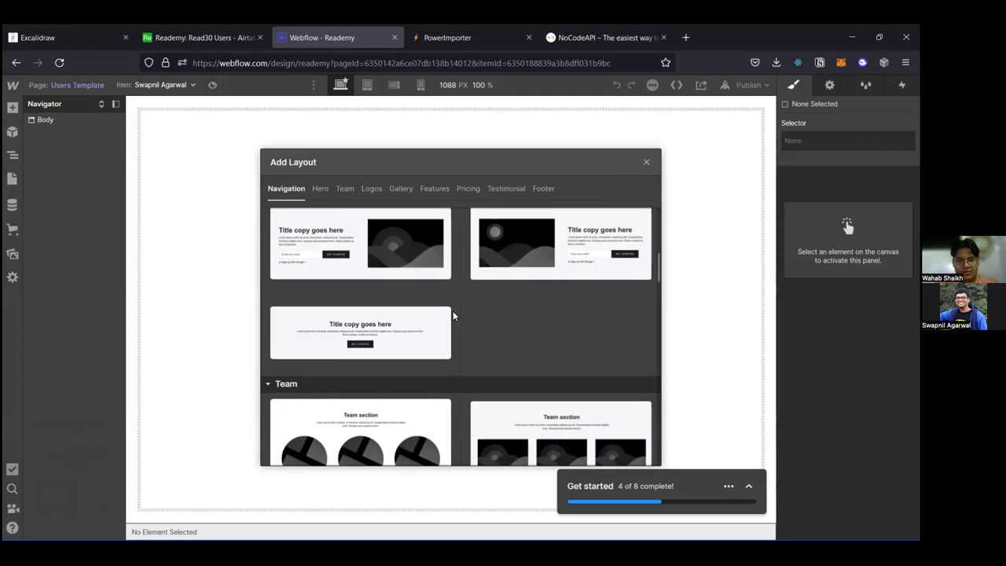
pyautogui.scroll(-3, 453, 315)
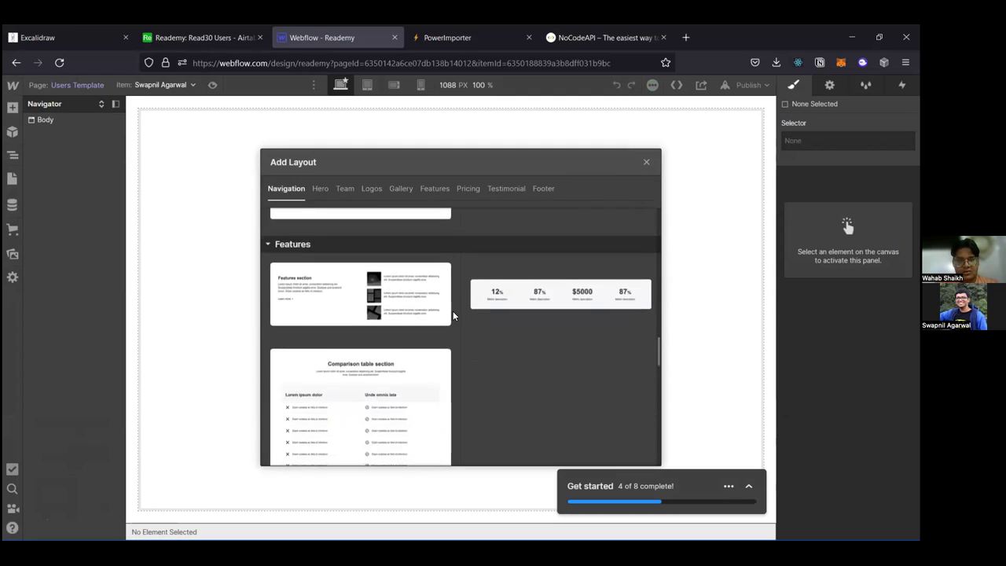
pyautogui.scroll(2, 451, 314)
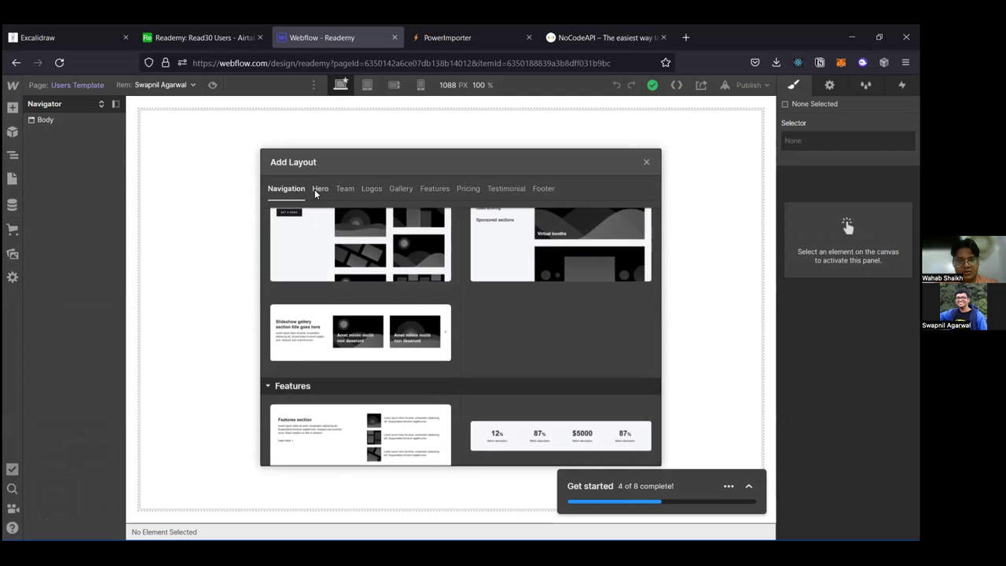
pyautogui.click(317, 190)
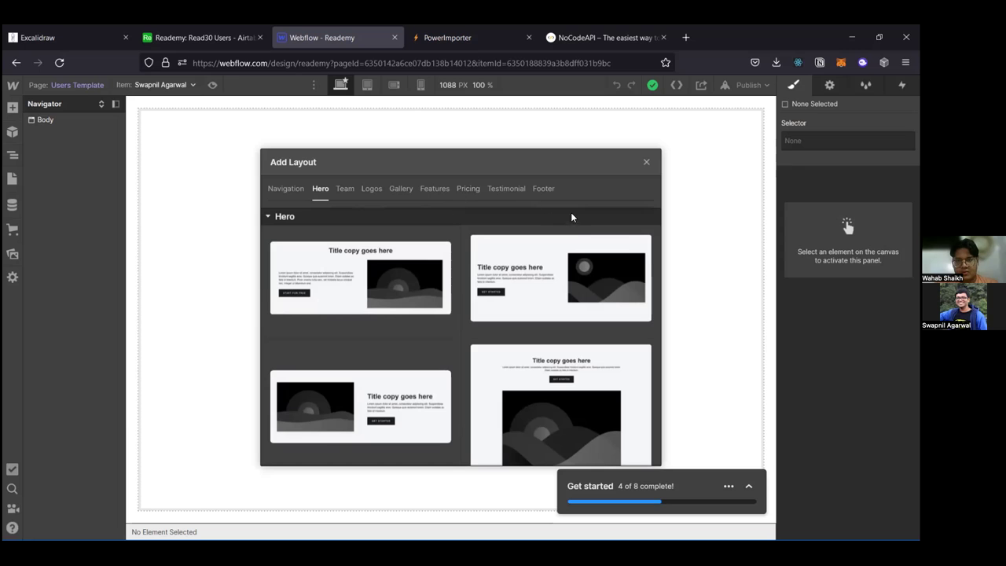
pyautogui.scroll(-5, 410, 327)
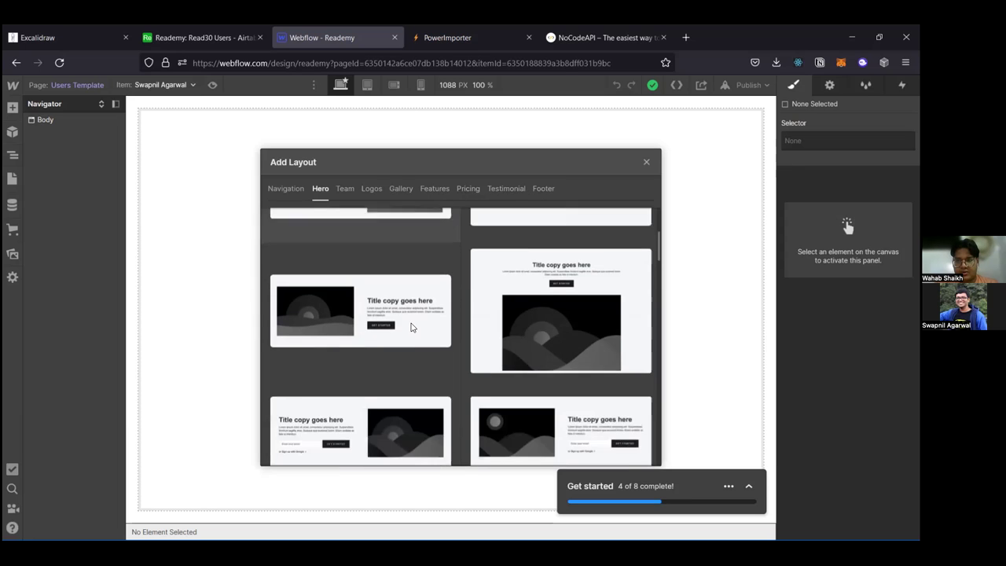
pyautogui.scroll(-10, 411, 327)
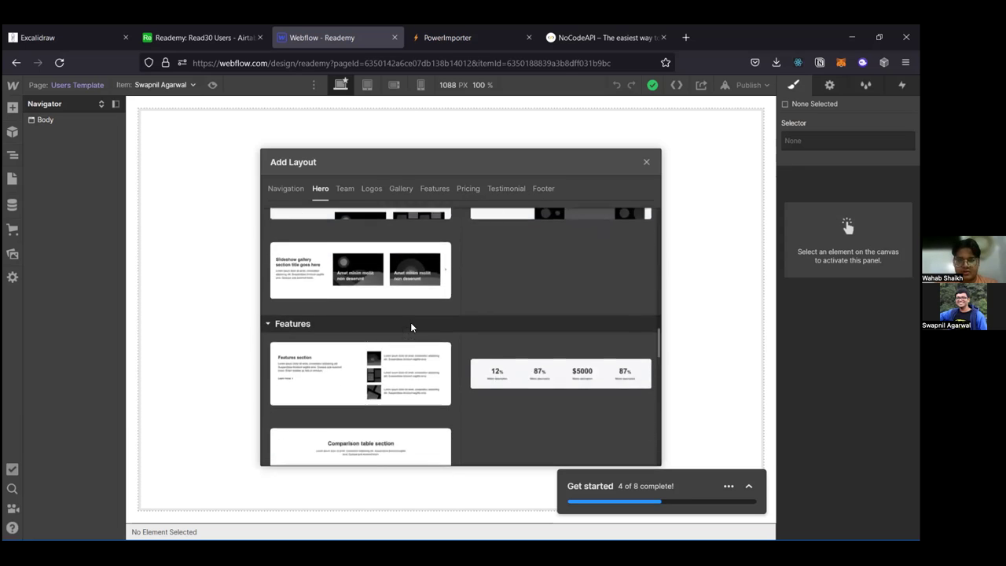
pyautogui.scroll(-4, 503, 372)
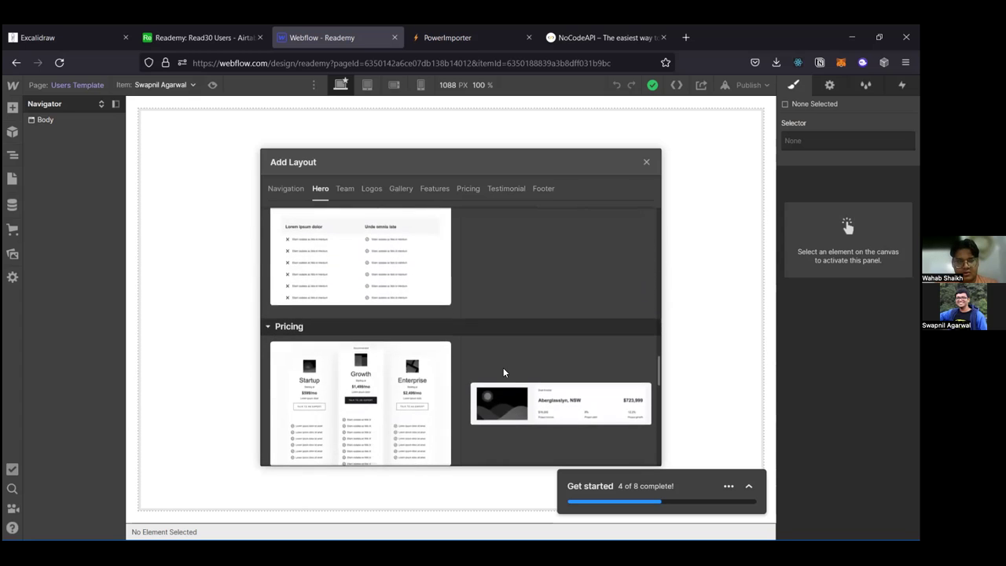
pyautogui.scroll(2, 503, 254)
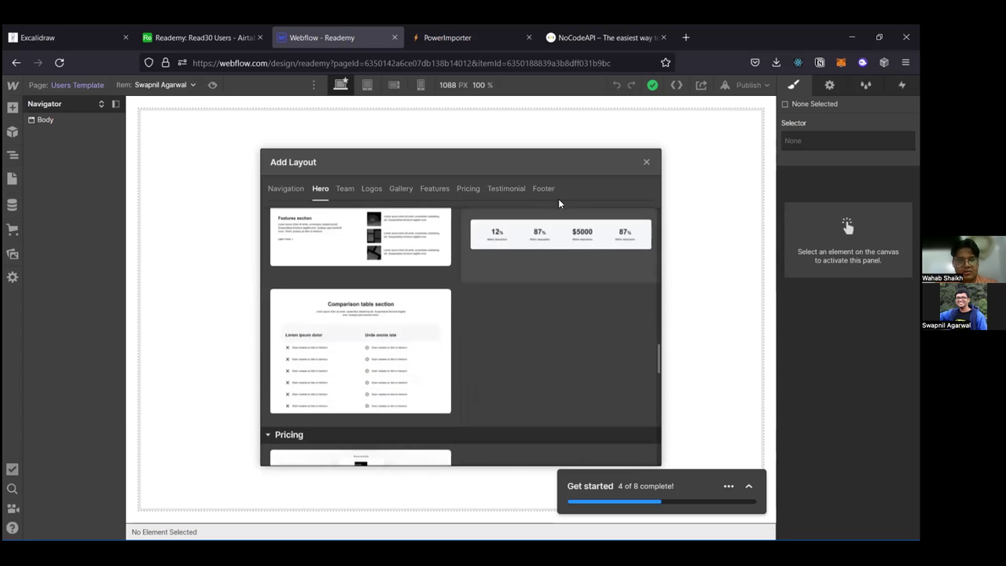
pyautogui.scroll(15, 491, 325)
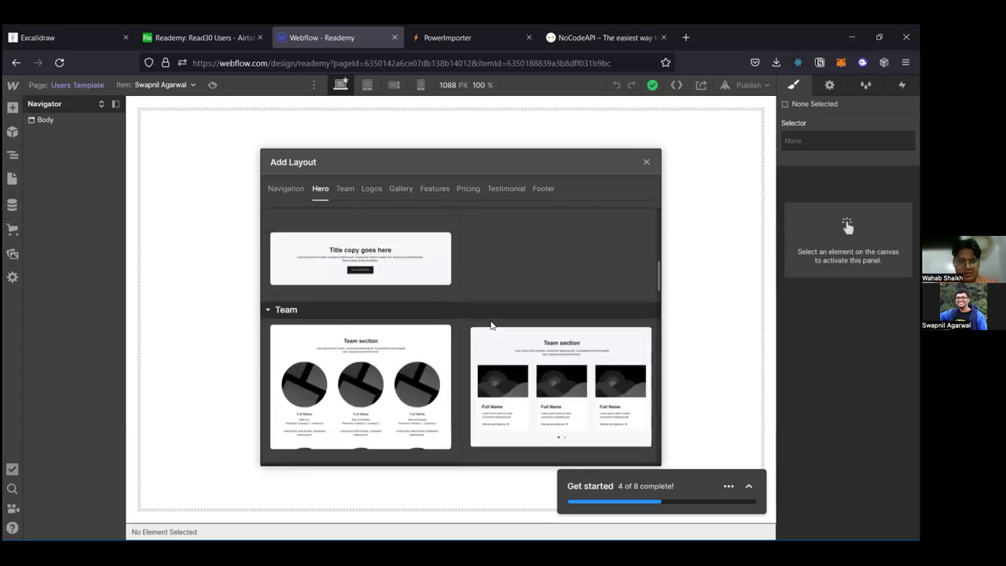
pyautogui.scroll(-3, 491, 325)
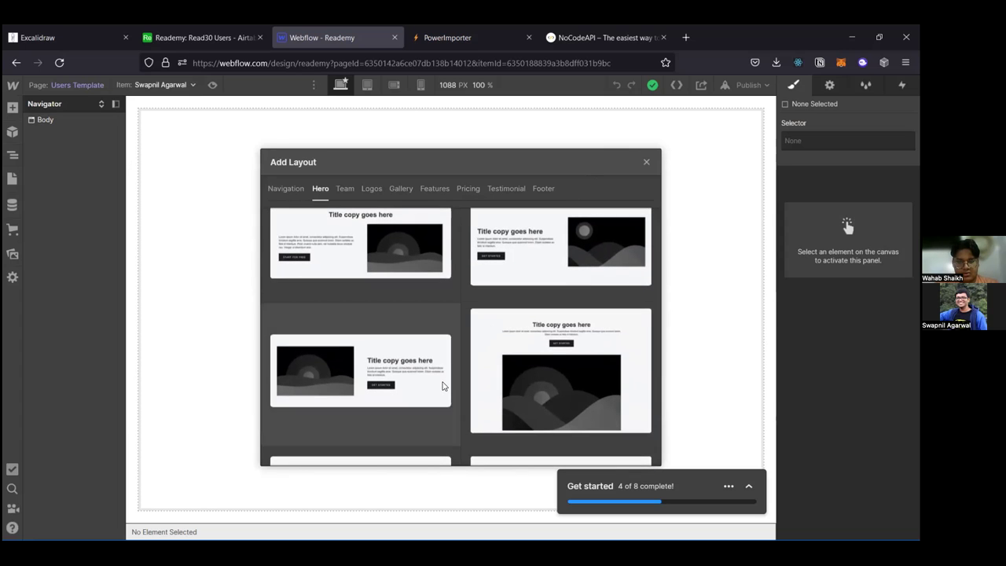
pyautogui.click(406, 198)
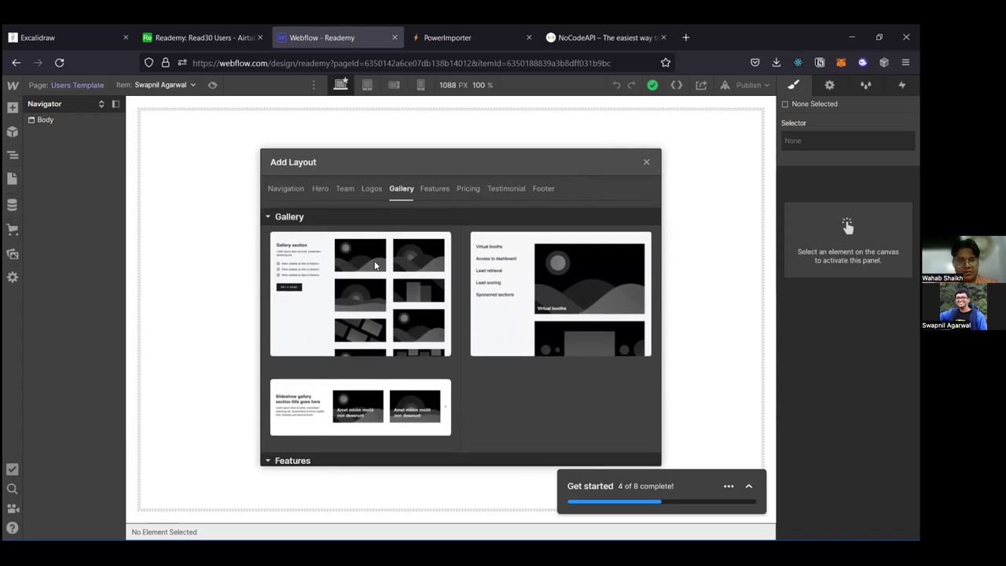
pyautogui.scroll(-2, 395, 272)
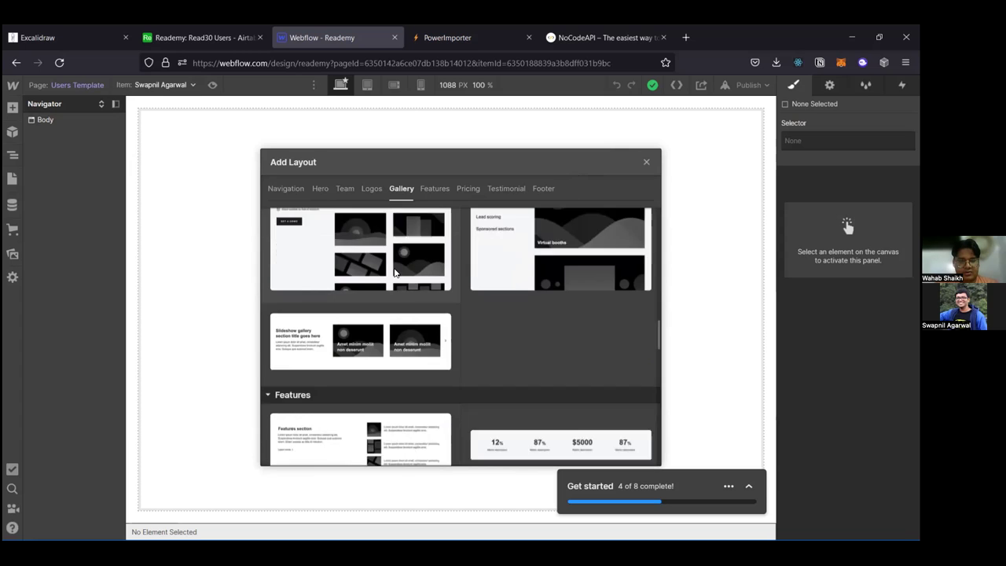
pyautogui.scroll(-8, 395, 272)
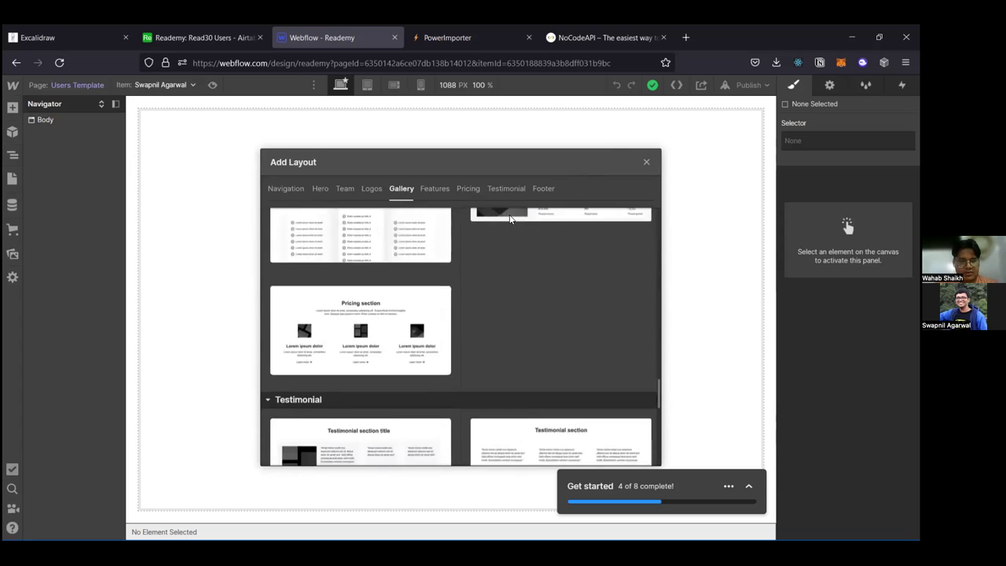
pyautogui.scroll(5, 486, 280)
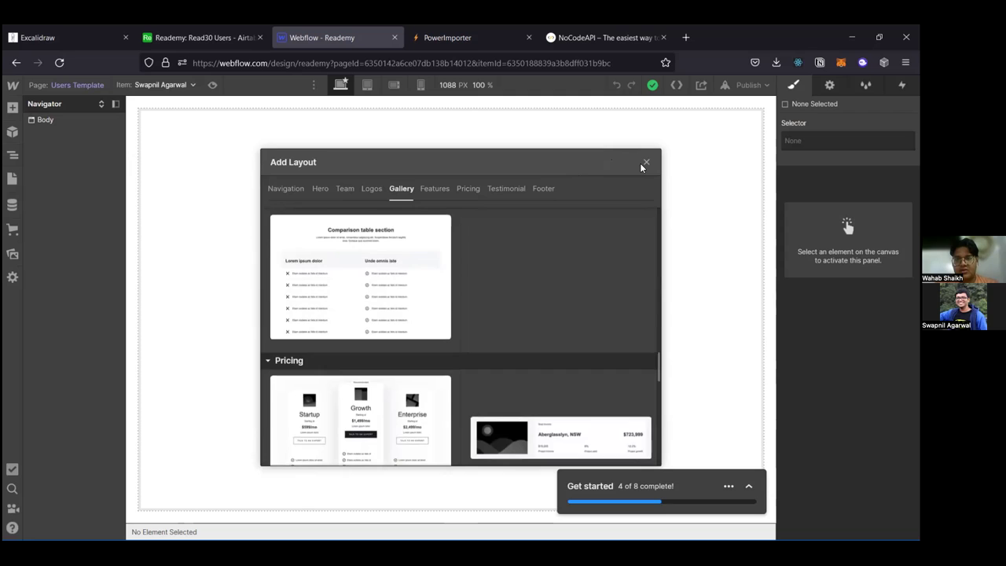
pyautogui.click(646, 162)
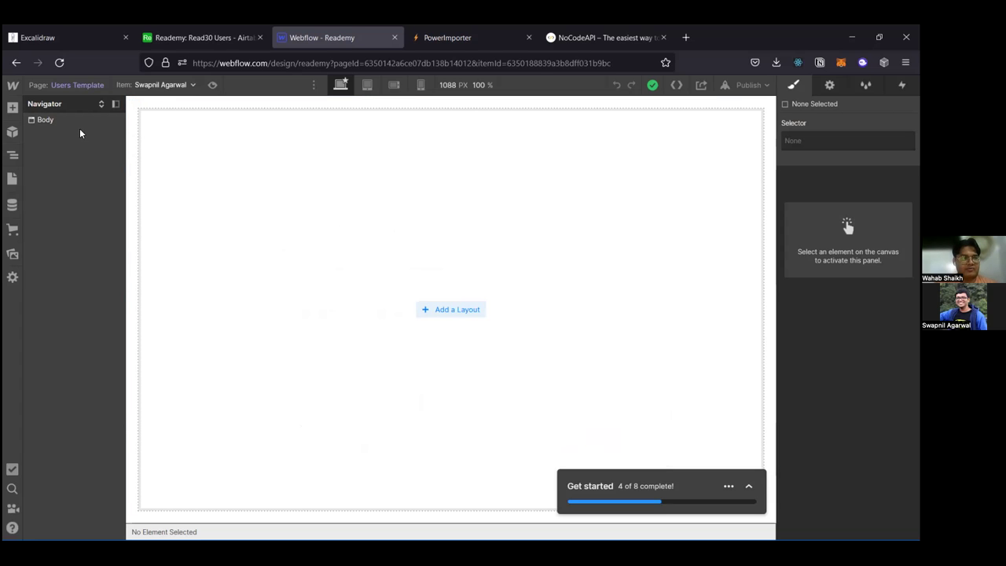
# Step: Select the Body, bring up the elements to add and show the canvas at the mobile portrait breakpoint
pyautogui.click(56, 123)
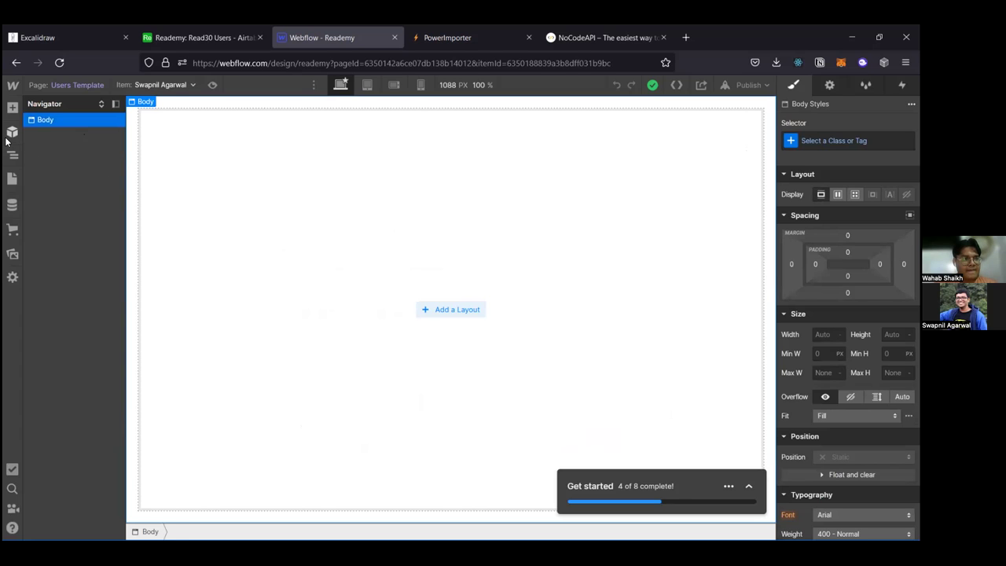
pyautogui.click(12, 132)
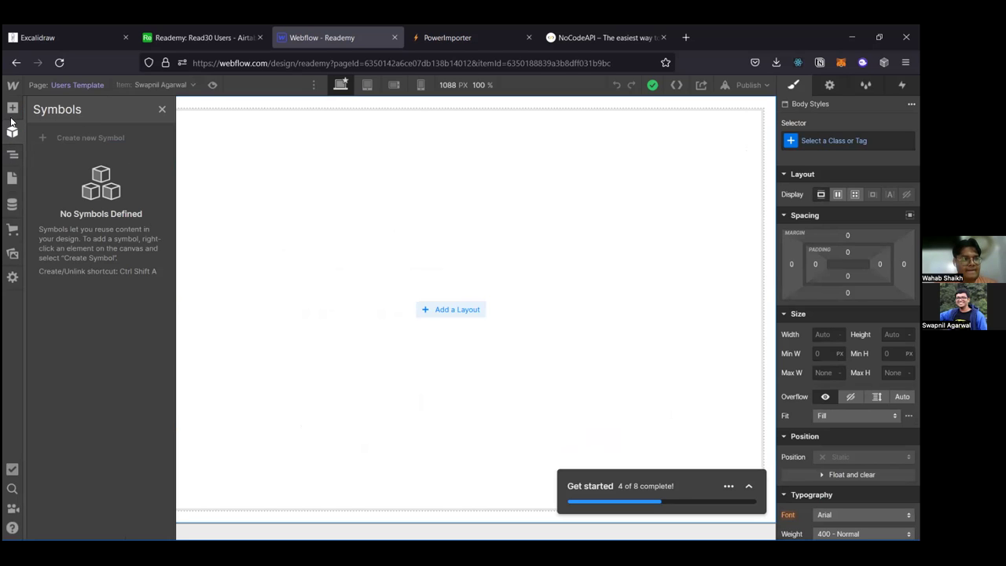
pyautogui.click(12, 118)
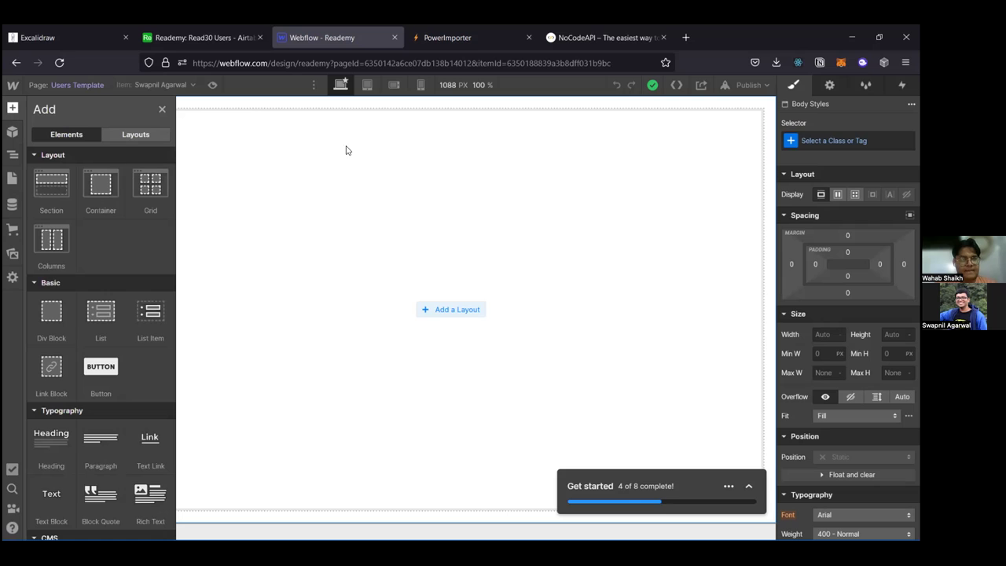
pyautogui.click(421, 85)
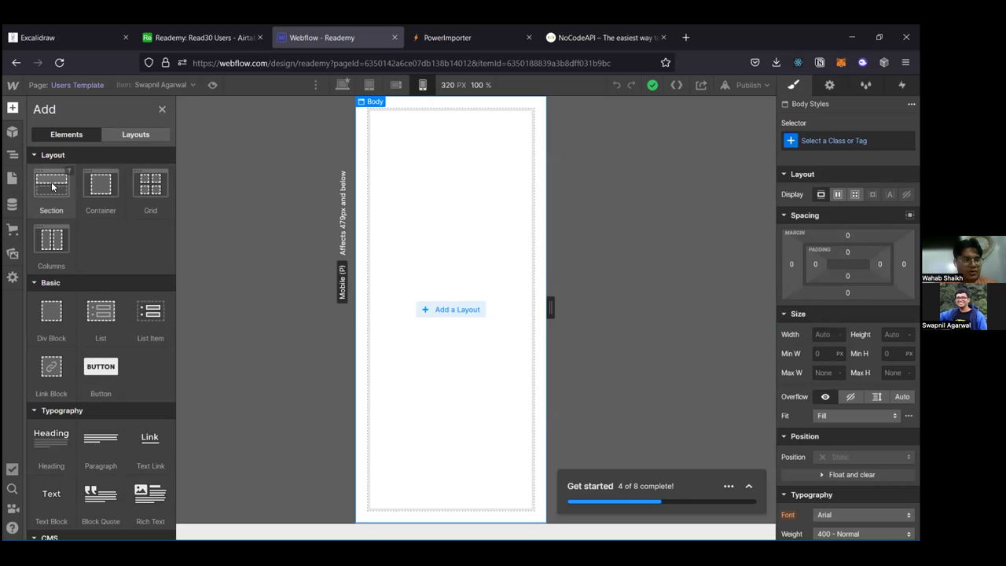
# Step: Add an H1 heading to the page body and bind its text to the Name field of the Users collection
pyautogui.scroll(-3, 52, 189)
pyautogui.scroll(3, 154, 275)
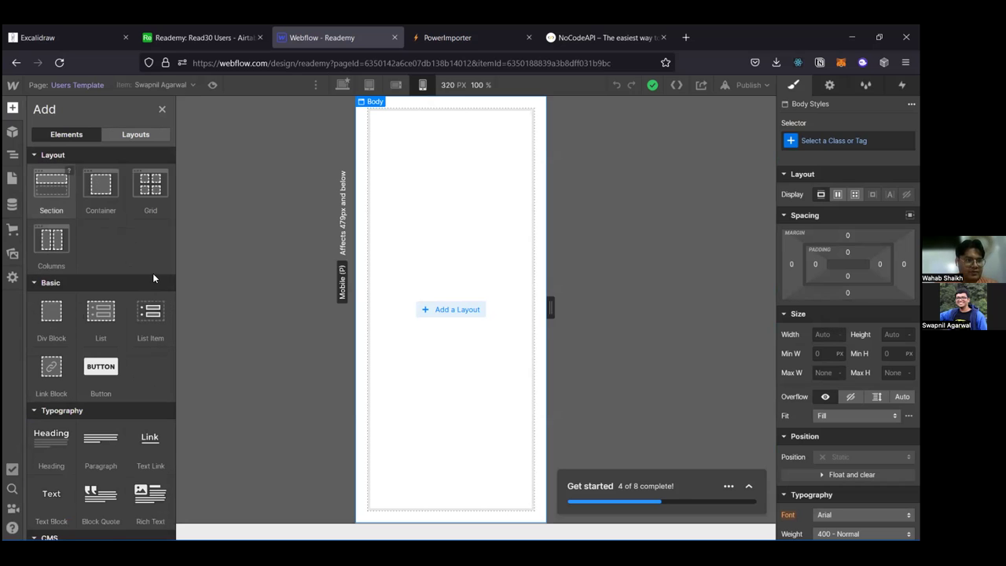
pyautogui.scroll(-2, 124, 368)
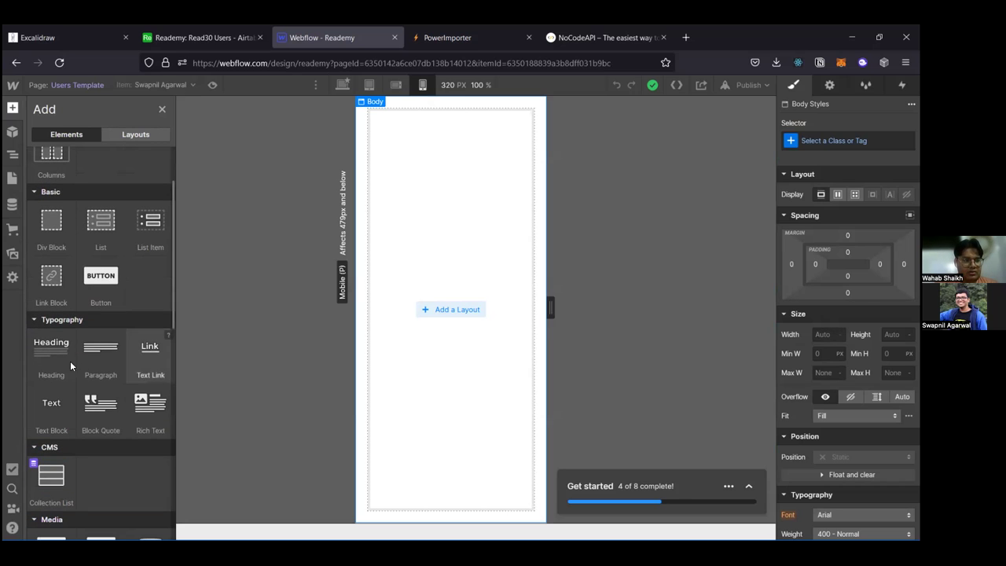
pyautogui.moveTo(46, 360); pyautogui.dragTo(443, 154)
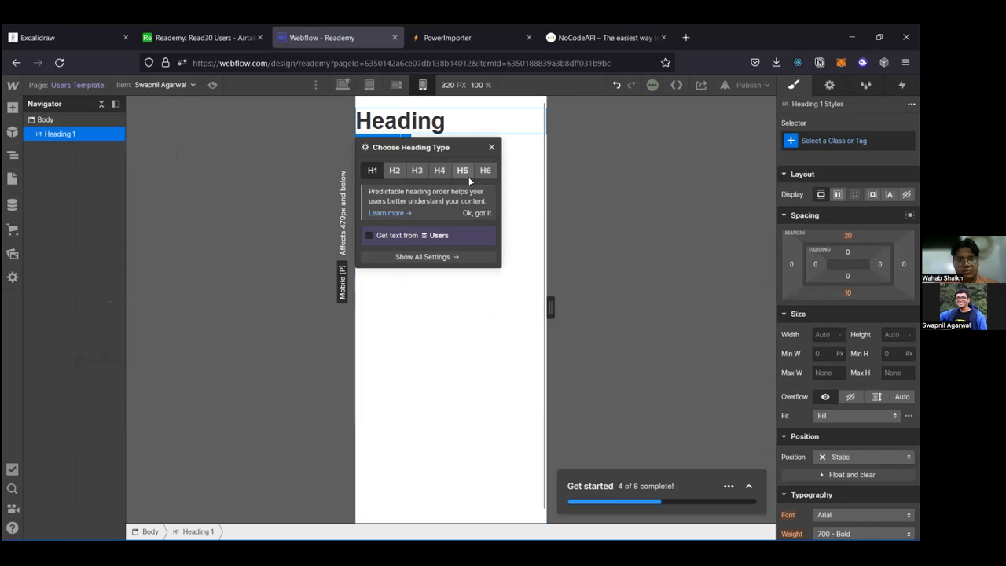
pyautogui.click(417, 234)
pyautogui.click(419, 251)
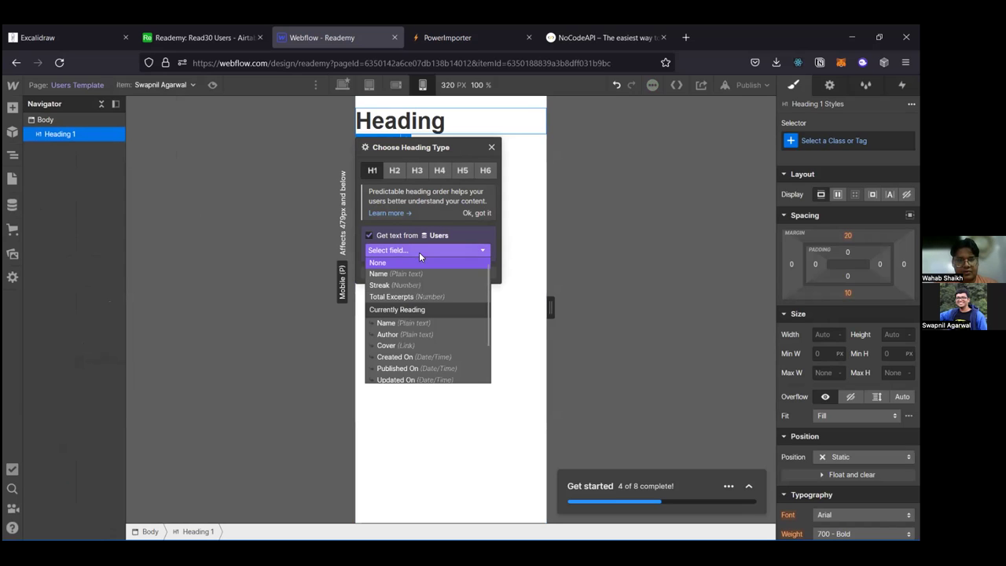
pyautogui.click(425, 274)
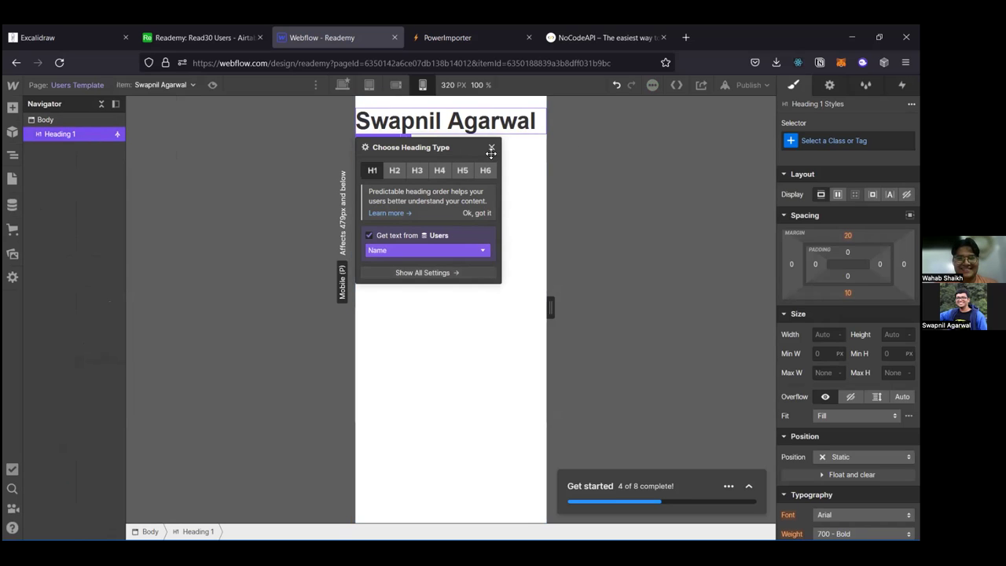
# Step: Change the user name heading to H2, close its settings and bring up the elements to add
pyautogui.click(395, 171)
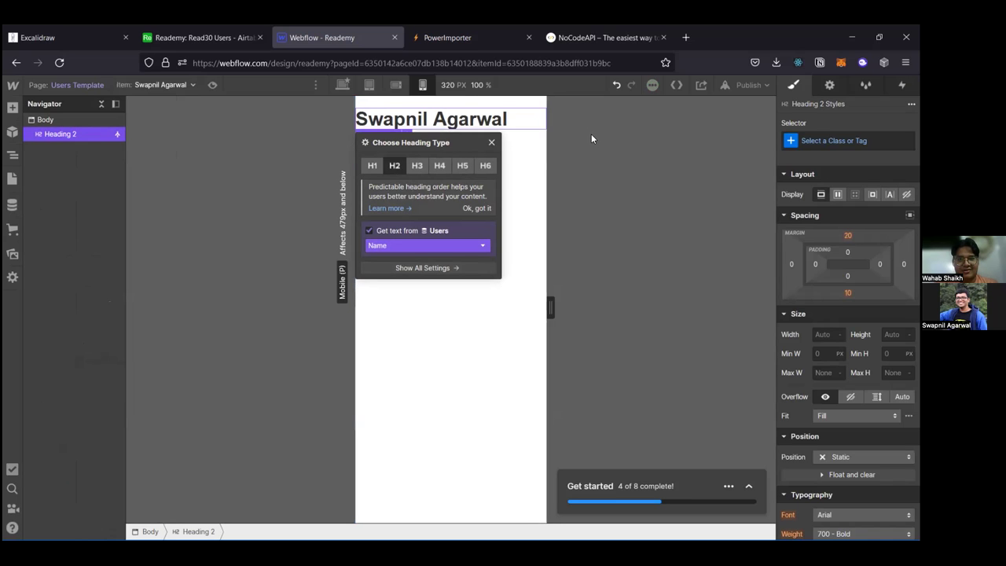
pyautogui.click(491, 144)
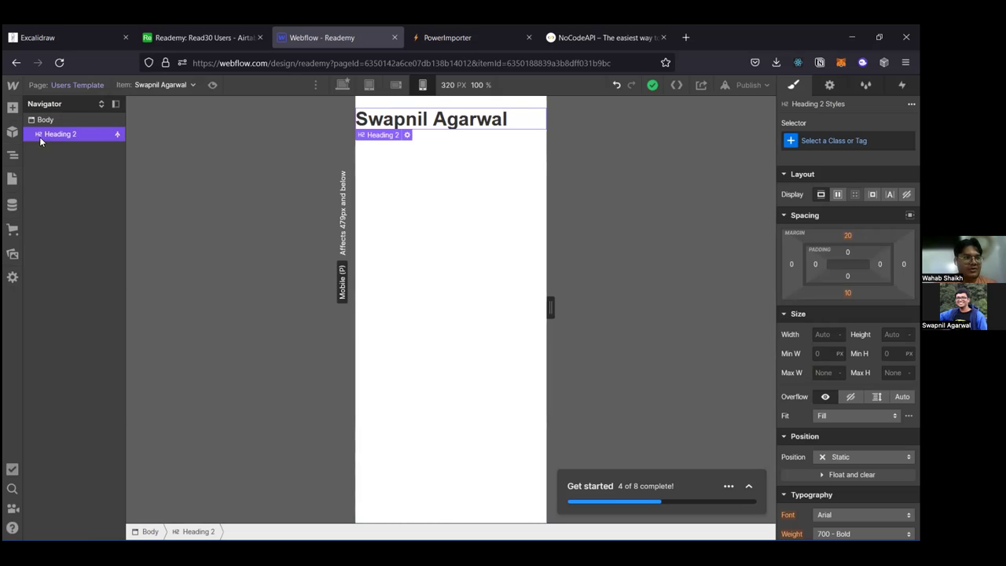
pyautogui.click(12, 108)
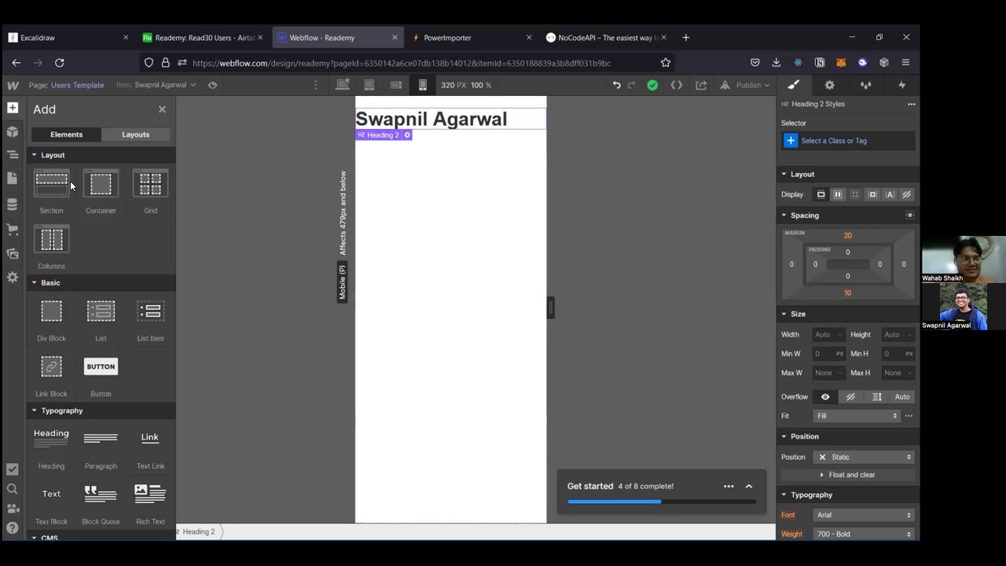
pyautogui.scroll(-2, 141, 233)
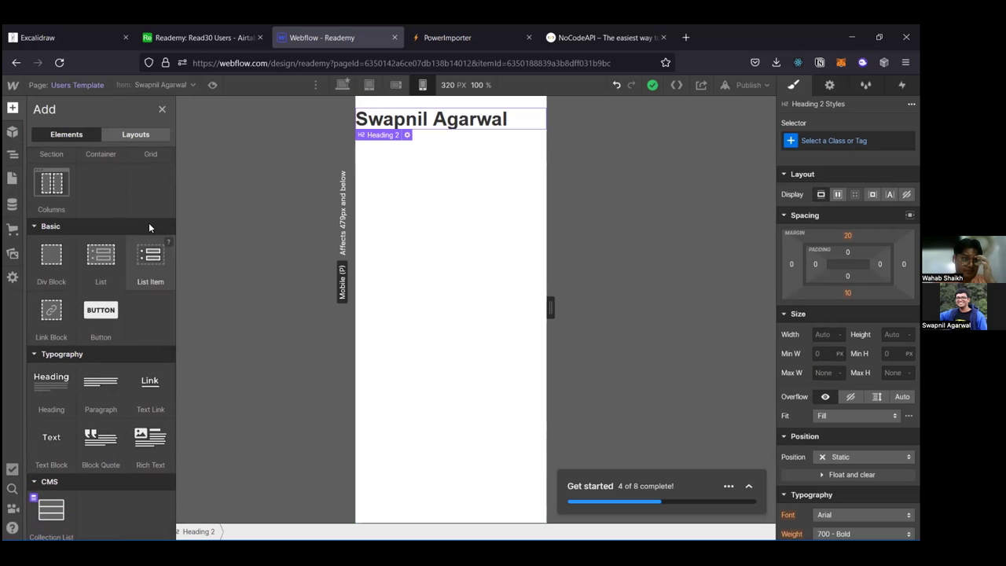
pyautogui.scroll(-2, 117, 330)
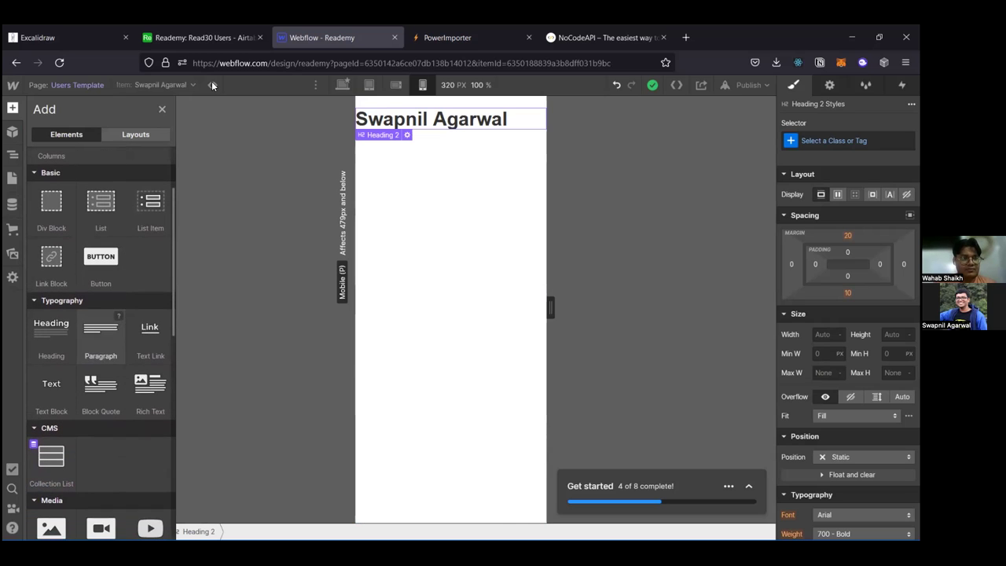
# Step: Switch through Airtable's Read30 Users table to PowerImporter and sync the Reademy workflow into Webflow
pyautogui.click(205, 36)
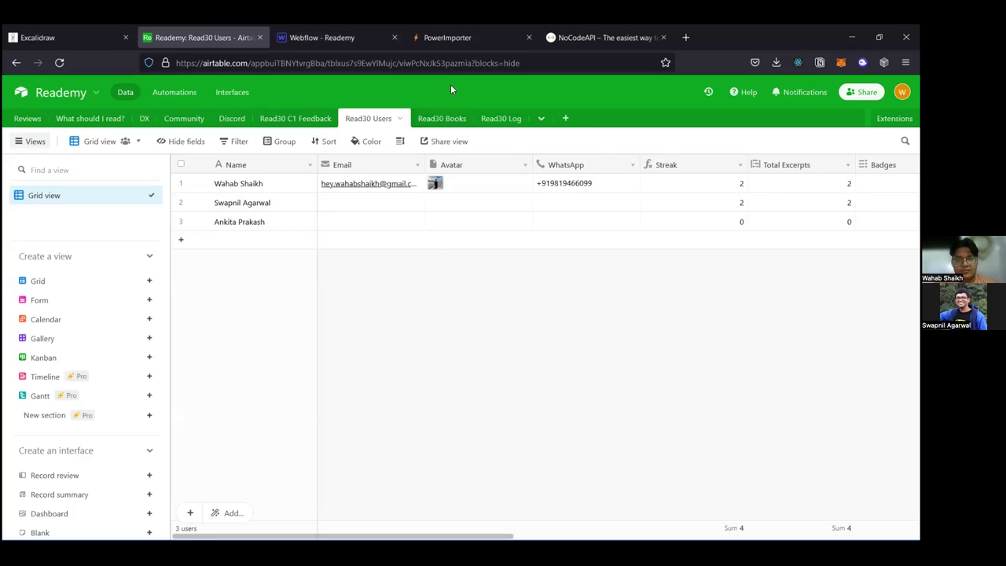
pyautogui.click(473, 63)
pyautogui.press('Return')
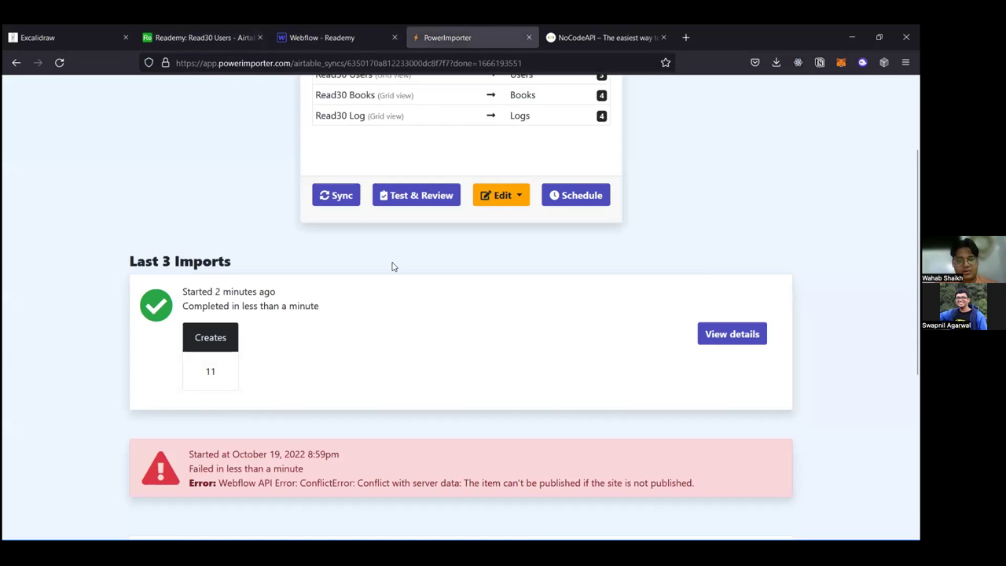
pyautogui.scroll(3, 557, 321)
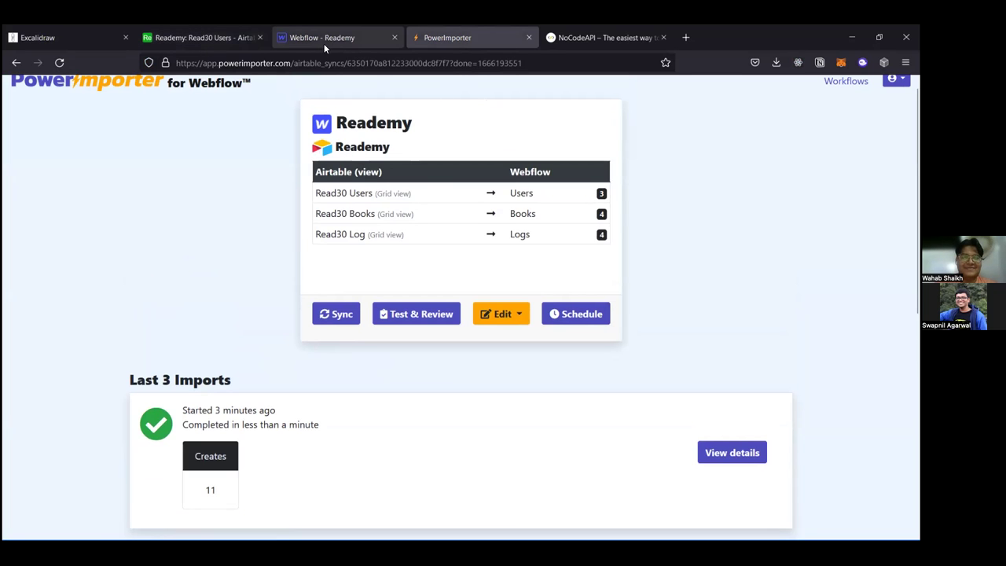
pyautogui.click(355, 322)
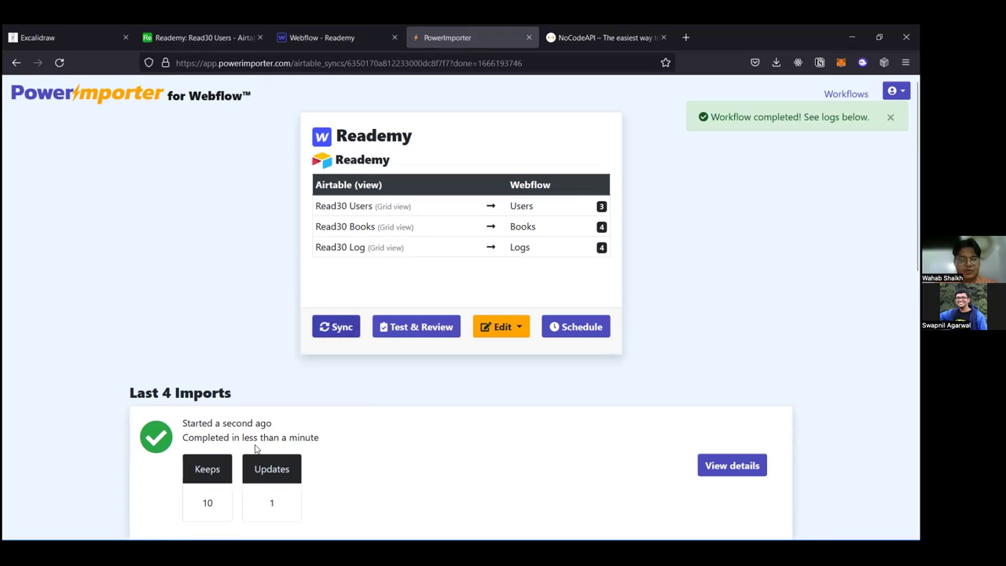
# Step: Switch back to Webflow, add an Image below the heading and bind it to the Avatar field of Users
pyautogui.click(341, 44)
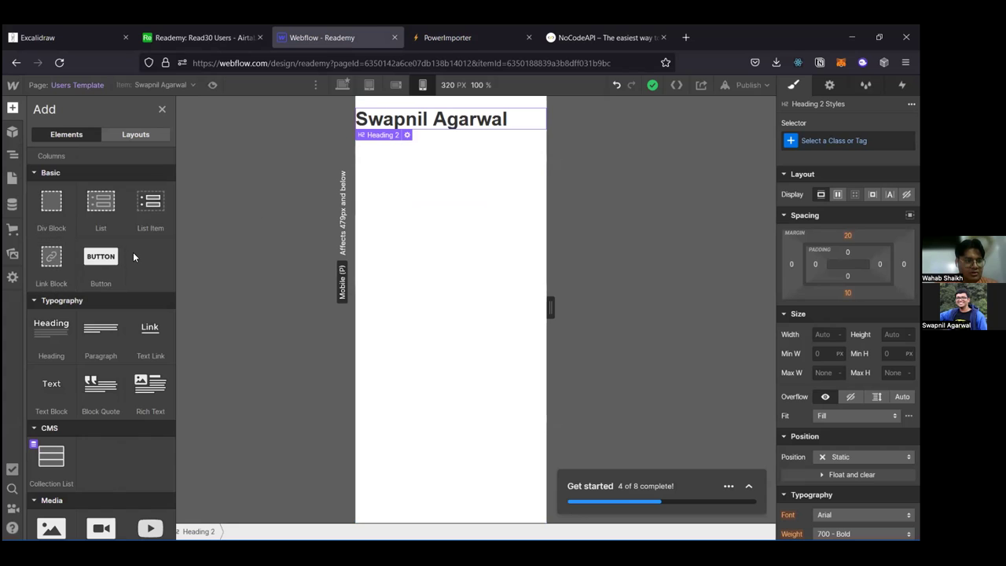
pyautogui.scroll(-1, 133, 251)
pyautogui.scroll(-2, 132, 251)
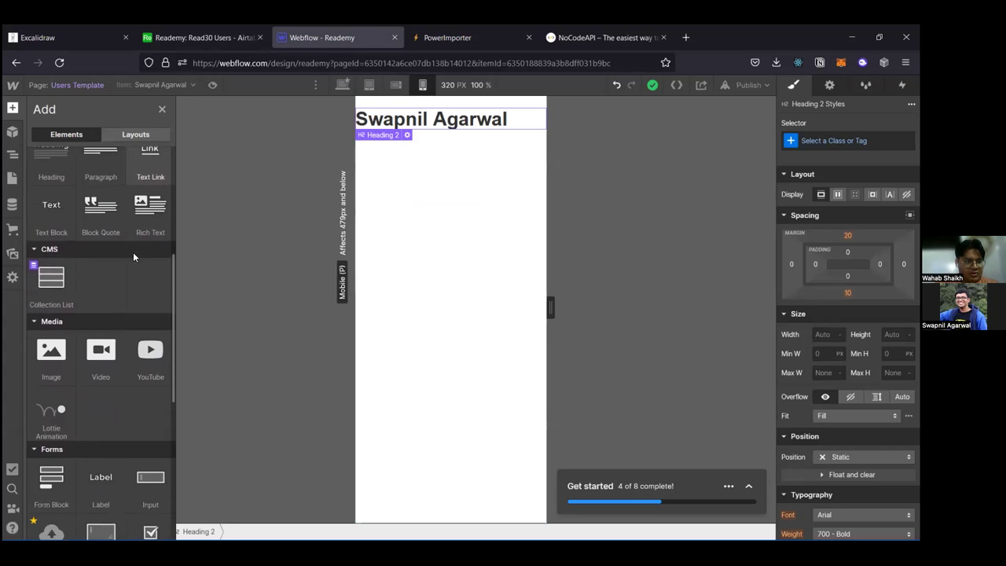
pyautogui.click(50, 358)
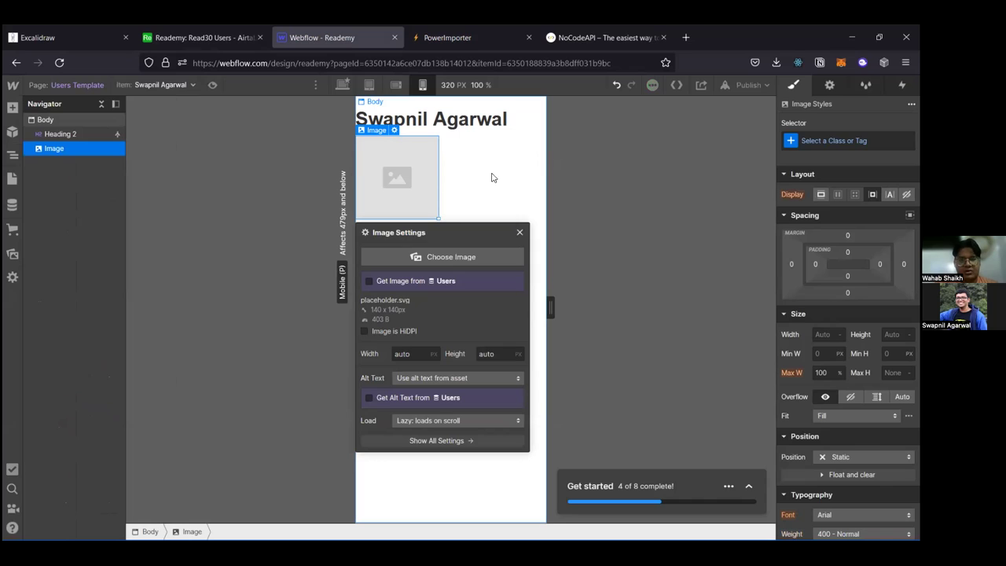
pyautogui.click(434, 280)
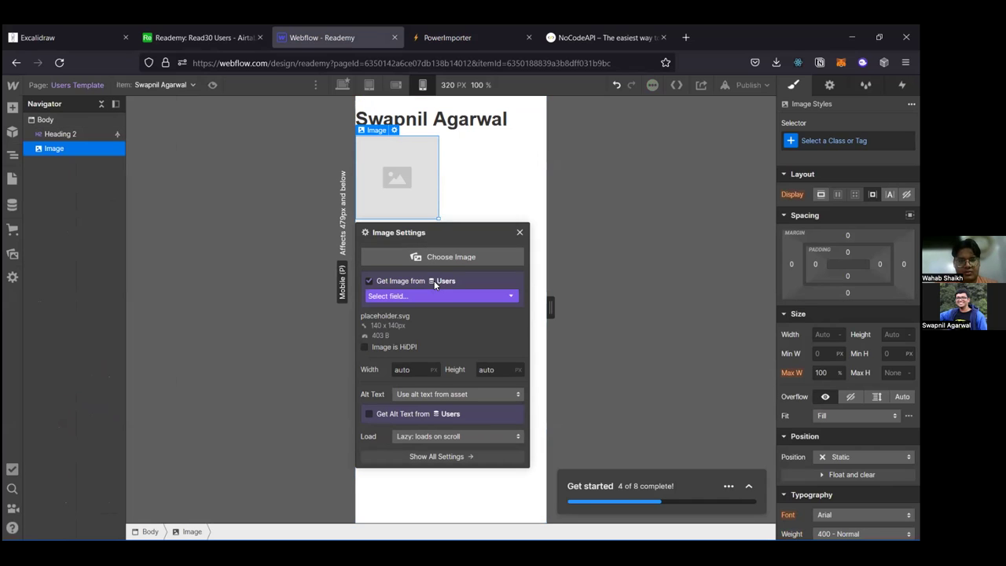
pyautogui.click(434, 296)
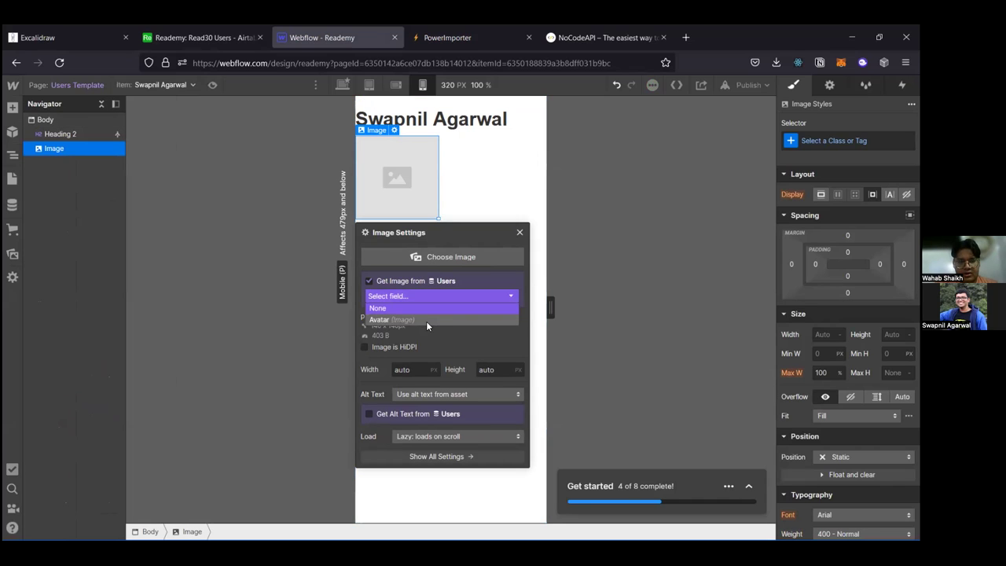
pyautogui.click(427, 322)
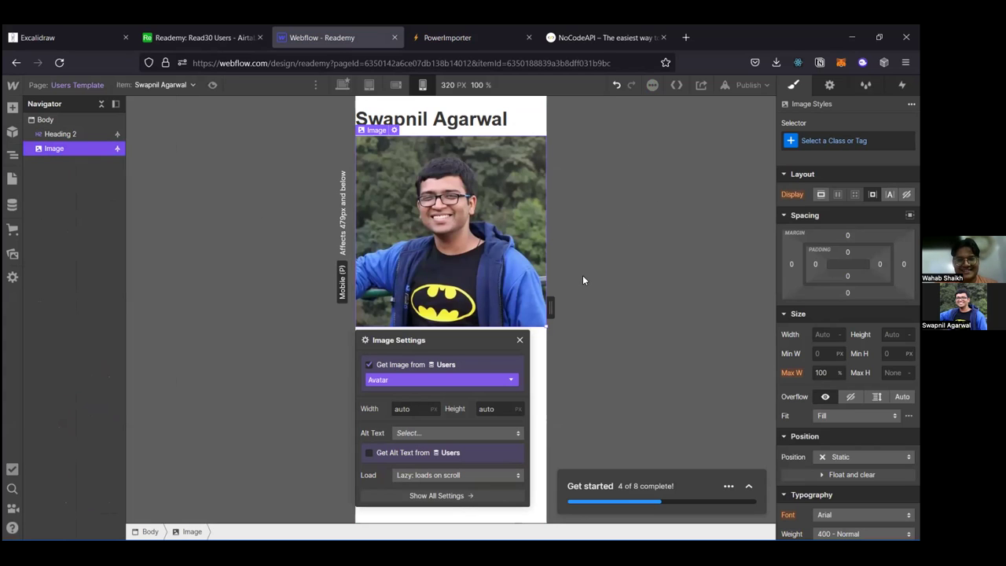
pyautogui.click(519, 340)
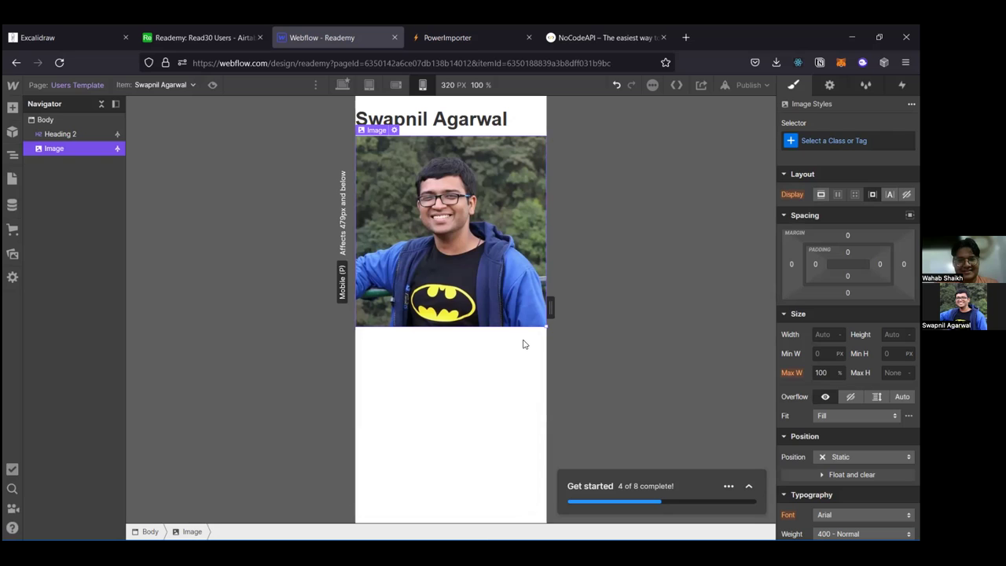
# Step: Add a Text Block below the avatar image and bind its text to the Streak field of Users
pyautogui.click(463, 353)
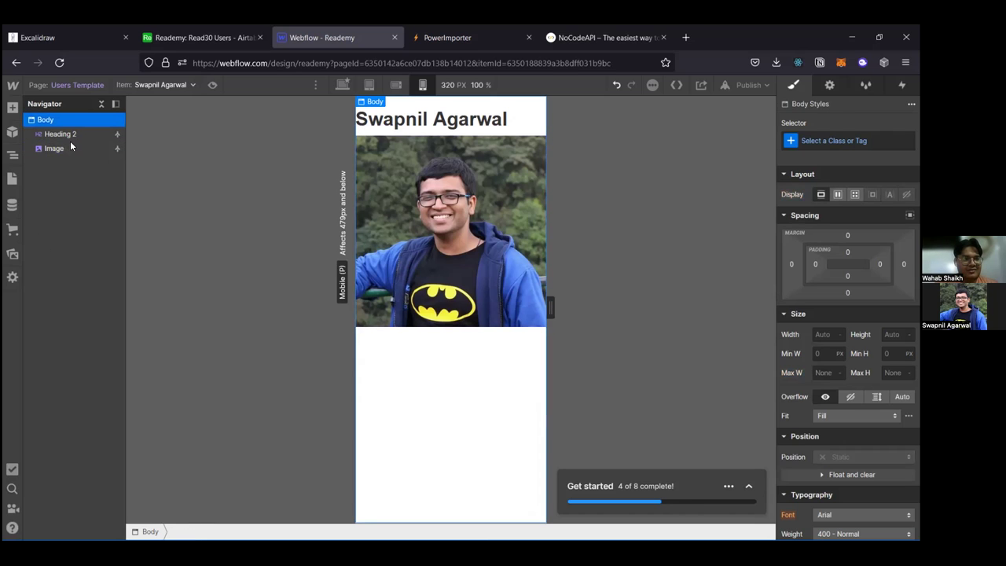
pyautogui.click(493, 262)
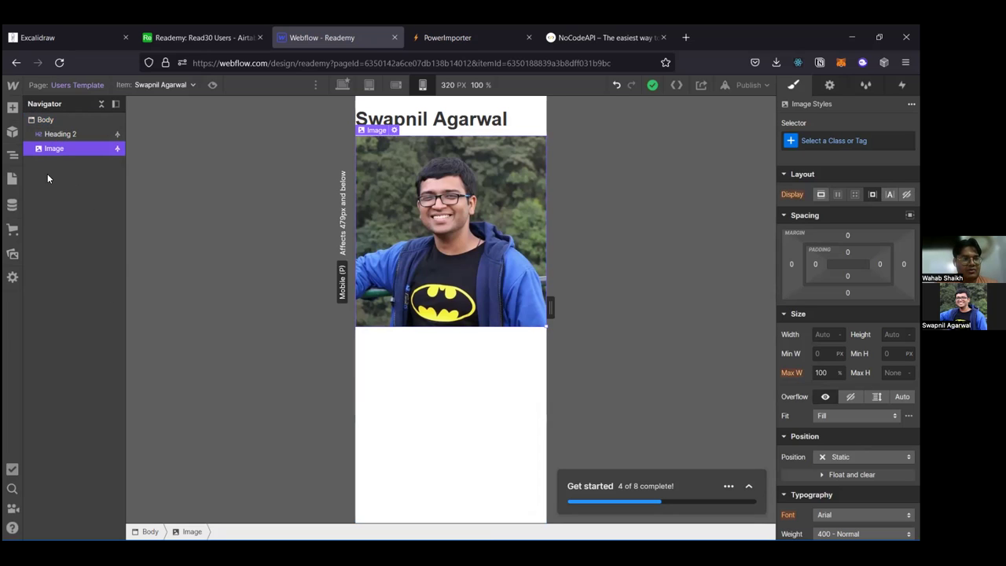
pyautogui.click(12, 132)
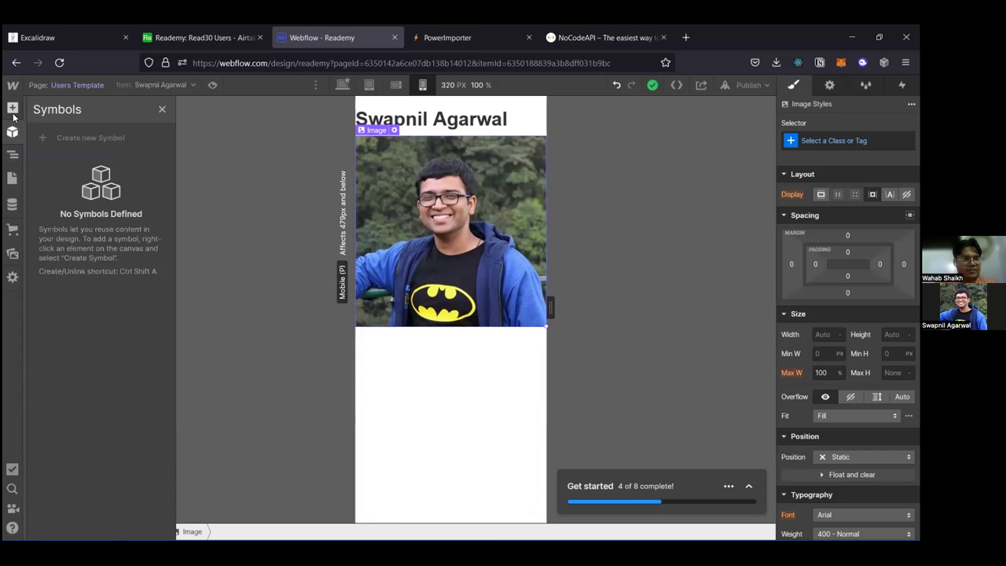
pyautogui.click(13, 110)
pyautogui.scroll(-4, 128, 246)
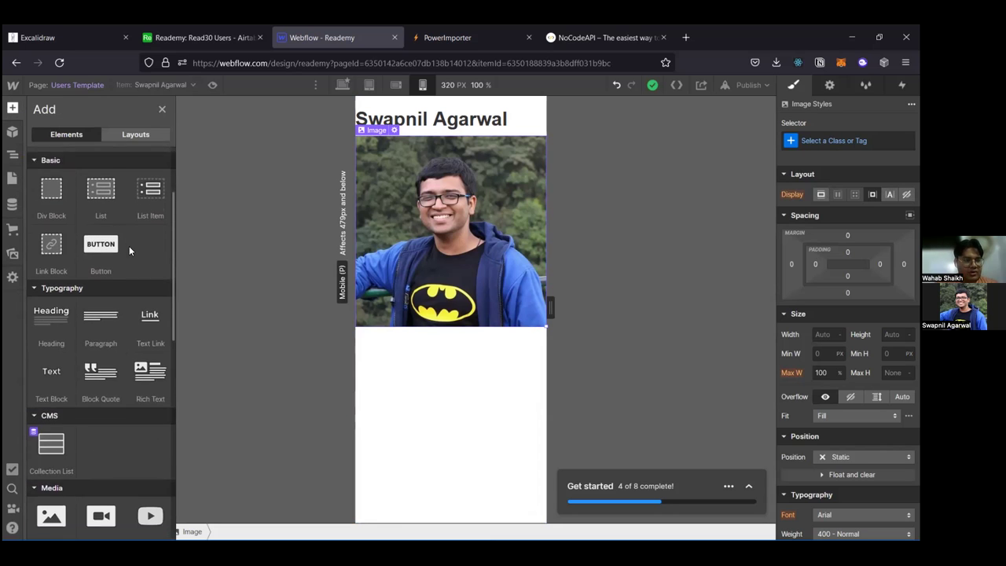
pyautogui.scroll(-4, 129, 246)
pyautogui.scroll(4, 129, 246)
pyautogui.scroll(3, 129, 245)
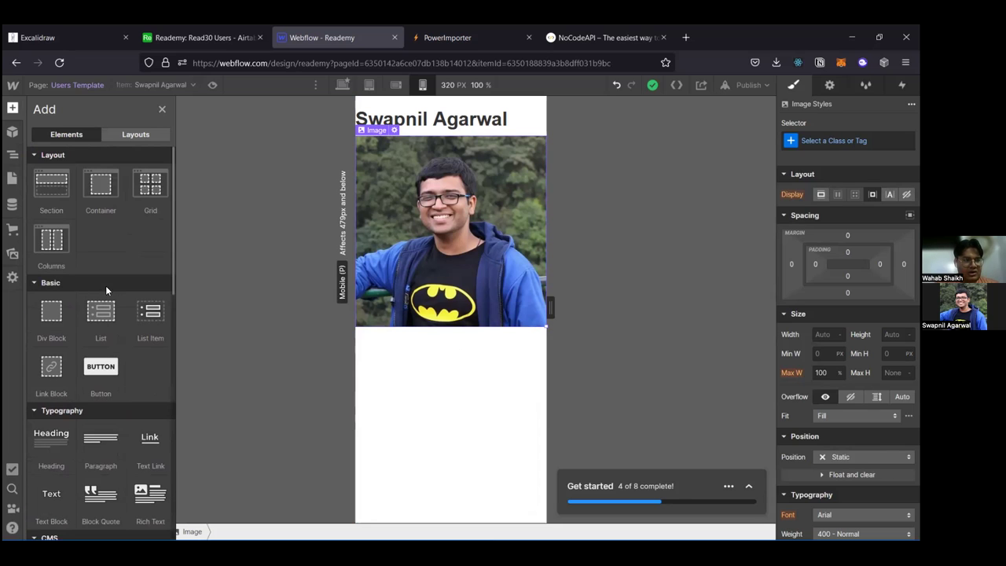
pyautogui.scroll(-1, 126, 379)
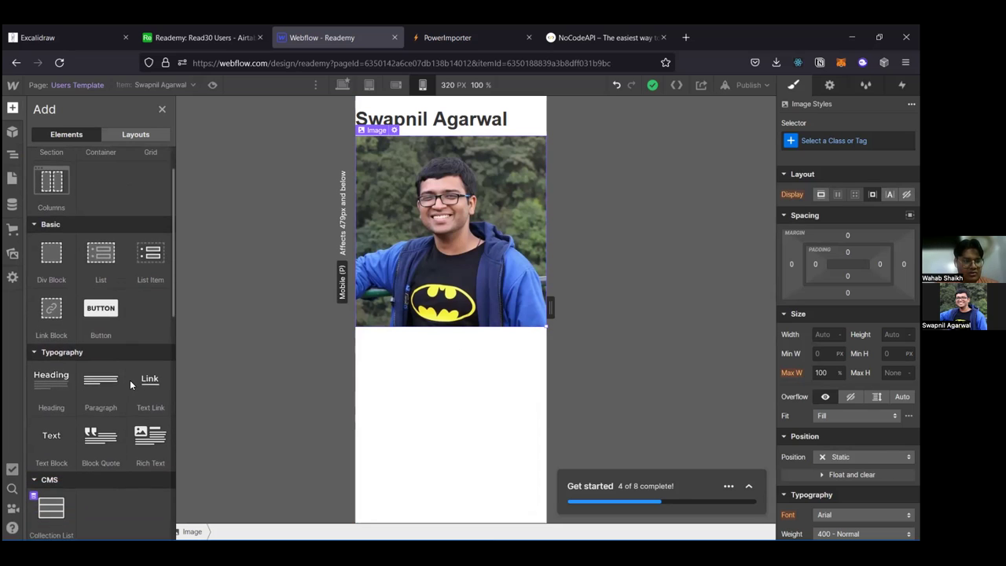
pyautogui.scroll(-1, 137, 390)
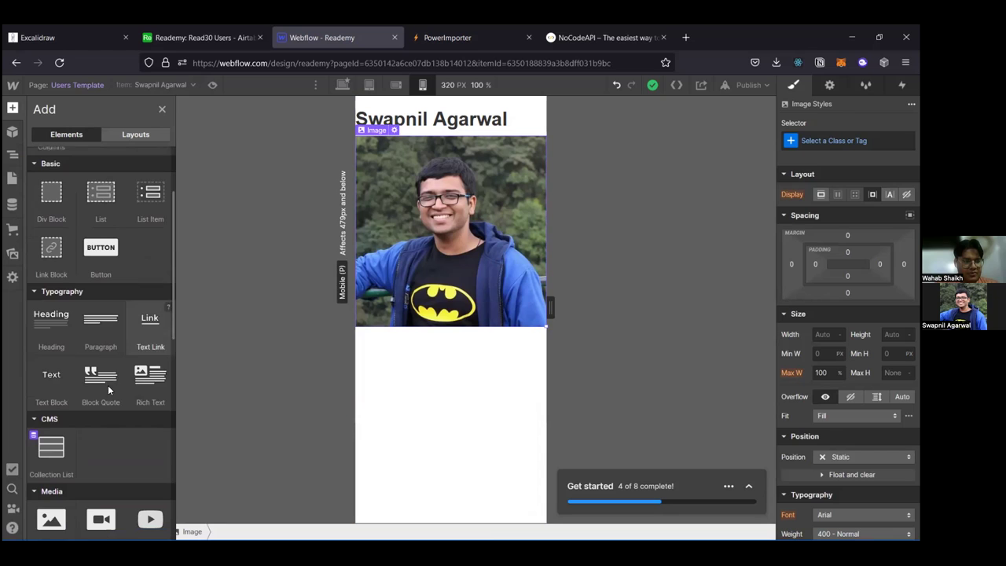
pyautogui.click(60, 379)
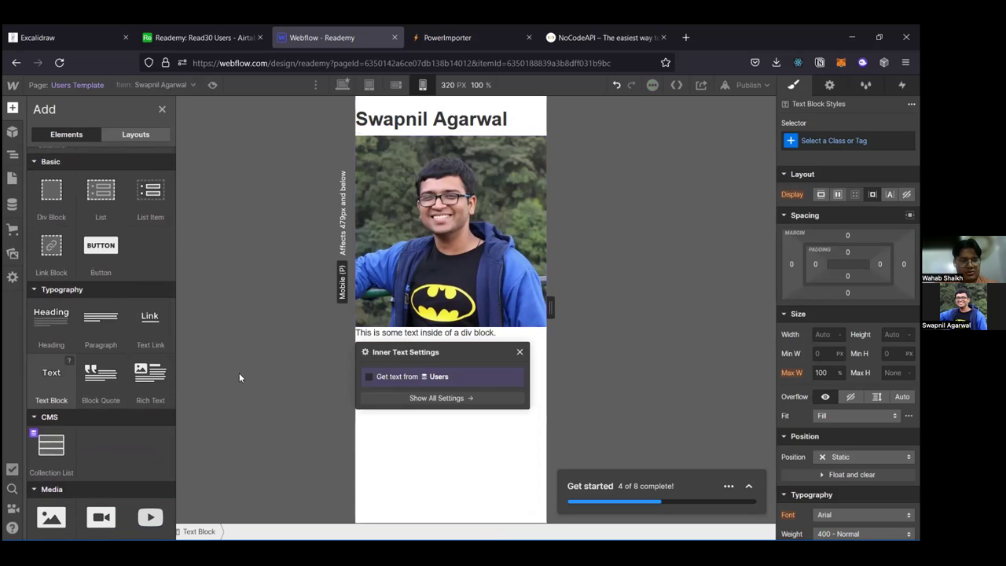
pyautogui.click(414, 378)
pyautogui.click(425, 390)
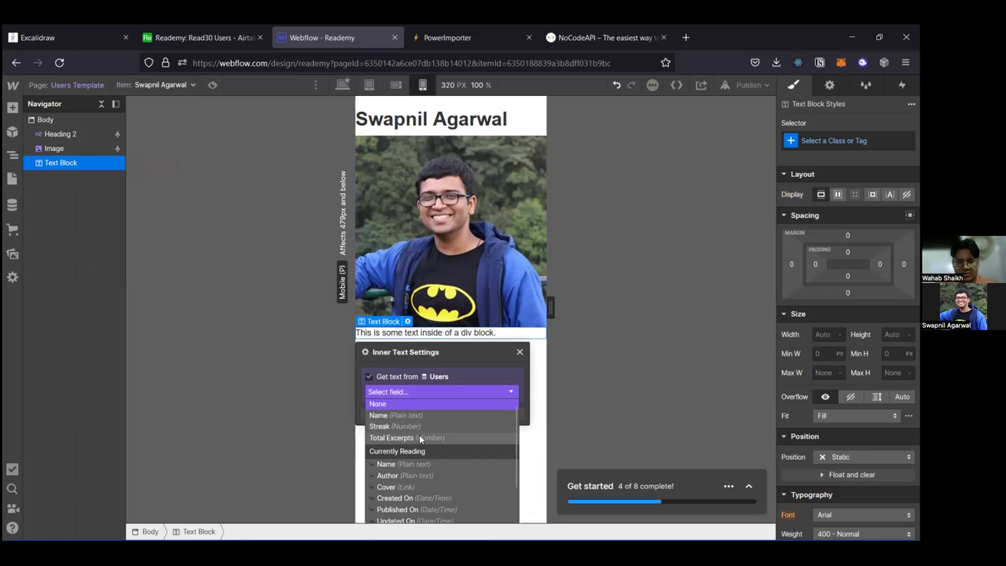
pyautogui.click(426, 425)
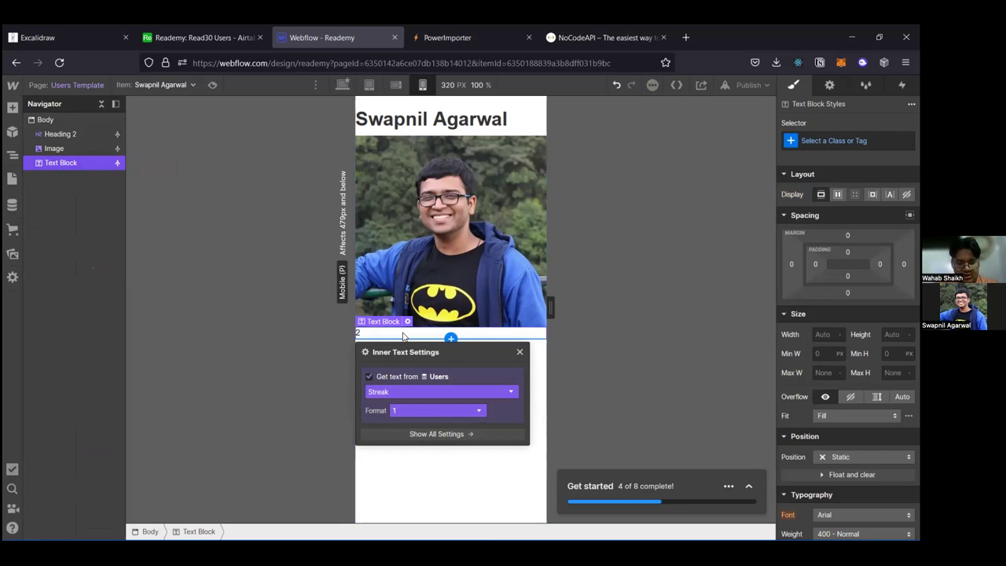
# Step: Bring up and dismiss the emoji picker, and examine the Streak text block's full settings for text options
pyautogui.press('super+period')
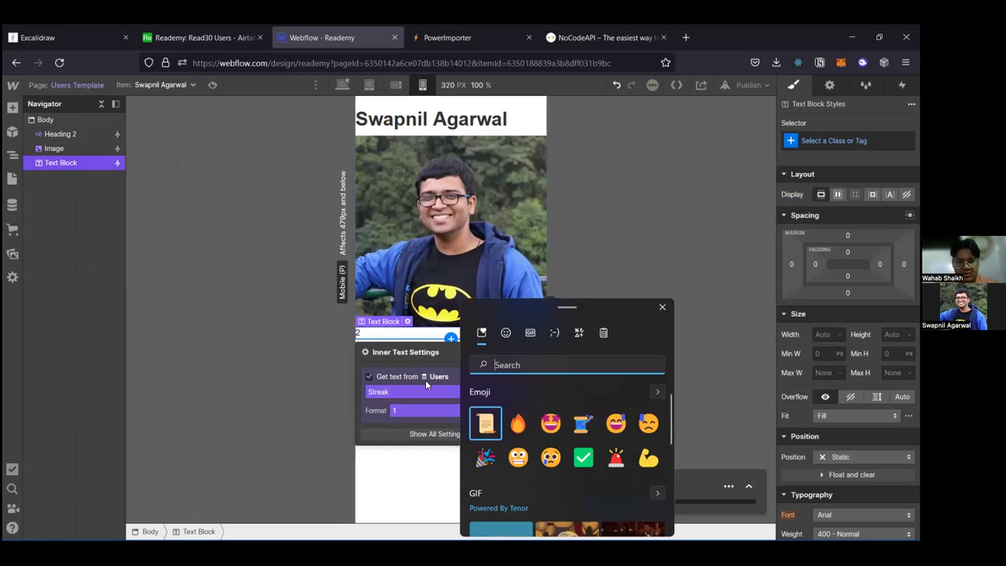
pyautogui.click(291, 431)
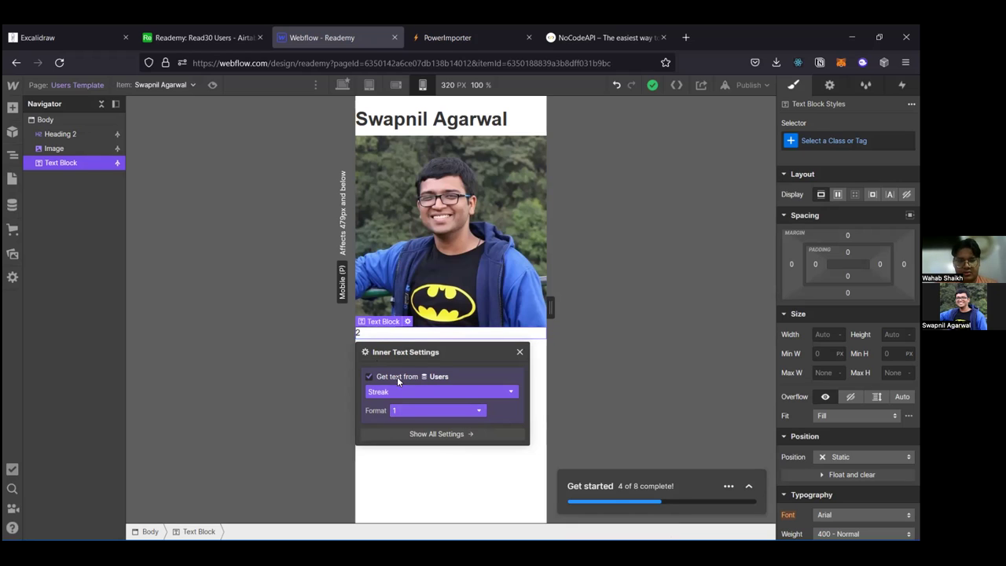
pyautogui.click(434, 433)
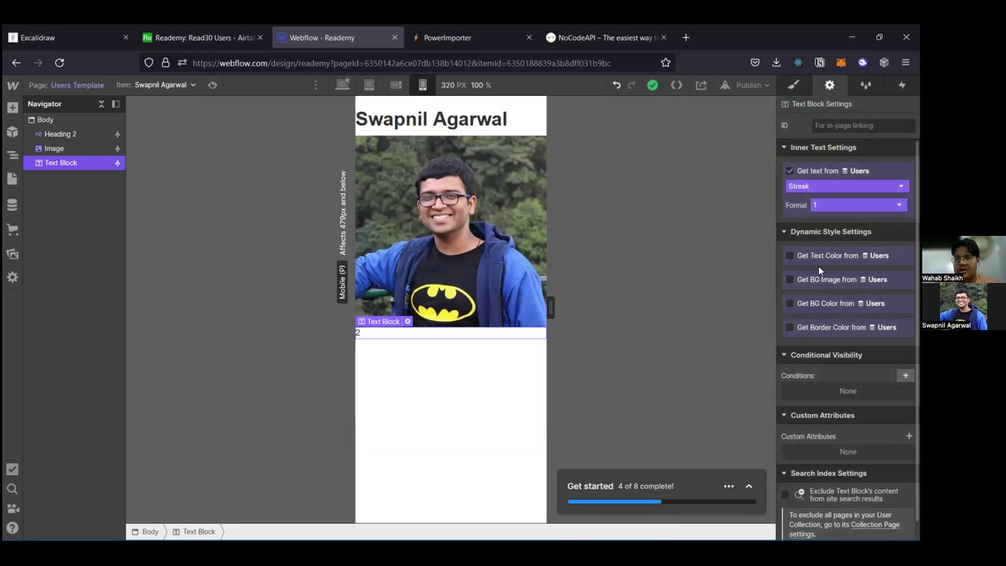
pyautogui.scroll(-1, 847, 314)
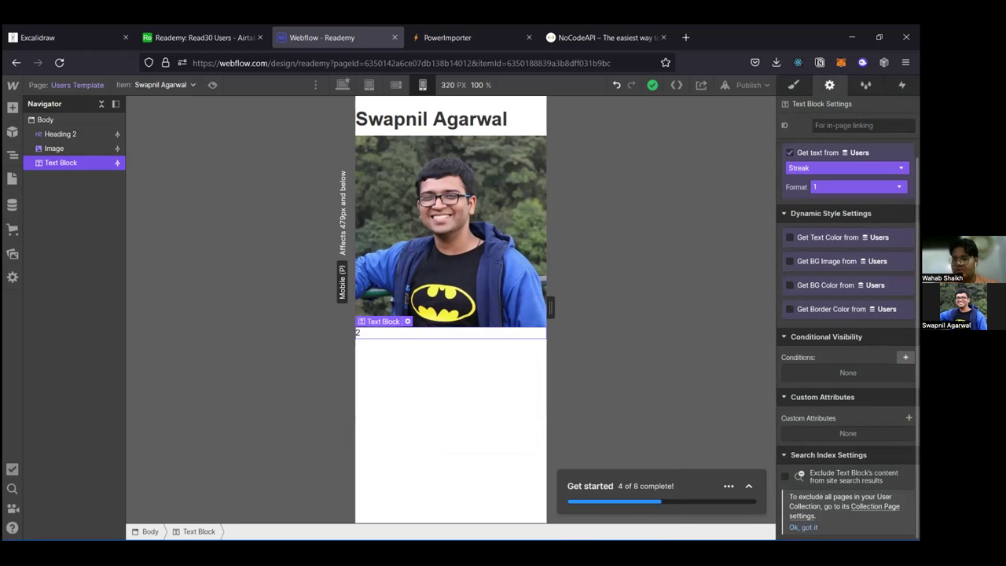
pyautogui.scroll(1, 847, 315)
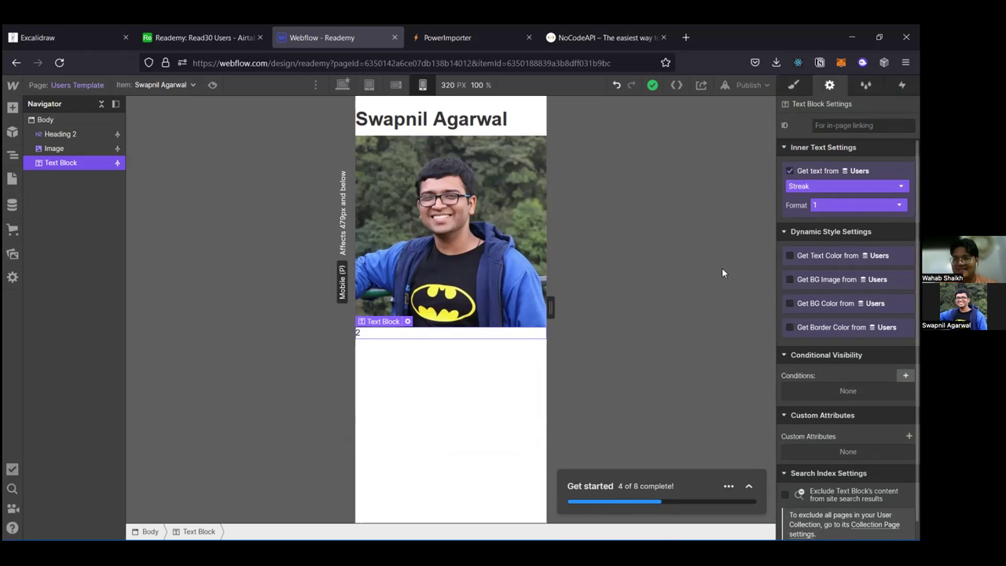
pyautogui.doubleClick(397, 334)
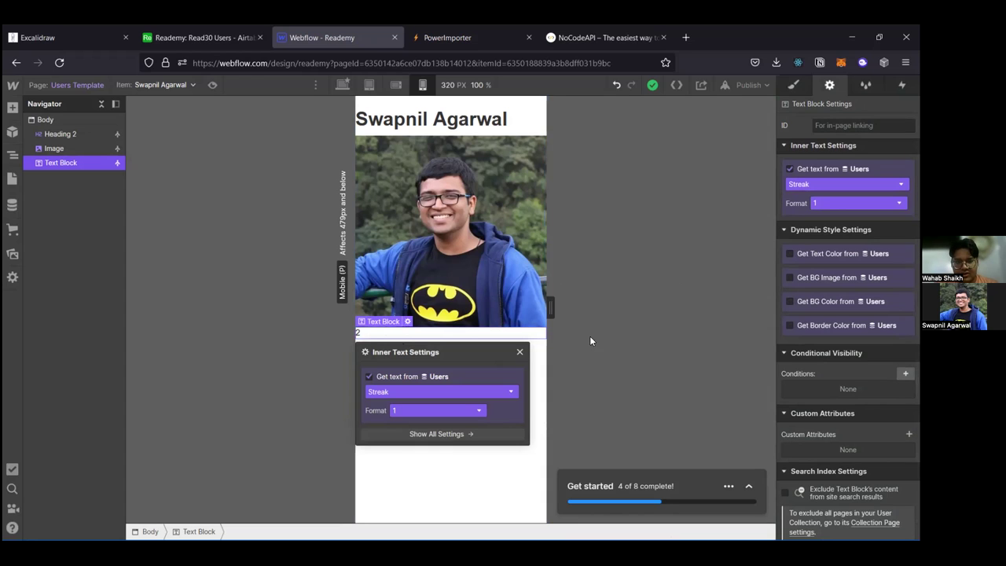
pyautogui.click(520, 352)
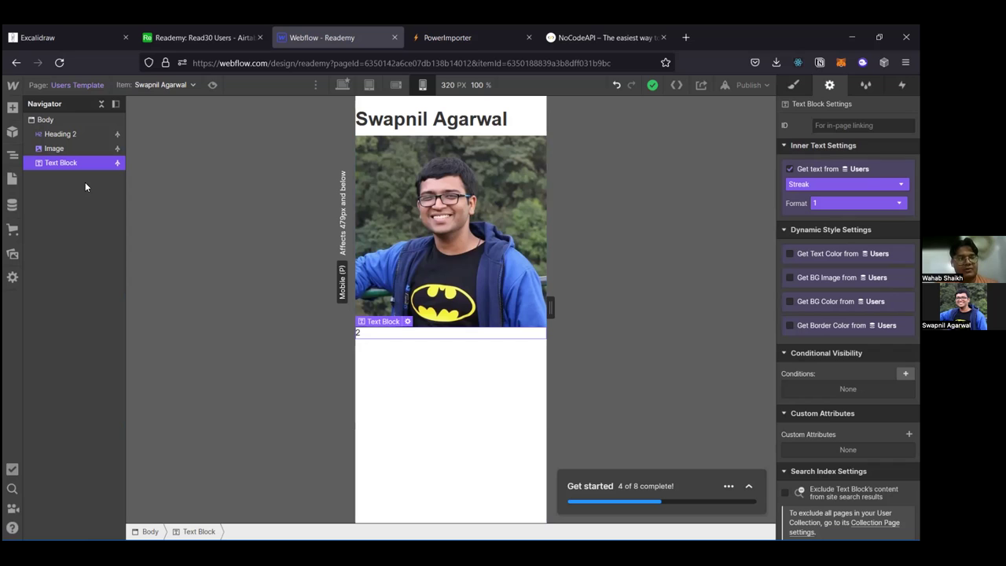
# Step: Add a second Text Block directly below the streak text block
pyautogui.click(13, 131)
pyautogui.click(12, 125)
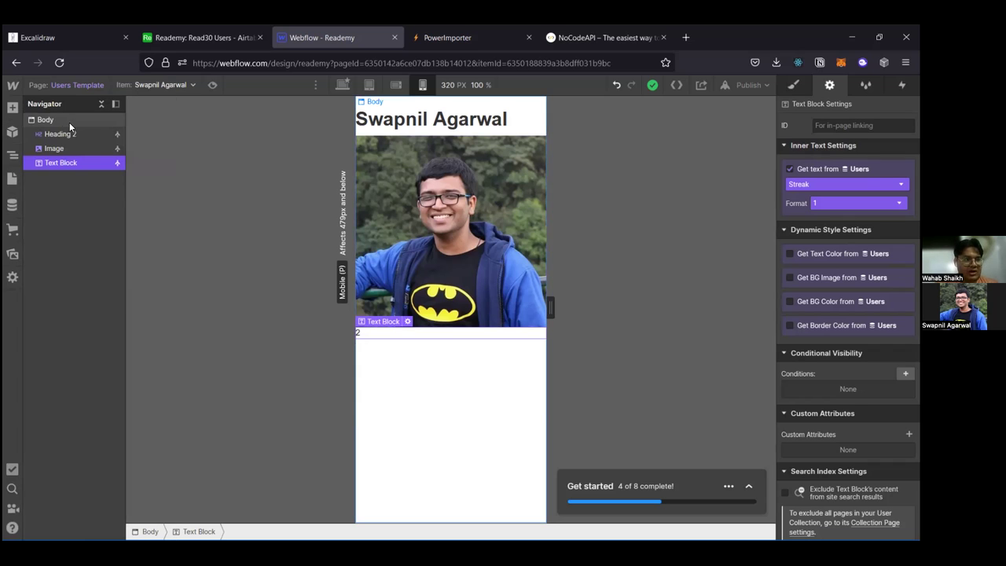
pyautogui.click(13, 108)
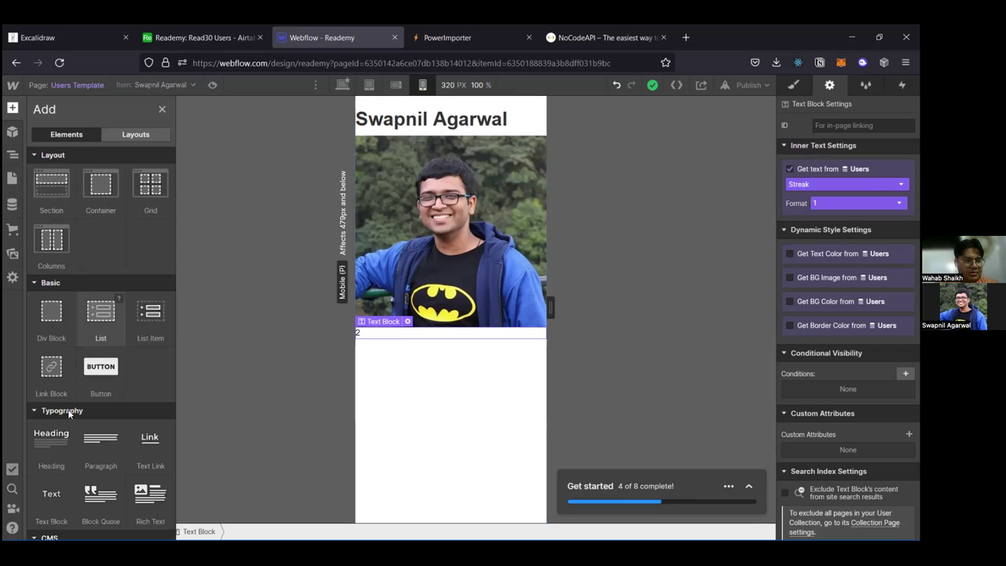
pyautogui.moveTo(50, 525); pyautogui.dragTo(452, 336)
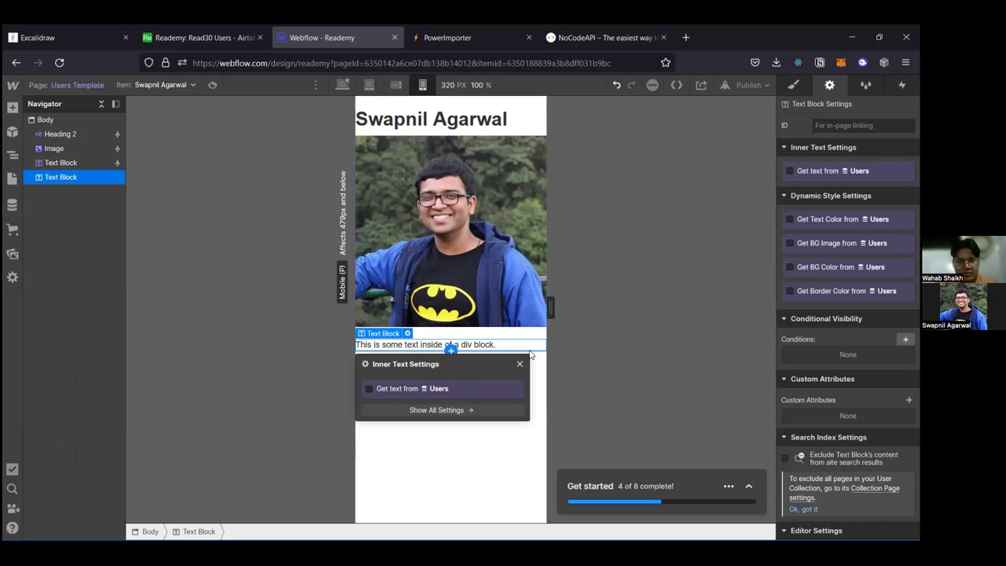
# Step: Examine the new text block's settings and its style options, from spacing and typography to borders and effects
pyautogui.scroll(-1, 848, 338)
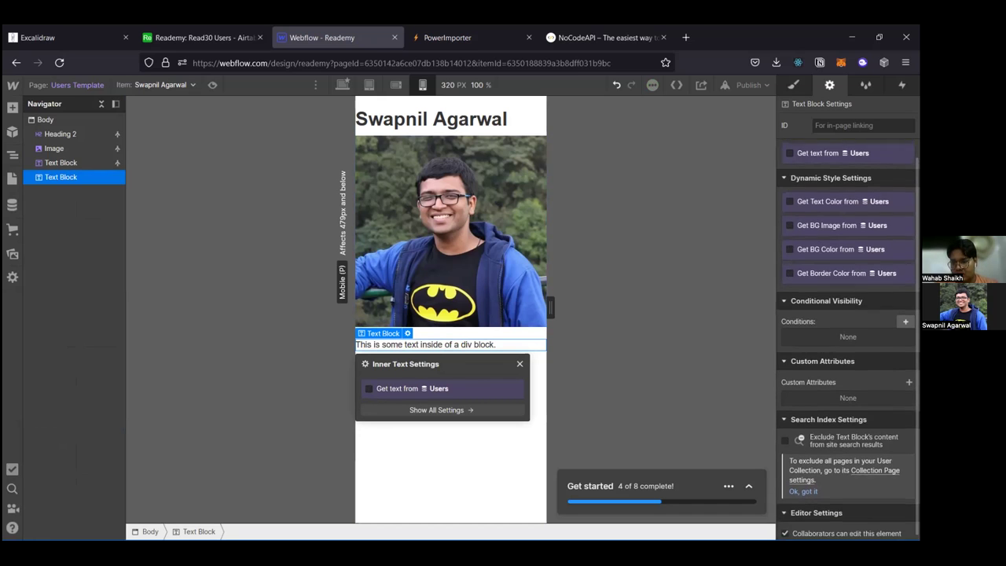
pyautogui.scroll(1, 849, 314)
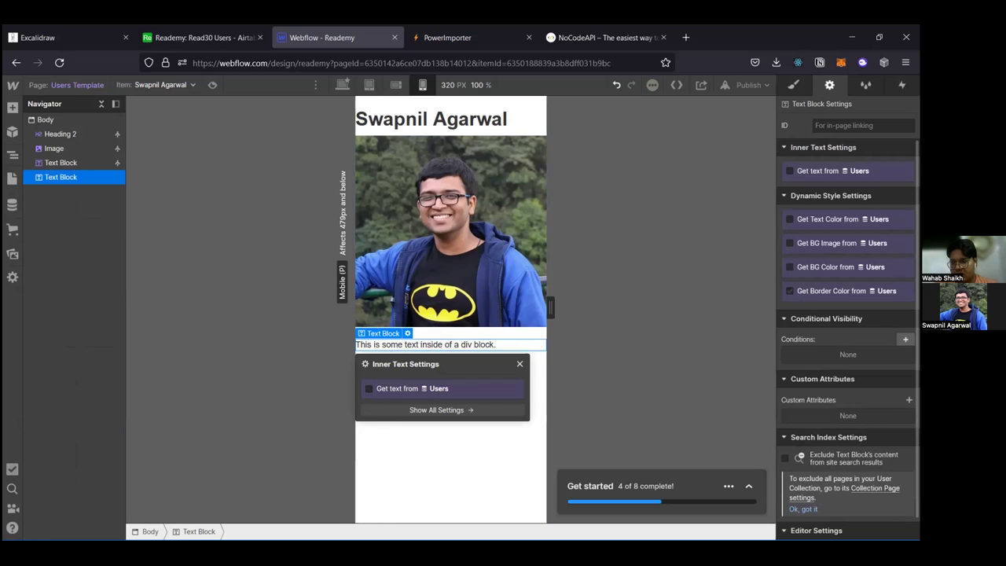
pyautogui.click(793, 85)
pyautogui.scroll(-5, 848, 353)
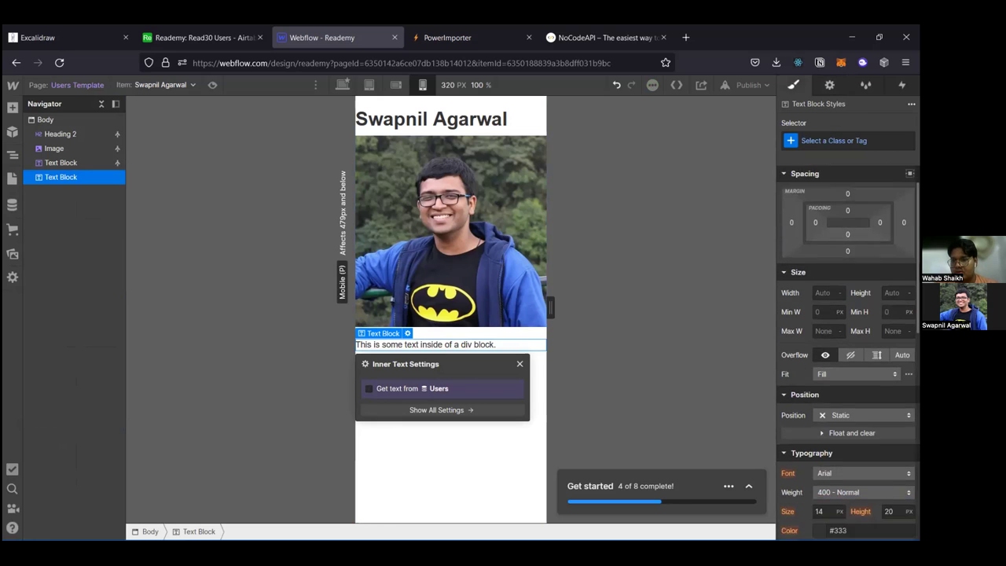
pyautogui.scroll(-8, 848, 353)
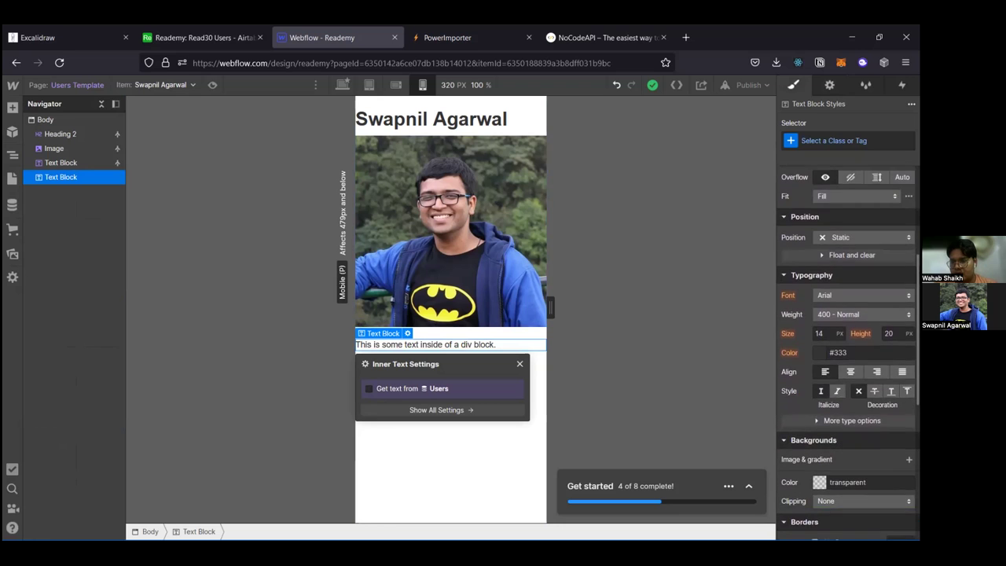
pyautogui.scroll(-5, 848, 353)
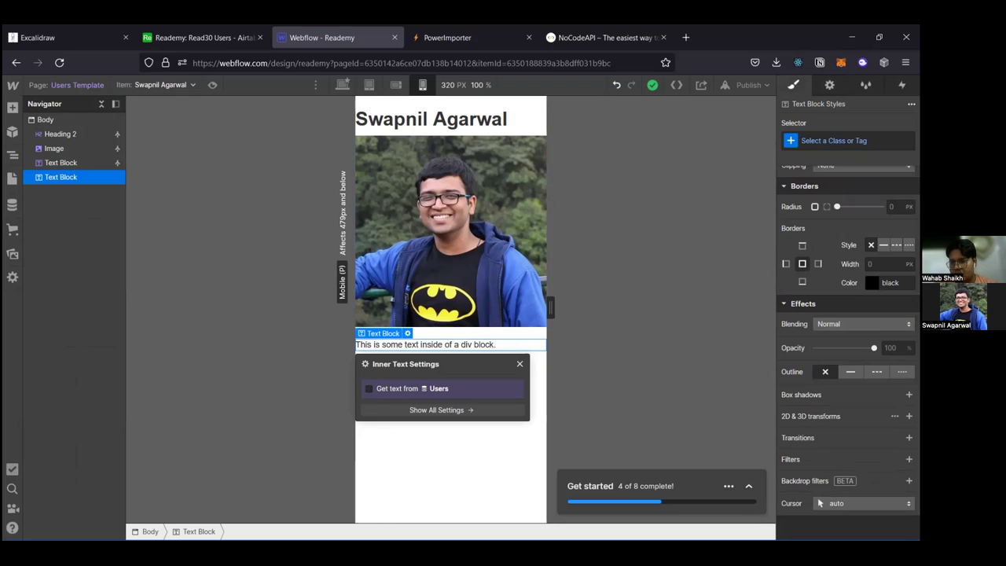
pyautogui.scroll(15, 848, 353)
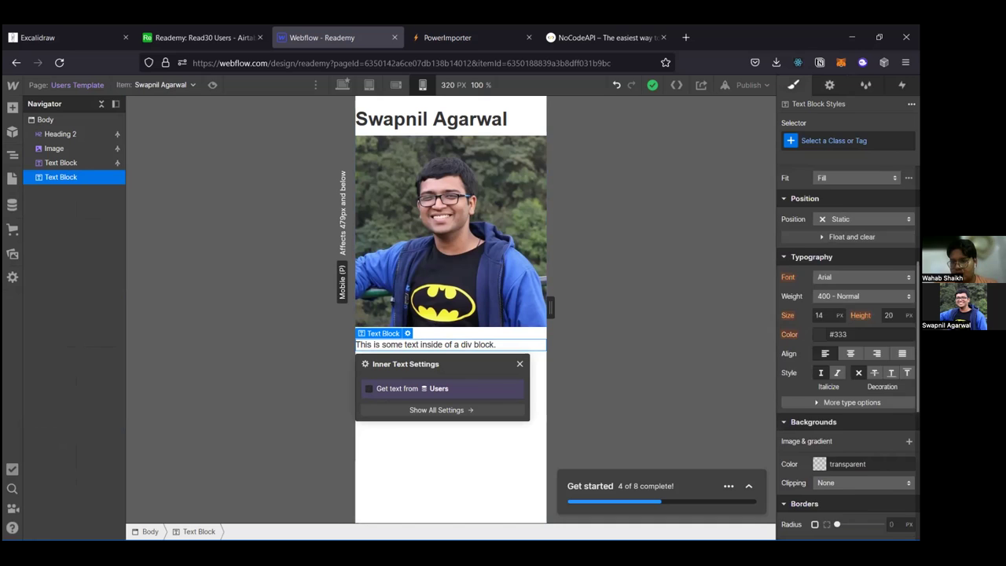
pyautogui.press('Escape')
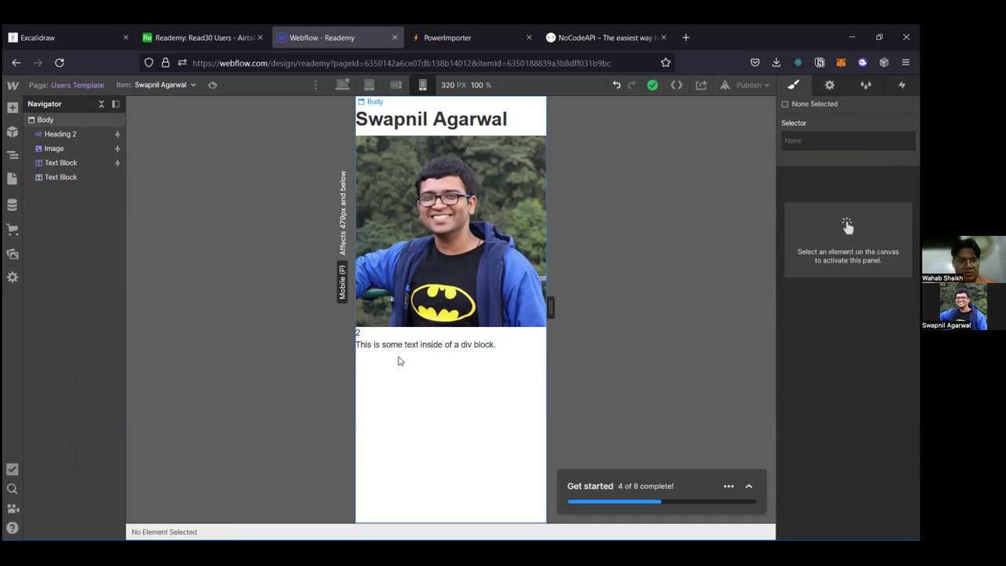
# Step: Insert a fire emoji into the placeholder text of the new text block
pyautogui.click(406, 346)
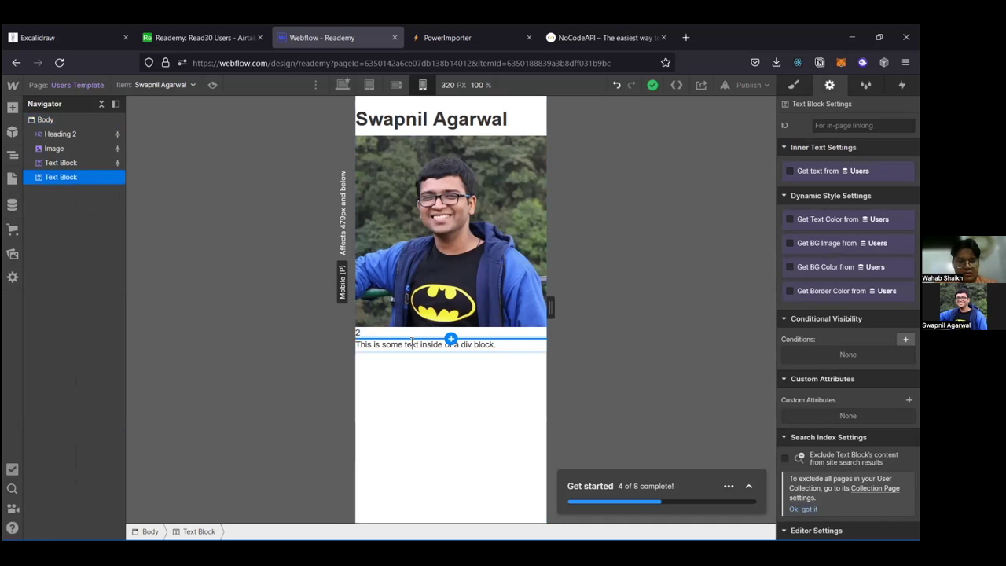
pyautogui.doubleClick(411, 344)
pyautogui.tripleClick(412, 343)
pyautogui.press('Escape')
pyautogui.doubleClick(412, 344)
pyautogui.press('Escape')
pyautogui.click(412, 344)
pyautogui.press('super+period')
pyautogui.press('Return')
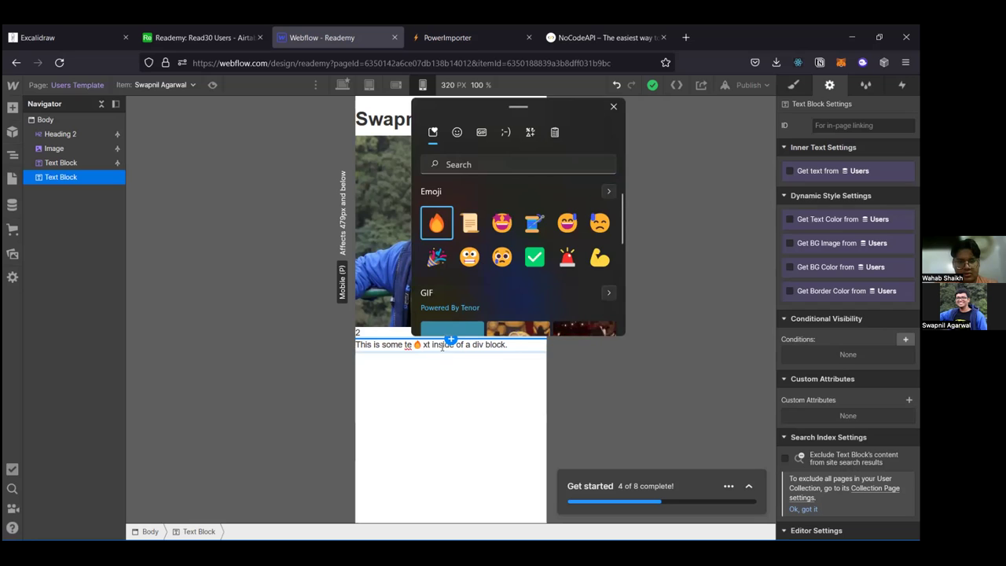
# Step: Delete the placeholder words in the new text block and keep a fire emoji as its content
pyautogui.press('Escape')
pyautogui.doubleClick(441, 344)
pyautogui.press('BackSpace')
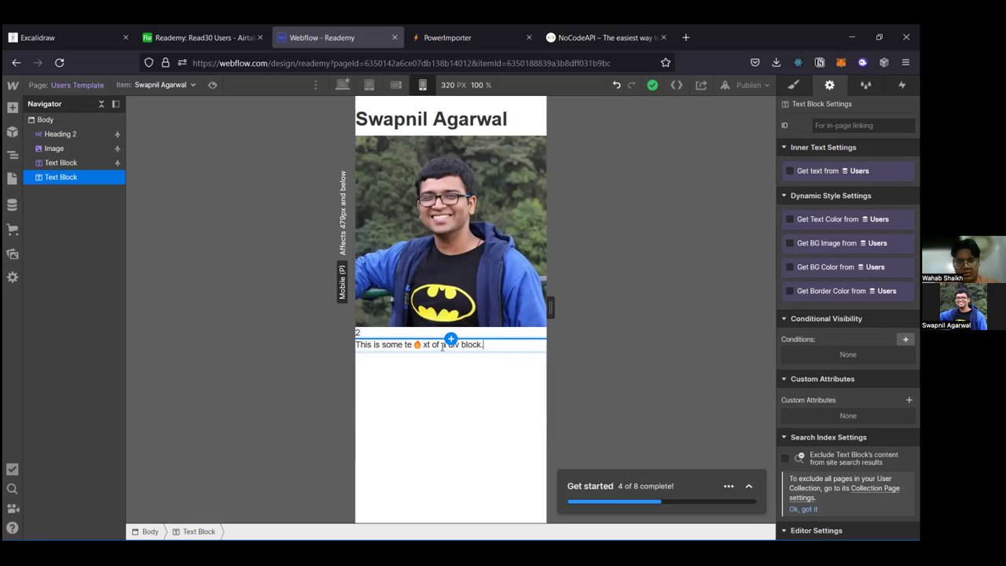
pyautogui.hotkey('ctrl', 'BackSpace')
pyautogui.hotkey('ctrl', 'BackSpace')
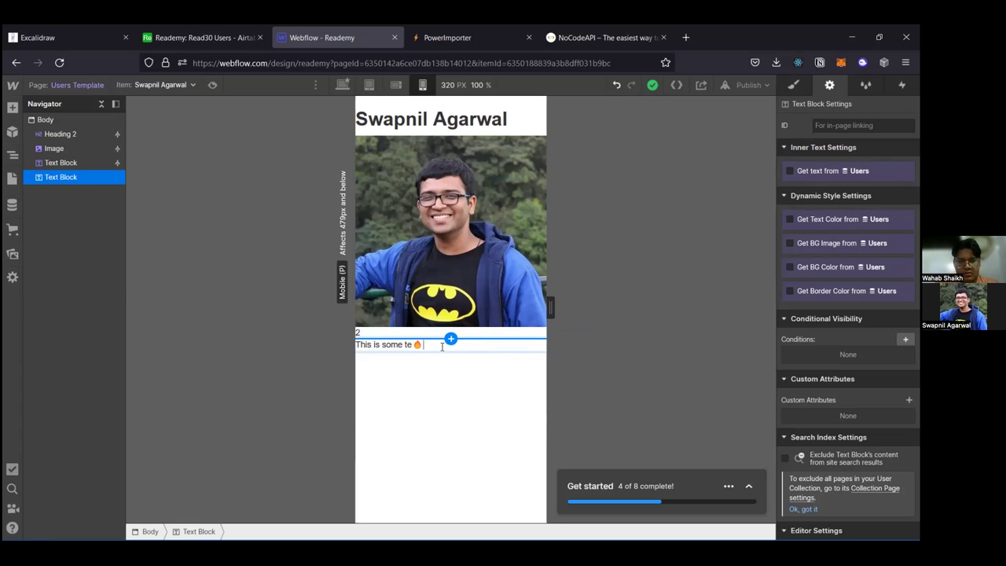
pyautogui.hotkey('ctrl', 'BackSpace')
pyautogui.hotkey('ctrl', 'BackSpace')
pyautogui.hotkey('ctrl', 'BackSpace')
pyautogui.hotkey('ctrl', 'BackSpace')
pyautogui.hotkey('ctrl', 'BackSpace')
pyautogui.press('super+period')
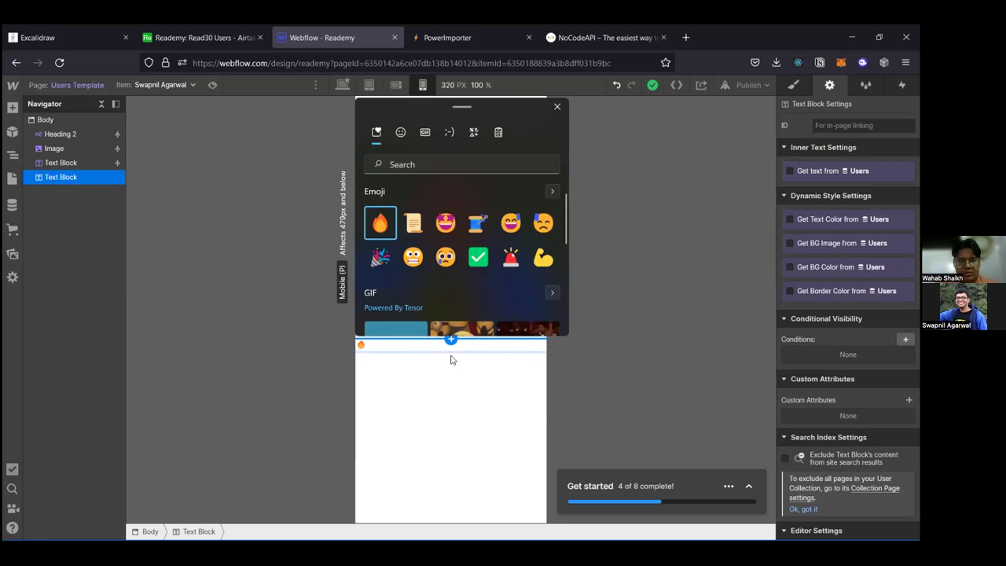
pyautogui.press('Return')
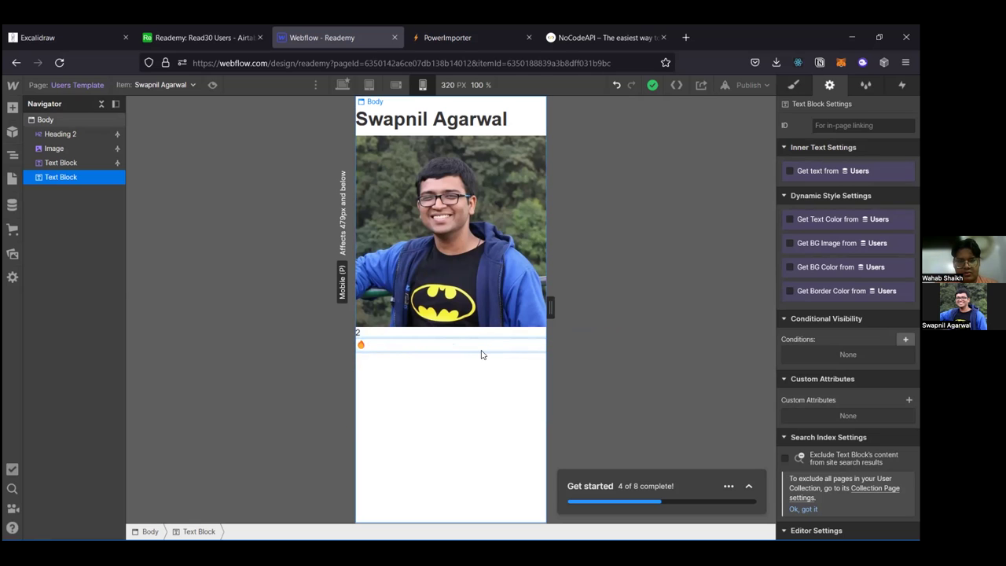
pyautogui.click(482, 354)
pyautogui.click(455, 350)
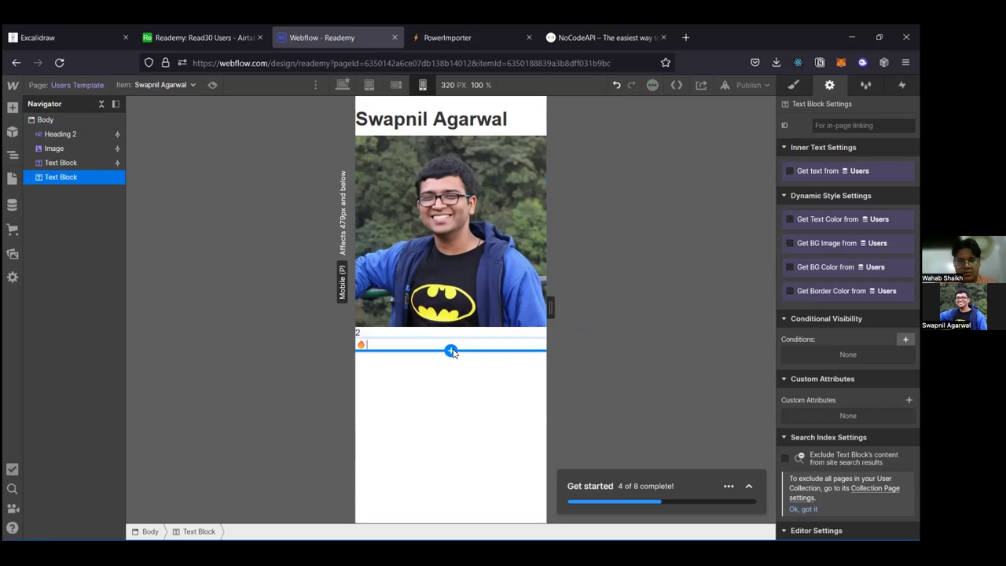
pyautogui.click(451, 351)
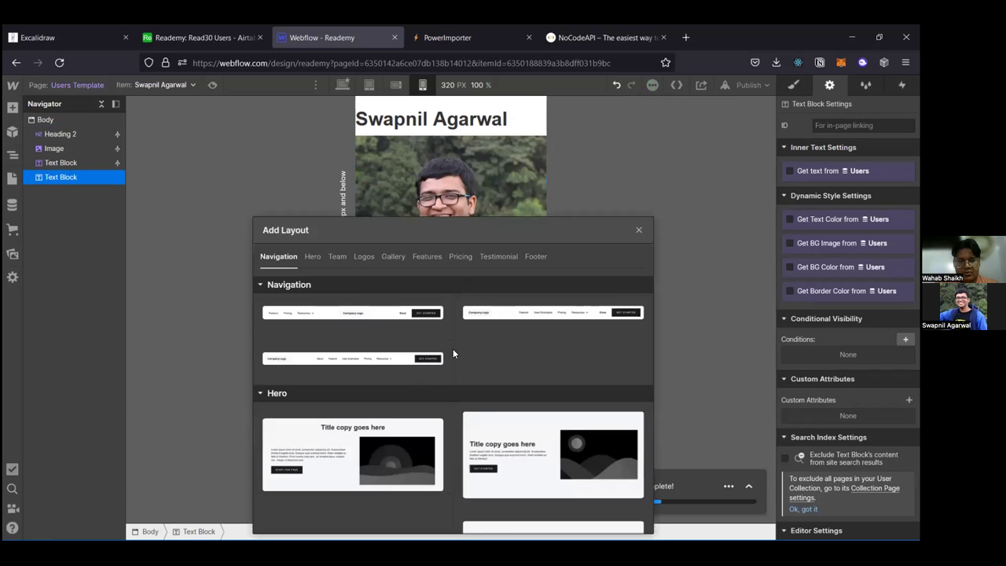
pyautogui.press('Escape')
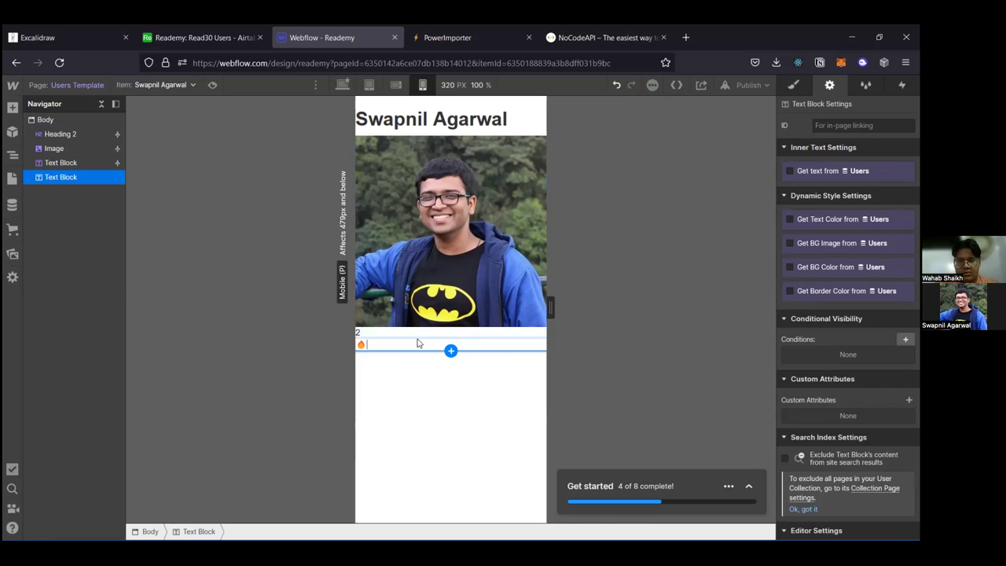
# Step: Bind the emoji text block's text to the Streak field of Users, and remove that binding again
pyautogui.click(788, 171)
pyautogui.click(812, 187)
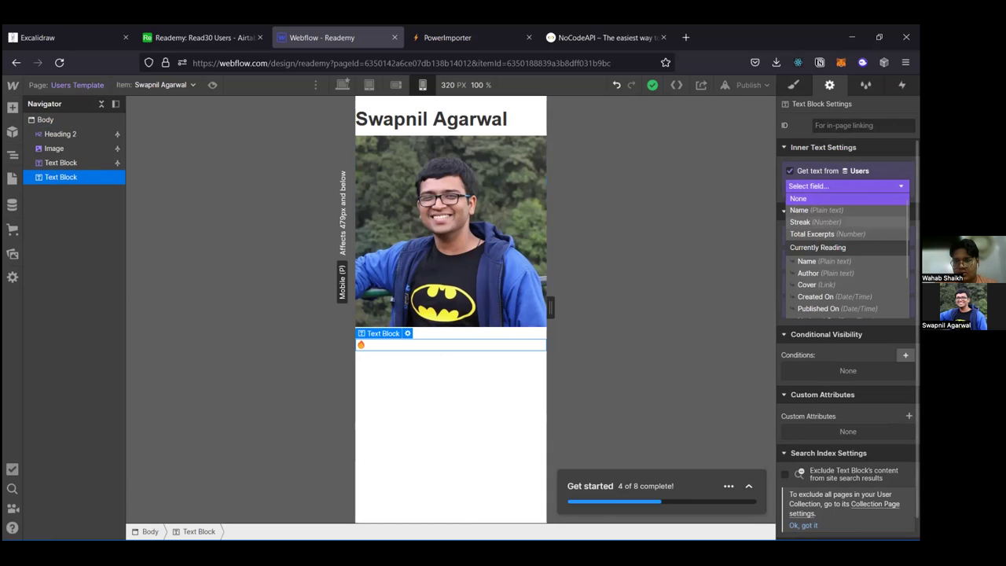
pyautogui.click(809, 221)
pyautogui.click(705, 321)
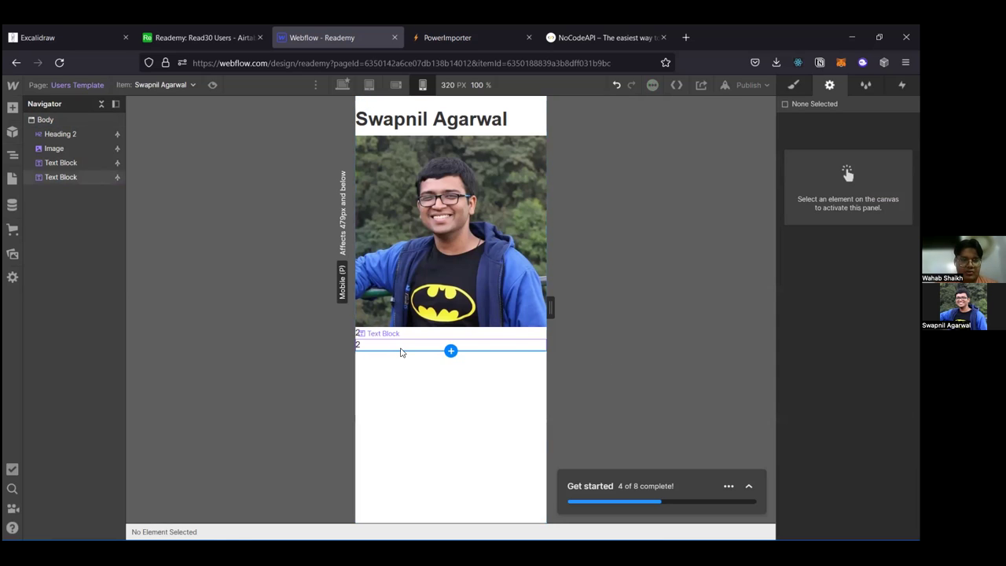
pyautogui.doubleClick(404, 349)
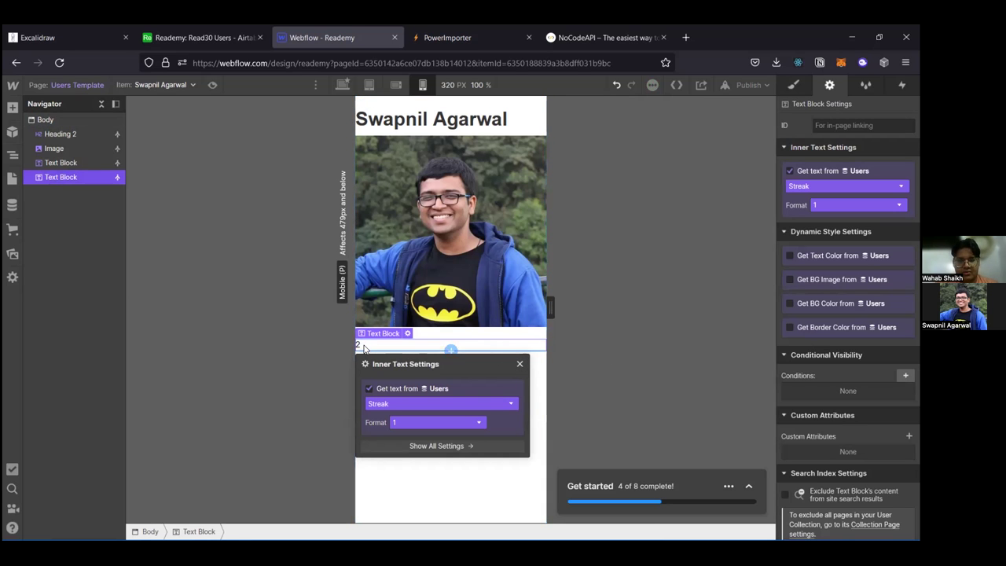
pyautogui.click(369, 388)
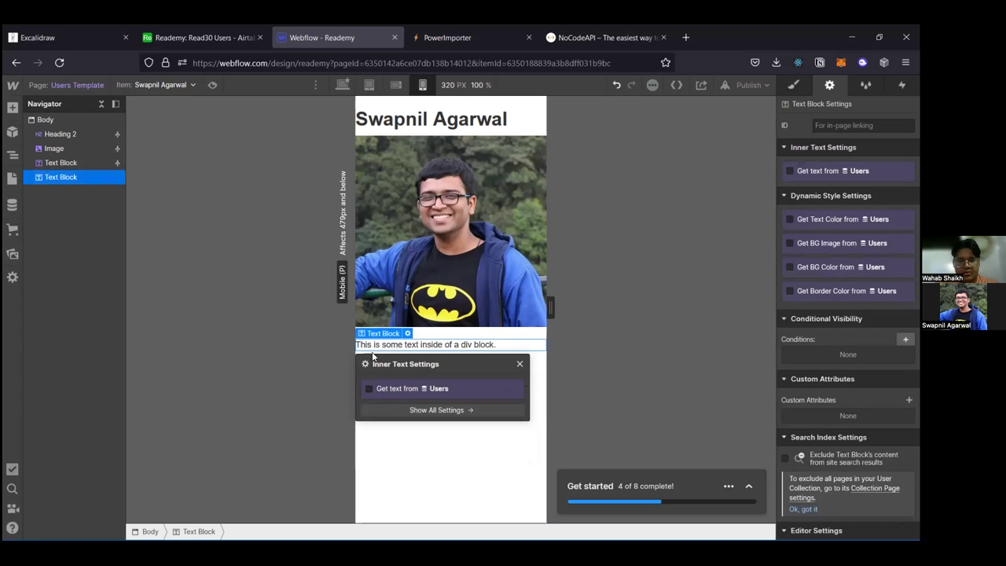
# Step: Replace the second text block's entire placeholder text with a fire emoji and finish editing the text
pyautogui.click(438, 343)
pyautogui.doubleClick(438, 343)
pyautogui.press('Escape')
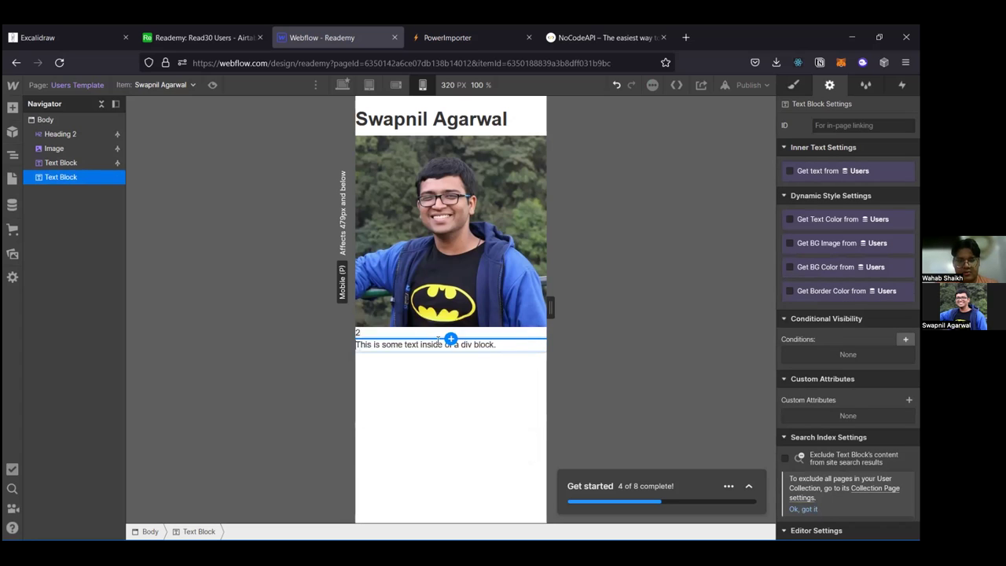
pyautogui.press('End')
pyautogui.press('BackSpace')
pyautogui.press('BackSpace')
pyautogui.press('BackSpace')
pyautogui.press('BackSpace')
pyautogui.press('BackSpace')
pyautogui.press('BackSpace')
pyautogui.press('BackSpace')
pyautogui.press('BackSpace')
pyautogui.press('BackSpace')
pyautogui.press('BackSpace')
pyautogui.press('BackSpace')
pyautogui.press('BackSpace')
pyautogui.press('BackSpace')
pyautogui.press('BackSpace')
pyautogui.press('BackSpace')
pyautogui.press('BackSpace')
pyautogui.press('BackSpace')
pyautogui.press('BackSpace')
pyautogui.press('BackSpace')
pyautogui.press('BackSpace')
pyautogui.press('BackSpace')
pyautogui.press('BackSpace')
pyautogui.press('BackSpace')
pyautogui.press('BackSpace')
pyautogui.press('BackSpace')
pyautogui.press('BackSpace')
pyautogui.press('BackSpace')
pyautogui.press('BackSpace')
pyautogui.press('BackSpace')
pyautogui.press('BackSpace')
pyautogui.press('BackSpace')
pyautogui.press('BackSpace')
pyautogui.press('BackSpace')
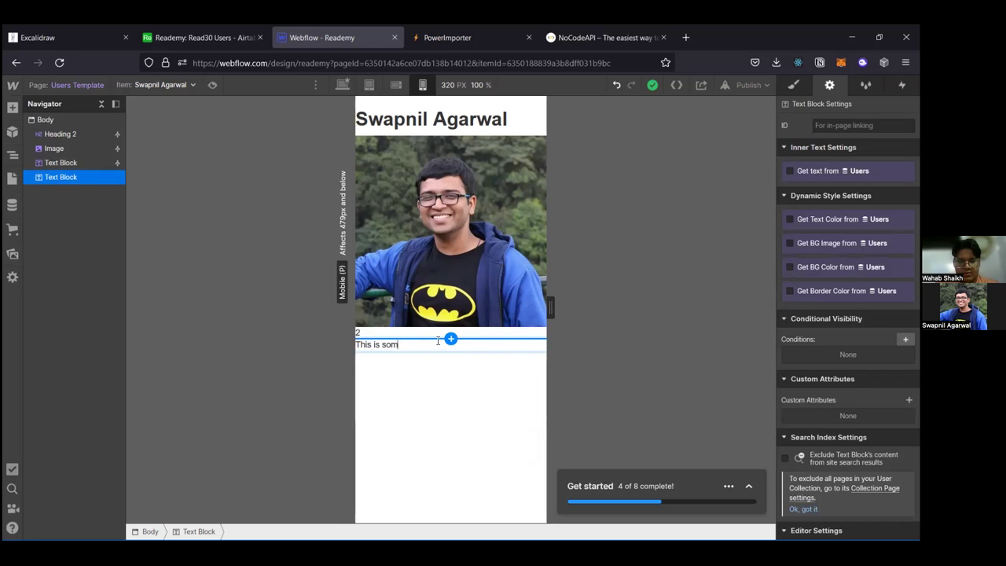
pyautogui.press('super+period')
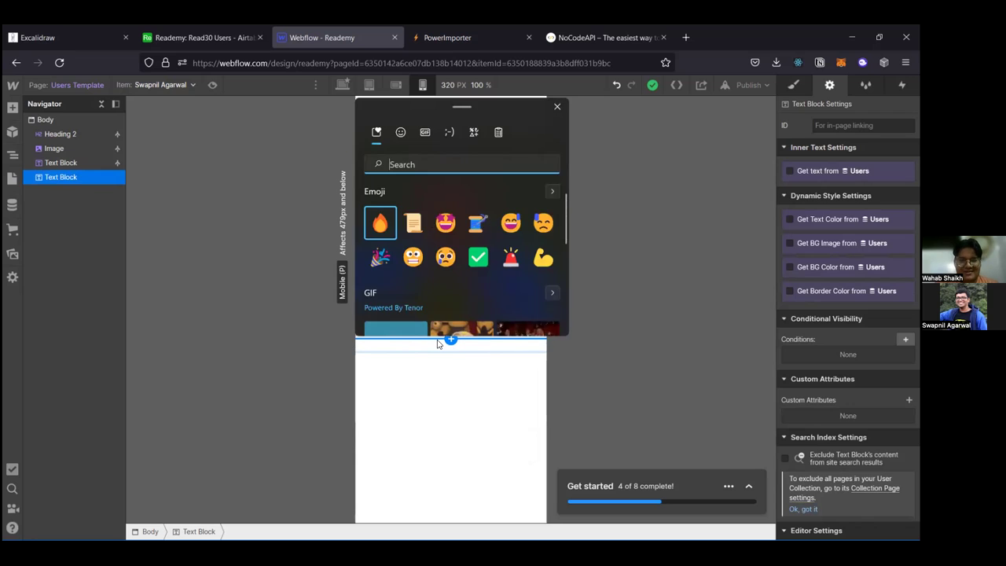
pyautogui.press('Return')
pyautogui.press('Escape')
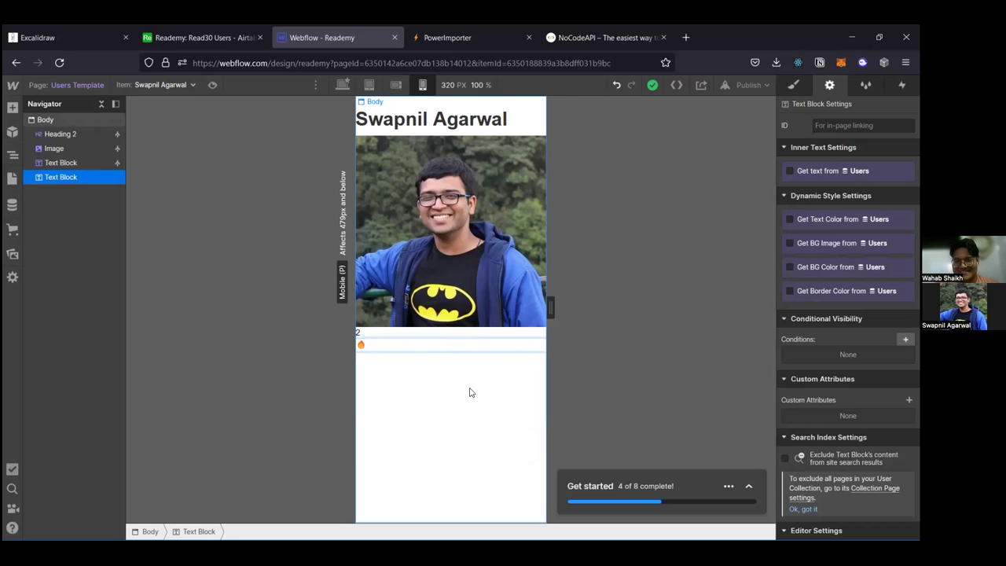
pyautogui.click(431, 358)
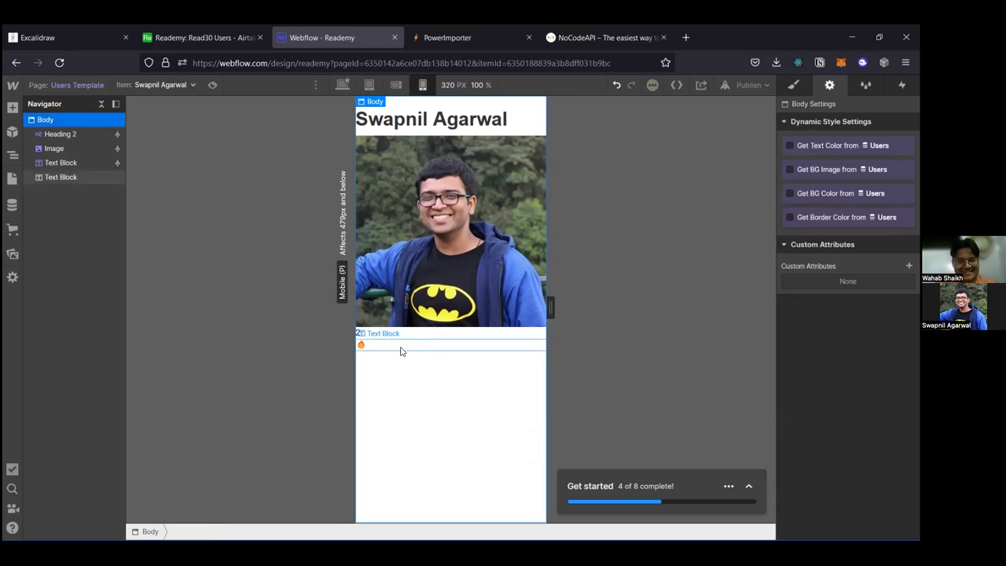
# Step: Examine the elements available for adding and the name heading's text and custom attribute settings
pyautogui.click(396, 351)
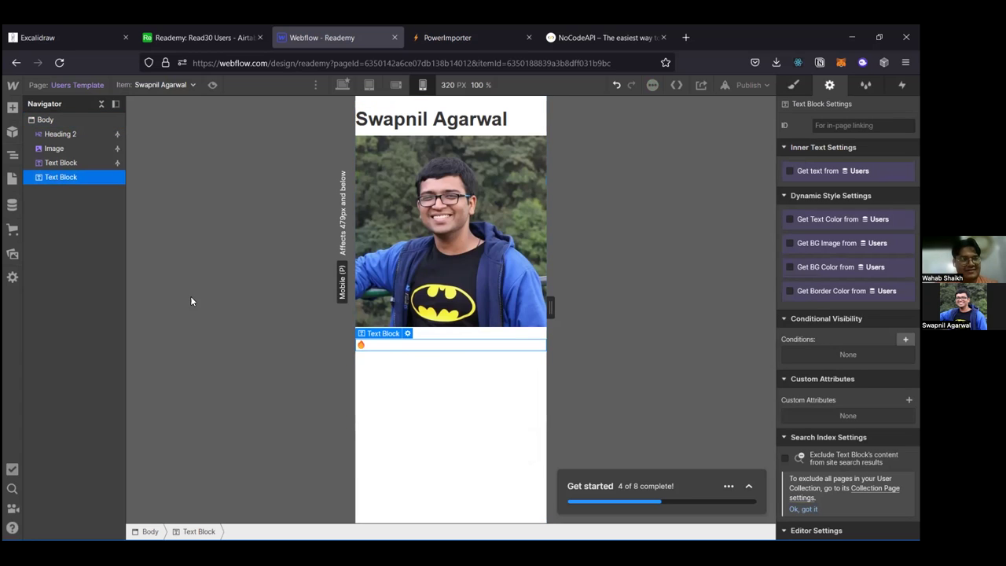
pyautogui.click(588, 334)
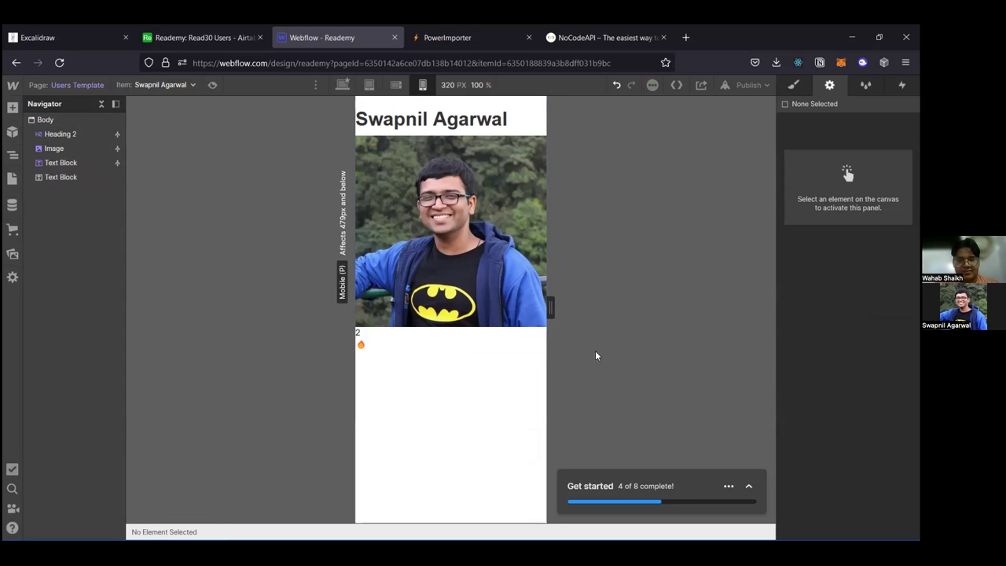
pyautogui.click(483, 343)
pyautogui.click(484, 348)
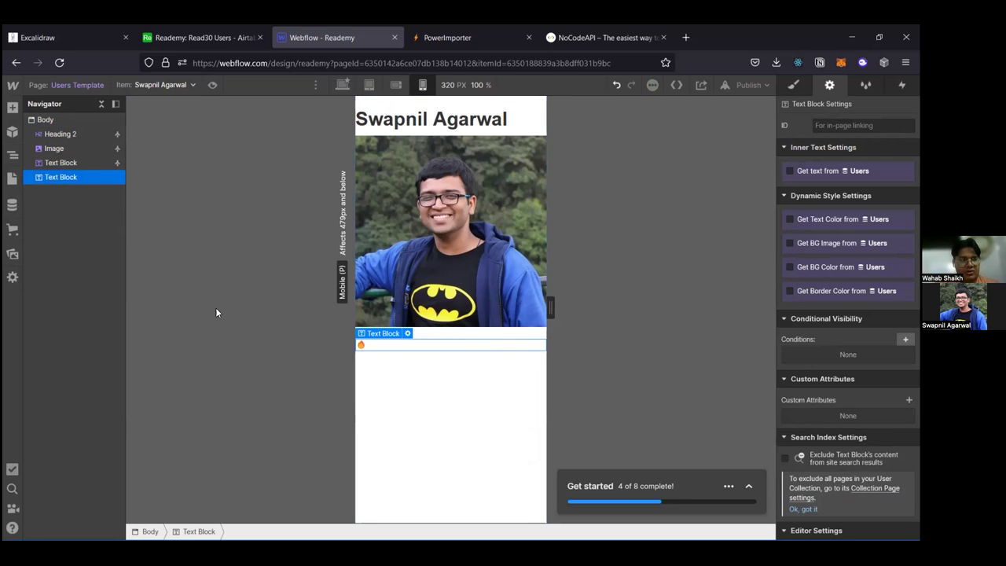
pyautogui.click(12, 134)
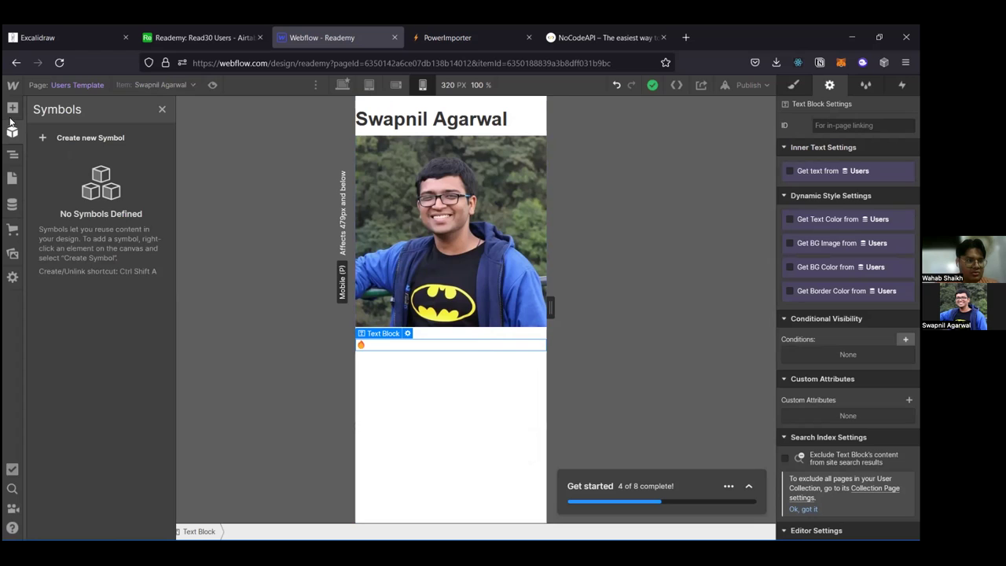
pyautogui.click(11, 110)
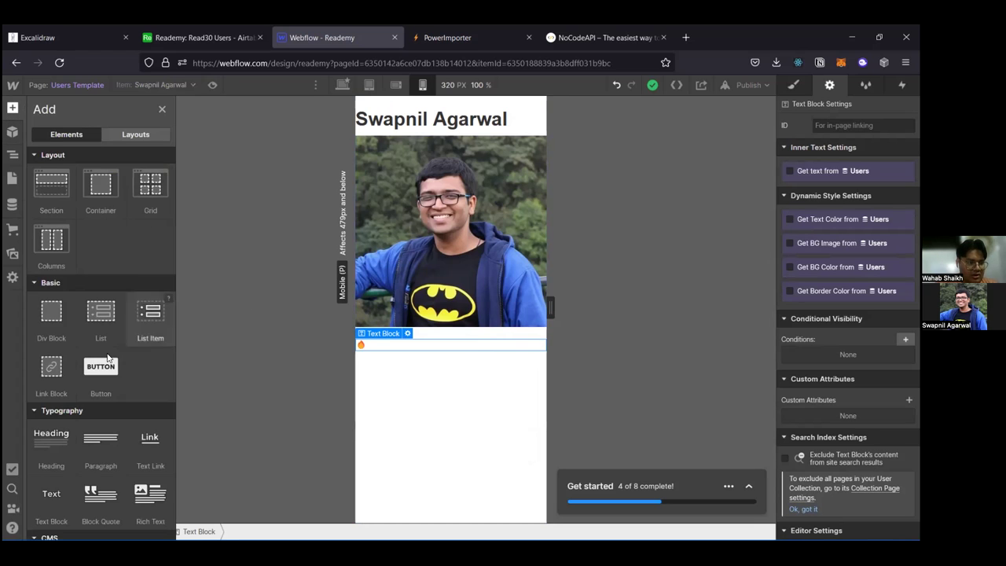
pyautogui.doubleClick(507, 118)
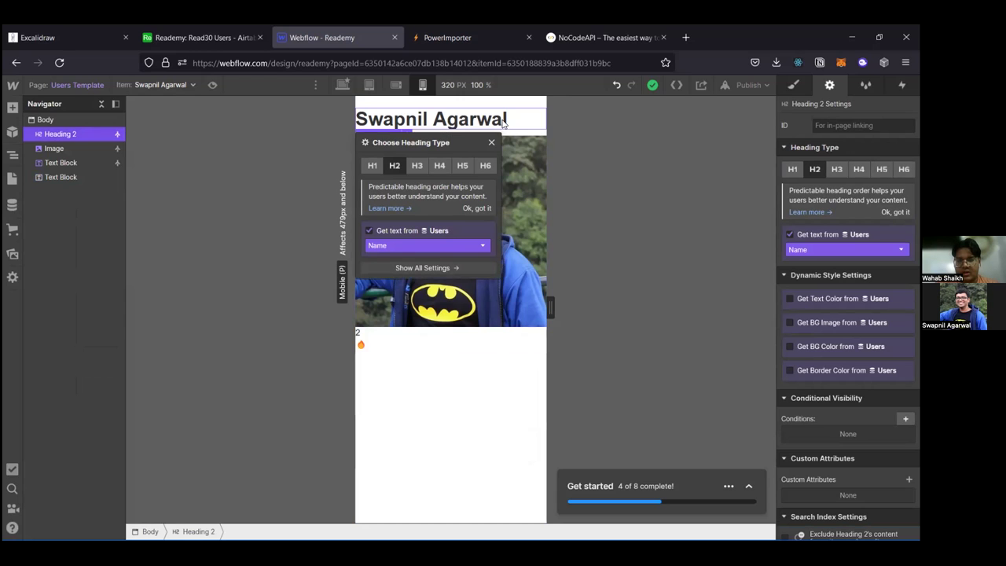
pyautogui.click(812, 454)
pyautogui.click(812, 455)
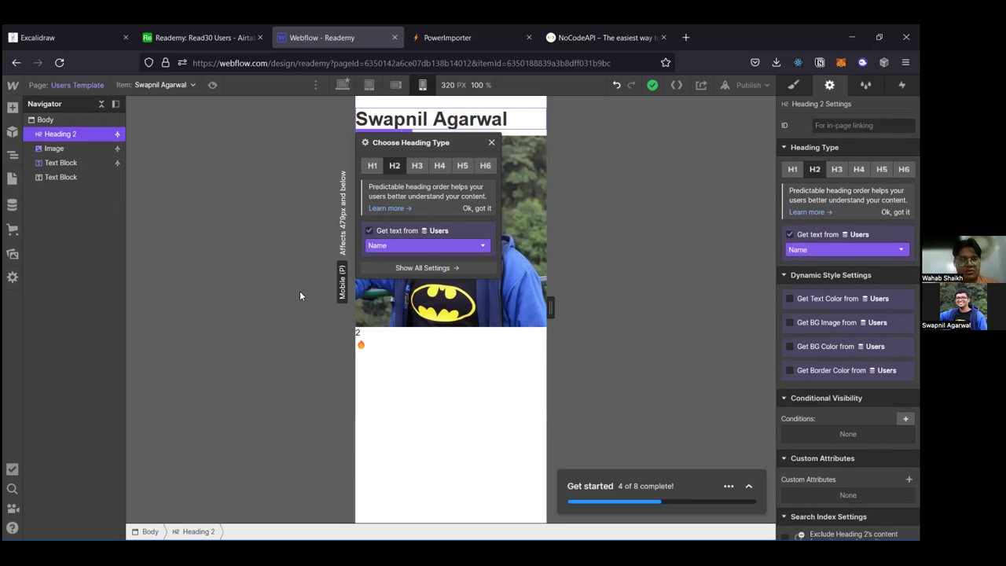
# Step: Examine the settings of the body, the avatar image and the fire emoji text block on the template page
pyautogui.click(369, 346)
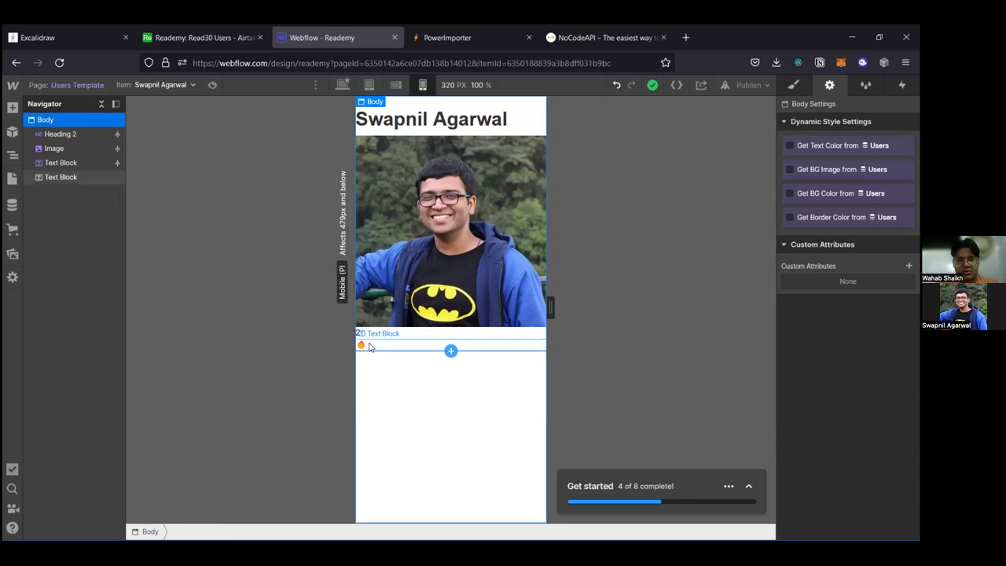
pyautogui.click(369, 346)
pyautogui.click(406, 361)
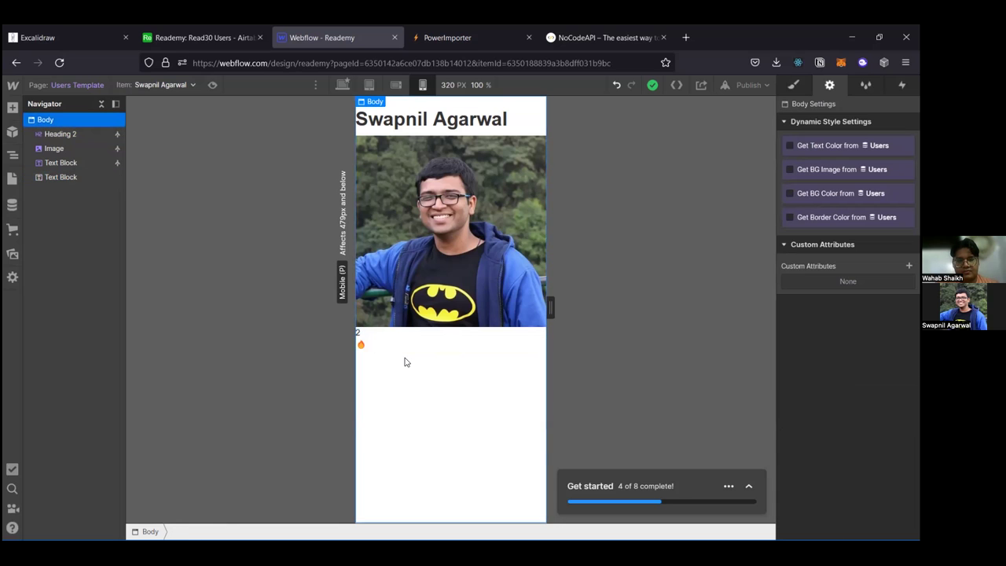
pyautogui.click(453, 268)
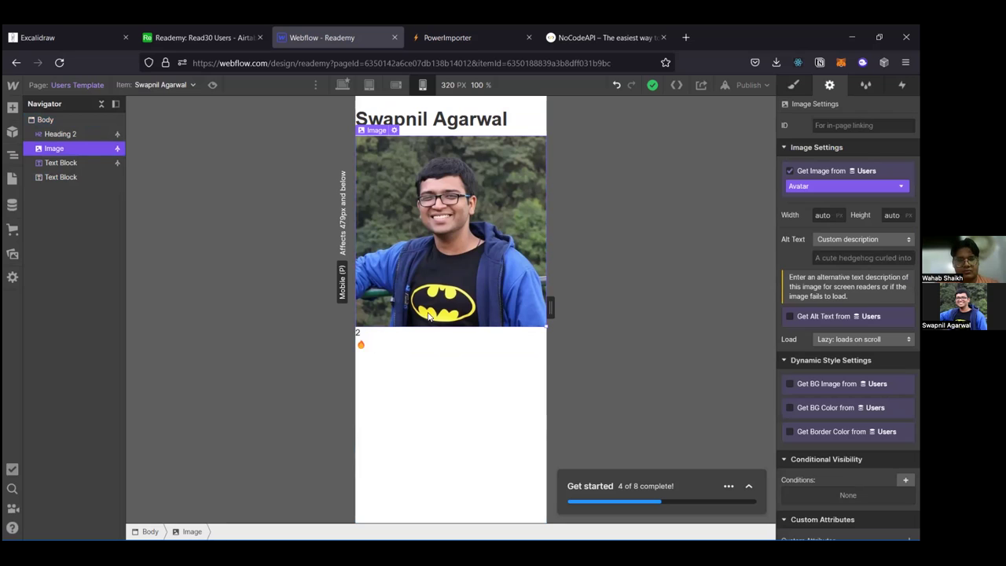
pyautogui.click(419, 344)
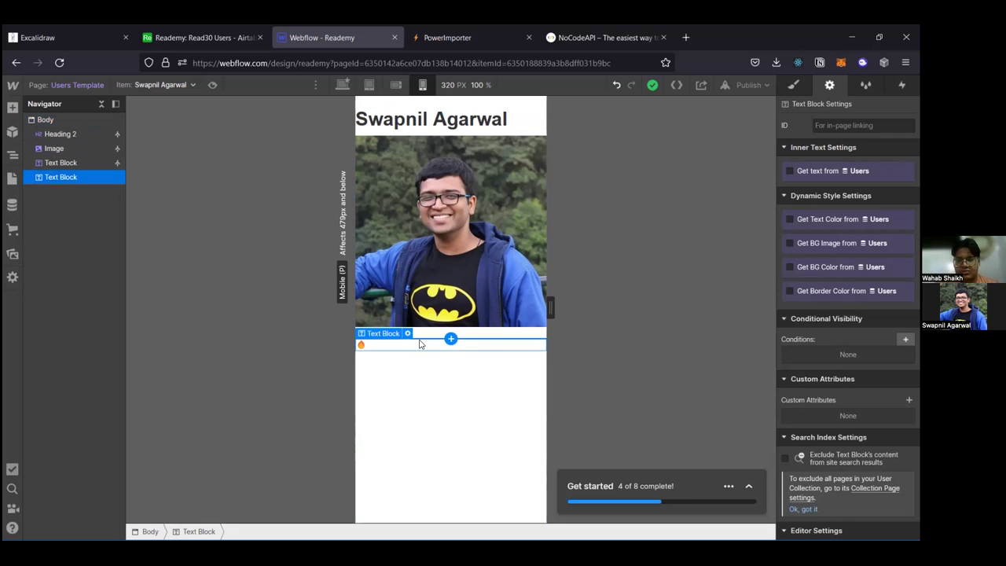
pyautogui.click(429, 336)
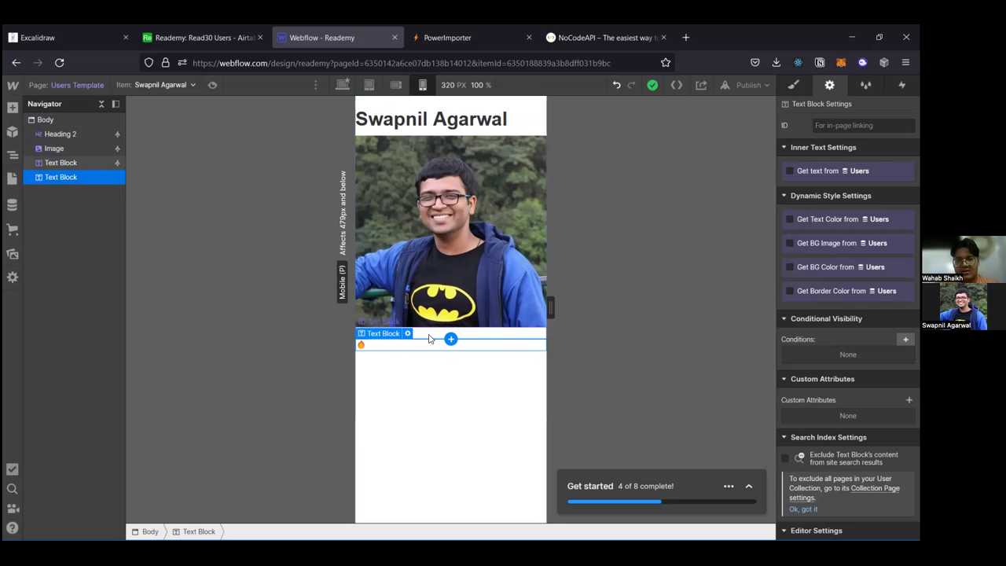
pyautogui.click(429, 345)
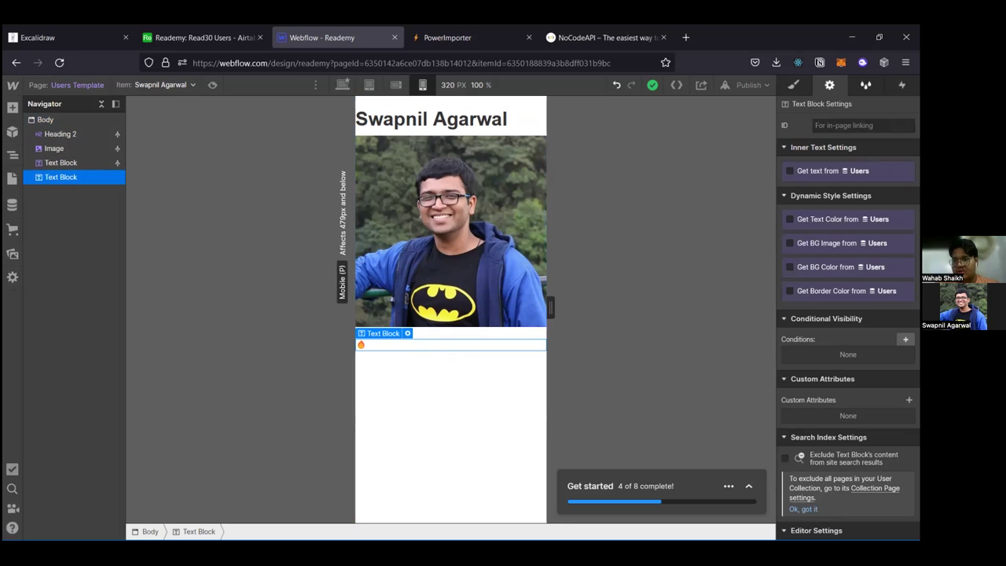
pyautogui.scroll(-1, 818, 230)
pyautogui.scroll(1, 818, 229)
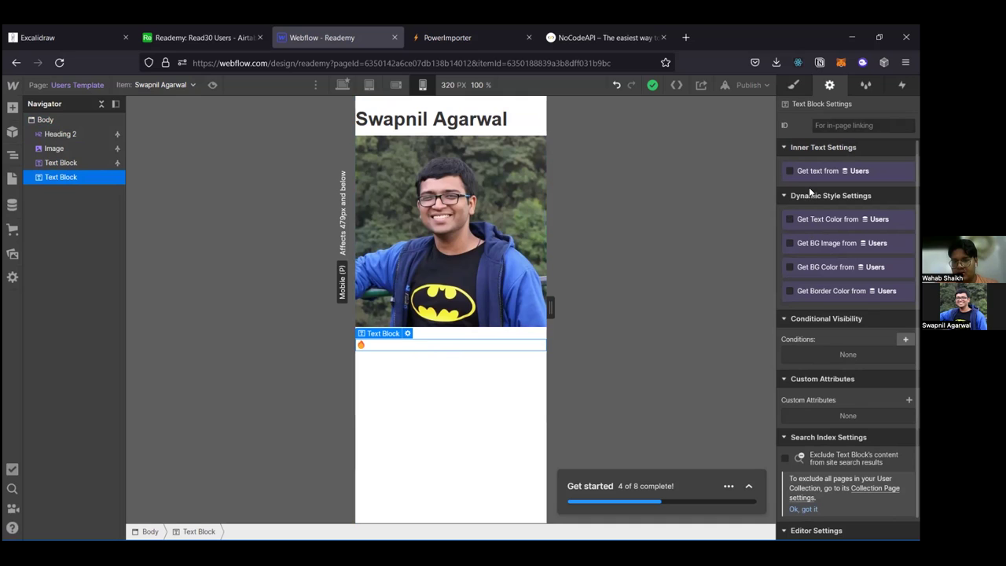
pyautogui.scroll(-1, 848, 339)
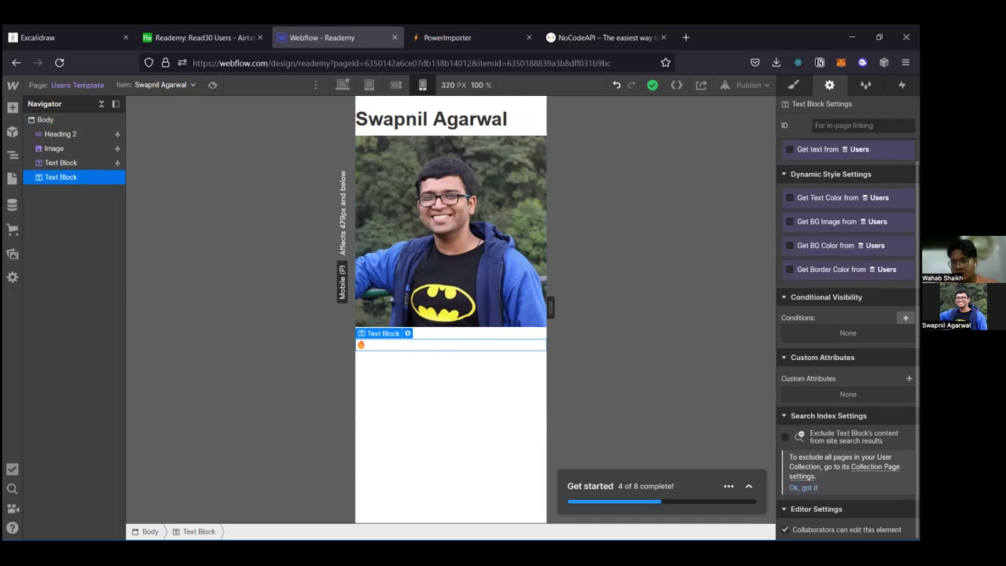
pyautogui.scroll(1, 848, 339)
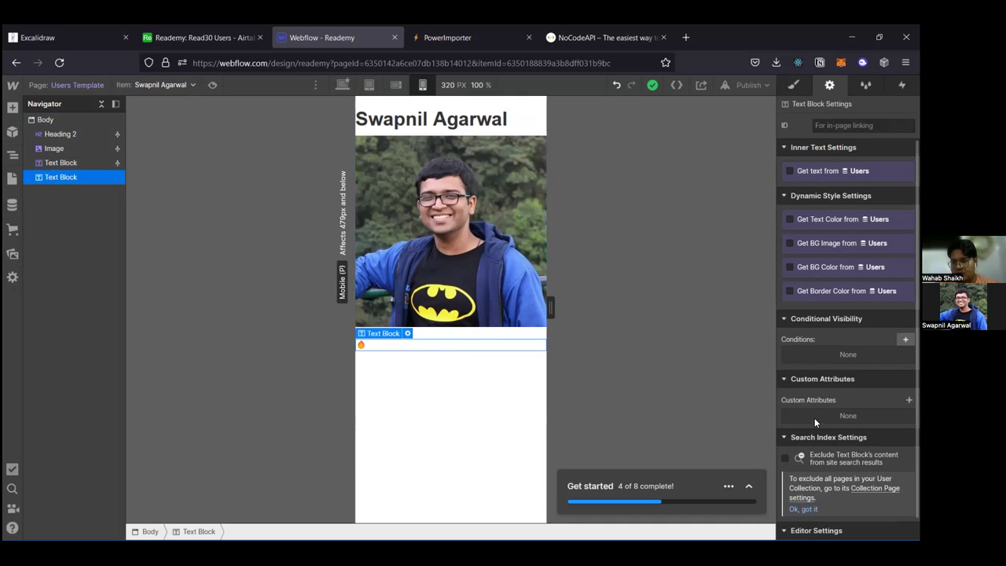
pyautogui.click(908, 399)
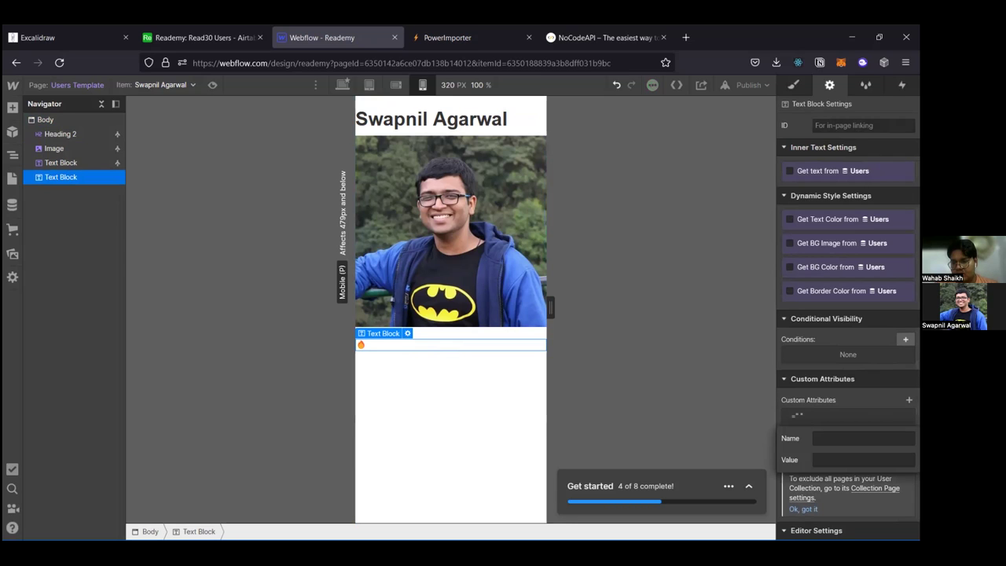
pyautogui.press('Escape')
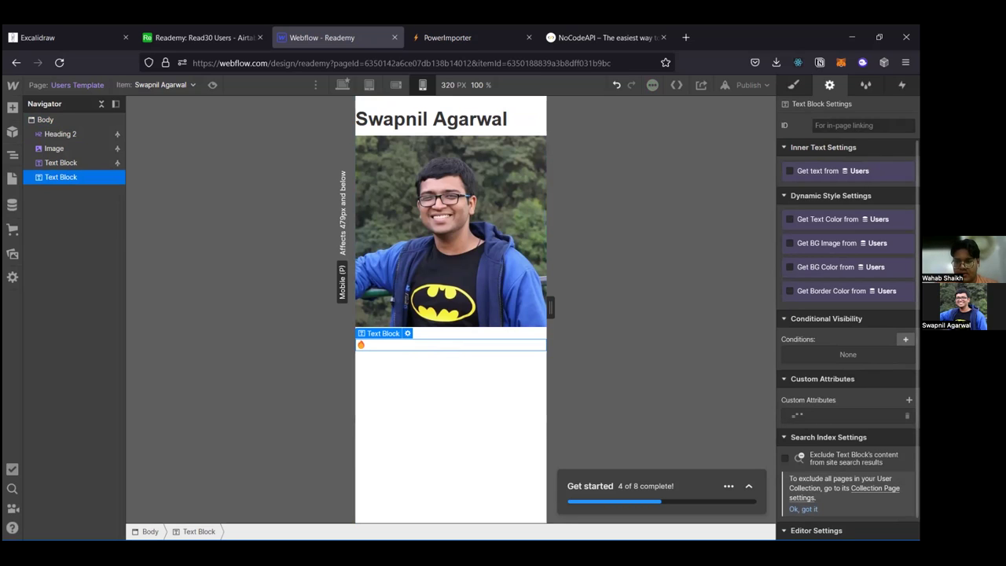
pyautogui.click(906, 416)
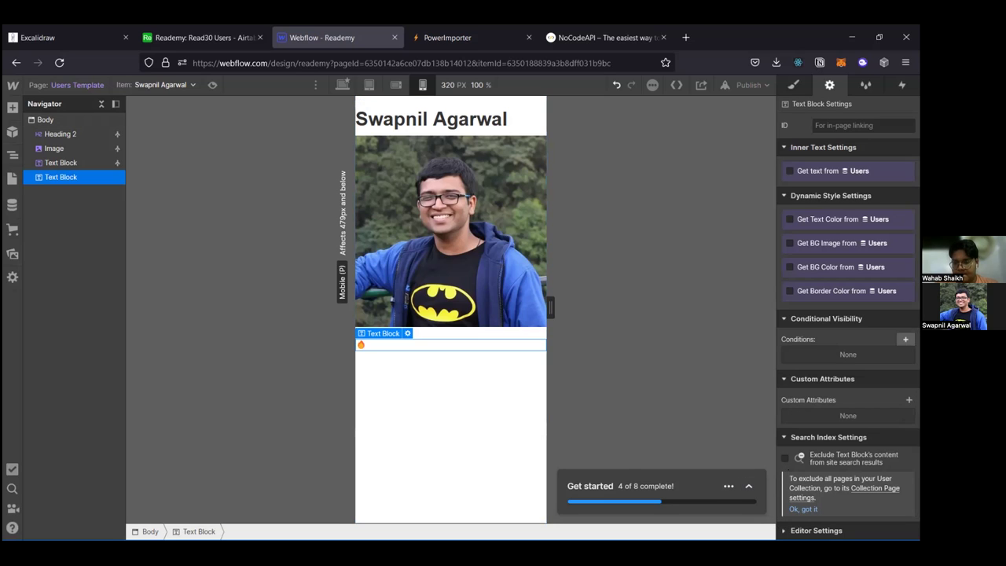
pyautogui.scroll(-1, 847, 337)
pyautogui.scroll(1, 847, 338)
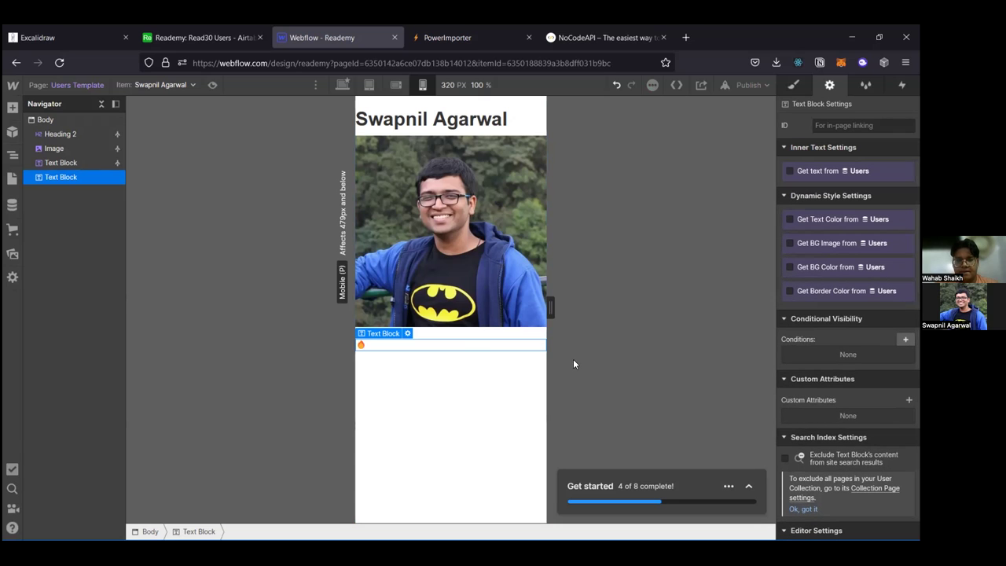
pyautogui.click(445, 393)
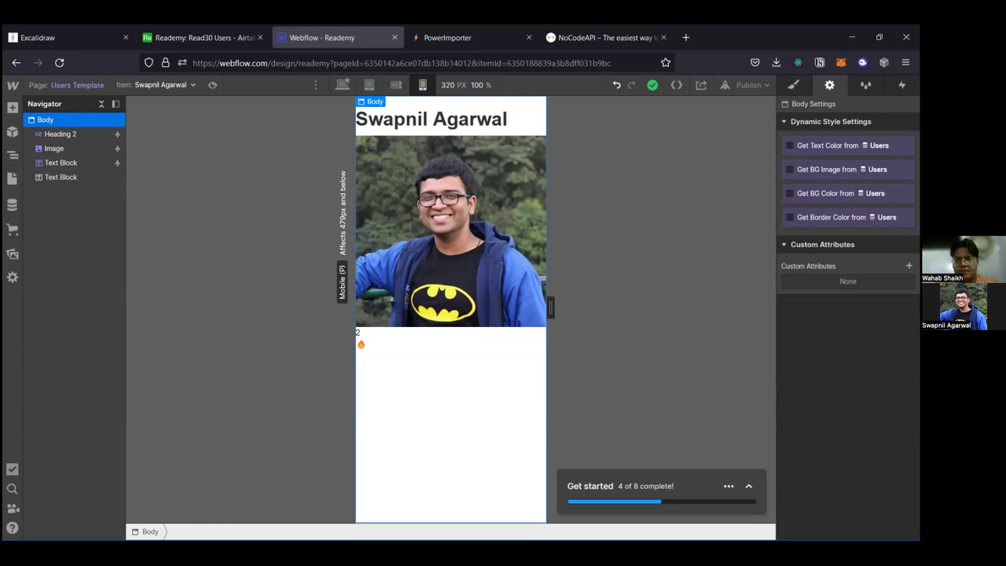
pyautogui.press('g')
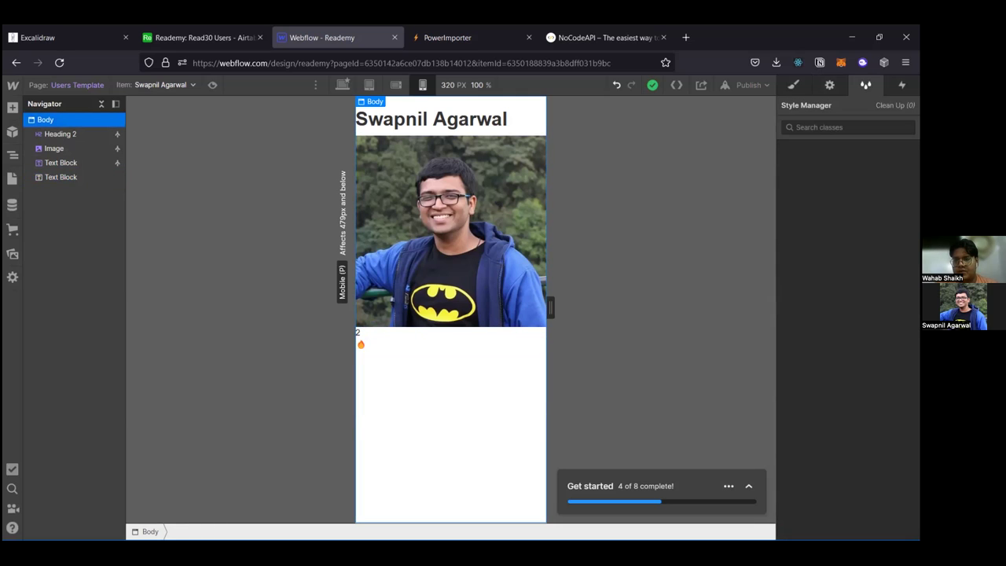
pyautogui.press('h')
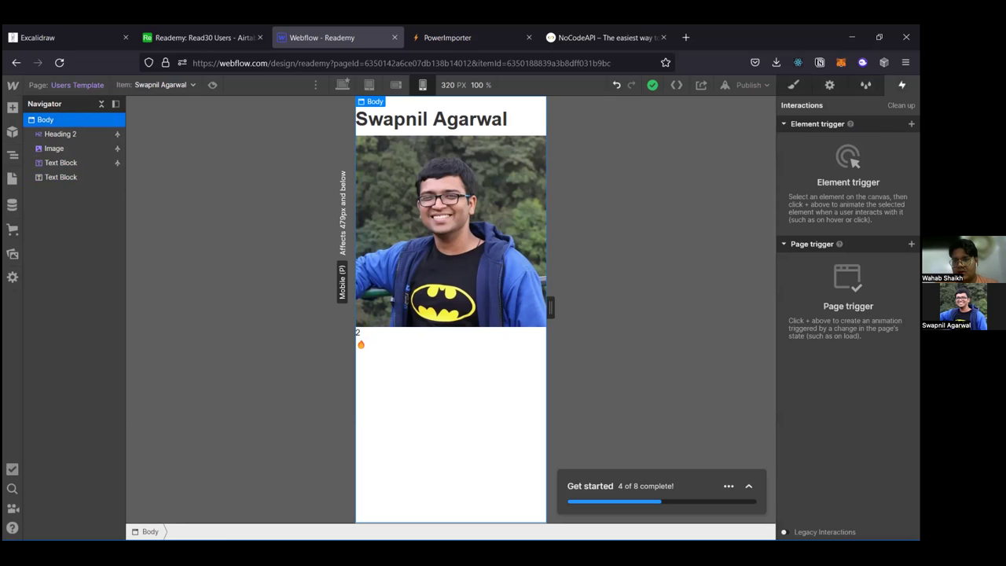
pyautogui.click(829, 85)
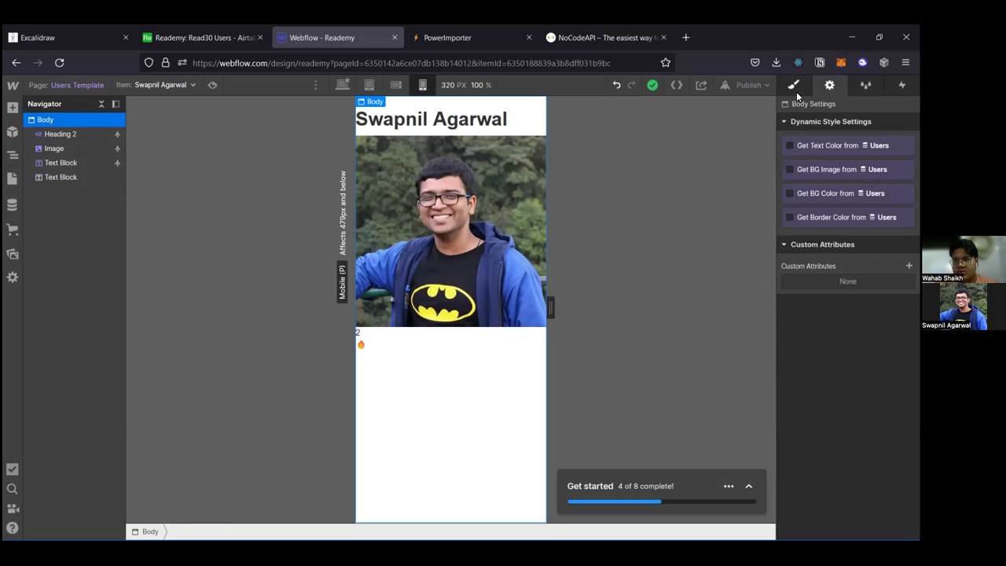
pyautogui.click(795, 88)
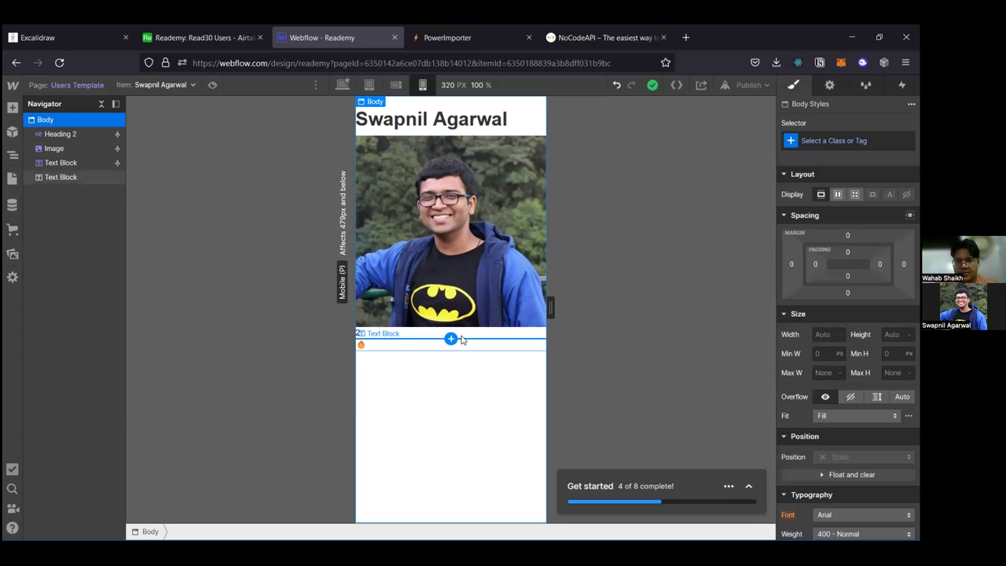
# Step: Examine the streak text block's style options and its full inner text settings
pyautogui.click(462, 338)
pyautogui.scroll(-2, 778, 199)
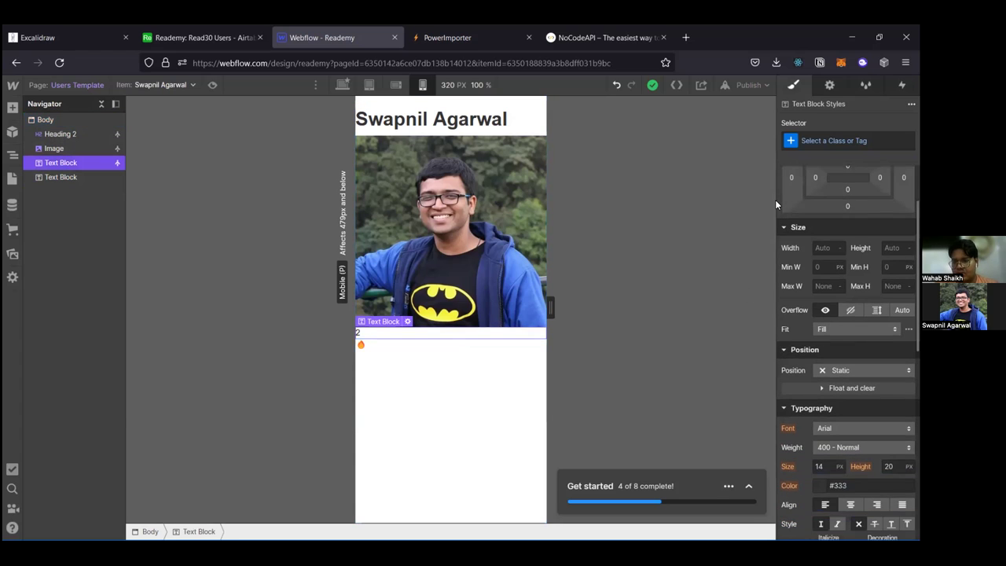
pyautogui.scroll(-1, 802, 318)
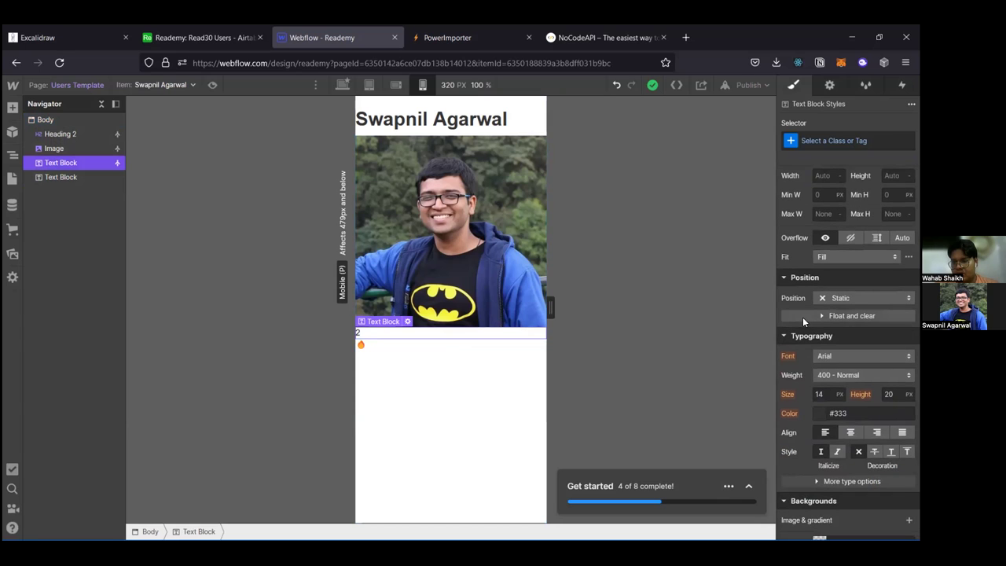
pyautogui.scroll(-2, 802, 317)
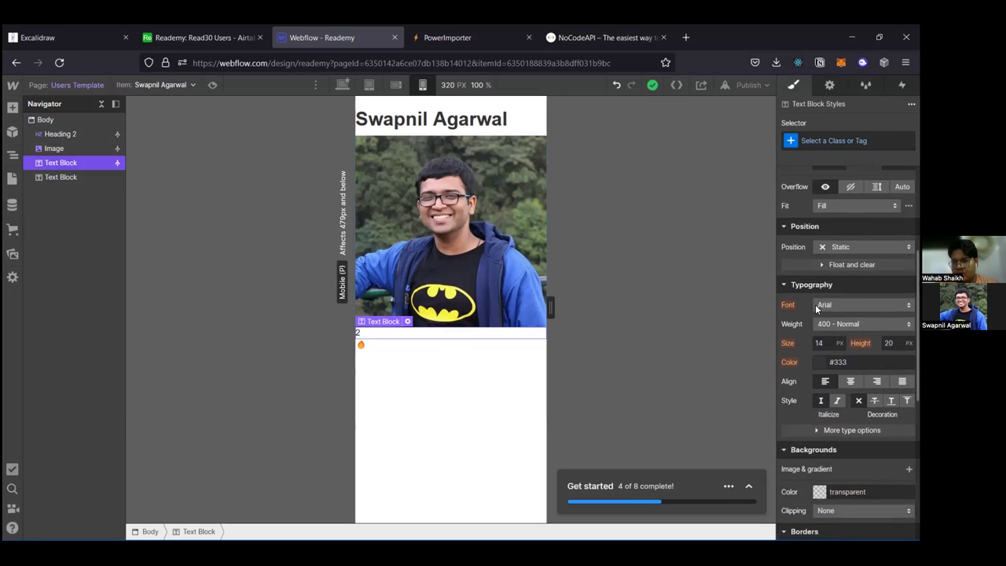
pyautogui.scroll(-4, 815, 311)
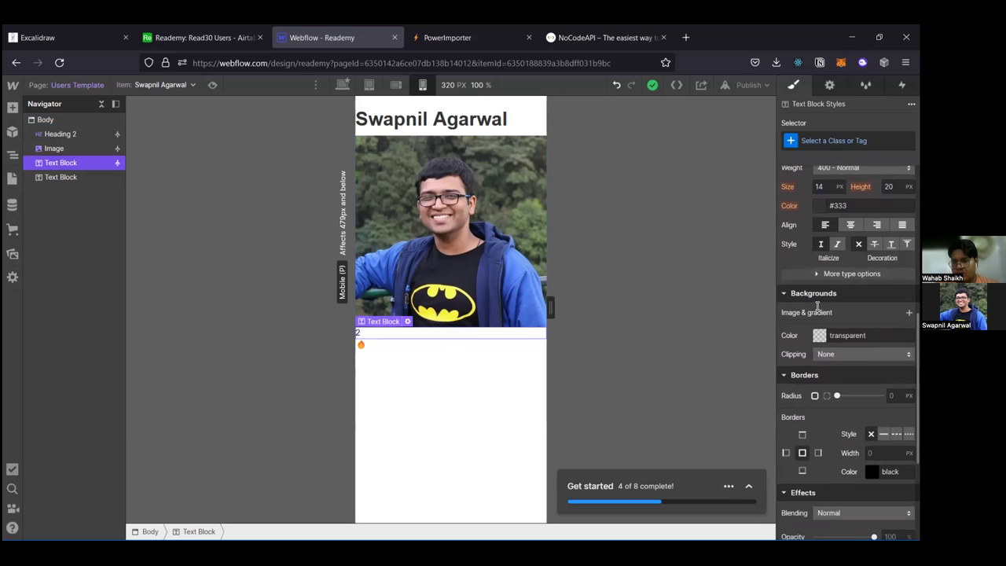
pyautogui.scroll(-4, 819, 305)
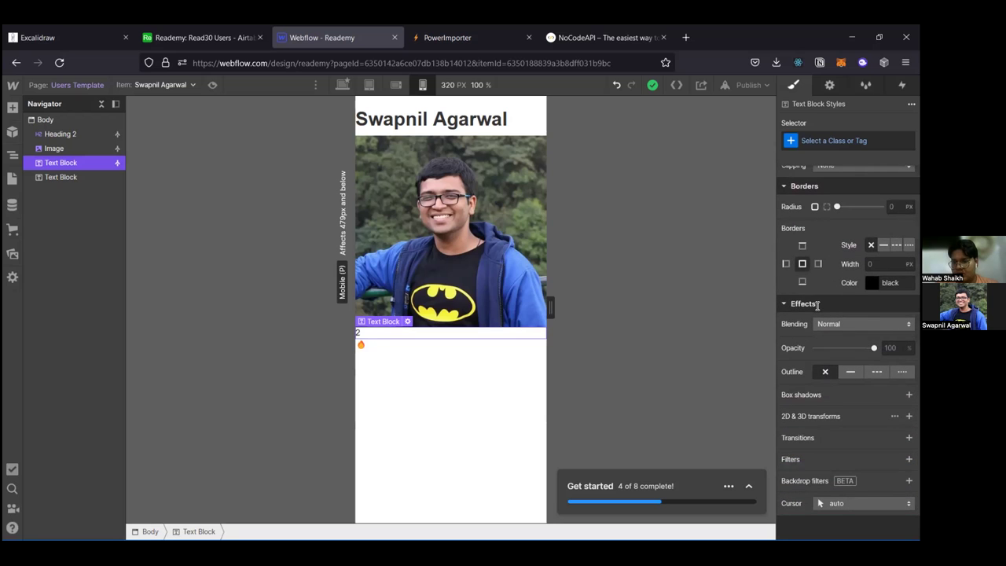
pyautogui.scroll(8, 817, 304)
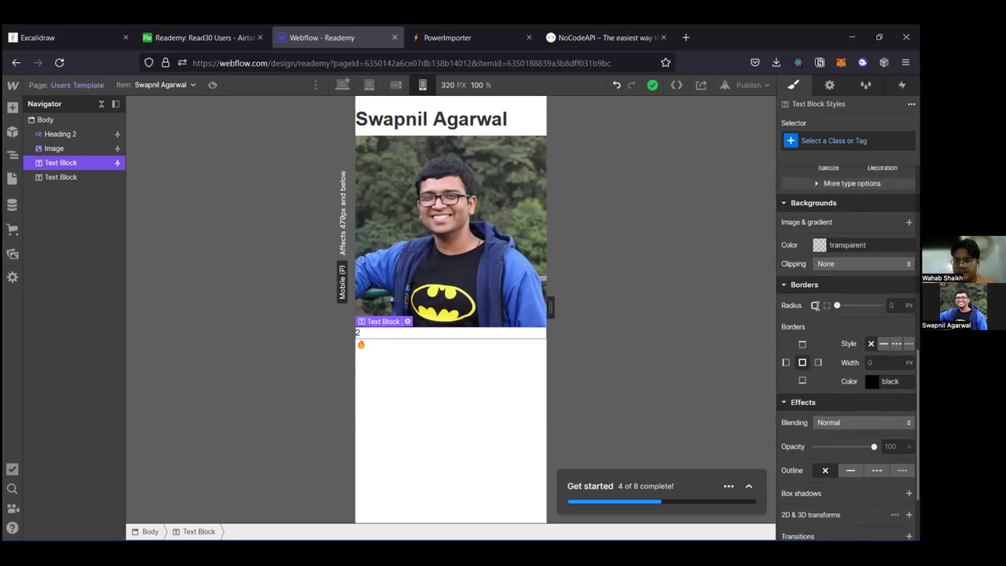
pyautogui.scroll(-6, 817, 306)
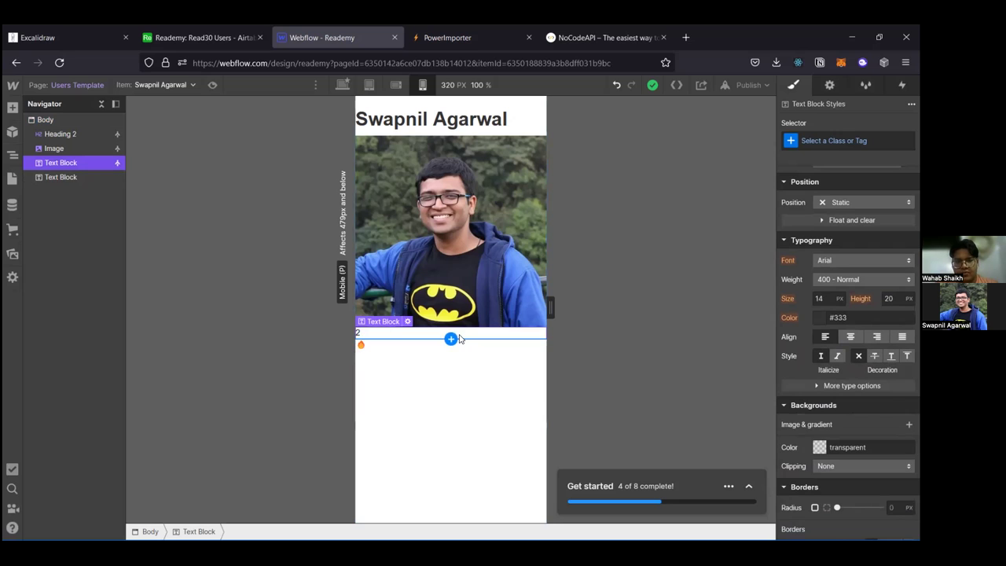
pyautogui.click(408, 322)
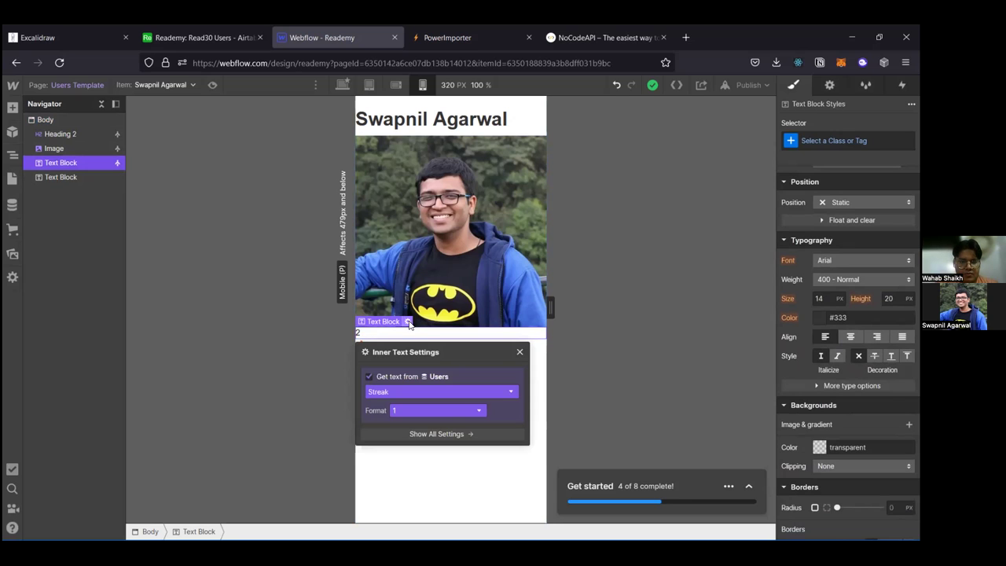
pyautogui.click(446, 434)
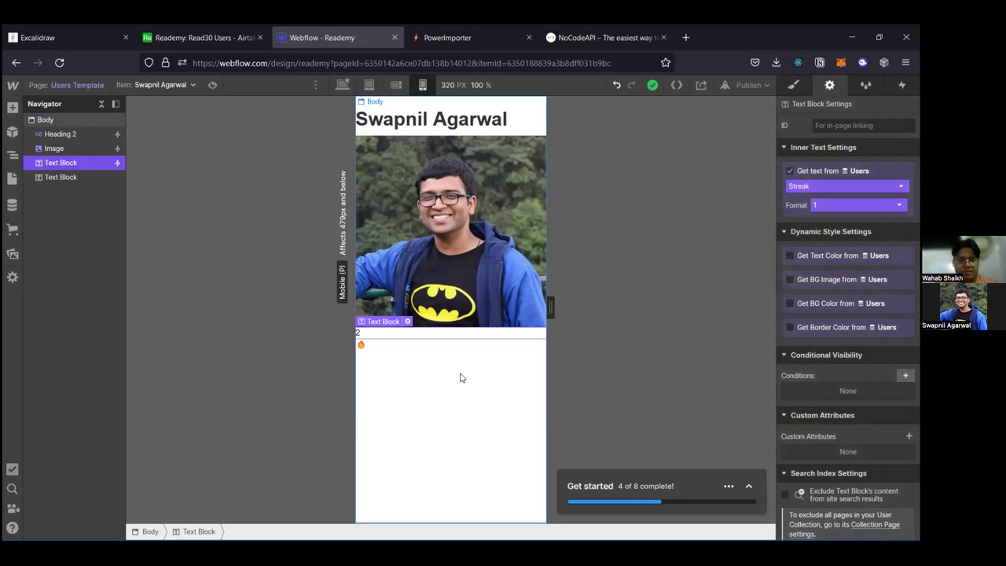
# Step: Examine the body's and fire emoji text block's settings, the symbols and the elements available for adding
pyautogui.click(342, 364)
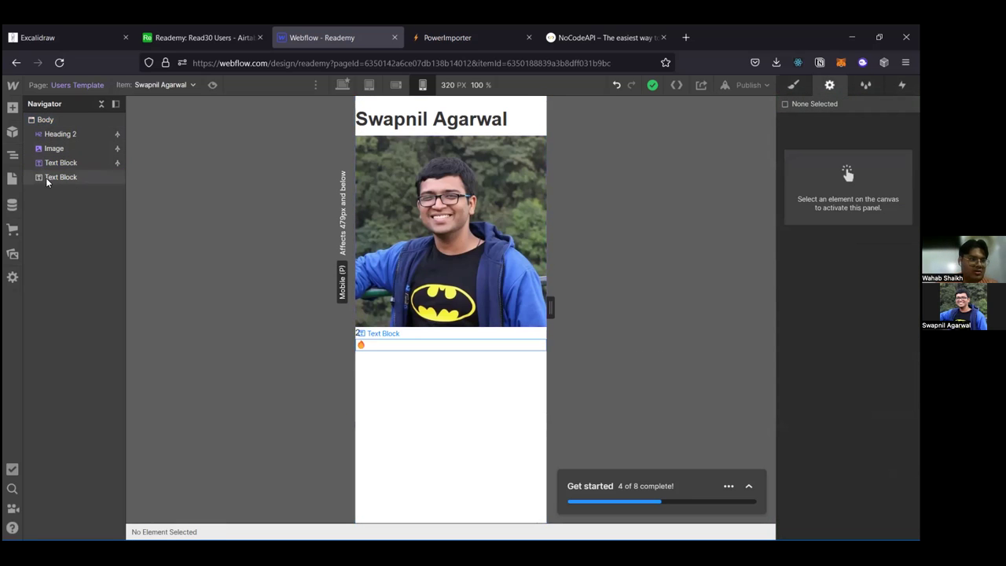
pyautogui.click(407, 364)
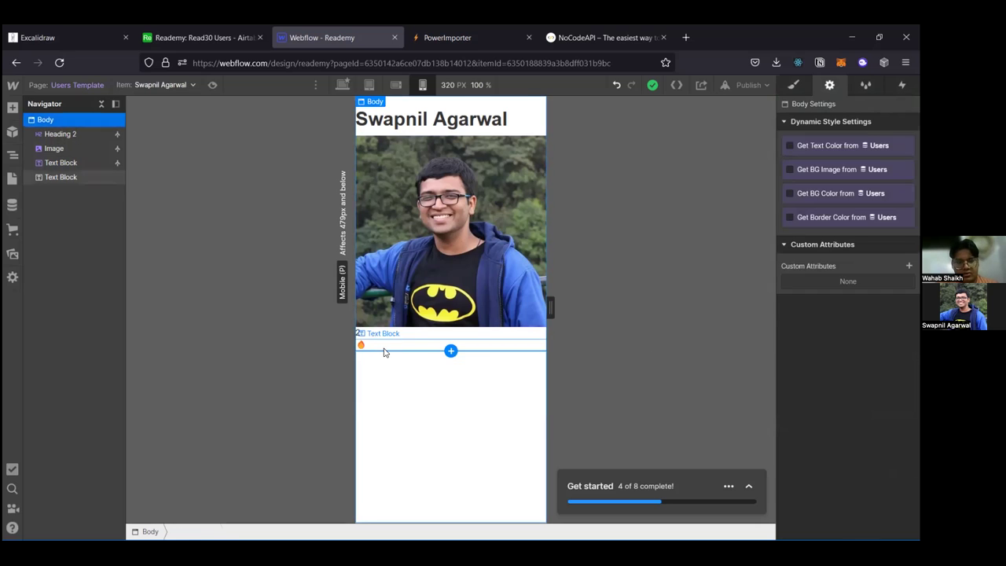
pyautogui.click(384, 349)
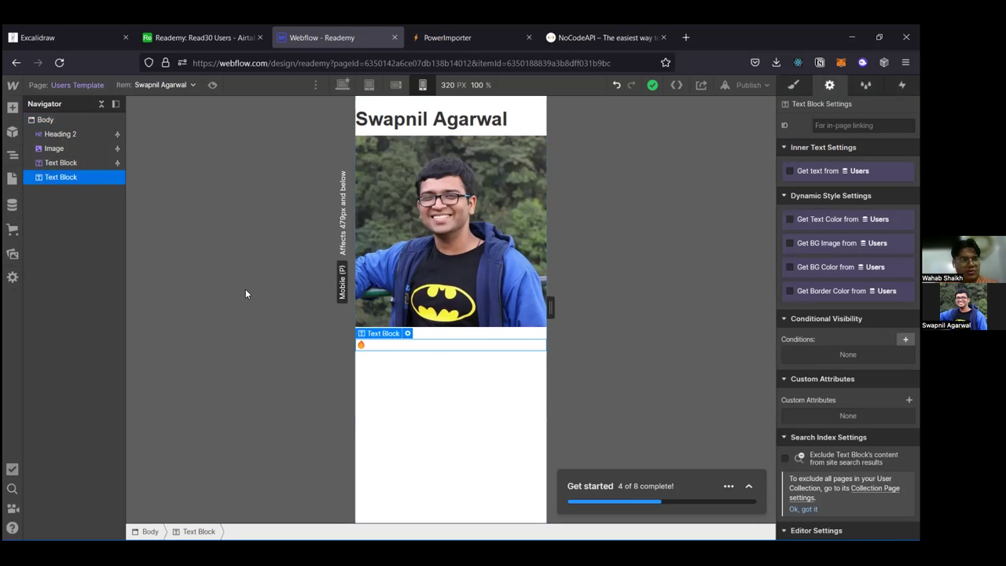
pyautogui.click(12, 131)
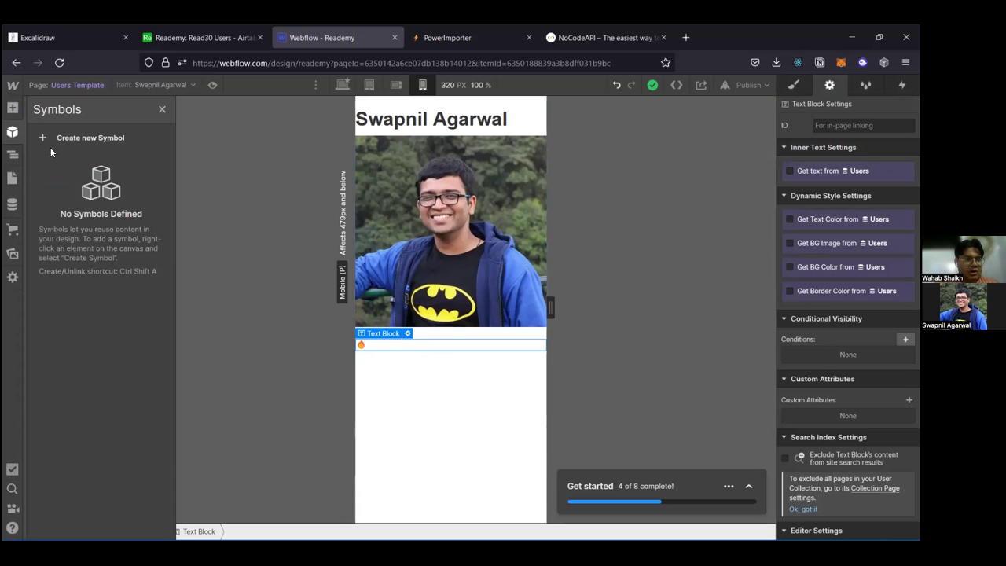
pyautogui.click(12, 108)
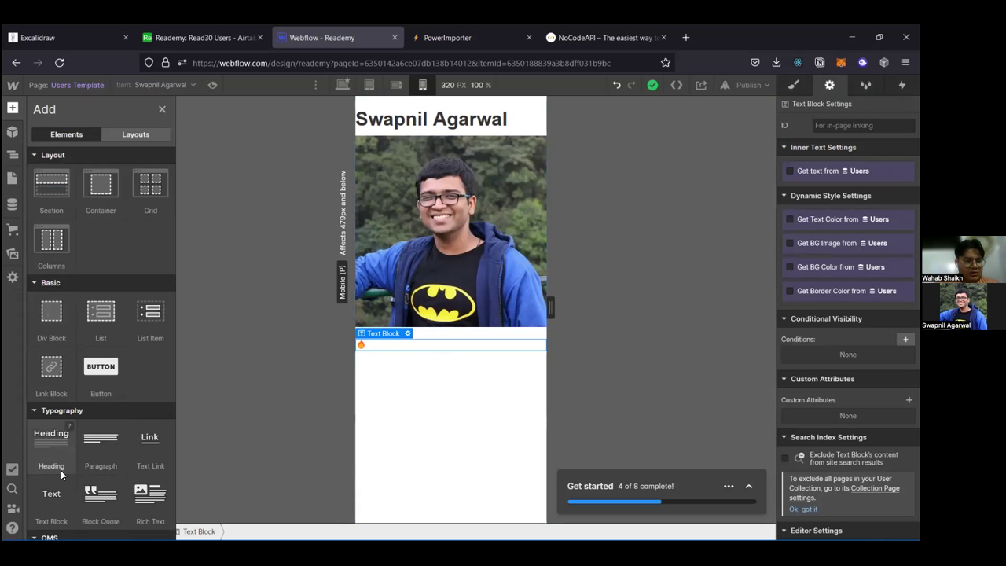
pyautogui.scroll(-1, 60, 487)
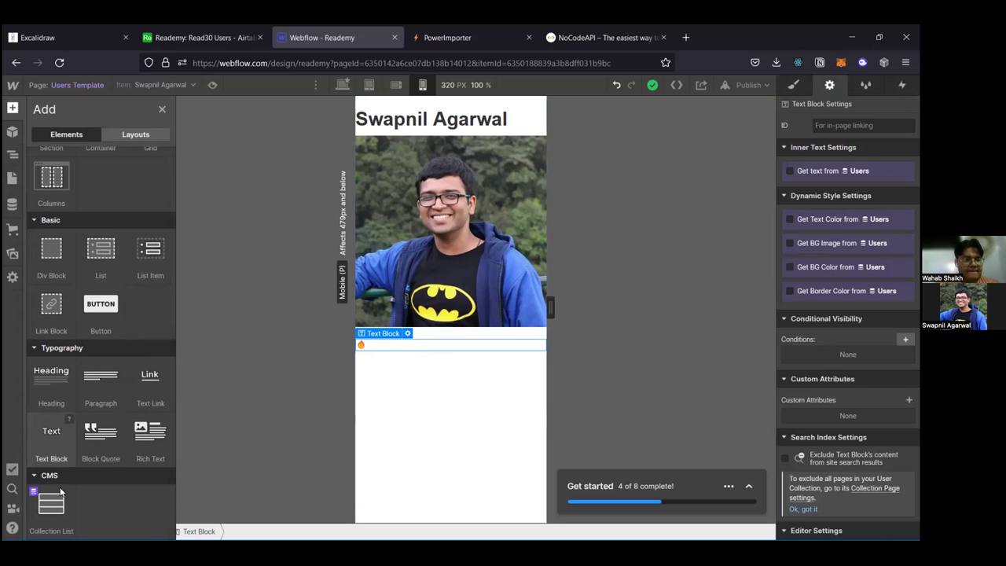
pyautogui.scroll(-1, 60, 491)
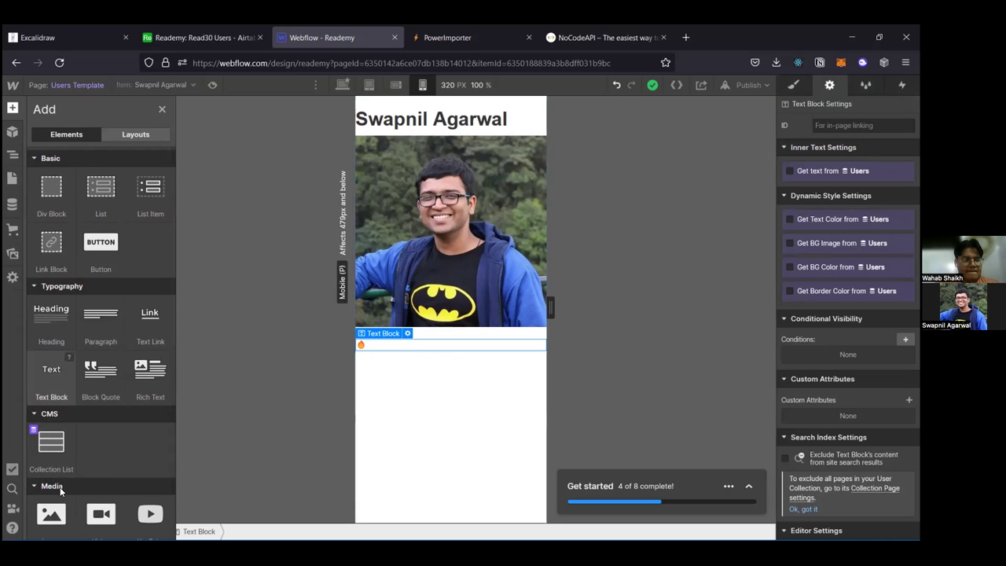
pyautogui.scroll(-1, 60, 491)
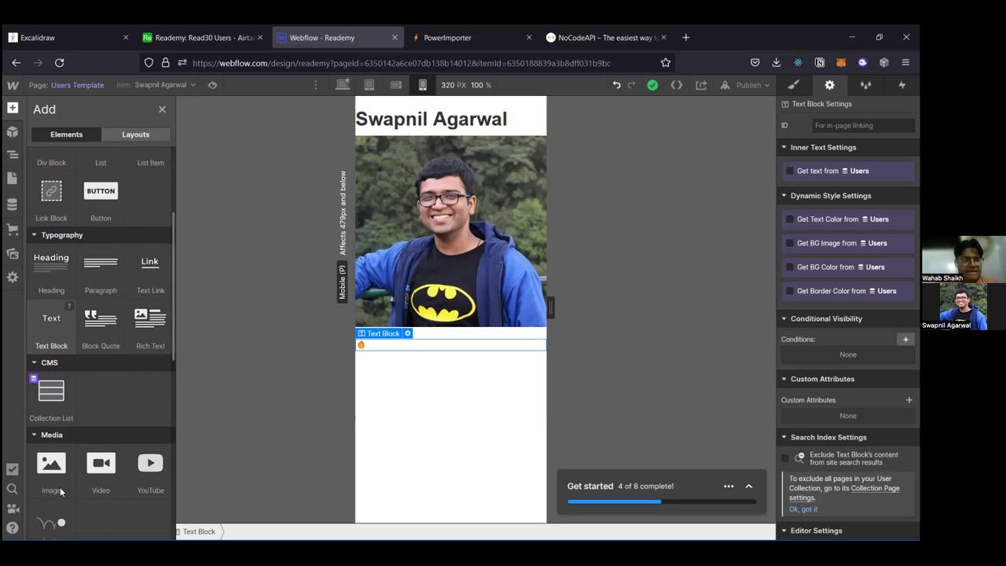
pyautogui.scroll(-1, 59, 490)
pyautogui.scroll(-1, 60, 490)
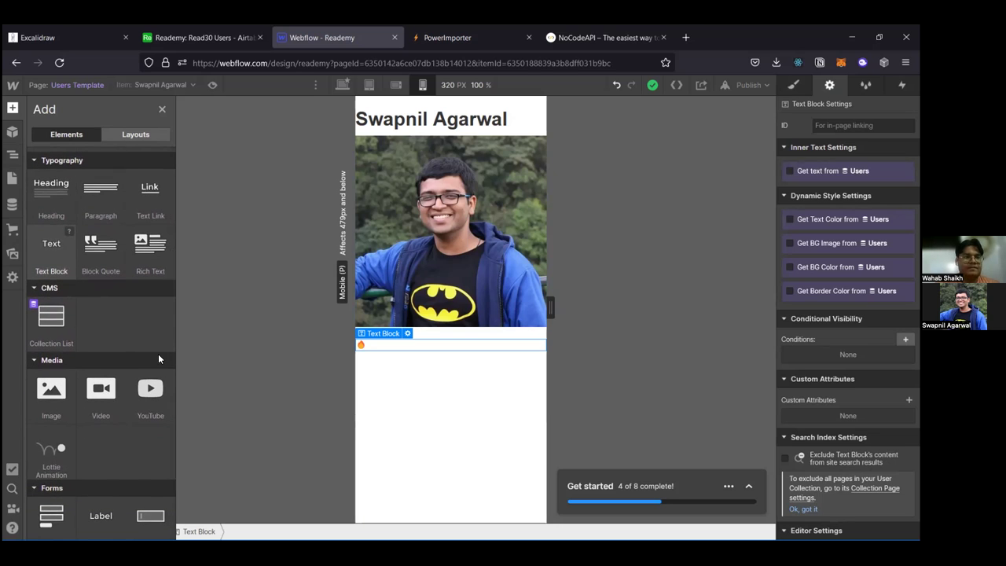
# Step: Switch to Airtable's Read30 Users table and examine the Streak field's values and available field actions
pyautogui.click(173, 36)
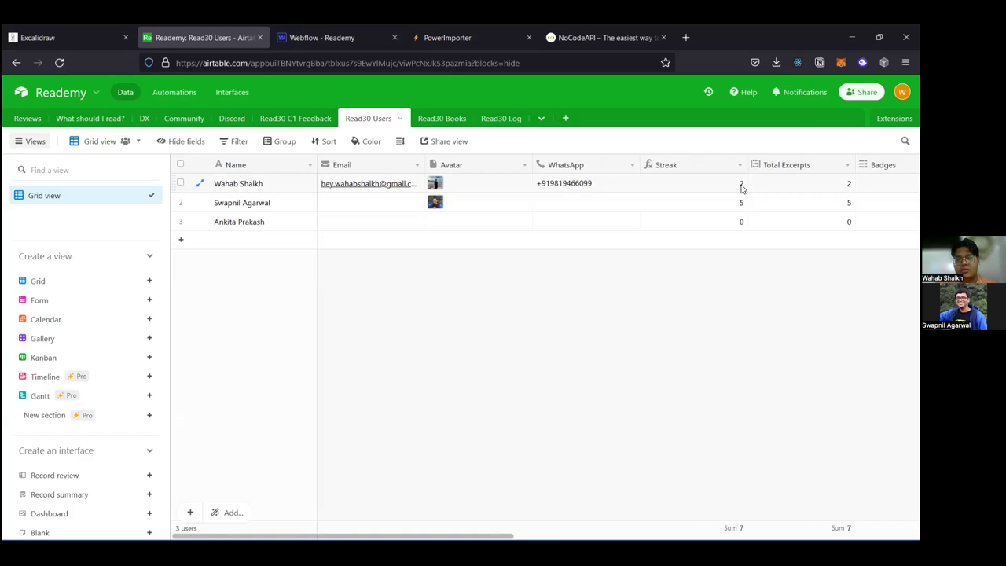
pyautogui.hscroll(2, 740, 187)
pyautogui.click(665, 165)
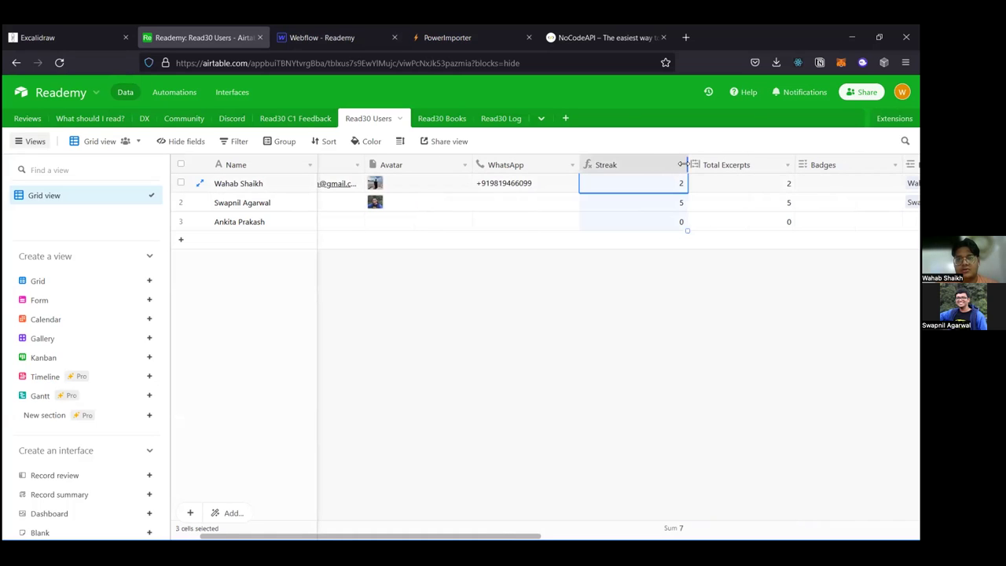
pyautogui.moveTo(681, 164); pyautogui.dragTo(678, 164)
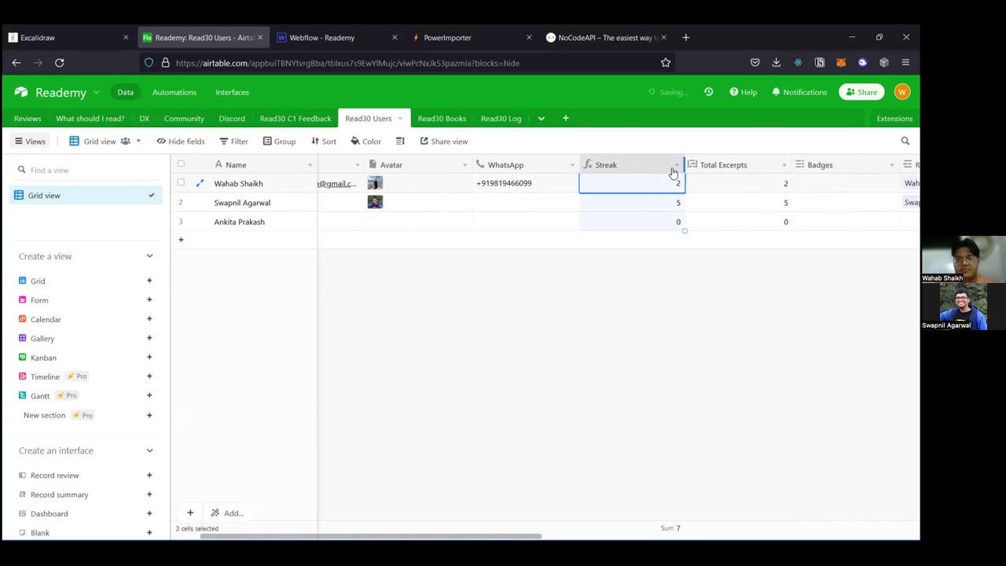
pyautogui.click(673, 167)
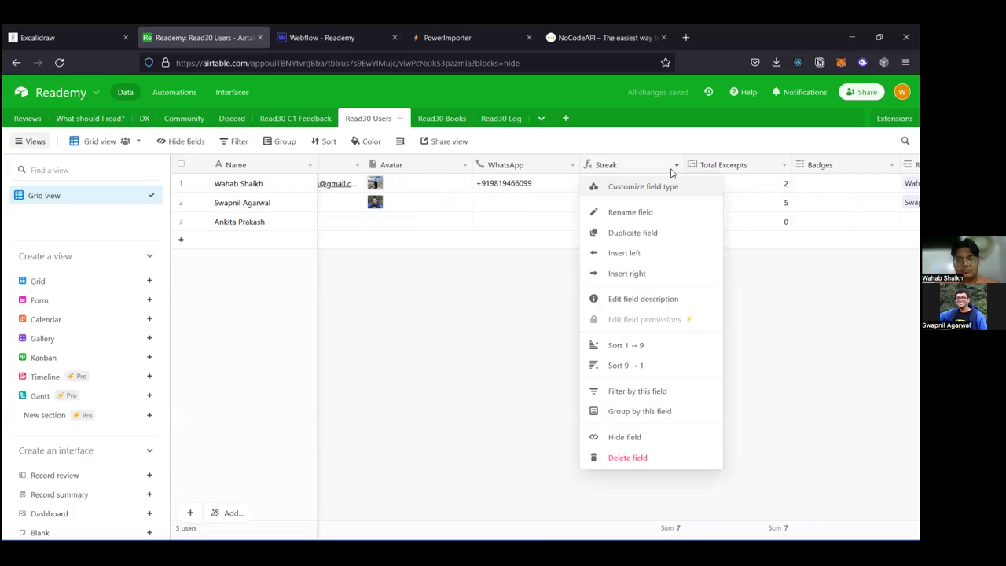
pyautogui.click(542, 359)
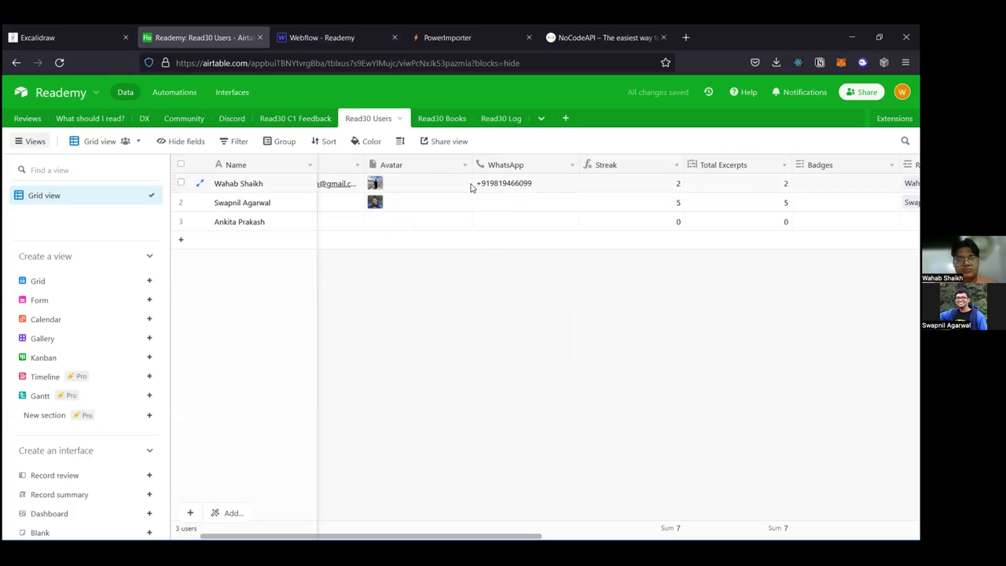
pyautogui.click(315, 45)
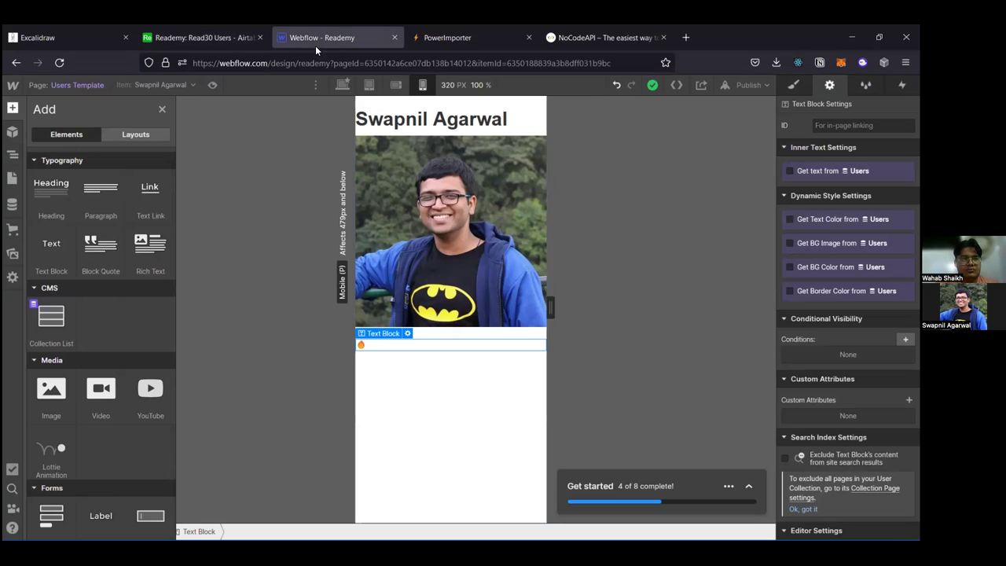
# Step: In Airtable, try to save the Streak formula with a fire emoji directly after {Total Excerpts}, and remove the emoji again
pyautogui.hotkey('ctrl', 'shift', 'Tab')
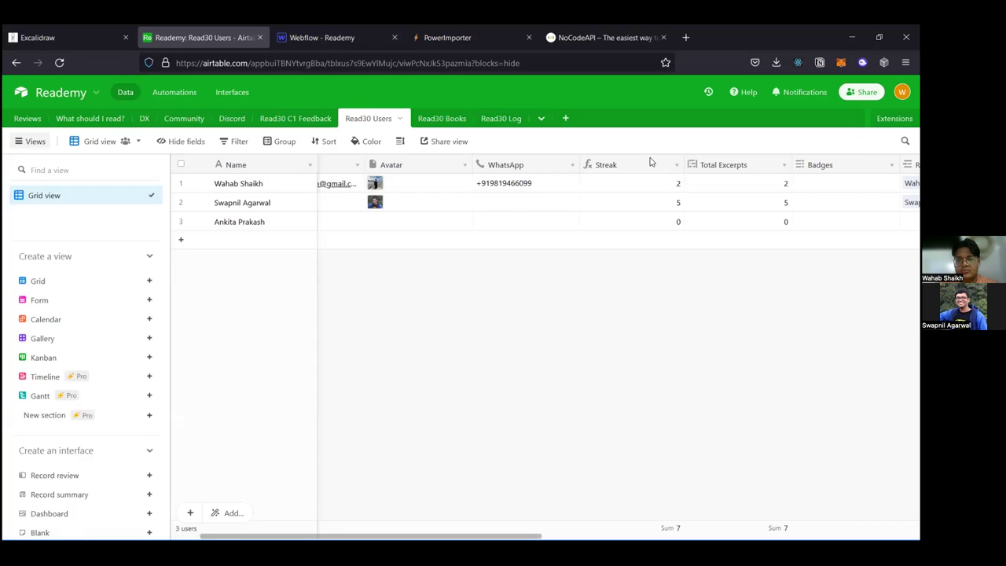
pyautogui.click(652, 163)
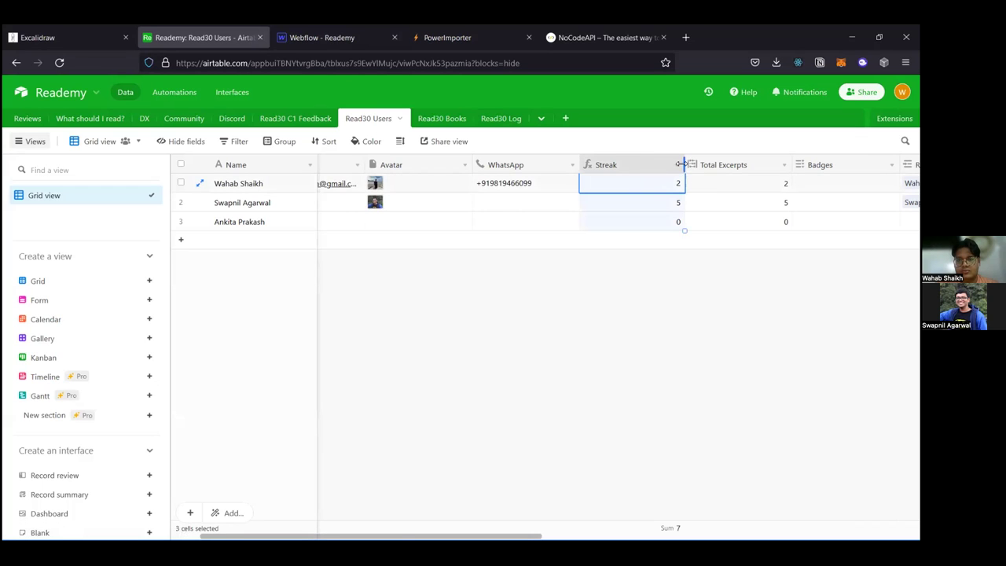
pyautogui.click(677, 167)
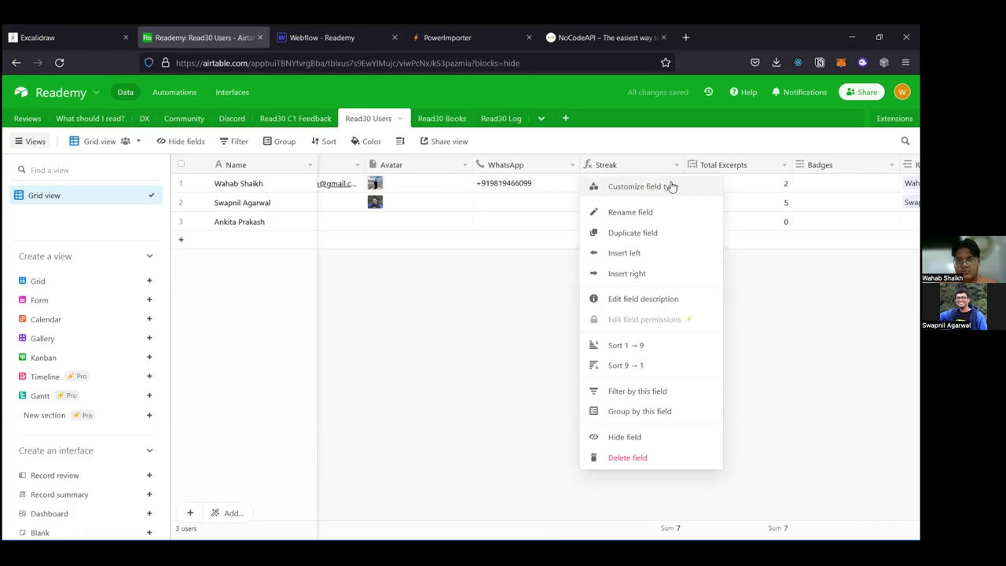
pyautogui.click(671, 186)
pyautogui.click(477, 302)
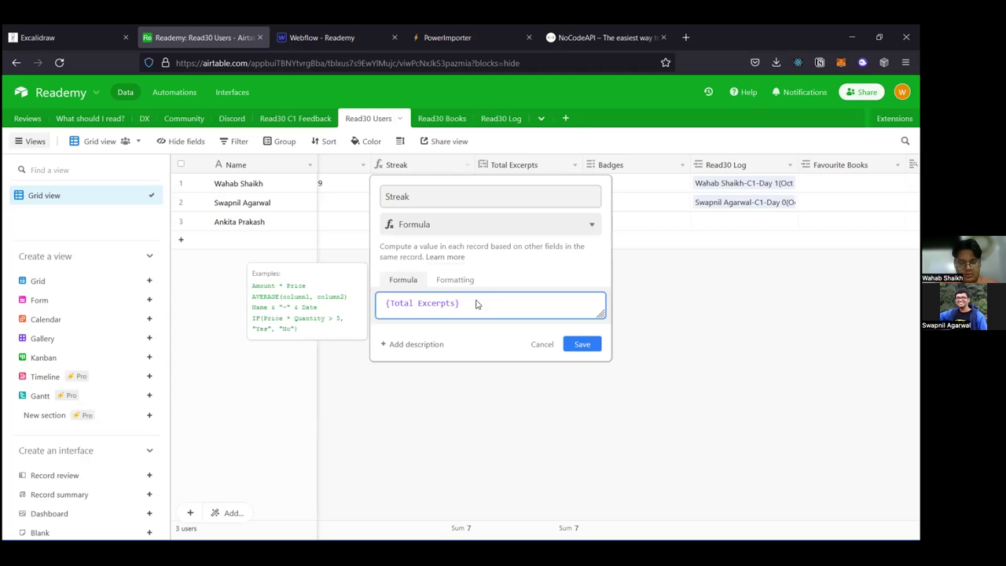
pyautogui.press('super+period')
pyautogui.press('Return')
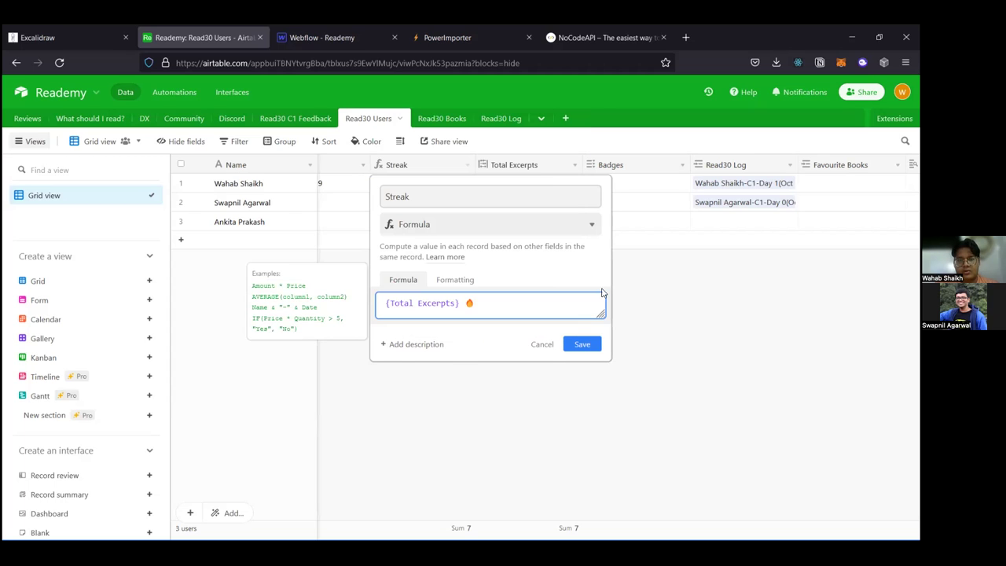
pyautogui.click(567, 342)
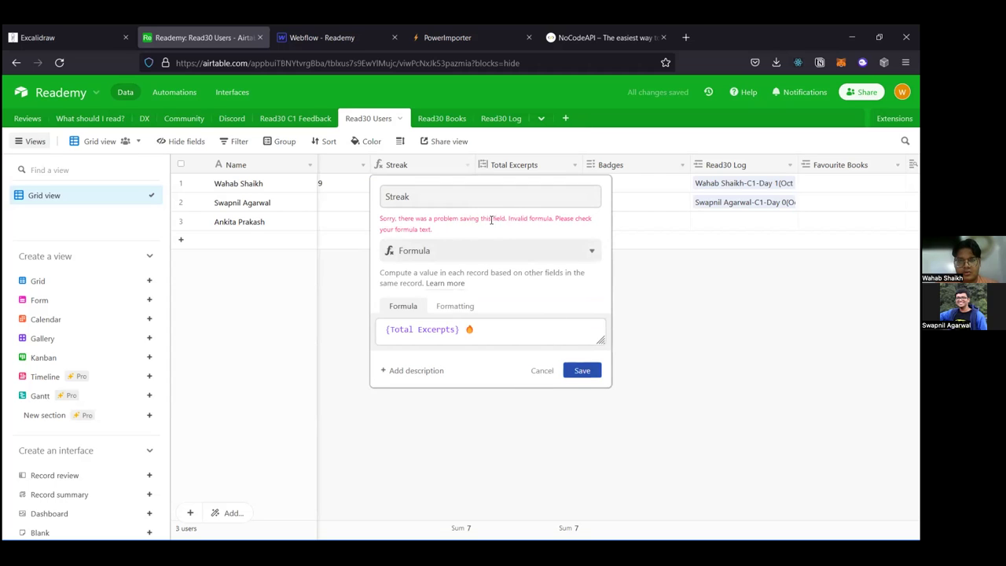
pyautogui.click(471, 330)
pyautogui.press('BackSpace')
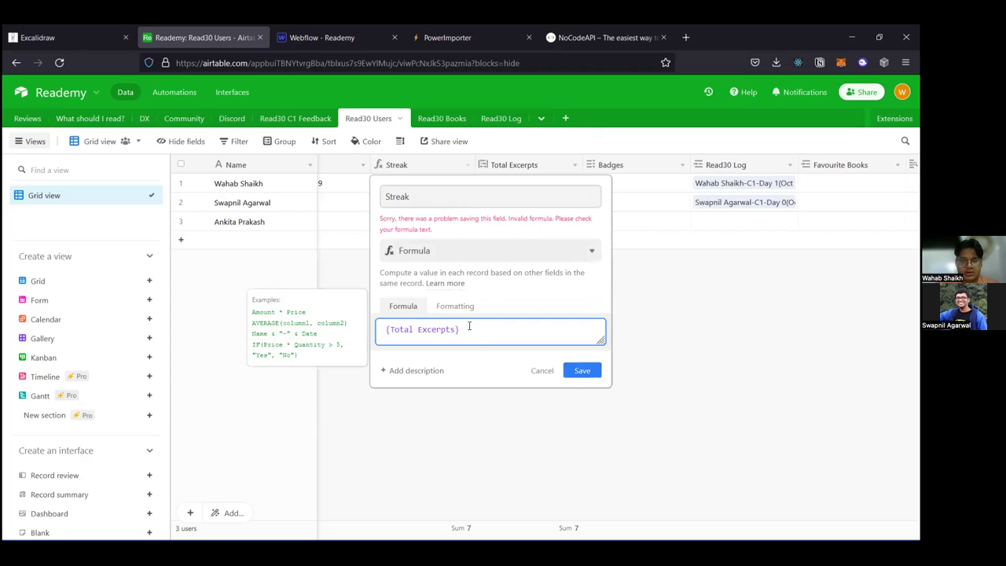
# Step: Examine the number formats available for the Streak formula field
pyautogui.click(464, 308)
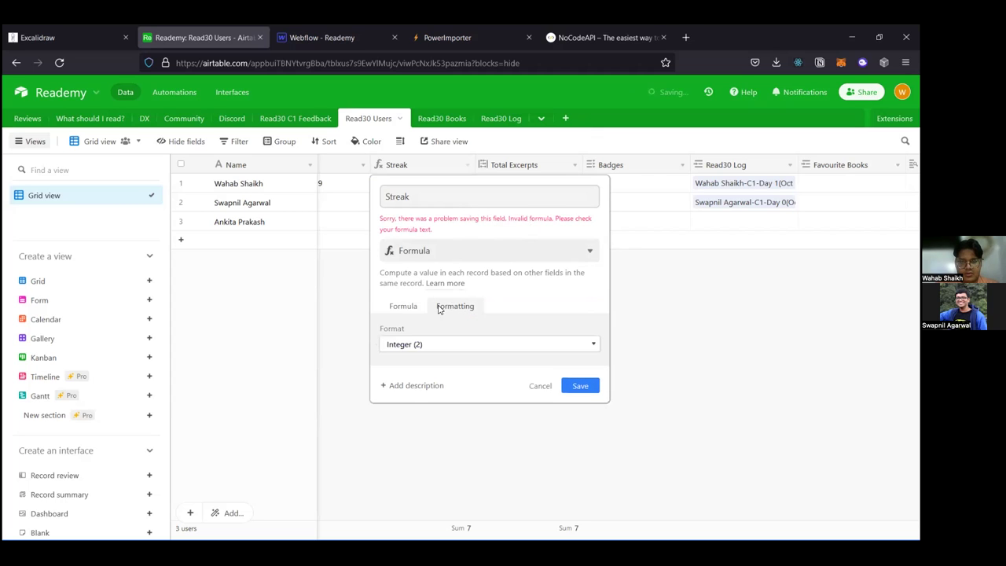
pyautogui.click(444, 349)
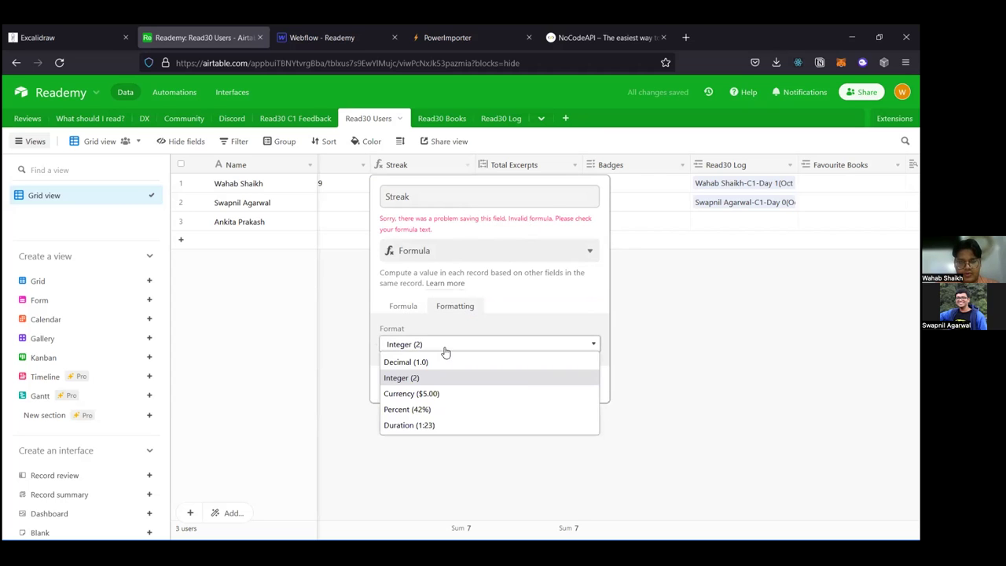
pyautogui.click(444, 351)
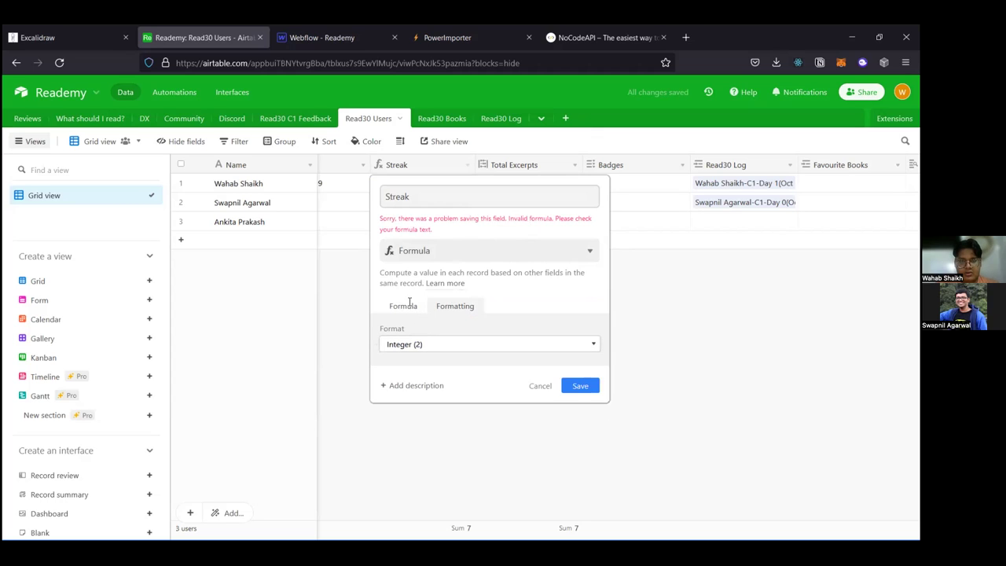
# Step: Try the Streak formula {Total Excerpts} + "🔥", save the field and check the first record's Streak cell
pyautogui.click(403, 306)
pyautogui.click(492, 328)
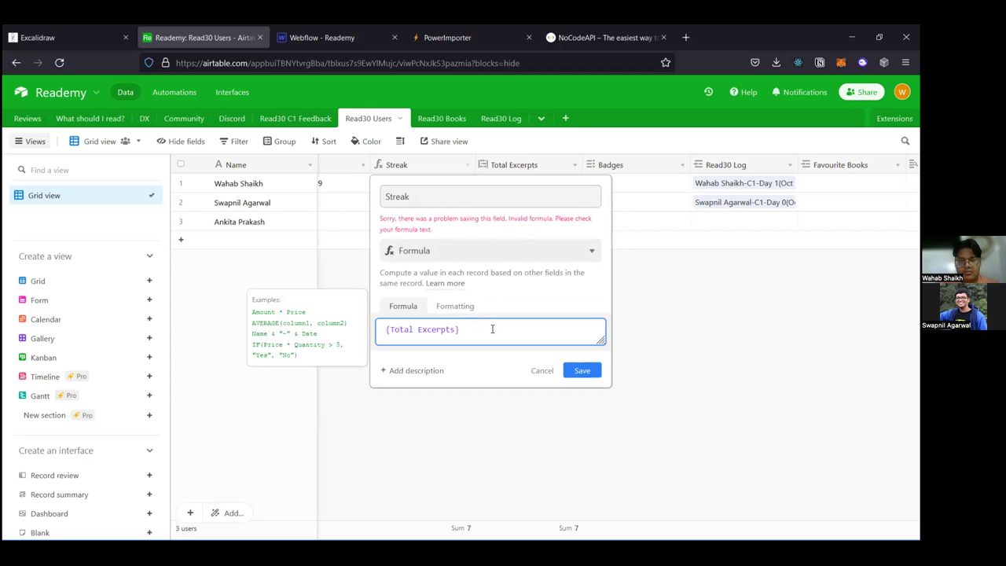
pyautogui.click(491, 328)
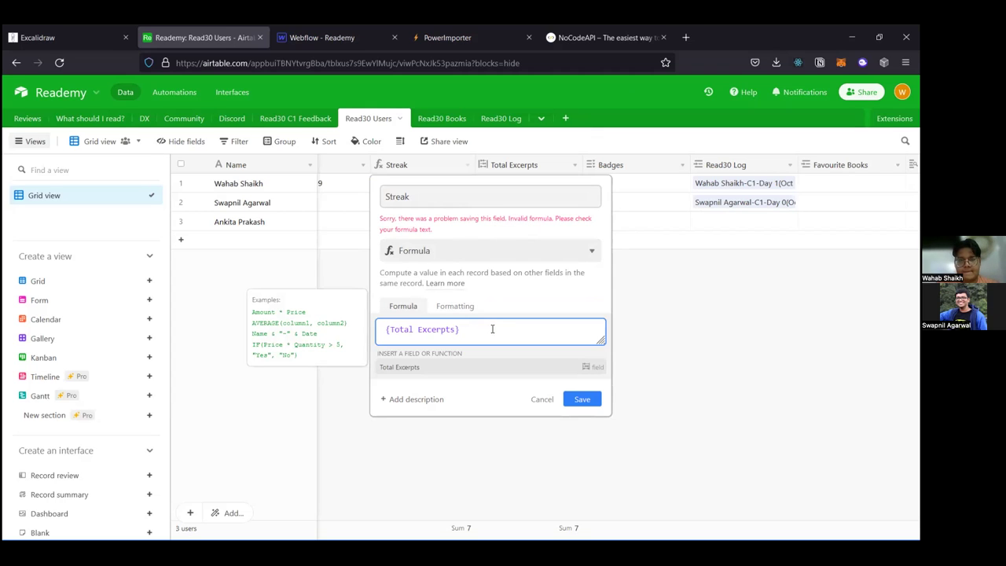
pyautogui.write('+ "')
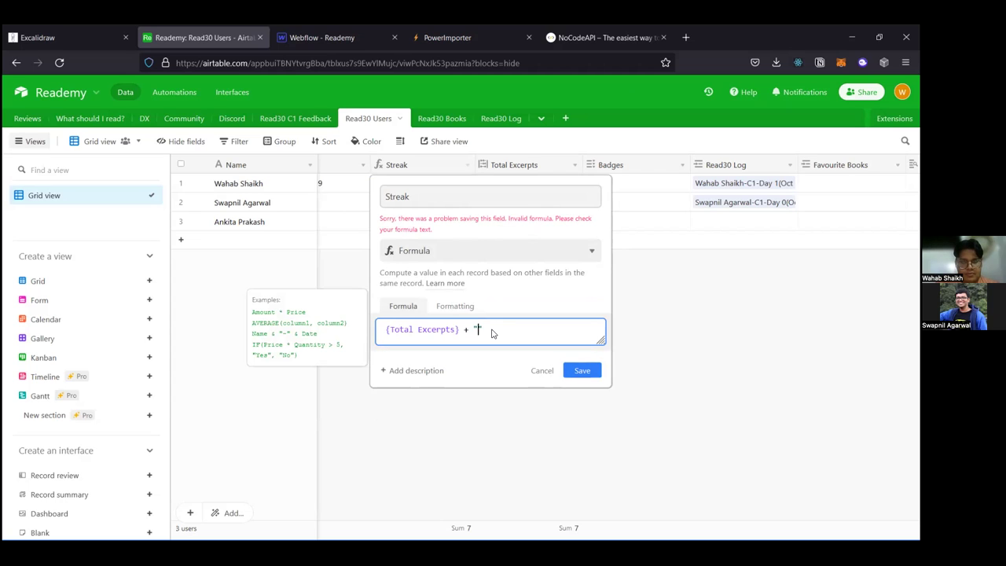
pyautogui.press('super+period')
pyautogui.press('Return')
pyautogui.write('"')
pyautogui.click(568, 370)
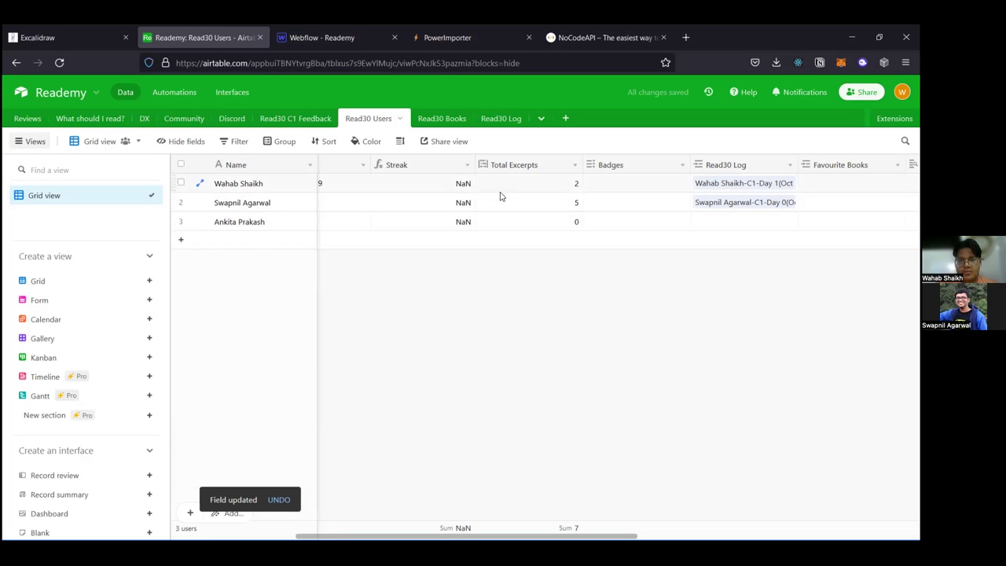
pyautogui.click(467, 183)
pyautogui.click(469, 184)
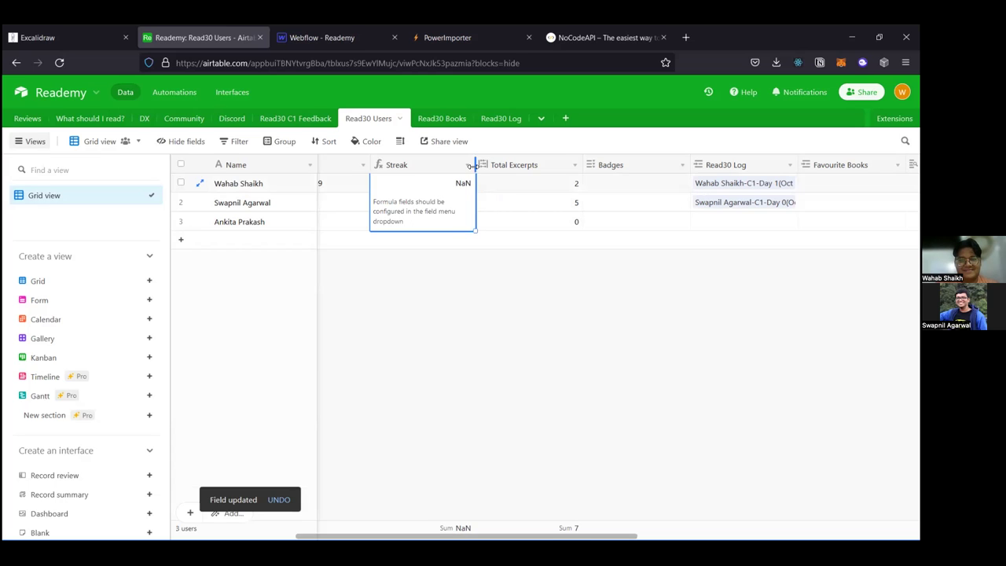
# Step: Open the Streak field's formula for editing and clear the existing expression completely
pyautogui.click(467, 165)
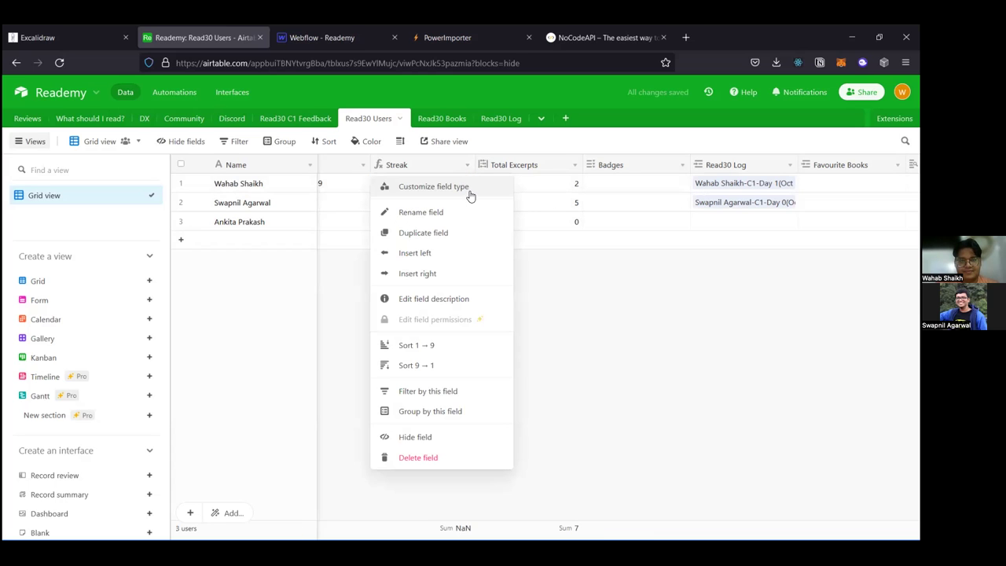
pyautogui.click(470, 187)
pyautogui.click(494, 303)
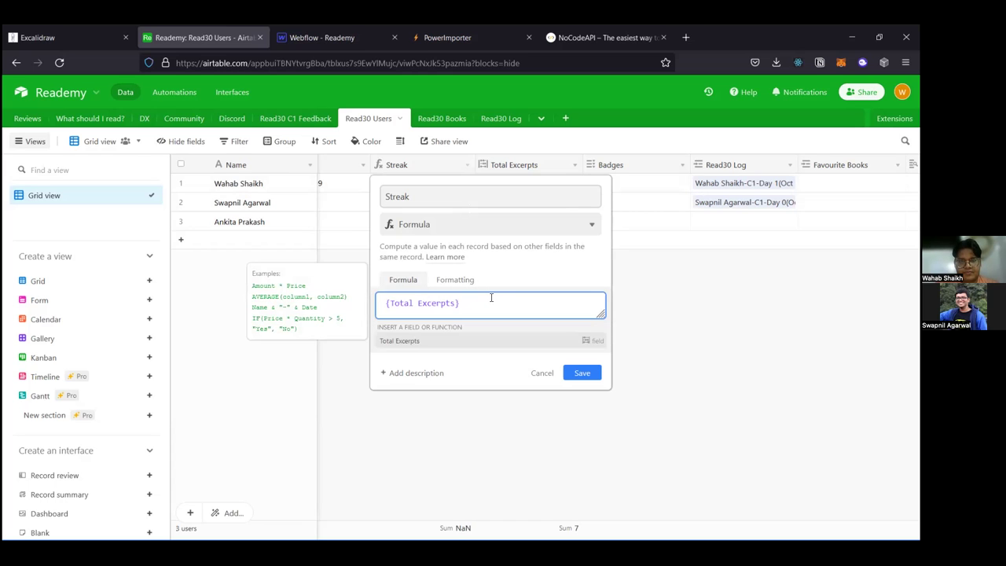
pyautogui.write('con')
pyautogui.press('BackSpace')
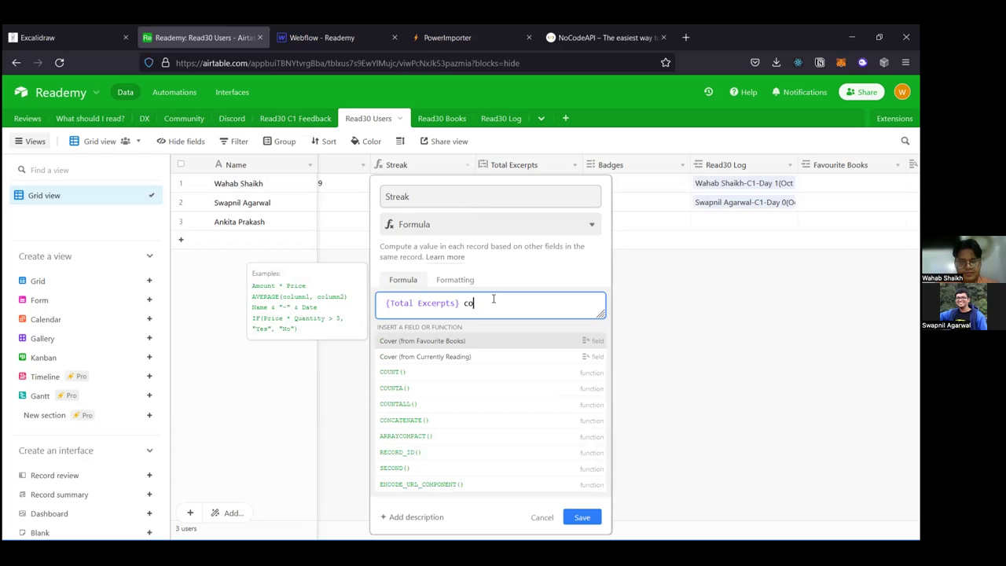
pyautogui.press('BackSpace')
pyautogui.press('BackSpace')
pyautogui.press('BackSpace')
pyautogui.press('BackSpace')
pyautogui.press('BackSpace')
pyautogui.press('BackSpace')
pyautogui.press('BackSpace')
pyautogui.press('BackSpace')
pyautogui.press('BackSpace')
pyautogui.press('BackSpace')
pyautogui.press('BackSpace')
pyautogui.press('BackSpace')
pyautogui.press('BackSpace')
pyautogui.press('BackSpace')
pyautogui.press('BackSpace')
pyautogui.press('BackSpace')
pyautogui.press('BackSpace')
pyautogui.press('BackSpace')
pyautogui.press('BackSpace')
# Step: Set the Streak formula to CONCATENATE({Total Excerpts}, "🔥") and save the field
pyautogui.write('concat')
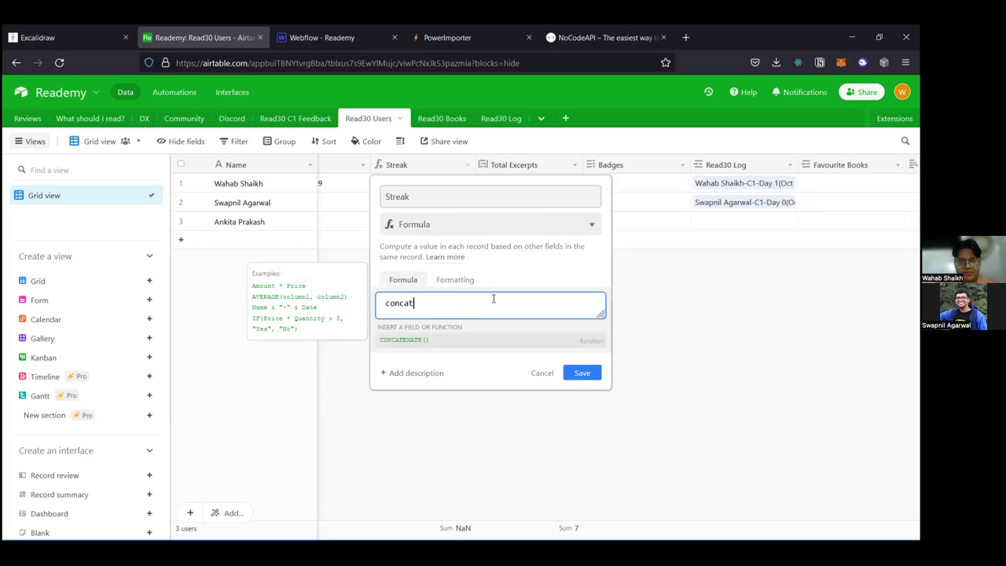
pyautogui.click(476, 340)
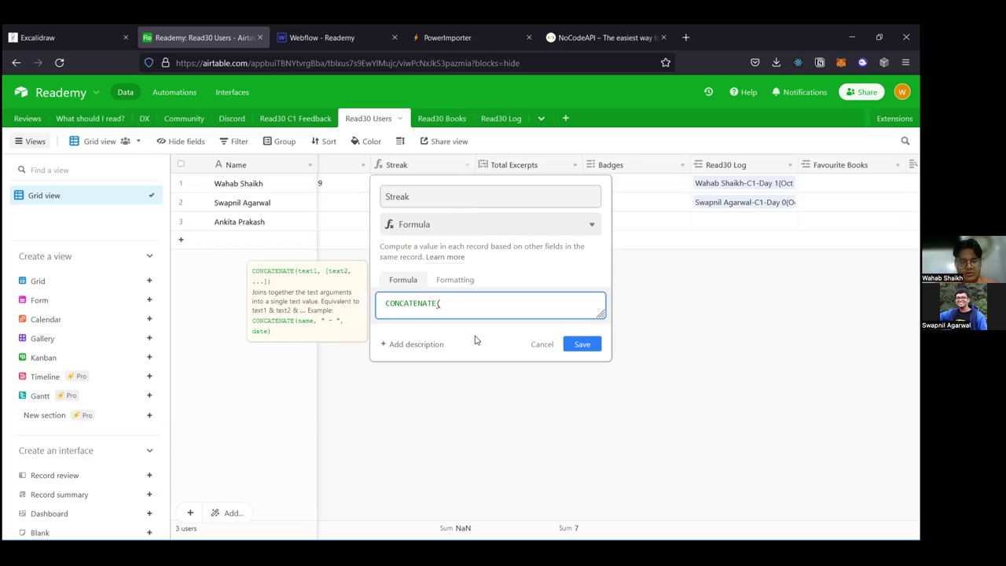
pyautogui.write('{')
pyautogui.press('BackSpace')
pyautogui.write('{Tot')
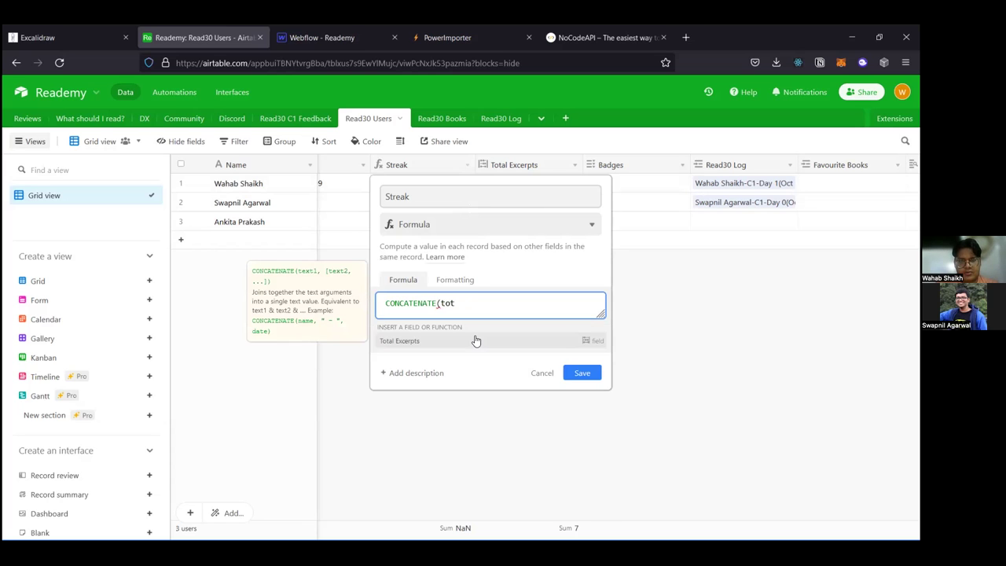
pyautogui.click(476, 340)
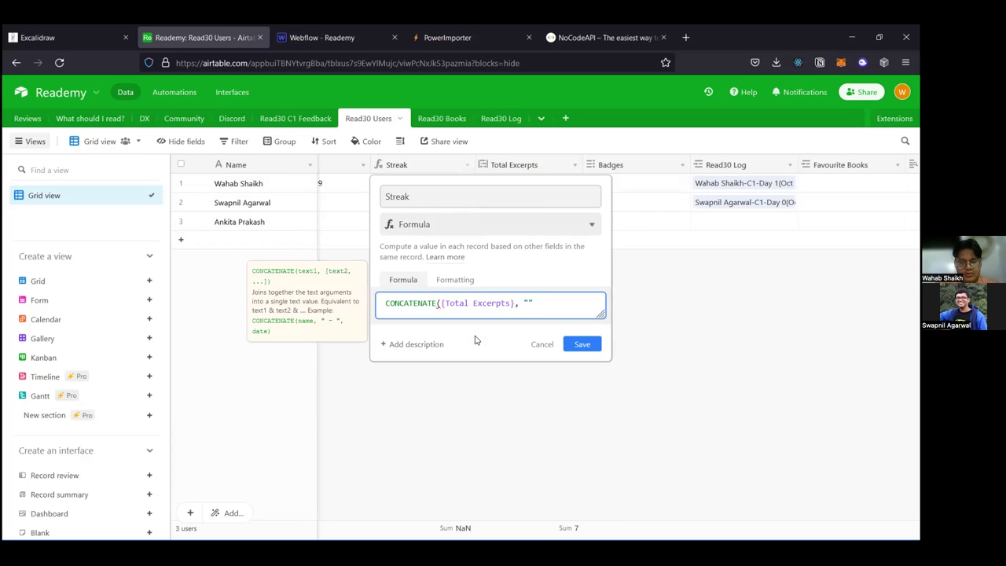
pyautogui.write(', "')
pyautogui.press('super+period')
pyautogui.press('Return')
pyautogui.write(')')
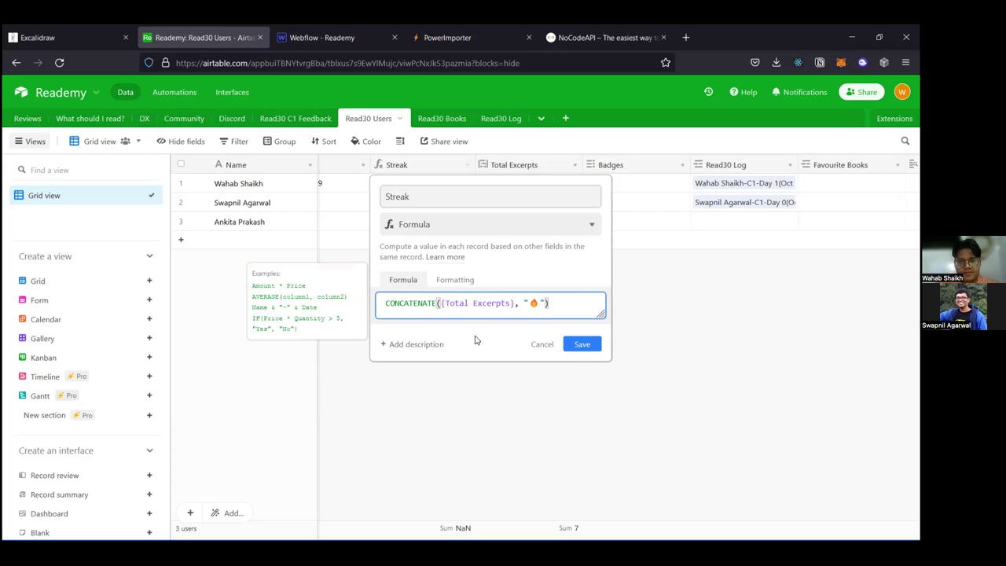
pyautogui.click(581, 345)
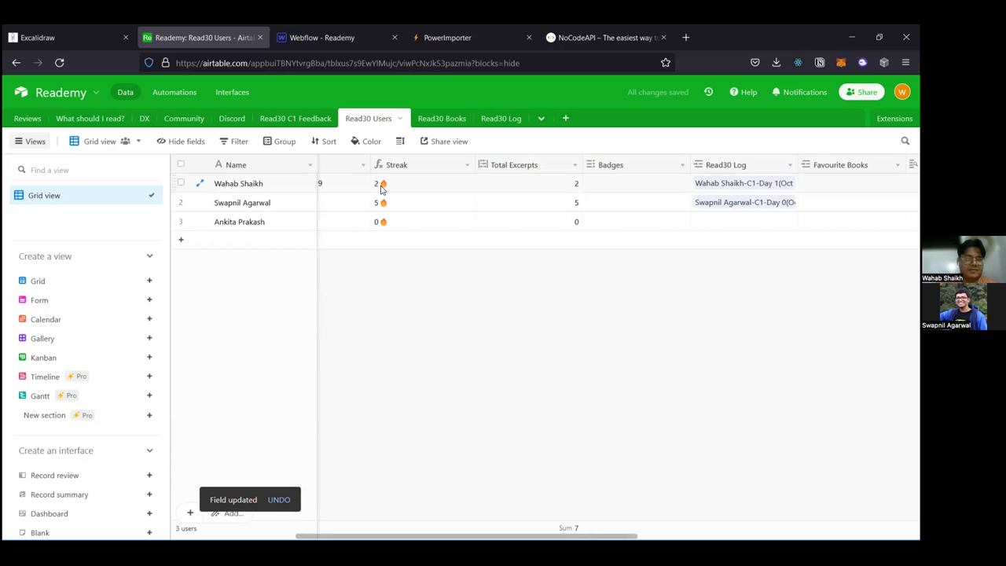
pyautogui.hscroll(-3, 546, 227)
pyautogui.hscroll(-3, 546, 227)
pyautogui.hscroll(3, 689, 139)
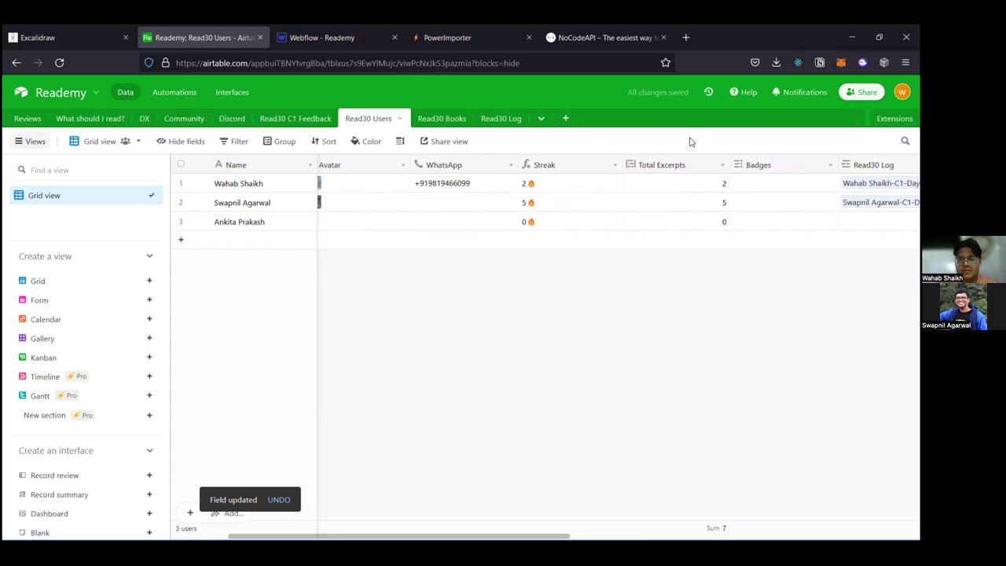
pyautogui.click(723, 167)
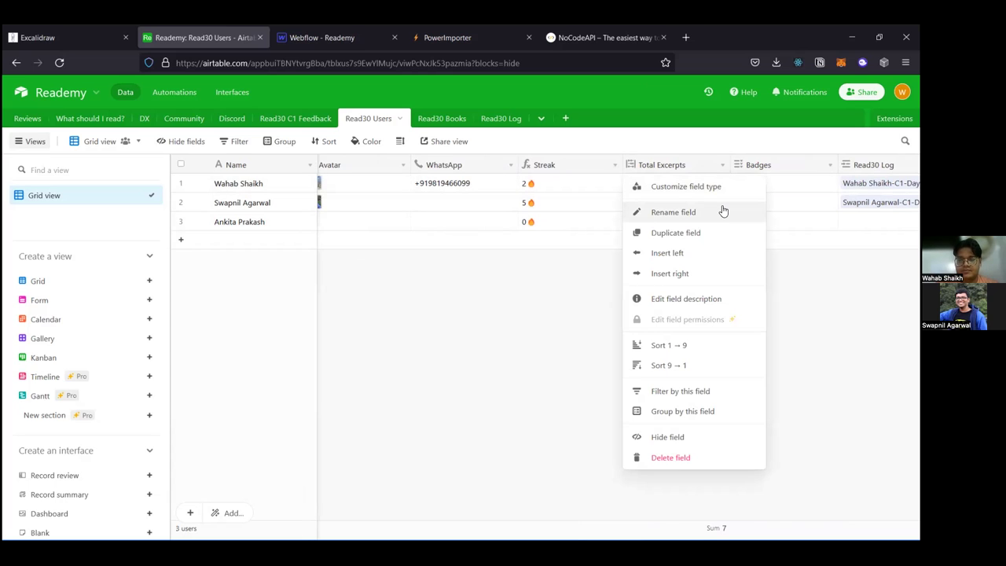
pyautogui.click(722, 190)
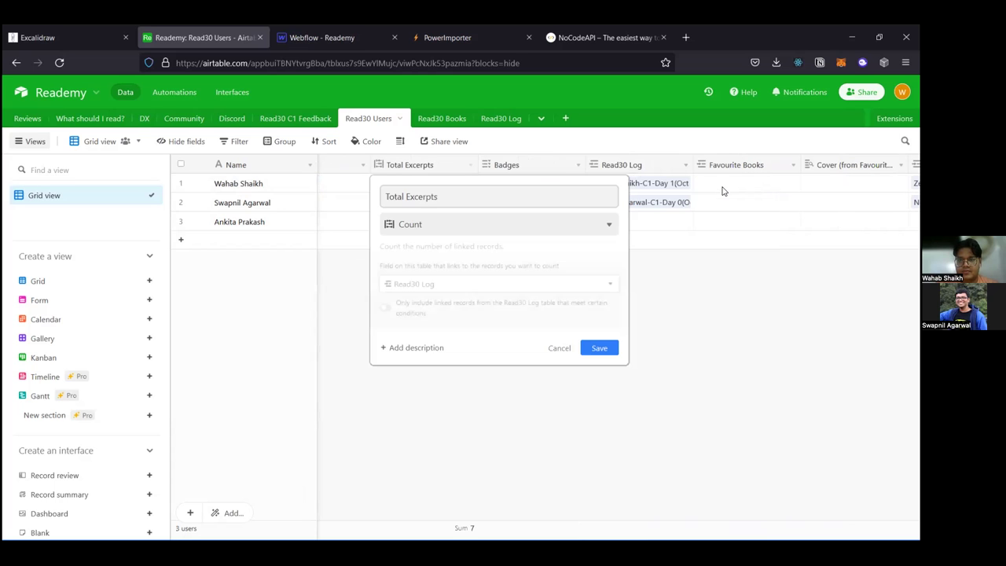
pyautogui.click(571, 228)
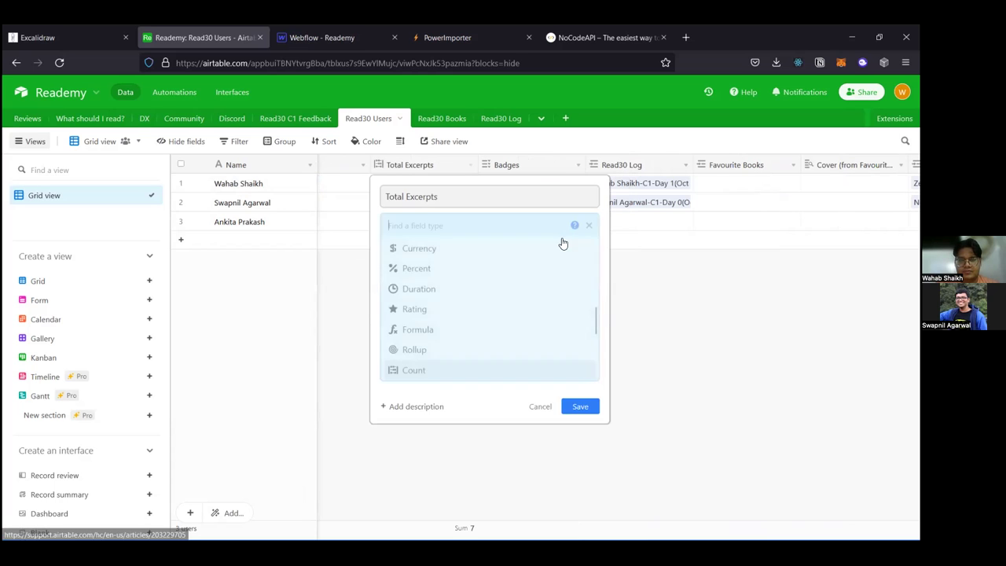
pyautogui.press('Escape')
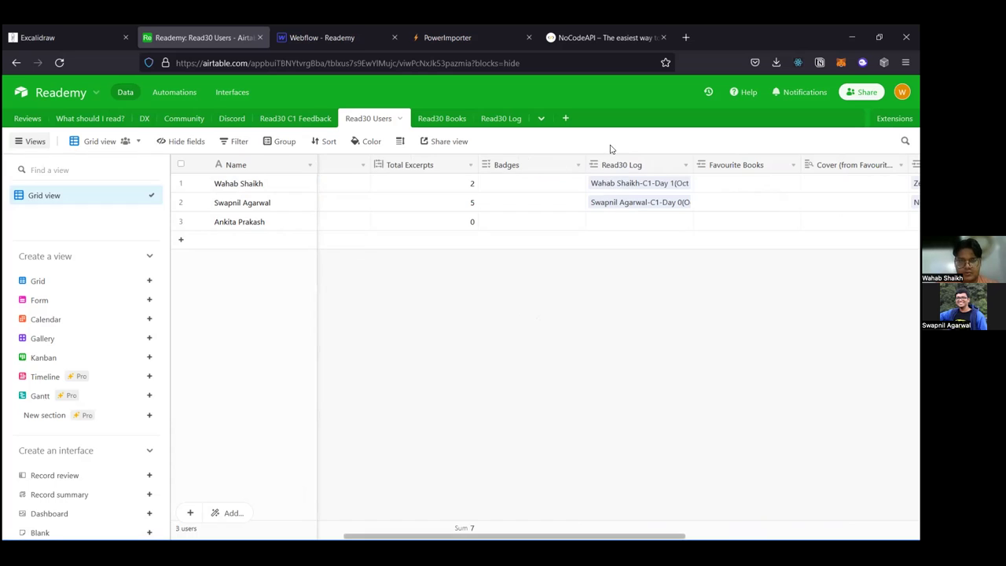
# Step: Customize the Total Excerpts field and change its type to Formula
pyautogui.click(469, 165)
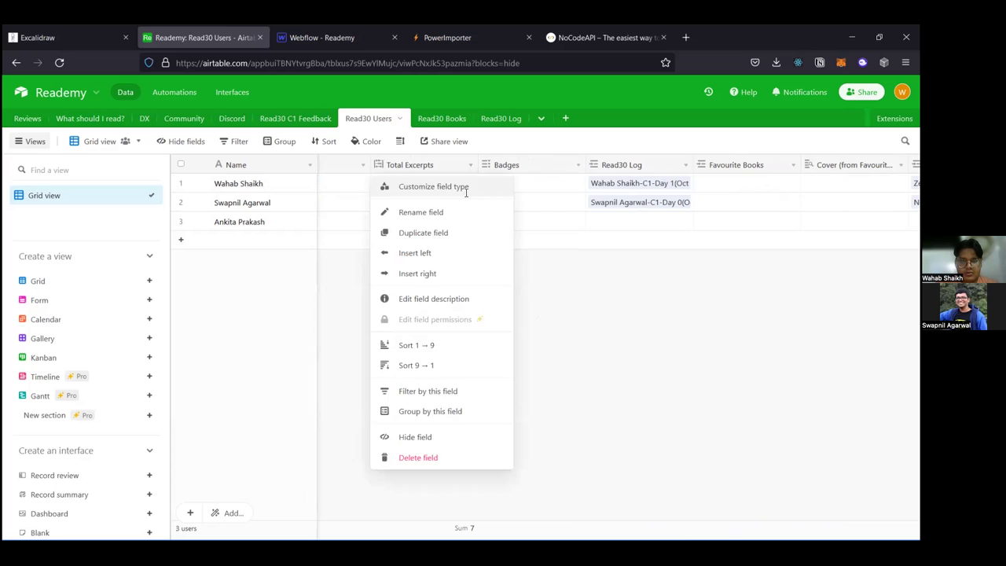
pyautogui.click(466, 189)
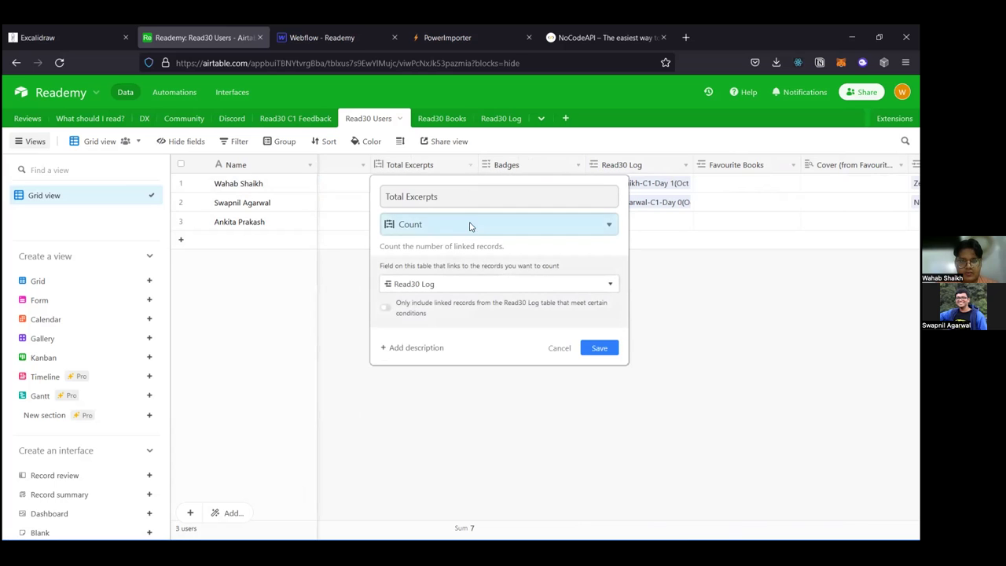
pyautogui.click(470, 226)
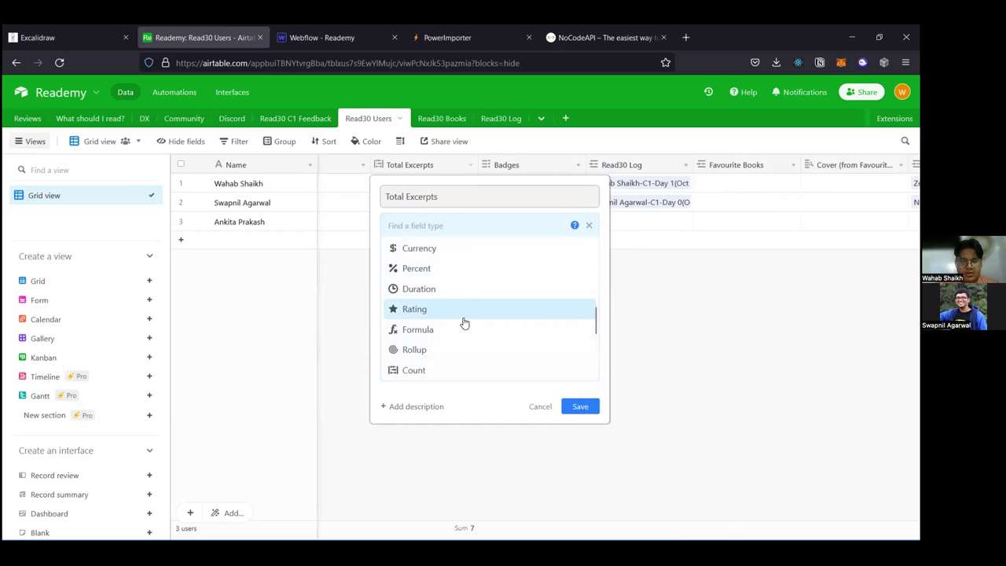
pyautogui.click(461, 329)
# Step: Start the Total Excerpts formula with CONCATENATE(COUNT( and insert the {Read30 Log} field as the count's argument
pyautogui.click(477, 300)
pyautogui.write('conc')
pyautogui.press('Tab')
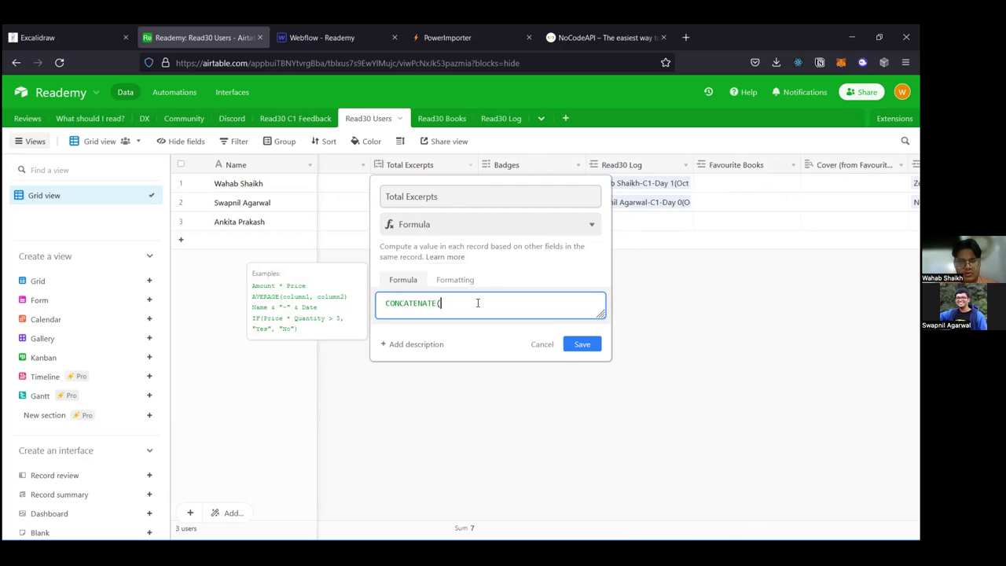
pyautogui.write('CO')
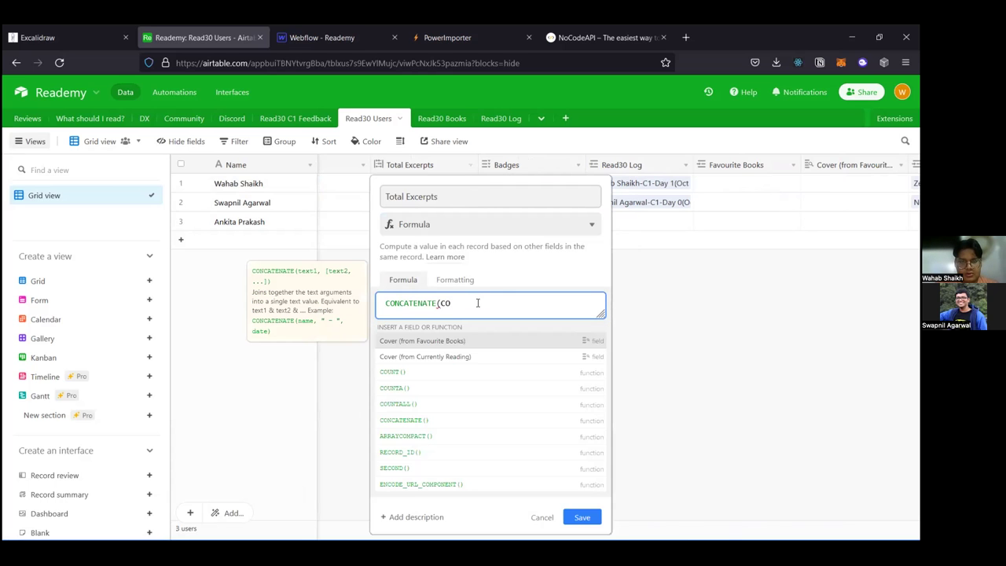
pyautogui.write('U')
pyautogui.press('Tab')
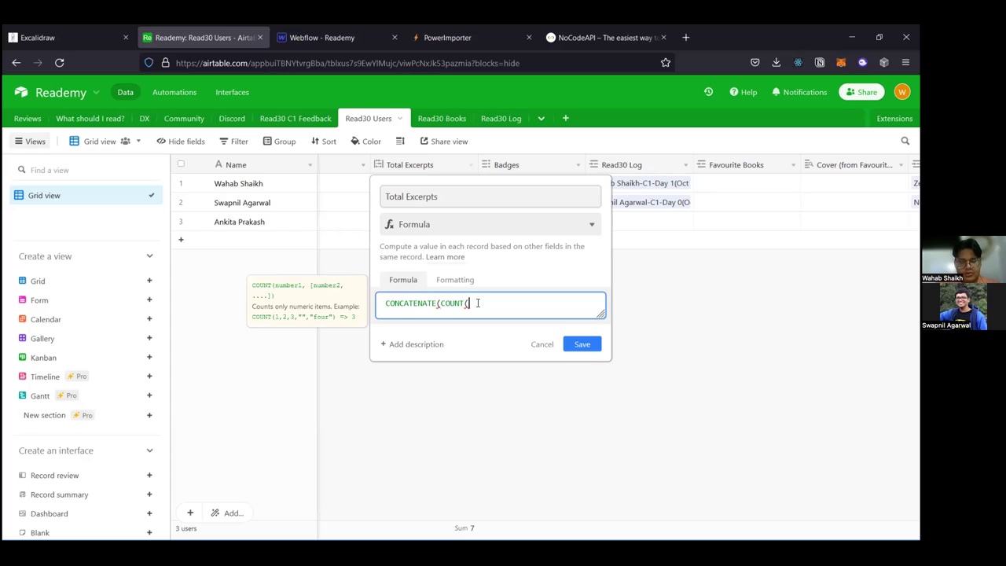
pyautogui.write('LOG')
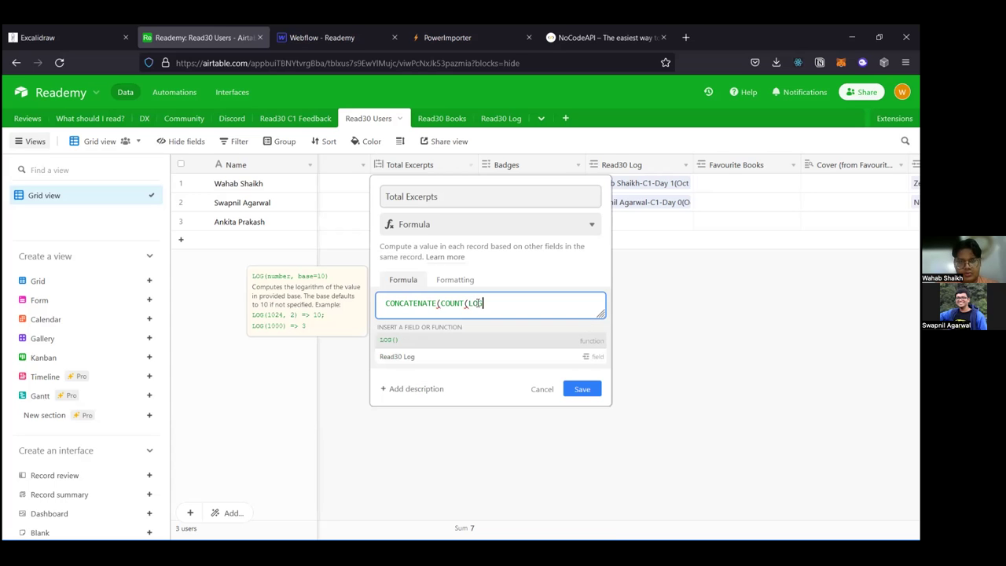
pyautogui.press('Down')
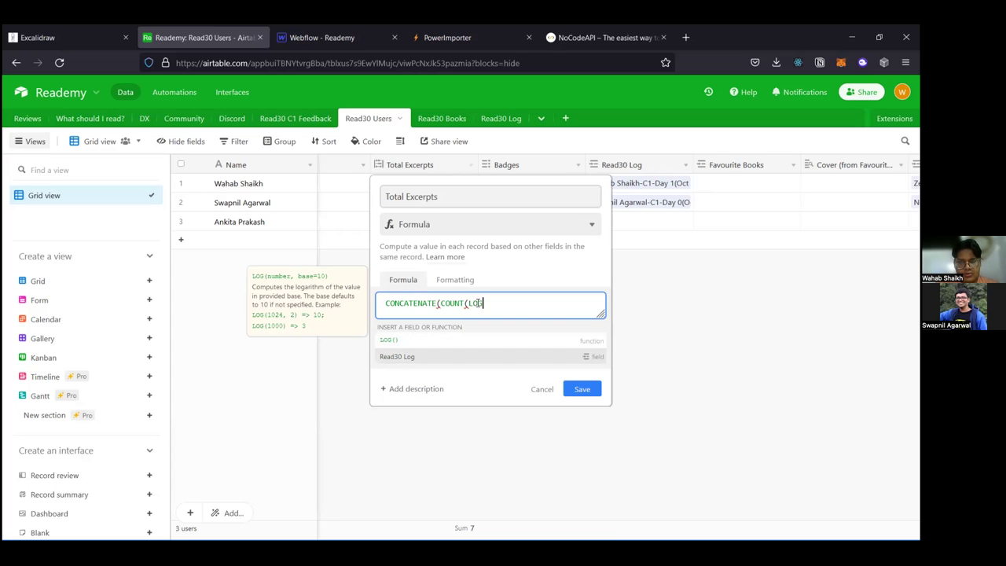
pyautogui.press('Tab')
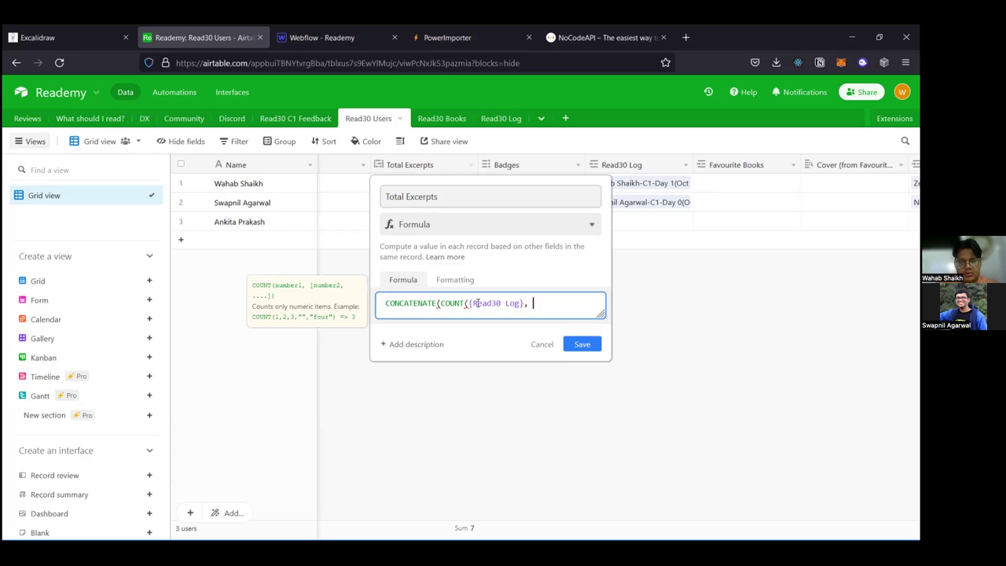
# Step: Add a comma and an unquoted scroll emoji 📜 after {Read30 Log}, close both parentheses and try to save the field
pyautogui.press('super+period')
pyautogui.press('Right')
pyautogui.press('Return')
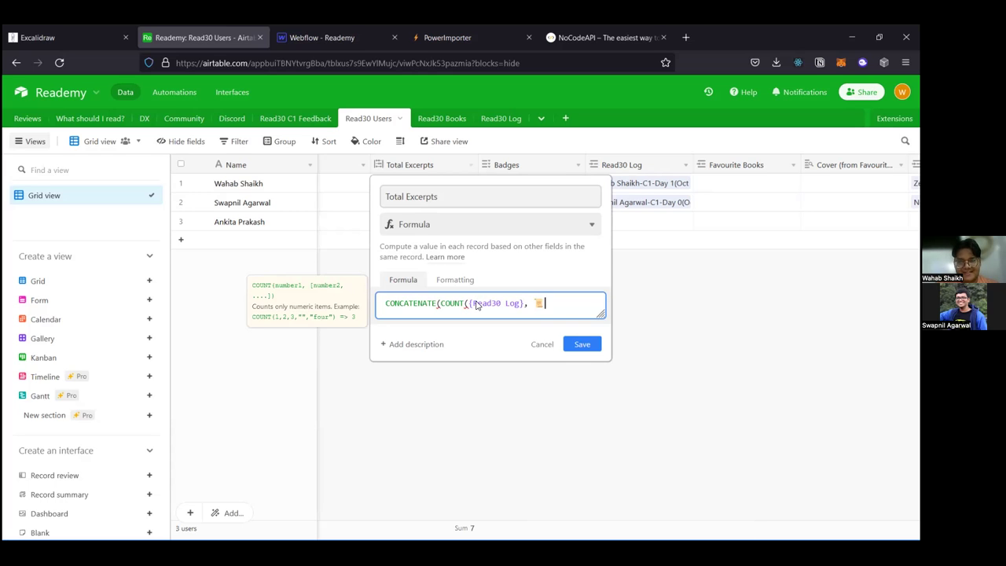
pyautogui.write('))')
pyautogui.click(579, 344)
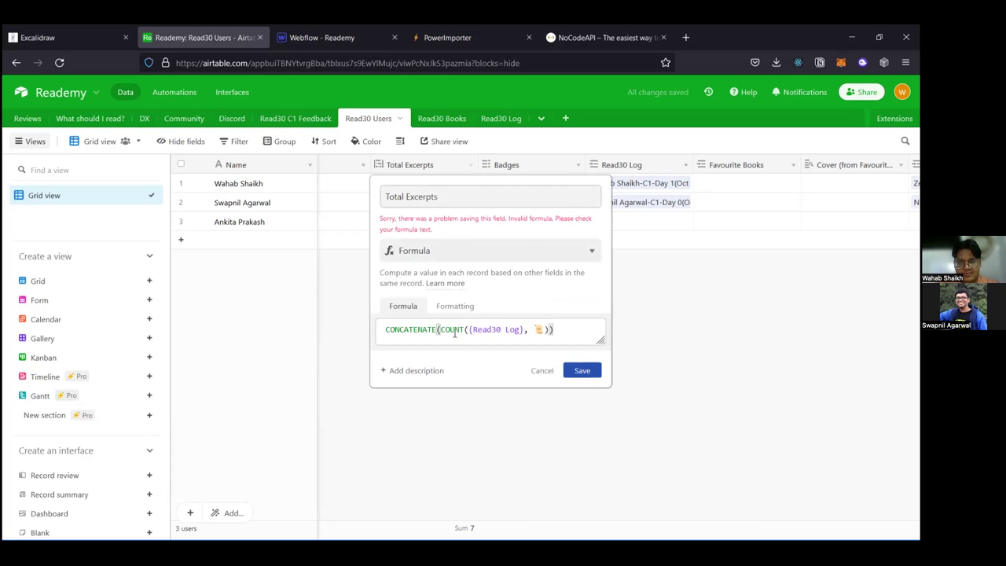
# Step: Move COUNT's closing parenthesis directly after {Read30 Log}, before the comma, and try saving the Total Excerpts field again
pyautogui.click(503, 332)
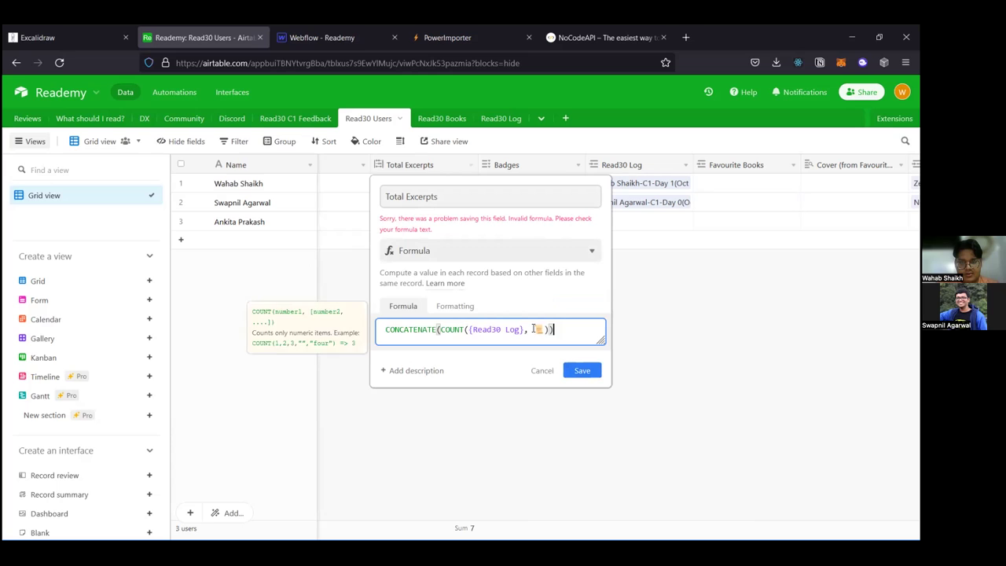
pyautogui.press('BackSpace')
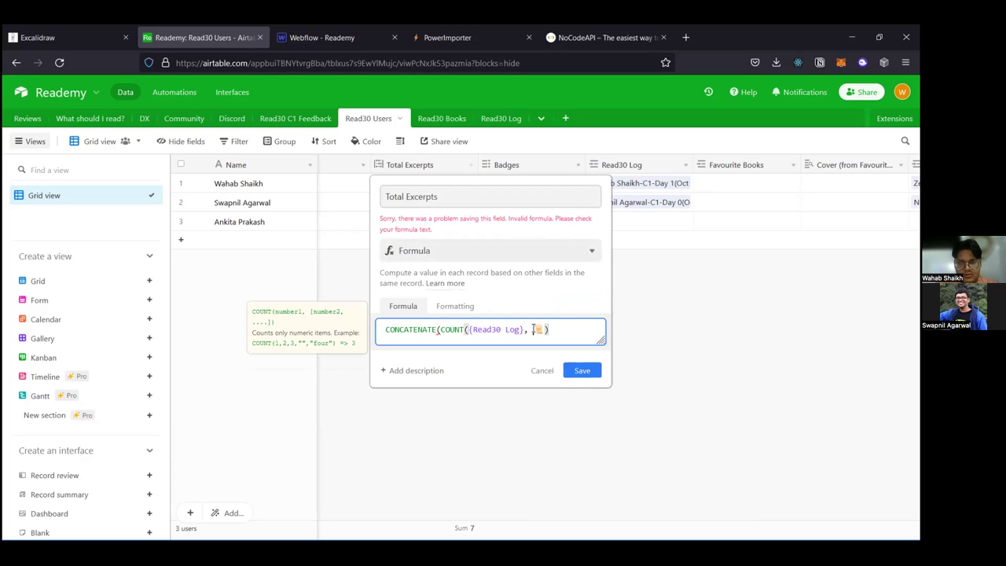
pyautogui.write(')')
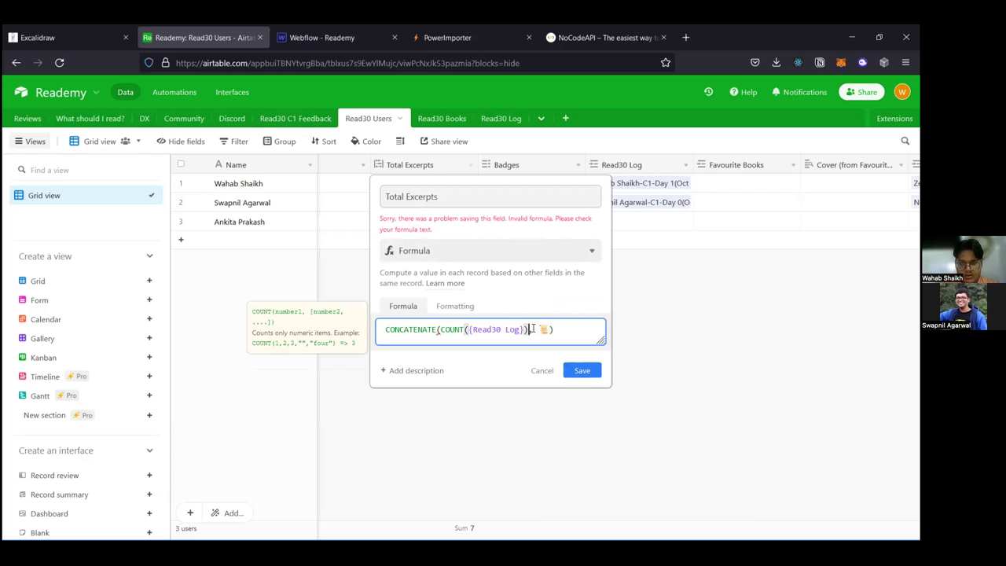
pyautogui.click(565, 332)
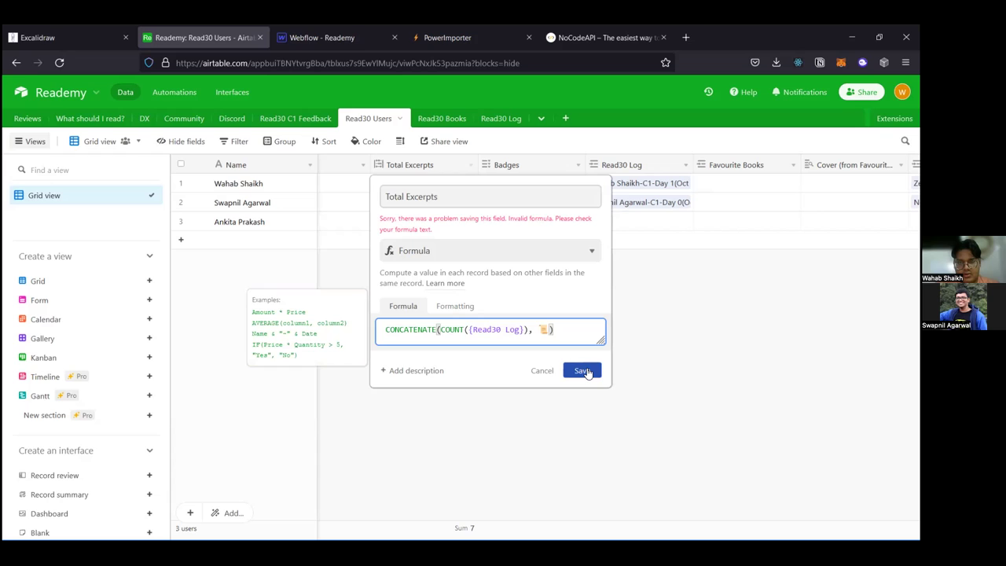
pyautogui.press('Left')
pyautogui.press('Left')
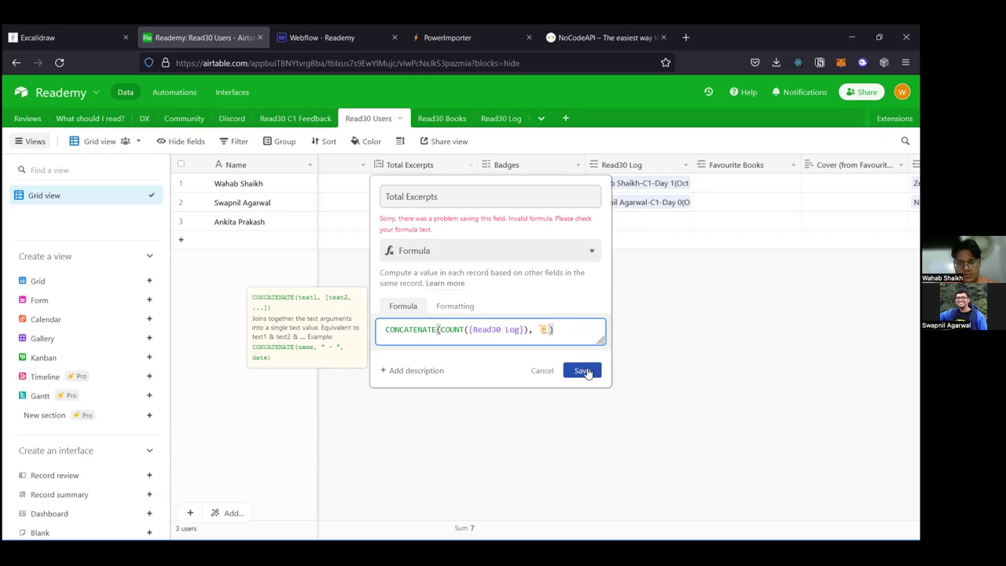
pyautogui.click(587, 372)
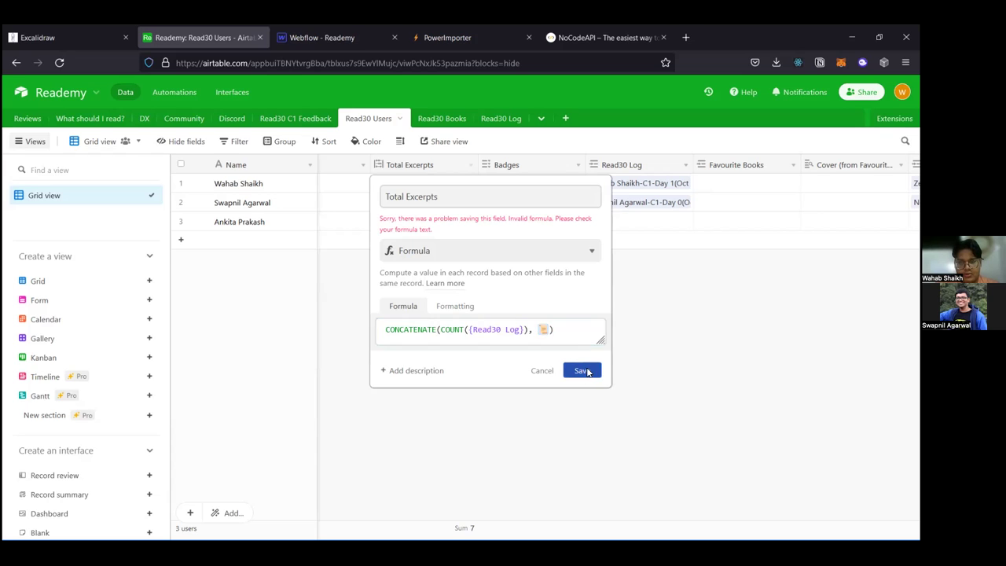
# Step: Enclose the scroll emoji in double quotes, save the Total Excerpts formula and confirm the change affecting its dependent field
pyautogui.click(555, 327)
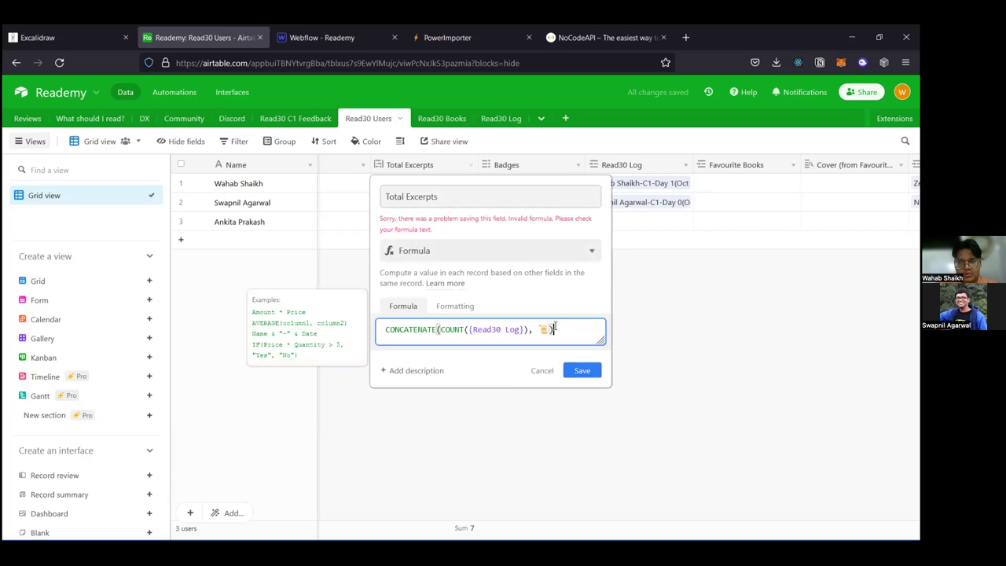
pyautogui.write('"')
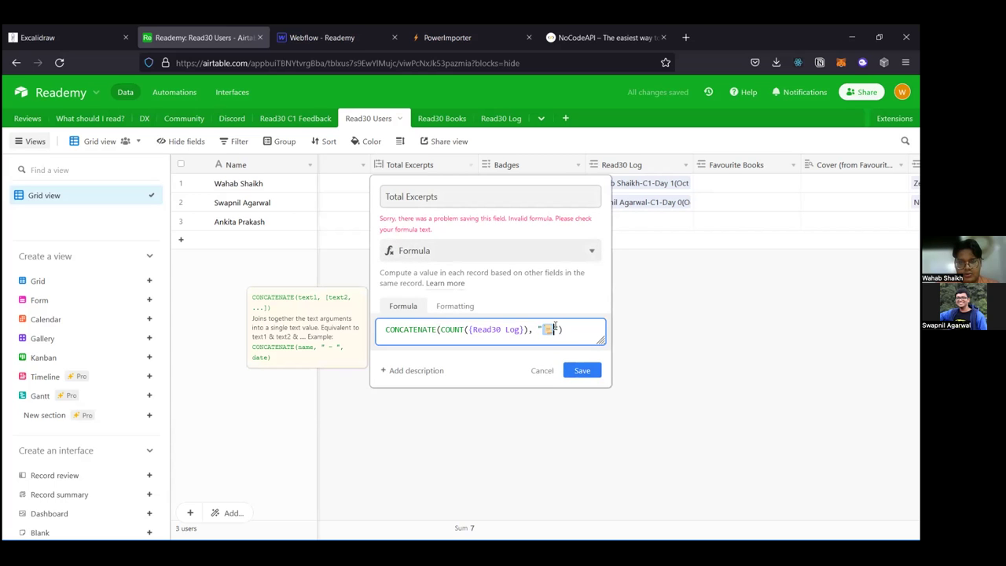
pyautogui.click(585, 370)
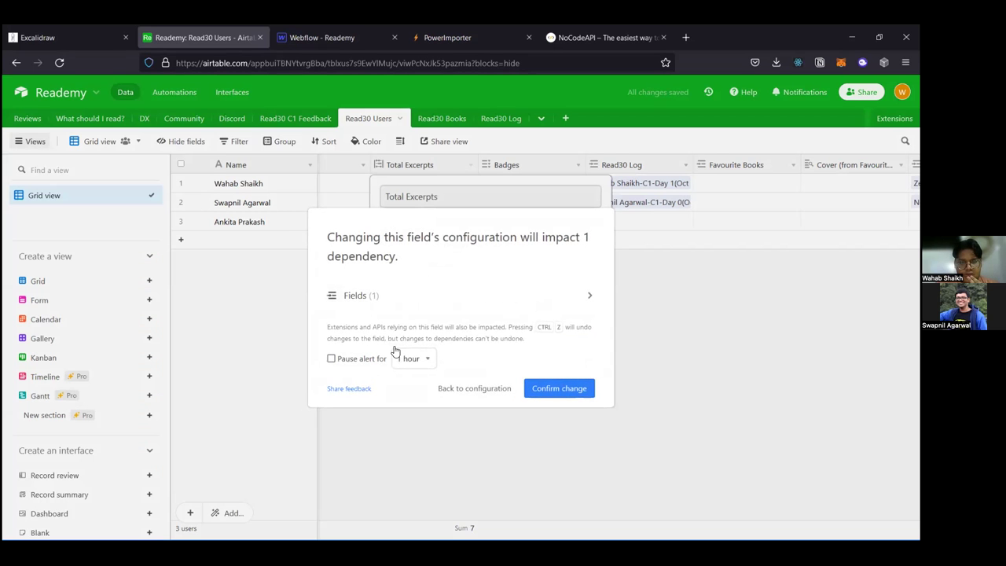
pyautogui.click(557, 390)
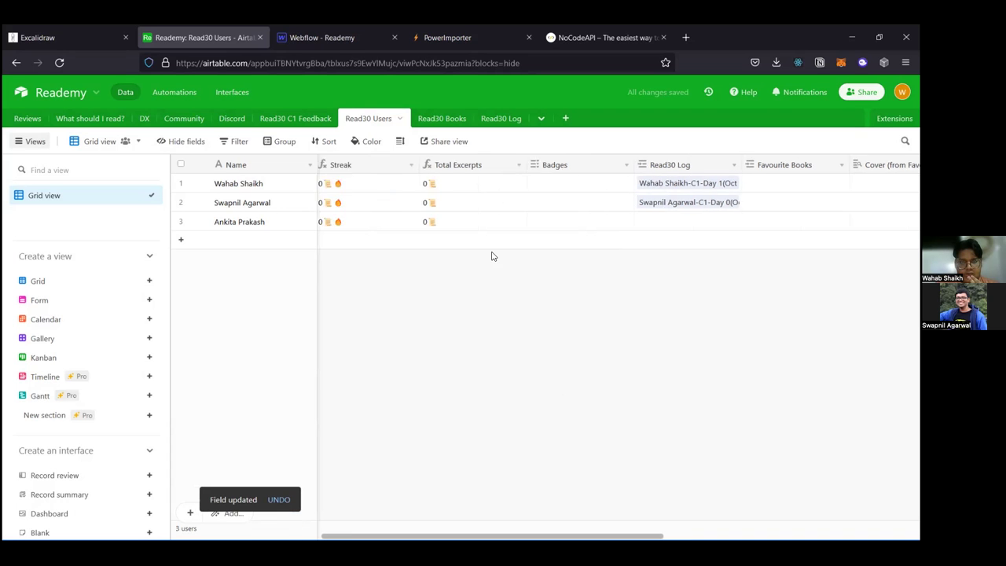
# Step: Edit the Streak field's formula, replacing the {Total Excerpts} reference inside CONCATENATE with an empty COUNT() function
pyautogui.hscroll(-3, 492, 256)
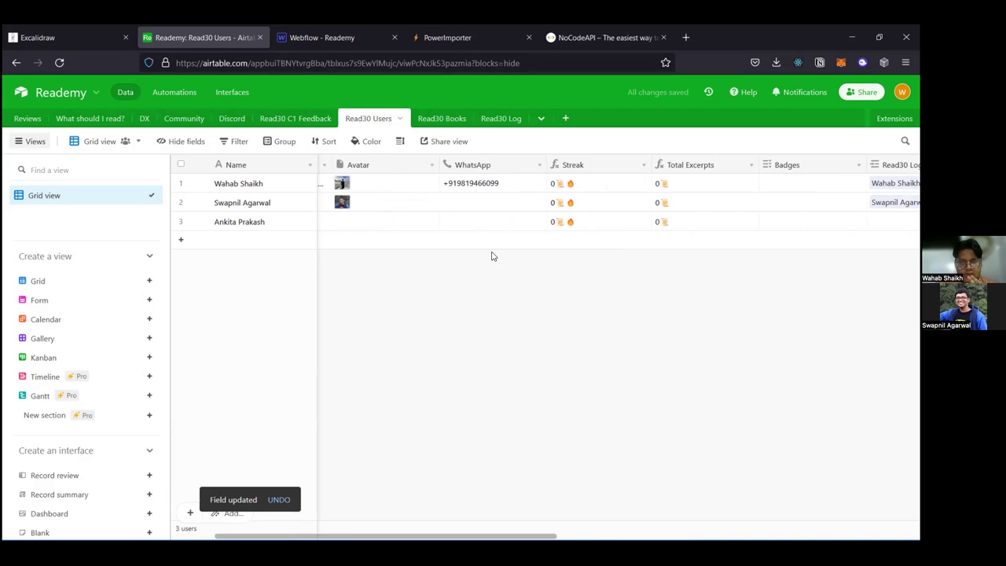
pyautogui.doubleClick(581, 190)
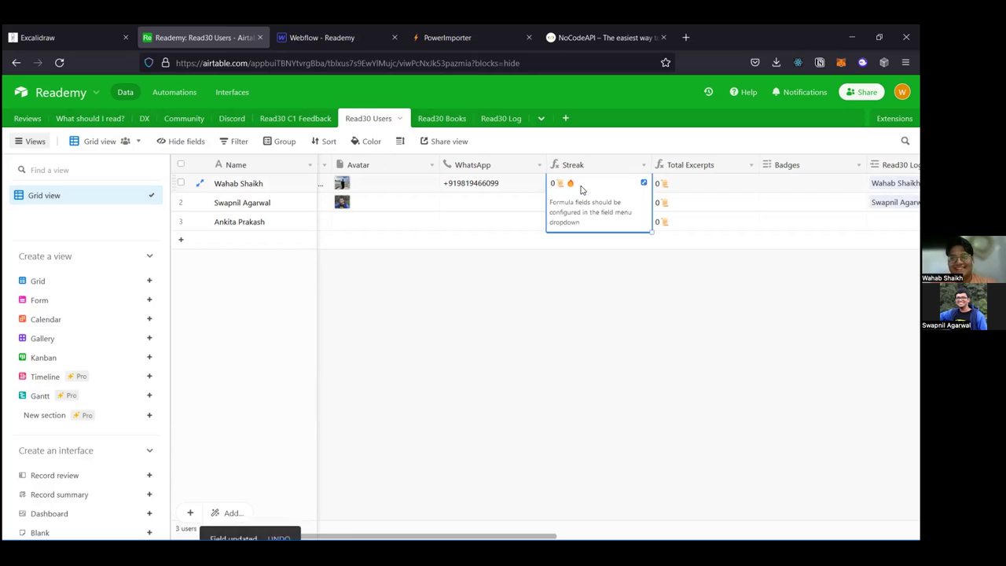
pyautogui.click(643, 166)
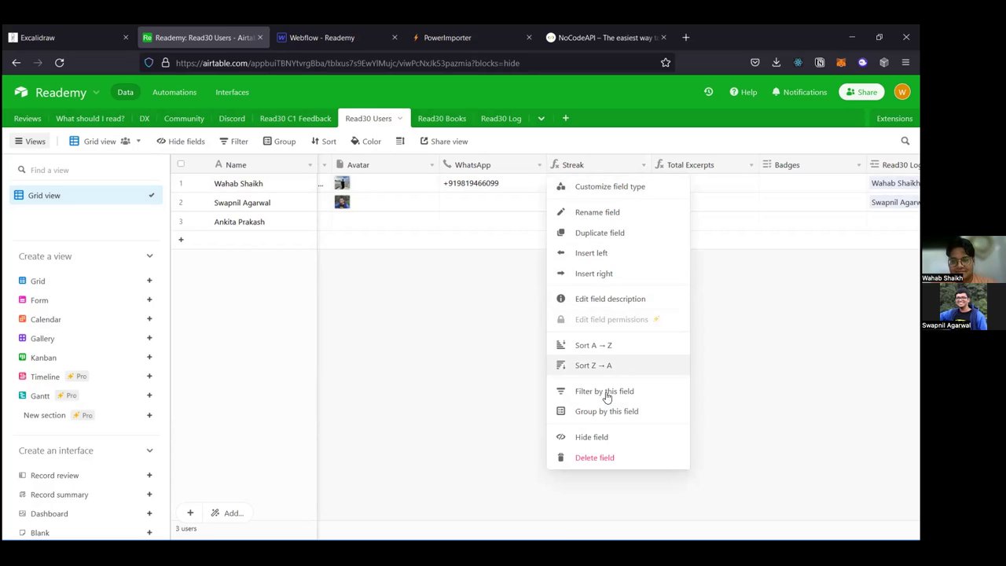
pyautogui.click(610, 186)
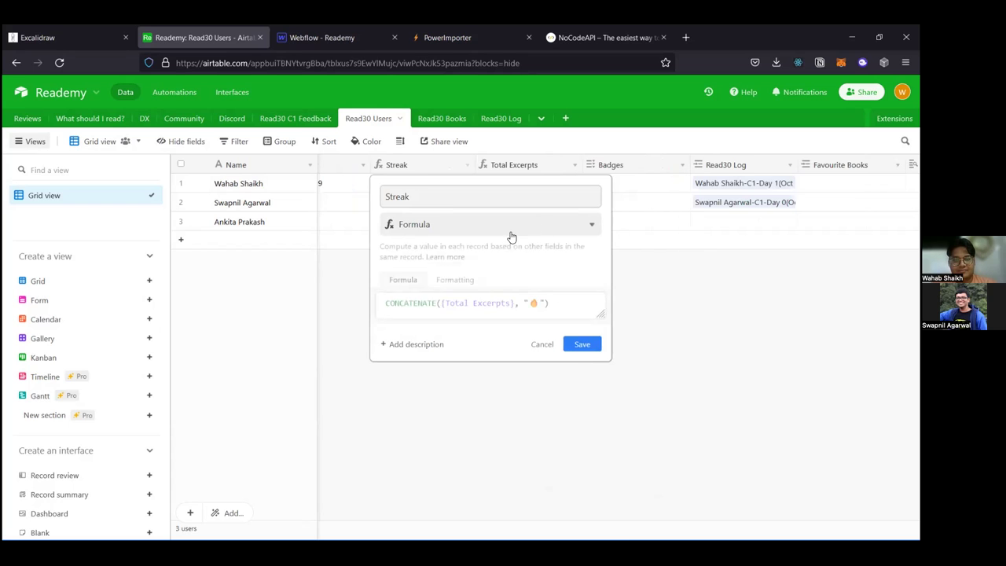
pyautogui.click(453, 303)
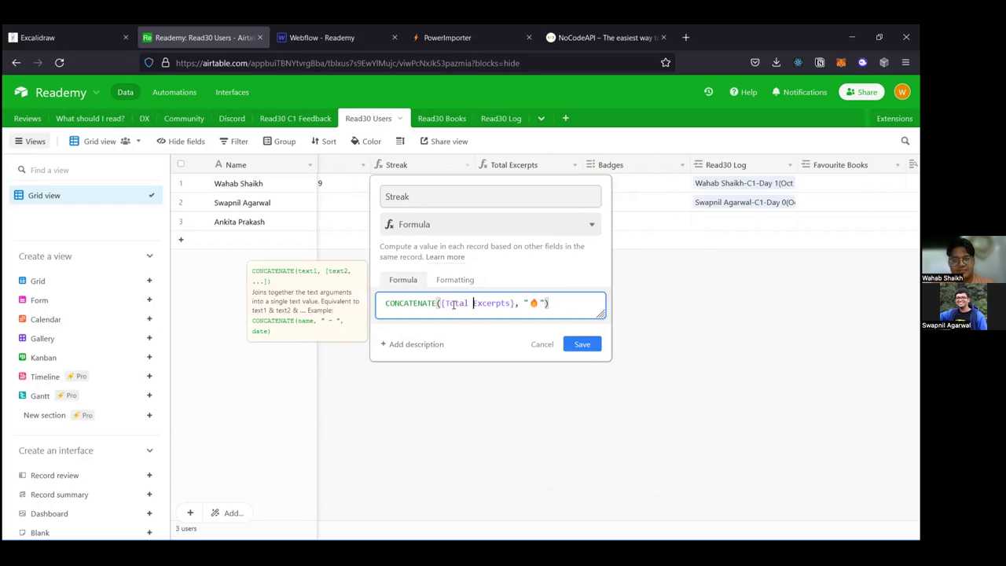
pyautogui.hotkey('shift', 'Left')
pyautogui.hotkey('shift', 'Left')
pyautogui.hotkey('shift', 'Left')
pyautogui.hotkey('shift', 'Left')
pyautogui.hotkey('shift', 'Left')
pyautogui.hotkey('shift', 'Left')
pyautogui.hotkey('shift', 'Left')
pyautogui.hotkey('shift', 'Left')
pyautogui.hotkey('shift', 'Left')
pyautogui.hotkey('shift', 'Left')
pyautogui.hotkey('shift', 'Left')
pyautogui.hotkey('shift', 'Left')
pyautogui.hotkey('shift', 'Left')
pyautogui.hotkey('shift', 'Left')
pyautogui.hotkey('shift', 'Left')
pyautogui.hotkey('shift', 'Left')
pyautogui.write('COUNT(')
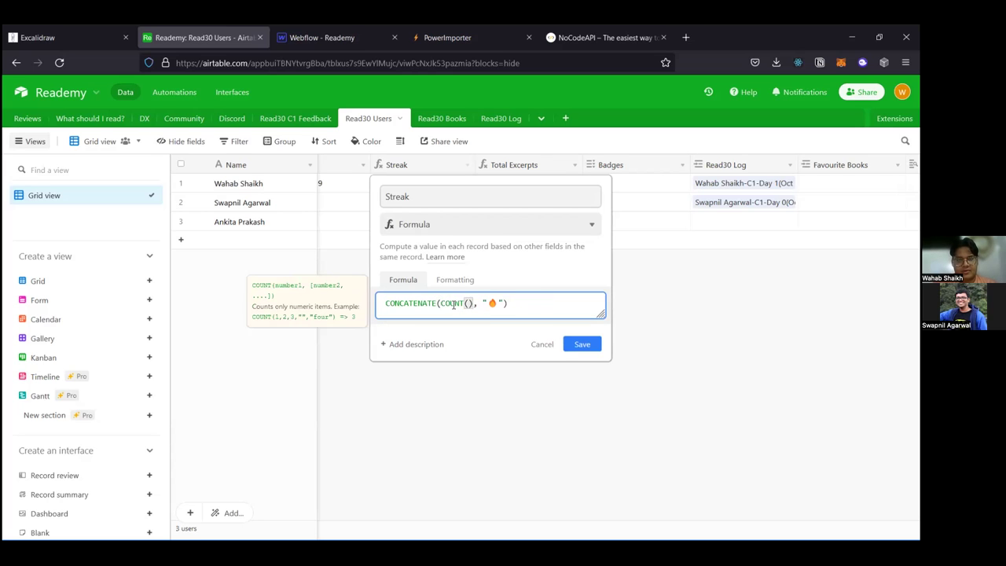
pyautogui.write('Total')
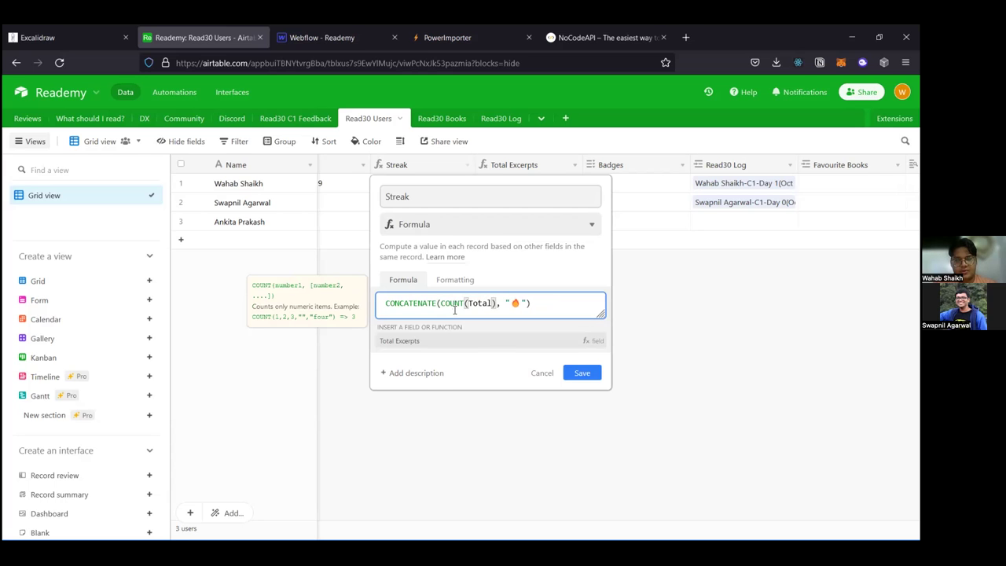
pyautogui.click(486, 345)
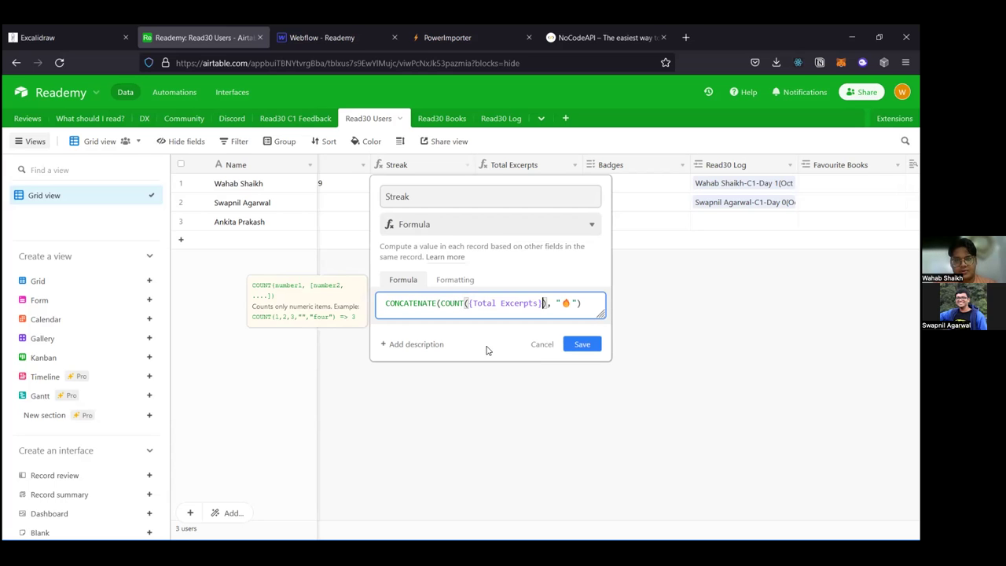
pyautogui.press('BackSpace')
pyautogui.press('BackSpace')
pyautogui.press('BackSpace')
pyautogui.press('BackSpace')
pyautogui.press('BackSpace')
pyautogui.press('BackSpace')
pyautogui.press('BackSpace')
pyautogui.press('BackSpace')
pyautogui.press('BackSpace')
pyautogui.press('BackSpace')
pyautogui.press('BackSpace')
pyautogui.press('BackSpace')
pyautogui.press('BackSpace')
pyautogui.press('BackSpace')
pyautogui.press('BackSpace')
pyautogui.press('BackSpace')
# Step: Insert the {Read30 Log} field as COUNT's argument in the Streak formula and save the field
pyautogui.write('Log')
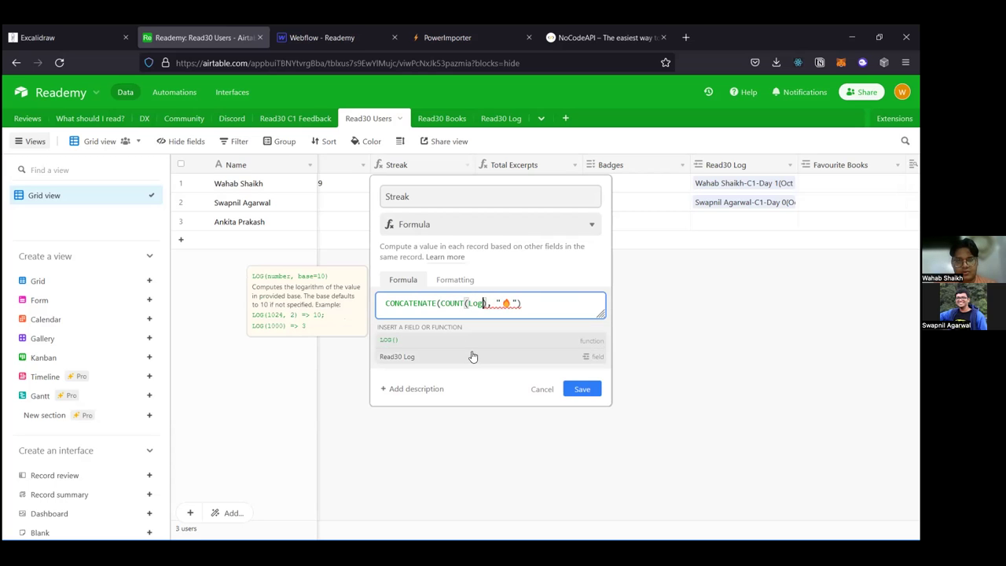
pyautogui.click(472, 357)
pyautogui.click(591, 347)
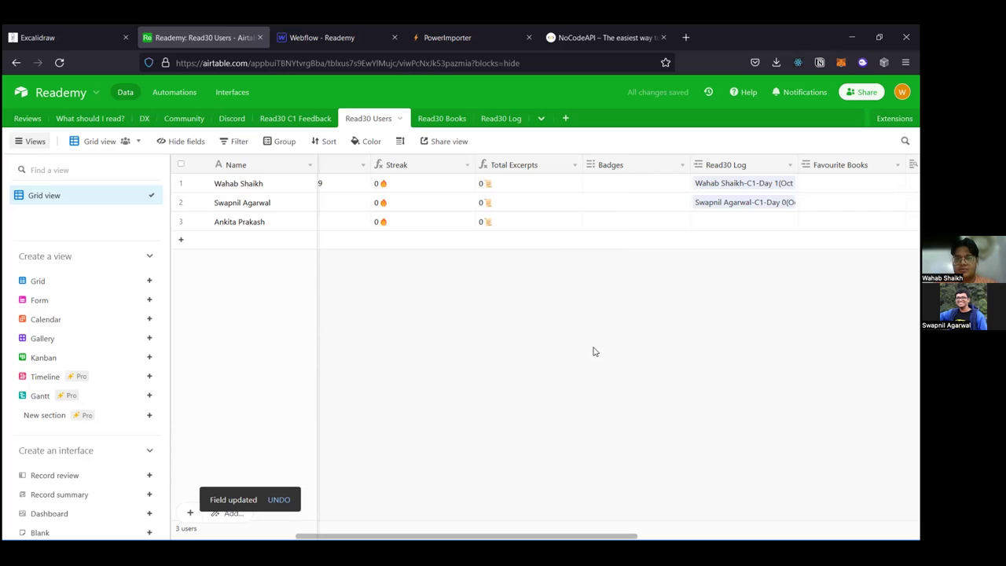
# Step: Reopen the Streak formula and try reinserting the {Read30 Log} field as the argument of COUNT
pyautogui.hscroll(-5, 593, 351)
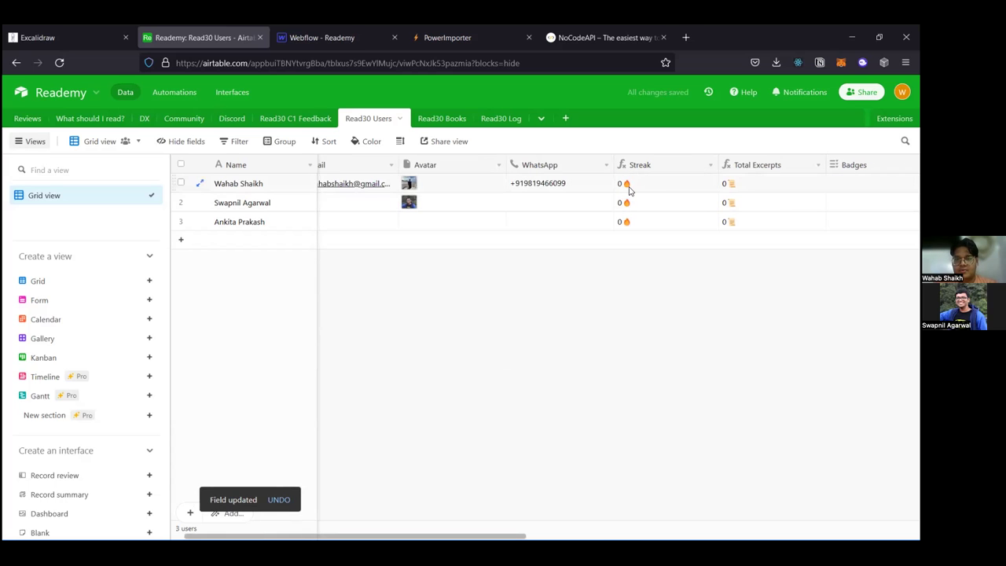
pyautogui.hscroll(8, 629, 188)
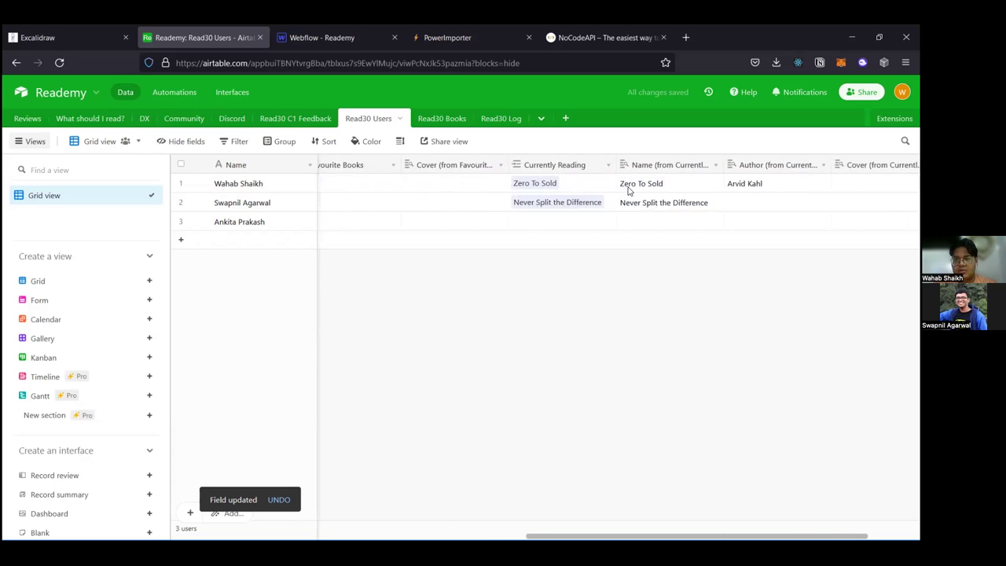
pyautogui.hscroll(2, 628, 190)
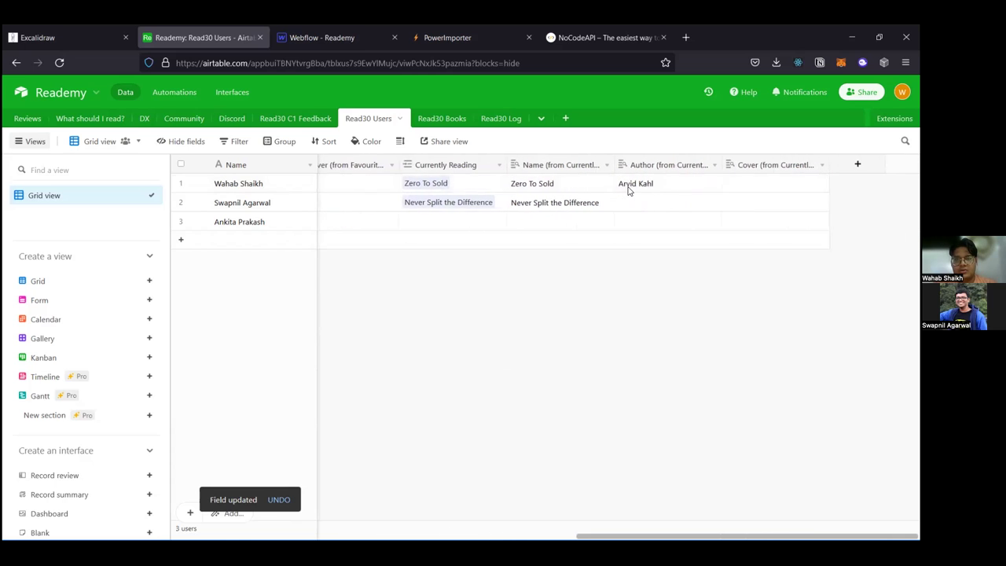
pyautogui.hscroll(-5, 628, 190)
pyautogui.hscroll(-10, 628, 190)
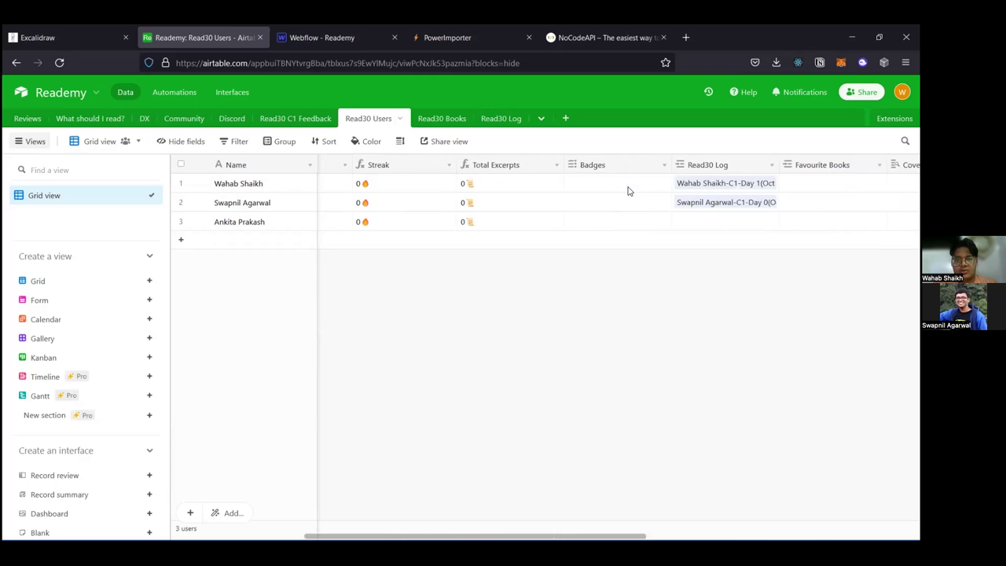
pyautogui.doubleClick(685, 191)
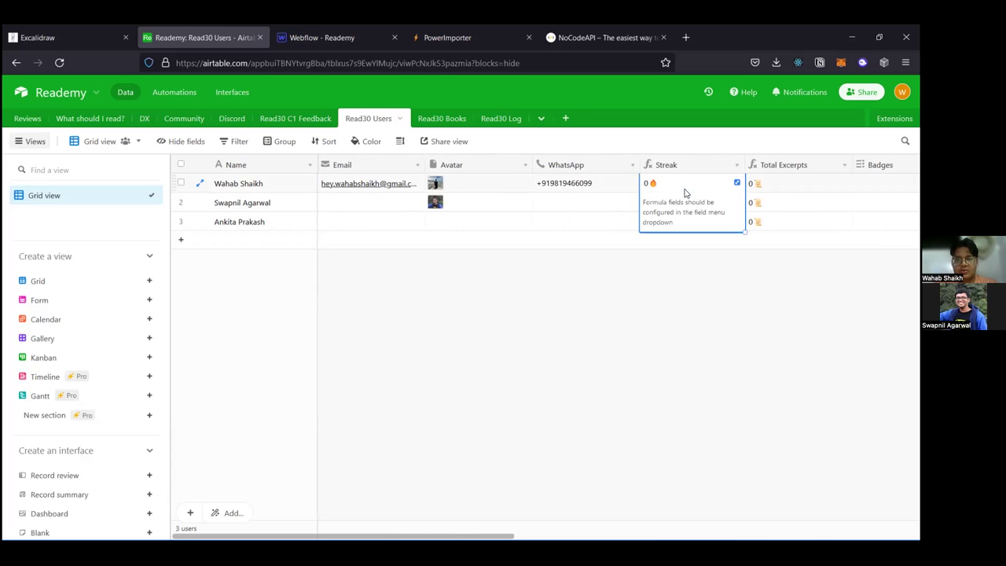
pyautogui.click(735, 166)
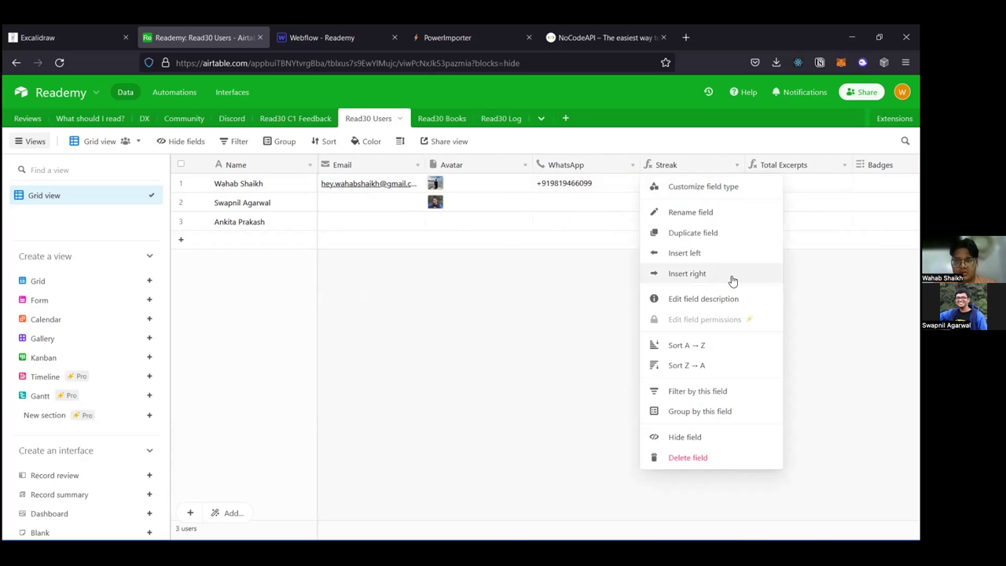
pyautogui.click(720, 193)
pyautogui.click(501, 303)
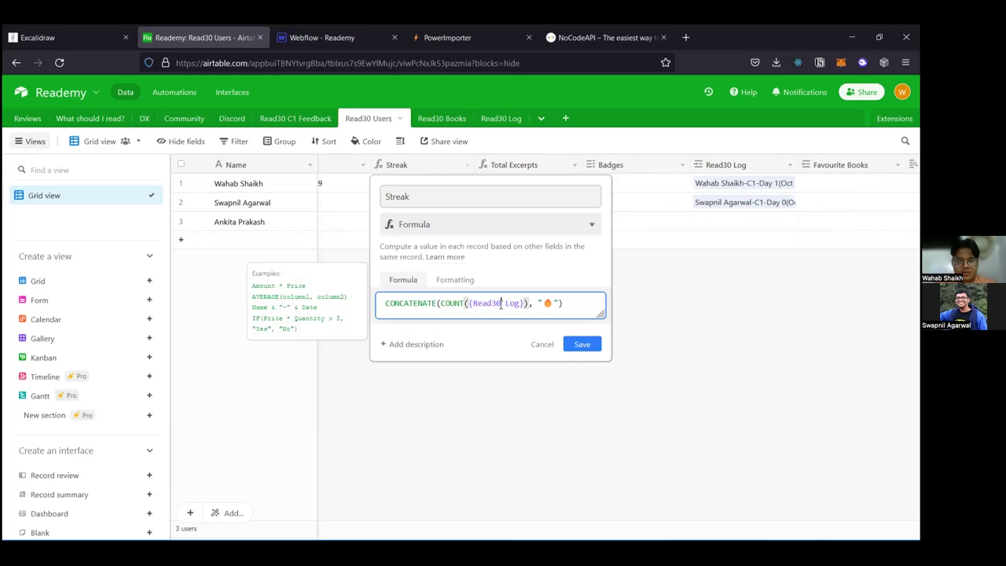
pyautogui.write('00')
pyautogui.press('BackSpace')
pyautogui.press('BackSpace')
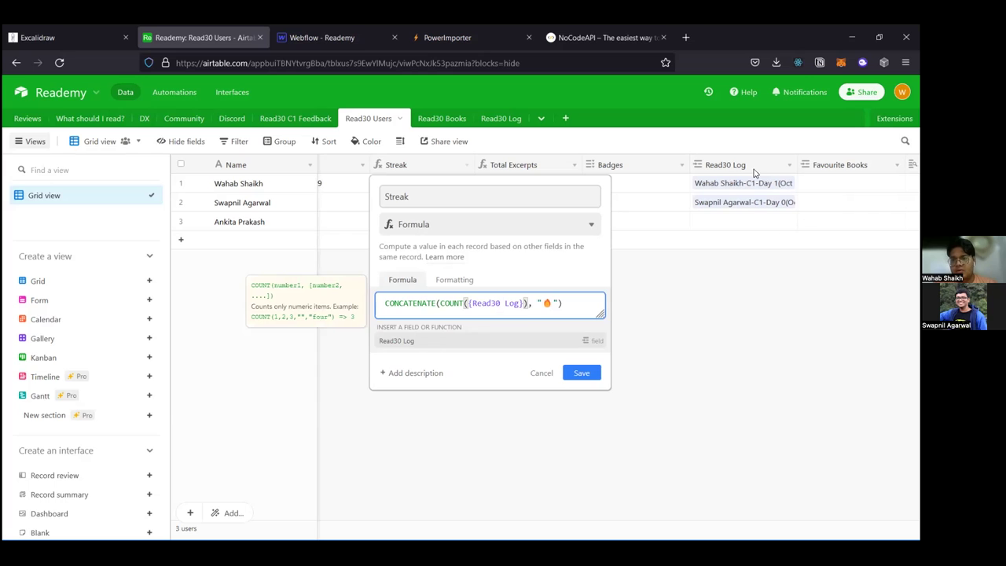
pyautogui.click(508, 342)
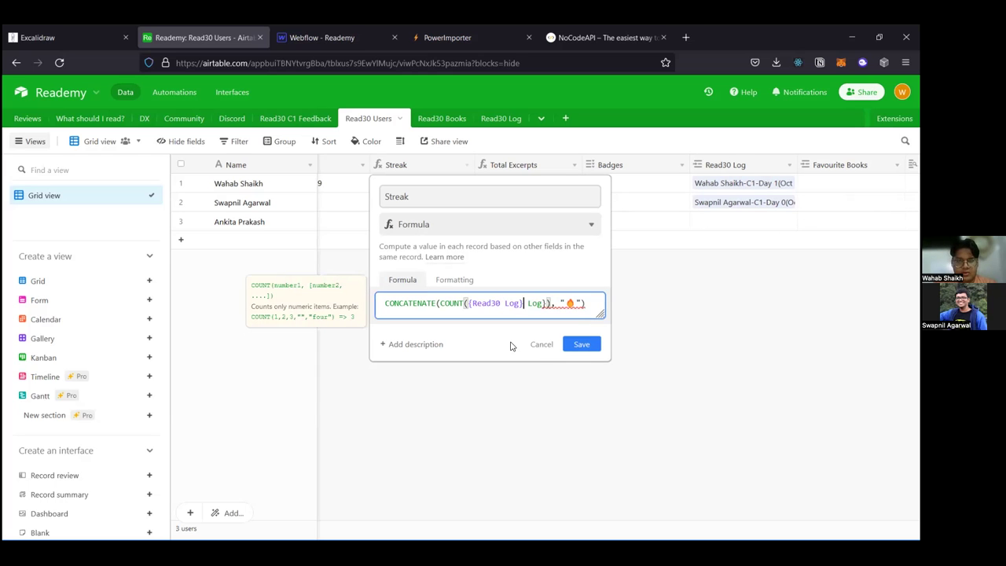
# Step: Delete the duplicate Log text after {Read30 Log} in the Streak formula and save the field
pyautogui.press('Right')
pyautogui.press('BackSpace')
pyautogui.press('BackSpace')
pyautogui.press('BackSpace')
pyautogui.press('BackSpace')
pyautogui.press('BackSpace')
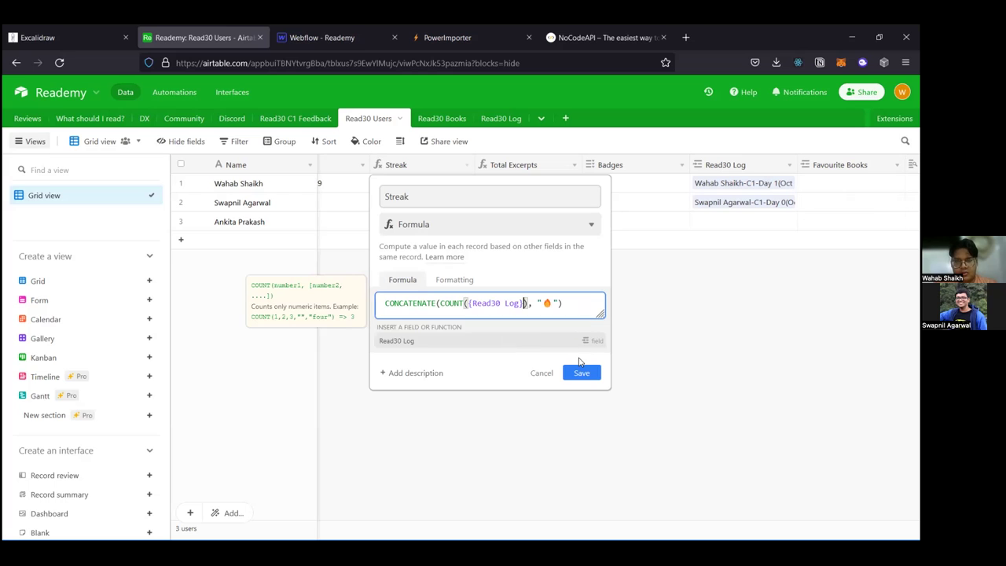
pyautogui.click(580, 371)
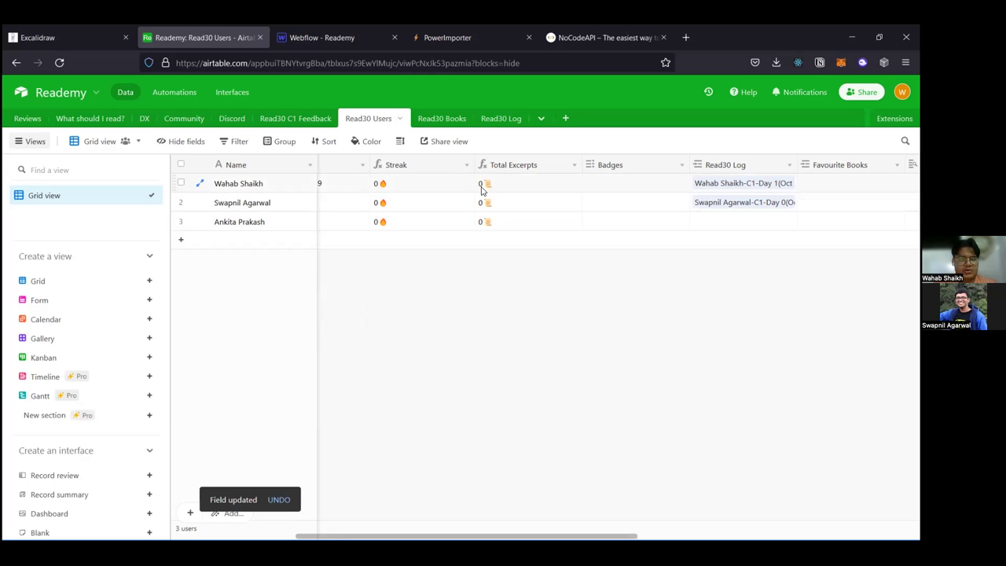
# Step: Replace COUNT with COUNTALL in the Streak formula, remove the extra opening parenthesis and save the field
pyautogui.hscroll(-2, 481, 189)
pyautogui.doubleClick(462, 185)
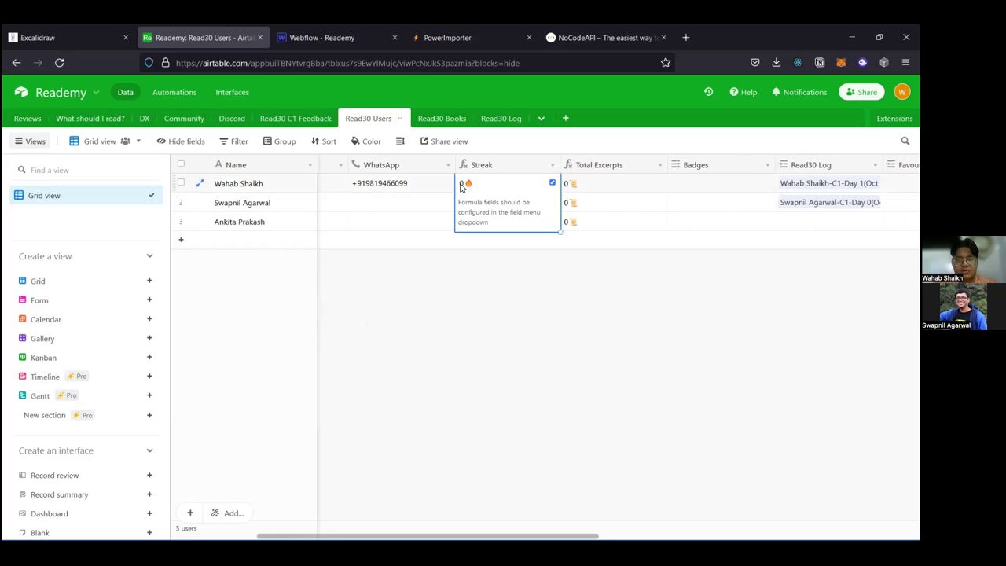
pyautogui.click(551, 165)
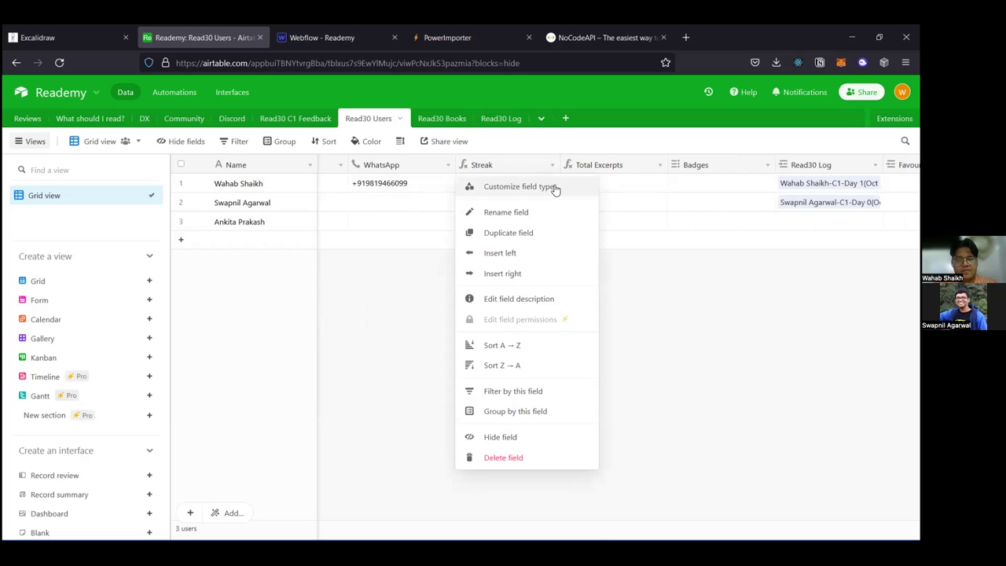
pyautogui.click(554, 188)
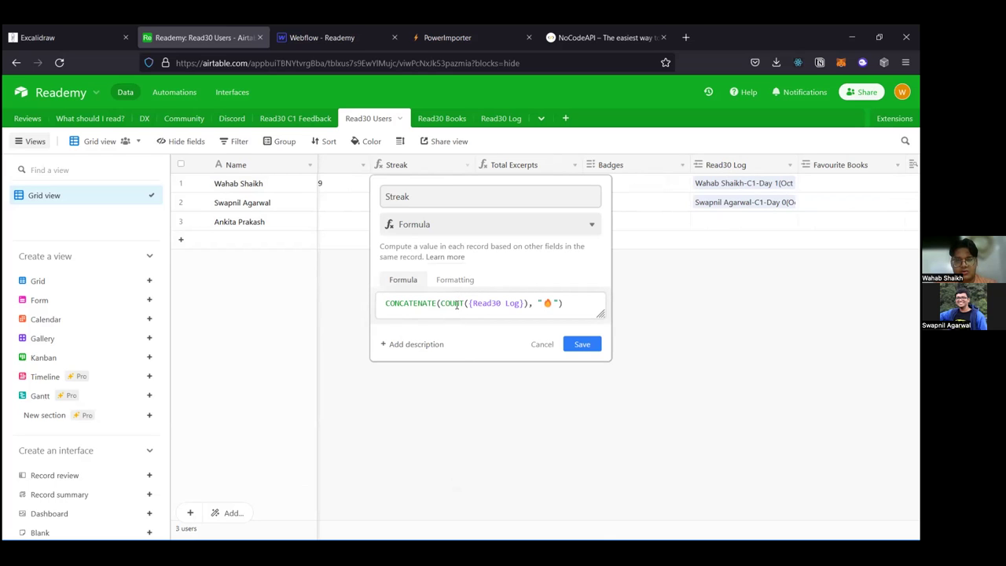
pyautogui.doubleClick(446, 302)
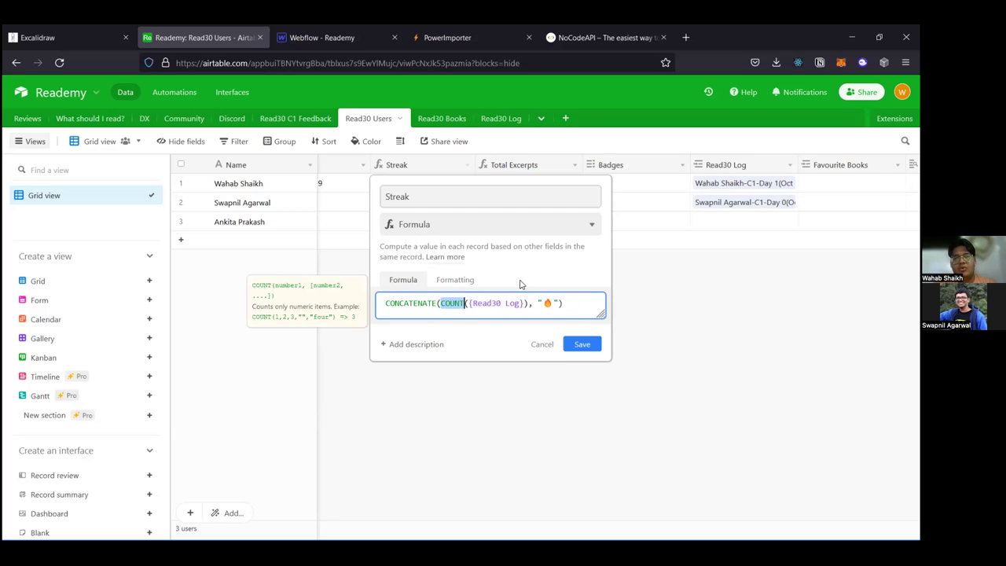
pyautogui.write('(')
pyautogui.press('Down')
pyautogui.press('Down')
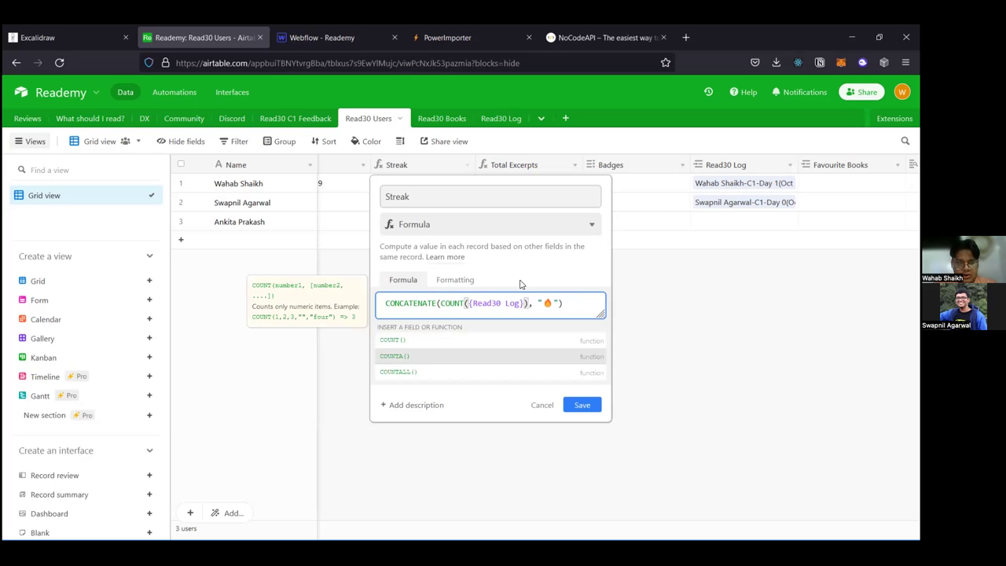
pyautogui.press('Return')
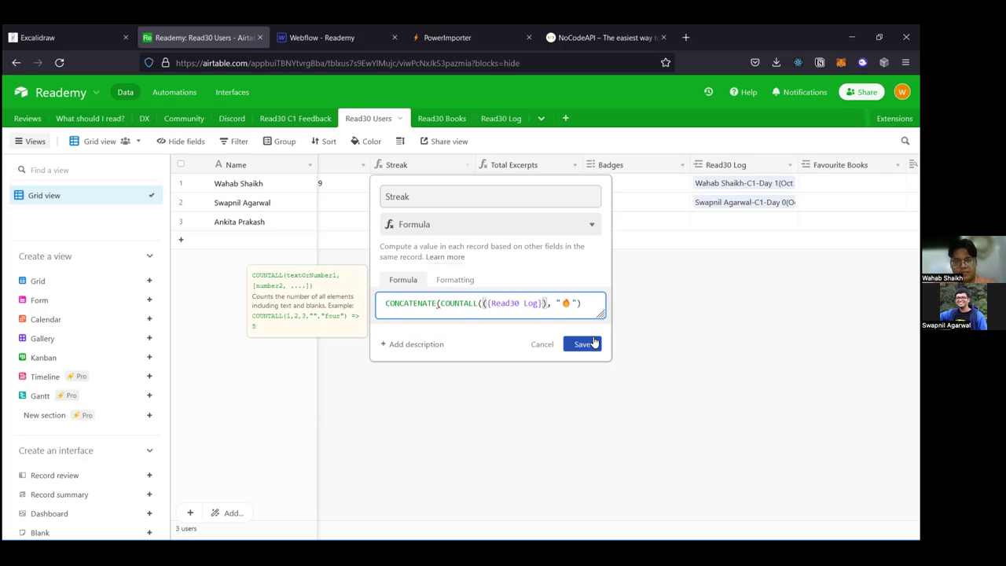
pyautogui.press('BackSpace')
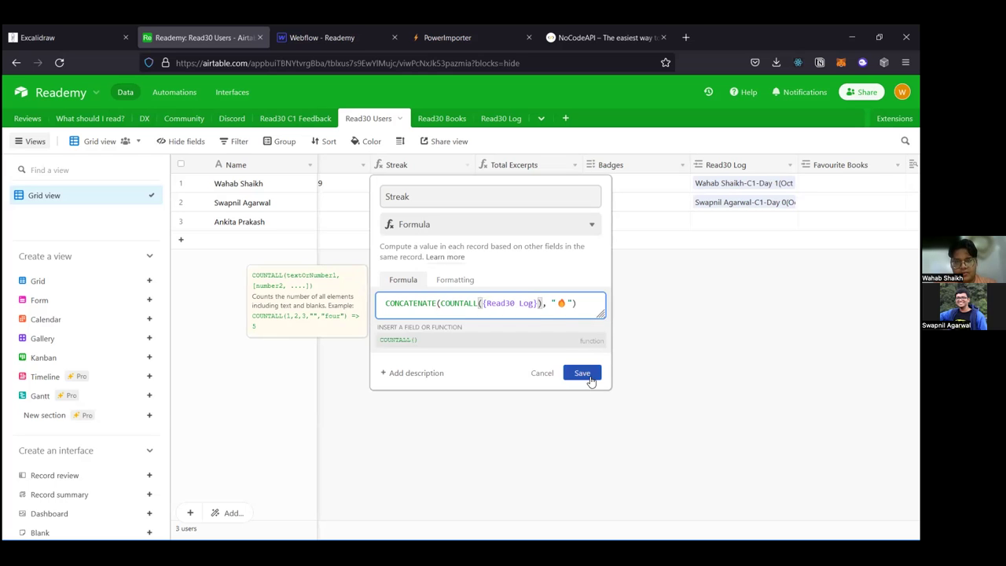
pyautogui.click(590, 380)
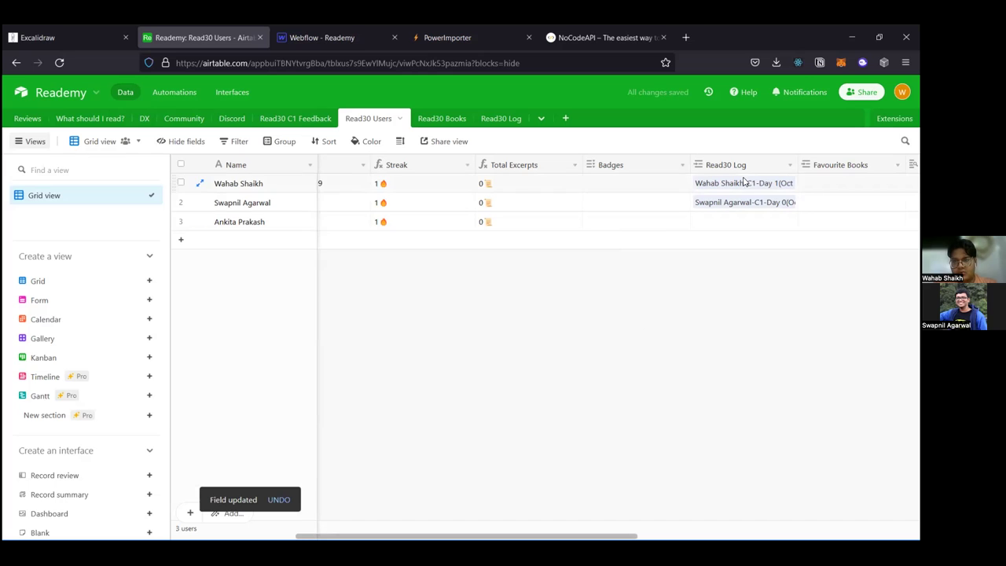
# Step: Check the linked Read30 Log records of the first and second users against their Streak counts
pyautogui.click(794, 183)
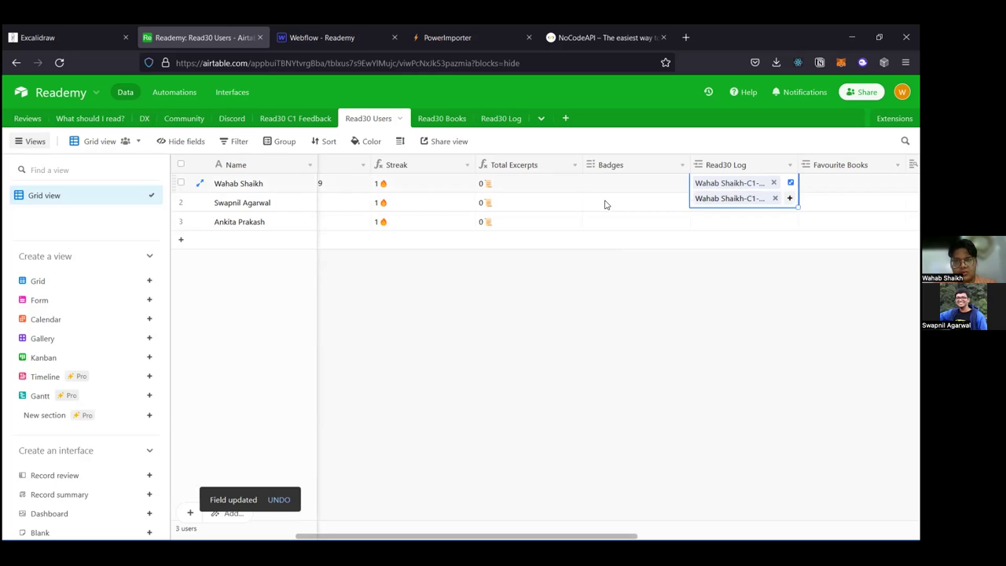
pyautogui.click(590, 293)
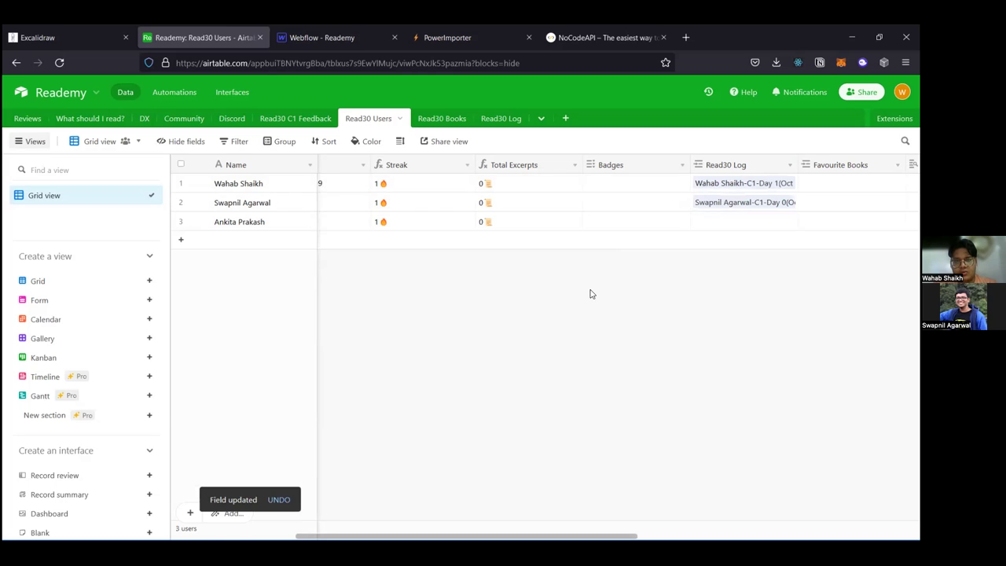
pyautogui.click(690, 208)
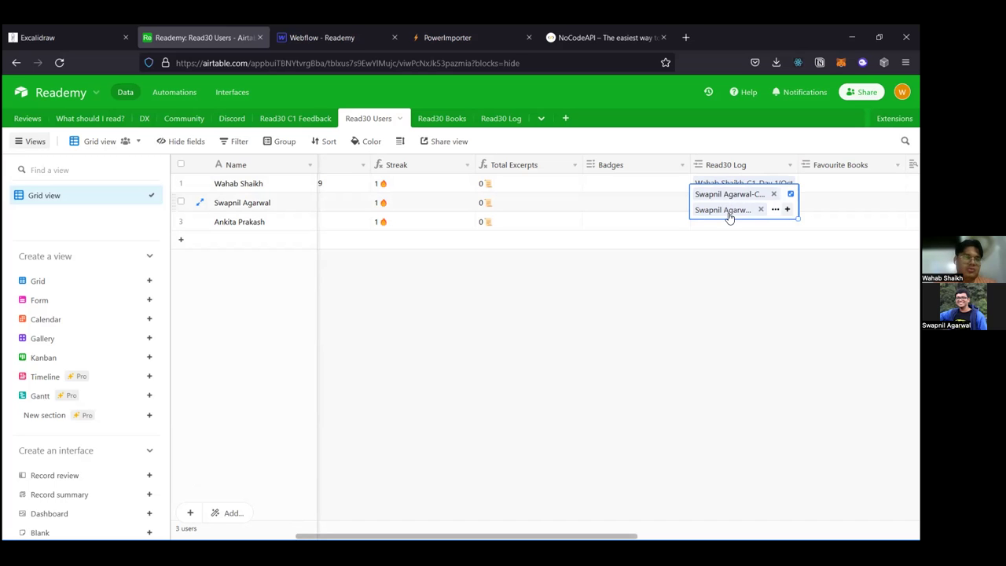
pyautogui.click(674, 272)
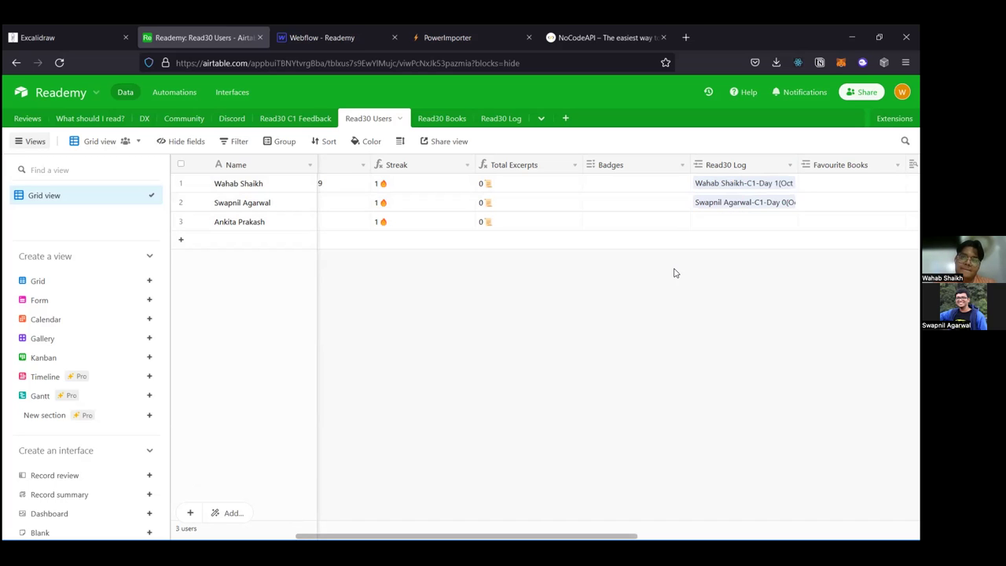
pyautogui.hscroll(-4, 673, 273)
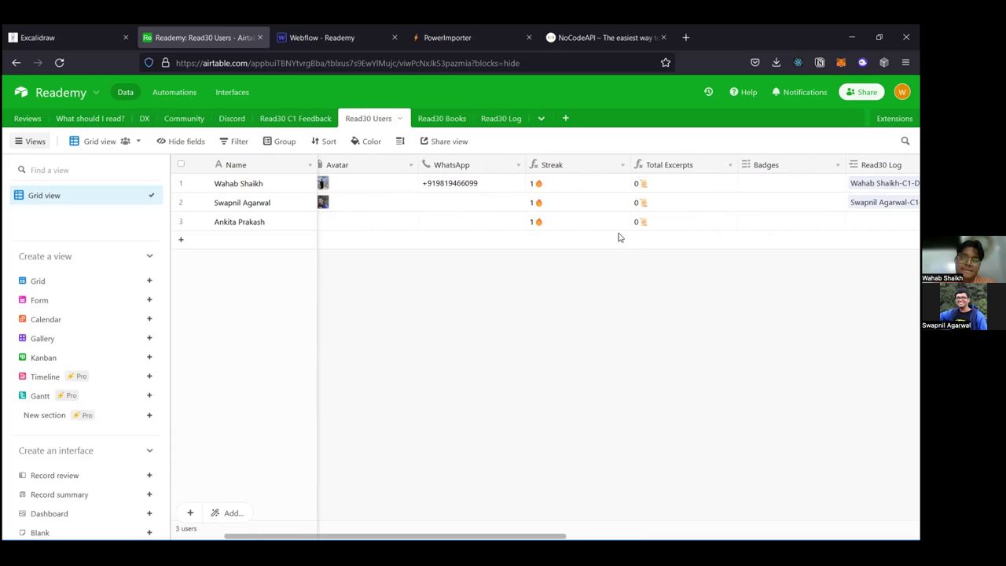
pyautogui.click(622, 166)
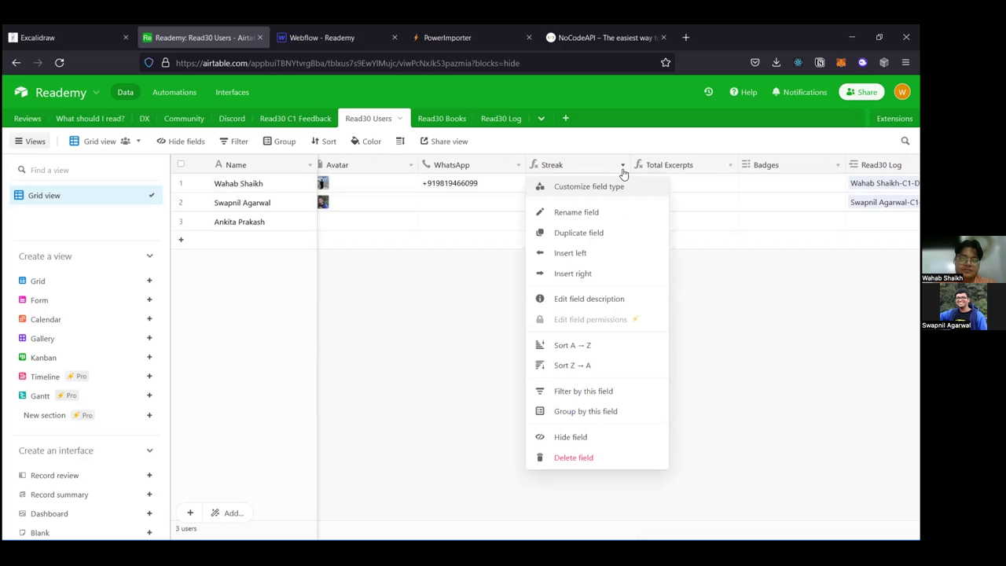
pyautogui.click(450, 345)
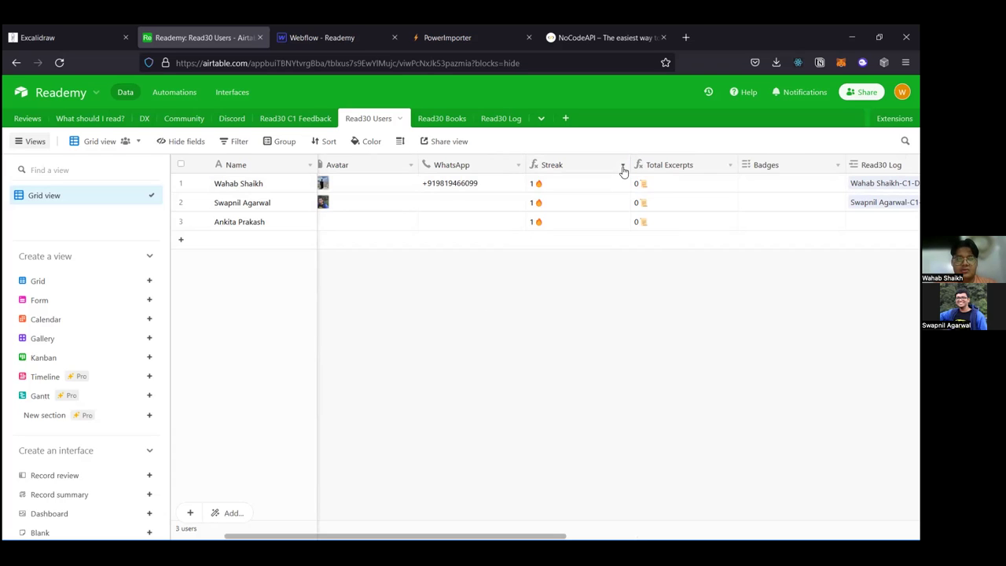
pyautogui.click(536, 171)
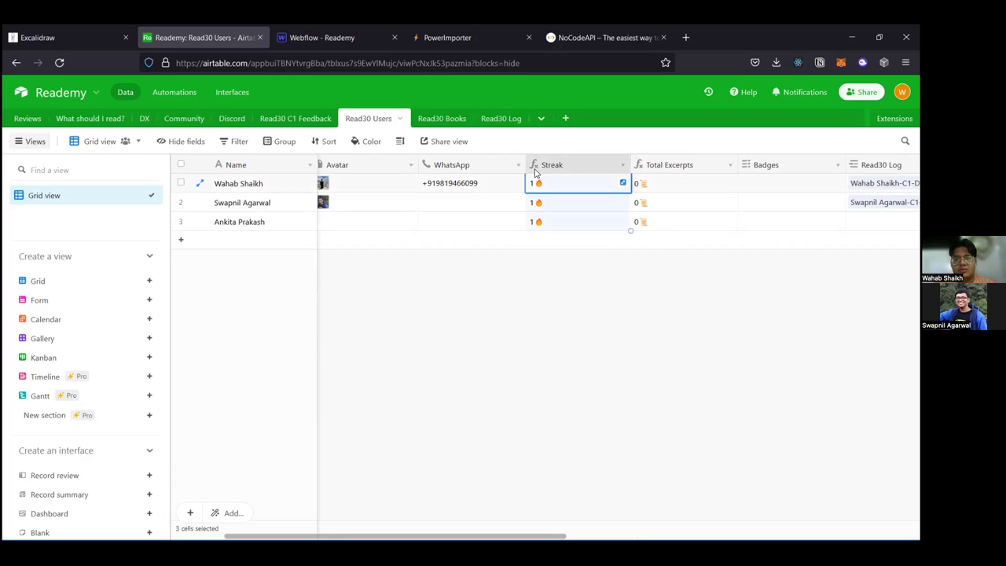
pyautogui.click(526, 316)
pyautogui.hscroll(3, 600, 171)
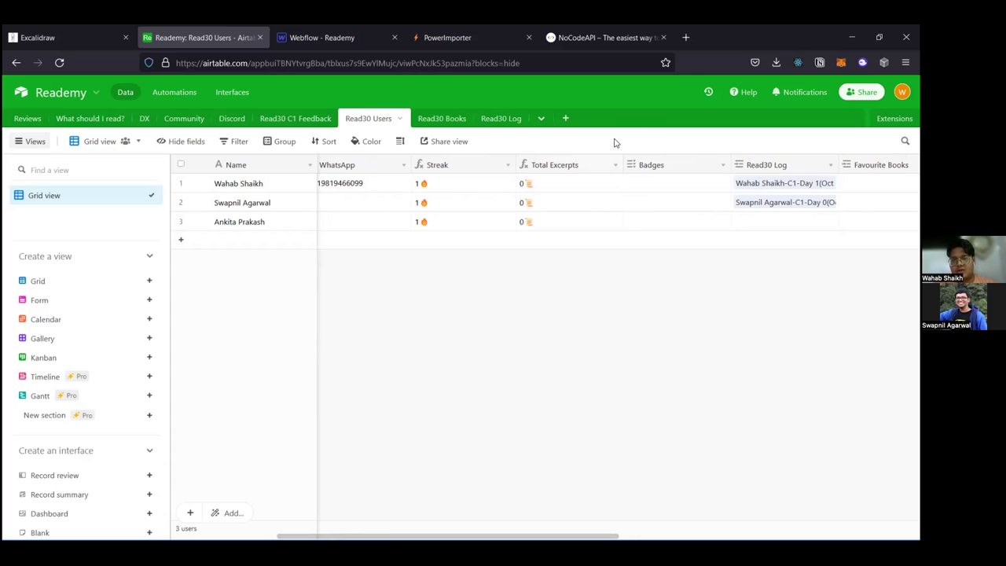
pyautogui.hscroll(1, 606, 177)
pyautogui.hscroll(-1, 607, 177)
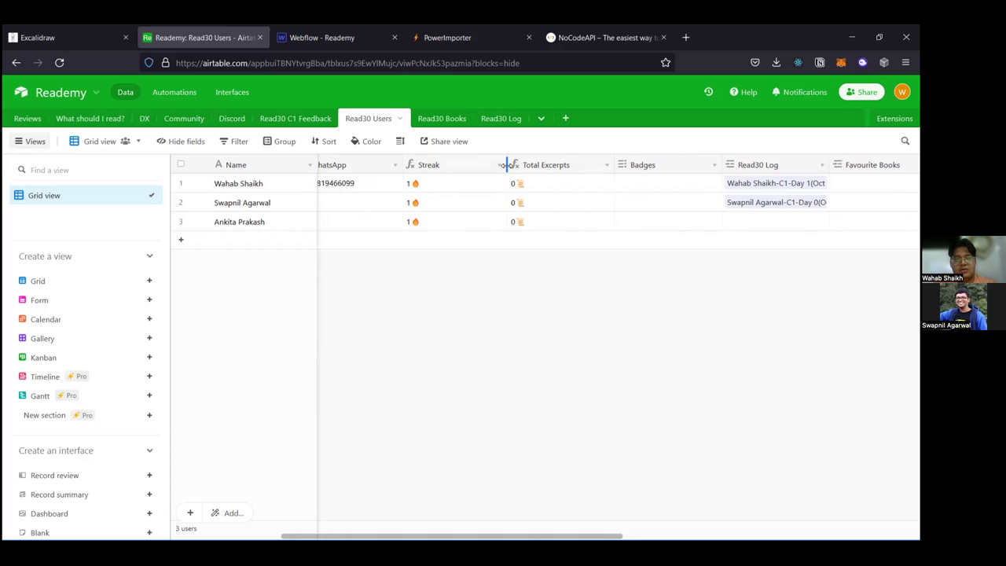
# Step: Create a Count field named Count in the Read30 Users table that counts the linked Read30 Log records
pyautogui.hscroll(10, 644, 161)
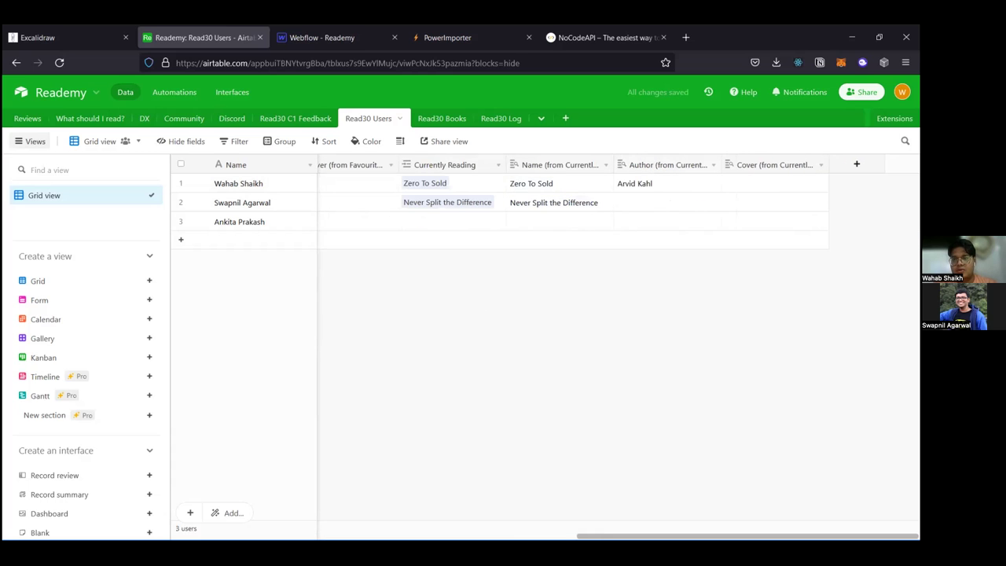
pyautogui.click(856, 163)
pyautogui.write('Count')
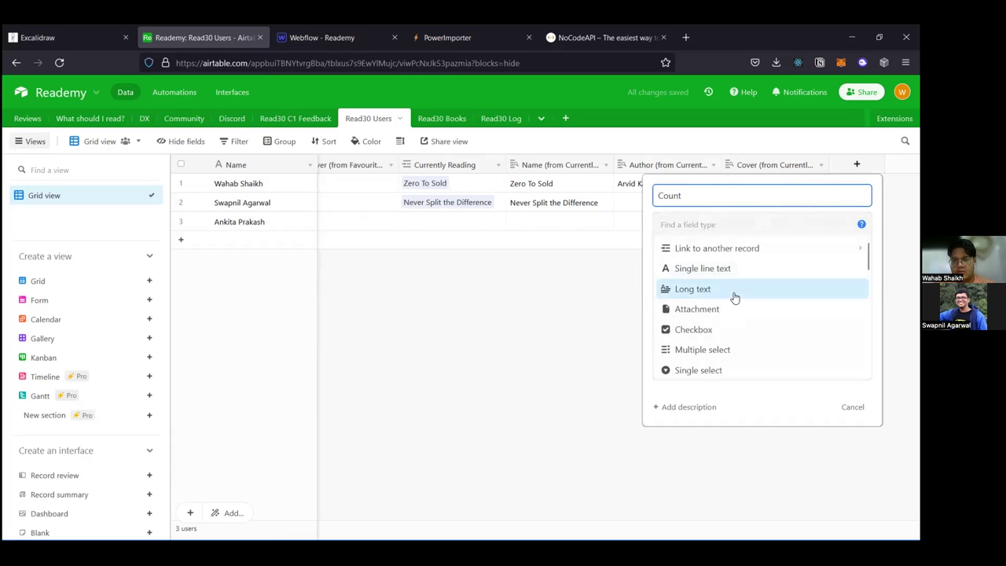
pyautogui.scroll(-5, 731, 292)
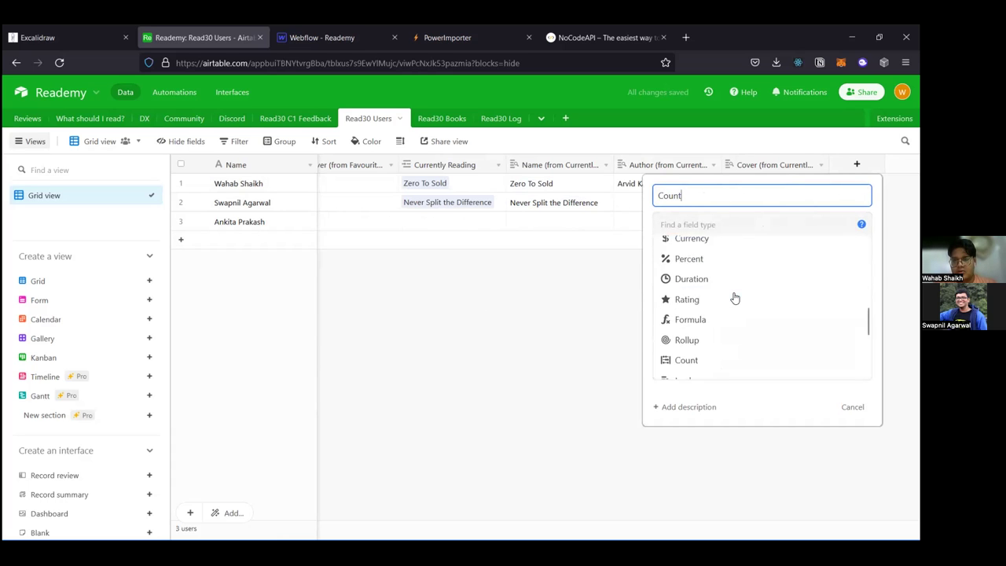
pyautogui.click(725, 309)
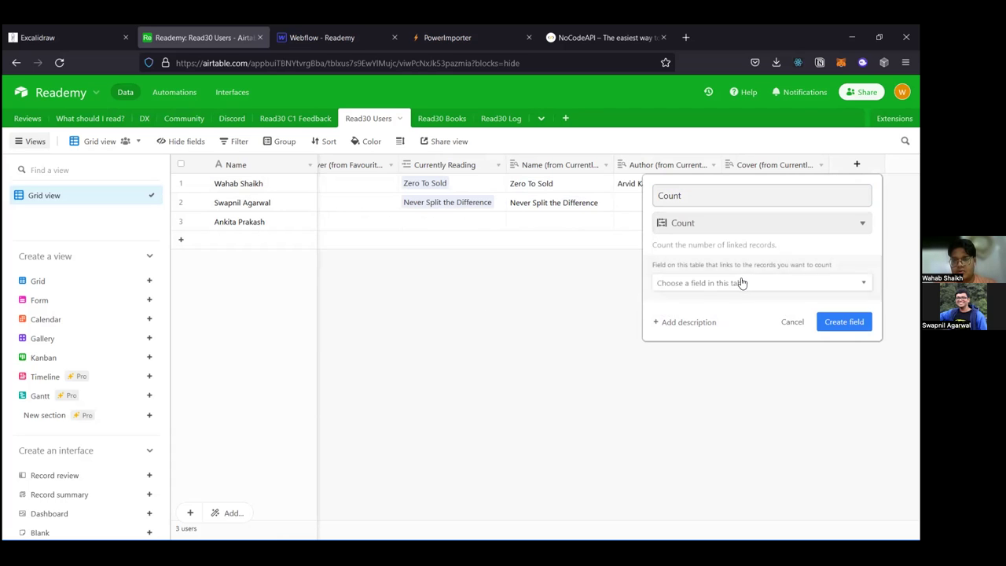
pyautogui.click(752, 284)
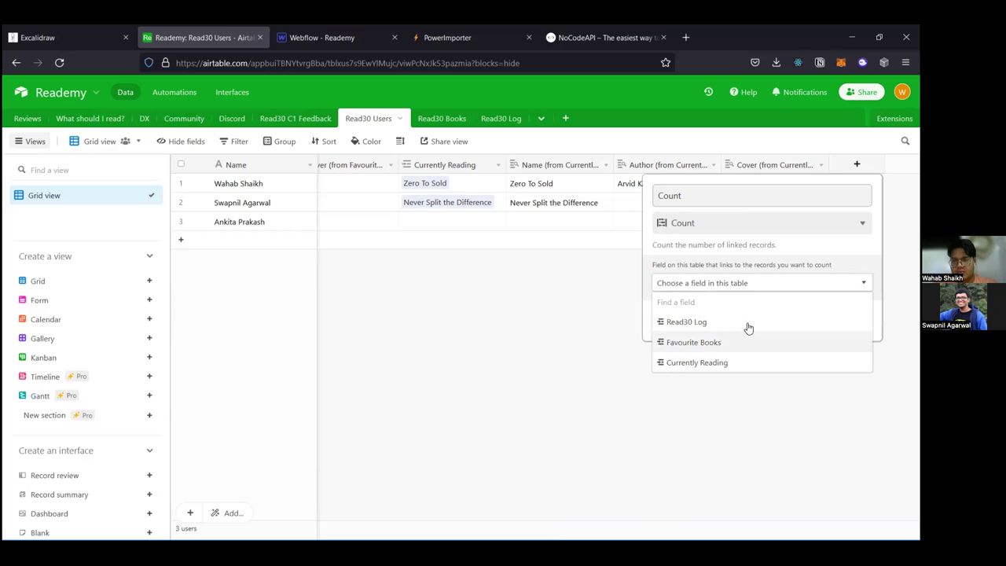
pyautogui.click(747, 323)
pyautogui.click(817, 348)
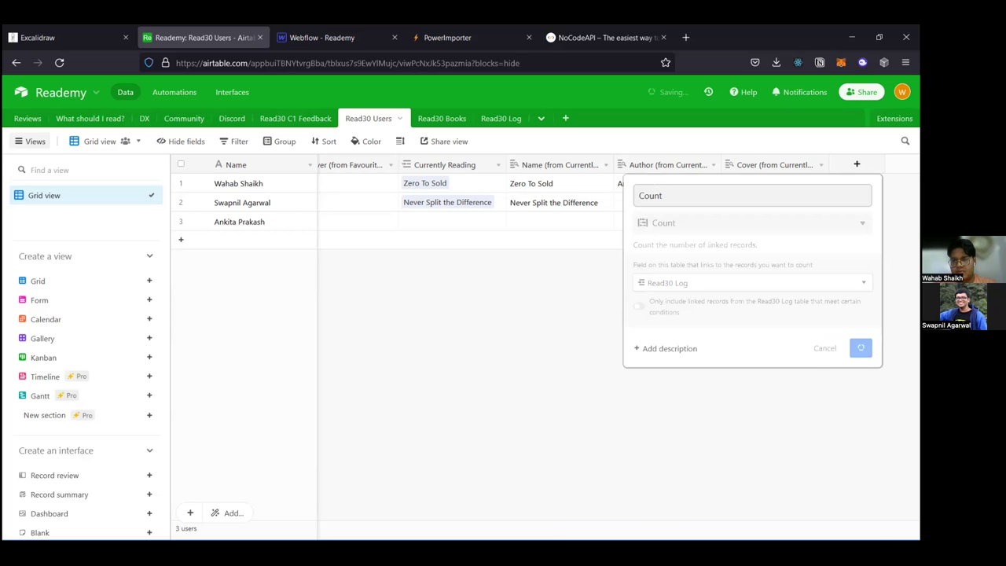
# Step: Replace the COUNTALL({Read30 Log}) argument in the Streak formula with the Count field and save the field
pyautogui.hscroll(-10, 687, 169)
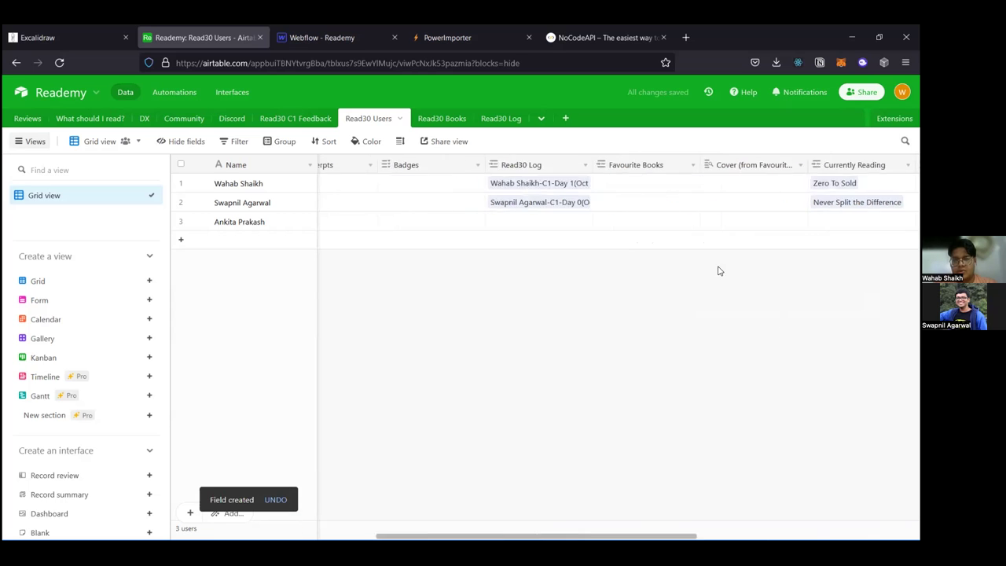
pyautogui.click(688, 168)
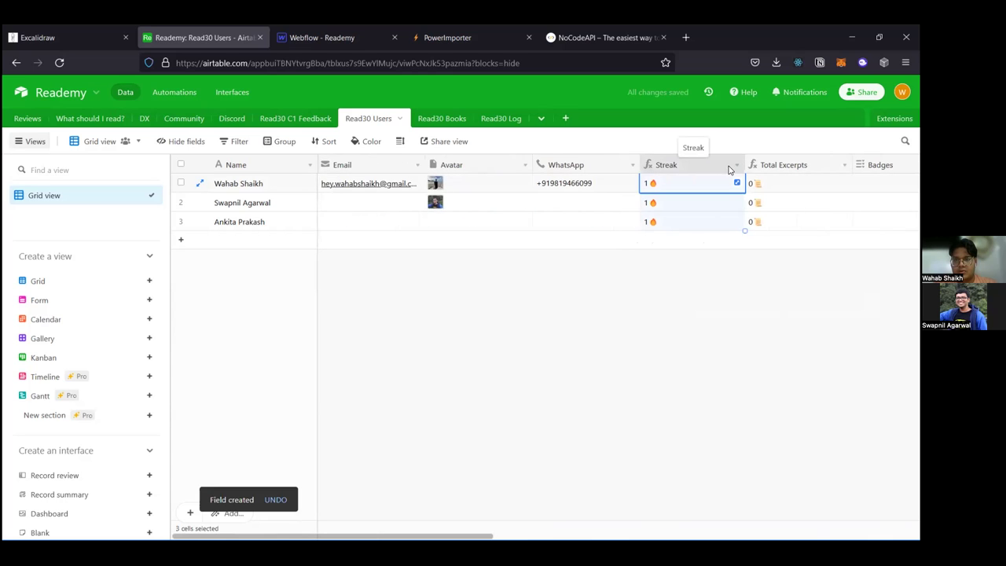
pyautogui.click(737, 167)
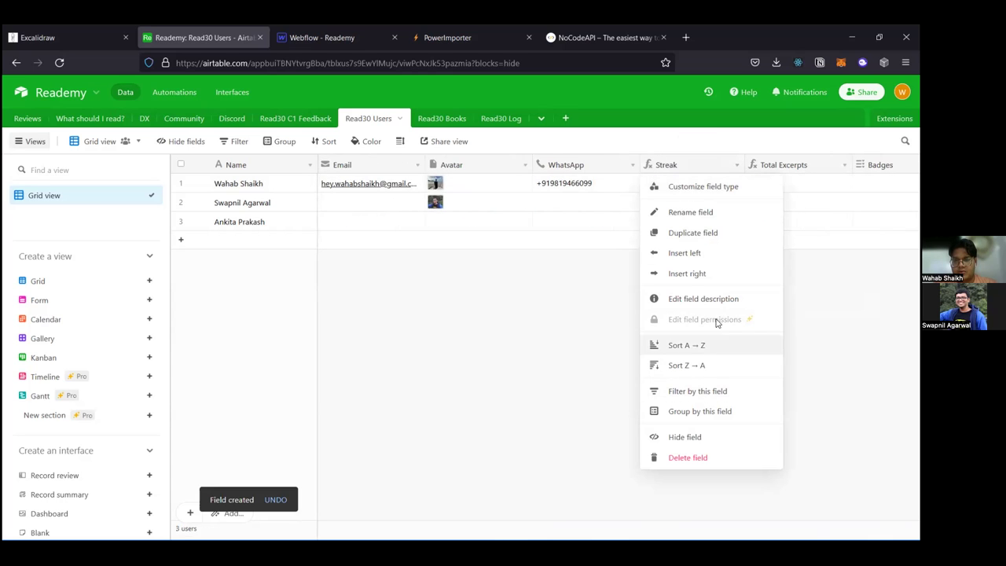
pyautogui.click(739, 196)
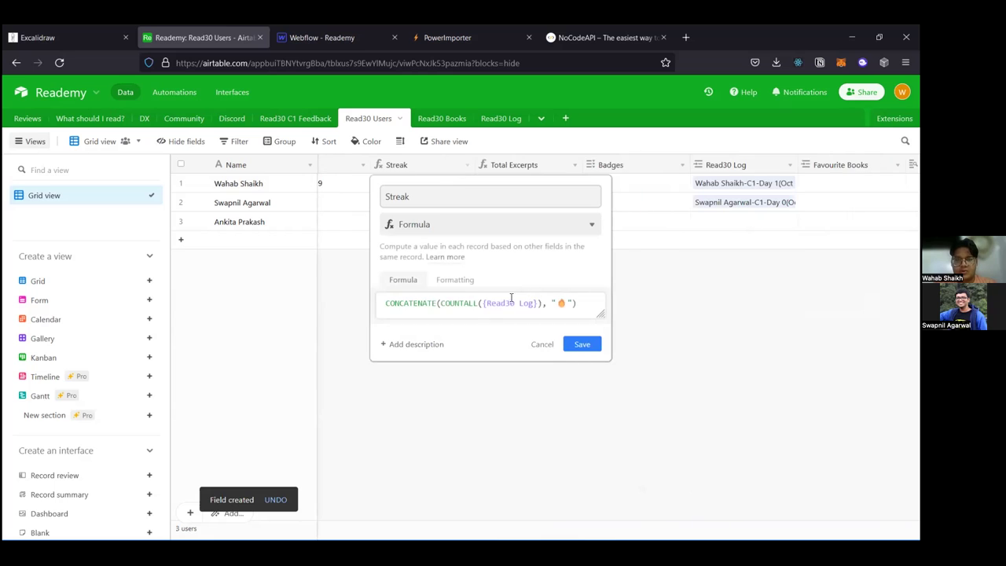
pyautogui.click(511, 302)
pyautogui.press('Right')
pyautogui.press('Right')
pyautogui.hotkey('shift', 'Left')
pyautogui.hotkey('shift', 'Left')
pyautogui.hotkey('shift', 'Left')
pyautogui.hotkey('shift', 'Left')
pyautogui.hotkey('shift', 'Left')
pyautogui.hotkey('shift', 'Left')
pyautogui.hotkey('shift', 'Left')
pyautogui.hotkey('shift', 'Left')
pyautogui.hotkey('shift', 'Left')
pyautogui.hotkey('shift', 'Left')
pyautogui.hotkey('shift', 'Left')
pyautogui.hotkey('shift', 'Left')
pyautogui.hotkey('shift', 'Left')
pyautogui.hotkey('shift', 'Left')
pyautogui.hotkey('shift', 'Left')
pyautogui.hotkey('shift', 'Left')
pyautogui.hotkey('shift', 'Left')
pyautogui.hotkey('shift', 'Left')
pyautogui.hotkey('shift', 'Left')
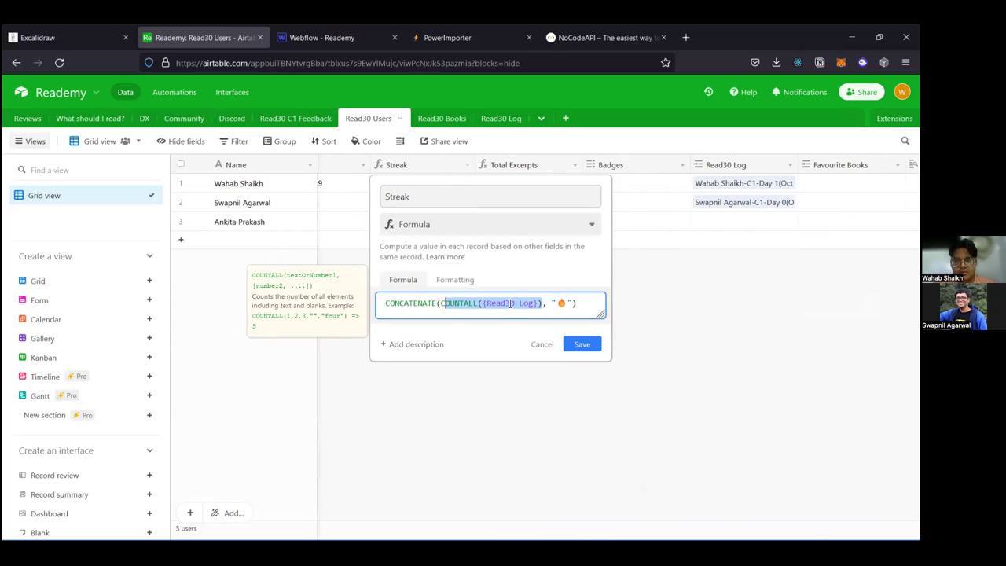
pyautogui.press('BackSpace')
pyautogui.press('BackSpace')
pyautogui.write('Coun')
pyautogui.press('Tab')
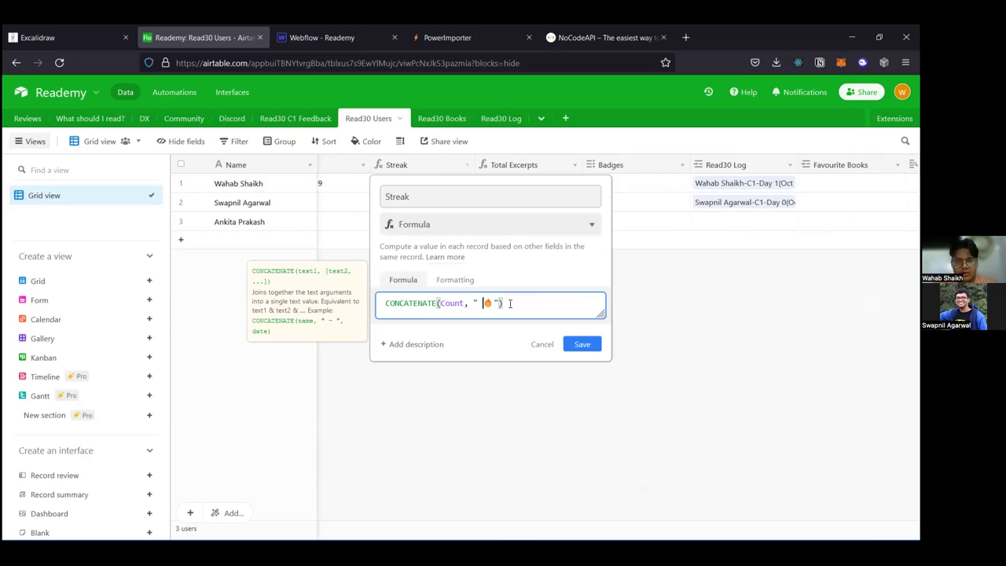
pyautogui.click(581, 345)
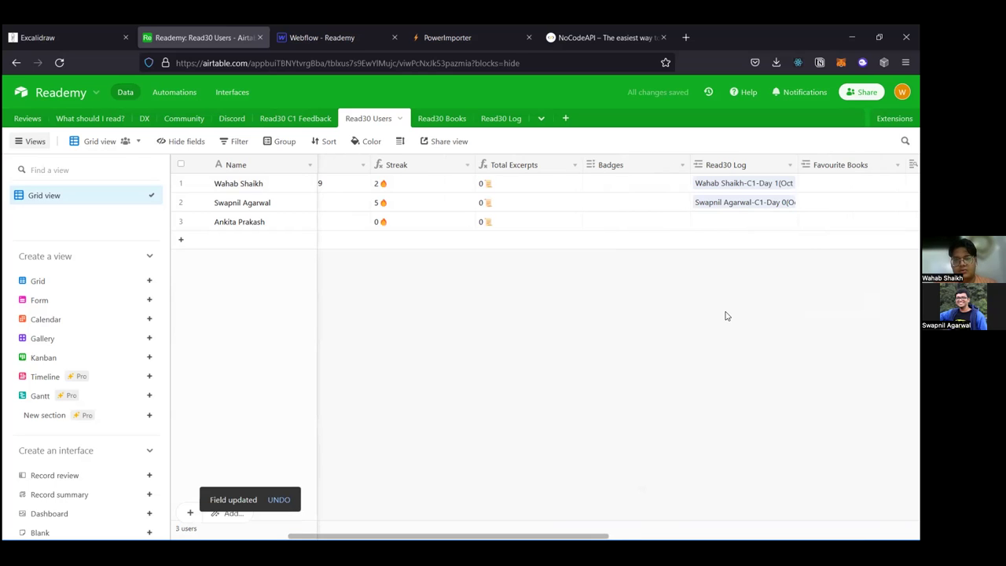
# Step: Replace COUNT({Read30 Log}) in the Total Excerpts formula with the Count field and save the field
pyautogui.click(580, 167)
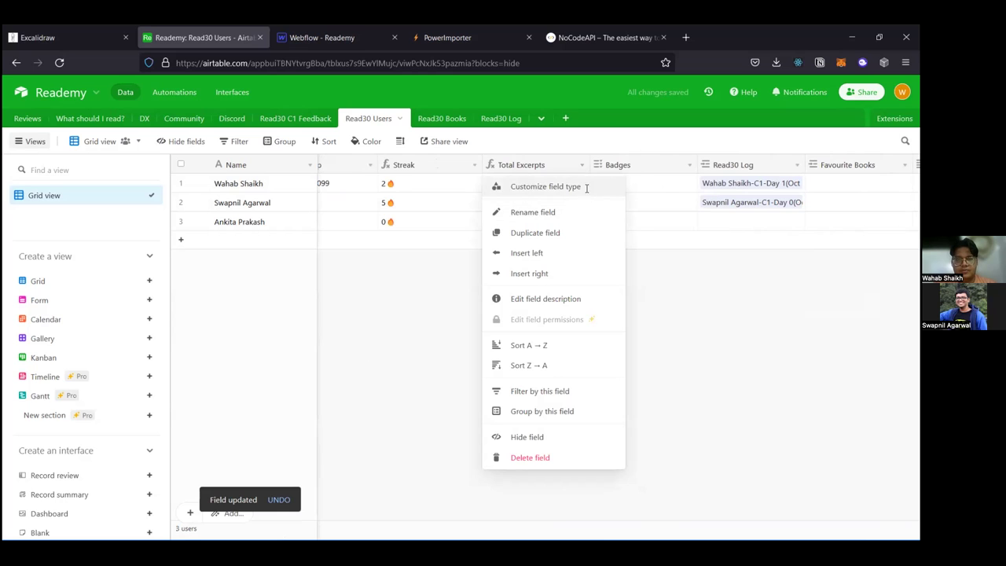
pyautogui.click(585, 188)
pyautogui.doubleClick(465, 302)
pyautogui.hotkey('shift', 'Right')
pyautogui.hotkey('shift', 'Right')
pyautogui.hotkey('shift', 'Right')
pyautogui.hotkey('shift', 'Right')
pyautogui.hotkey('shift', 'Right')
pyautogui.hotkey('shift', 'Right')
pyautogui.hotkey('shift', 'Right')
pyautogui.hotkey('shift', 'Right')
pyautogui.hotkey('shift', 'Right')
pyautogui.hotkey('shift', 'Right')
pyautogui.hotkey('shift', 'Right')
pyautogui.hotkey('shift', 'Right')
pyautogui.hotkey('shift', 'Right')
pyautogui.hotkey('shift', 'Right')
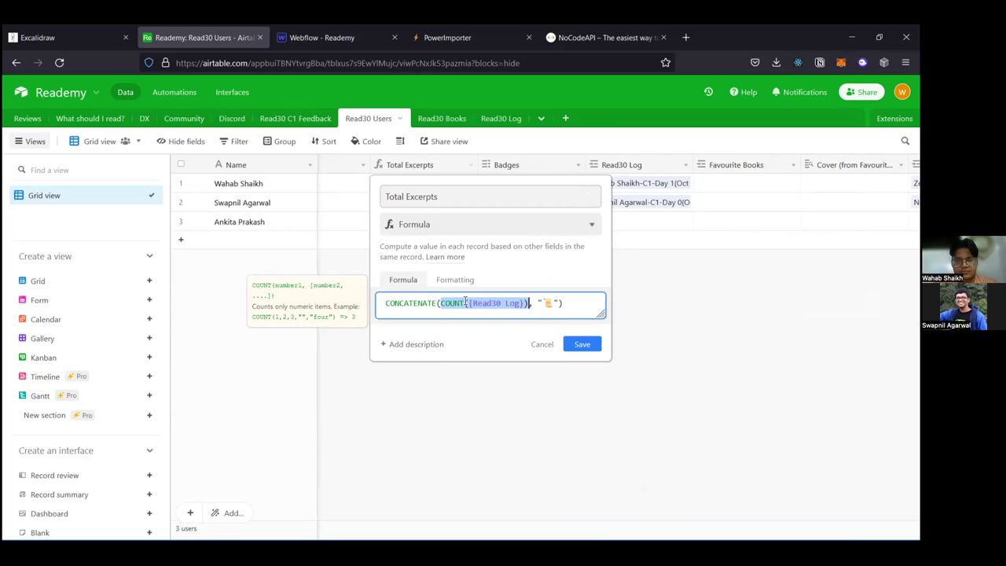
pyautogui.press('BackSpace')
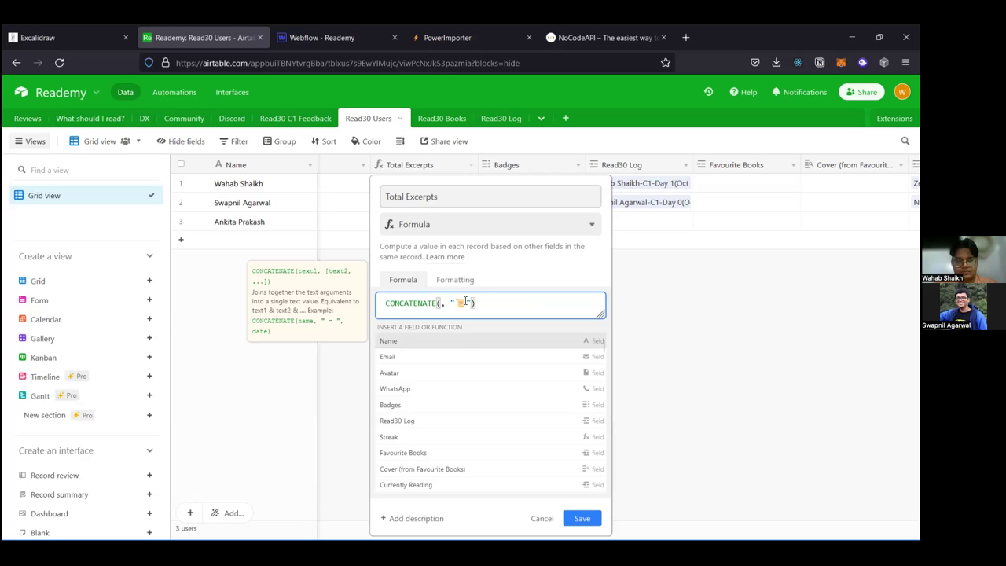
pyautogui.write('Count')
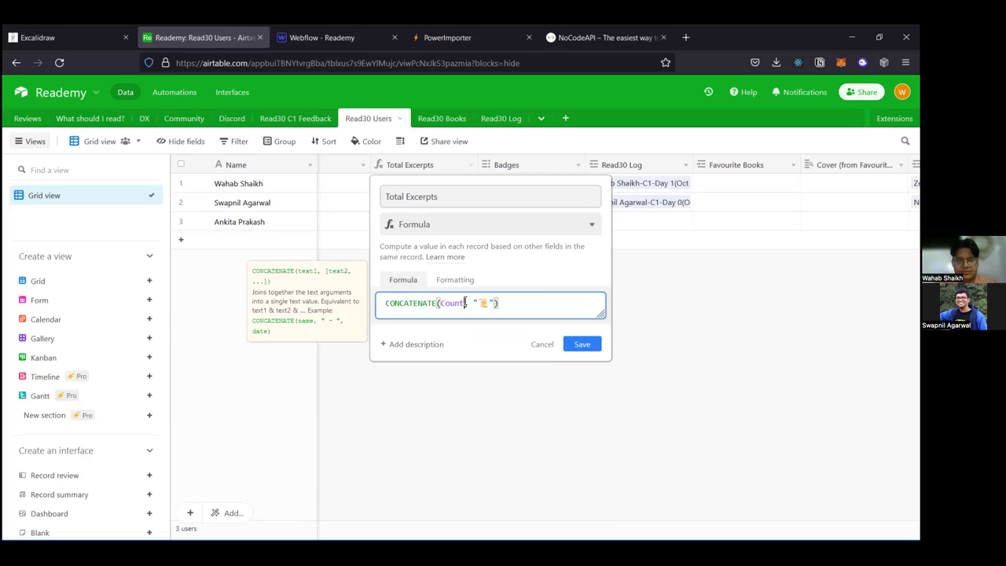
pyautogui.click(581, 344)
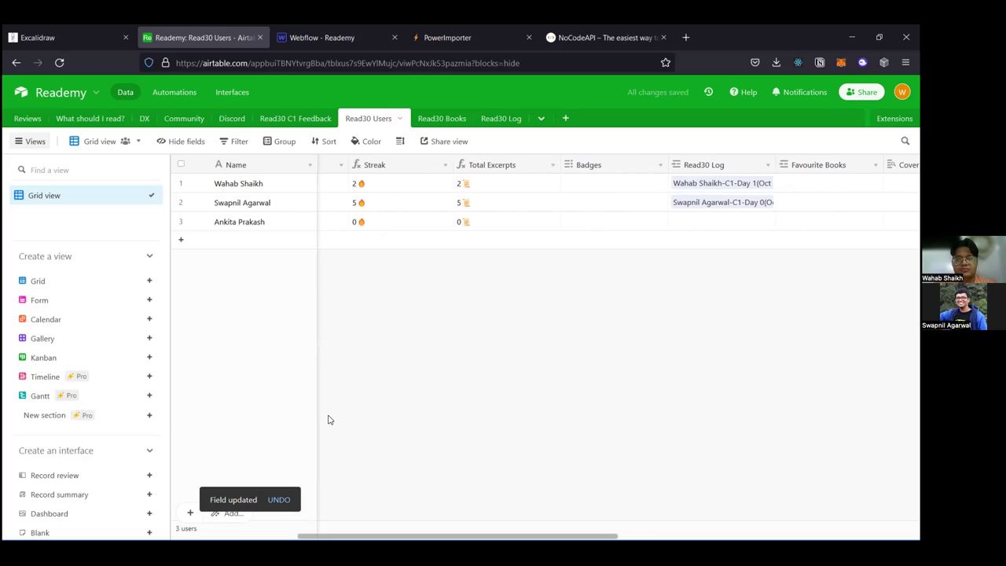
pyautogui.hscroll(-5, 330, 419)
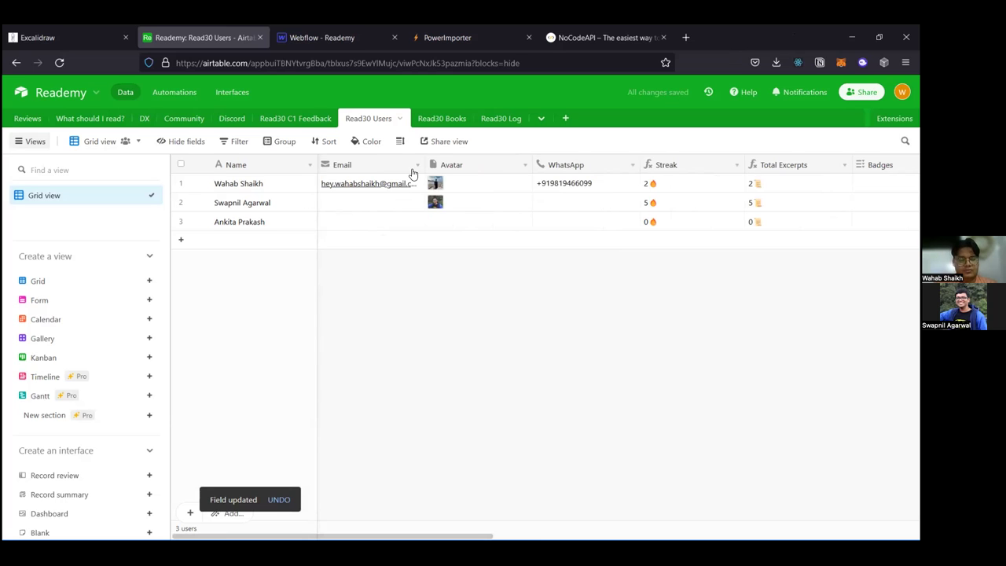
pyautogui.hotkey('alt', 'h')
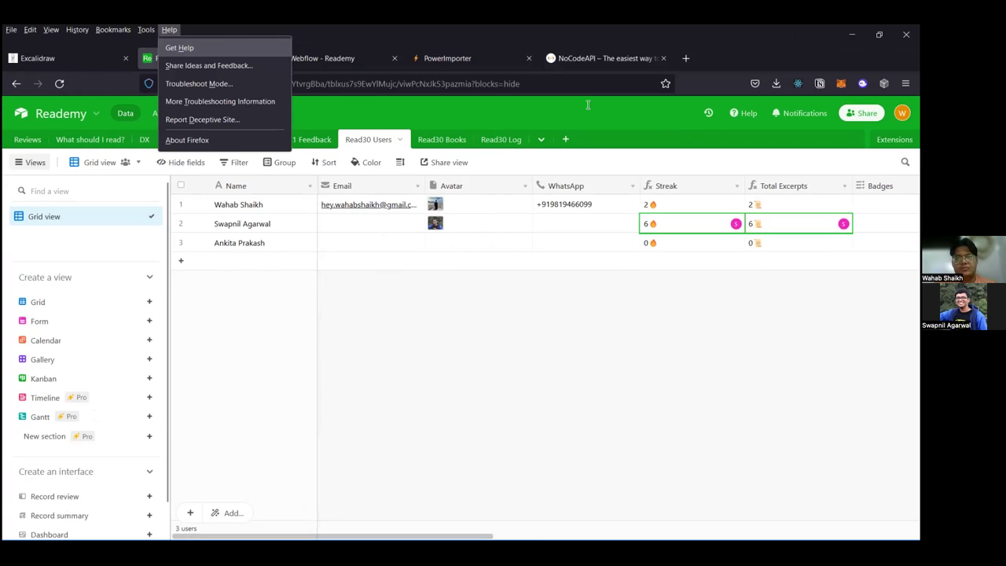
pyautogui.press('Escape')
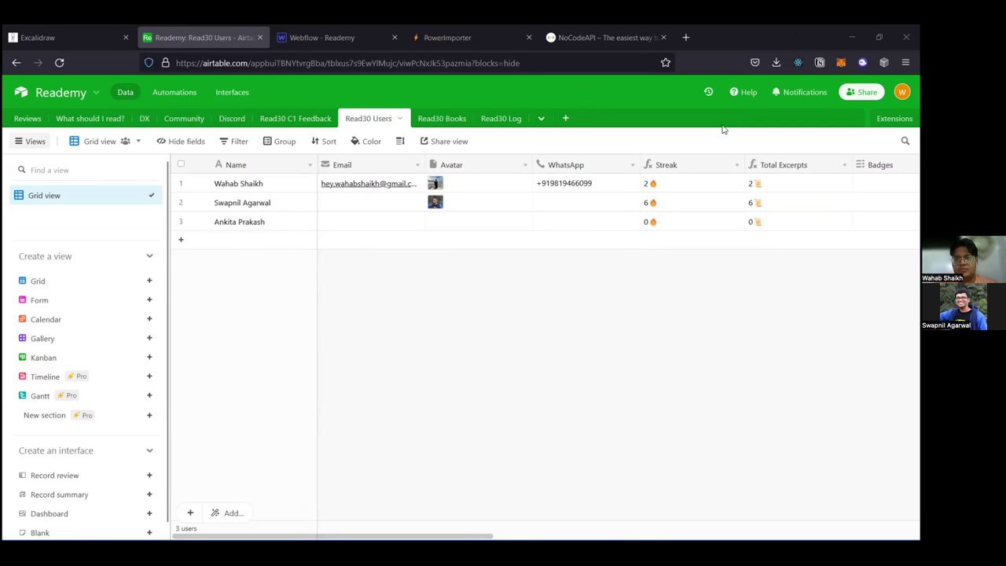
# Step: Switch to PowerImporter, sync the Reademy Airtable tables to Webflow and review the latest import's record counts
pyautogui.click(361, 35)
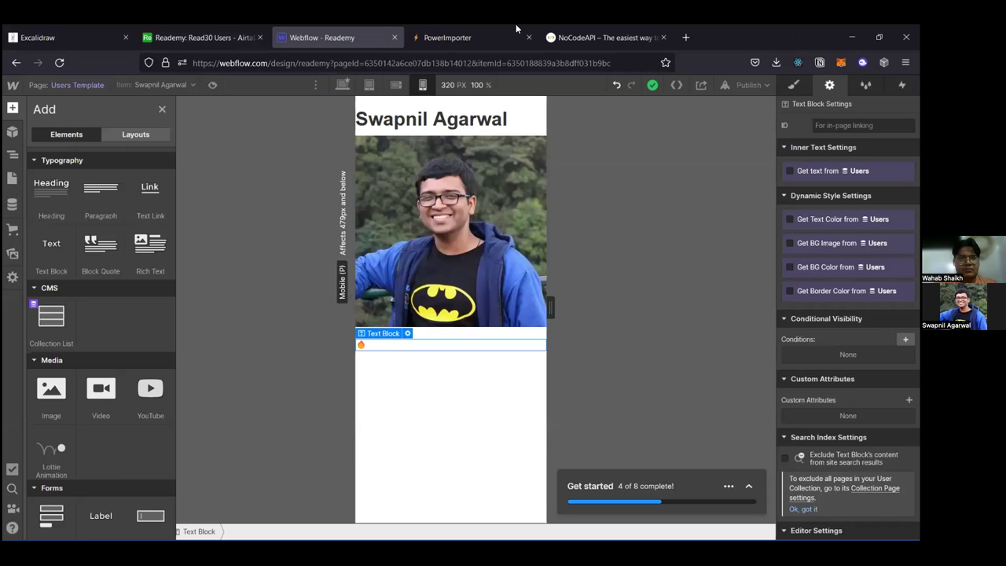
pyautogui.click(483, 36)
pyautogui.click(343, 336)
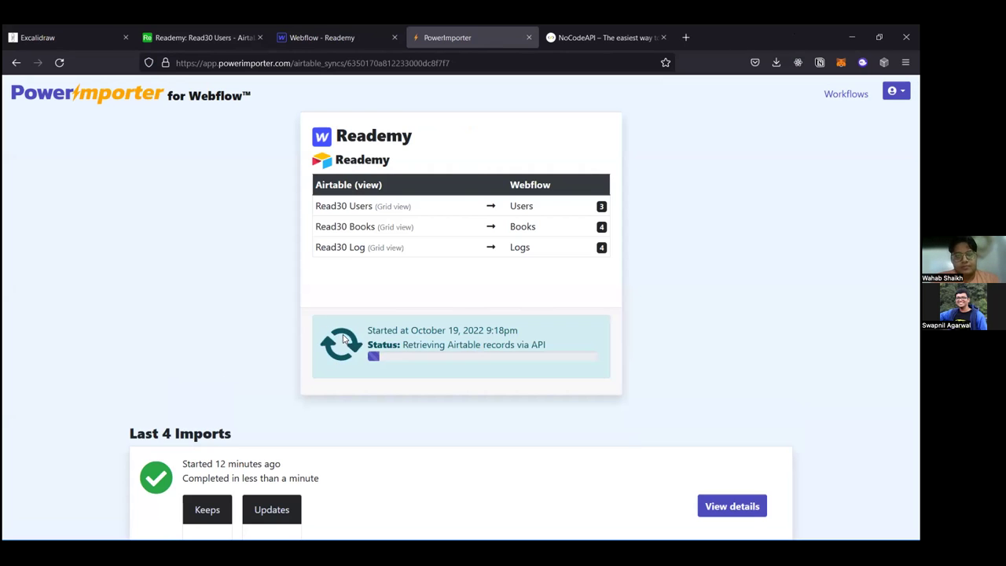
pyautogui.scroll(-3, 342, 338)
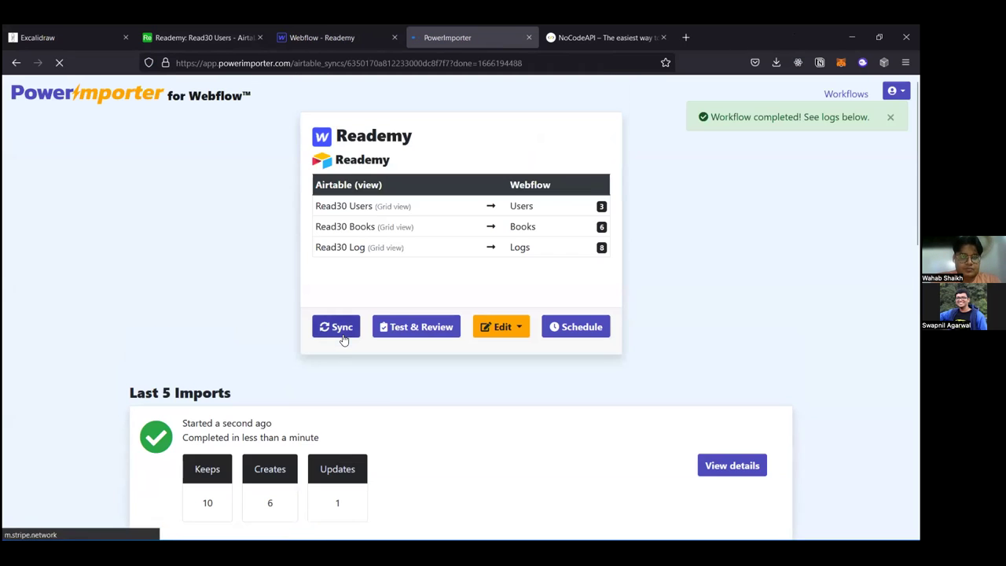
pyautogui.scroll(-2, 343, 336)
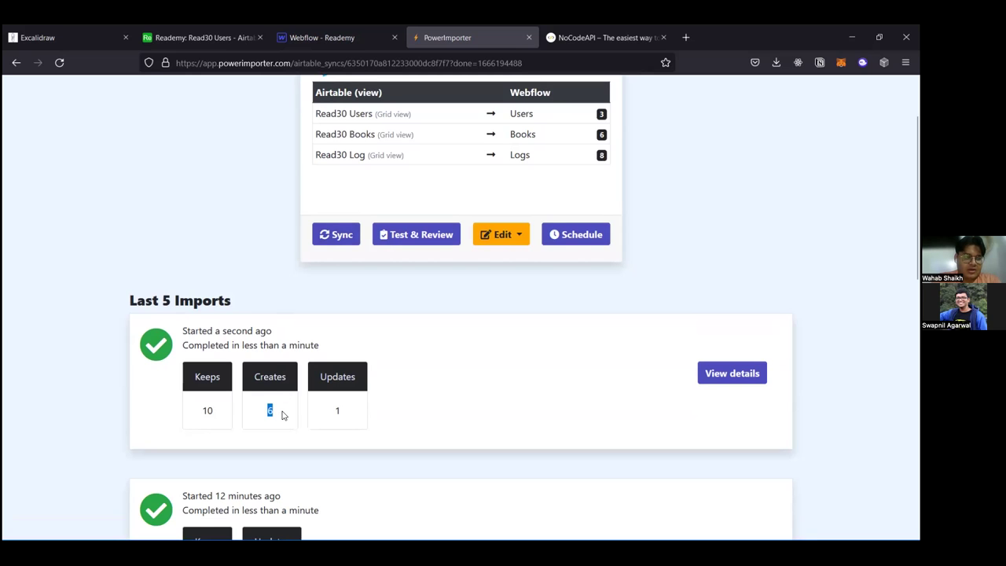
# Step: Switch to the Webflow designer and delete the fire emoji text block below the Streak text on the Users Template page
pyautogui.click(348, 28)
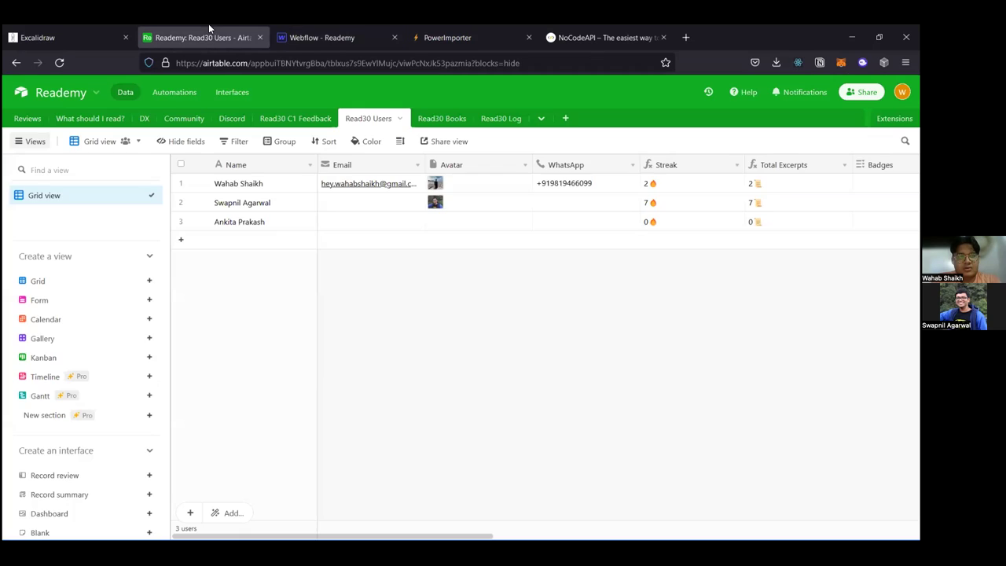
pyautogui.click(208, 31)
pyautogui.click(338, 31)
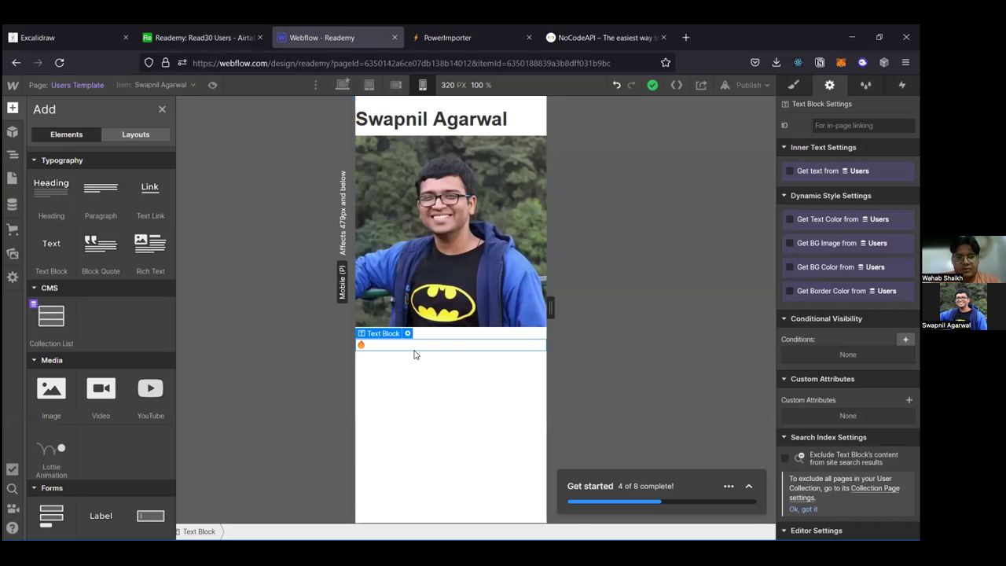
pyautogui.press('z')
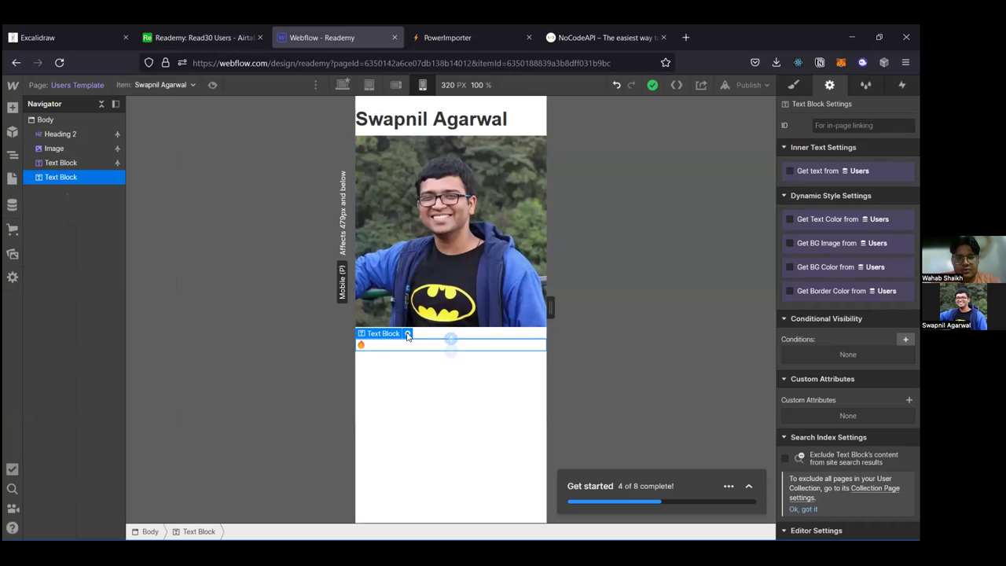
pyautogui.click(407, 333)
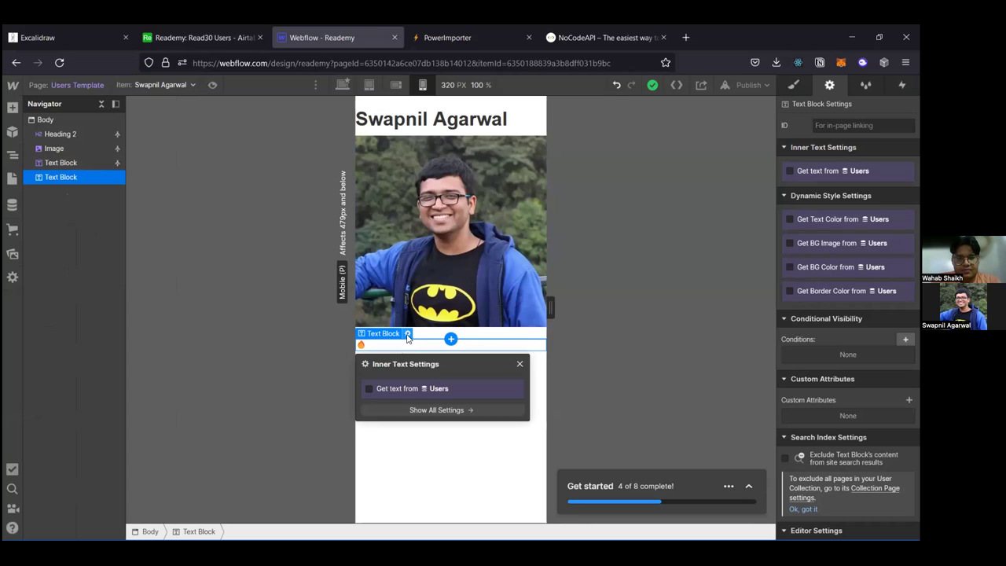
pyautogui.click(520, 364)
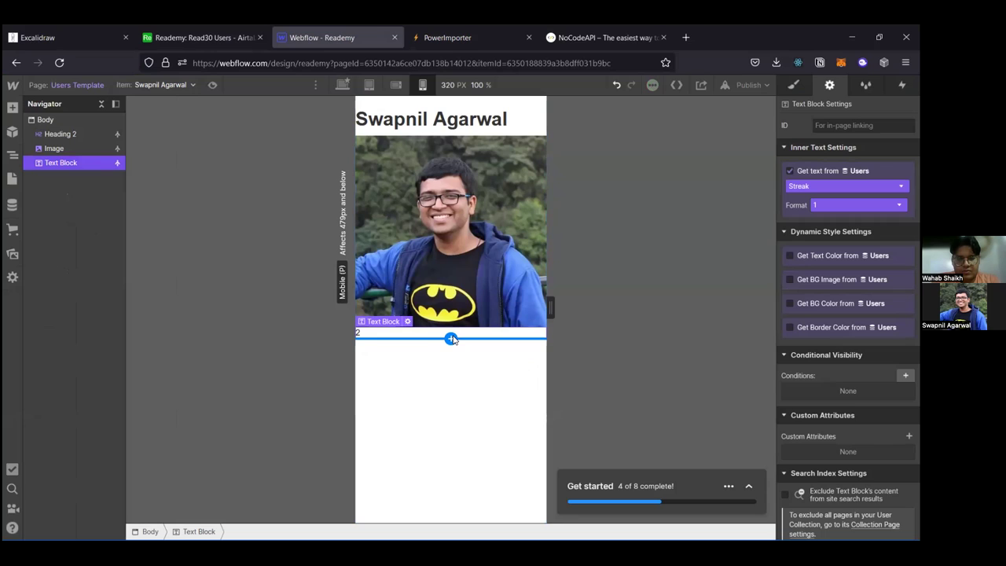
# Step: Examine which Users fields the Streak text block can get its text from, keeping the current binding
pyautogui.doubleClick(363, 337)
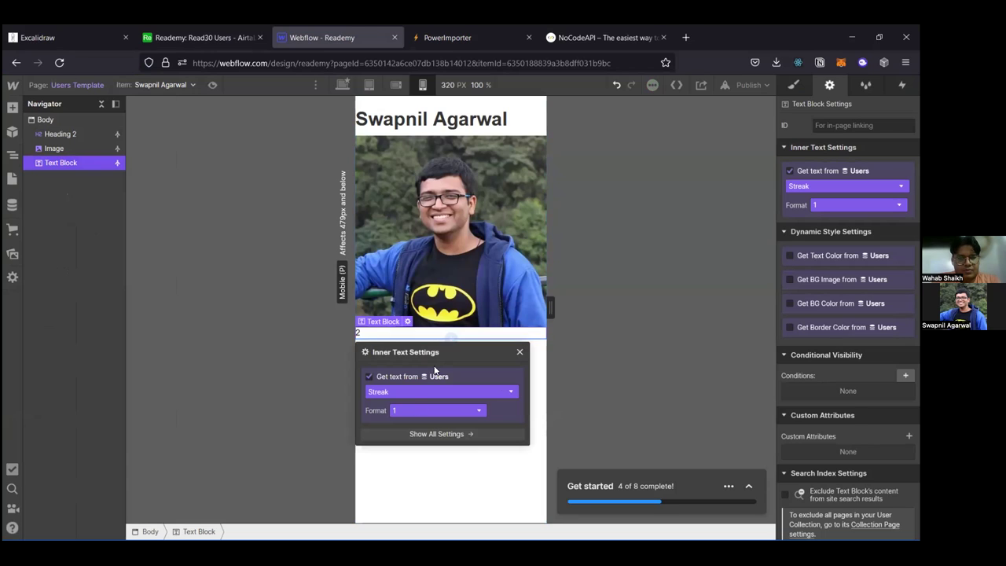
pyautogui.click(445, 392)
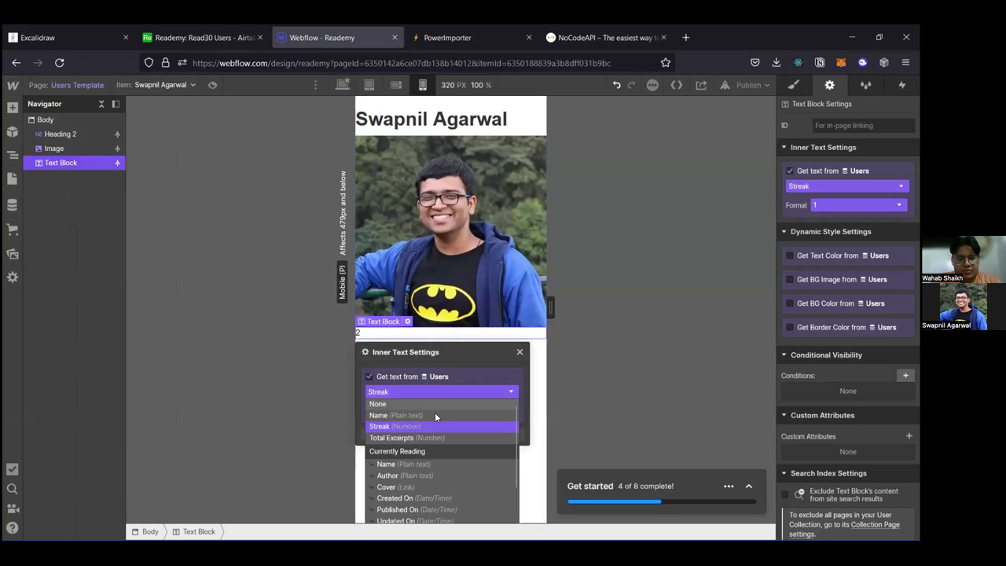
pyautogui.rightClick(519, 355)
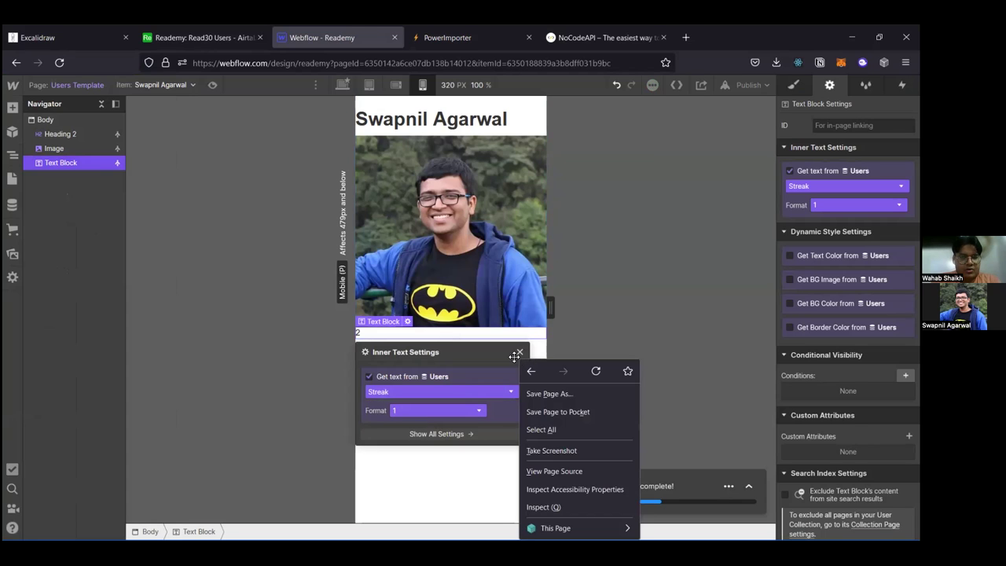
pyautogui.press('Escape')
pyautogui.click(518, 354)
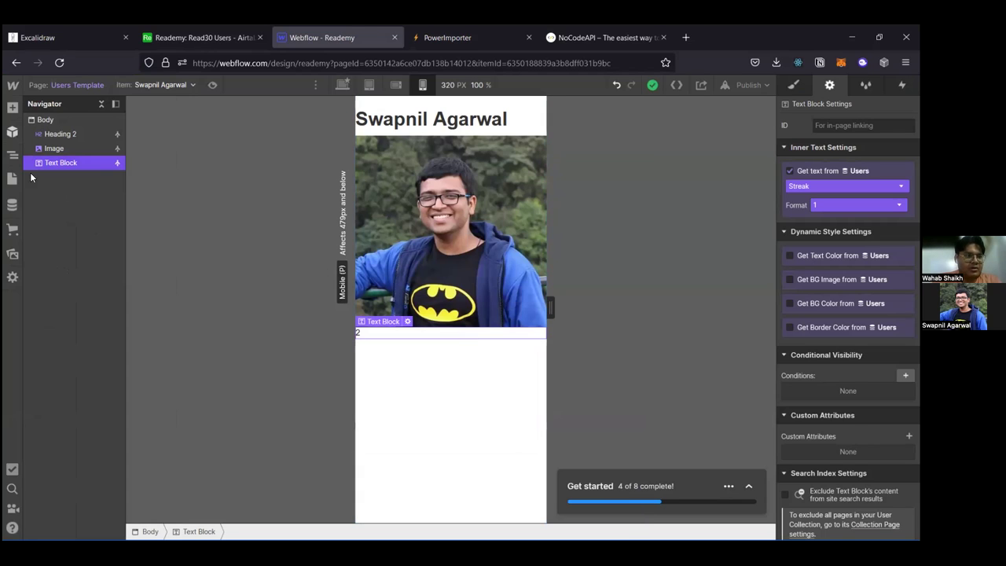
# Step: Open the Users collection's settings and examine the Streak number field's format options
pyautogui.click(12, 205)
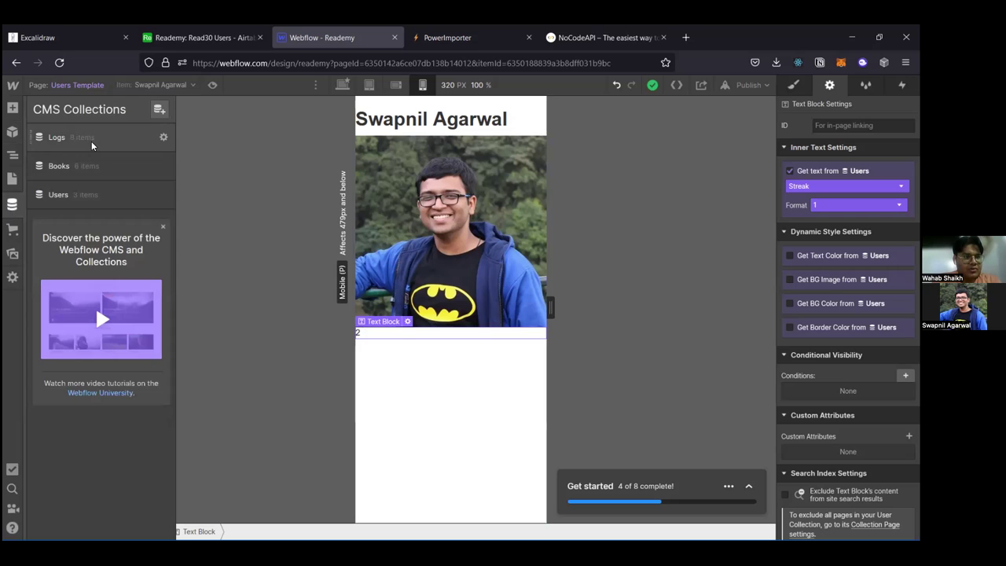
pyautogui.click(92, 197)
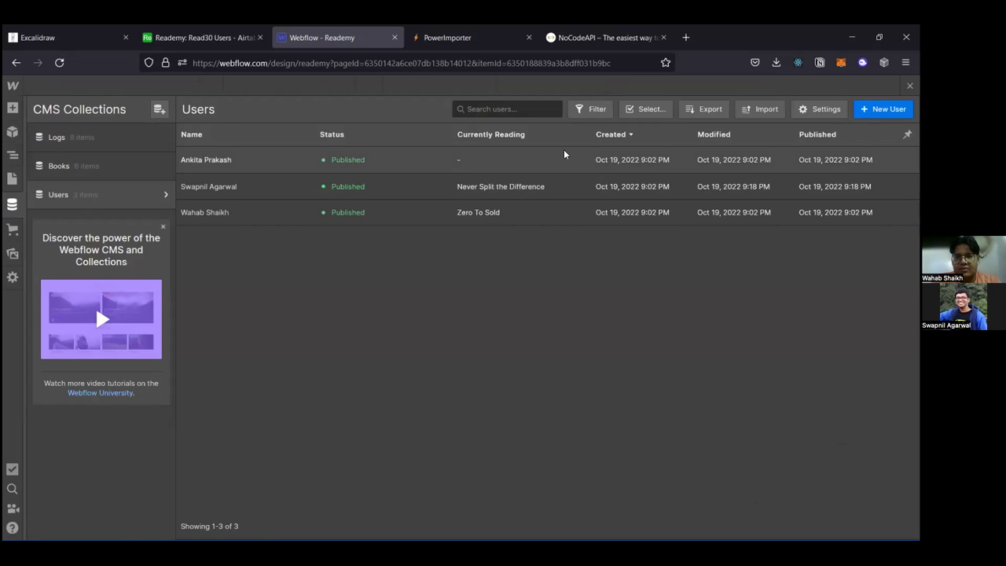
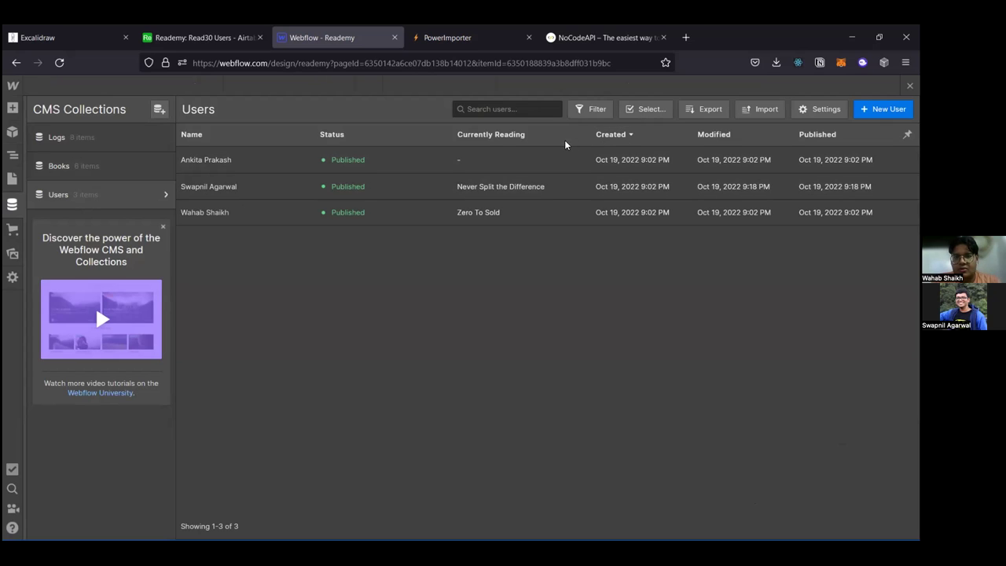
pyautogui.click(805, 109)
pyautogui.scroll(-2, 328, 355)
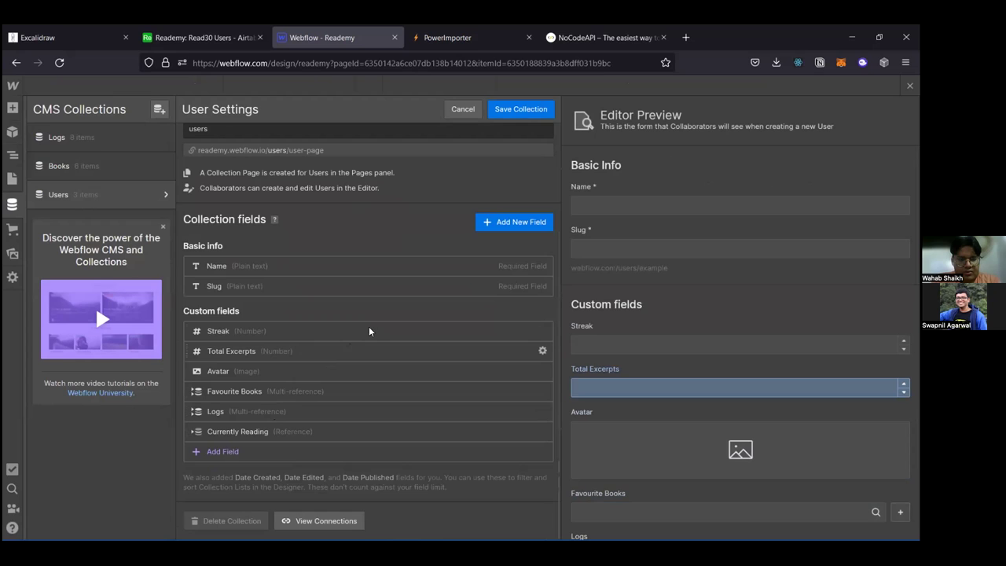
pyautogui.click(542, 331)
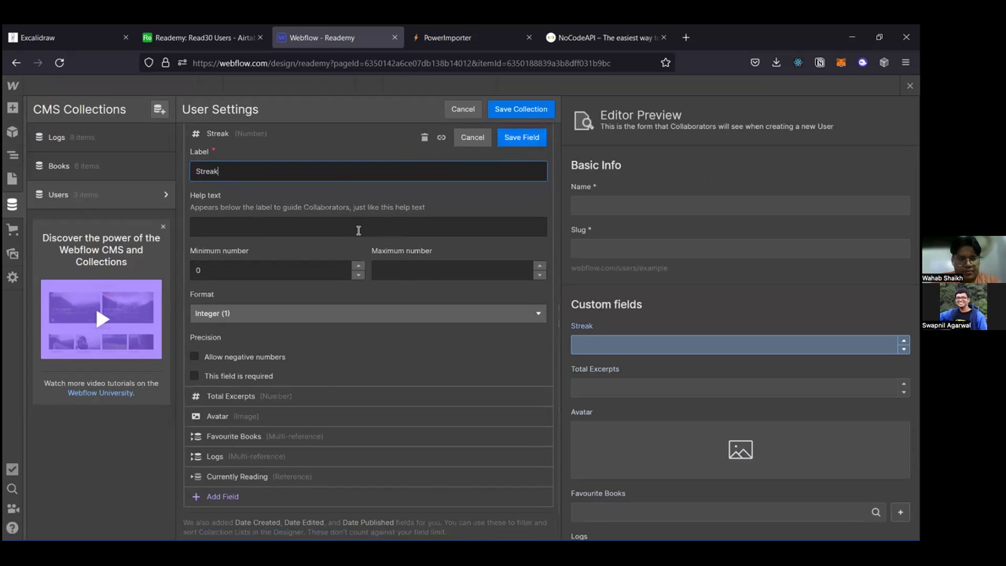
pyautogui.click(358, 314)
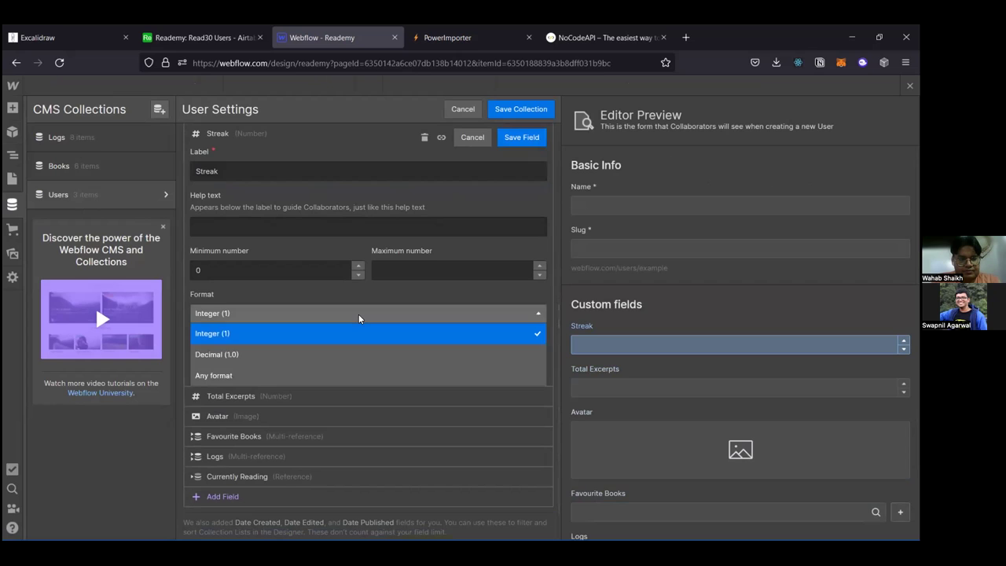
pyautogui.click(358, 313)
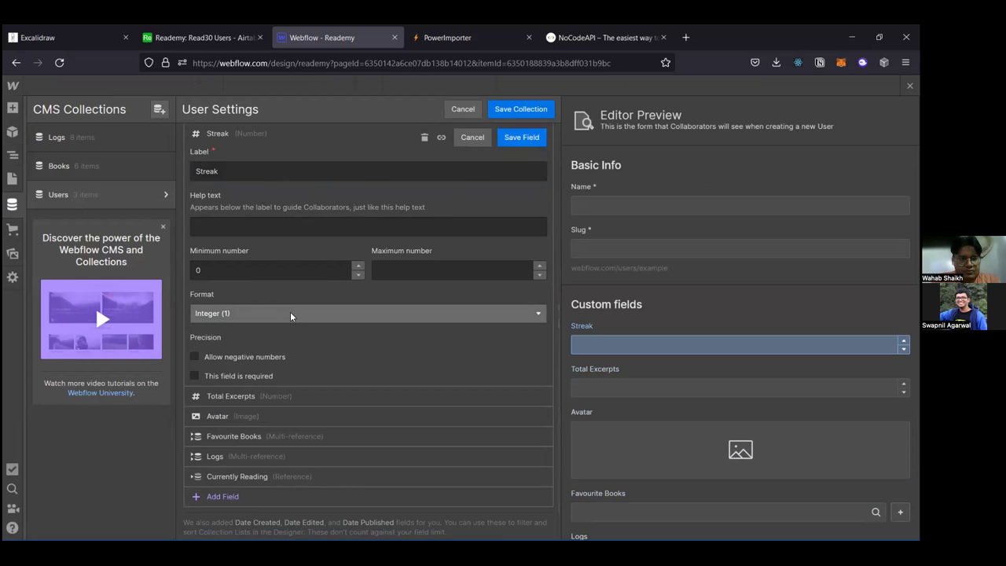
# Step: Try to delete the Streak field from the Users collection
pyautogui.scroll(1, 290, 311)
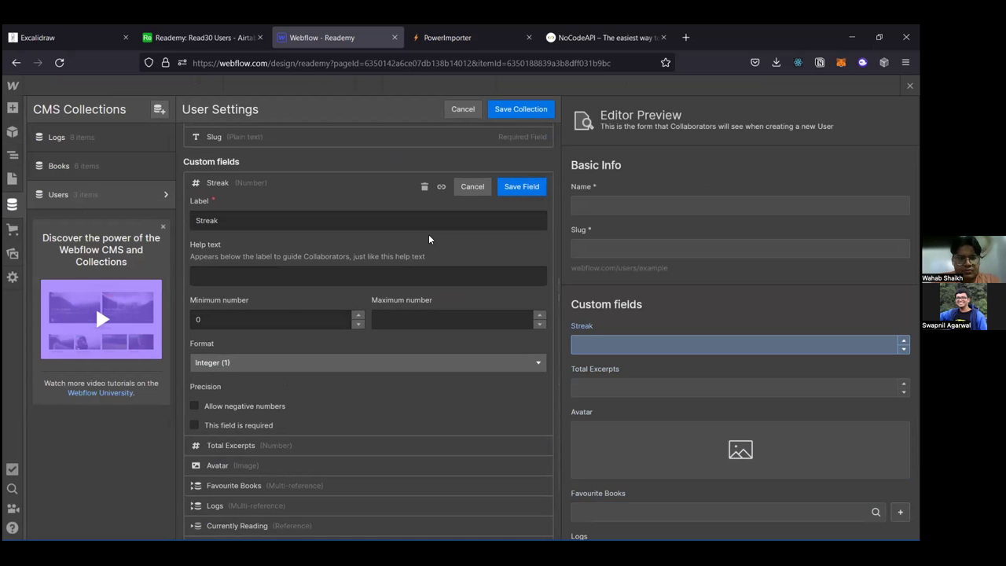
pyautogui.scroll(1, 425, 240)
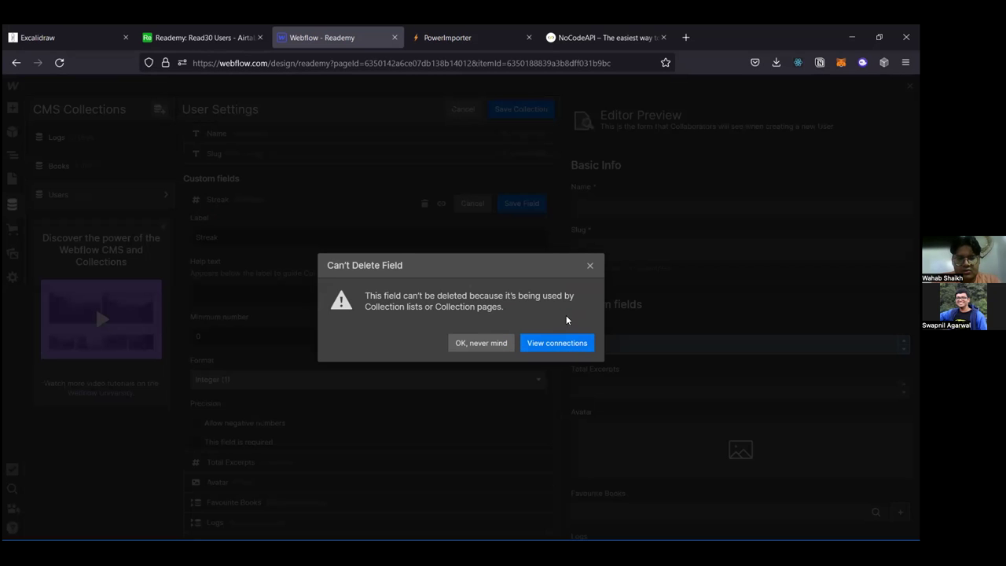
pyautogui.click(590, 265)
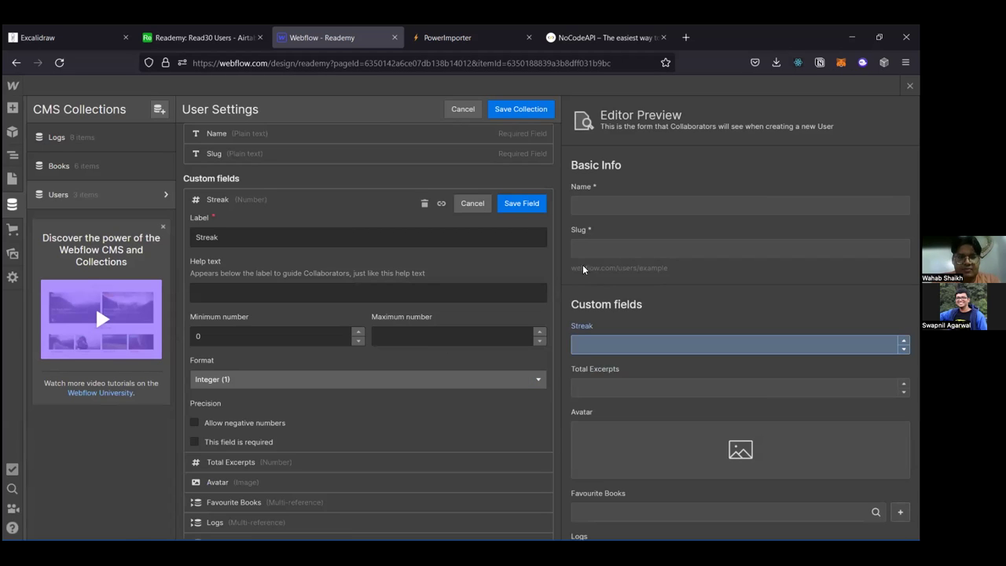
# Step: Switch to PowerImporter and look over the Reademy table mappings and recent imports
pyautogui.click(482, 26)
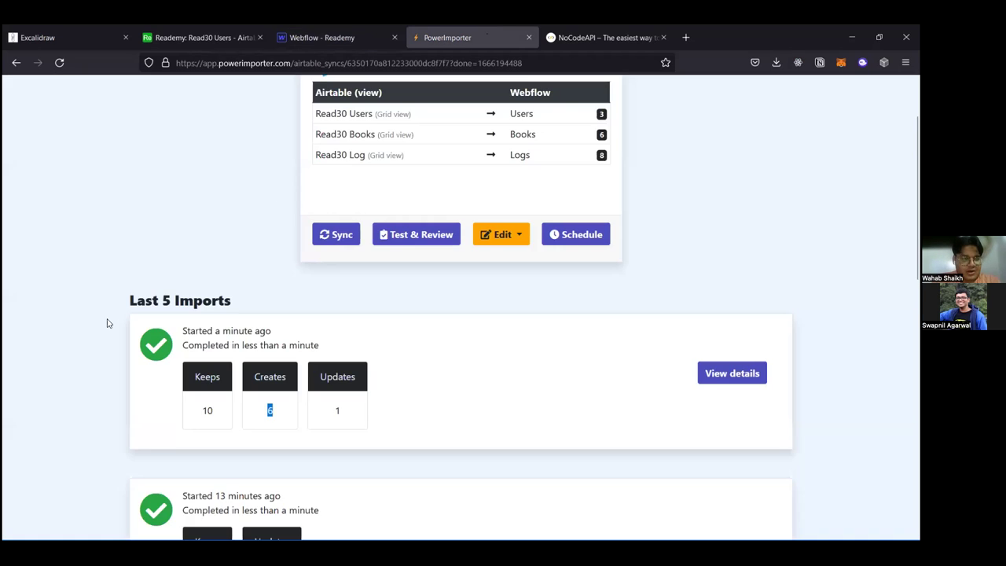
pyautogui.scroll(-5, 107, 322)
pyautogui.scroll(5, 108, 323)
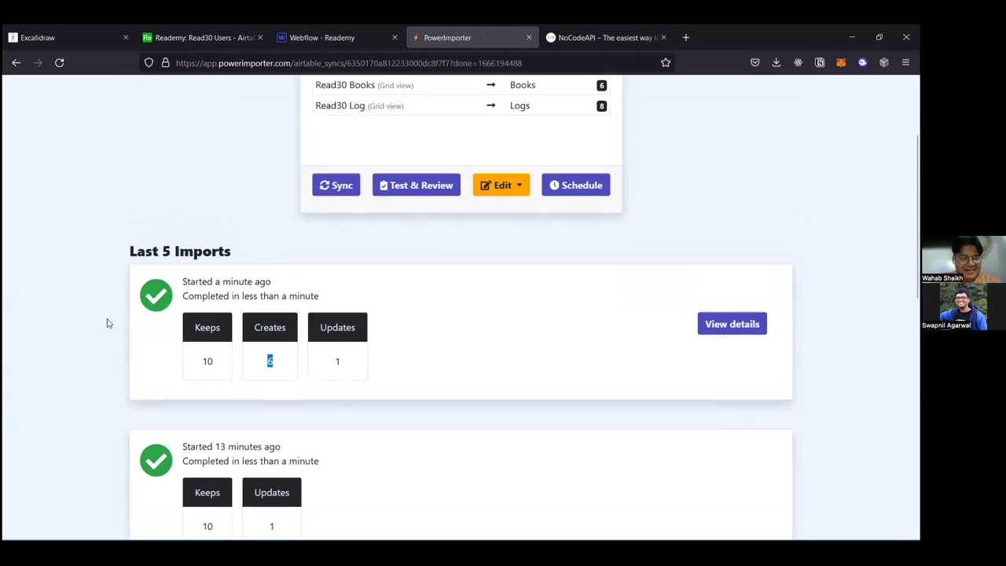
pyautogui.scroll(-1, 108, 323)
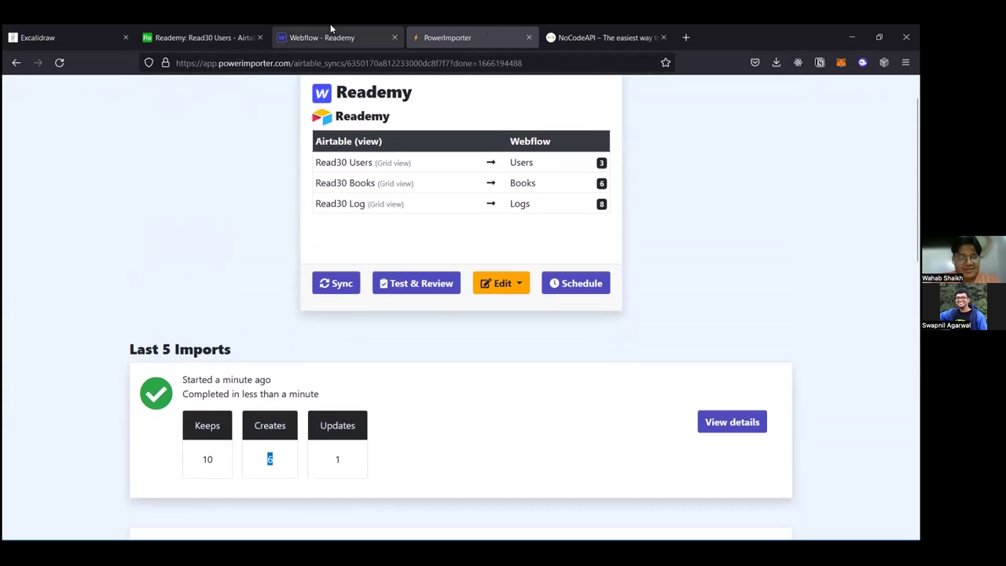
# Step: Return to Webflow, set the Streak field's format to Any format and save the field
pyautogui.click(330, 25)
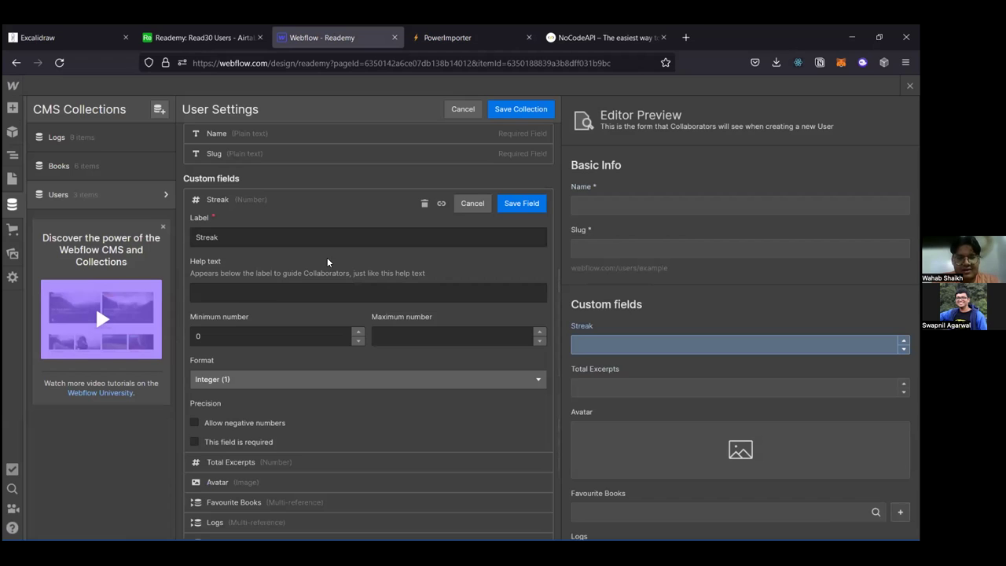
pyautogui.scroll(-1, 327, 256)
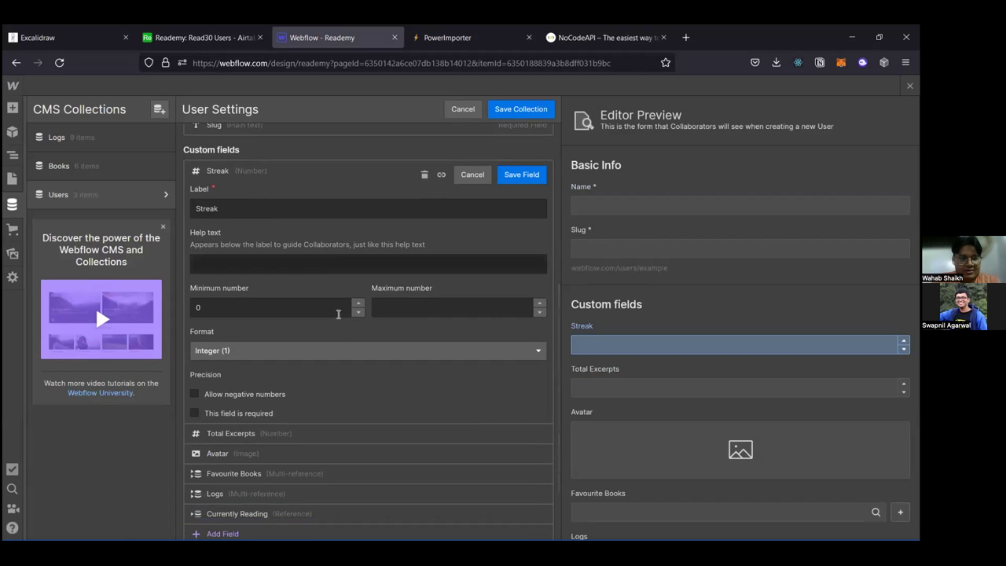
pyautogui.click(356, 351)
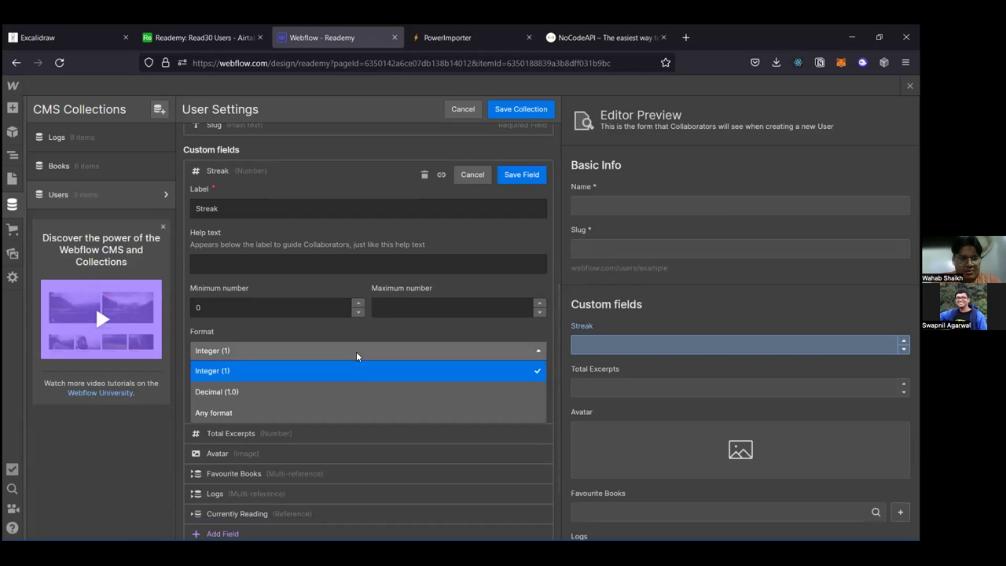
pyautogui.click(324, 414)
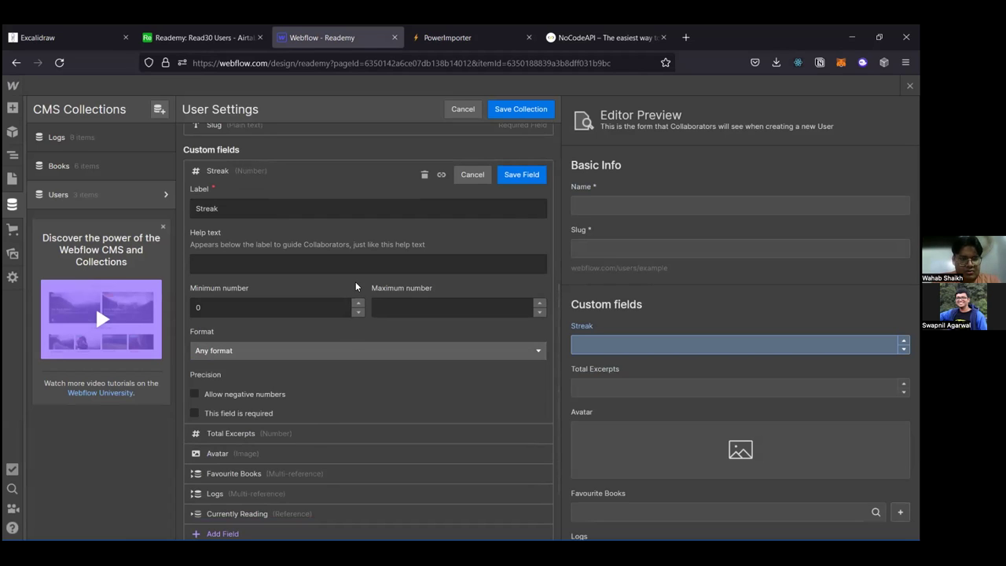
pyautogui.click(520, 174)
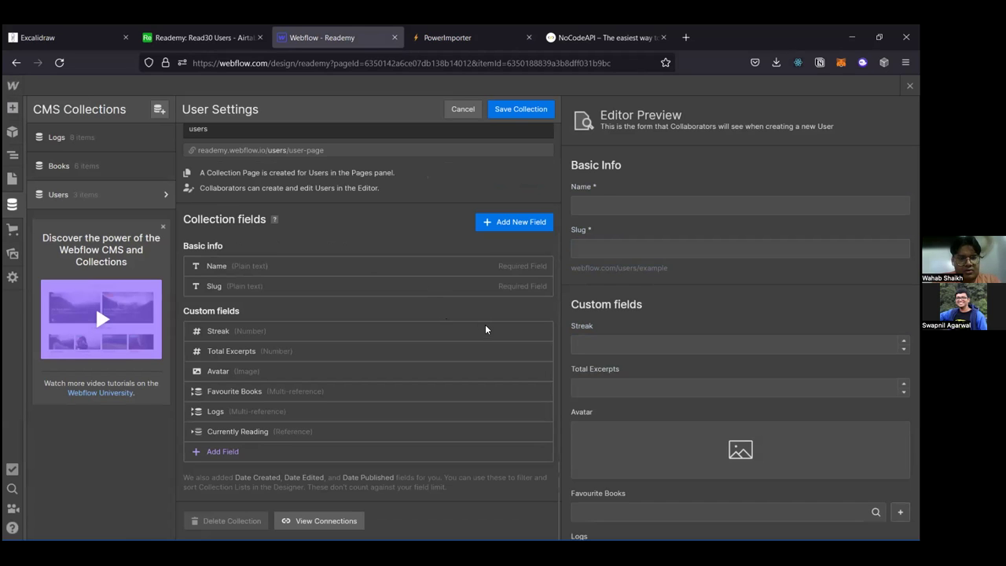
# Step: Reopen the Streak field to check its label, number limits and format, and close it without changes
pyautogui.click(540, 330)
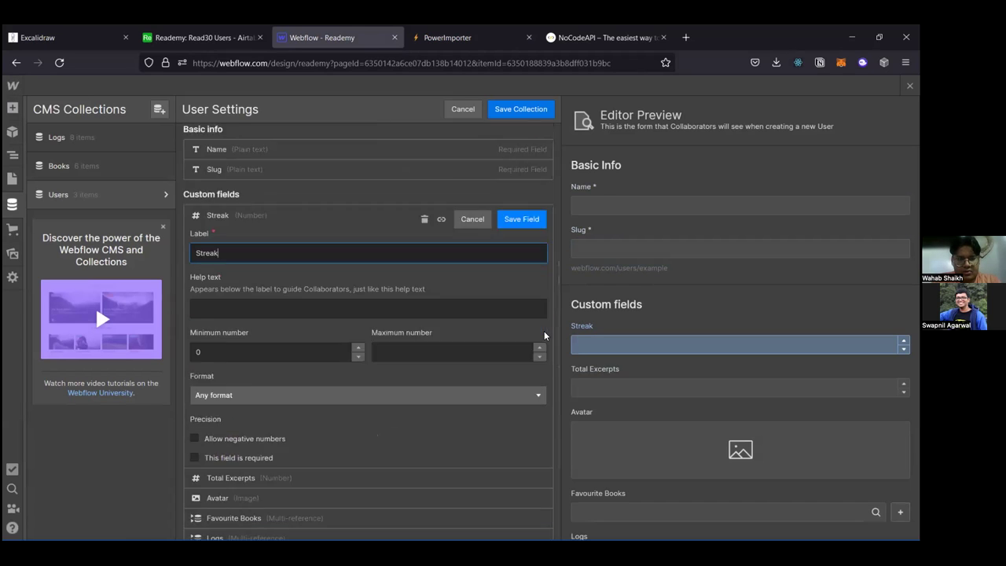
pyautogui.scroll(-1, 543, 334)
pyautogui.scroll(1, 425, 230)
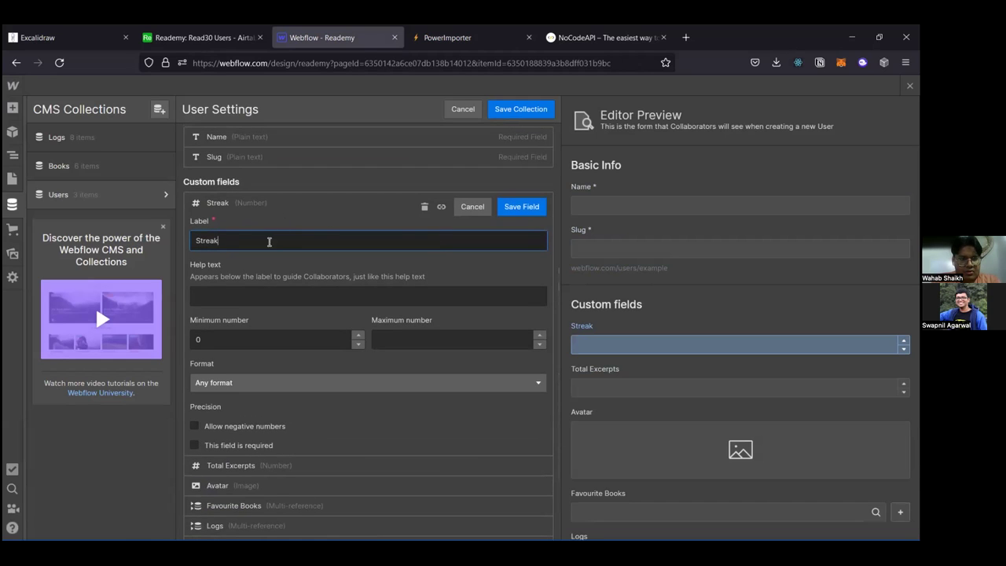
pyautogui.click(292, 177)
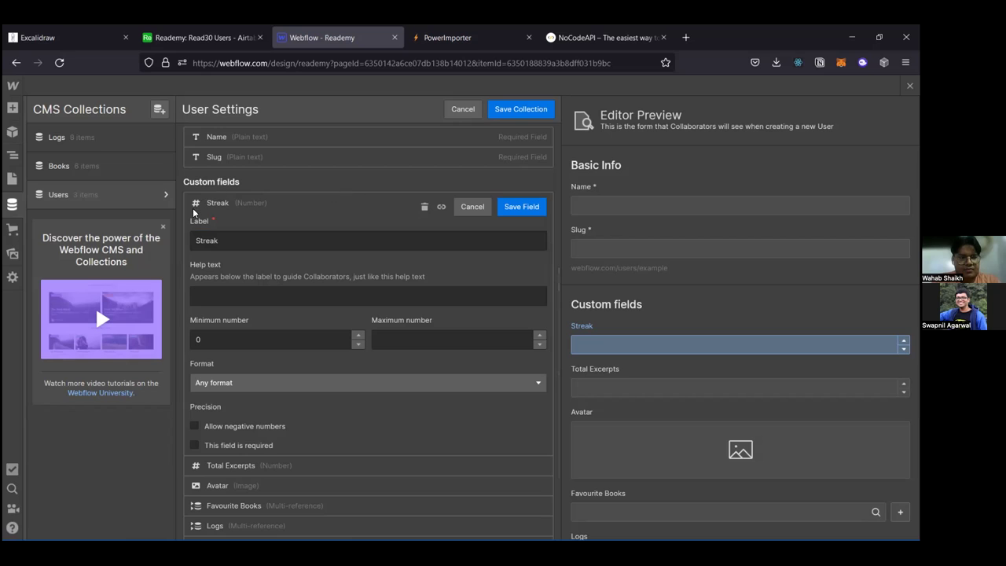
pyautogui.click(476, 209)
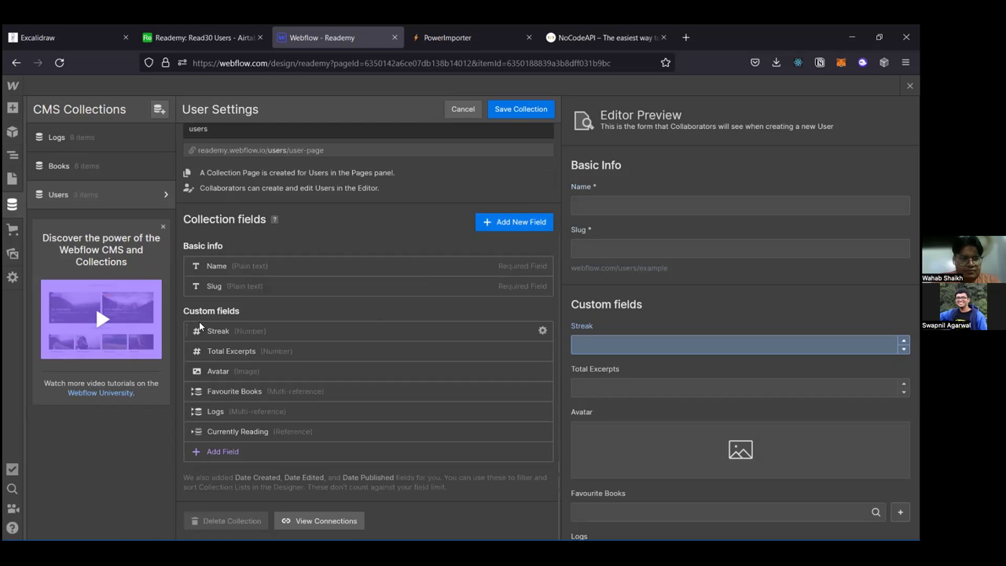
# Step: Set the Streak field's format to Integer (1) and clear its minimum number
pyautogui.click(540, 331)
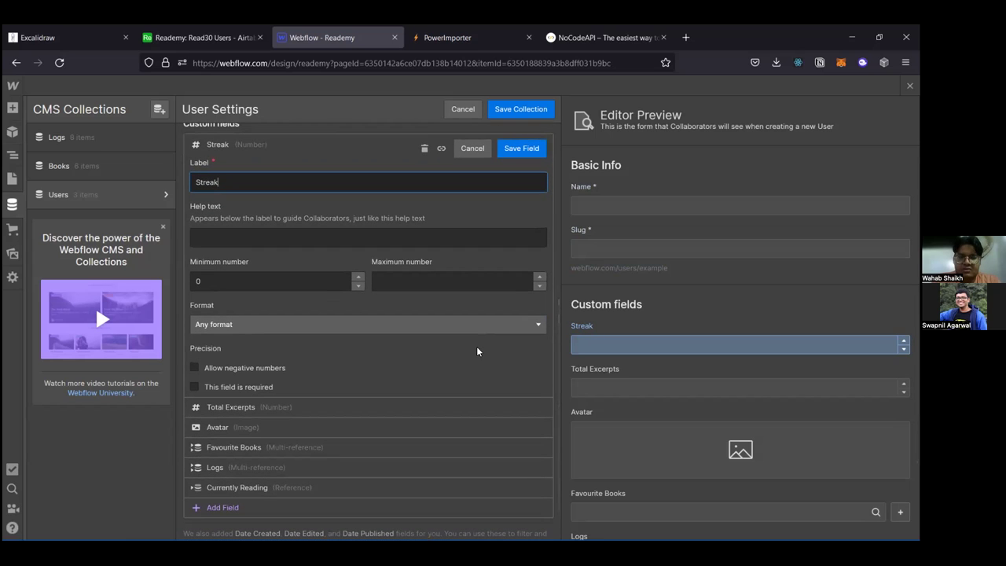
pyautogui.click(516, 324)
pyautogui.click(516, 324)
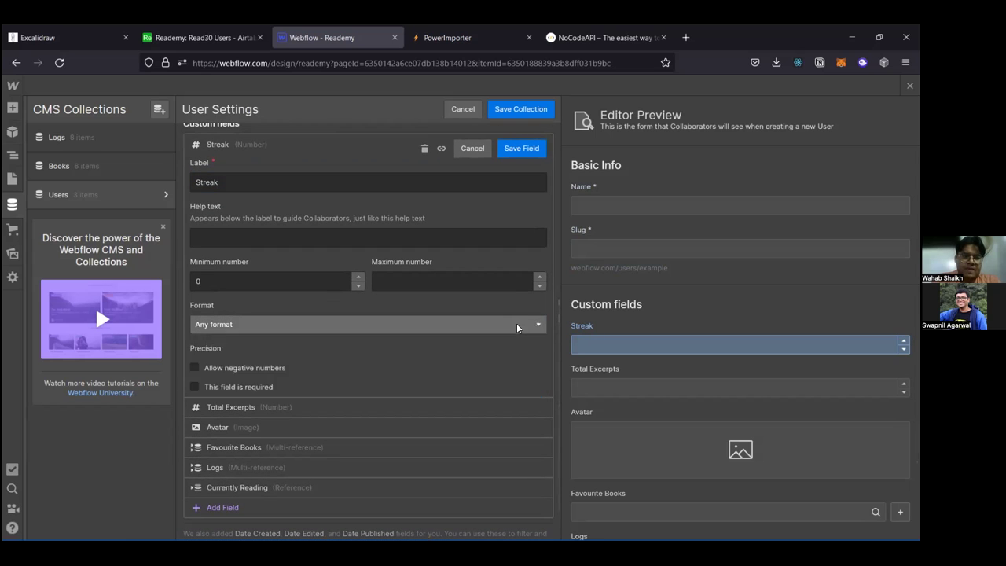
pyautogui.click(516, 323)
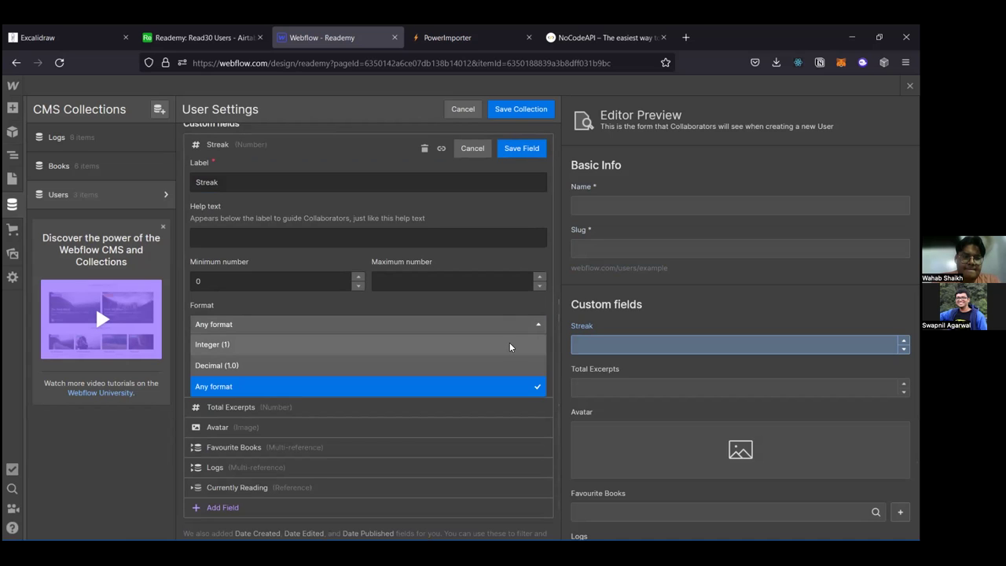
pyautogui.click(509, 342)
pyautogui.scroll(1, 518, 292)
pyautogui.click(314, 344)
pyautogui.press('BackSpace')
pyautogui.click(377, 314)
pyautogui.scroll(2, 378, 314)
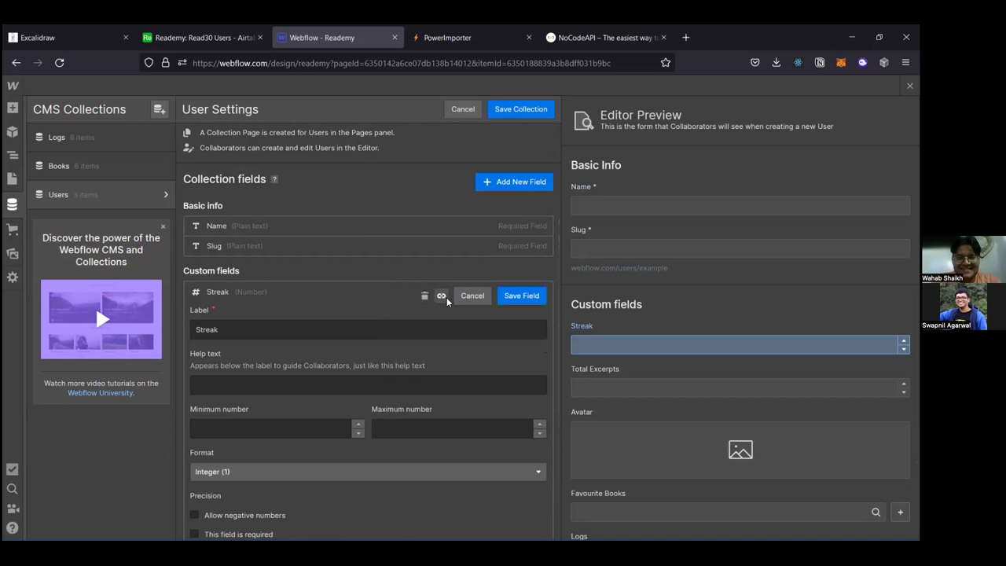
# Step: Try to delete the Streak field, checking its page connections, and leave the Users collection settings by saving the collection
pyautogui.click(424, 296)
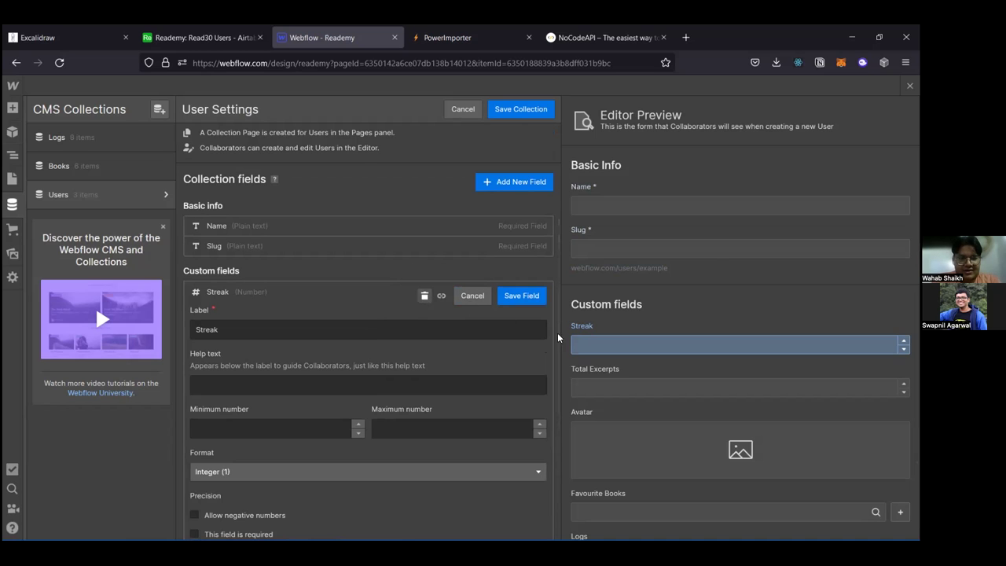
pyautogui.click(570, 338)
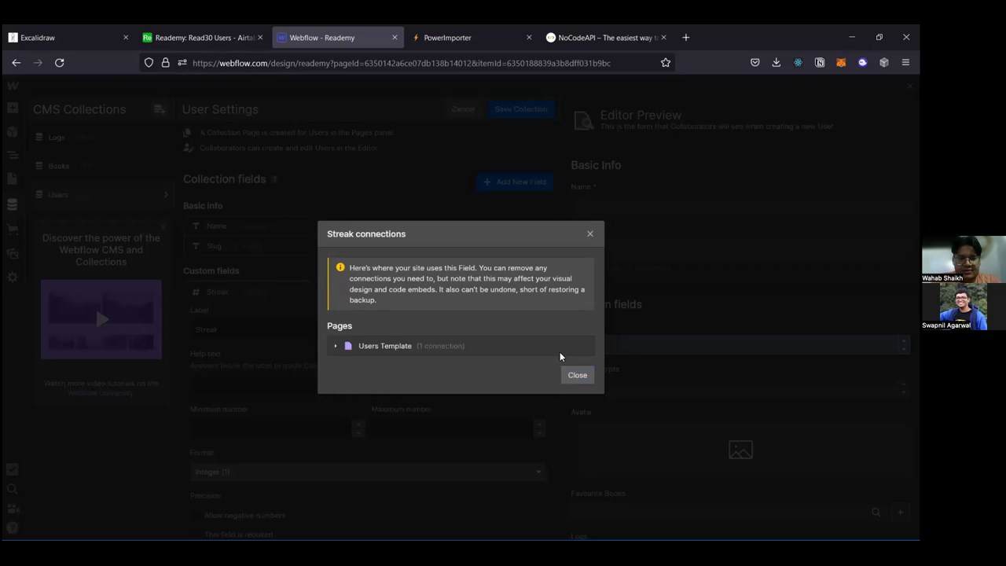
pyautogui.click(576, 375)
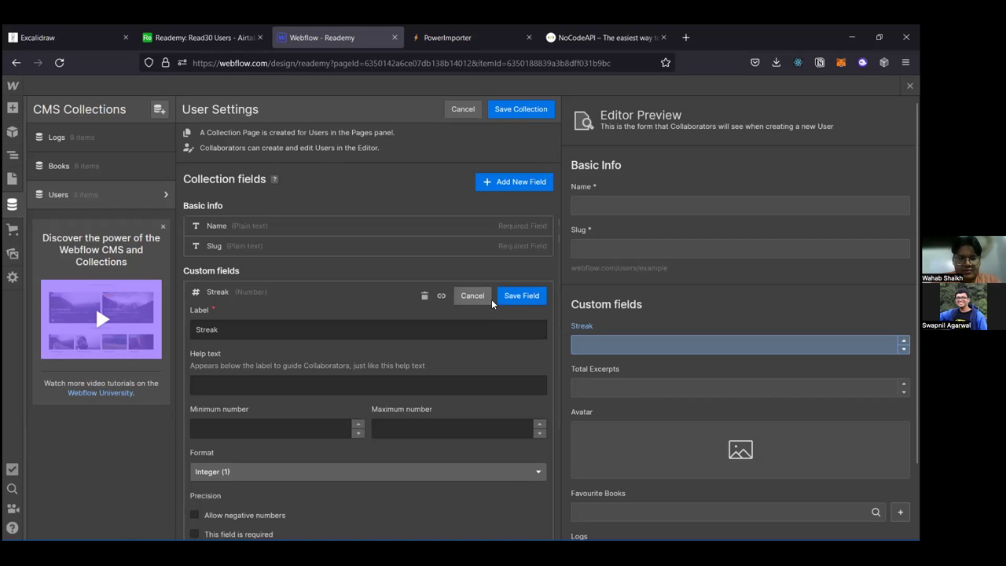
pyautogui.click(424, 295)
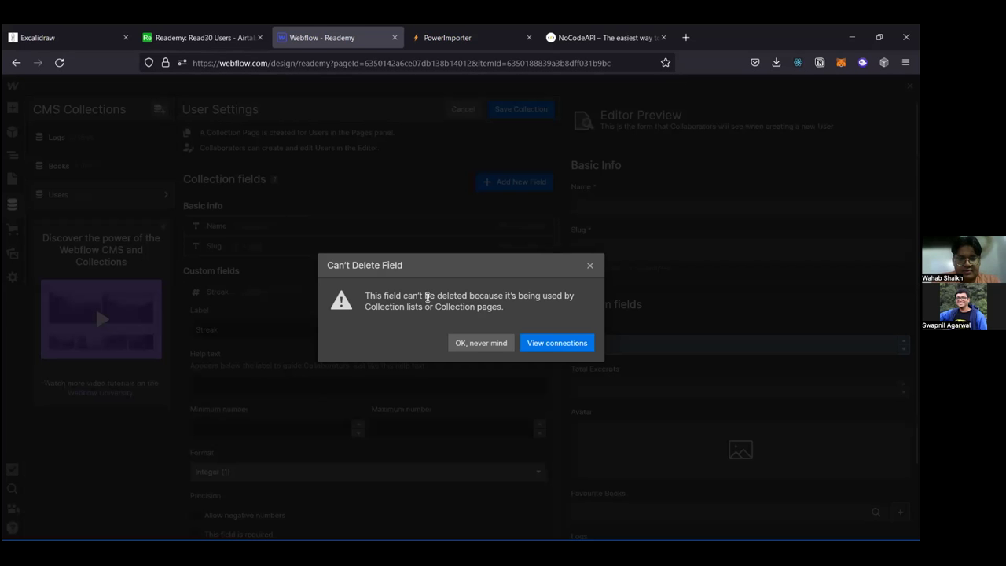
pyautogui.click(464, 340)
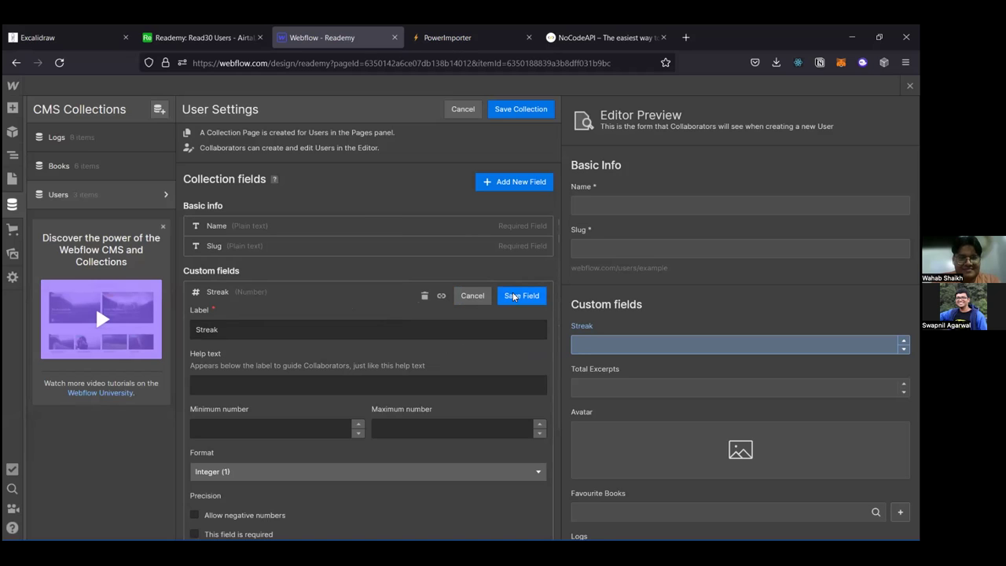
pyautogui.click(425, 297)
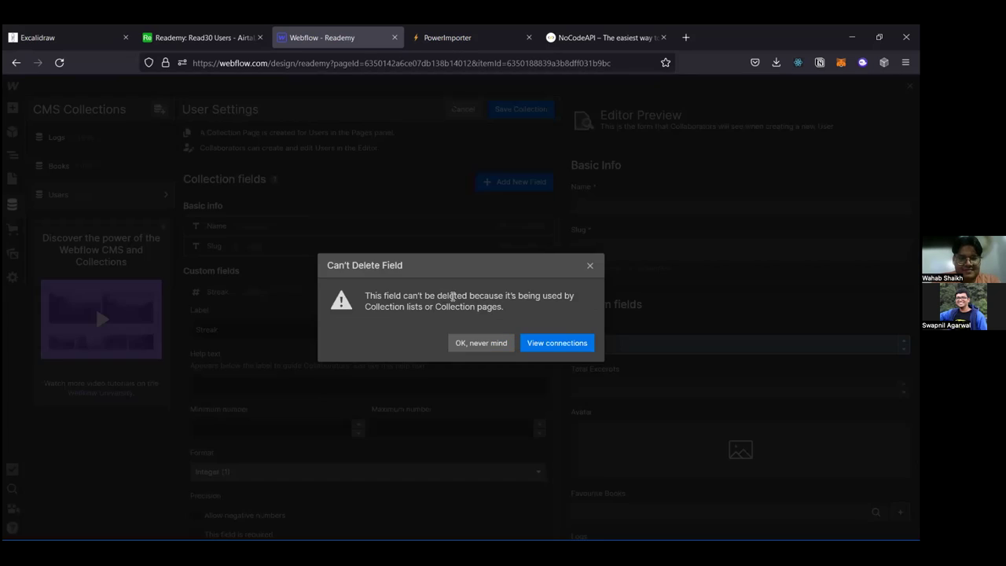
pyautogui.click(481, 343)
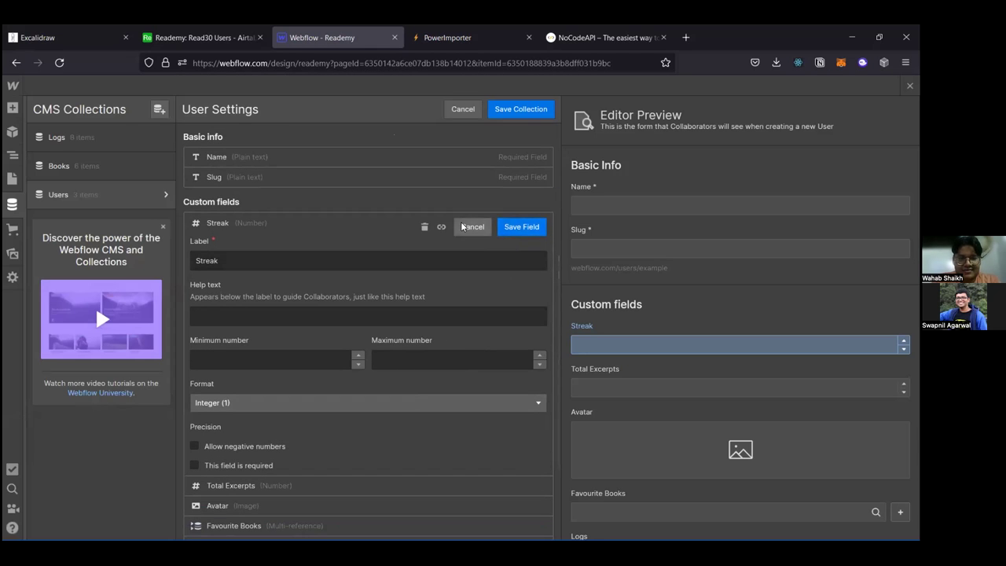
pyautogui.click(527, 115)
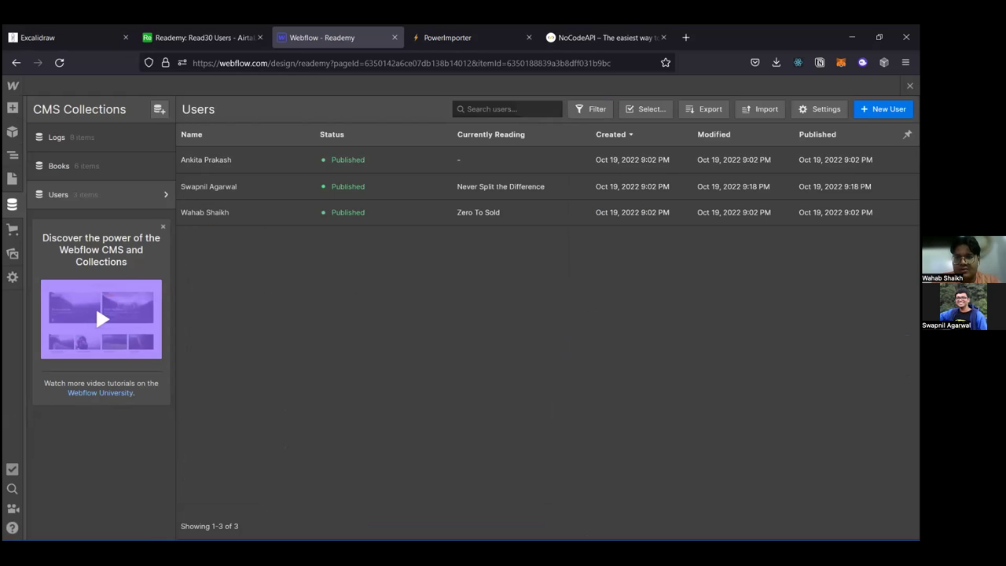
# Step: Reopen the Users collection settings and try again to delete the Streak field
pyautogui.click(819, 109)
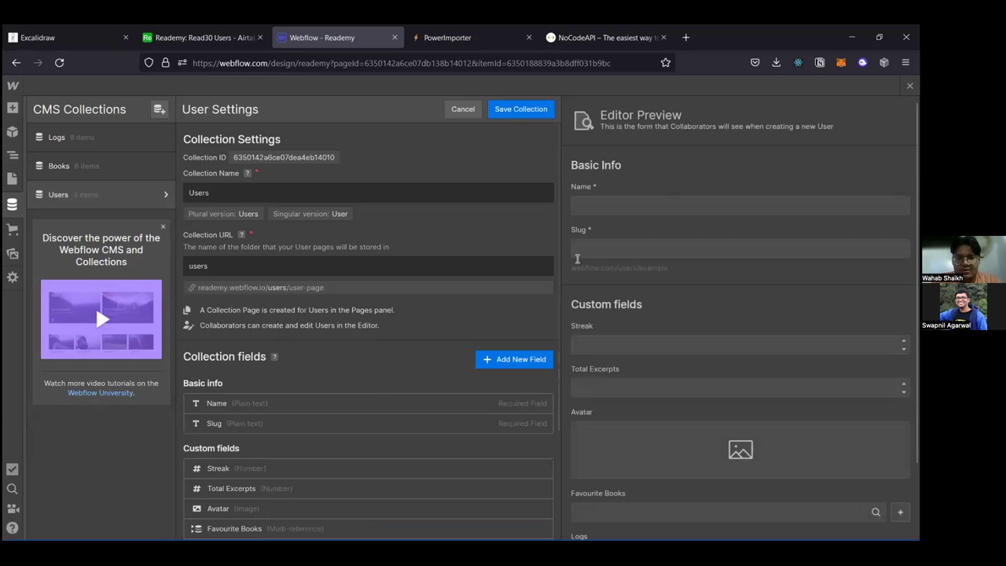
pyautogui.scroll(-2, 374, 383)
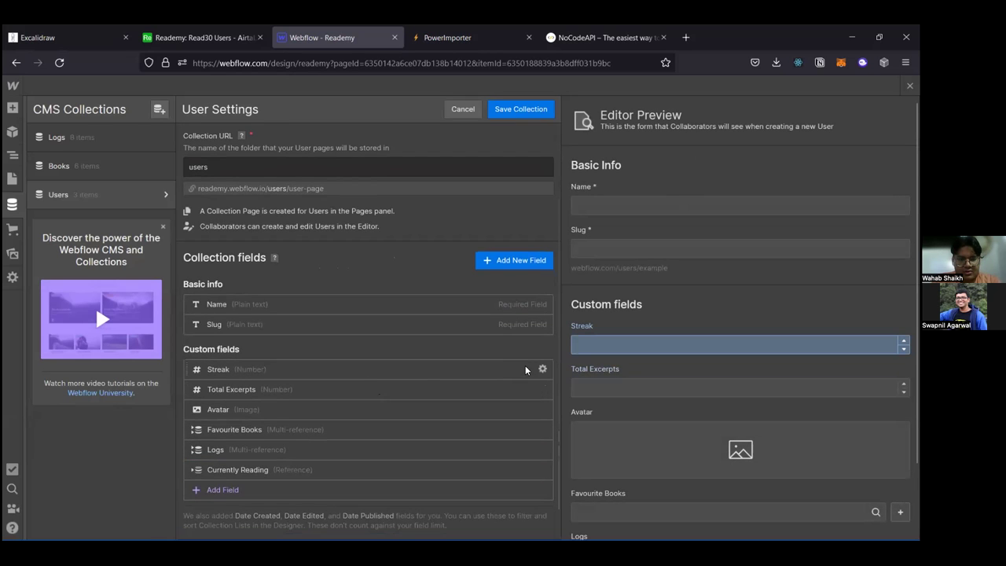
pyautogui.click(542, 368)
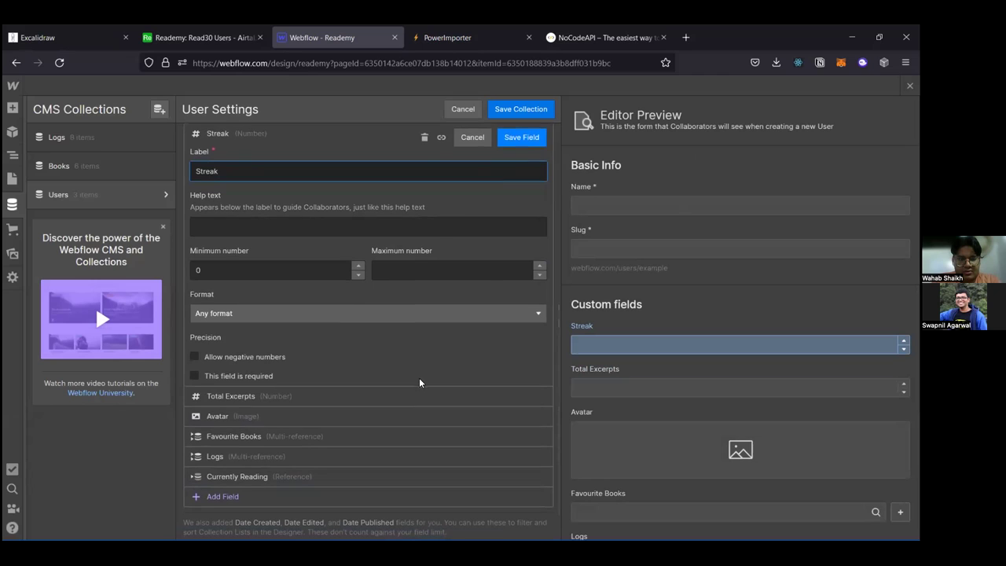
pyautogui.click(424, 138)
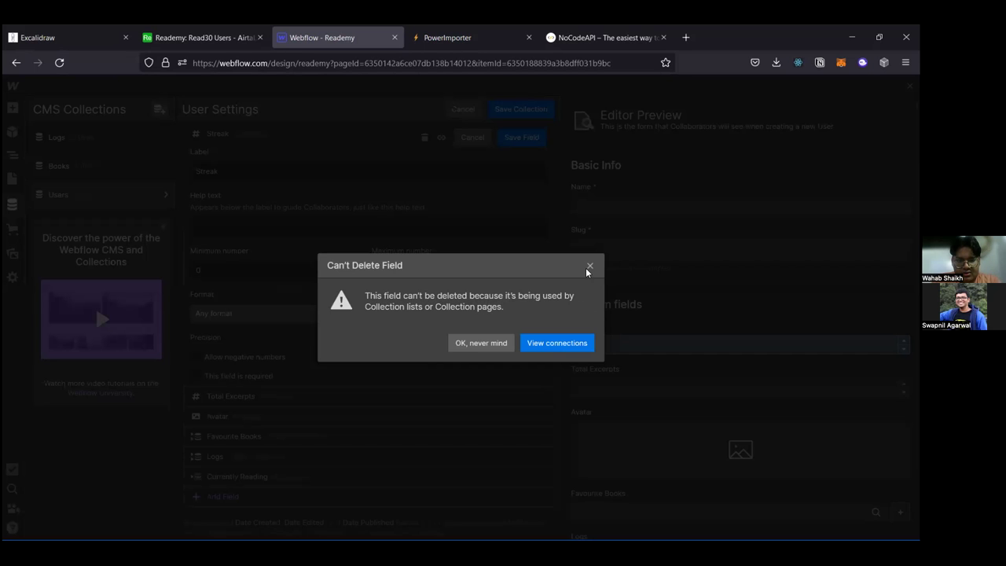
pyautogui.click(269, 242)
pyautogui.scroll(5, 275, 245)
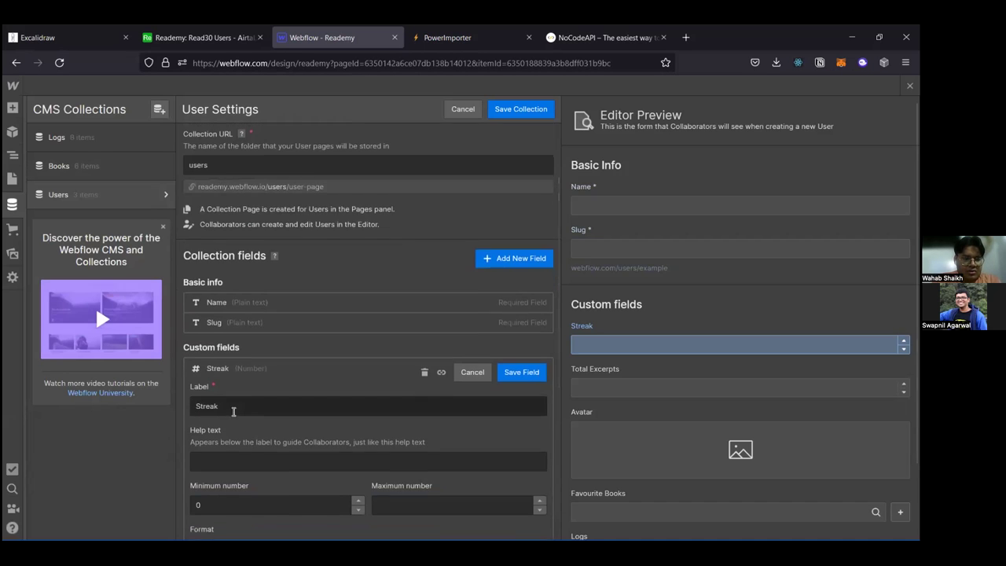
pyautogui.scroll(-1, 372, 389)
pyautogui.scroll(-2, 519, 348)
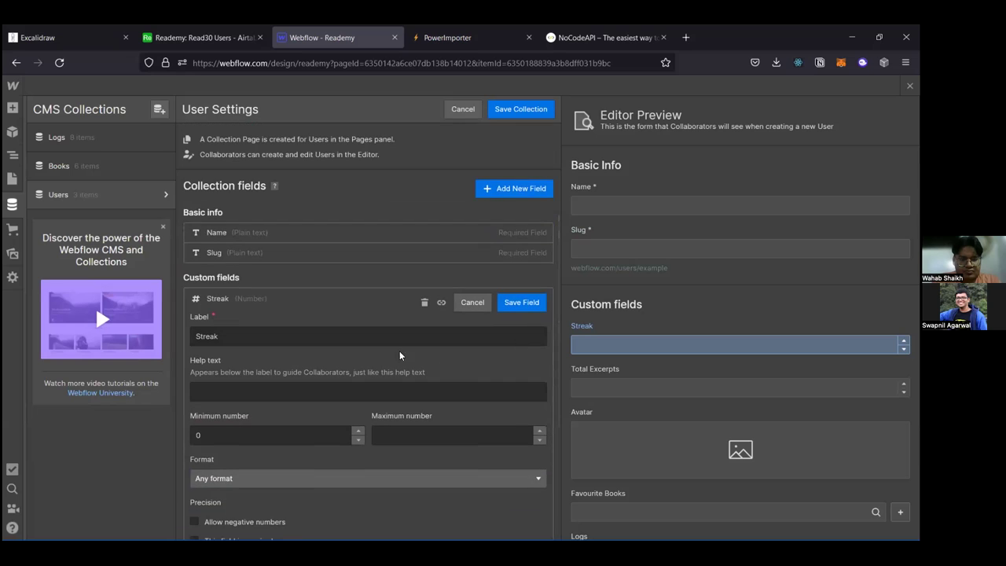
pyautogui.scroll(4, 368, 346)
pyautogui.scroll(-3, 368, 341)
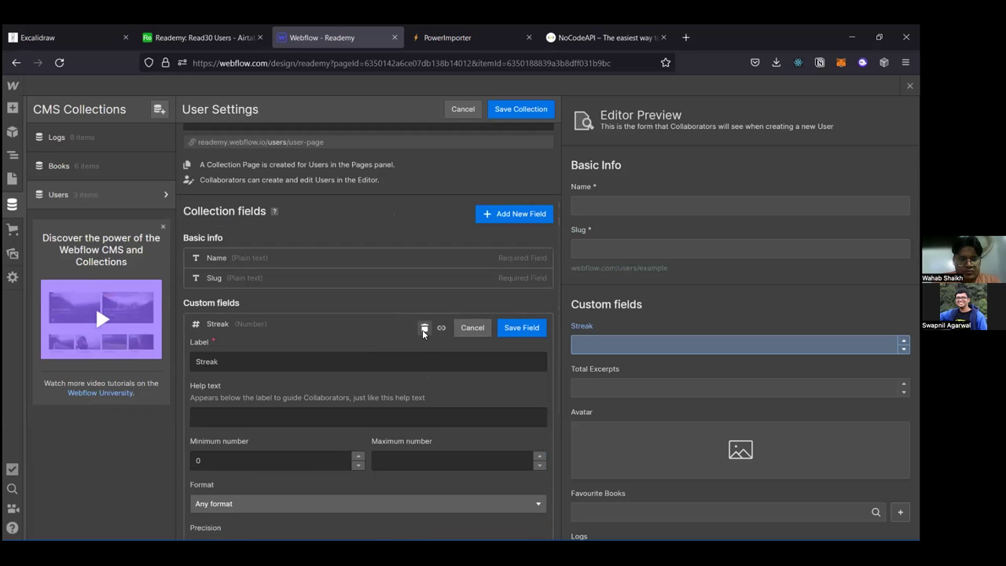
pyautogui.click(423, 330)
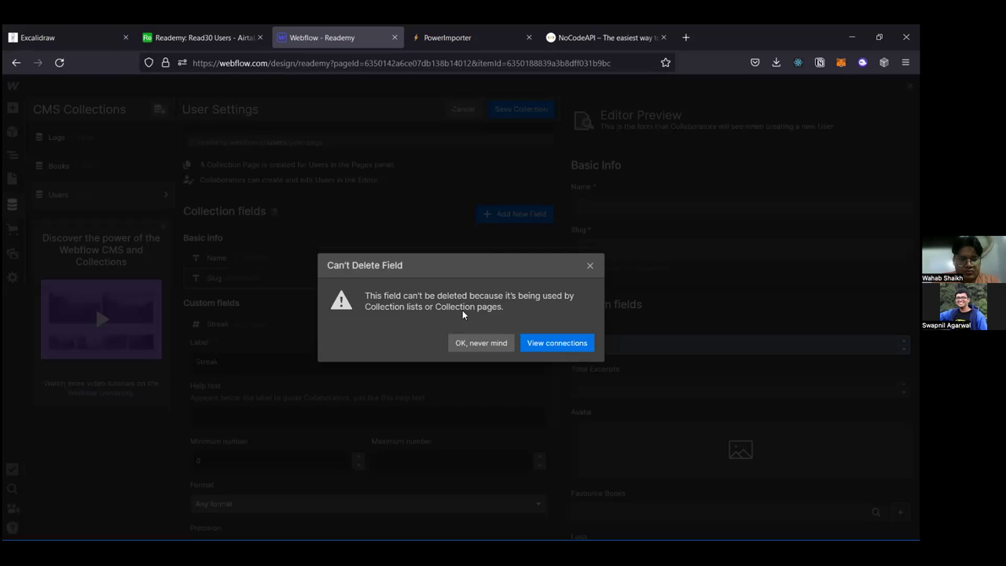
pyautogui.click(590, 266)
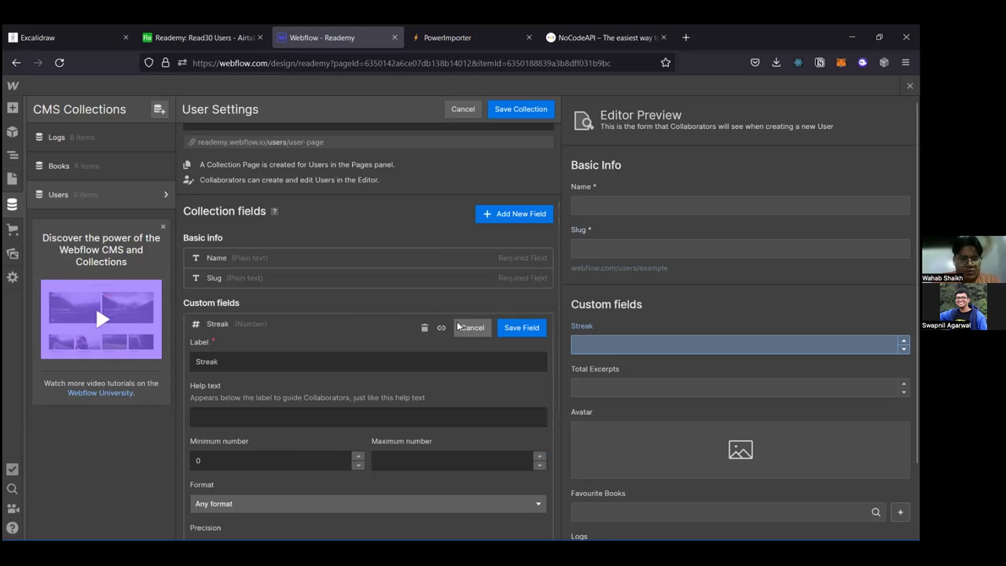
# Step: Check which pages are connected to the Streak field and close the connections list
pyautogui.click(424, 328)
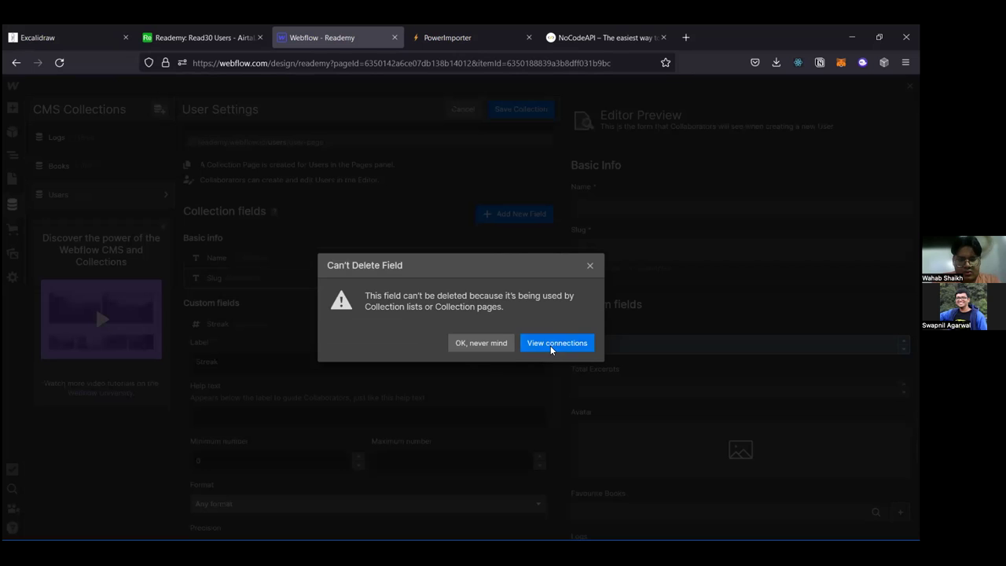
pyautogui.click(551, 345)
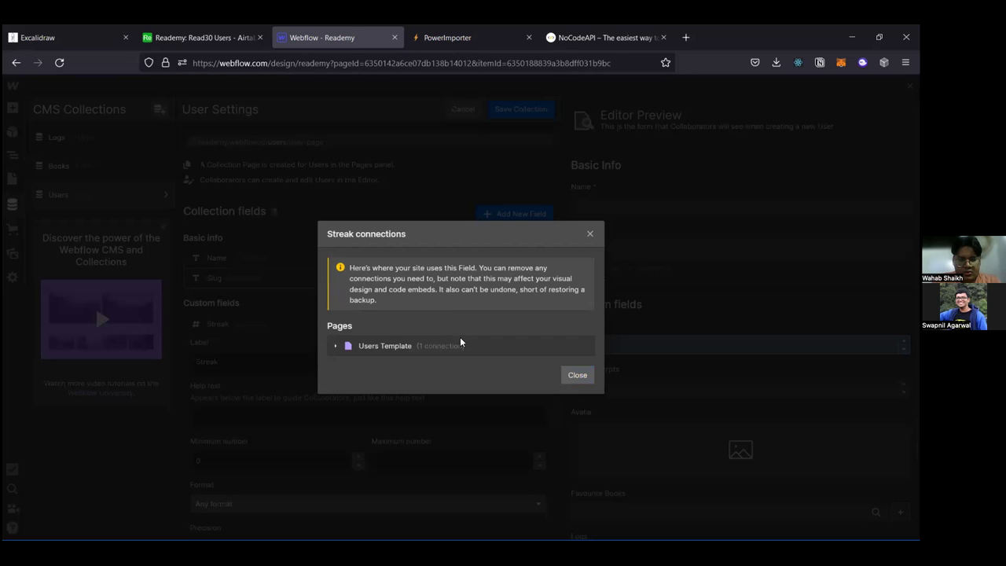
pyautogui.click(590, 234)
# Step: Return to the Users Template page and delete the text block bound to Streak below the avatar image
pyautogui.click(13, 107)
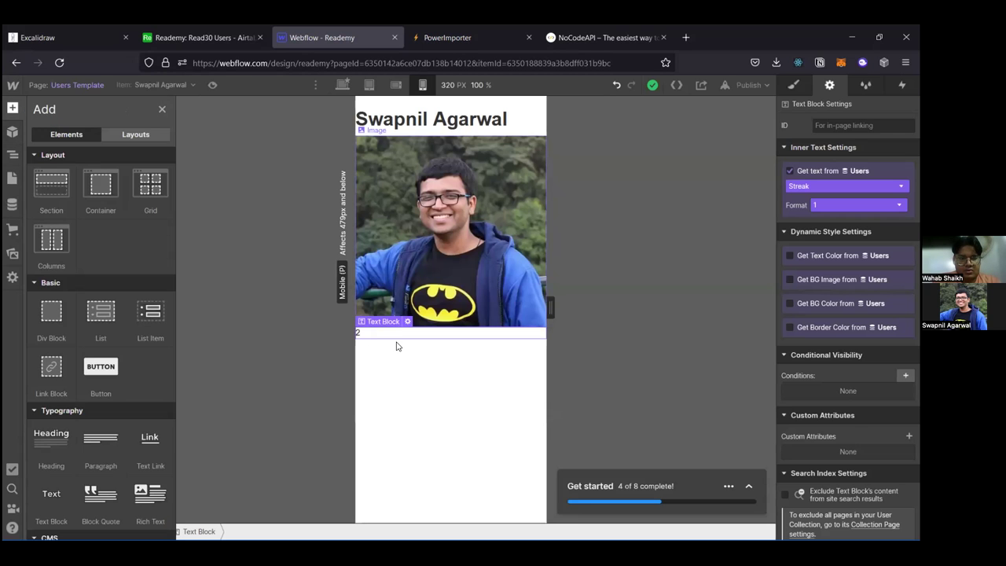
pyautogui.press('z')
pyautogui.press('Delete')
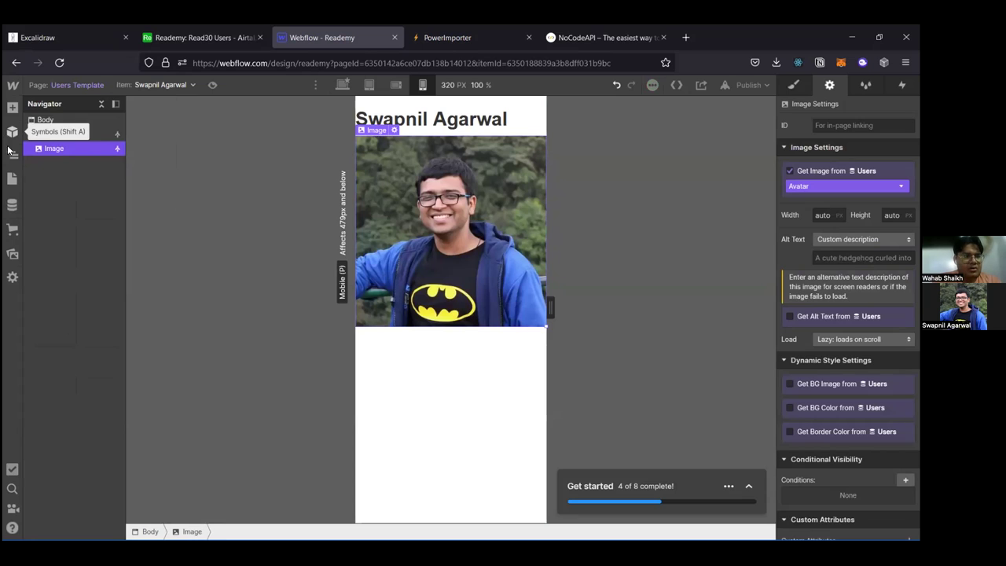
pyautogui.click(12, 204)
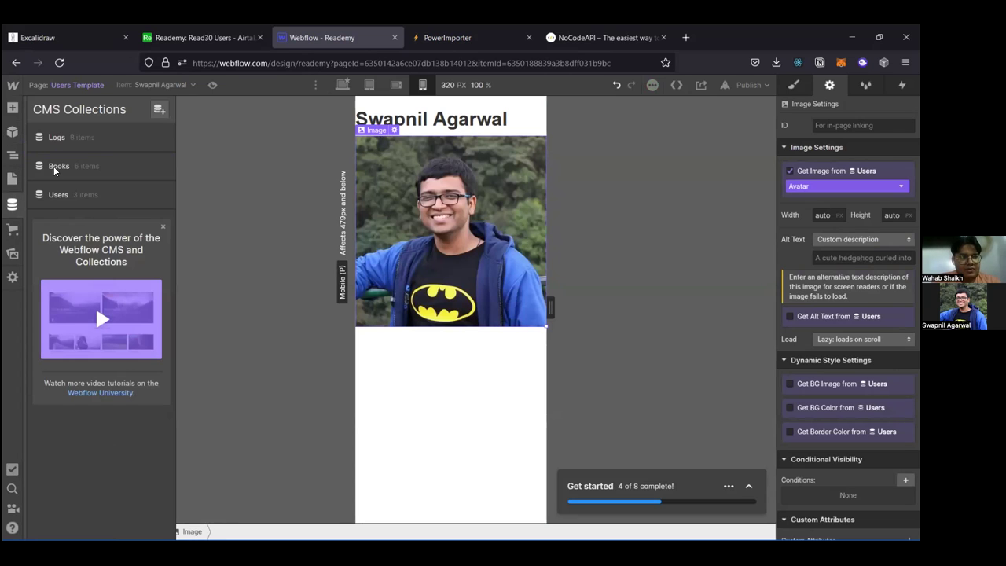
pyautogui.click(89, 192)
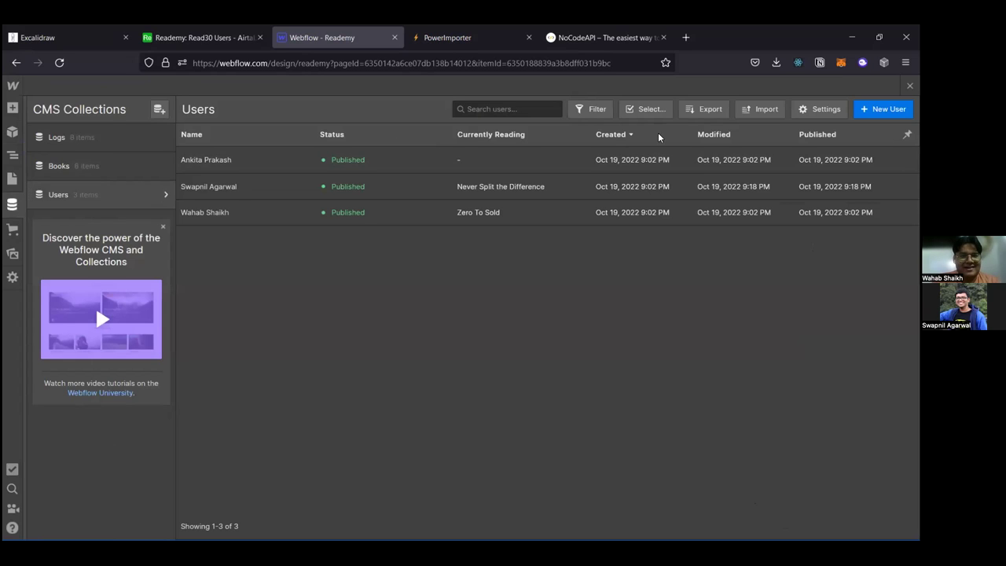
pyautogui.click(883, 109)
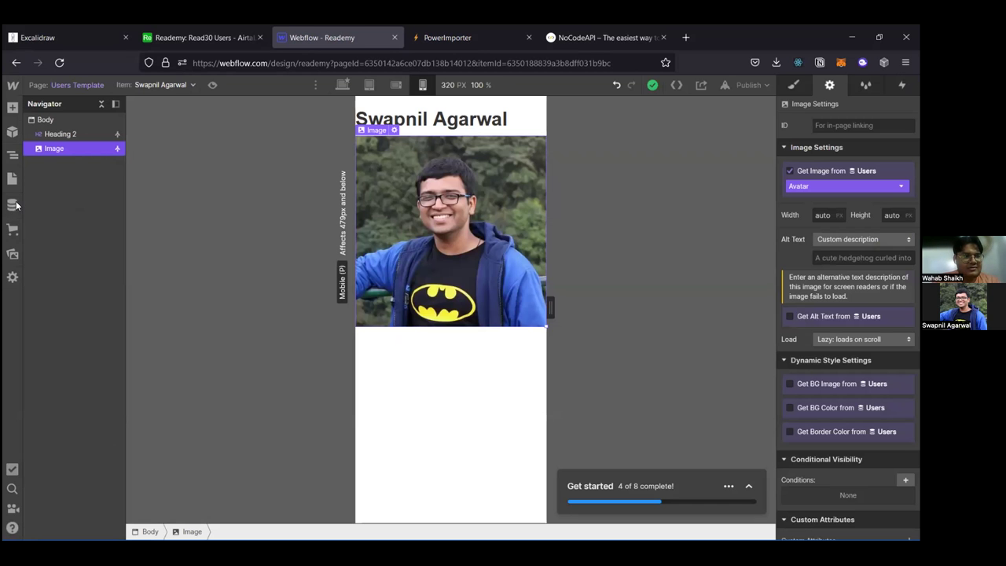
# Step: Delete the Streak field from the Users collection in its collection settings
pyautogui.click(14, 204)
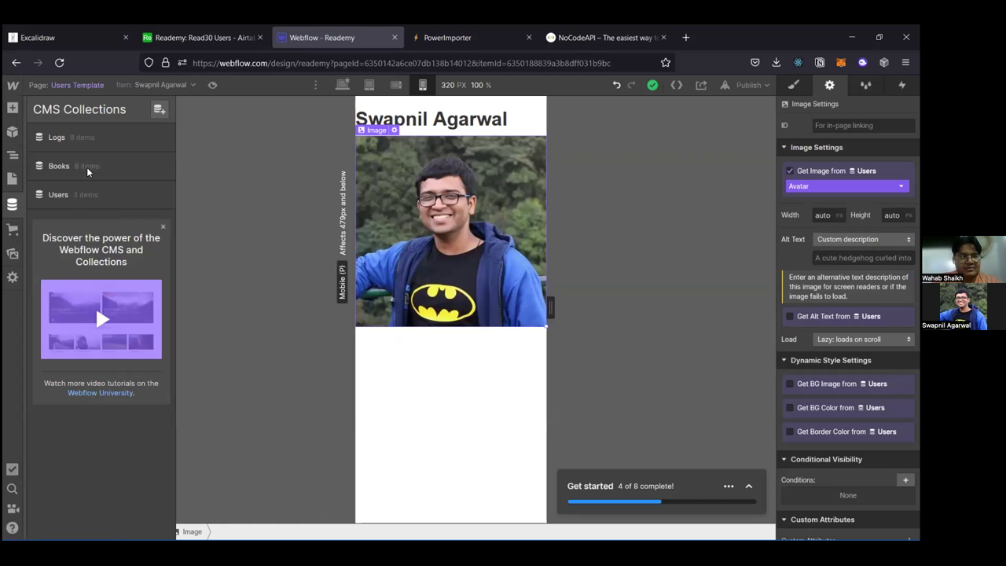
pyautogui.click(131, 194)
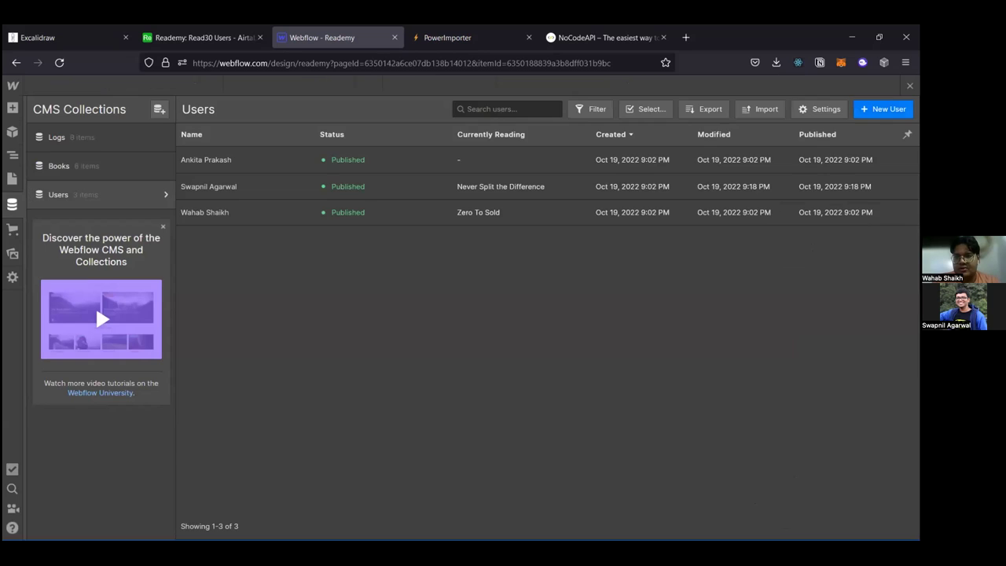
pyautogui.click(820, 108)
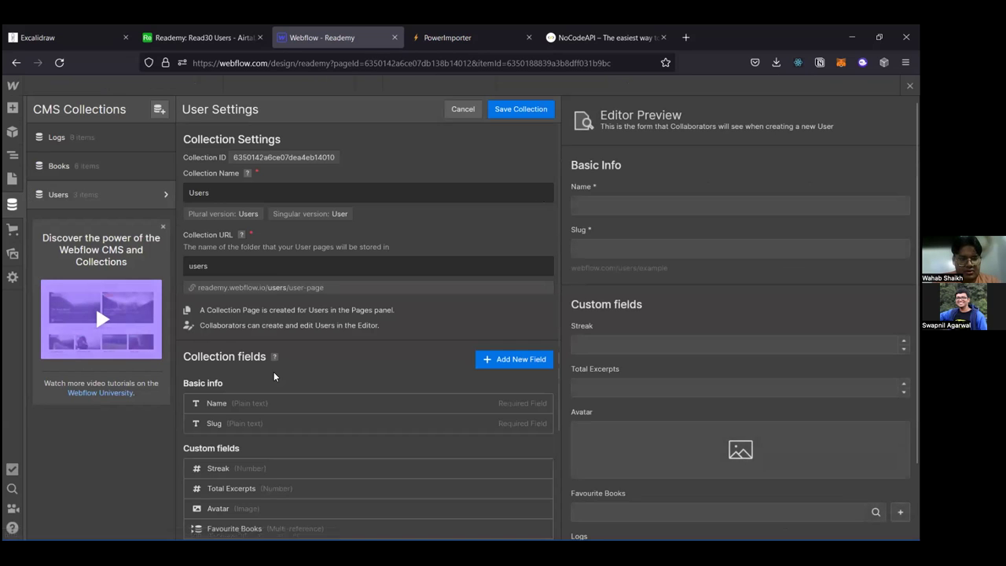
pyautogui.scroll(-2, 273, 371)
pyautogui.click(543, 387)
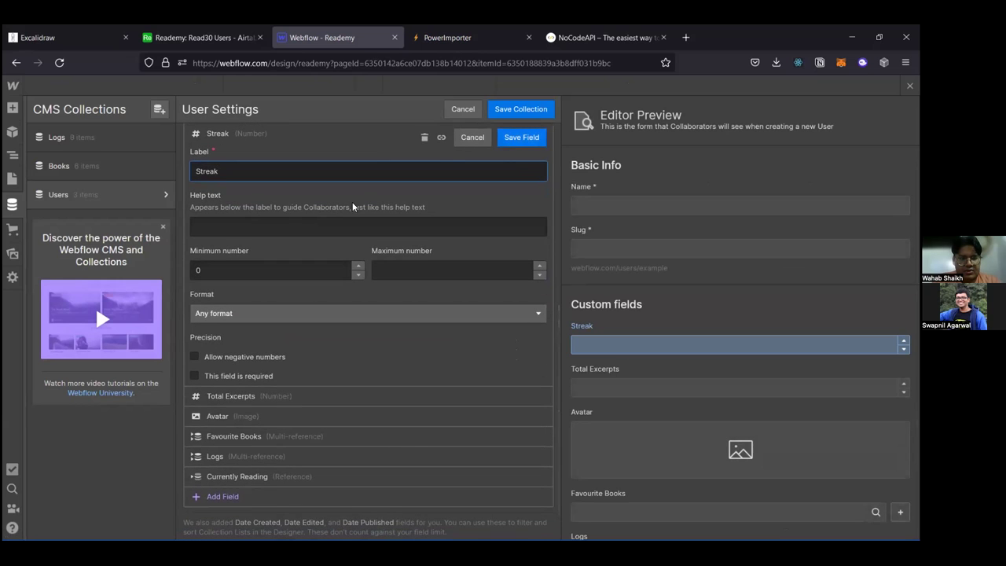
pyautogui.click(424, 153)
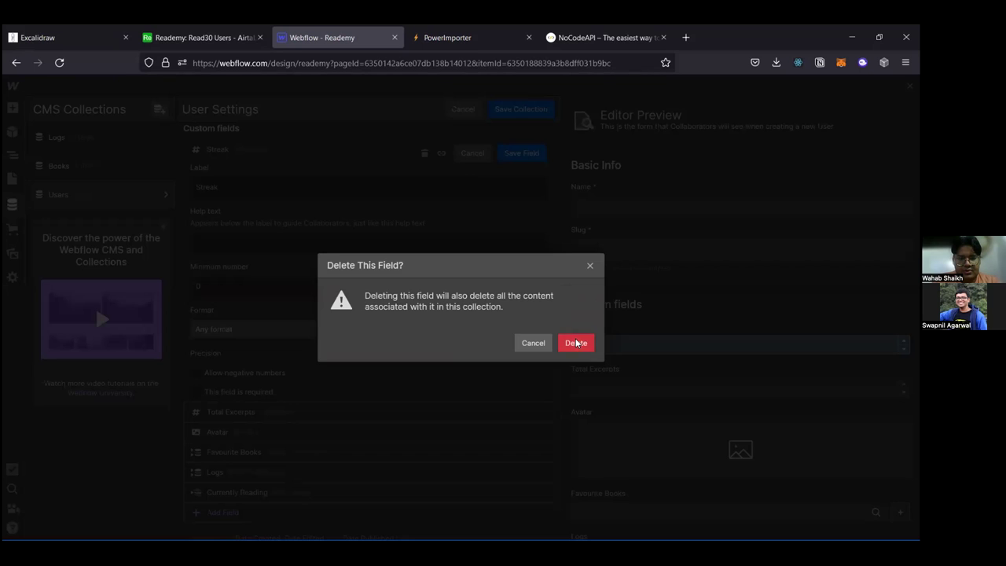
pyautogui.click(576, 342)
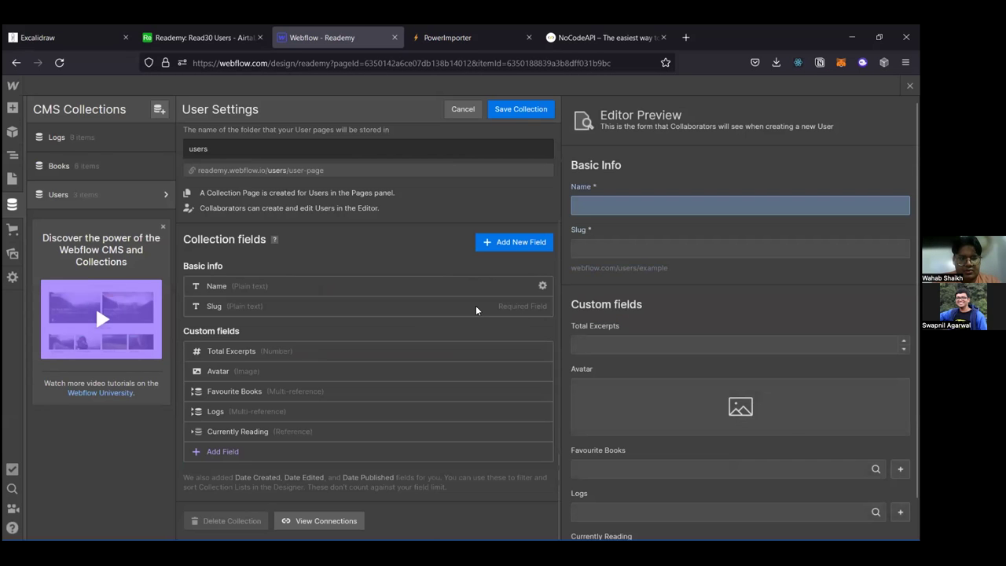
# Step: Delete the Total Excerpts number field from the Users collection and confirm the deletion
pyautogui.click(542, 353)
pyautogui.scroll(-3, 399, 288)
pyautogui.scroll(2, 400, 288)
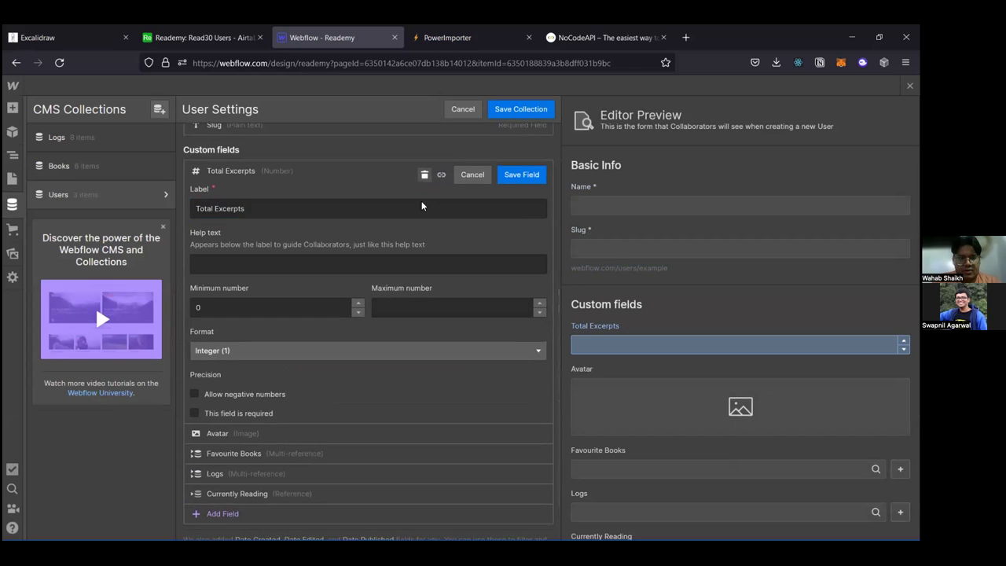
pyautogui.click(424, 176)
pyautogui.click(575, 343)
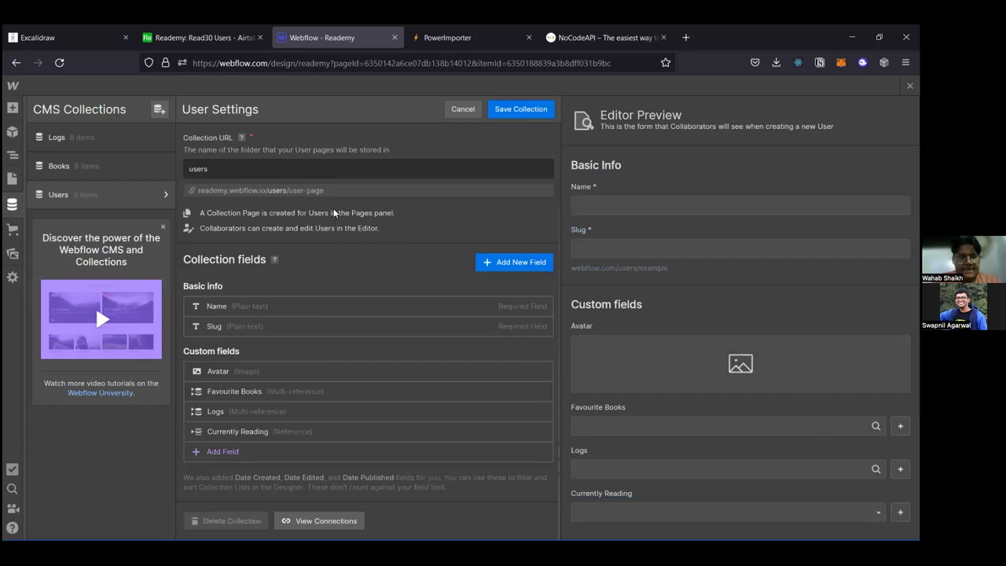
# Step: Add a plain text field named Streak to the Users collection and save the field
pyautogui.click(524, 262)
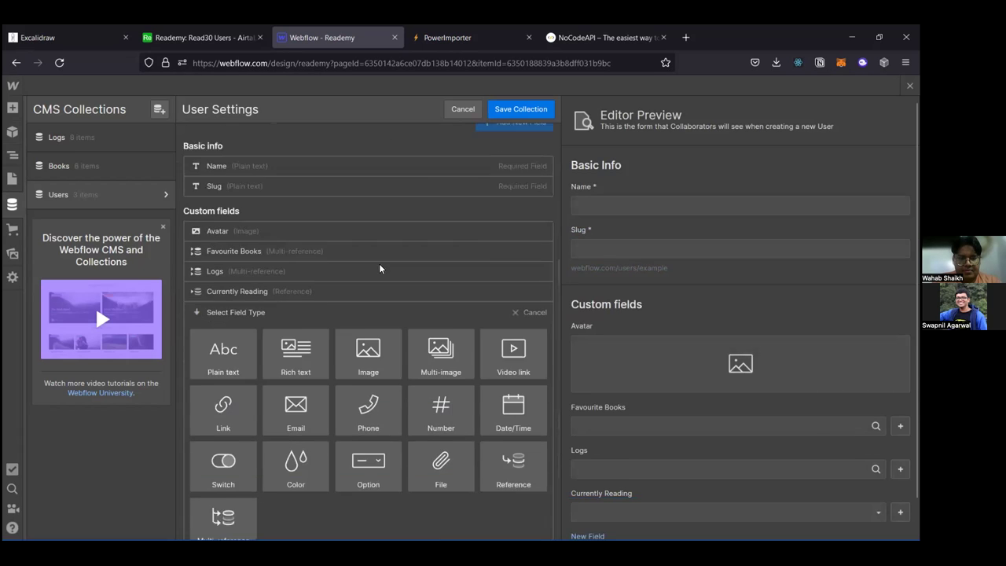
pyautogui.click(246, 263)
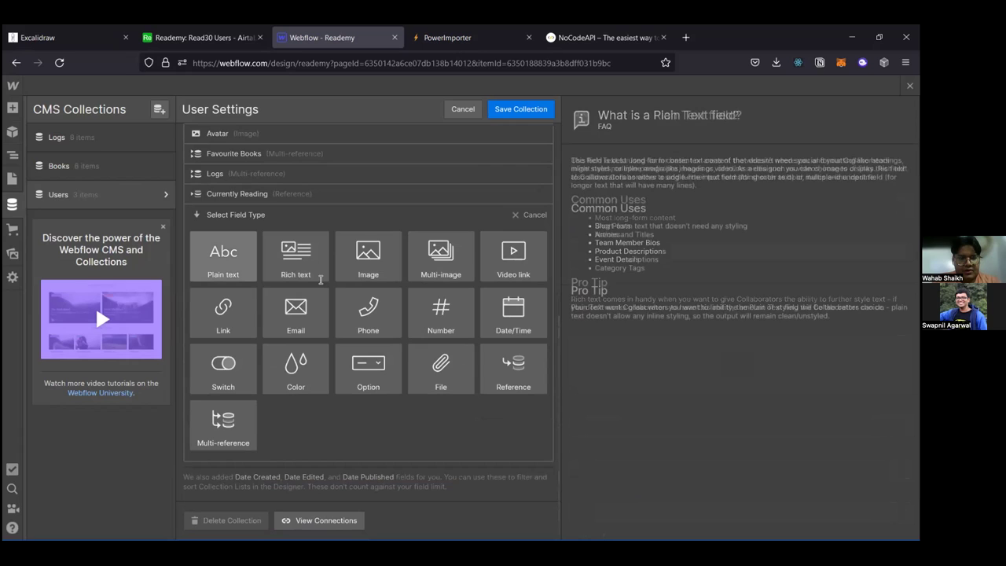
pyautogui.write('Streak')
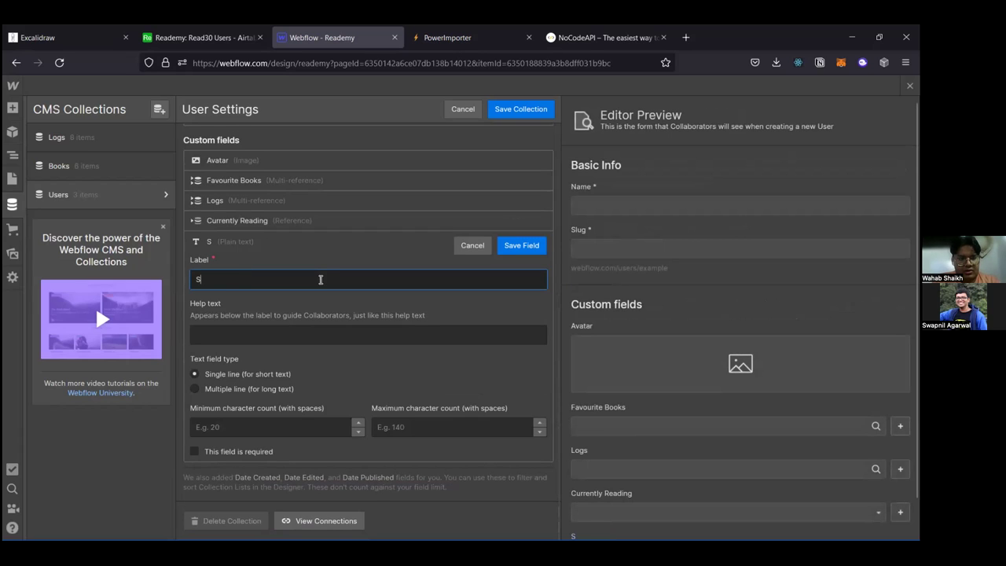
pyautogui.click(522, 246)
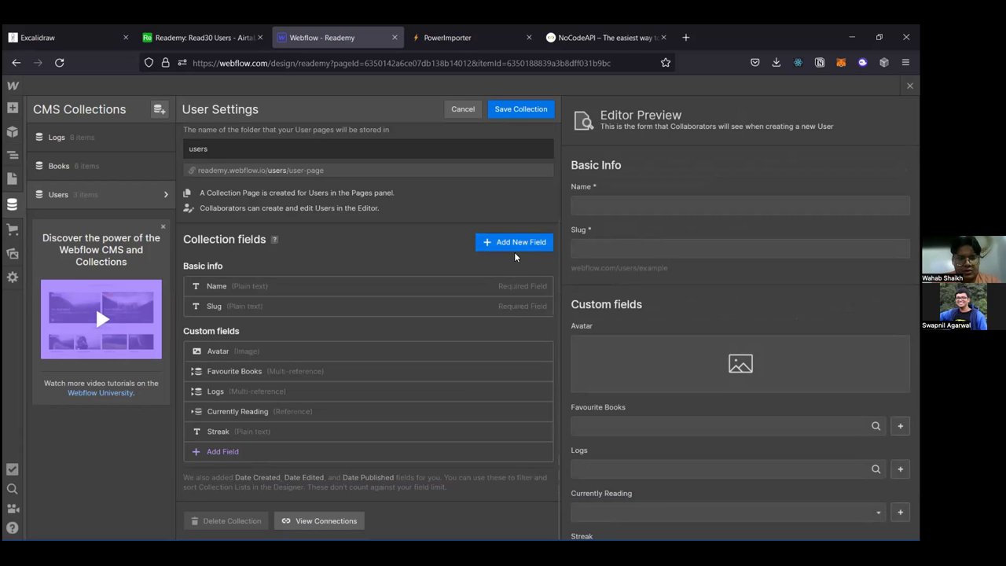
# Step: Add a plain text field named Total Excerpts to the Users collection and save the field
pyautogui.click(480, 245)
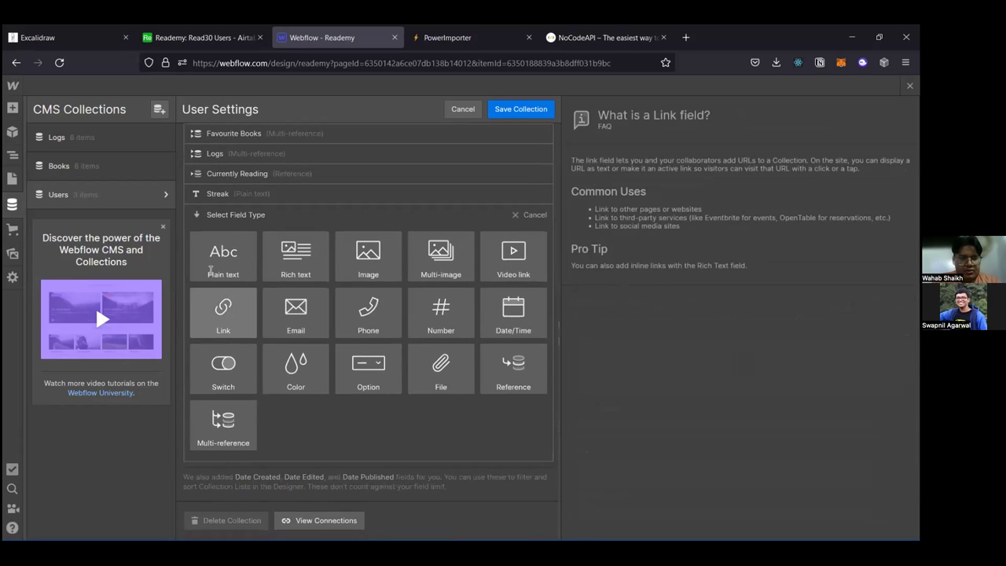
pyautogui.click(223, 256)
pyautogui.write('E')
pyautogui.press('BackSpace')
pyautogui.write('Total E')
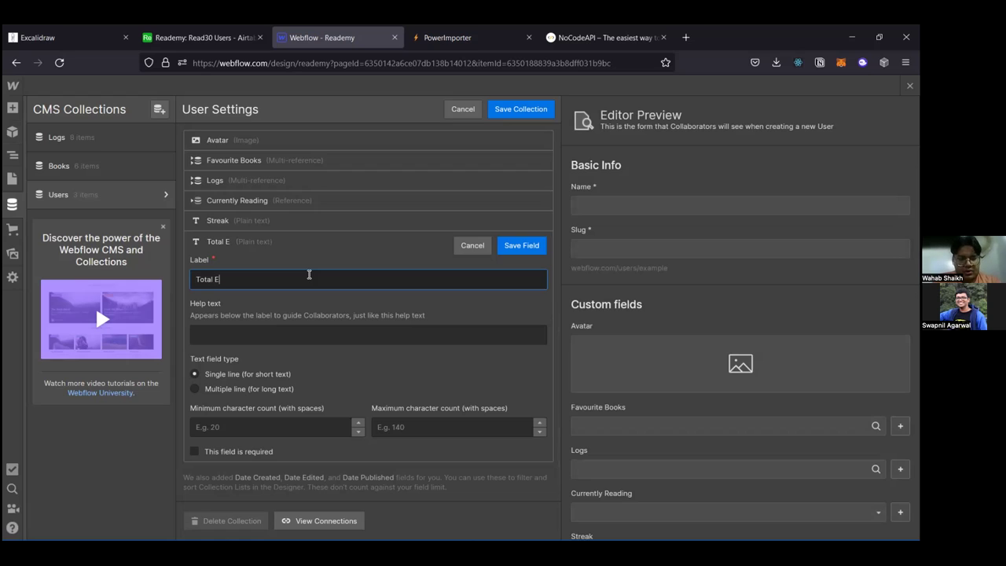
pyautogui.write('xcertp')
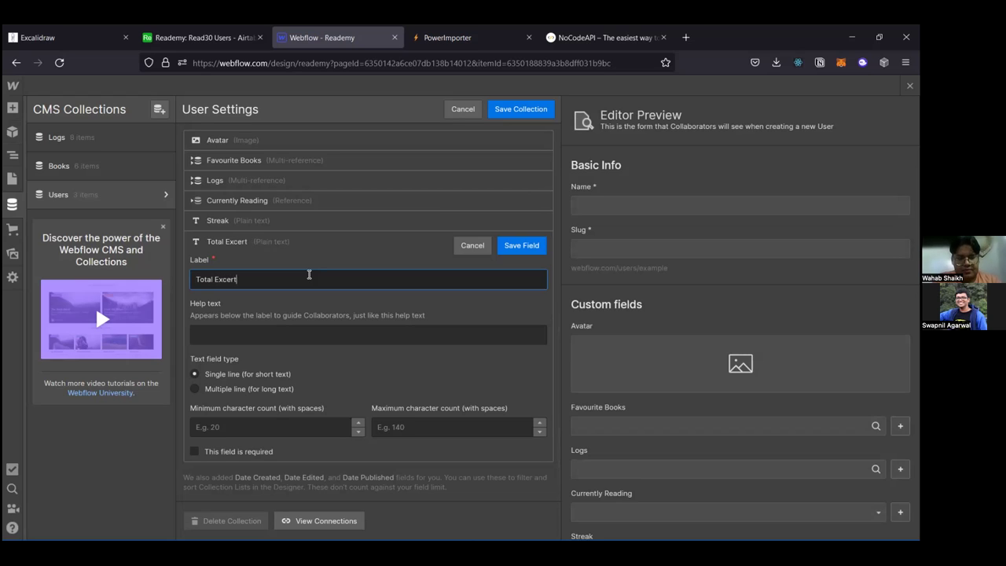
pyautogui.press('BackSpace')
pyautogui.press('BackSpace')
pyautogui.write('pts')
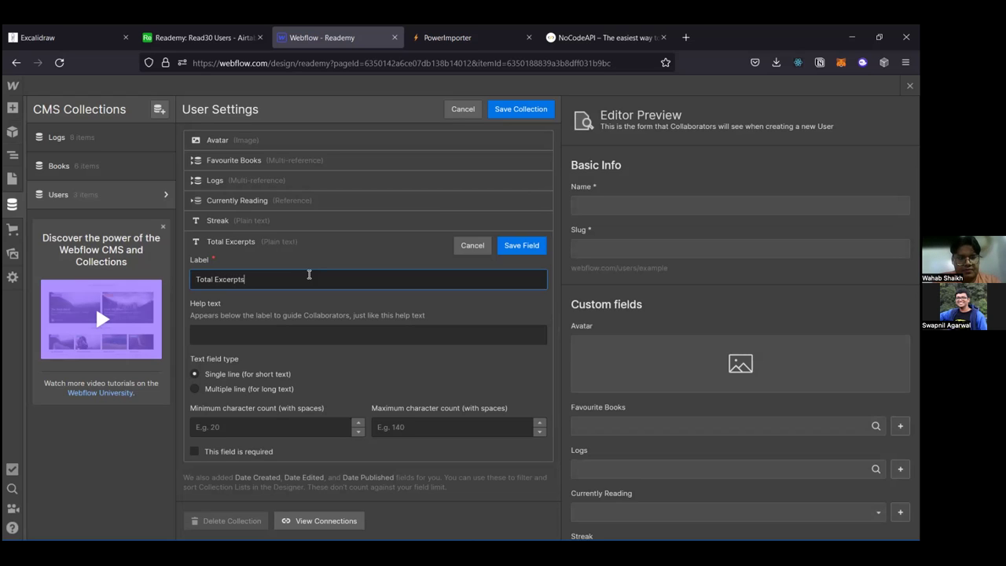
pyautogui.click(520, 246)
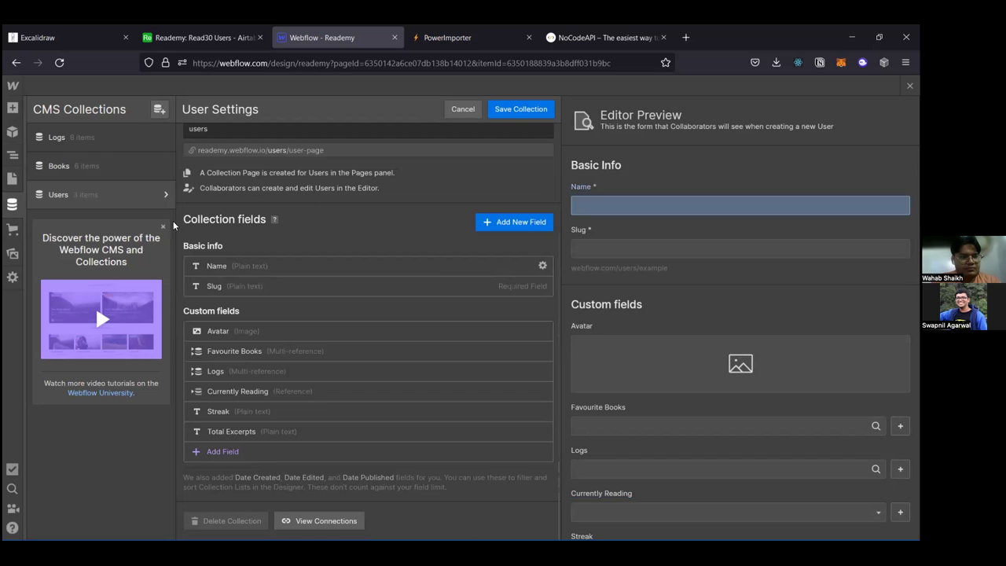
# Step: Save the changes to the Users collection settings
pyautogui.click(12, 109)
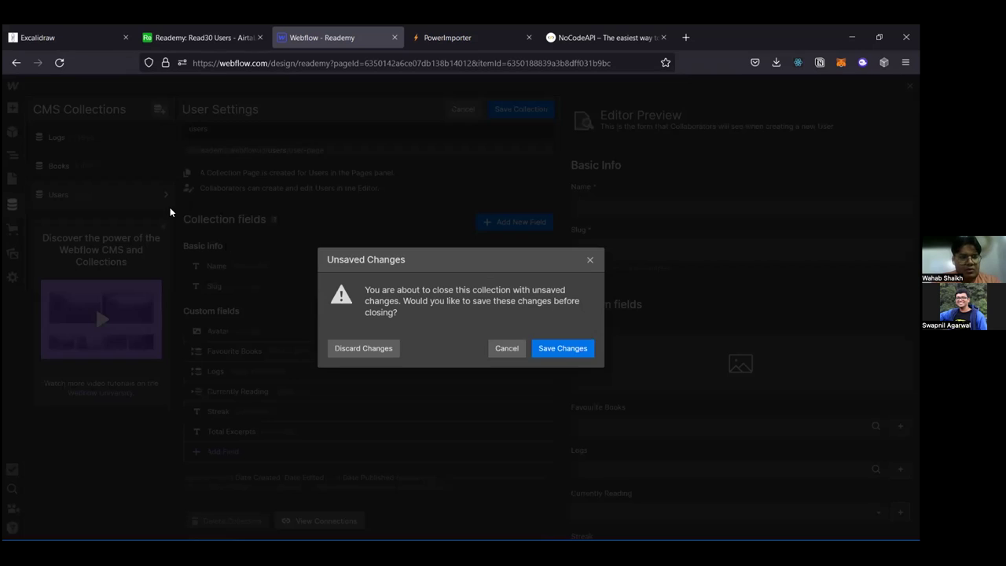
pyautogui.click(540, 109)
pyautogui.click(514, 112)
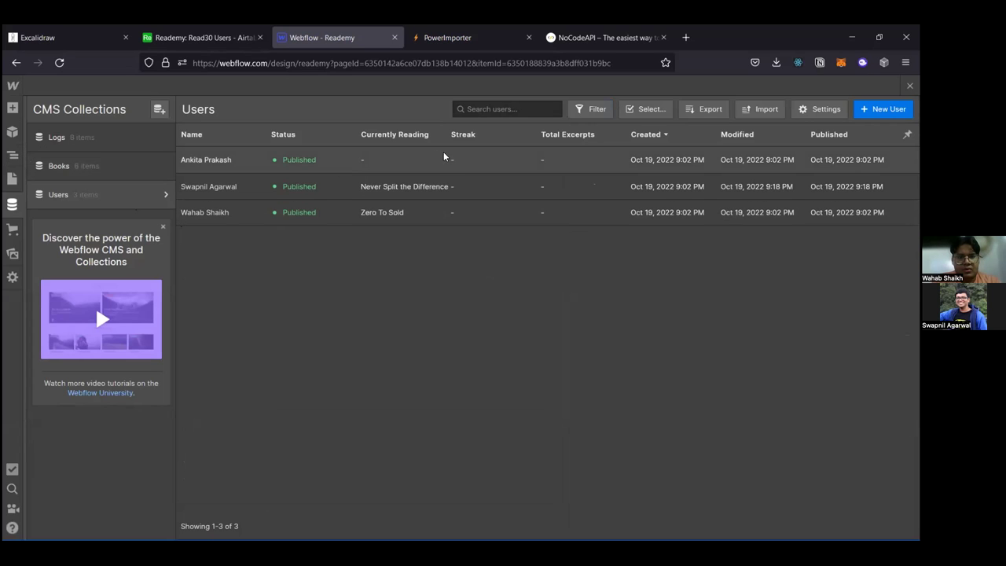
# Step: Switch to PowerImporter and try to sync the Reademy Airtable tables to the Webflow collections
pyautogui.click(448, 40)
pyautogui.click(334, 285)
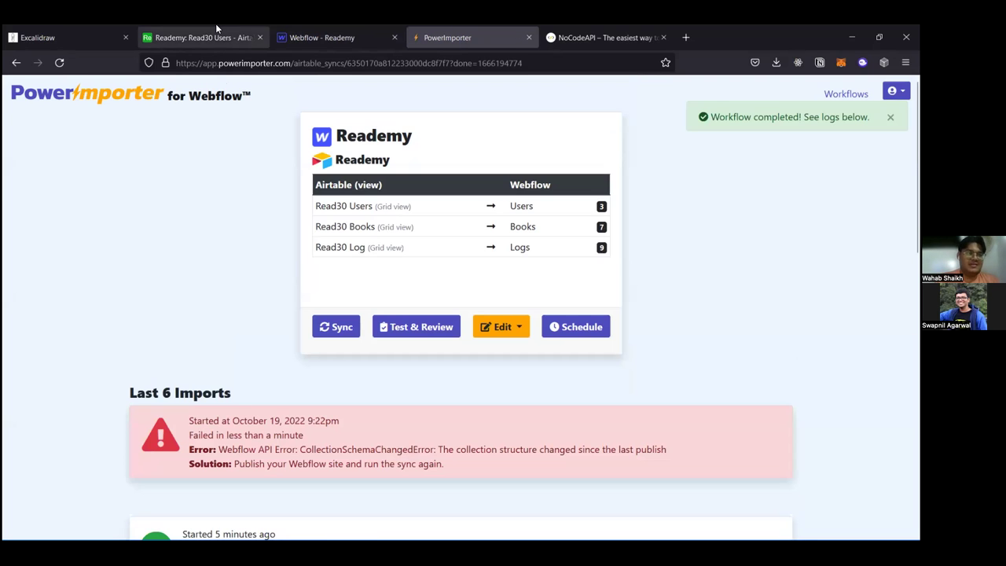
# Step: Return to Webflow, leave the CMS collections view and publish the site to reademy.webflow.io
pyautogui.click(322, 37)
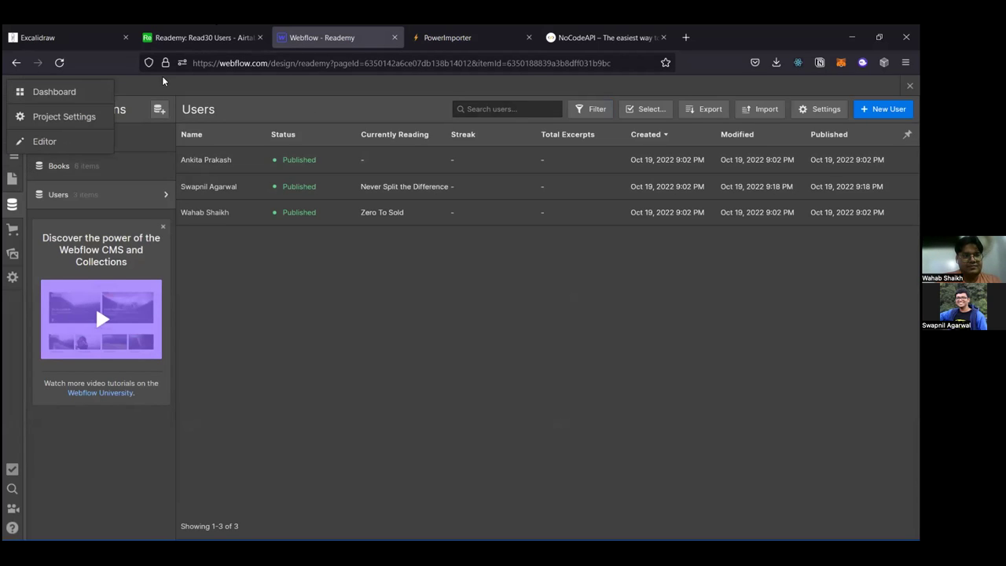
pyautogui.click(11, 108)
pyautogui.click(754, 92)
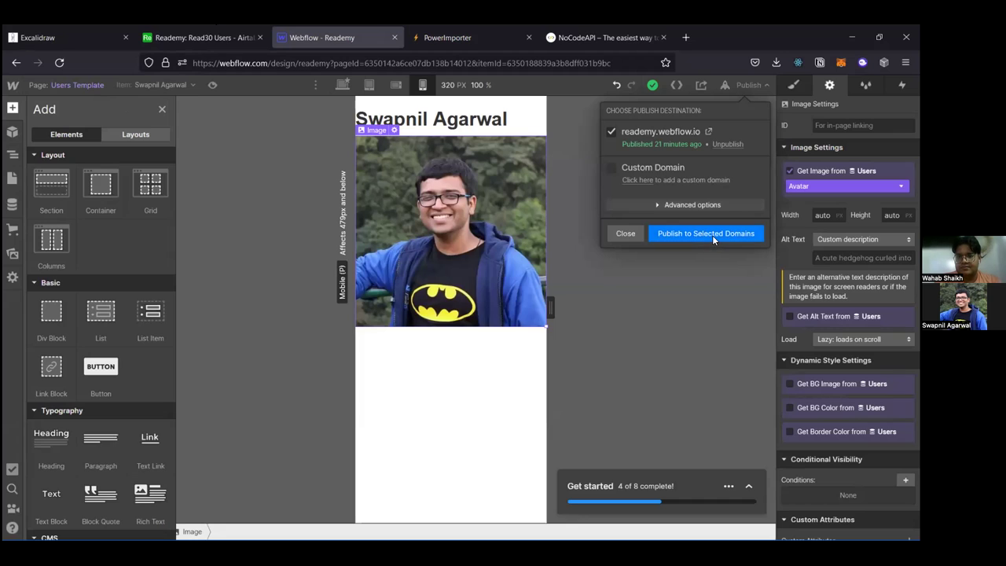
pyautogui.click(712, 235)
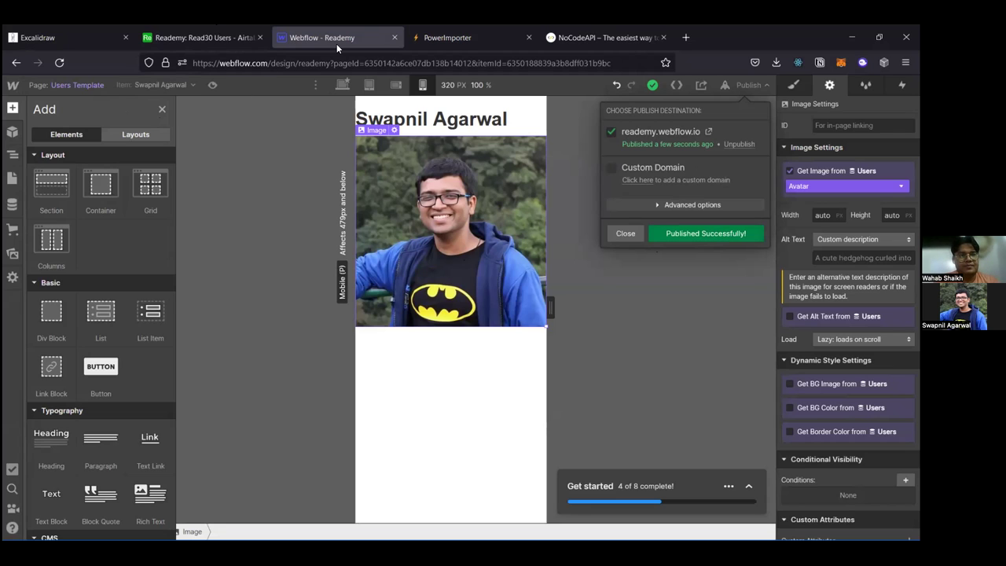
pyautogui.press('z')
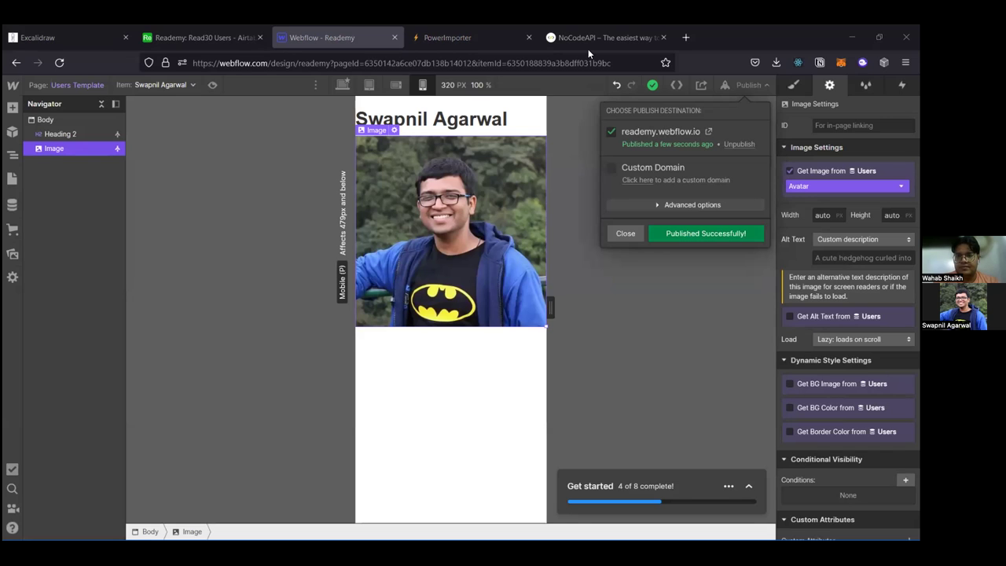
# Step: Switch to PowerImporter, run the Reademy sync again and examine the latest import's error message
pyautogui.click(498, 40)
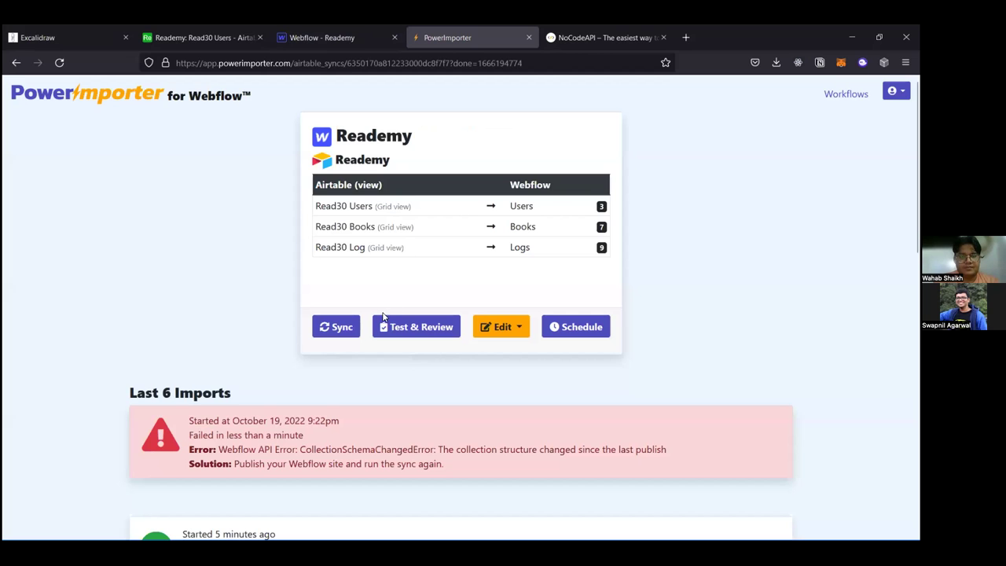
pyautogui.click(342, 327)
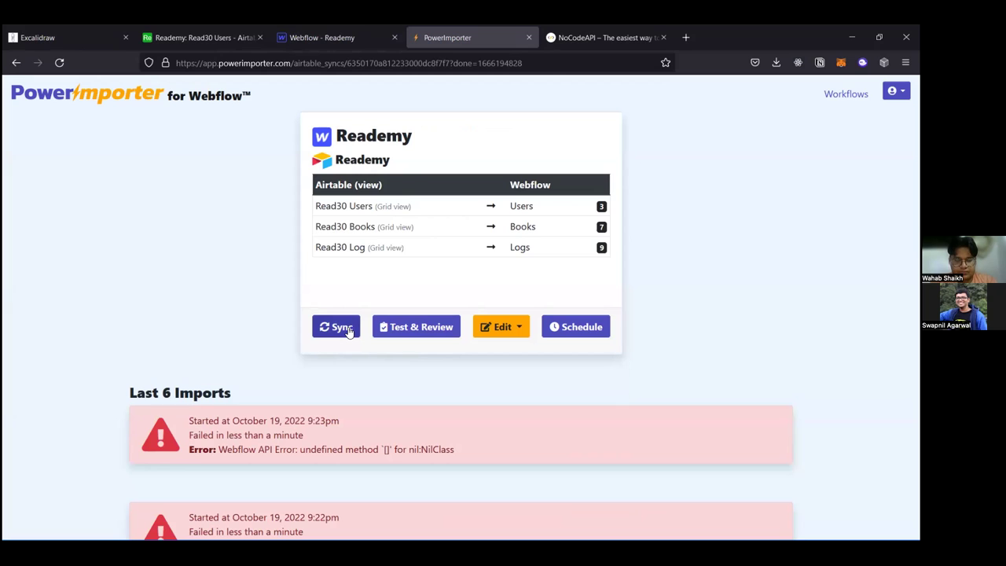
pyautogui.tripleClick(346, 449)
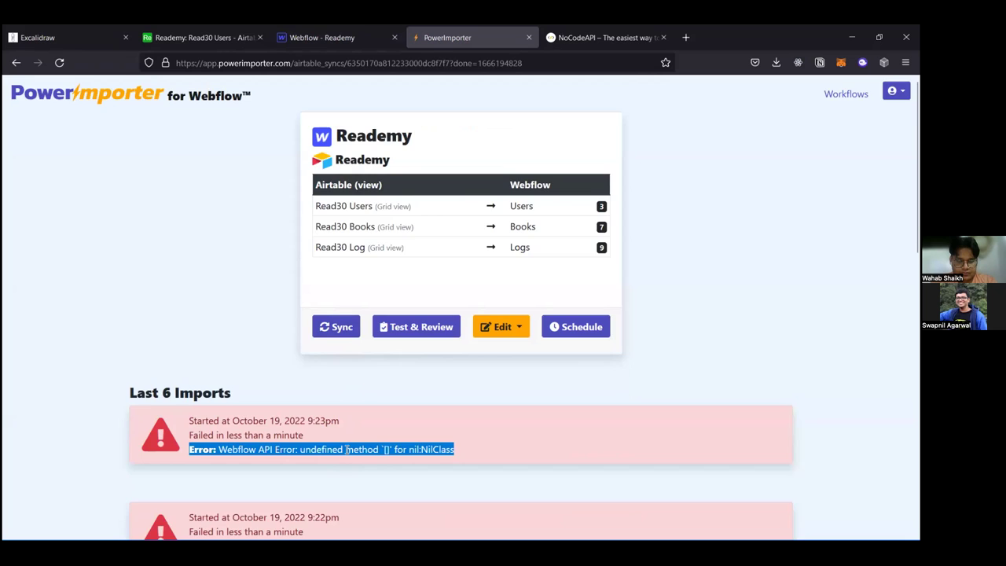
pyautogui.scroll(-2, 346, 448)
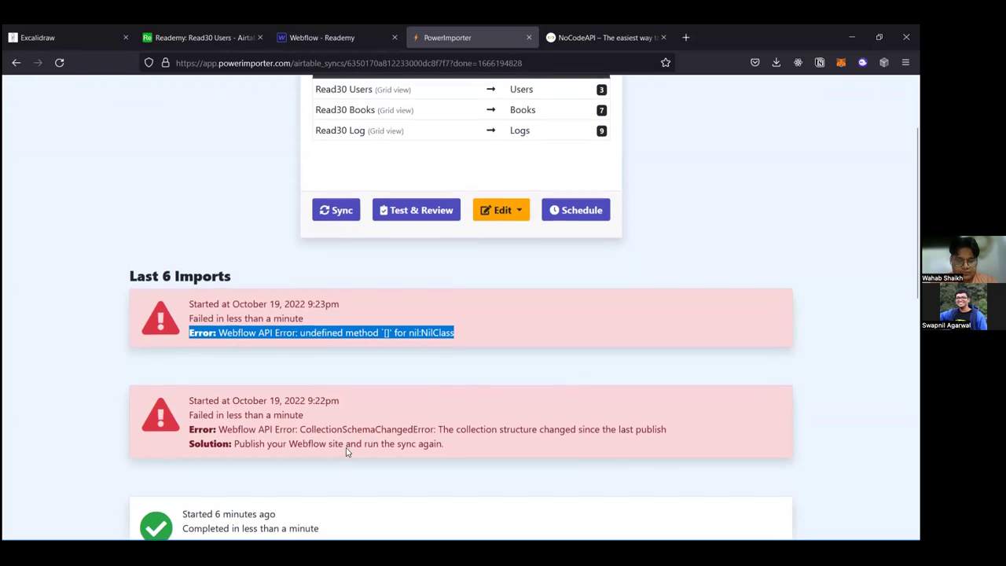
pyautogui.doubleClick(387, 333)
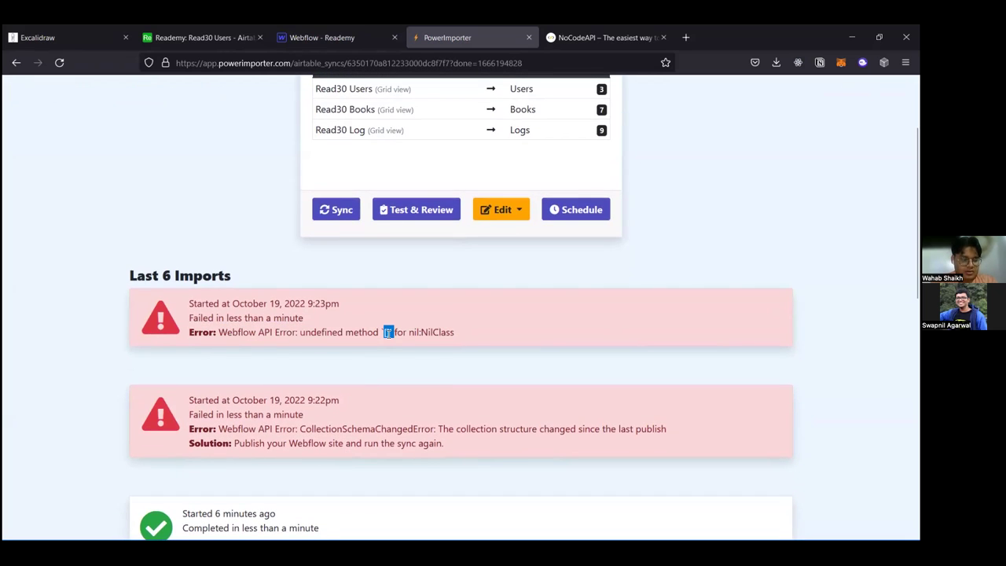
pyautogui.hotkey('alt', 'Tab')
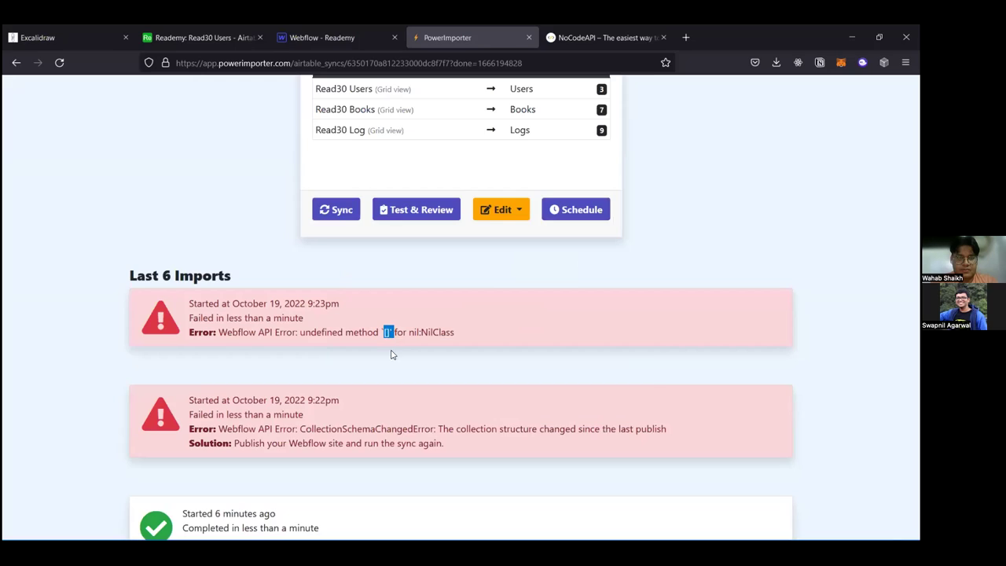
pyautogui.press('super')
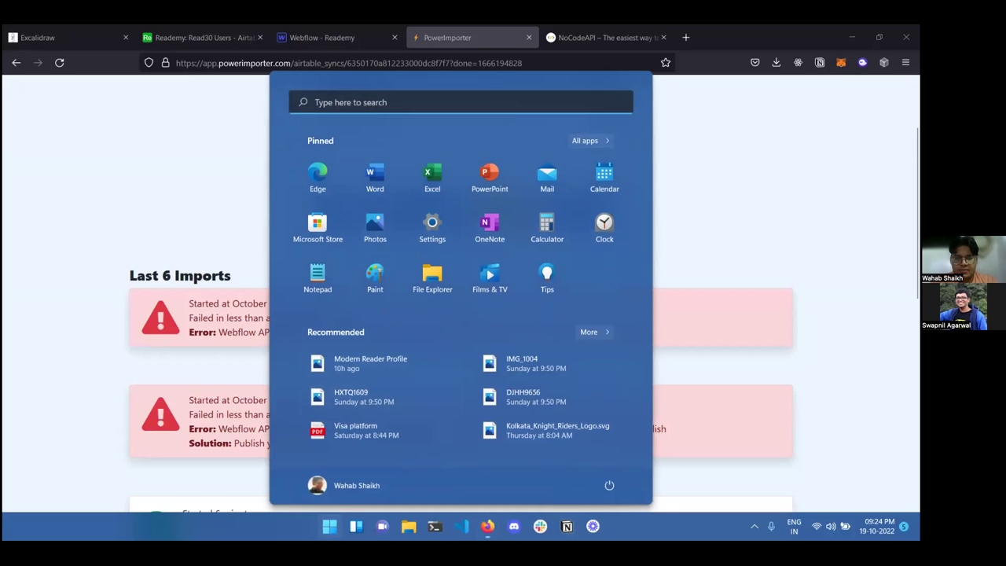
pyautogui.press('Escape')
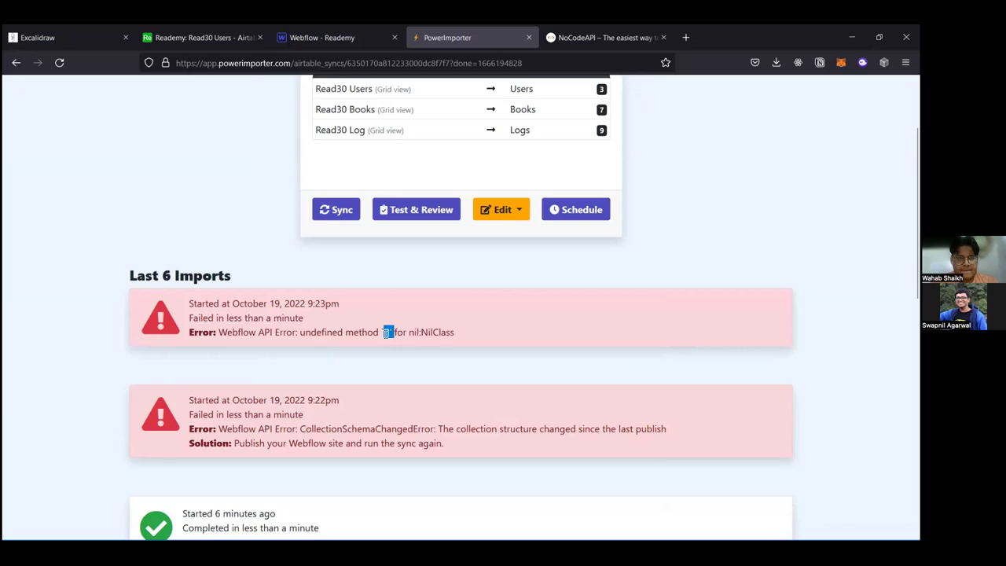
# Step: Copy the latest import's full error line, search Google for it in a new browser tab and view the results
pyautogui.tripleClick(385, 333)
pyautogui.hotkey('ctrl', 'c')
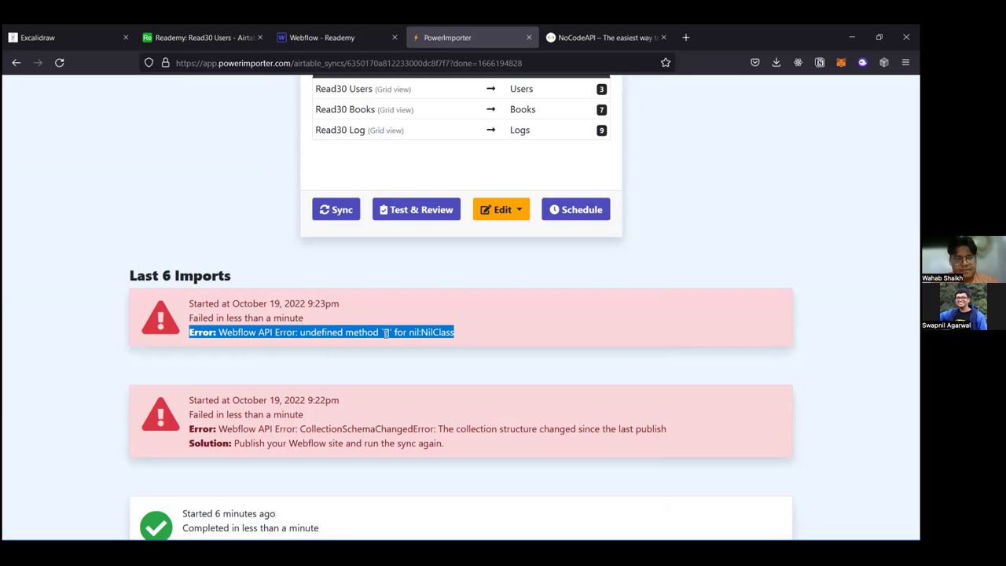
pyautogui.click(686, 37)
pyautogui.hotkey('ctrl', 'v')
pyautogui.press('Return')
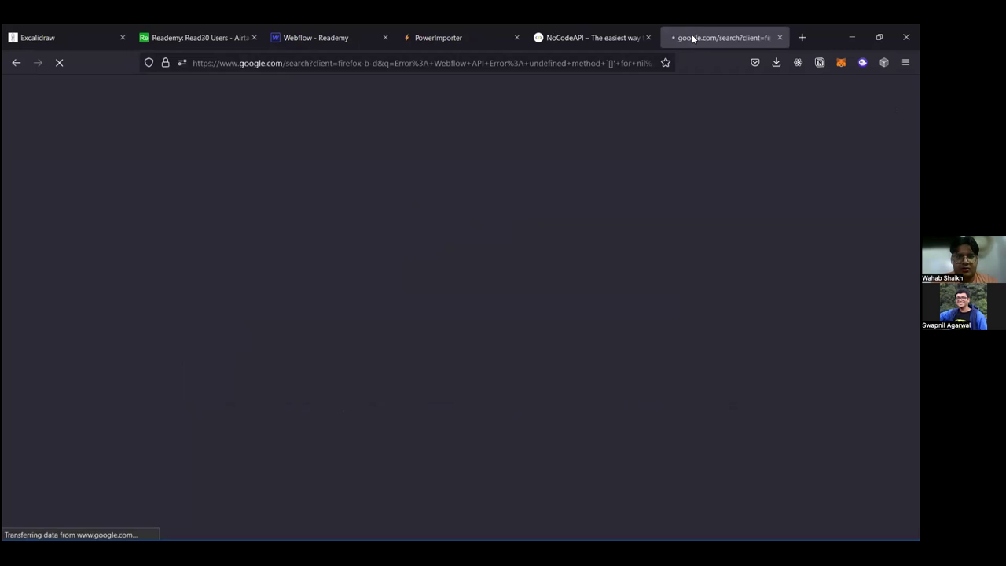
pyautogui.click(425, 34)
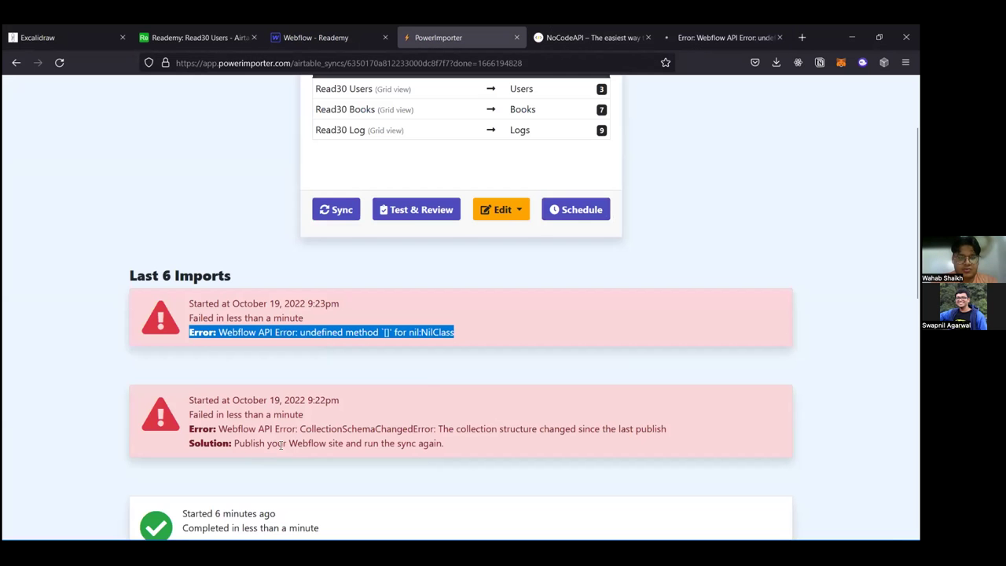
pyautogui.scroll(1, 275, 440)
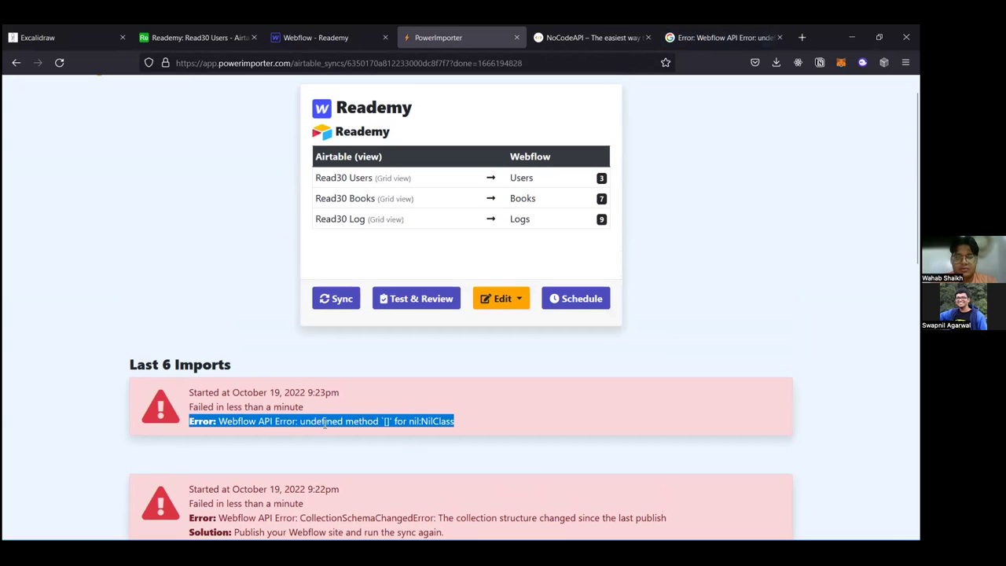
pyautogui.click(677, 37)
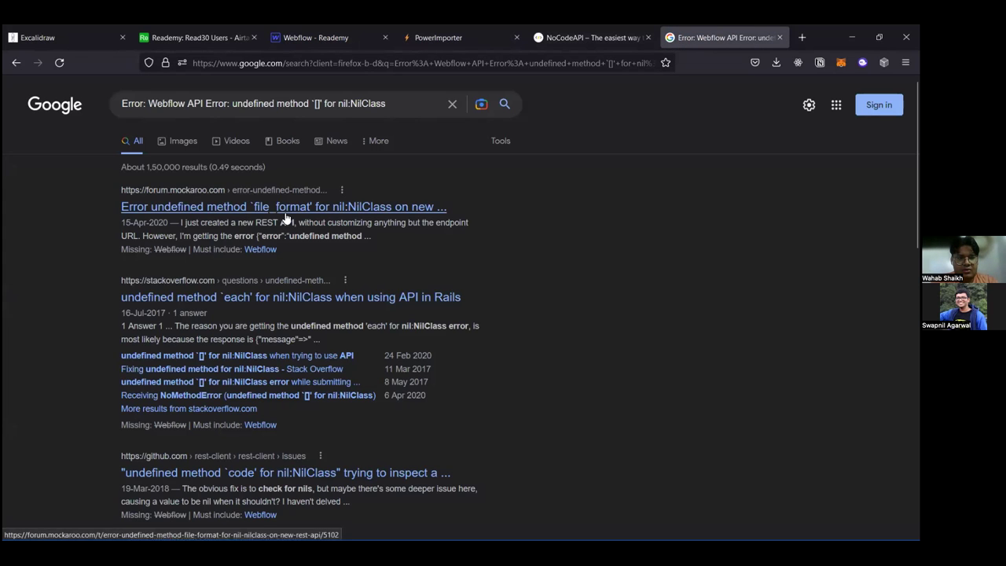
# Step: Read the Mockaroo forum result about the undefined method error for nil:NilClass and return to the search results
pyautogui.click(285, 212)
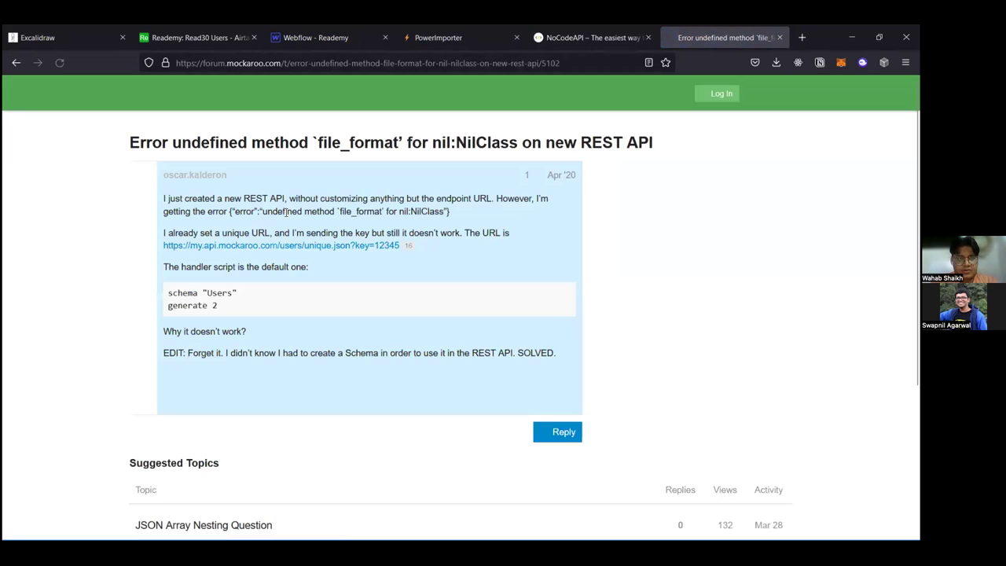
pyautogui.scroll(-3, 315, 318)
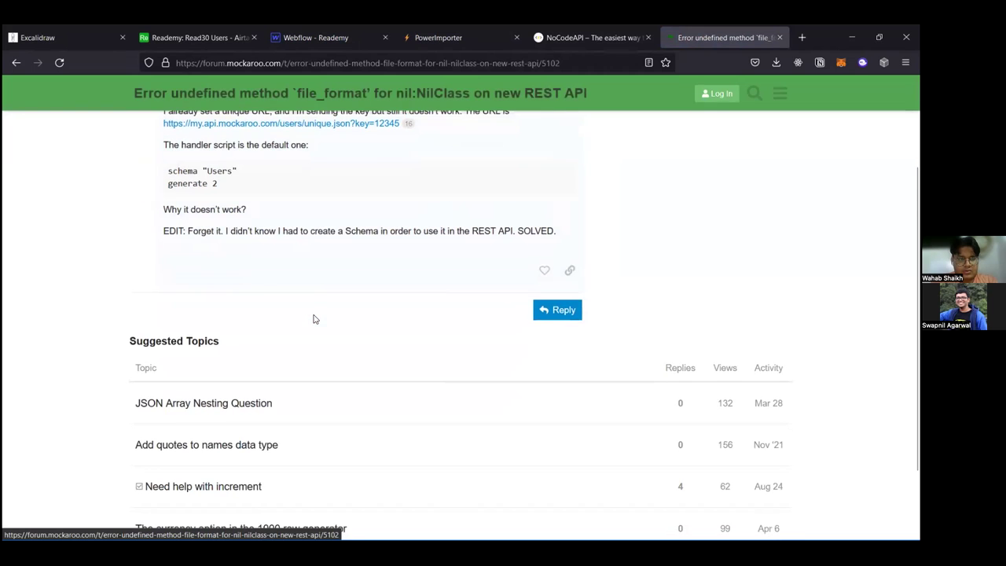
pyautogui.scroll(3, 315, 318)
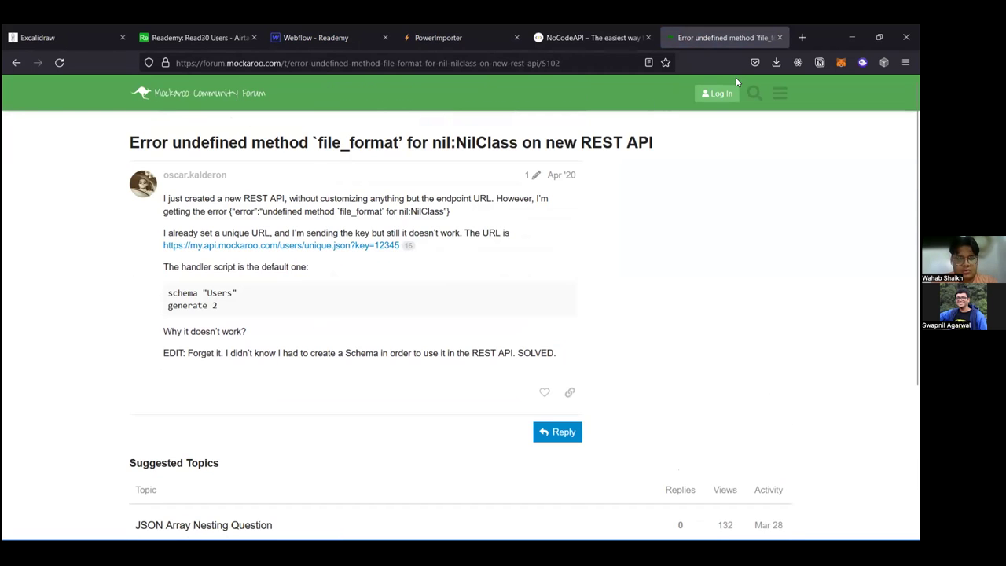
pyautogui.hotkey('alt', 'Left')
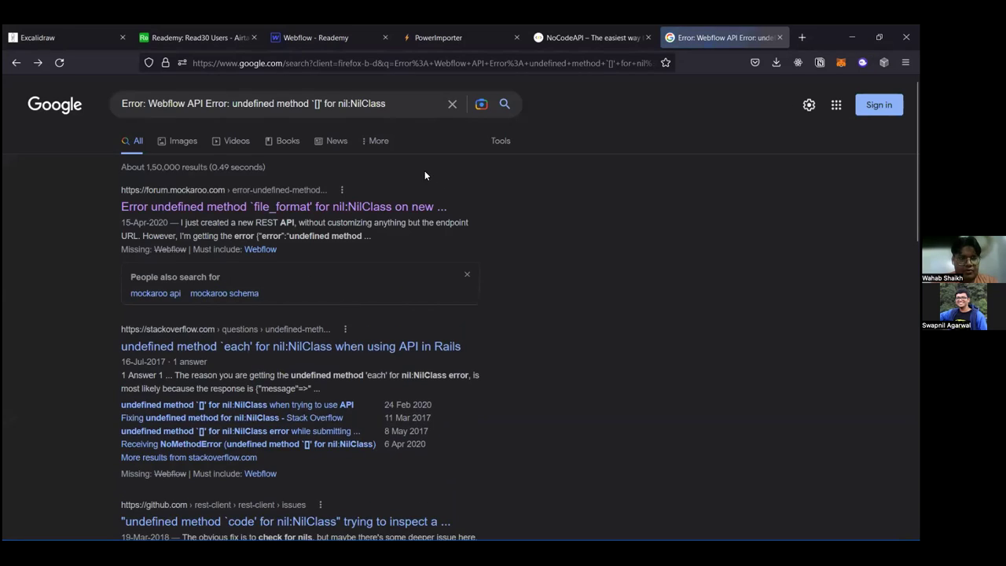
# Step: Refine the Google search for the API error by adding the term "webflow" to the query
pyautogui.scroll(-2, 424, 171)
pyautogui.scroll(1, 413, 99)
pyautogui.scroll(3, 413, 99)
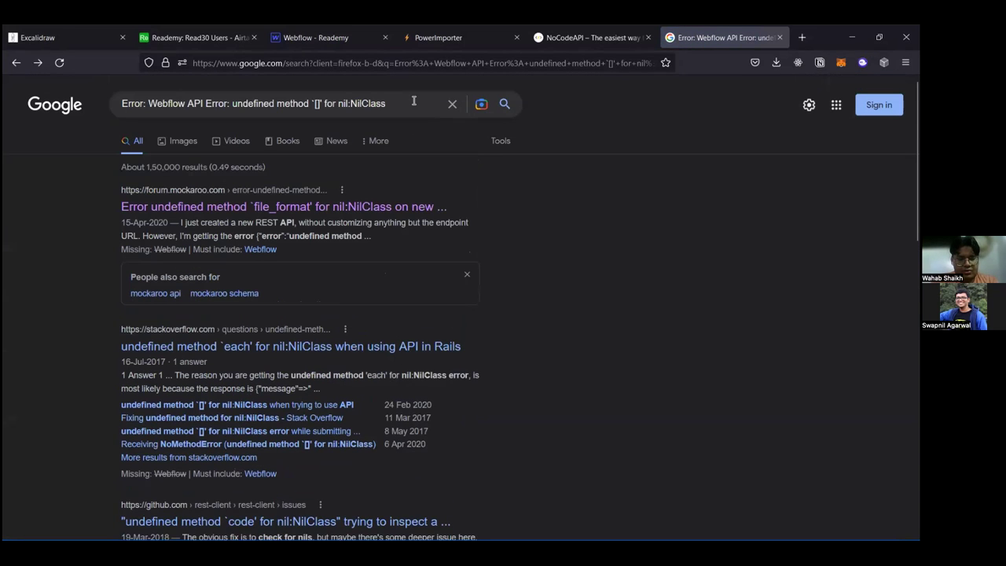
pyautogui.click(413, 103)
pyautogui.write('webflow')
pyautogui.press('Return')
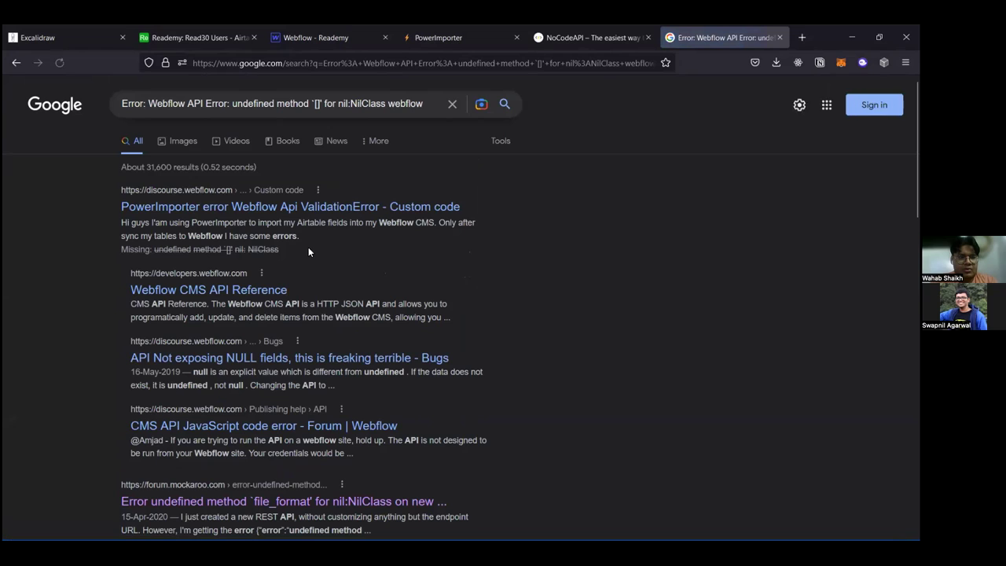
# Step: Open the Webflow Forum thread "PowerImporter error Webflow Api ValidationError" and read through its replies
pyautogui.click(280, 206)
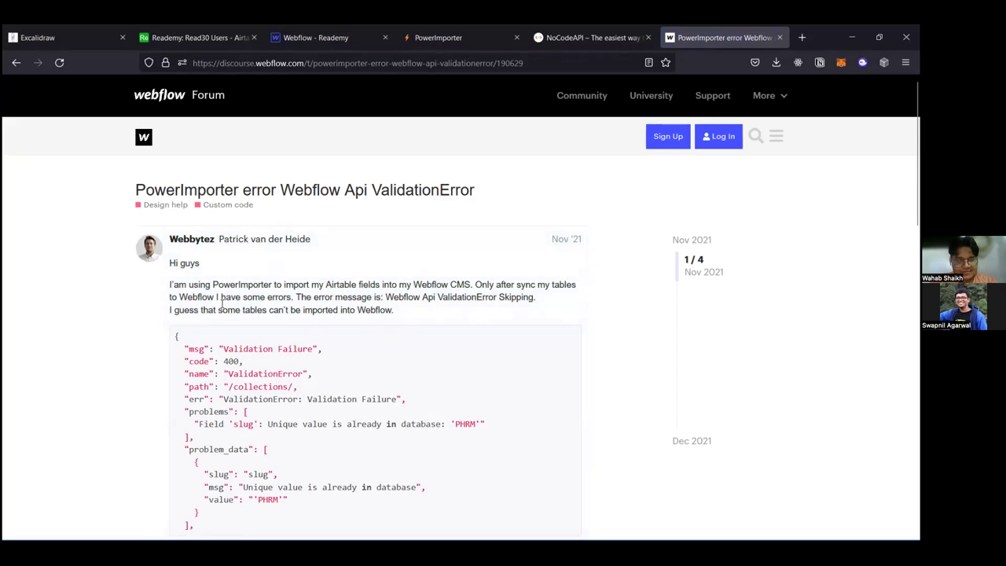
pyautogui.scroll(-3, 469, 319)
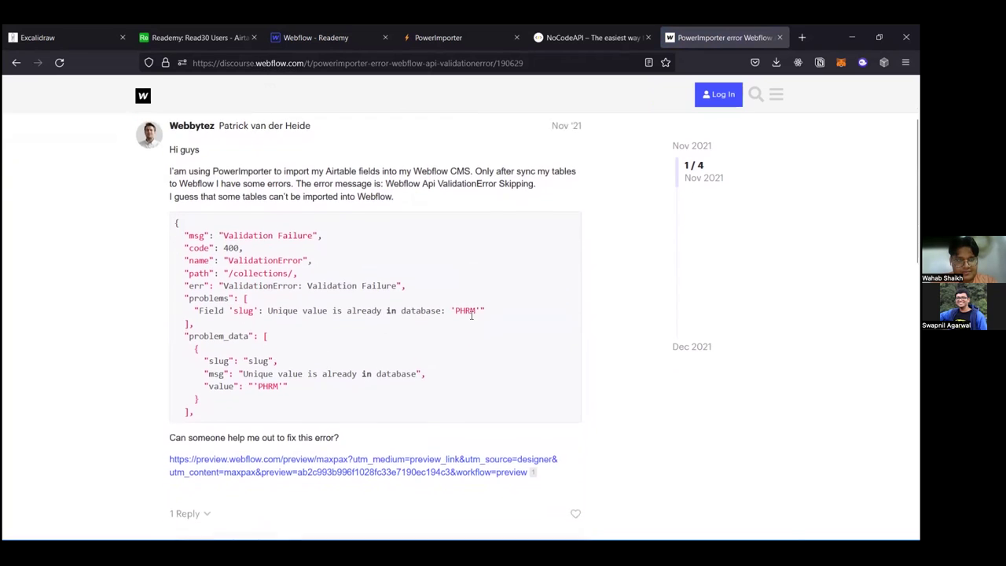
pyautogui.scroll(-8, 470, 319)
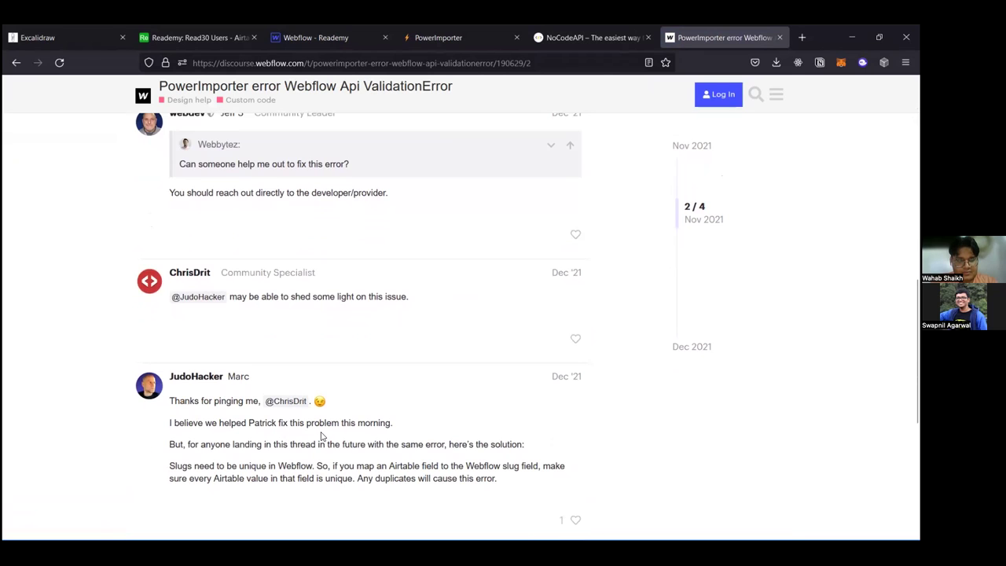
pyautogui.scroll(-1, 320, 436)
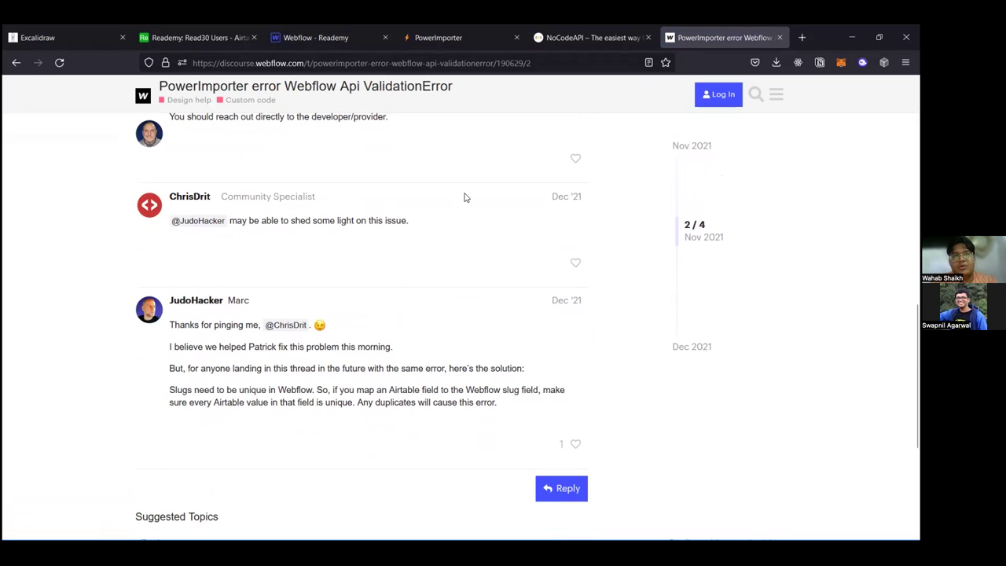
pyautogui.scroll(-3, 463, 197)
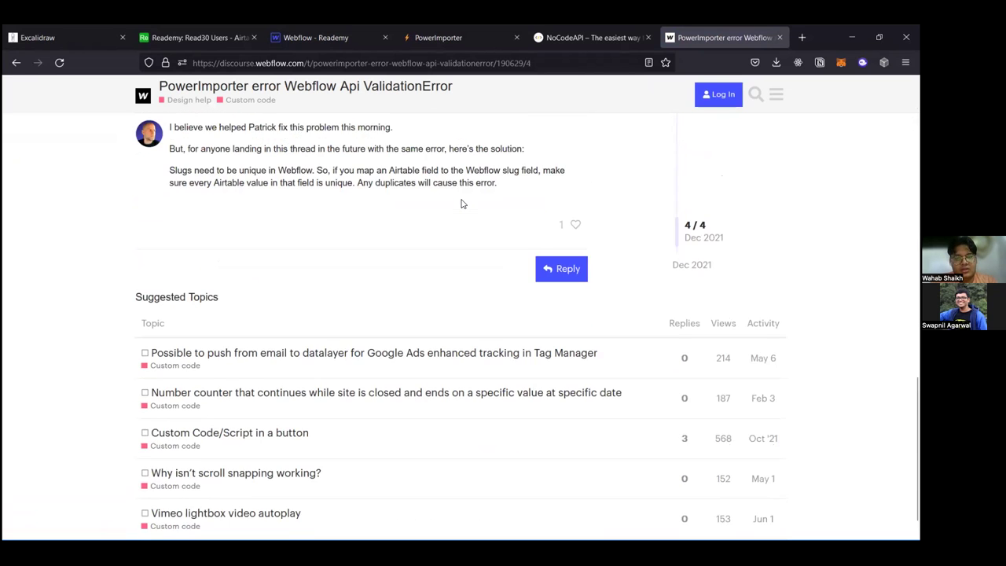
pyautogui.scroll(2, 462, 203)
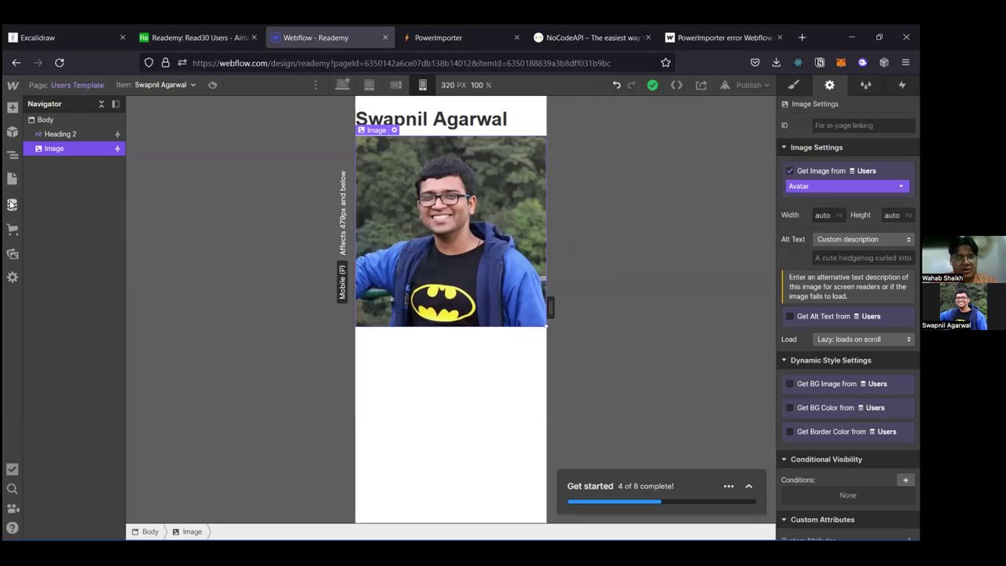
# Step: Switch back to Webflow, examine the Users collection's settings and field types, and leave the settings without saving
pyautogui.click(12, 204)
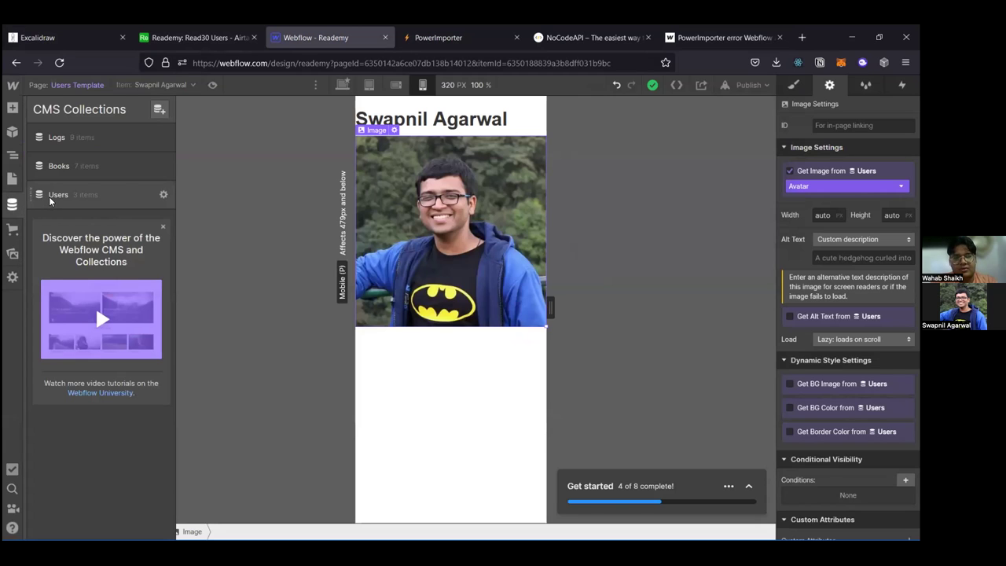
pyautogui.click(48, 196)
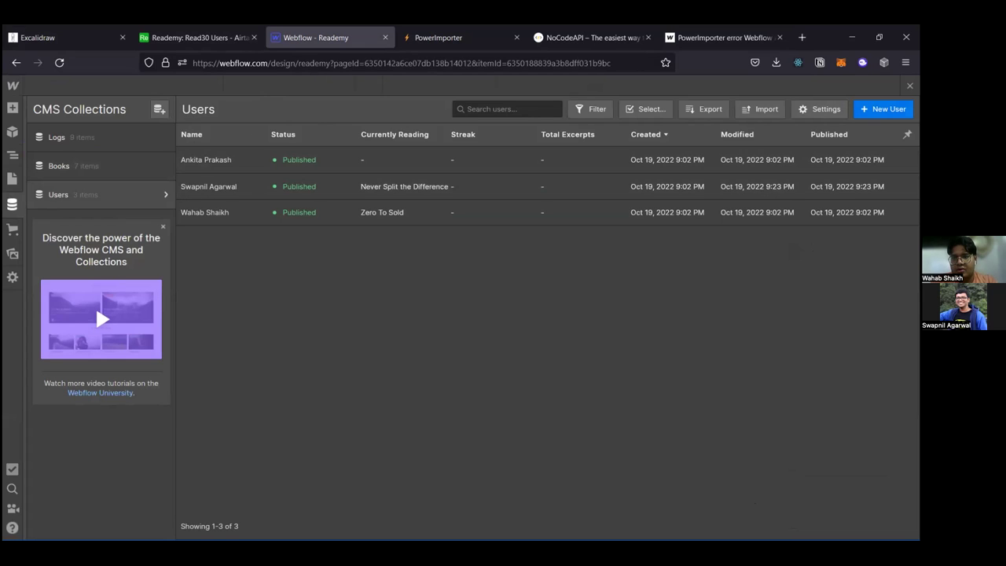
pyautogui.click(819, 109)
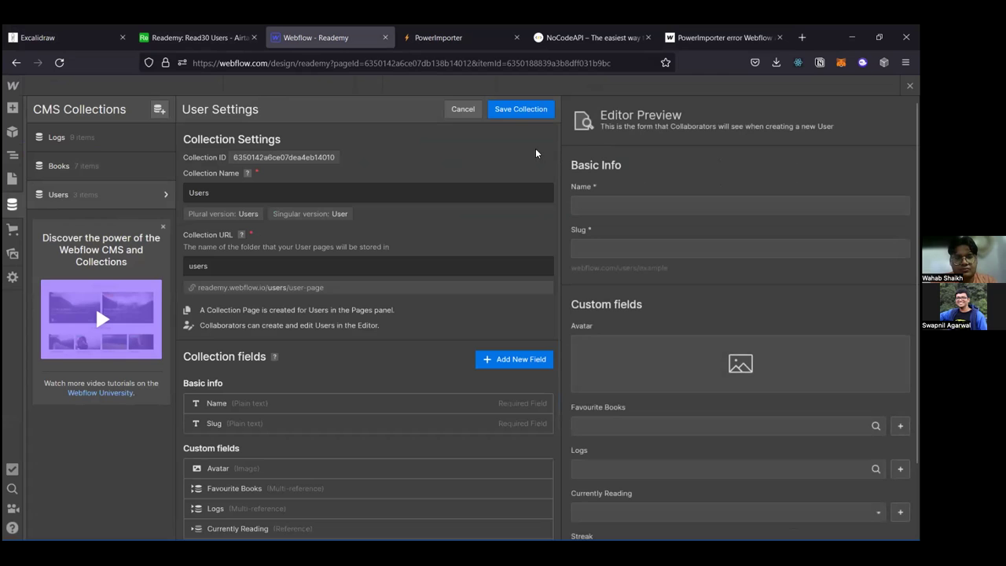
pyautogui.scroll(-2, 509, 222)
pyautogui.scroll(2, 509, 222)
pyautogui.scroll(-3, 509, 220)
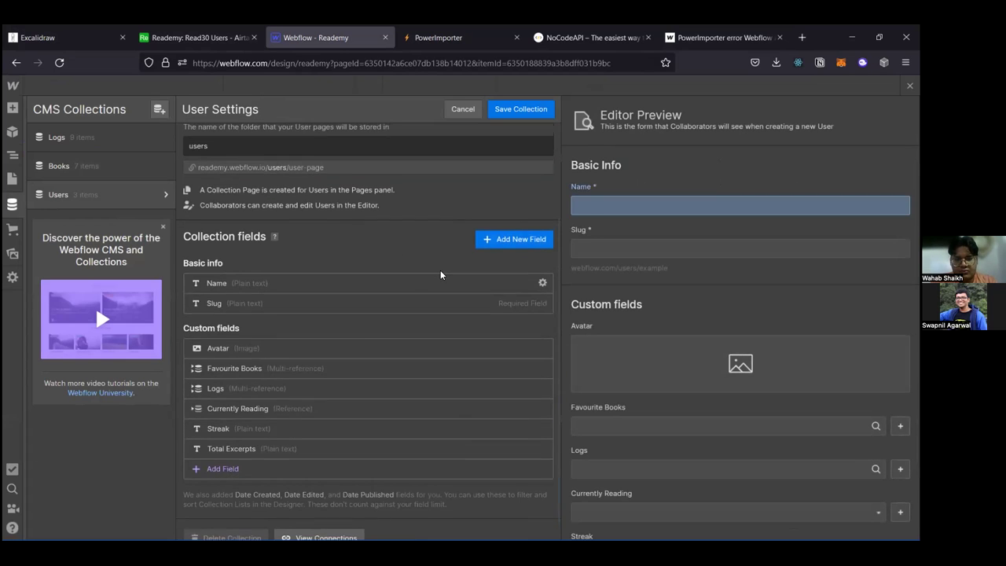
pyautogui.scroll(3, 440, 271)
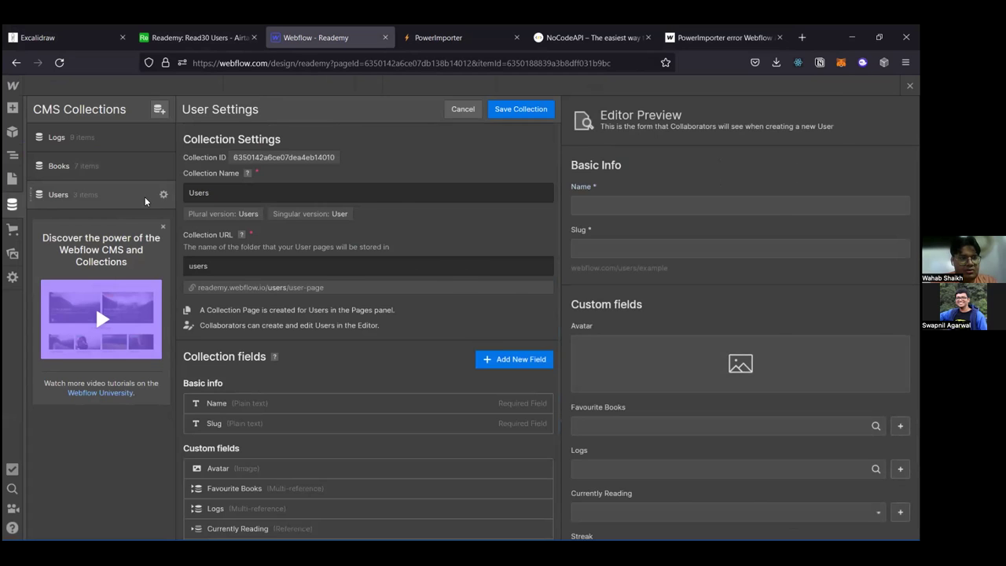
pyautogui.press('Escape')
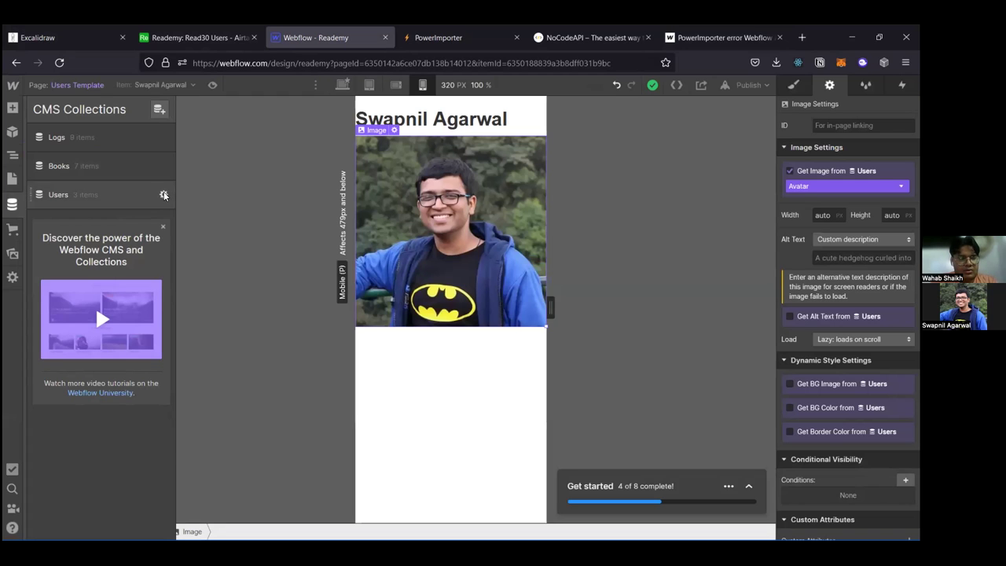
pyautogui.click(164, 194)
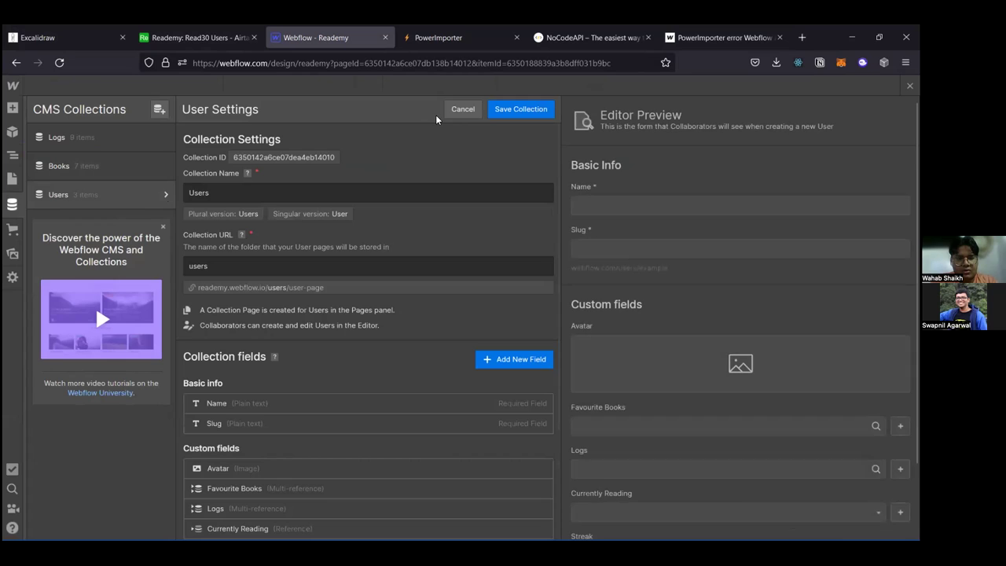
pyautogui.scroll(-3, 419, 248)
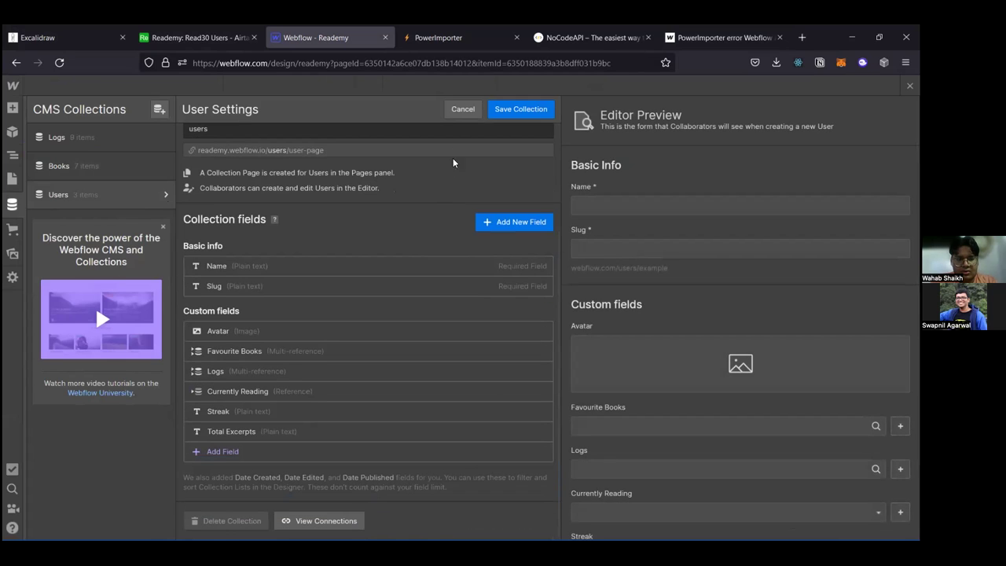
pyautogui.click(463, 110)
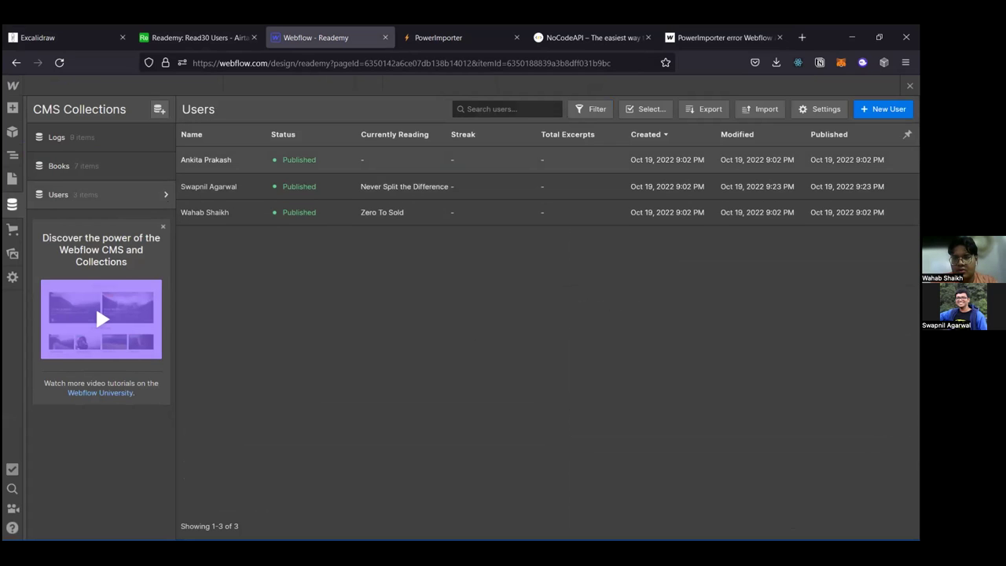
# Step: Open the first user's item in the Users collection and examine its Streak and Total Excerpts fields
pyautogui.click(206, 160)
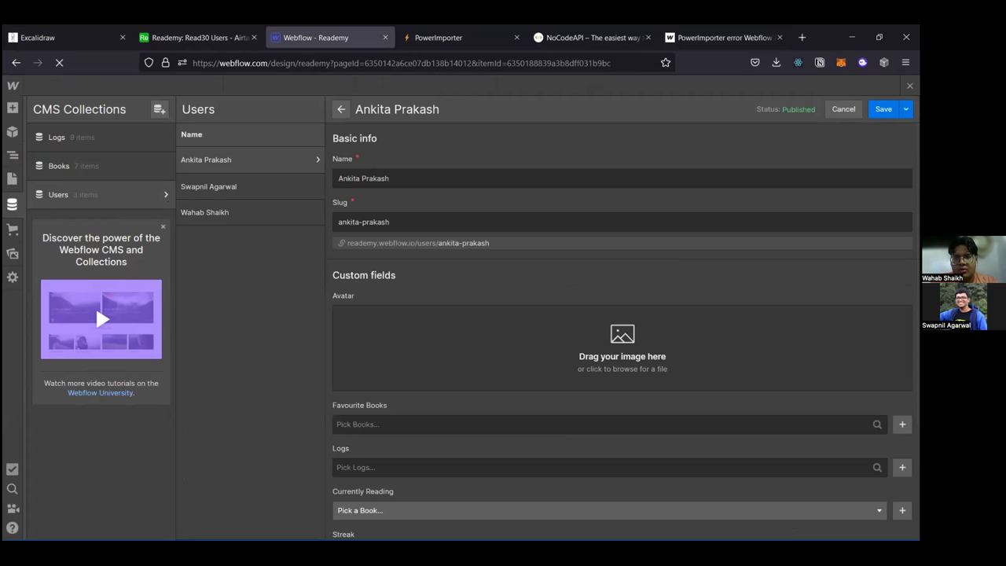
pyautogui.scroll(-2, 794, 187)
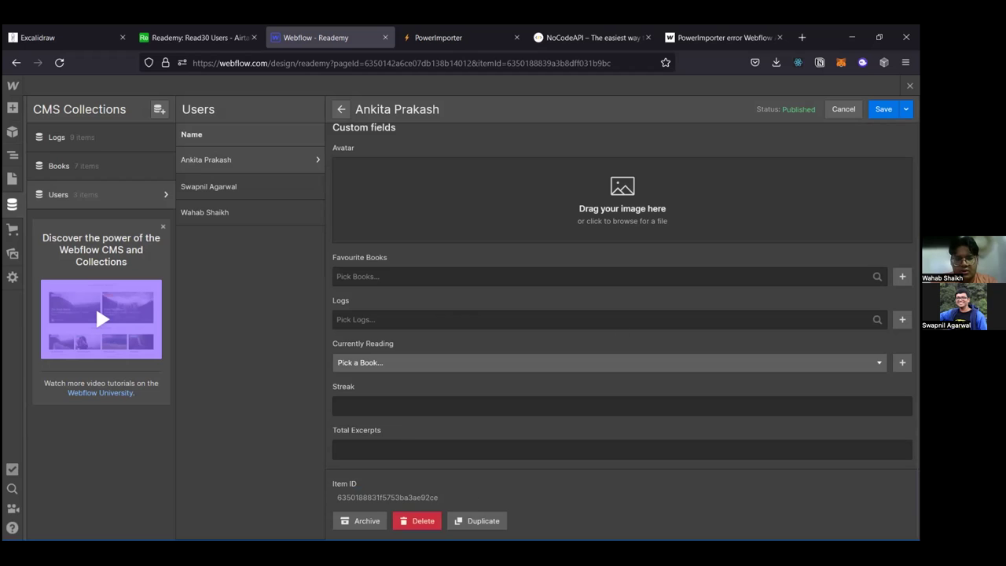
# Step: Delete the open user item that has no avatar, logs or current book from the Users collection
pyautogui.click(416, 520)
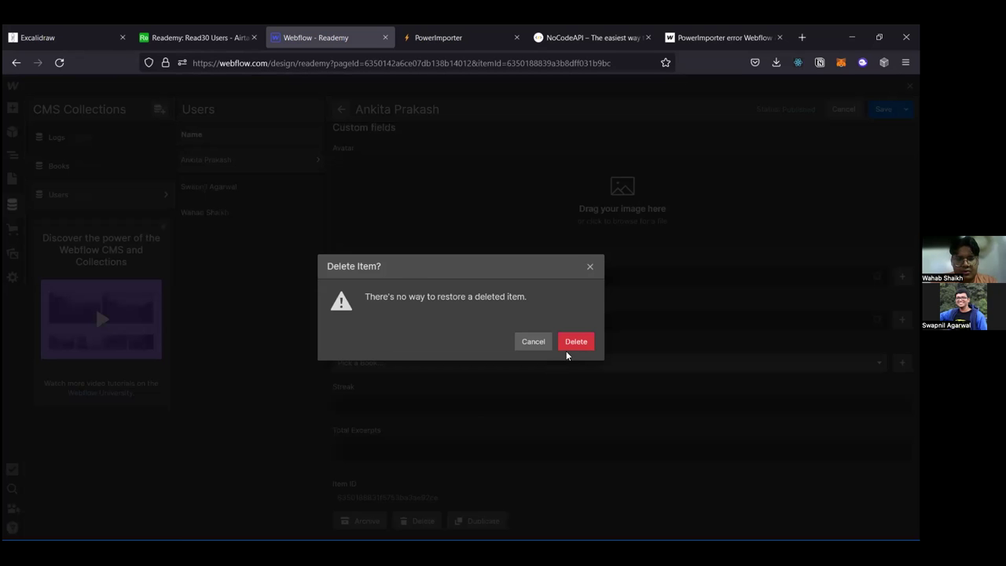
pyautogui.click(578, 341)
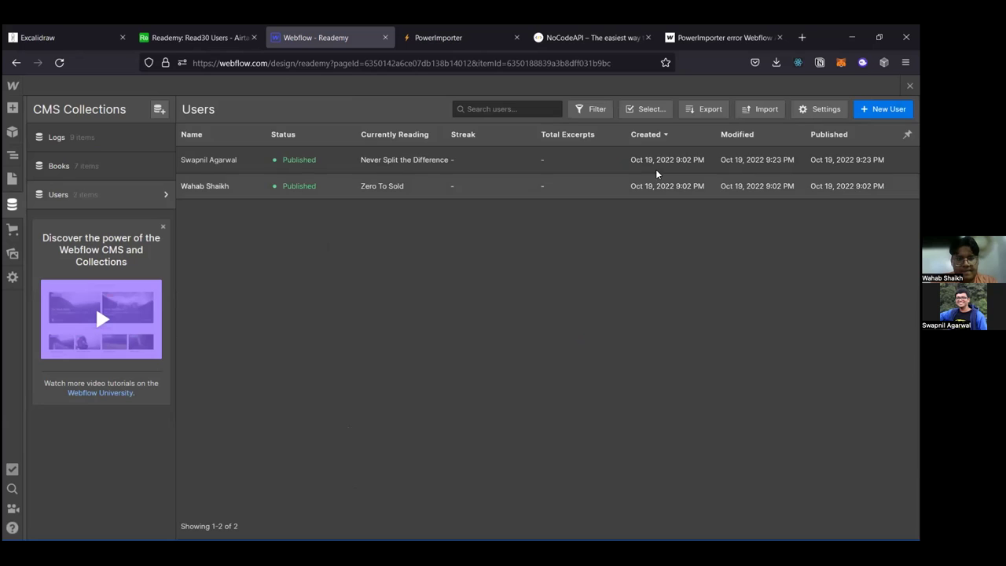
# Step: Try to delete the user item currently reading Zero To Sold from the Users collection
pyautogui.click(662, 184)
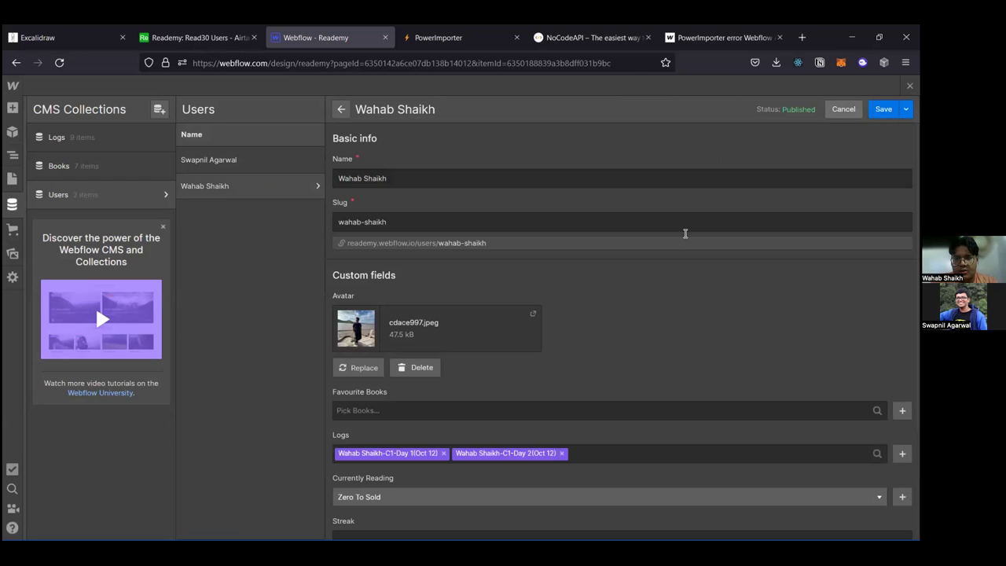
pyautogui.scroll(-2, 675, 239)
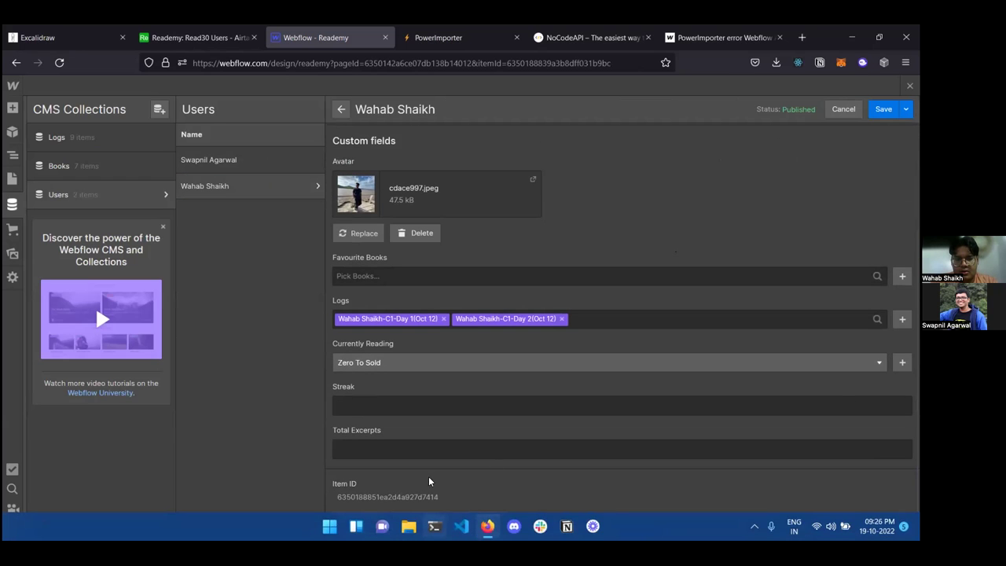
pyautogui.click(423, 520)
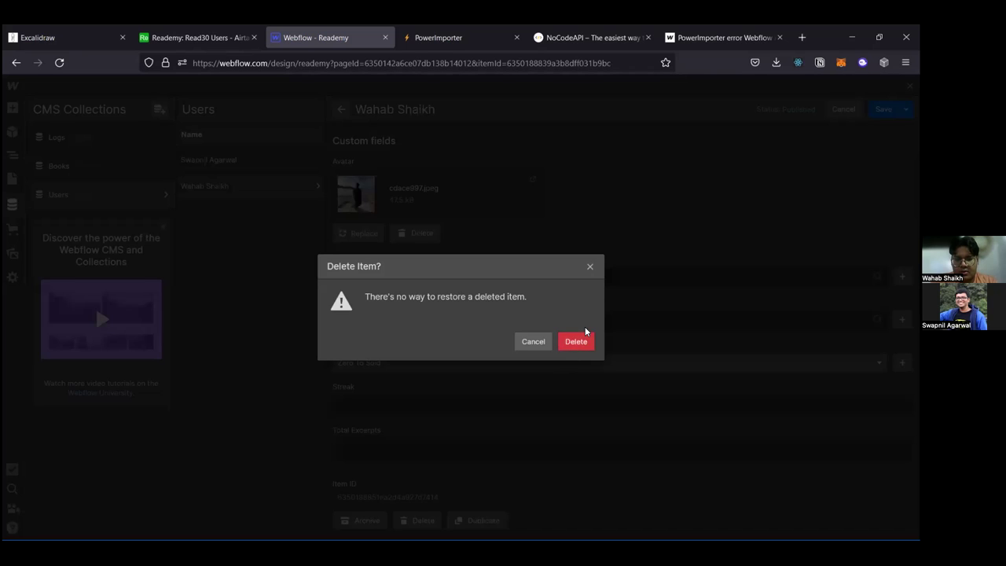
pyautogui.click(584, 341)
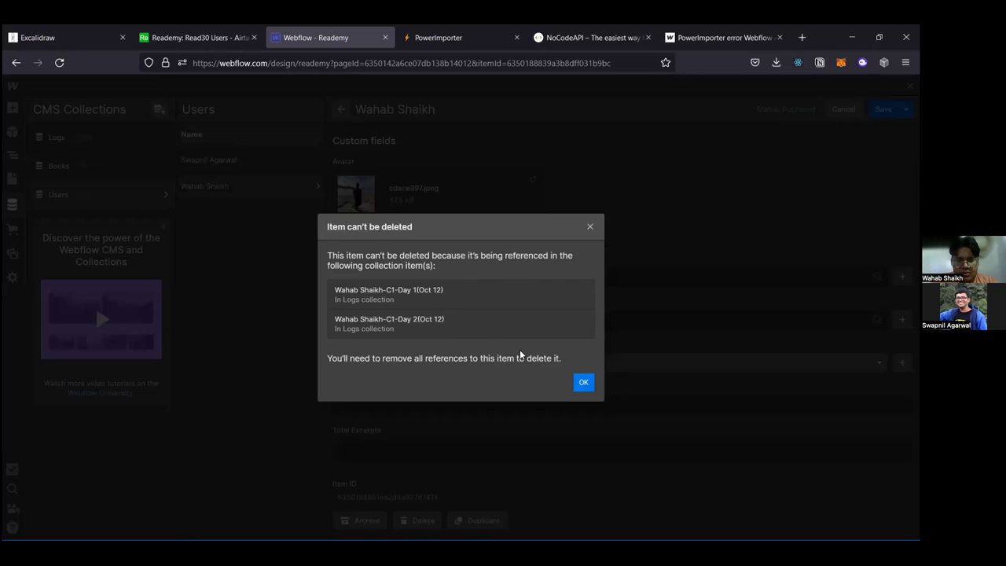
pyautogui.click(582, 382)
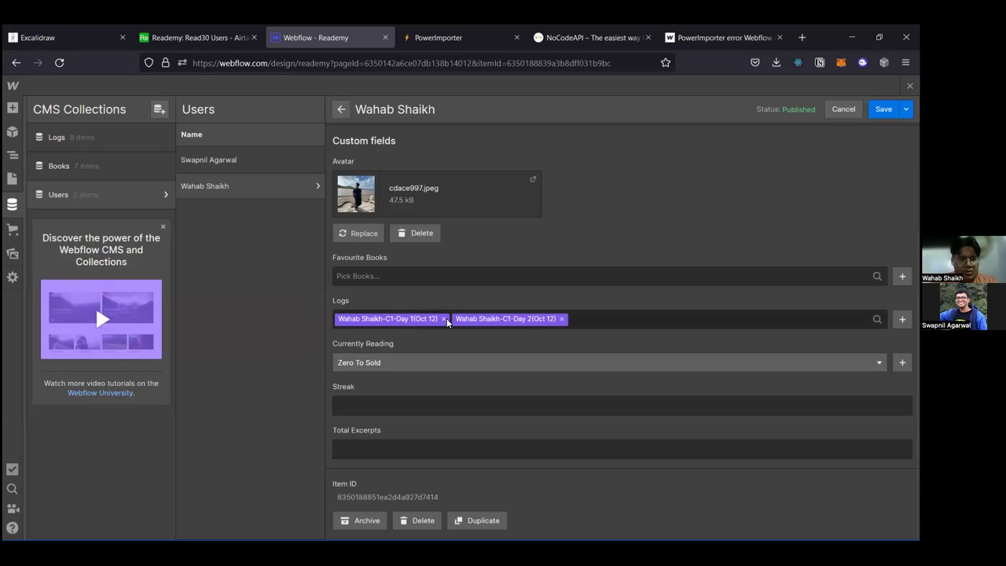
# Step: Review the Logs collection's settings and custom fields, and return to the Users collection
pyautogui.click(73, 147)
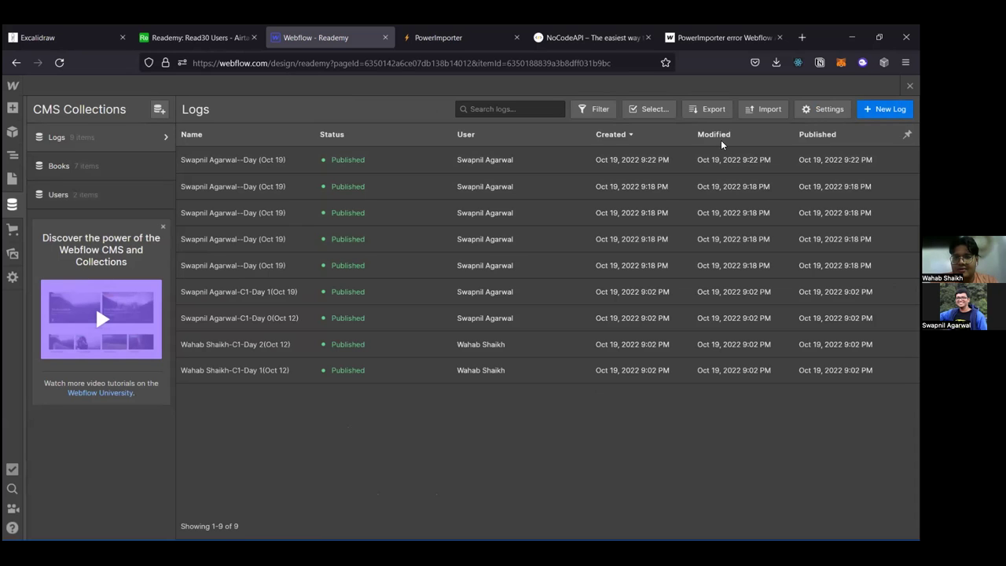
pyautogui.click(823, 108)
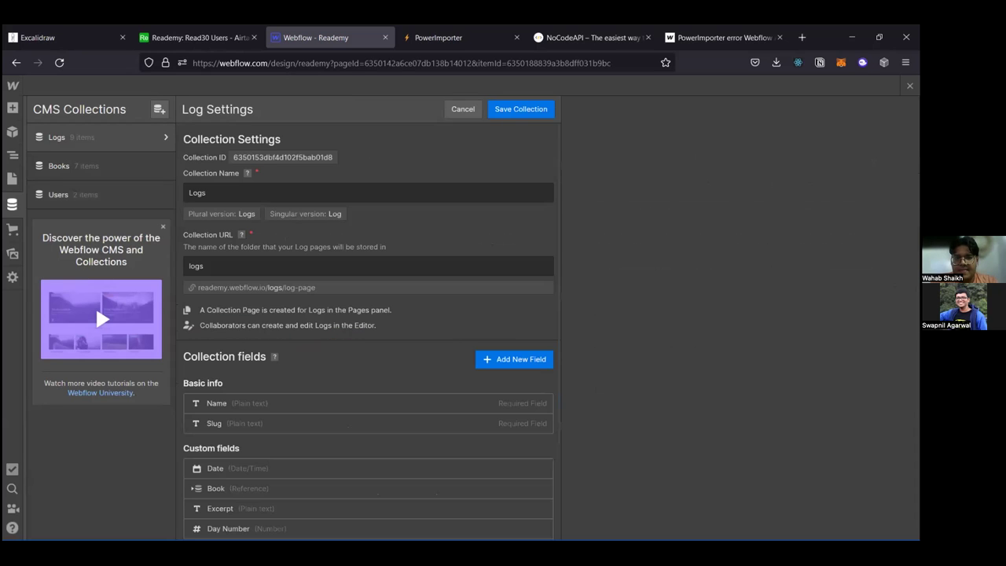
pyautogui.scroll(-3, 445, 186)
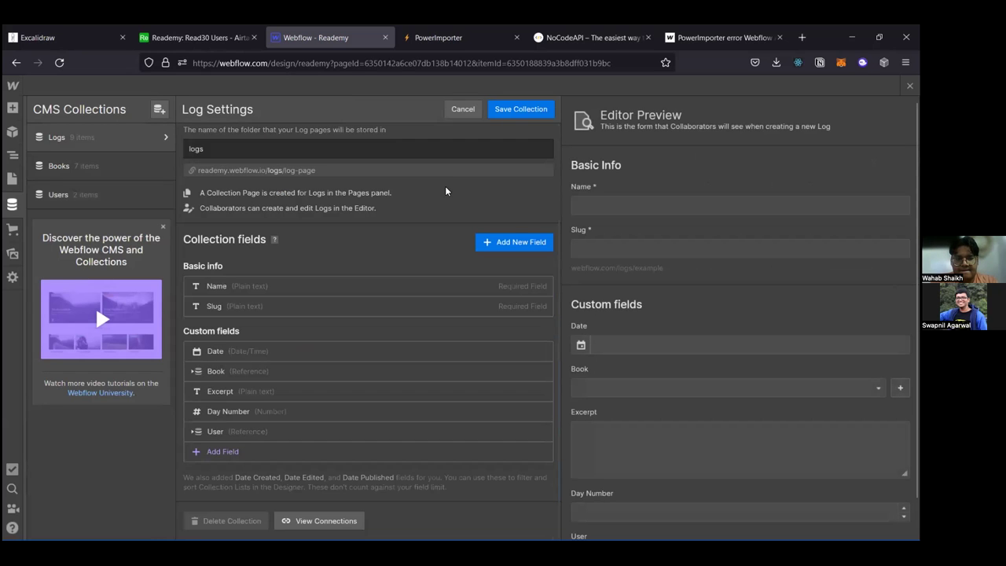
pyautogui.scroll(3, 445, 186)
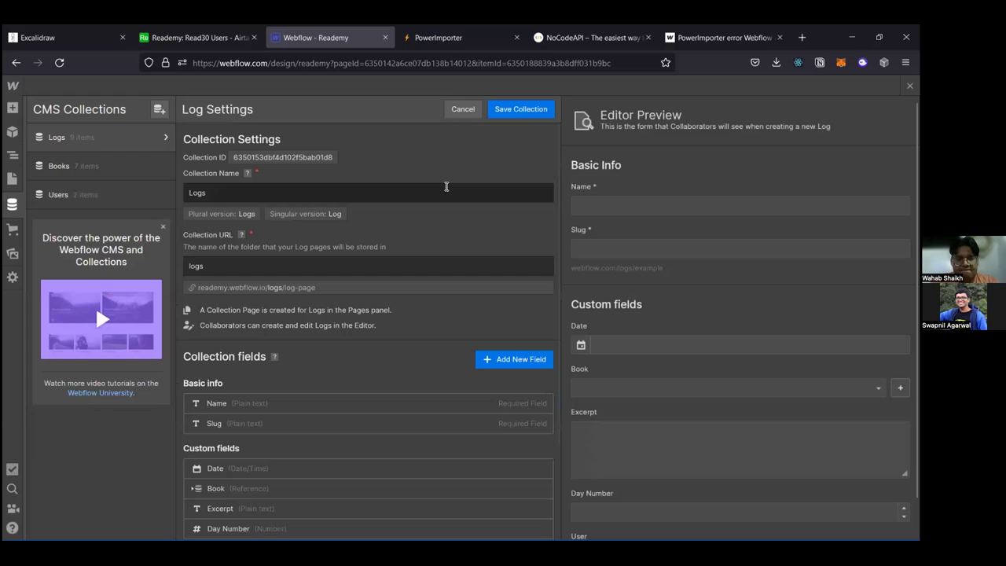
pyautogui.click(99, 192)
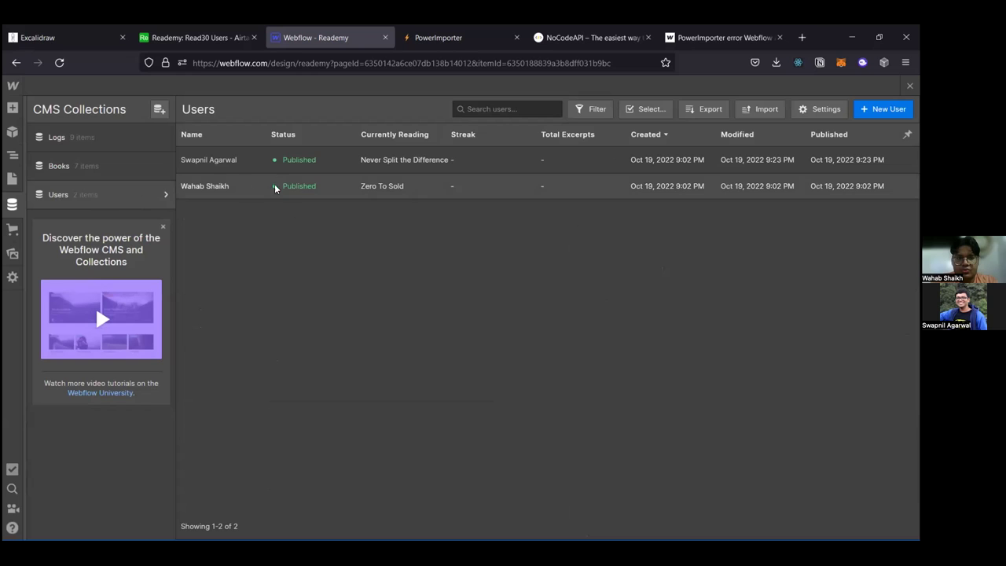
# Step: Try to delete the newest Oct 19 log, created at 9:22 PM, from the Logs collection
pyautogui.click(110, 133)
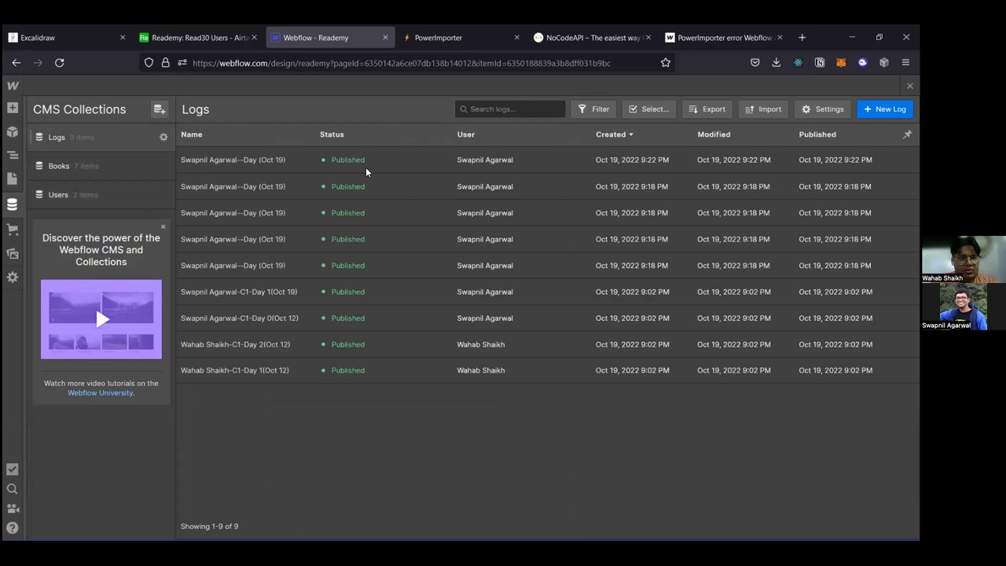
pyautogui.click(365, 169)
pyautogui.scroll(-1, 584, 228)
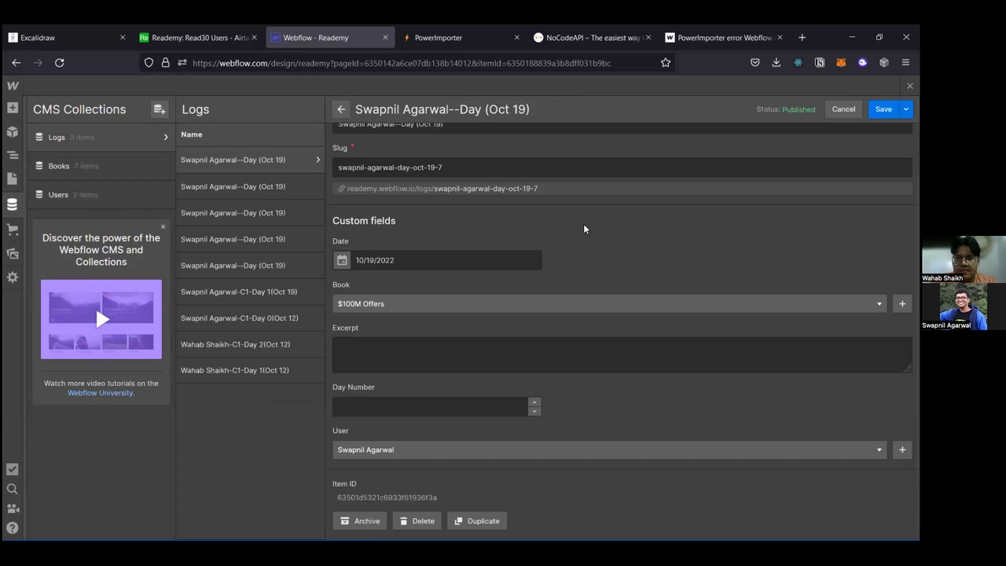
pyautogui.click(416, 521)
pyautogui.click(588, 339)
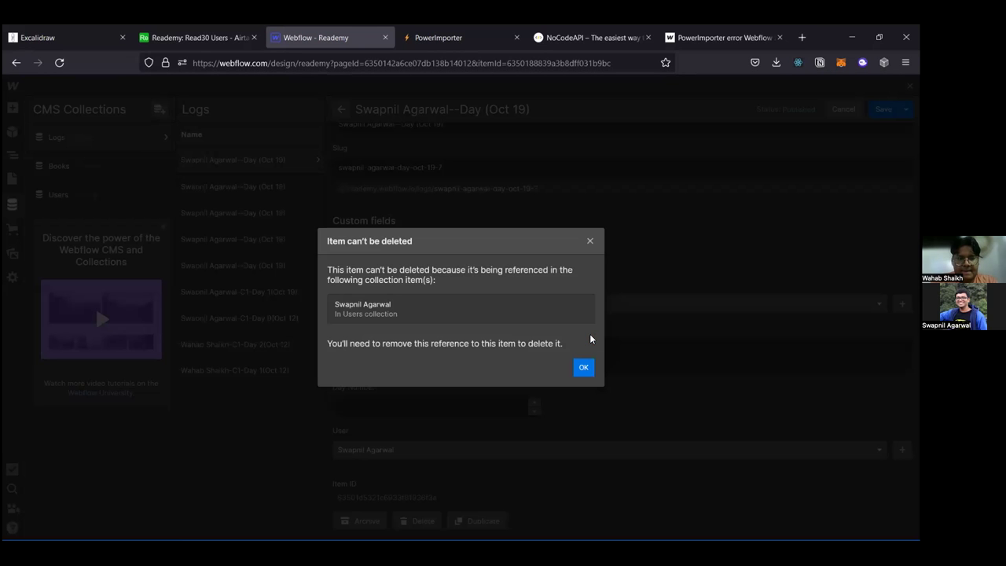
pyautogui.click(583, 366)
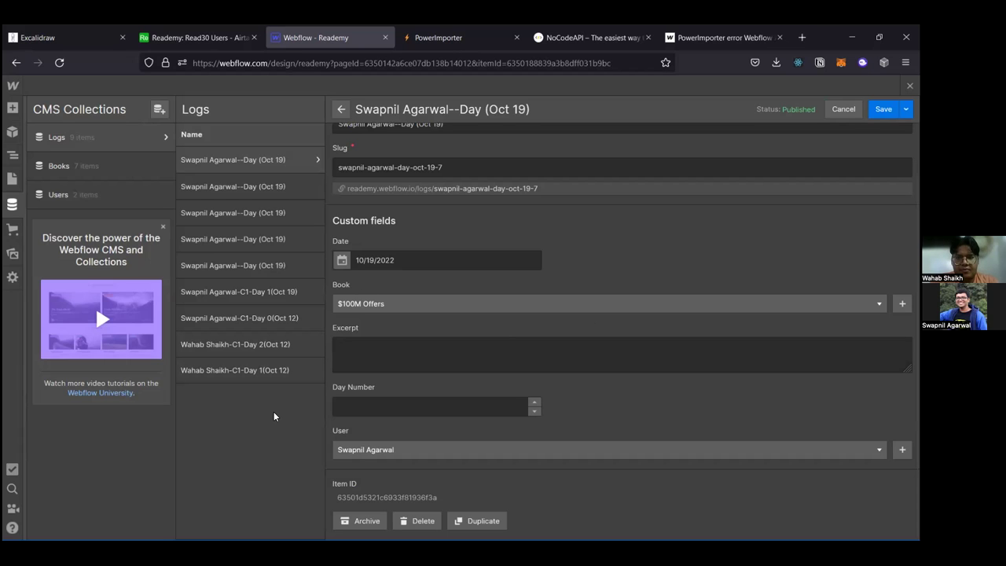
# Step: Compare the two newest log items and try again to delete the newest one, which references $100M Offers
pyautogui.click(286, 164)
pyautogui.click(277, 184)
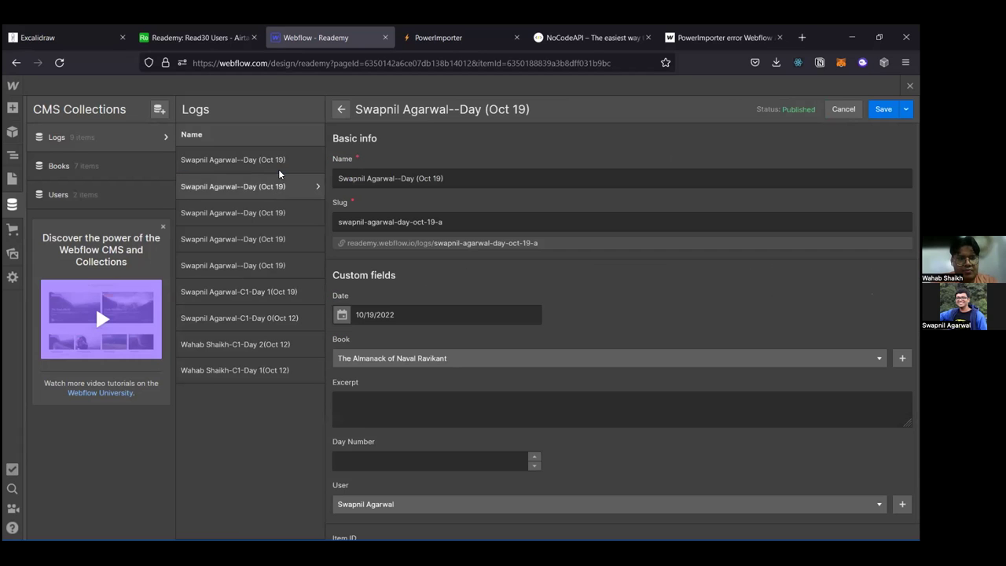
pyautogui.click(278, 186)
pyautogui.click(293, 159)
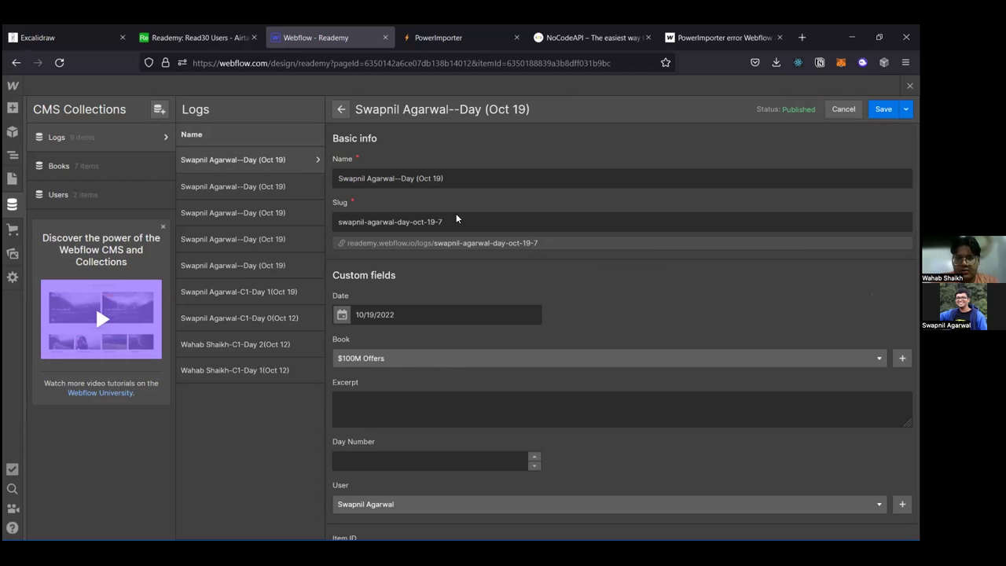
pyautogui.scroll(-1, 527, 254)
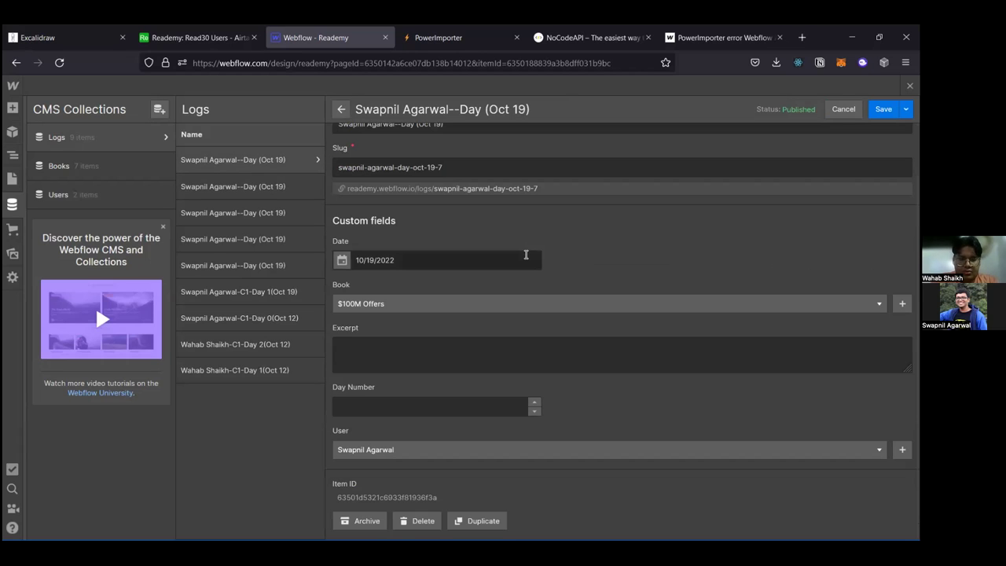
pyautogui.click(418, 520)
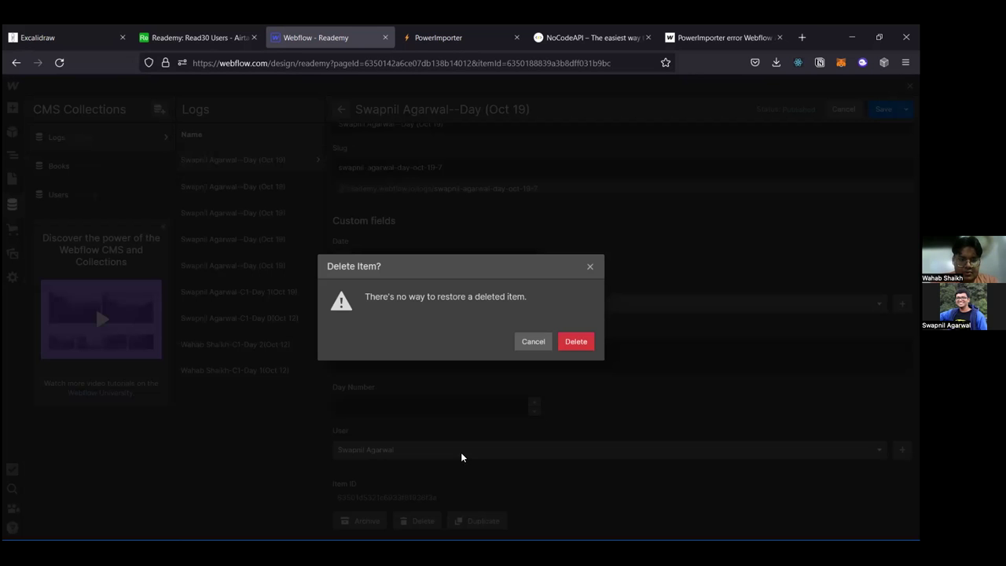
pyautogui.click(572, 341)
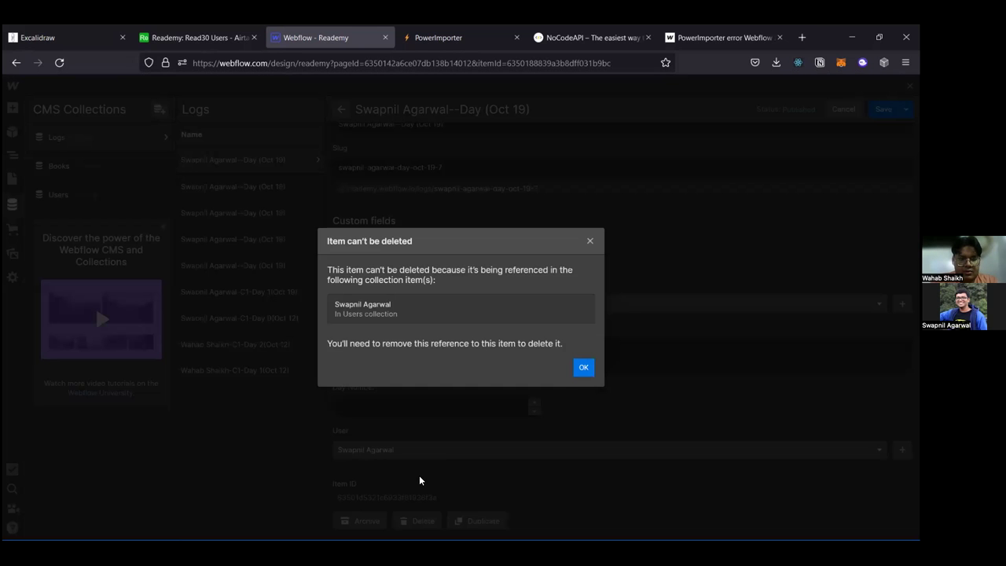
pyautogui.click(577, 366)
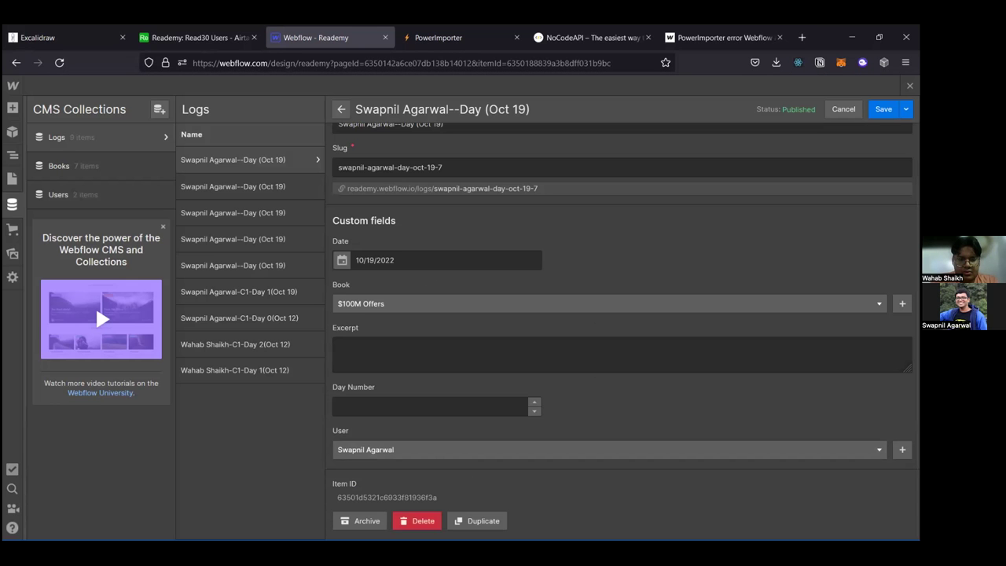
# Step: Make two more attempts to delete the open log item and dismiss the resulting dialogs
pyautogui.press('Return')
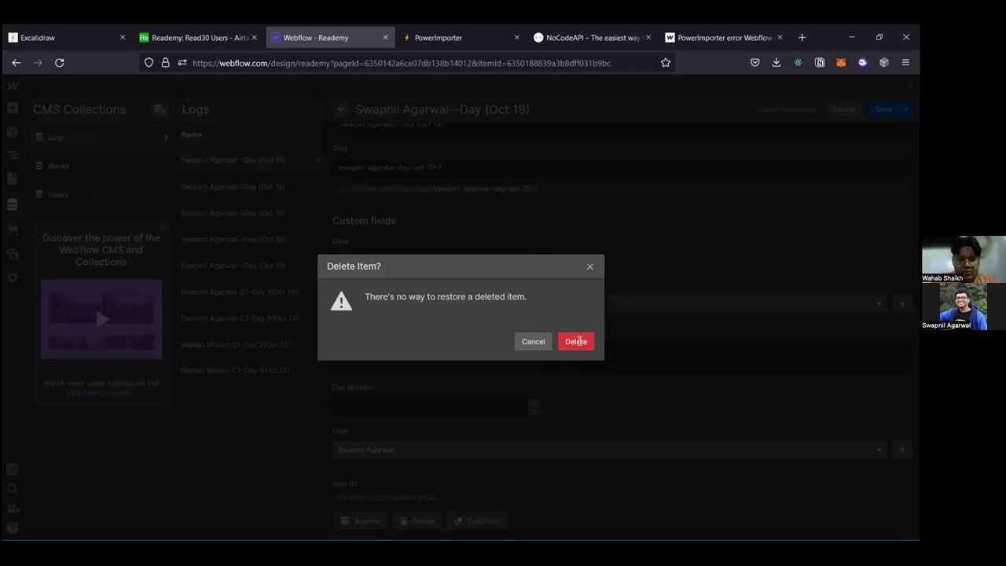
pyautogui.click(578, 341)
pyautogui.click(583, 366)
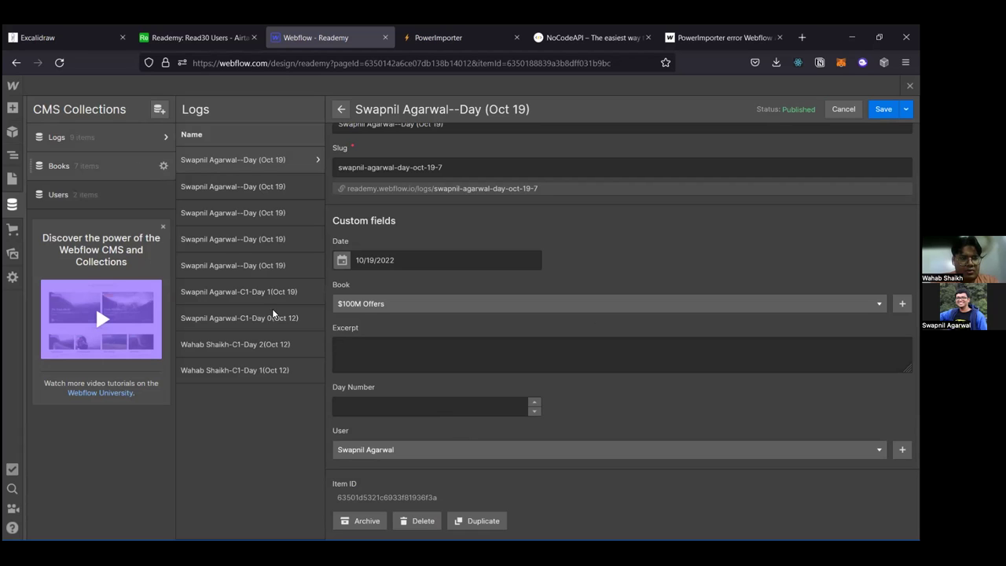
pyautogui.click(418, 520)
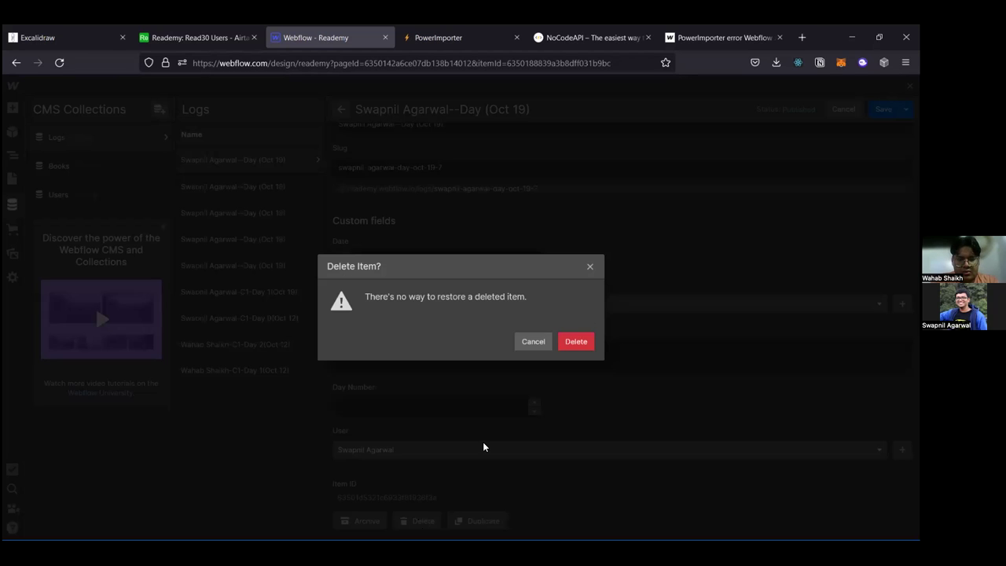
pyautogui.click(578, 341)
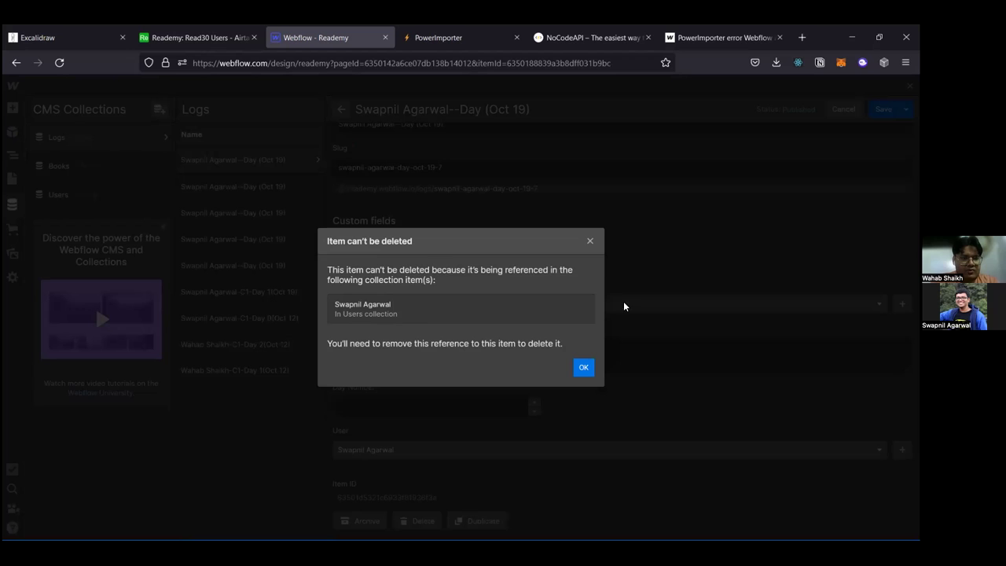
pyautogui.press('Escape')
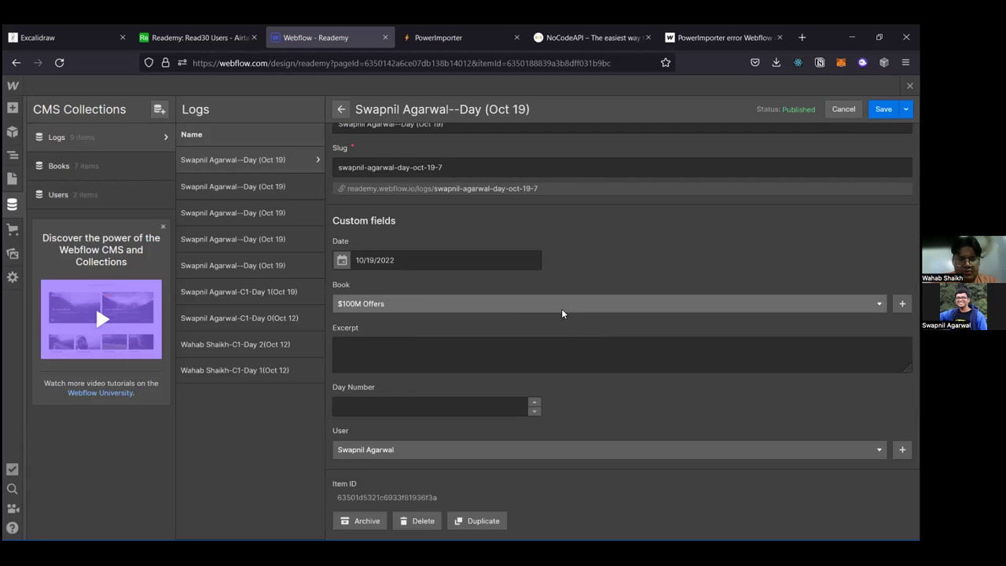
# Step: Leave the CMS collections and delete the avatar image and the name heading from the Users Template page
pyautogui.click(12, 132)
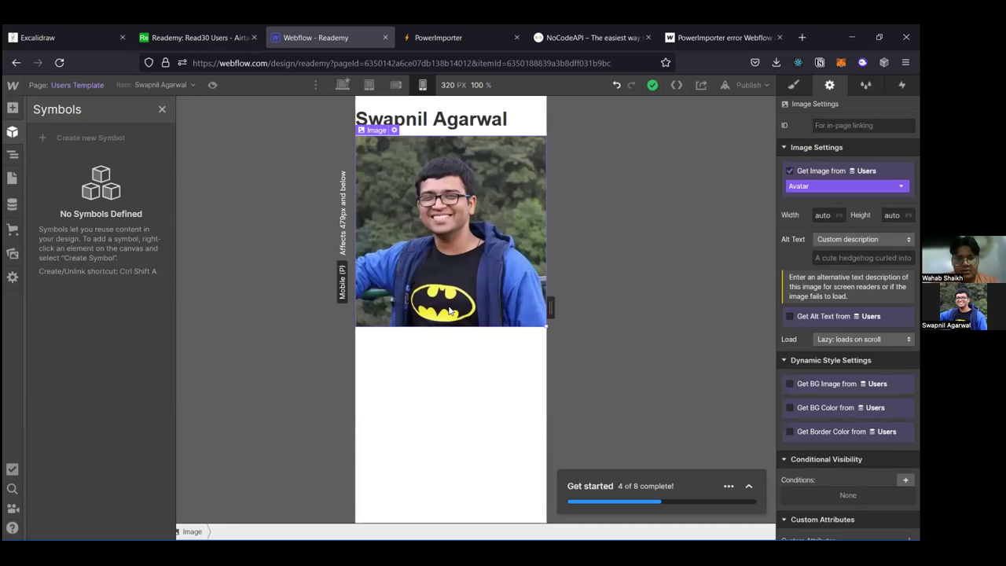
pyautogui.press('z')
pyautogui.press('Delete')
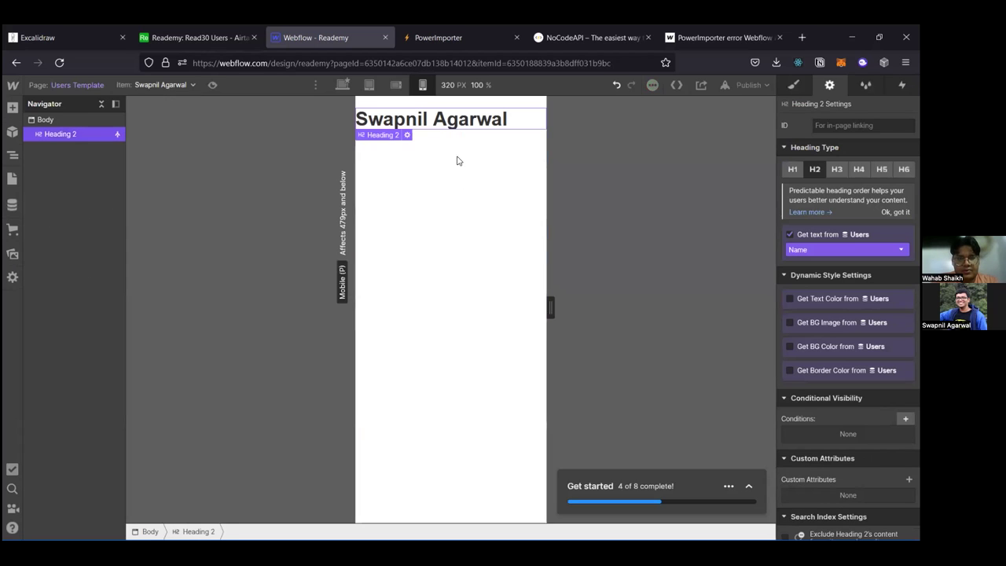
pyautogui.press('Delete')
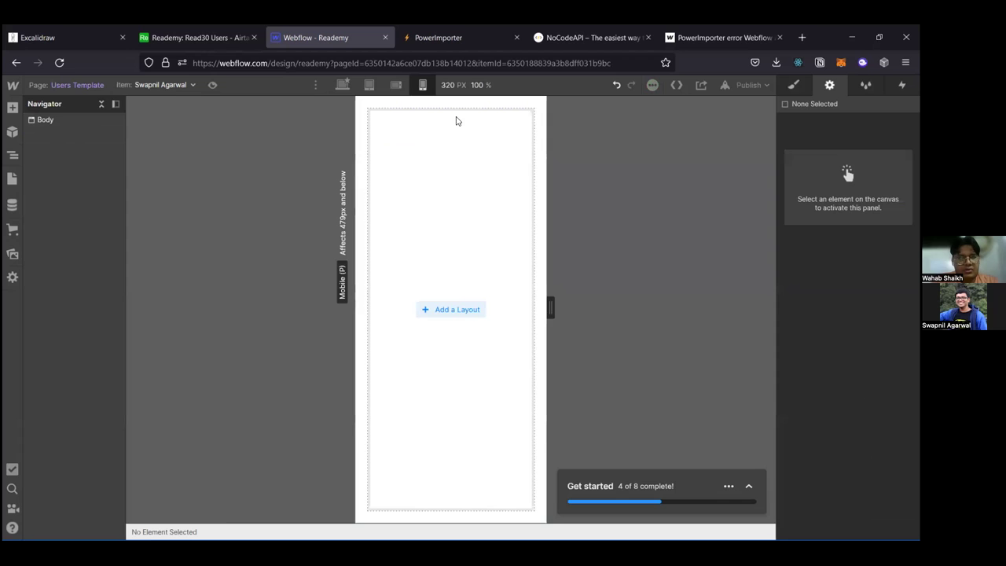
# Step: Reopen the newest log item in the Logs collection and try to delete it with the template page emptied
pyautogui.click(14, 159)
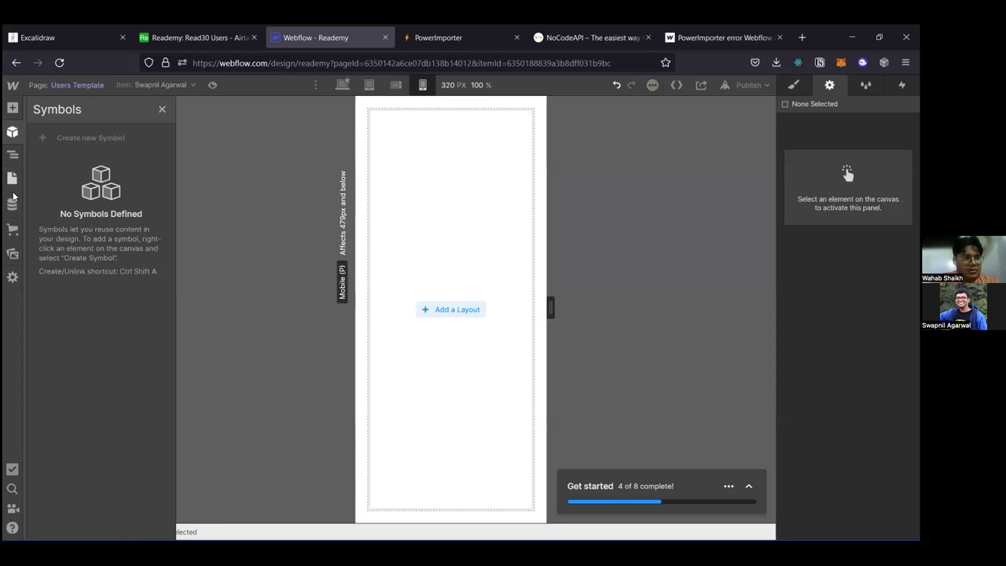
pyautogui.click(12, 204)
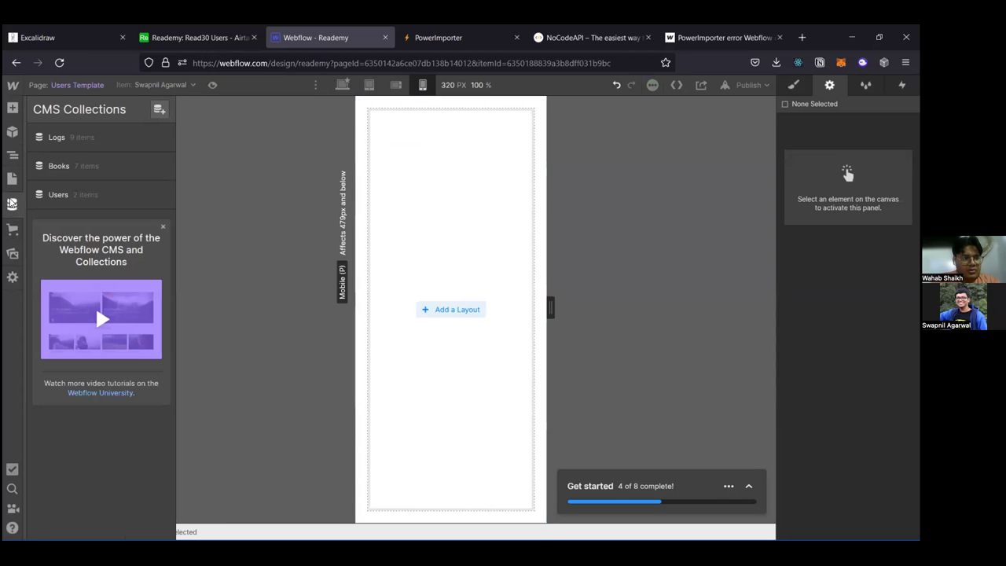
pyautogui.click(88, 137)
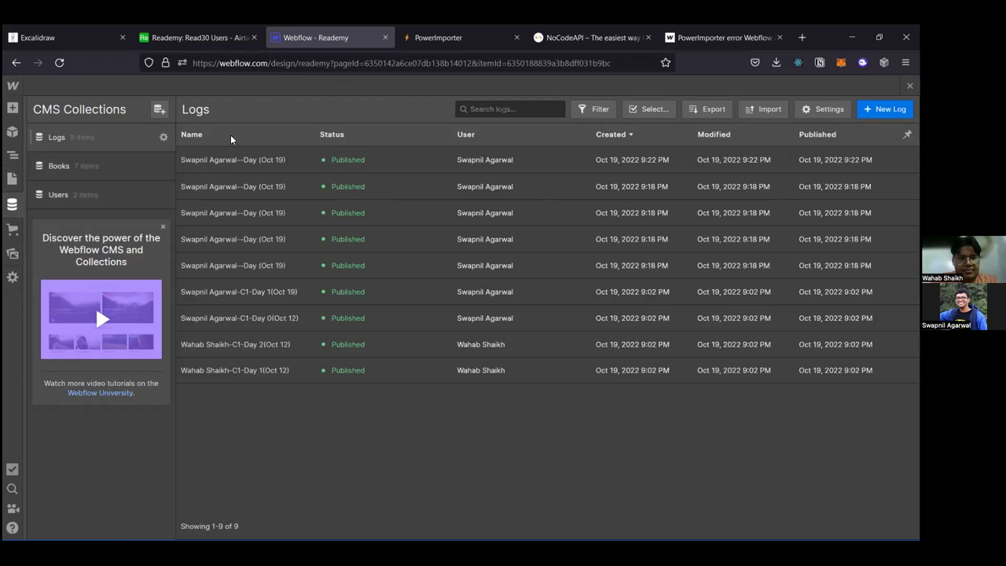
pyautogui.click(567, 160)
pyautogui.scroll(-1, 465, 322)
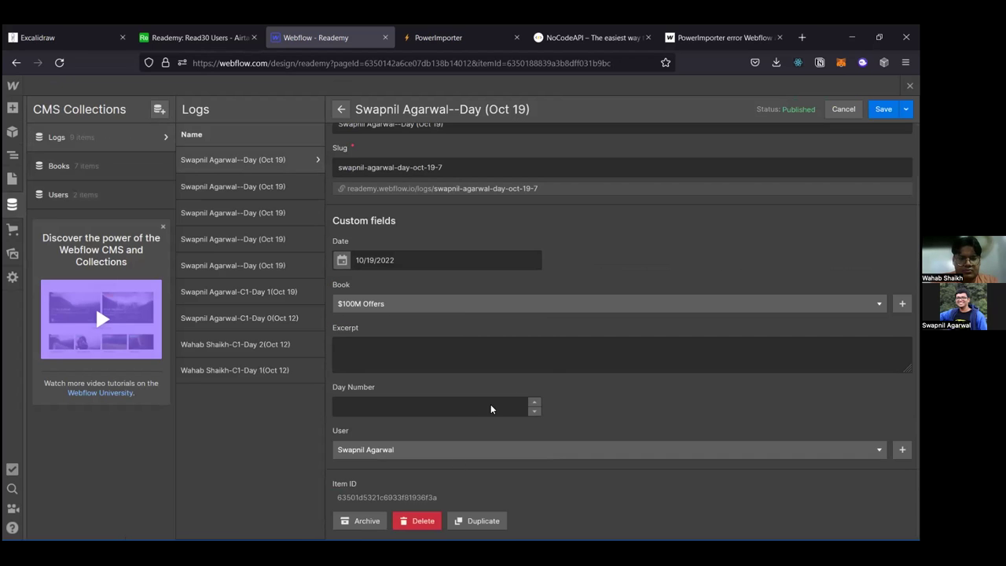
pyautogui.click(417, 520)
pyautogui.click(577, 341)
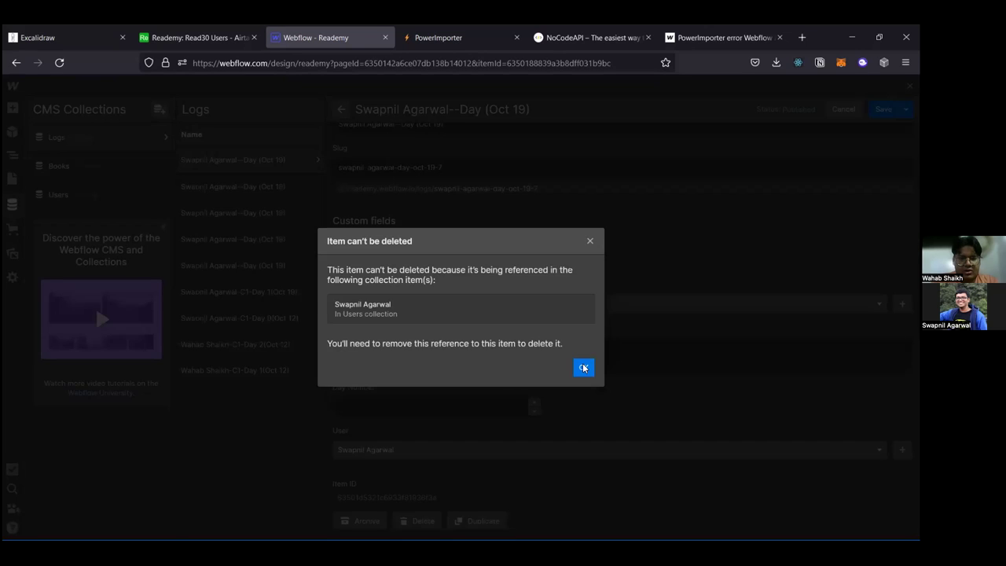
# Step: Dismiss the open dialog and try to delete the oldest log item, C1-Day 1 (Oct 12), from the Logs collection
pyautogui.click(583, 367)
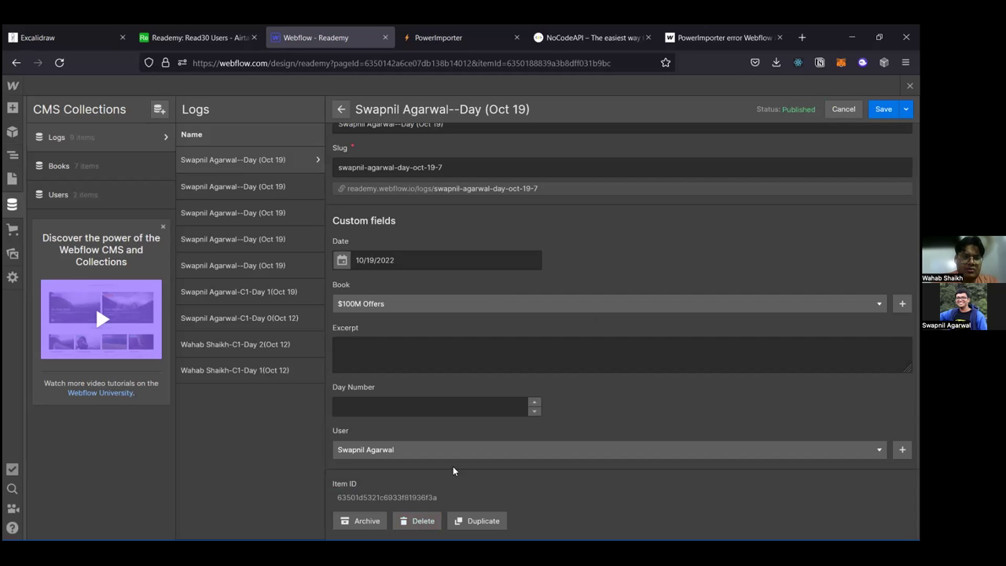
pyautogui.click(91, 185)
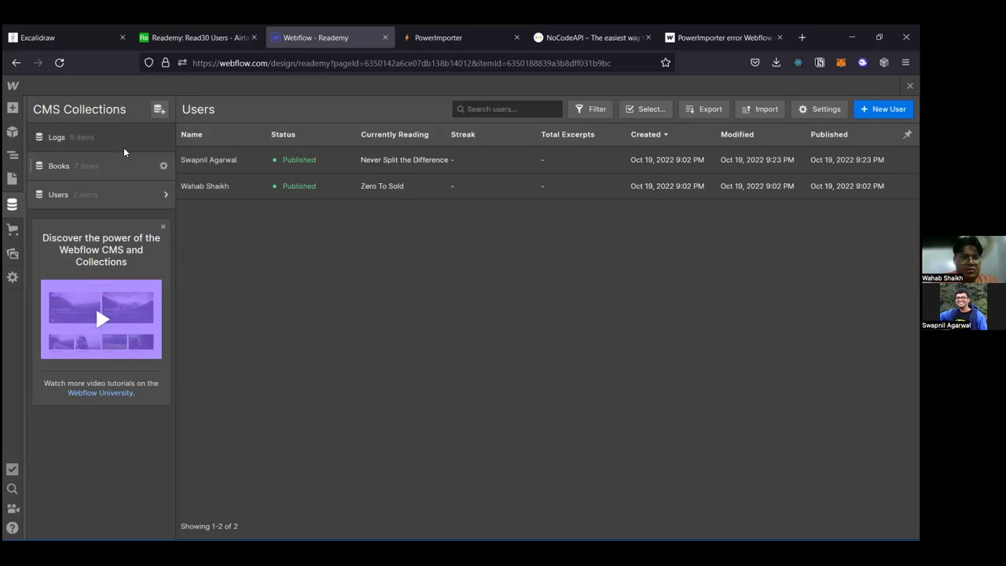
pyautogui.click(129, 141)
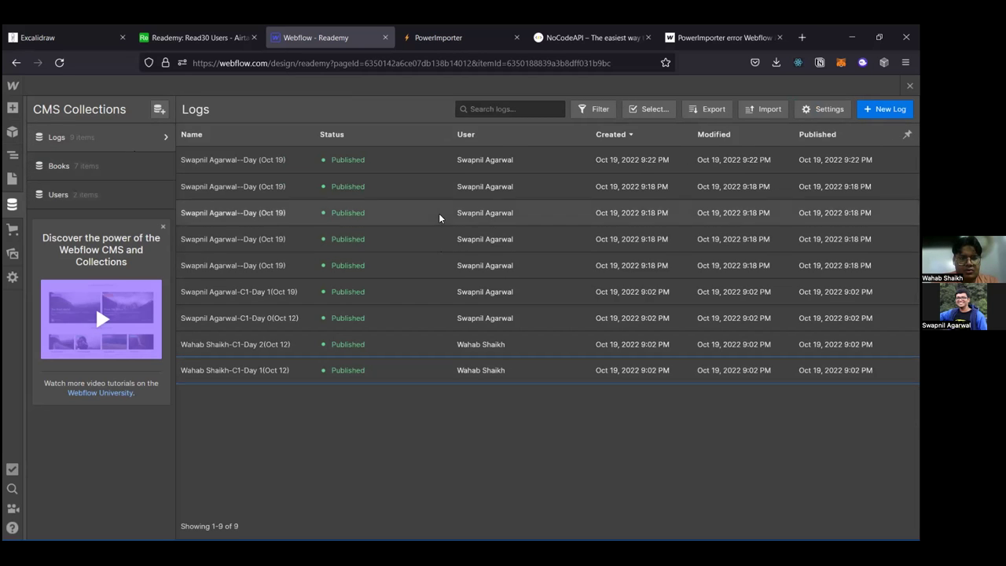
pyautogui.click(368, 367)
pyautogui.scroll(-1, 393, 467)
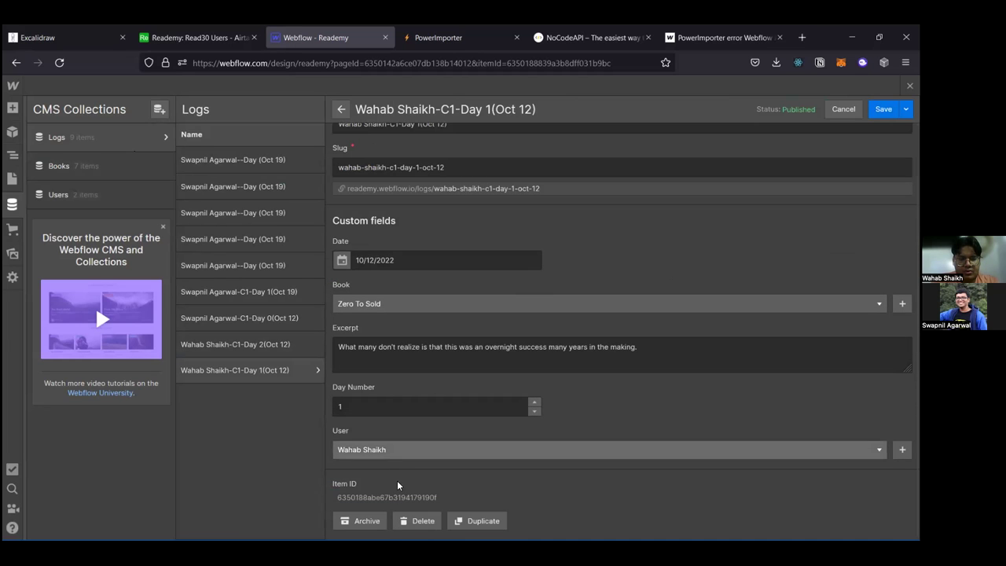
pyautogui.click(412, 520)
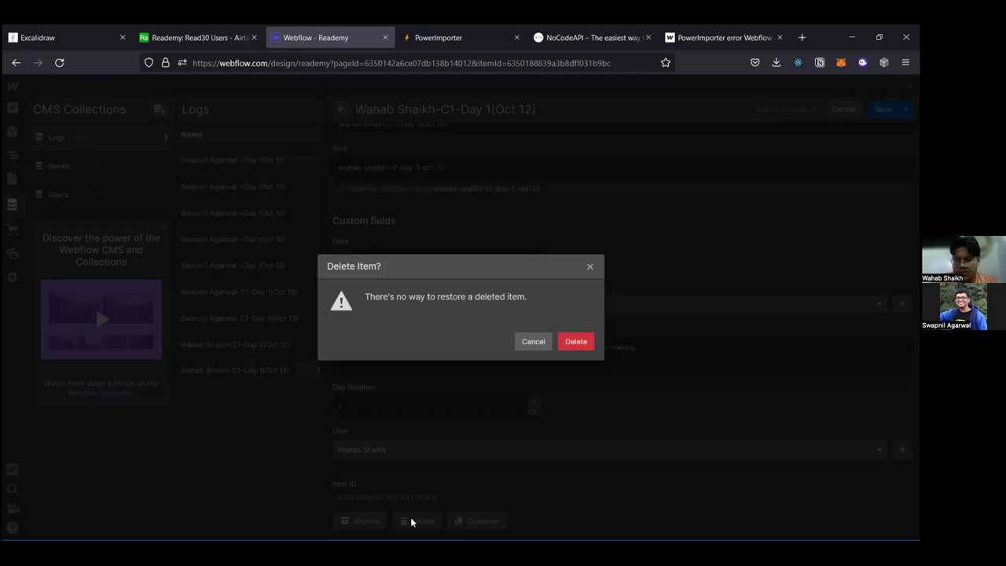
pyautogui.click(579, 342)
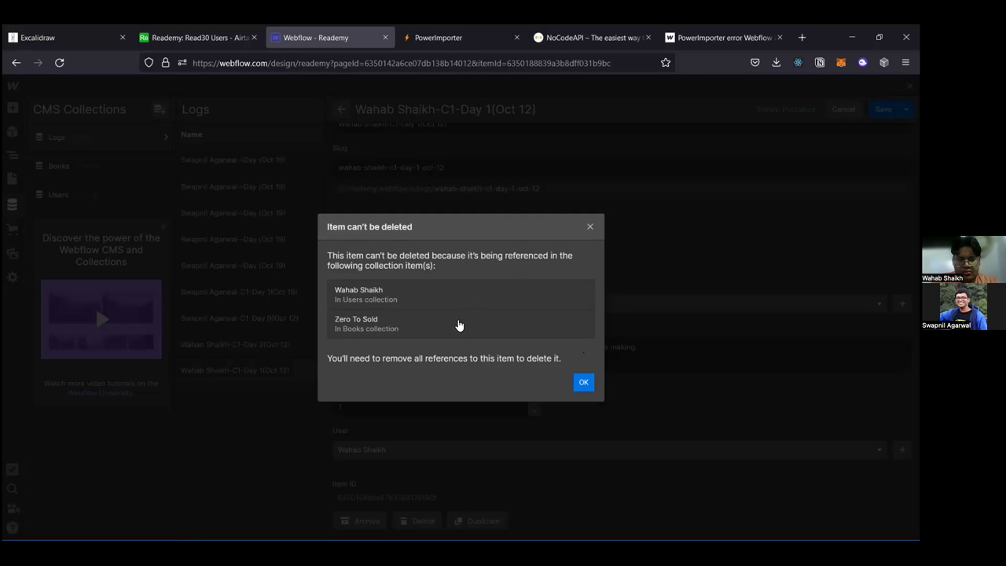
pyautogui.click(589, 231)
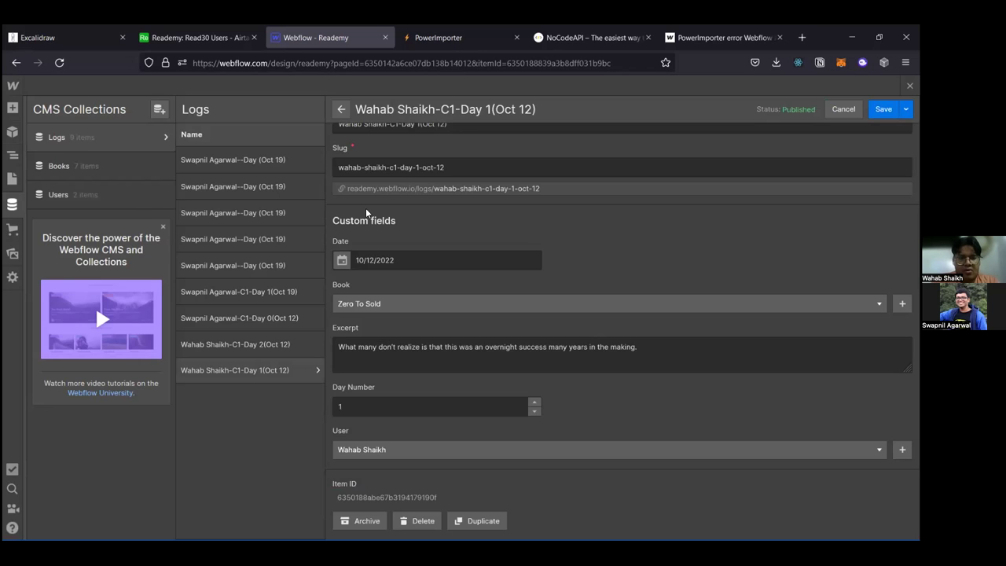
# Step: Try to delete the $100M Offers item from the Books collection and dismiss the resulting dialog
pyautogui.click(81, 174)
pyautogui.click(257, 167)
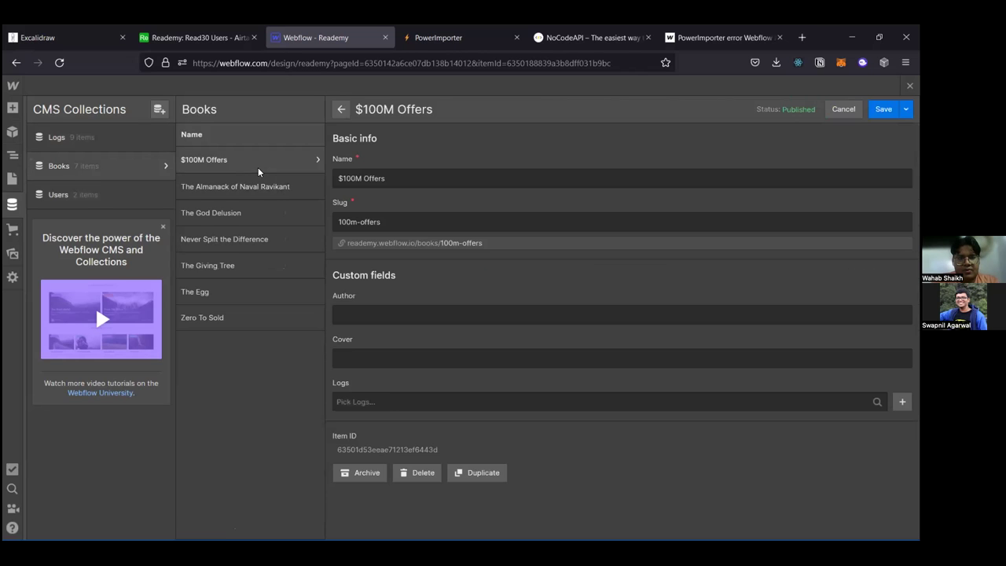
pyautogui.moveTo(452, 513)
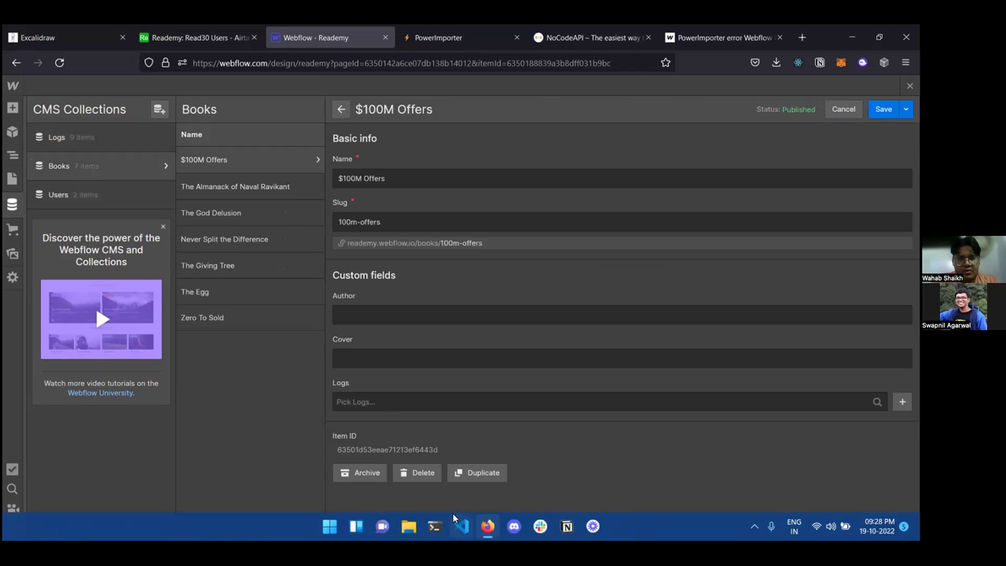
pyautogui.click(436, 472)
pyautogui.click(577, 341)
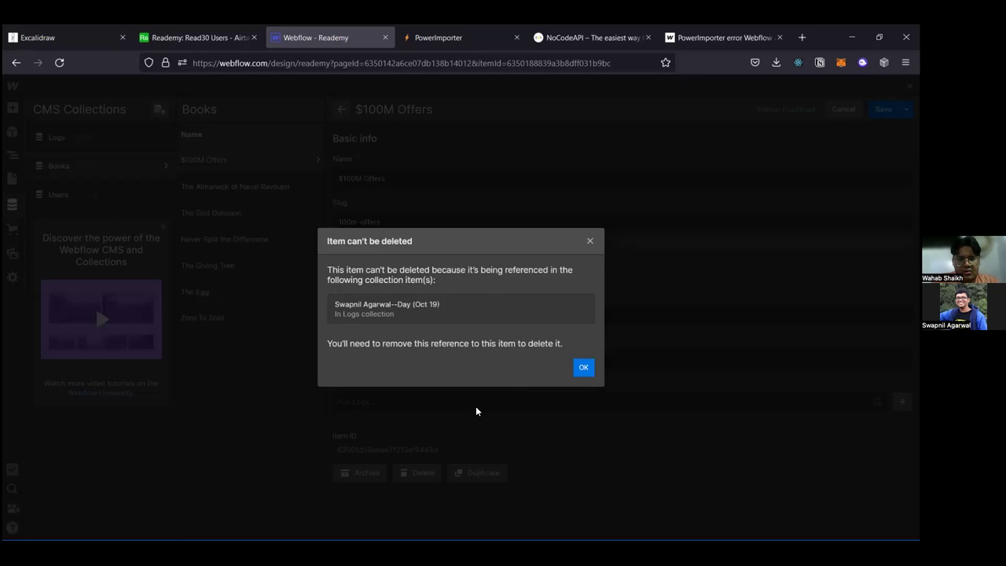
pyautogui.click(586, 363)
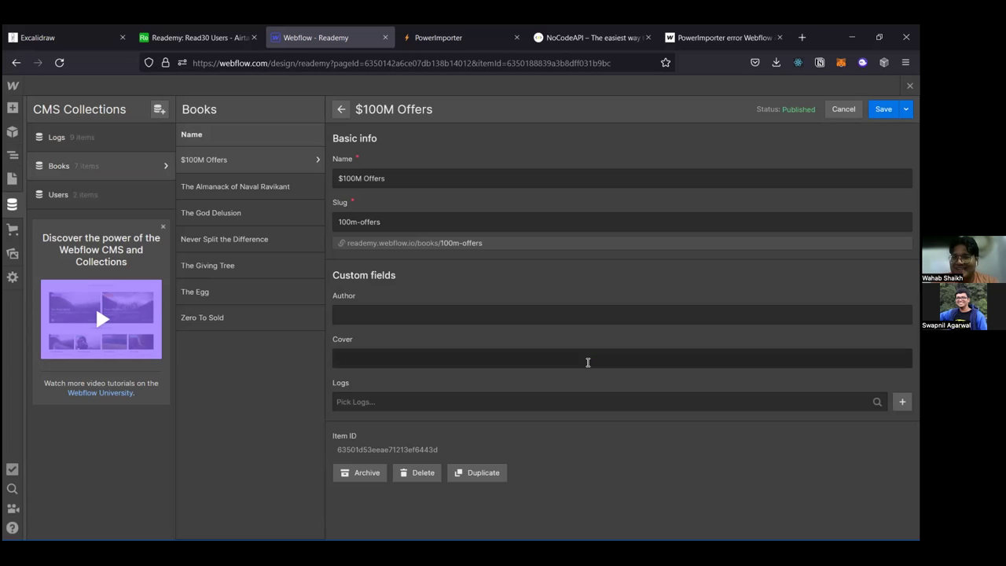
# Step: Select every item in the Logs collection and try to delete them all at once
pyautogui.click(147, 136)
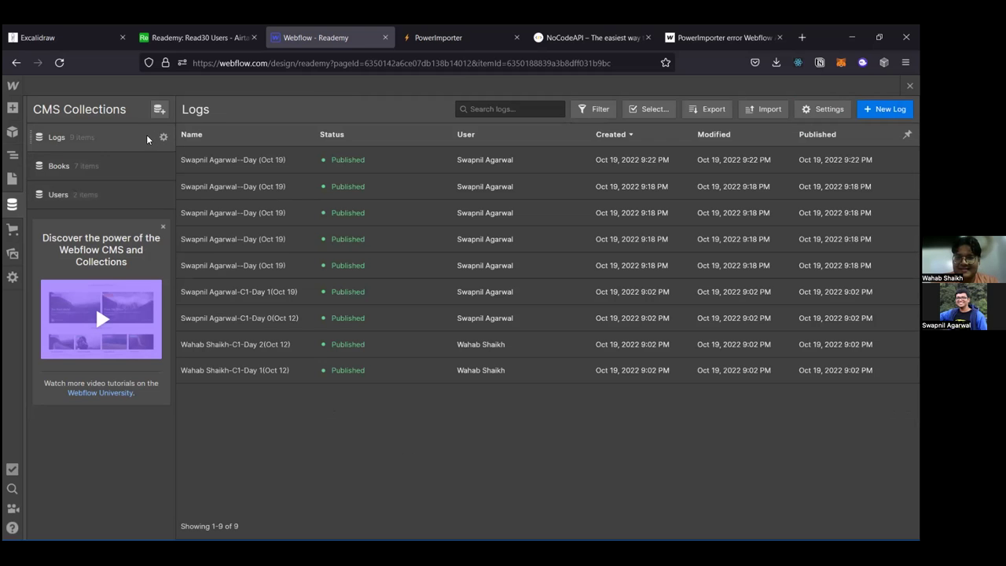
pyautogui.click(657, 109)
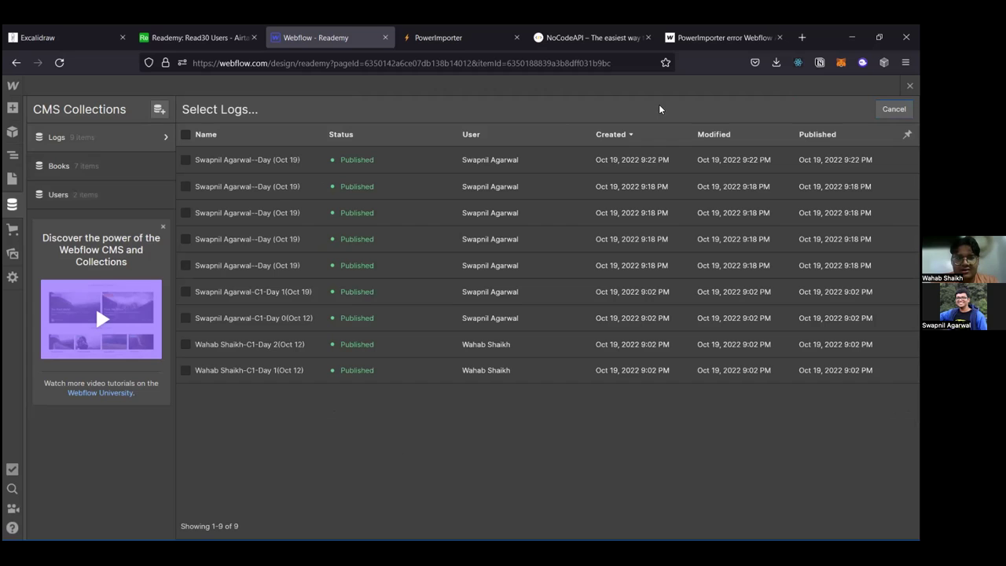
pyautogui.click(186, 135)
pyautogui.click(187, 136)
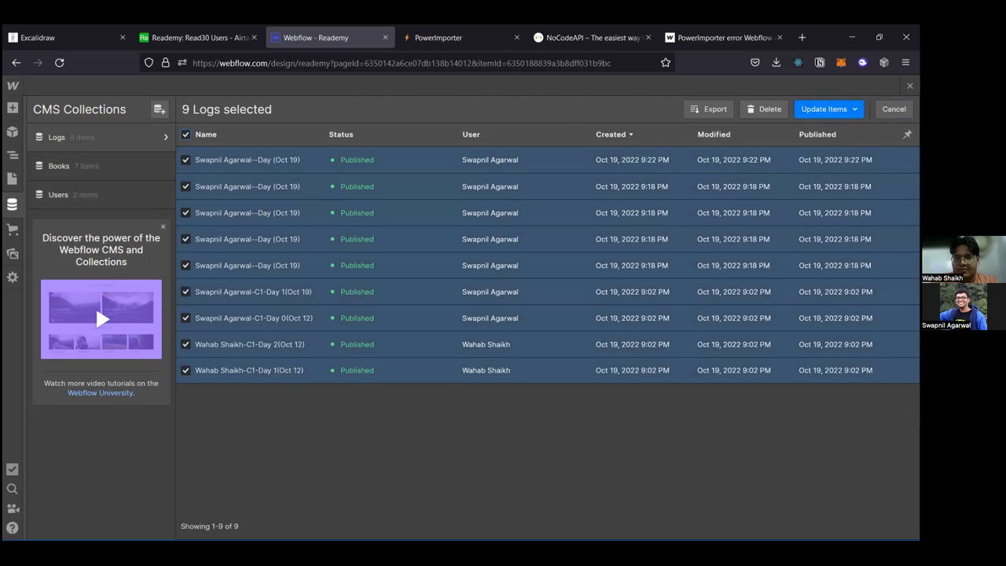
pyautogui.click(816, 109)
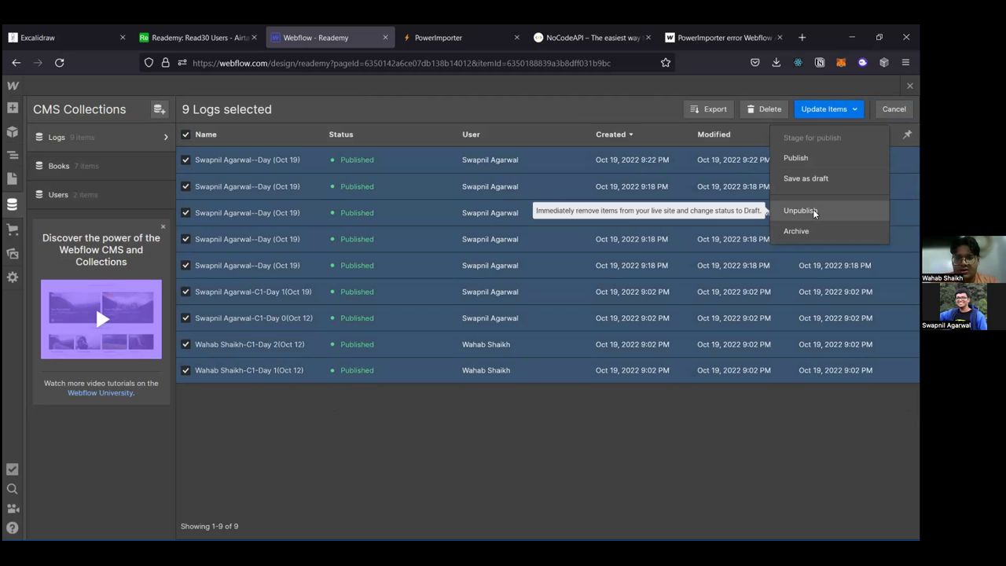
pyautogui.click(767, 111)
pyautogui.click(767, 111)
pyautogui.click(581, 346)
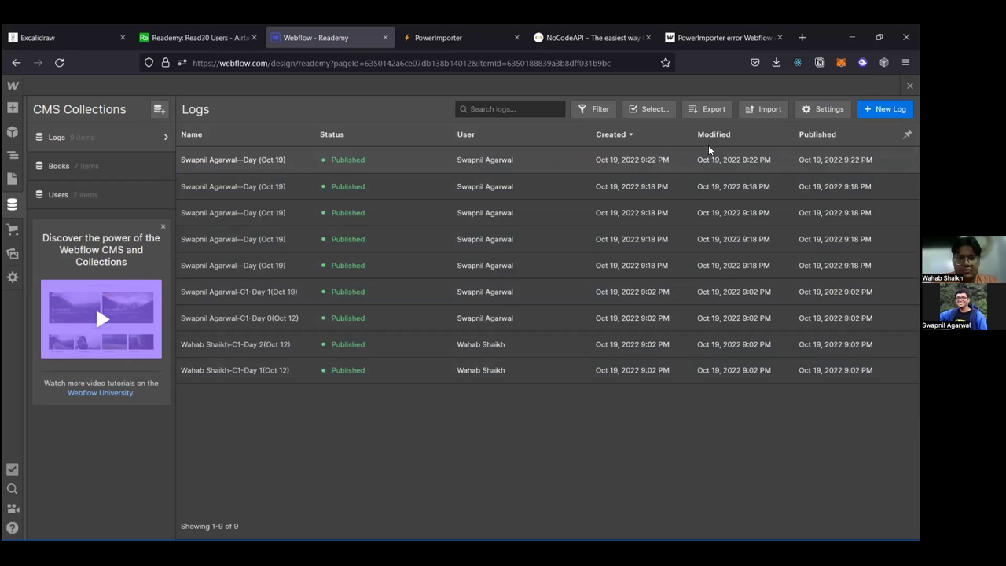
# Step: Select every item in the Books collection and try to delete them in bulk
pyautogui.click(95, 168)
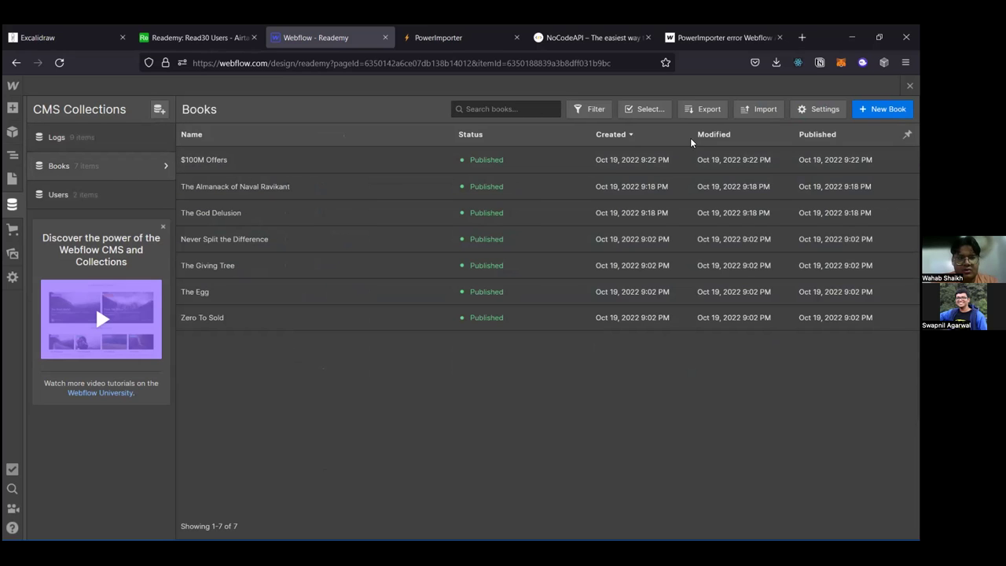
pyautogui.click(657, 109)
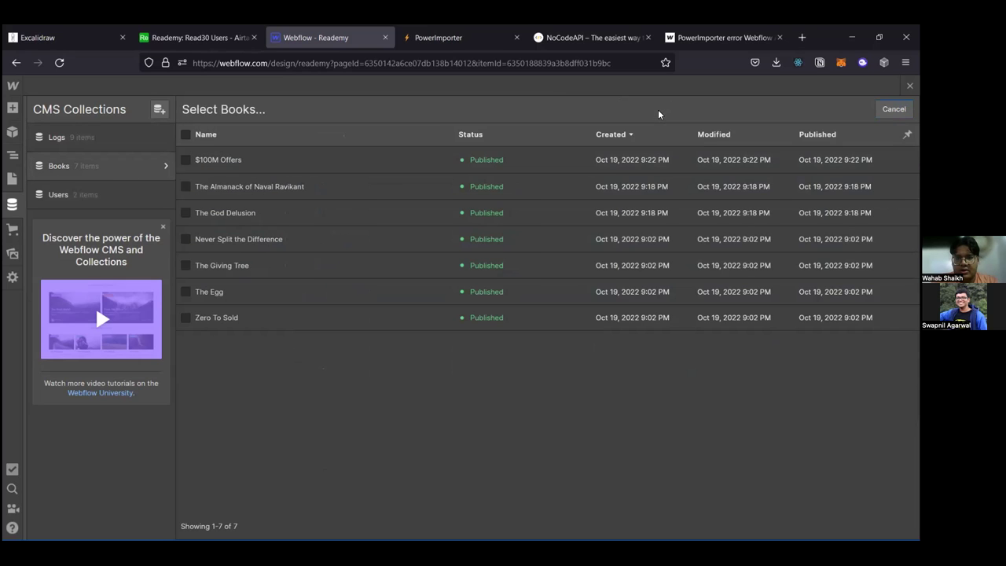
pyautogui.click(183, 134)
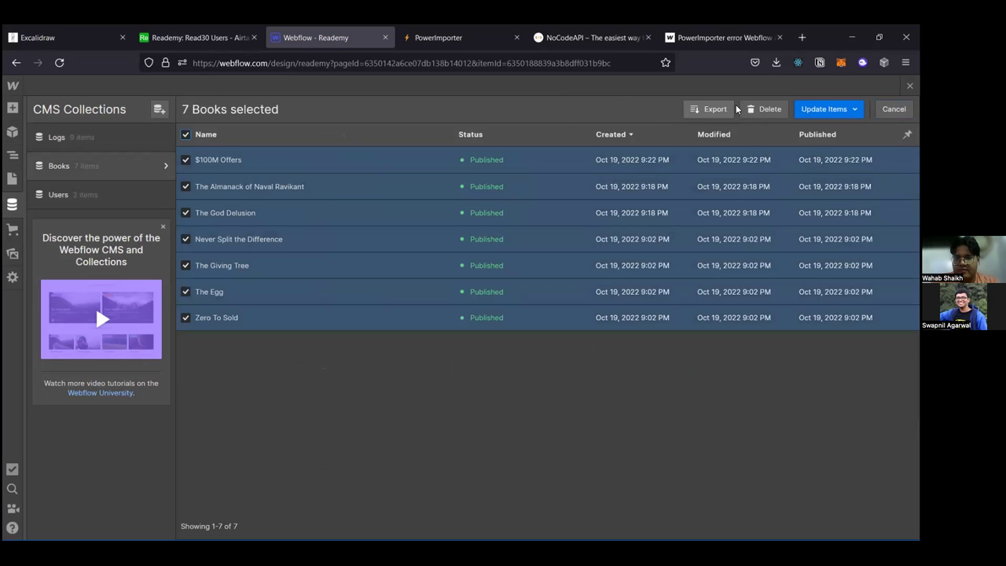
pyautogui.click(764, 109)
pyautogui.click(567, 342)
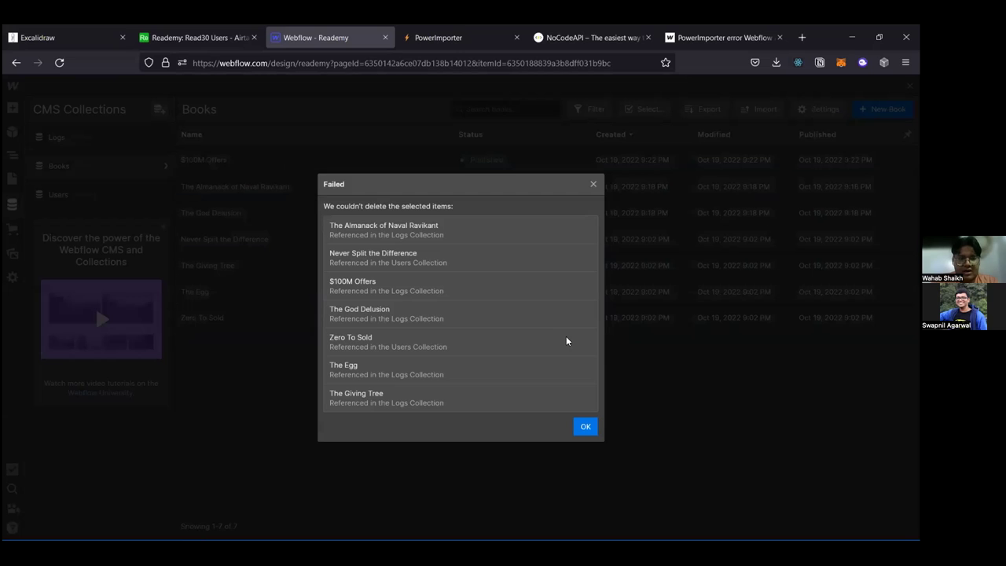
pyautogui.click(594, 184)
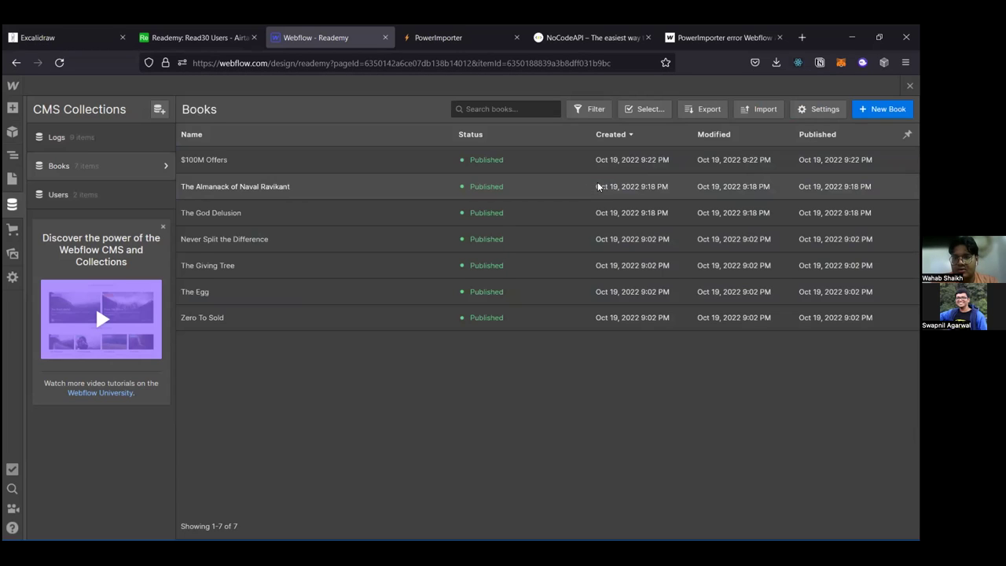
# Step: Remove all log references from the user item currently reading Zero To Sold and save it
pyautogui.click(85, 205)
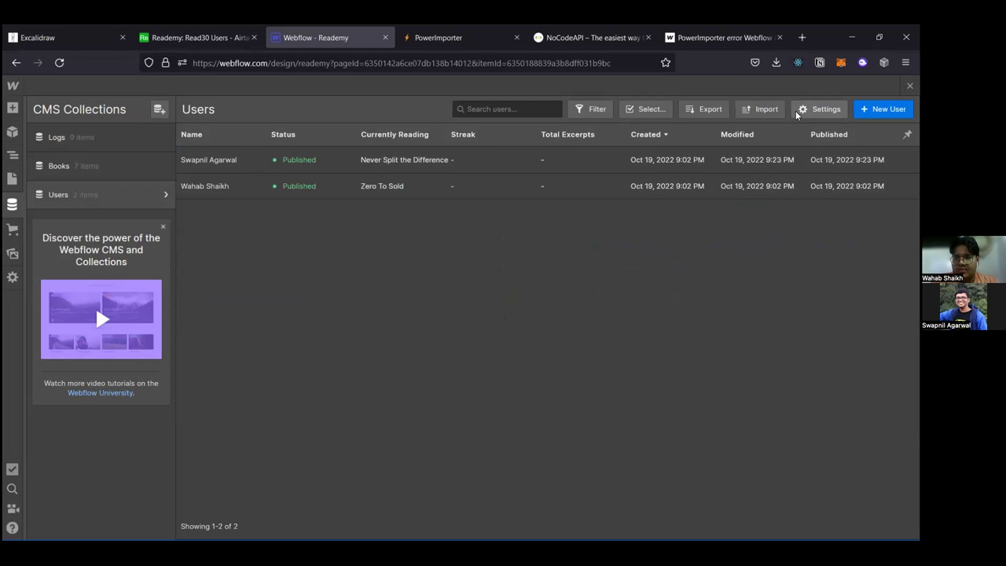
pyautogui.click(376, 181)
pyautogui.scroll(-3, 458, 263)
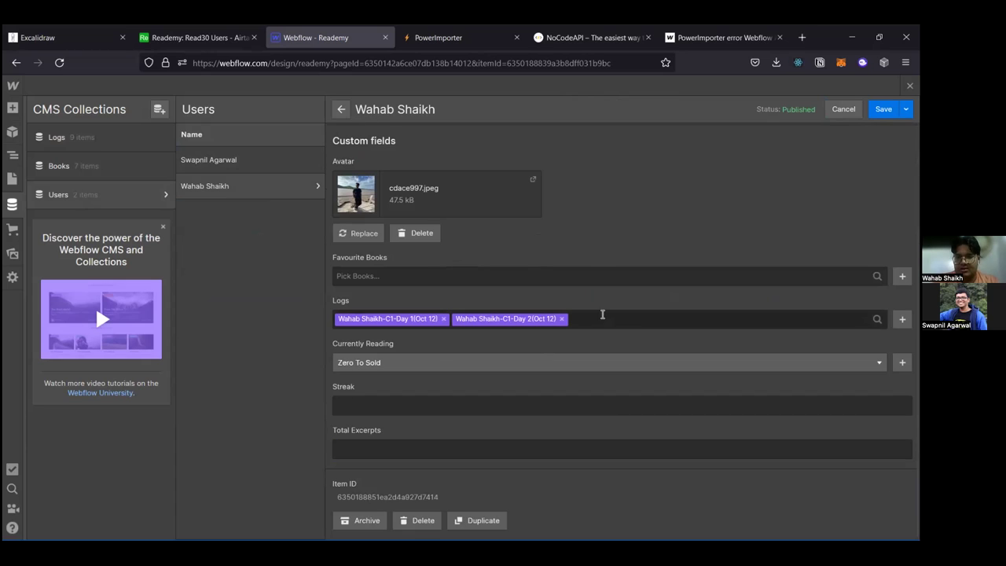
pyautogui.click(602, 318)
pyautogui.click(604, 320)
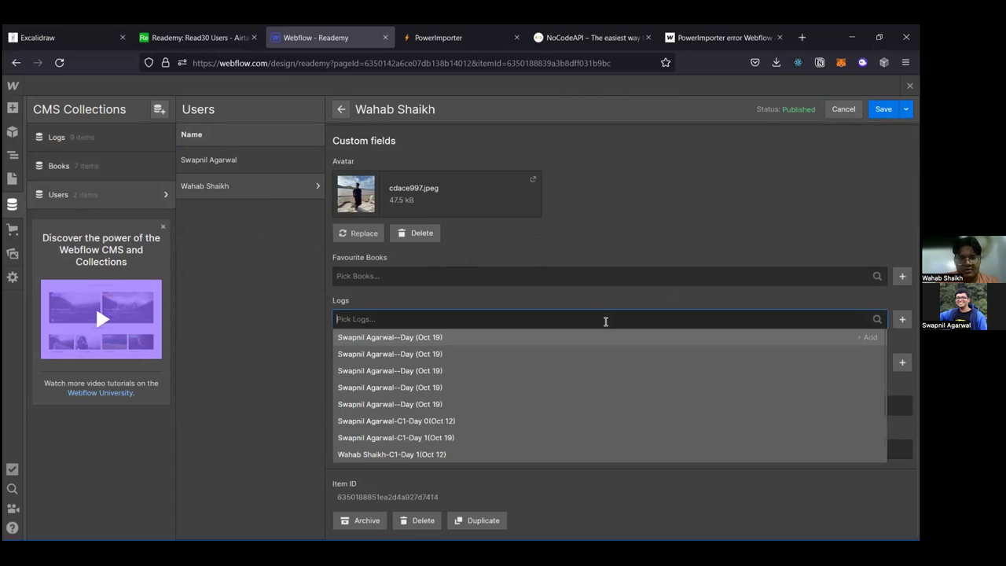
pyautogui.click(880, 110)
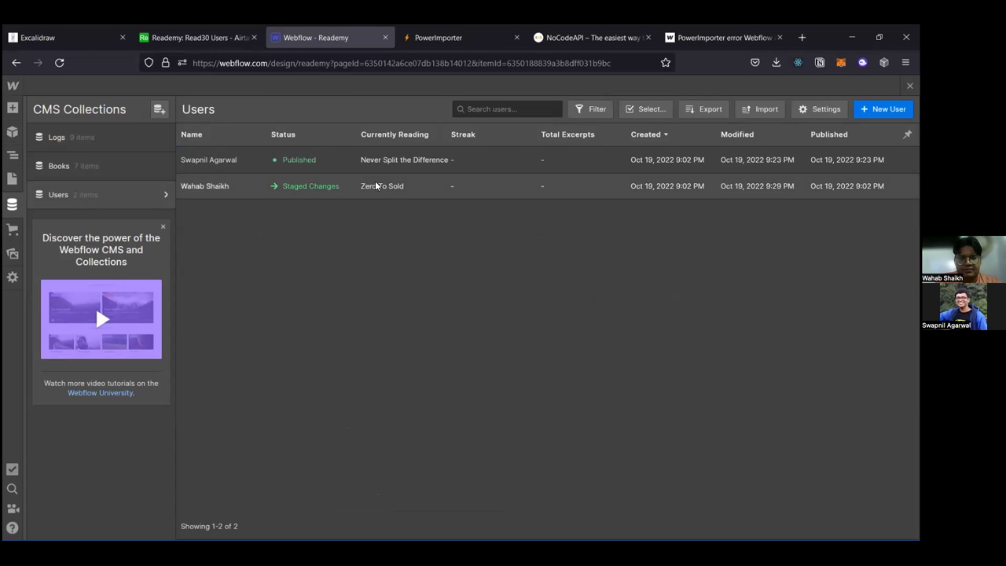
# Step: Clear every log reference from the user item currently reading Never Split the Difference and save it
pyautogui.click(378, 168)
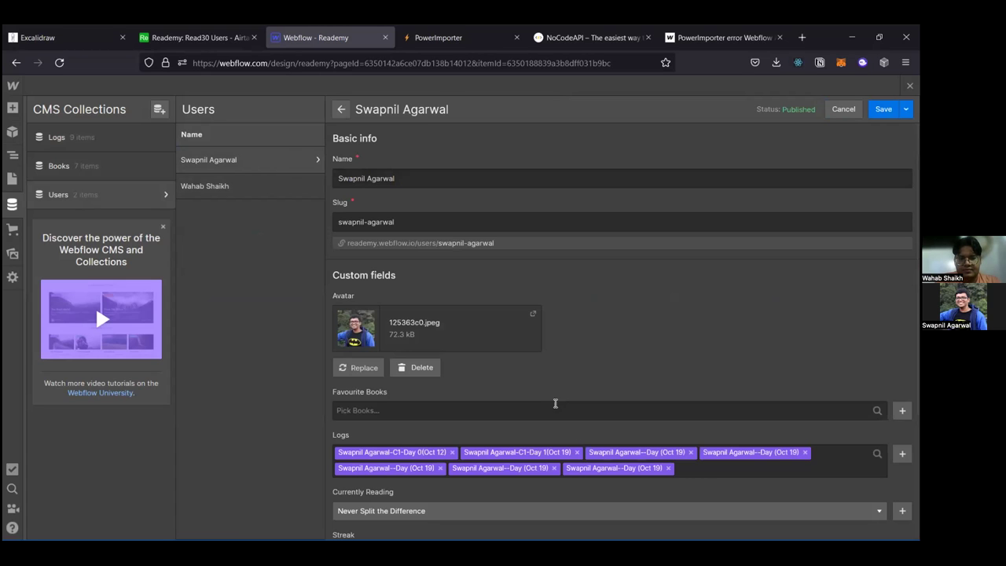
pyautogui.click(685, 467)
pyautogui.press('BackSpace')
pyautogui.press('BackSpace')
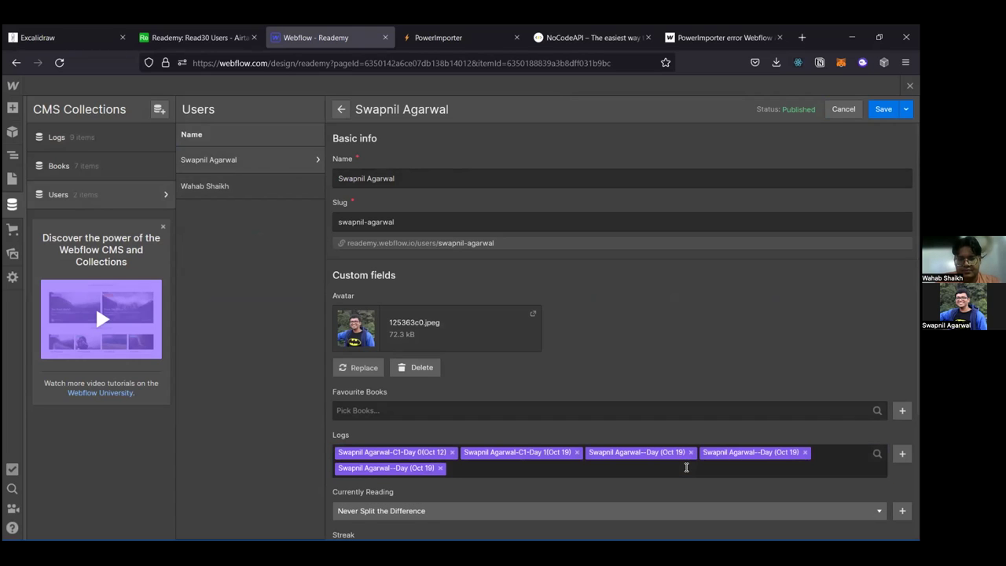
pyautogui.click(686, 467)
pyautogui.press('BackSpace')
pyautogui.press('BackSpace')
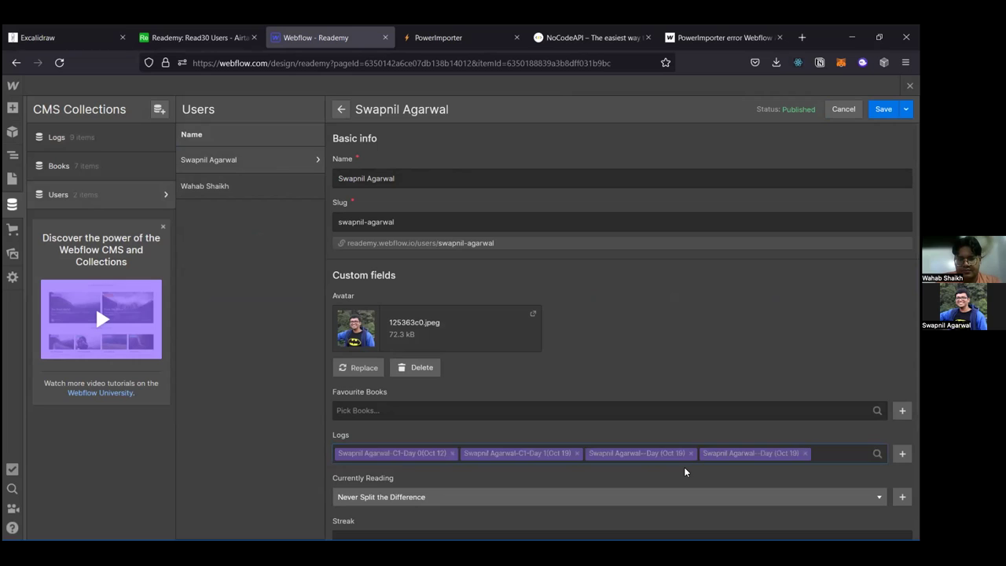
pyautogui.click(713, 452)
pyautogui.press('BackSpace')
pyautogui.press('BackSpace')
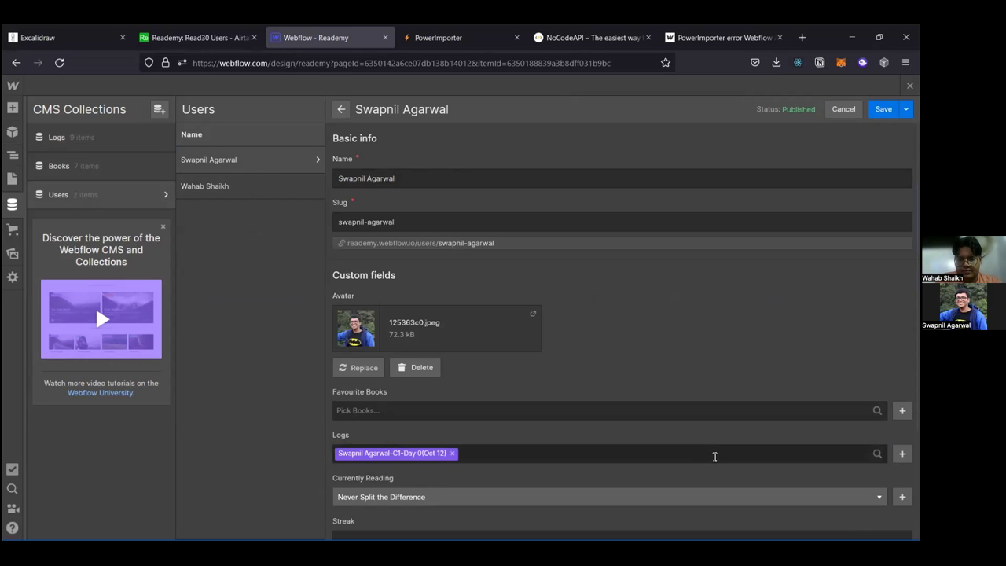
pyautogui.click(714, 454)
pyautogui.press('BackSpace')
pyautogui.click(780, 338)
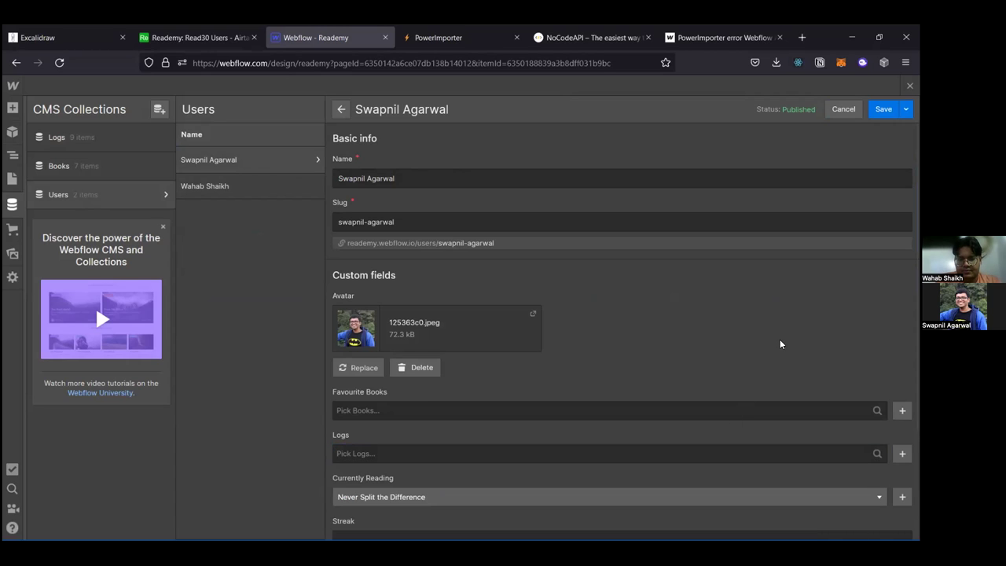
pyautogui.scroll(-2, 779, 339)
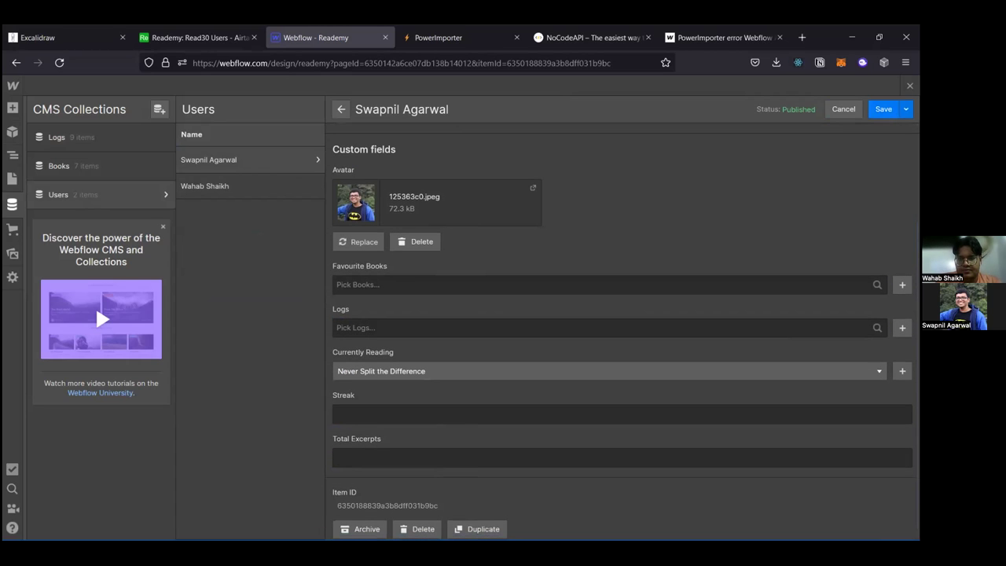
pyautogui.hotkey('ctrl', 's')
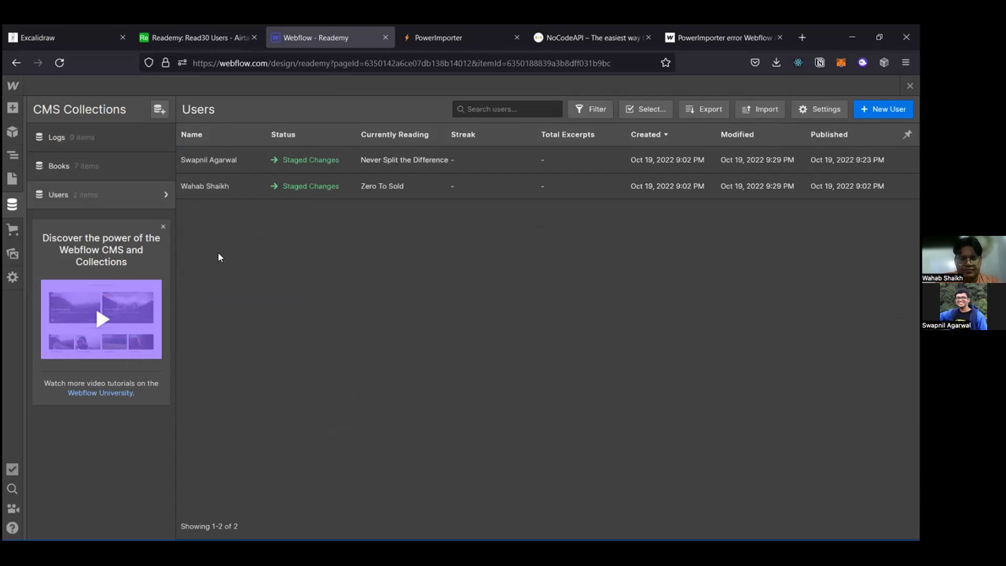
# Step: Select both items in the Users collection and try to delete them together
pyautogui.click(628, 111)
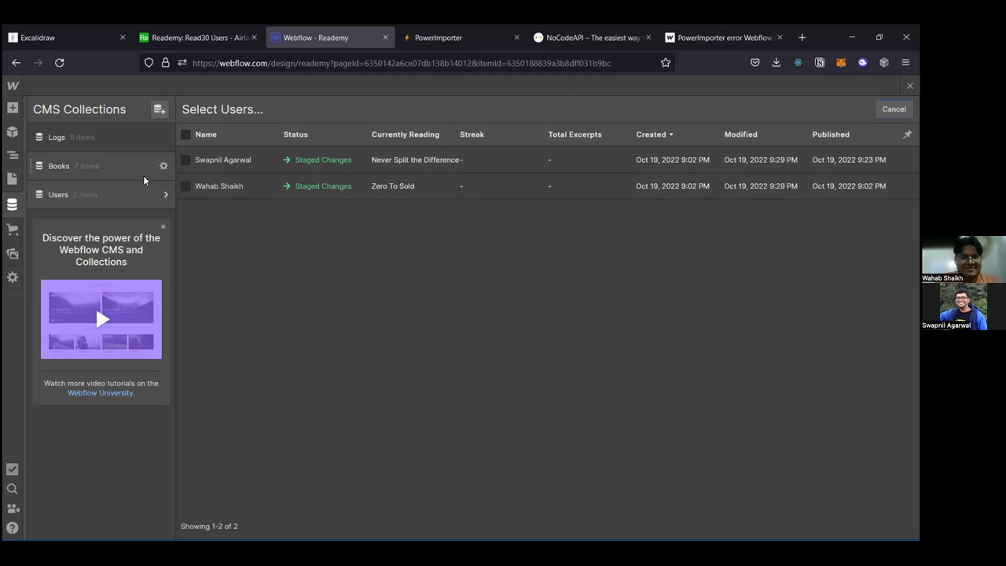
pyautogui.click(184, 135)
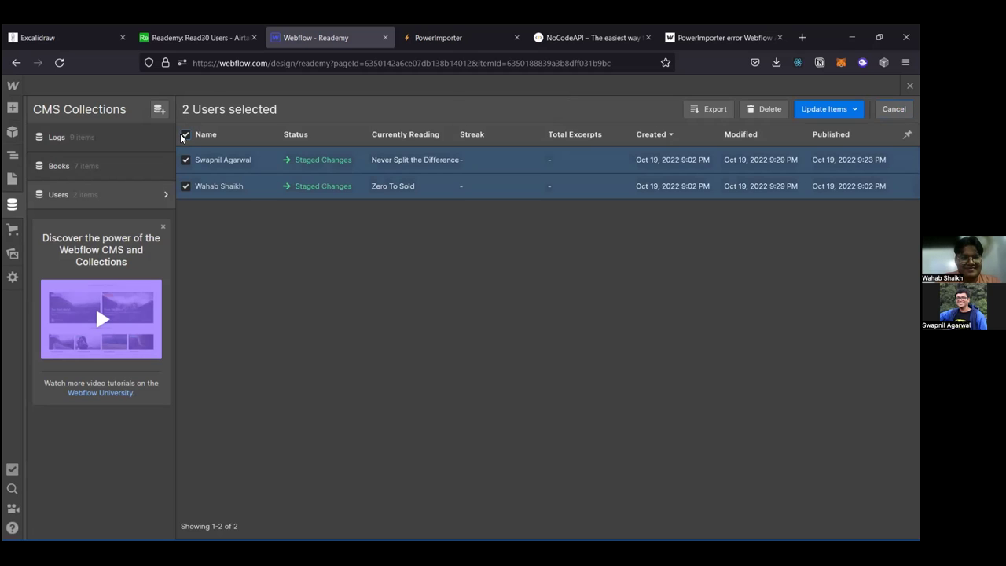
pyautogui.click(768, 103)
pyautogui.click(566, 343)
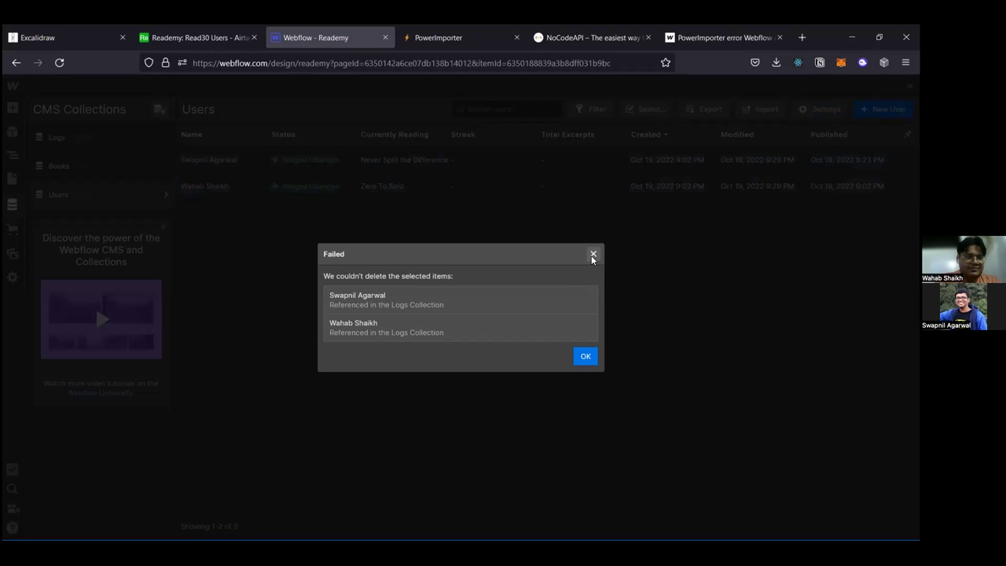
# Step: Clear the User and Book references of the newest item in the Logs collection and save it
pyautogui.click(592, 256)
pyautogui.click(73, 145)
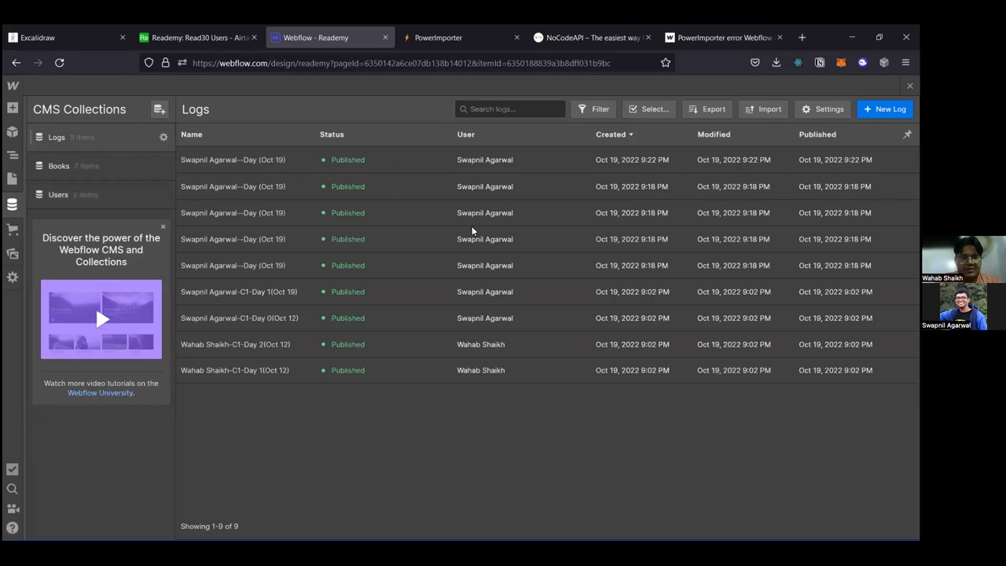
pyautogui.click(567, 170)
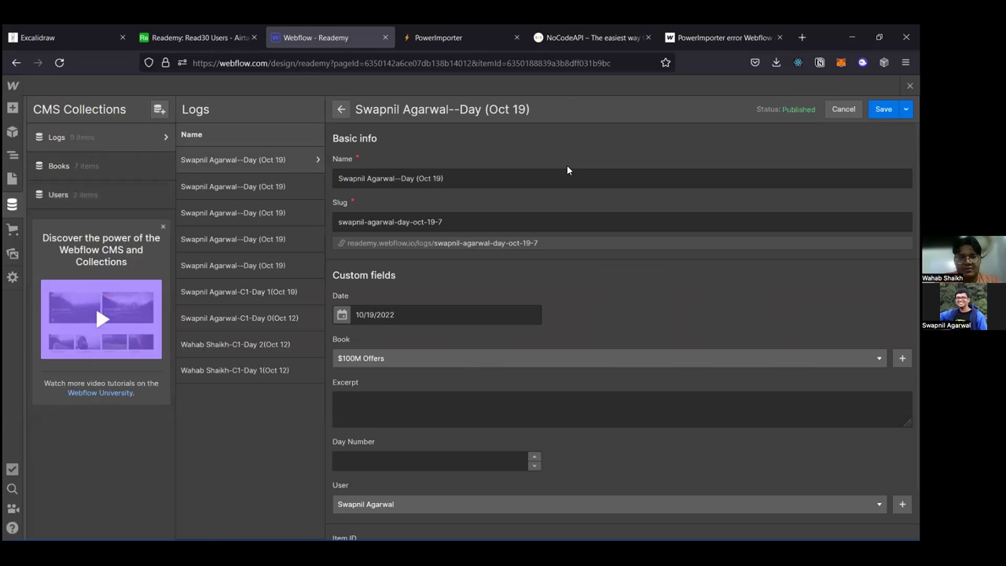
pyautogui.scroll(-1, 607, 350)
pyautogui.scroll(-1, 574, 409)
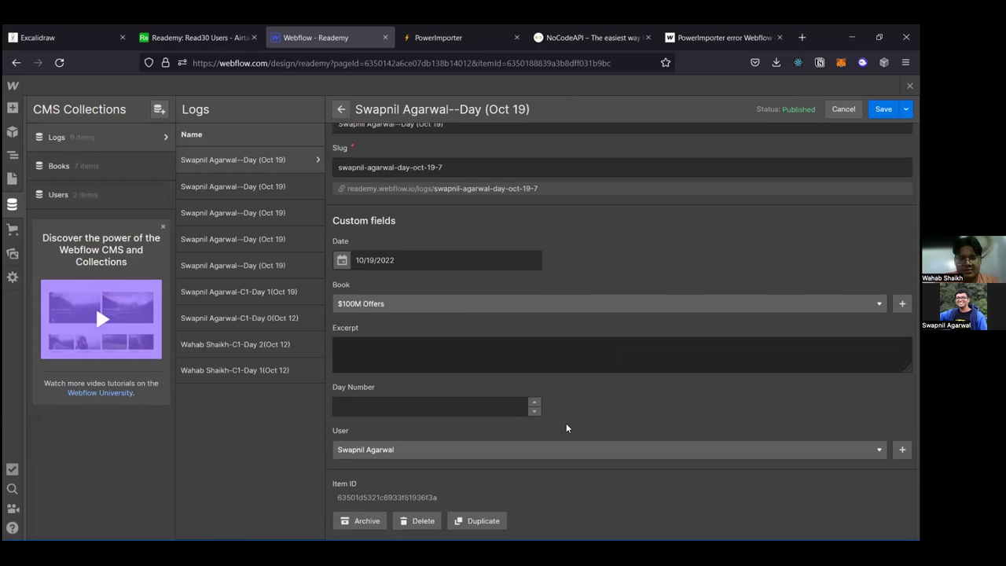
pyautogui.click(548, 454)
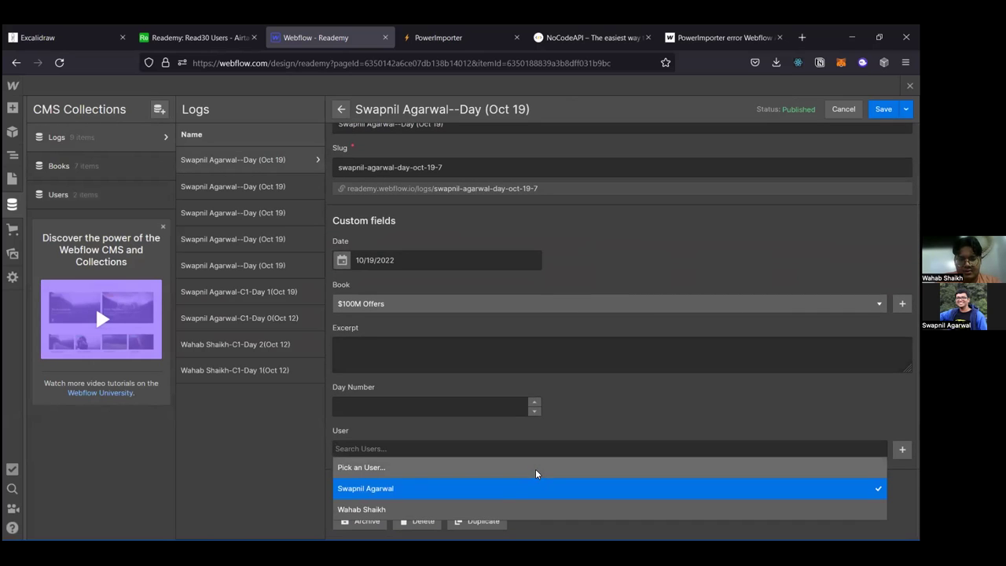
pyautogui.click(535, 469)
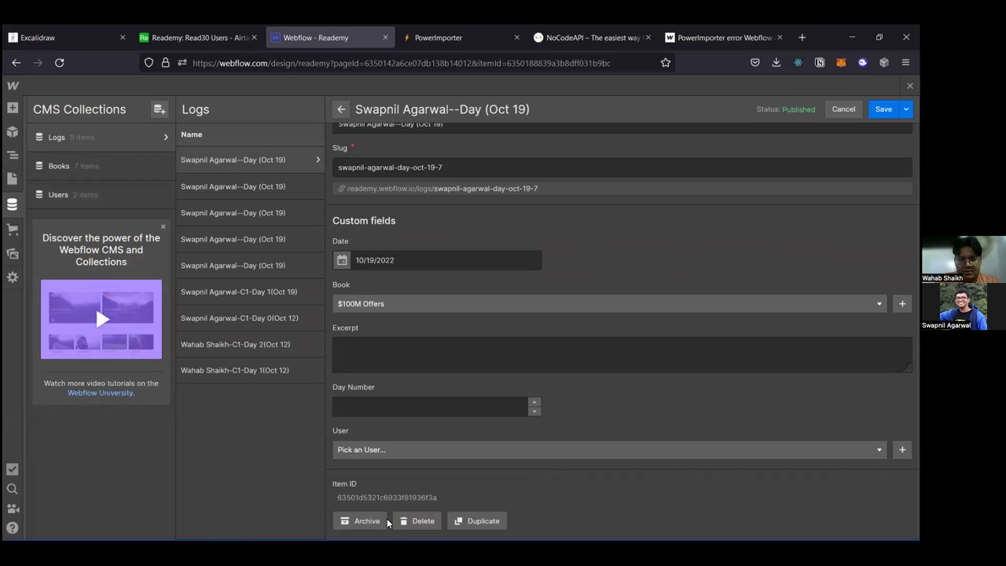
pyautogui.scroll(1, 628, 379)
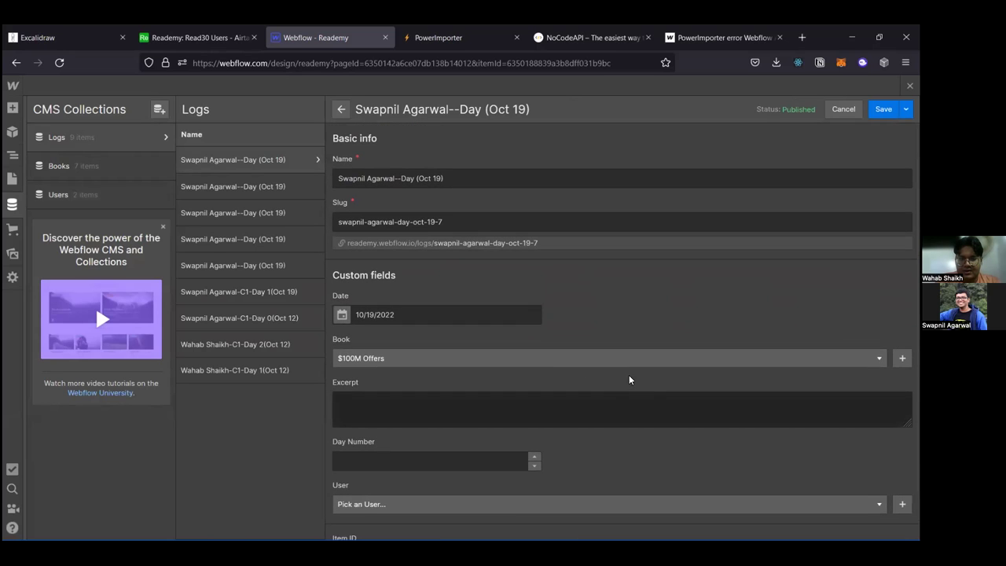
pyautogui.click(558, 358)
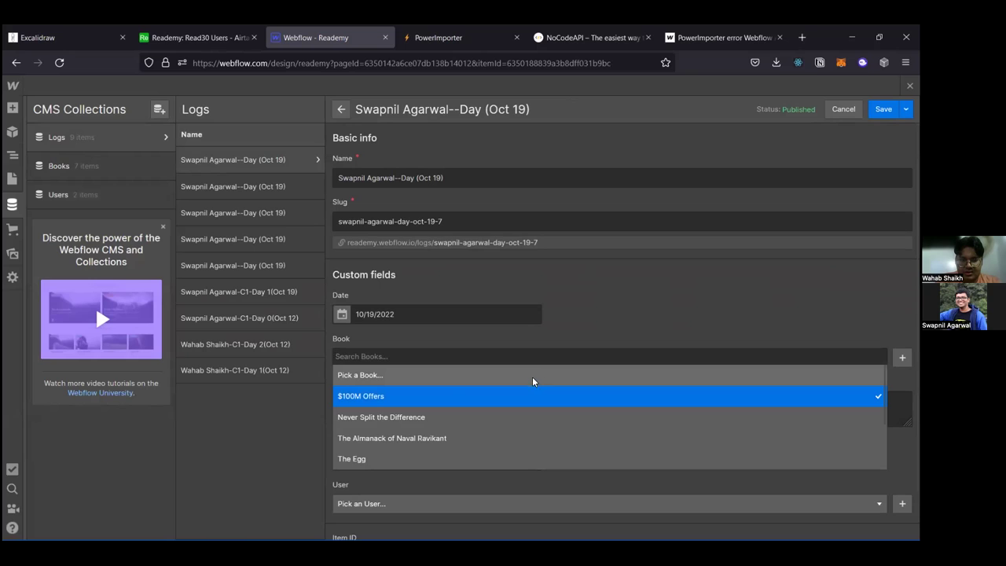
pyautogui.click(527, 375)
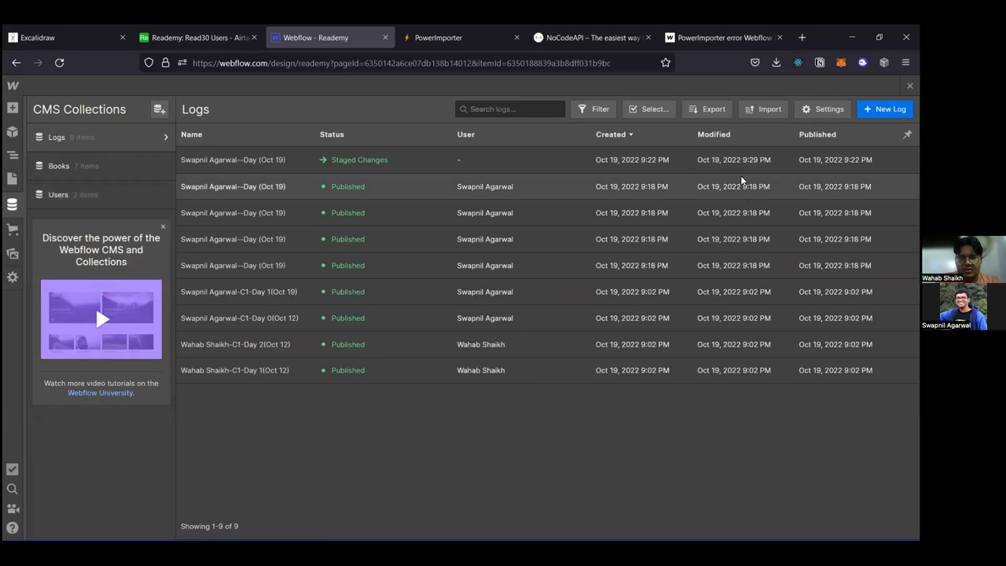
# Step: Delete the newest log, whose Book and User references are cleared, and confirm the deletion
pyautogui.click(735, 165)
pyautogui.scroll(-1, 617, 372)
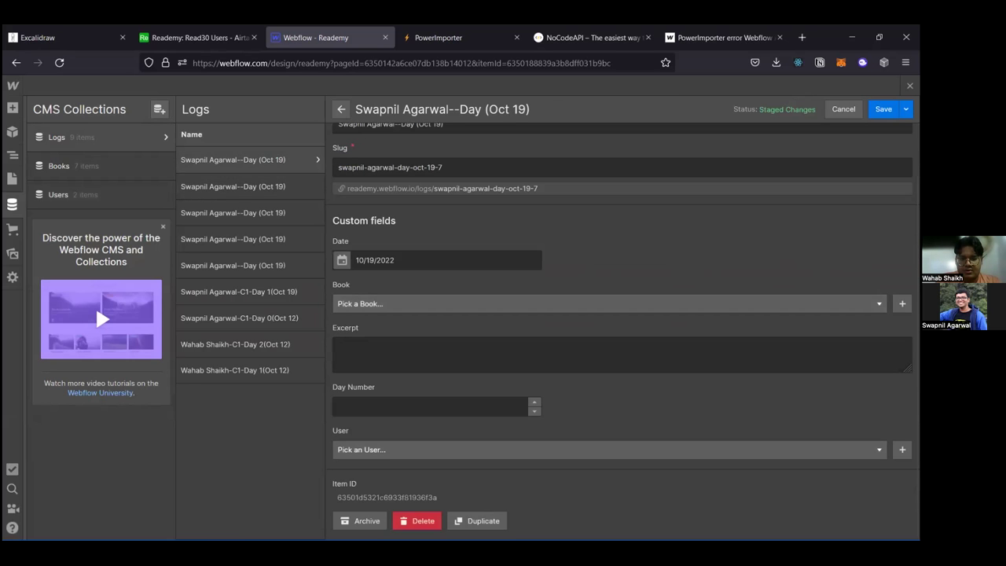
pyautogui.click(416, 520)
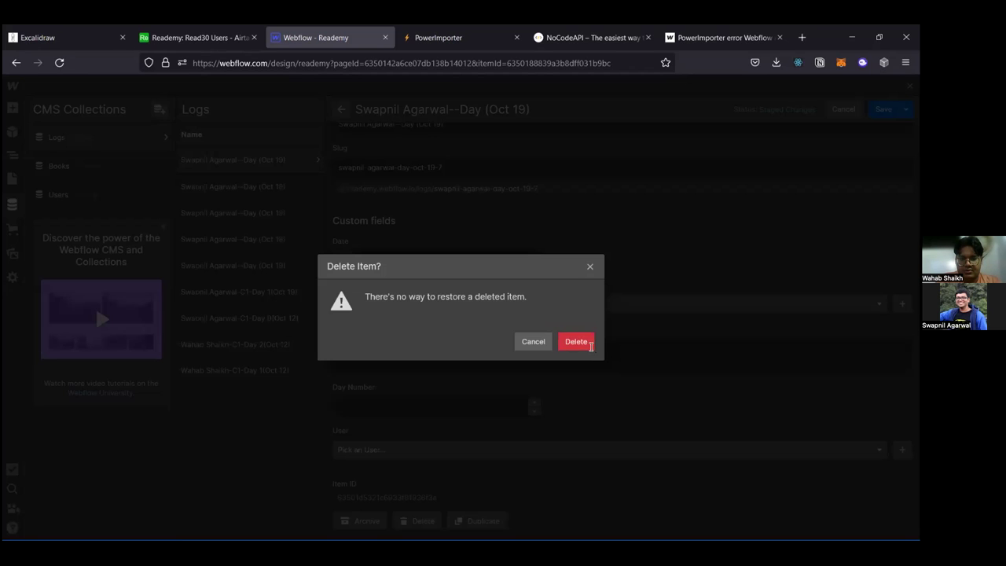
pyautogui.click(589, 346)
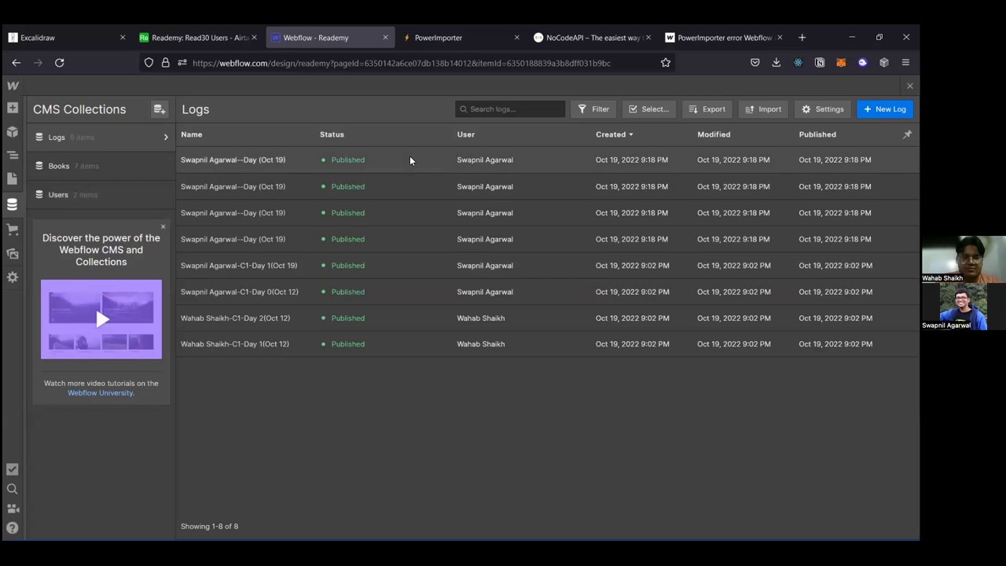
# Step: Clear the Book and User references of the first remaining log, with the slug ending in oct-19-a, and save it
pyautogui.click(409, 158)
pyautogui.click(457, 359)
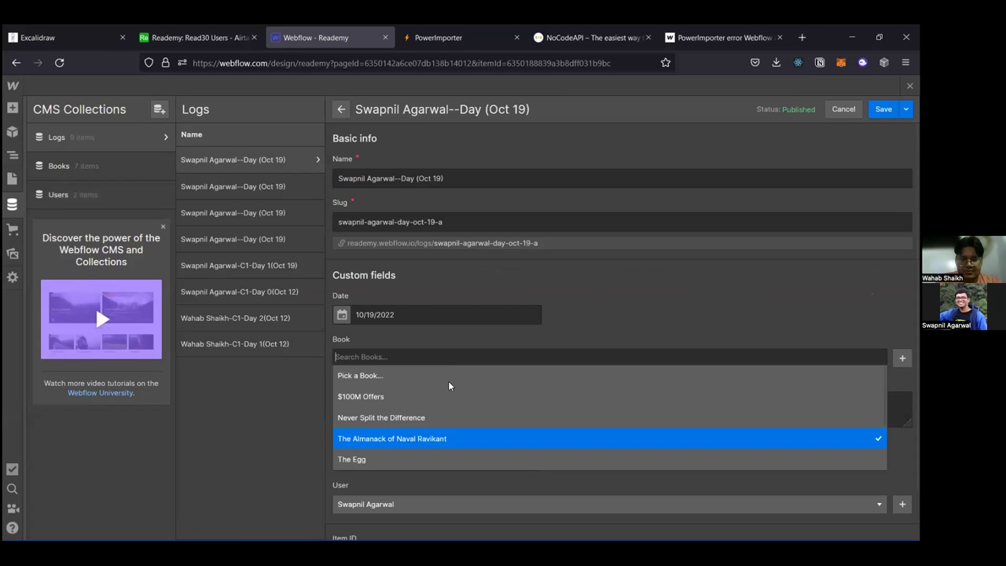
pyautogui.click(448, 378)
pyautogui.scroll(-1, 448, 381)
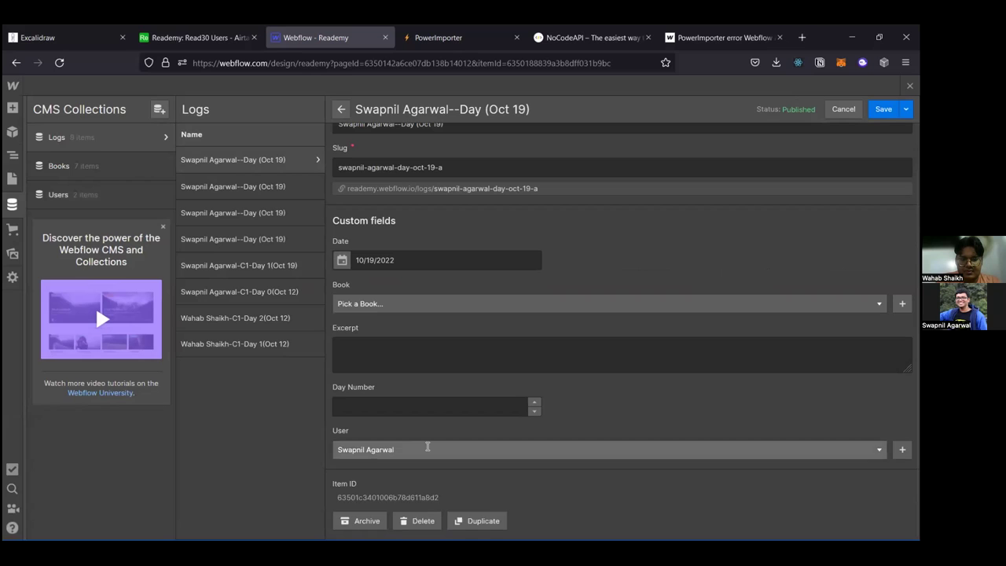
pyautogui.click(426, 447)
pyautogui.click(424, 467)
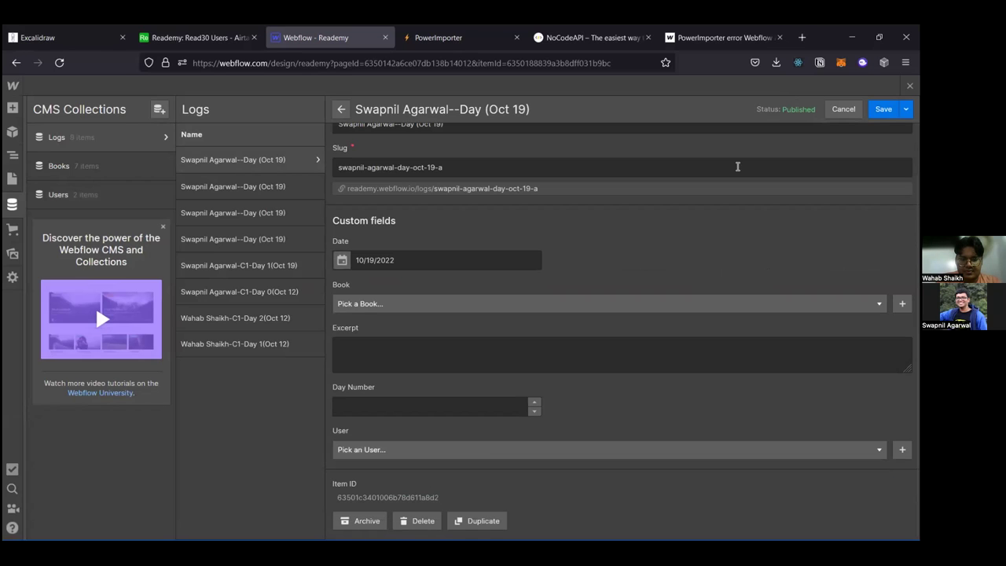
pyautogui.click(883, 109)
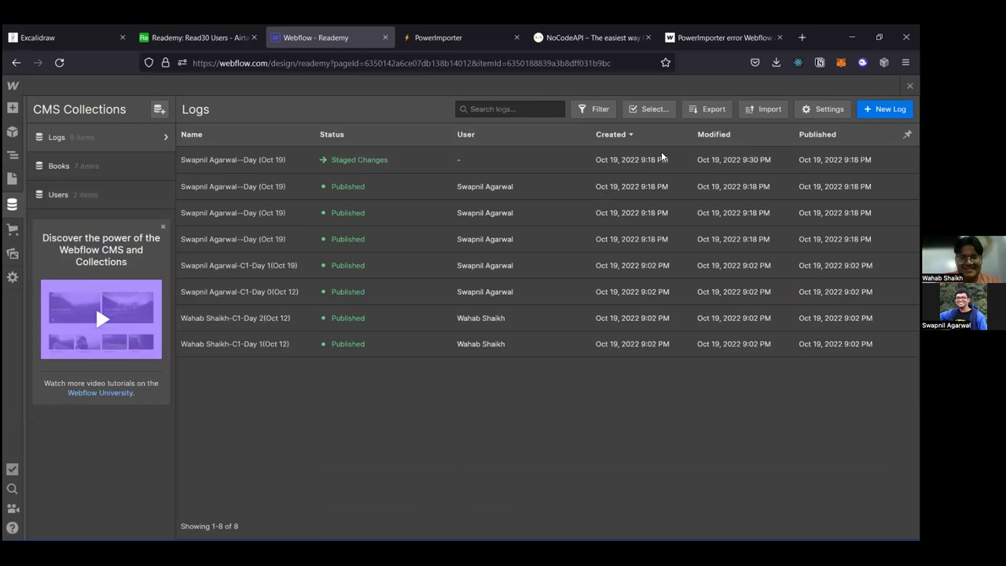
# Step: Remove the Book and User references from the second log, with the slug ending in oct-19-6, and save it
pyautogui.click(635, 159)
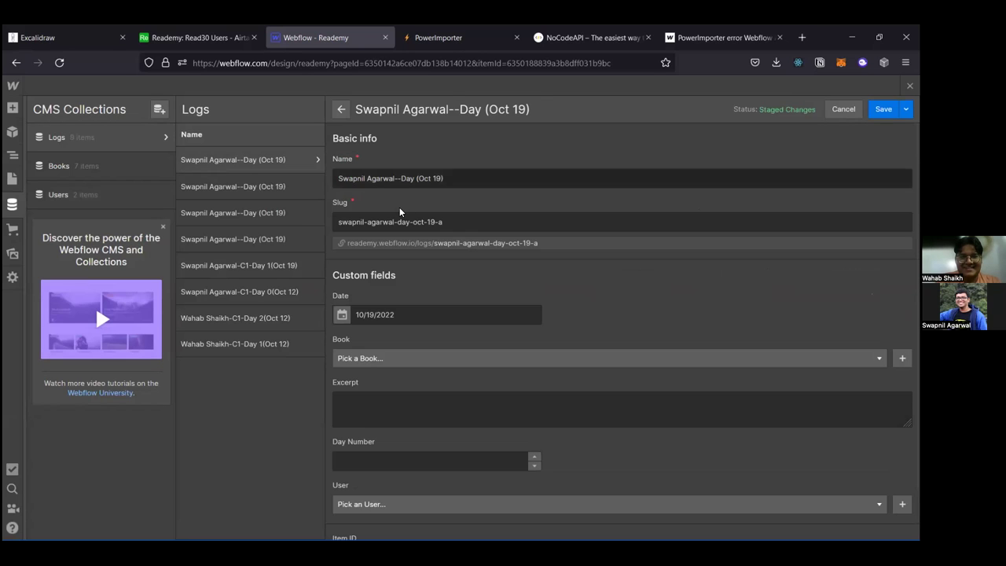
pyautogui.click(306, 182)
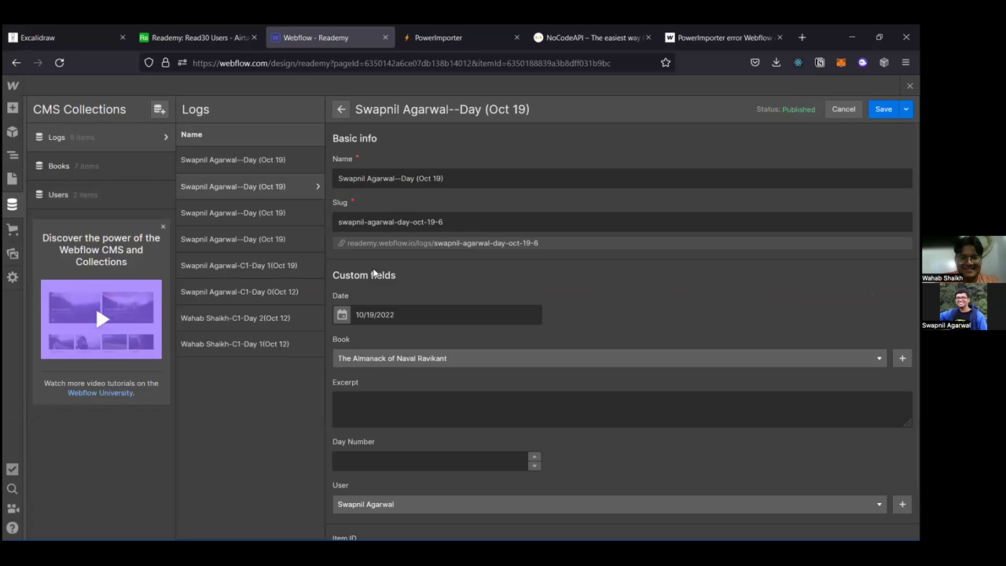
pyautogui.click(430, 358)
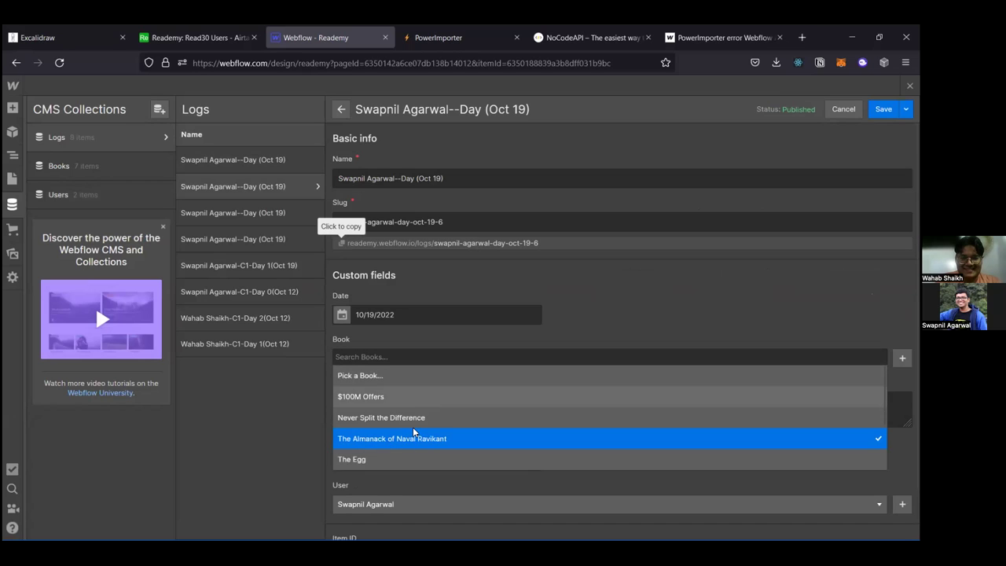
pyautogui.click(428, 371)
pyautogui.scroll(-1, 374, 477)
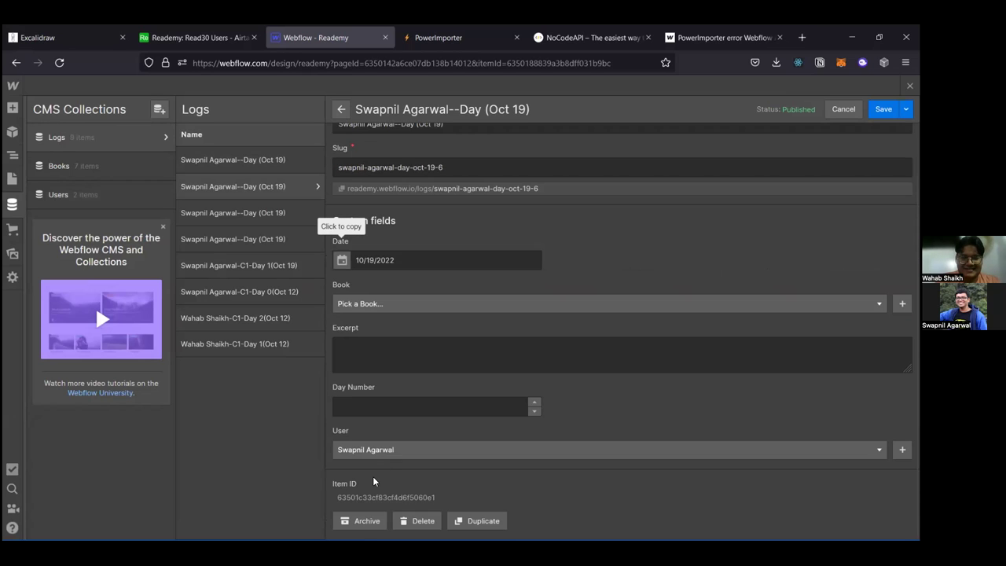
pyautogui.click(407, 454)
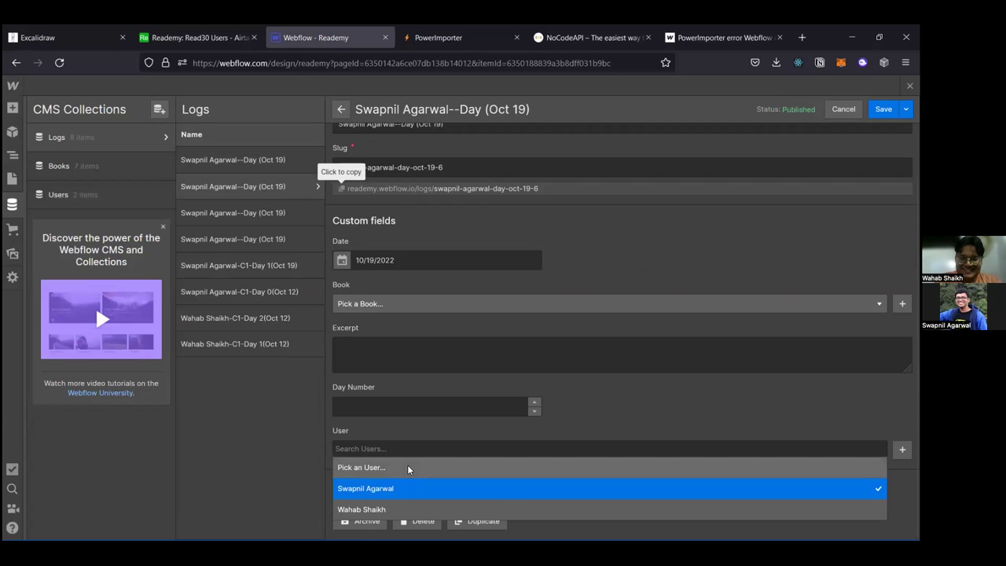
pyautogui.click(407, 466)
pyautogui.click(423, 522)
pyautogui.click(568, 341)
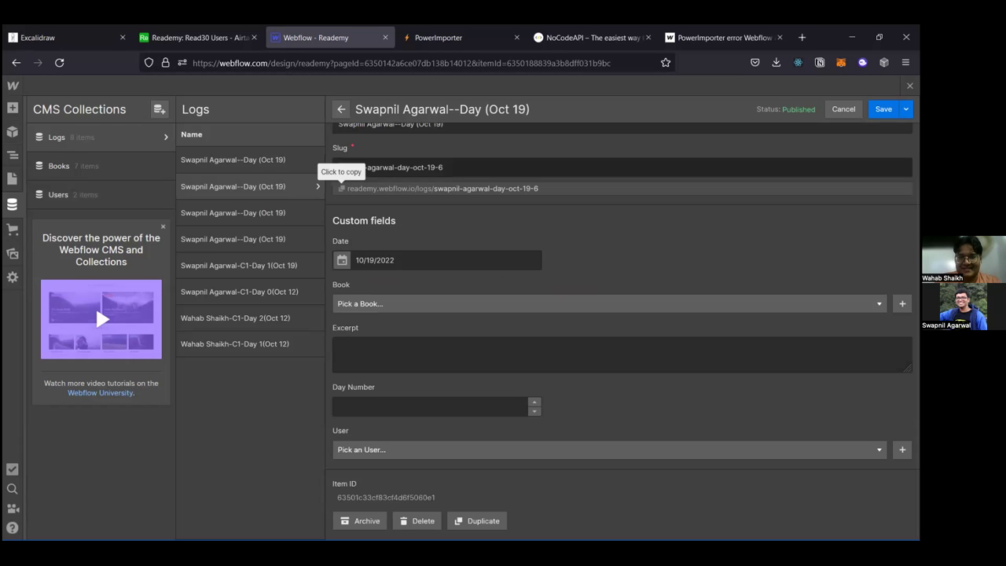
pyautogui.click(583, 366)
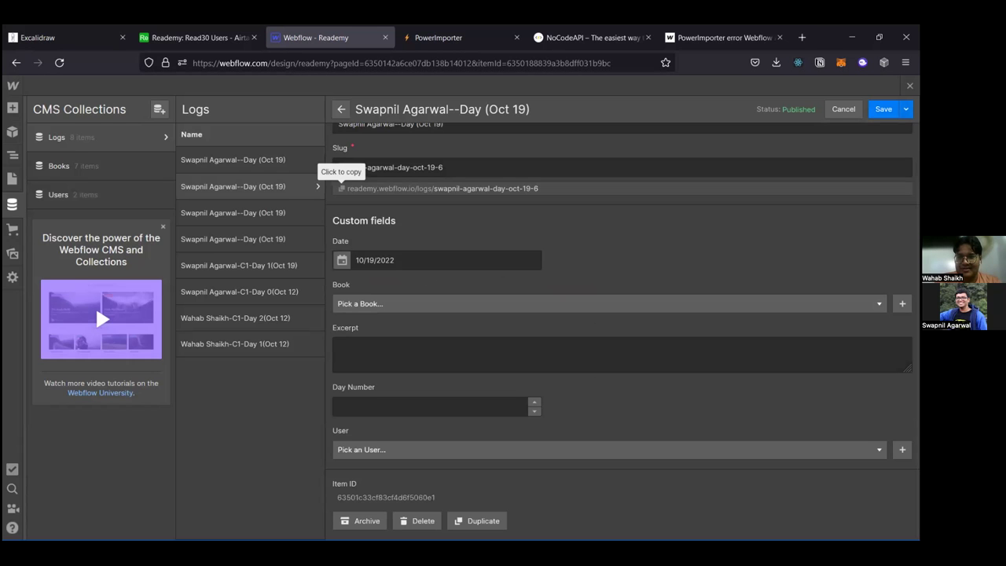
pyautogui.press('Escape')
# Step: Remove The God Delusion and the user reference from the third log, with the slug ending in oct-19-b, and save it
pyautogui.click(279, 215)
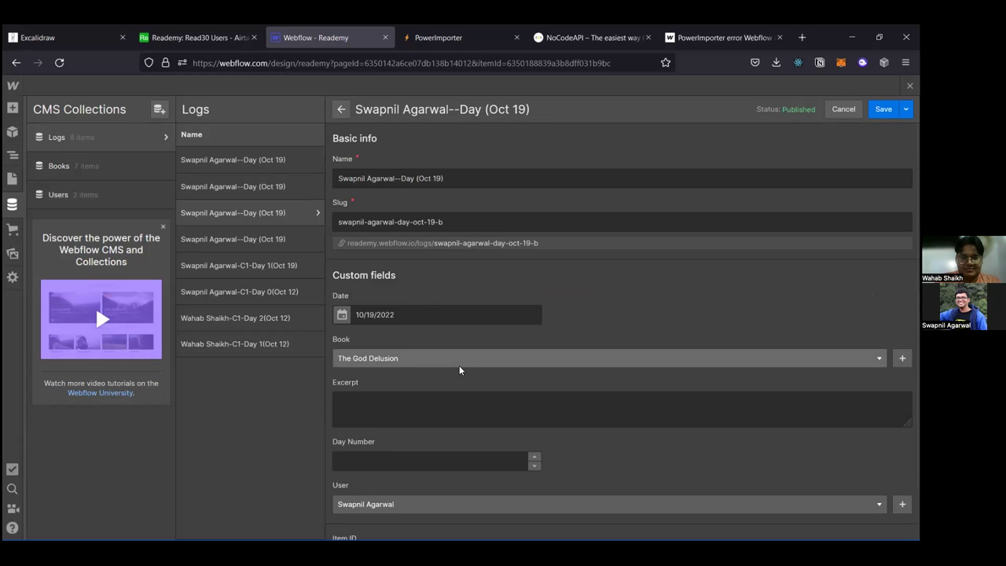
pyautogui.click(459, 363)
pyautogui.click(452, 376)
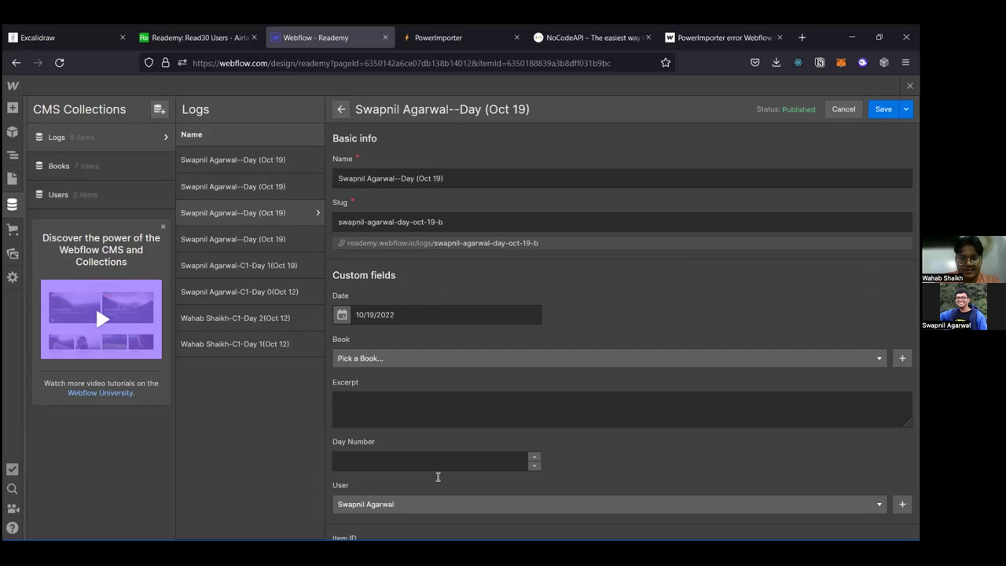
pyautogui.click(434, 497)
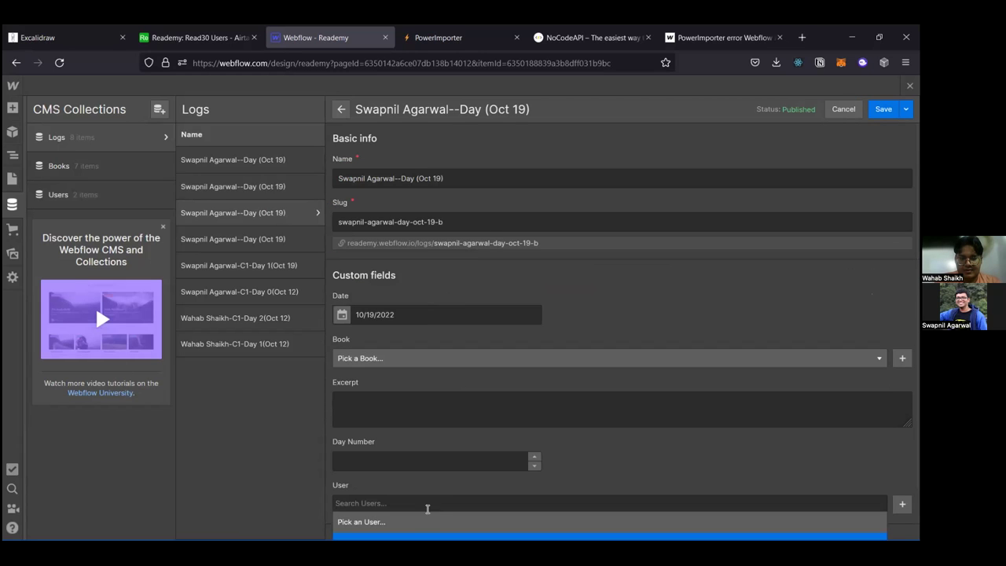
pyautogui.click(425, 514)
pyautogui.scroll(-1, 478, 413)
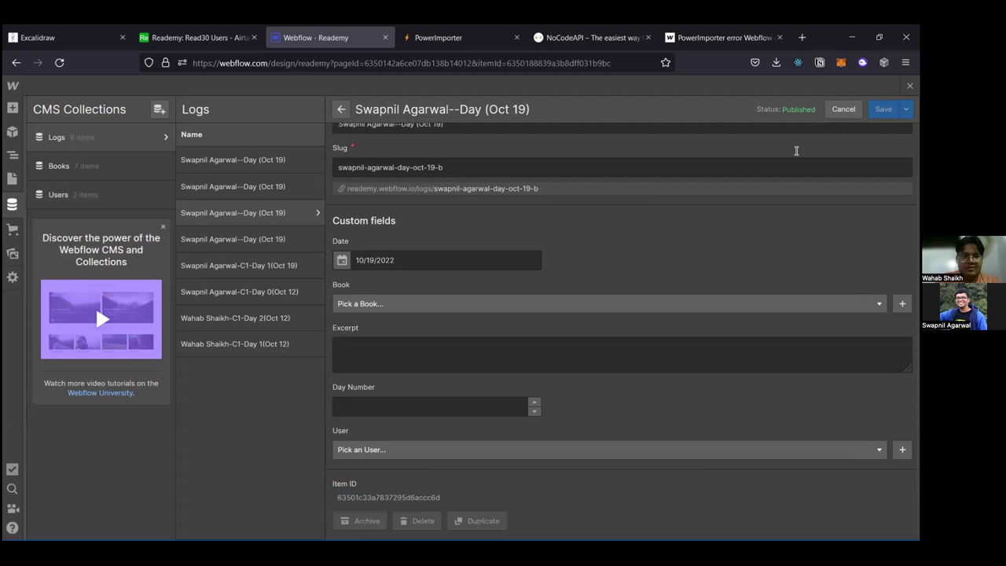
pyautogui.press('Escape')
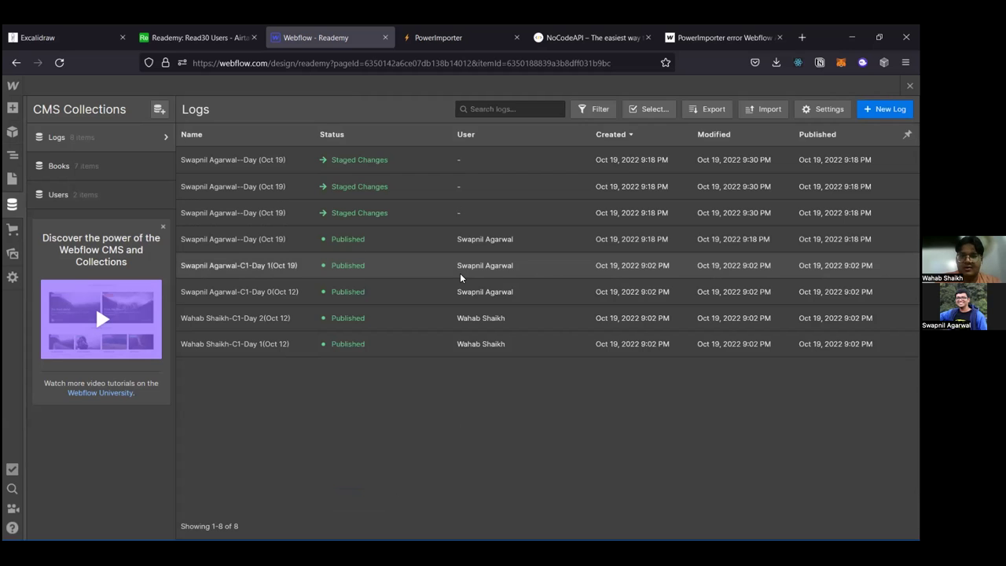
# Step: Clear the Book and User references of the fourth log, dismiss its deletion, and save it
pyautogui.click(319, 227)
pyautogui.scroll(-1, 705, 316)
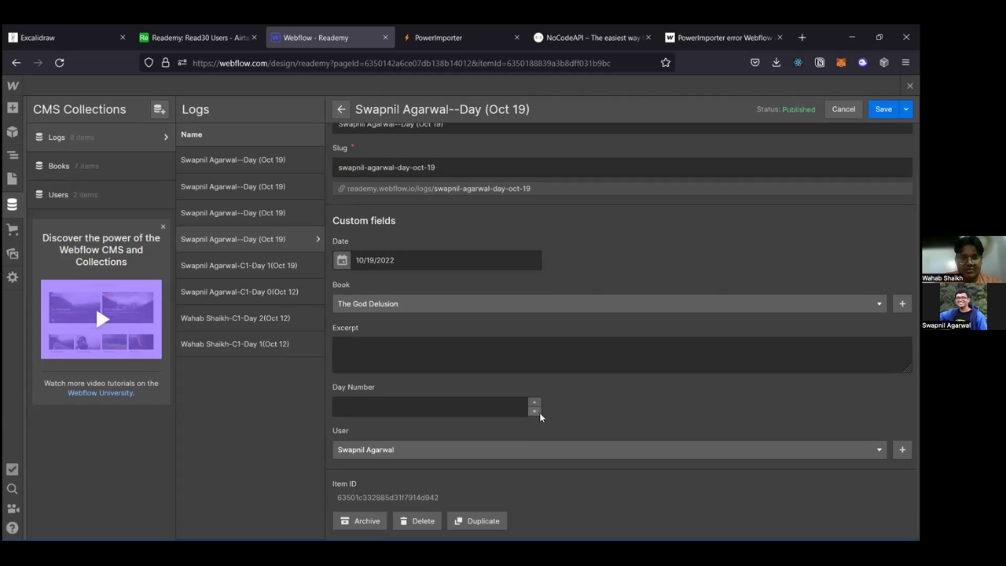
pyautogui.click(619, 297)
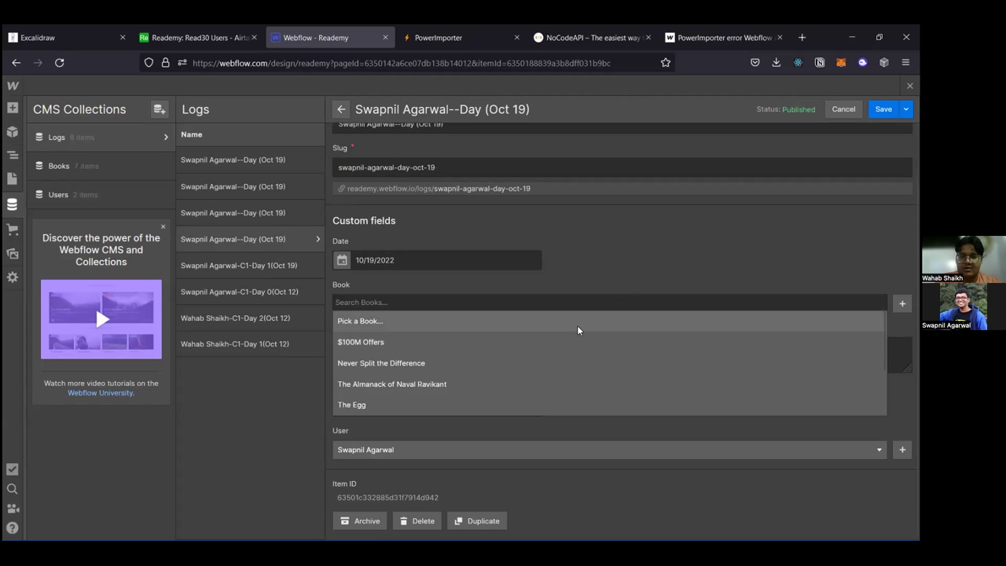
pyautogui.click(577, 322)
pyautogui.click(474, 446)
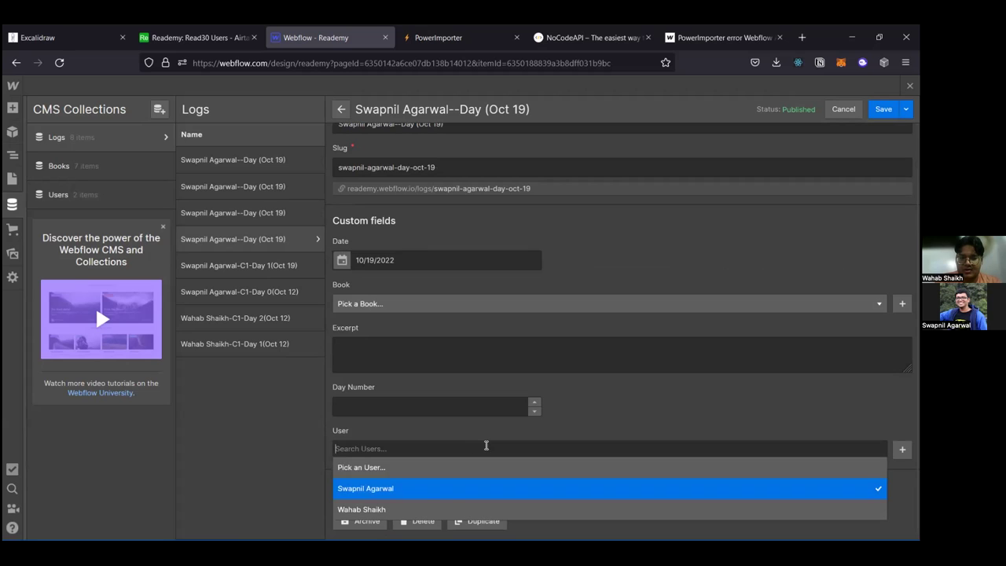
pyautogui.click(485, 470)
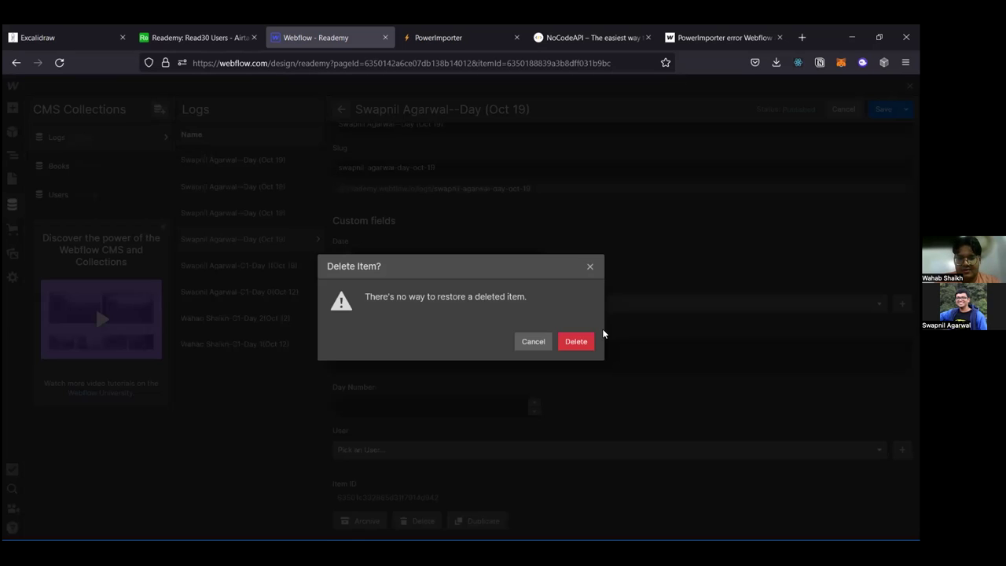
pyautogui.click(583, 270)
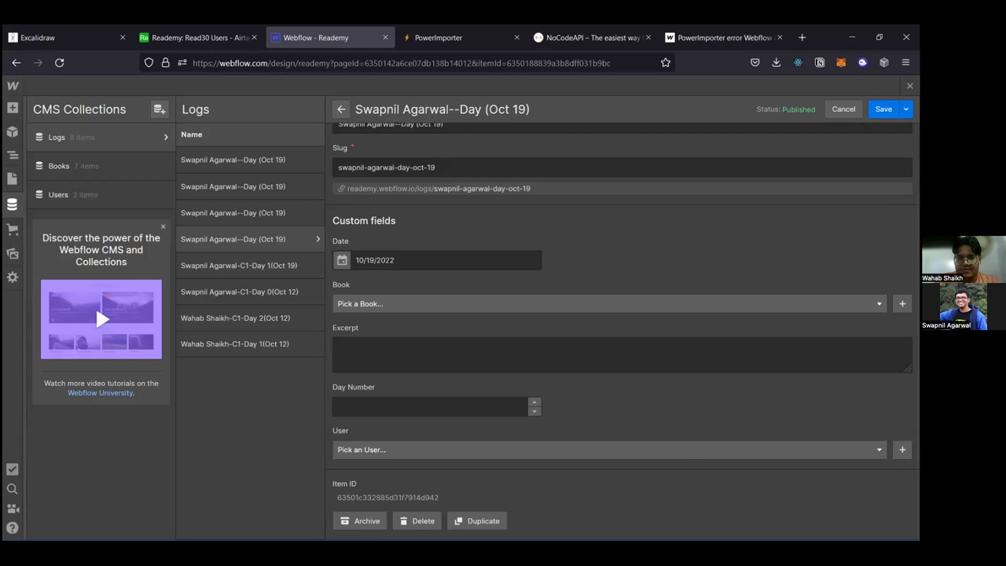
# Step: Clear the User and Book references of the C1-Day 1(Oct 19) log and save it
pyautogui.click(258, 267)
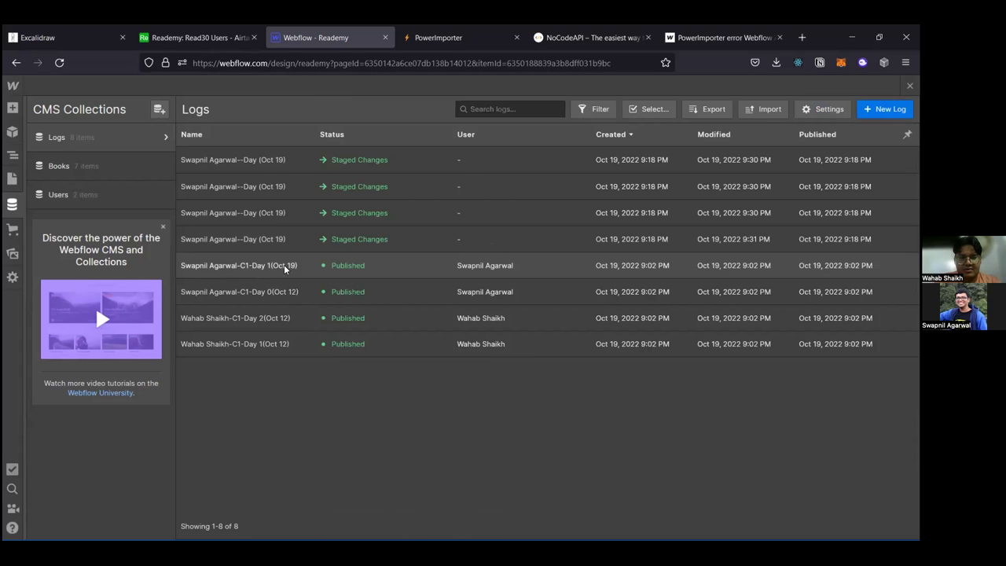
pyautogui.click(494, 273)
pyautogui.scroll(-3, 496, 392)
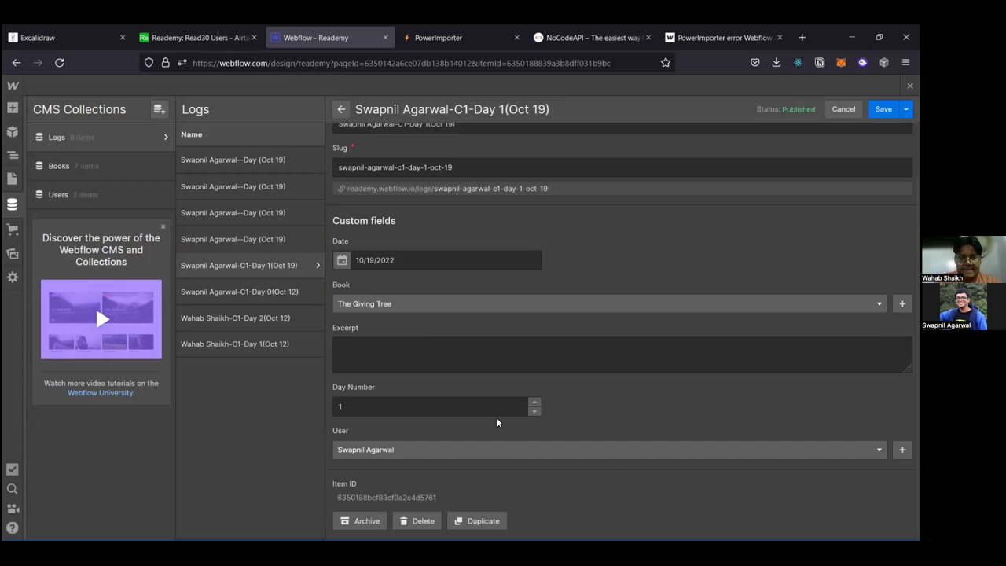
pyautogui.click(524, 449)
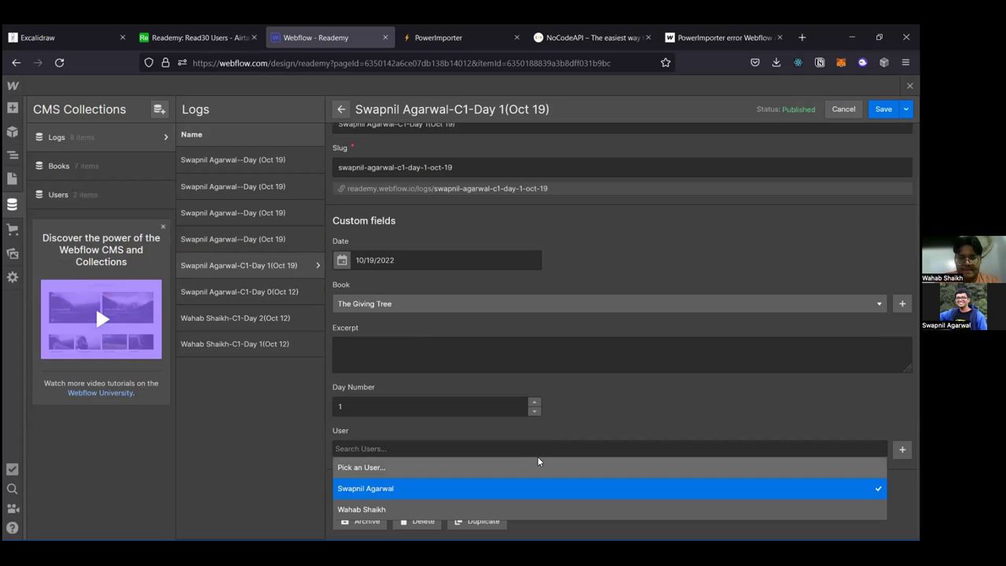
pyautogui.click(541, 467)
pyautogui.click(579, 306)
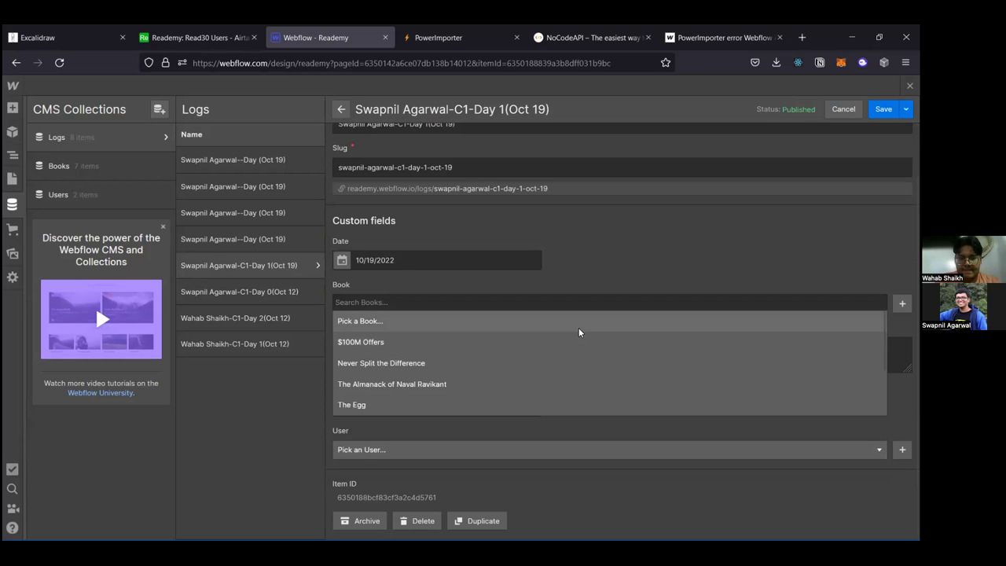
pyautogui.click(579, 330)
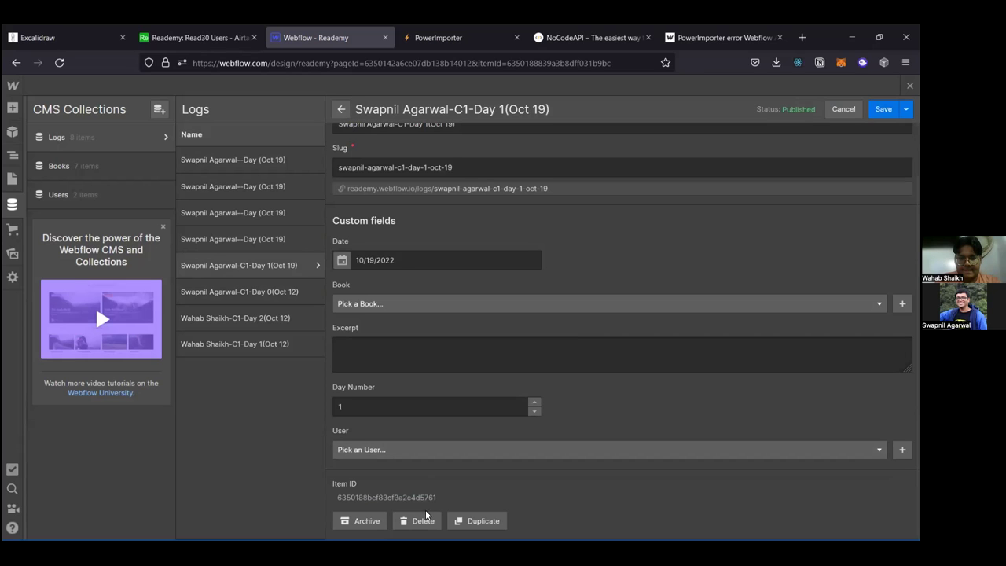
pyautogui.hotkey('ctrl', 's')
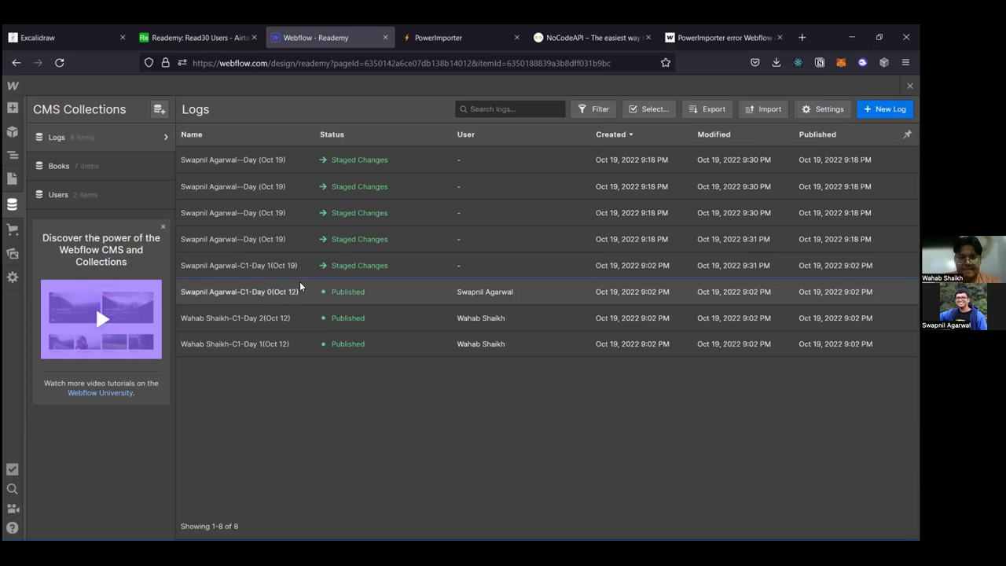
# Step: Clear the Book and User references of the C1-Day 0(Oct 12) log and save it
pyautogui.click(299, 284)
pyautogui.click(600, 355)
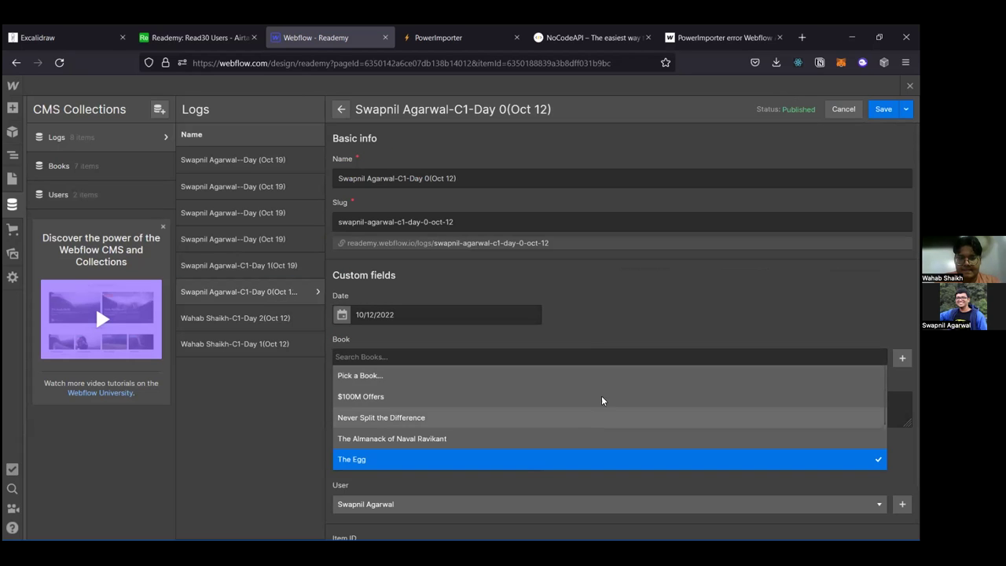
pyautogui.click(613, 377)
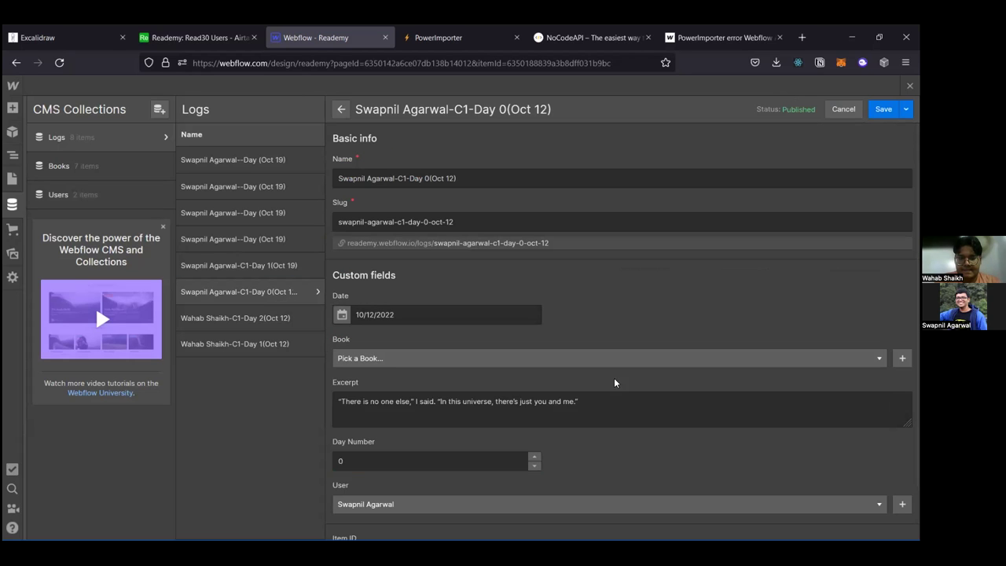
pyautogui.click(548, 503)
pyautogui.click(532, 520)
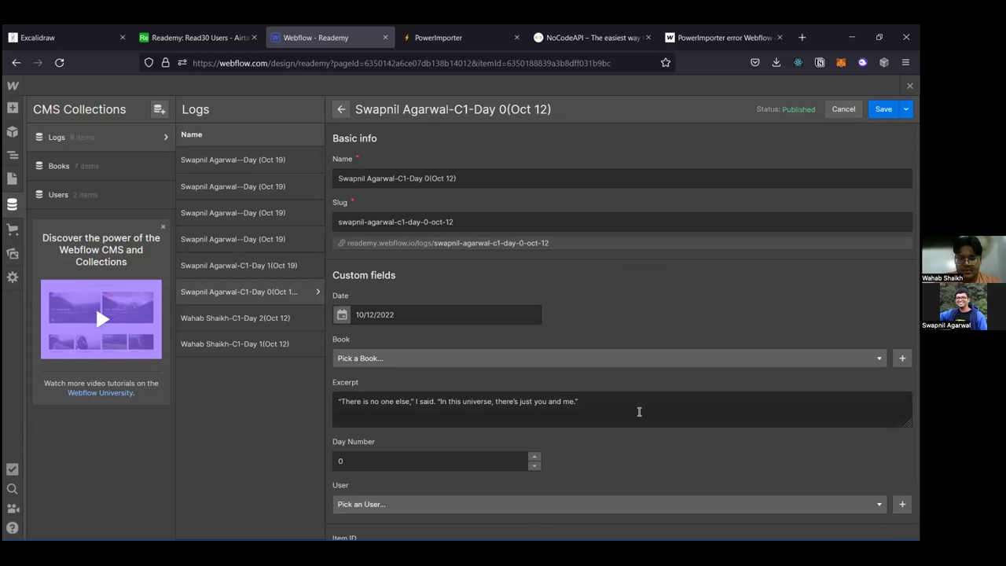
pyautogui.scroll(-1, 639, 411)
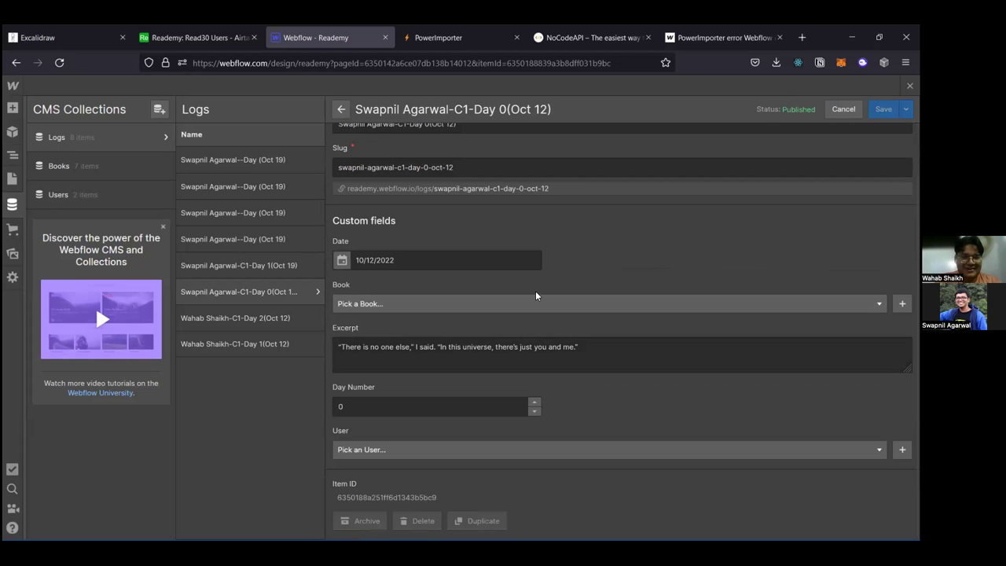
pyautogui.press('Escape')
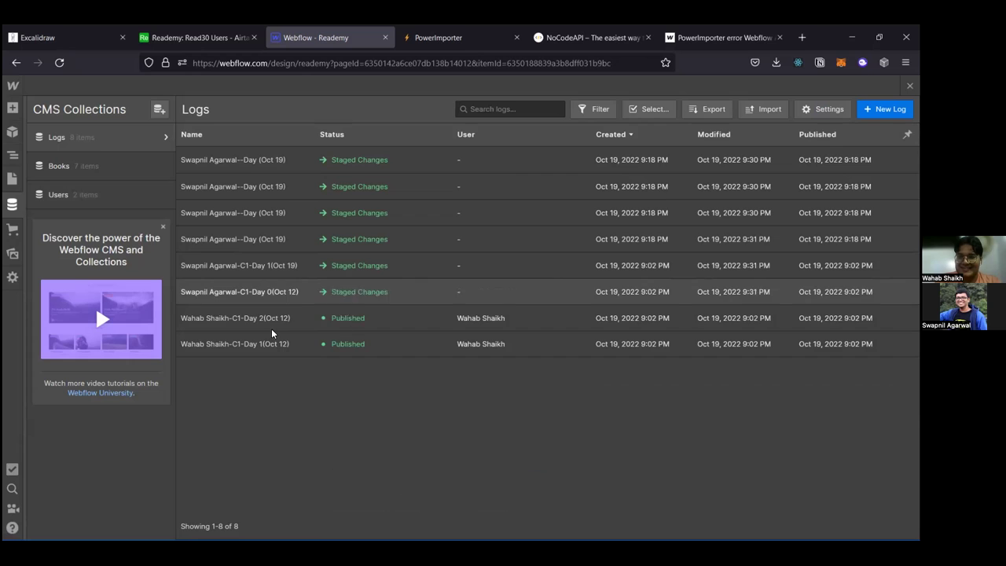
# Step: Clear the Book and User references of the C1-Day 2(Oct 12) log and save it
pyautogui.click(339, 318)
pyautogui.click(650, 356)
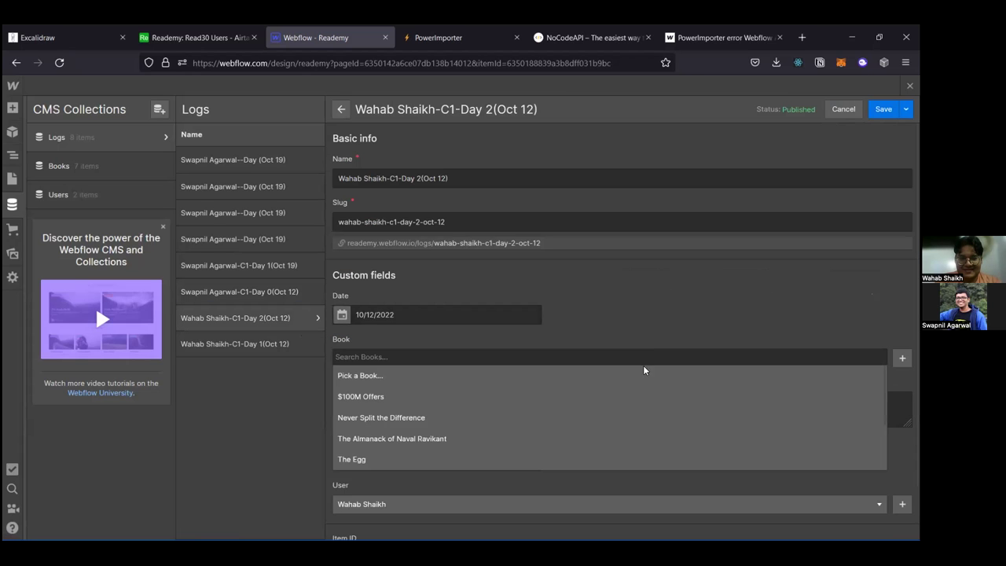
pyautogui.click(639, 374)
pyautogui.scroll(-1, 639, 374)
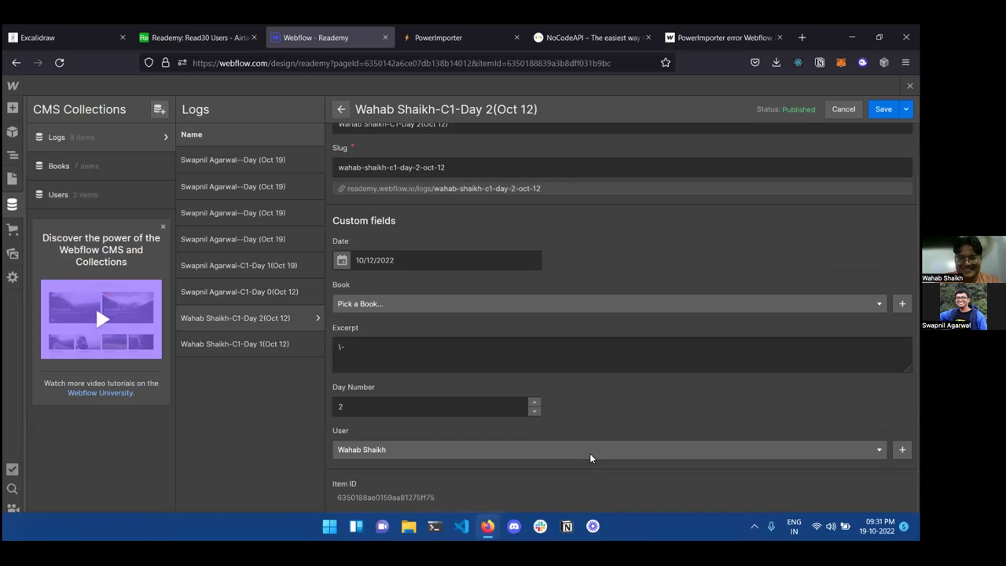
pyautogui.click(587, 451)
pyautogui.click(539, 472)
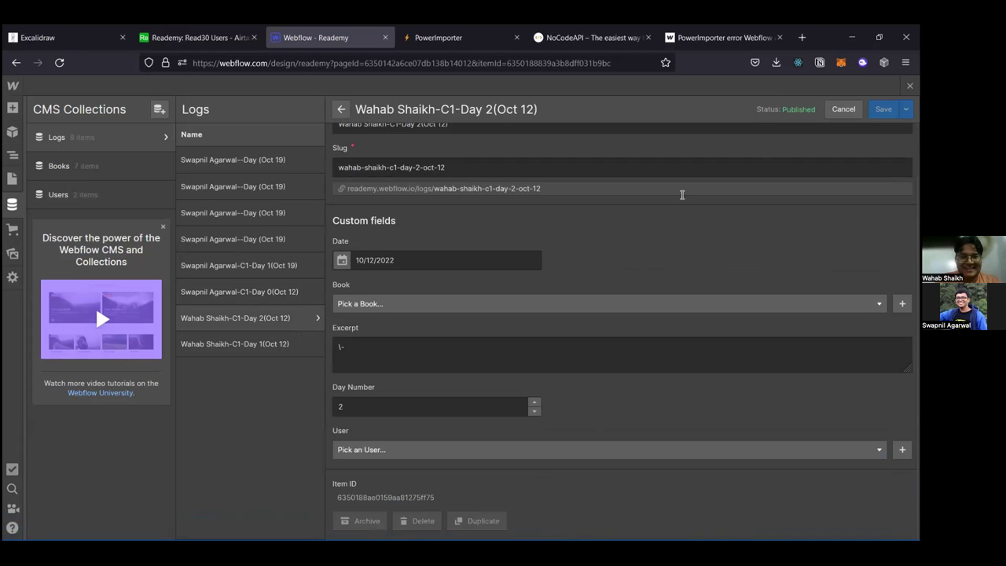
pyautogui.press('Escape')
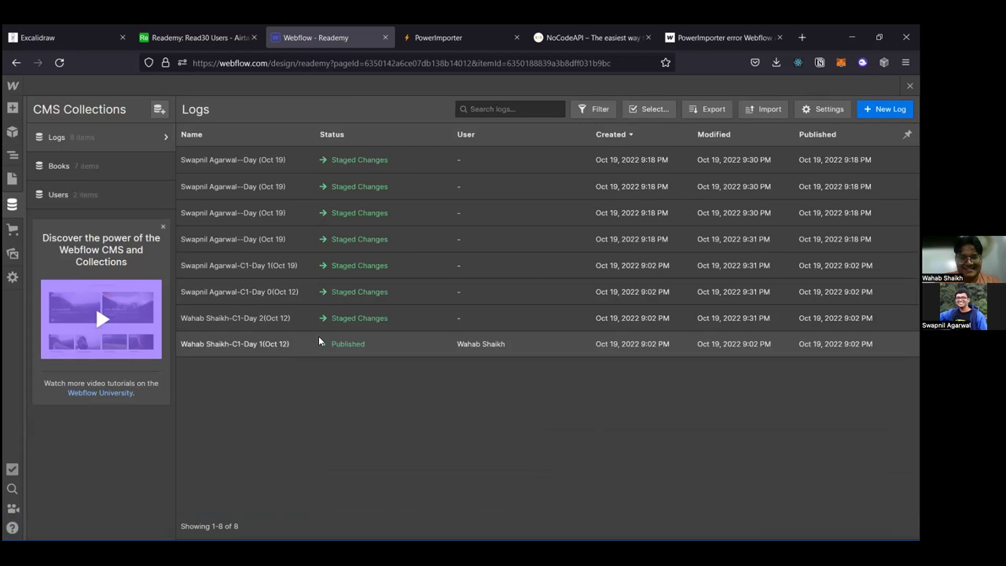
# Step: Clear the Book and User references of the C1-Day 1(Oct 12) log and save it
pyautogui.click(317, 341)
pyautogui.click(579, 352)
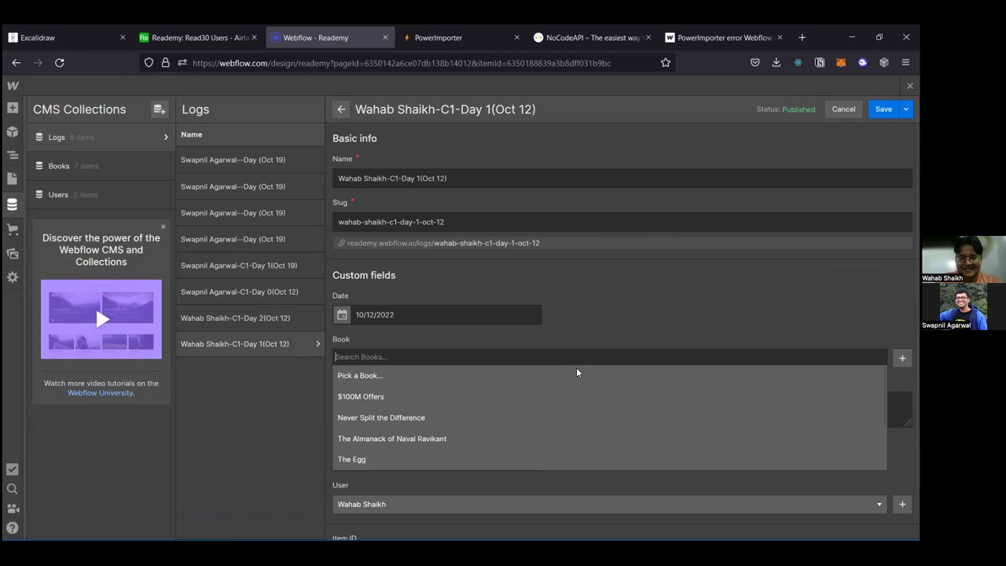
pyautogui.click(574, 373)
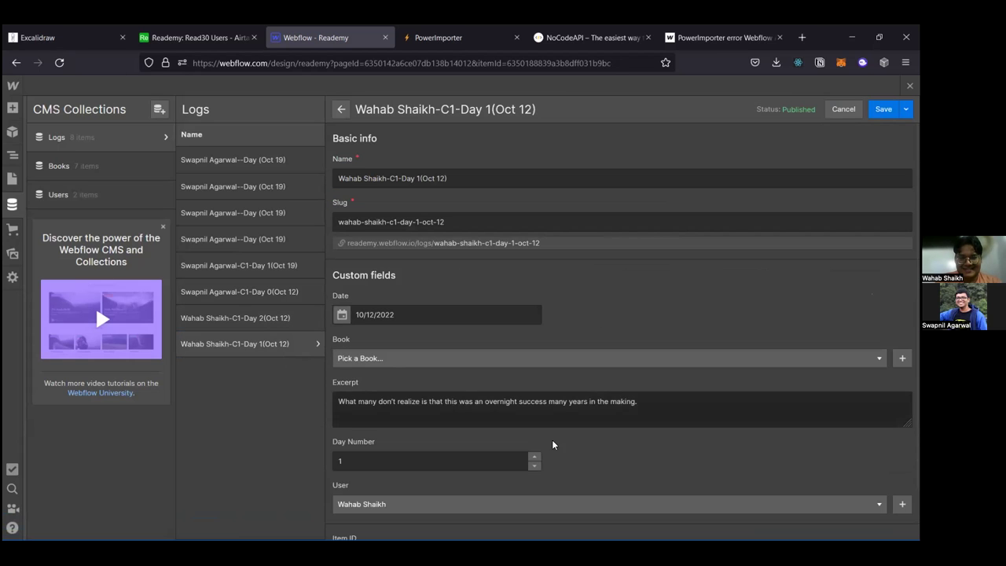
pyautogui.click(542, 499)
pyautogui.click(506, 520)
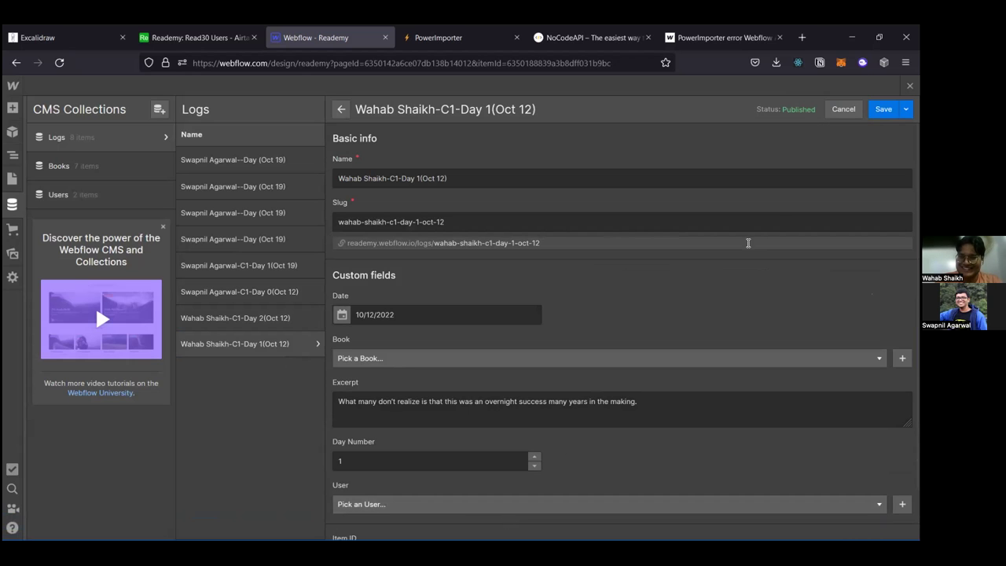
pyautogui.click(883, 109)
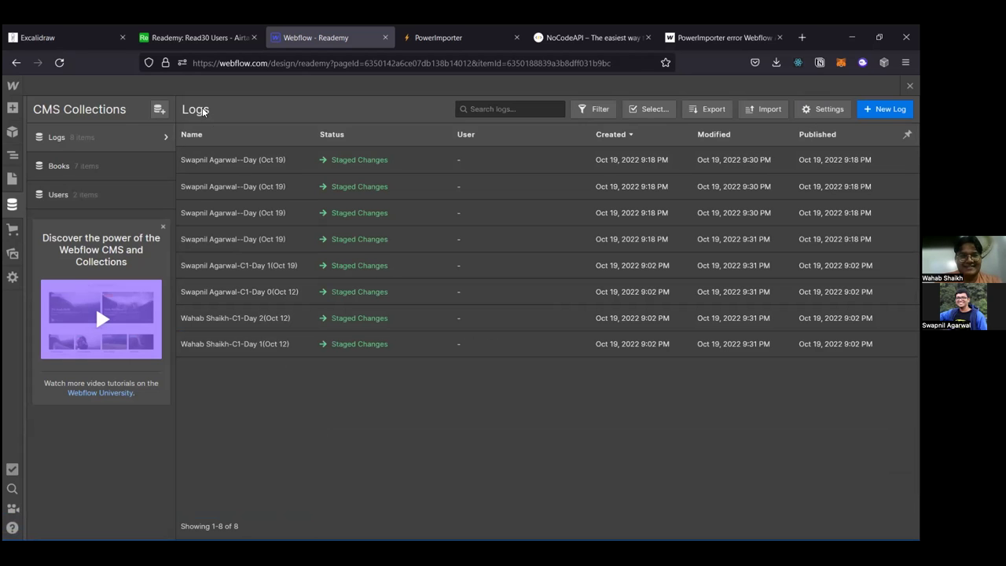
# Step: Try to permanently delete all eight items of the Logs collection at once
pyautogui.click(642, 110)
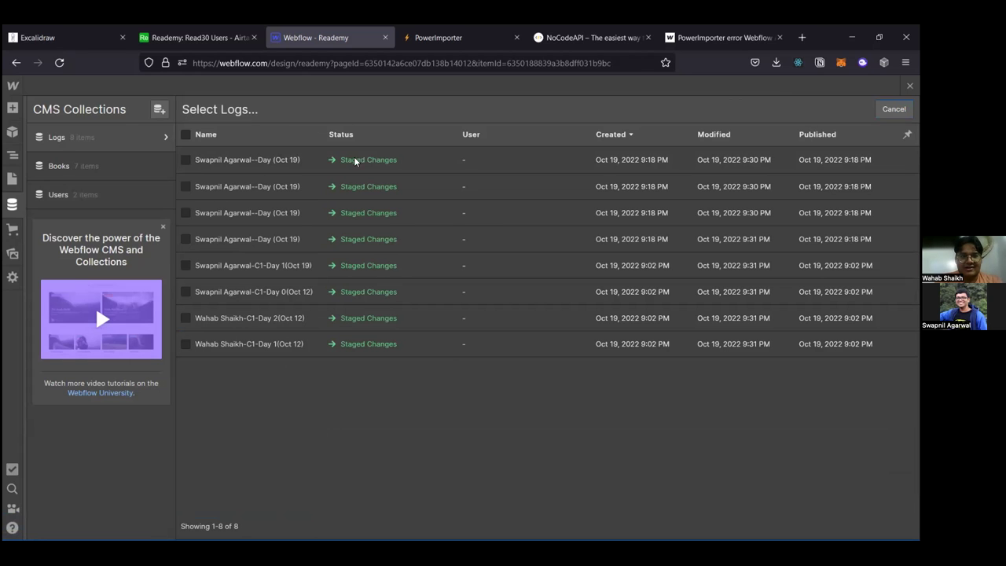
pyautogui.click(186, 135)
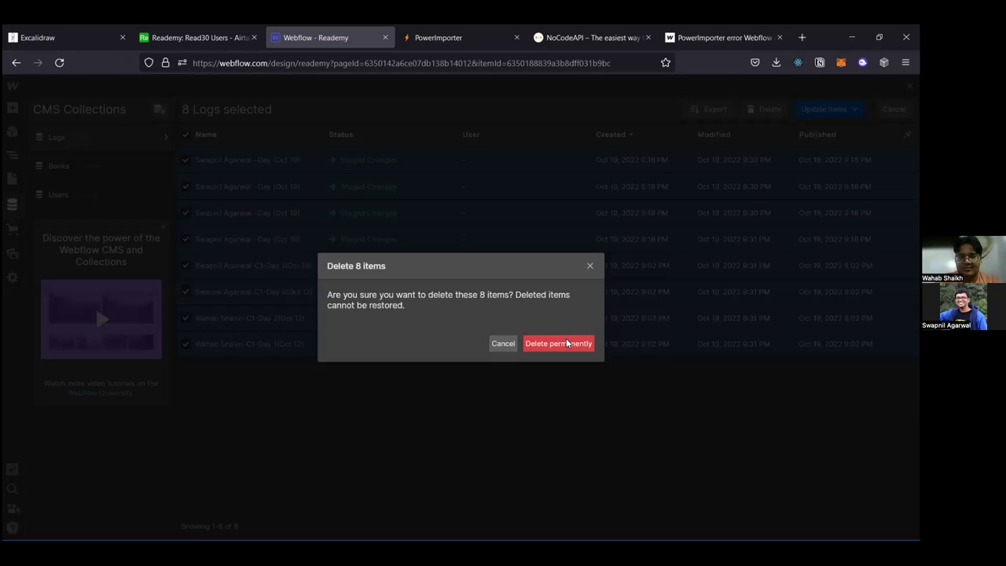
pyautogui.click(565, 339)
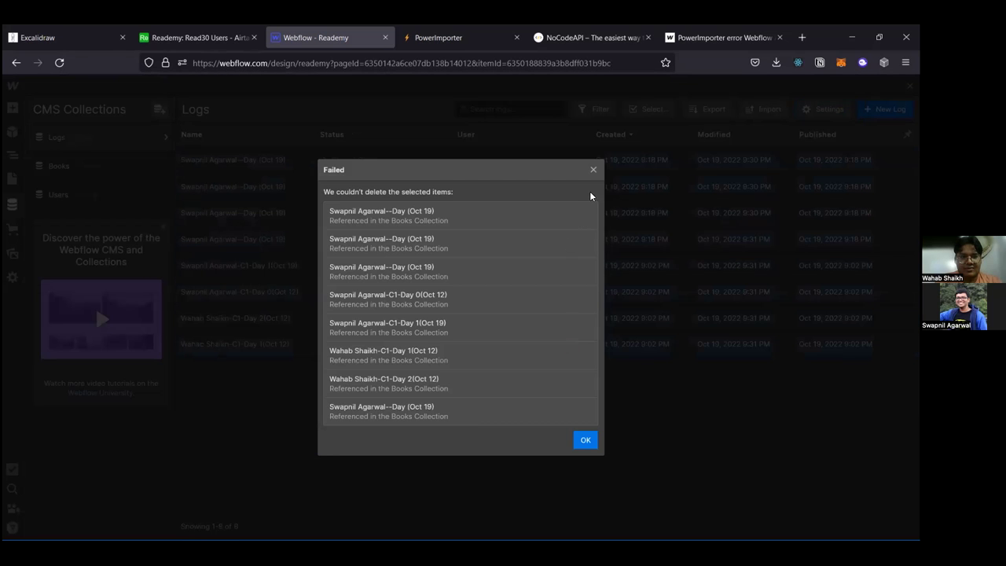
pyautogui.click(593, 170)
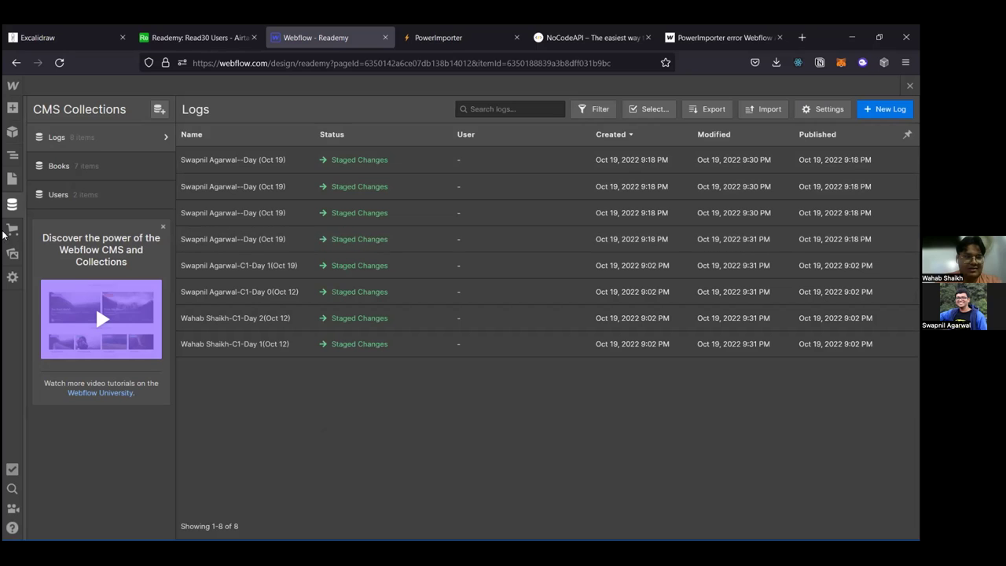
# Step: In the Books collection, remove both log references from The Almanack of Naval Ravikant and save it
pyautogui.click(101, 164)
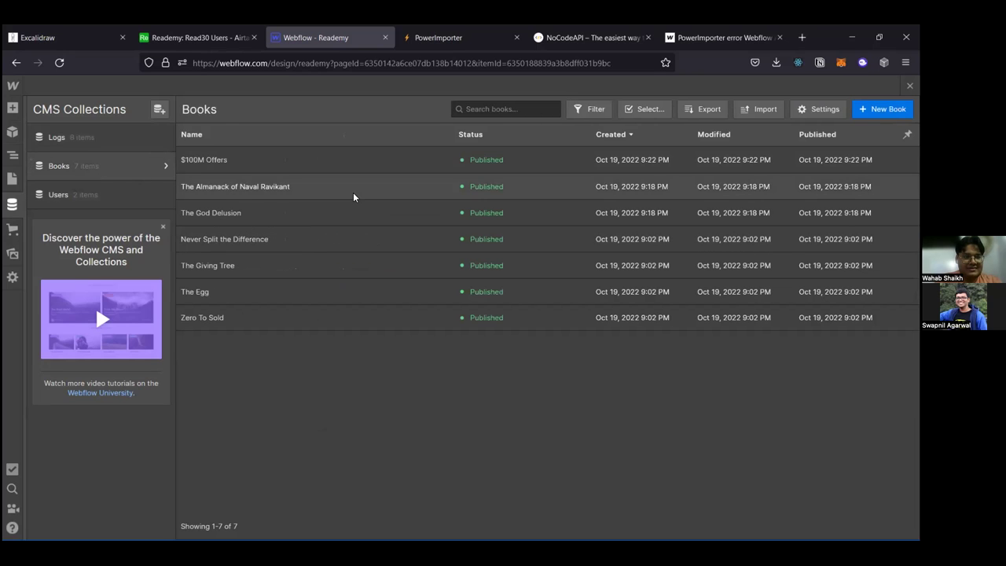
pyautogui.click(297, 158)
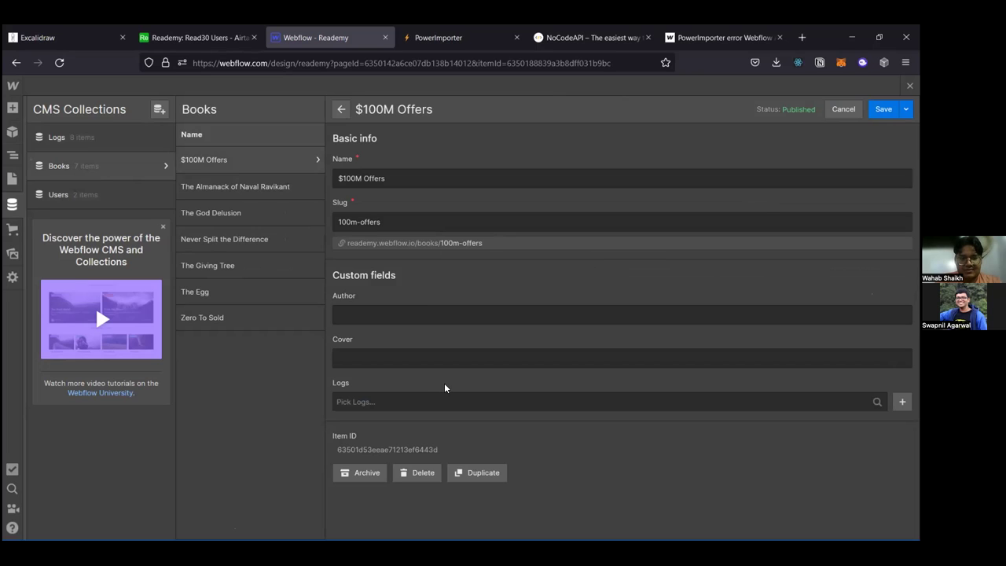
pyautogui.click(262, 192)
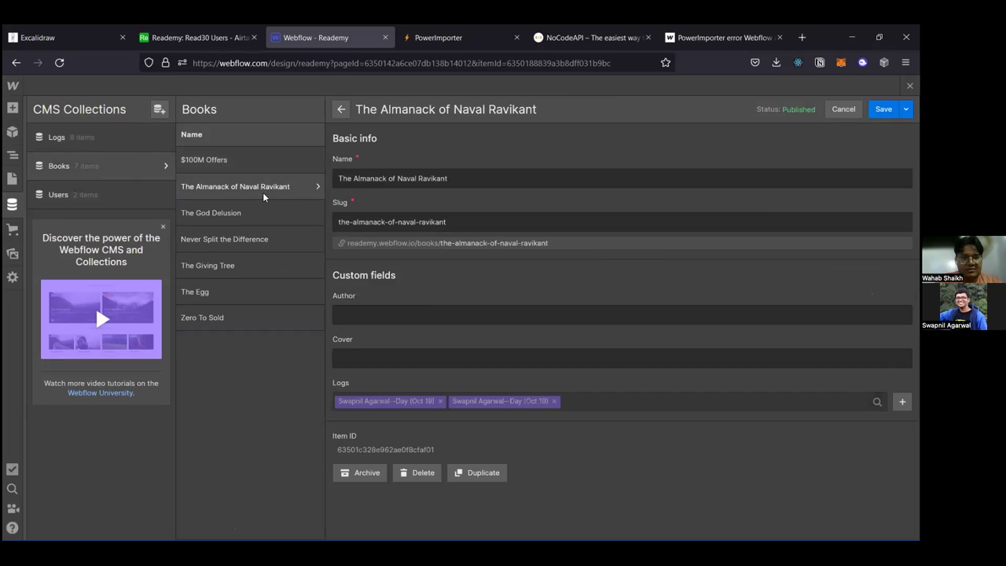
pyautogui.click(586, 405)
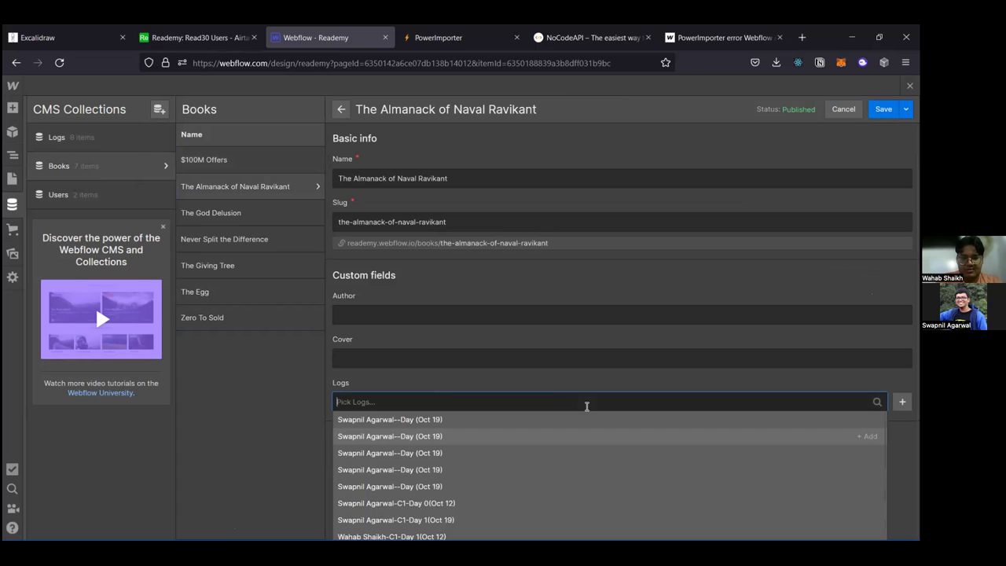
pyautogui.press('Escape')
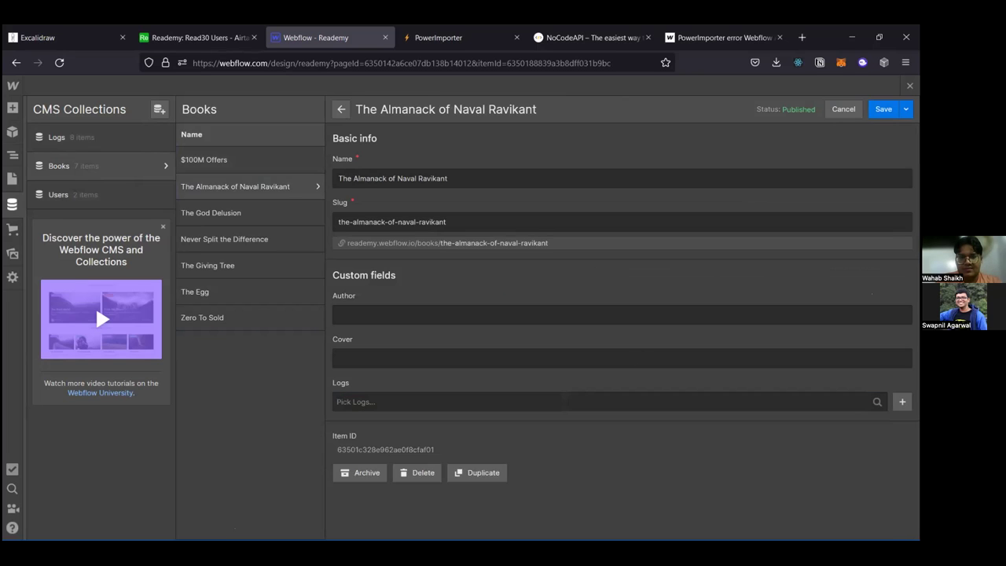
pyautogui.press('Escape')
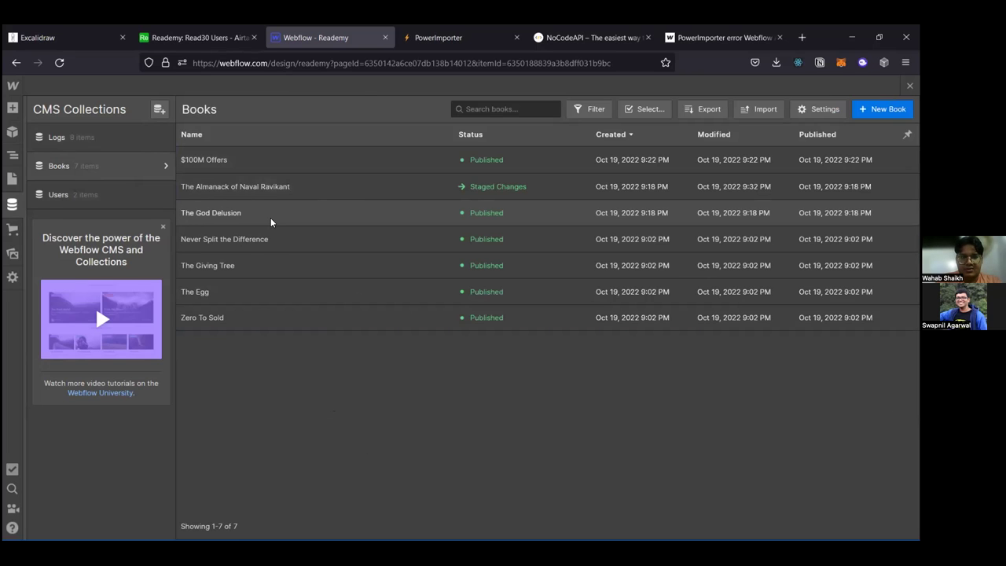
# Step: Remove both log references from the book The God Delusion and save it
pyautogui.click(270, 219)
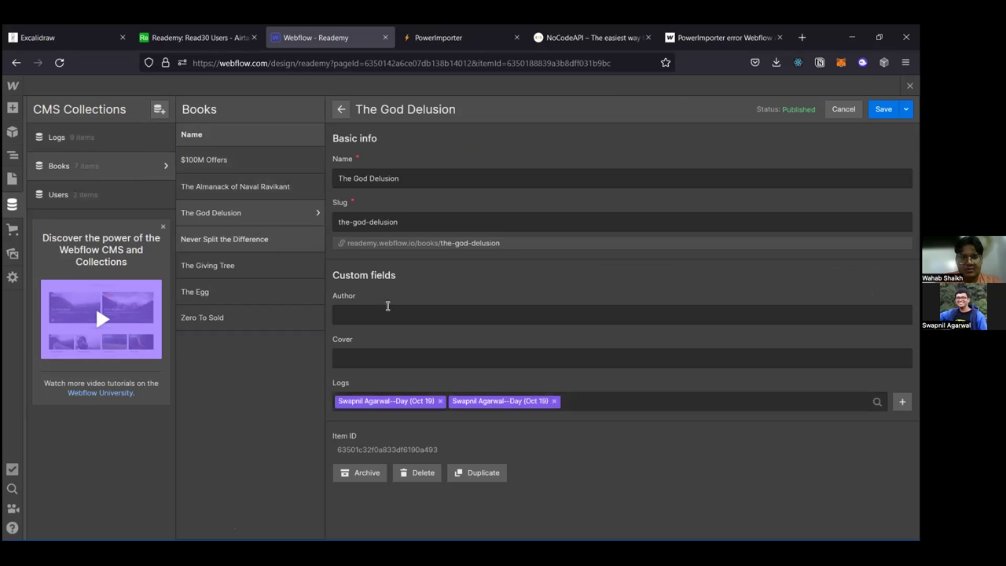
pyautogui.click(648, 393)
pyautogui.click(651, 392)
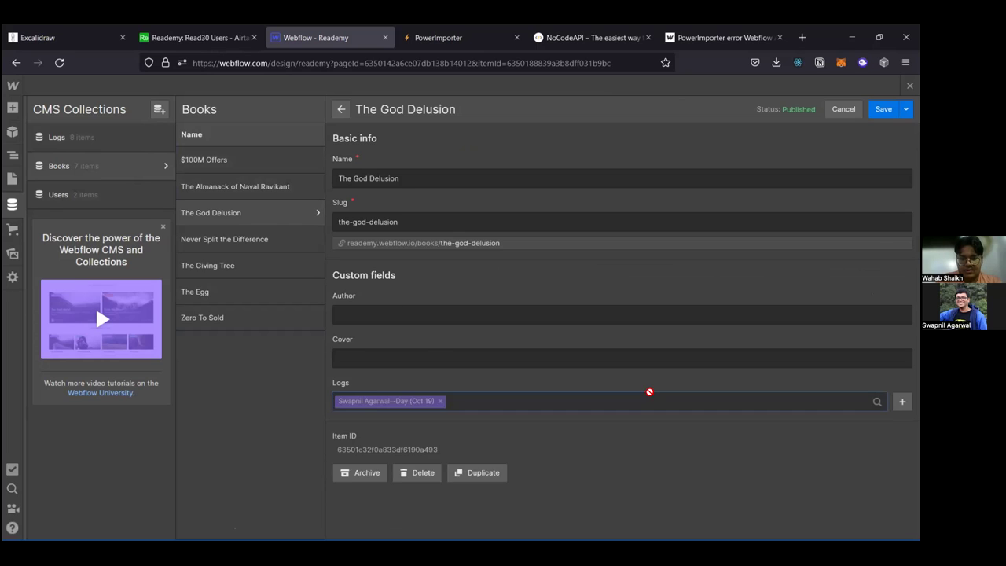
pyautogui.click(650, 391)
pyautogui.press('Escape')
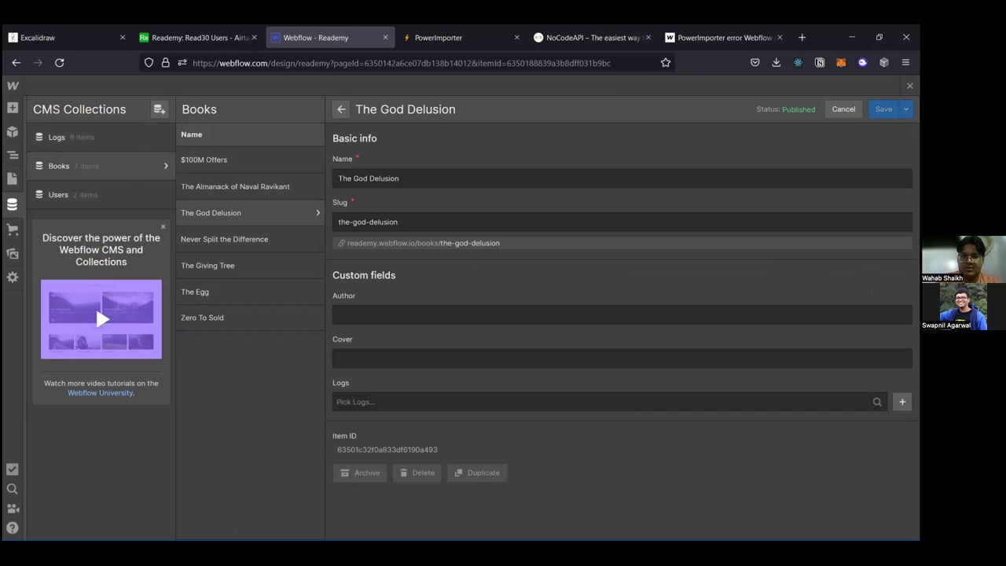
pyautogui.press('Escape')
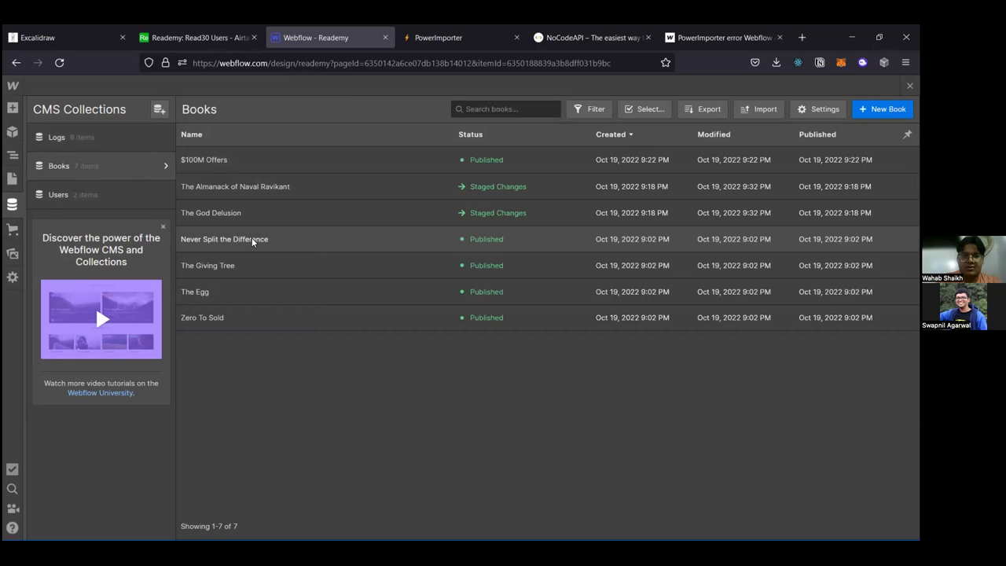
# Step: Check the Never Split the Difference book's log references, then remove the log reference from The Giving Tree and save it
pyautogui.click(252, 241)
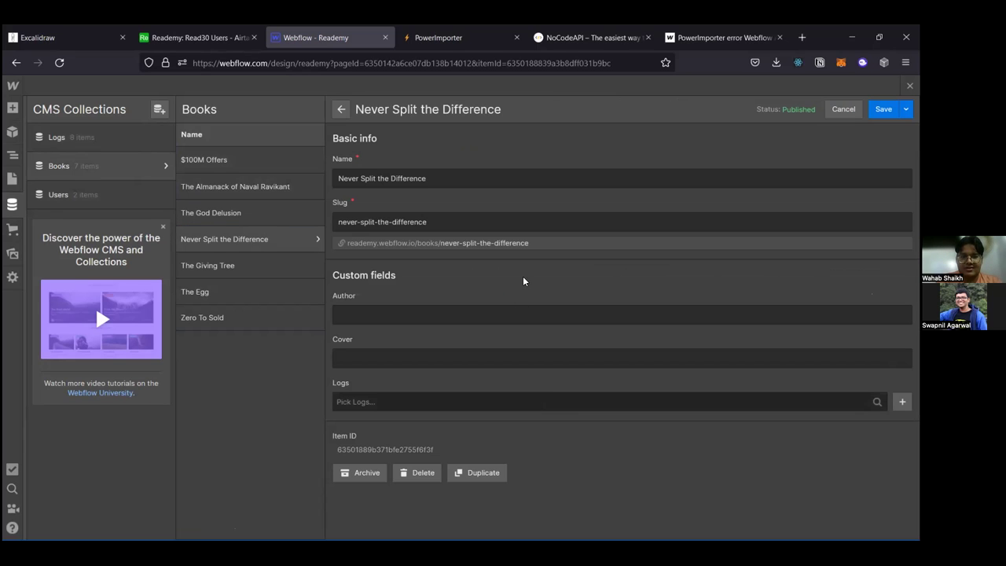
pyautogui.click(238, 267)
pyautogui.click(569, 399)
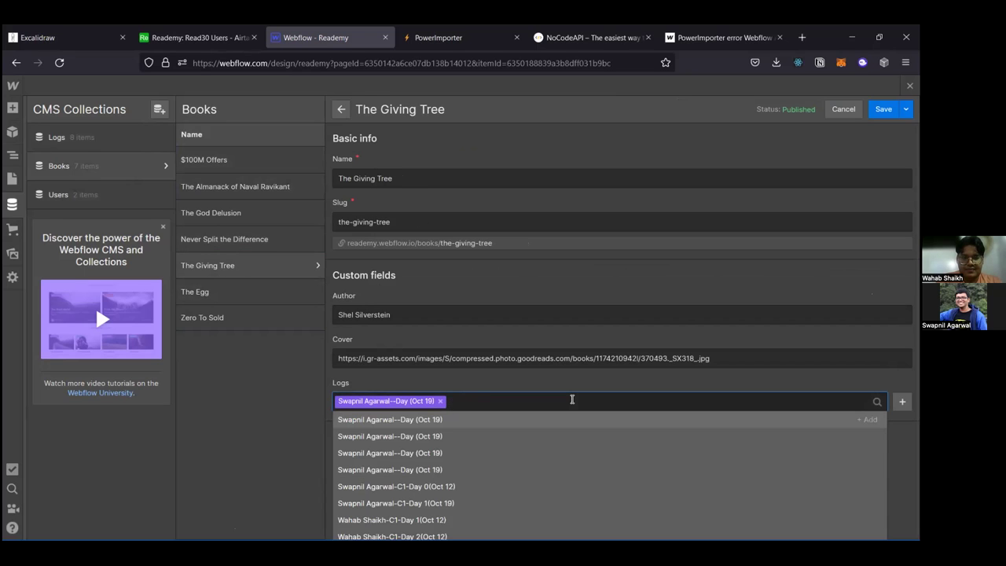
pyautogui.press('BackSpace')
pyautogui.click(653, 146)
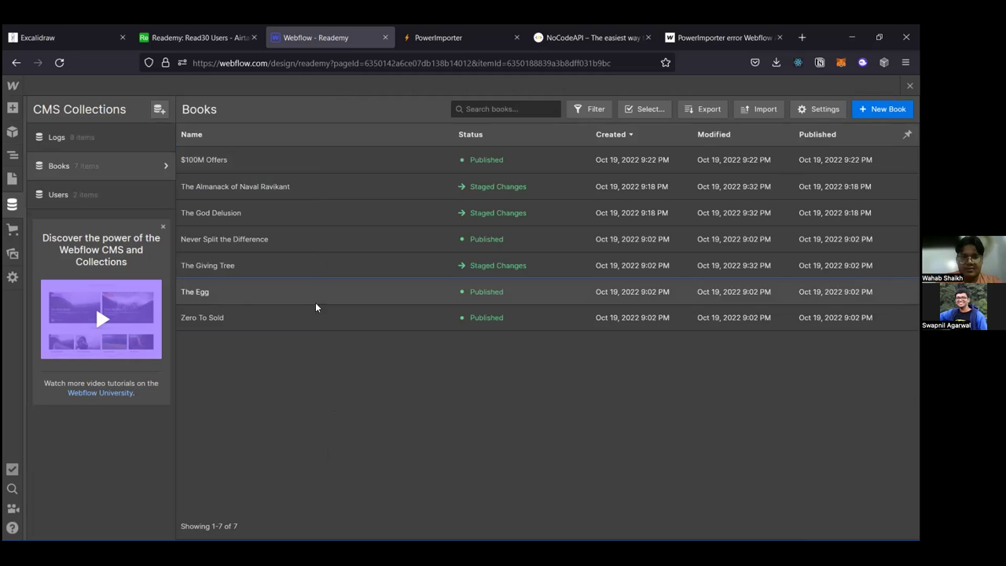
# Step: Remove the log reference from the book The Egg and save it
pyautogui.click(315, 302)
pyautogui.click(585, 401)
pyautogui.press('BackSpace')
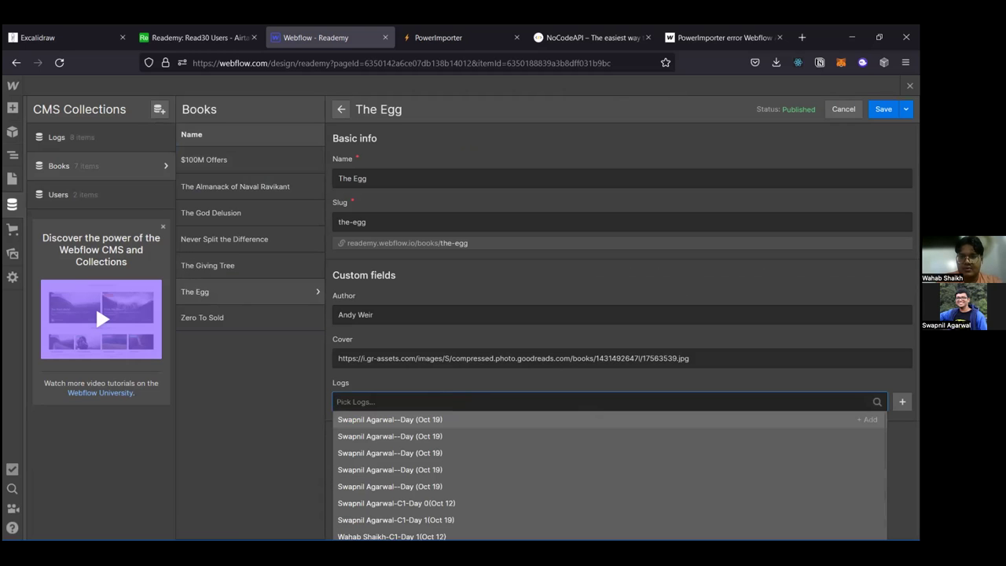
pyautogui.press('Escape')
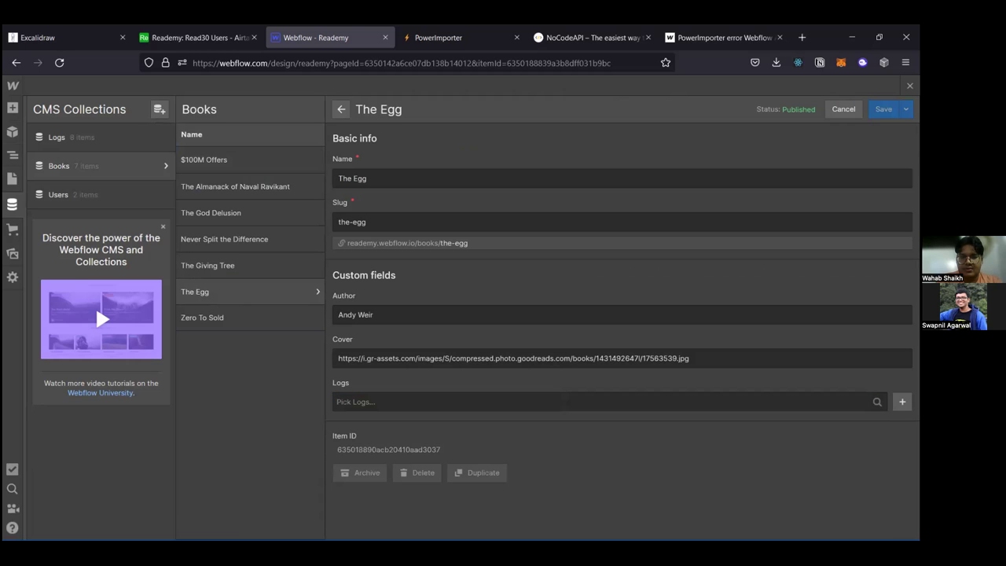
# Step: Remove both log references from the book Zero To Sold and save it
pyautogui.click(267, 319)
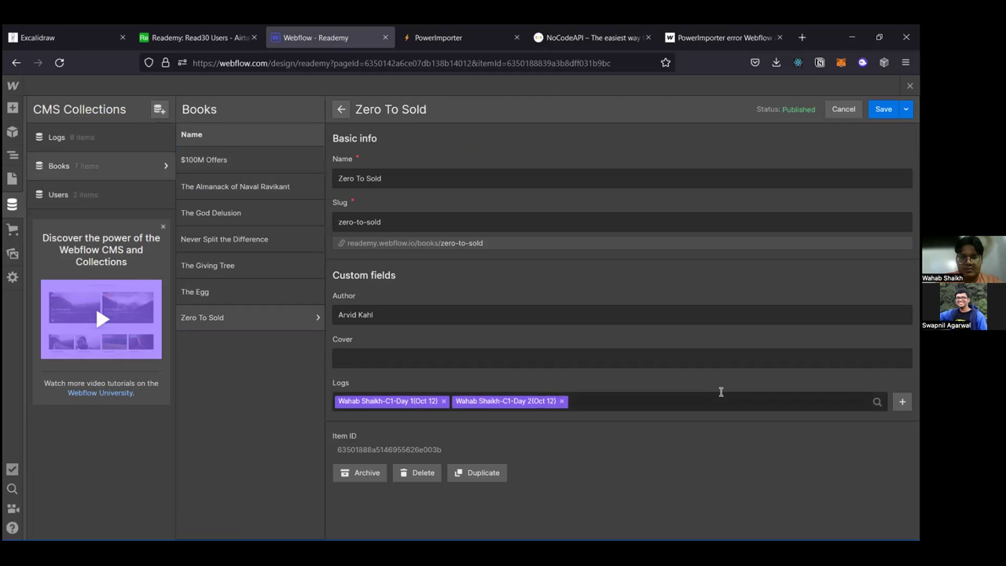
pyautogui.click(720, 391)
pyautogui.press('BackSpace')
pyautogui.press('BackSpace')
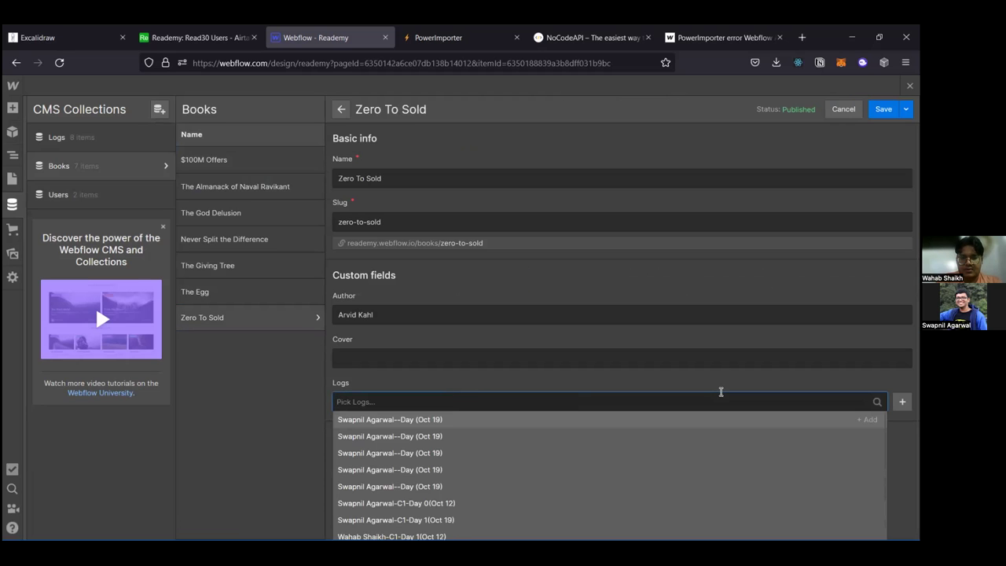
pyautogui.press('Escape')
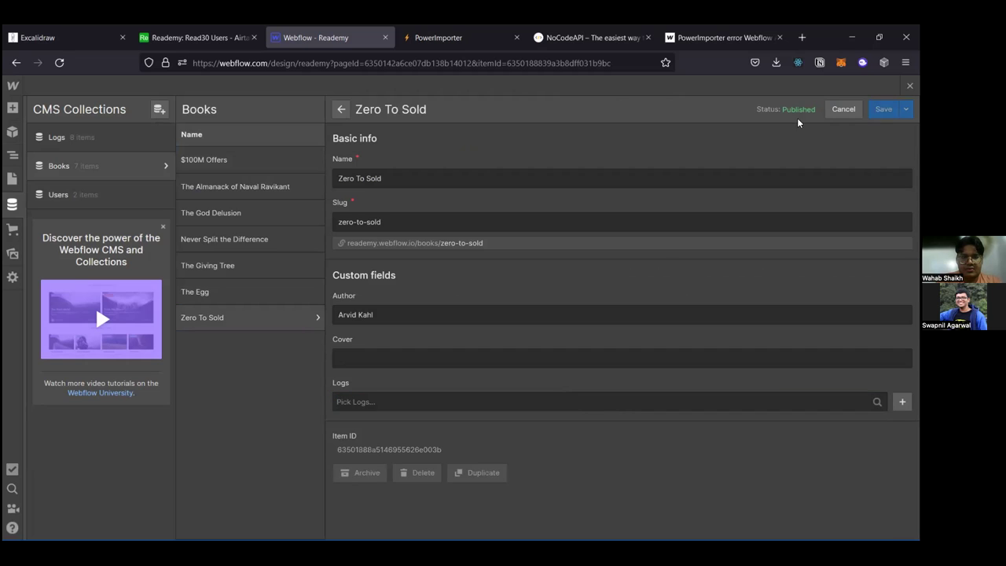
pyautogui.press('Escape')
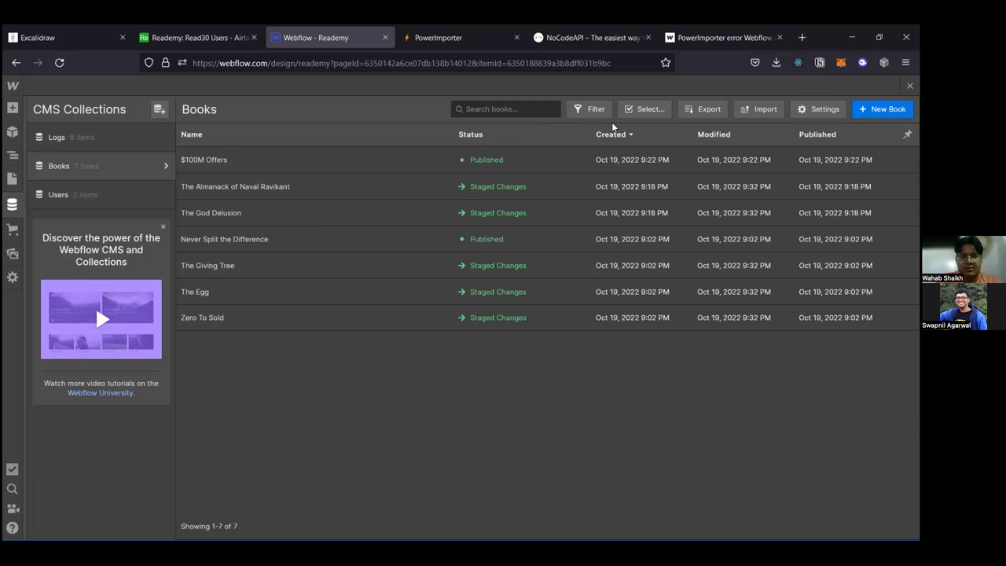
# Step: Try to permanently delete all seven items of the Books collection at once
pyautogui.click(651, 108)
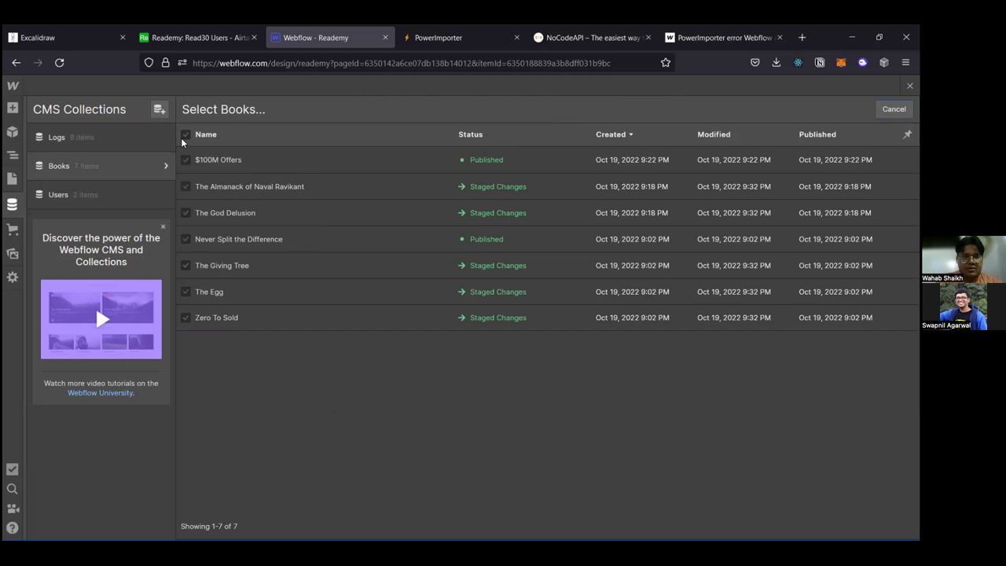
pyautogui.click(184, 136)
pyautogui.click(763, 108)
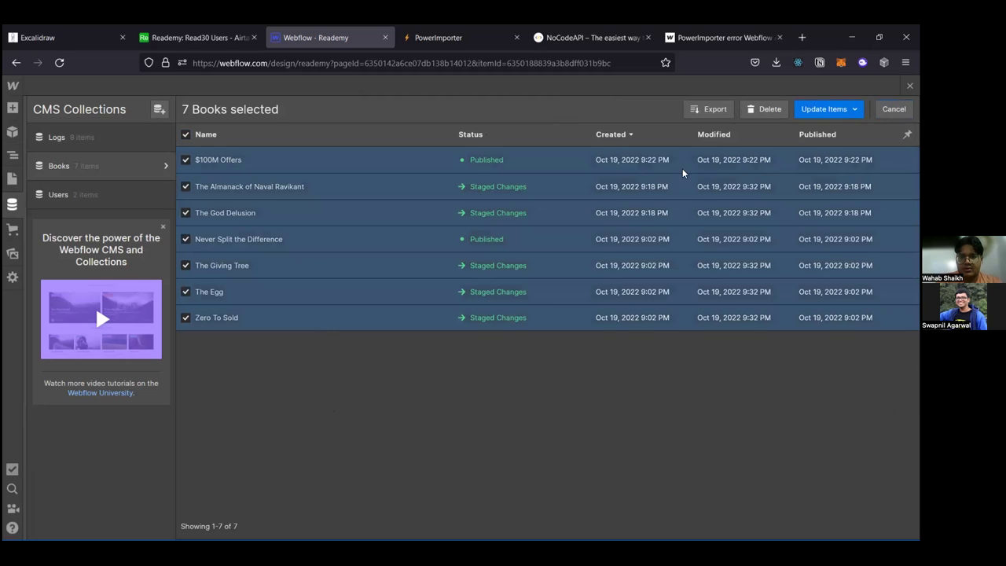
pyautogui.click(542, 344)
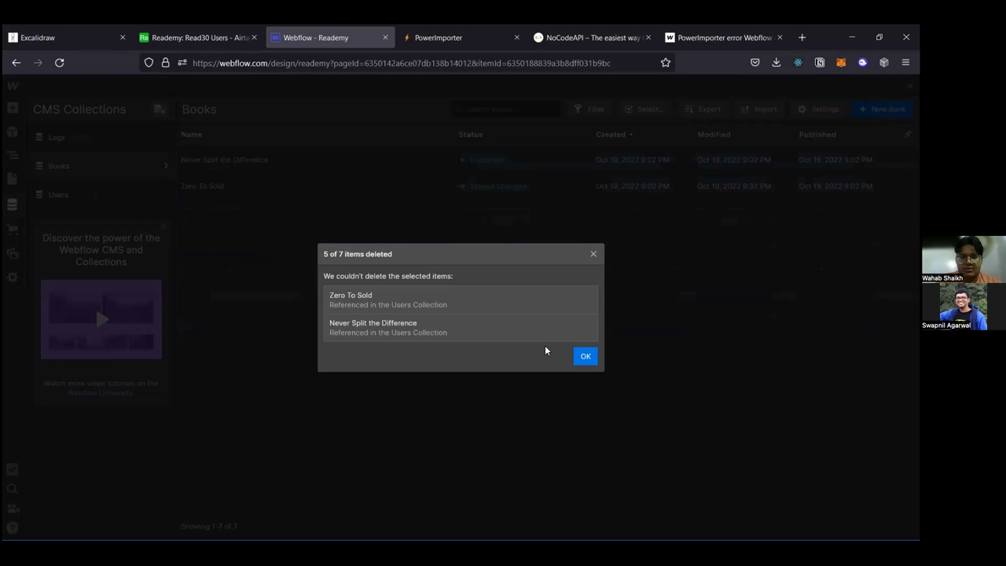
pyautogui.click(586, 359)
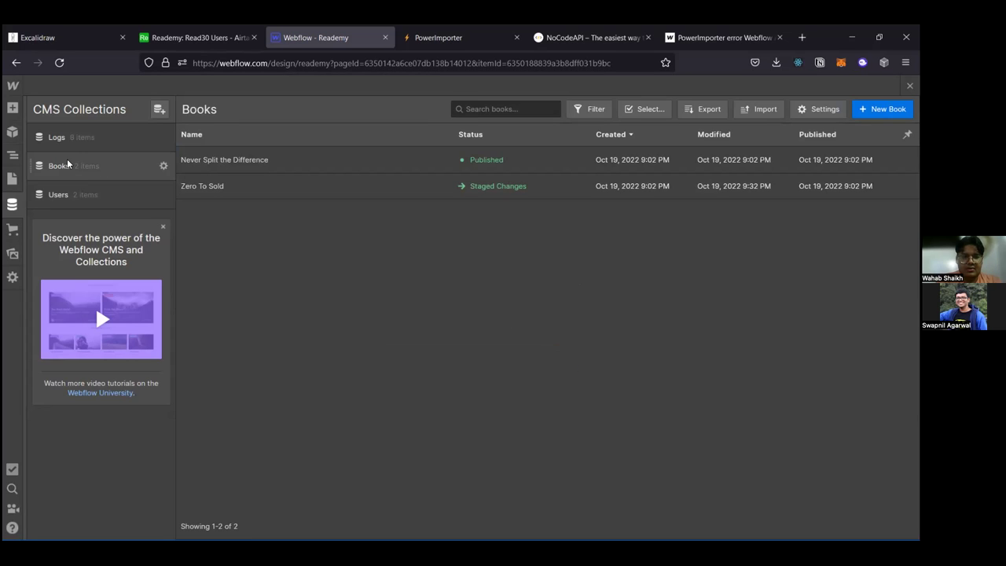
# Step: In the Users collection, clear the Currently Reading book of the user reading Never Split the Difference and save the user
pyautogui.click(92, 188)
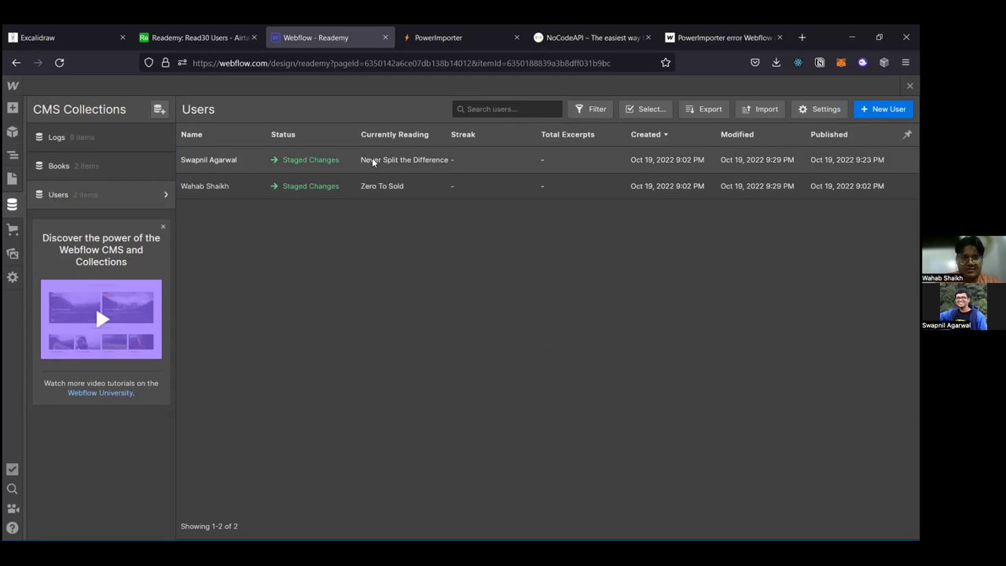
pyautogui.click(371, 158)
pyautogui.scroll(-3, 498, 369)
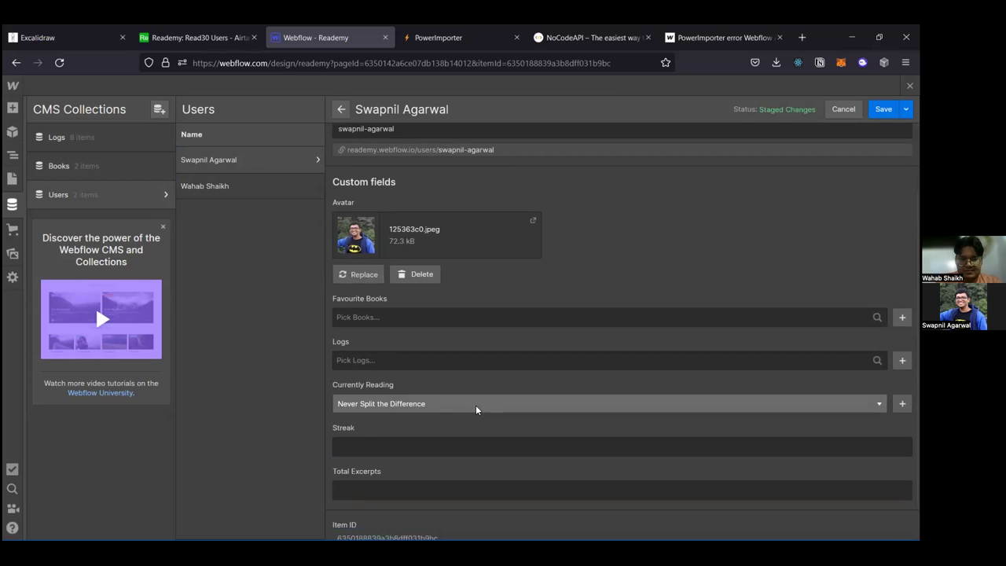
pyautogui.click(494, 393)
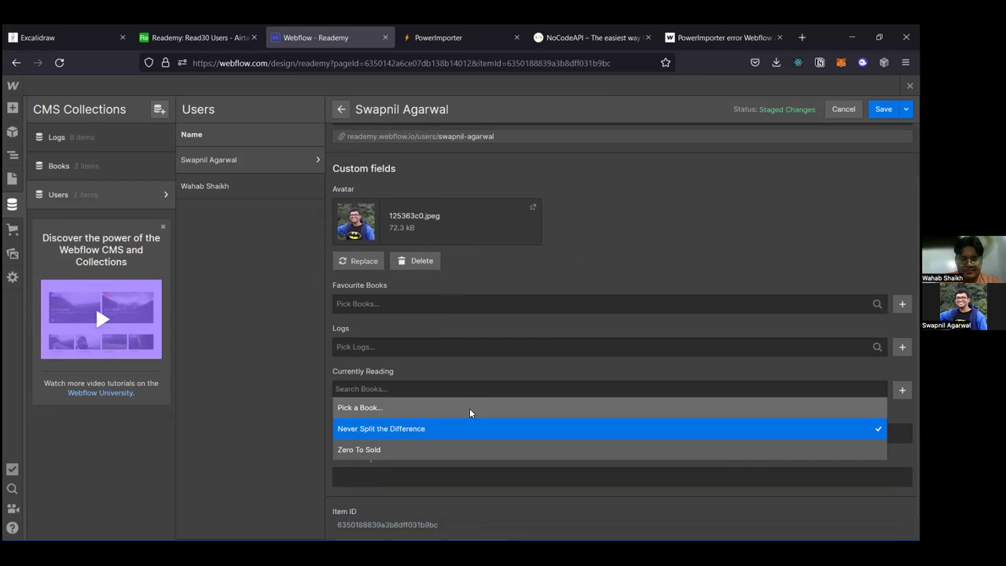
pyautogui.click(469, 407)
pyautogui.scroll(-1, 469, 409)
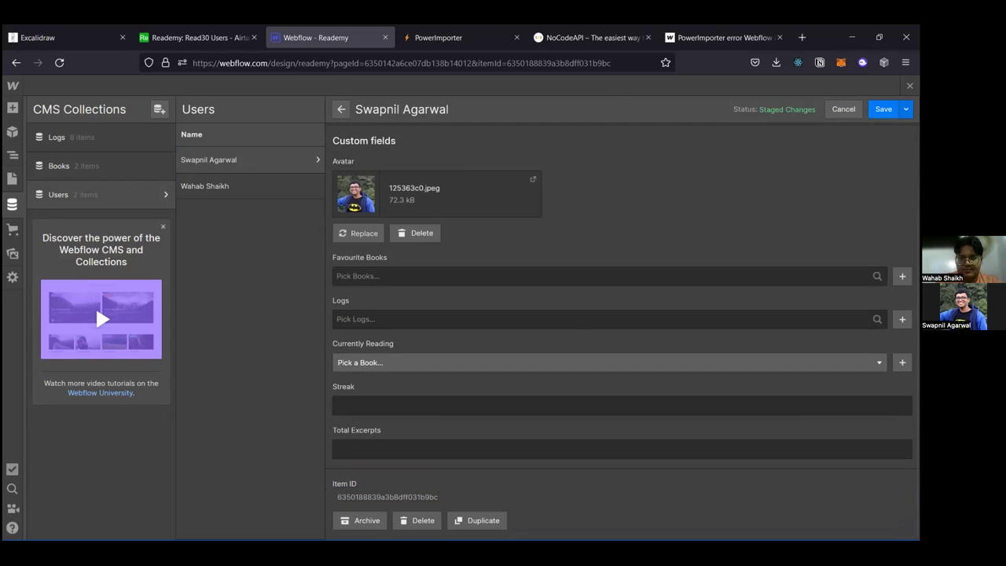
pyautogui.hotkey('ctrl', 's')
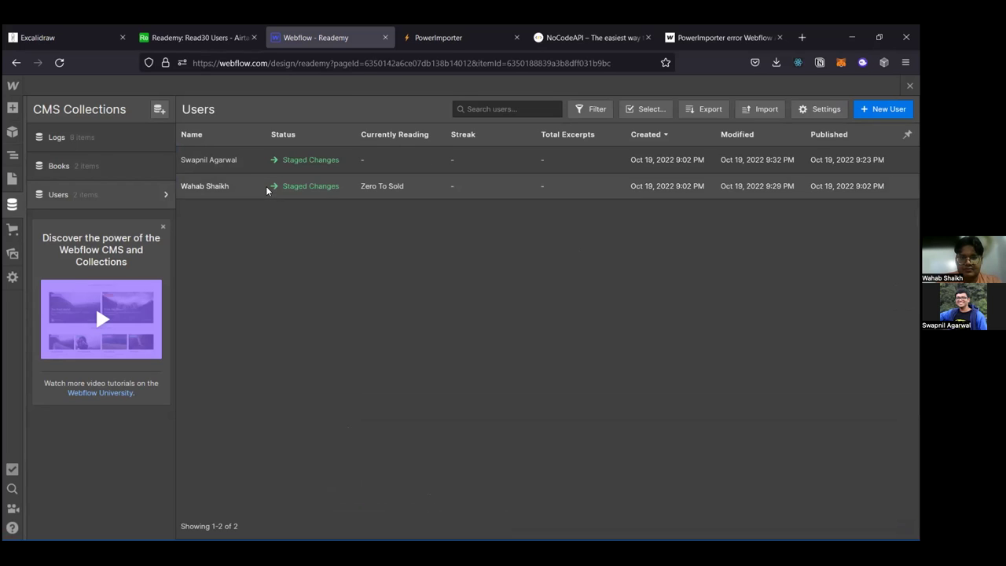
# Step: Clear the Currently Reading book of the user reading Zero To Sold and save the user
pyautogui.click(266, 185)
pyautogui.scroll(-2, 594, 377)
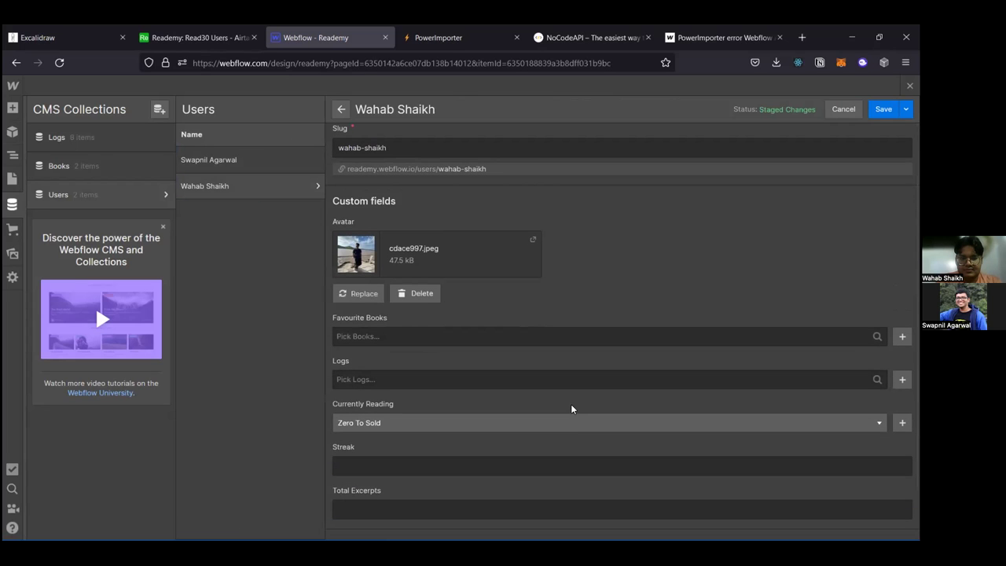
pyautogui.click(575, 423)
pyautogui.click(557, 441)
pyautogui.click(883, 109)
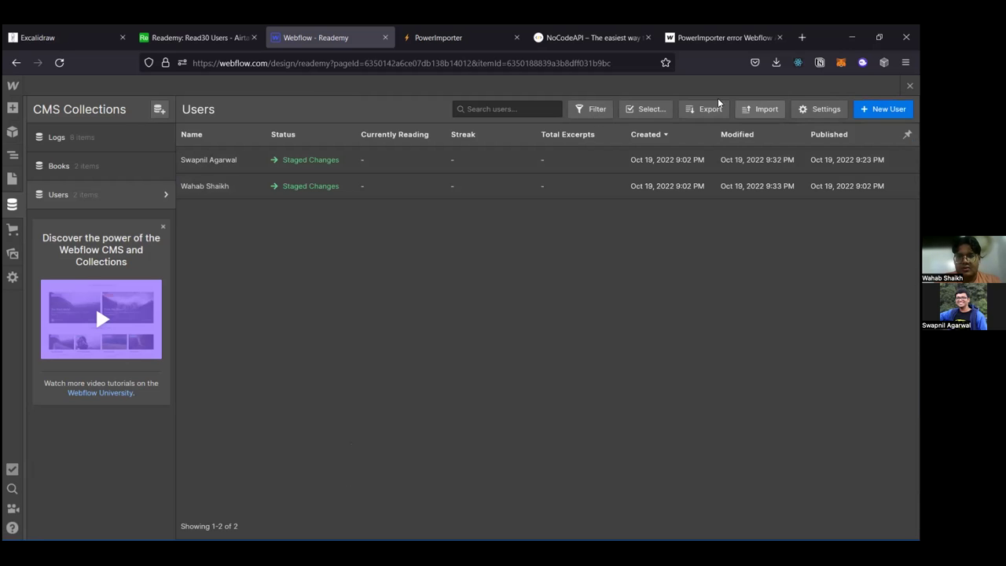
# Step: Permanently delete both items of the Users collection
pyautogui.click(645, 109)
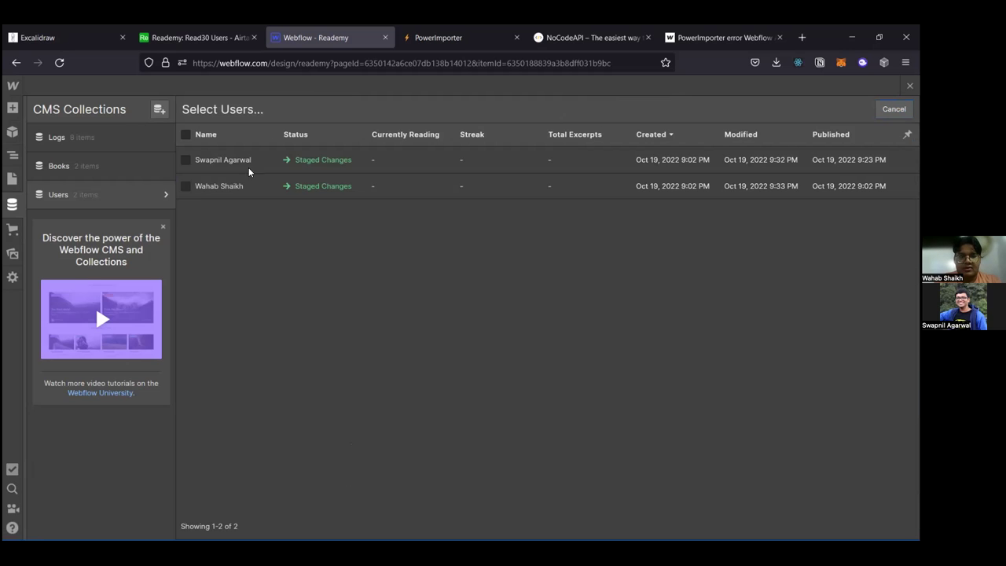
pyautogui.click(184, 135)
pyautogui.click(776, 114)
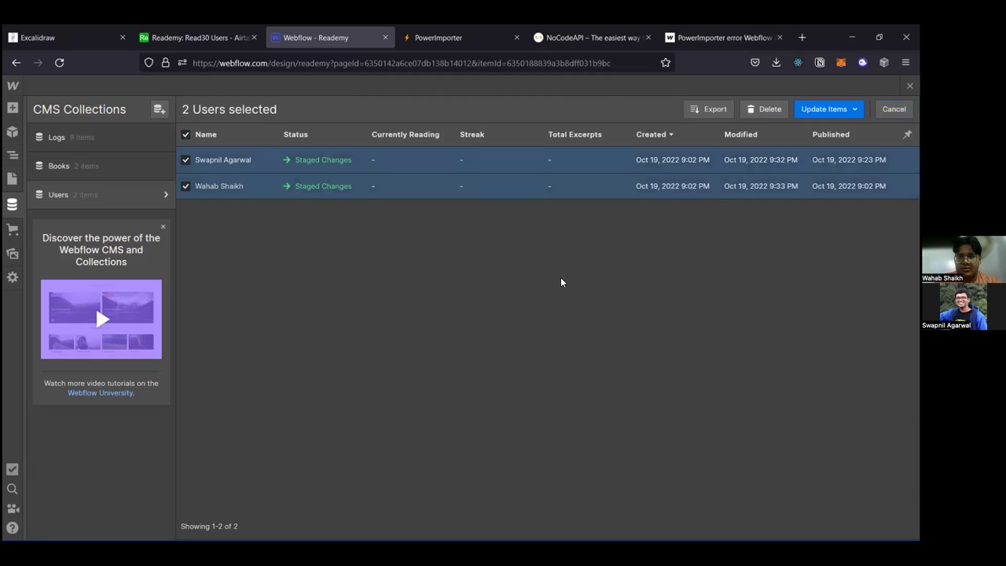
pyautogui.click(559, 343)
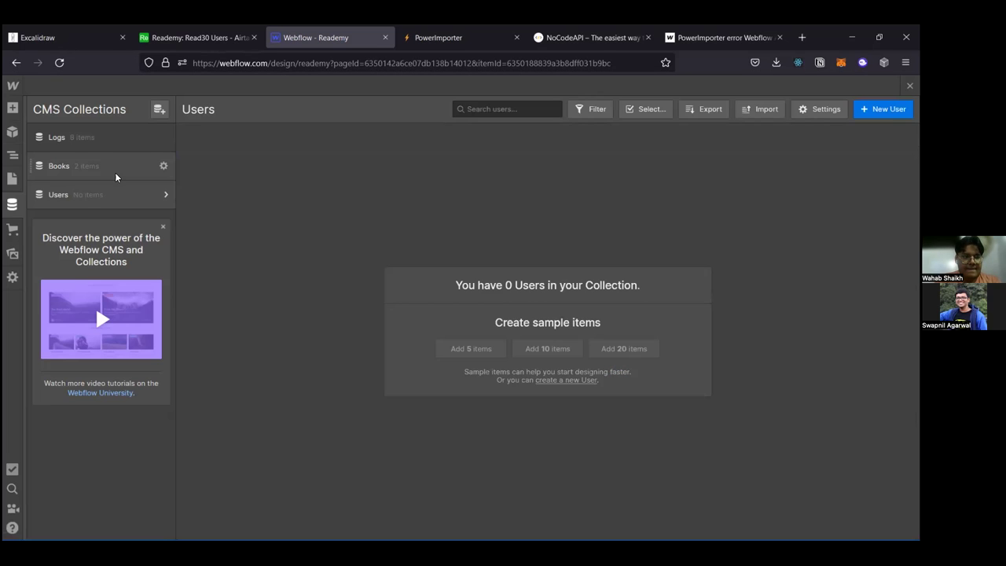
# Step: Permanently delete the two remaining books, Never Split the Difference and Zero To Sold
pyautogui.click(114, 168)
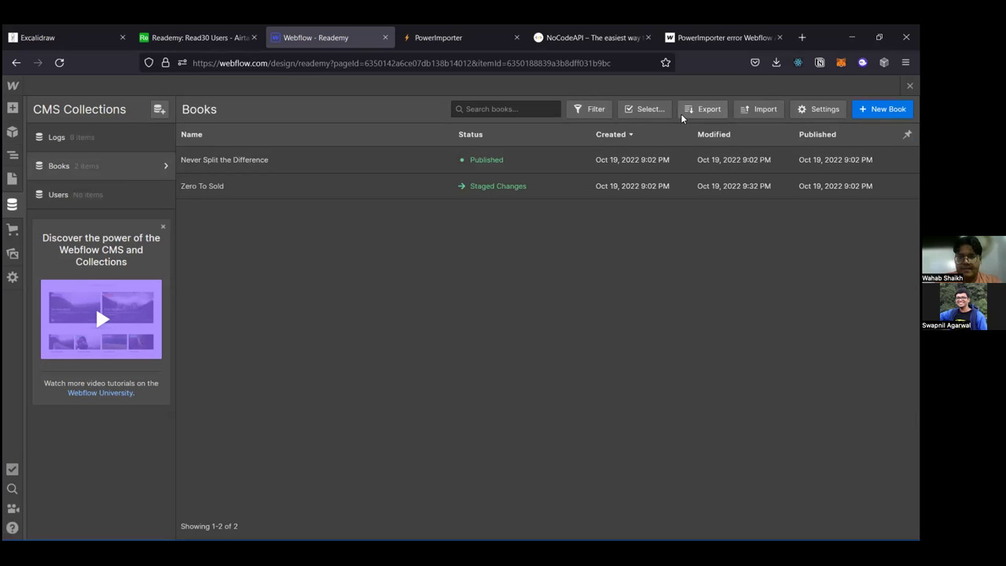
pyautogui.click(652, 109)
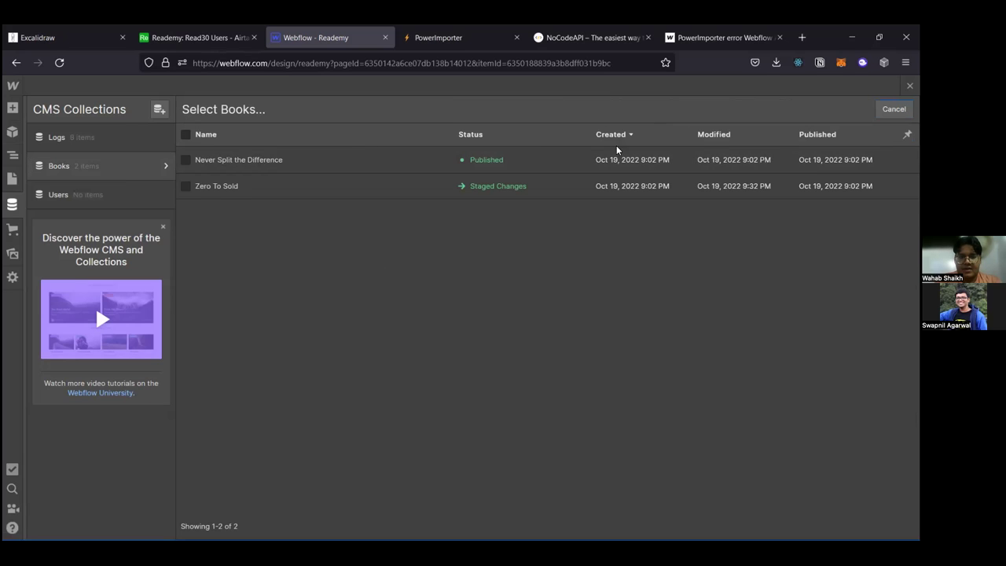
pyautogui.click(185, 135)
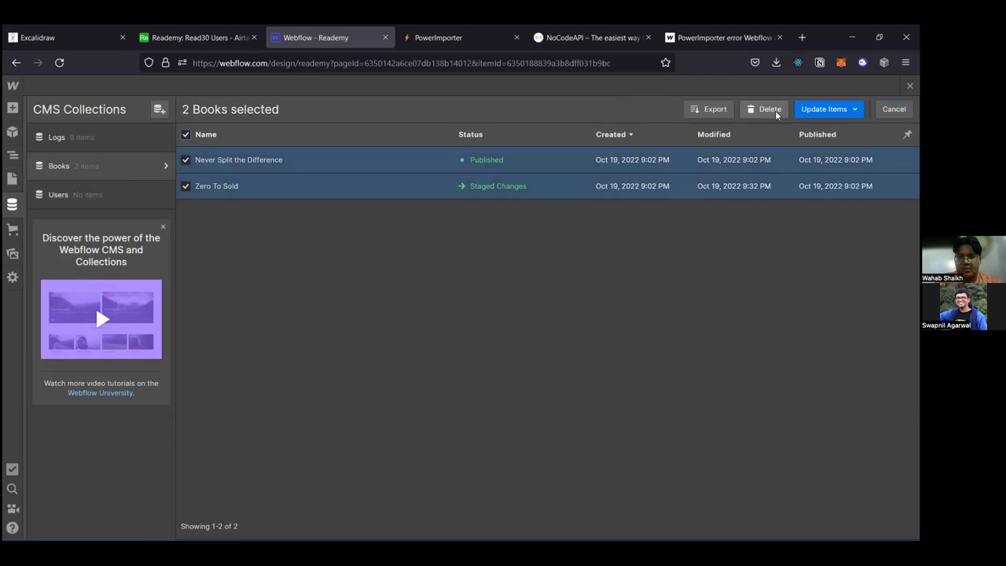
pyautogui.click(765, 110)
pyautogui.click(560, 347)
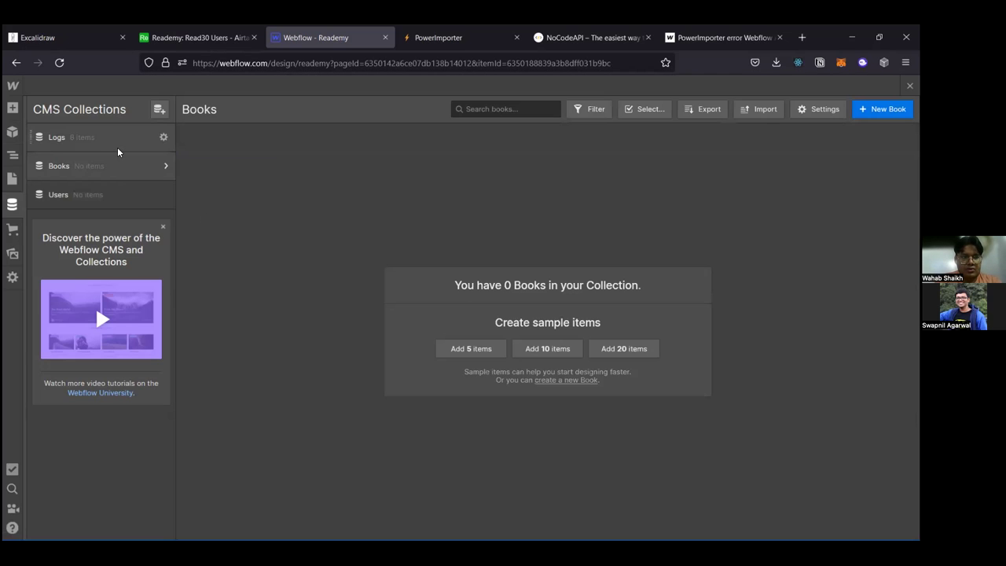
# Step: Permanently delete all eight items of the Logs collection
pyautogui.click(117, 145)
pyautogui.click(655, 112)
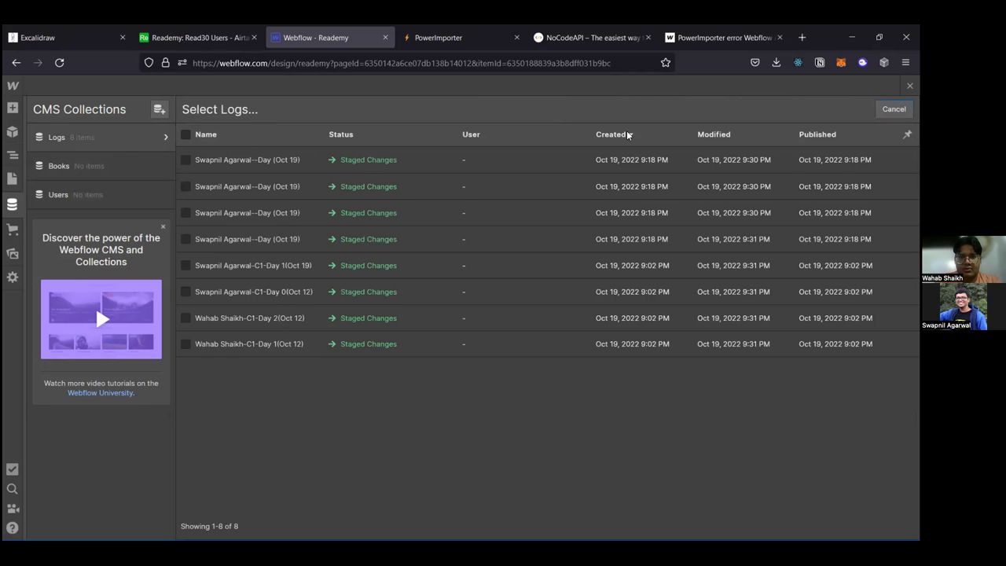
pyautogui.click(185, 135)
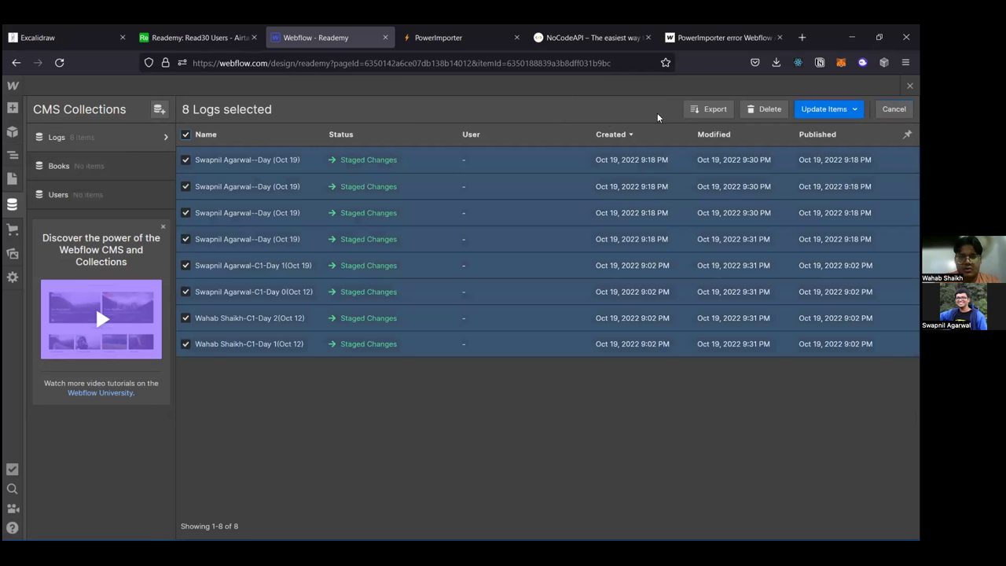
pyautogui.click(764, 110)
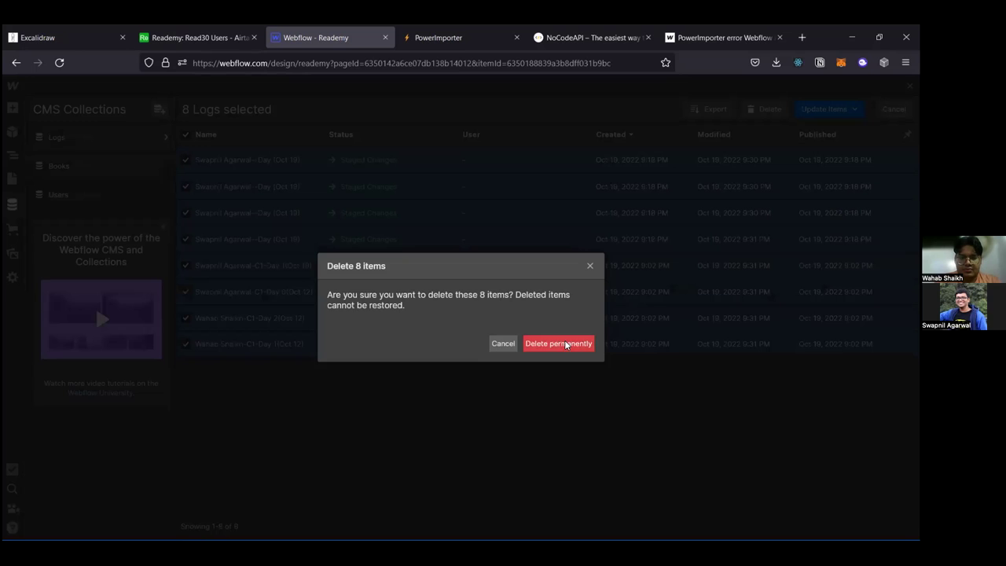
pyautogui.click(563, 340)
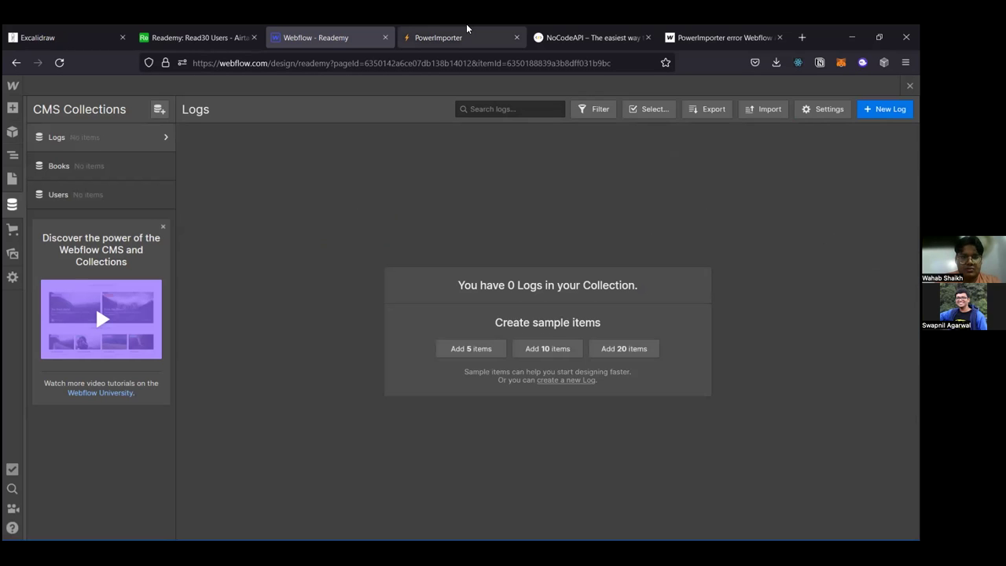
# Step: Switch to PowerImporter and start the Reademy sync from Airtable to Webflow
pyautogui.click(465, 36)
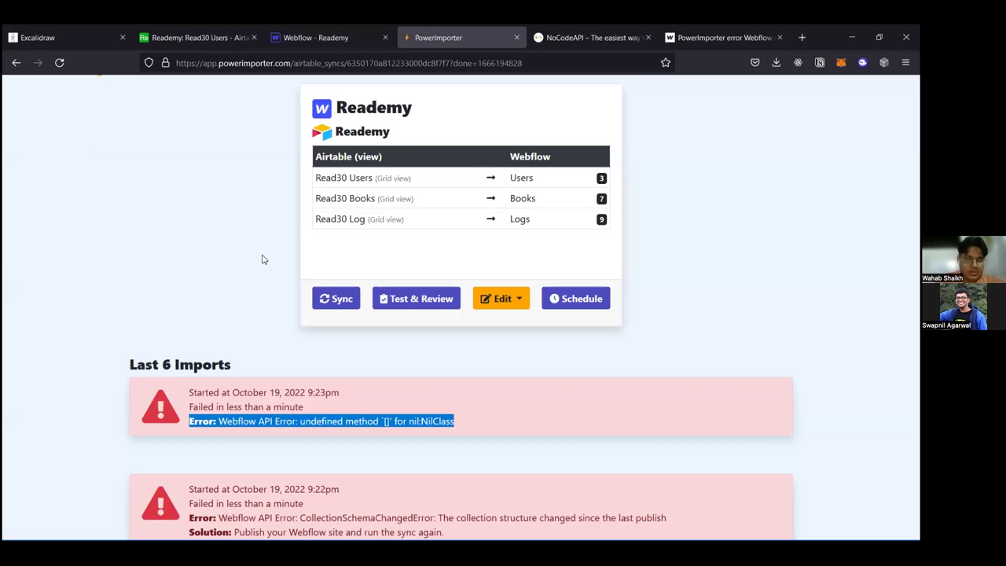
pyautogui.click(317, 308)
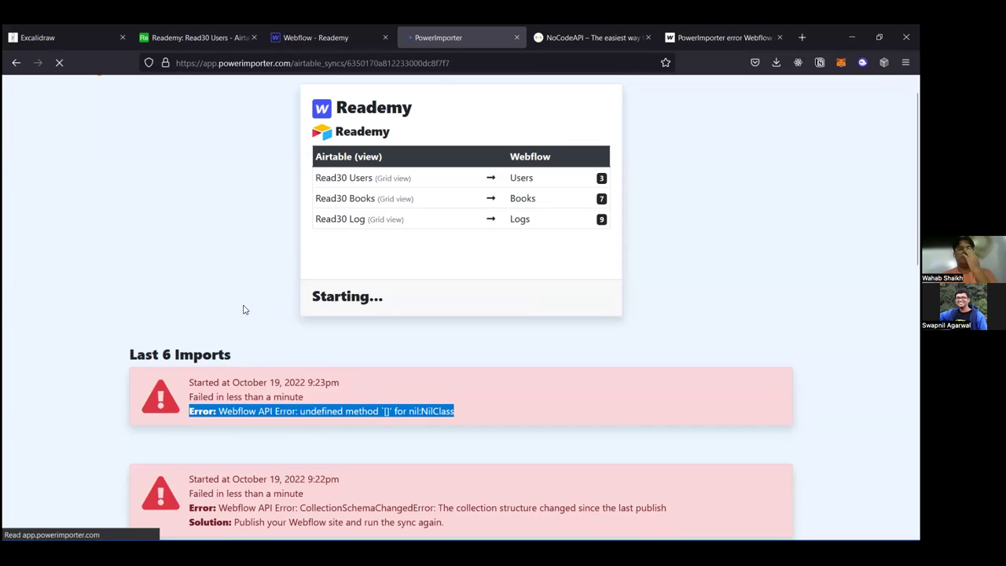
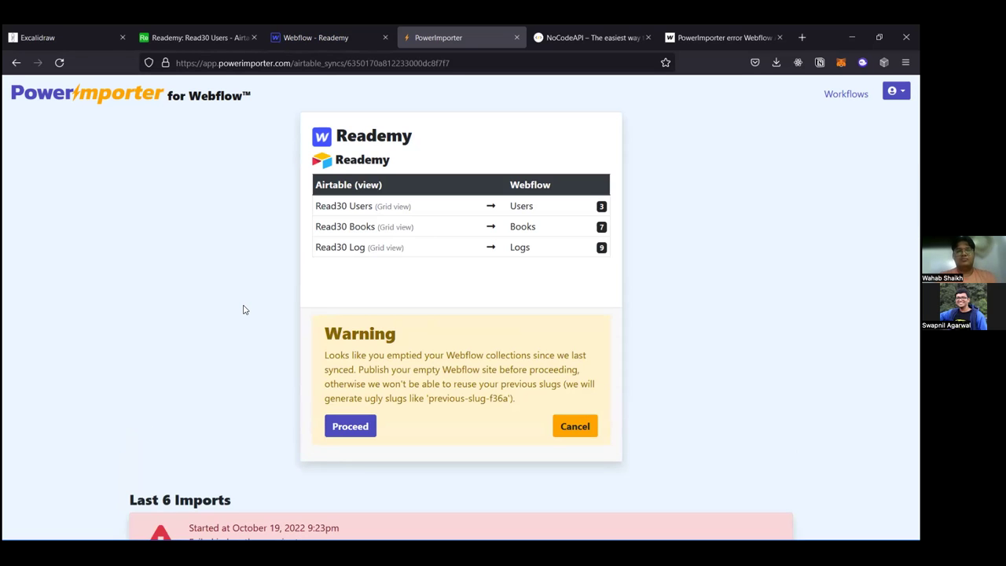
# Step: Switch to Webflow and publish the emptied Reademy site to reademy.webflow.io
pyautogui.click(337, 26)
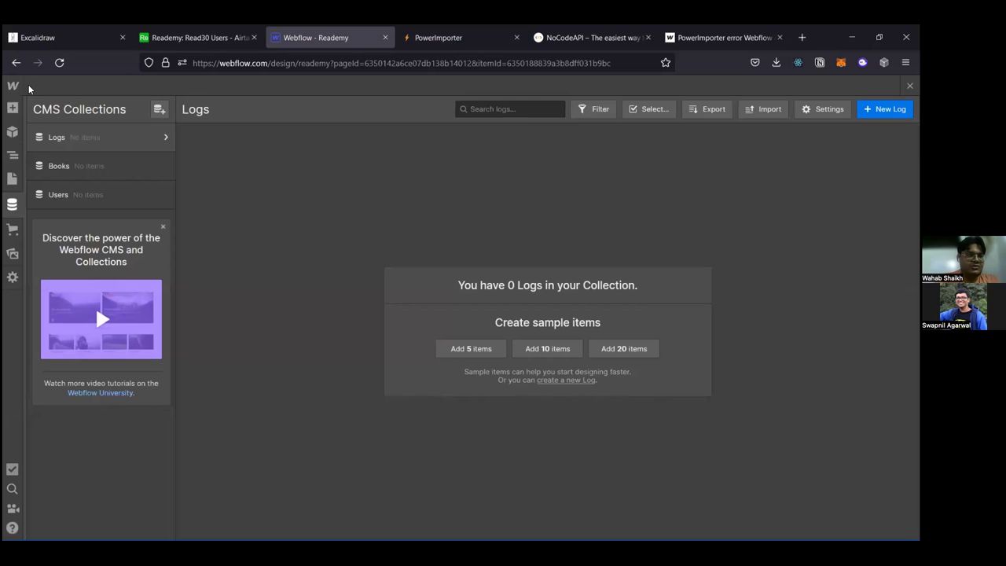
pyautogui.click(14, 109)
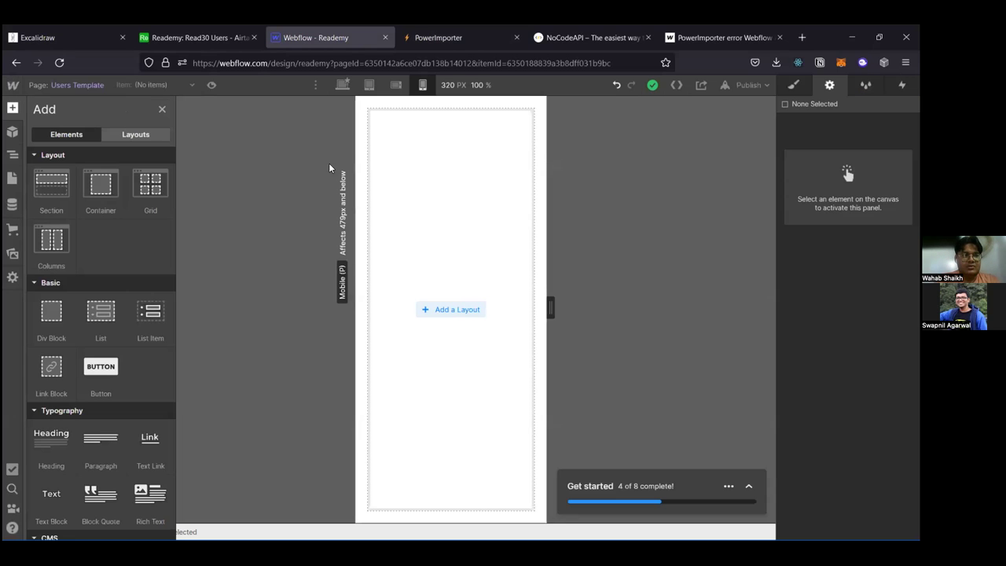
pyautogui.click(747, 85)
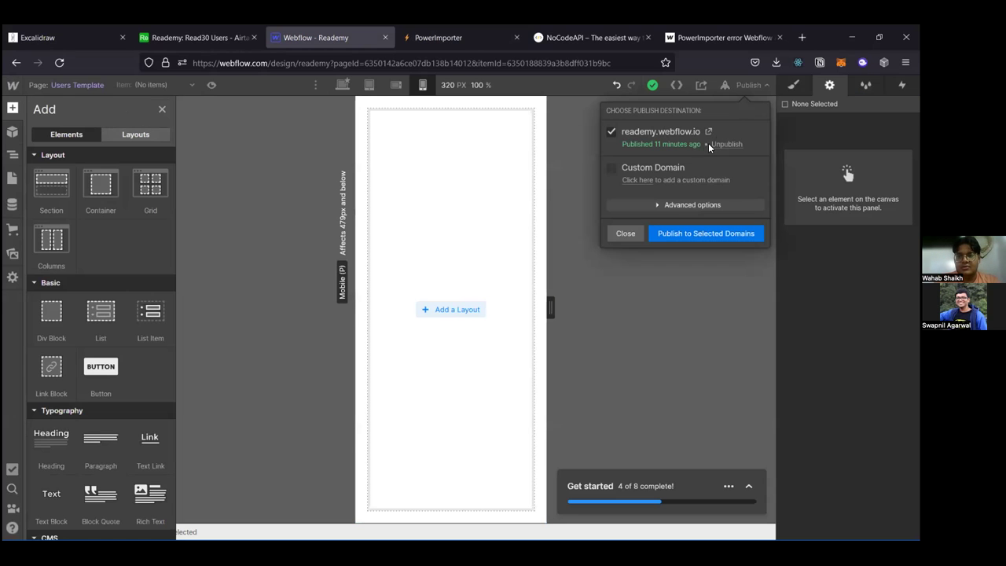
pyautogui.click(693, 231)
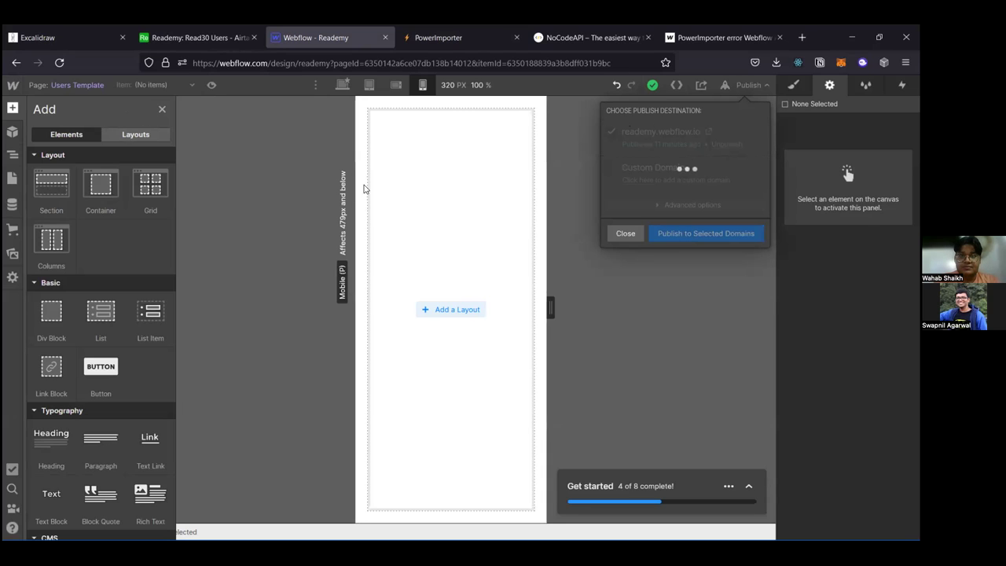
# Step: Return to PowerImporter, proceed with the Reademy sync despite the emptied-collections warning, and examine the newest import's error
pyautogui.click(486, 36)
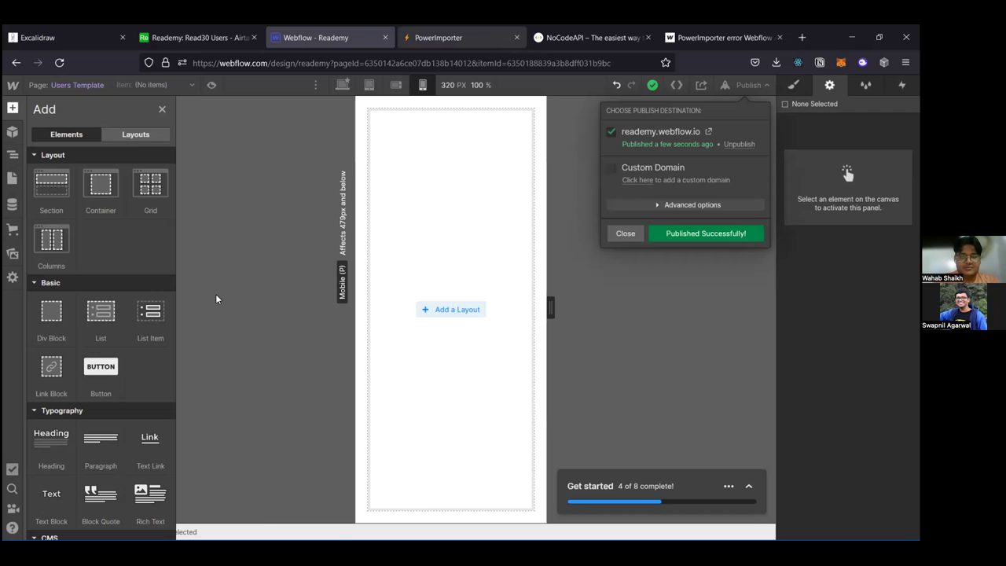
pyautogui.scroll(-4, 141, 424)
pyautogui.scroll(4, 194, 382)
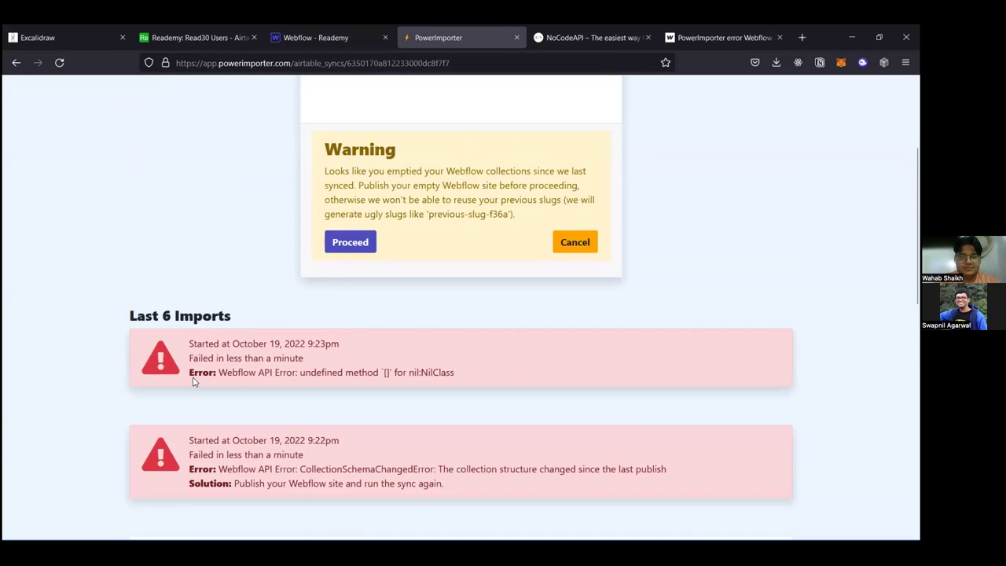
pyautogui.click(336, 424)
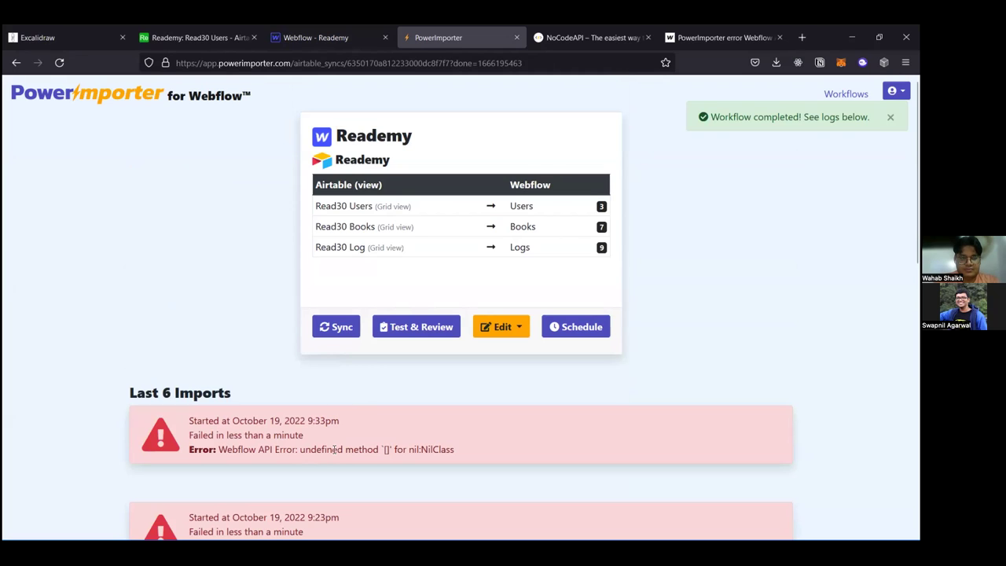
pyautogui.doubleClick(335, 450)
pyautogui.tripleClick(335, 450)
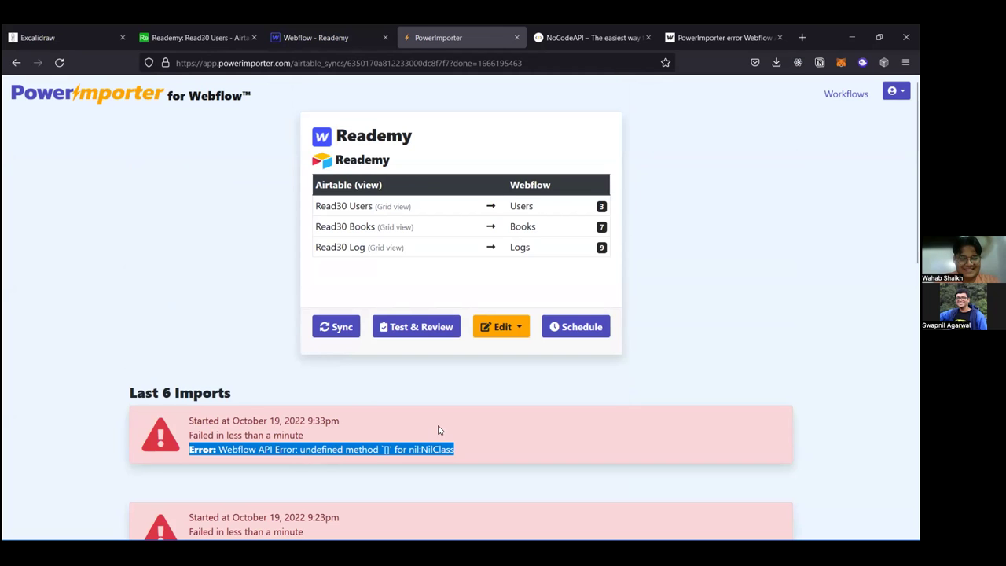
pyautogui.scroll(-1, 442, 429)
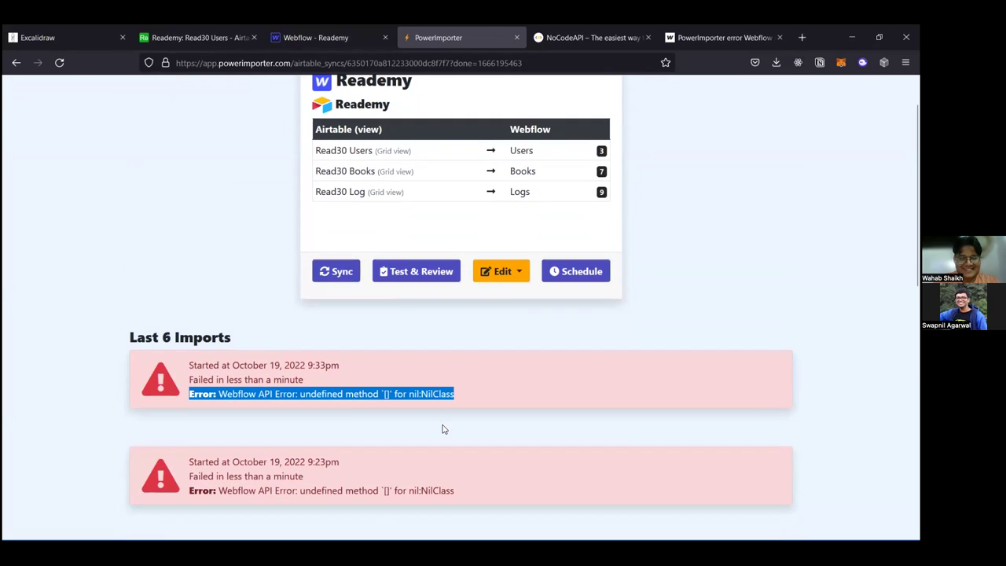
# Step: Run a Test & Review of the Reademy workflow, check its result, and run the sync again
pyautogui.click(408, 264)
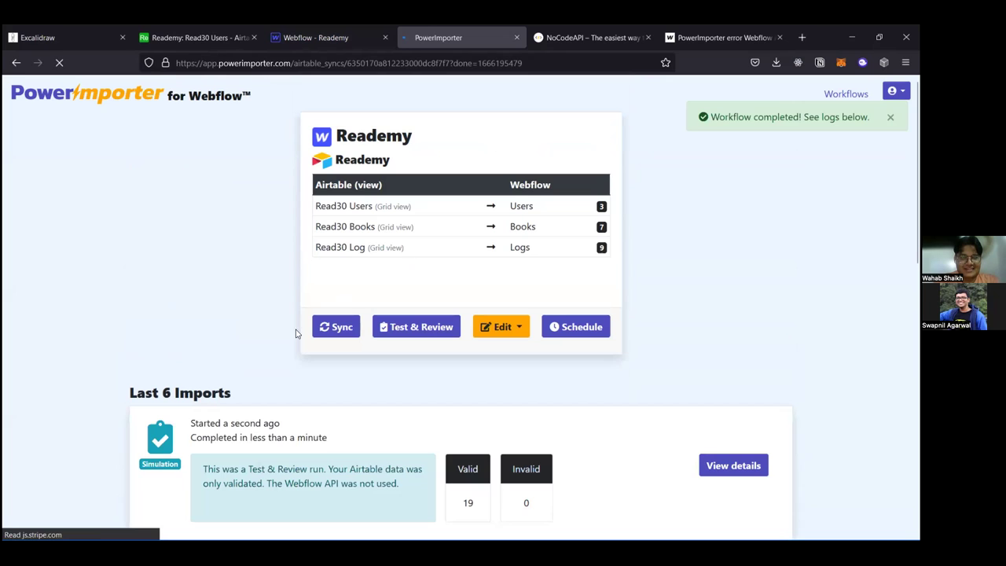
pyautogui.scroll(-3, 267, 360)
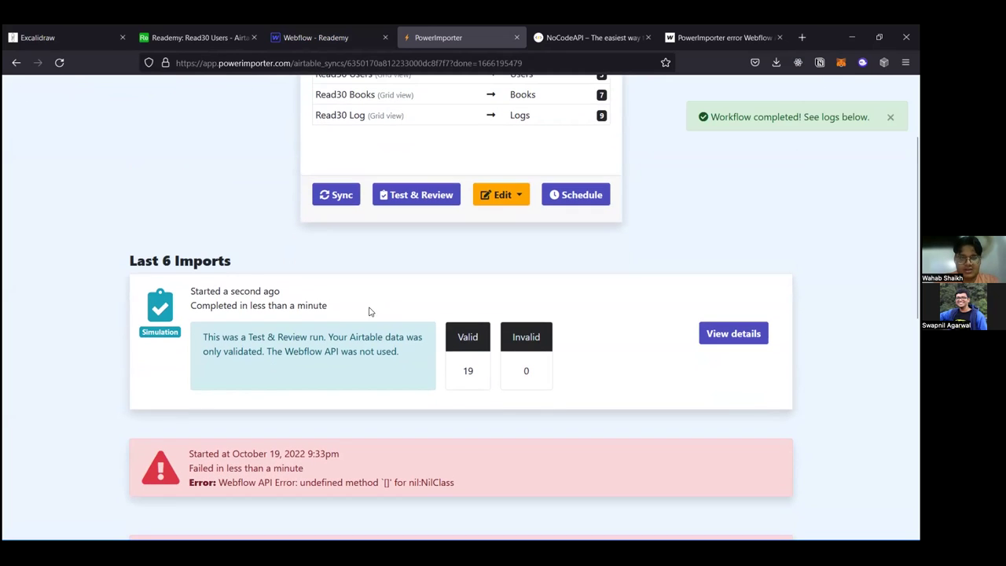
pyautogui.click(349, 203)
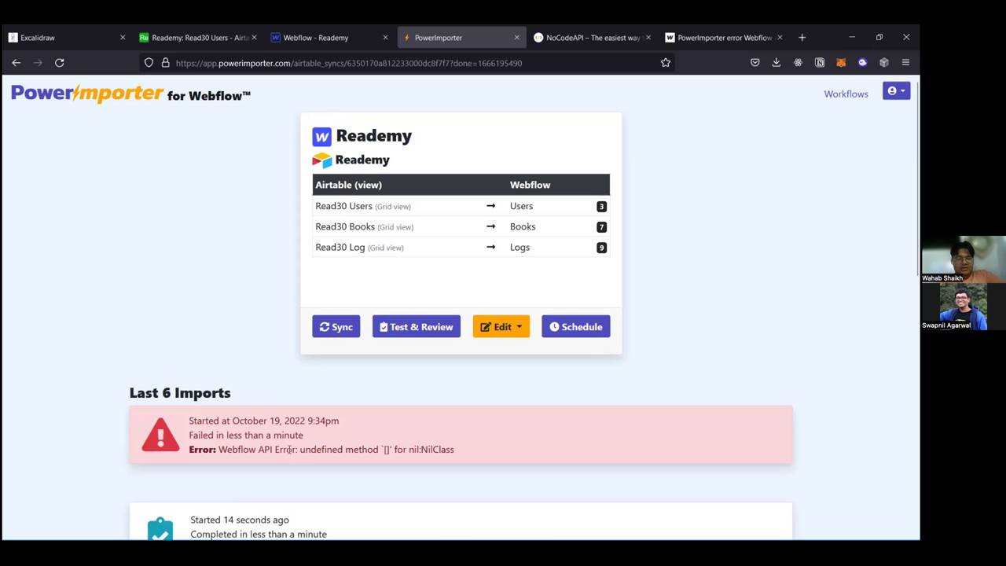
pyautogui.scroll(-1, 307, 453)
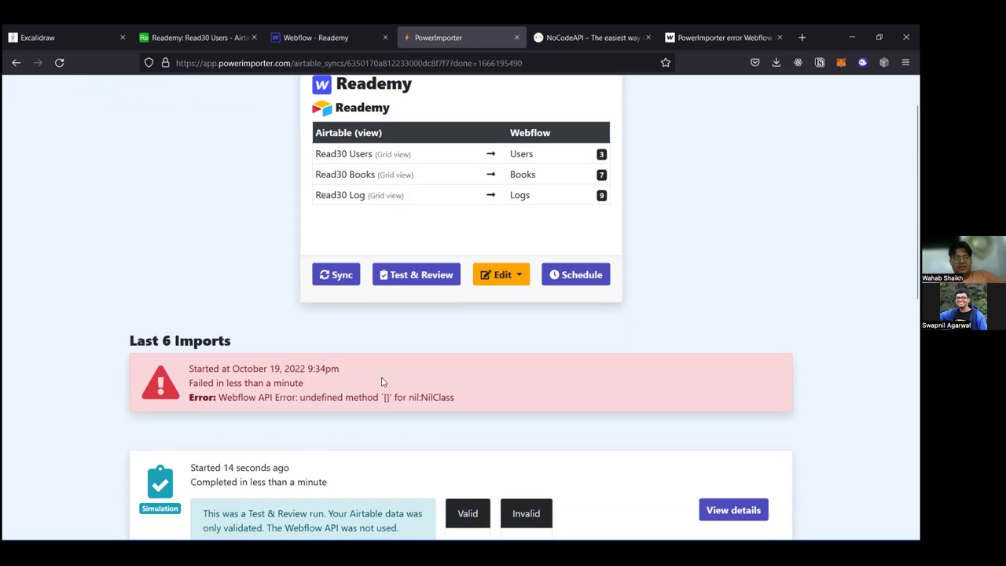
# Step: Switch to Webflow and check which items the sync brought into the Users, Books and Logs collections
pyautogui.click(346, 39)
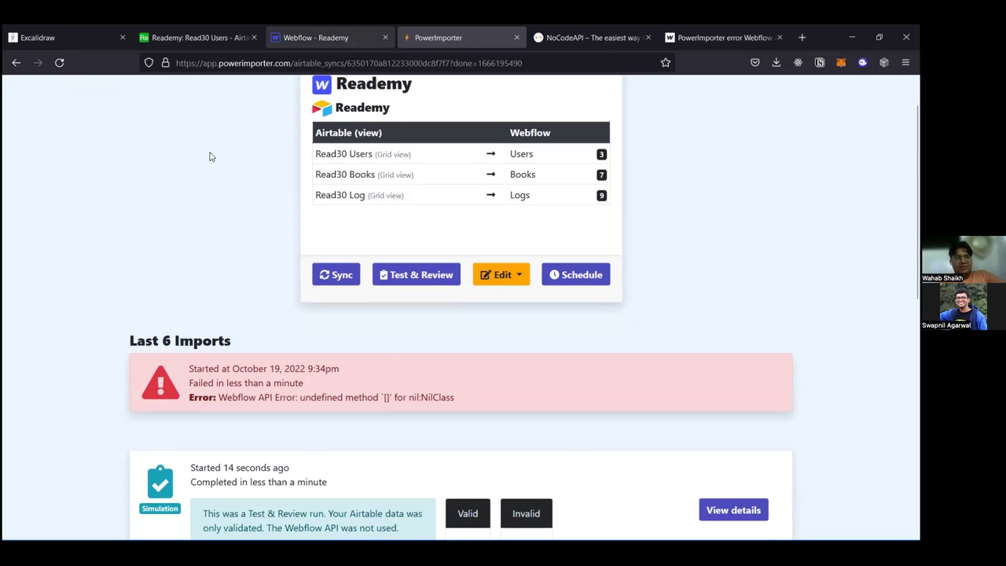
pyautogui.click(11, 203)
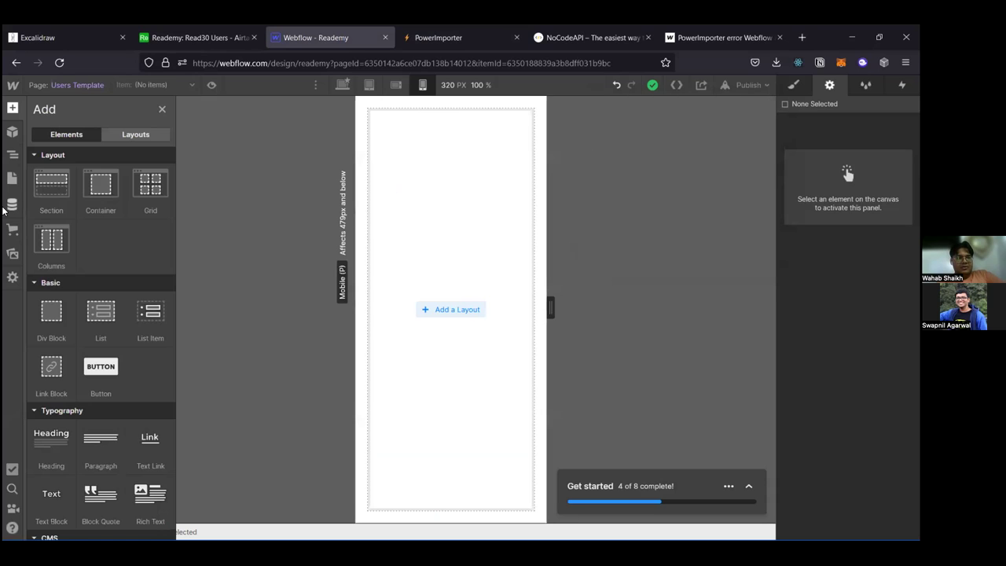
pyautogui.click(12, 204)
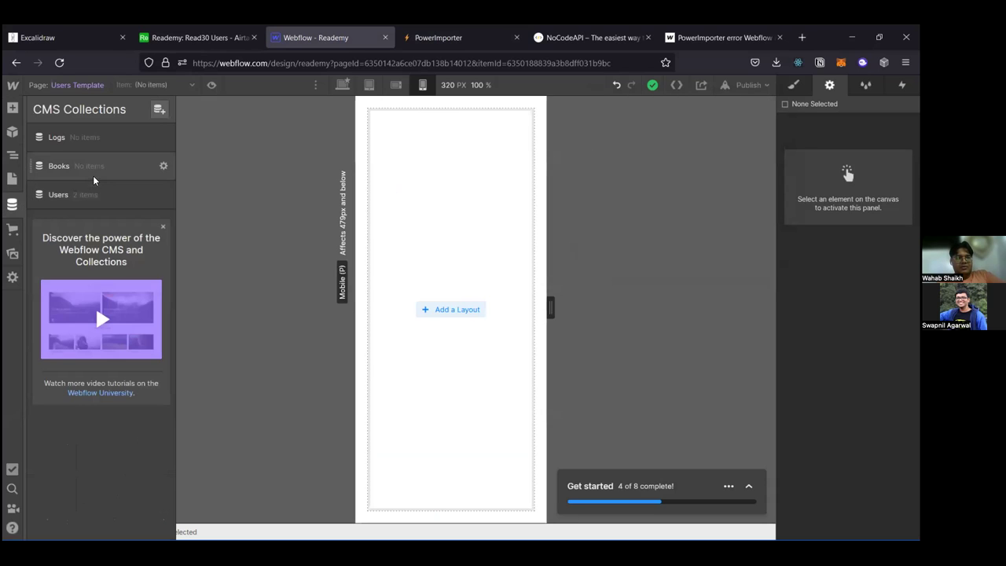
pyautogui.click(91, 183)
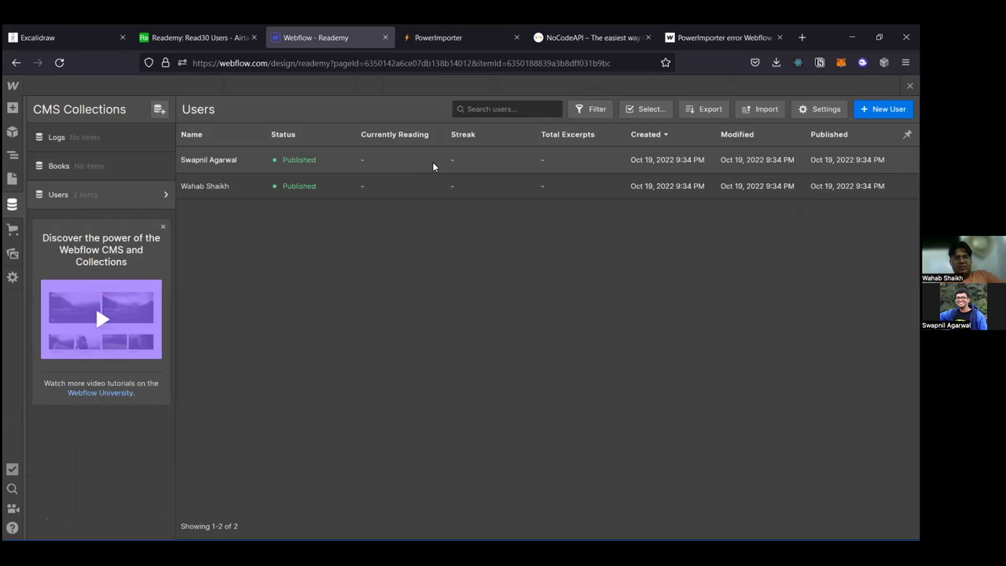
pyautogui.click(93, 166)
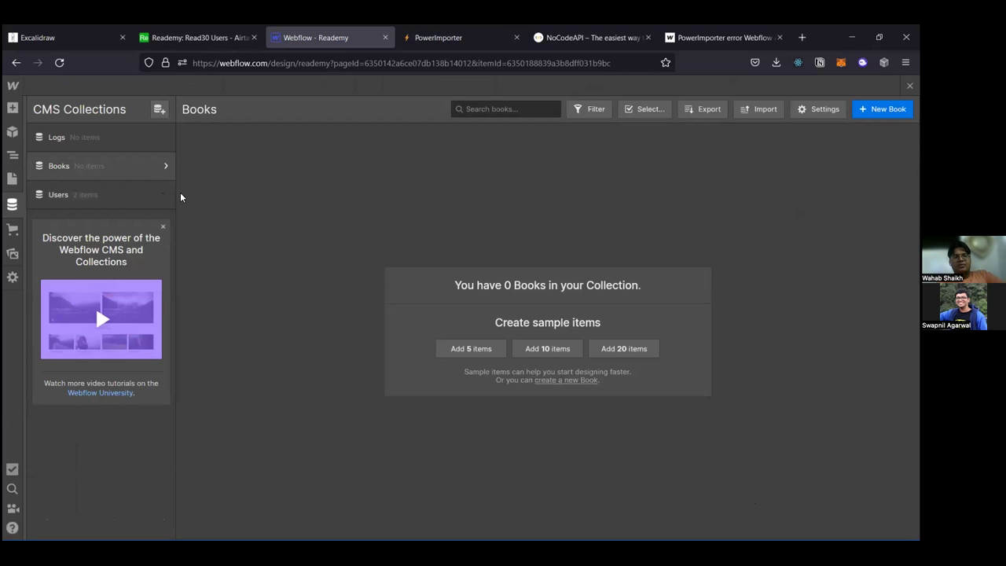
pyautogui.click(95, 192)
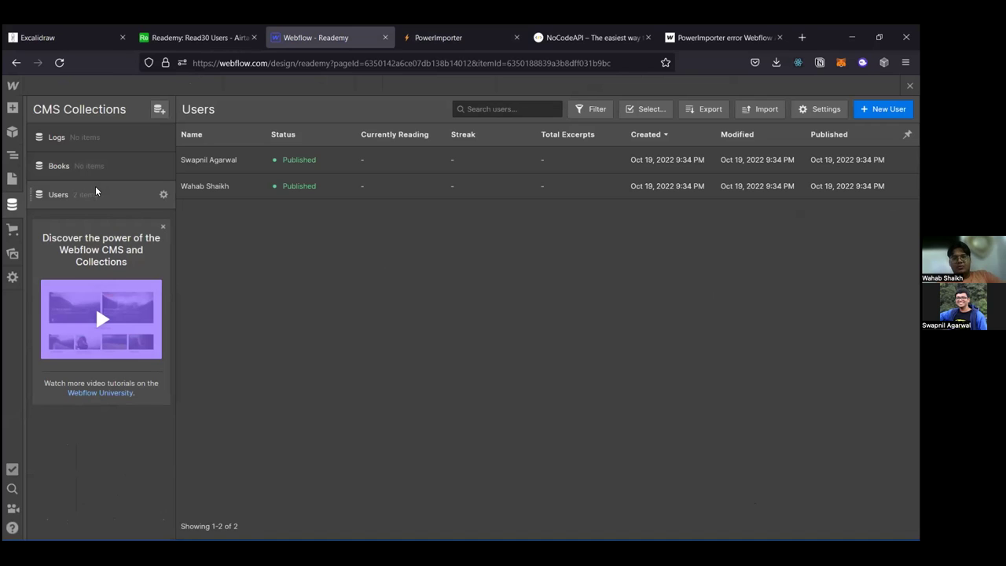
pyautogui.click(105, 146)
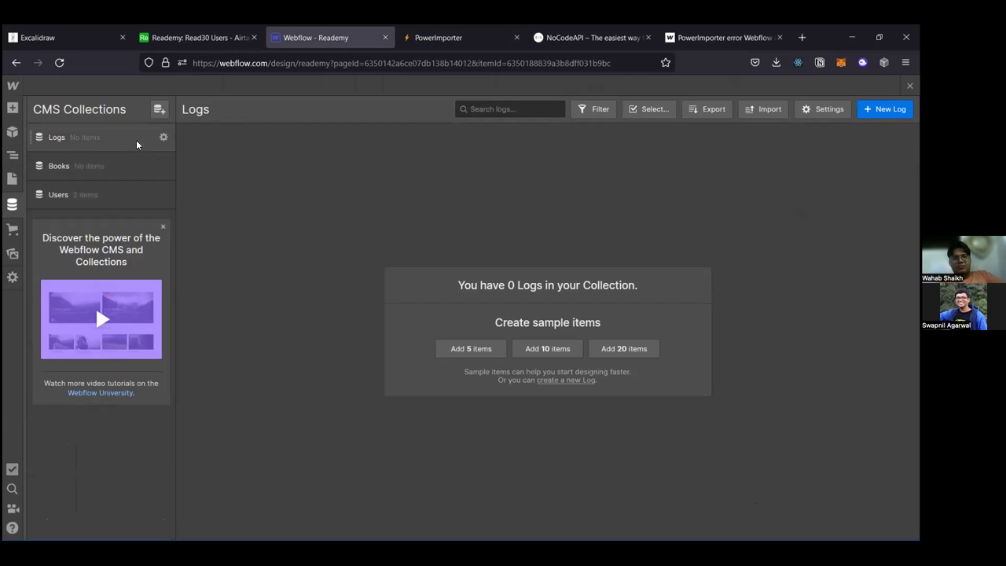
# Step: Review the Logs collection's fields, check which collection the User field references, and save the collection
pyautogui.click(162, 138)
pyautogui.scroll(-2, 408, 344)
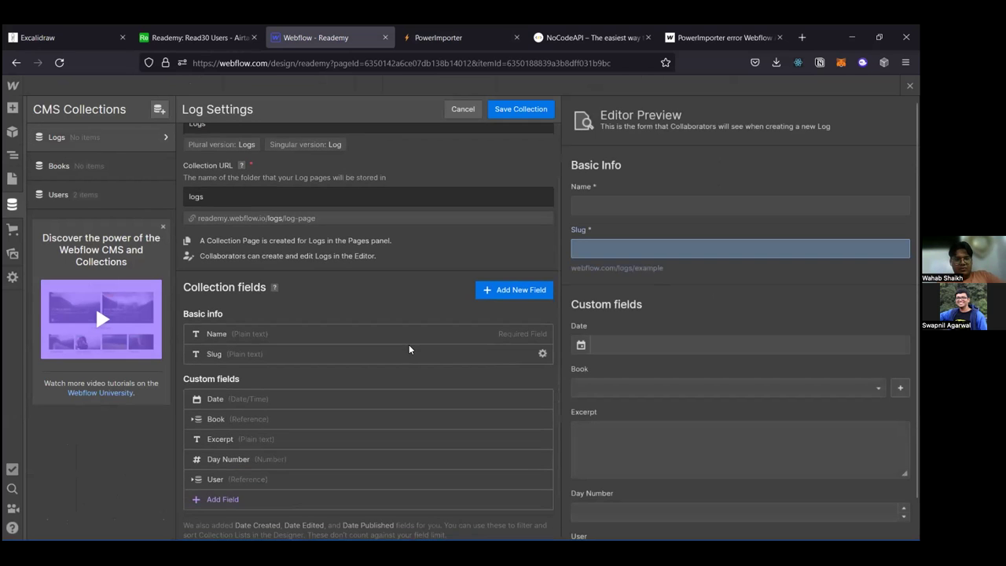
pyautogui.scroll(-1, 409, 344)
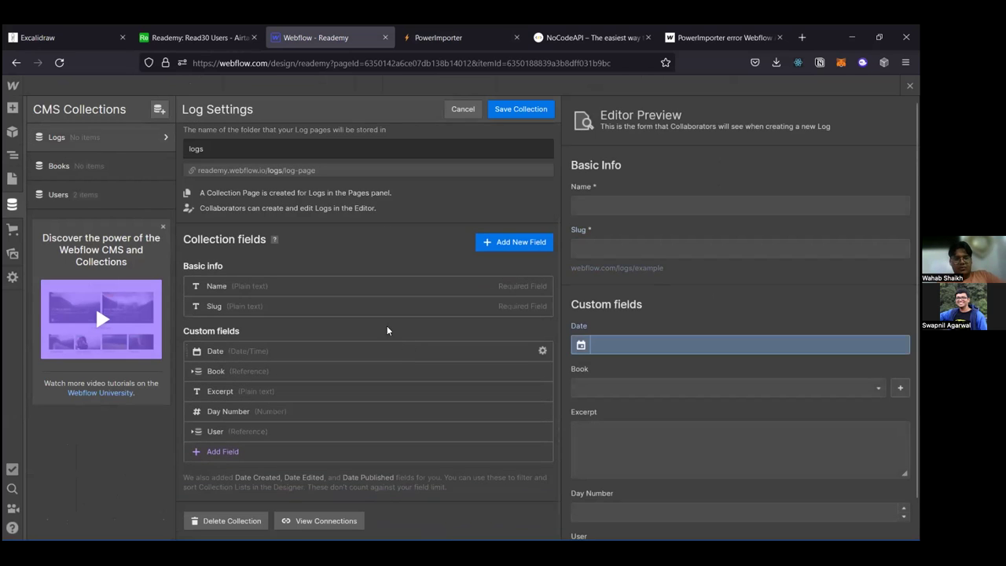
pyautogui.click(488, 31)
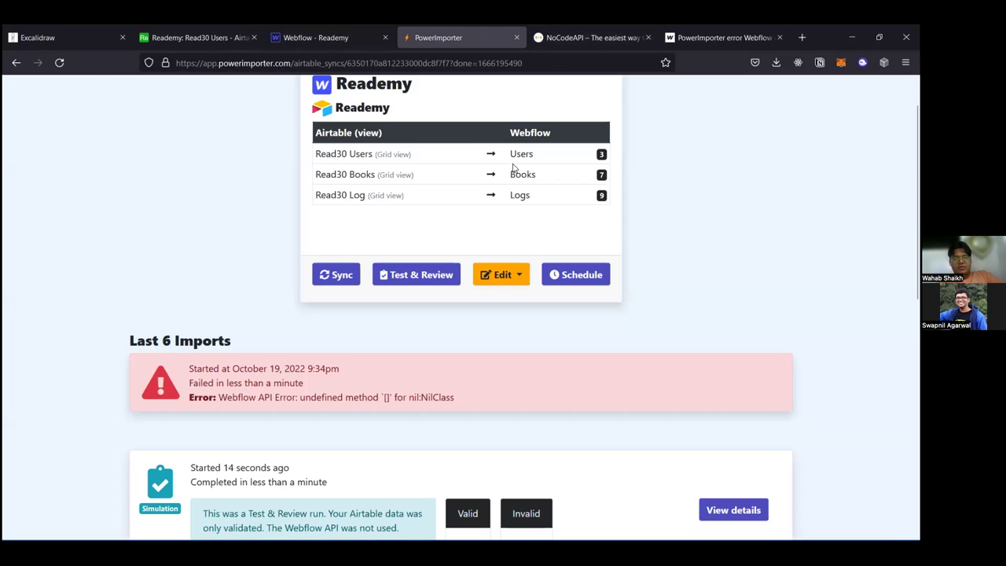
pyautogui.scroll(1, 512, 167)
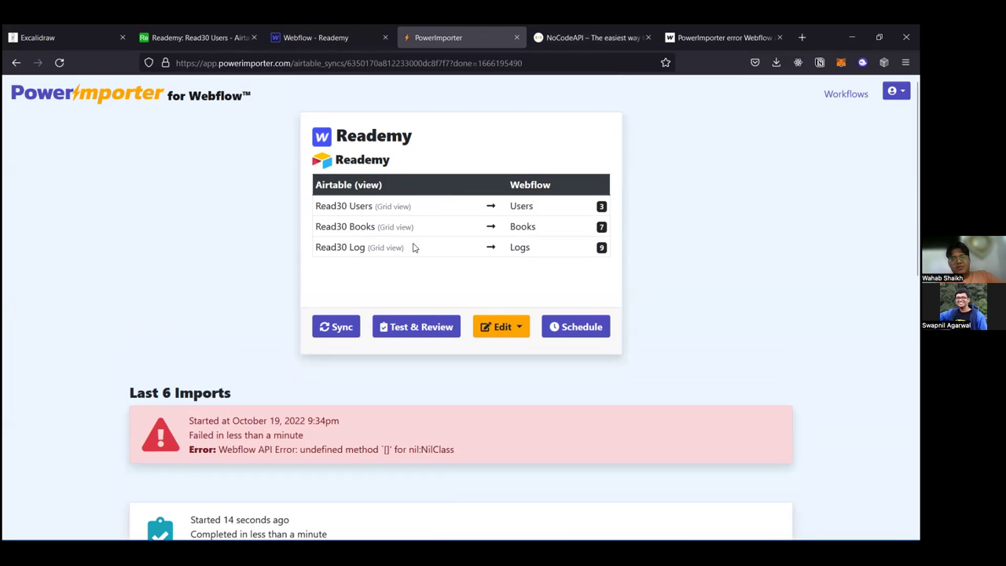
pyautogui.click(345, 37)
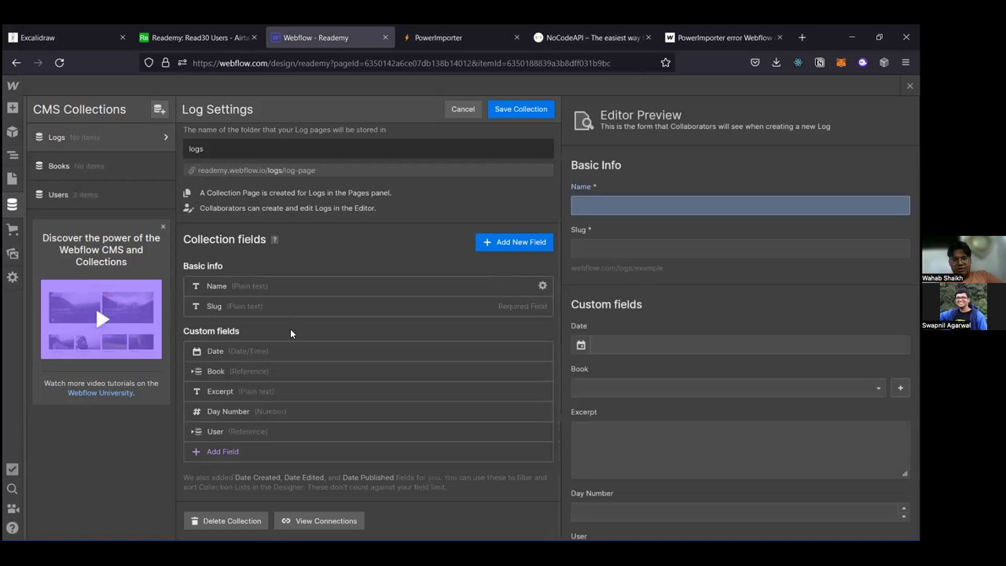
pyautogui.click(231, 431)
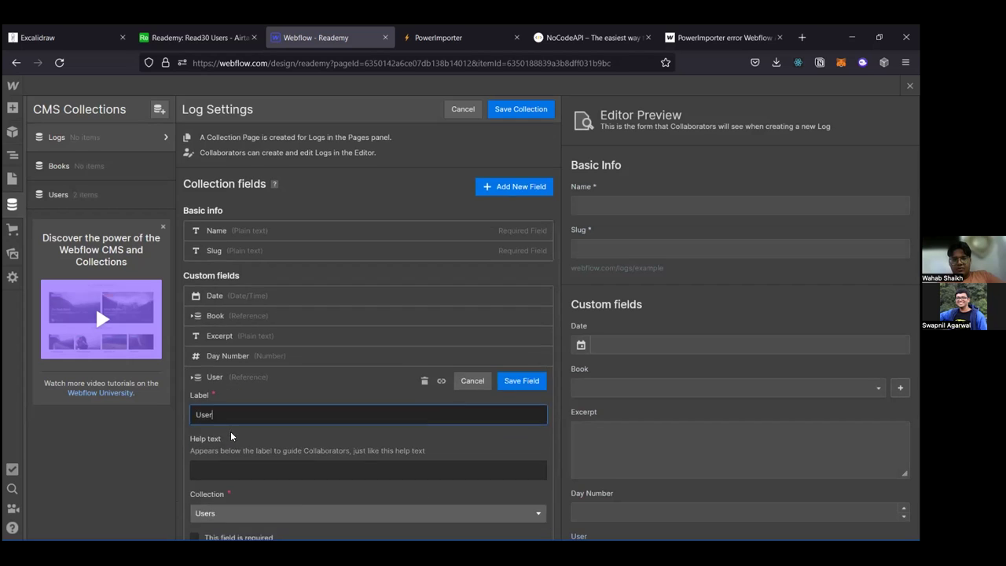
pyautogui.click(265, 406)
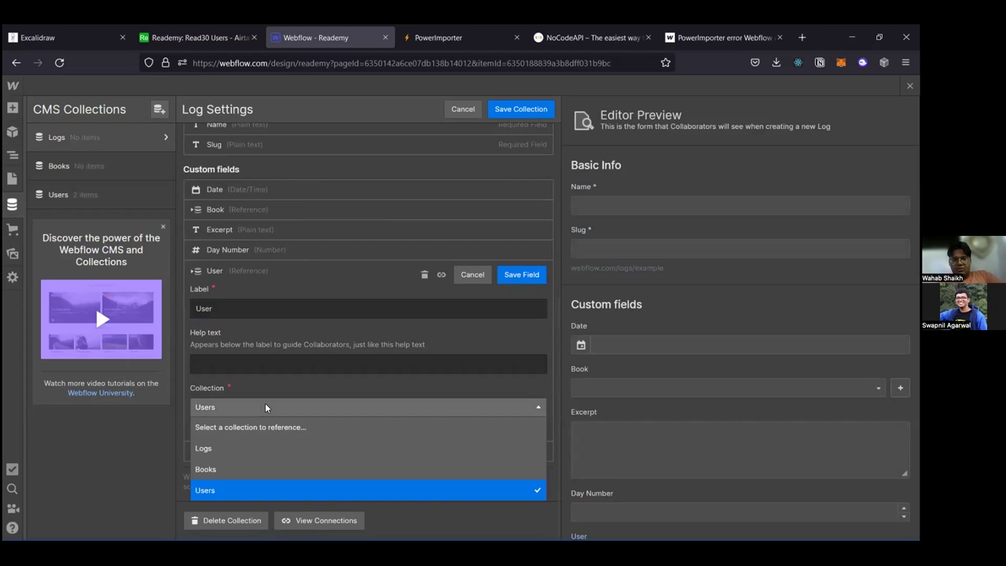
pyautogui.click(129, 503)
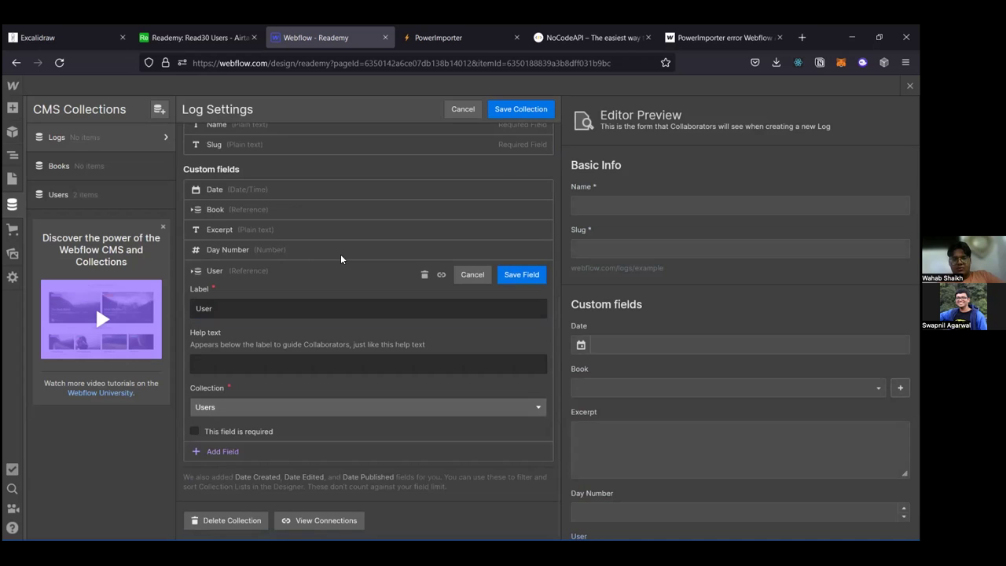
pyautogui.scroll(5, 340, 254)
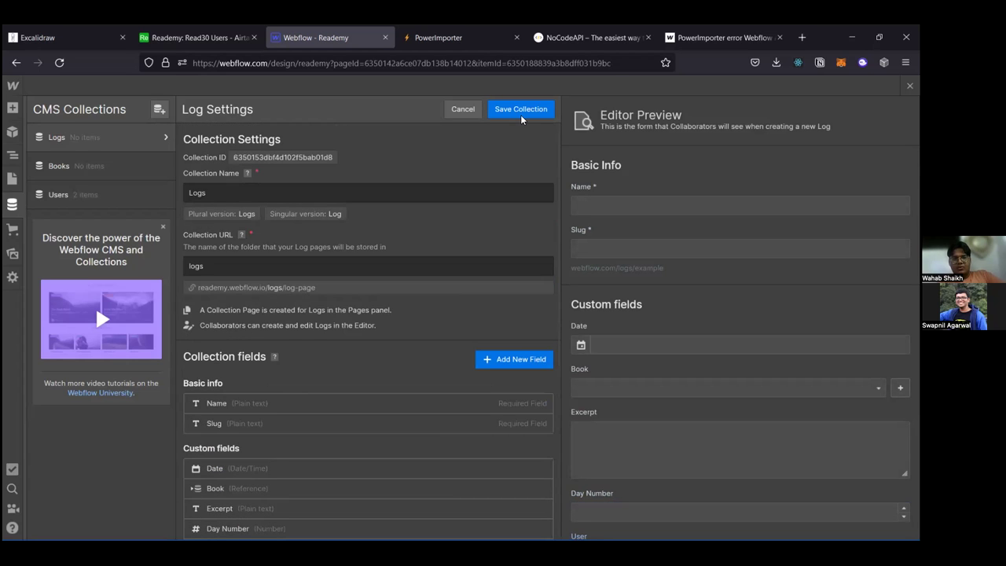
pyautogui.click(522, 111)
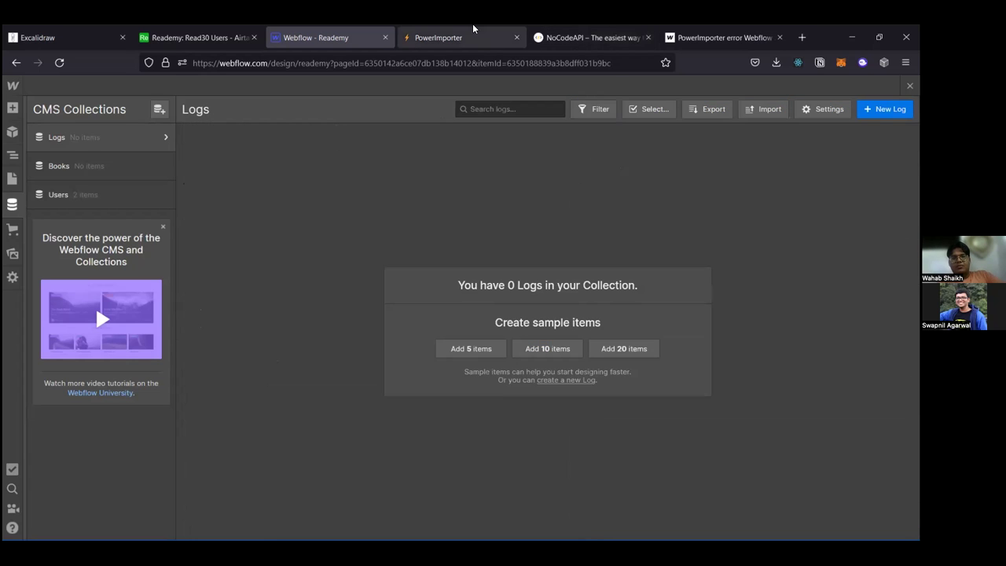
# Step: Switch to PowerImporter, review the workflow's Airtable-to-Webflow table mappings for Read30 Users, Books and Log, and save them
pyautogui.click(464, 37)
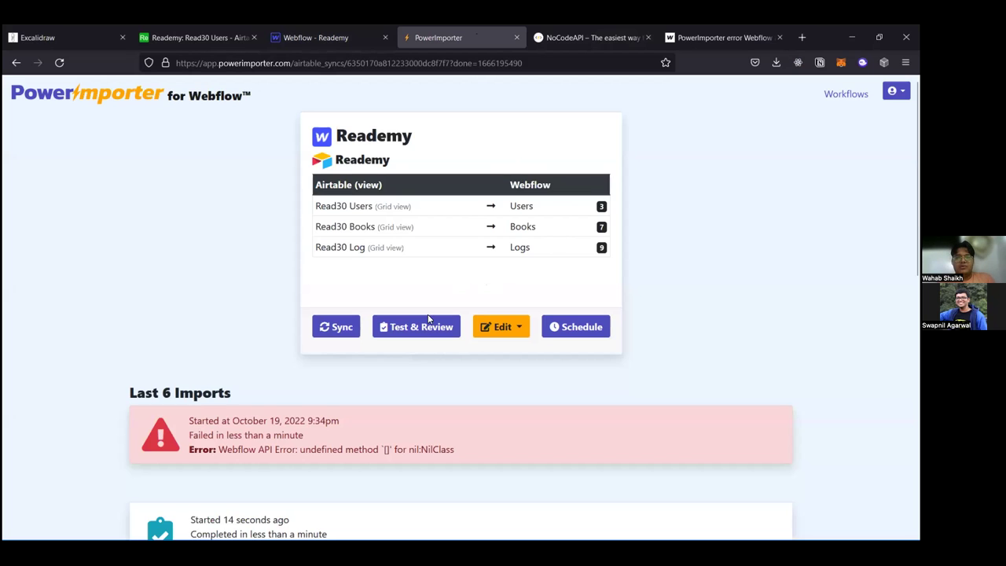
pyautogui.click(488, 336)
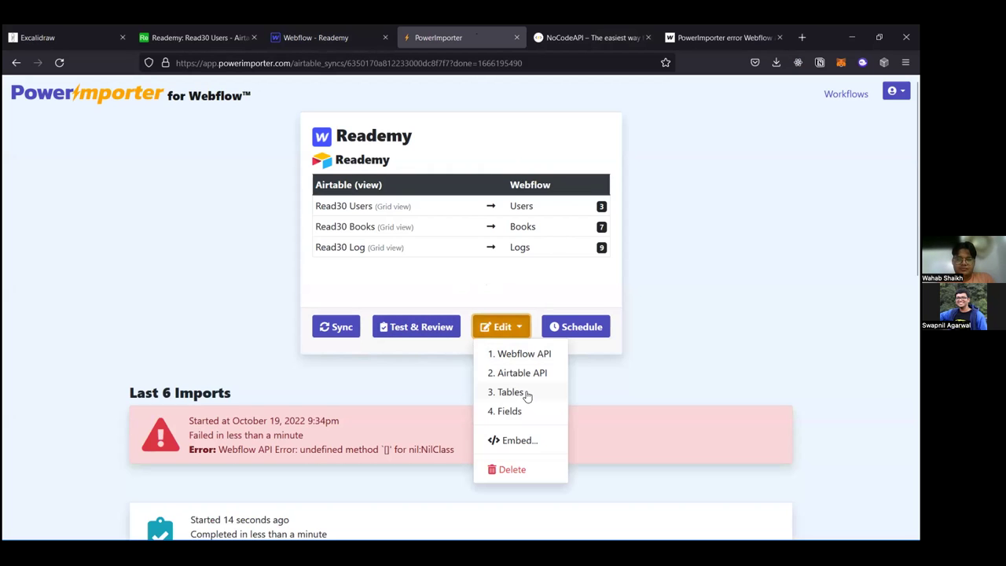
pyautogui.click(534, 392)
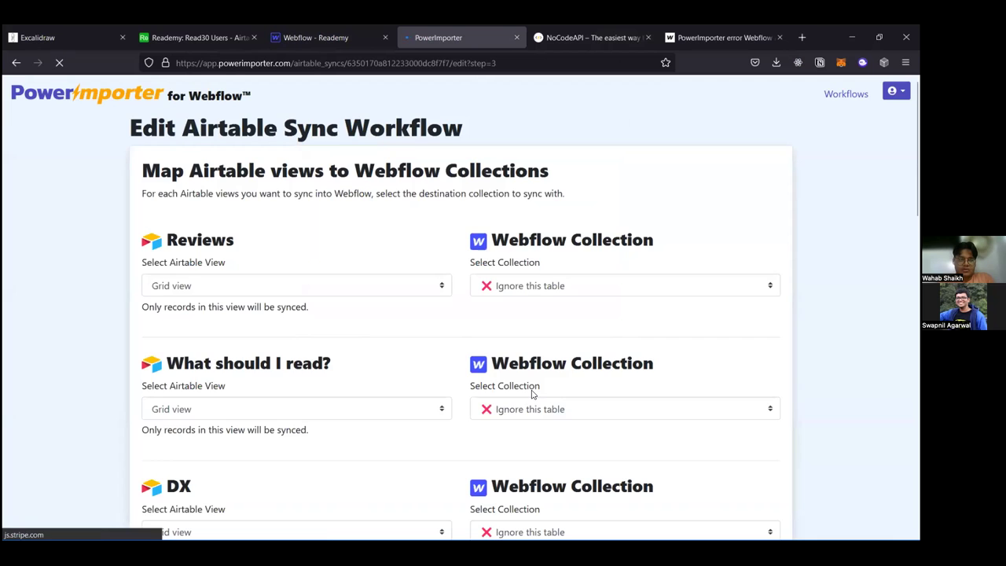
pyautogui.scroll(-1, 531, 394)
pyautogui.scroll(-10, 531, 394)
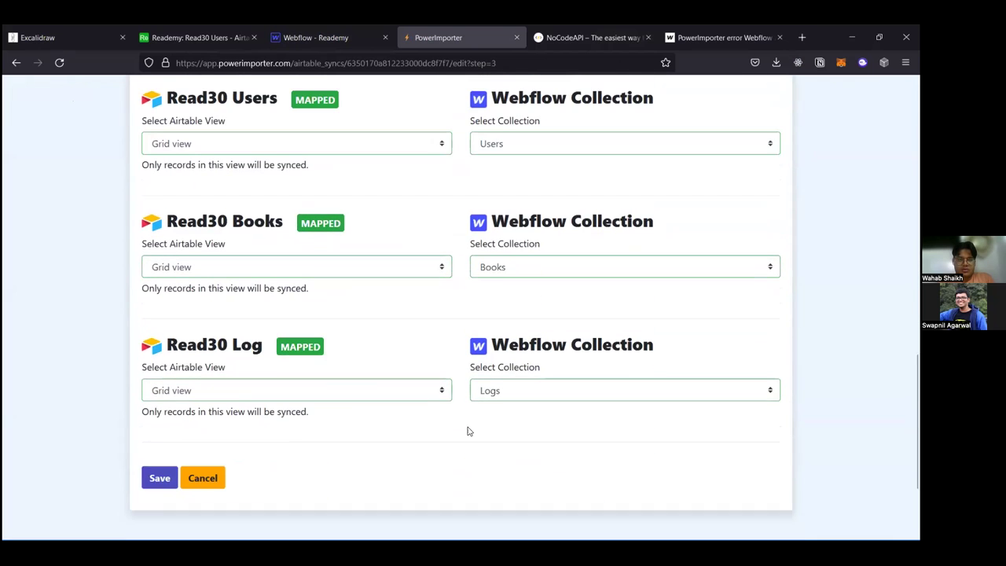
pyautogui.click(158, 477)
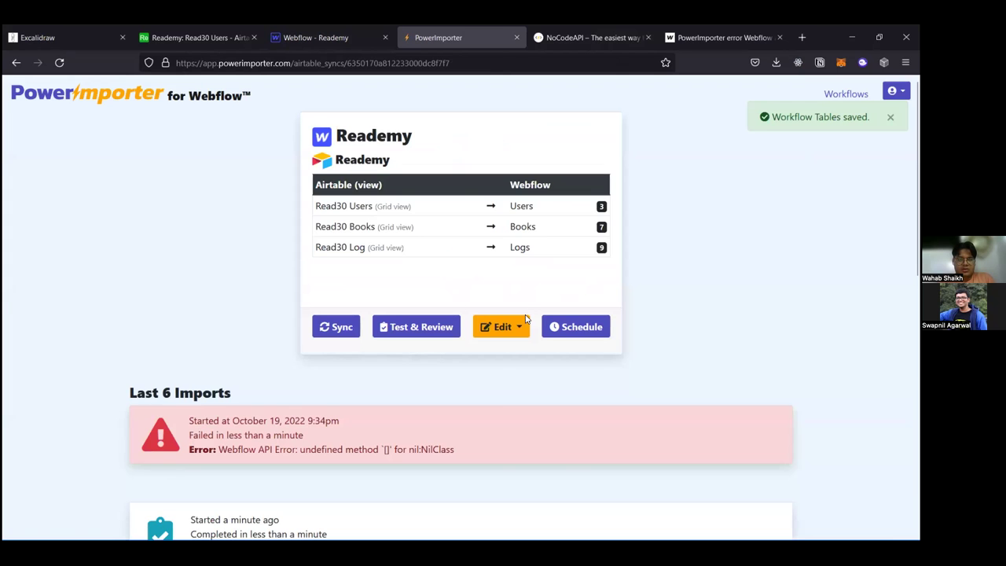
# Step: Open the Reademy workflow's field mappings and review which Read30 Users fields are mapped to the Webflow Users collection
pyautogui.click(519, 325)
pyautogui.click(499, 416)
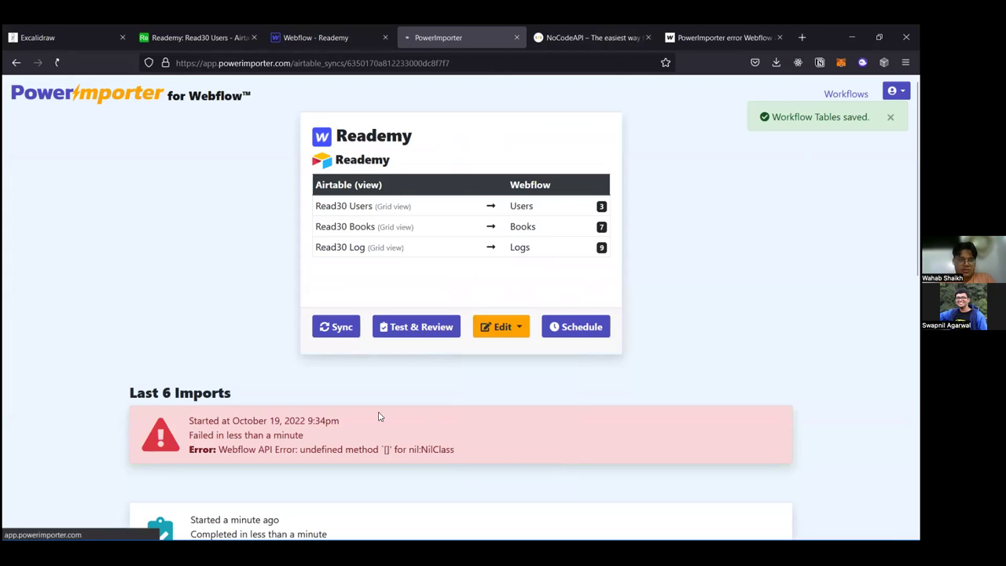
pyautogui.scroll(-3, 290, 397)
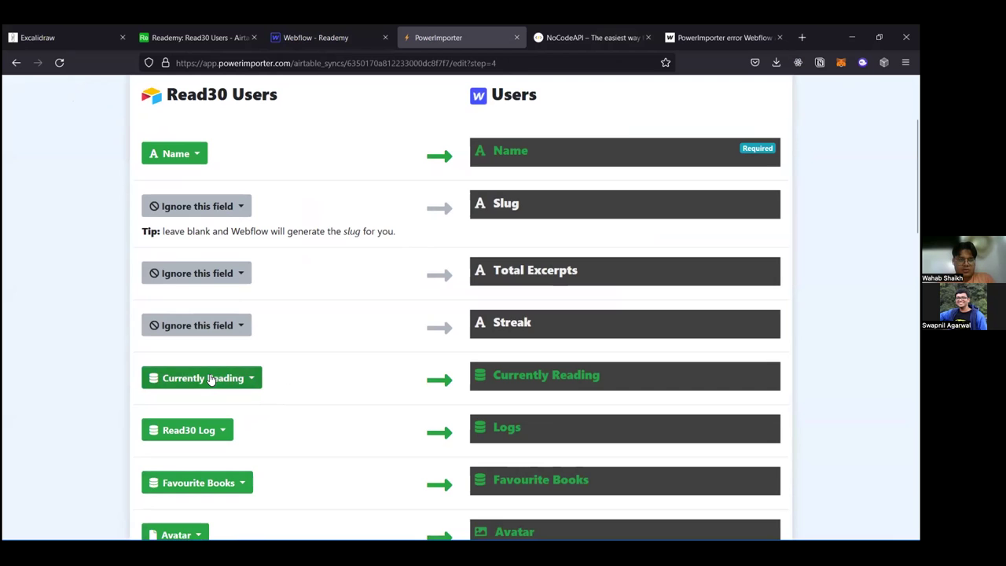
pyautogui.scroll(-2, 322, 403)
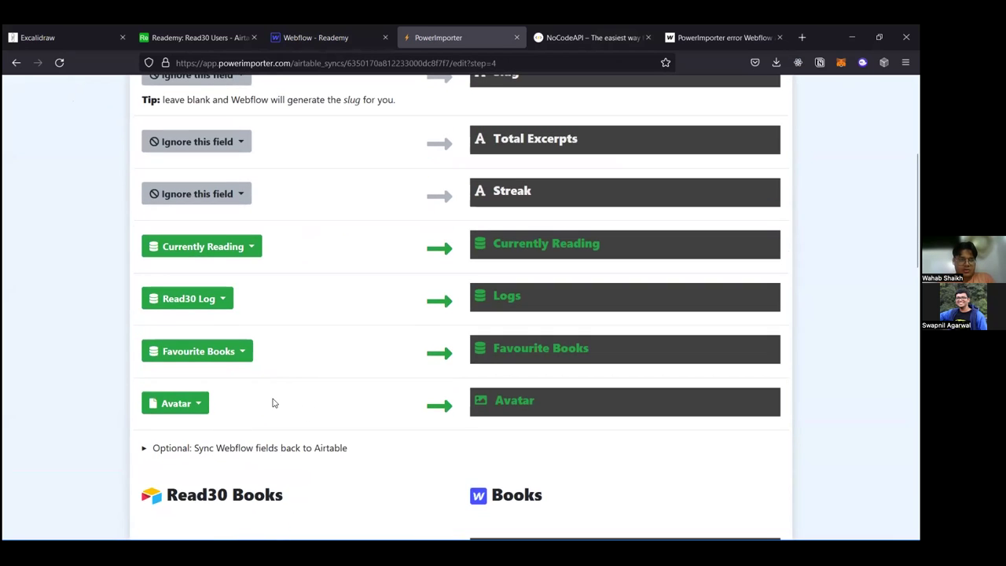
pyautogui.scroll(2, 307, 323)
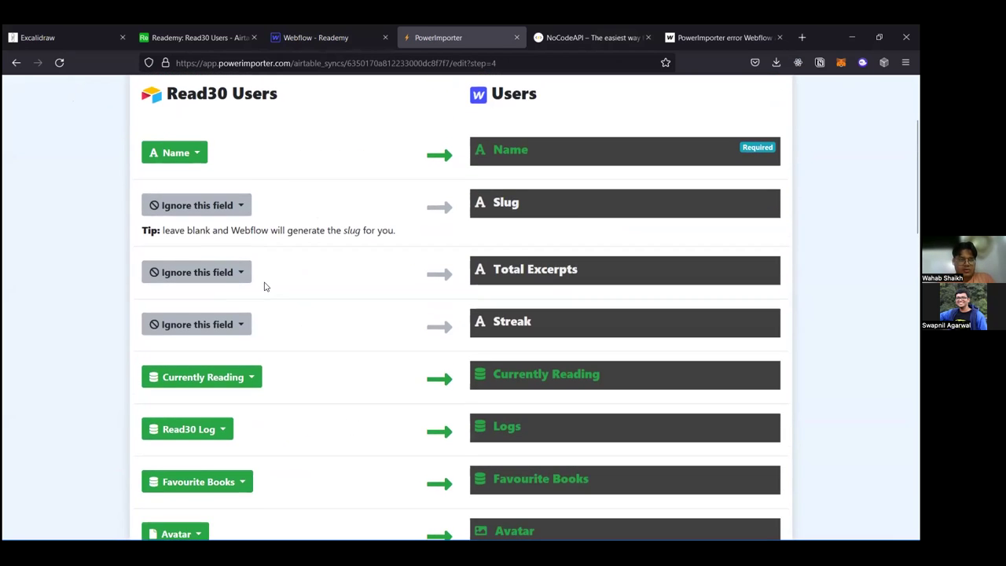
# Step: Try to map the Users collection's Total Excerpts field to Airtable's Streak field, and switch it to Total Excerpts
pyautogui.click(234, 279)
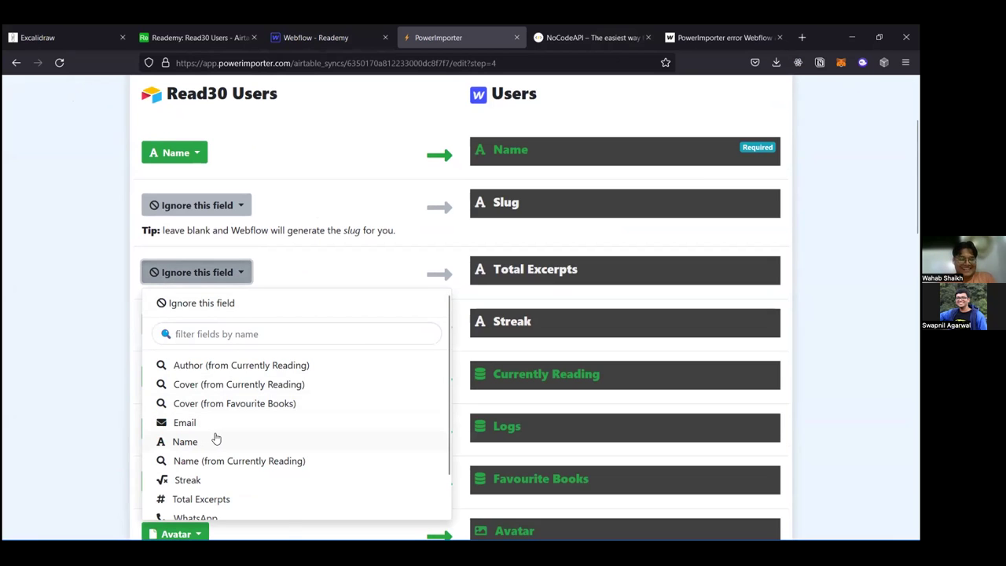
pyautogui.click(210, 481)
pyautogui.click(230, 330)
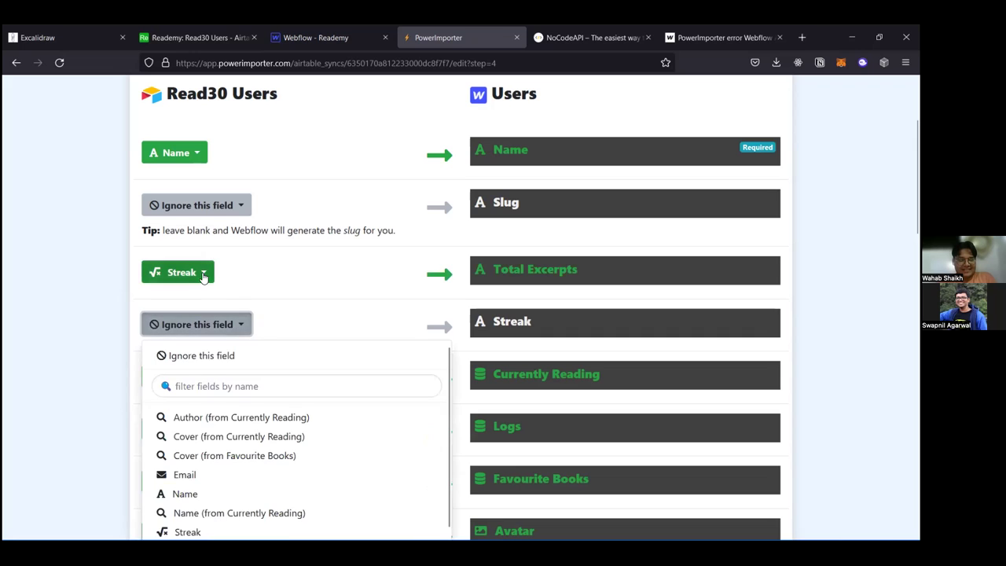
pyautogui.click(203, 273)
pyautogui.scroll(-1, 220, 425)
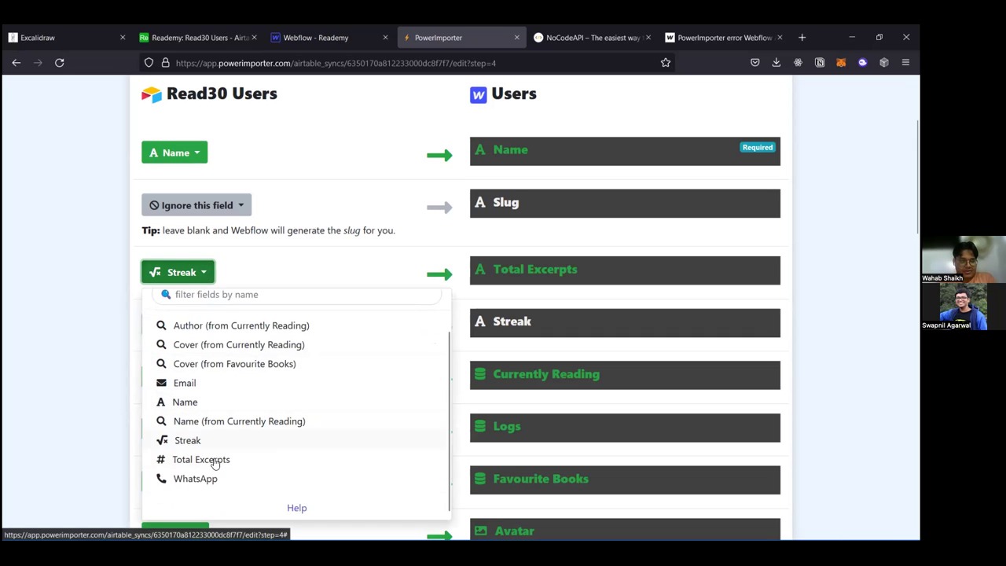
pyautogui.click(214, 461)
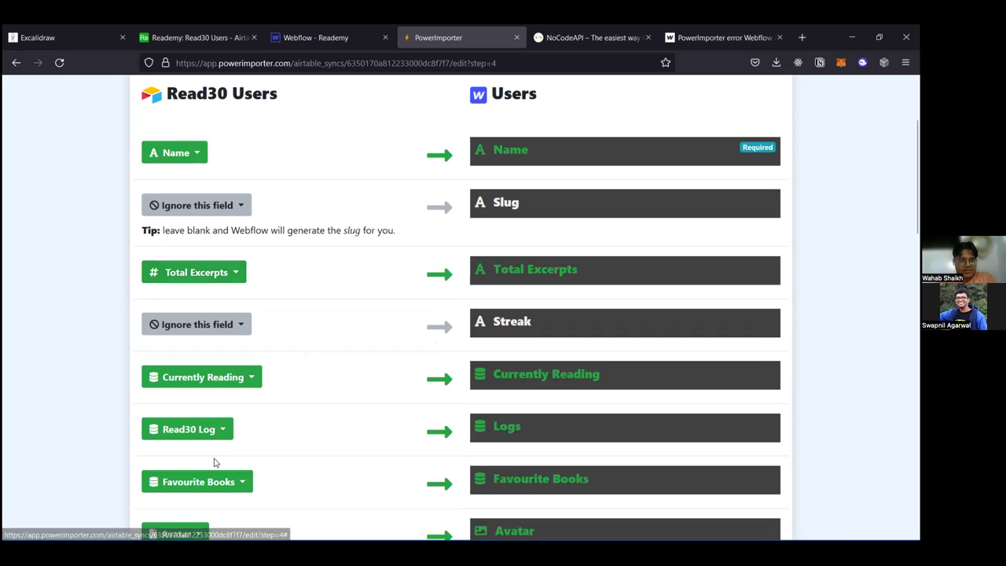
pyautogui.click(217, 275)
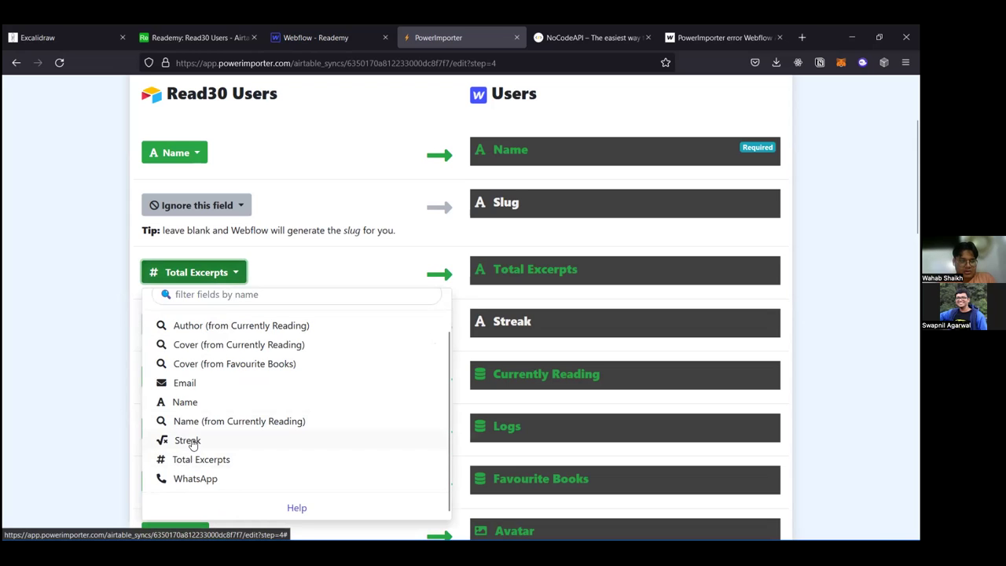
pyautogui.click(3, 417)
pyautogui.scroll(3, 5, 388)
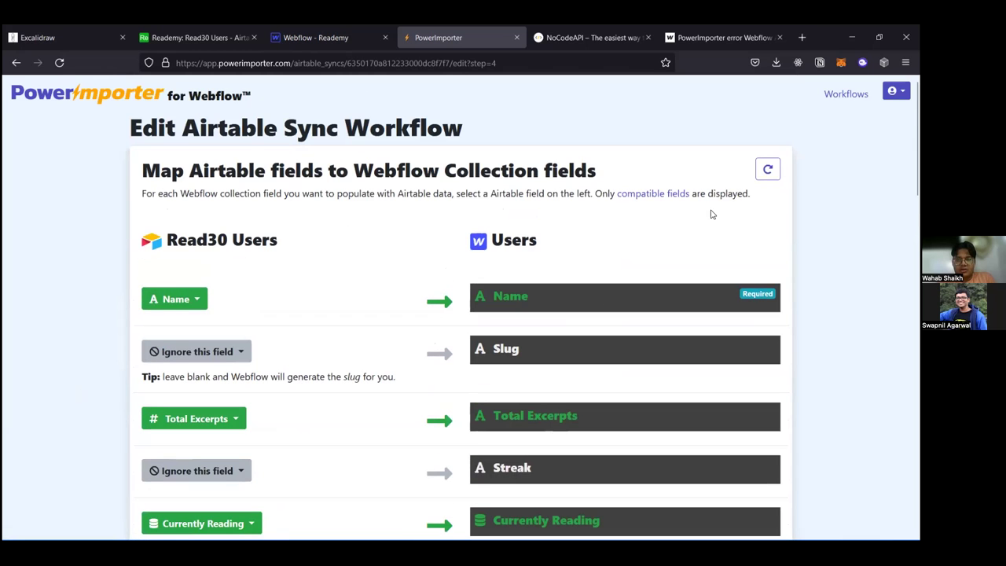
# Step: Refresh the available fields and map Airtable's Total Excerpts and Streak to the matching fields of the Users collection
pyautogui.click(766, 171)
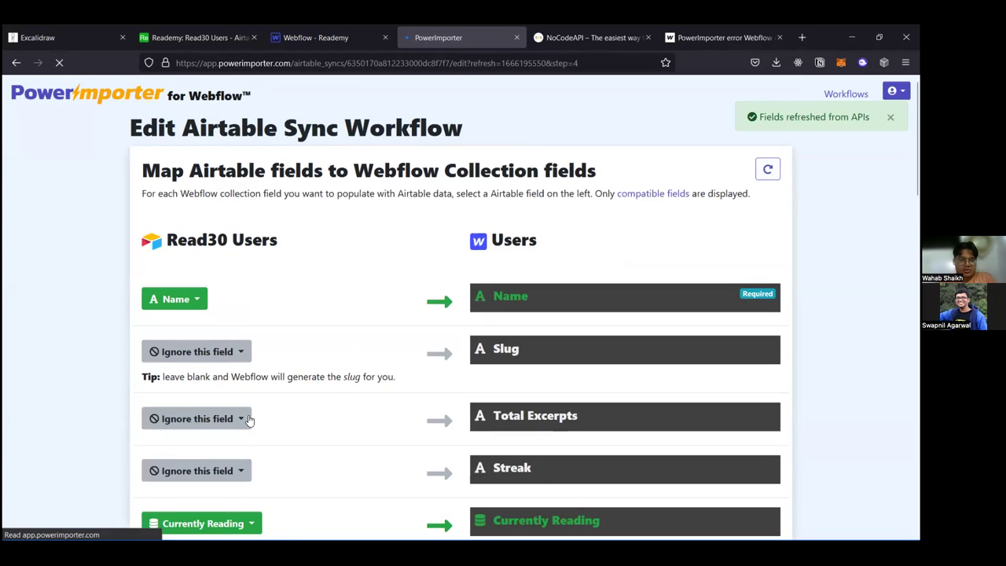
pyautogui.click(248, 418)
pyautogui.scroll(-1, 258, 468)
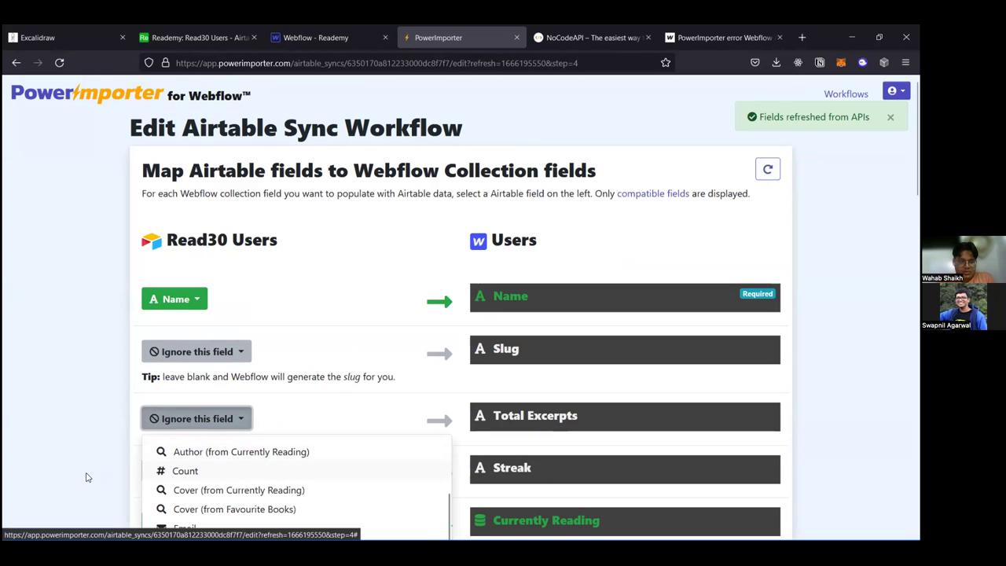
pyautogui.scroll(-3, 87, 477)
pyautogui.click(221, 476)
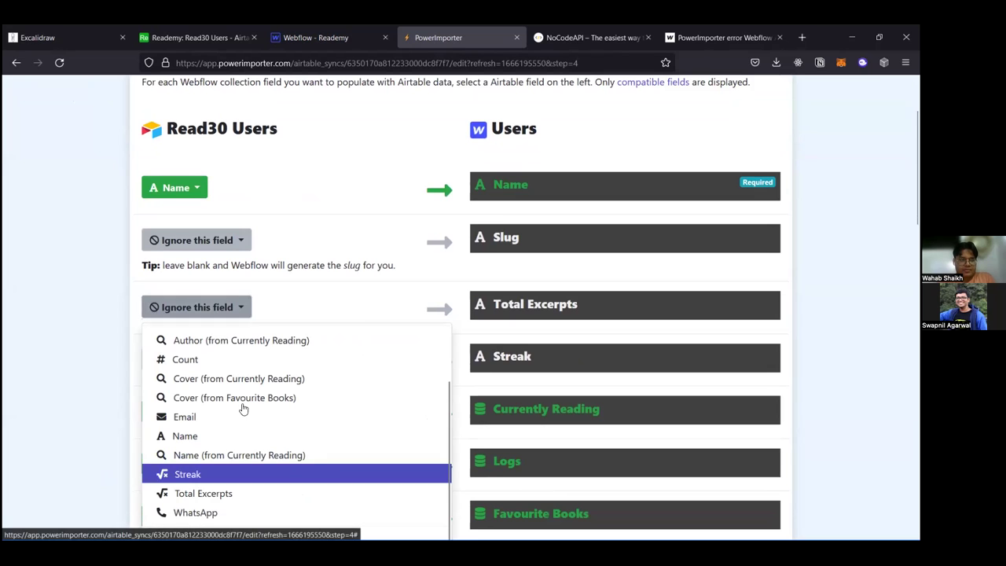
pyautogui.click(202, 316)
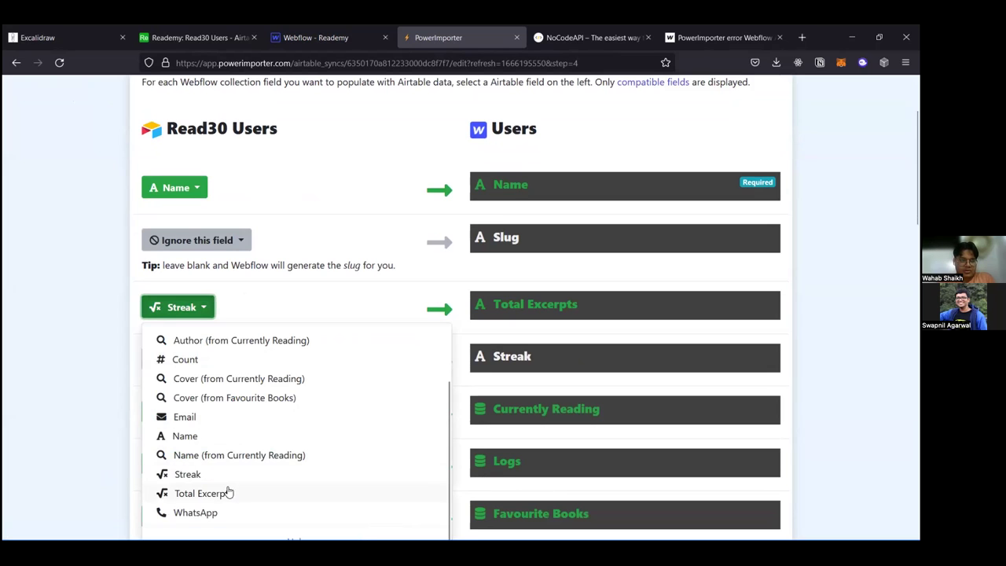
pyautogui.click(225, 491)
pyautogui.click(235, 360)
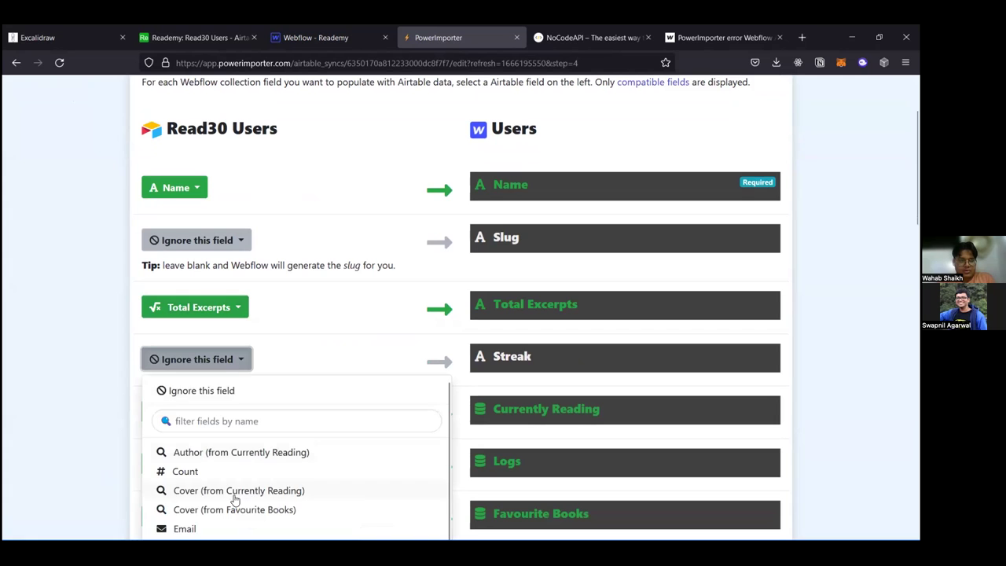
pyautogui.scroll(-2, 231, 498)
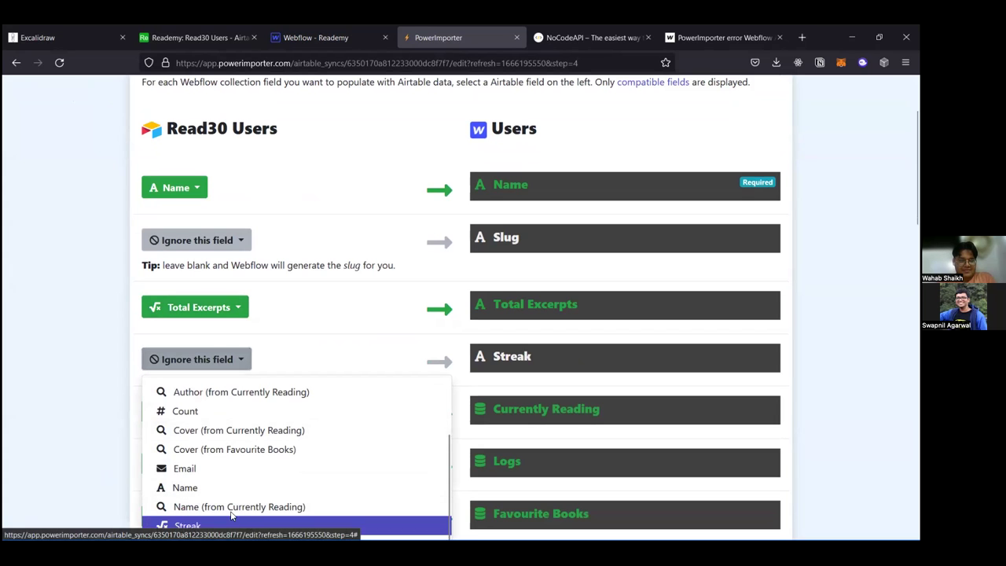
pyautogui.click(248, 523)
# Step: Review the Books and Logs field mappings, save the workflow's fields, and run the Reademy sync
pyautogui.scroll(-3, 100, 451)
pyautogui.scroll(1, 101, 452)
pyautogui.scroll(-4, 101, 452)
pyautogui.scroll(-5, 101, 452)
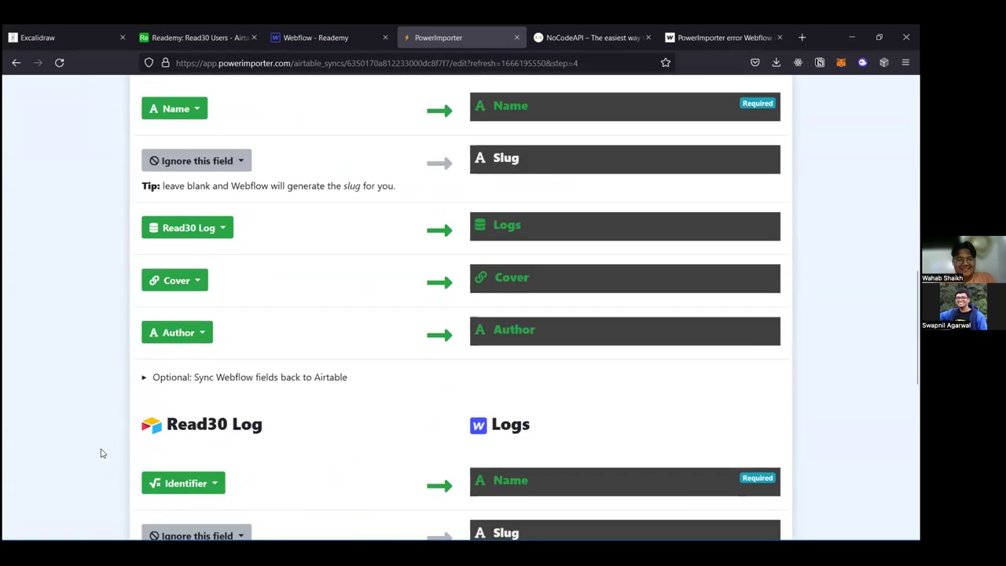
pyautogui.scroll(-5, 124, 424)
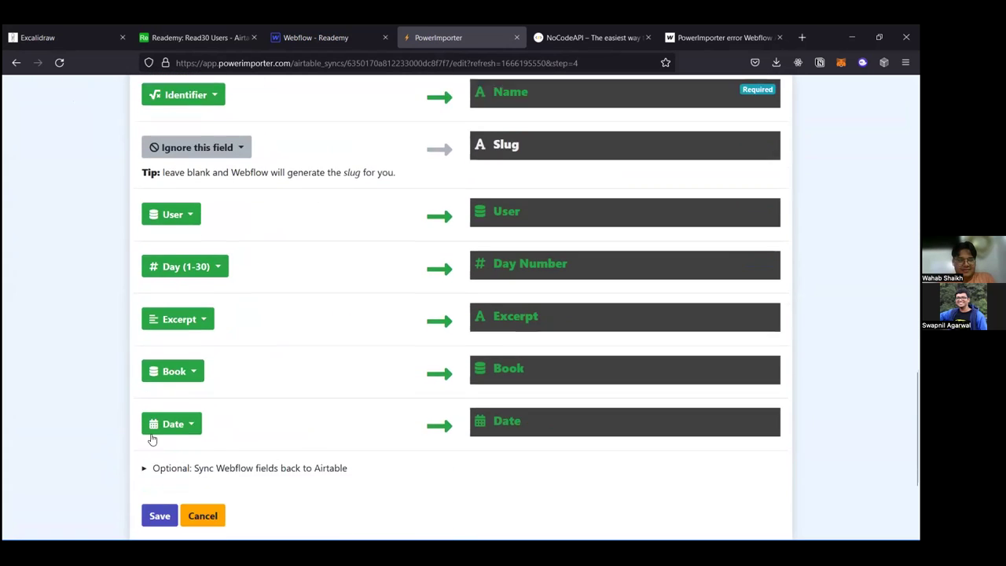
pyautogui.click(158, 443)
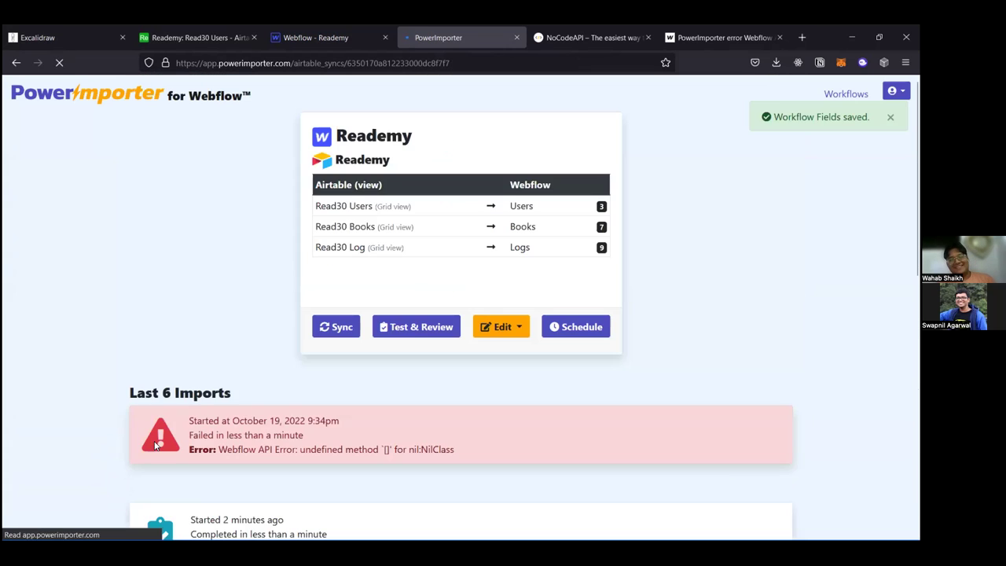
pyautogui.click(324, 327)
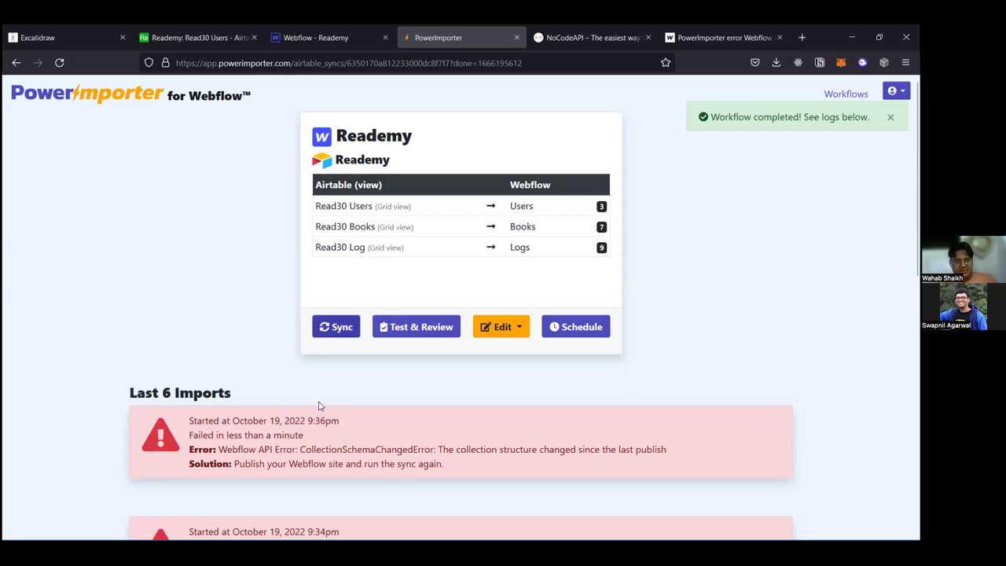
# Step: Switch to Webflow and permanently delete both listed items from the Users collection
pyautogui.click(331, 31)
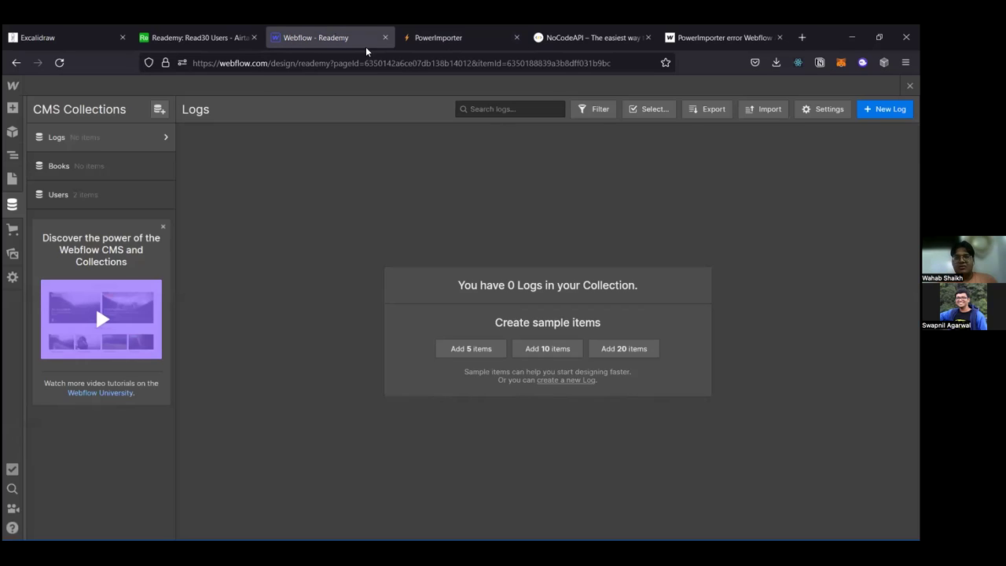
pyautogui.click(96, 189)
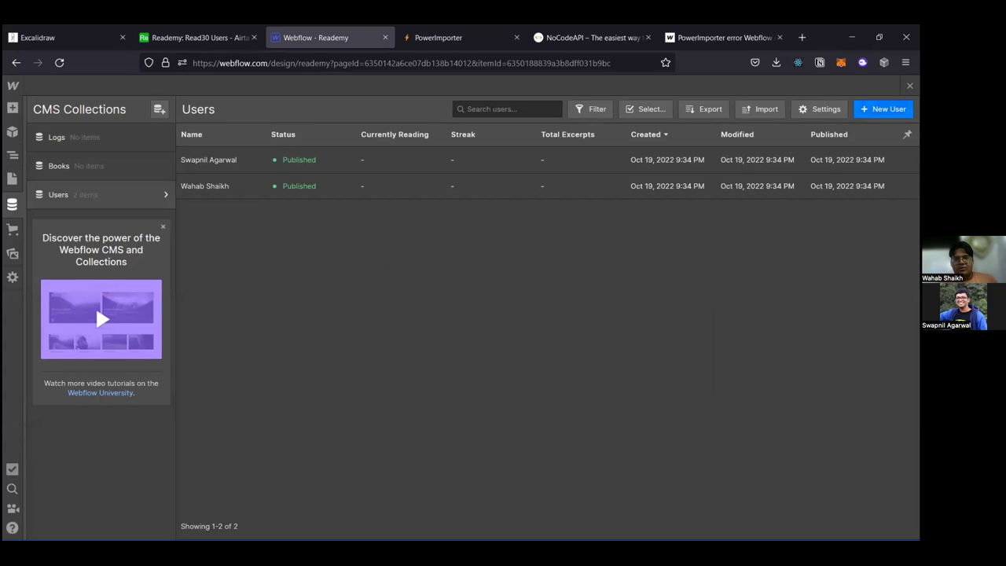
pyautogui.click(217, 157)
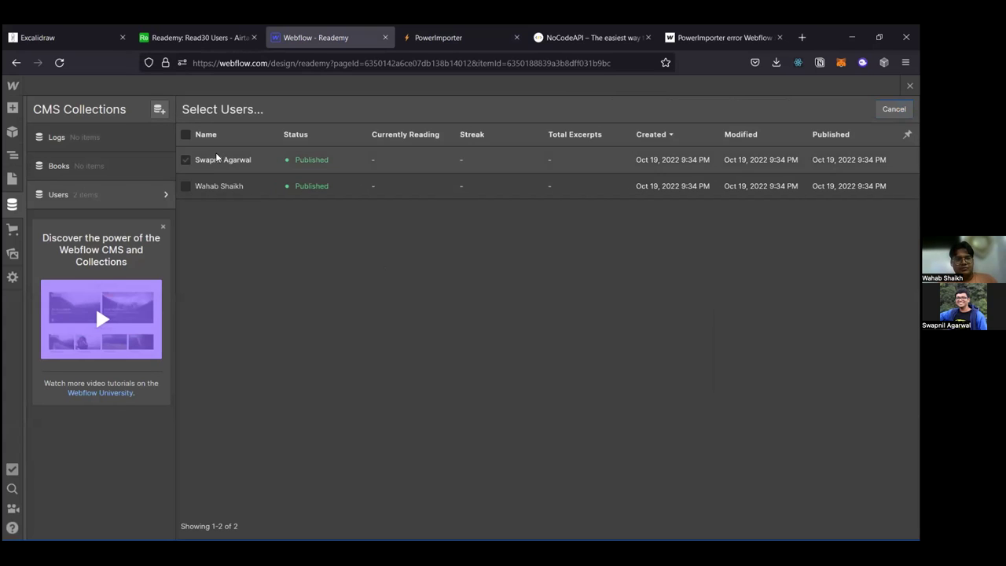
pyautogui.click(318, 182)
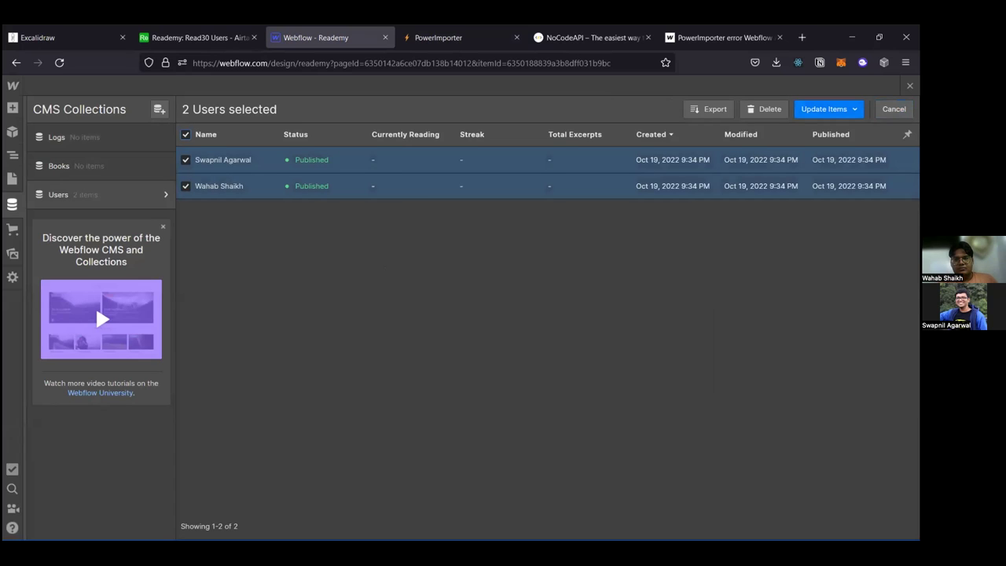
pyautogui.click(776, 110)
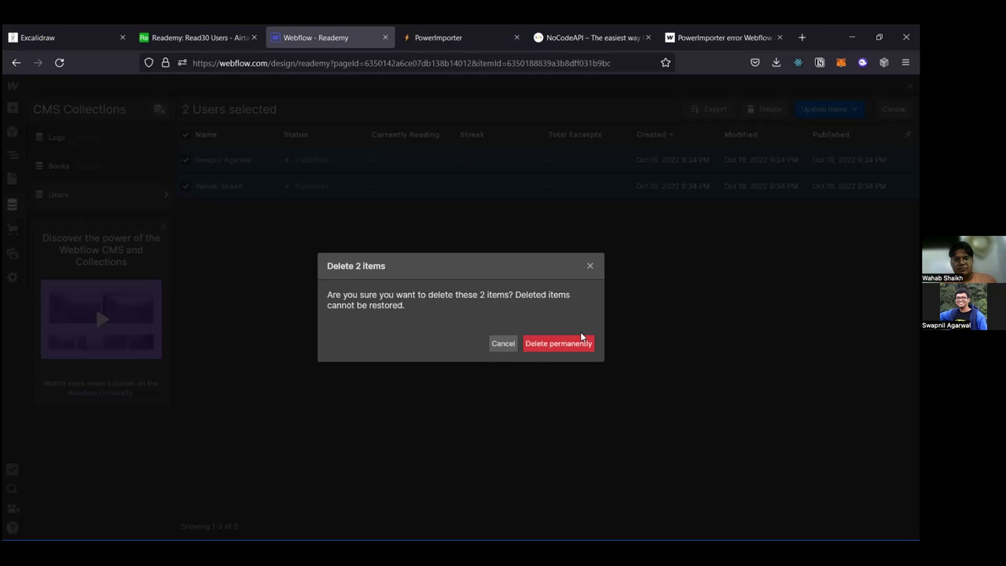
pyautogui.click(579, 343)
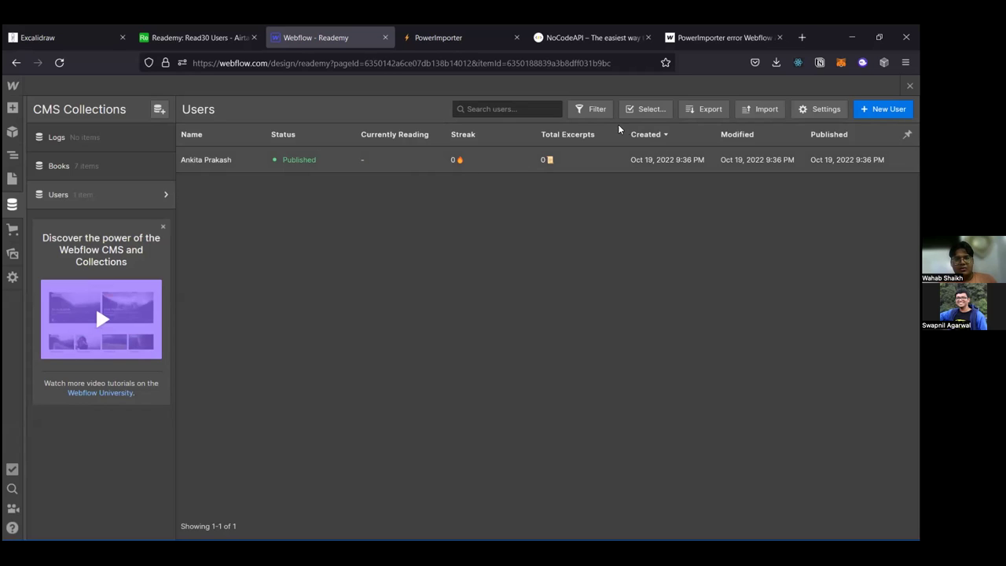
# Step: Permanently delete the remaining newly synced item so that the Users collection is emptied
pyautogui.click(642, 115)
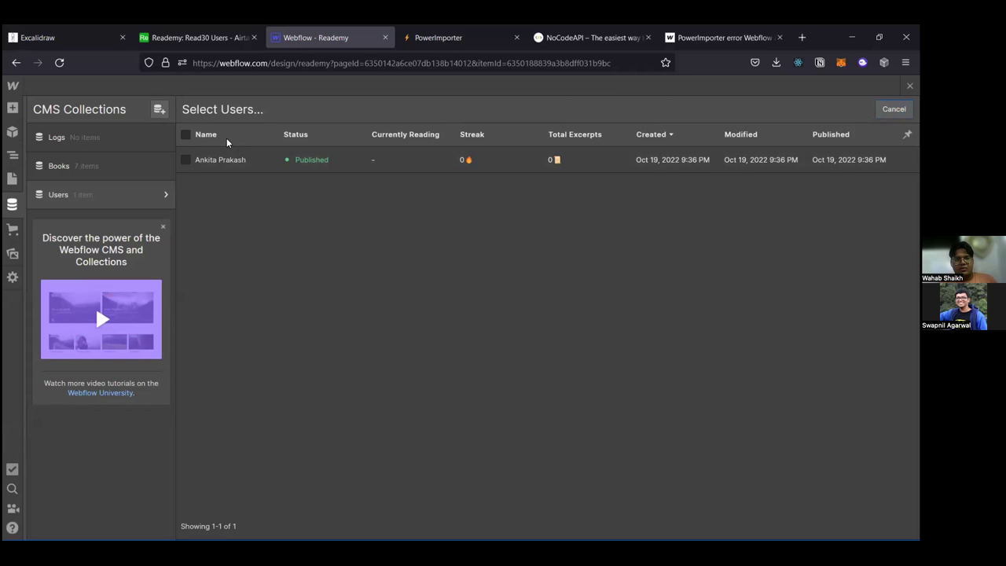
pyautogui.click(186, 135)
pyautogui.click(754, 113)
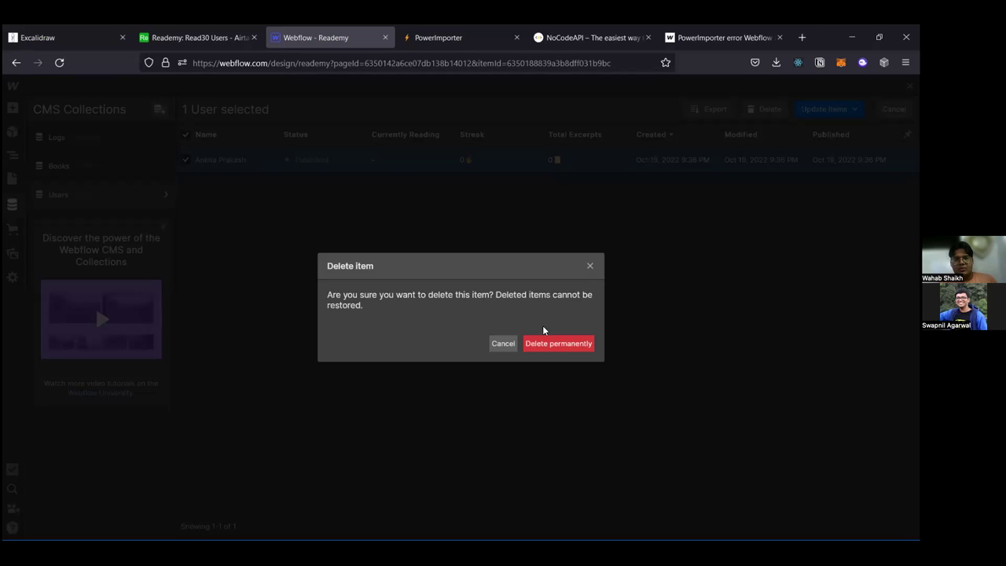
pyautogui.click(558, 343)
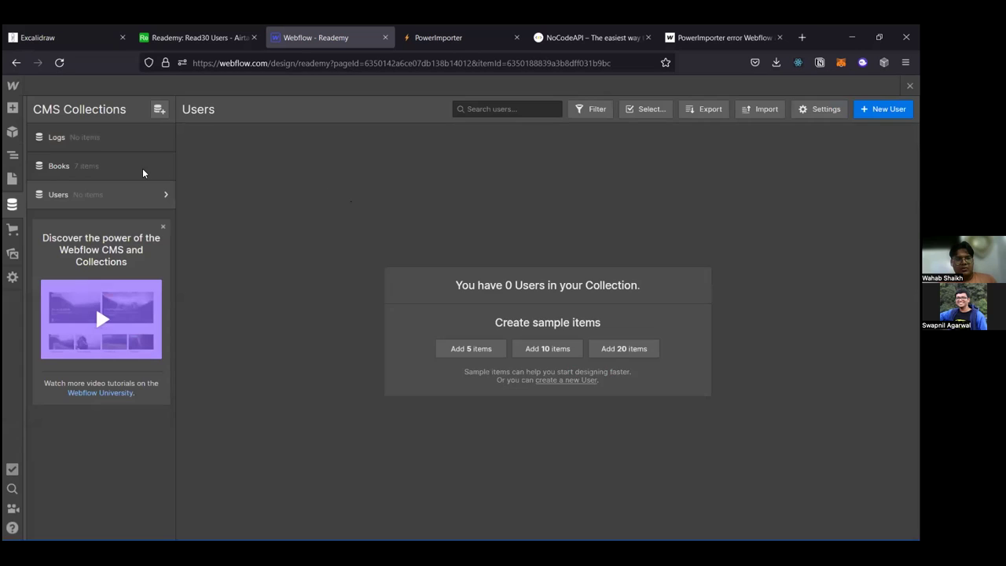
# Step: Permanently delete all seven items from the Books collection and check that the Logs collection is empty
pyautogui.click(143, 168)
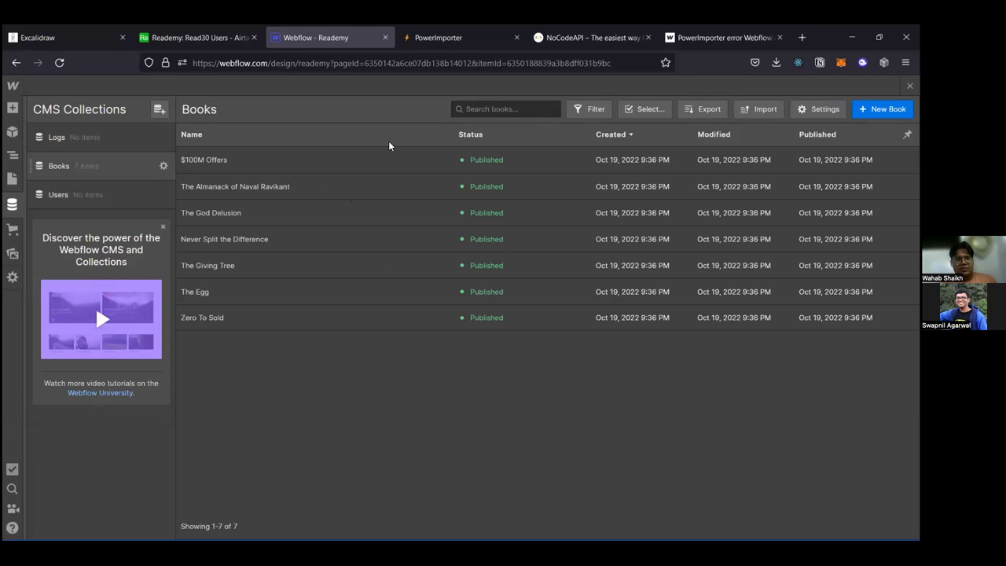
pyautogui.click(74, 150)
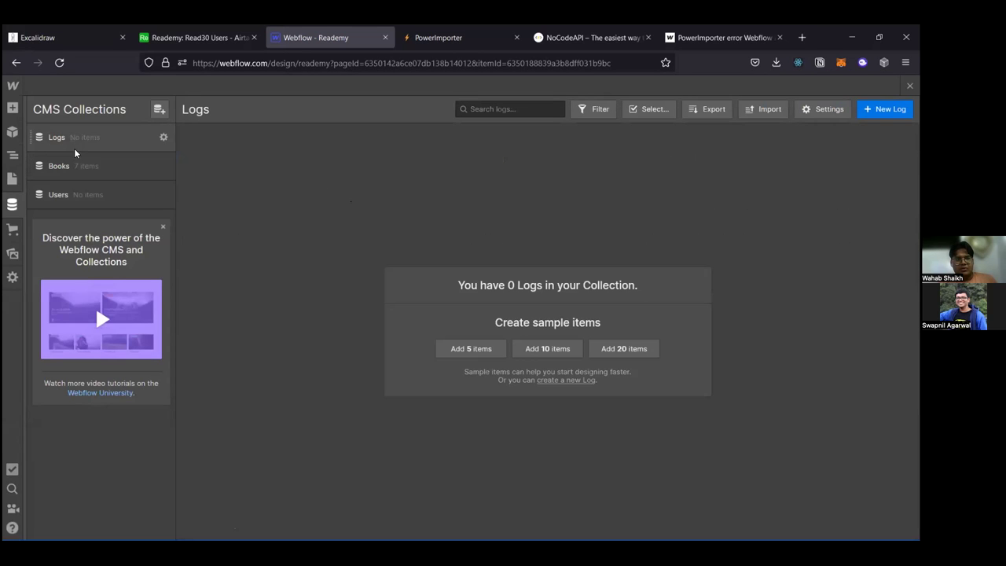
pyautogui.click(89, 172)
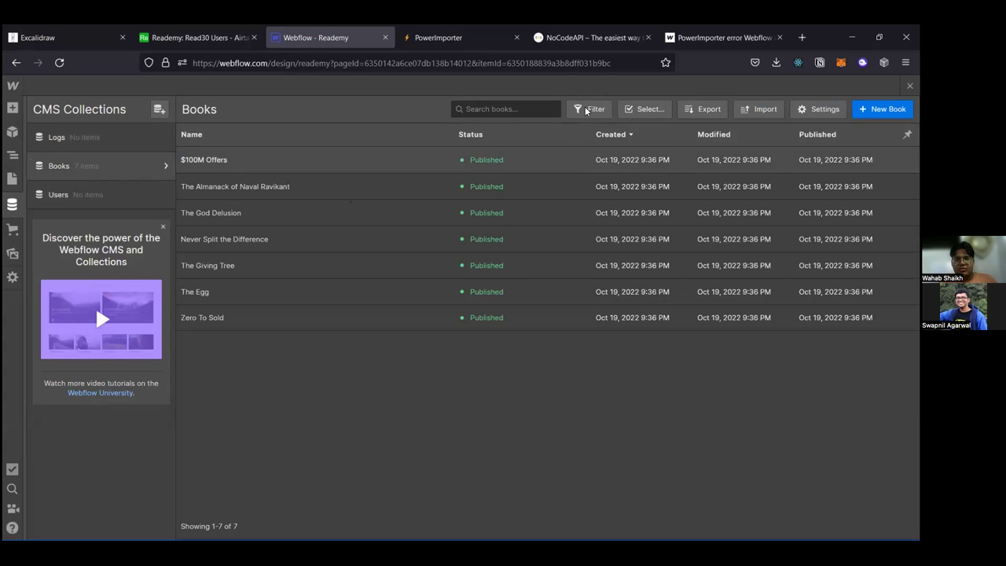
pyautogui.click(651, 109)
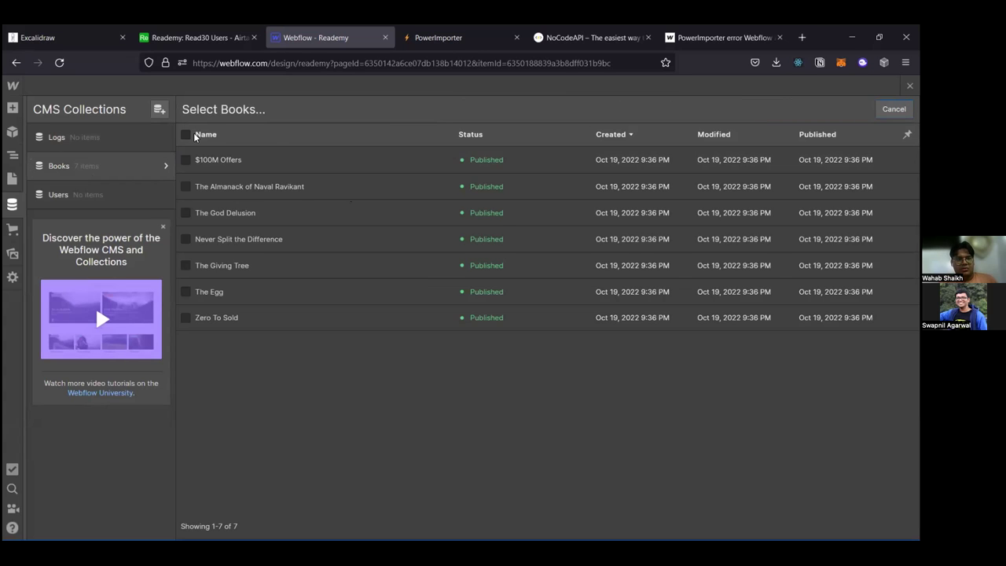
pyautogui.click(185, 135)
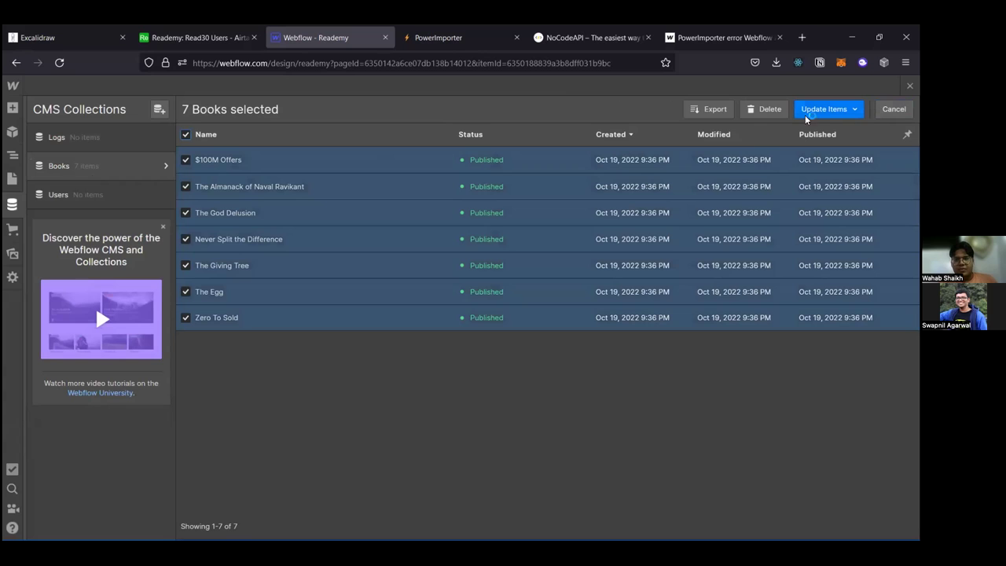
pyautogui.press('Delete')
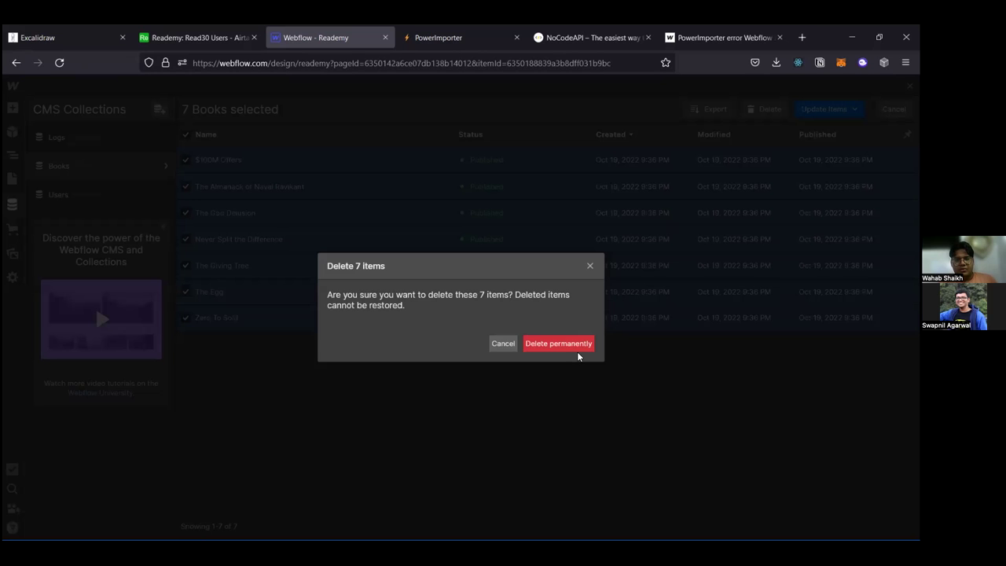
pyautogui.click(578, 348)
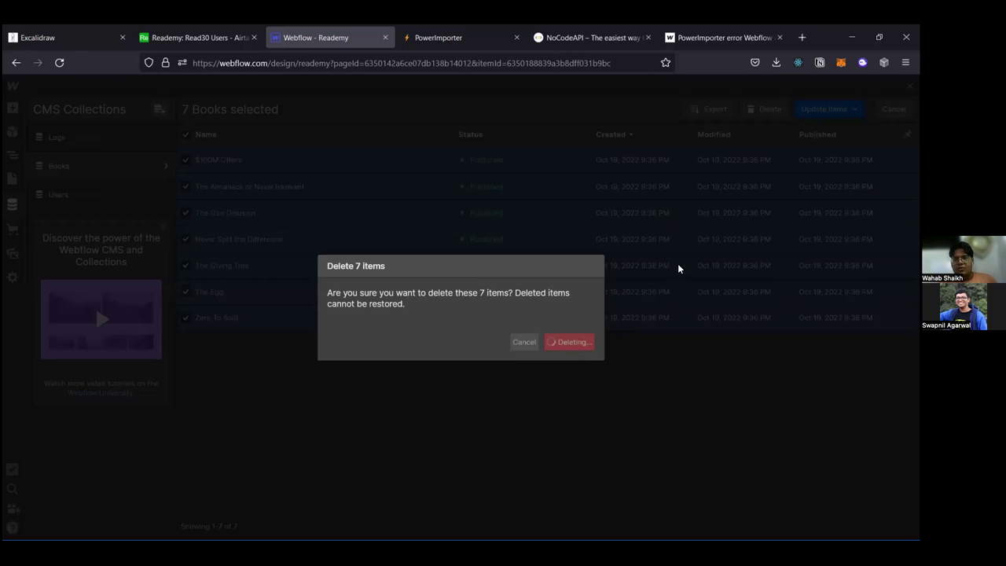
pyautogui.click(129, 137)
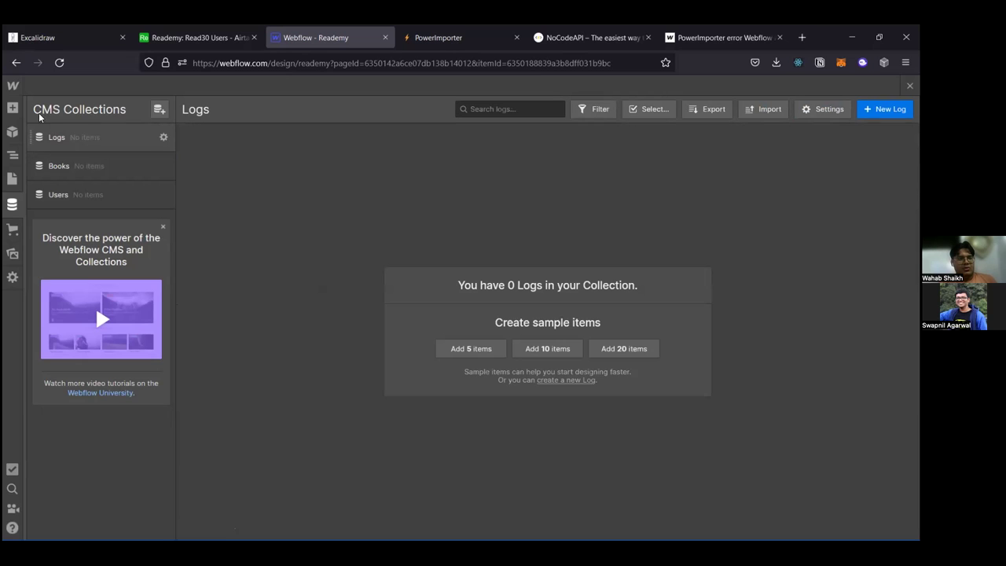
# Step: Return to the Designer canvas and publish the site to reademy.webflow.io
pyautogui.click(13, 107)
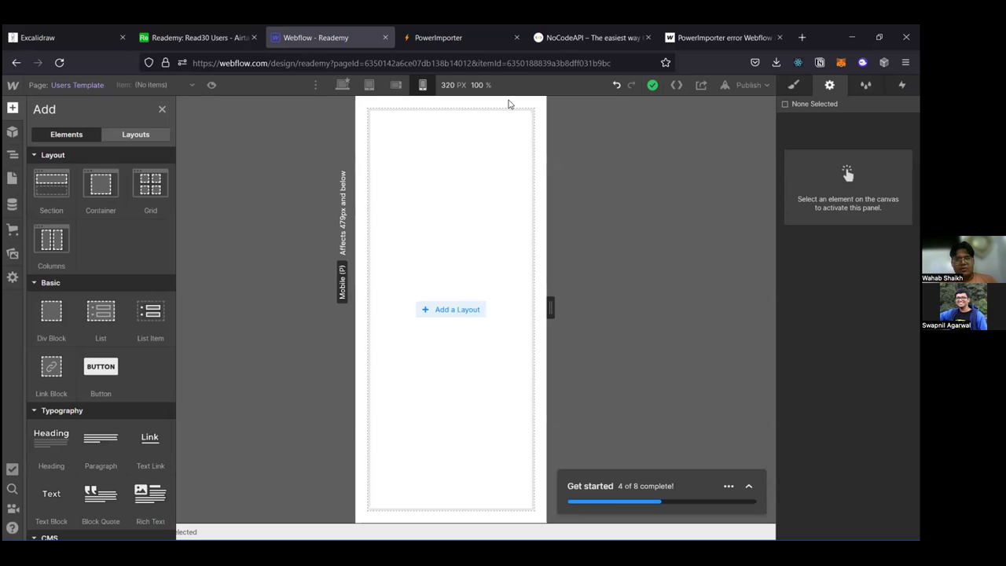
pyautogui.click(747, 84)
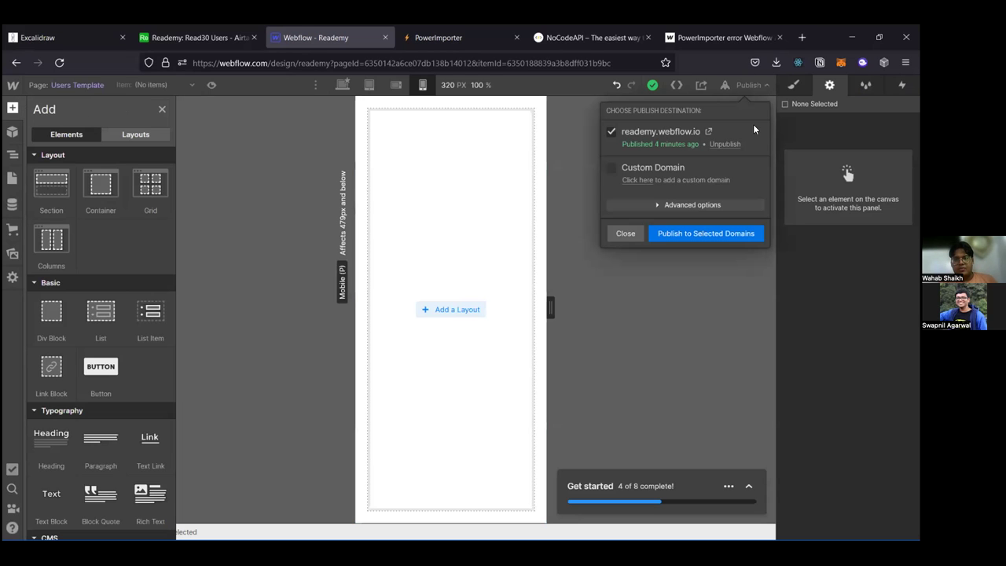
pyautogui.click(724, 233)
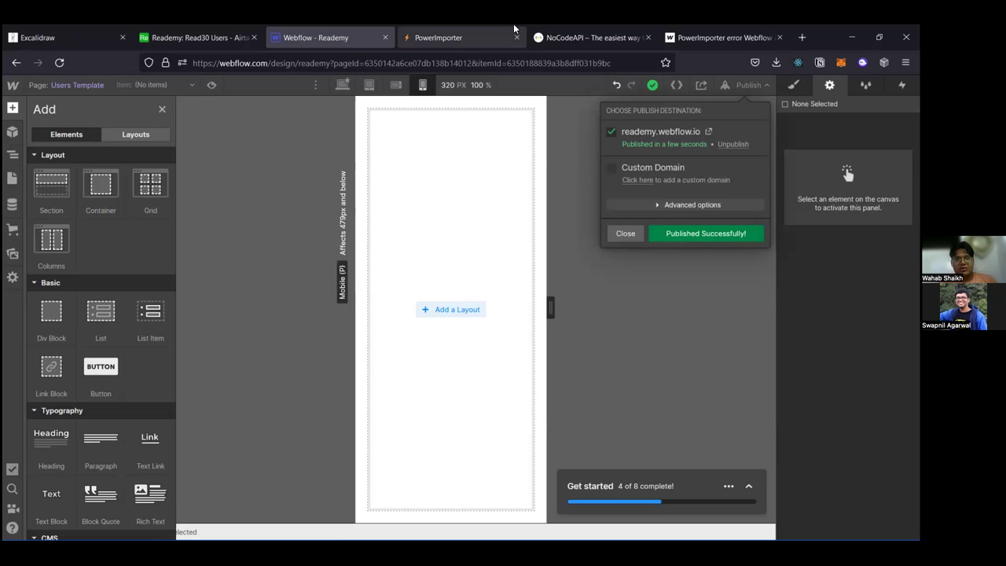
# Step: Switch to PowerImporter and rerun the Reademy workflow's sync from Airtable to Webflow
pyautogui.click(509, 29)
pyautogui.click(341, 327)
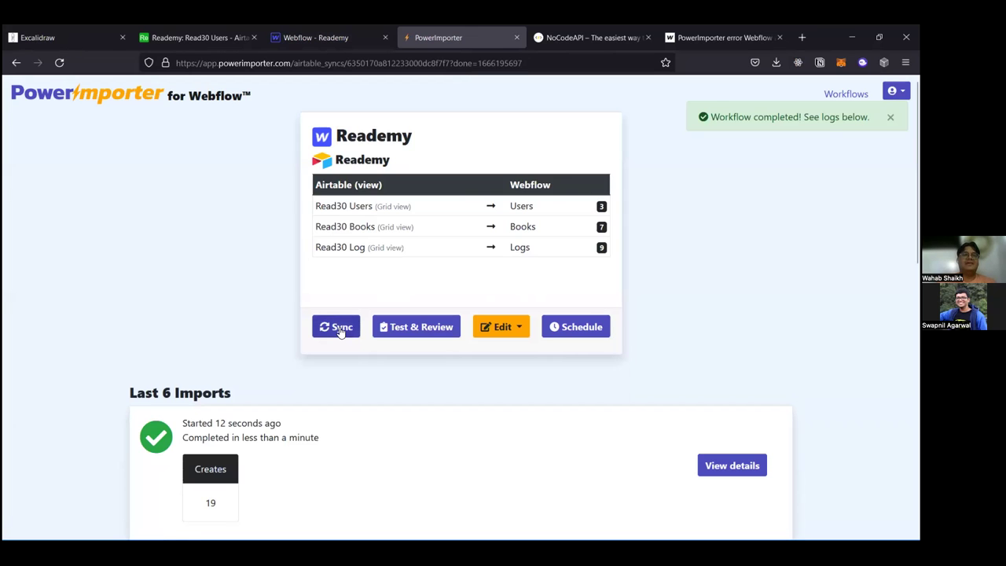
# Step: Switch to Webflow, add an H1 heading to the Users Template page, and get its text from the Users collection's Name field
pyautogui.click(298, 39)
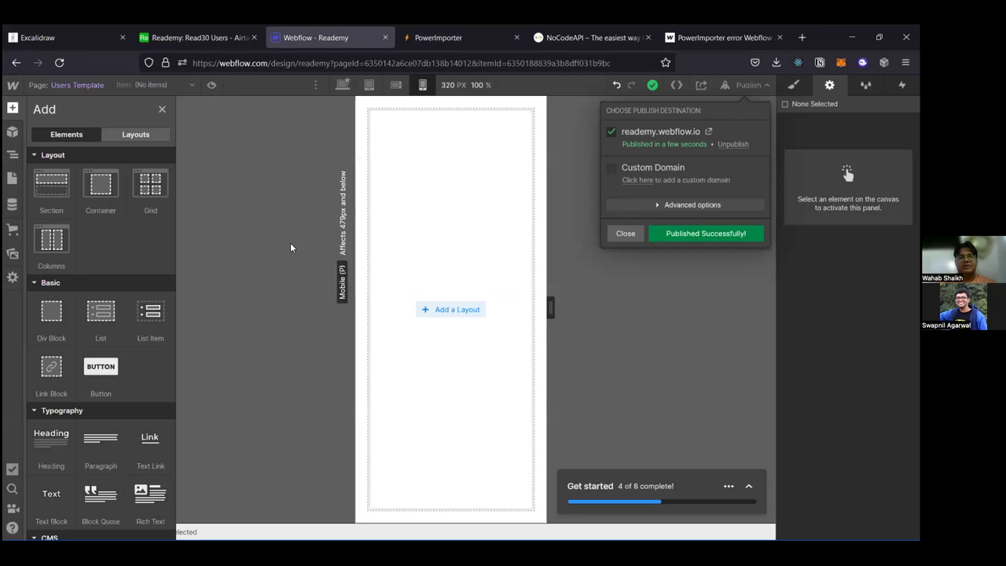
pyautogui.click(292, 257)
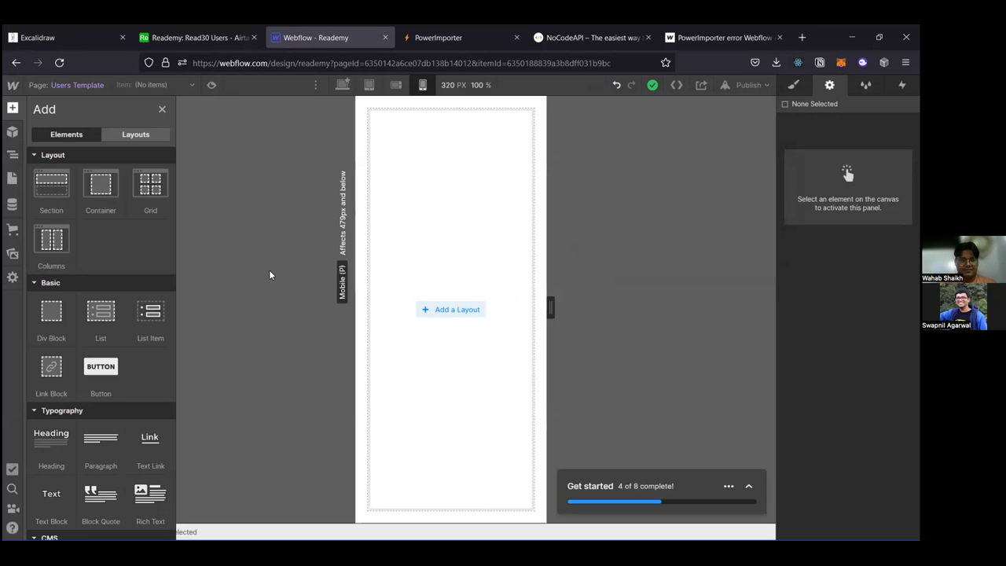
pyautogui.scroll(-1, 134, 393)
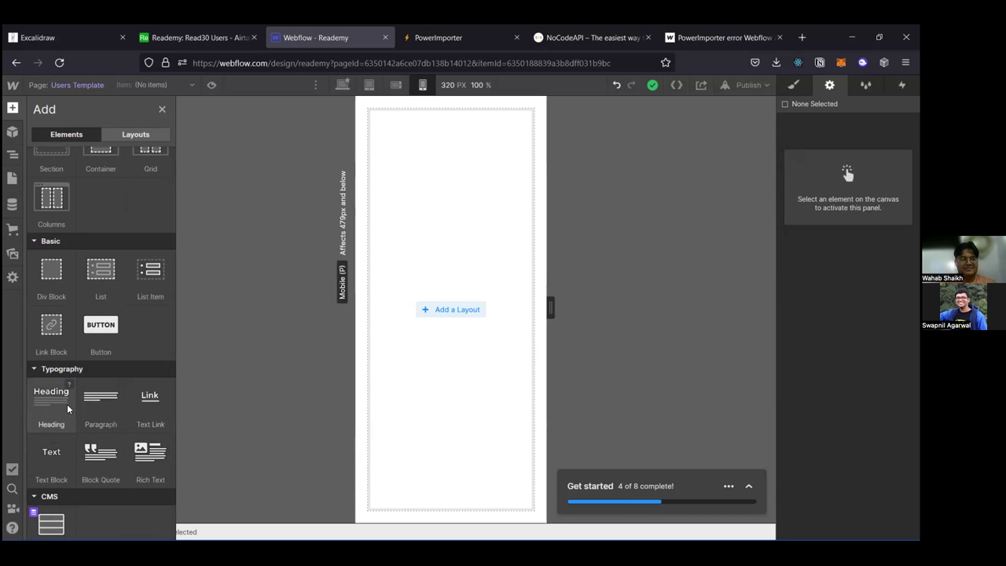
pyautogui.scroll(-3, 67, 408)
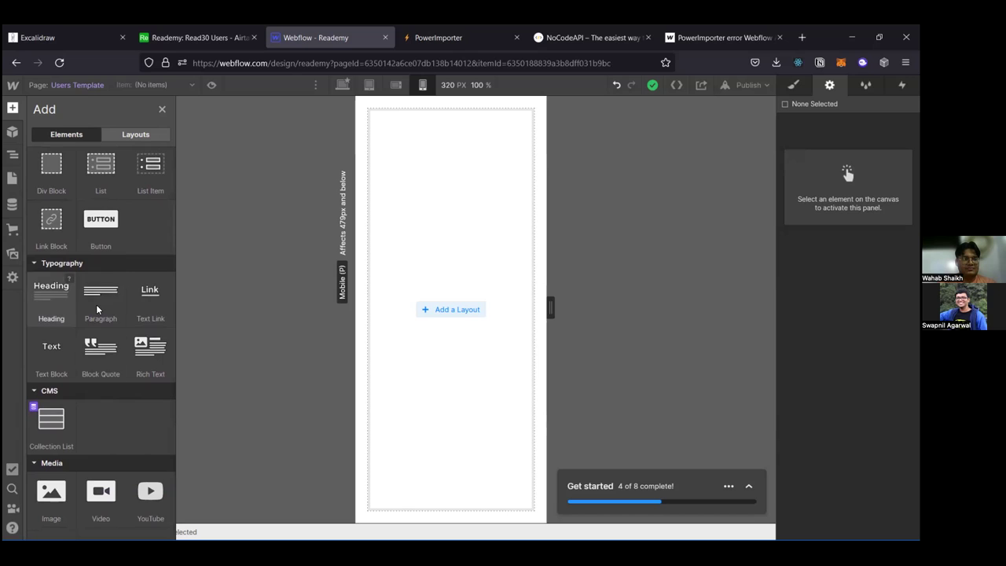
pyautogui.moveTo(53, 317); pyautogui.dragTo(359, 199)
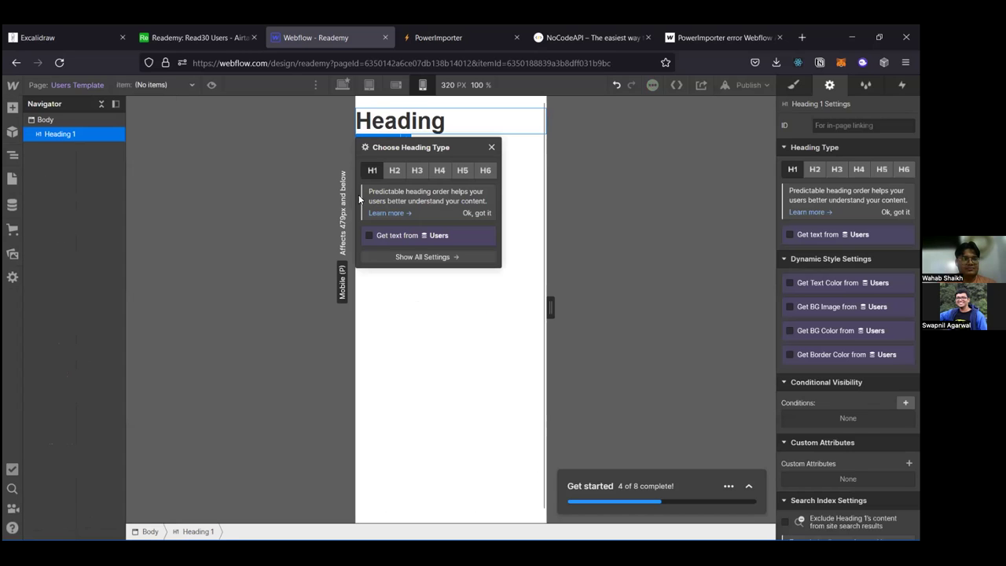
pyautogui.click(410, 238)
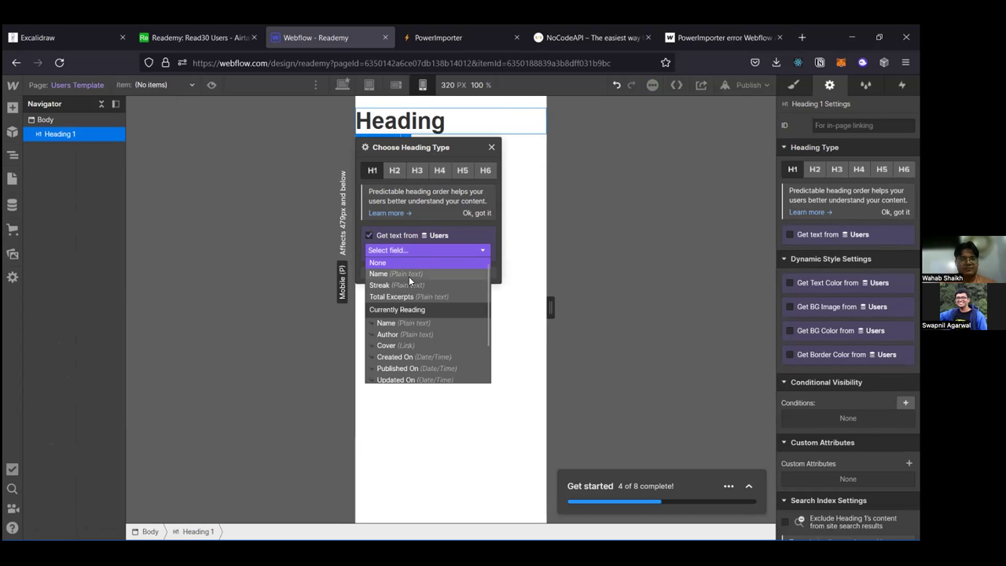
pyautogui.click(408, 275)
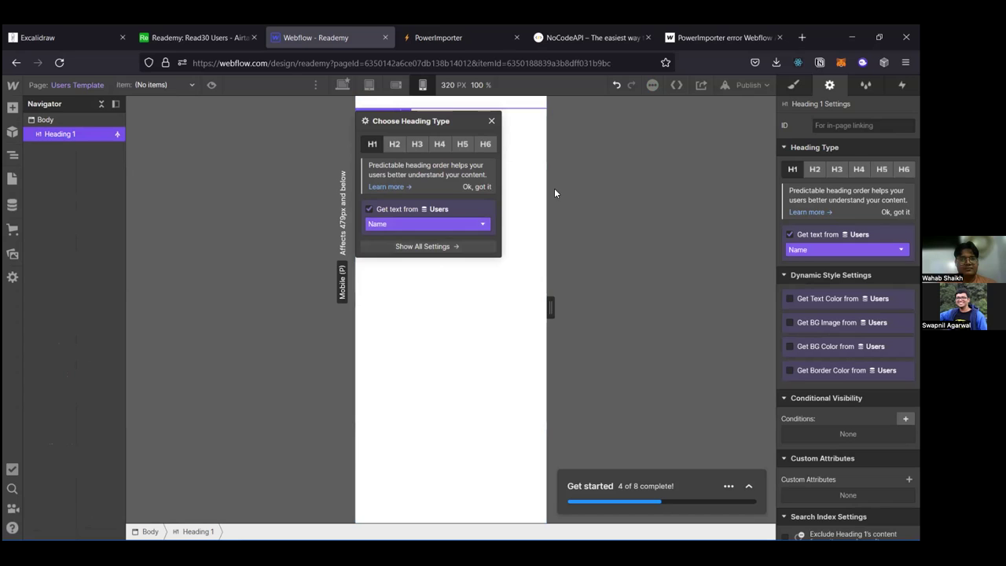
pyautogui.click(530, 192)
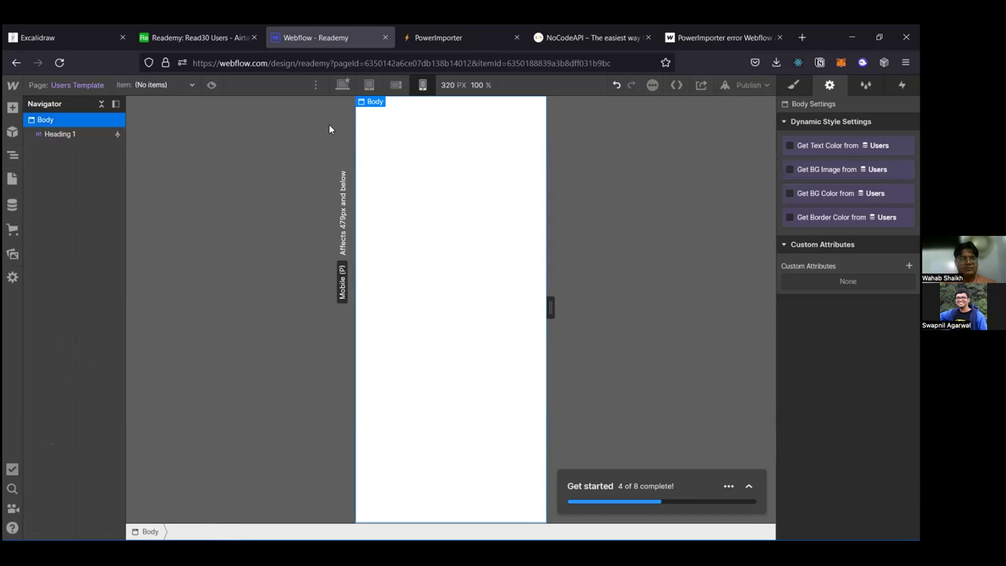
pyautogui.click(46, 135)
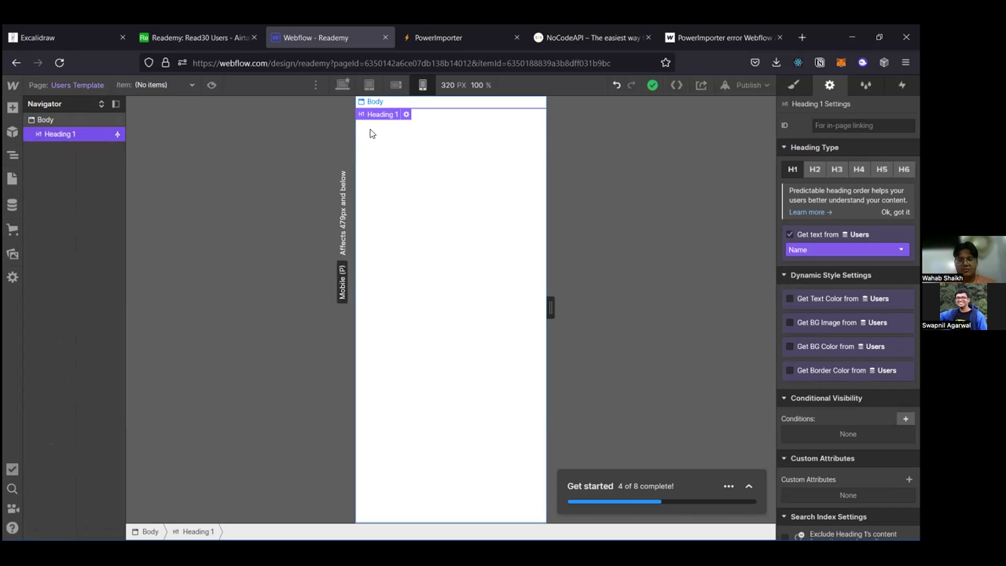
# Step: Check the synced items in the Users collection and reload the Users Template page in the Designer
pyautogui.click(14, 205)
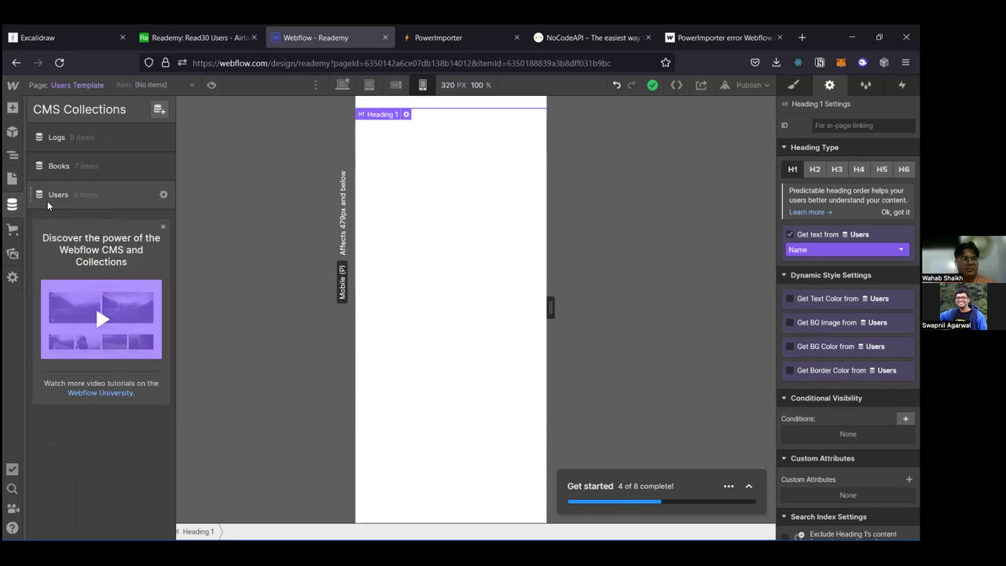
pyautogui.click(47, 203)
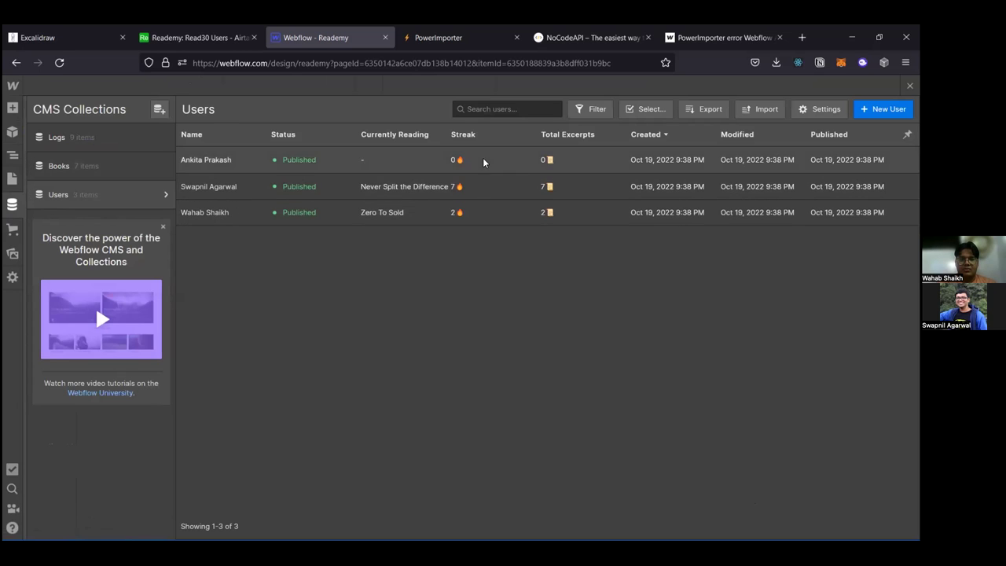
pyautogui.click(7, 127)
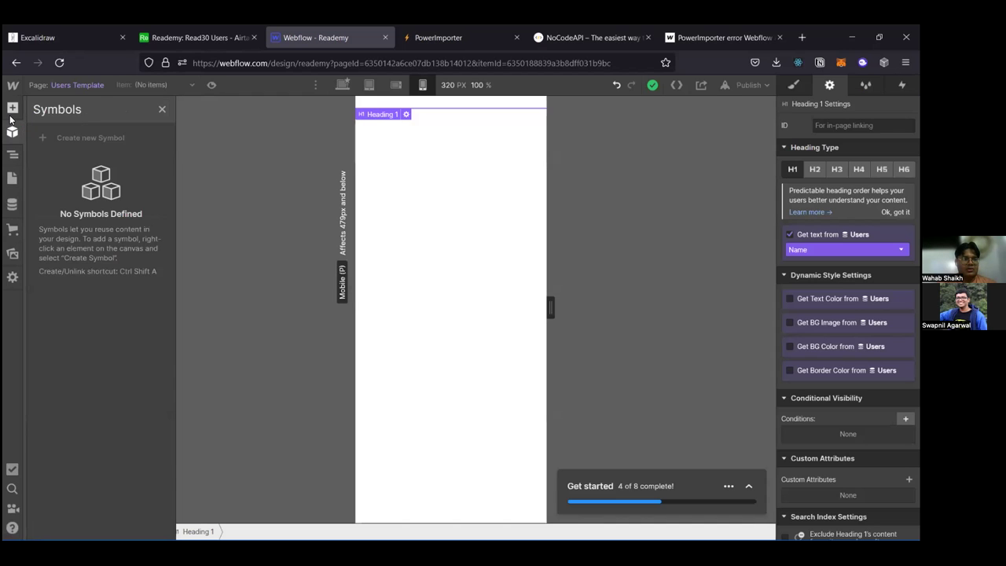
pyautogui.click(10, 116)
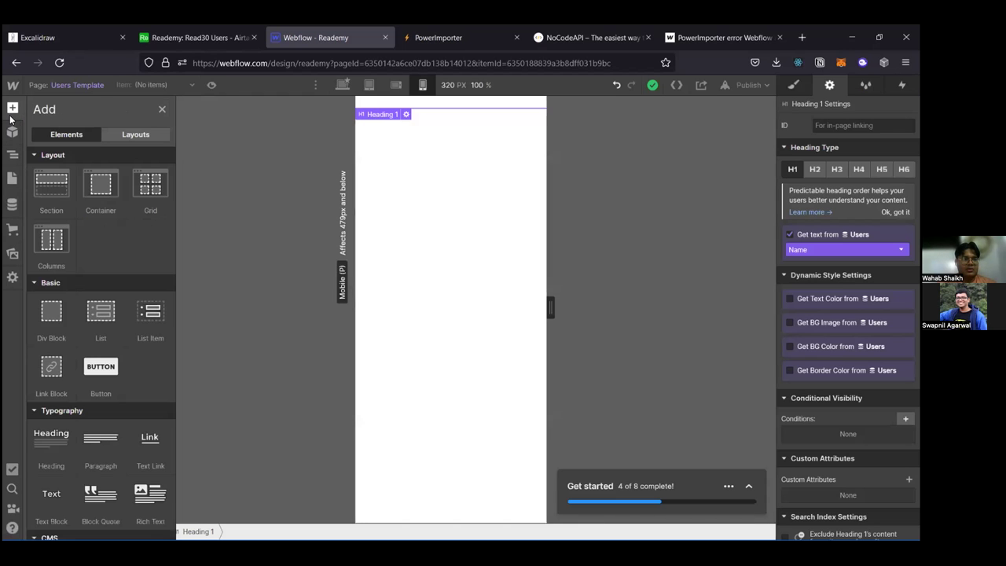
pyautogui.click(86, 87)
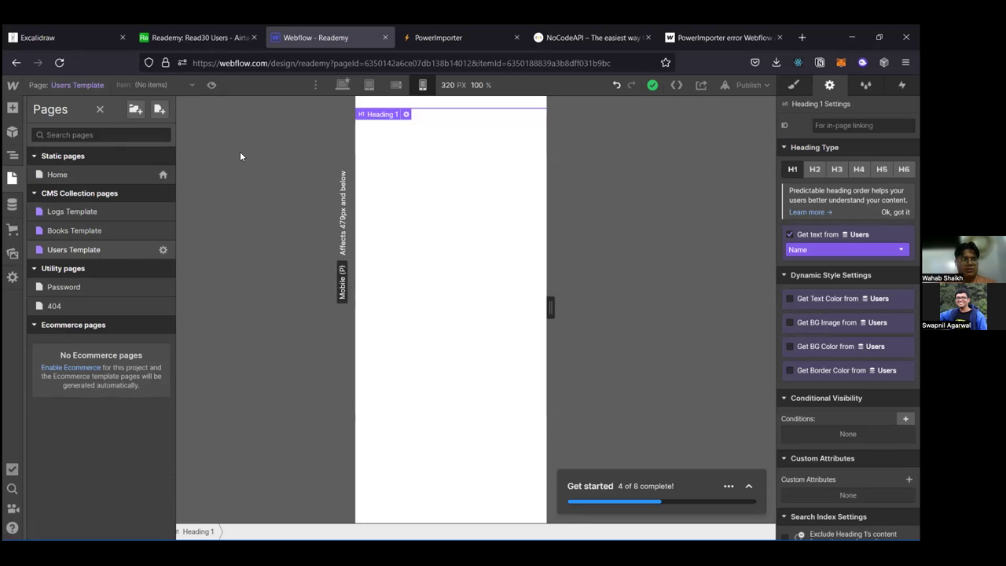
pyautogui.click(416, 62)
pyautogui.press('Return')
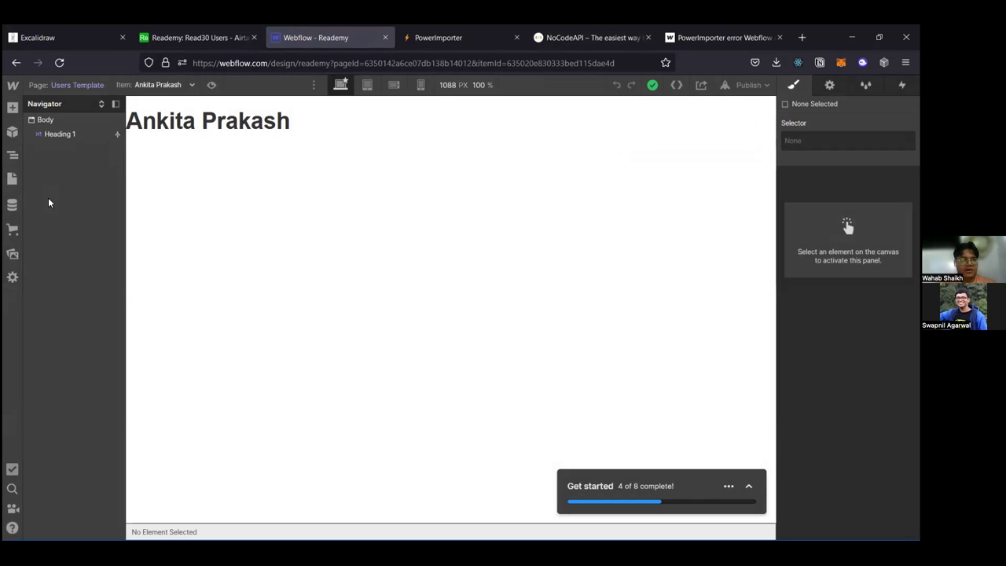
# Step: Review the first user's fields in the Users collection, then open the second user's item and copy its Item ID
pyautogui.click(11, 205)
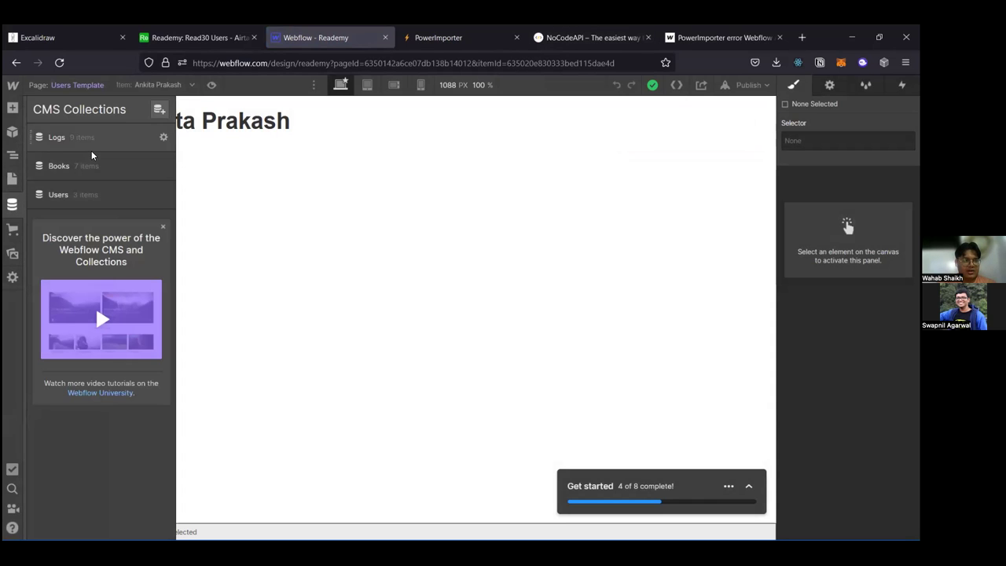
pyautogui.click(120, 206)
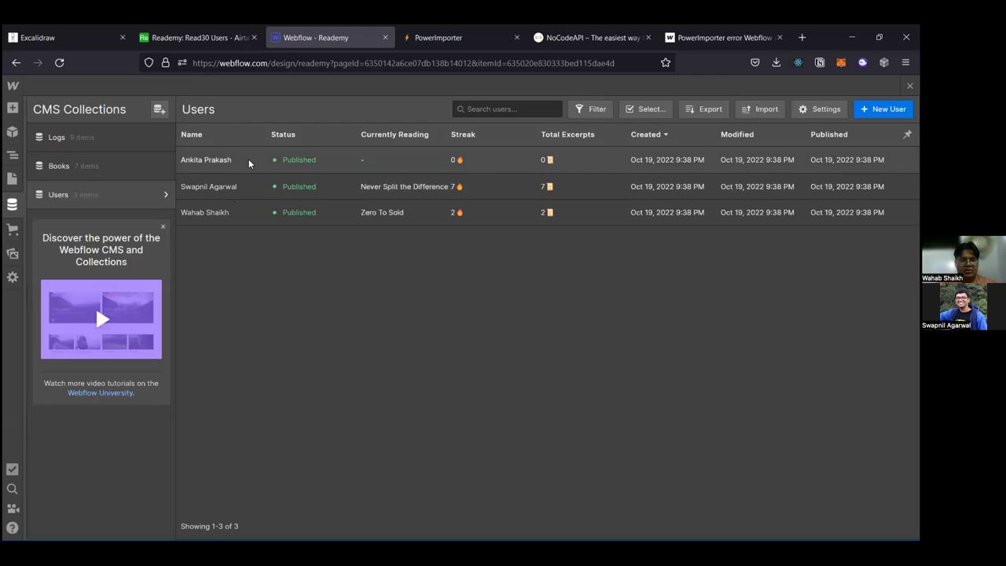
pyautogui.click(249, 163)
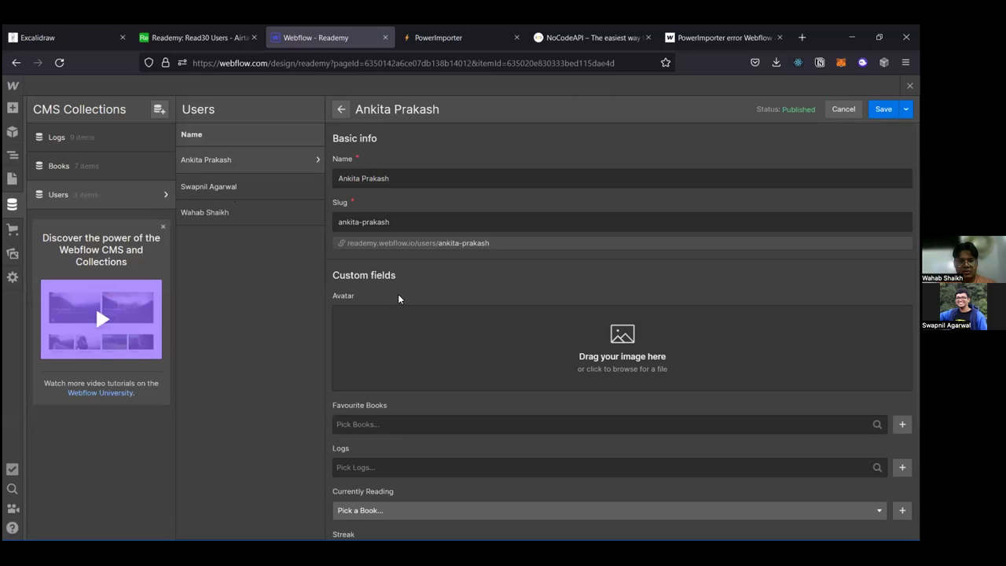
pyautogui.scroll(-2, 397, 298)
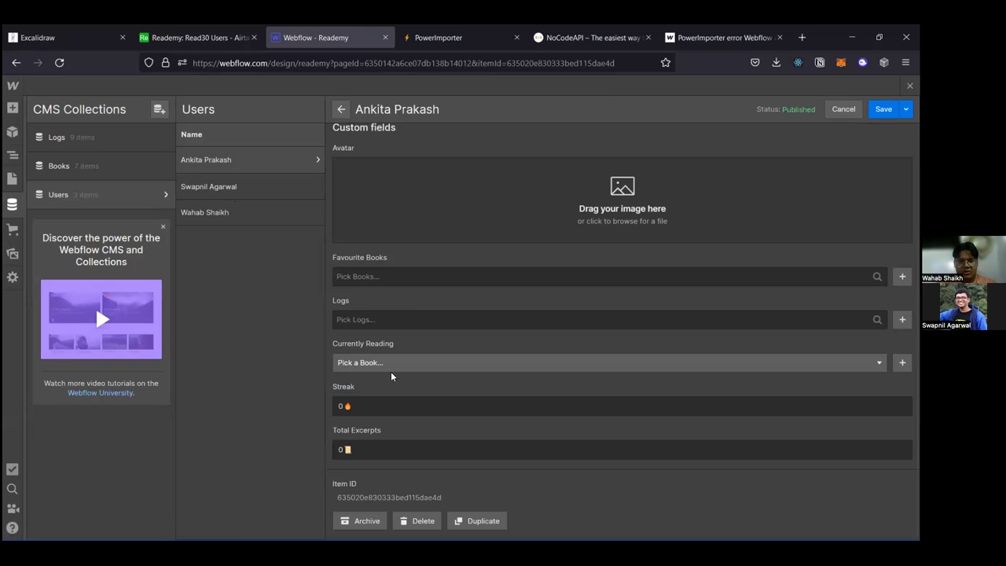
pyautogui.click(247, 194)
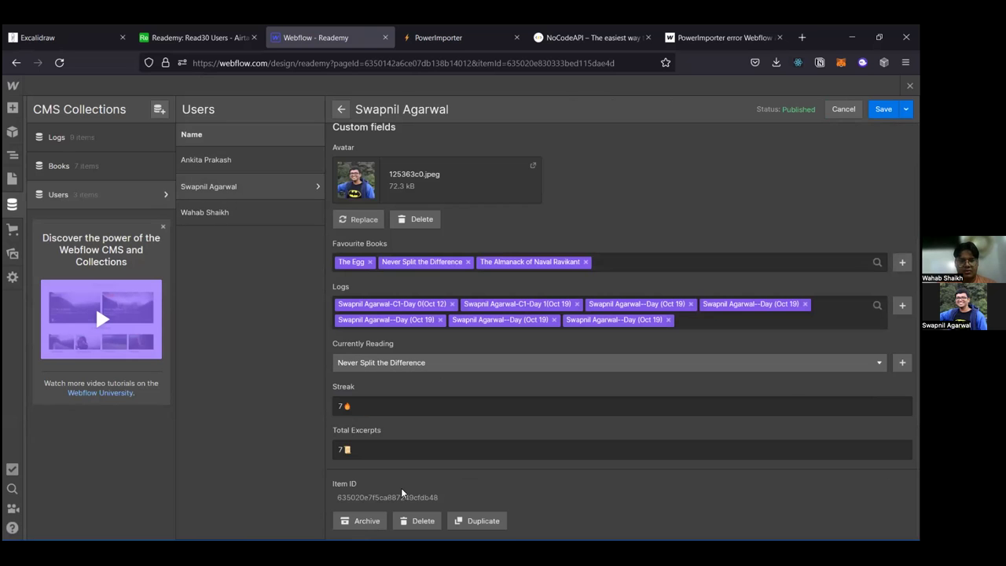
pyautogui.doubleClick(398, 499)
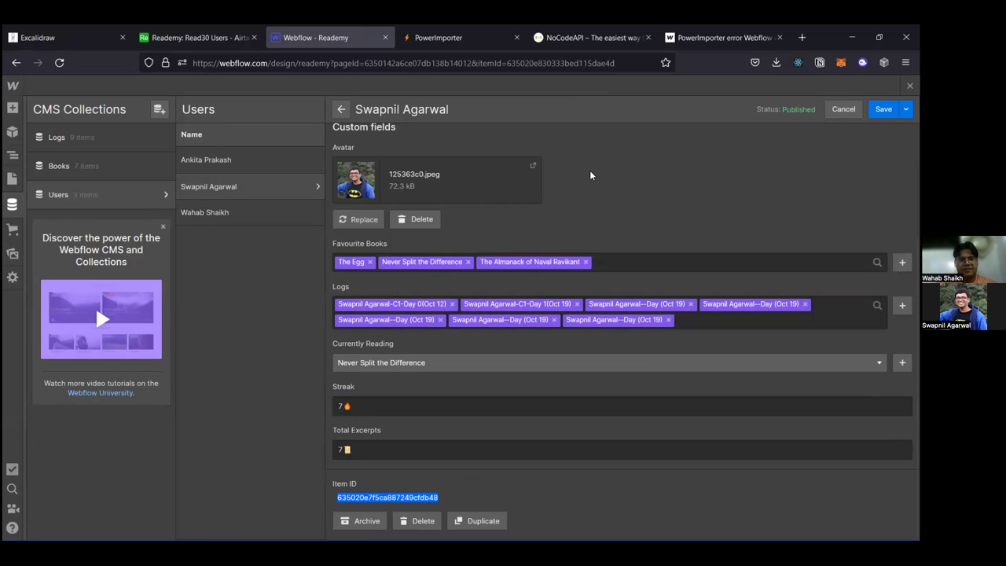
# Step: Replace the itemId value in the Designer's URL with the copied Item ID and load that user's template page
pyautogui.click(548, 69)
pyautogui.doubleClick(549, 63)
pyautogui.write('635020e7f5ca887249cfdb48')
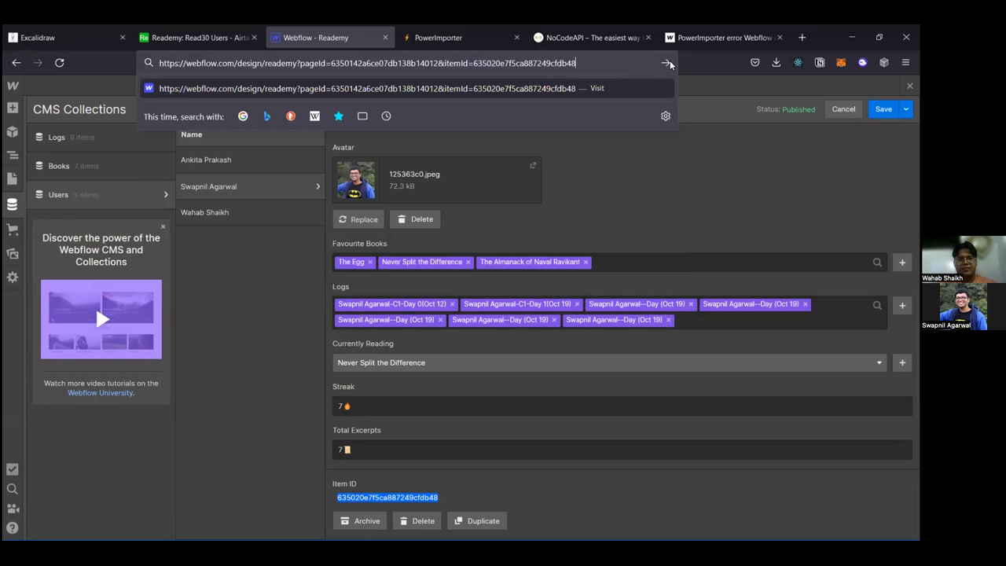
pyautogui.click(666, 63)
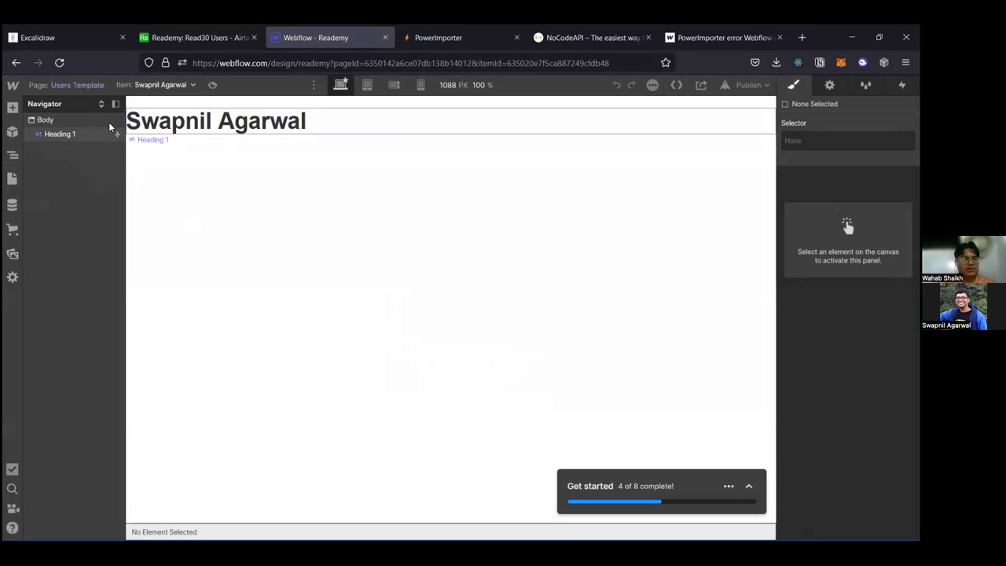
# Step: Switch to the mobile portrait breakpoint and add an image element below the heading on the Users Template page
pyautogui.hotkey('shift', '4')
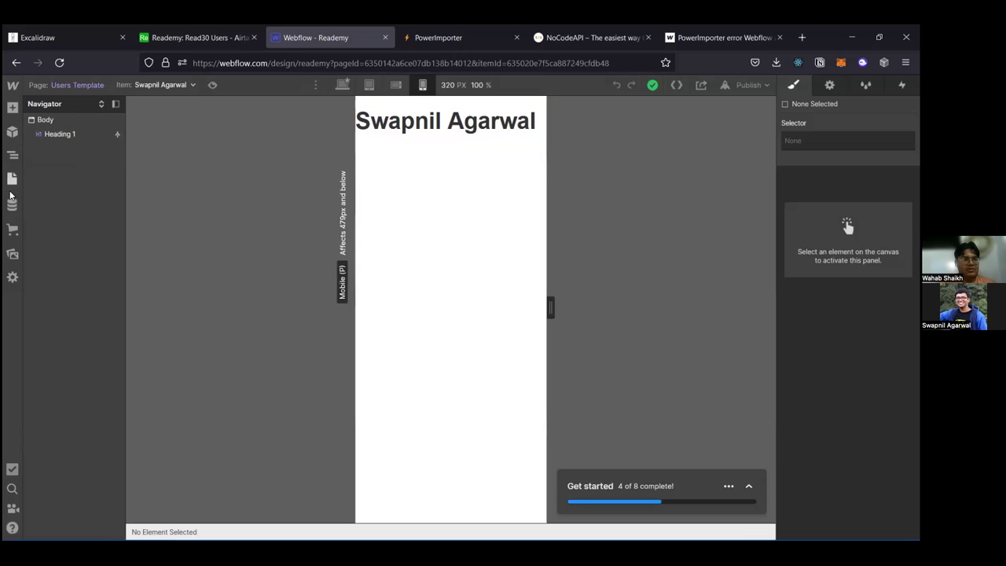
pyautogui.click(12, 108)
pyautogui.scroll(-4, 99, 241)
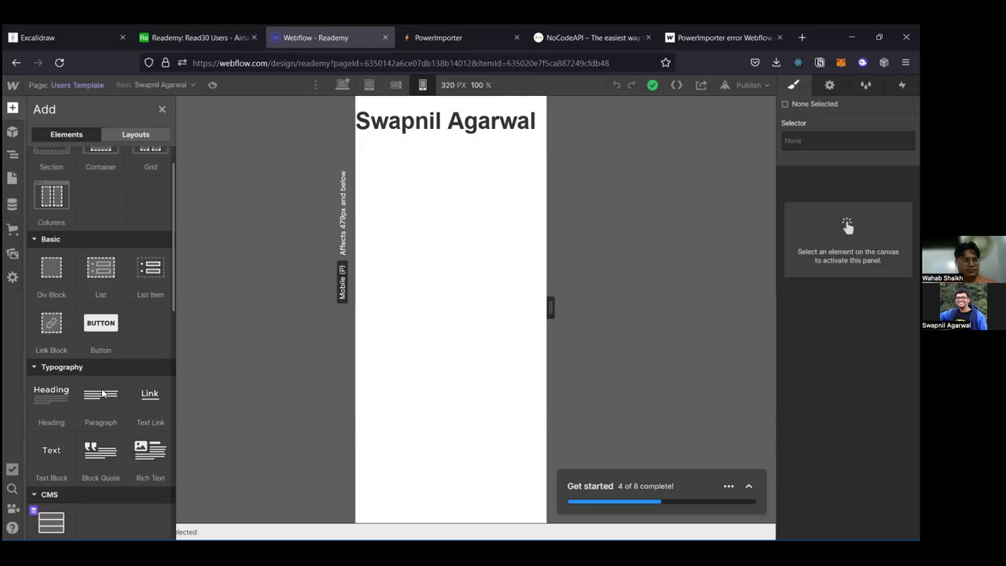
pyautogui.scroll(-1, 102, 394)
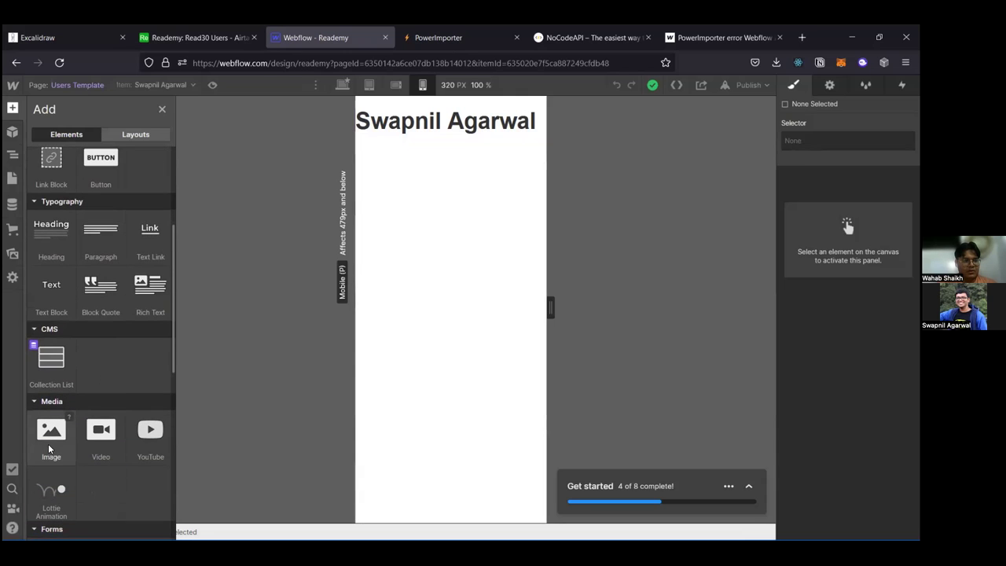
pyautogui.click(50, 431)
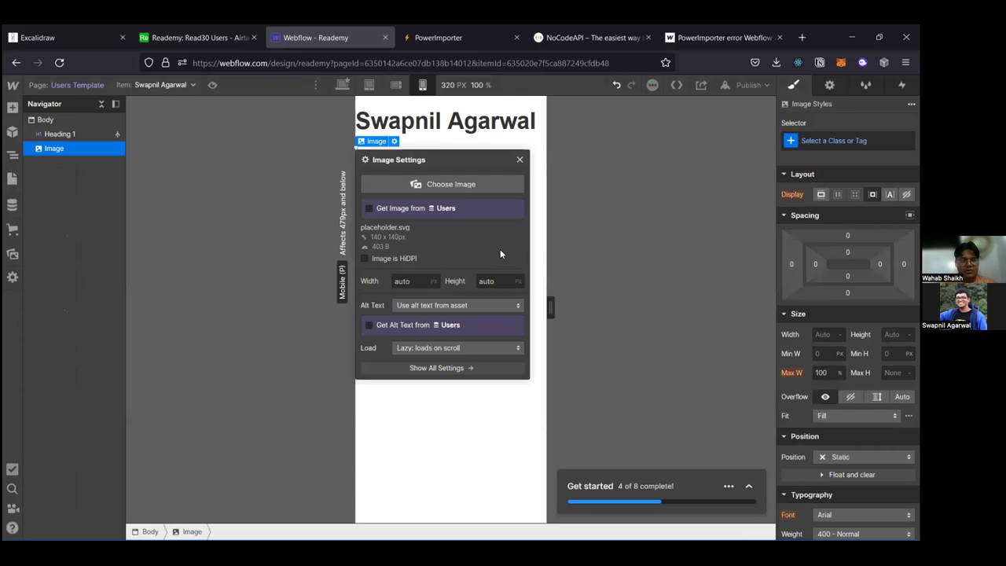
# Step: Get the new image from the Users collection's Avatar field and close its settings
pyautogui.click(461, 184)
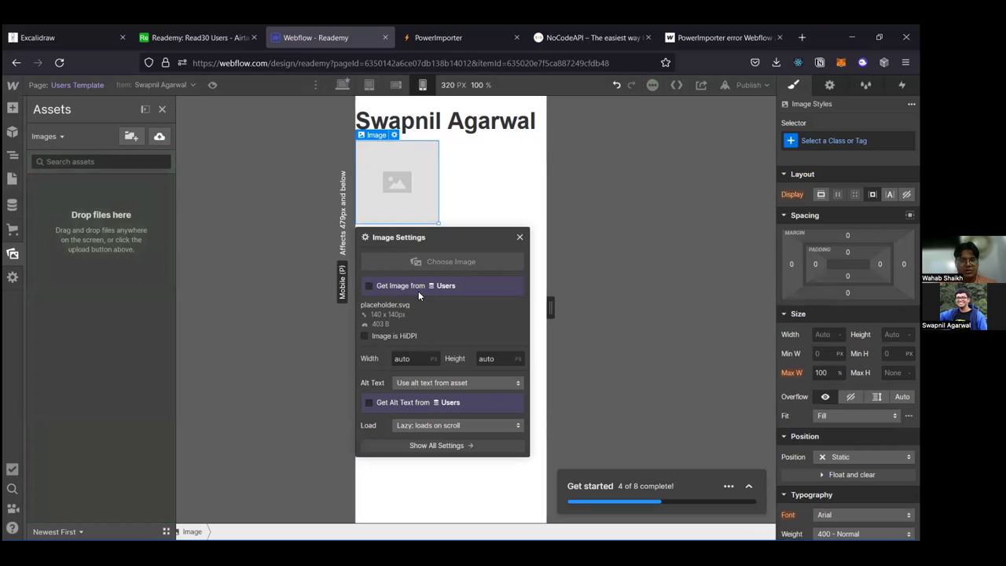
pyautogui.click(412, 287)
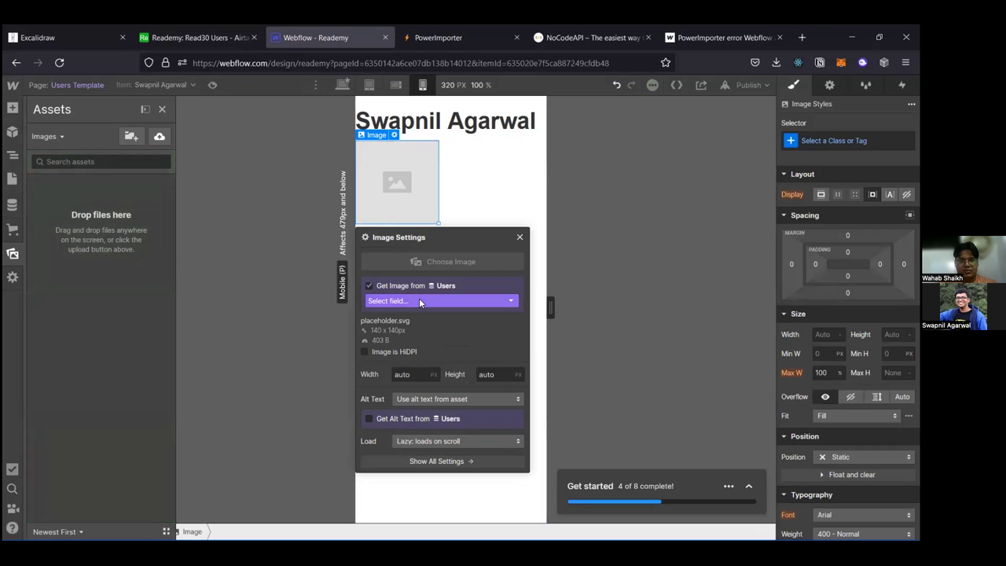
pyautogui.click(419, 300)
pyautogui.click(430, 324)
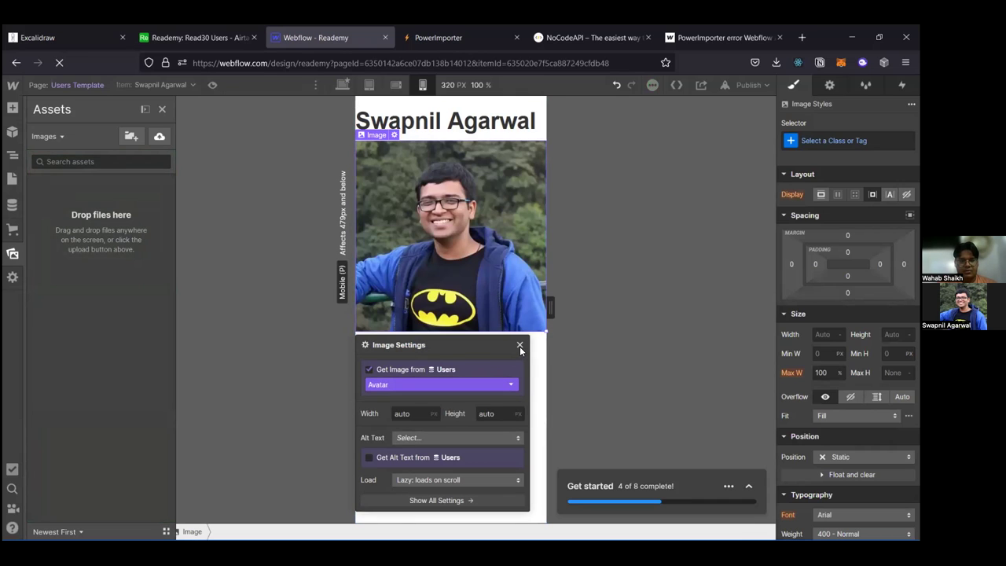
pyautogui.press('z')
pyautogui.click(399, 428)
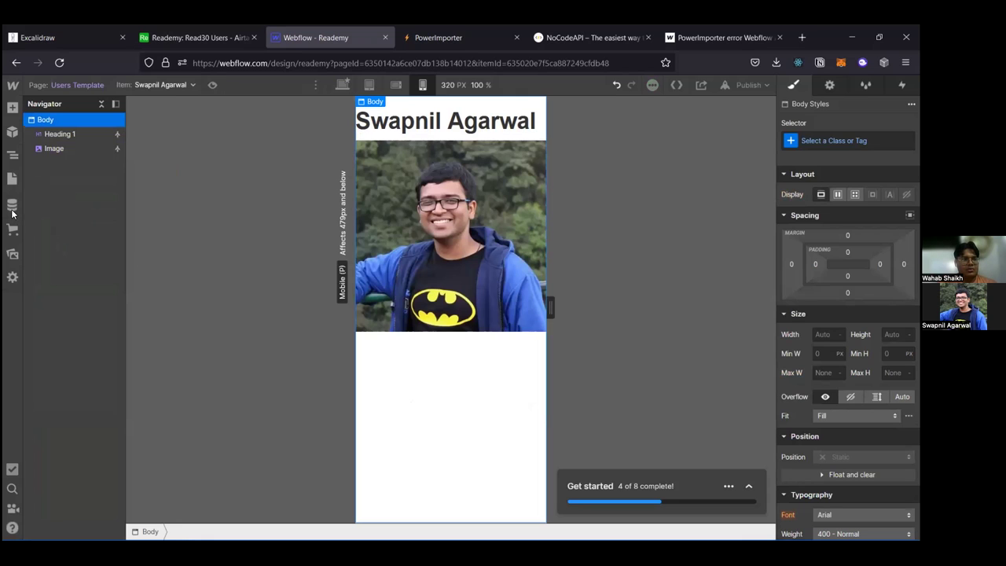
# Step: Add a text block below the avatar image and get its text from the Users collection's Streak field
pyautogui.click(13, 109)
pyautogui.scroll(-2, 113, 249)
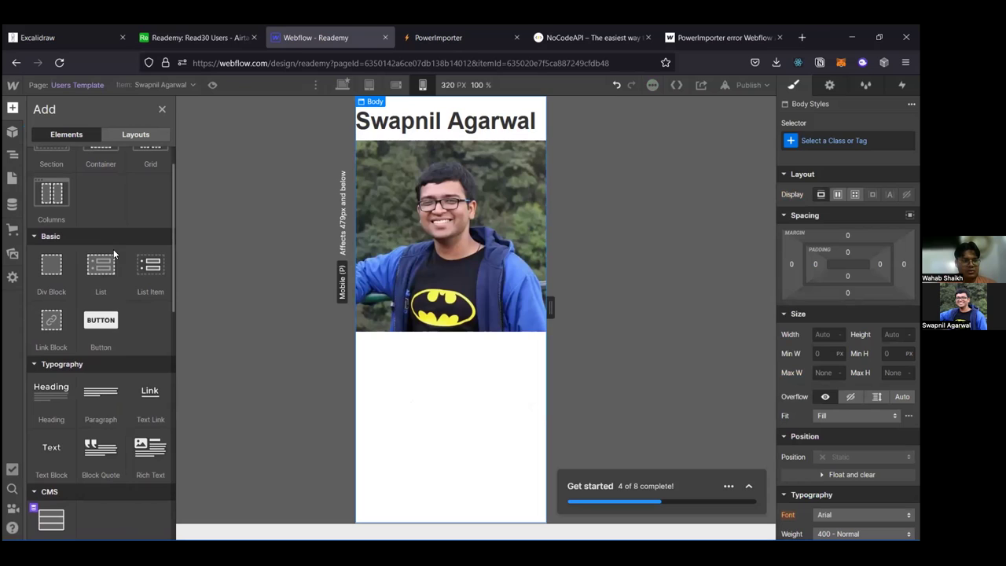
pyautogui.moveTo(62, 437); pyautogui.dragTo(377, 379)
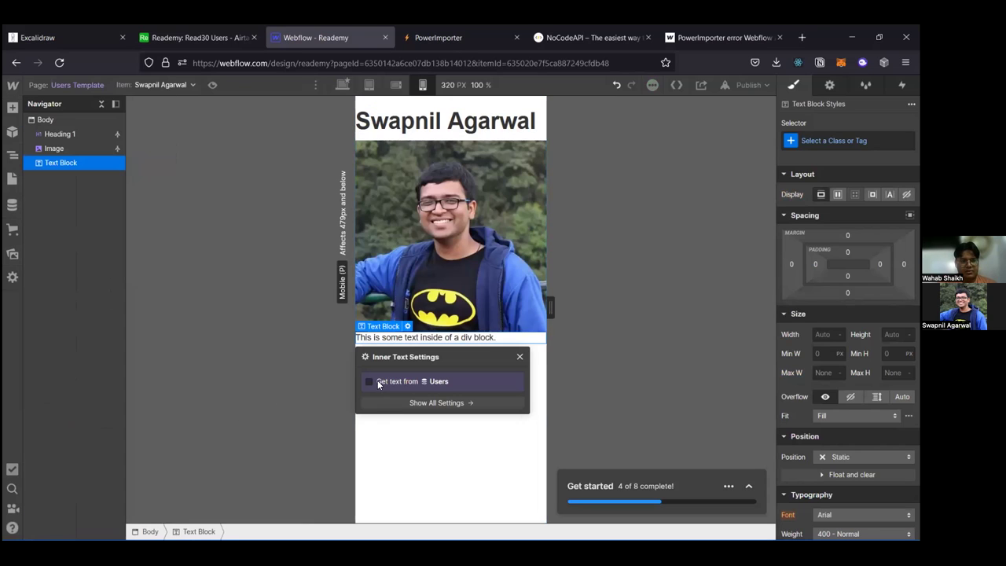
pyautogui.click(453, 381)
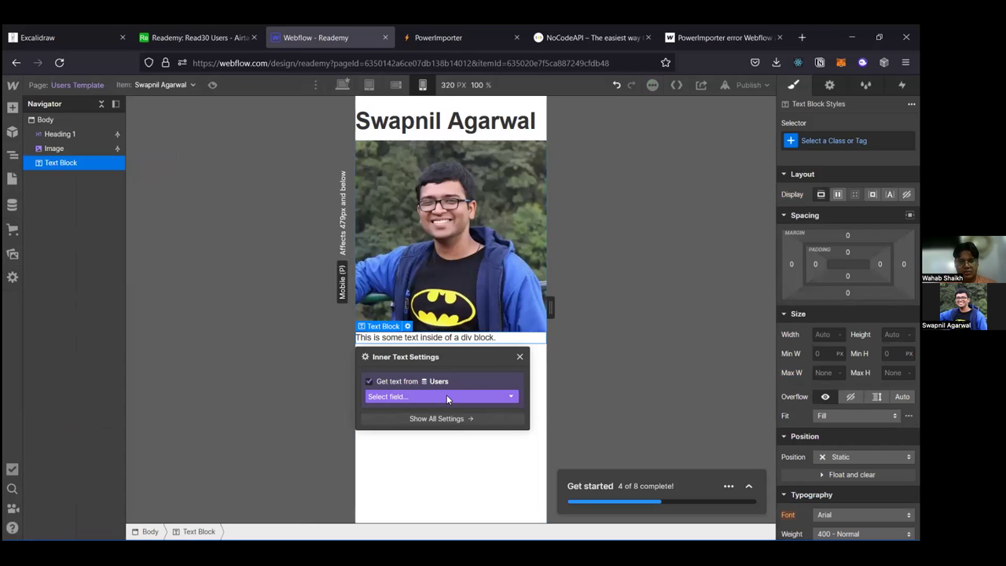
pyautogui.click(446, 394)
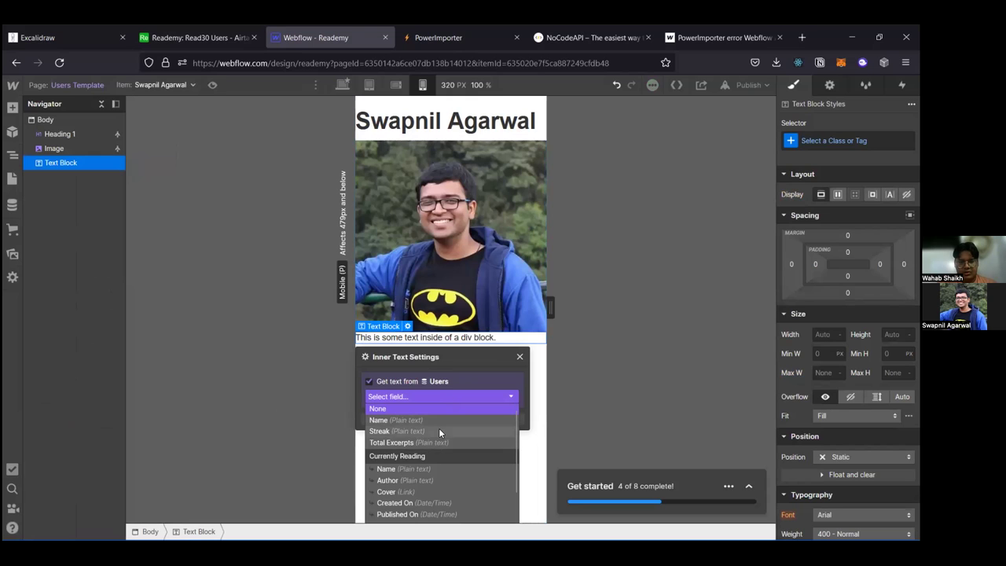
pyautogui.click(397, 431)
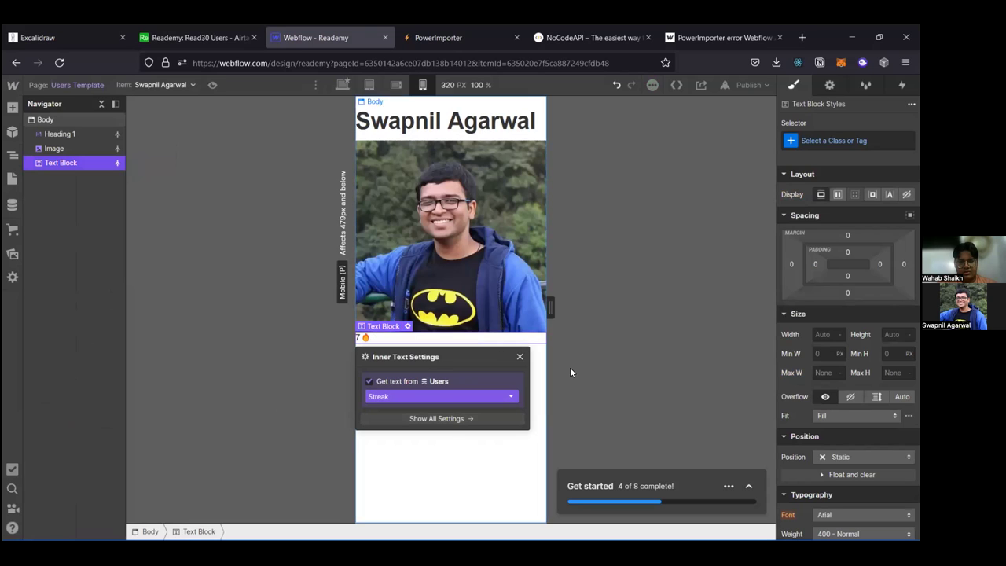
pyautogui.click(518, 356)
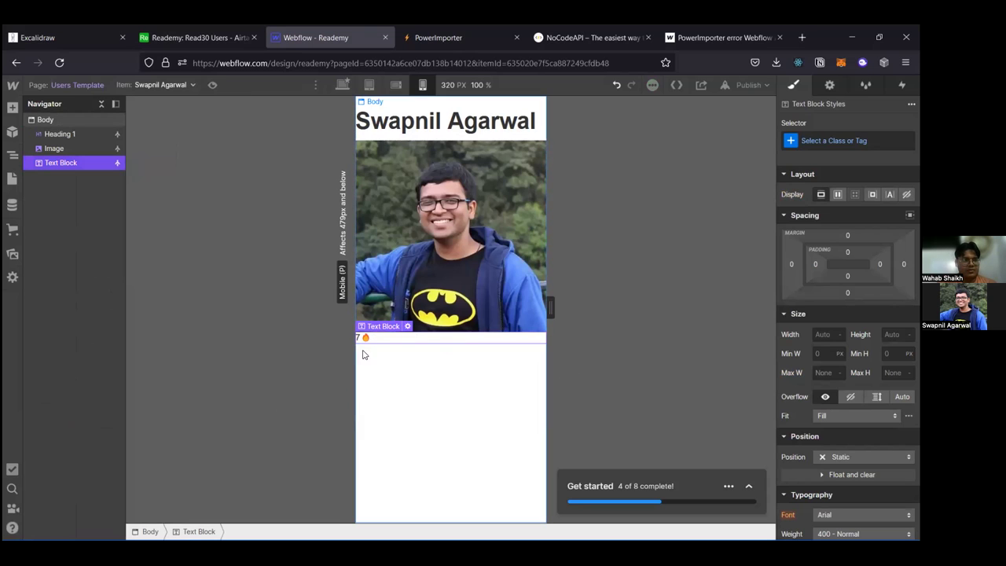
pyautogui.click(151, 229)
# Step: Add a second text block below the streak and get its text from the Users collection's Total Excerpts field
pyautogui.click(13, 107)
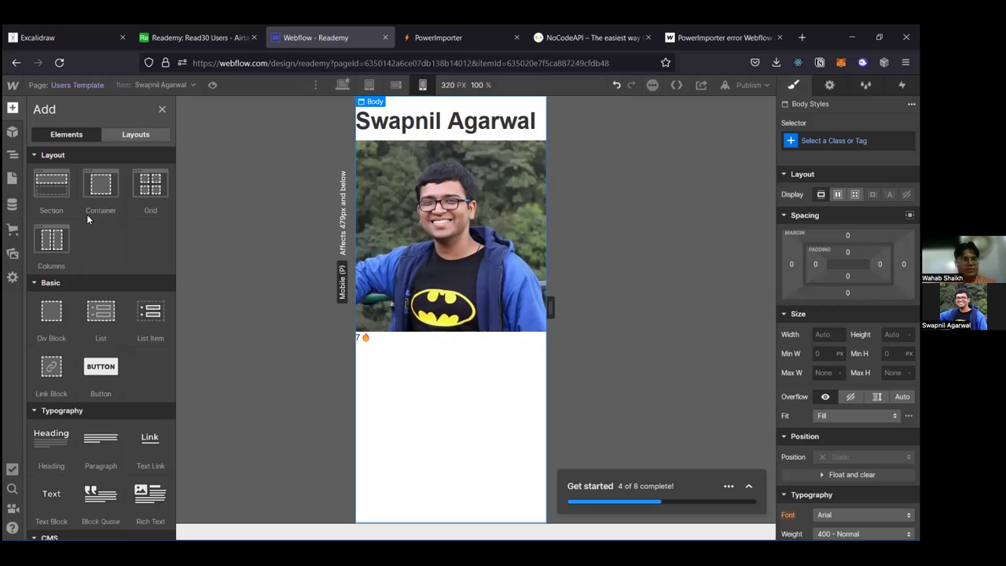
pyautogui.click(49, 490)
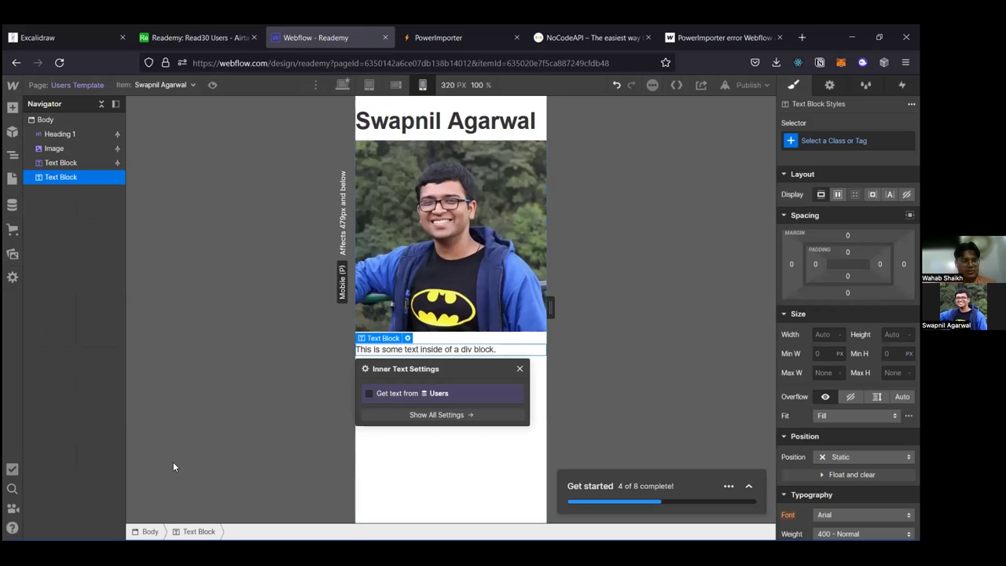
pyautogui.click(370, 394)
pyautogui.click(384, 408)
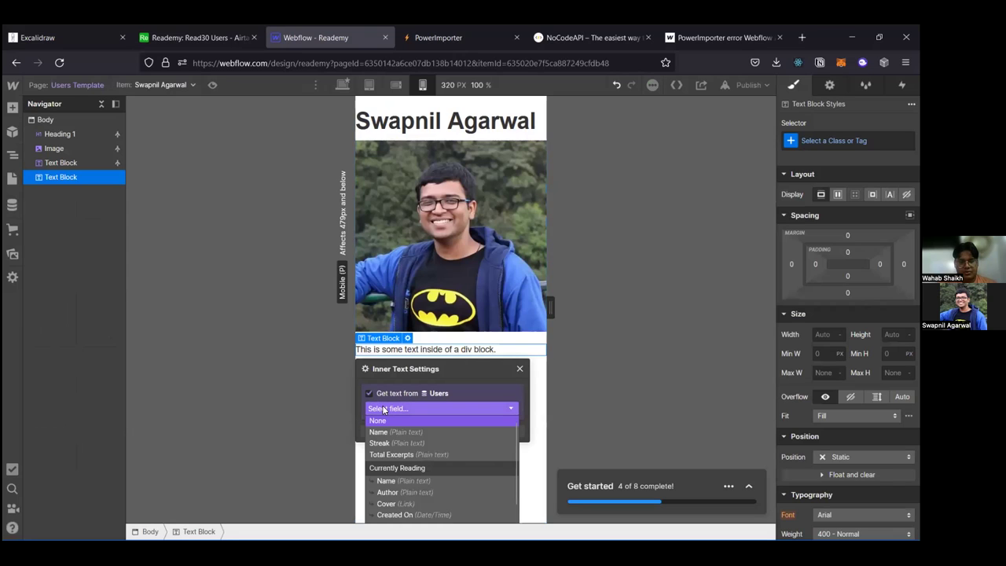
pyautogui.click(397, 454)
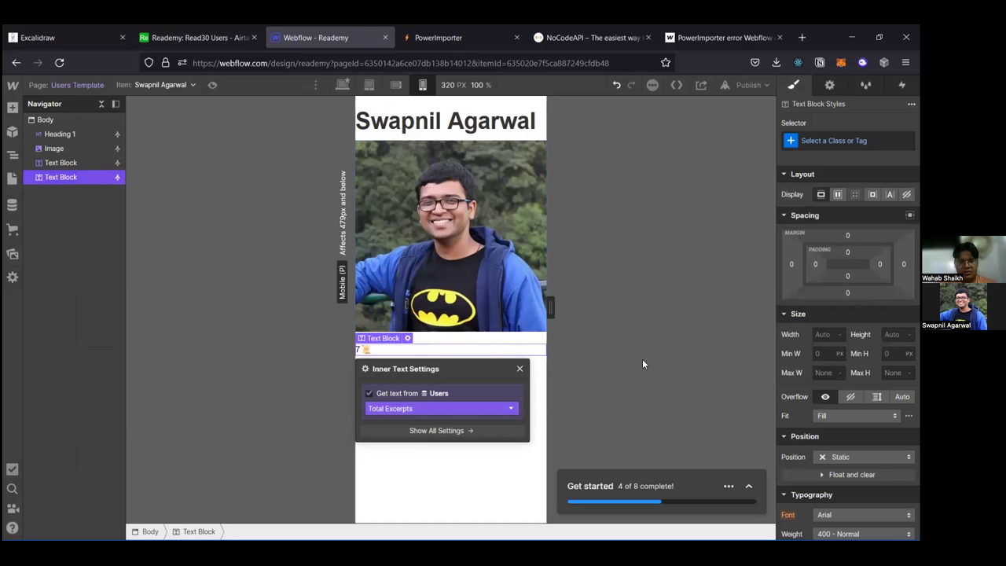
pyautogui.click(518, 370)
pyautogui.click(384, 357)
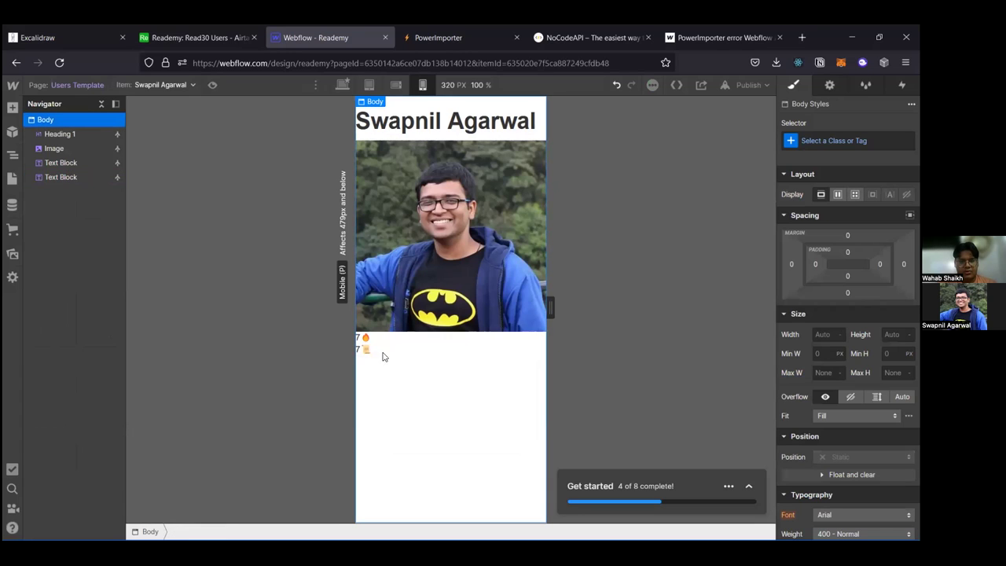
# Step: Add a section below the text blocks and place a container inside it
pyautogui.click(13, 107)
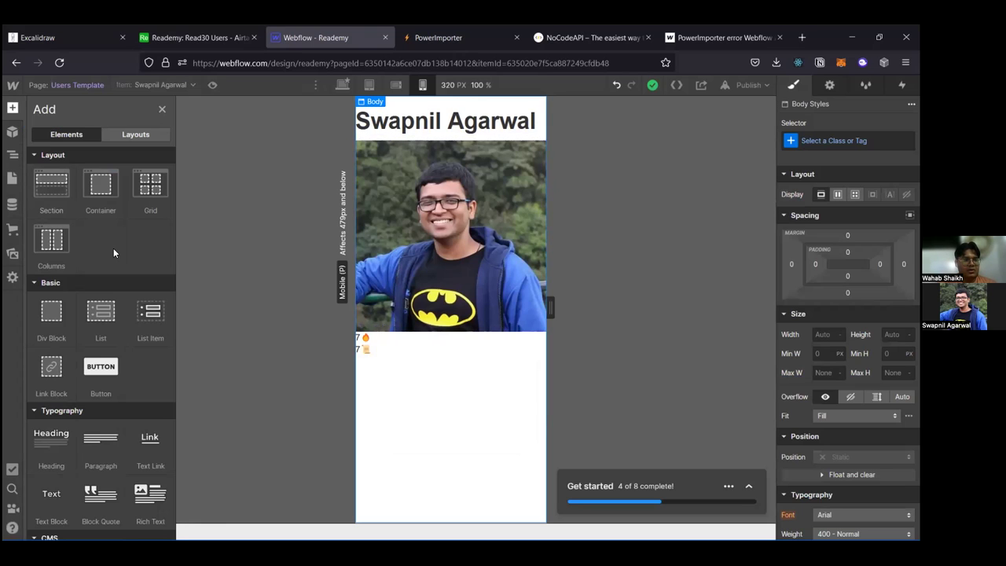
pyautogui.click(64, 195)
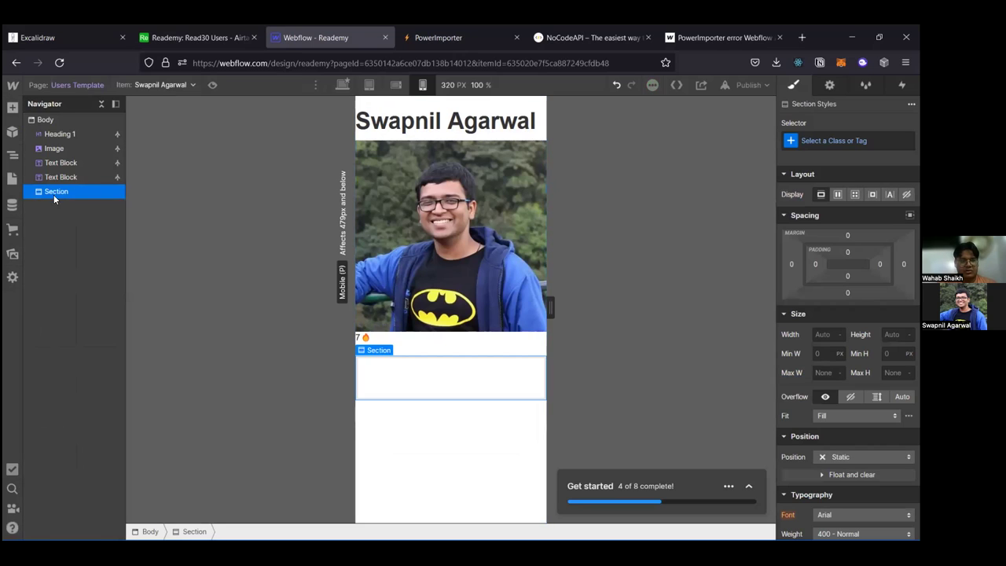
pyautogui.click(12, 107)
pyautogui.click(100, 183)
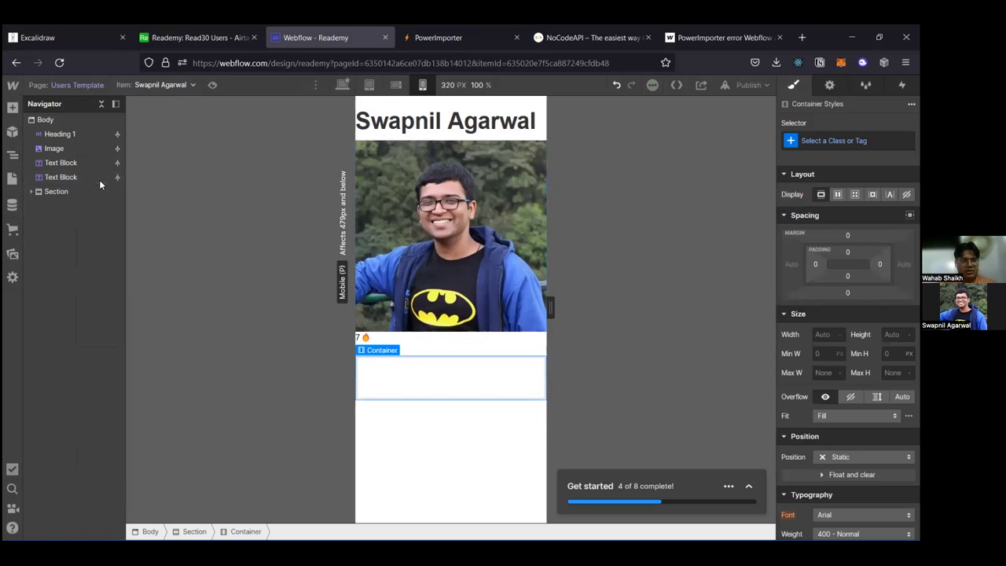
# Step: Insert a Columns element with two equal columns inside the new container
pyautogui.click(13, 109)
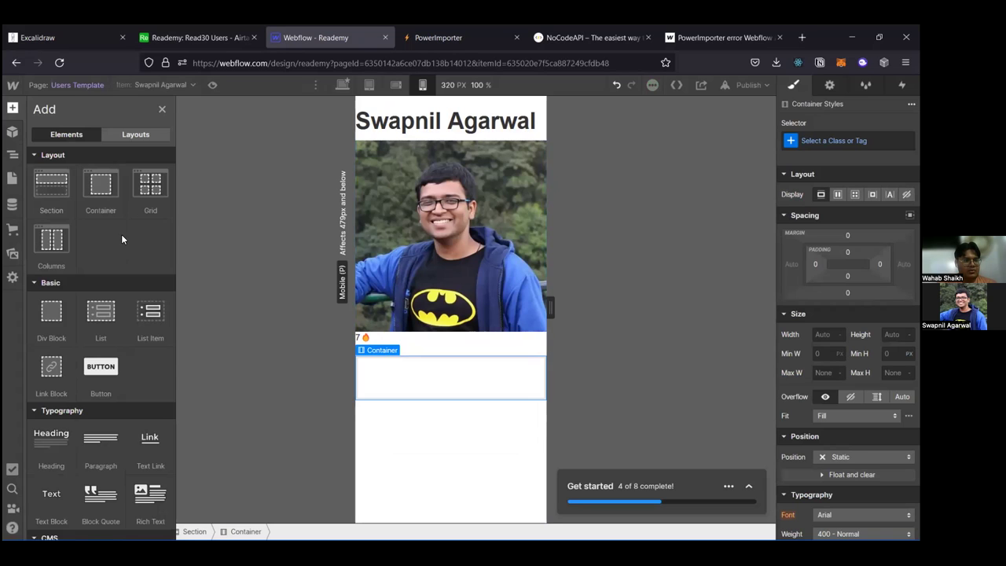
pyautogui.scroll(-1, 121, 234)
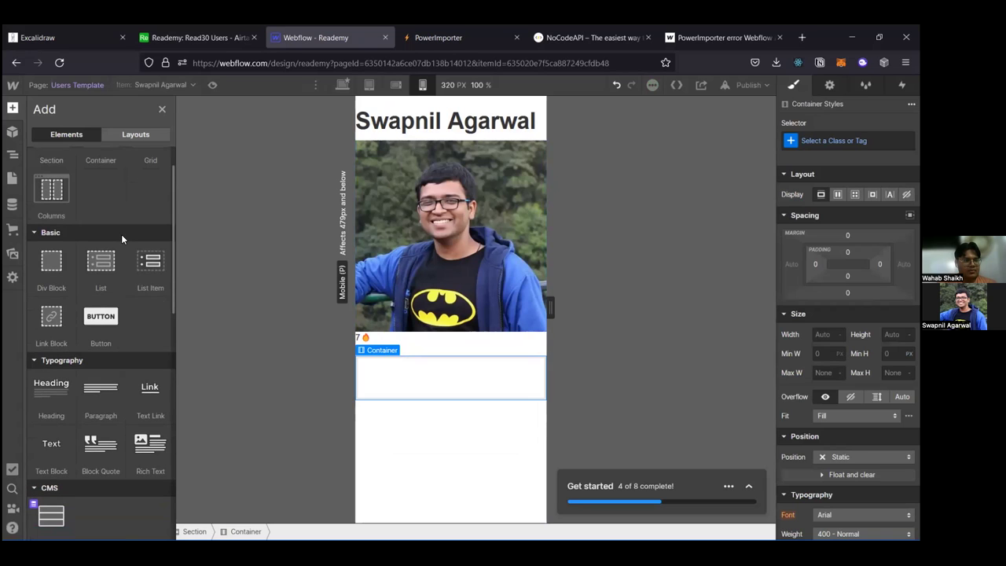
pyautogui.click(52, 198)
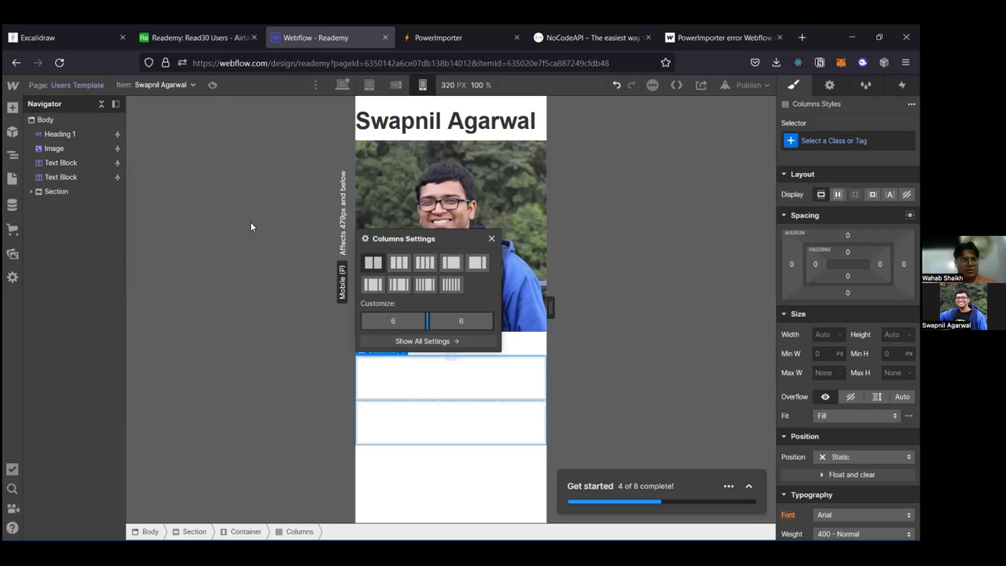
# Step: Select Column 1 within the new section and add an image element to it
pyautogui.click(79, 192)
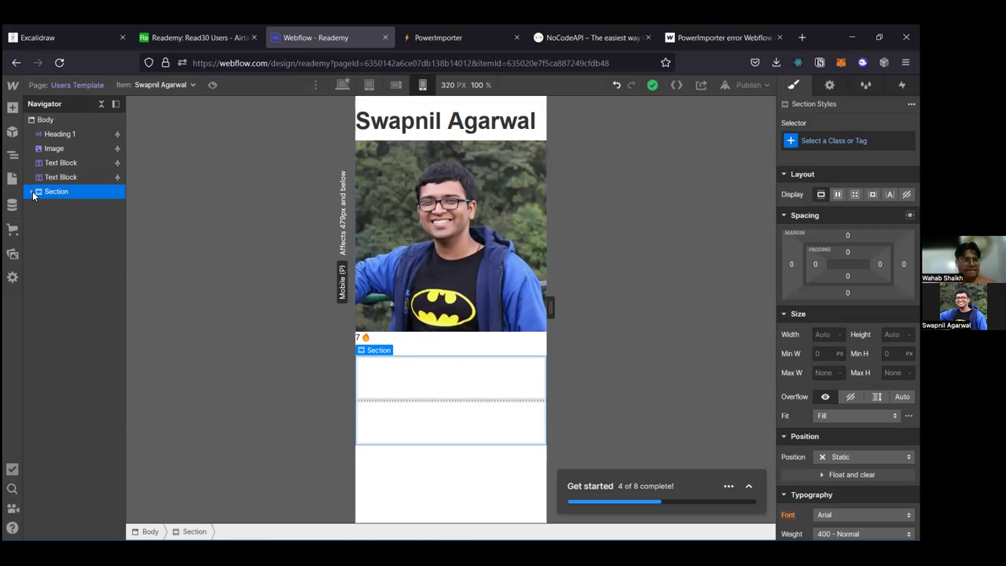
pyautogui.click(422, 395)
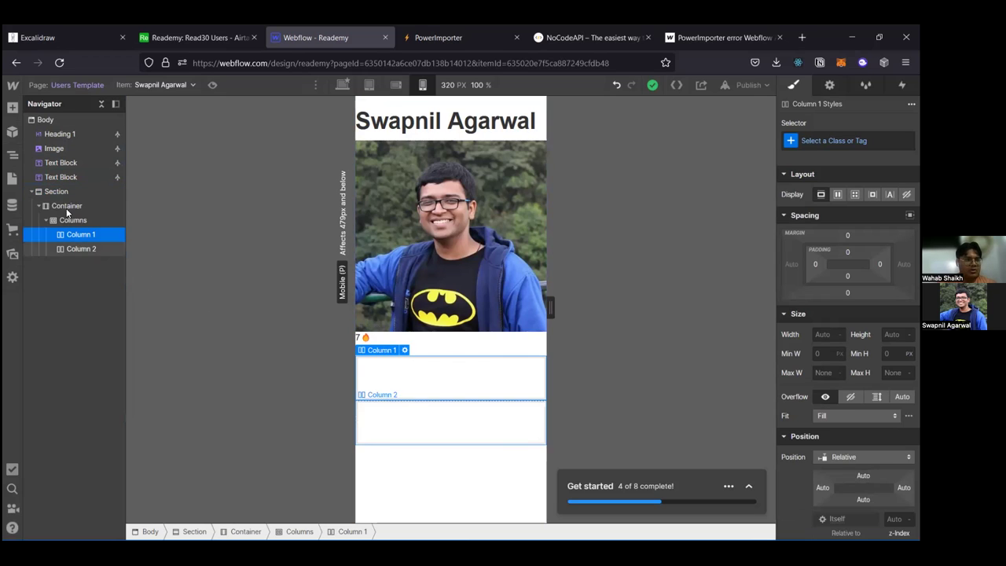
pyautogui.click(12, 108)
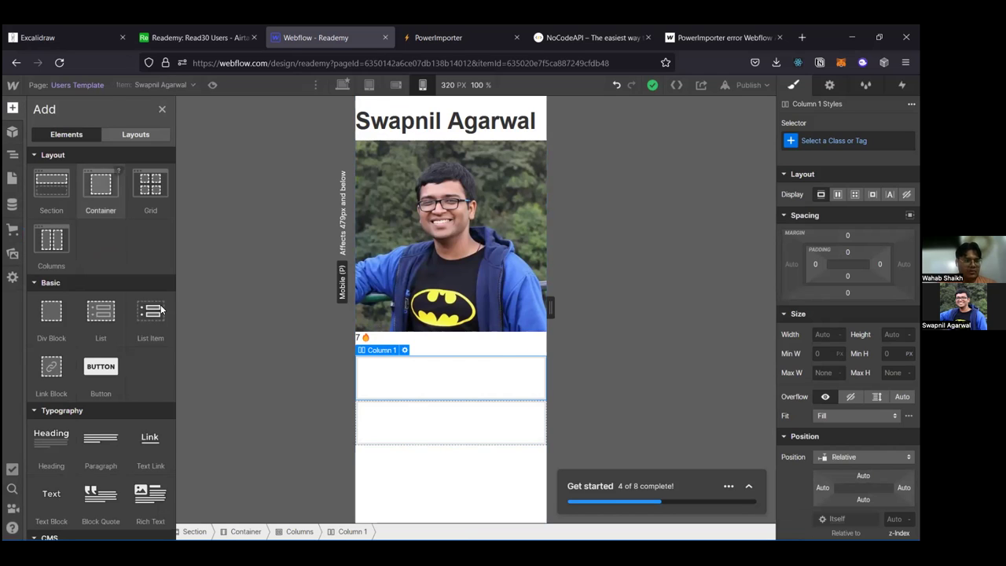
pyautogui.scroll(-10, 95, 245)
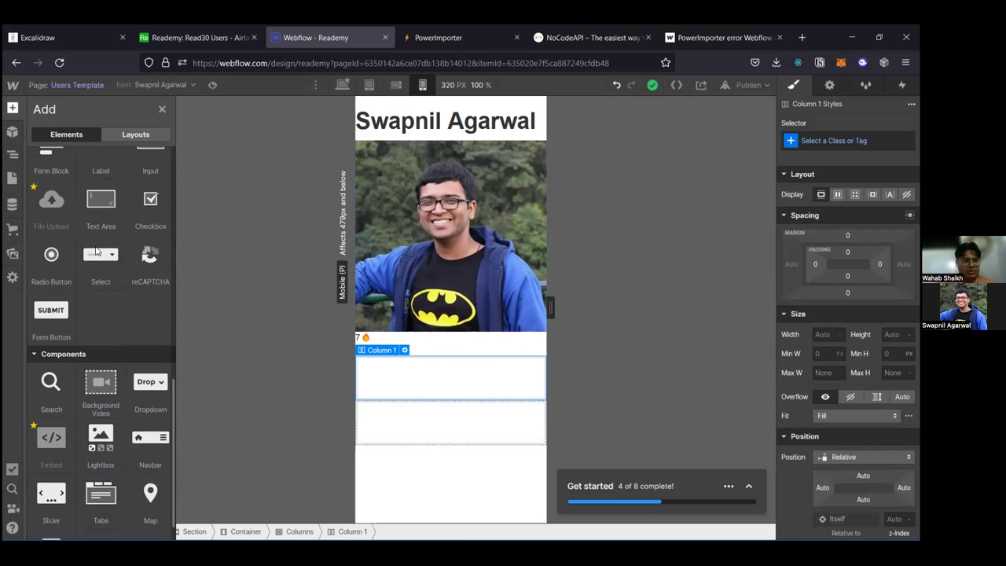
pyautogui.scroll(5, 95, 250)
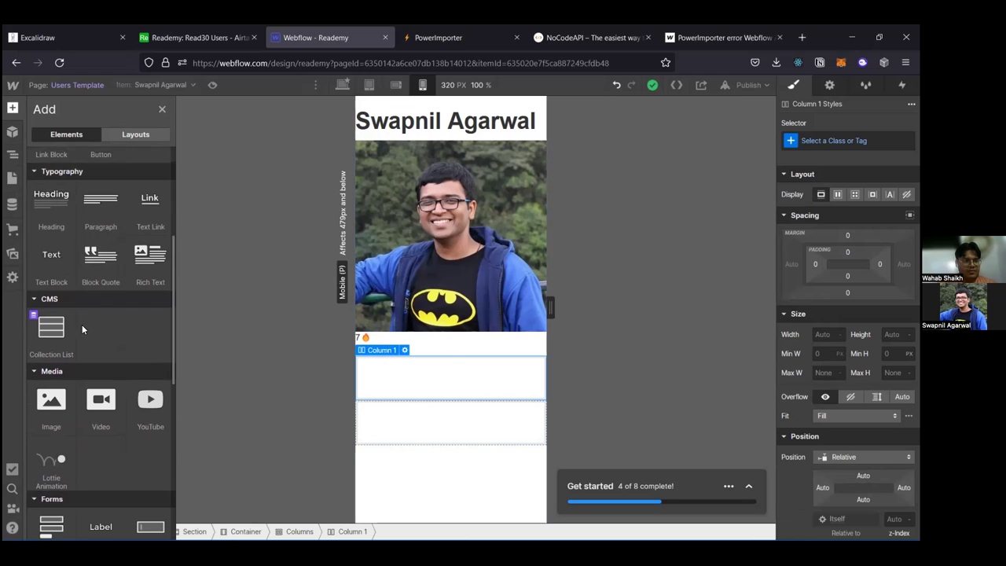
pyautogui.scroll(1, 86, 328)
pyautogui.click(51, 414)
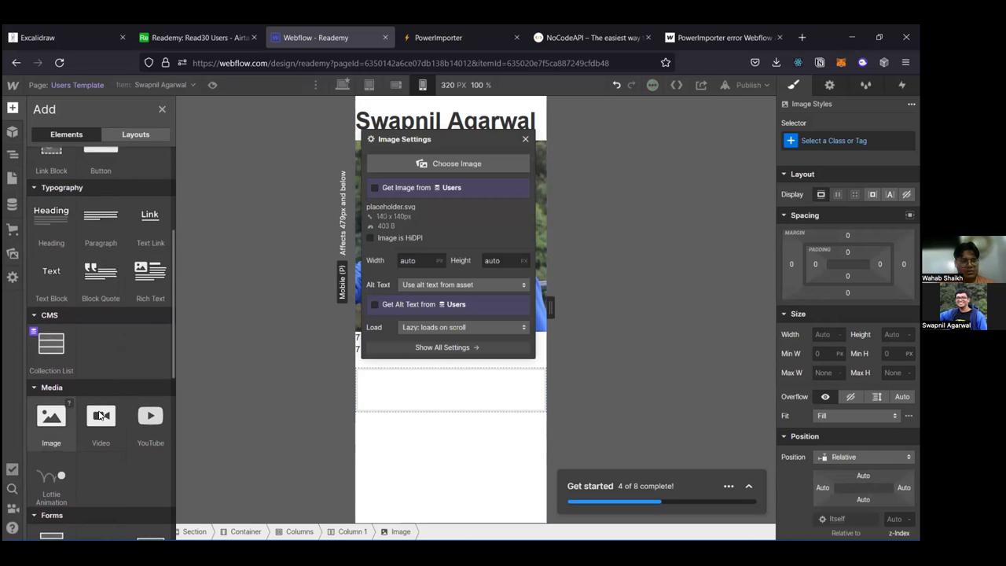
# Step: Try to get the Column 1 image's alt text and picture from a field of the Users collection
pyautogui.click(375, 297)
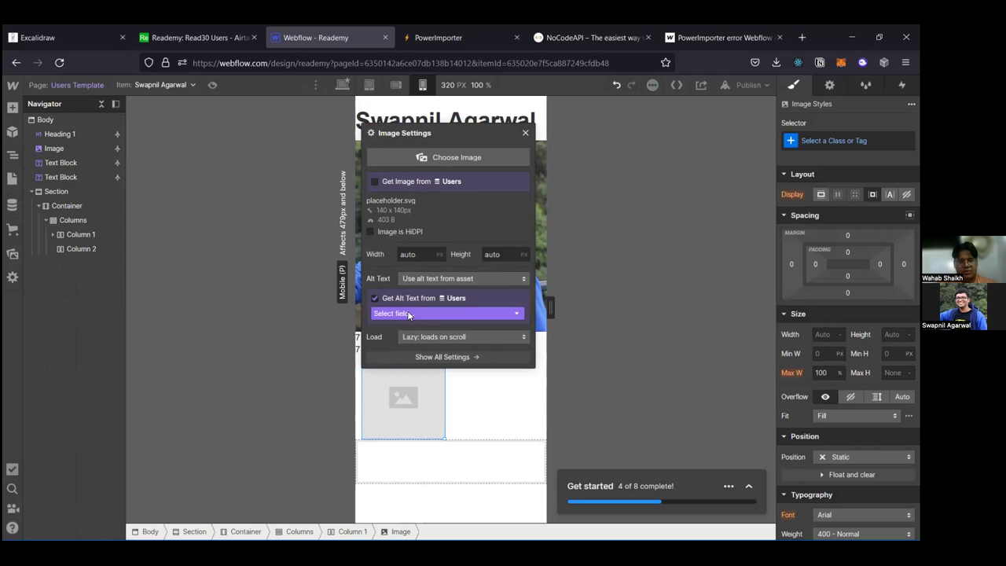
pyautogui.click(404, 313)
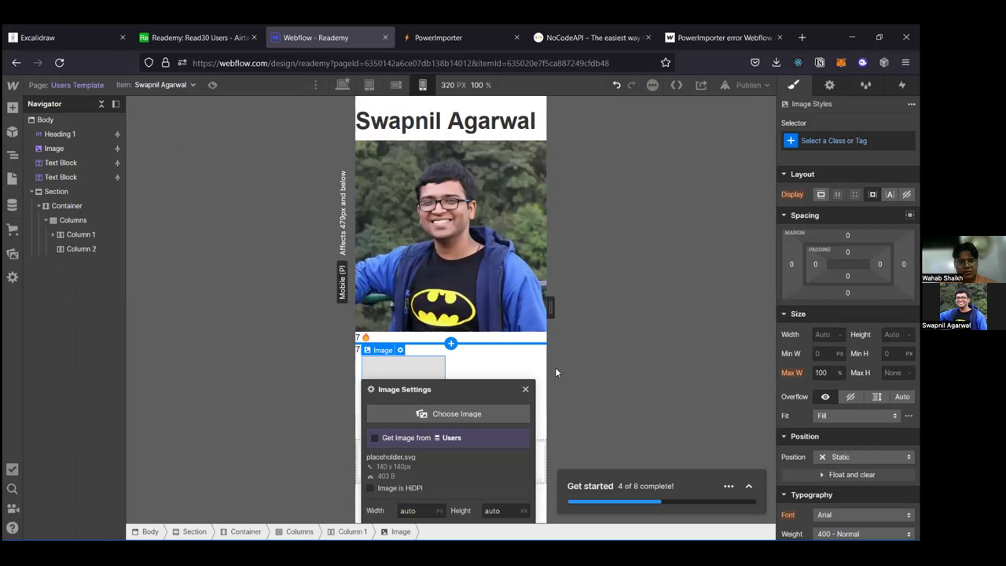
pyautogui.click(452, 441)
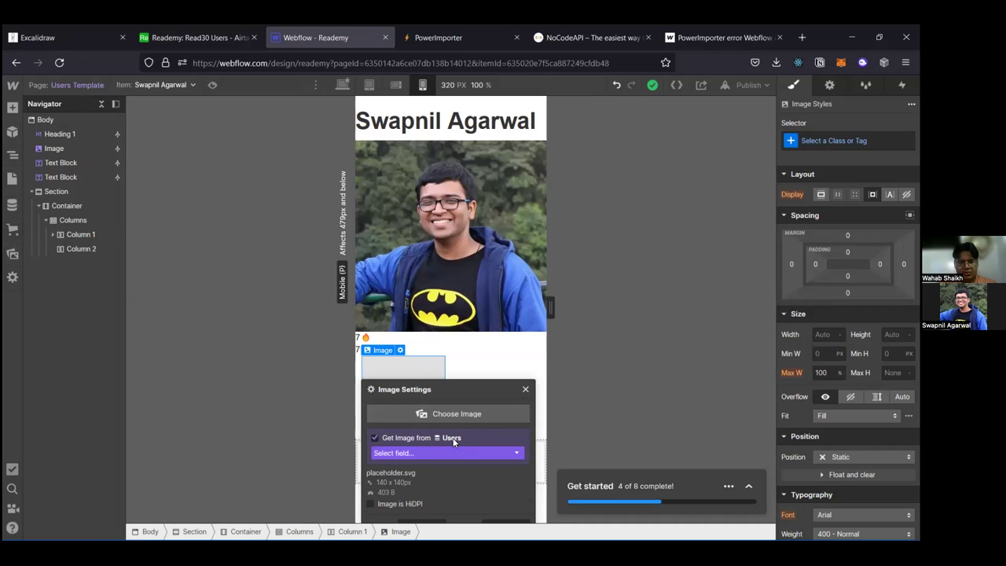
pyautogui.click(455, 451)
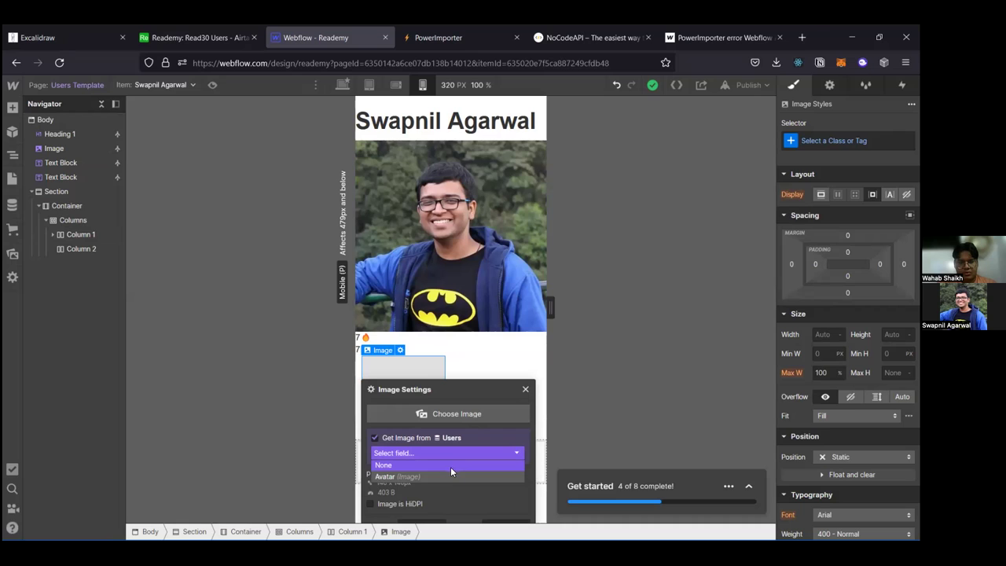
pyautogui.click(524, 388)
pyautogui.click(524, 388)
# Step: Delete the placeholder image from Column 1 and select the empty column
pyautogui.click(439, 387)
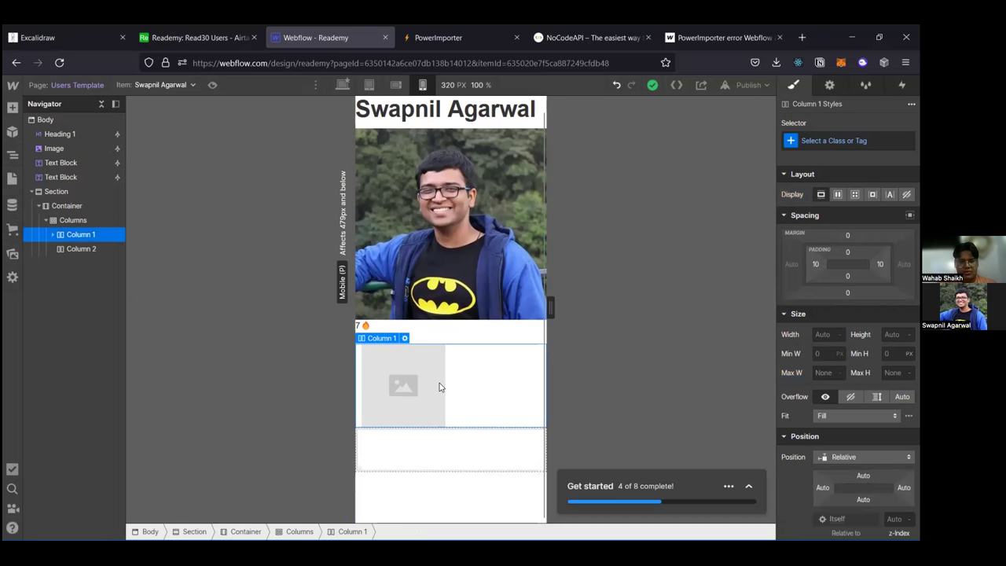
pyautogui.click(439, 386)
pyautogui.press('Delete')
pyautogui.click(439, 387)
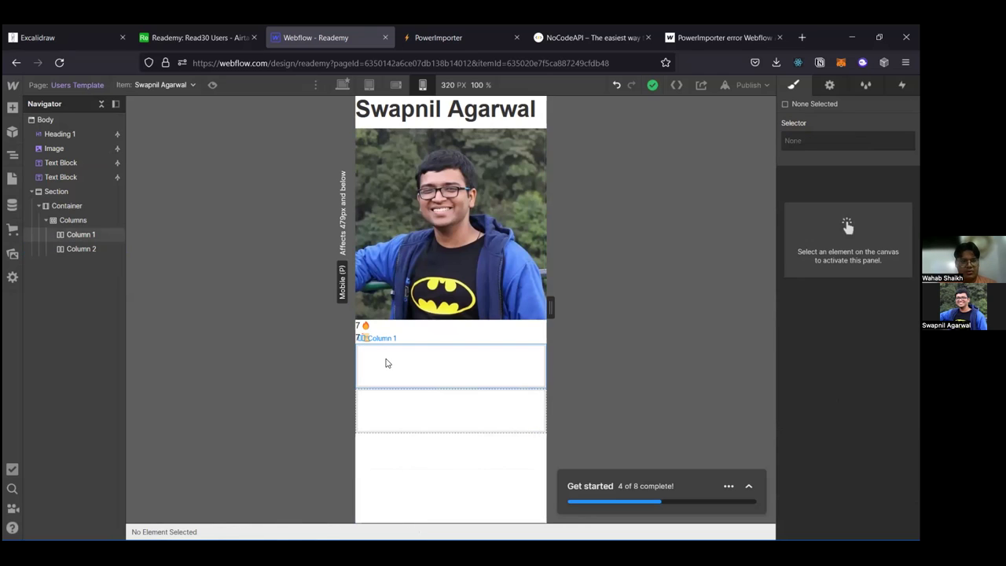
# Step: Insert a link block inside Column 1 and get its URL from the Cover field under Currently Reading
pyautogui.click(10, 112)
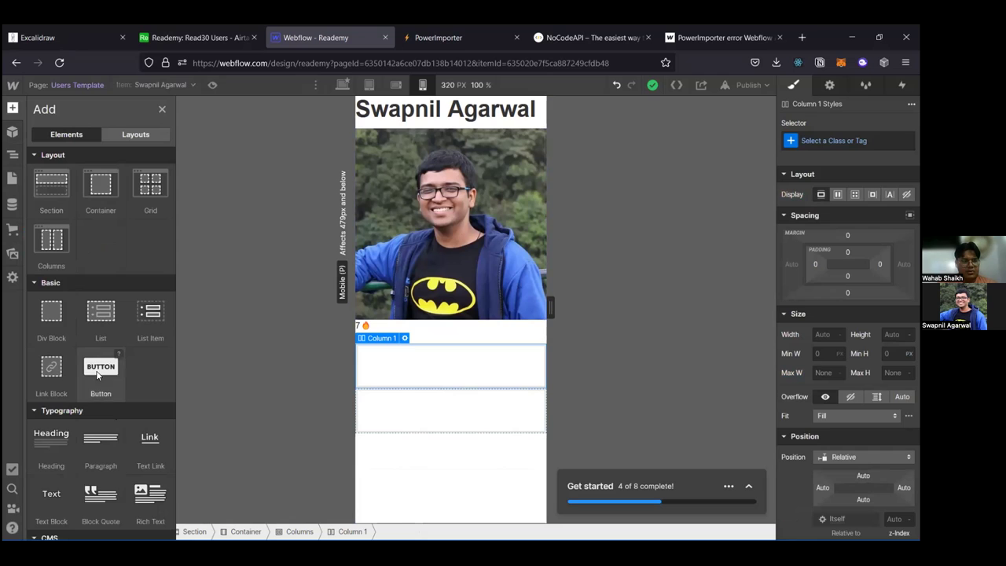
pyautogui.scroll(-1, 139, 372)
pyautogui.scroll(-4, 138, 372)
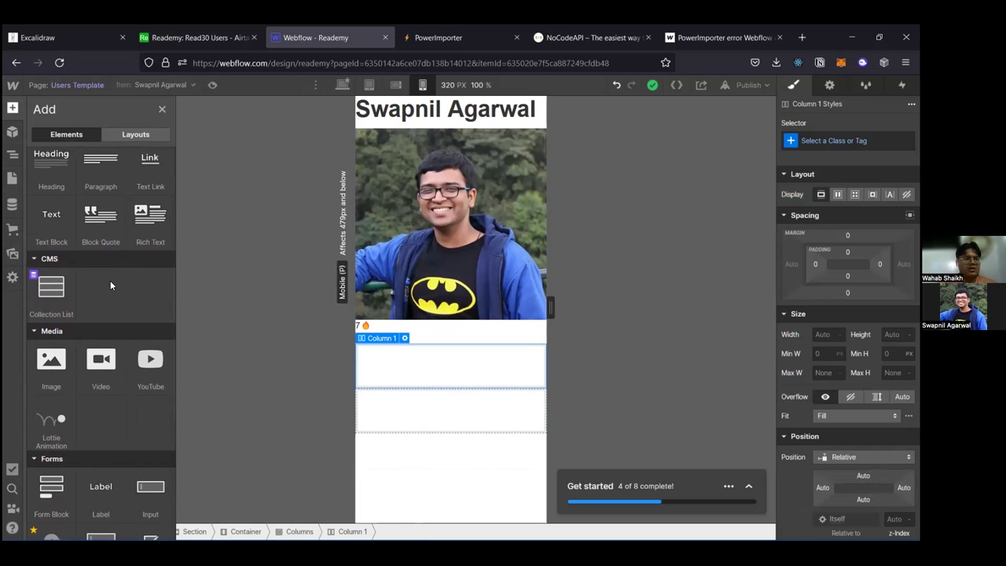
pyautogui.scroll(1, 110, 281)
pyautogui.scroll(3, 110, 285)
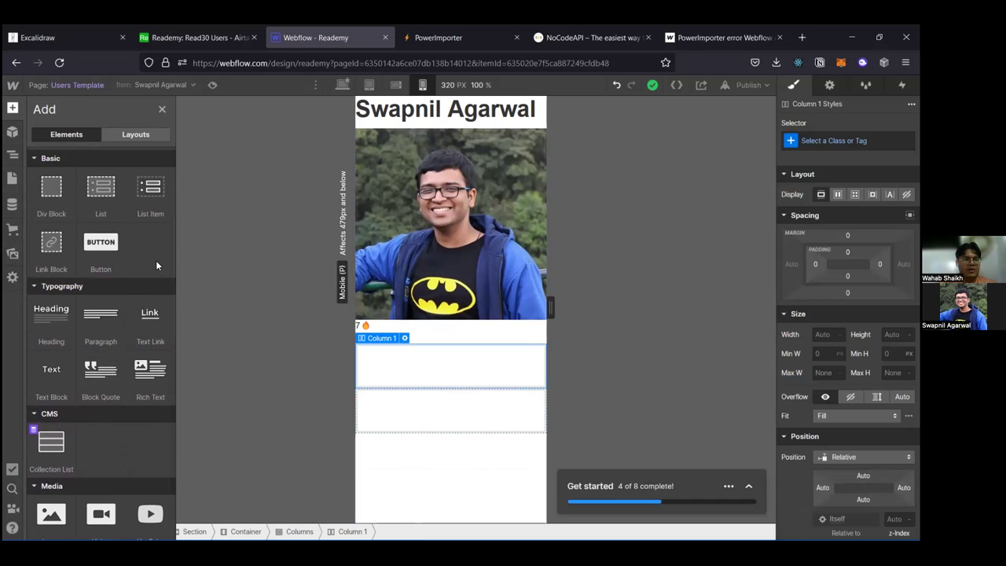
pyautogui.scroll(1, 155, 260)
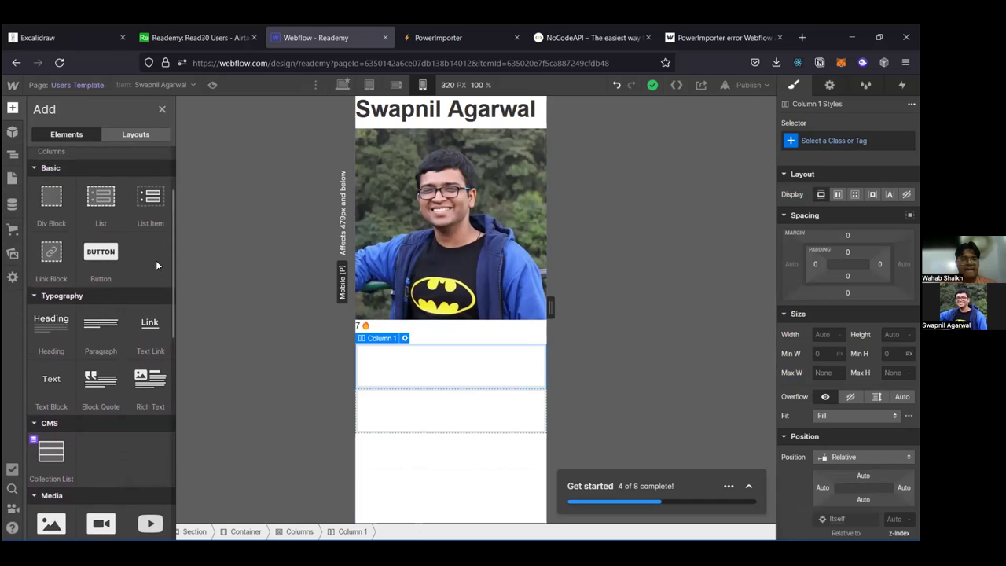
pyautogui.click(61, 265)
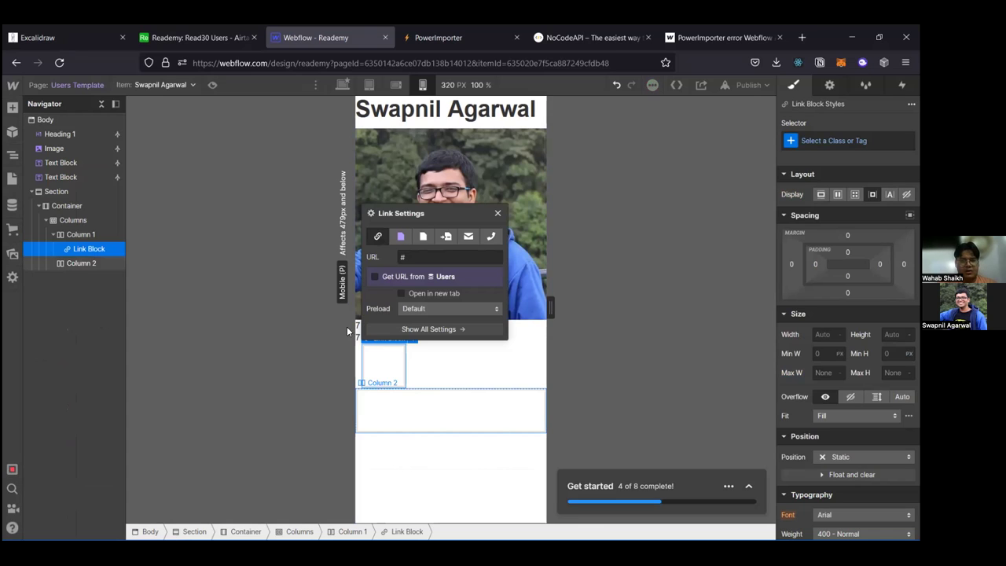
pyautogui.click(397, 275)
pyautogui.click(418, 292)
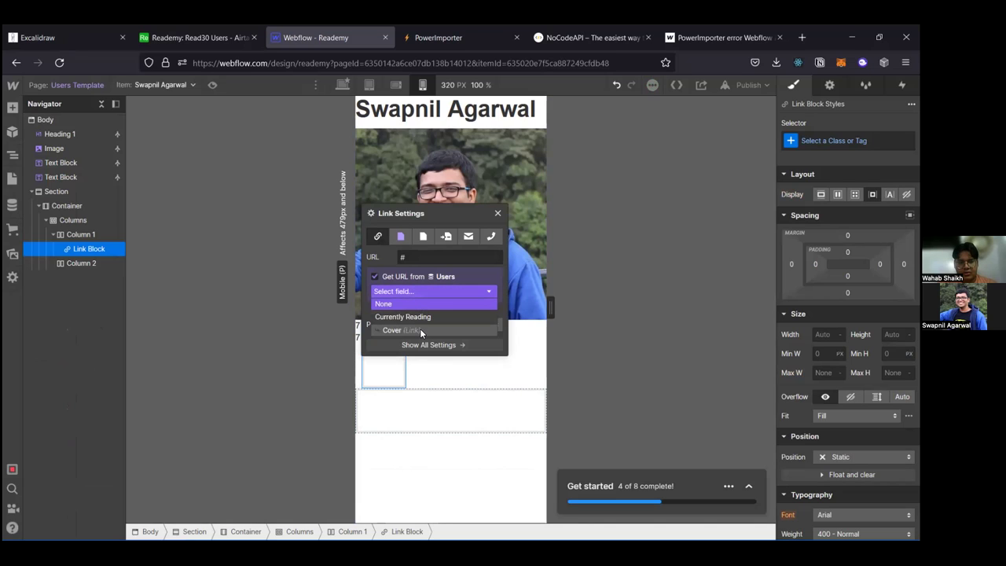
pyautogui.click(419, 329)
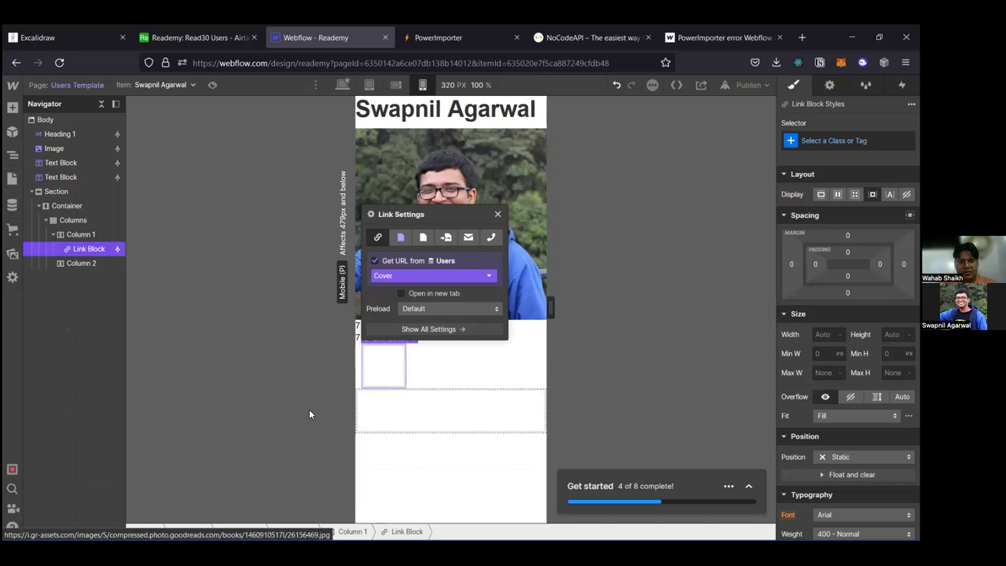
# Step: Try the link block's collection page and page link types, and reconnect its URL to the Users collection's Cover field
pyautogui.click(399, 237)
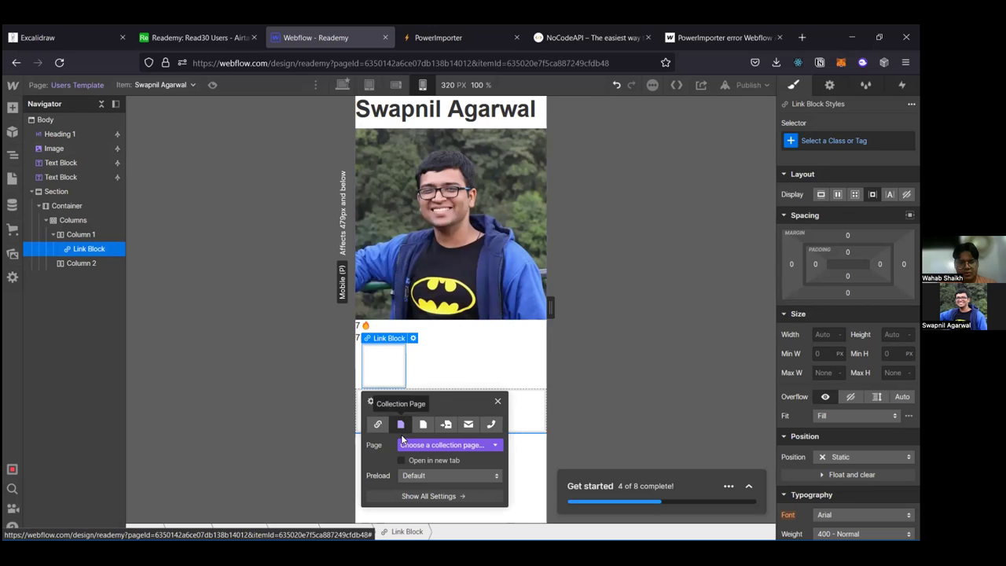
pyautogui.click(379, 427)
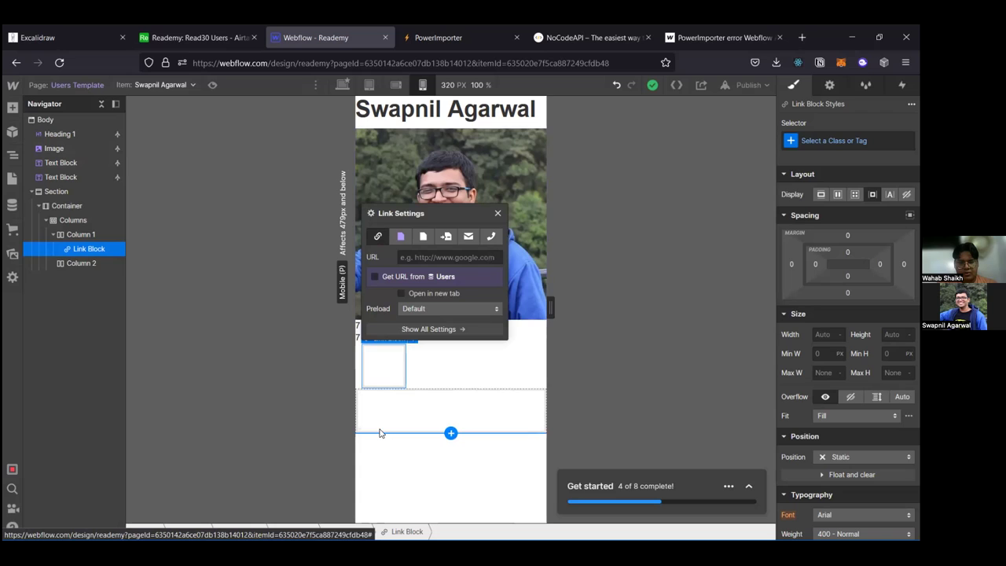
pyautogui.click(406, 238)
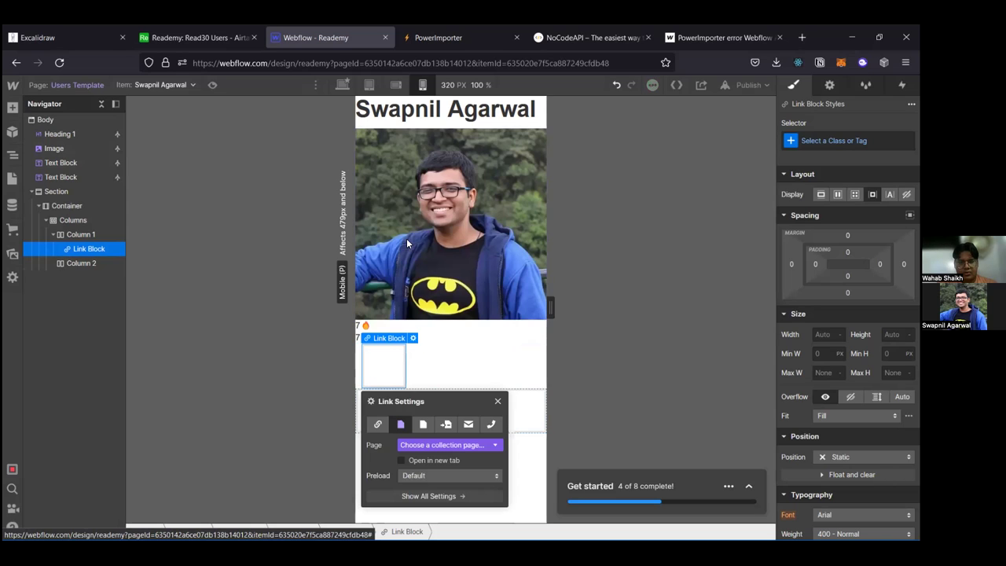
pyautogui.click(413, 429)
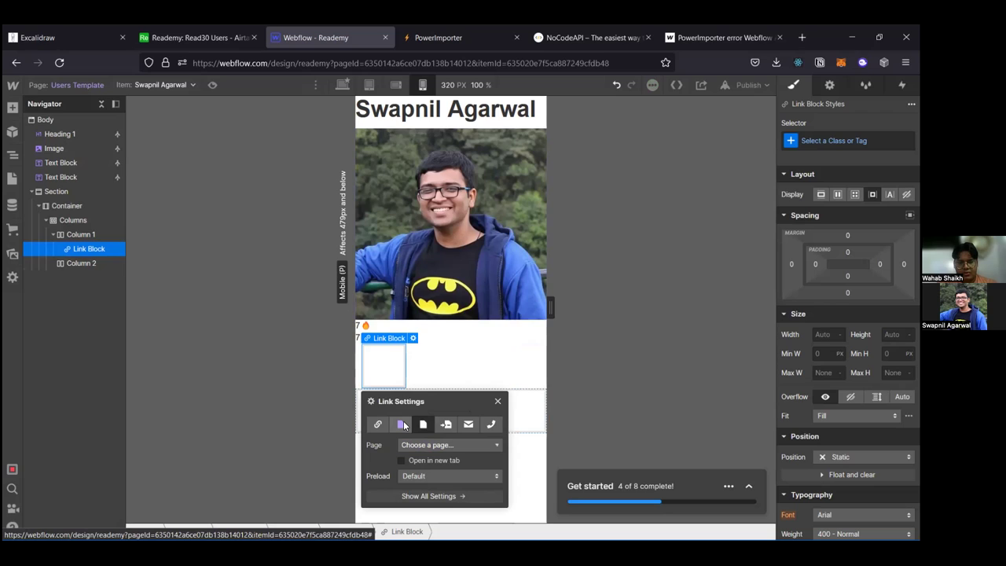
pyautogui.click(378, 425)
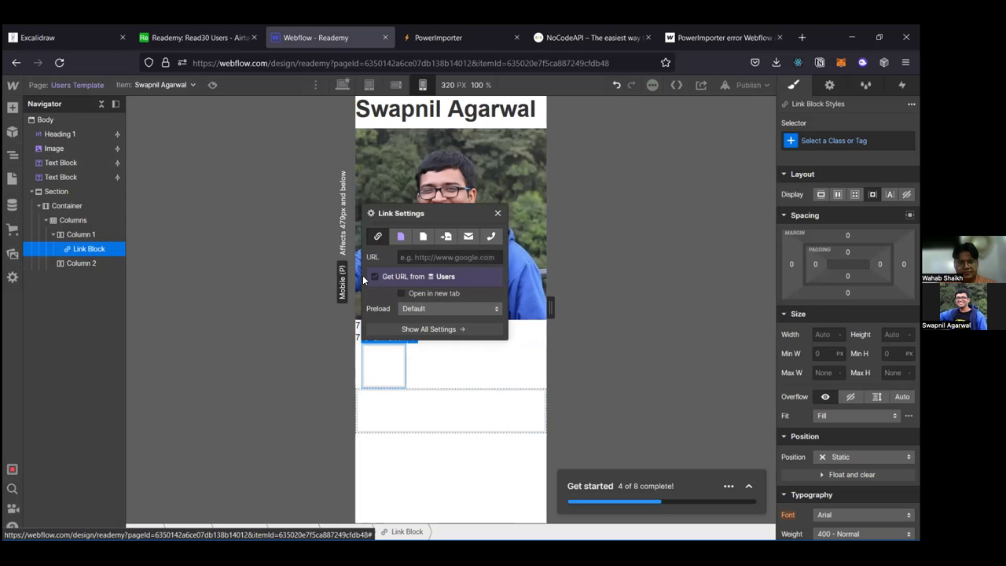
pyautogui.click(369, 278)
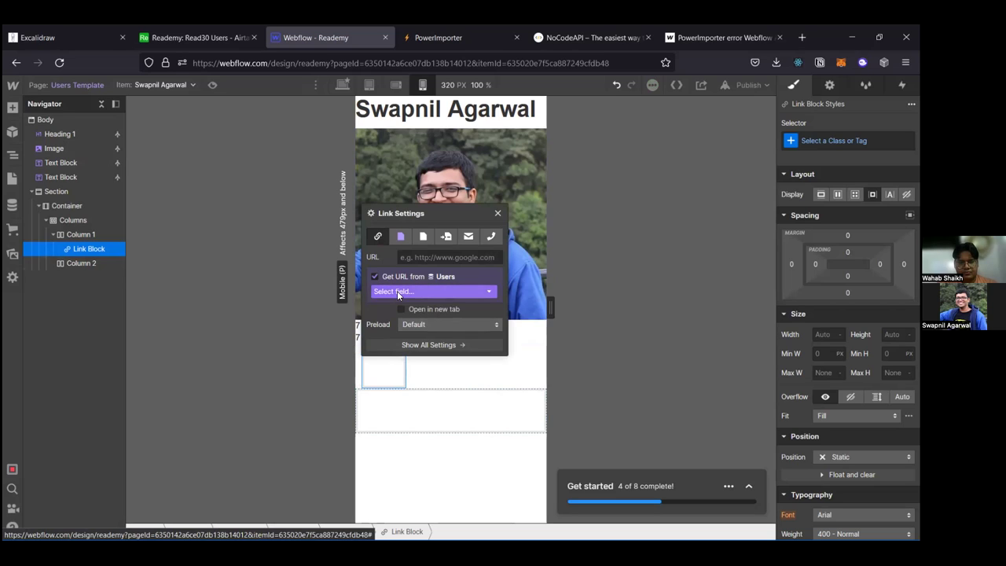
pyautogui.click(396, 290)
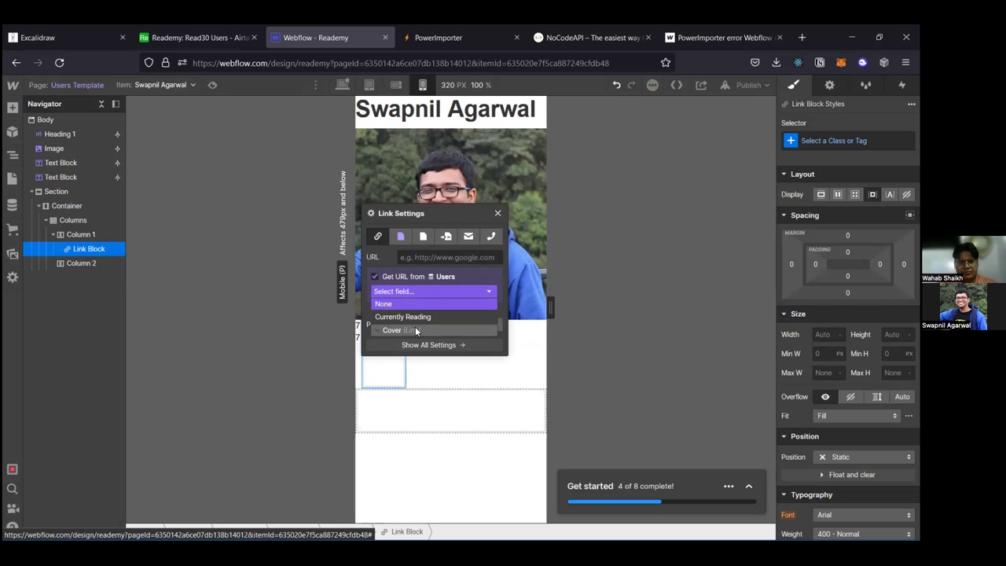
pyautogui.click(415, 326)
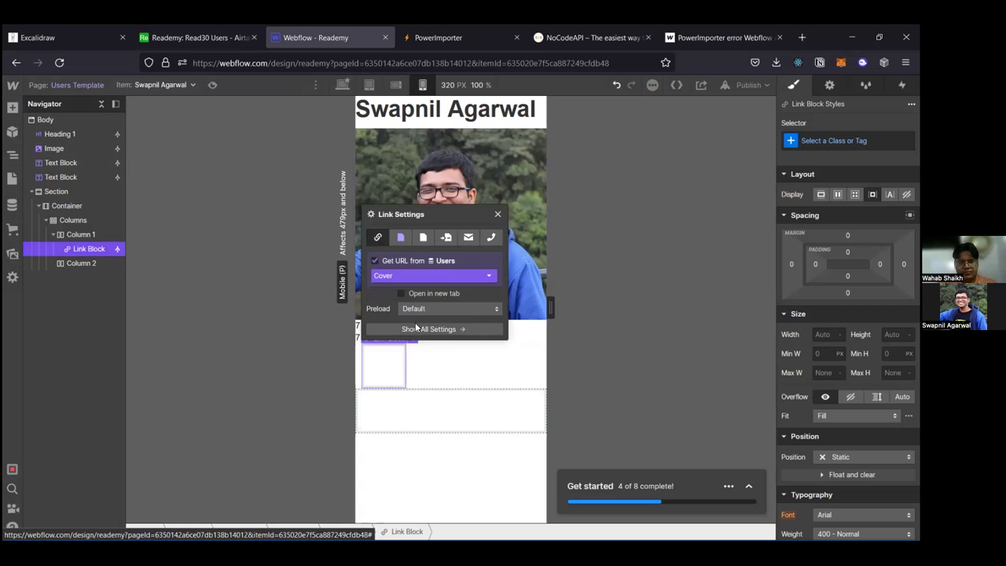
# Step: Close the link settings and delete the link block from Column 1
pyautogui.click(495, 213)
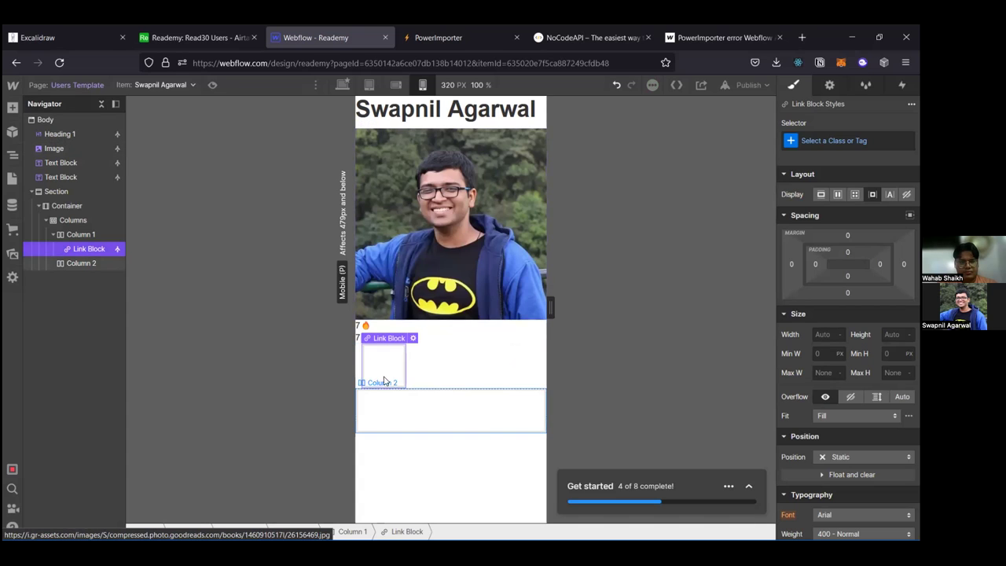
pyautogui.press('Delete')
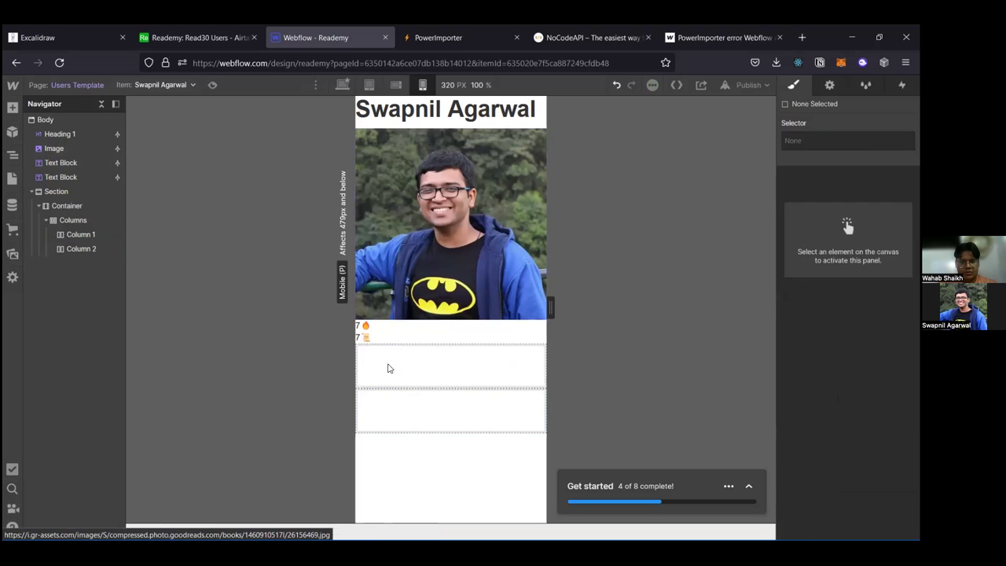
# Step: Try to get the picture of a new image below the section from the Users collection, and remove that image
pyautogui.click(11, 106)
pyautogui.scroll(-5, 70, 378)
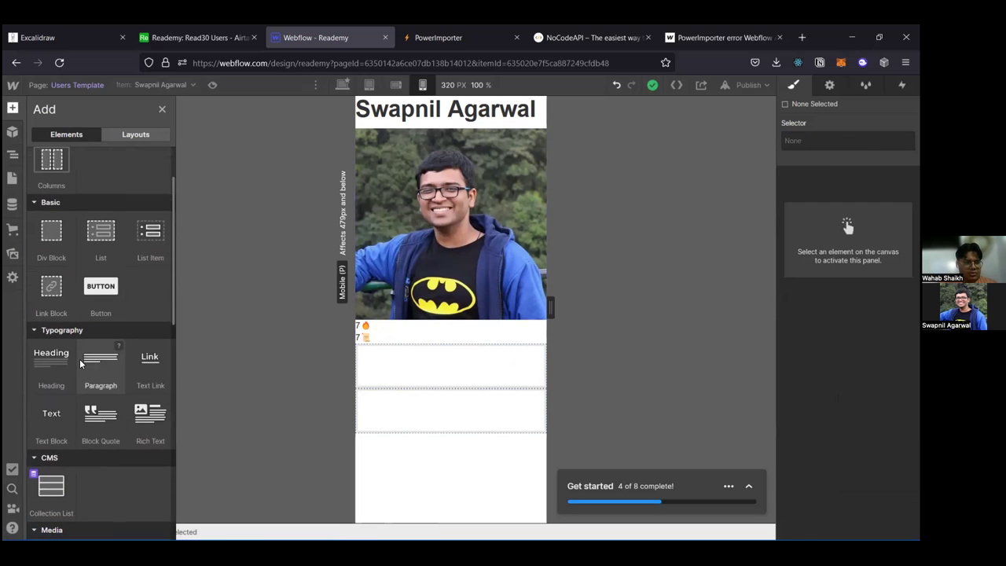
pyautogui.click(46, 410)
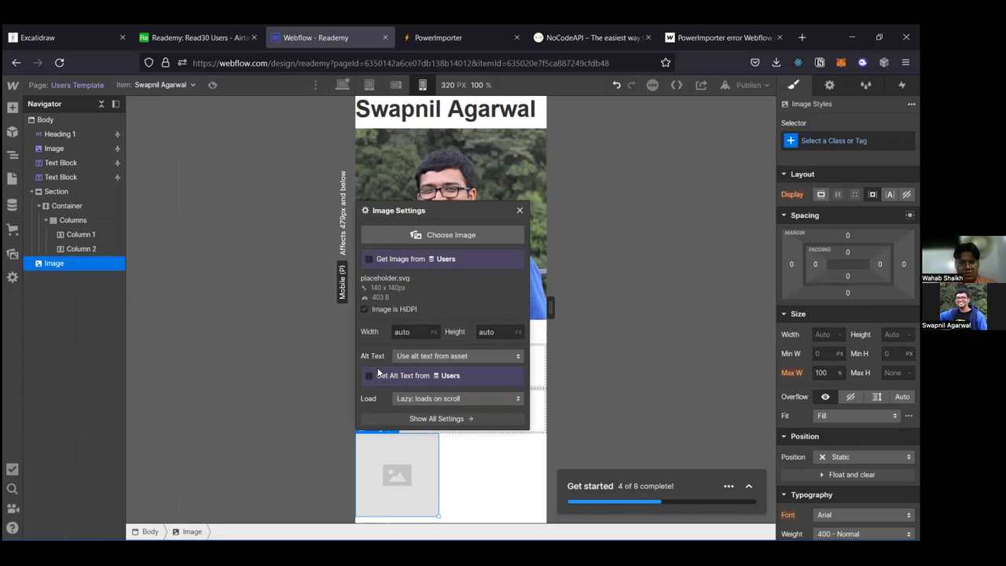
pyautogui.click(369, 260)
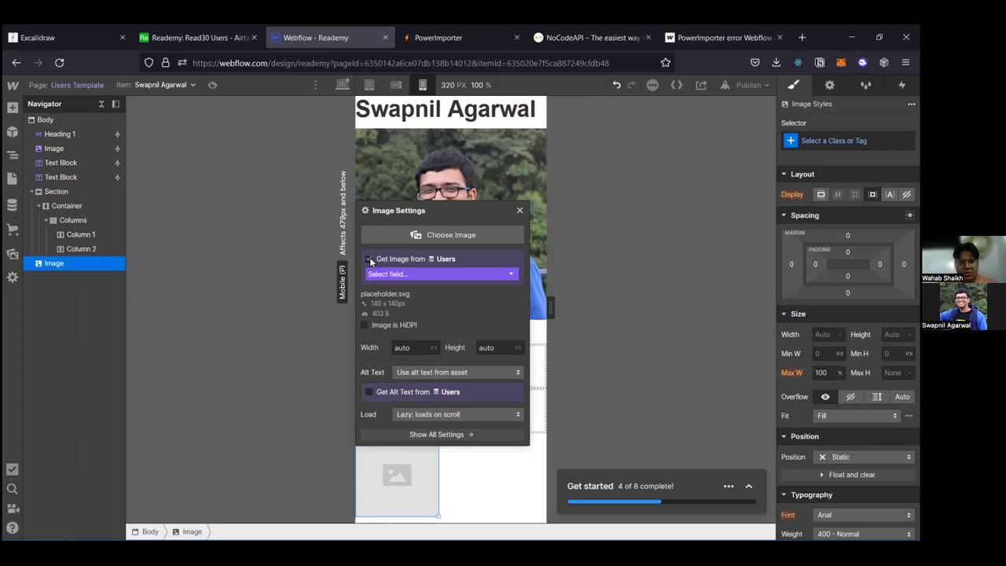
pyautogui.click(391, 273)
pyautogui.click(391, 274)
pyautogui.click(439, 440)
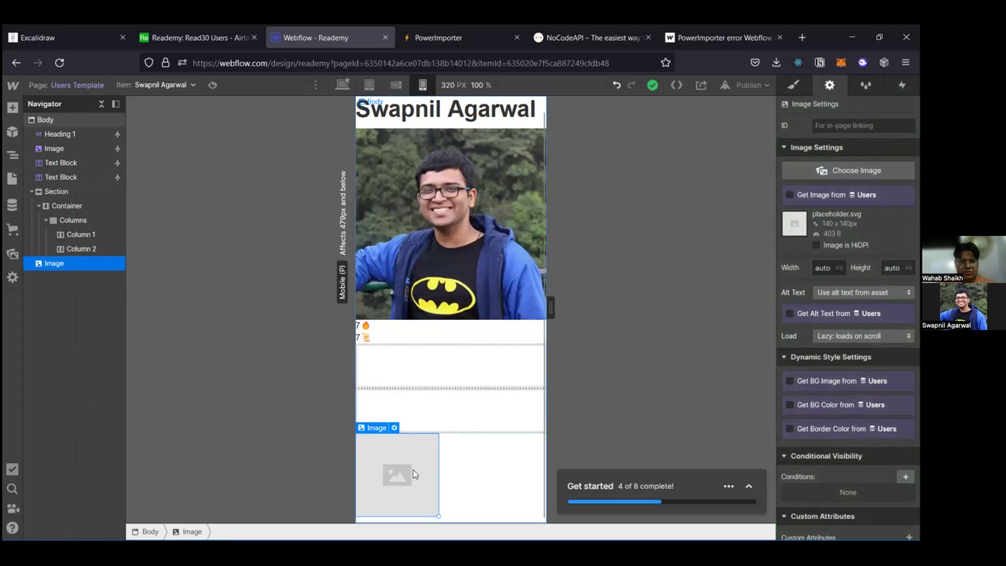
pyautogui.press('Delete')
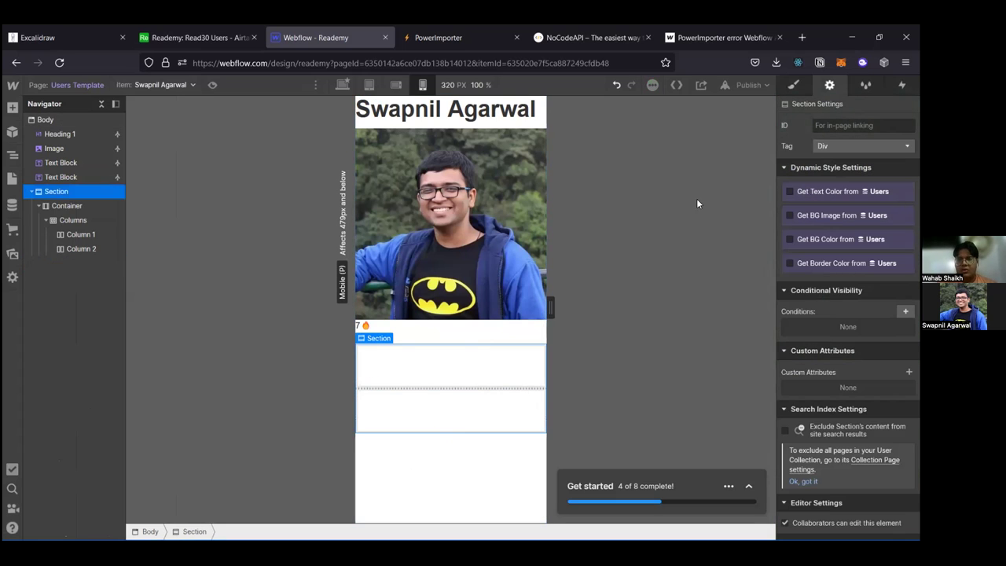
# Step: Search the web in a new browser tab for "how to render image from url webflow"
pyautogui.click(812, 24)
pyautogui.write('h')
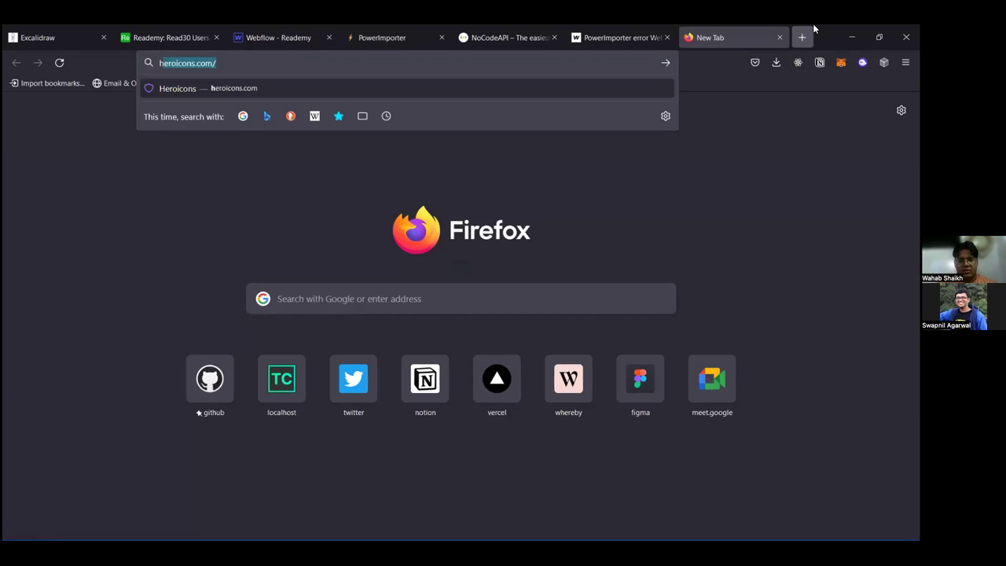
pyautogui.write('ow to render')
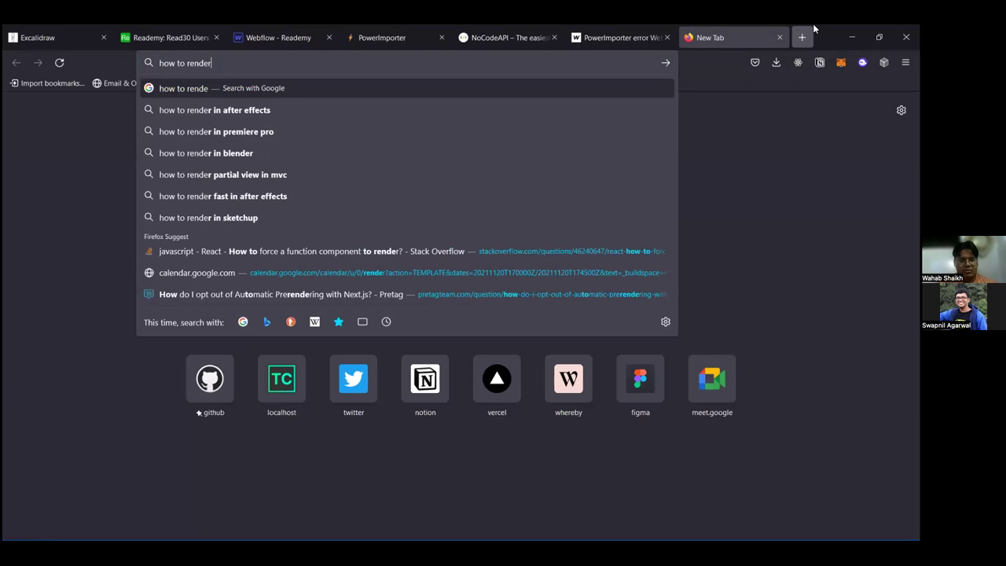
pyautogui.write(' image from ')
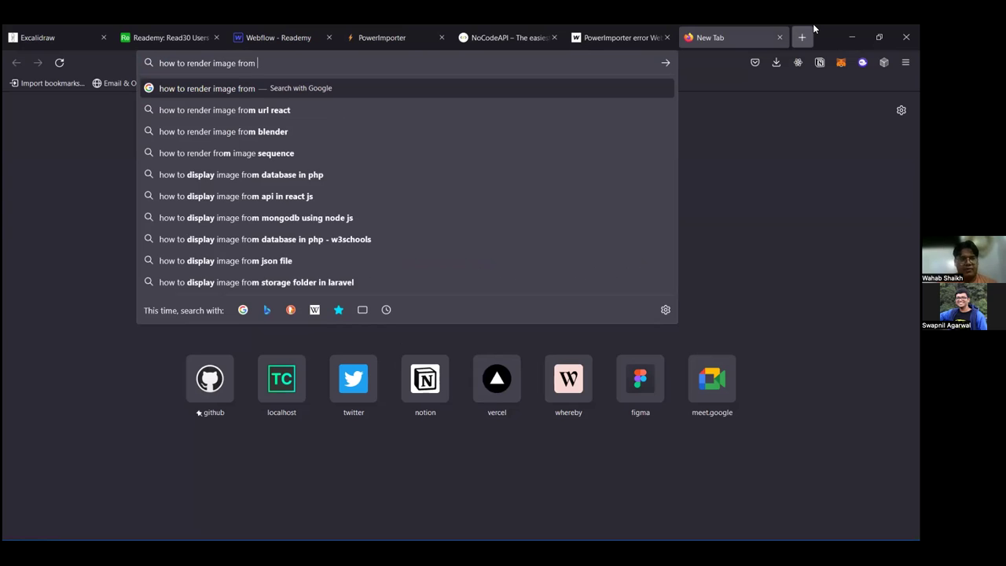
pyautogui.write('url we')
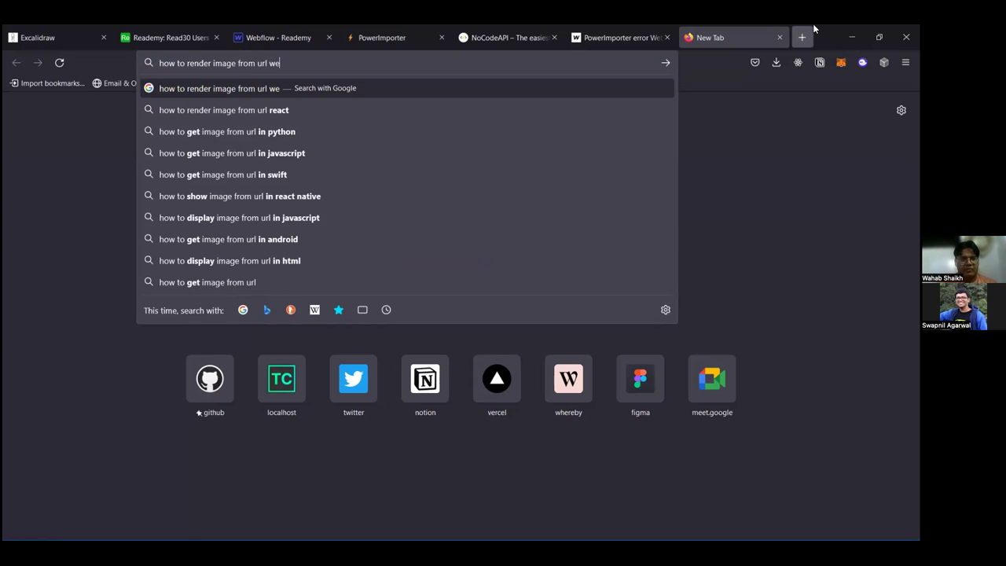
pyautogui.press('Down')
pyautogui.press('Return')
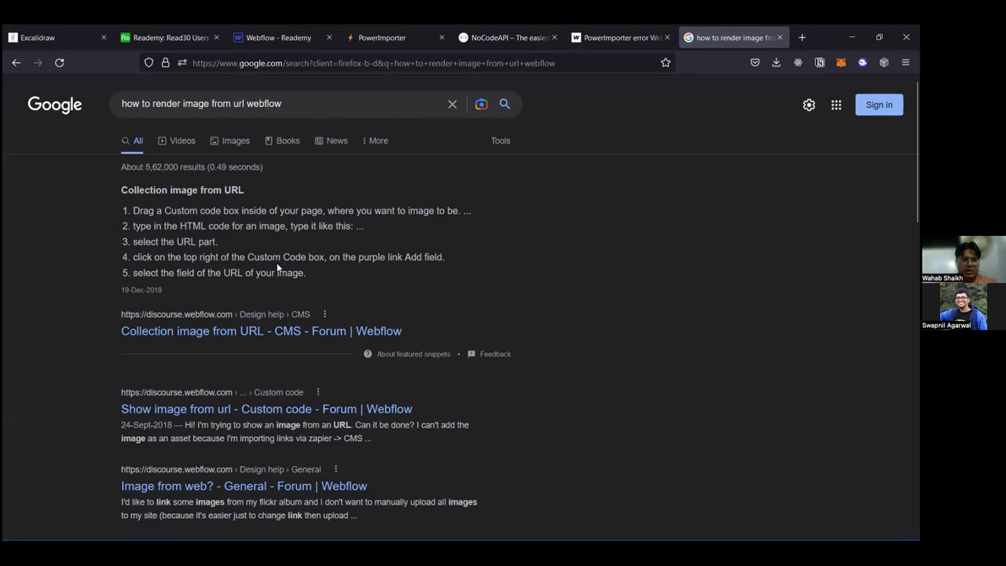
# Step: Switch to the Webflow designer, select Column 1 and look through the elements that can be added for a custom code element
pyautogui.click(312, 43)
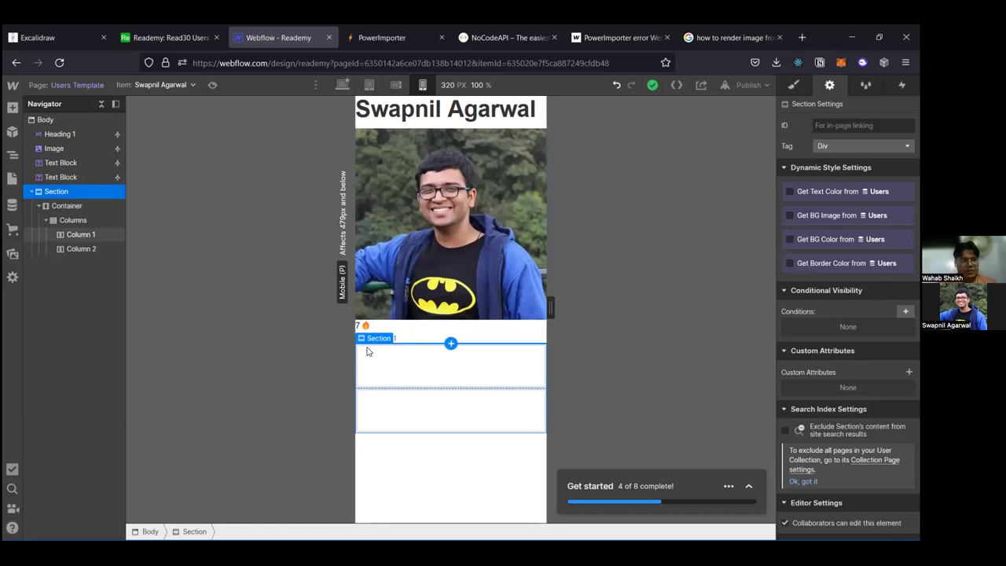
pyautogui.click(367, 351)
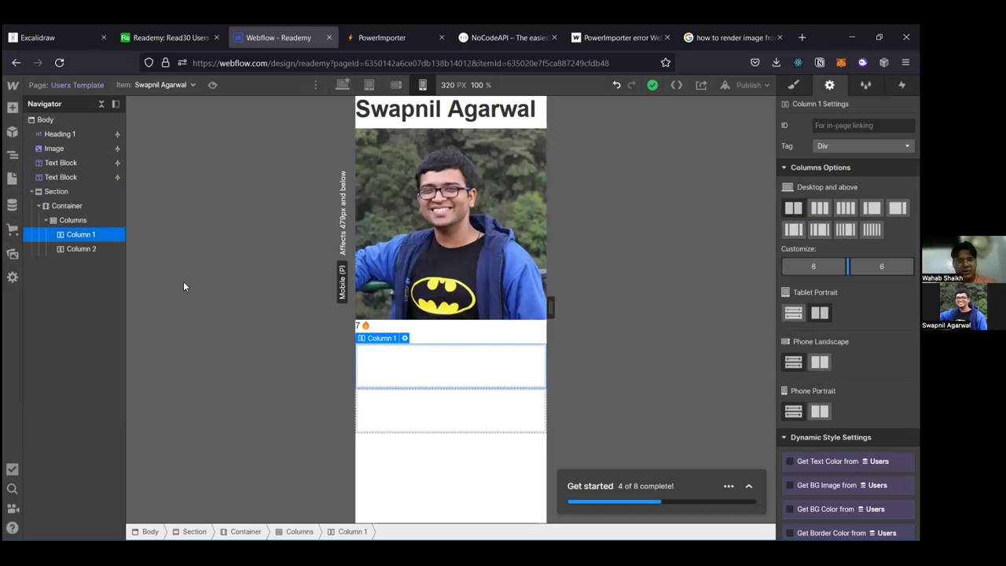
pyautogui.click(12, 110)
pyautogui.scroll(-2, 95, 328)
pyautogui.scroll(-8, 95, 328)
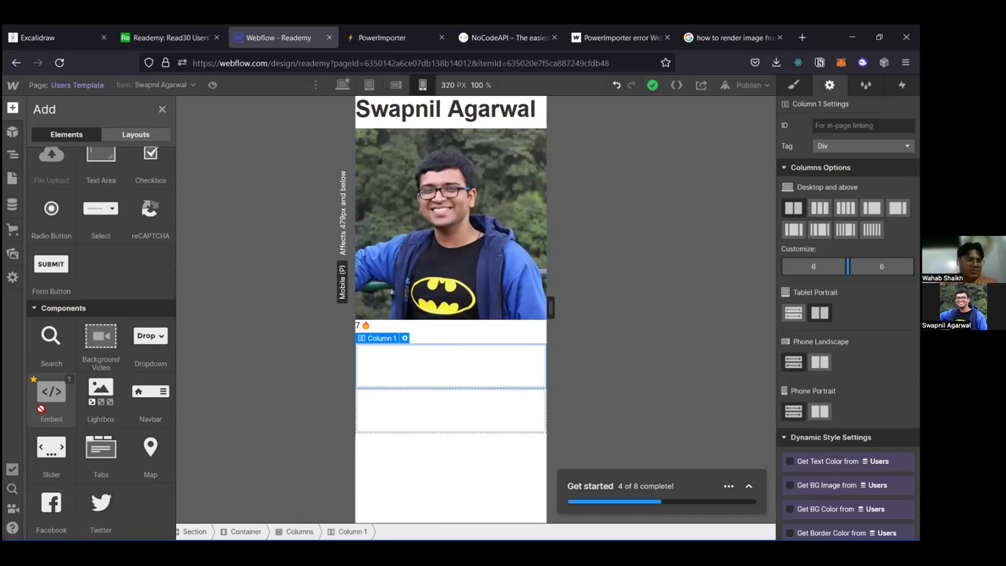
pyautogui.scroll(1, 59, 295)
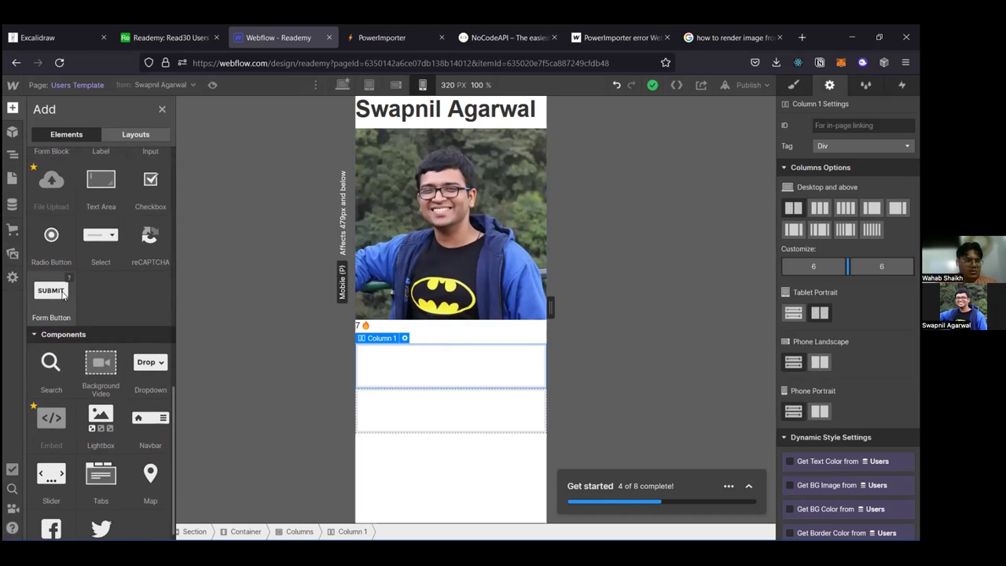
pyautogui.scroll(2, 61, 291)
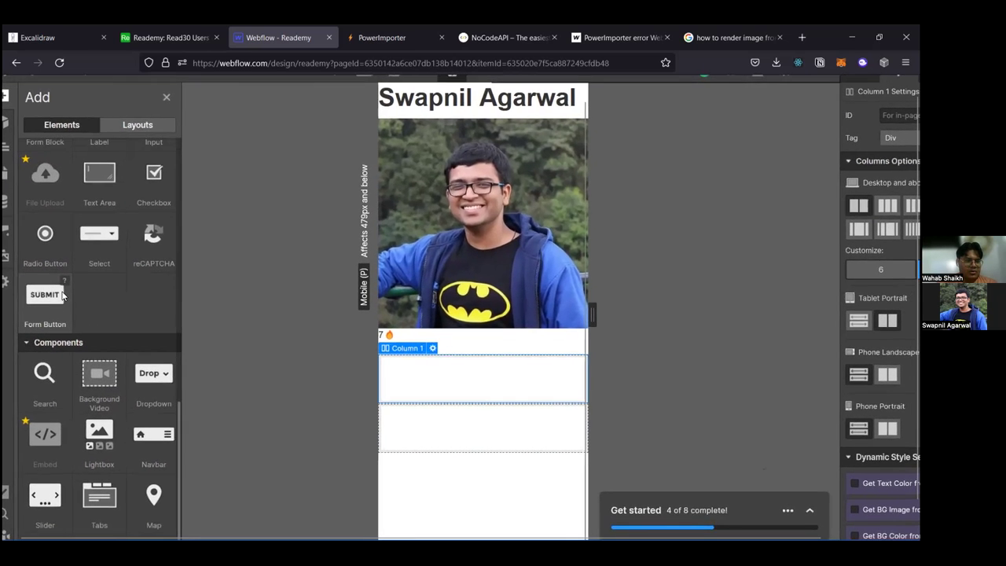
pyautogui.scroll(-2, 61, 291)
pyautogui.scroll(-1, 63, 294)
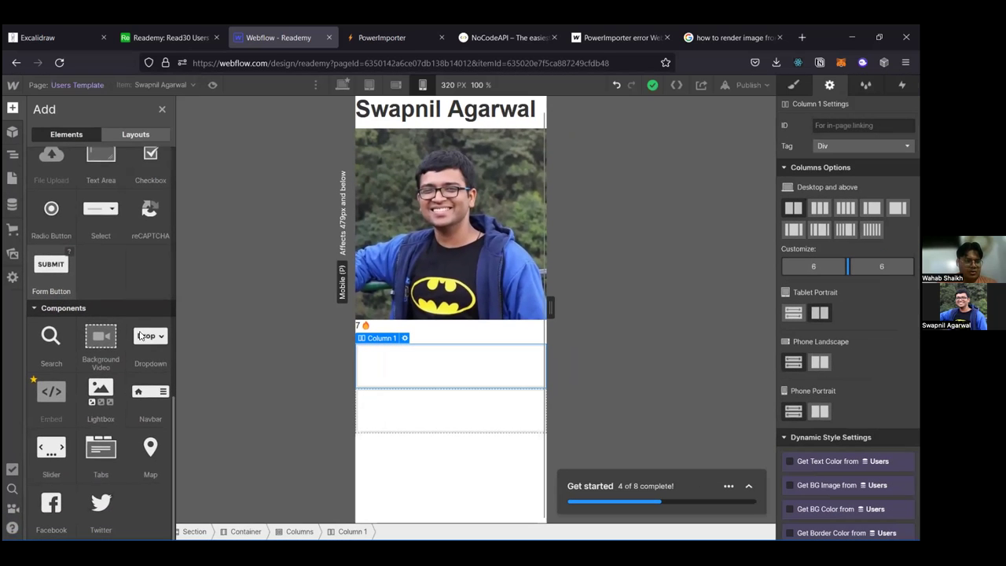
pyautogui.scroll(2, 142, 332)
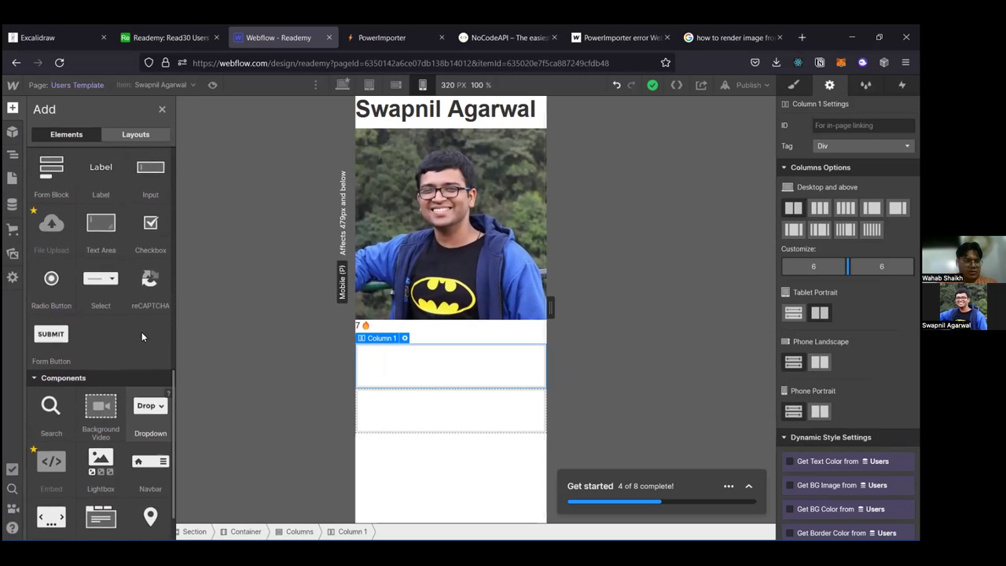
pyautogui.scroll(3, 141, 331)
pyautogui.scroll(1, 141, 332)
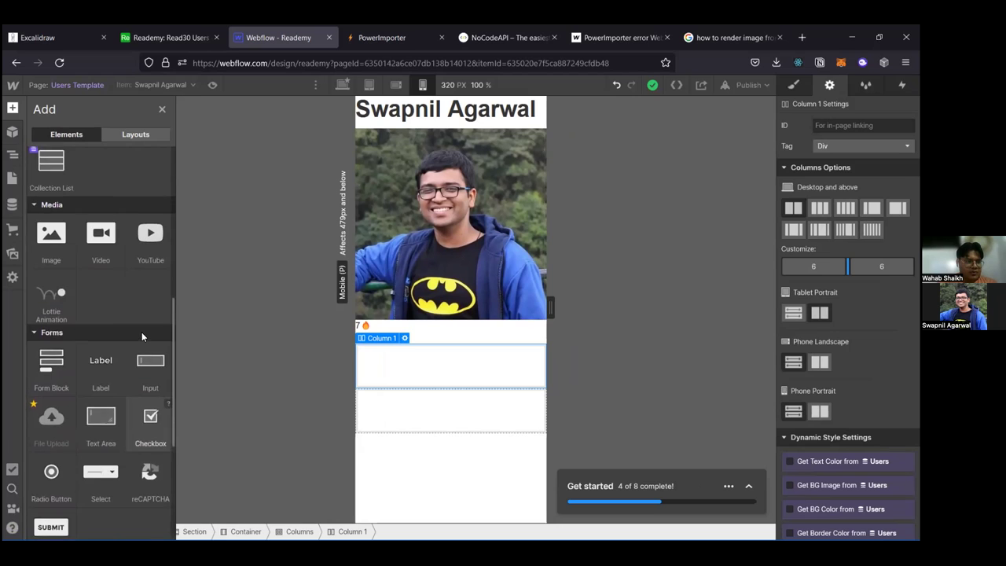
pyautogui.scroll(-1, 142, 331)
pyautogui.scroll(2, 141, 336)
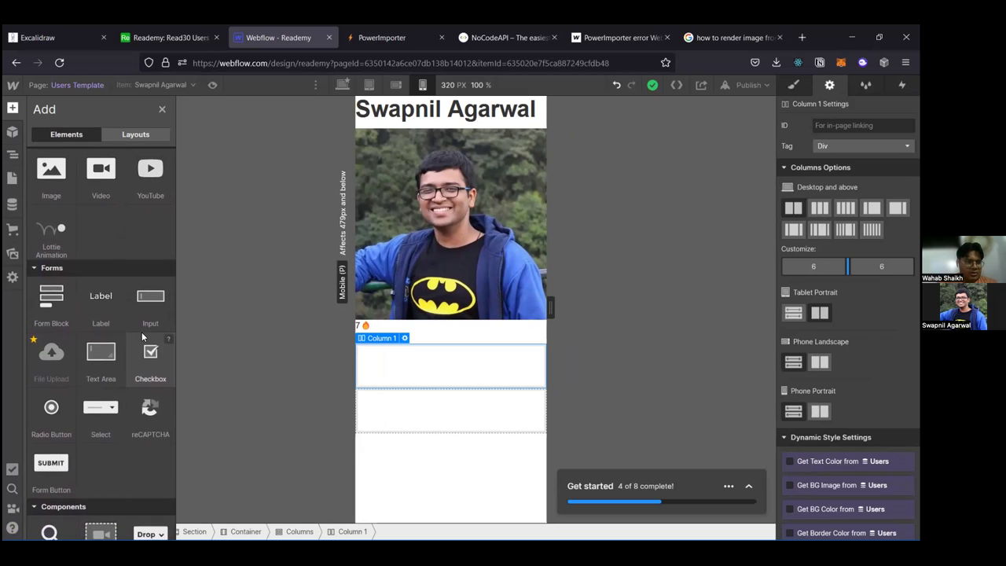
pyautogui.scroll(10, 142, 336)
pyautogui.scroll(1, 141, 336)
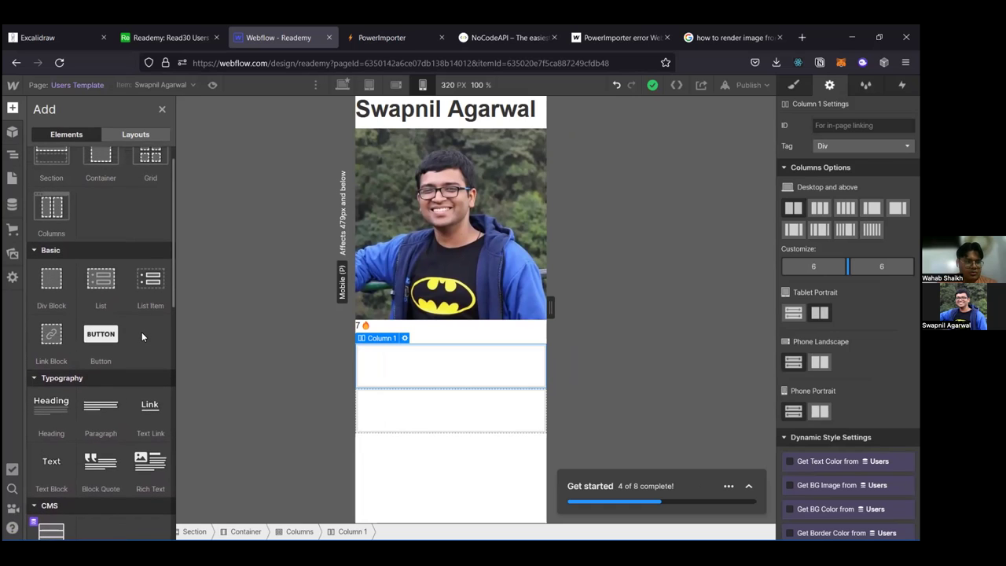
pyautogui.scroll(1, 141, 336)
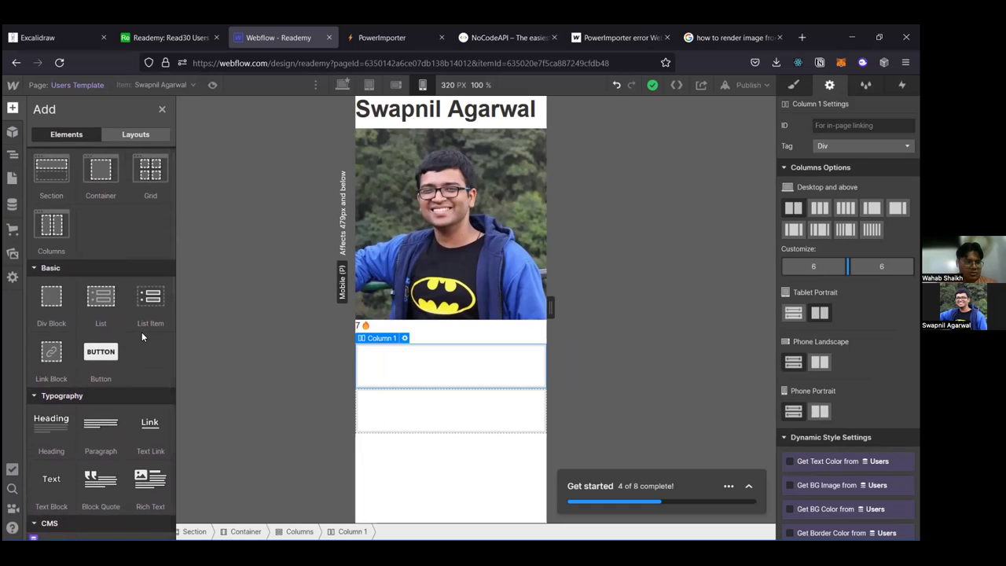
pyautogui.scroll(1, 142, 336)
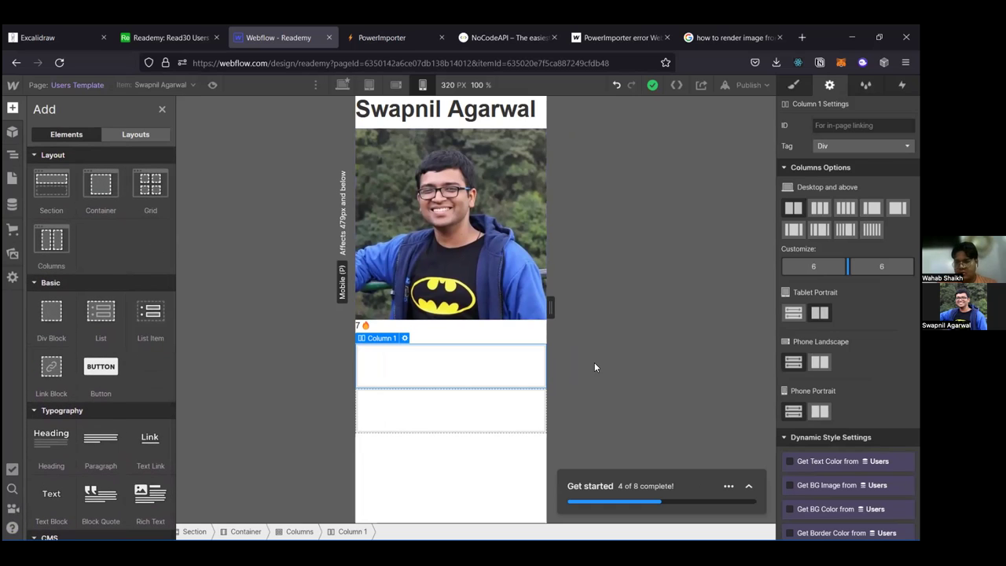
pyautogui.scroll(-3, 847, 330)
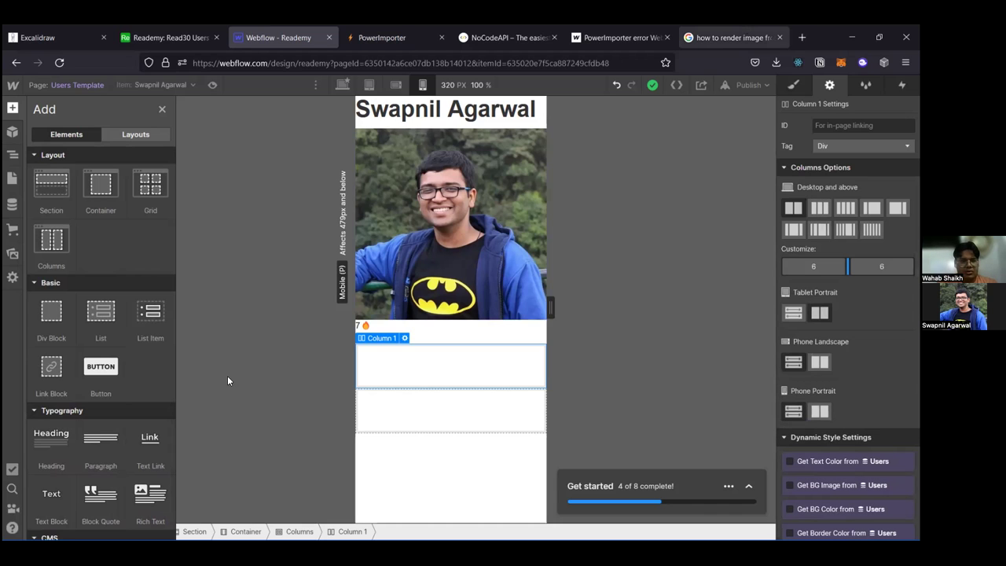
# Step: Open the forum topic "Collection image from URL" from the search results and read the answer about custom code
pyautogui.hotkey('ctrl', 'Tab')
pyautogui.click(299, 337)
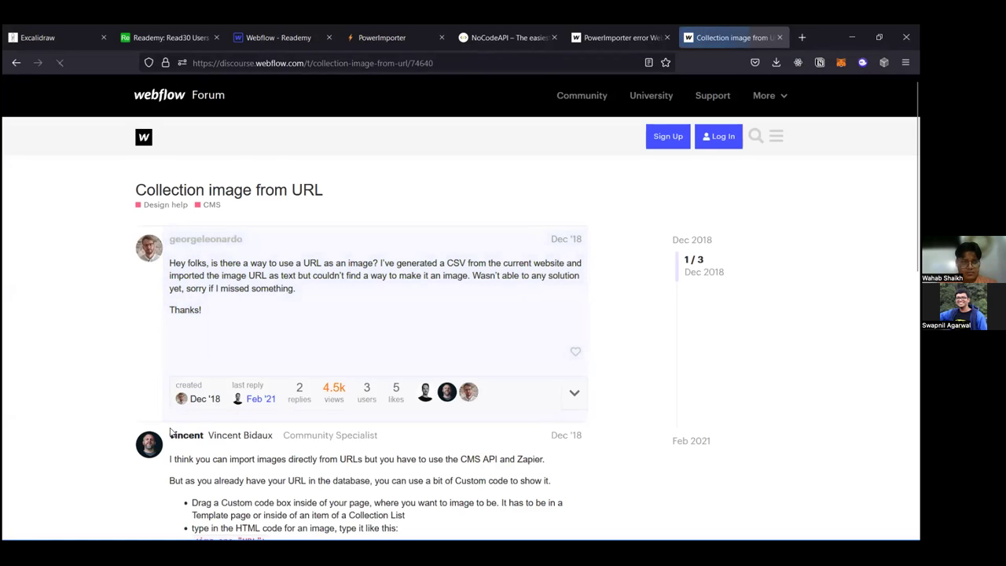
pyautogui.scroll(-1, 285, 265)
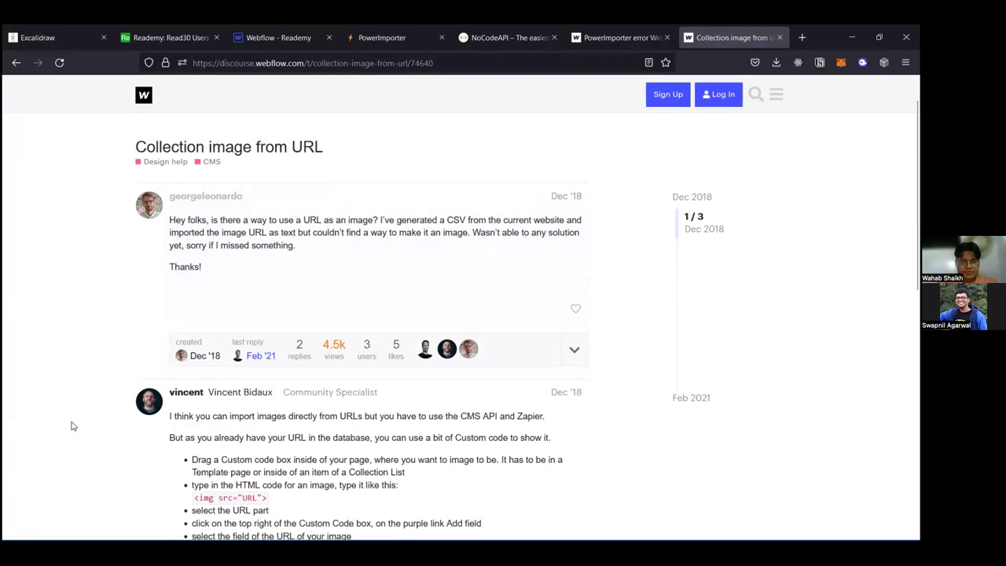
pyautogui.scroll(-3, 235, 353)
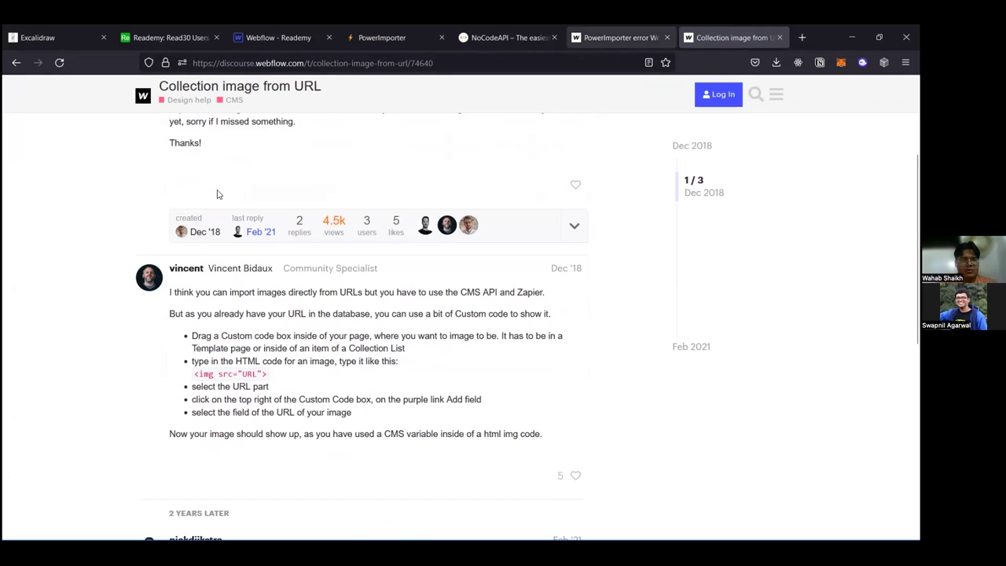
# Step: Return to the Webflow designer, find the Embed component among the addable elements and read its description
pyautogui.hotkey('ctrl', '3')
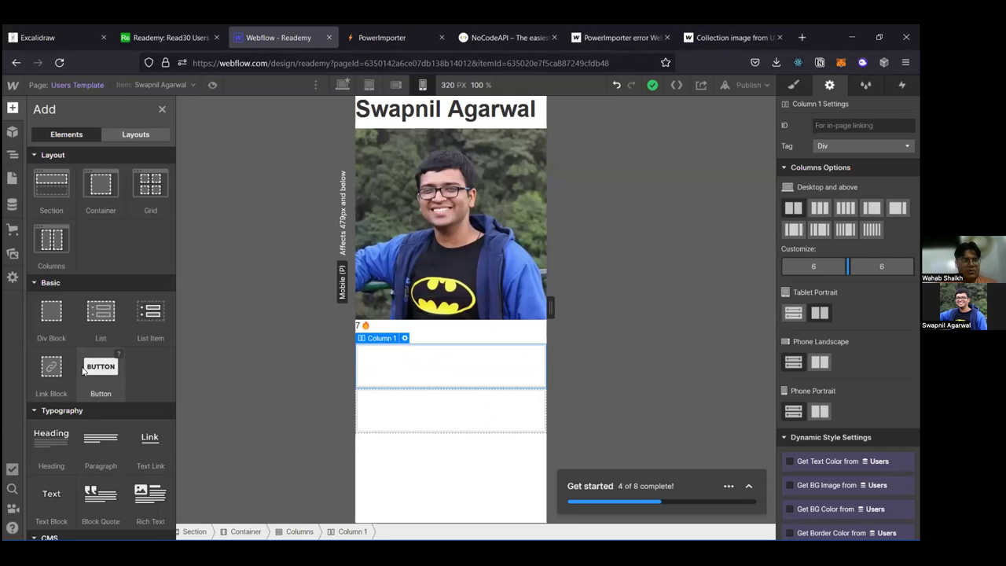
pyautogui.scroll(-1, 83, 370)
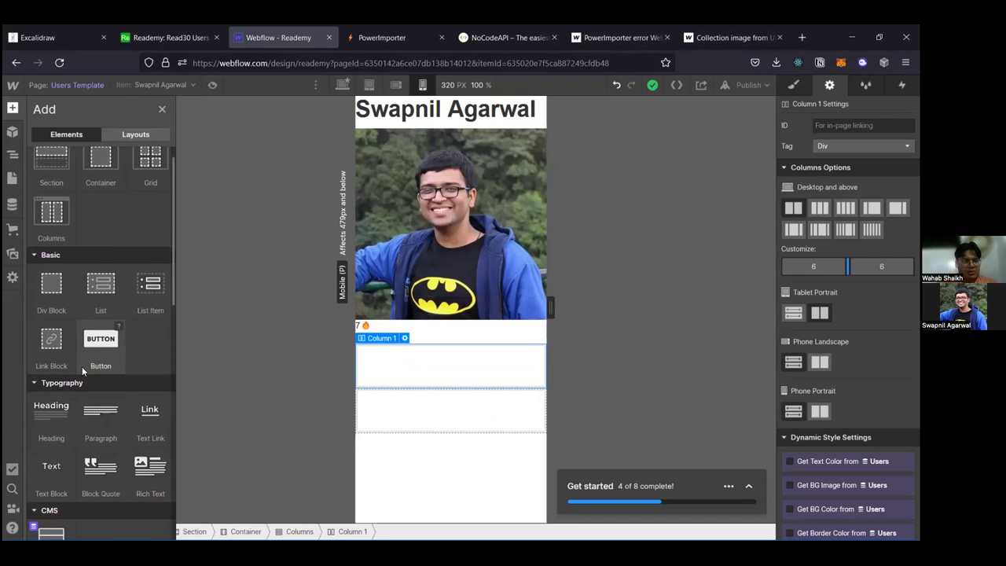
pyautogui.scroll(-2, 83, 371)
pyautogui.scroll(-10, 82, 371)
pyautogui.scroll(-5, 81, 366)
pyautogui.scroll(-4, 82, 366)
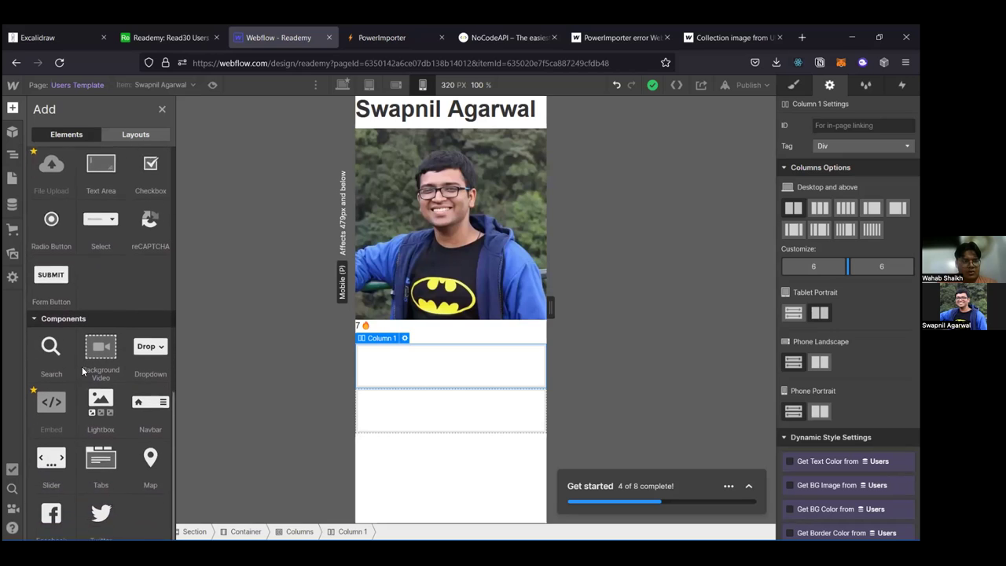
pyautogui.scroll(-1, 81, 366)
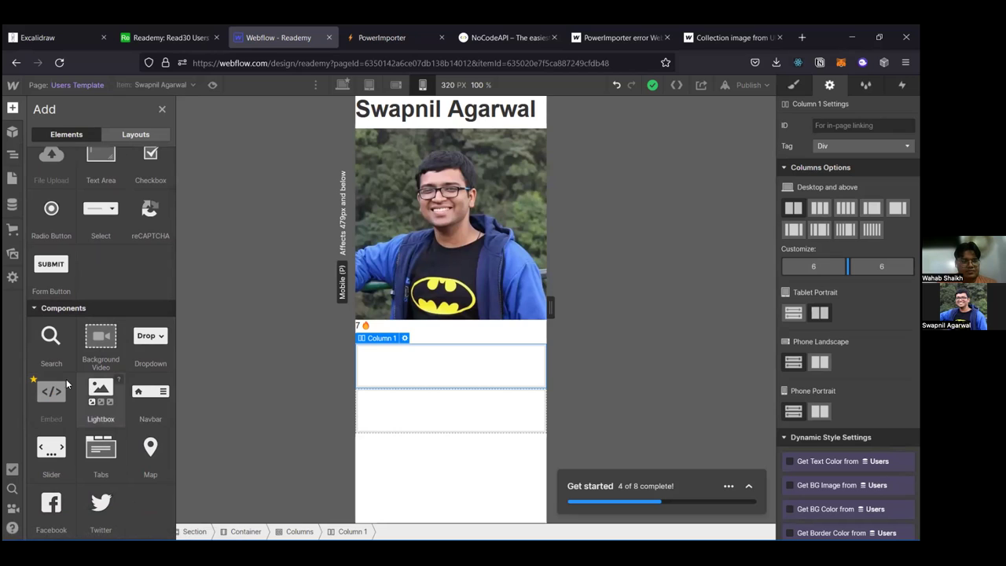
pyautogui.moveTo(68, 381)
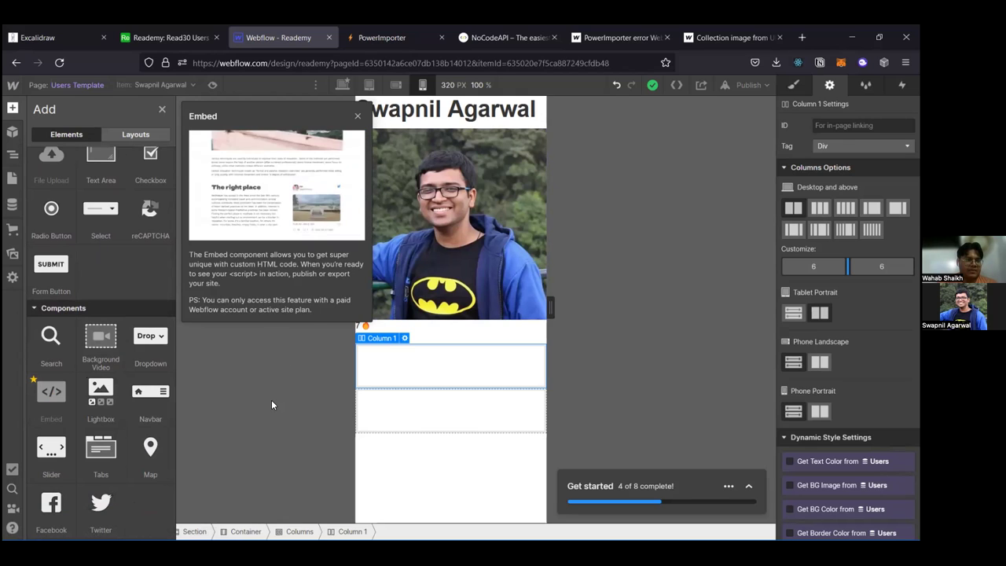
pyautogui.moveTo(353, 180)
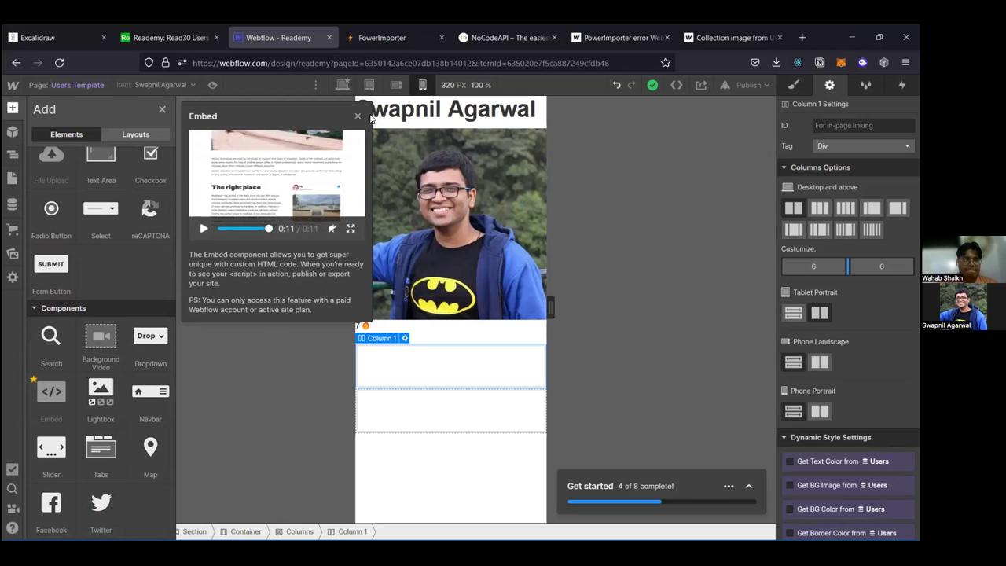
# Step: Switch to Airtable and check the field type of the Cover field in the Read30 Books table
pyautogui.click(198, 42)
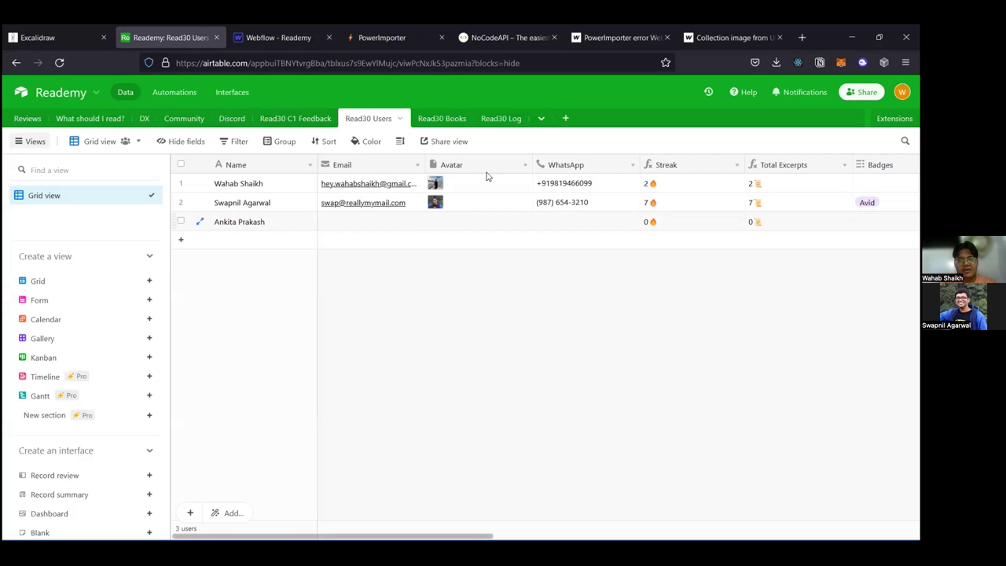
pyautogui.click(453, 117)
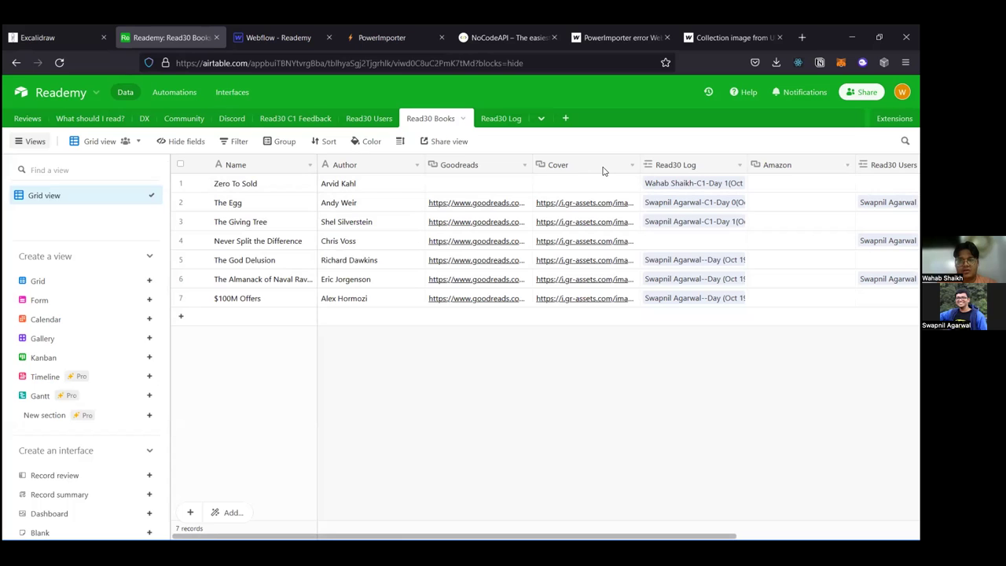
pyautogui.click(631, 165)
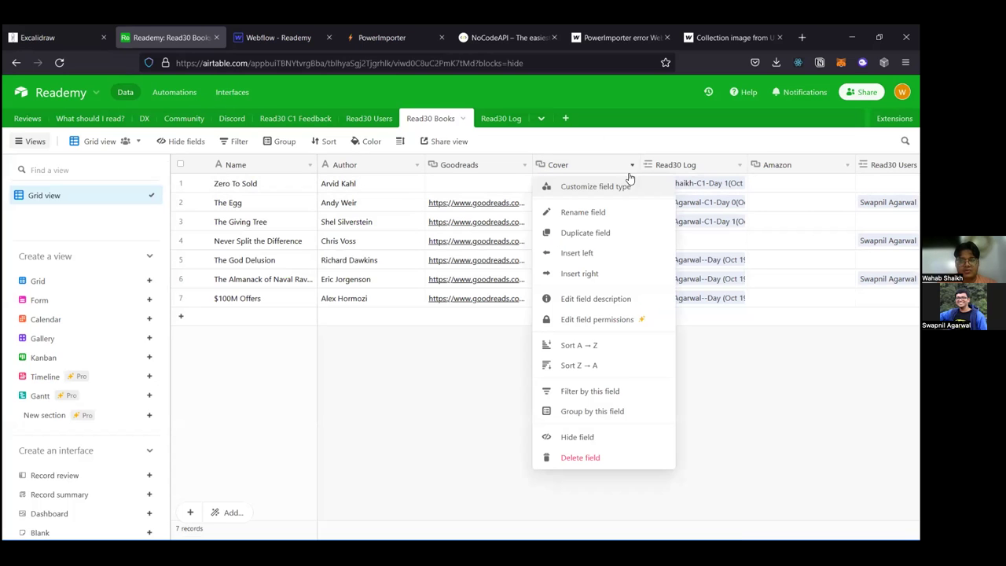
pyautogui.click(594, 187)
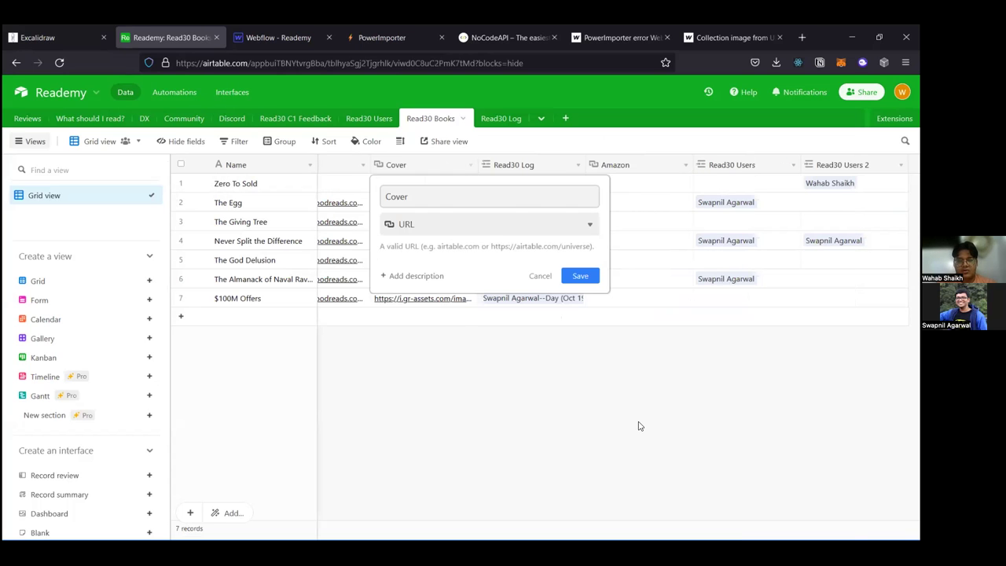
pyautogui.press('Escape')
pyautogui.hscroll(3, 630, 377)
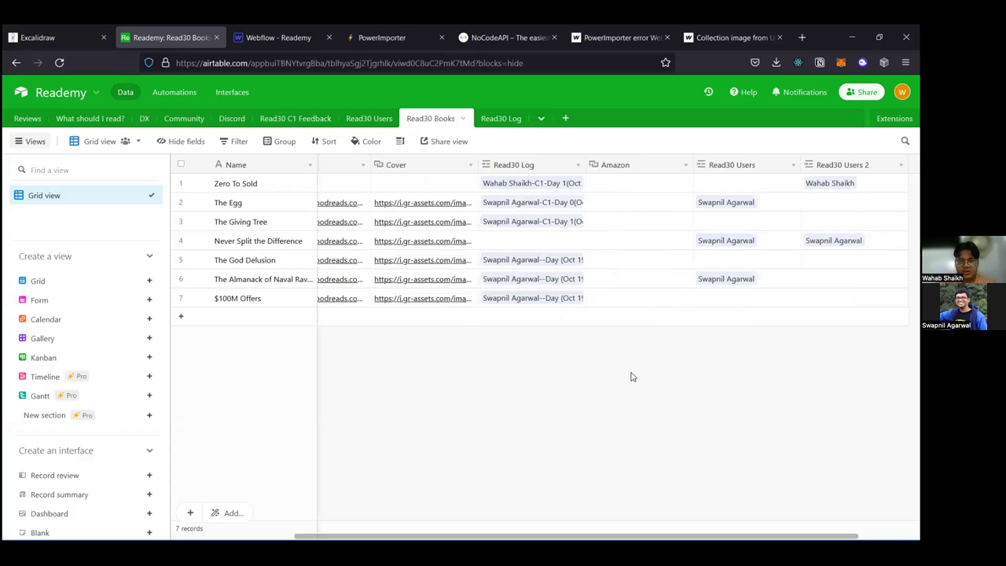
# Step: Duplicate the Cover field of the Read30 Books table together with its cells
pyautogui.click(441, 205)
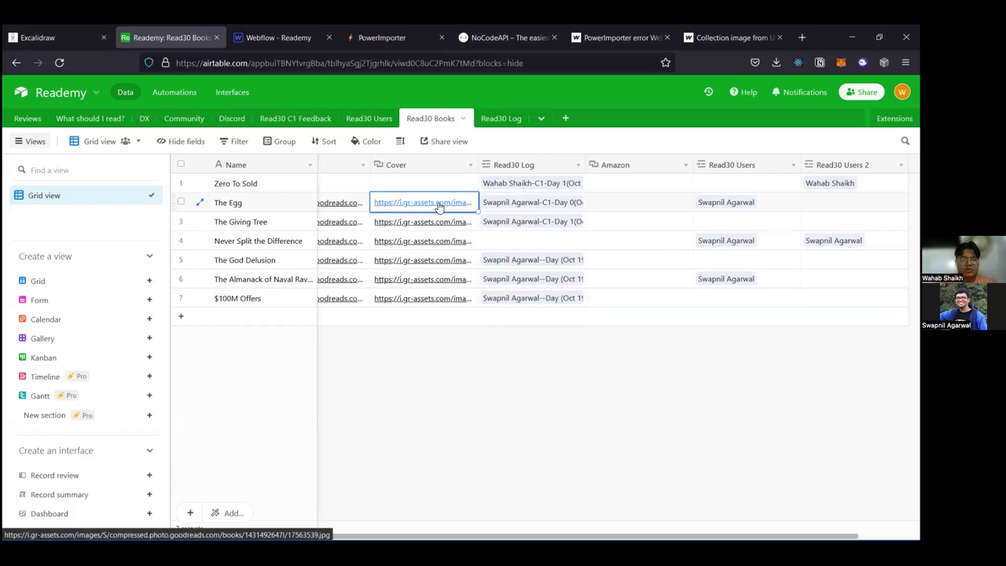
pyautogui.click(469, 165)
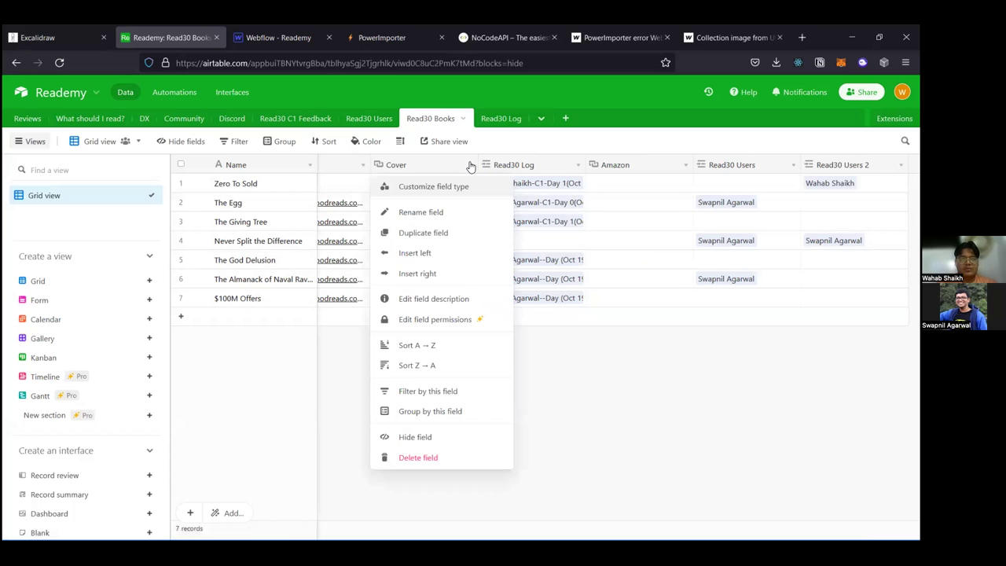
pyautogui.click(438, 234)
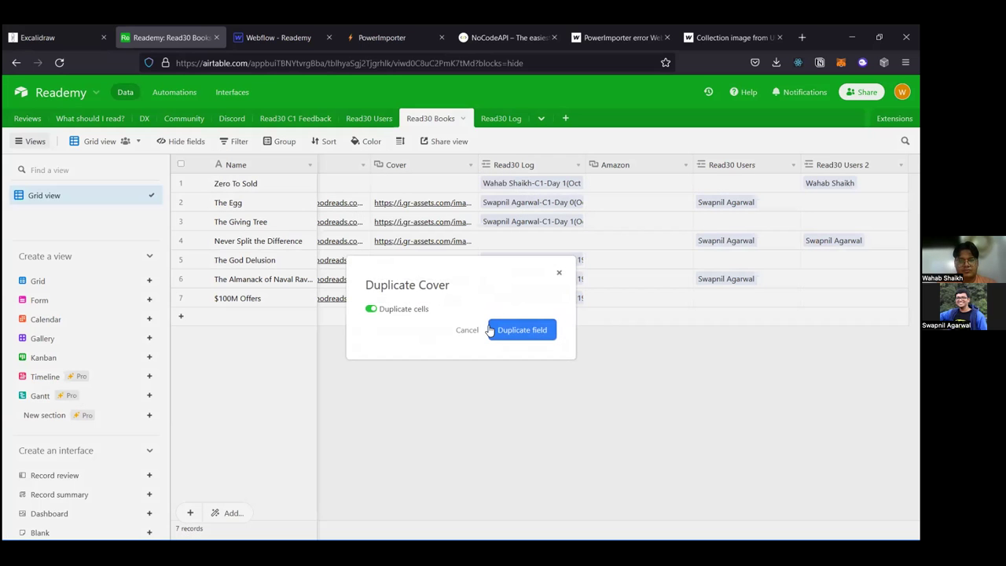
pyautogui.click(490, 330)
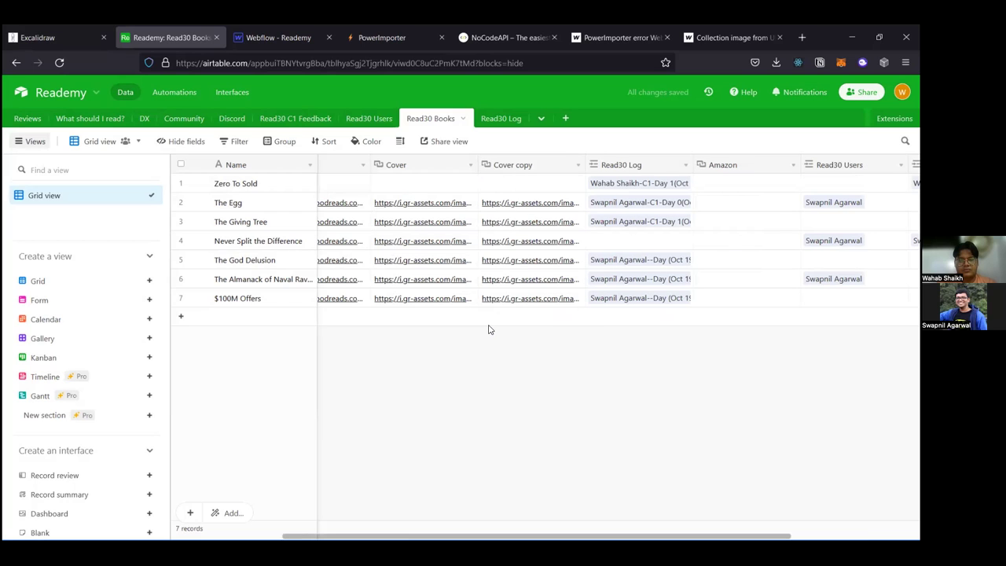
# Step: Change the duplicated field's name to Cover Image
pyautogui.hscroll(2, 549, 165)
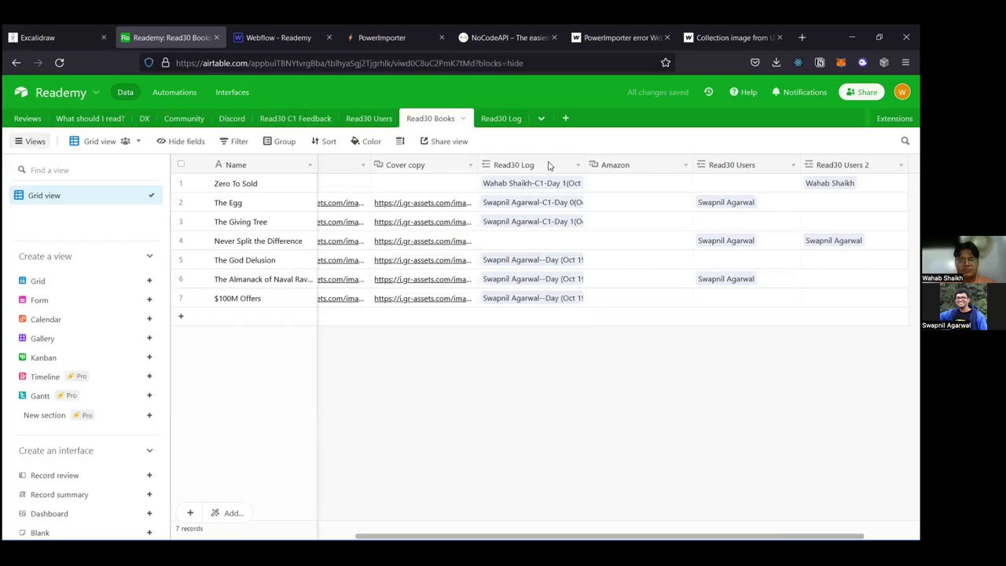
pyautogui.doubleClick(418, 165)
pyautogui.press('End')
pyautogui.press('BackSpace')
pyautogui.press('BackSpace')
pyautogui.press('BackSpace')
pyautogui.press('BackSpace')
pyautogui.write('Image')
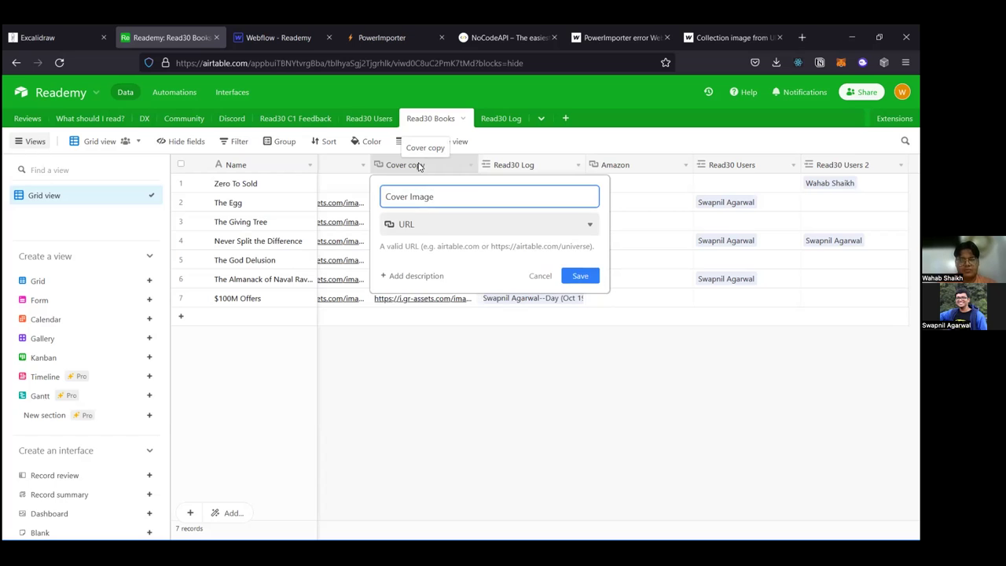
# Step: Change the Cover Image field's type to Attachment, save it and confirm the conversion
pyautogui.click(424, 223)
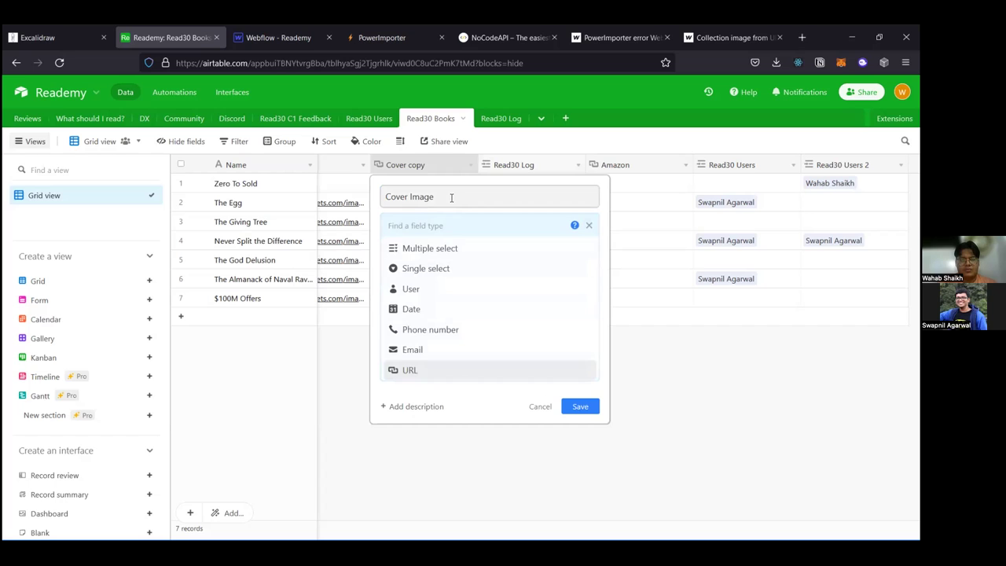
pyautogui.write('at')
pyautogui.scroll(-2, 464, 252)
pyautogui.write('t')
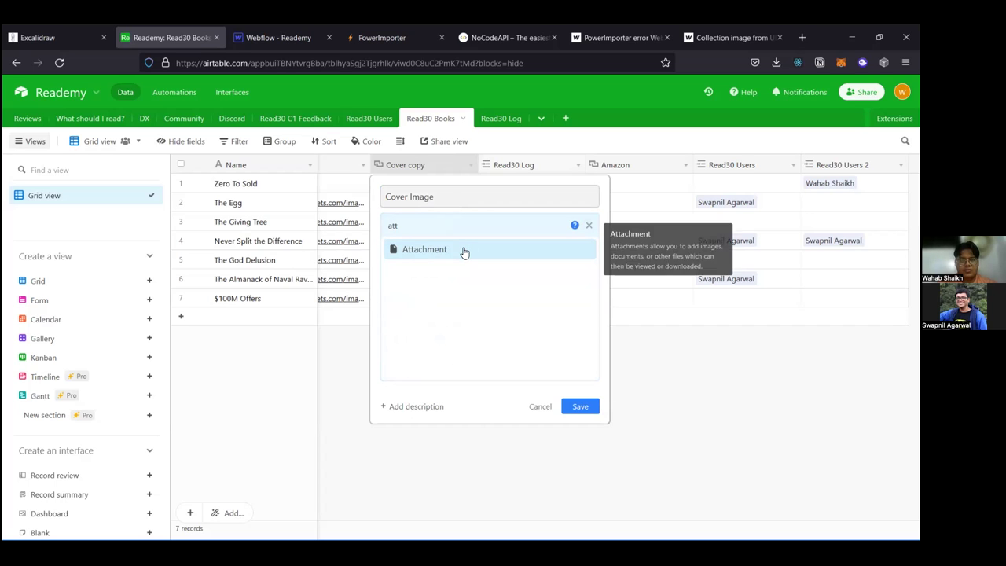
pyautogui.click(464, 251)
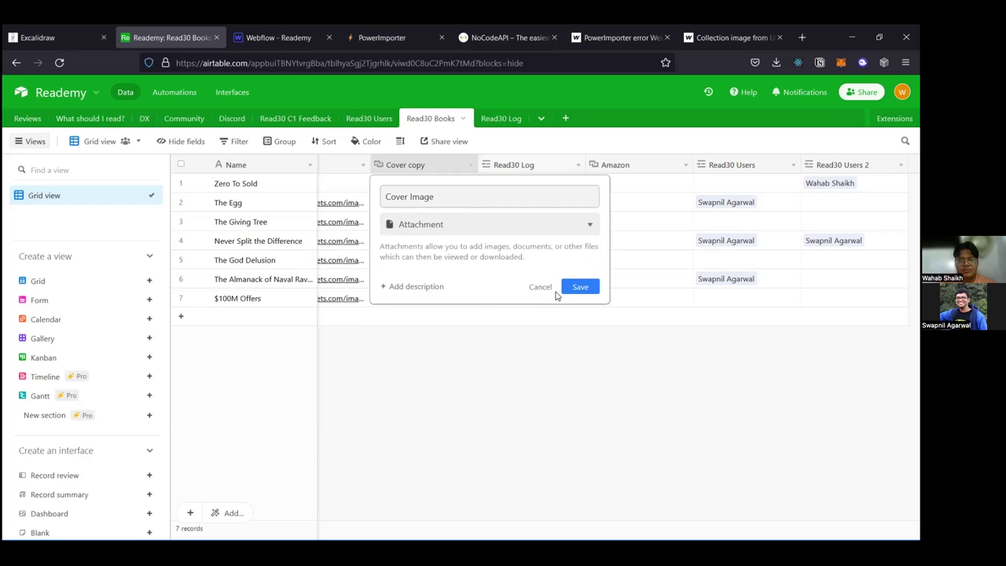
pyautogui.click(579, 287)
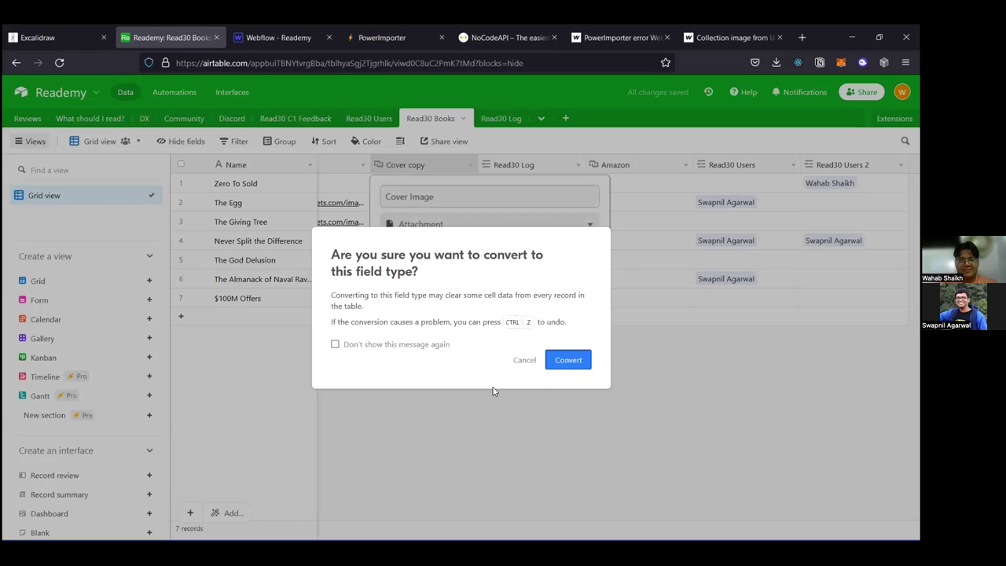
pyautogui.click(569, 362)
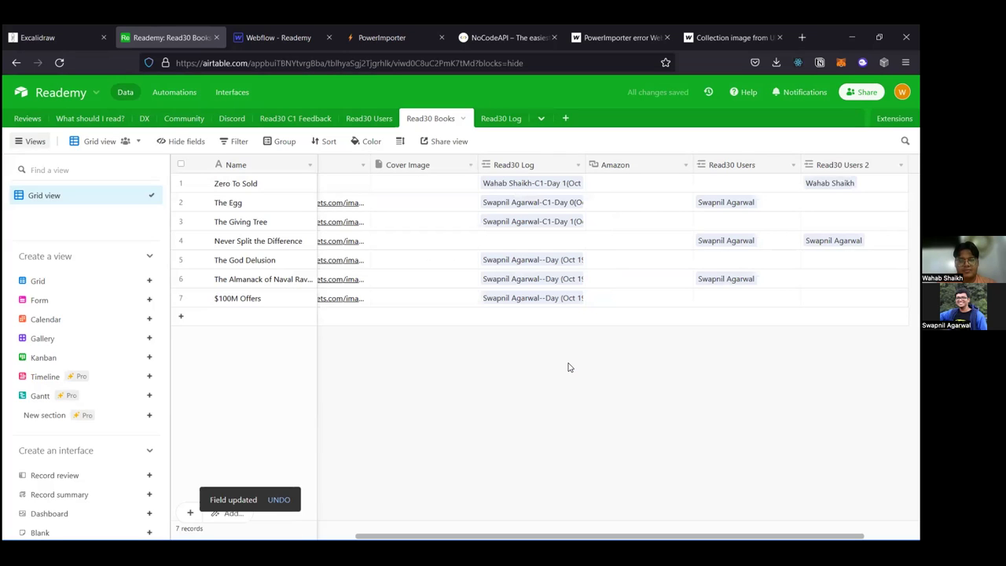
# Step: Reopen the Cover Image field's settings and look through the available field types
pyautogui.hscroll(-5, 445, 196)
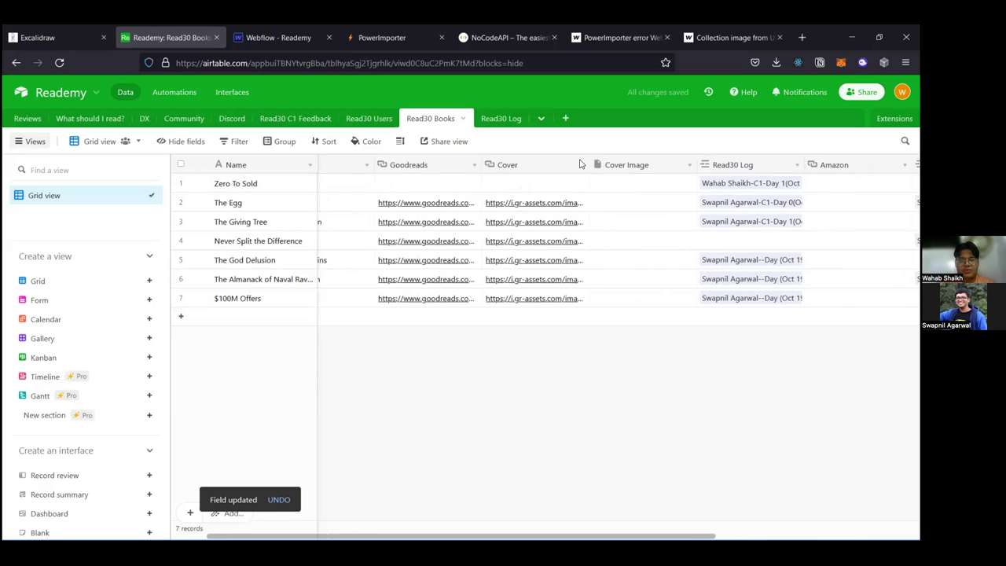
pyautogui.click(629, 165)
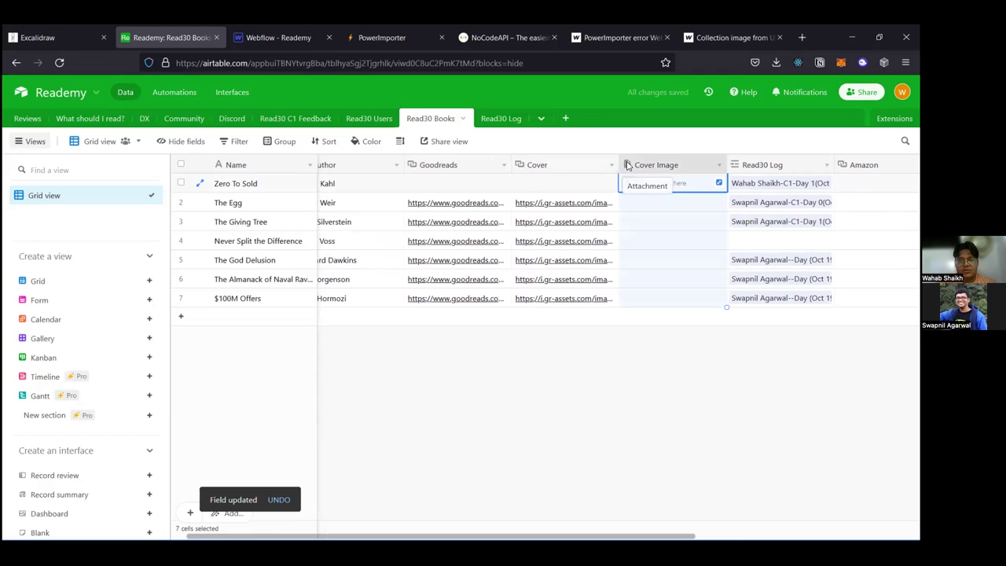
pyautogui.doubleClick(674, 169)
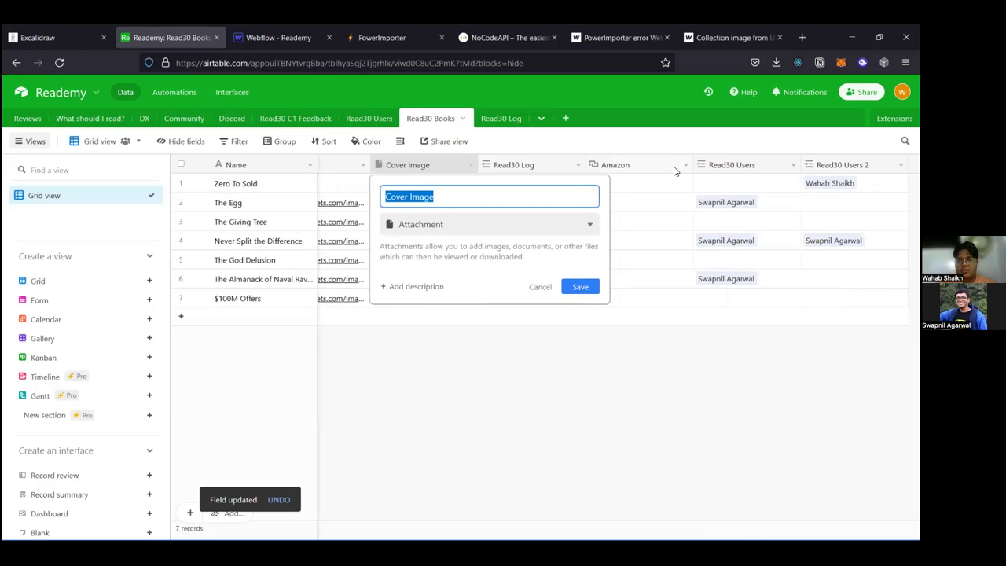
pyautogui.click(544, 233)
pyautogui.scroll(-5, 494, 299)
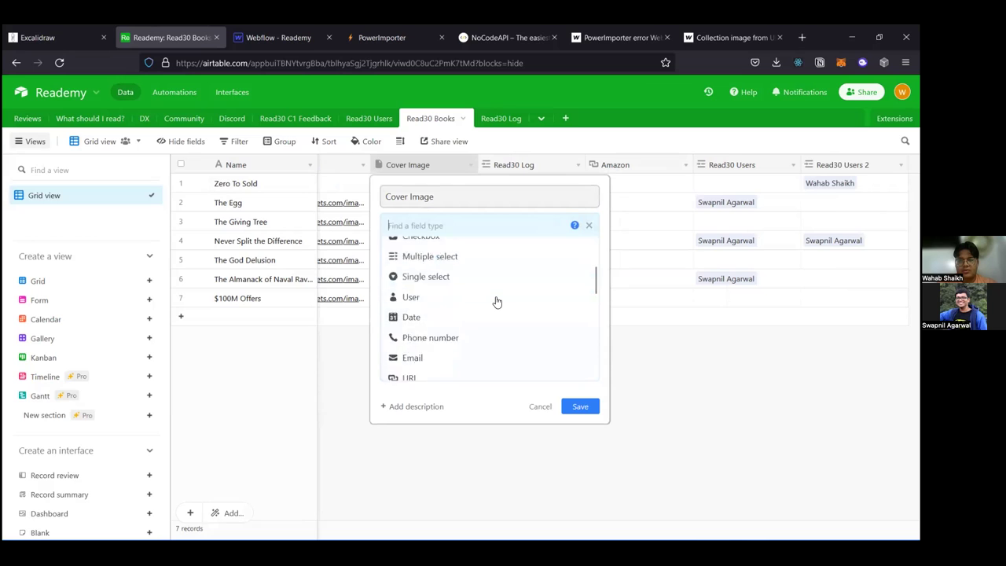
pyautogui.scroll(-3, 497, 302)
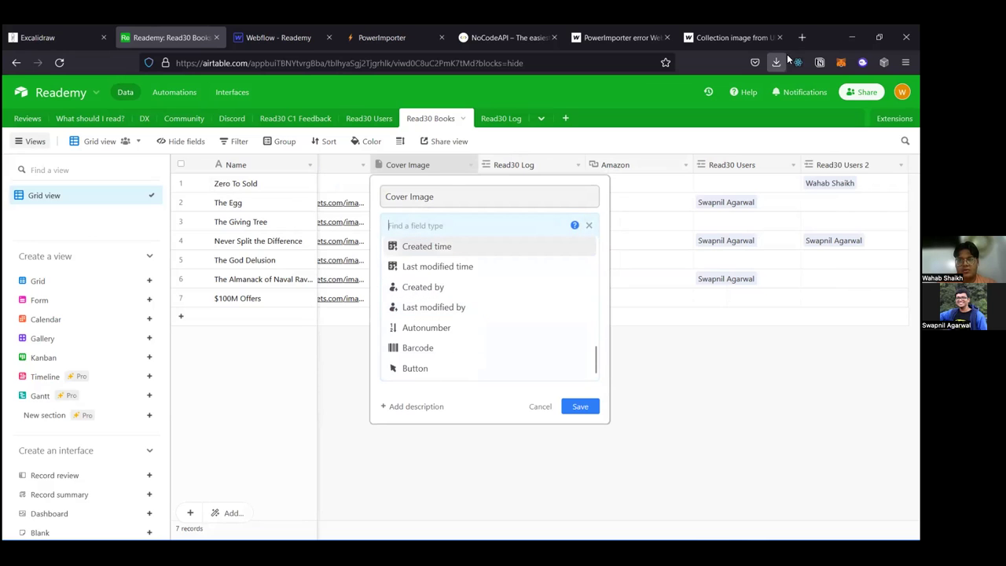
# Step: Search Google in a new browser tab for "how to get image from url in airtable"
pyautogui.click(804, 37)
pyautogui.write('how')
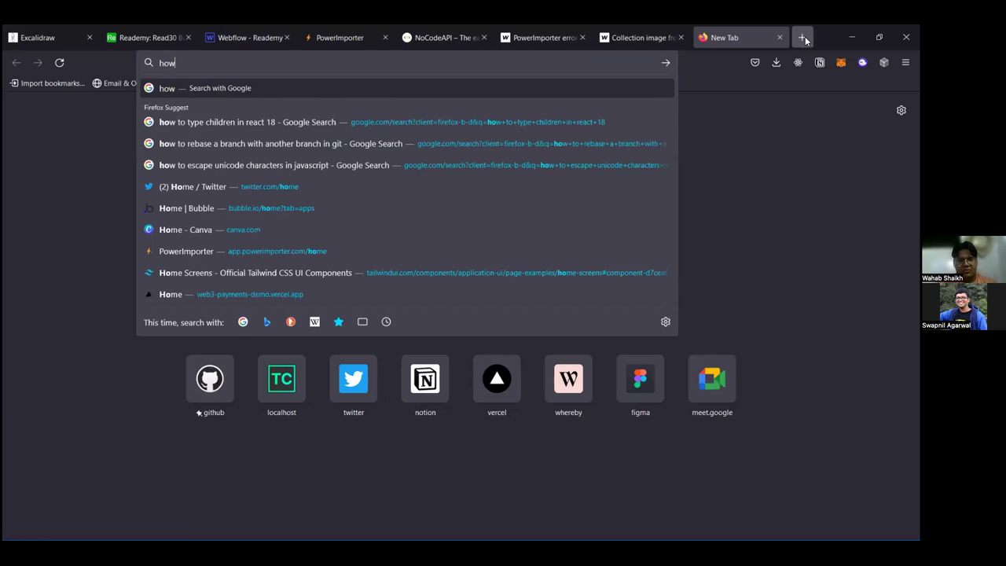
pyautogui.write(' to get image from url in ai')
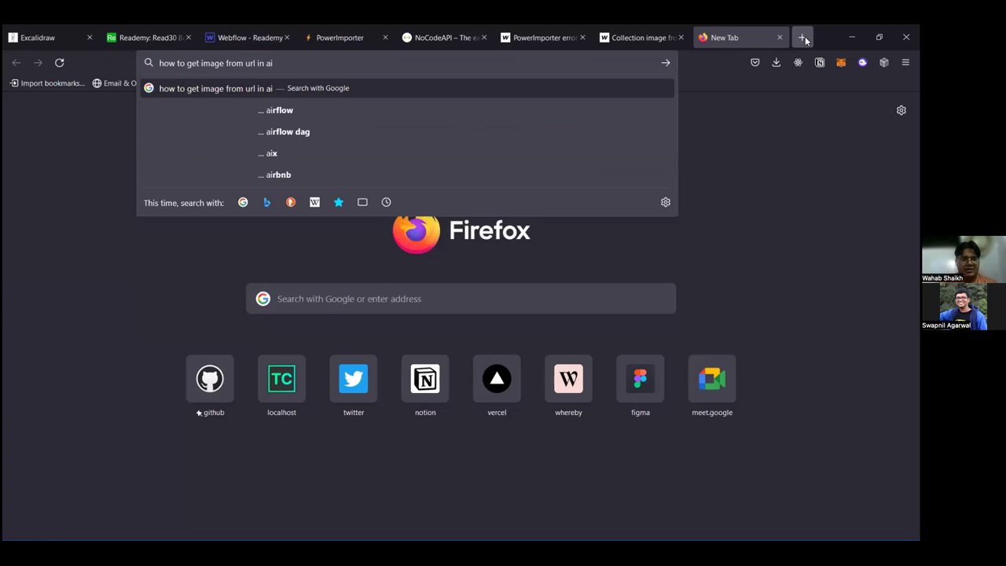
pyautogui.write('rtable')
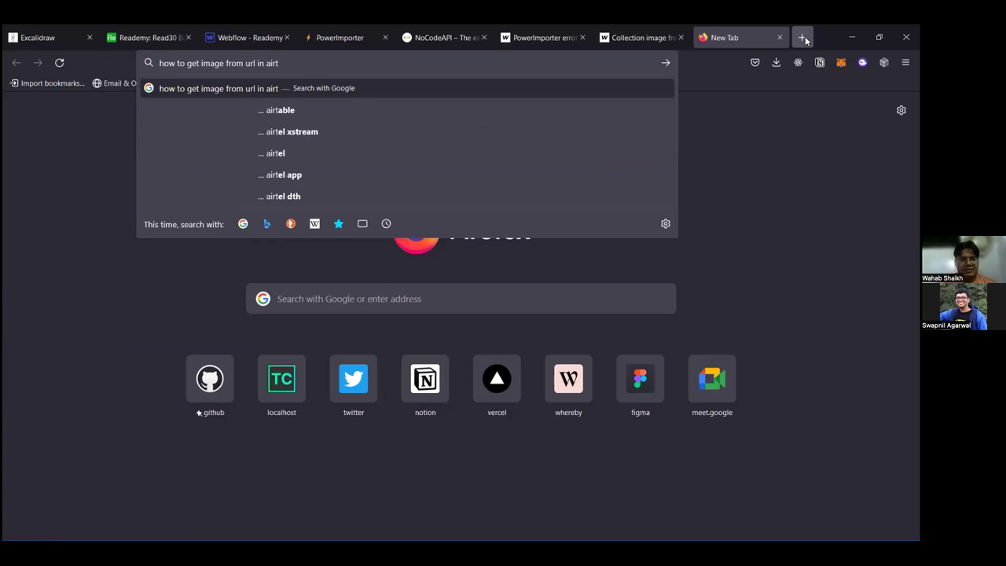
pyautogui.press('Return')
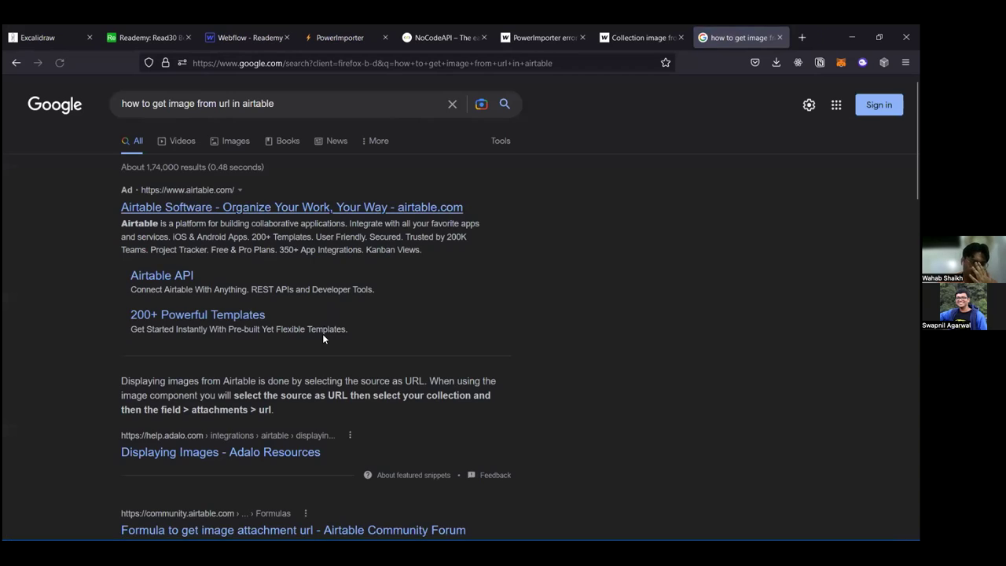
# Step: Open the Airtable Community thread "Formula to get image attachment url" and examine the posted attachment URL formula
pyautogui.scroll(-1, 322, 337)
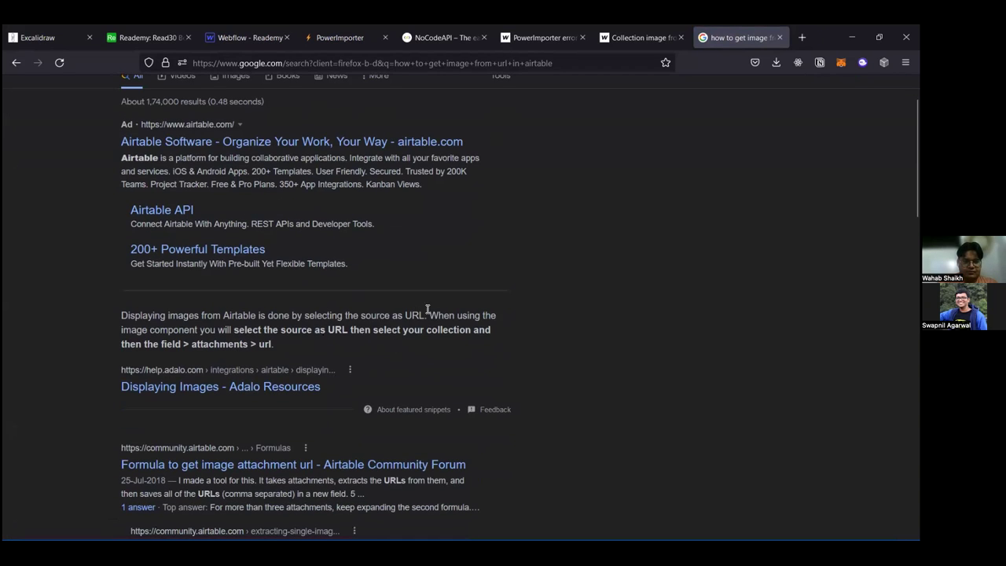
pyautogui.scroll(-1, 367, 385)
pyautogui.click(323, 438)
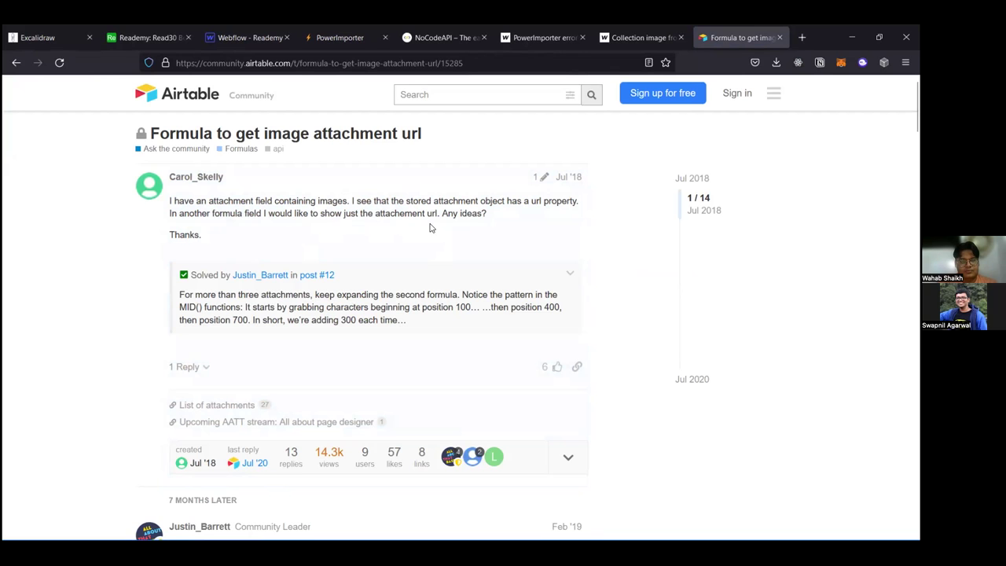
pyautogui.scroll(-6, 430, 224)
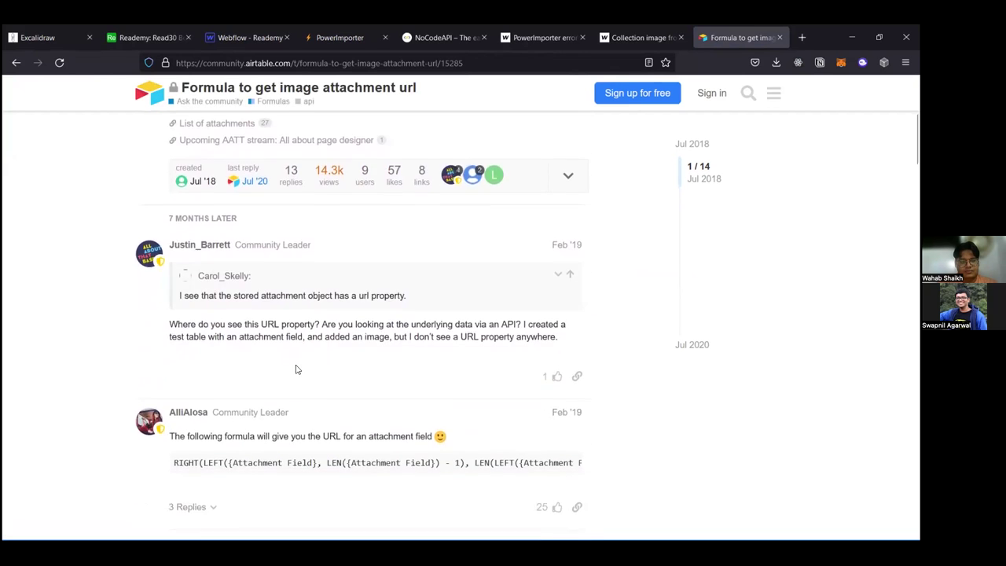
pyautogui.scroll(-1, 296, 369)
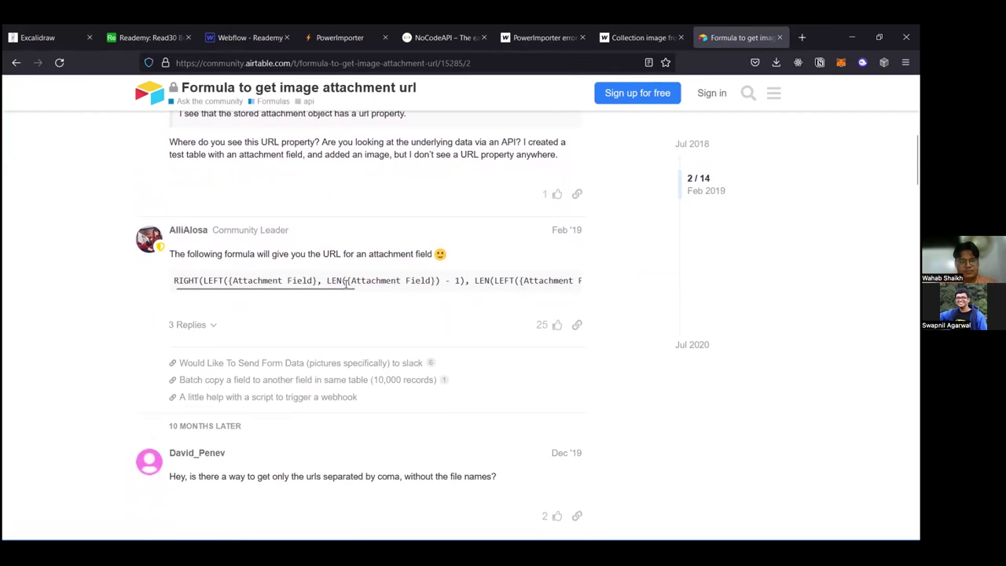
pyautogui.hscroll(5, 361, 281)
pyautogui.hscroll(-6, 384, 283)
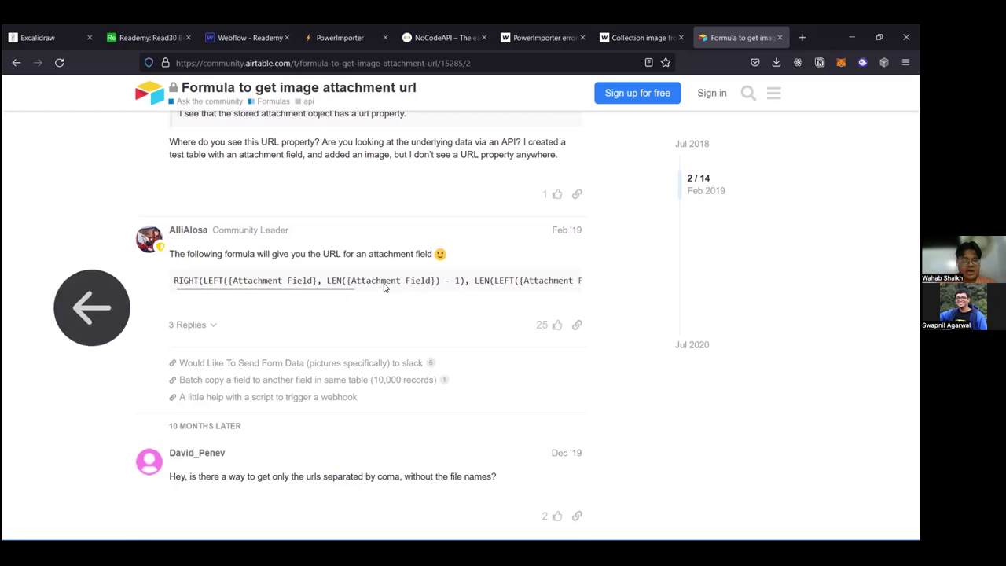
pyautogui.hscroll(-2, 385, 287)
pyautogui.hscroll(3, 382, 303)
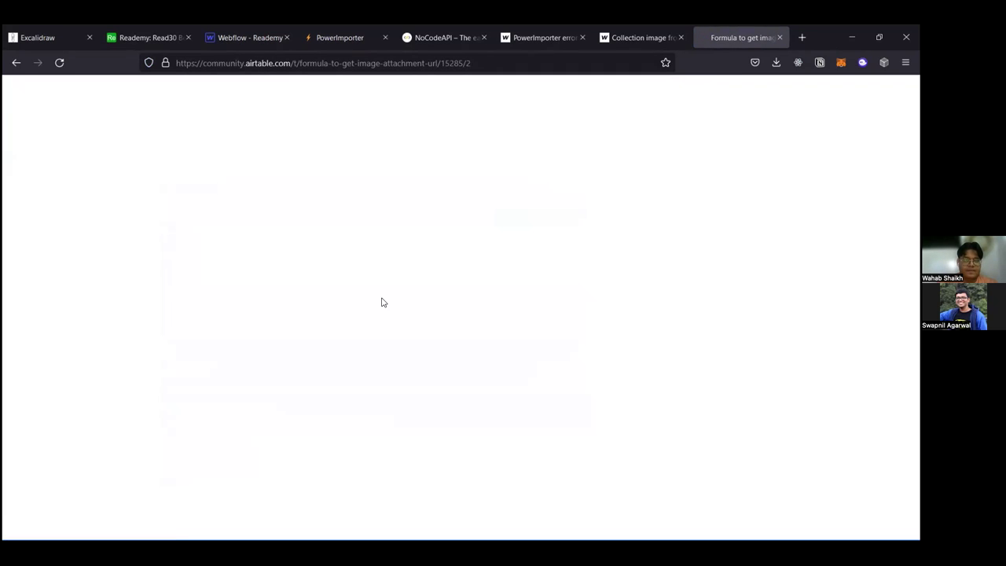
# Step: Read the follow-up replies in the forum thread about extracting URLs from multiple attachments
pyautogui.scroll(-5, 382, 303)
pyautogui.scroll(-6, 382, 302)
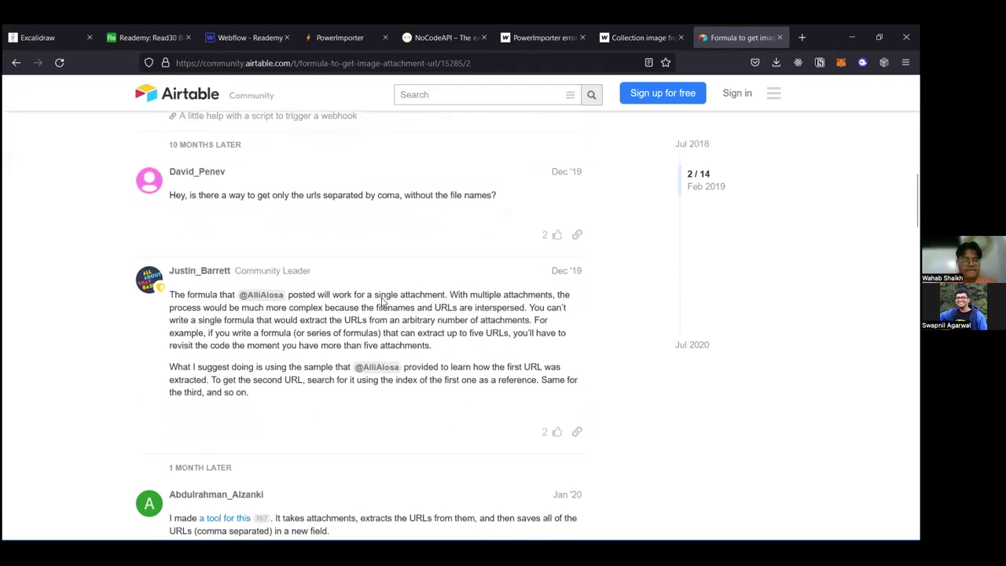
pyautogui.scroll(-3, 382, 302)
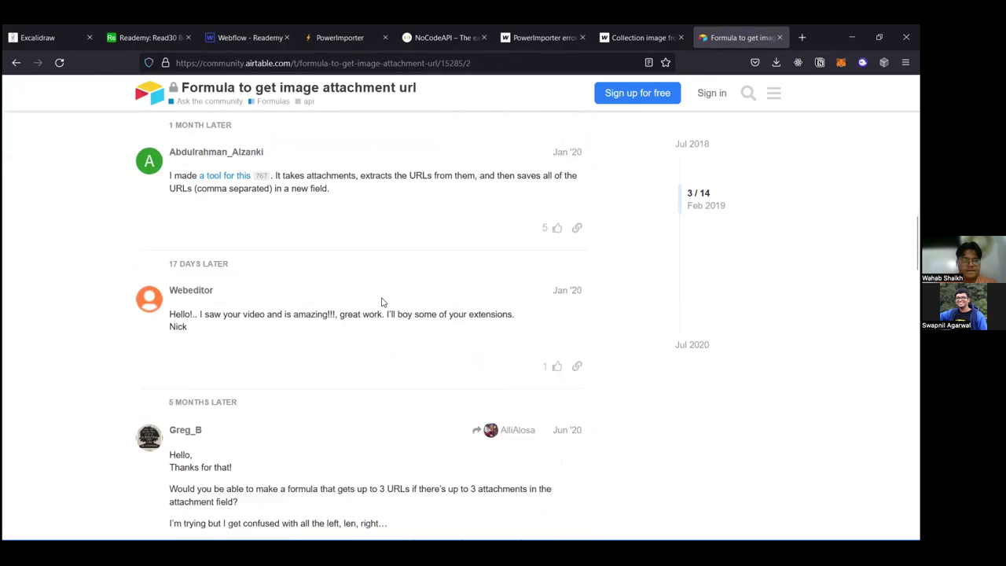
pyautogui.scroll(2, 354, 330)
pyautogui.scroll(1, 385, 334)
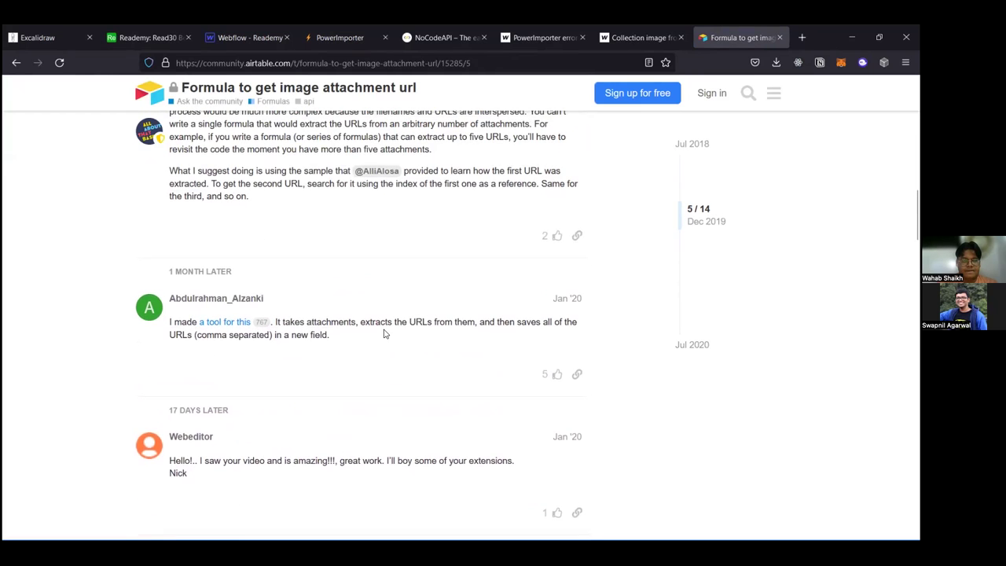
pyautogui.scroll(6, 384, 331)
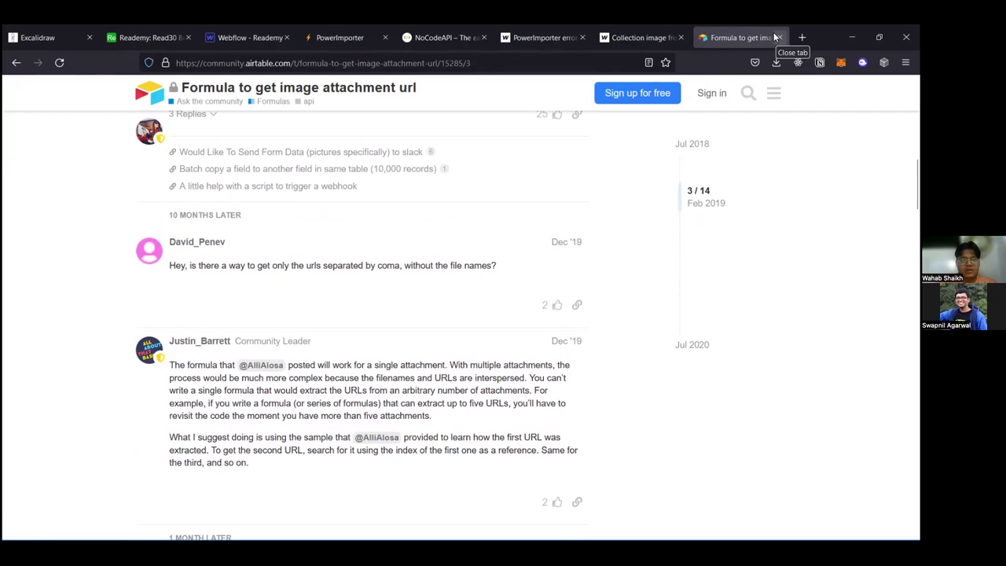
# Step: Return to the Google results and look through them for other ways to get images from URLs in Airtable
pyautogui.click(16, 62)
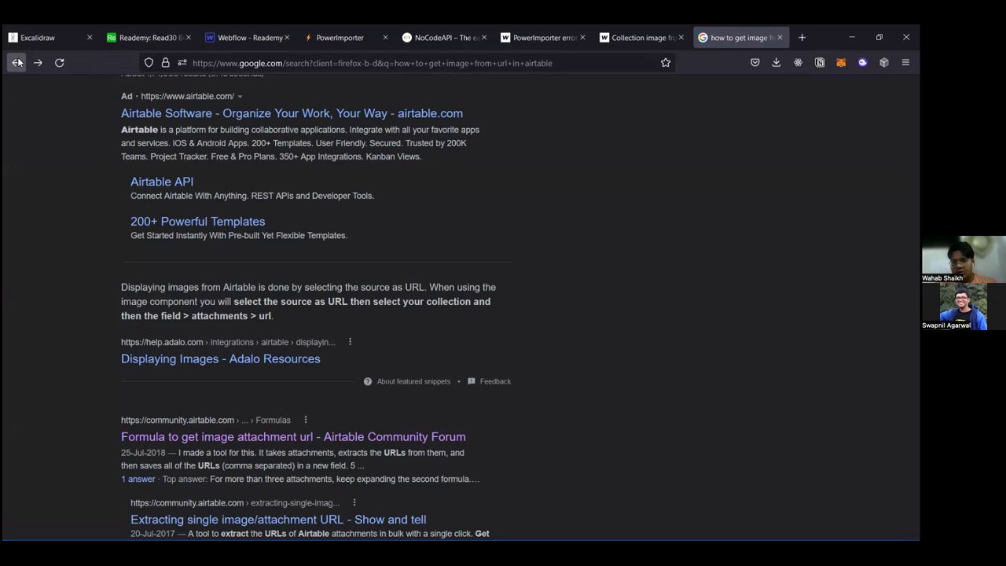
pyautogui.scroll(-3, 73, 424)
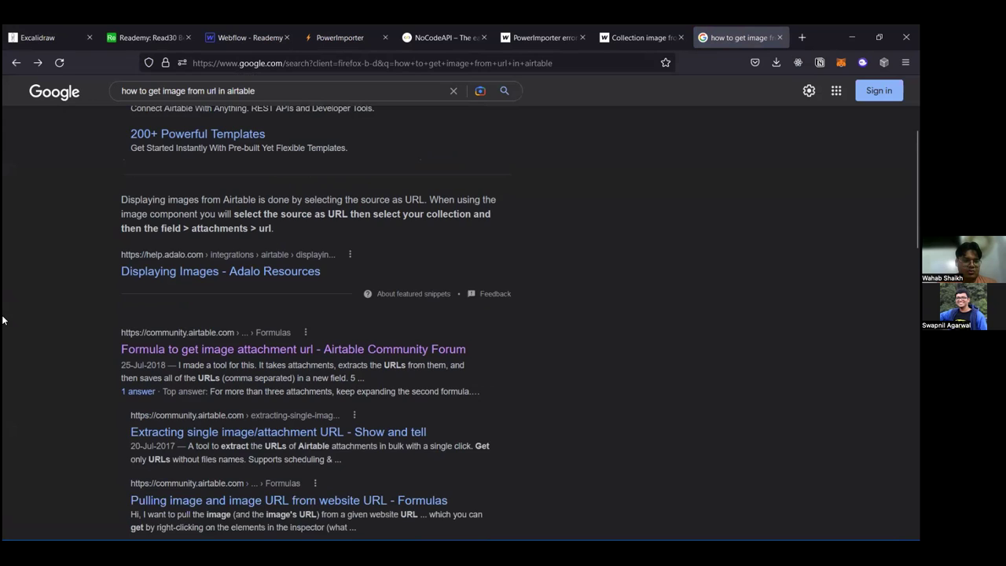
pyautogui.scroll(-5, 74, 427)
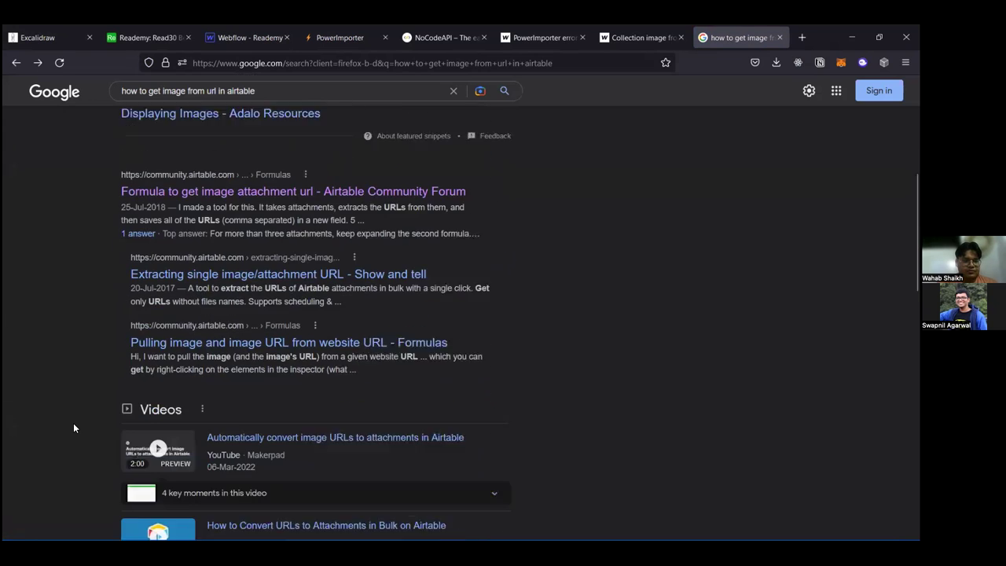
pyautogui.scroll(-2, 73, 422)
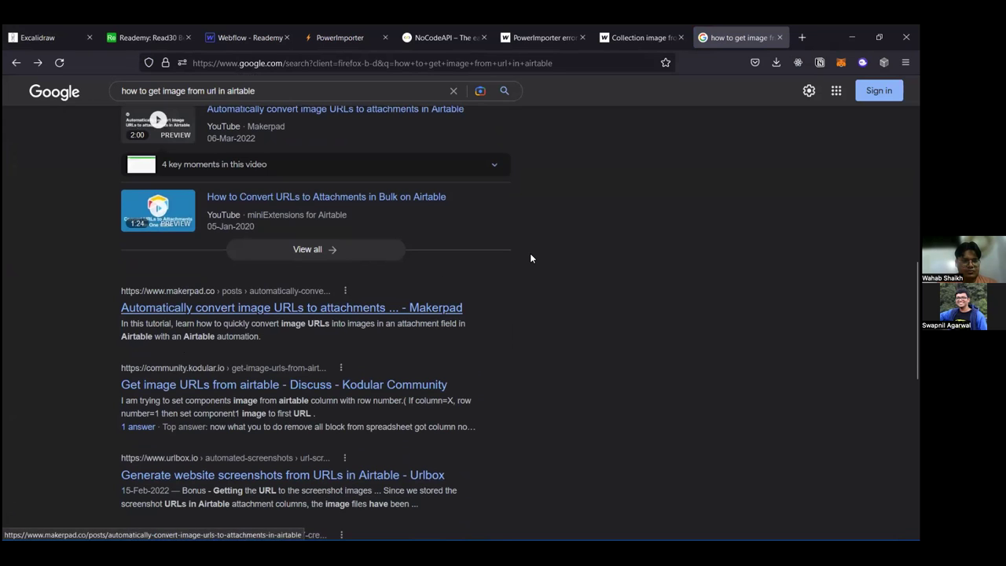
pyautogui.scroll(-2, 531, 258)
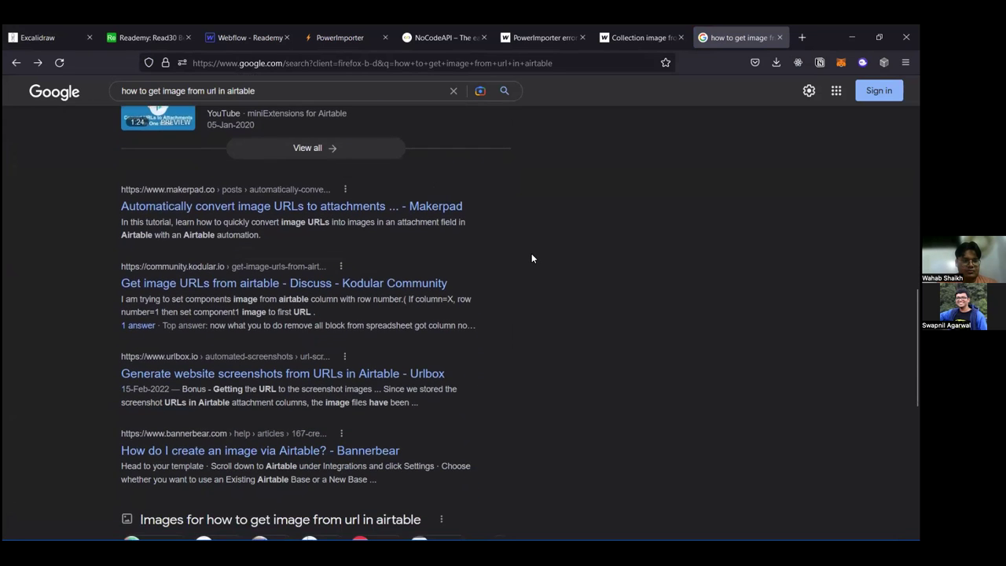
pyautogui.scroll(-5, 531, 257)
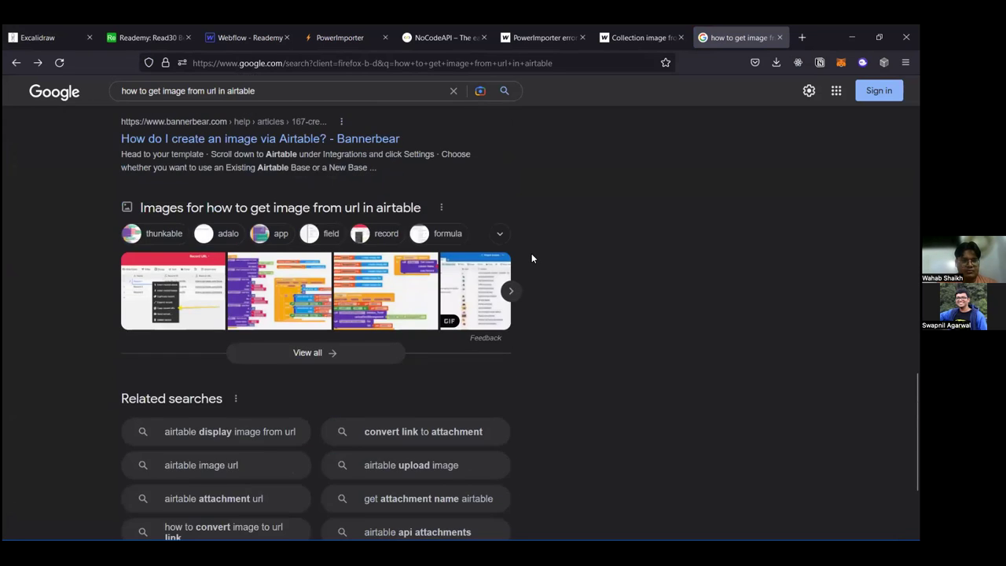
pyautogui.scroll(10, 531, 258)
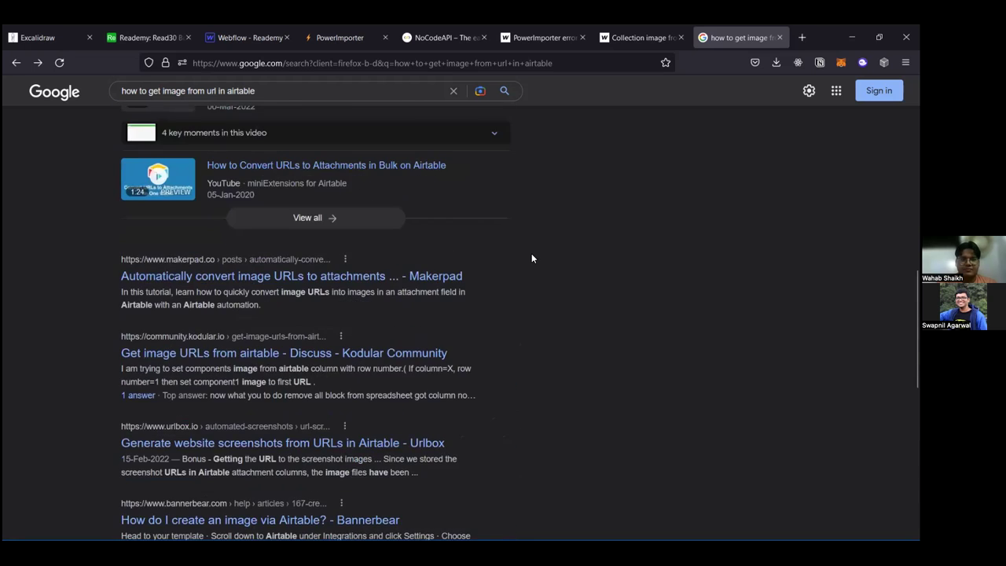
pyautogui.scroll(8, 531, 258)
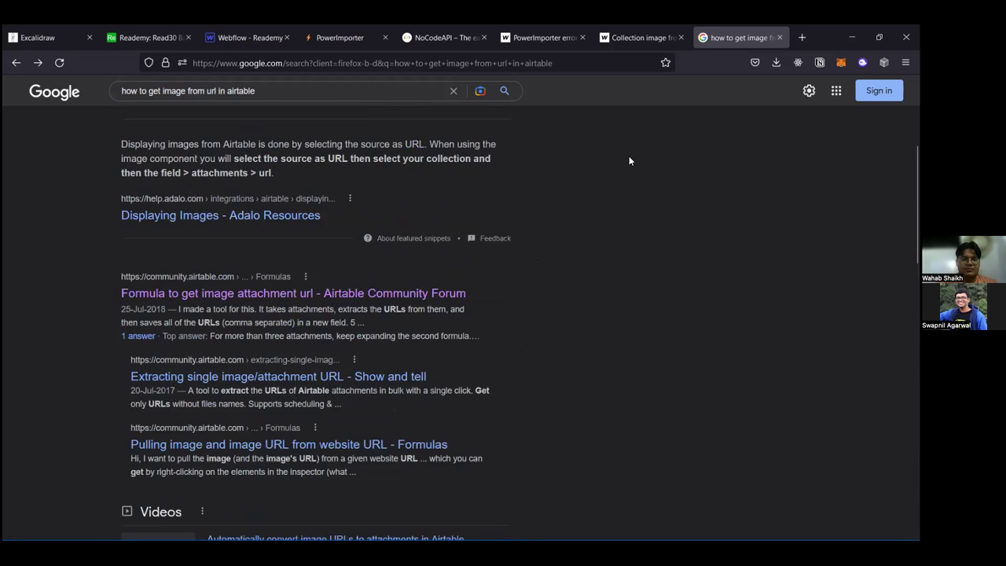
pyautogui.scroll(2, 628, 160)
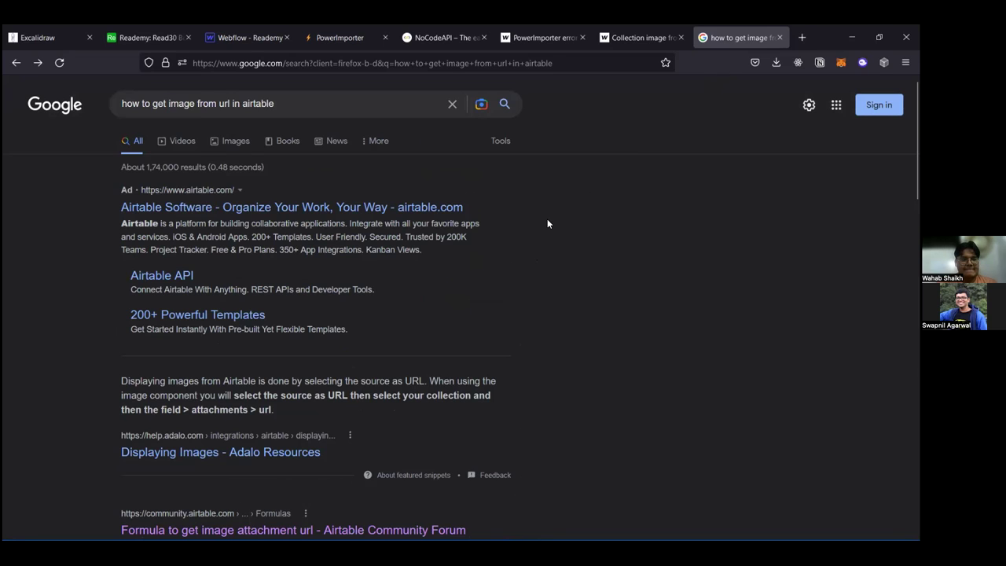
pyautogui.scroll(-5, 548, 224)
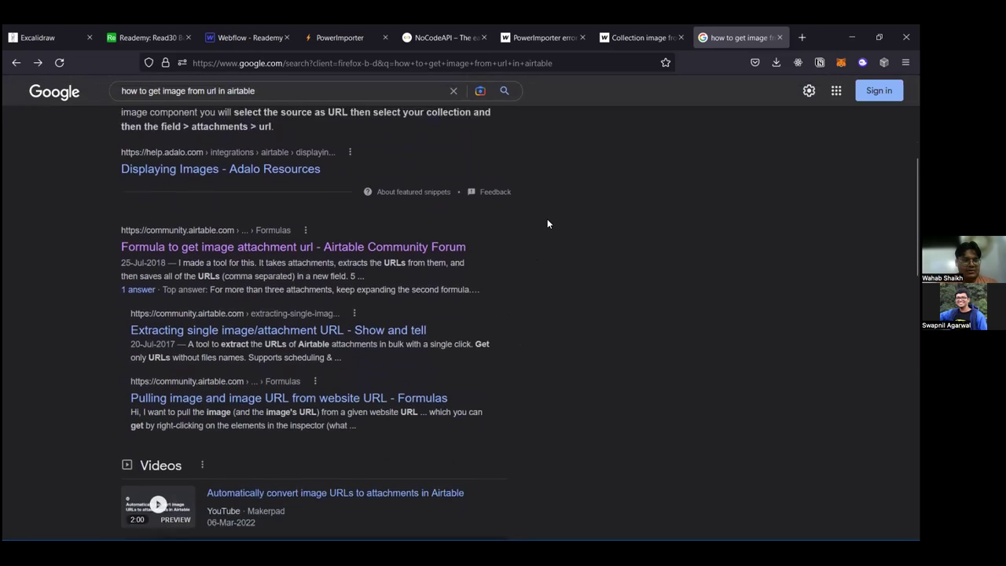
pyautogui.scroll(4, 685, 106)
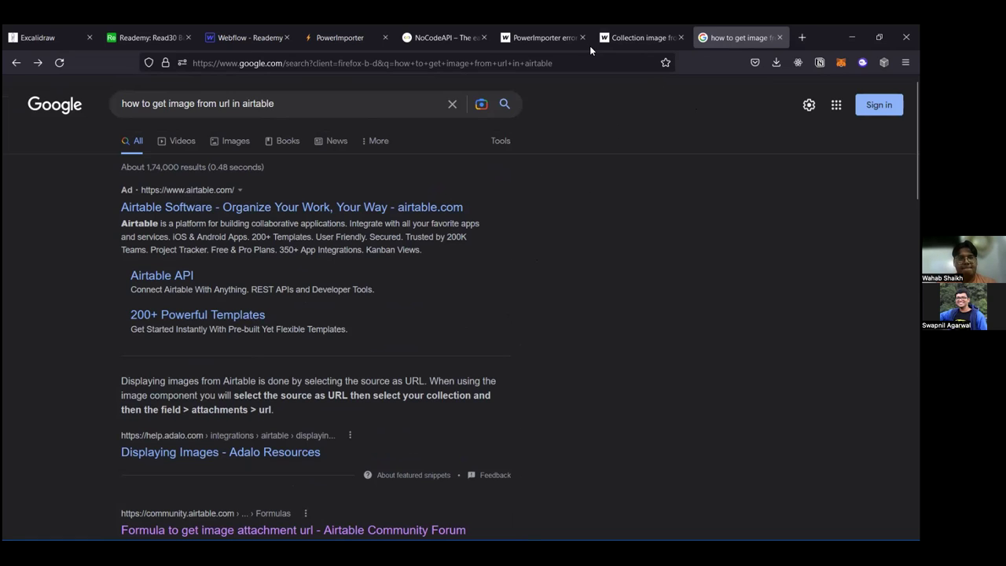
# Step: Switch to the Webflow project with the Users Template page and publish the site to reademy.webflow.io
pyautogui.click(337, 43)
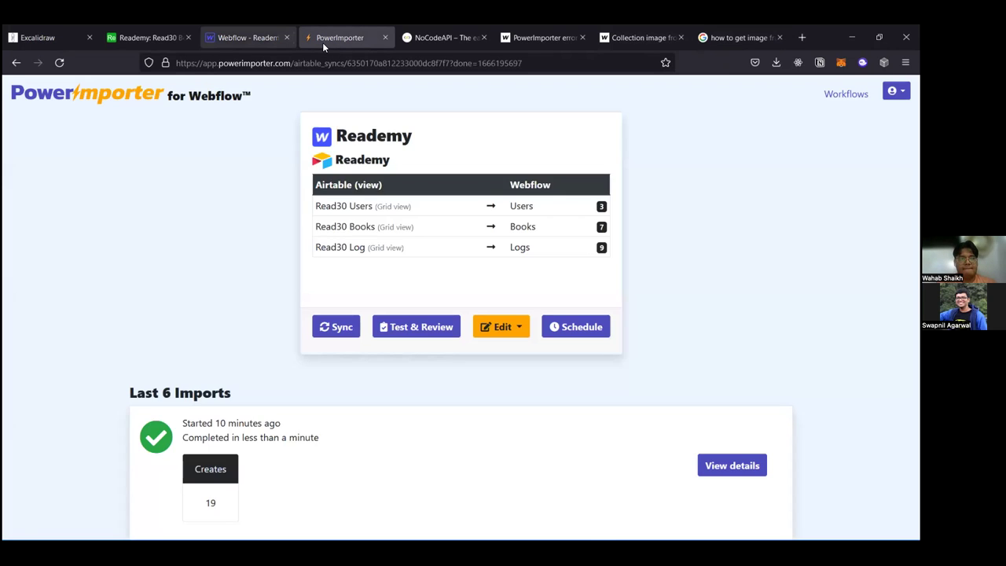
pyautogui.hotkey('ctrl', 'shift', 'Tab')
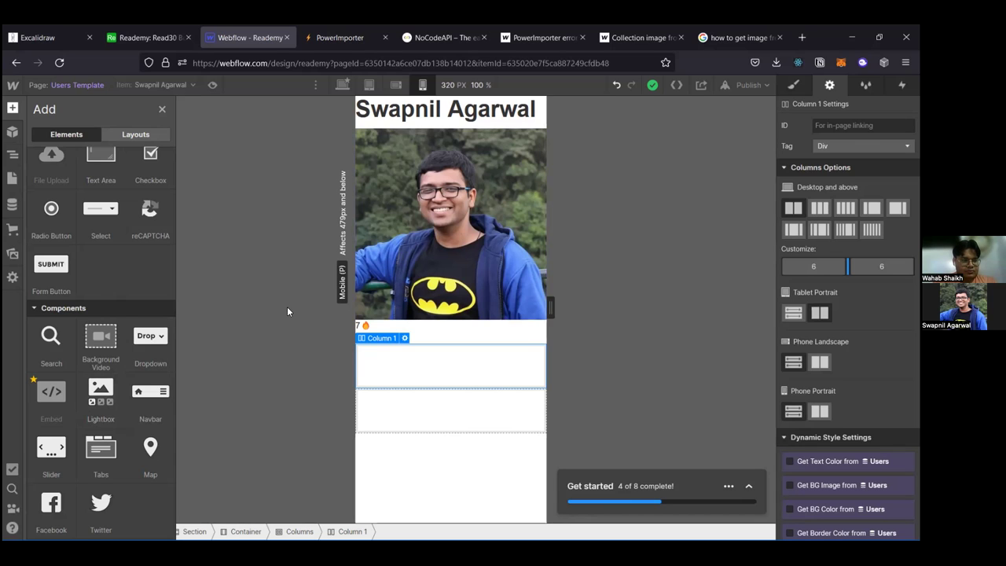
pyautogui.scroll(10, 124, 410)
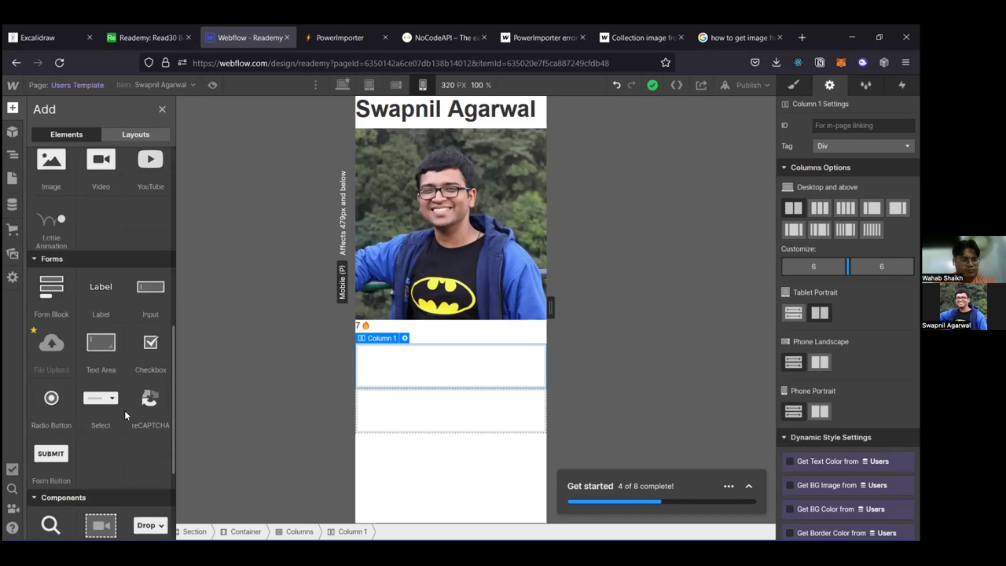
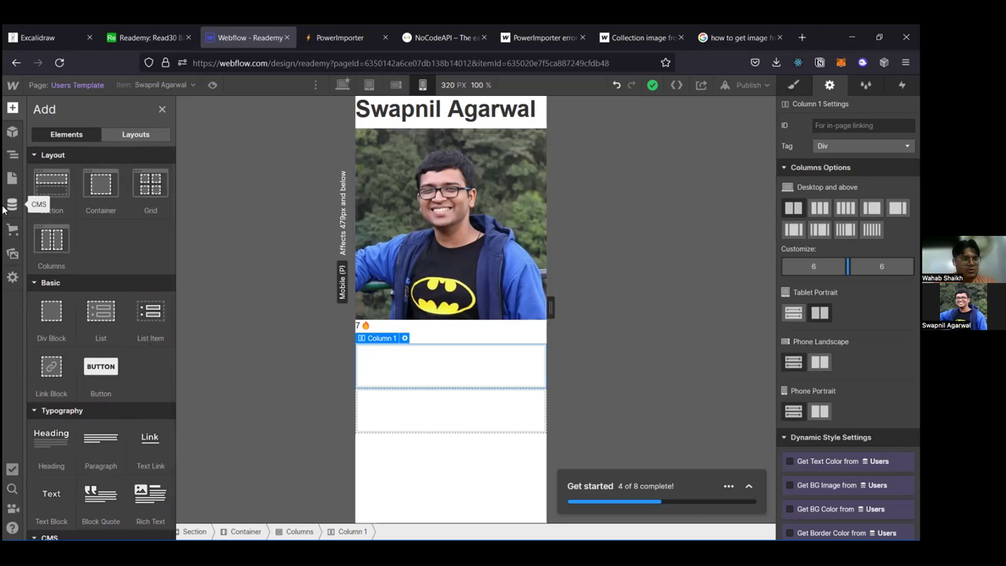
pyautogui.click(754, 84)
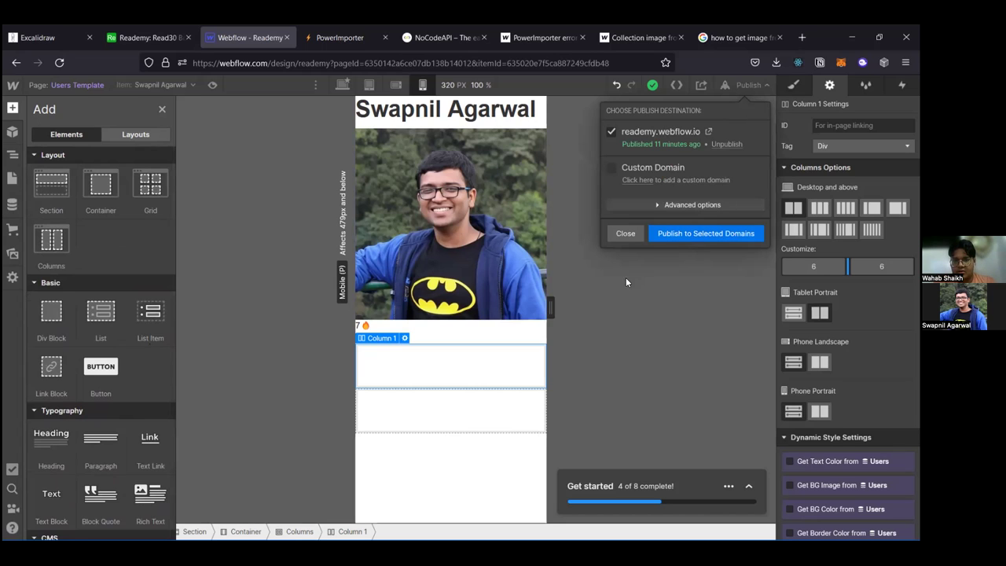
pyautogui.click(703, 235)
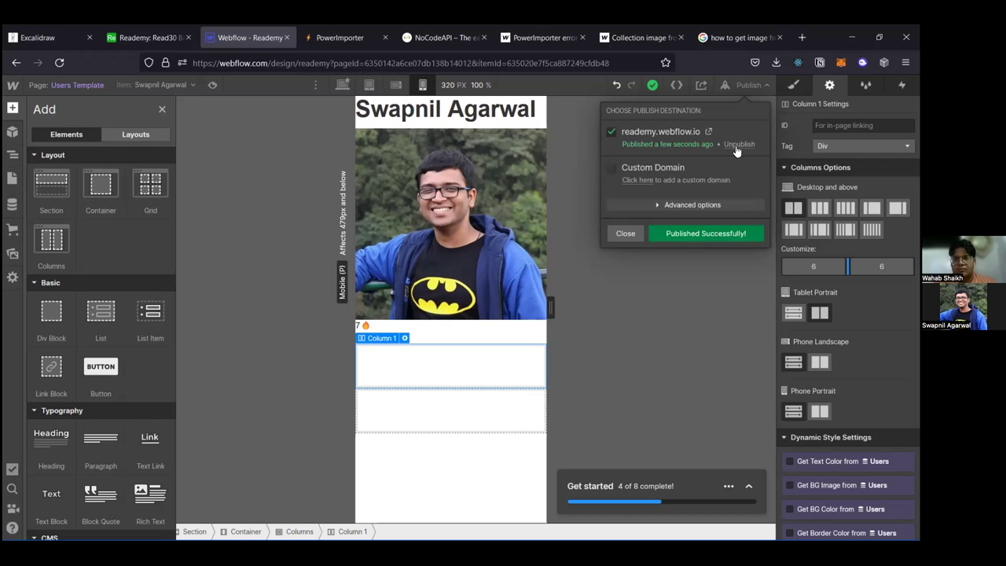
# Step: Open the published user page to inspect its profile image, and return to the Webflow Designer with the publish options closed
pyautogui.click(705, 135)
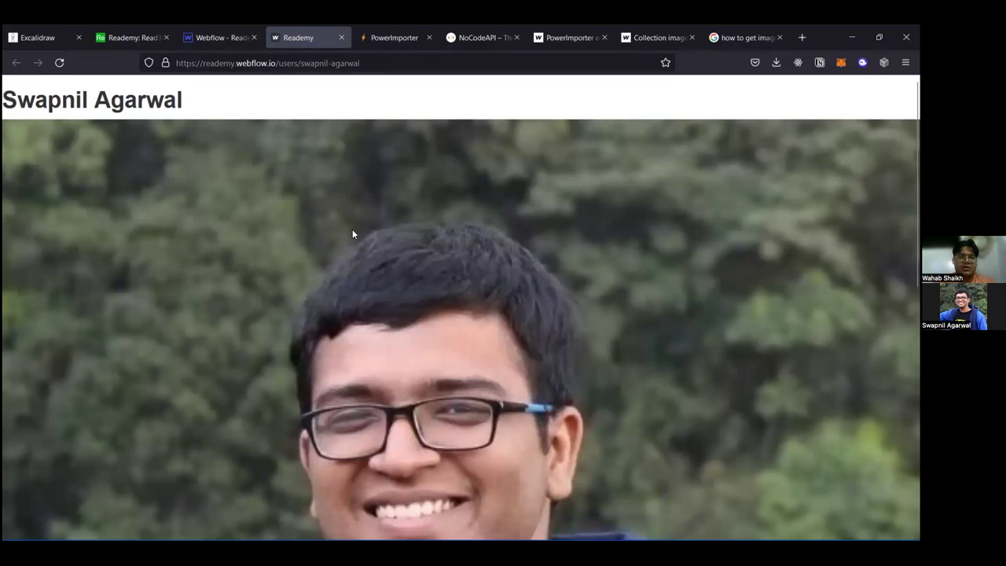
pyautogui.scroll(-5, 352, 232)
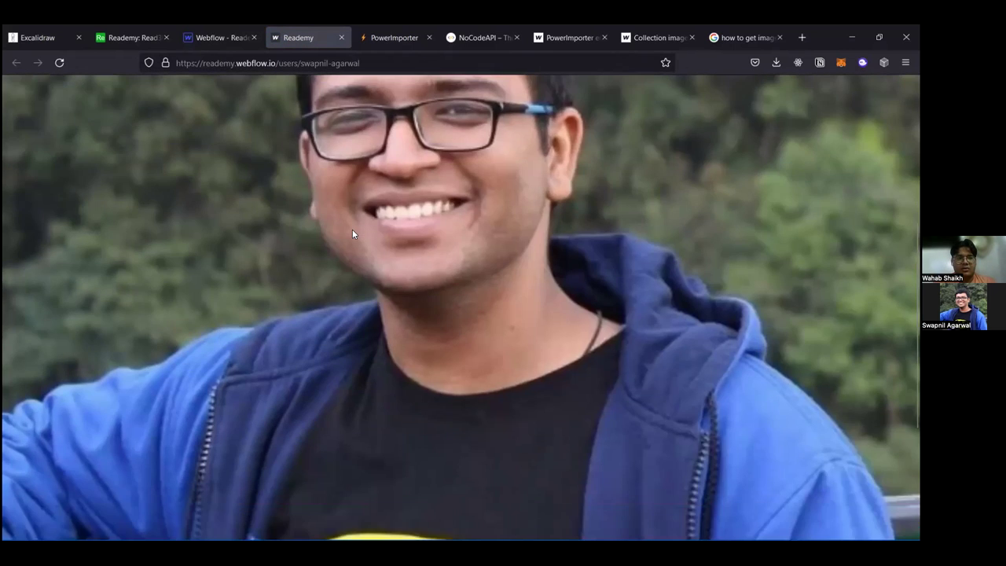
pyautogui.scroll(-4, 351, 233)
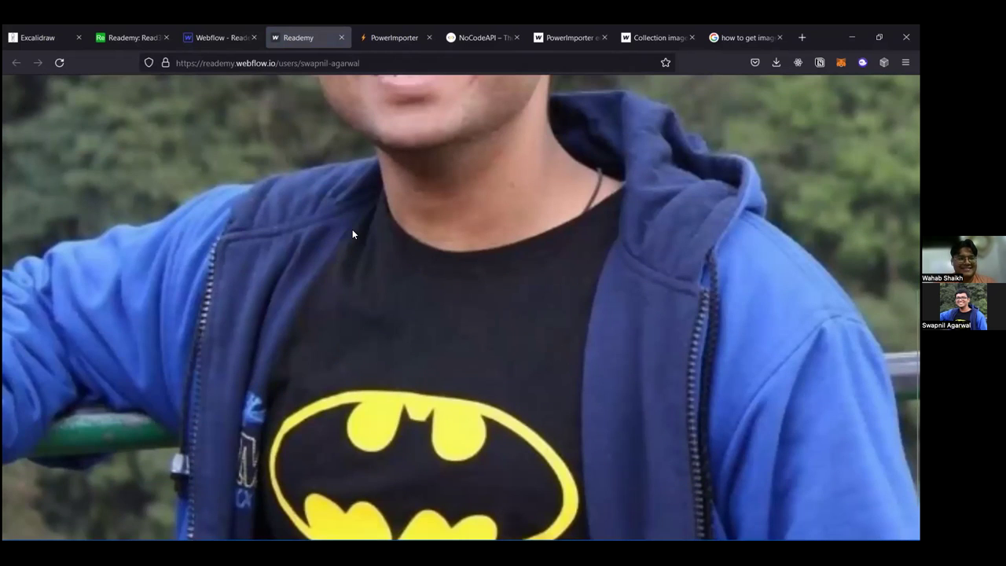
pyautogui.scroll(8, 352, 228)
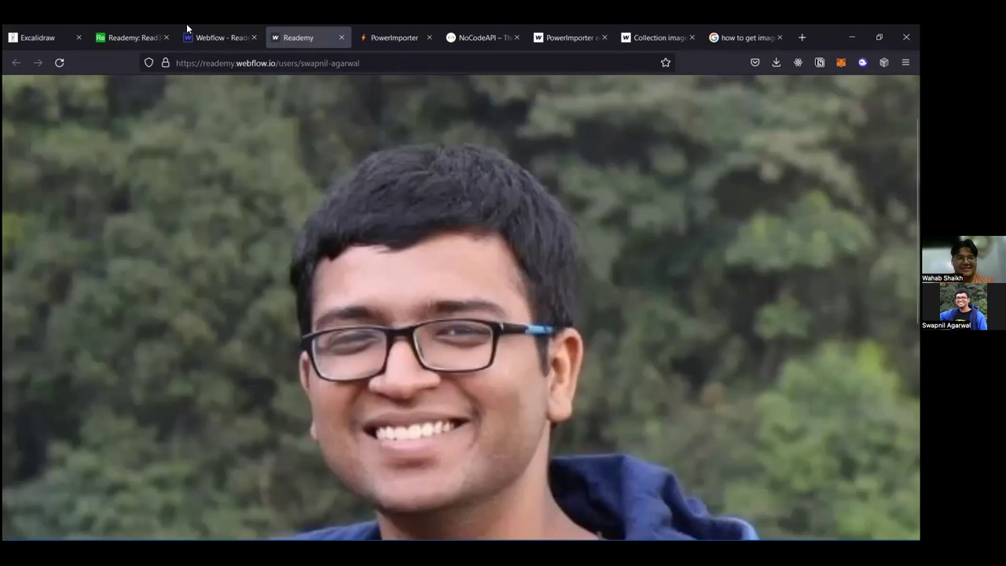
pyautogui.scroll(-5, 349, 252)
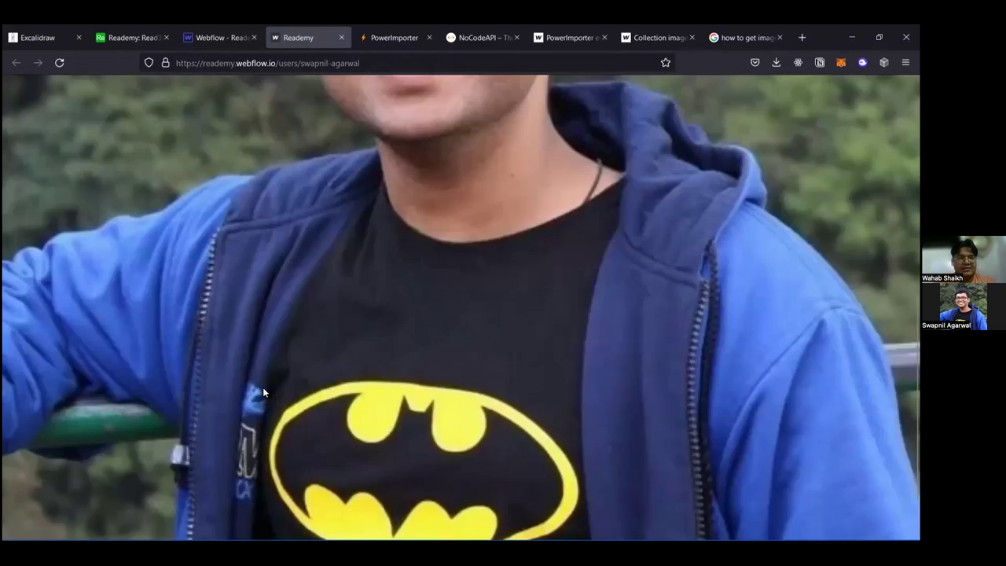
pyautogui.scroll(-1, 262, 386)
pyautogui.scroll(3, 495, 175)
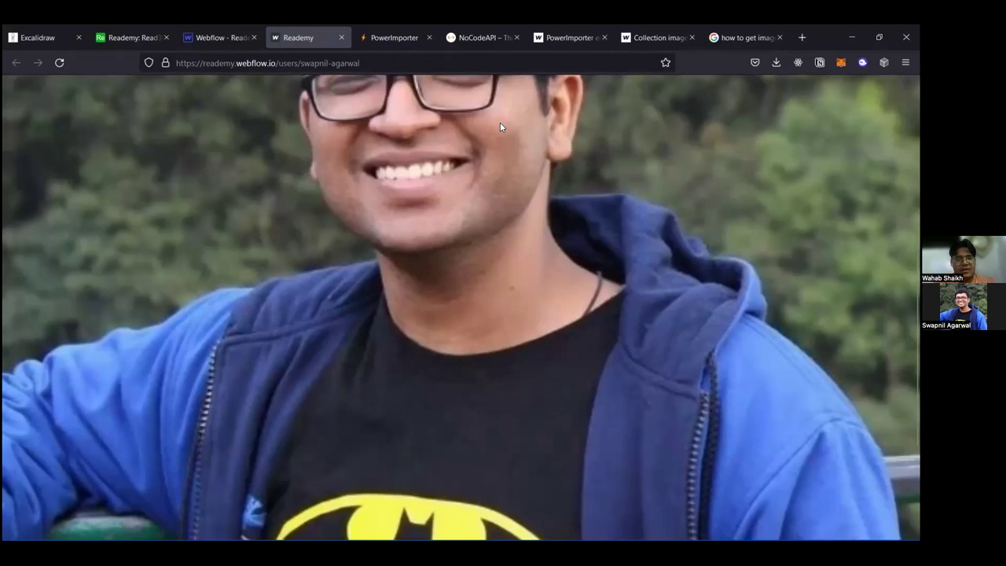
pyautogui.scroll(2, 339, 259)
pyautogui.hotkey('ctrl', 'shift', 'Tab')
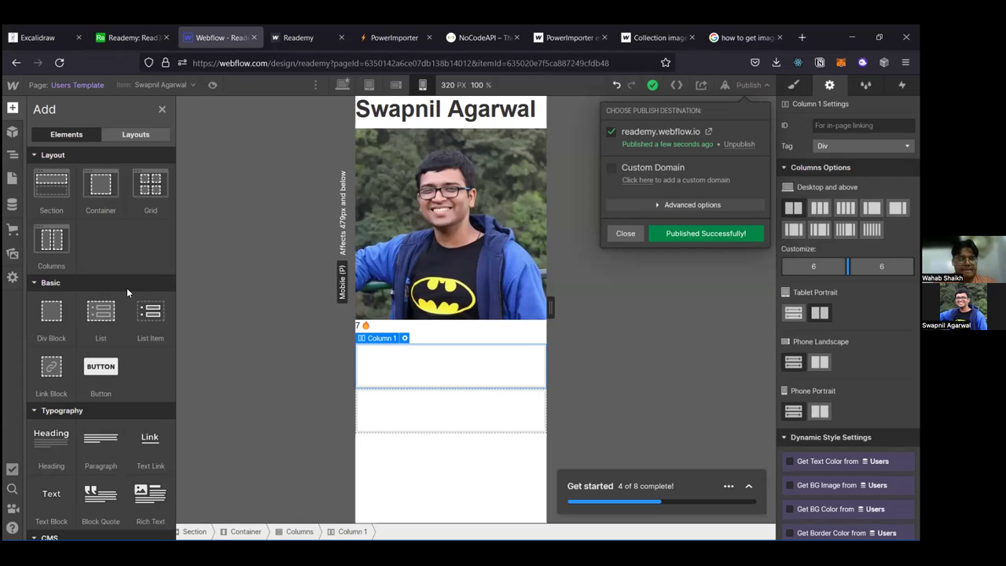
pyautogui.click(331, 378)
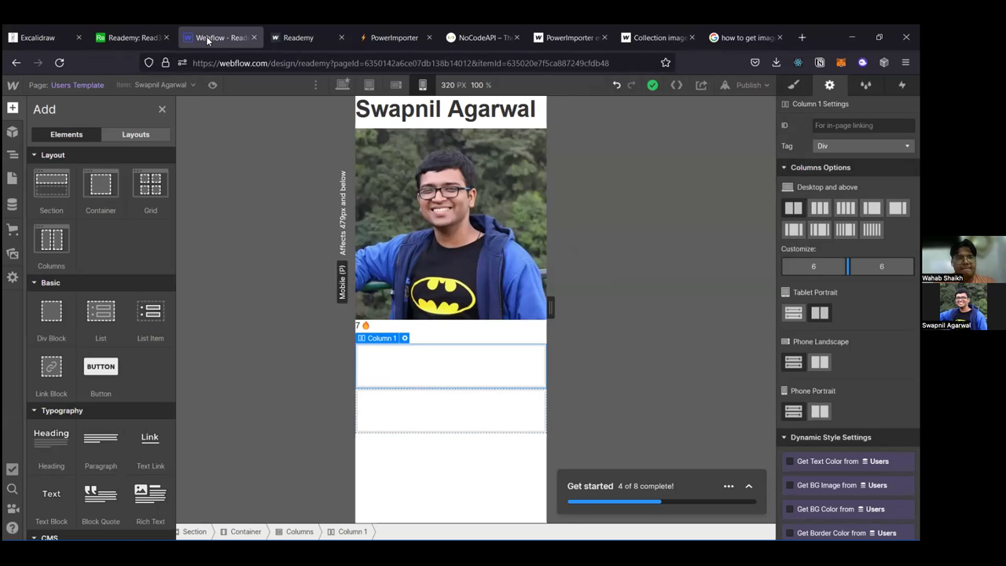
# Step: Switch to the Airtable base, discard the open Cover Image field edit, and review the Read30 Books columns
pyautogui.click(148, 37)
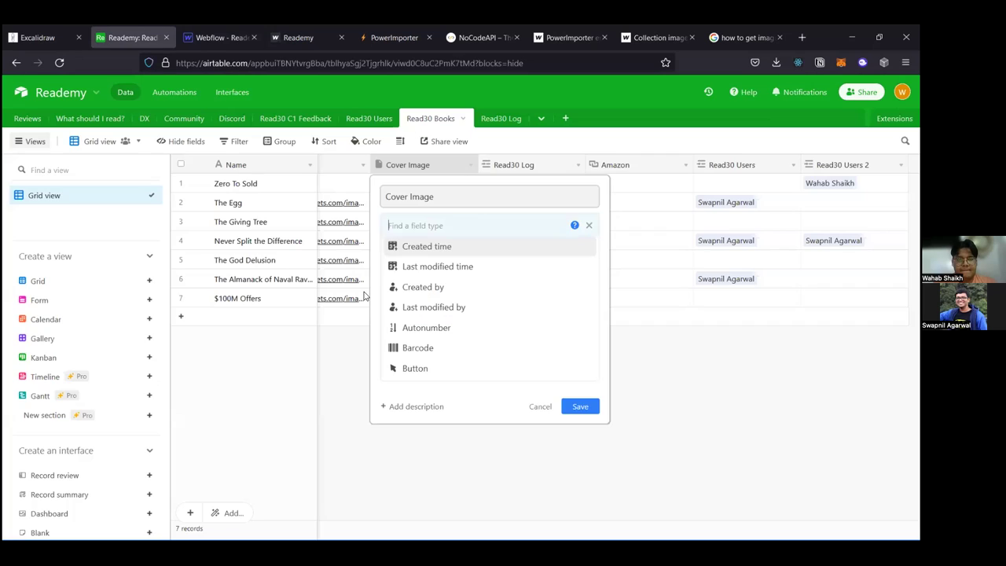
pyautogui.click(353, 380)
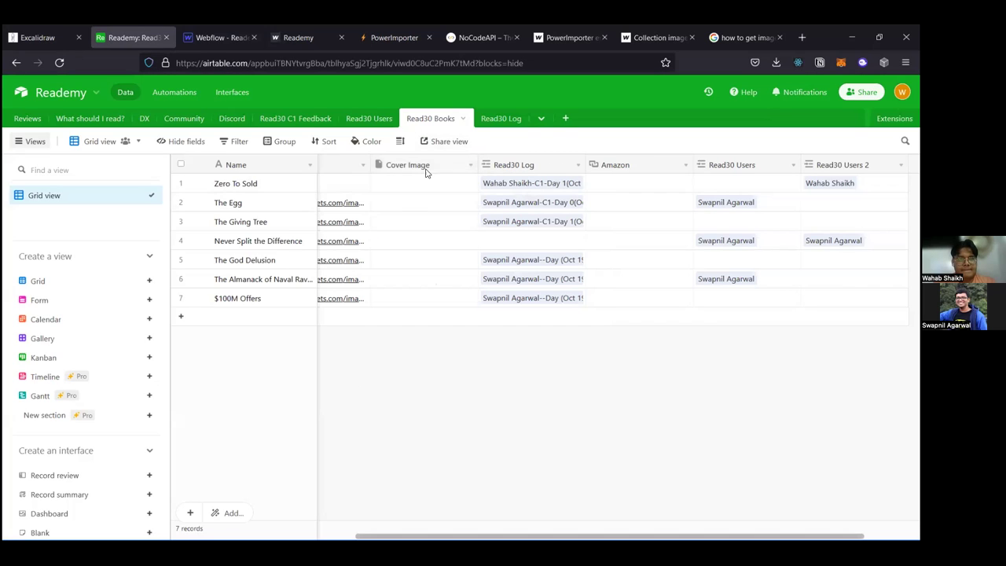
pyautogui.hscroll(-5, 419, 200)
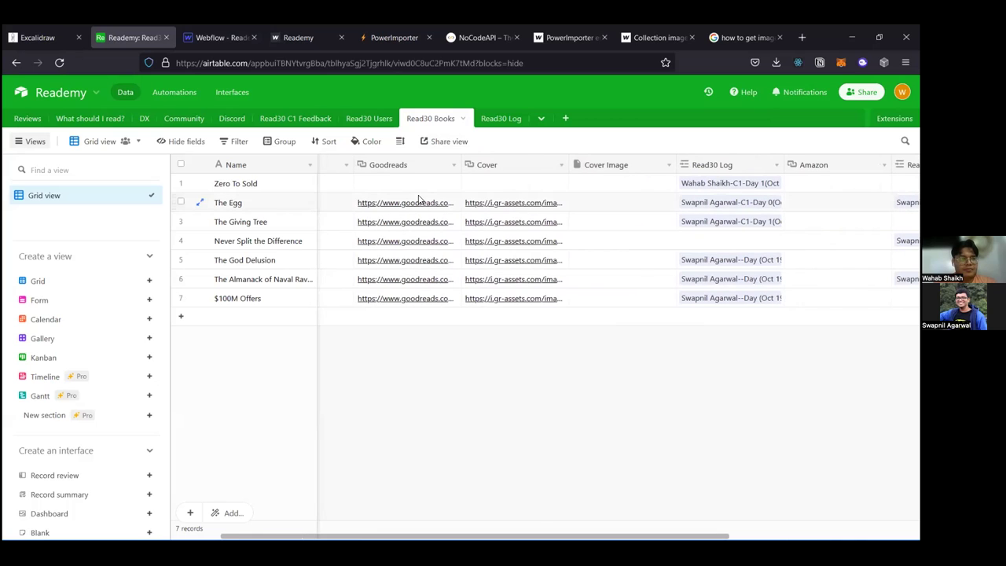
pyautogui.hscroll(-2, 419, 200)
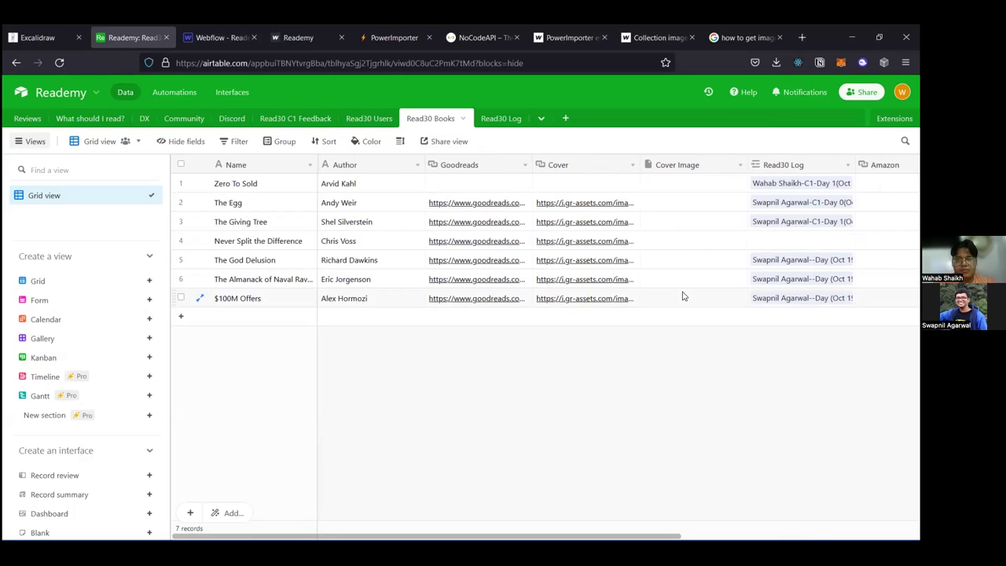
# Step: Add a checkbox field named Trigger at the end of the Read30 Books table
pyautogui.hscroll(5, 682, 296)
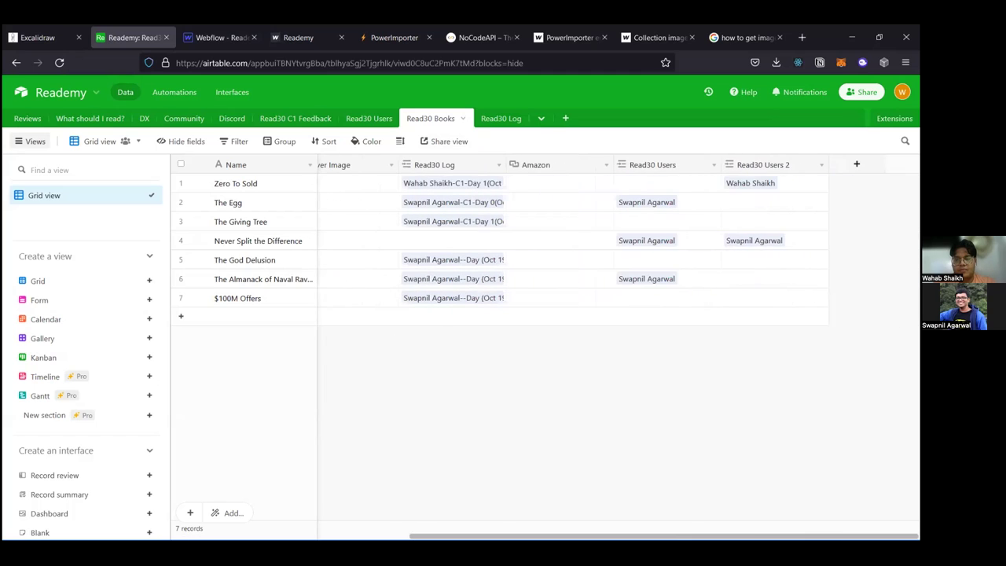
pyautogui.click(856, 163)
pyautogui.write('Trigge')
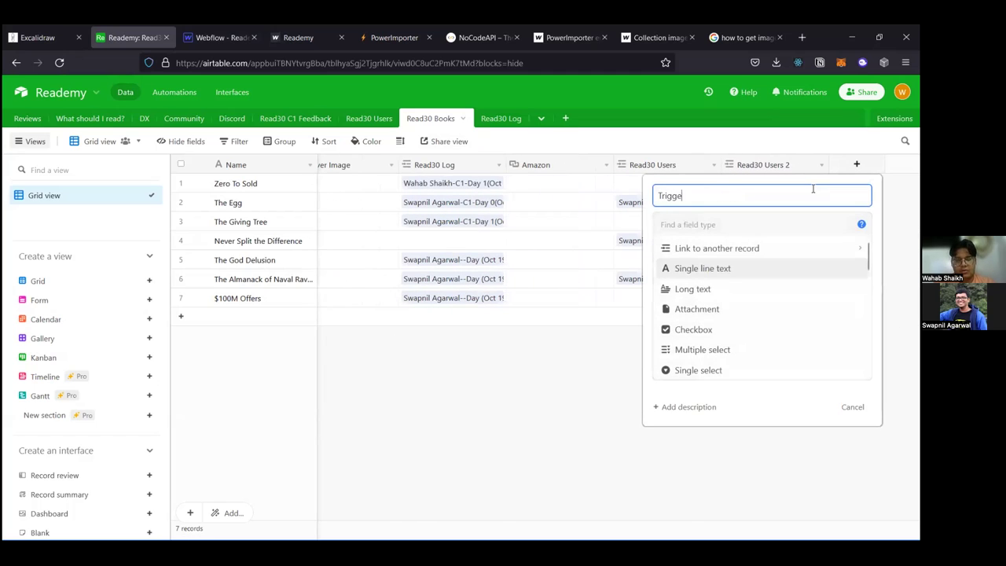
pyautogui.write('r')
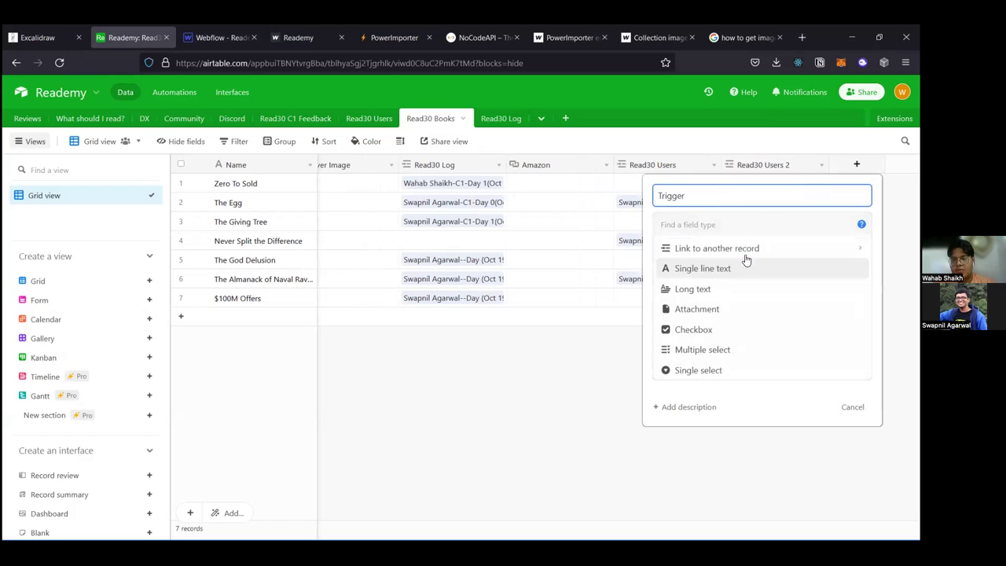
pyautogui.click(707, 330)
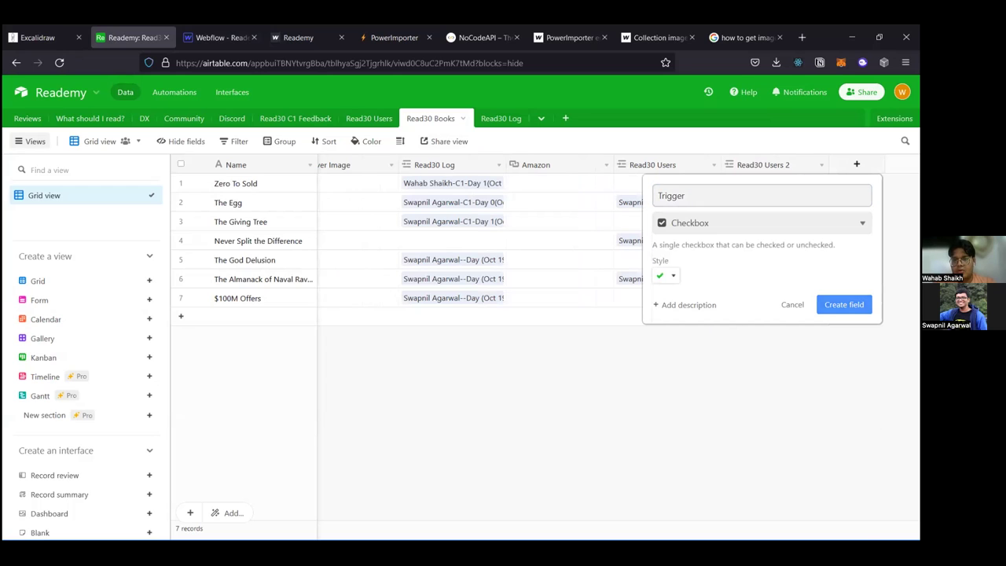
pyautogui.press('Return')
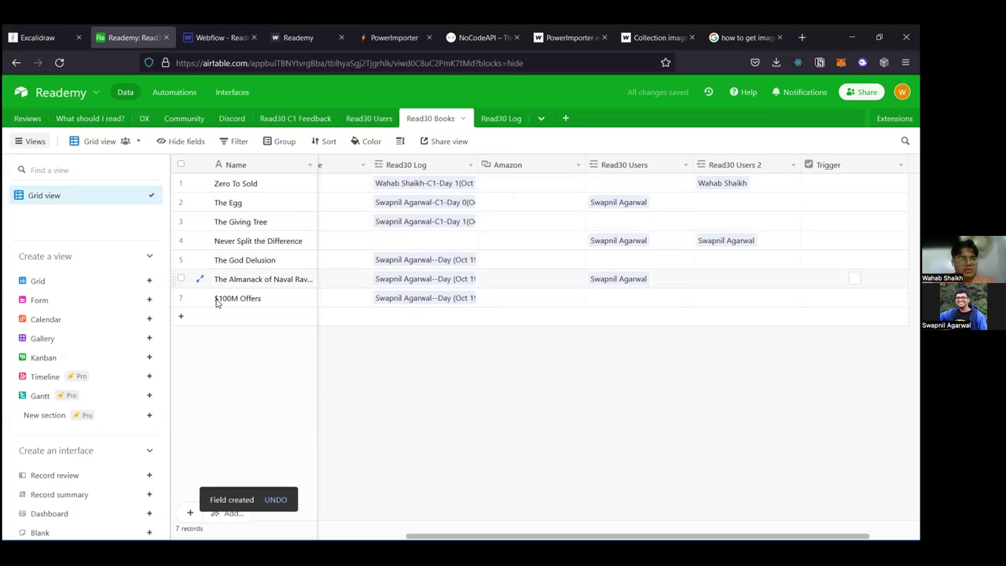
# Step: Create an automation in the base with the trigger type set to When record matches conditions
pyautogui.click(170, 96)
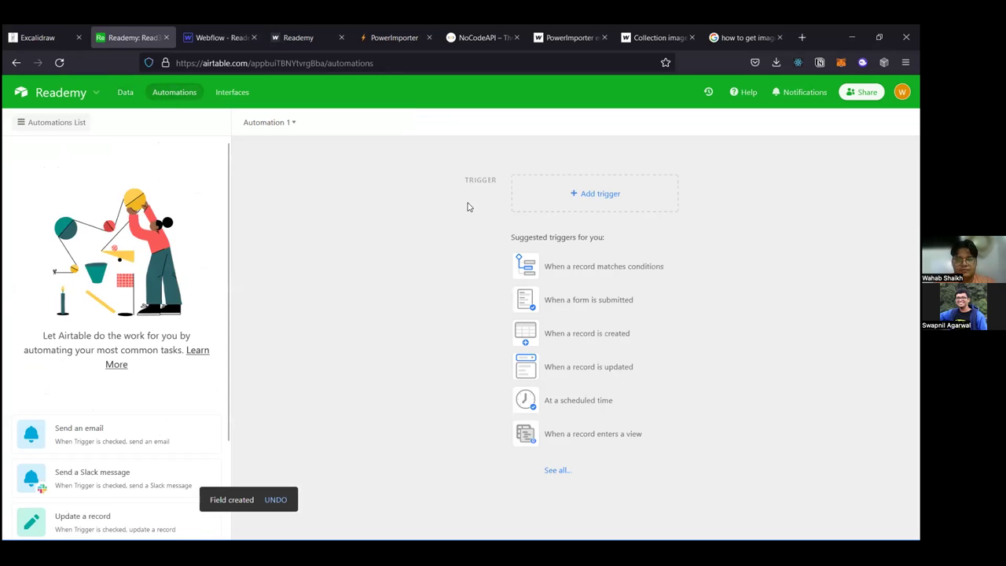
pyautogui.click(585, 203)
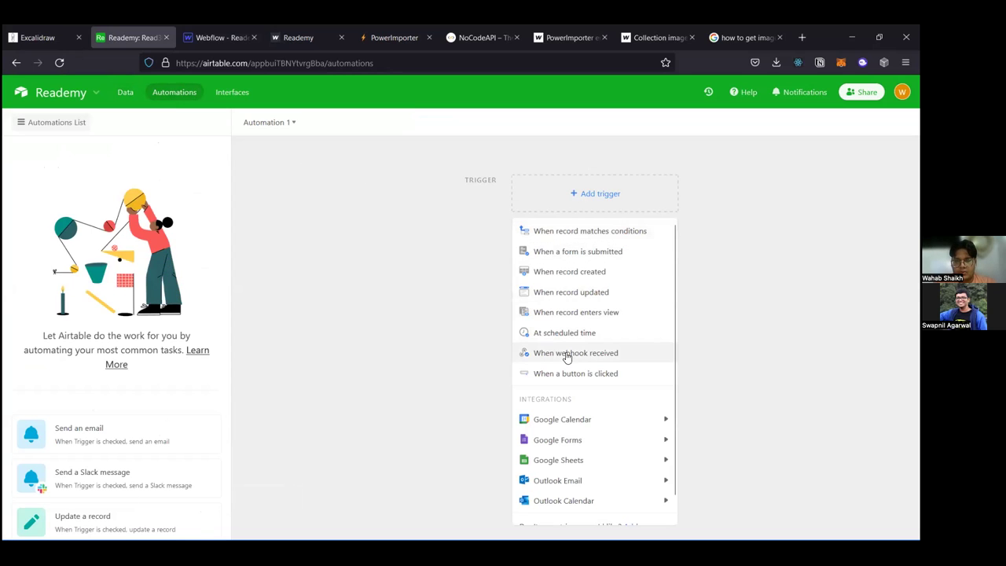
pyautogui.click(602, 292)
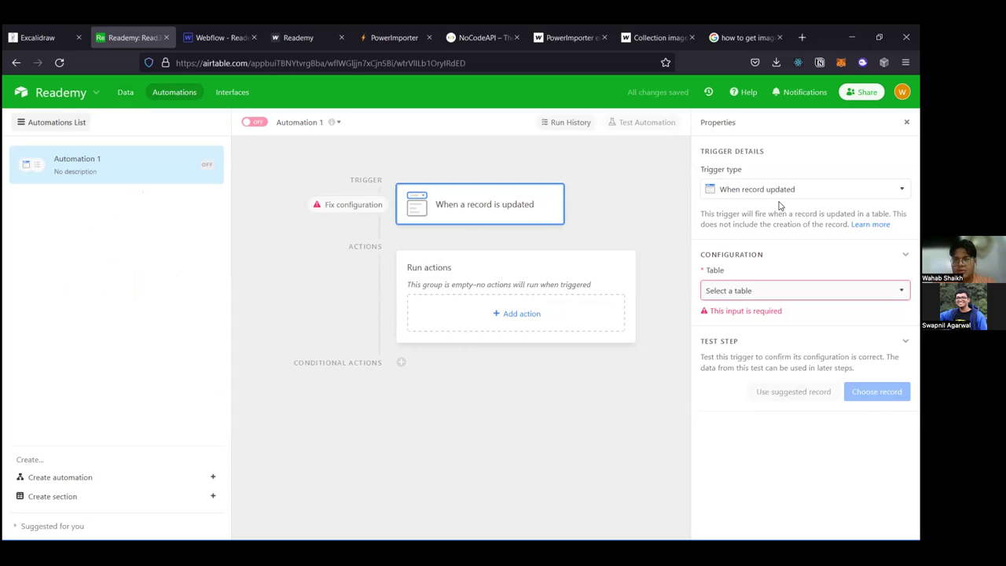
pyautogui.click(817, 188)
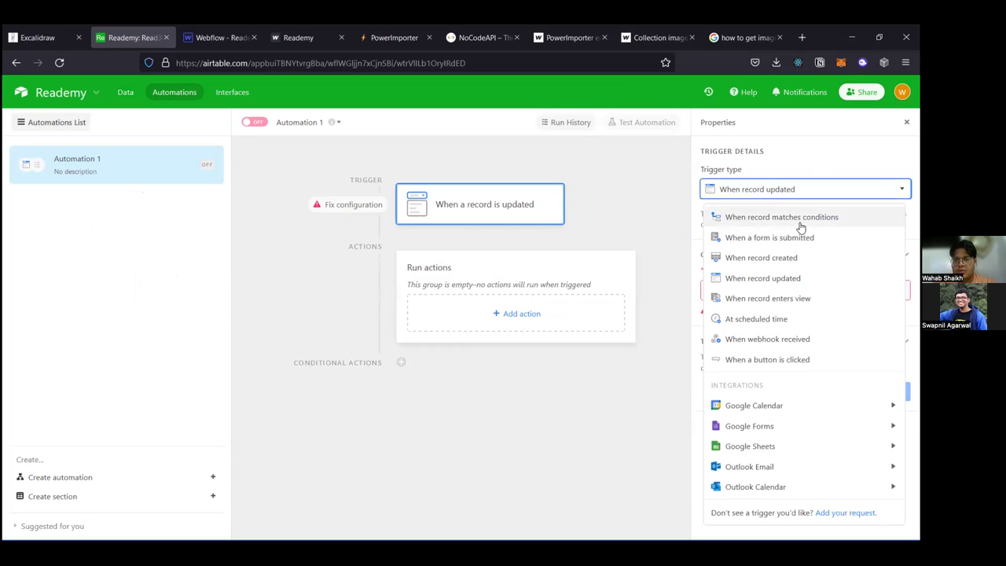
pyautogui.click(798, 223)
pyautogui.click(799, 318)
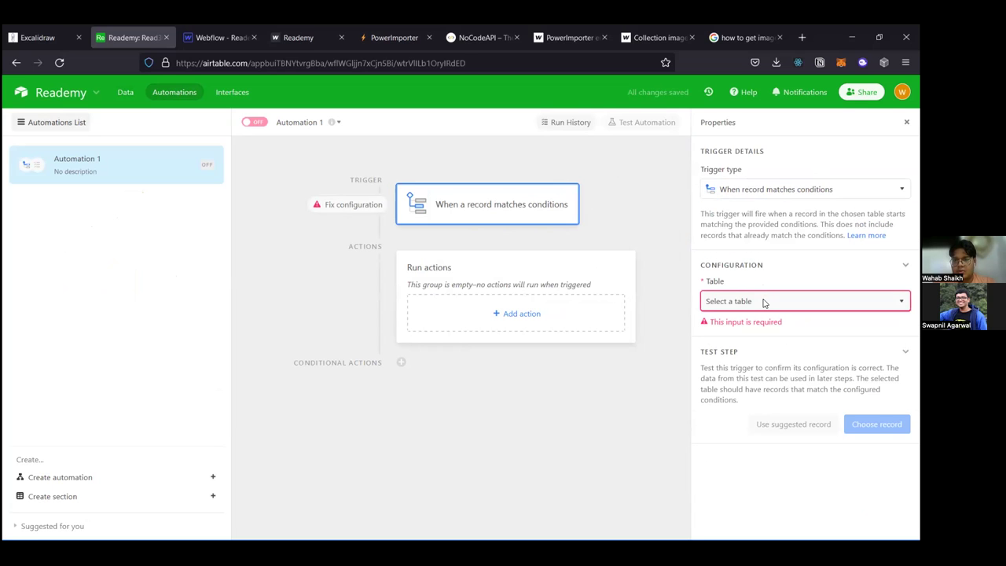
# Step: Set the automation trigger's table to Read30 Books and dismiss the data reference tip
pyautogui.click(763, 302)
pyautogui.scroll(-2, 749, 391)
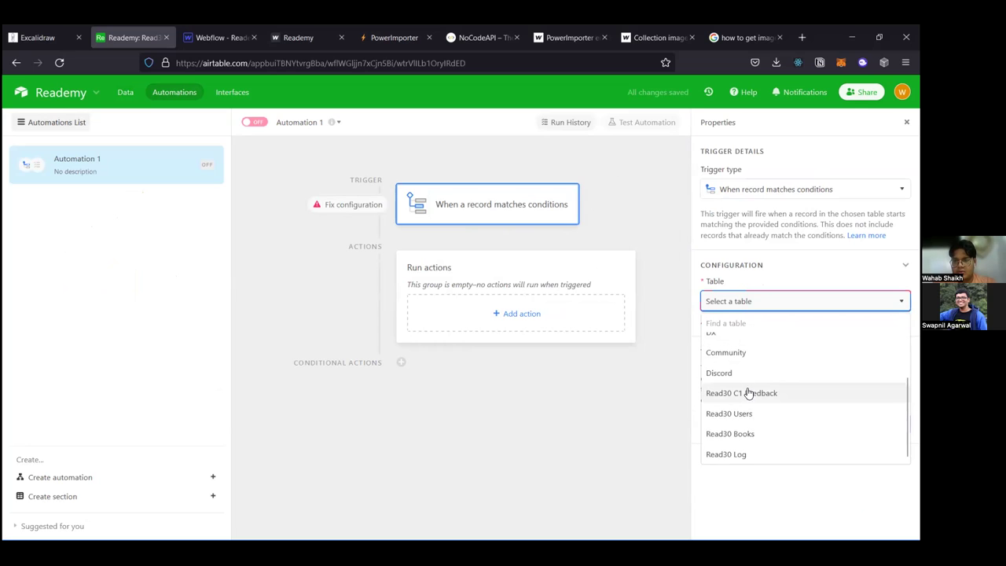
pyautogui.click(741, 433)
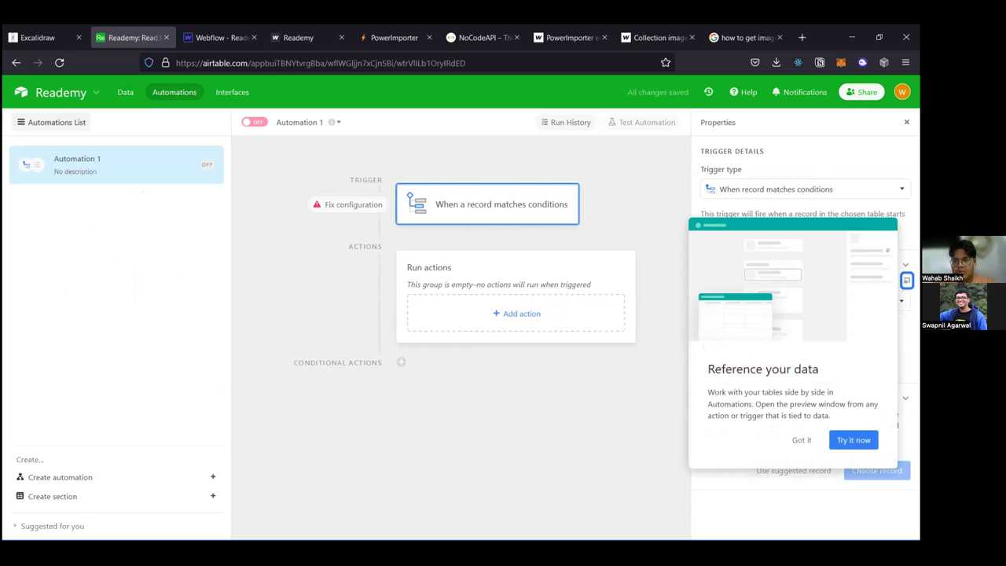
pyautogui.click(800, 440)
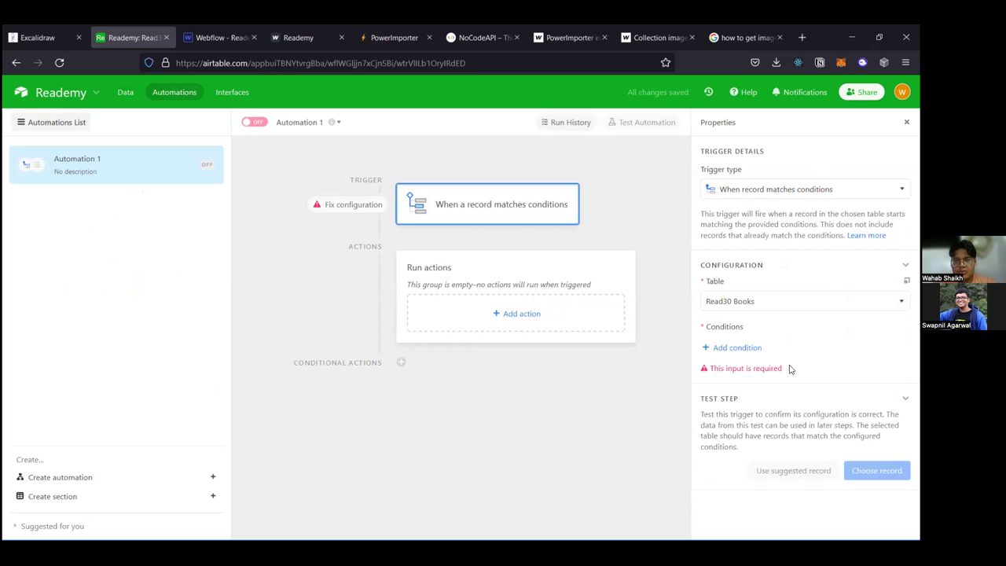
# Step: Add a single trigger condition requiring the Trigger field to be checked, leaving out any second condition
pyautogui.click(732, 348)
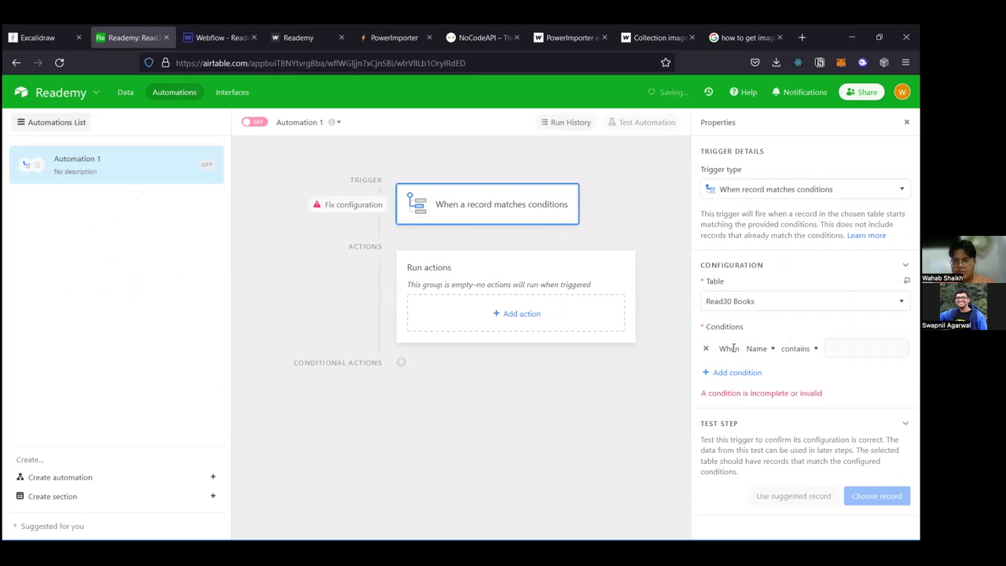
pyautogui.click(756, 348)
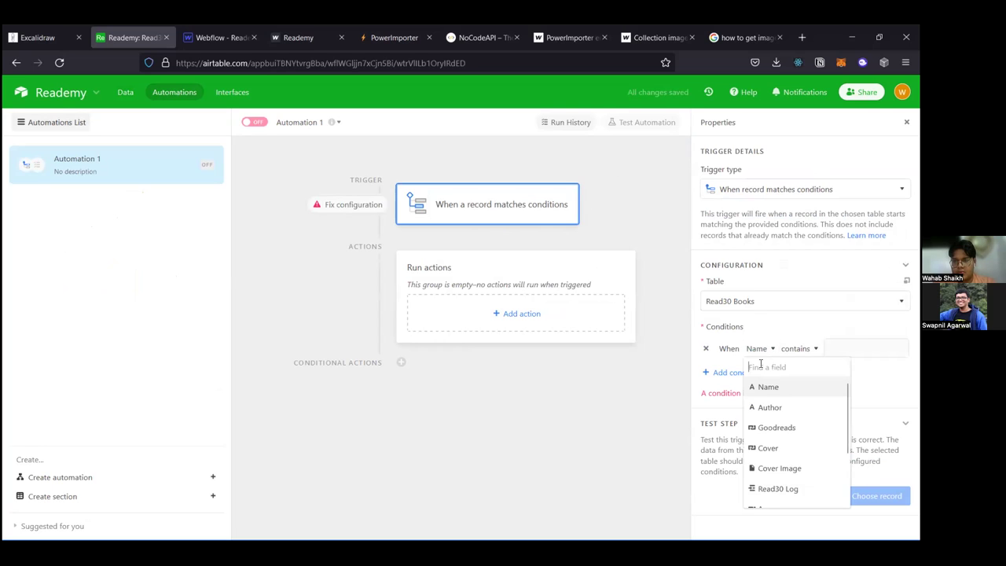
pyautogui.scroll(-2, 780, 432)
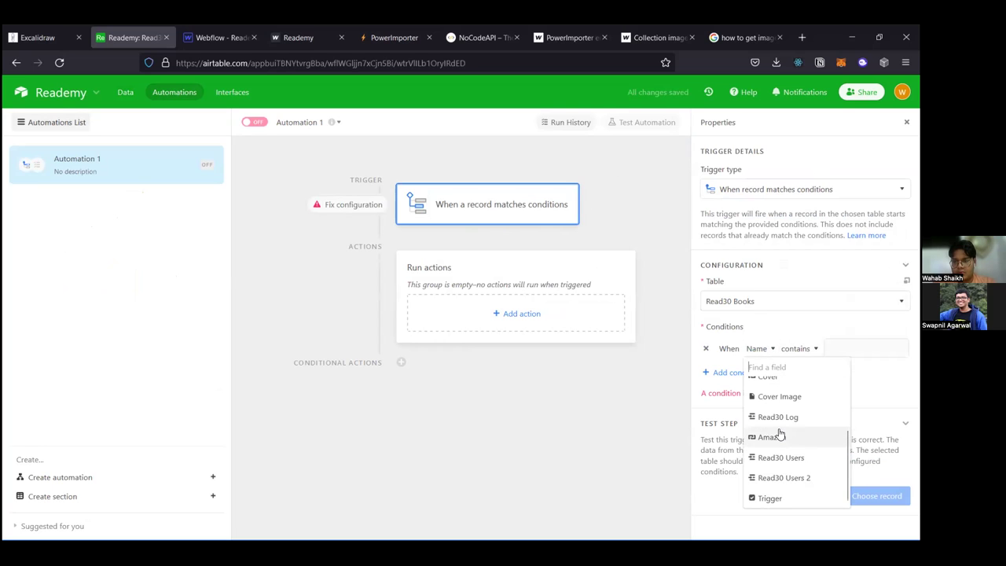
pyautogui.click(769, 497)
pyautogui.click(808, 350)
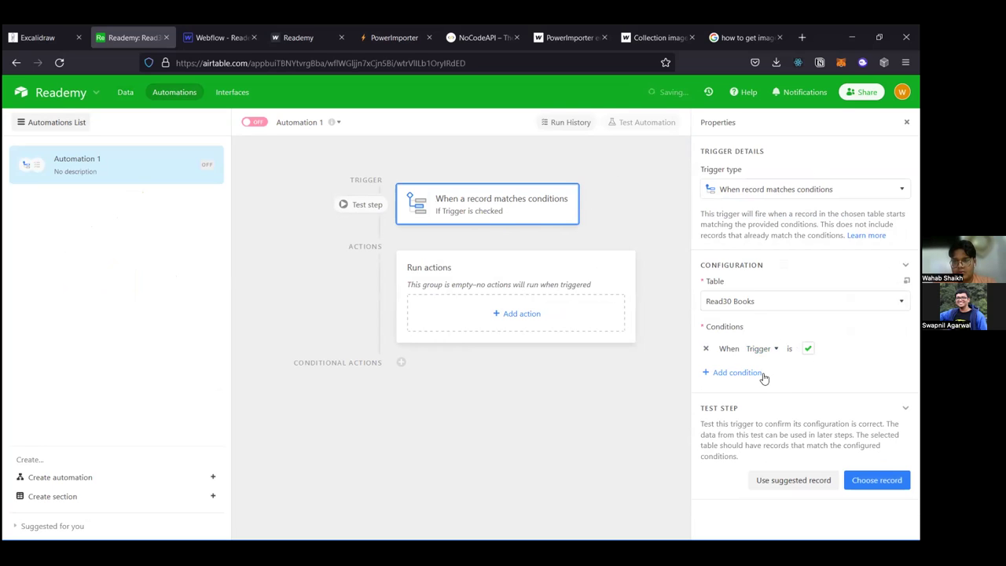
pyautogui.click(754, 373)
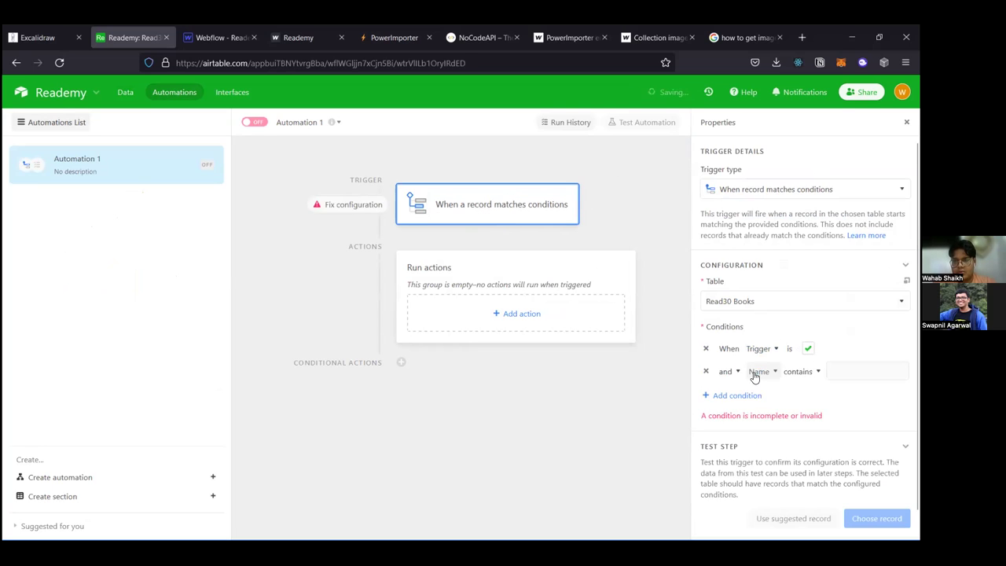
pyautogui.click(704, 371)
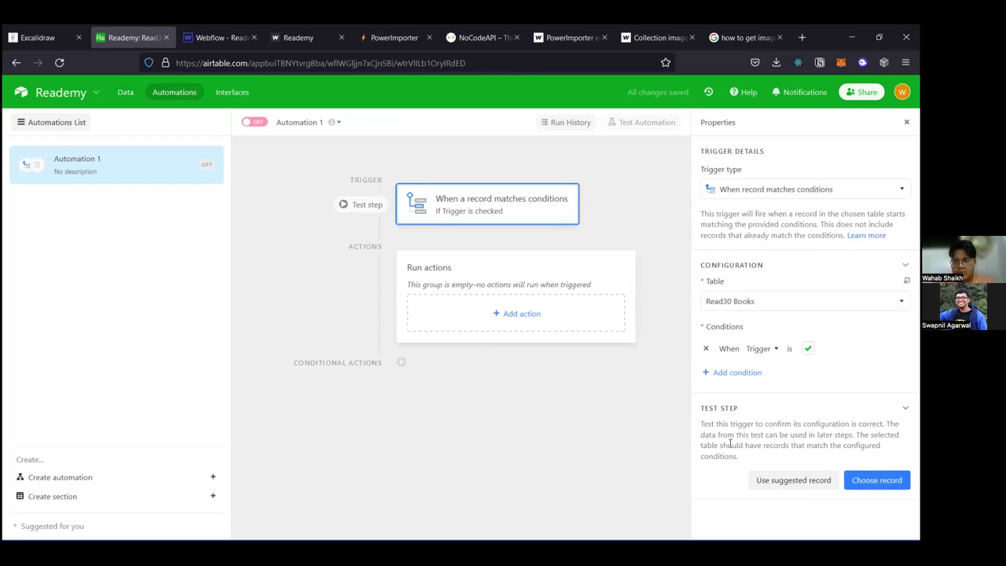
# Step: Add an Update record action to the automation
pyautogui.click(615, 327)
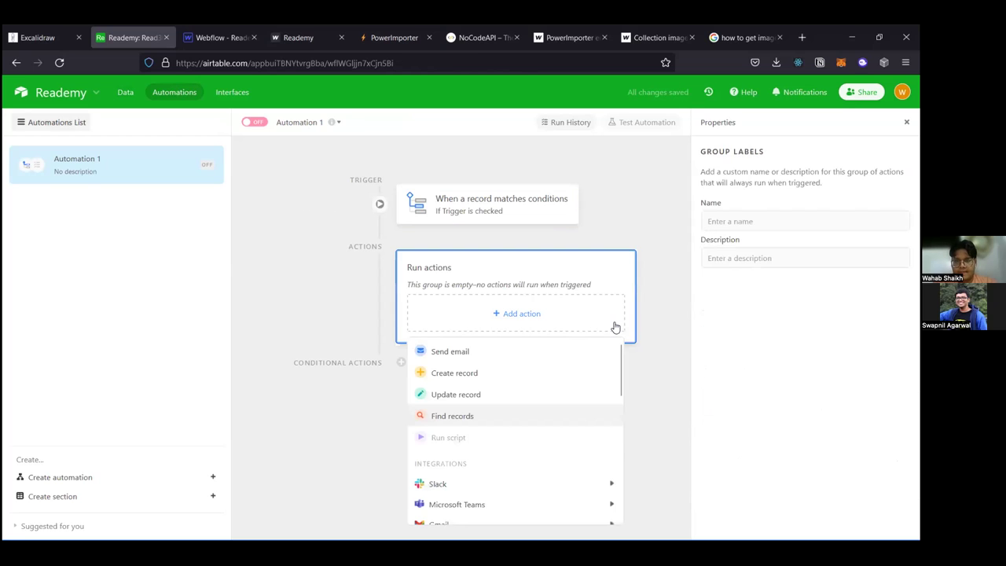
pyautogui.scroll(-5, 554, 400)
pyautogui.scroll(2, 554, 402)
pyautogui.scroll(5, 555, 402)
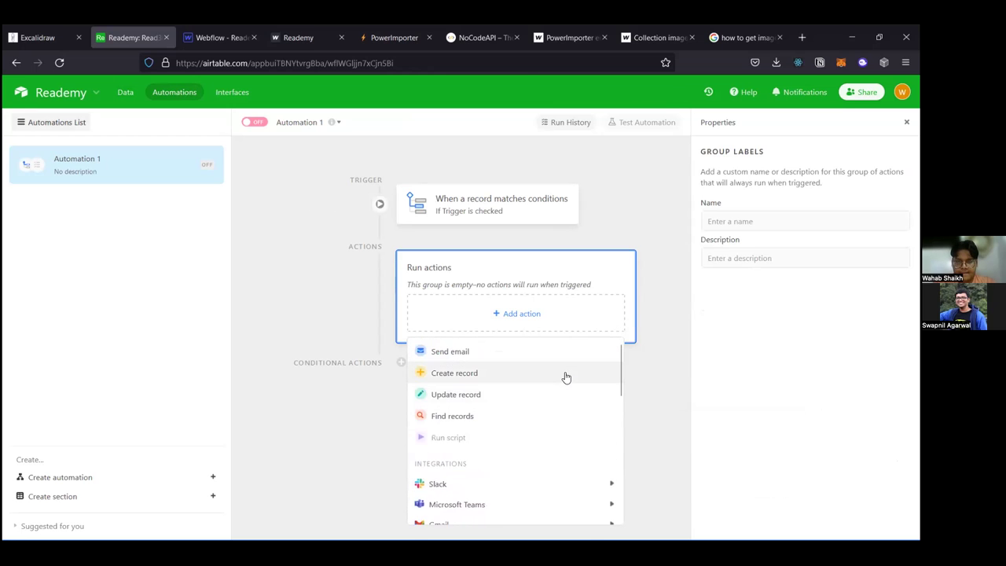
pyautogui.scroll(-1, 566, 377)
pyautogui.scroll(1, 566, 377)
pyautogui.click(534, 390)
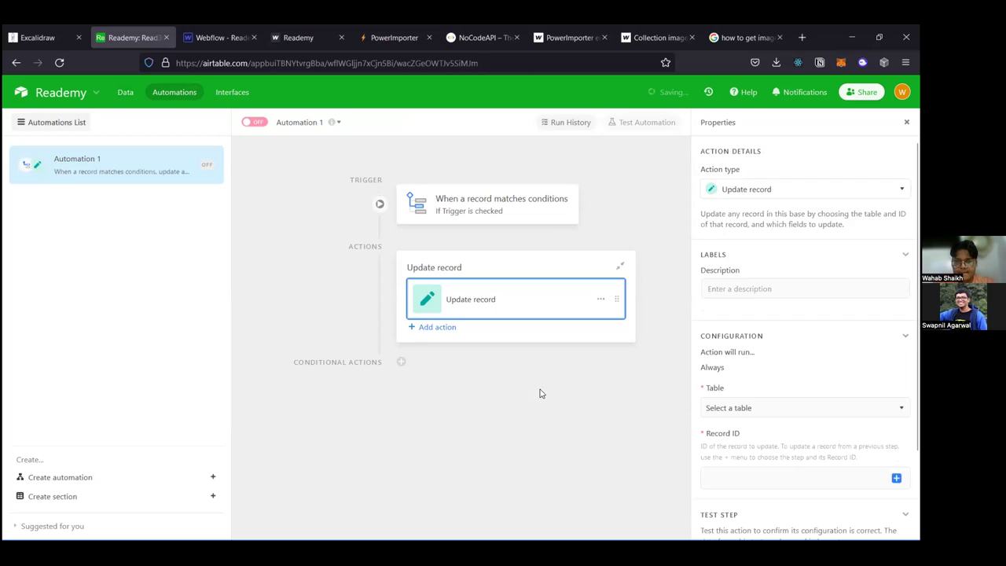
# Step: Set the Update record action's table to Read30 Books
pyautogui.doubleClick(784, 414)
pyautogui.click(784, 414)
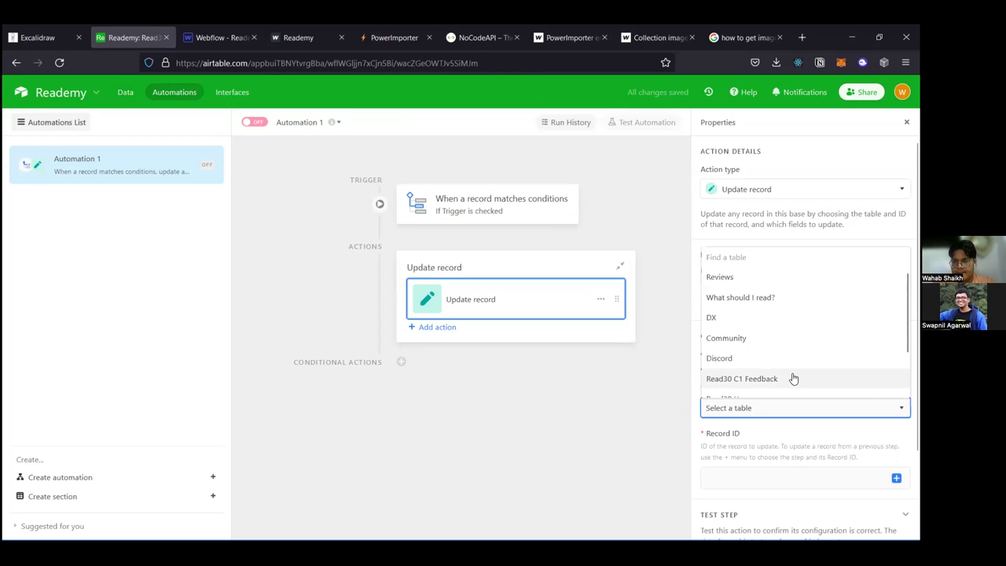
pyautogui.scroll(-2, 792, 380)
pyautogui.click(783, 373)
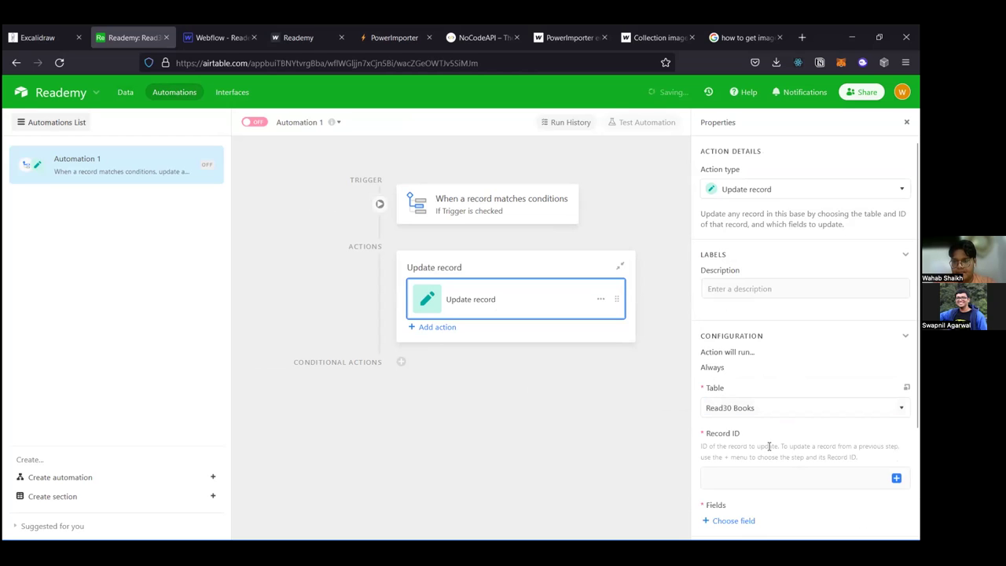
# Step: Choose Cover Image as the field that the Update record action updates
pyautogui.scroll(-2, 768, 445)
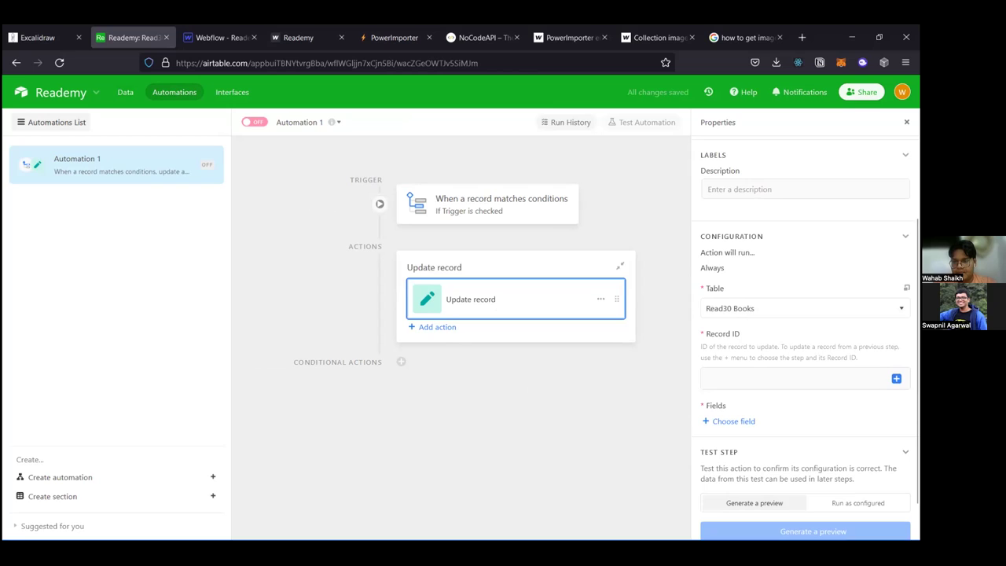
pyautogui.click(747, 424)
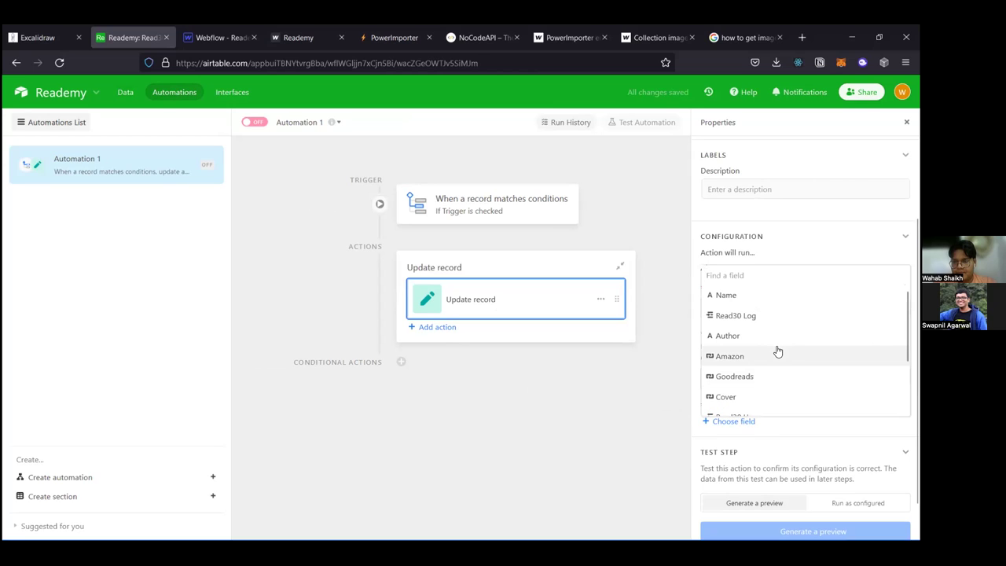
pyautogui.scroll(-2, 776, 352)
pyautogui.click(762, 385)
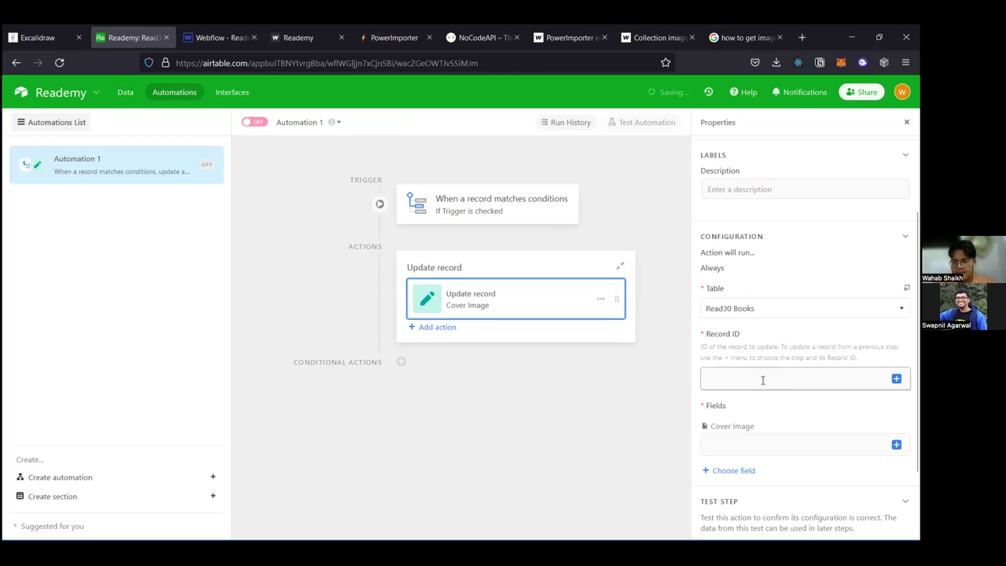
# Step: Set the action's Record ID to the Airtable record ID from the trigger step and review the action's configuration
pyautogui.click(895, 378)
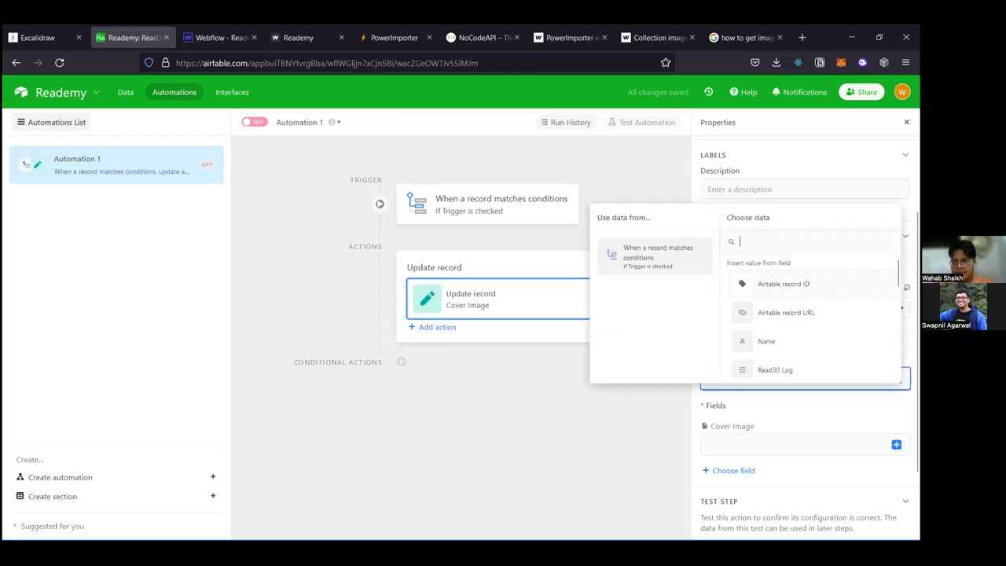
pyautogui.click(778, 283)
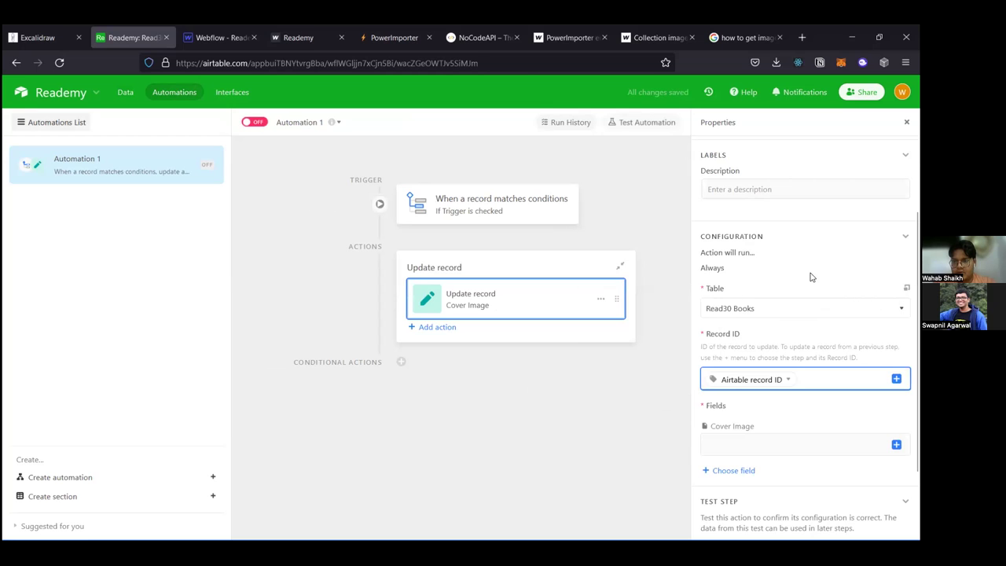
pyautogui.scroll(2, 812, 277)
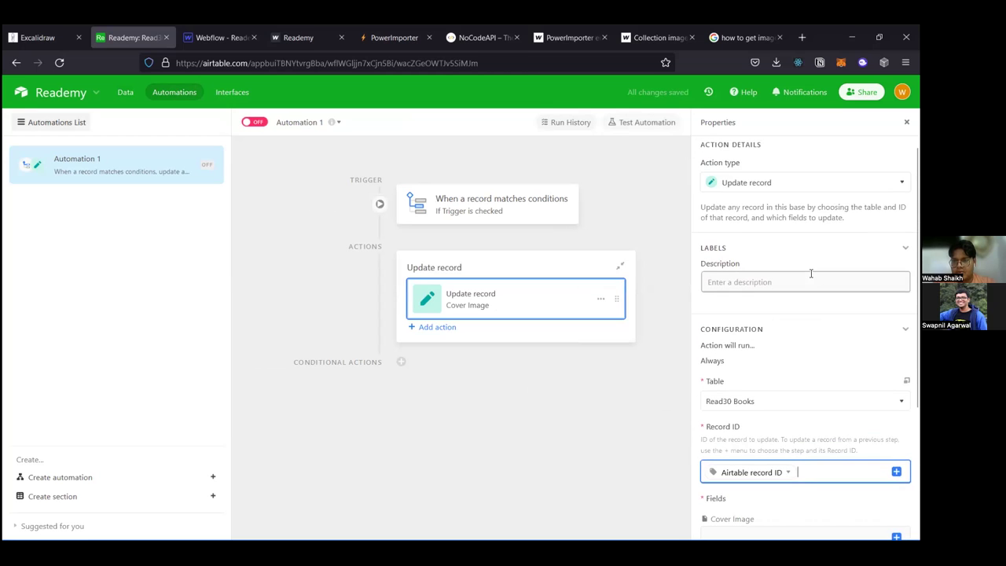
pyautogui.scroll(-4, 810, 273)
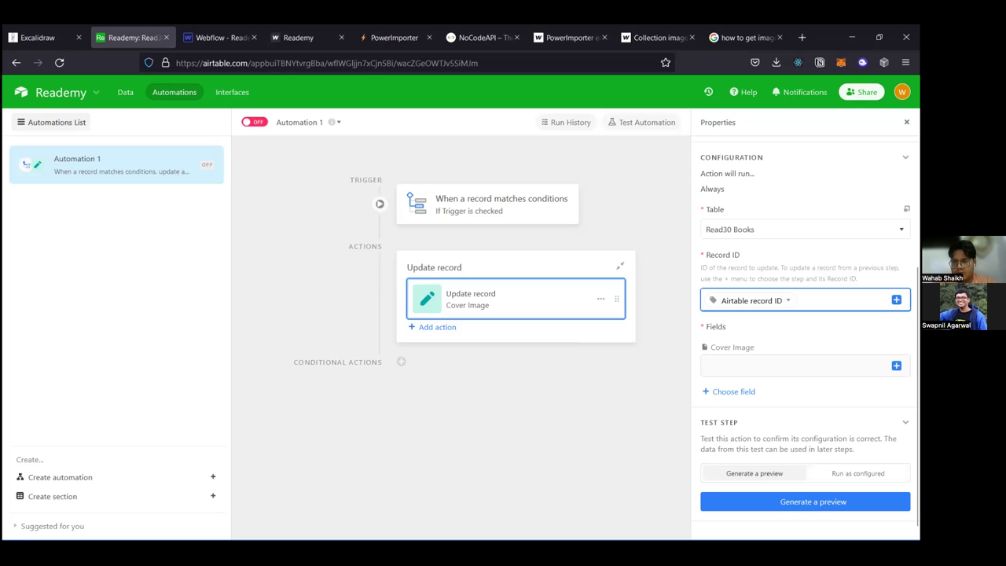
pyautogui.click(794, 365)
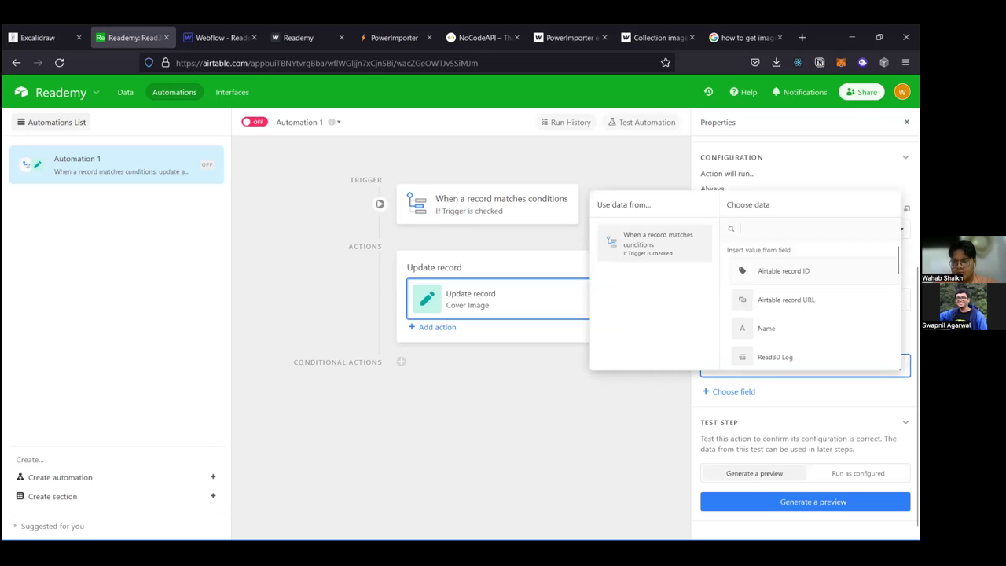
pyautogui.scroll(-5, 809, 306)
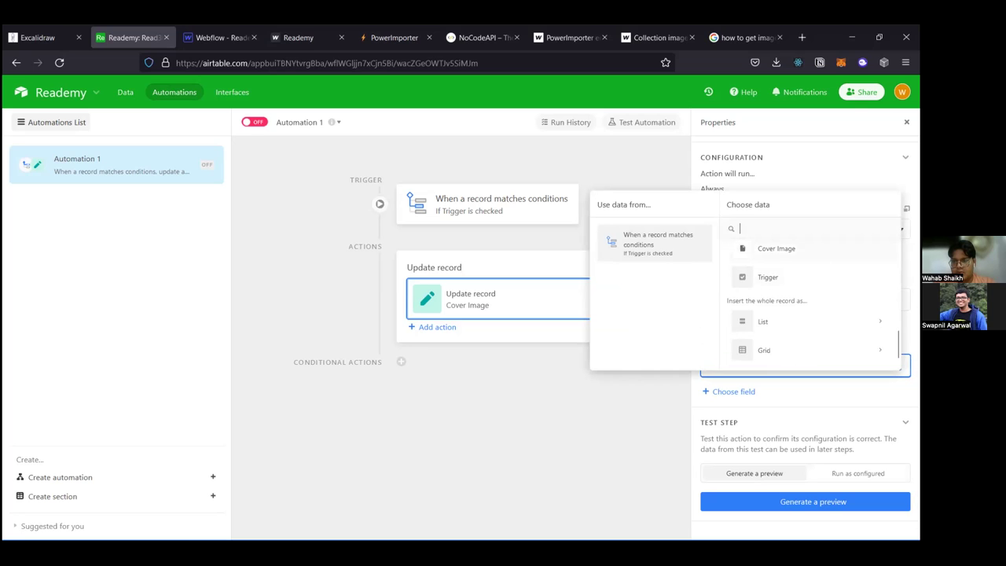
pyautogui.click(817, 248)
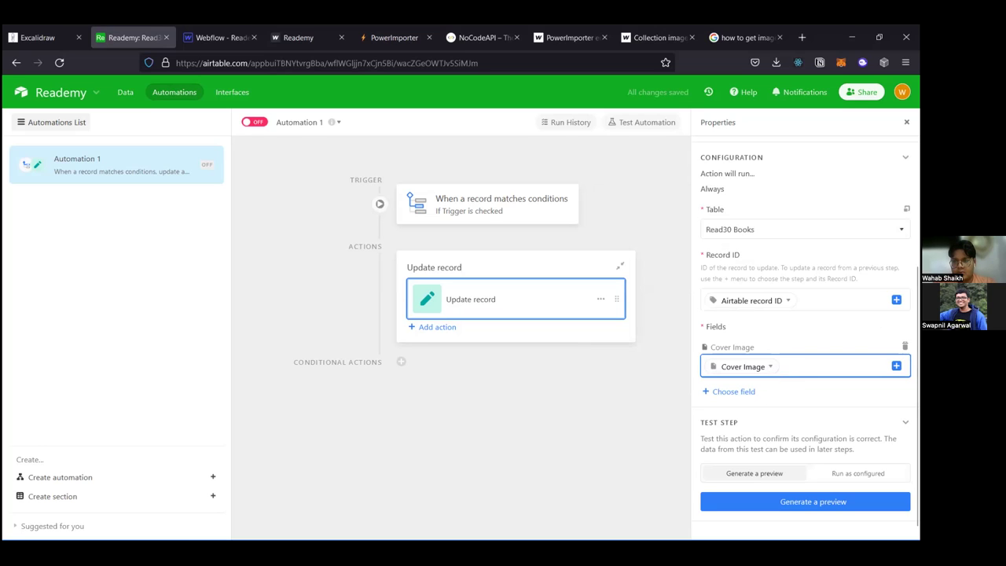
pyautogui.press('BackSpace')
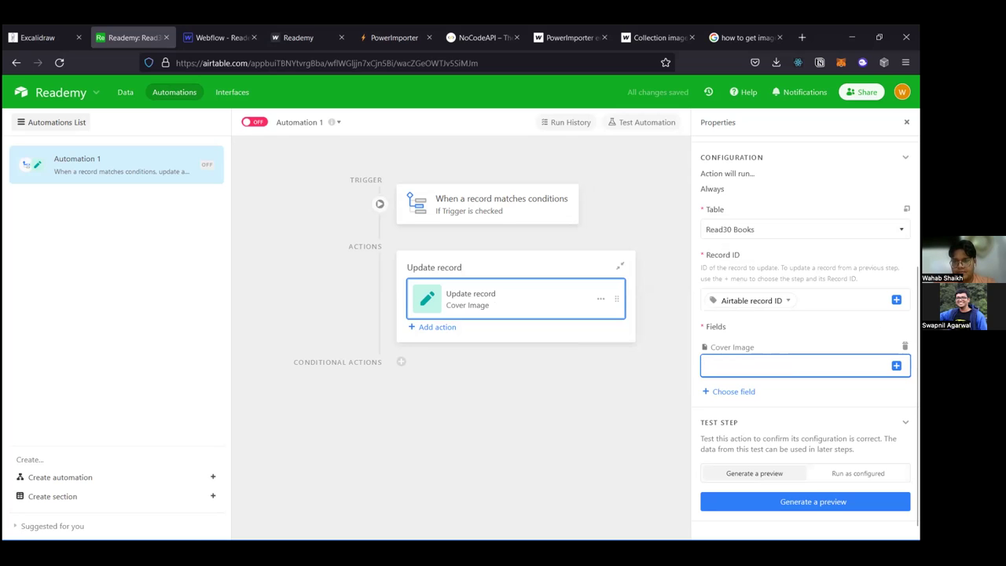
# Step: Fill the Update record action's Cover Image field with the Cover value from the trigger record
pyautogui.click(896, 365)
pyautogui.scroll(-1, 813, 299)
pyautogui.scroll(1, 813, 298)
pyautogui.scroll(-2, 813, 298)
pyautogui.scroll(-1, 808, 292)
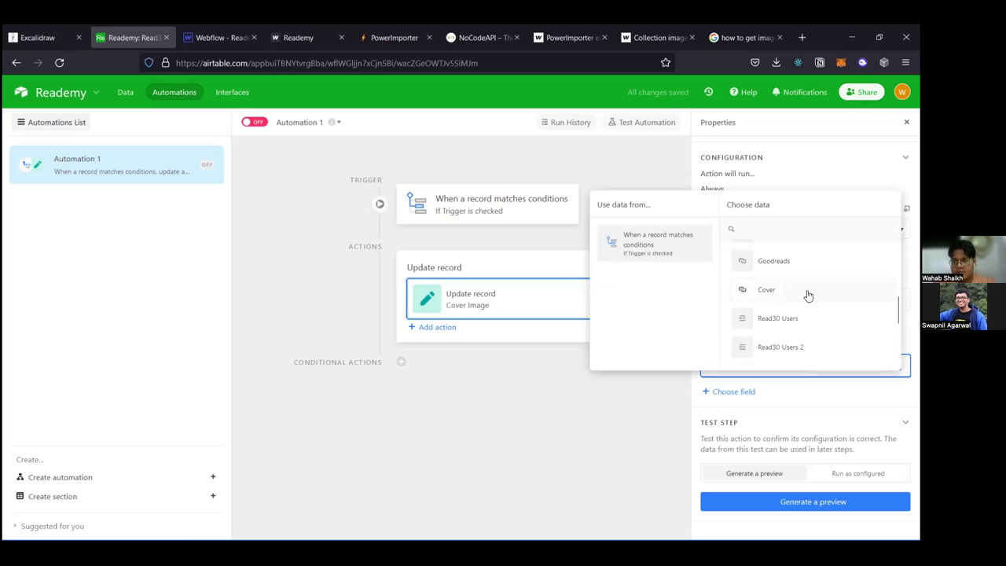
pyautogui.click(809, 290)
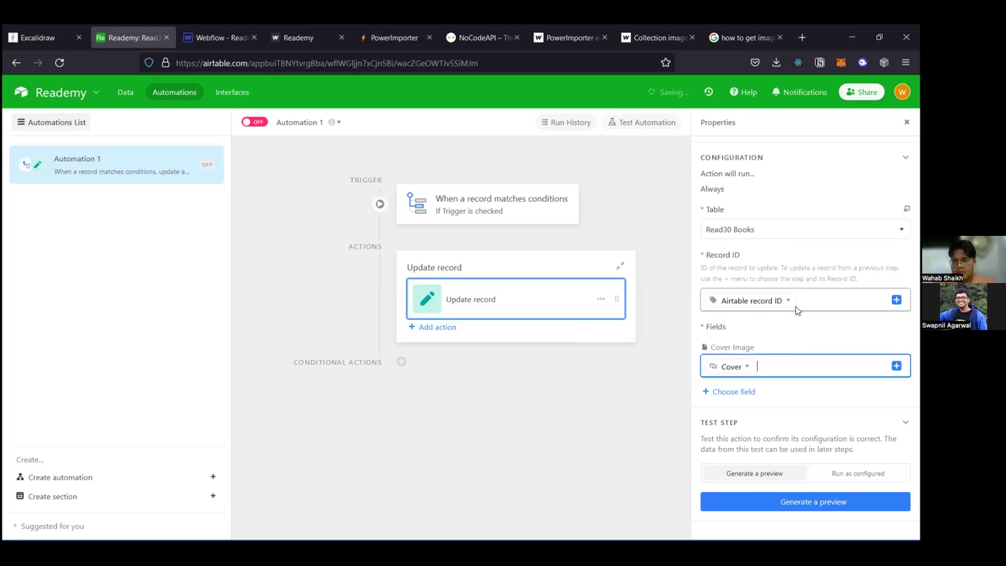
pyautogui.click(744, 367)
pyautogui.moveTo(750, 414)
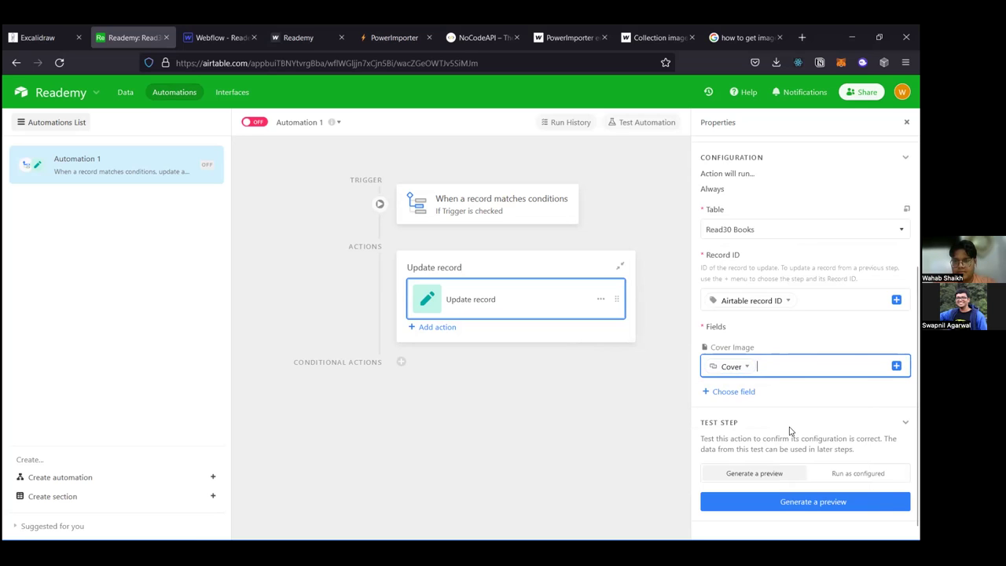
# Step: Try to generate a test preview of the Update record action and close the record picker
pyautogui.click(784, 507)
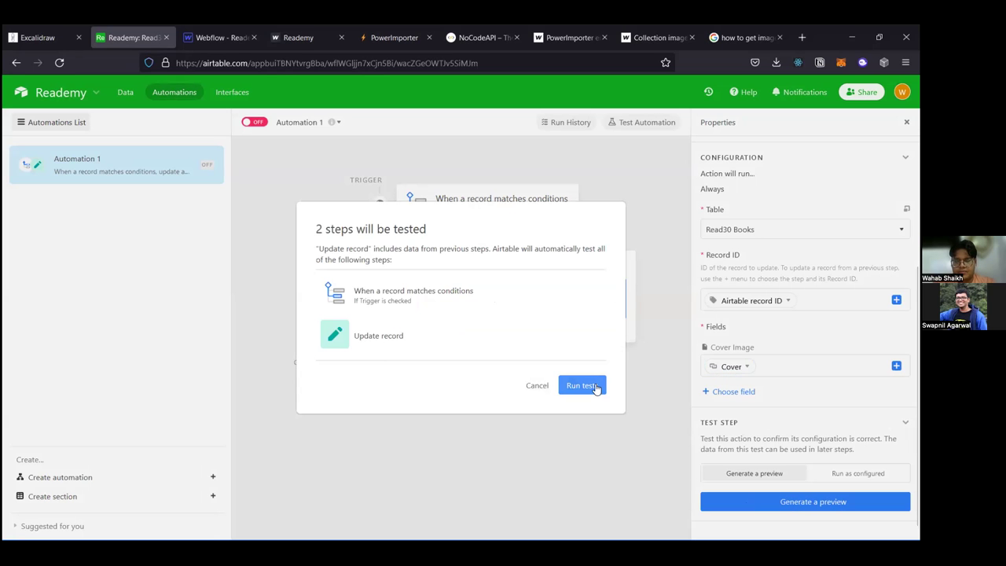
pyautogui.click(595, 386)
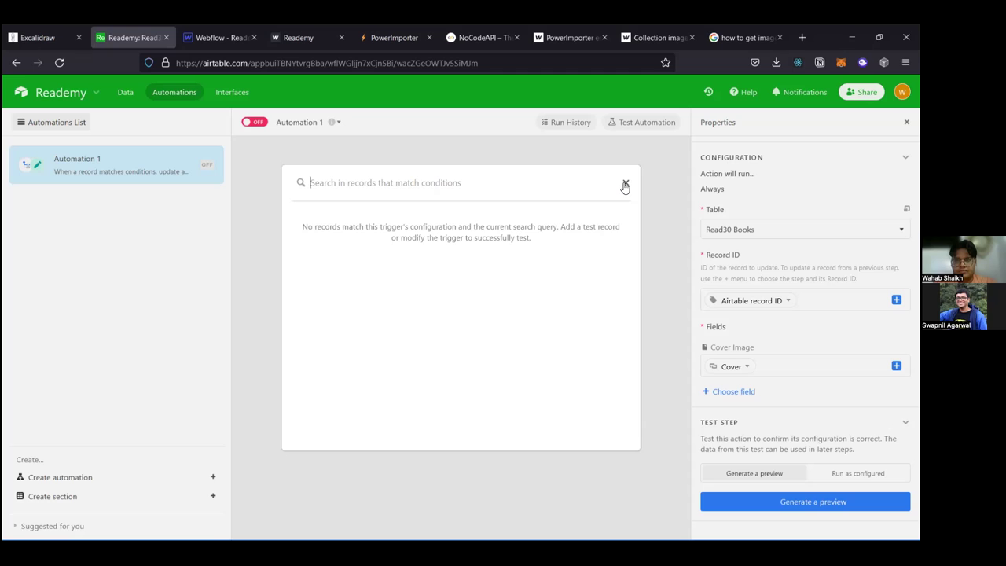
pyautogui.click(626, 184)
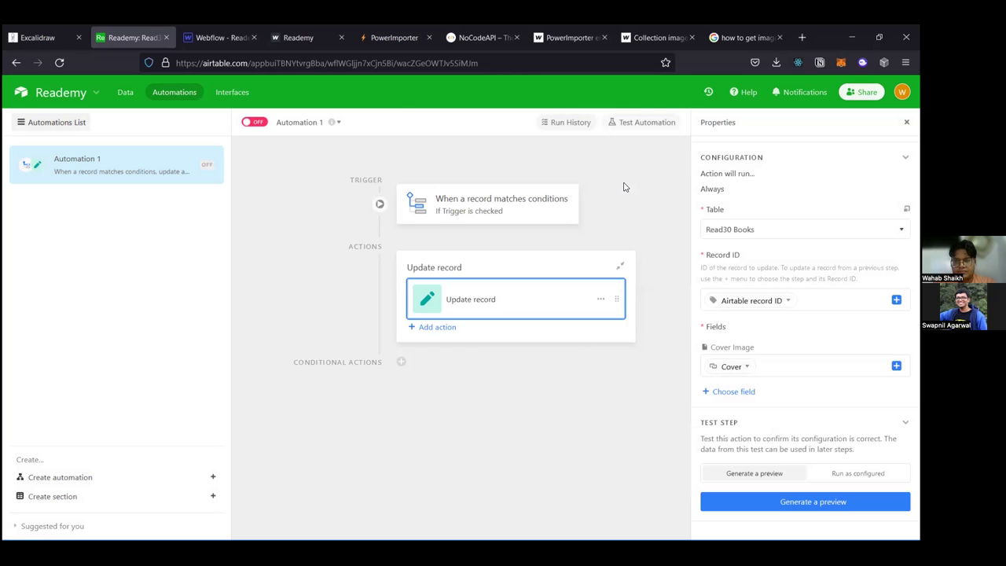
# Step: Open the base's data in a separate browser tab and decline switching the automation on
pyautogui.click(125, 92)
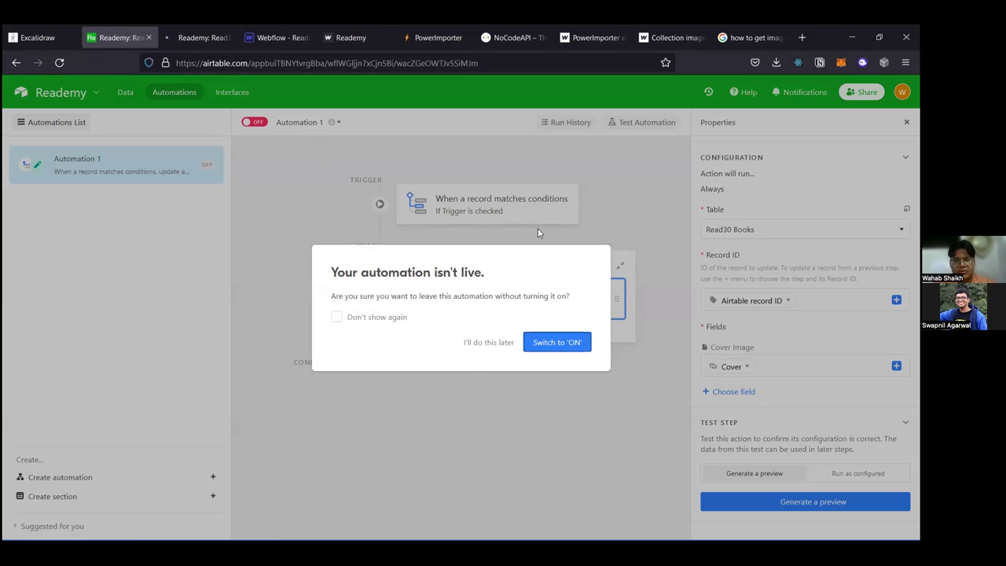
pyautogui.click(498, 342)
pyautogui.click(412, 257)
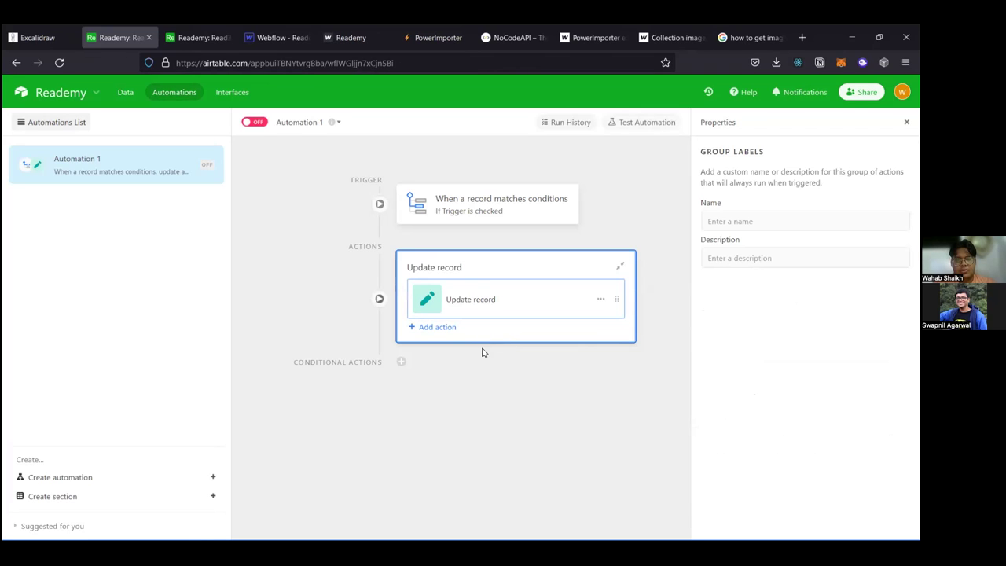
# Step: In the Read30 Books table, leave Trigger unchecked for Zero To Sold and check it for The Egg
pyautogui.click(177, 37)
pyautogui.click(854, 182)
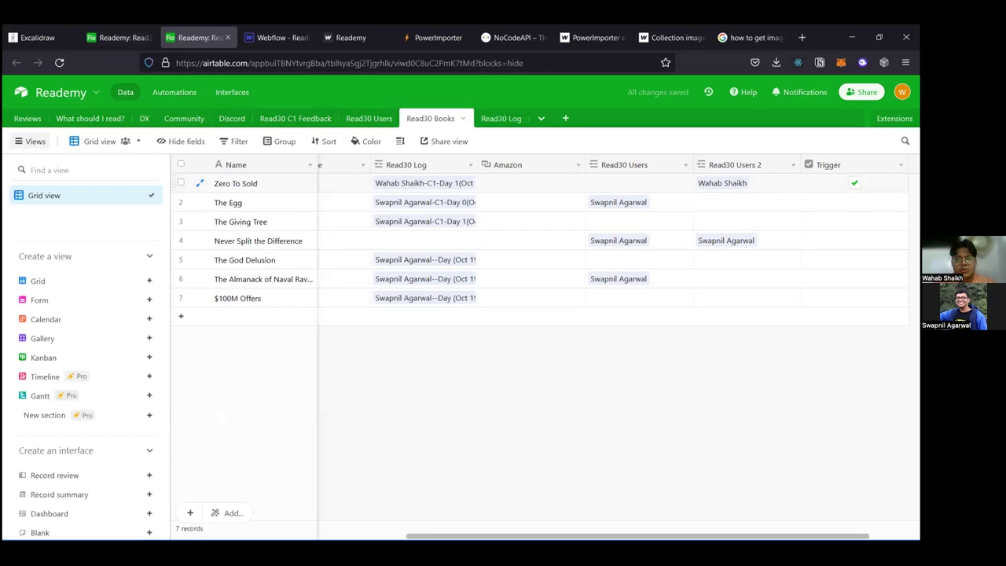
pyautogui.click(854, 182)
pyautogui.click(853, 202)
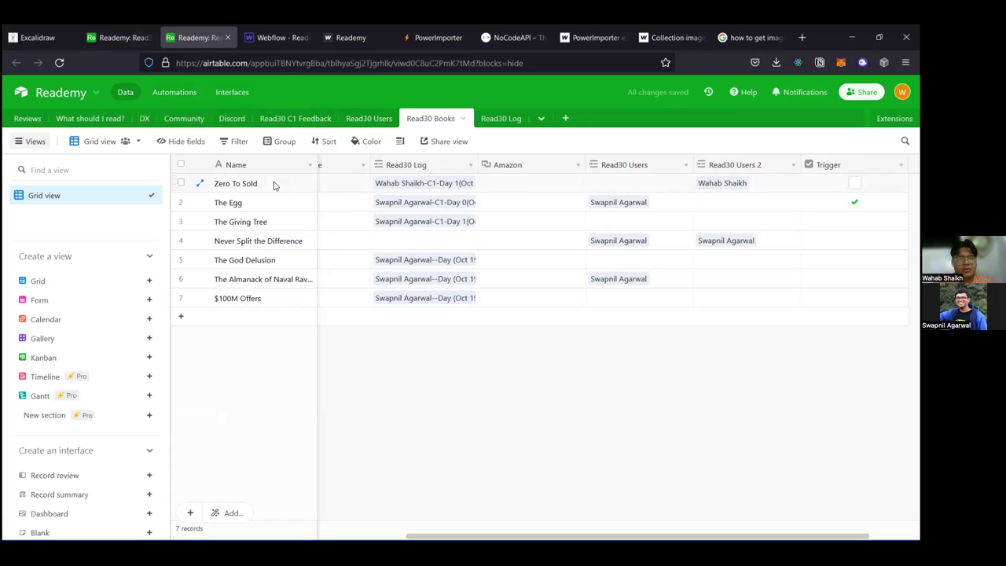
pyautogui.hscroll(-5, 422, 206)
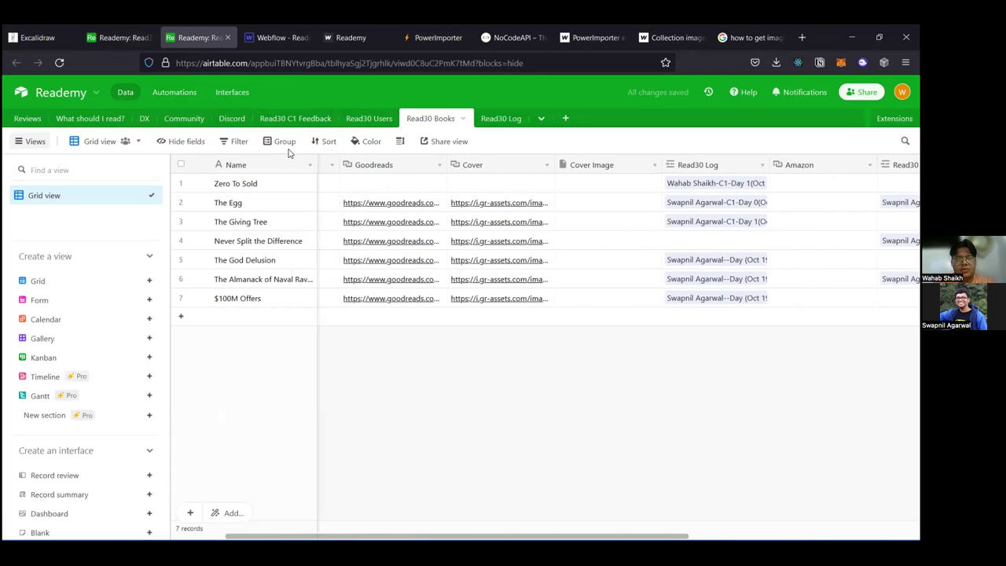
# Step: Generate a test preview of the Update record action using The Egg as the matching record
pyautogui.click(116, 36)
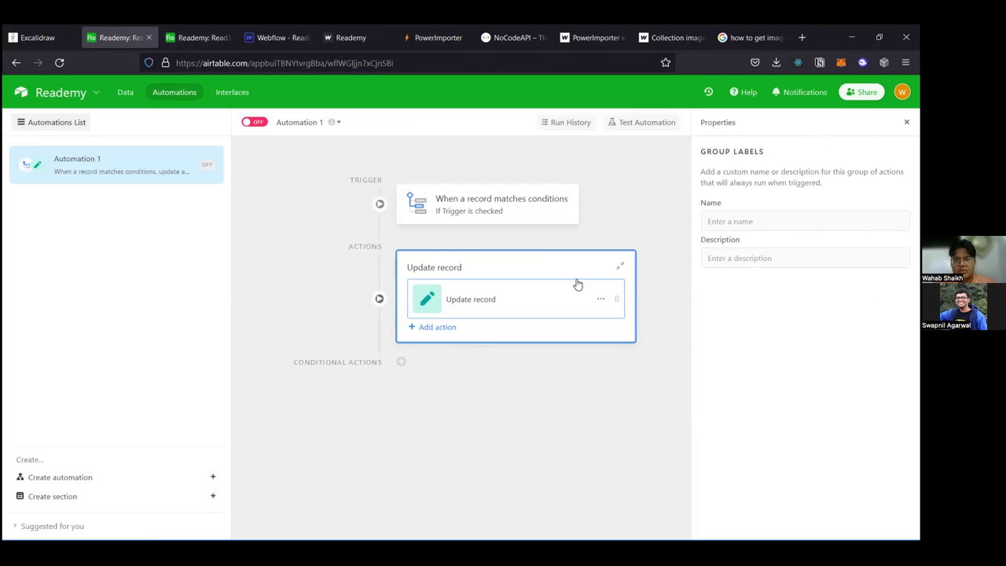
pyautogui.click(539, 310)
pyautogui.scroll(-5, 804, 392)
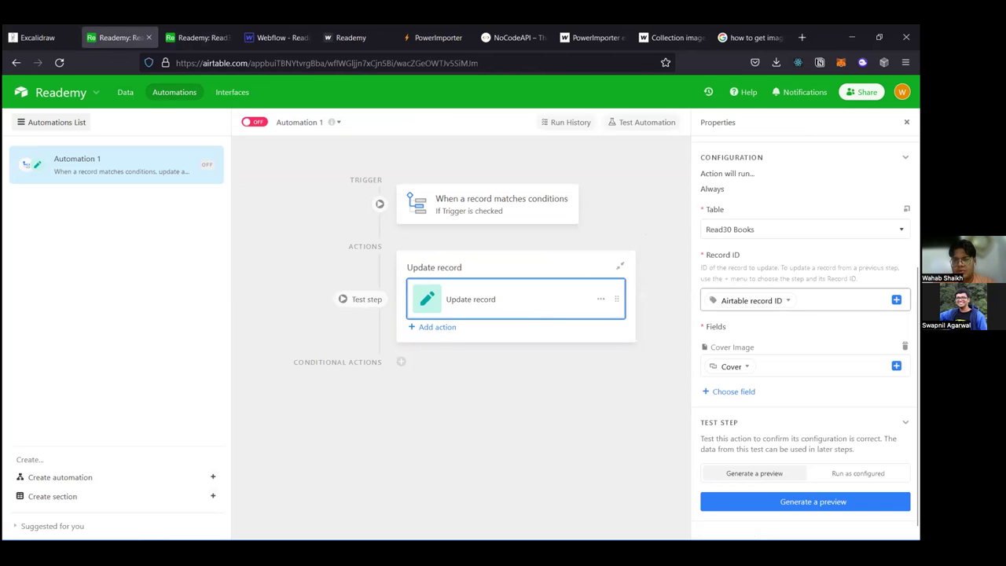
pyautogui.click(804, 500)
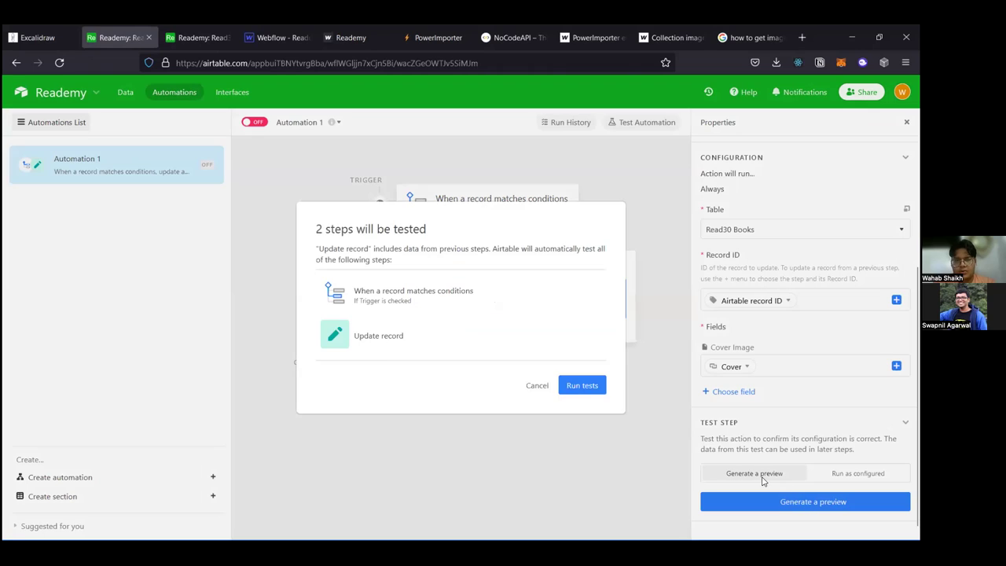
pyautogui.click(589, 392)
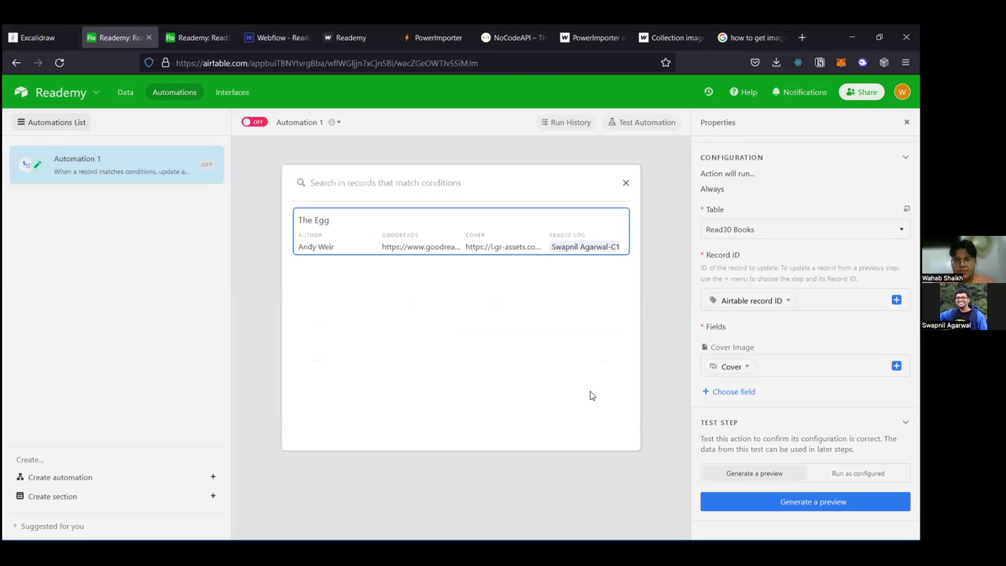
pyautogui.click(498, 246)
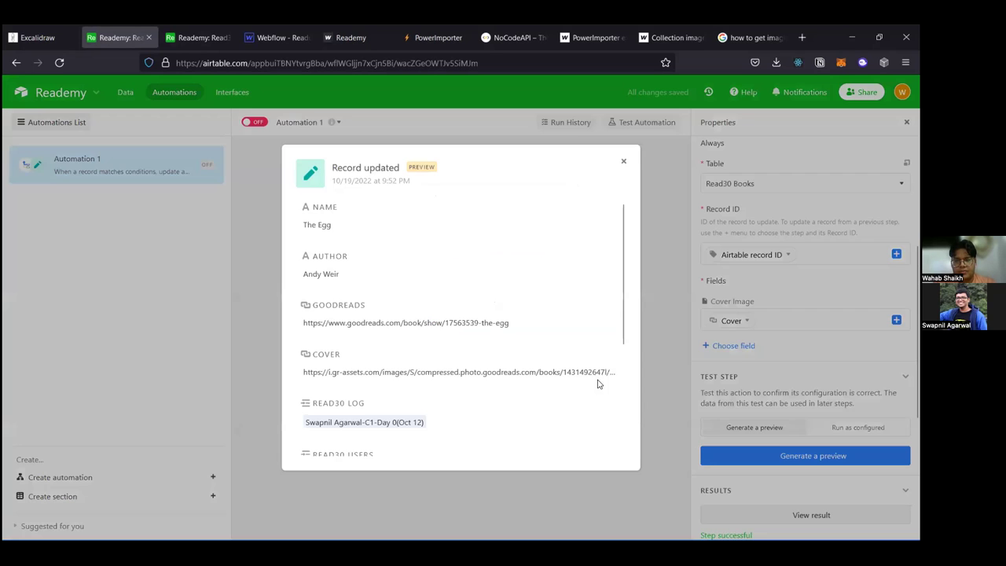
# Step: Examine the previewed record's fields down to its Cover Image attachment and close the preview
pyautogui.scroll(-1, 528, 383)
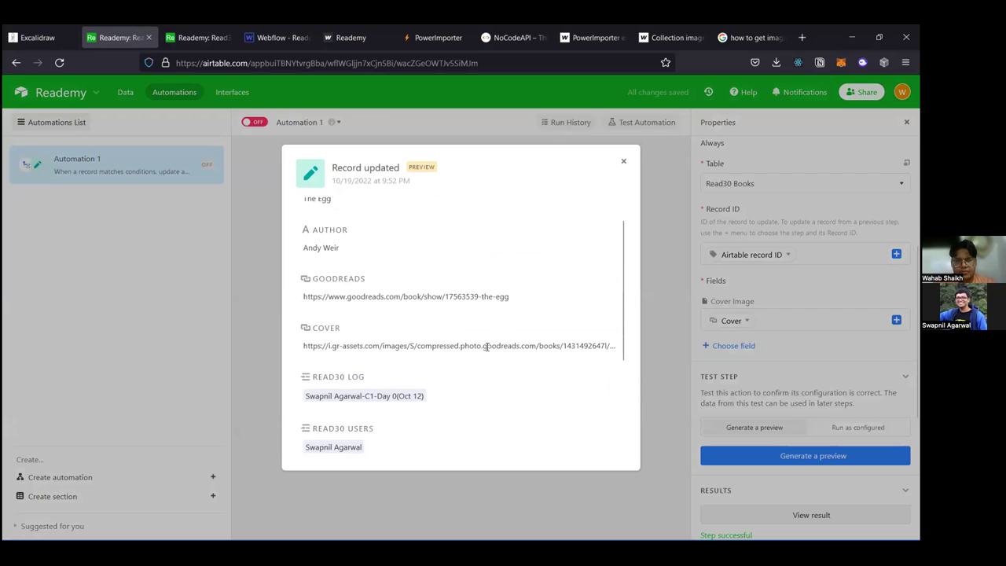
pyautogui.scroll(-4, 415, 378)
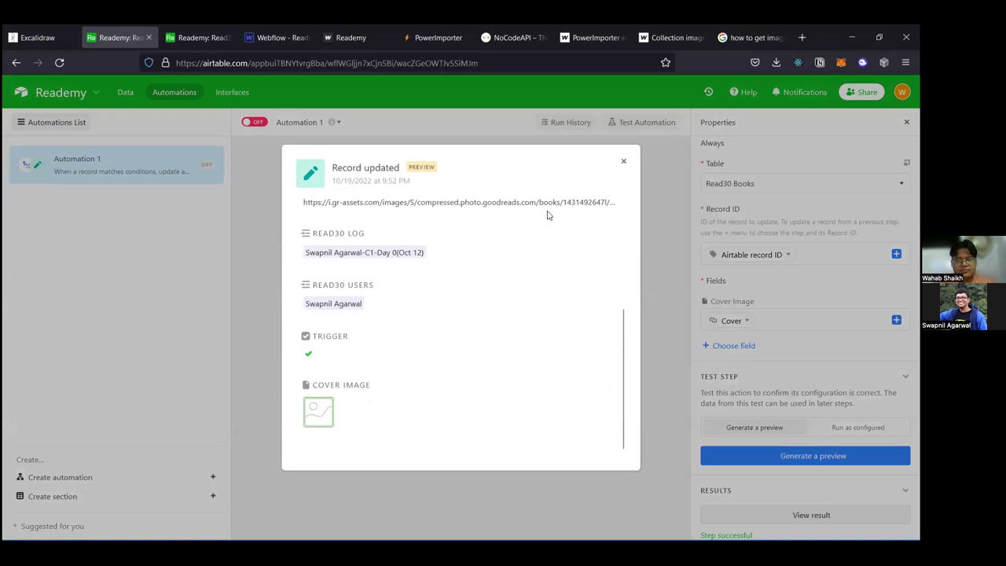
pyautogui.hotkey('ctrl', 'Tab')
pyautogui.click(95, 31)
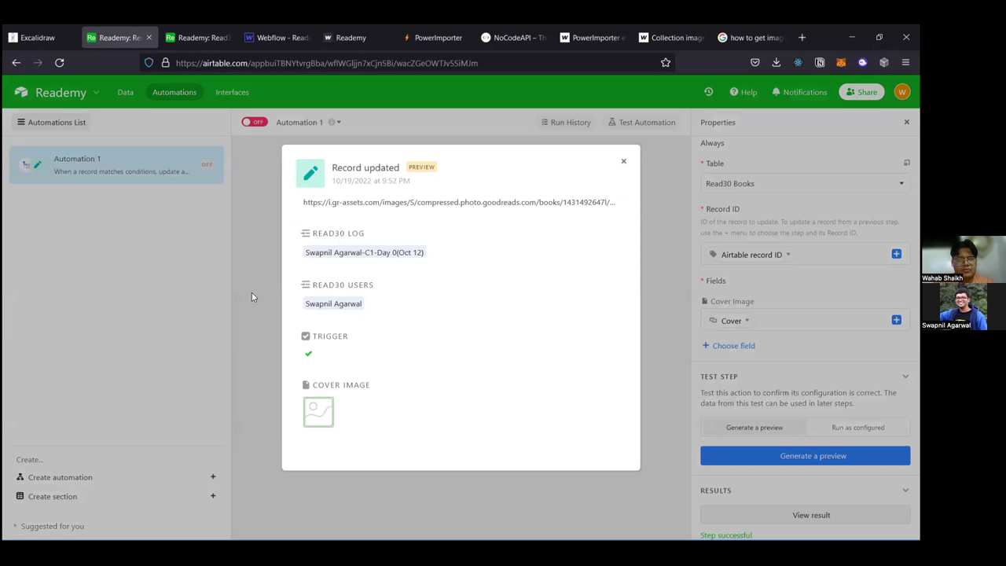
pyautogui.doubleClick(328, 420)
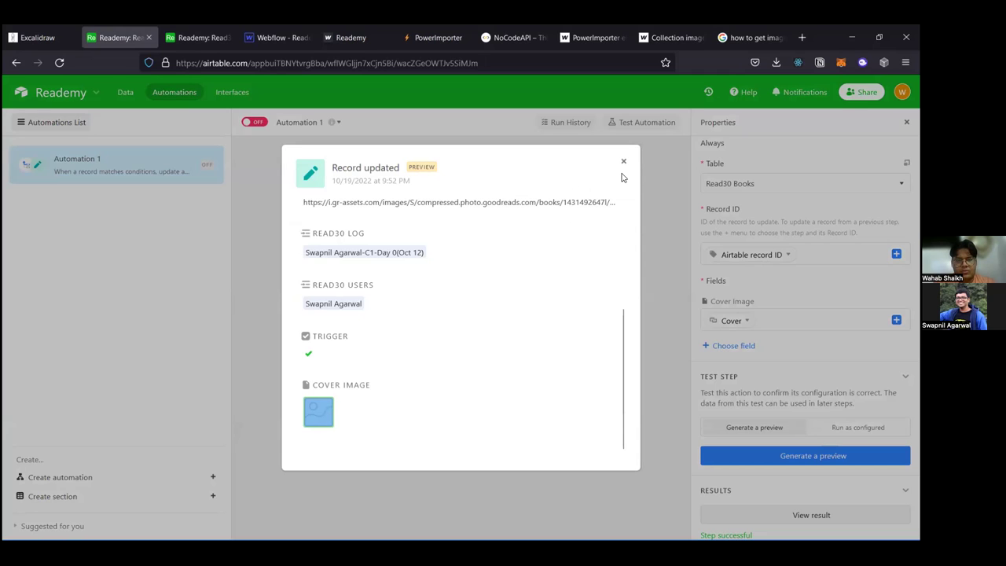
pyautogui.click(623, 162)
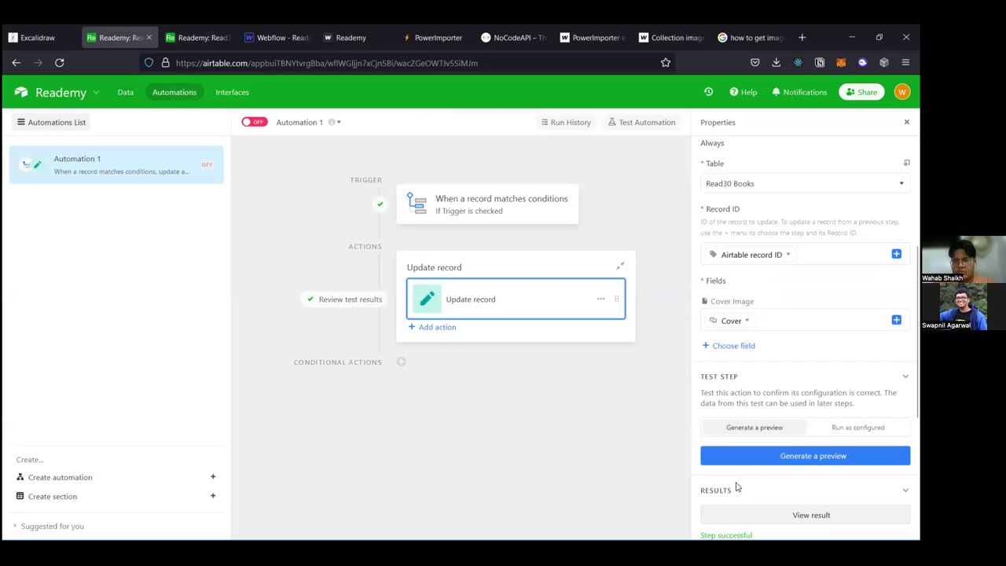
# Step: Turn on Automation 1, then uncheck and recheck Trigger for The Egg in the Read30 Books table
pyautogui.scroll(-5, 736, 487)
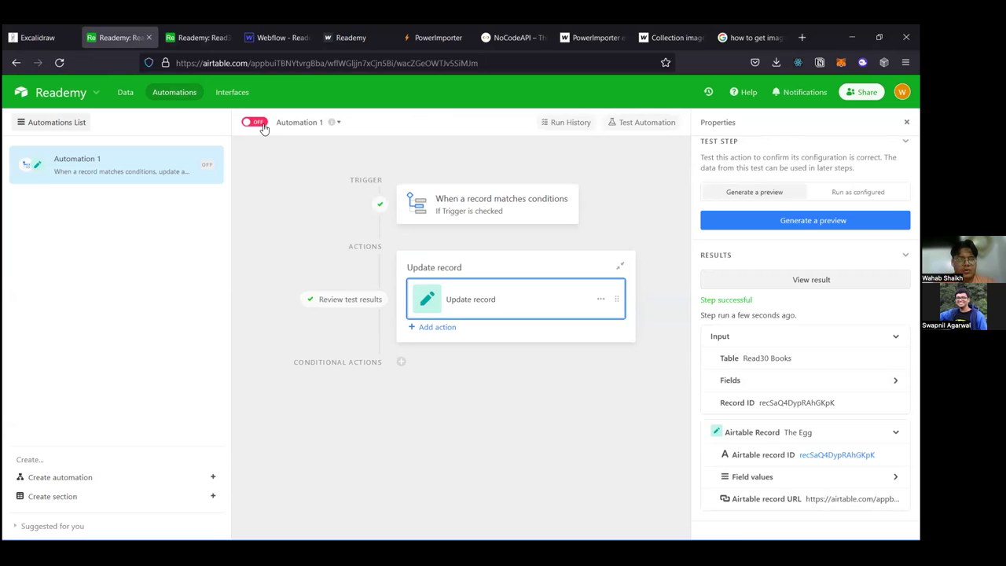
pyautogui.click(200, 38)
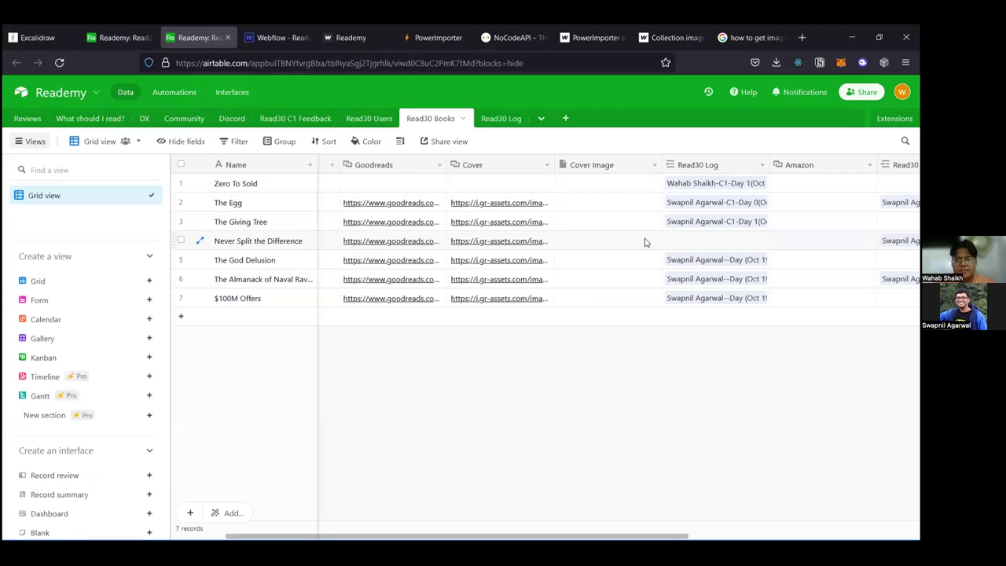
pyautogui.hscroll(5, 645, 241)
pyautogui.hscroll(-7, 649, 240)
pyautogui.hscroll(3, 649, 241)
pyautogui.hscroll(5, 743, 206)
pyautogui.click(775, 206)
pyautogui.click(776, 207)
pyautogui.hscroll(-8, 774, 209)
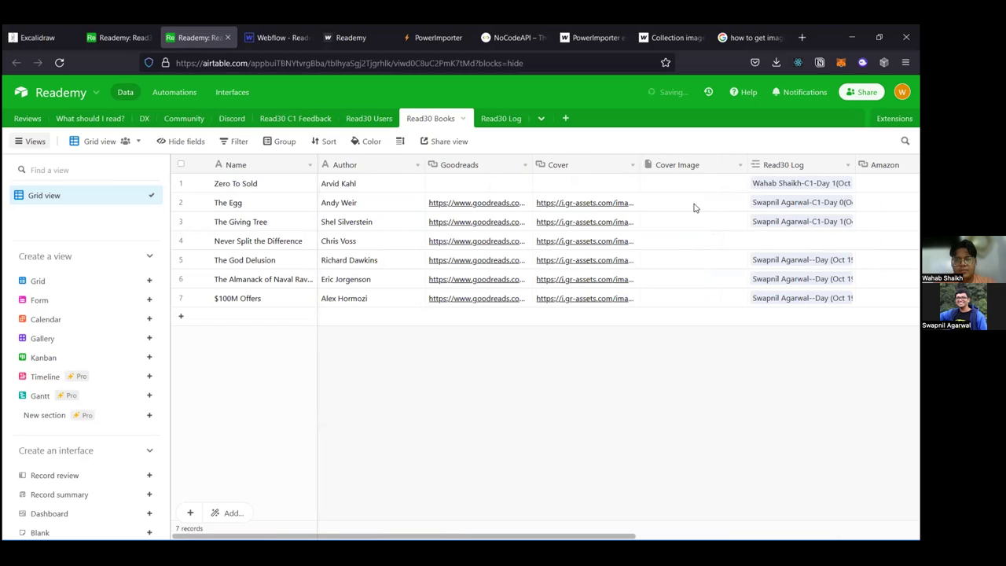
# Step: Check Trigger for The Giving Tree and look at its Cover Image cell
pyautogui.hscroll(8, 691, 208)
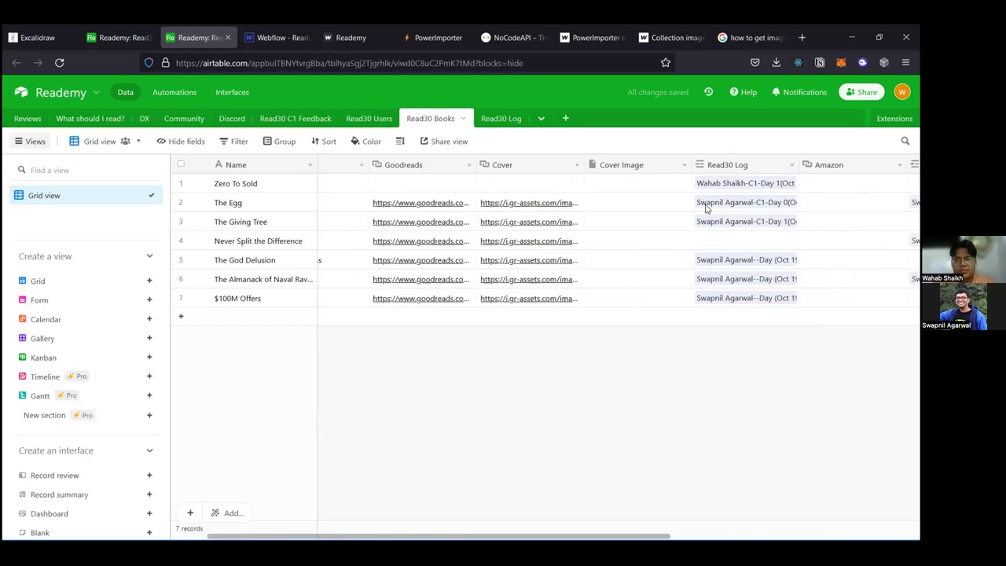
pyautogui.click(775, 224)
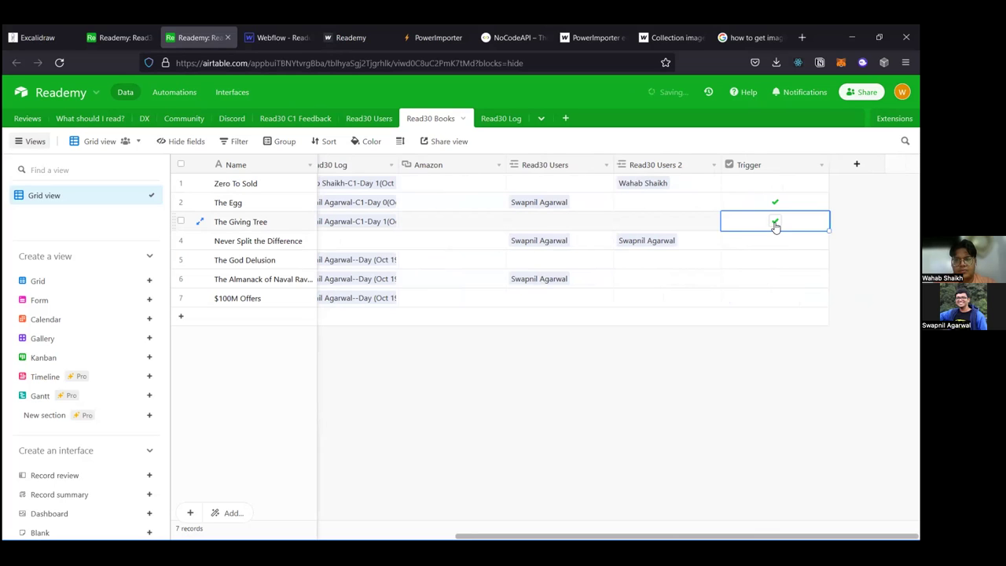
pyautogui.hscroll(-8, 773, 225)
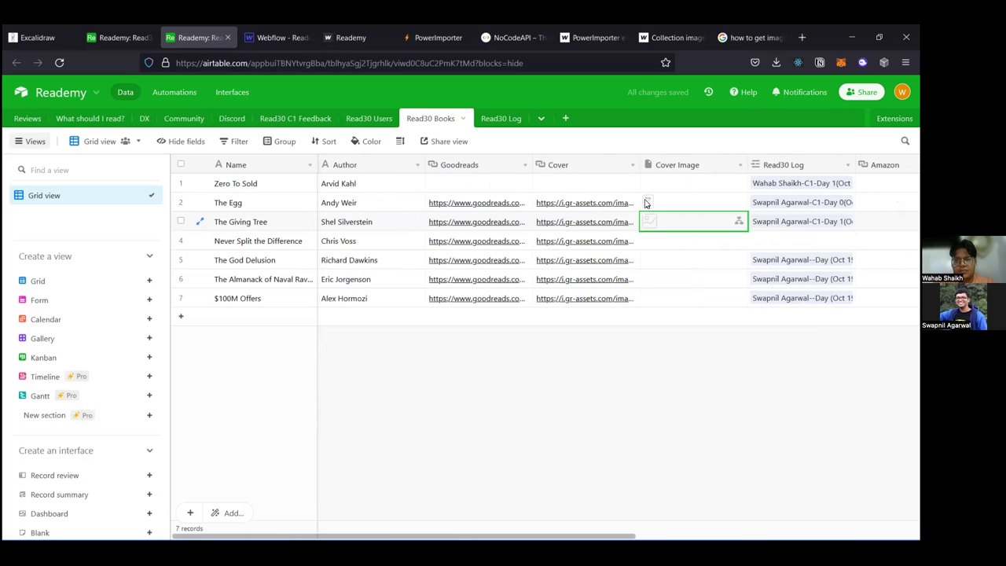
# Step: Open the Cover Image attachment of The Egg at full size, inspect it, and close the viewer
pyautogui.click(648, 202)
pyautogui.click(646, 202)
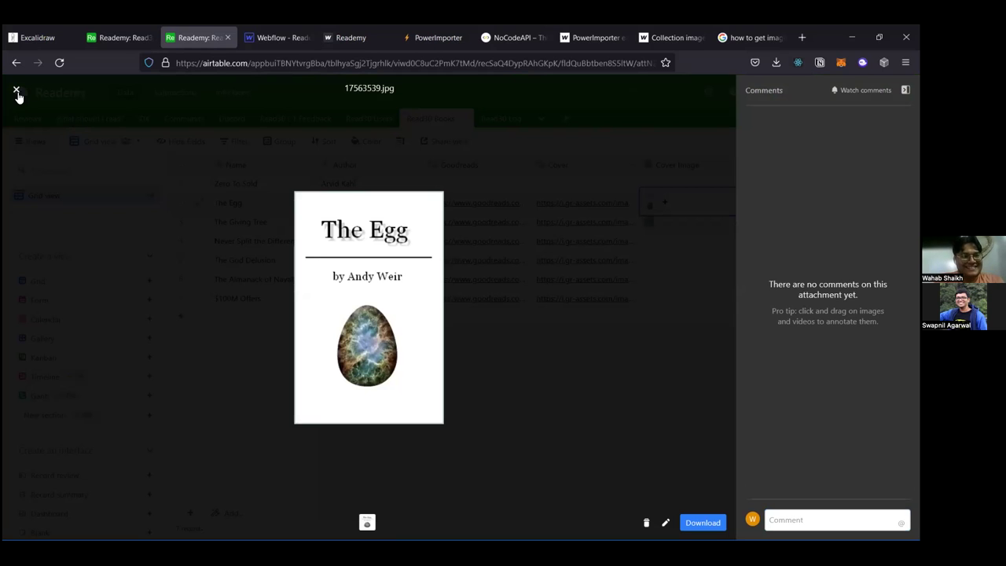
pyautogui.click(671, 232)
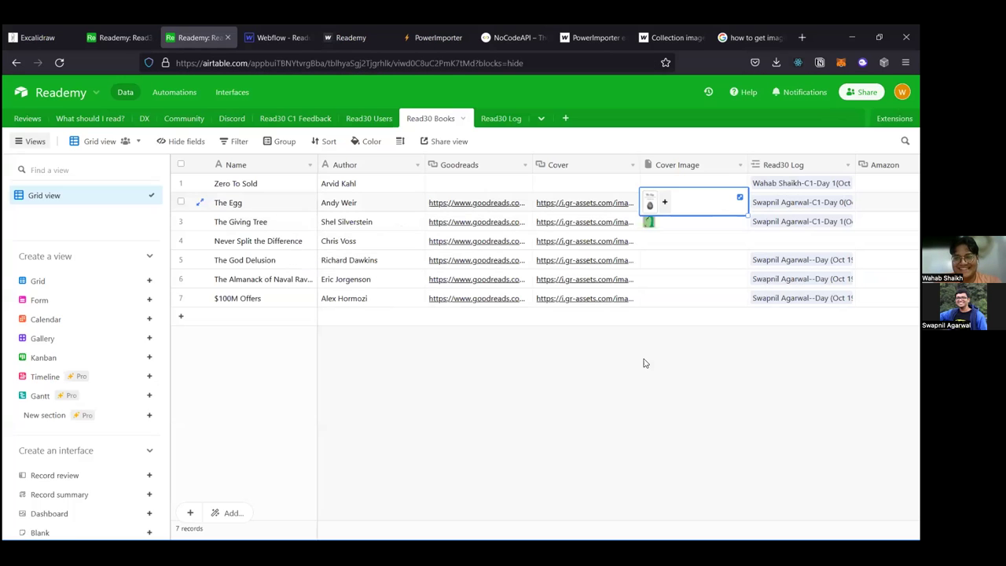
# Step: Check Trigger for Never Split the Difference, The God Delusion, The Almanack of Naval Ravikant and $100M Offers, and view their Cover Image cells
pyautogui.hscroll(5, 766, 228)
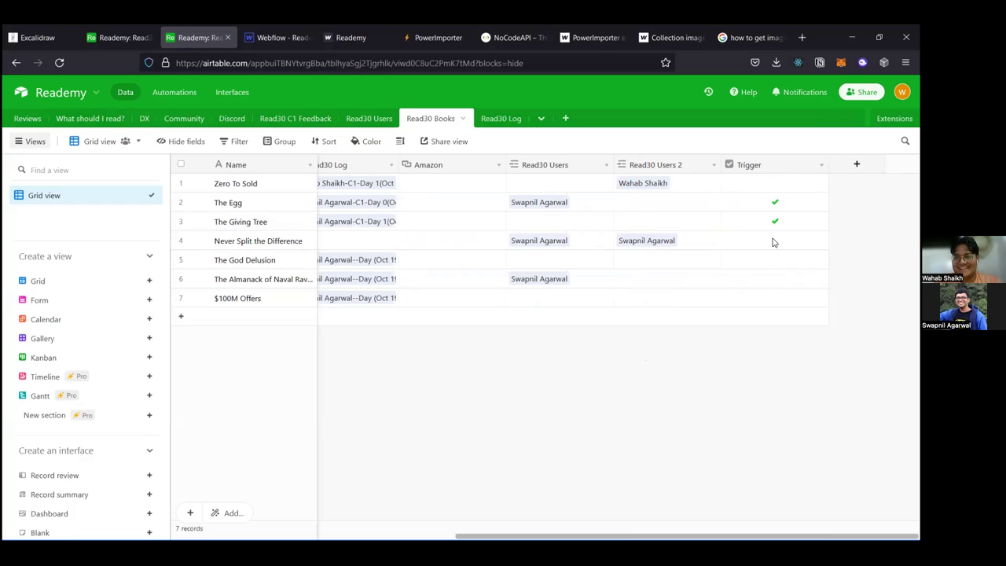
pyautogui.click(773, 241)
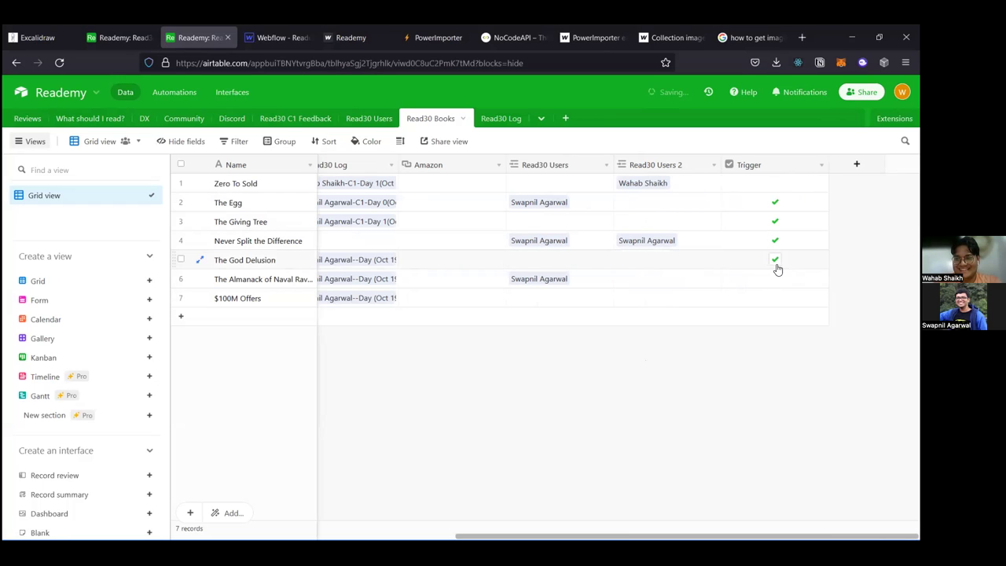
pyautogui.click(774, 279)
pyautogui.click(773, 302)
pyautogui.hscroll(-10, 721, 358)
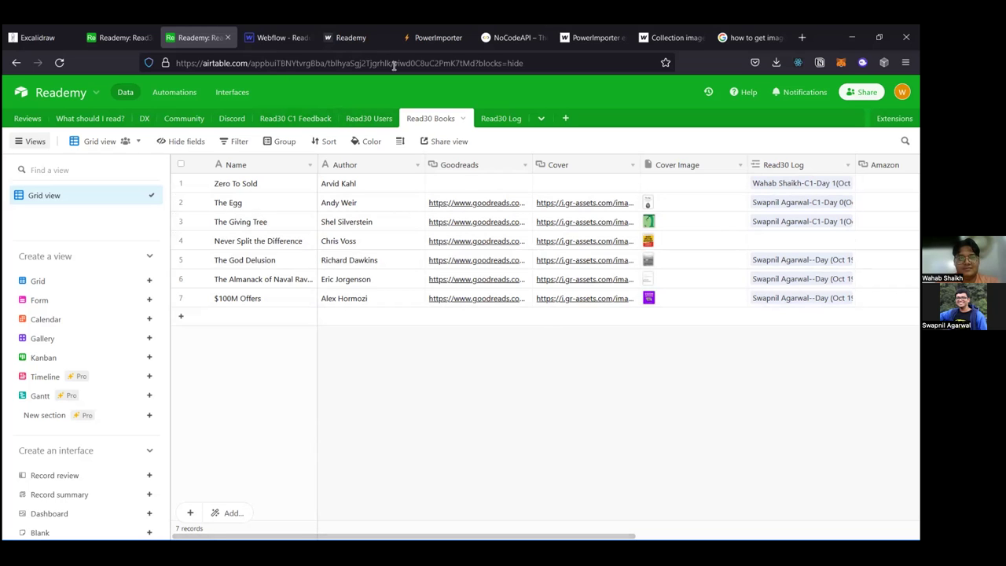
# Step: Switch to Webflow, open the Books collection's settings and delete its Cover link field
pyautogui.click(261, 45)
pyautogui.click(13, 206)
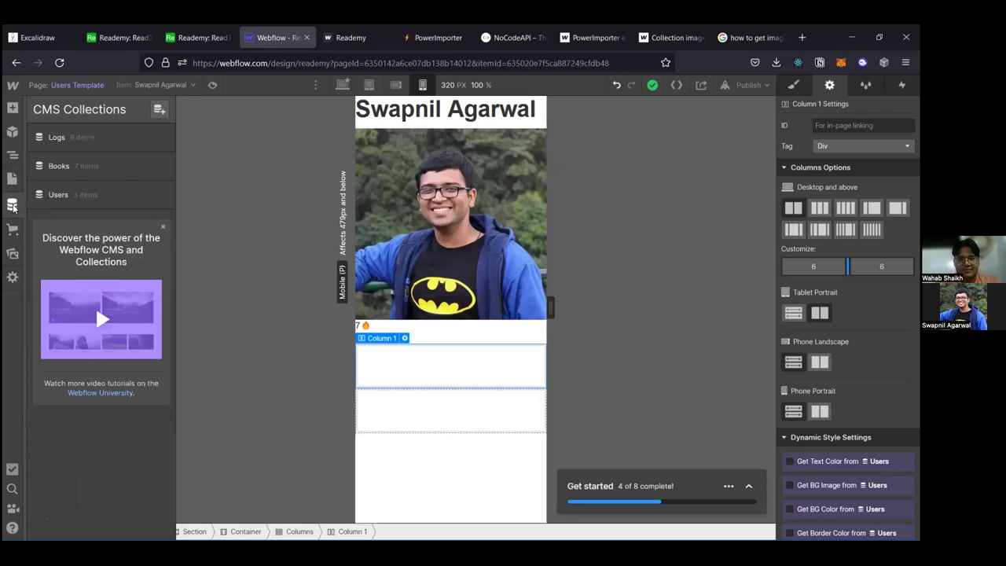
pyautogui.click(109, 163)
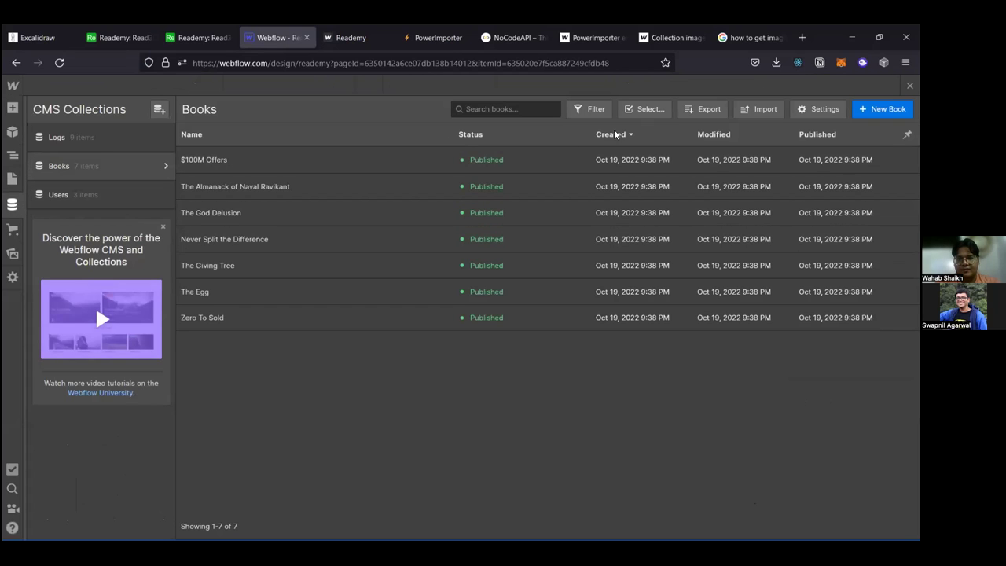
pyautogui.click(796, 111)
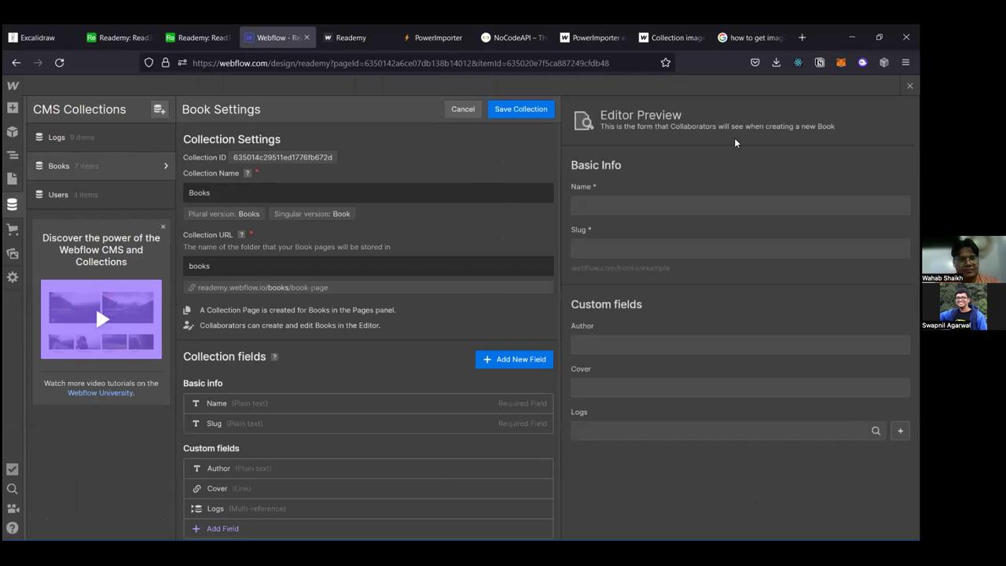
pyautogui.scroll(-2, 476, 294)
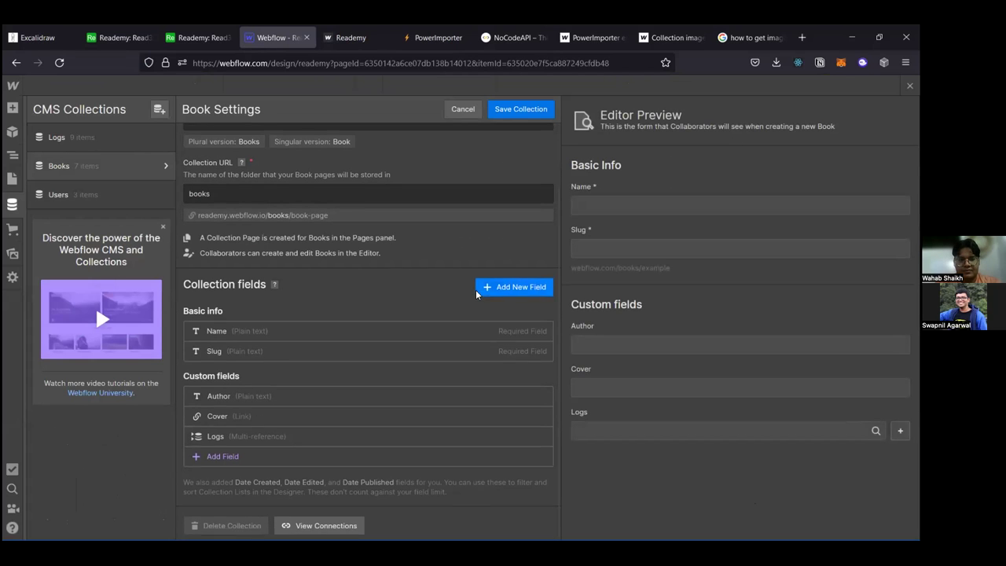
pyautogui.click(542, 416)
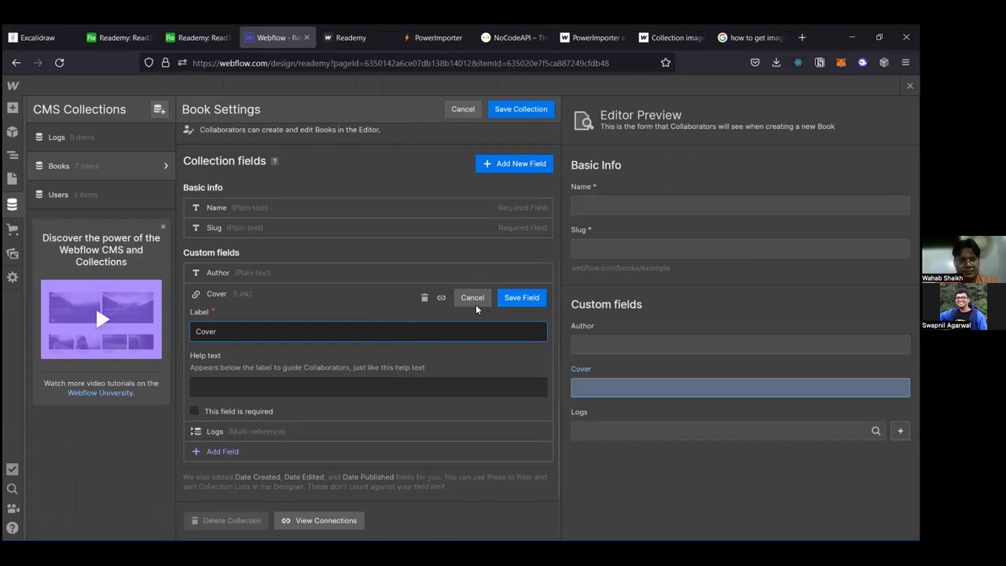
pyautogui.click(425, 298)
pyautogui.click(425, 299)
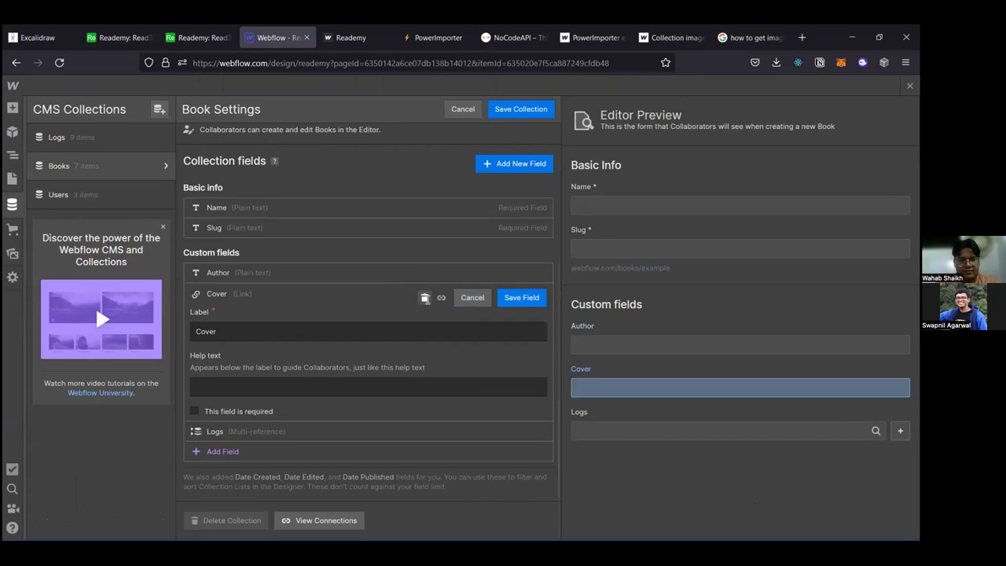
pyautogui.click(574, 343)
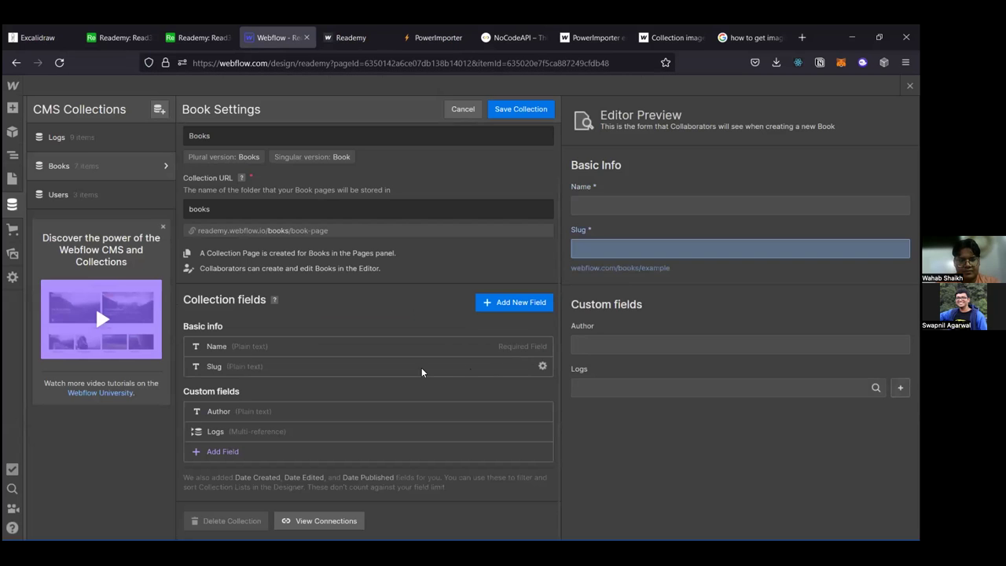
# Step: Add an Image field labelled Cover Image to the Books collection and save the collection
pyautogui.click(503, 303)
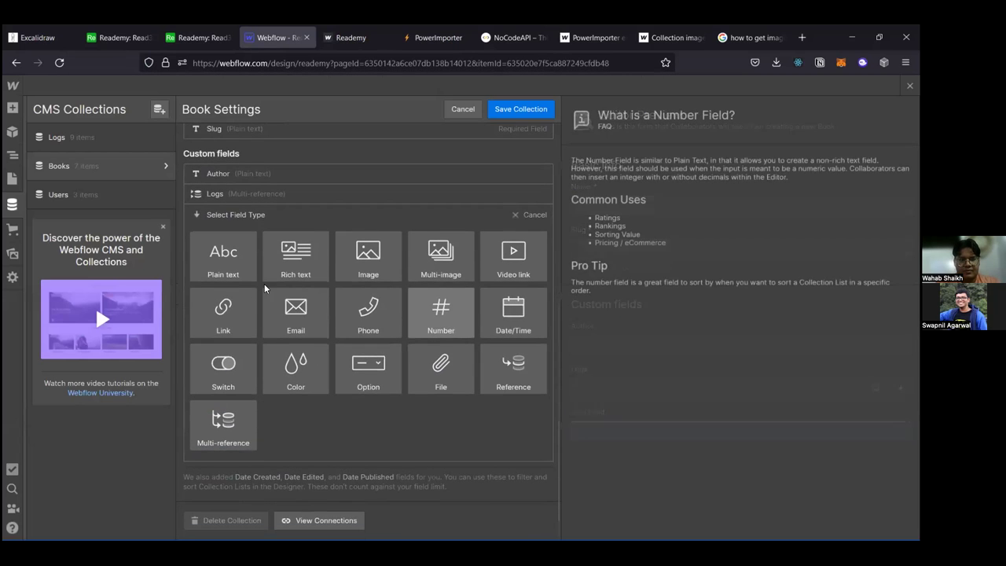
pyautogui.click(358, 282)
pyautogui.write('Cover Image')
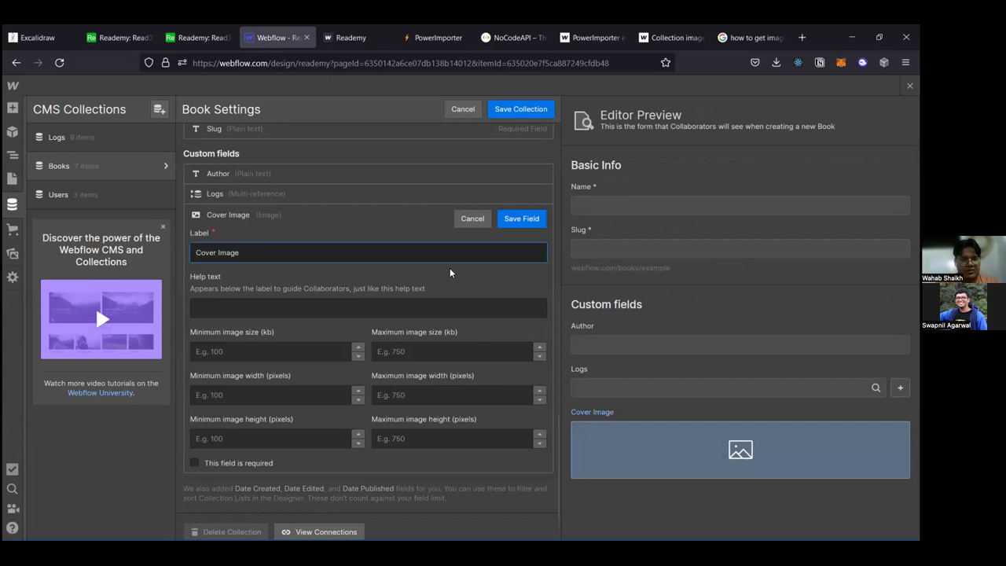
pyautogui.click(532, 228)
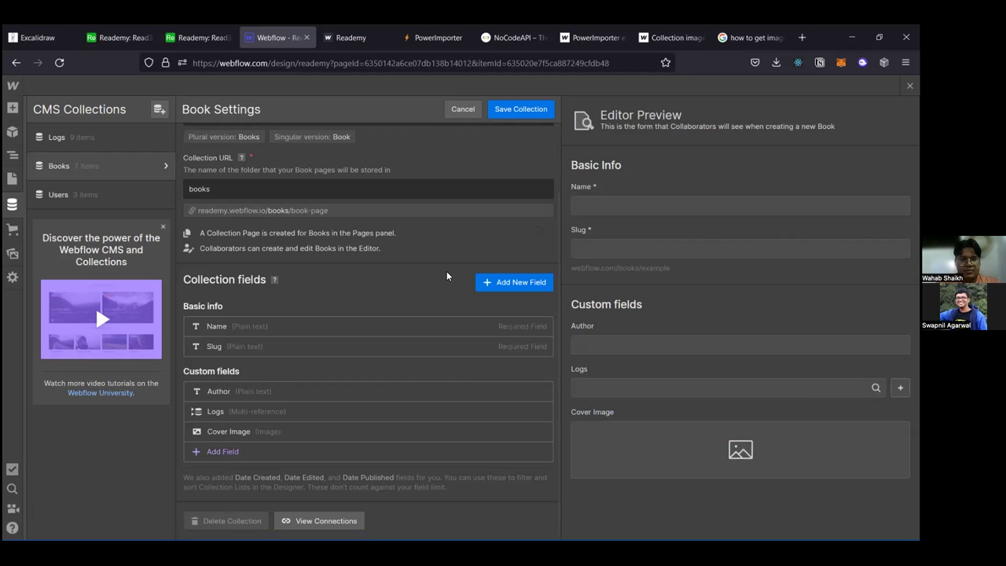
pyautogui.scroll(2, 447, 273)
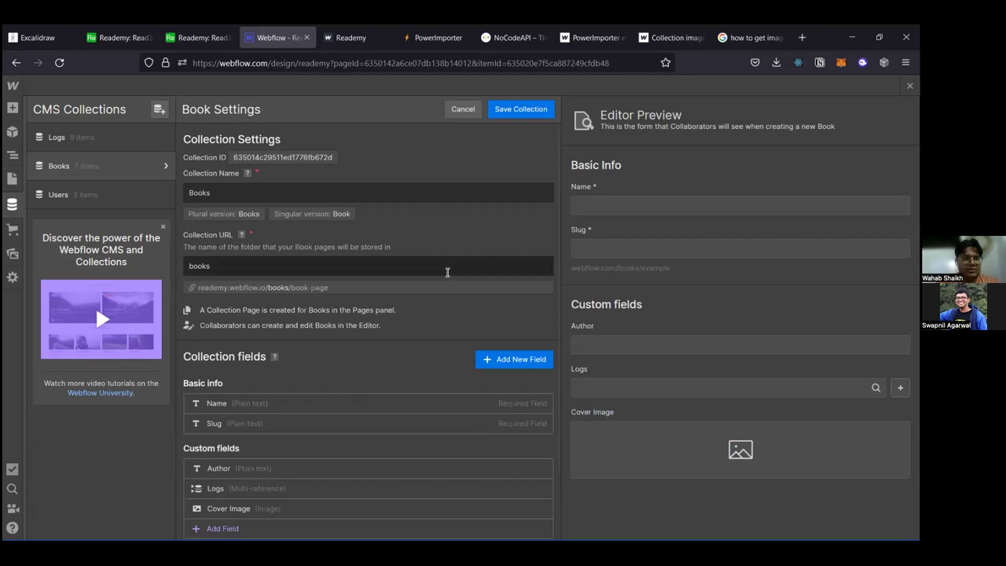
pyautogui.scroll(-2, 306, 438)
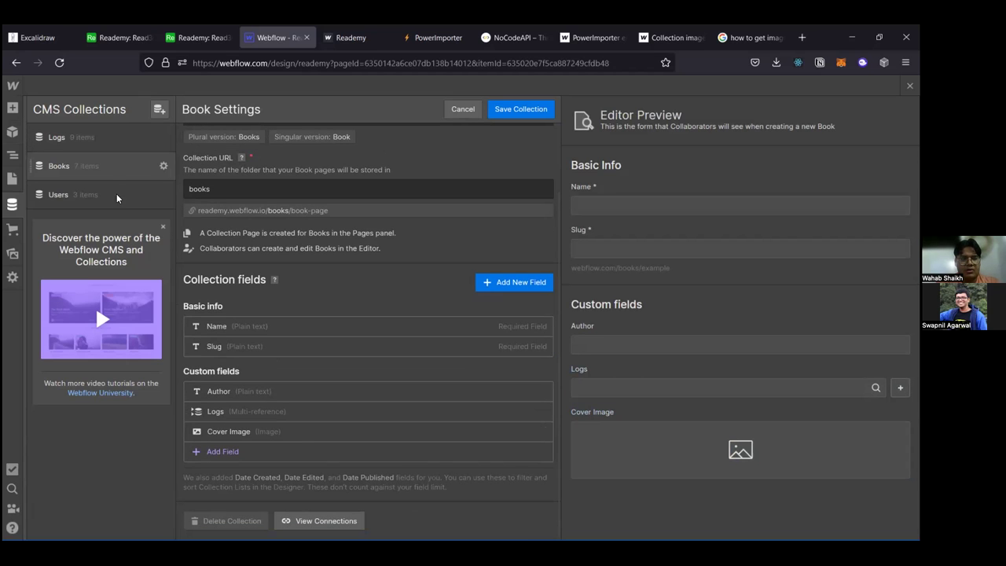
pyautogui.scroll(1, 189, 197)
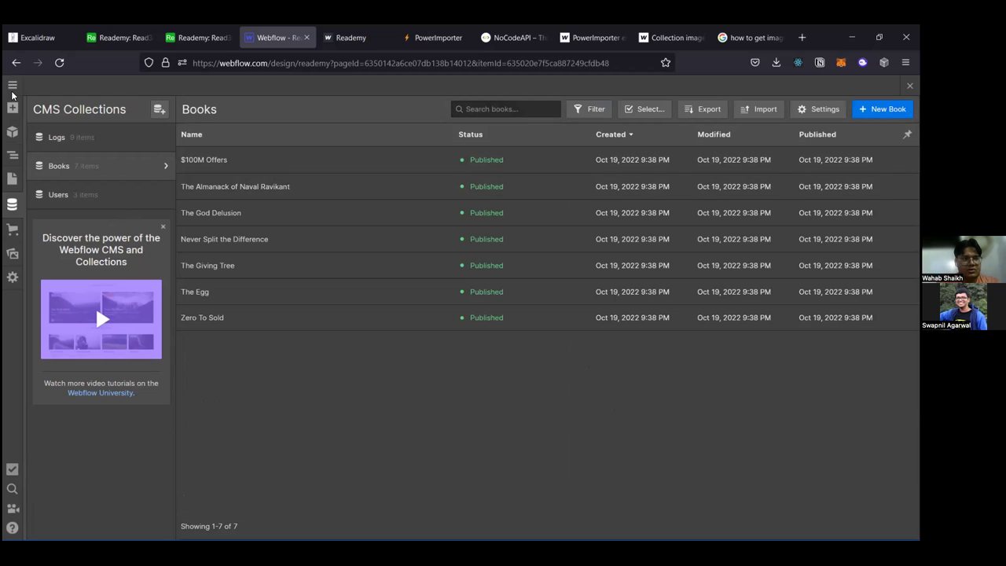
# Step: Go back to the Webflow dashboard and reopen the Reademy site in the Designer
pyautogui.moveTo(12, 95)
pyautogui.click(48, 93)
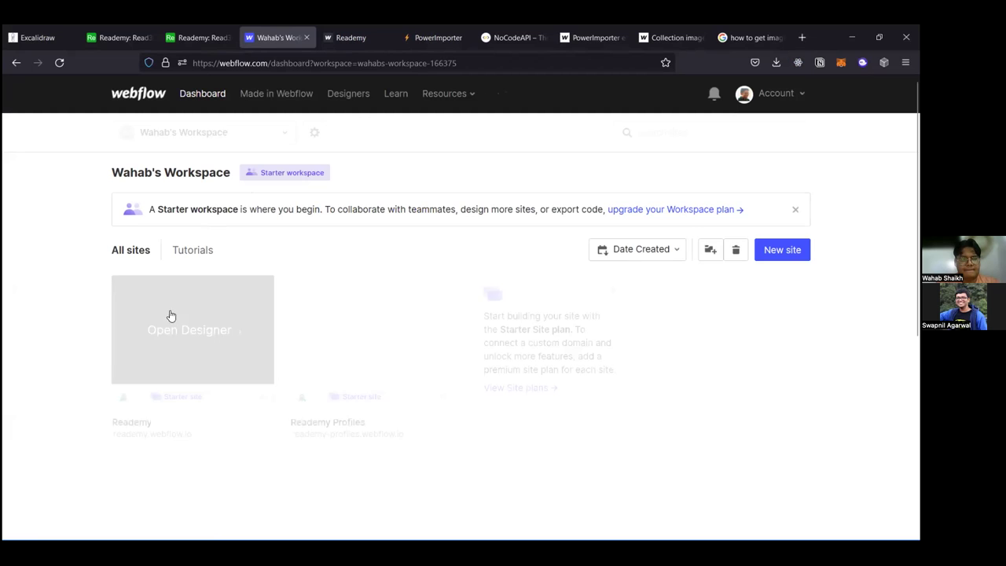
pyautogui.click(169, 322)
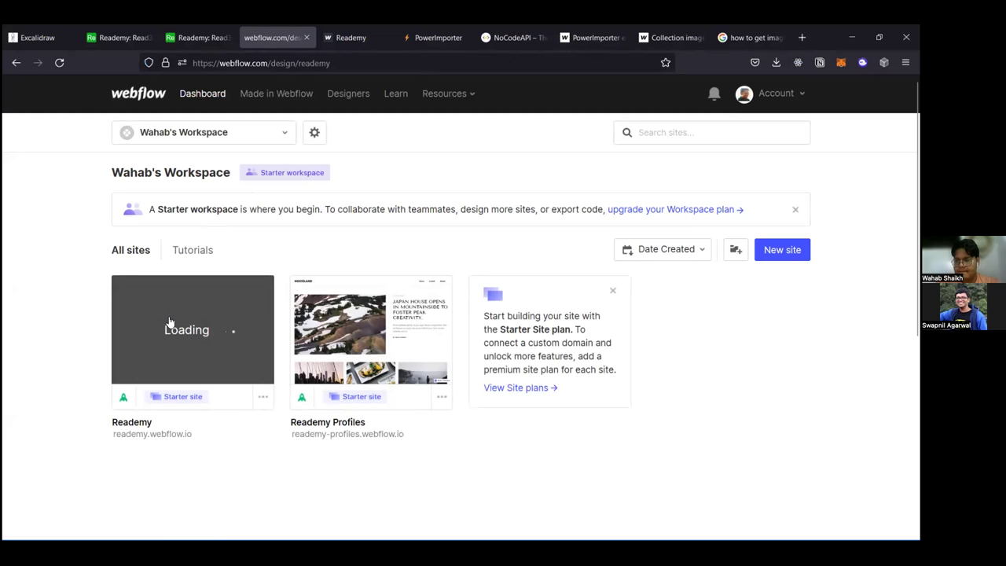
# Step: Switch to Airtable and examine the Currently Reading and Cover lookup columns in the Read30 Users table
pyautogui.click(195, 31)
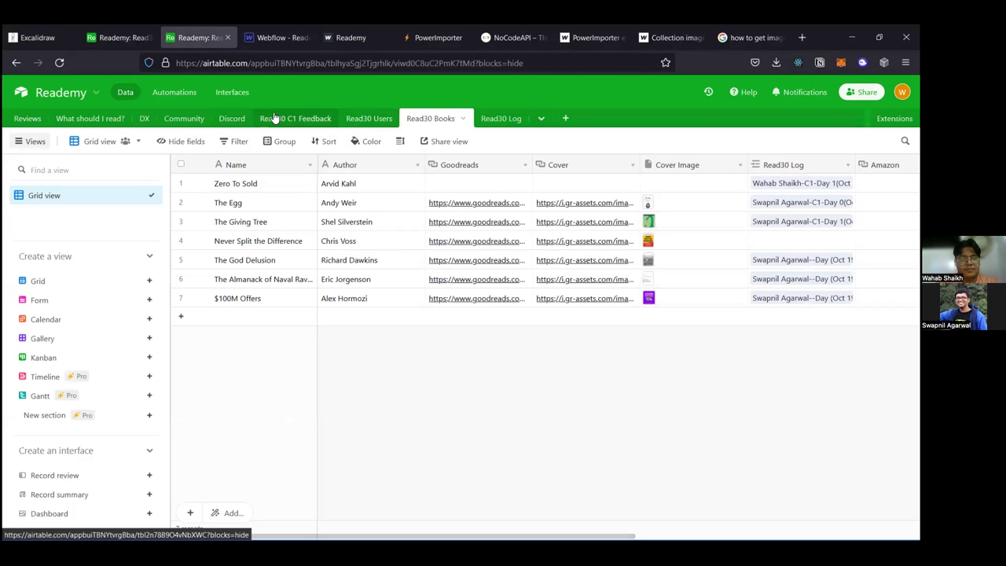
pyautogui.click(355, 118)
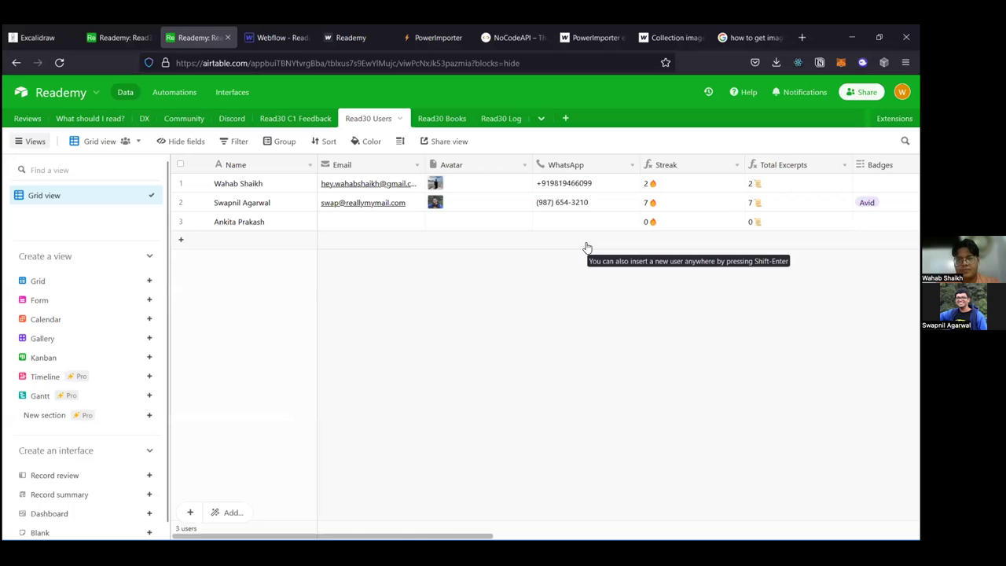
pyautogui.hscroll(10, 621, 212)
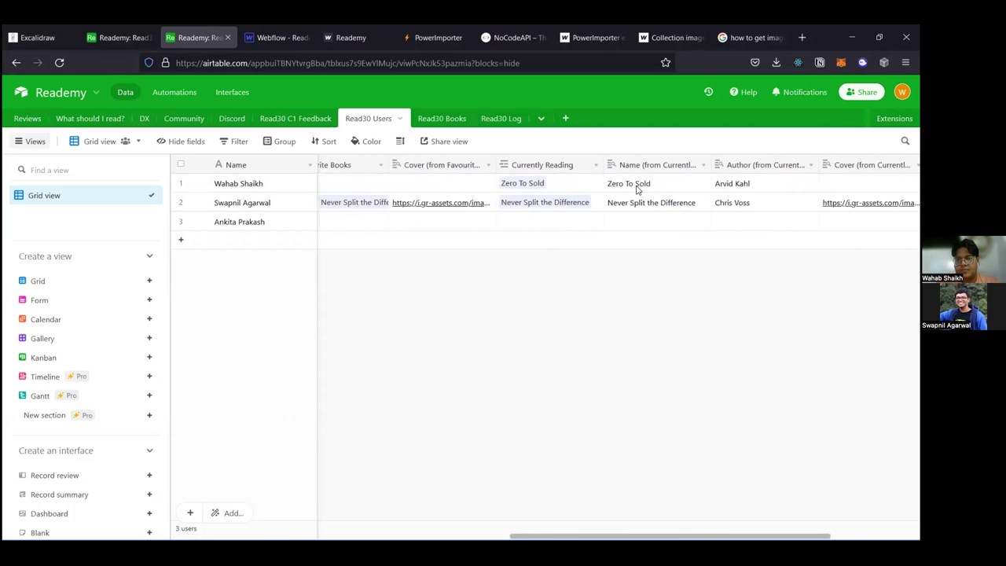
pyautogui.hscroll(4, 636, 189)
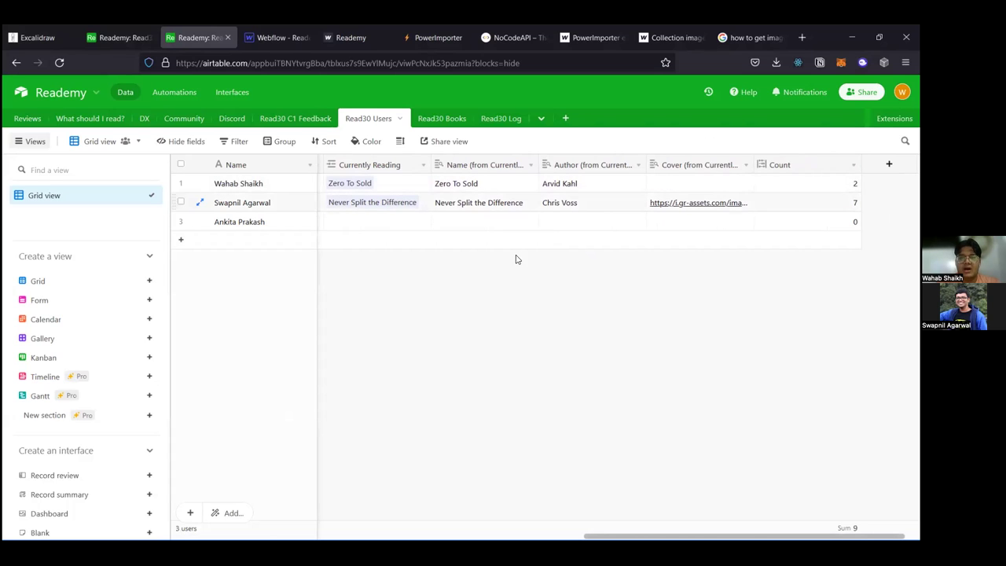
pyautogui.hscroll(-1, 514, 259)
pyautogui.hscroll(-1, 514, 259)
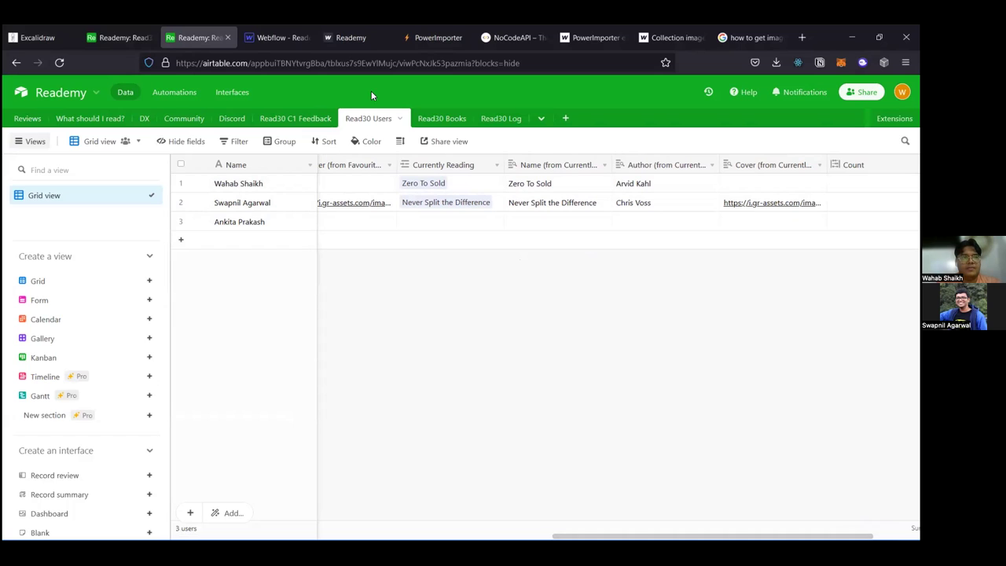
# Step: Switch to Webflow and publish the Reademy site to readem​y.webflow.io
pyautogui.click(314, 45)
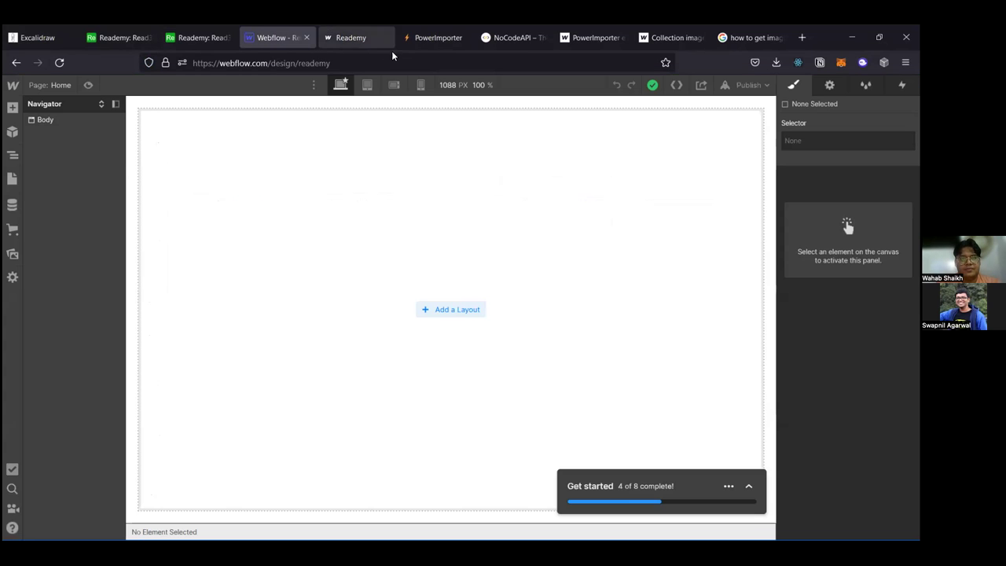
pyautogui.click(749, 87)
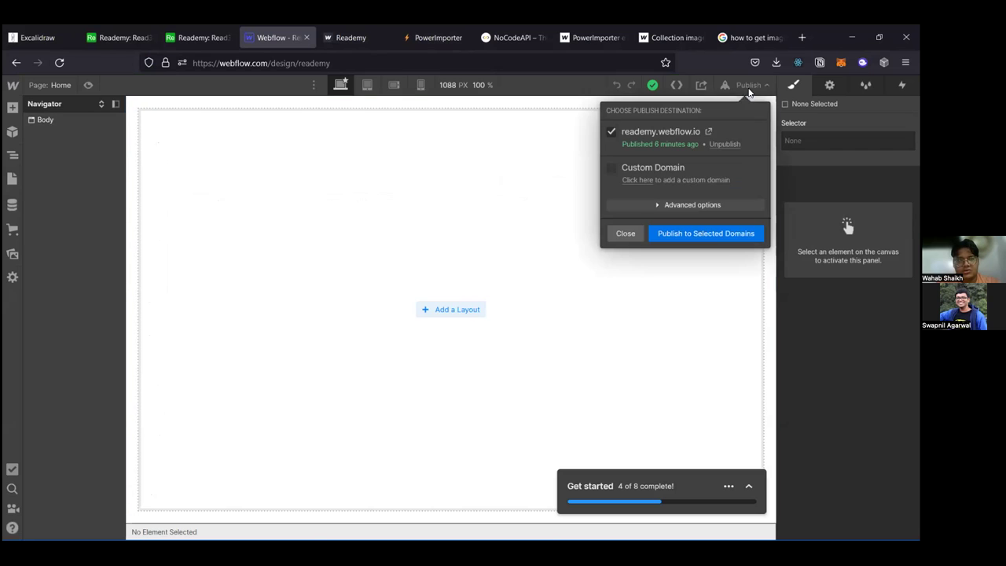
pyautogui.click(704, 235)
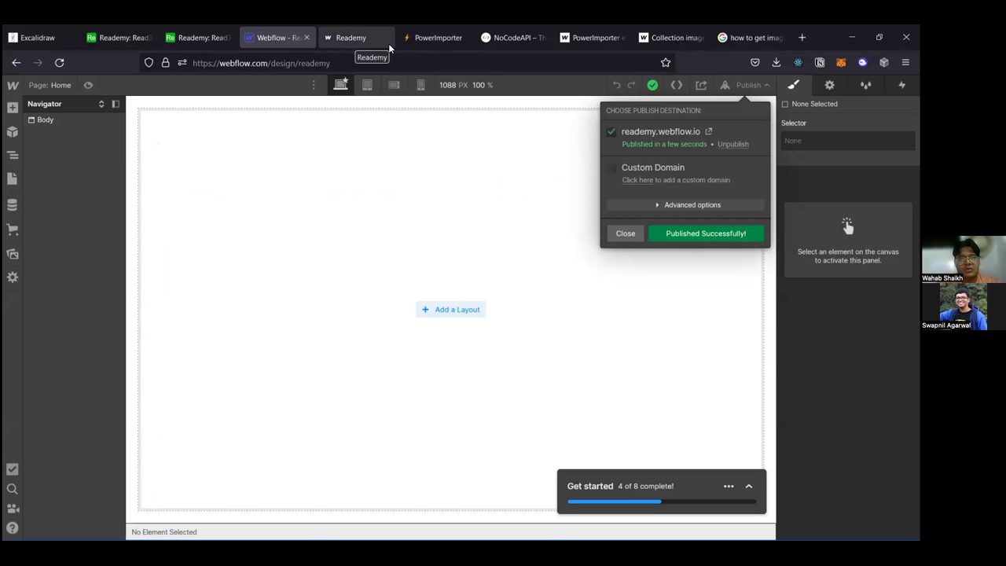
# Step: Switch to PowerImporter, run the Reademy sync and look through the import log
pyautogui.click(422, 40)
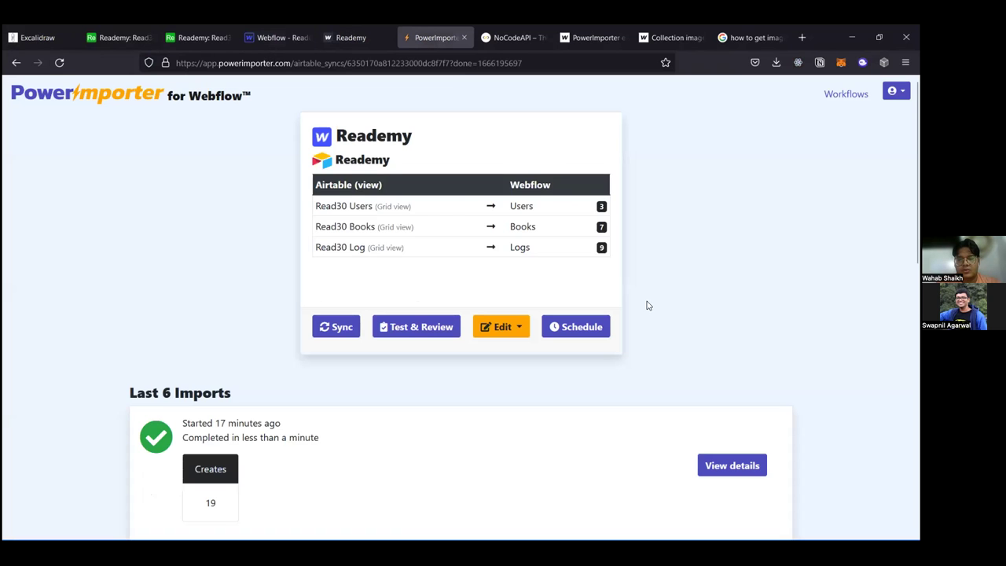
pyautogui.click(324, 334)
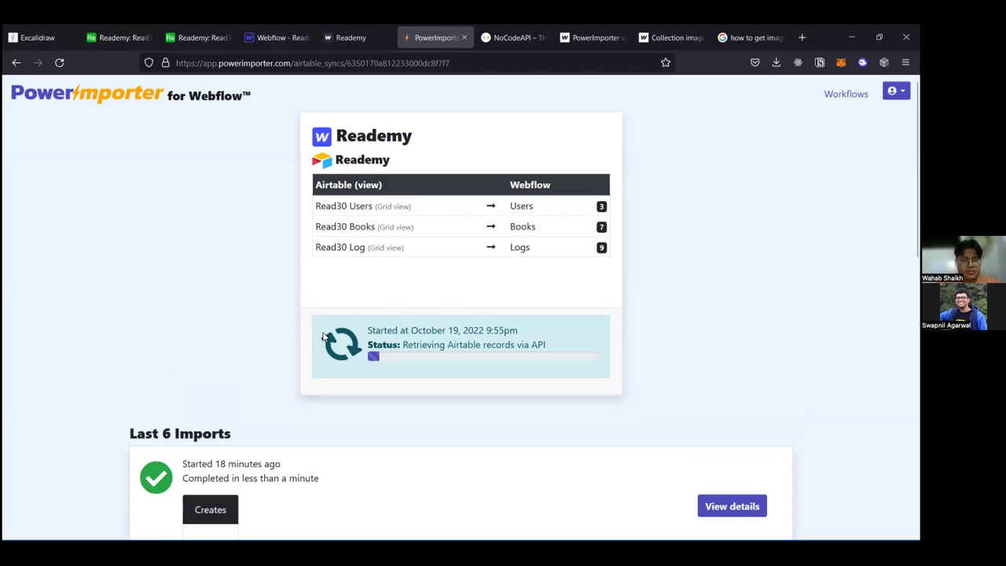
pyautogui.scroll(-4, 322, 336)
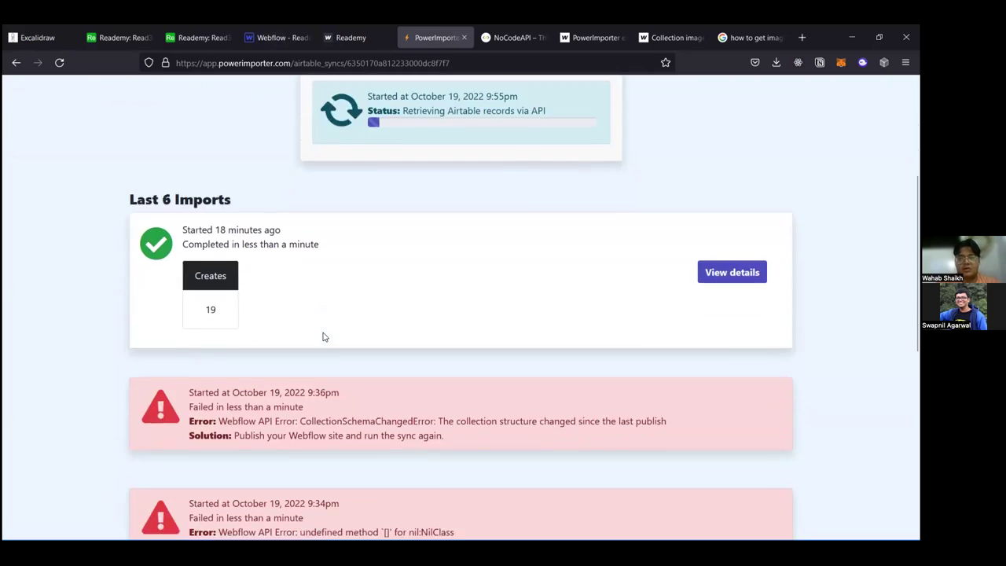
pyautogui.scroll(5, 322, 336)
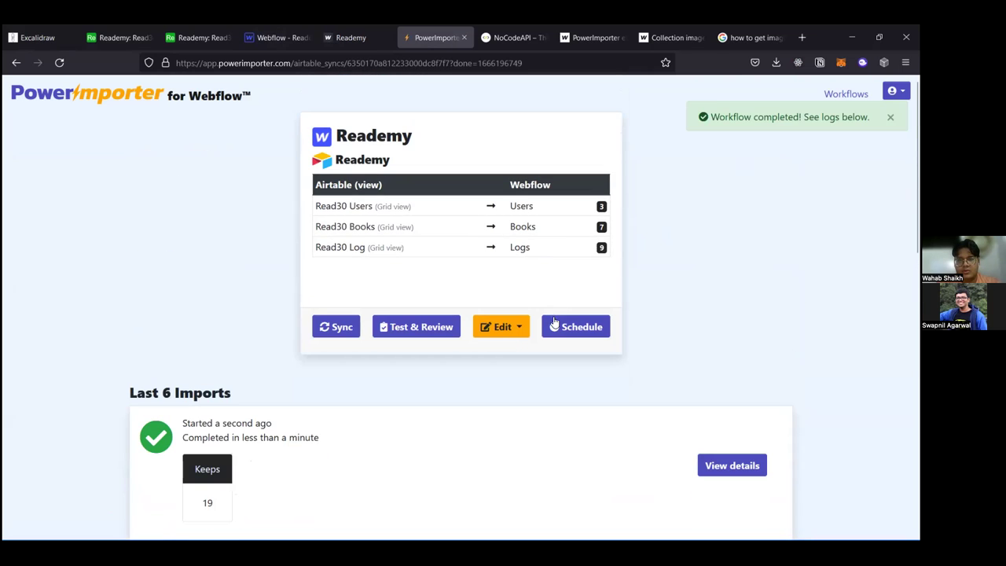
# Step: Open the workflow's field mapping and check the Airtable source options for the Books Cover Image field
pyautogui.click(514, 326)
pyautogui.click(512, 411)
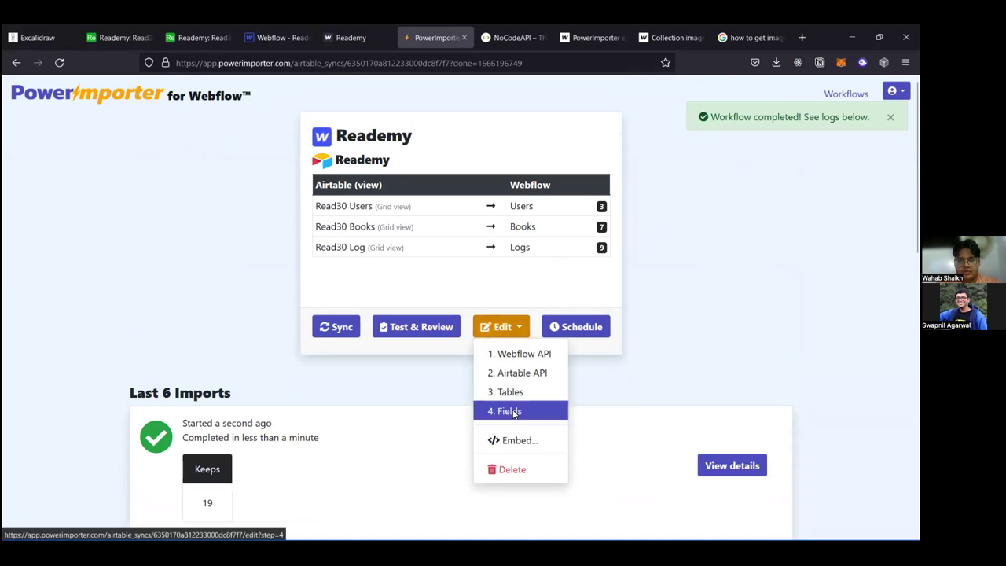
pyautogui.scroll(-10, 330, 428)
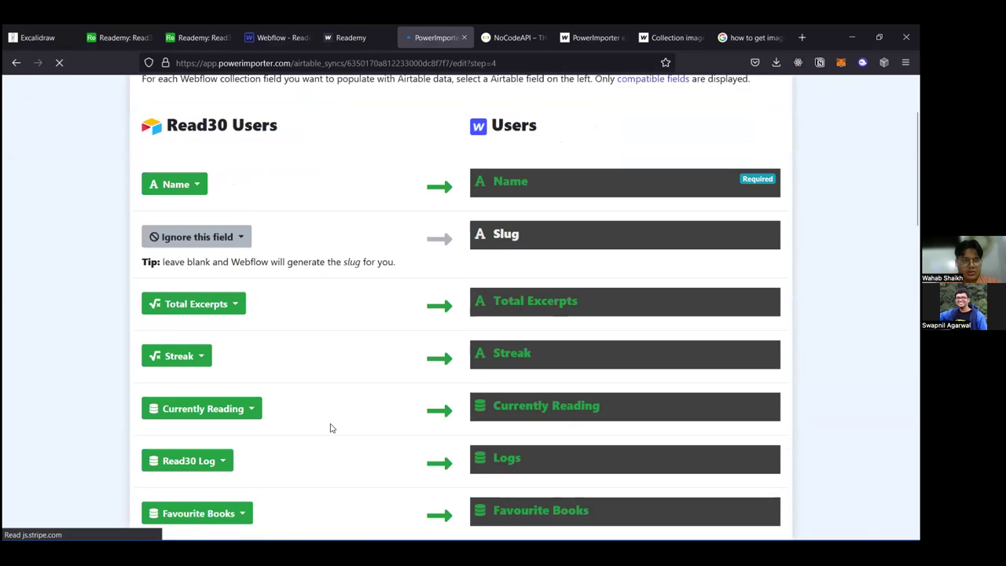
pyautogui.click(239, 236)
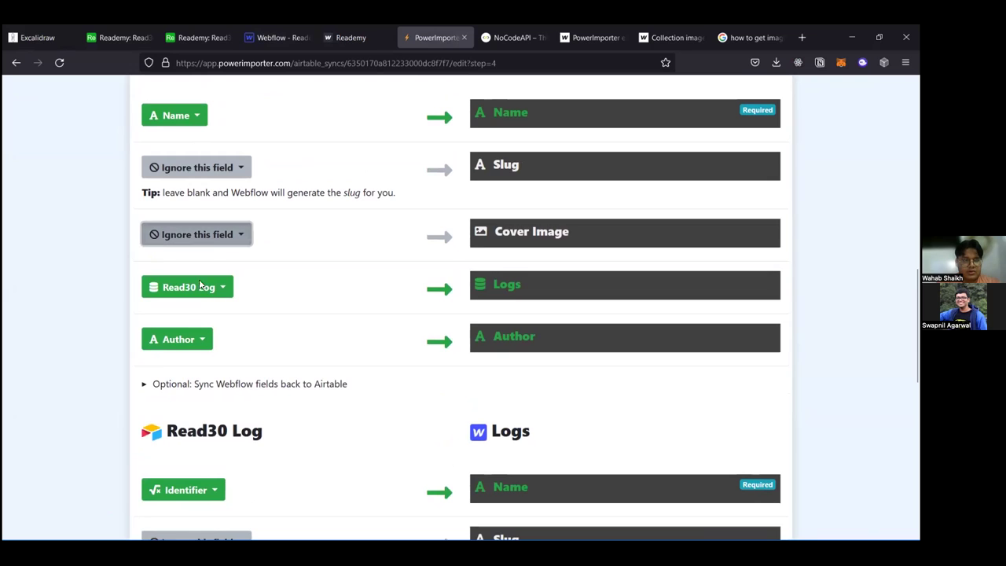
pyautogui.click(105, 309)
# Step: Refresh the mapping's fields from the APIs and return to the Books Cover Image mapping
pyautogui.scroll(10, 105, 310)
pyautogui.click(766, 171)
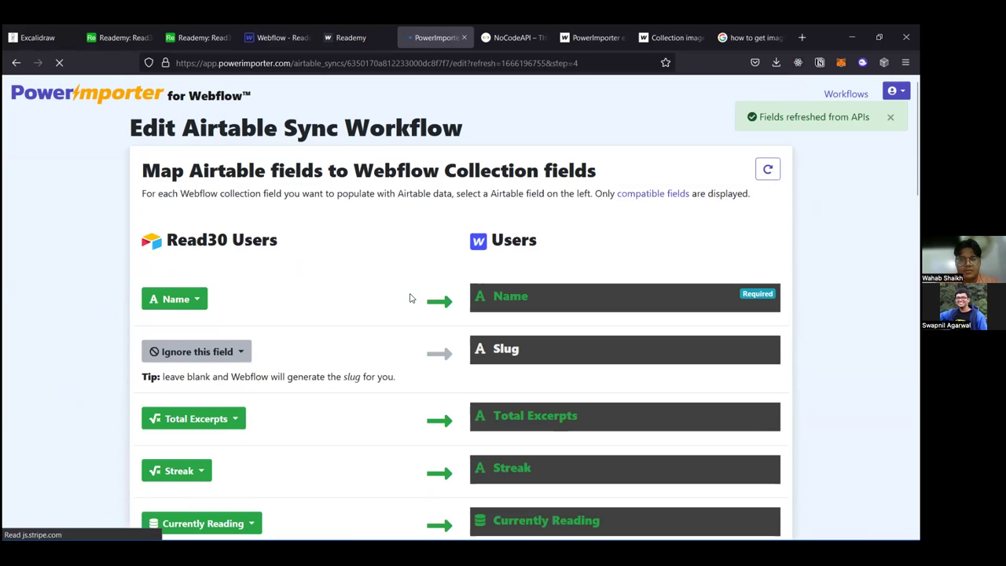
pyautogui.scroll(-11, 409, 297)
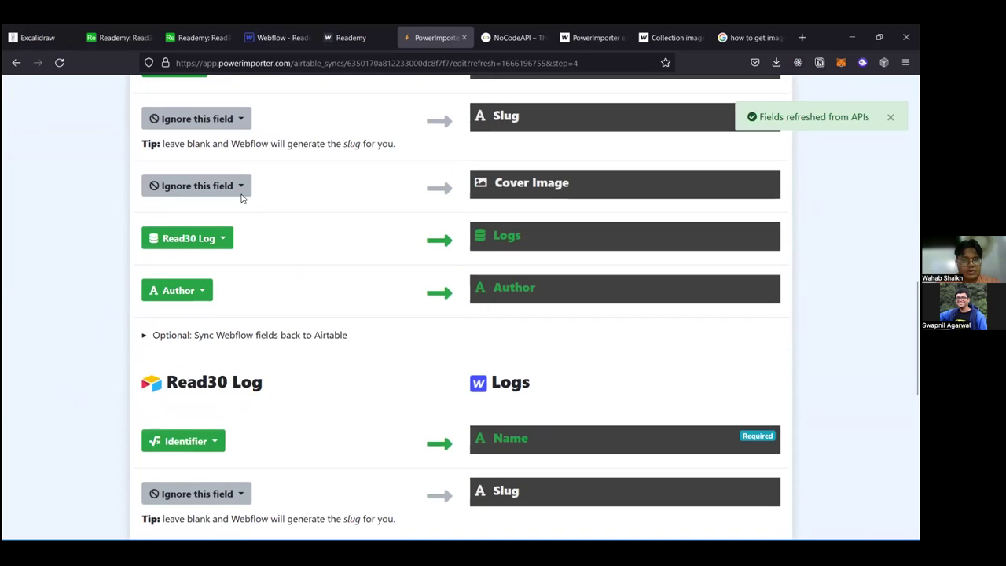
# Step: Map Airtable's Cover Image to the Books Cover Image field, save the workflow mapping and run the Reademy sync
pyautogui.click(237, 195)
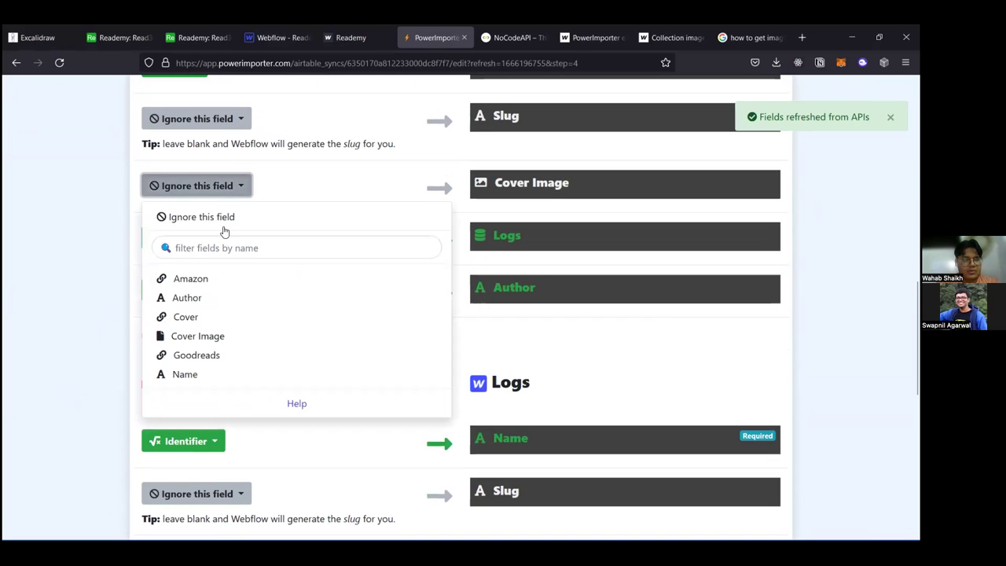
pyautogui.click(216, 336)
pyautogui.scroll(-1, 375, 335)
pyautogui.scroll(-8, 375, 334)
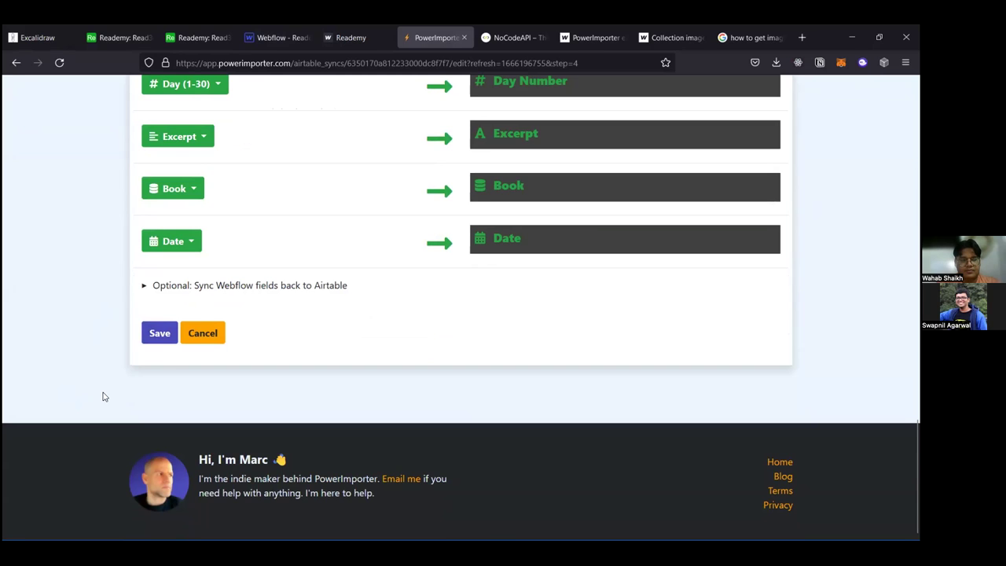
pyautogui.click(159, 333)
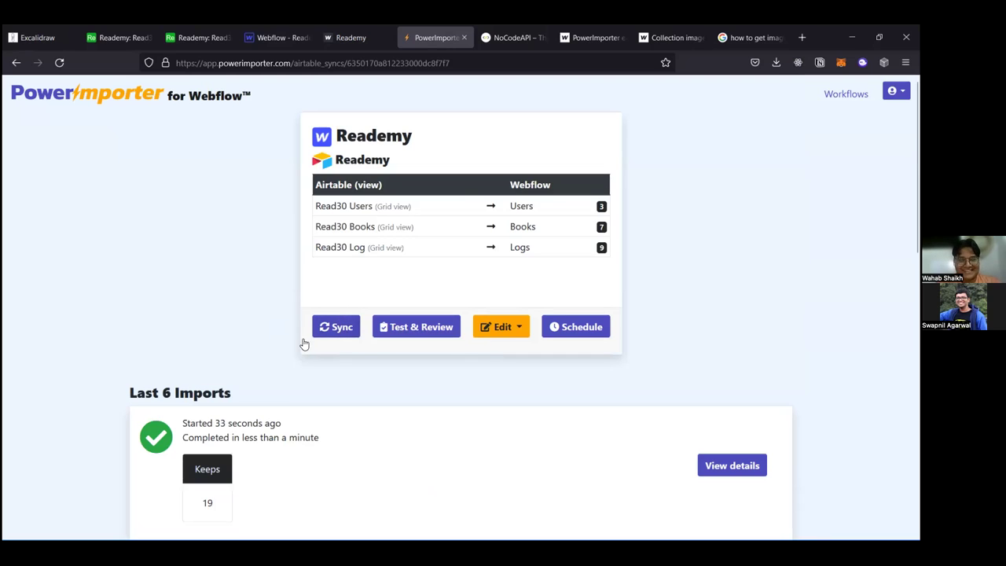
pyautogui.click(339, 327)
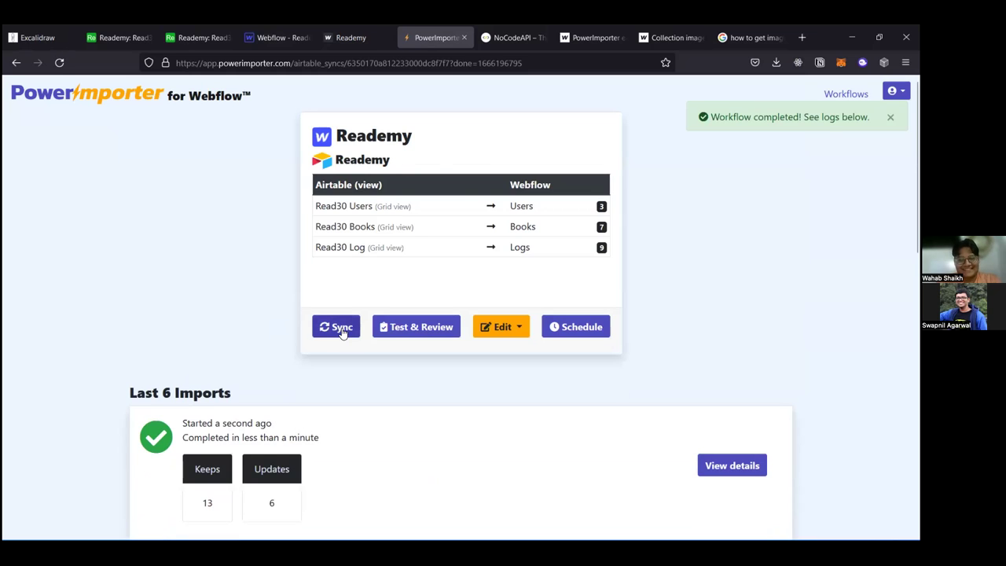
# Step: Switch to Webflow and open the Users Template collection page
pyautogui.click(296, 43)
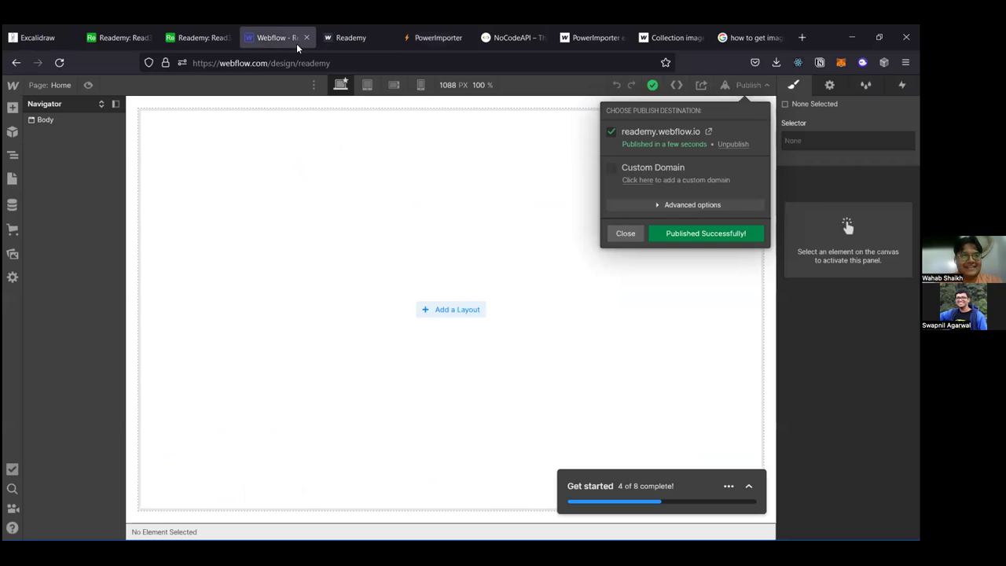
pyautogui.click(65, 89)
pyautogui.click(64, 89)
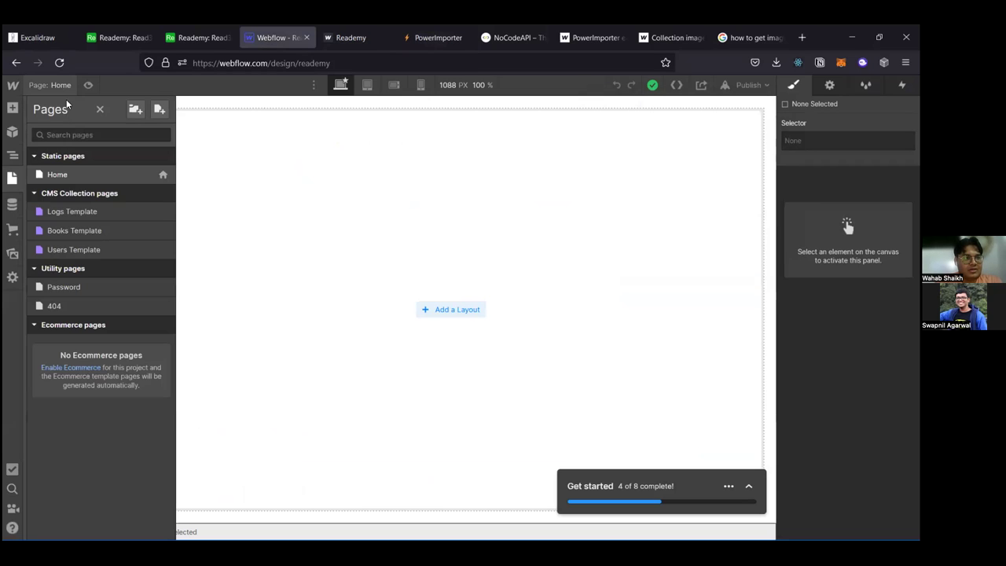
pyautogui.click(73, 250)
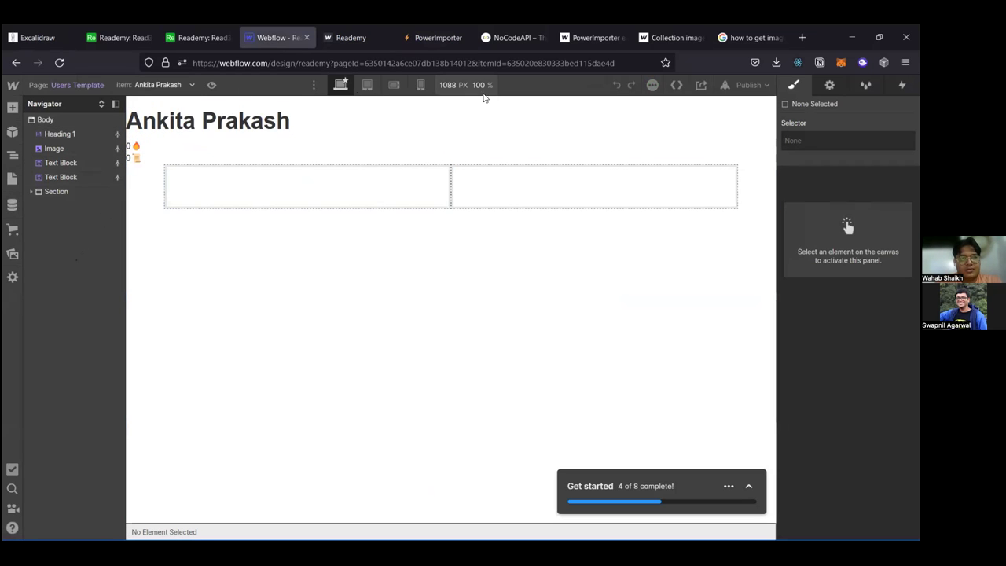
# Step: Load the Users Template with the itemId 635020e7f5ca887249cfdb48 in the page address
pyautogui.doubleClick(569, 63)
pyautogui.write('635020e7f5ca887249cfdb48')
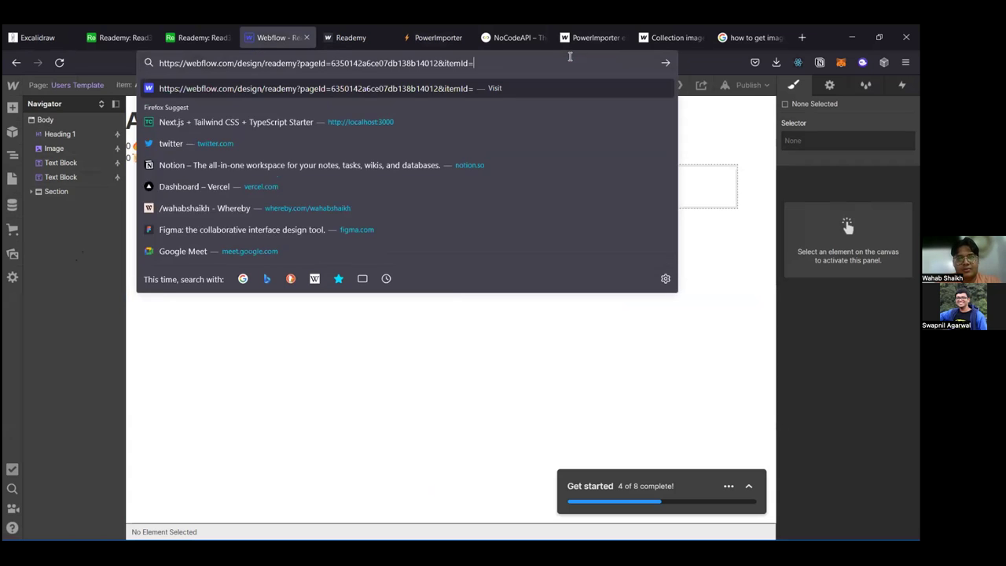
pyautogui.press('Down')
pyautogui.press('Down')
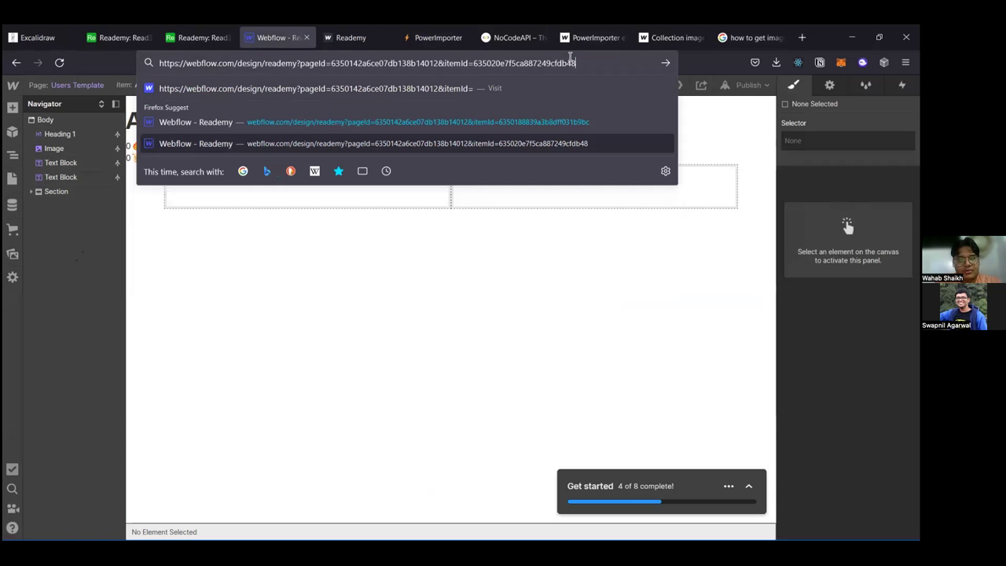
pyautogui.press('Return')
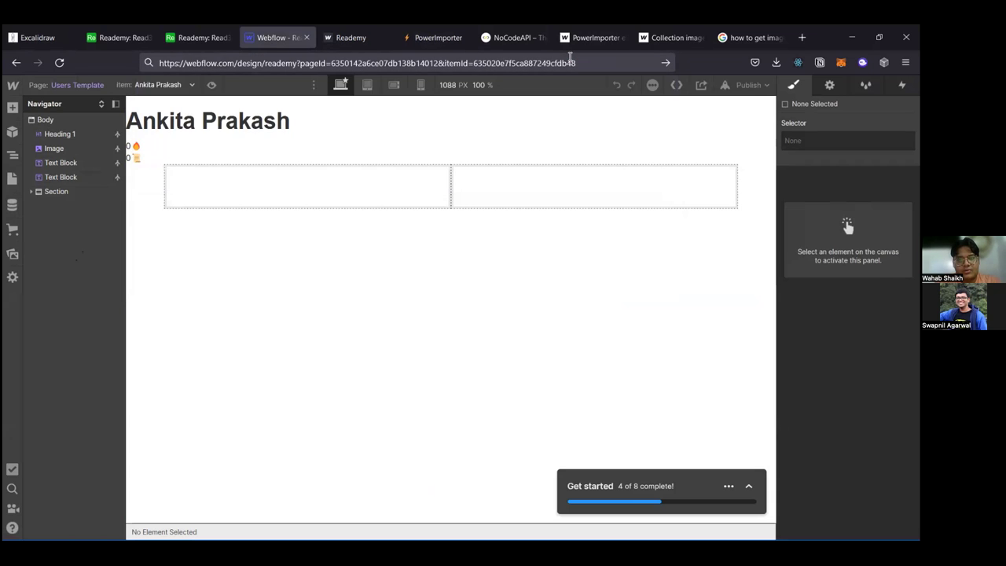
pyautogui.click(470, 331)
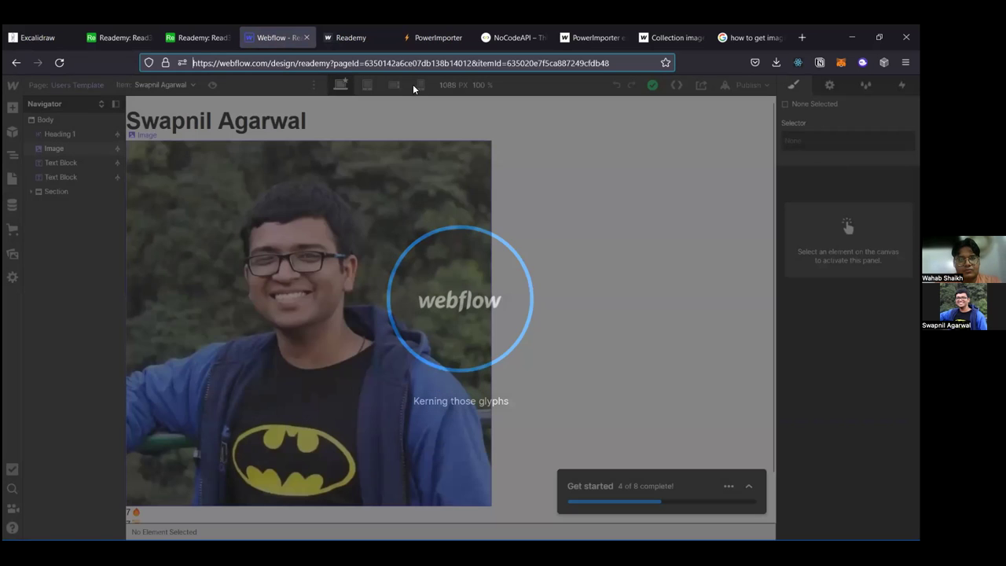
# Step: Show the template in the mobile portrait breakpoint and add an image element to Column 1
pyautogui.click(417, 87)
pyautogui.scroll(-1, 391, 426)
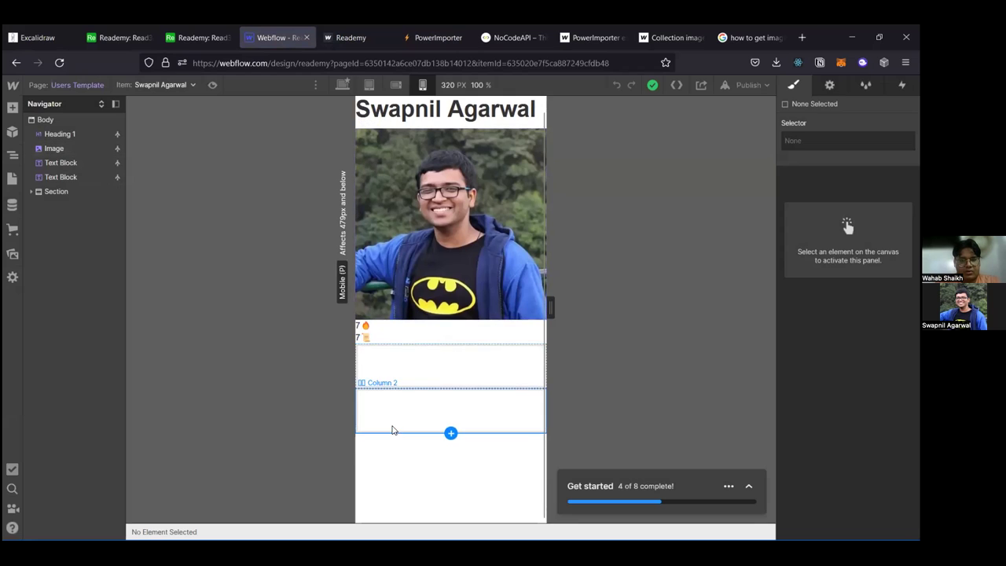
pyautogui.click(415, 373)
pyautogui.click(407, 373)
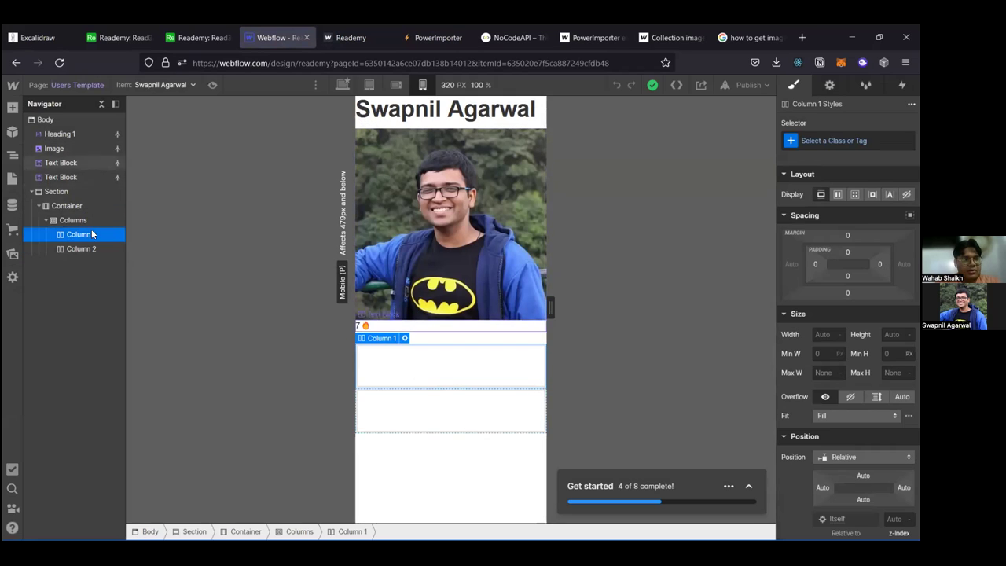
pyautogui.press('a')
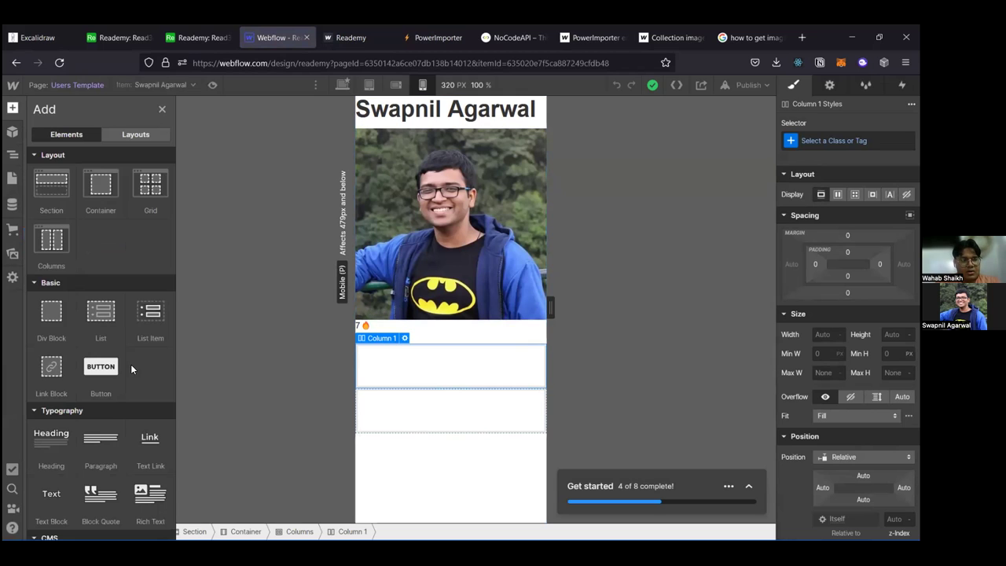
pyautogui.scroll(-2, 130, 364)
pyautogui.scroll(-2, 130, 364)
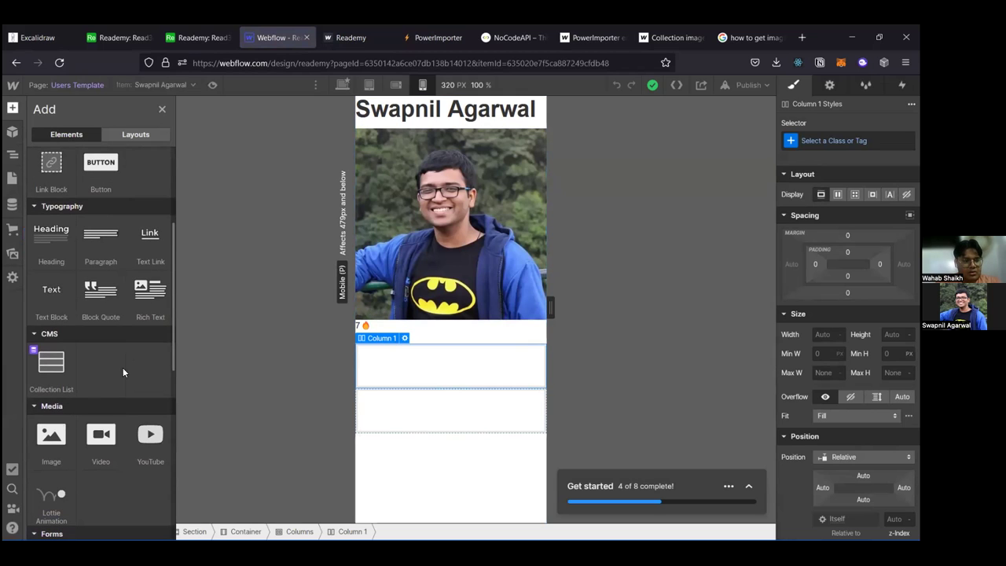
pyautogui.click(51, 436)
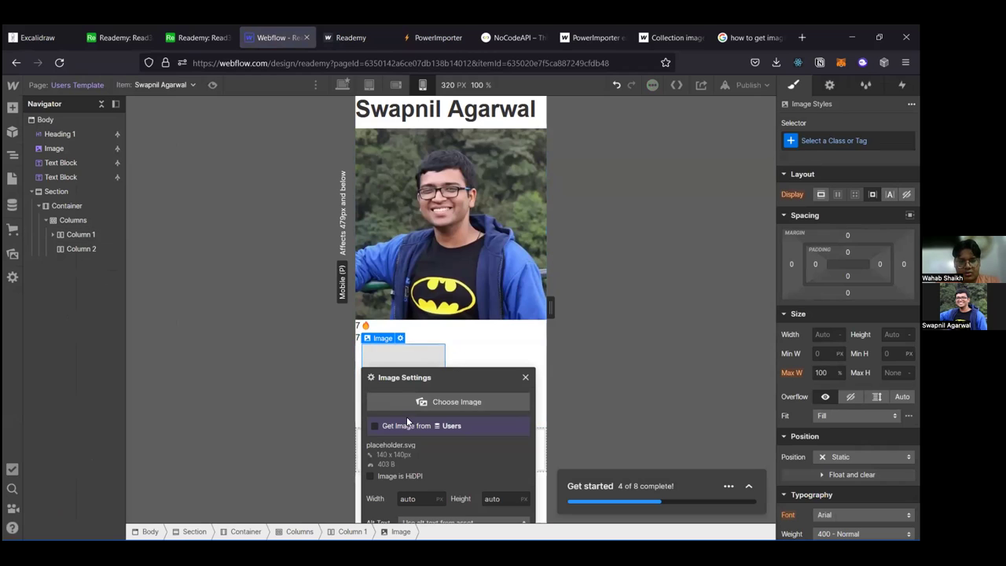
# Step: Bind the new Column 1 image to the Cover Image field from Users and close its settings
pyautogui.click(424, 426)
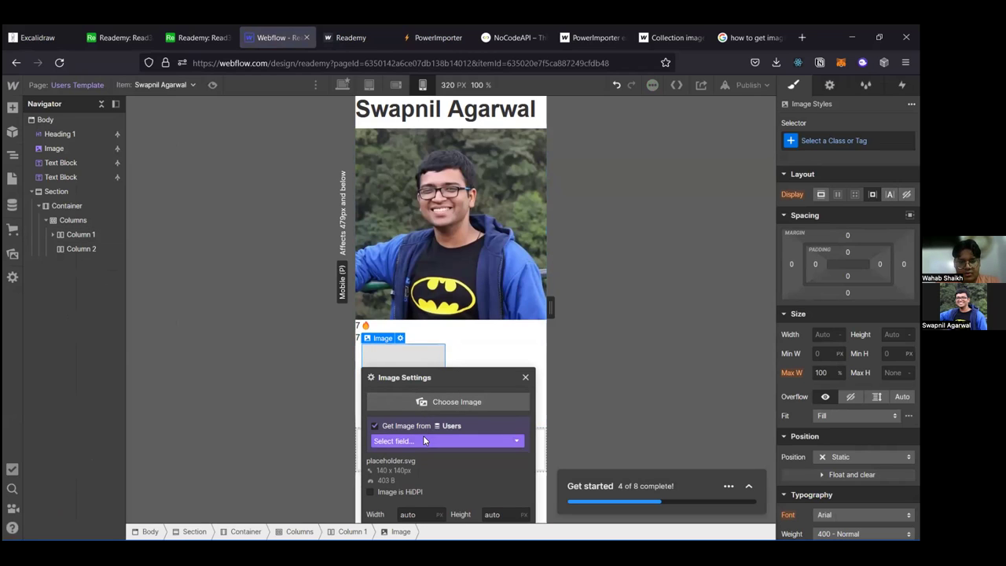
pyautogui.click(424, 441)
pyautogui.click(419, 492)
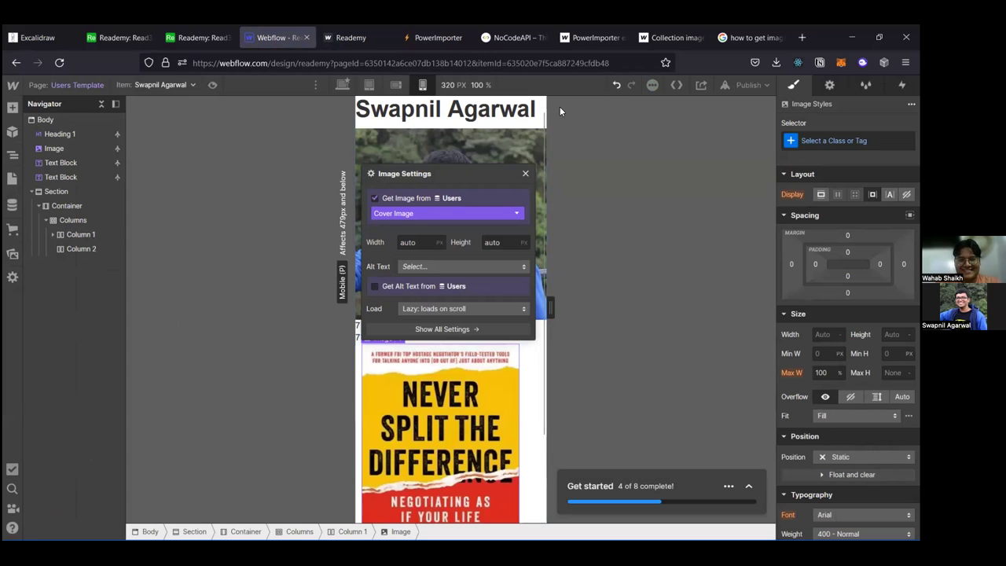
pyautogui.click(525, 176)
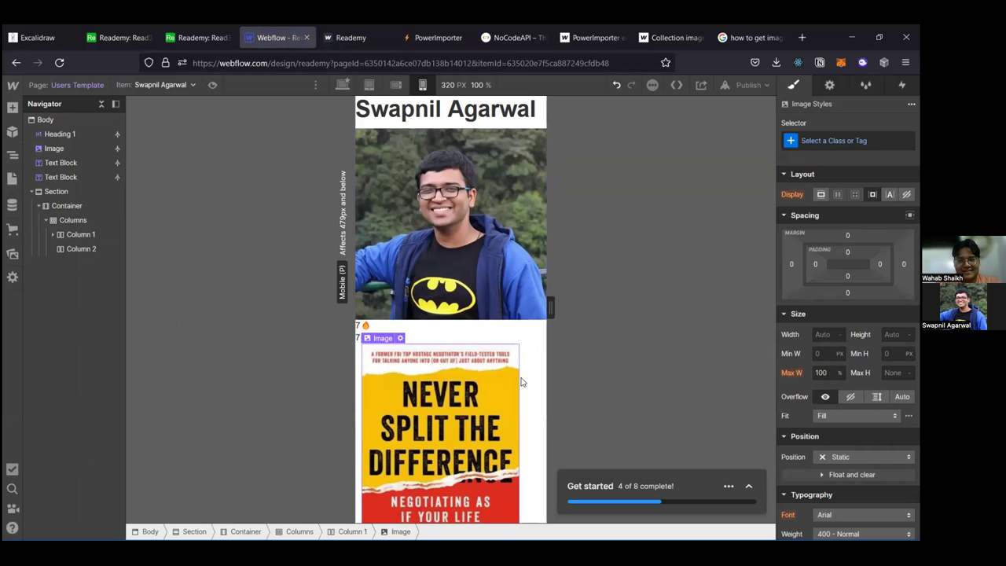
# Step: Select the empty Column 2, look through the available elements and examine the Users collection's field settings
pyautogui.scroll(-3, 520, 382)
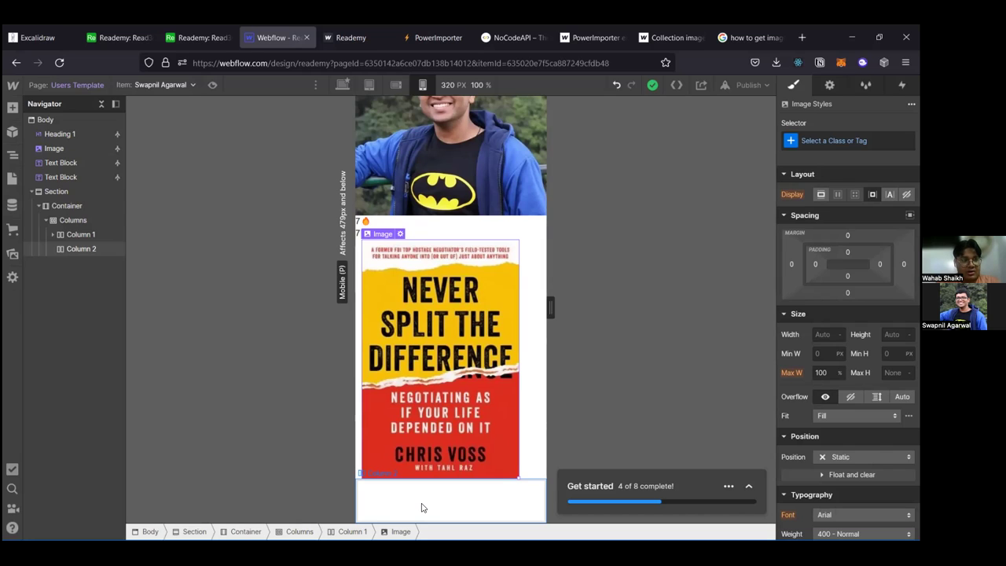
pyautogui.click(422, 507)
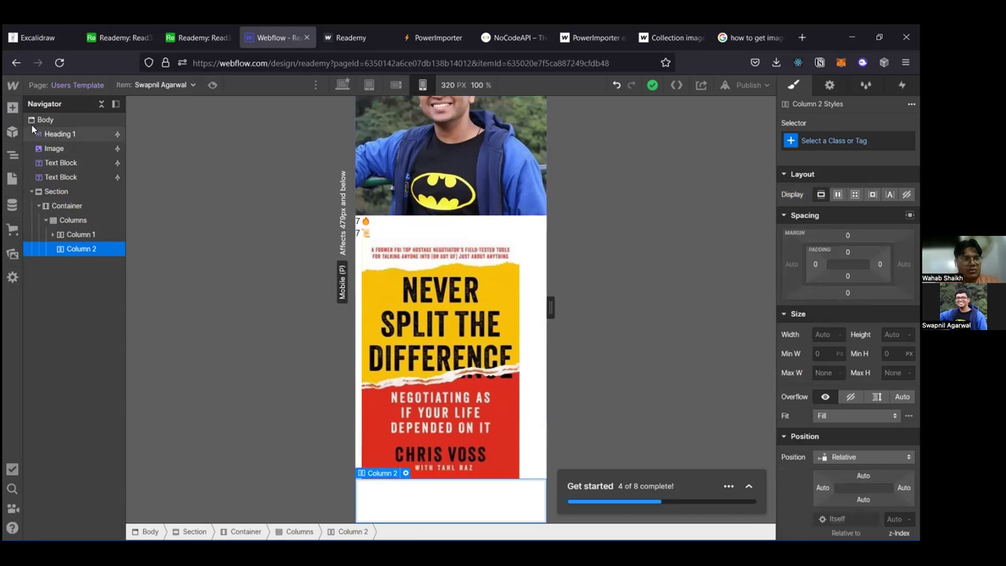
pyautogui.click(11, 110)
pyautogui.scroll(-1, 122, 273)
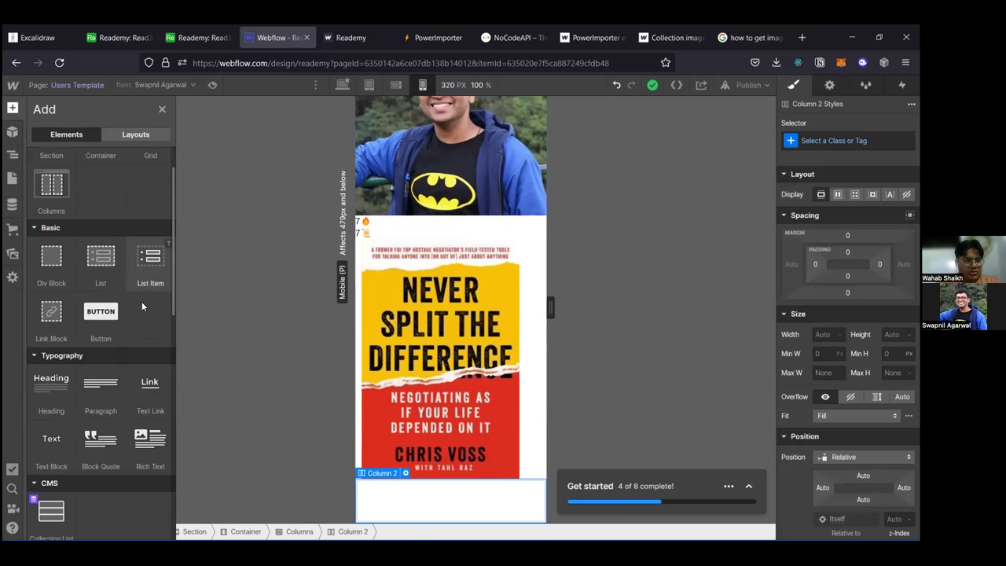
pyautogui.scroll(-5, 146, 323)
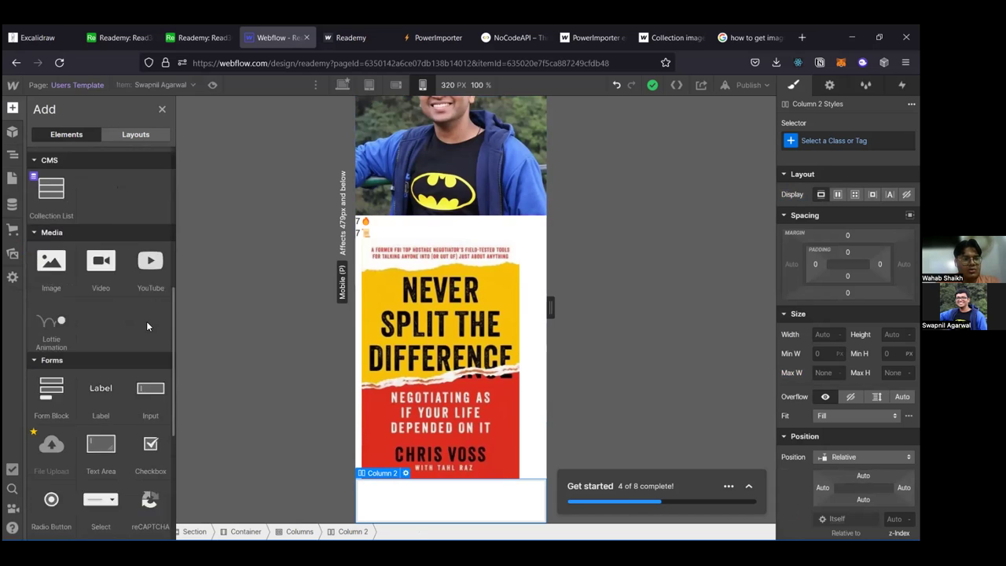
pyautogui.scroll(-2, 146, 320)
pyautogui.scroll(8, 146, 320)
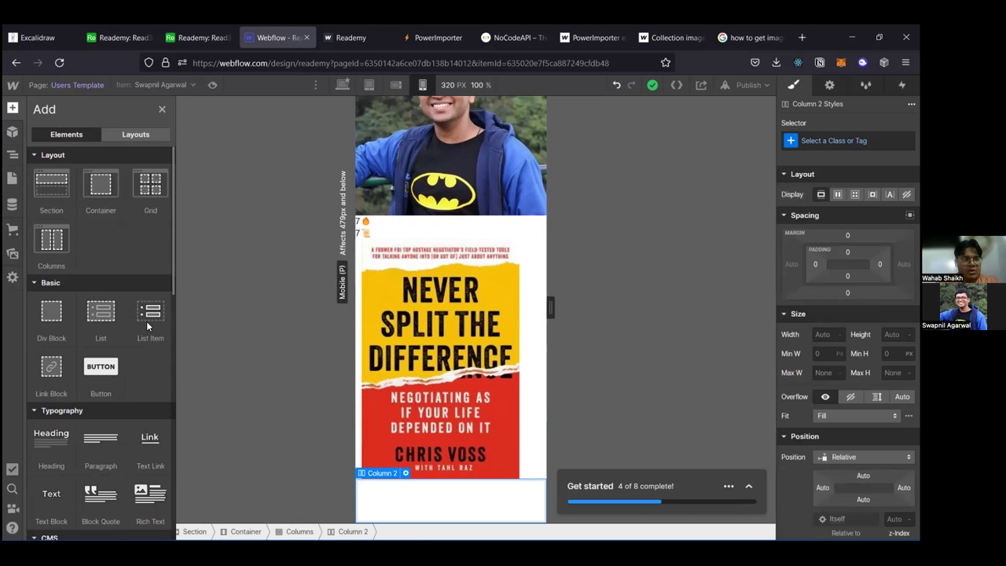
pyautogui.click(12, 203)
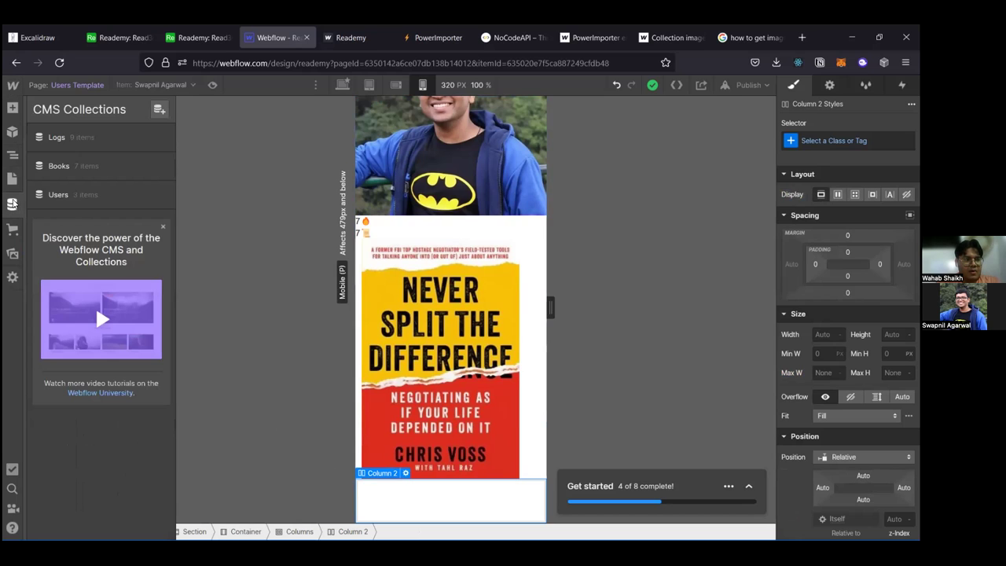
pyautogui.click(64, 195)
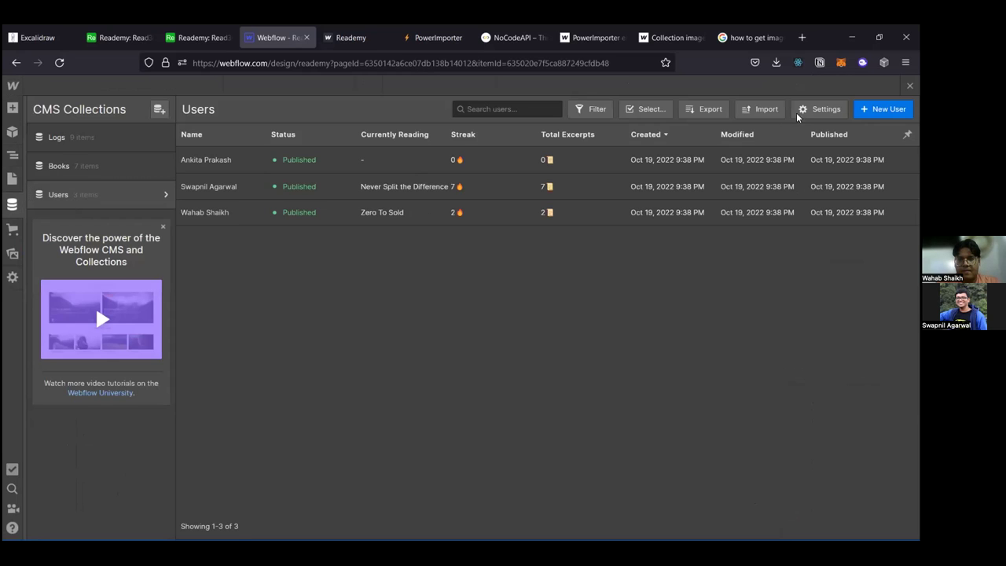
pyautogui.click(817, 109)
pyautogui.scroll(-2, 267, 442)
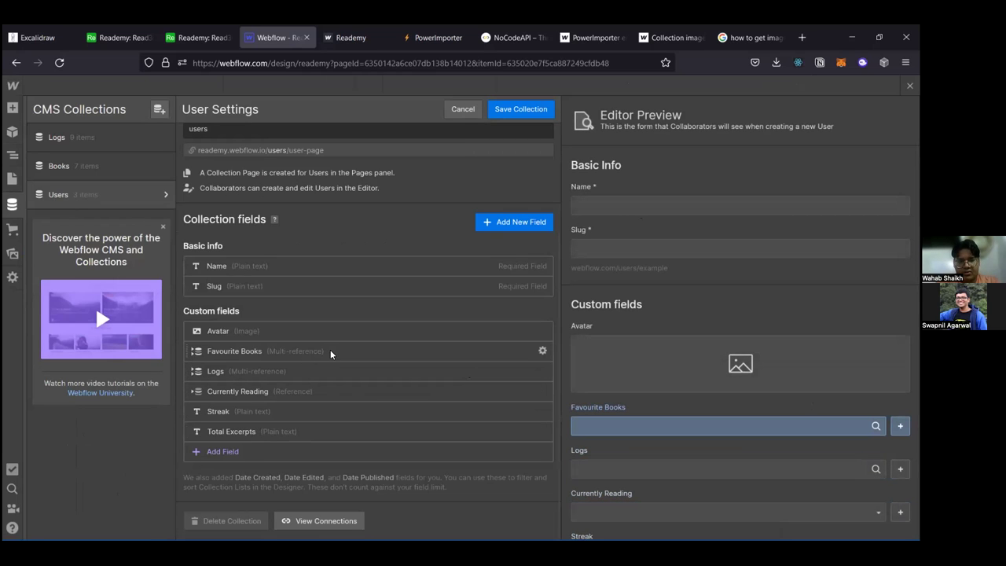
pyautogui.click(11, 109)
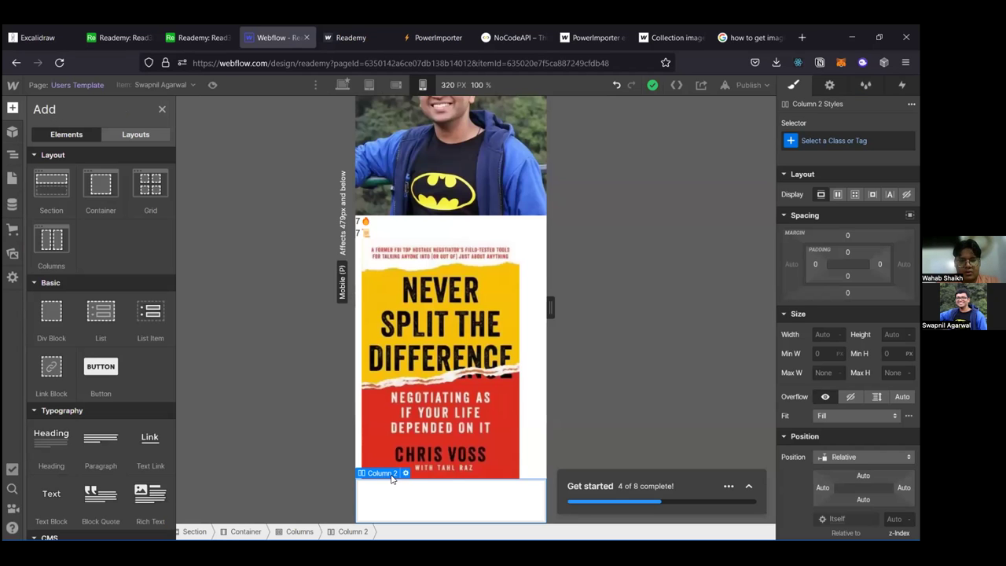
pyautogui.press('z')
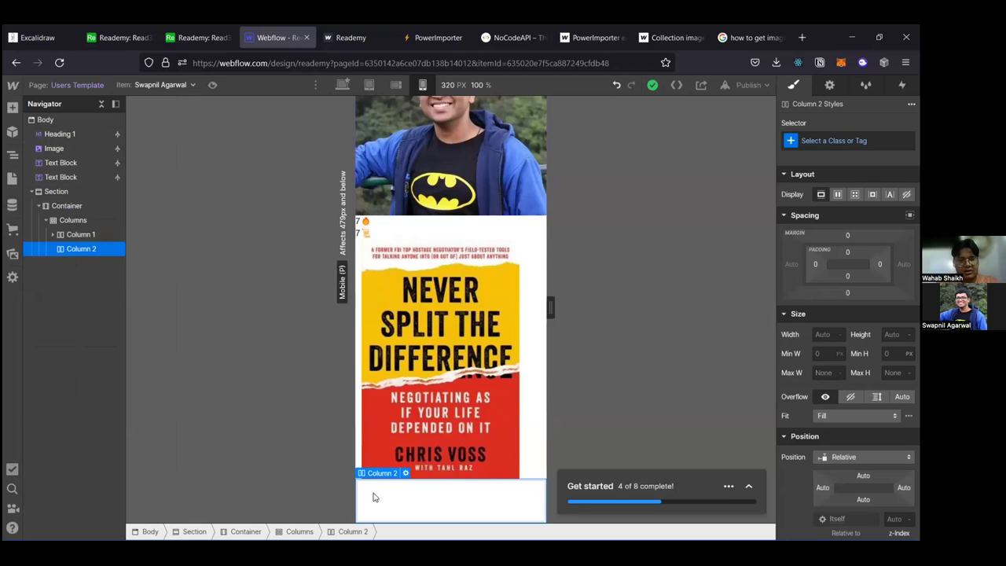
pyautogui.press('Return')
pyautogui.press('Escape')
pyautogui.click(12, 131)
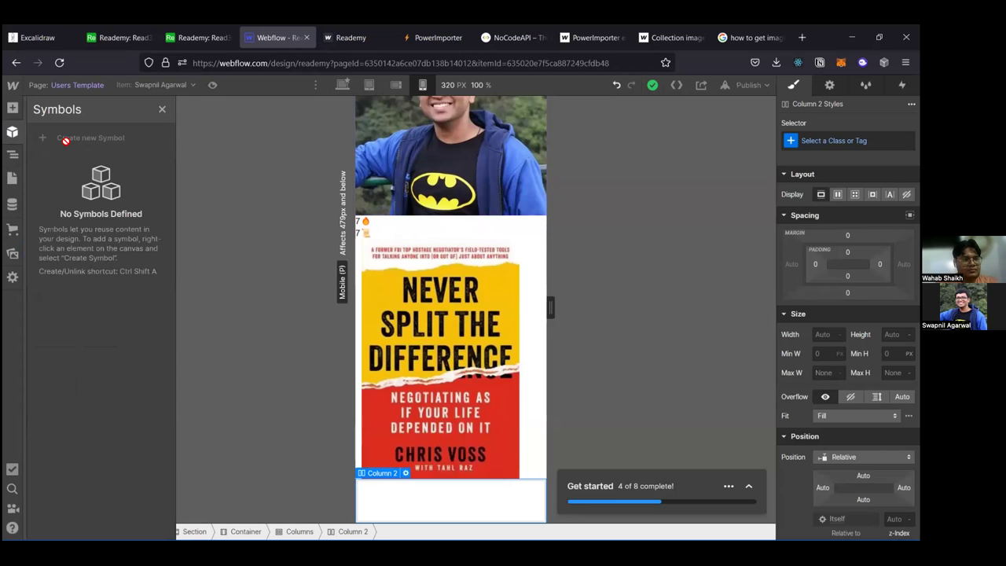
# Step: Add a heading element to Column 2 and set its type to H2
pyautogui.click(12, 109)
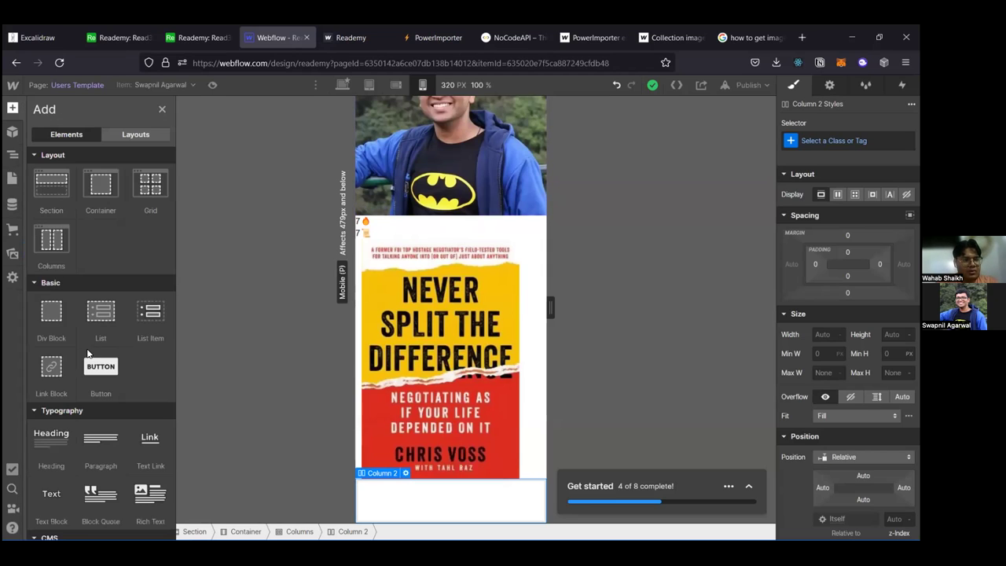
pyautogui.click(51, 458)
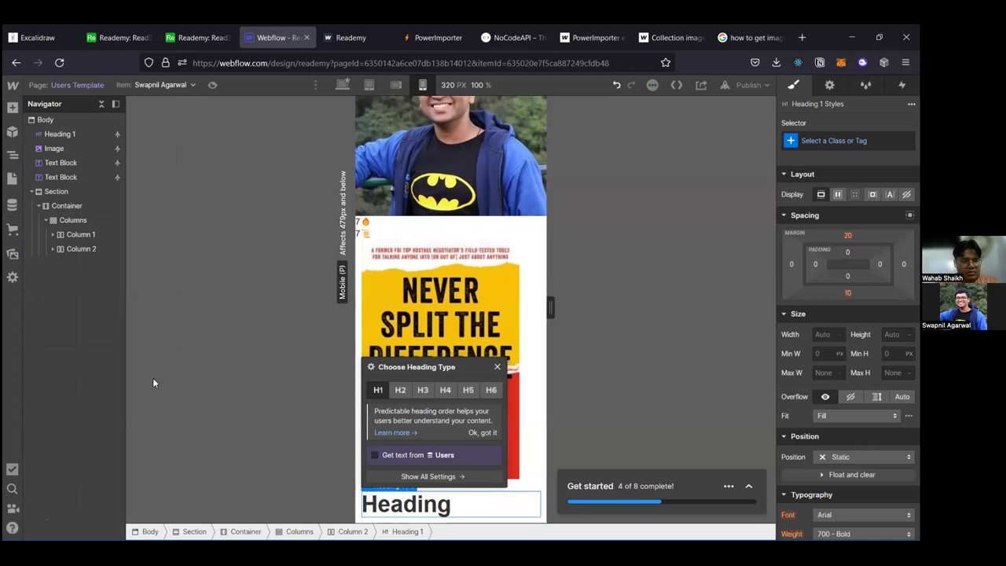
pyautogui.click(400, 390)
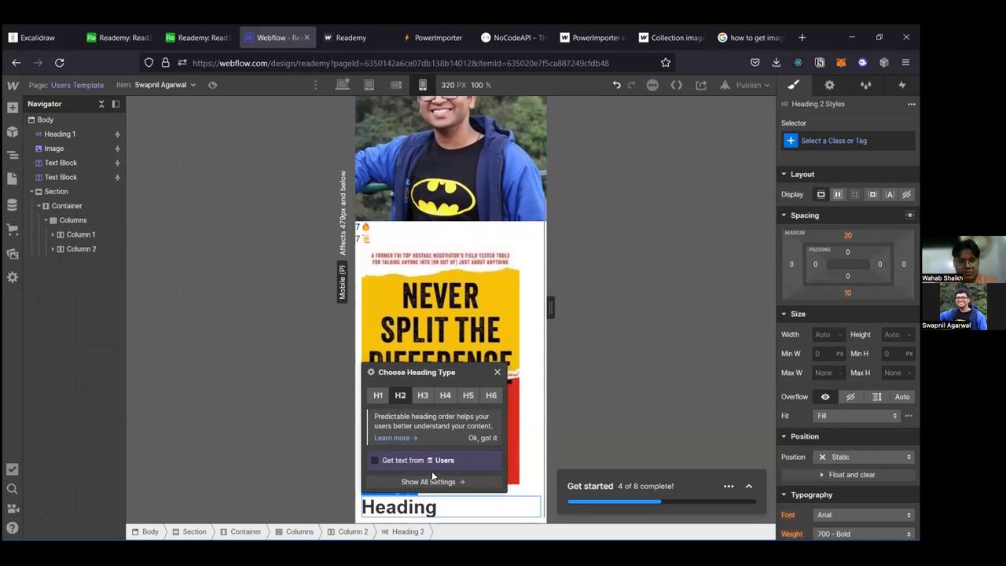
# Step: Replace the new Column 2 heading's placeholder text with "Currently Reading"
pyautogui.doubleClick(433, 511)
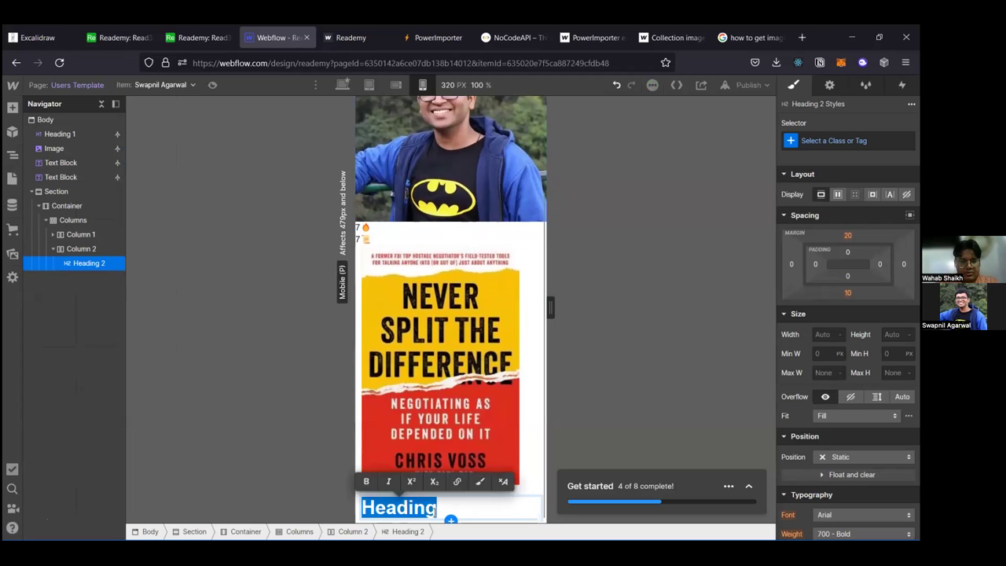
pyautogui.write('Currently')
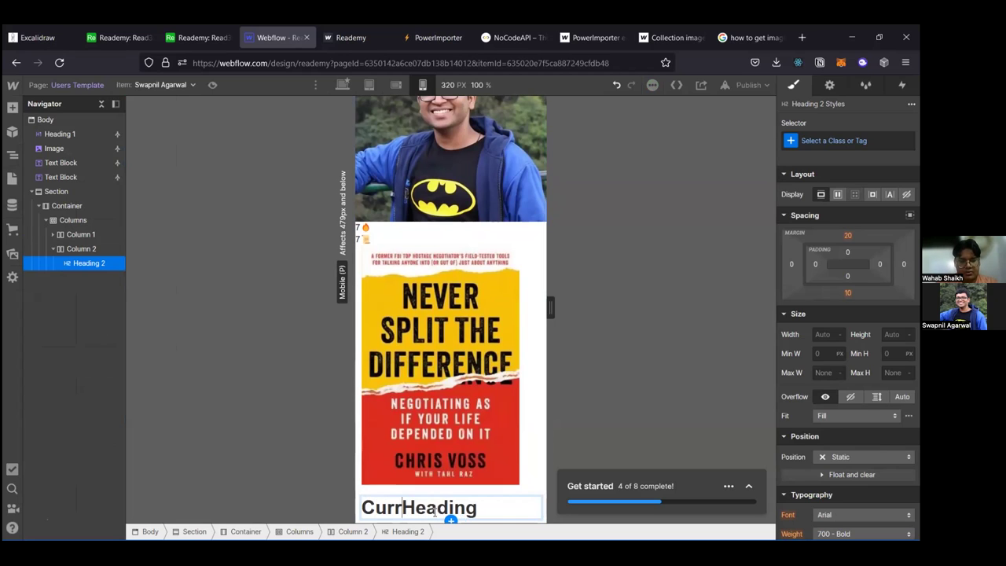
pyautogui.write(' Reading')
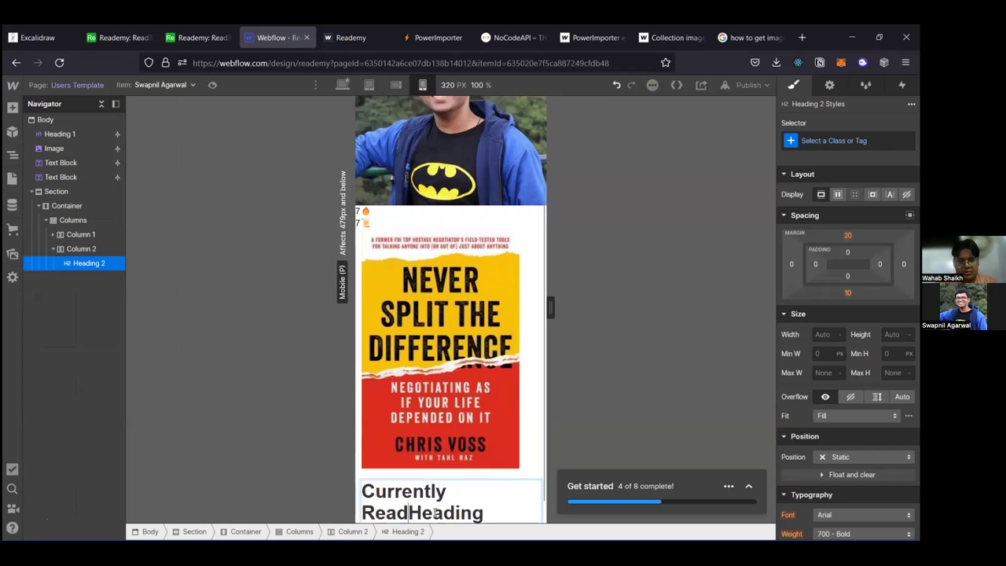
pyautogui.press('Right')
pyautogui.press('BackSpace')
pyautogui.press('BackSpace')
pyautogui.press('BackSpace')
pyautogui.press('BackSpace')
pyautogui.press('BackSpace')
pyautogui.press('BackSpace')
pyautogui.press('BackSpace')
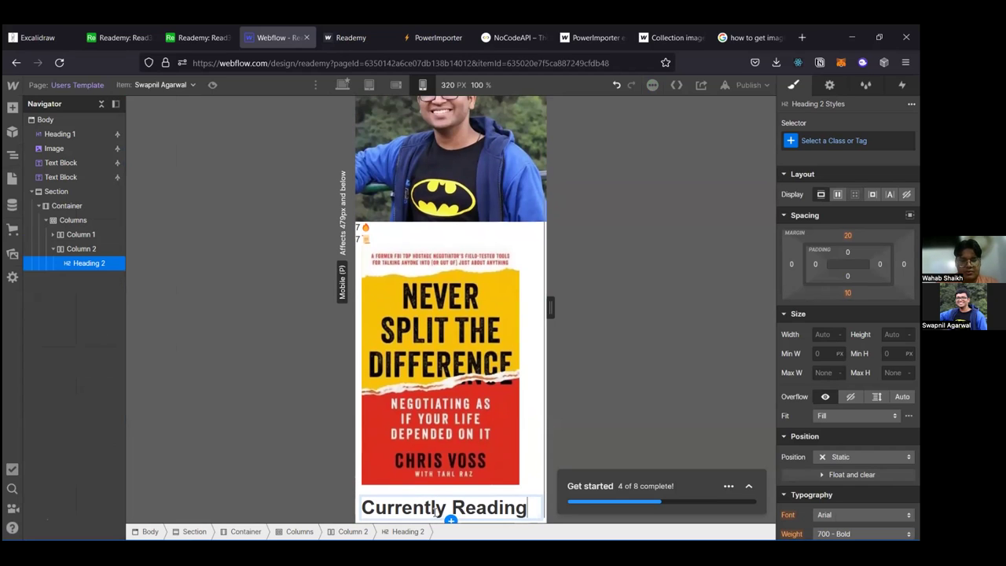
pyautogui.press('Escape')
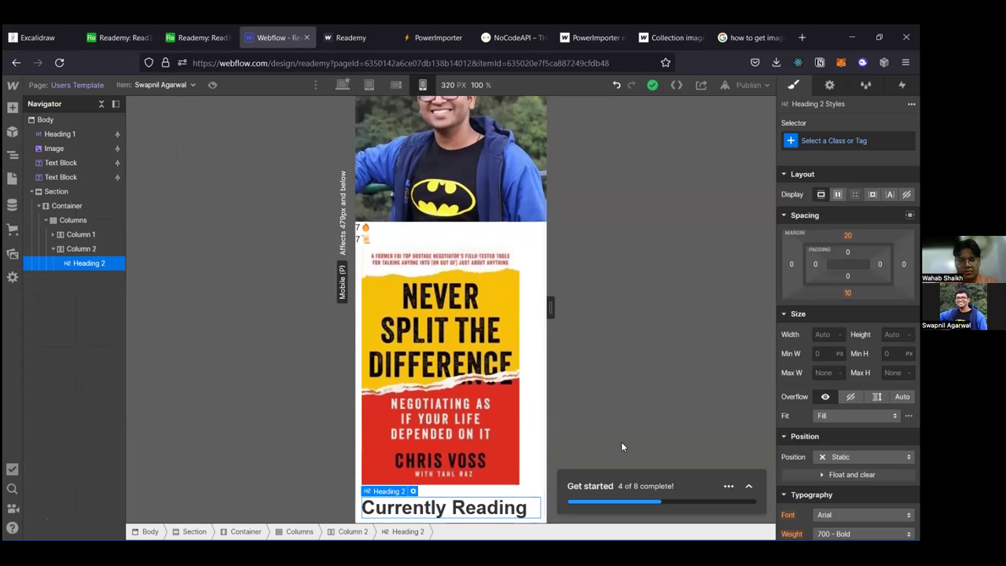
# Step: Add a text block below the Currently Reading heading and bind its text to the Name field under Currently Reading from Users
pyautogui.click(12, 107)
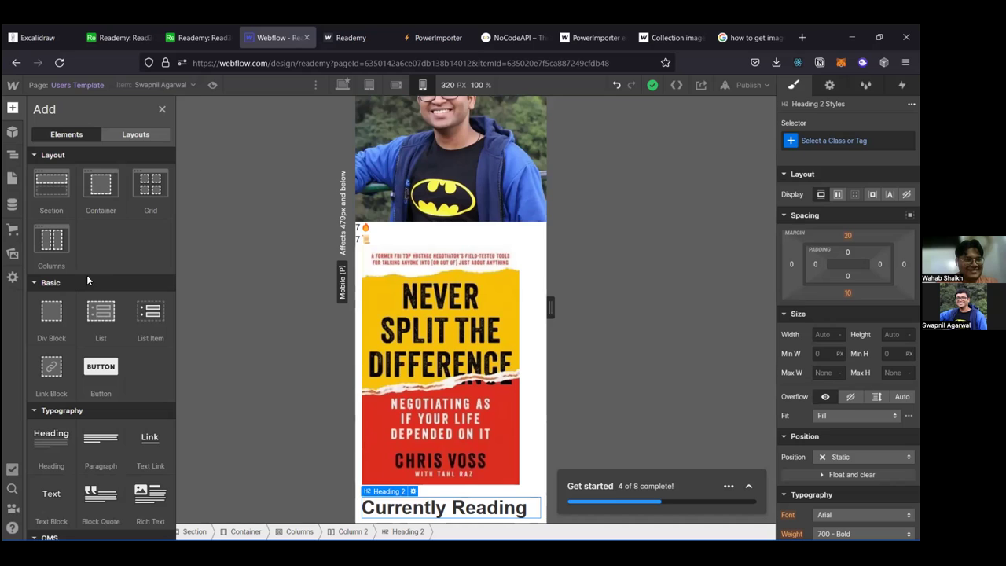
pyautogui.scroll(-2, 95, 263)
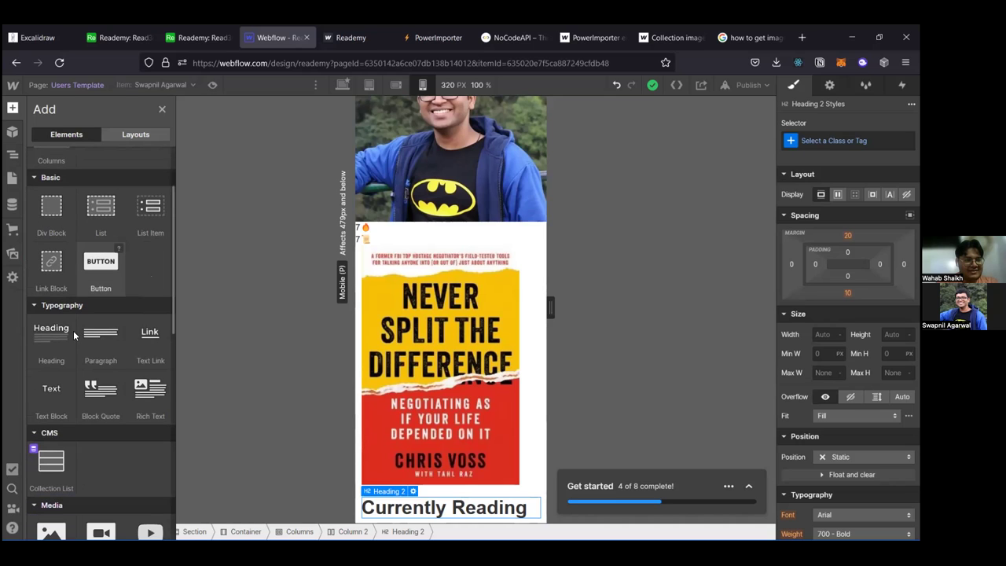
pyautogui.click(51, 395)
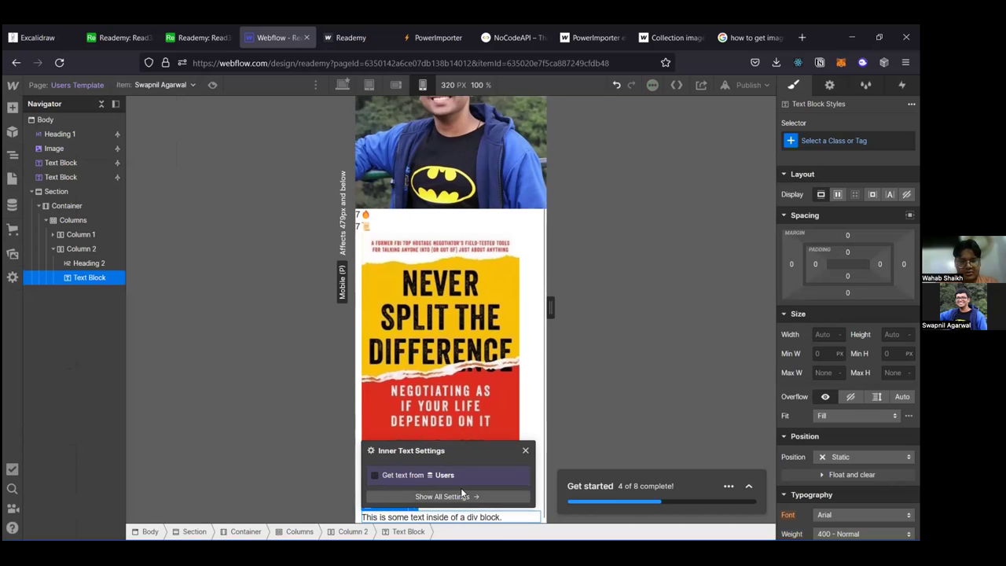
pyautogui.click(440, 475)
pyautogui.click(450, 475)
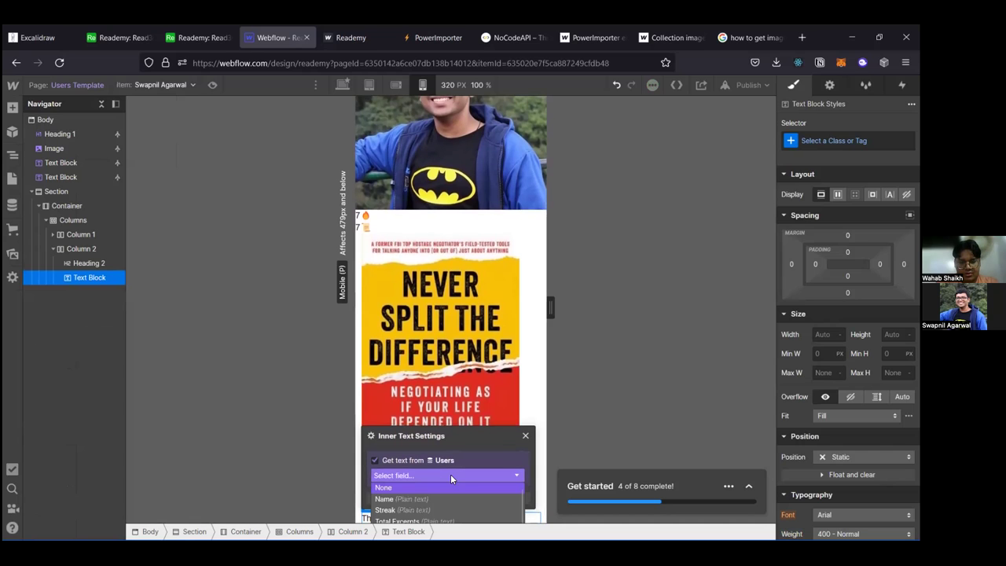
pyautogui.scroll(-2, 448, 482)
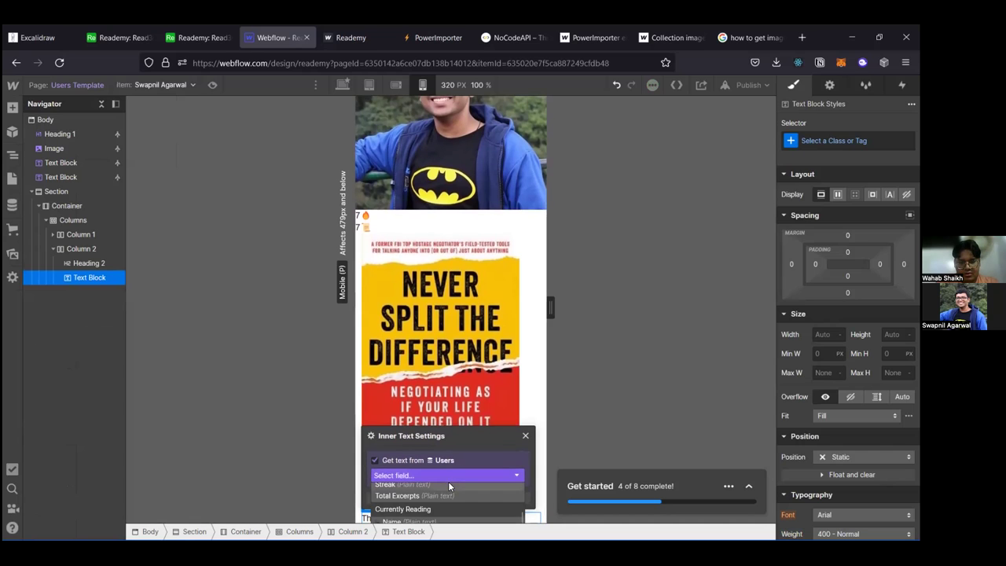
pyautogui.click(444, 523)
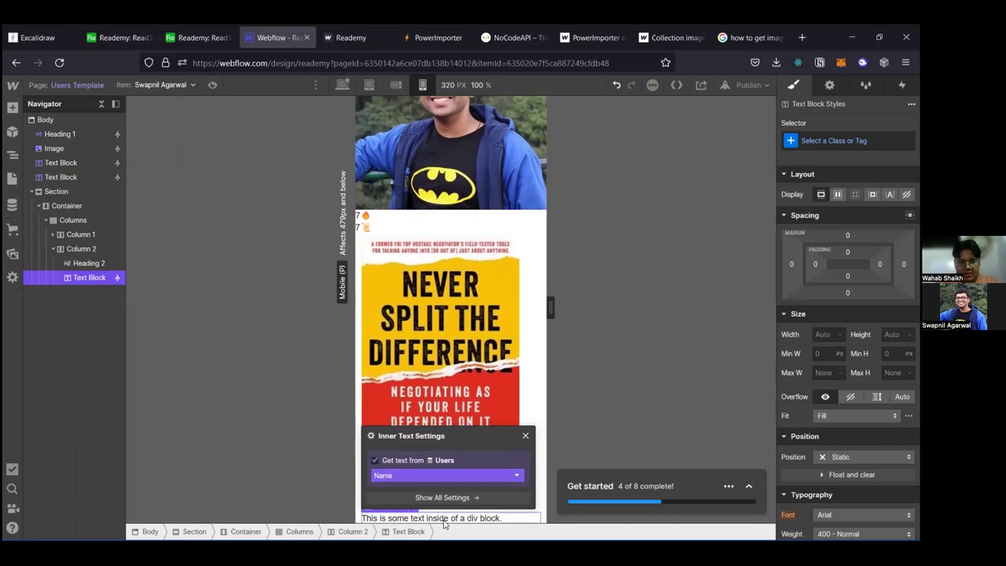
pyautogui.click(560, 435)
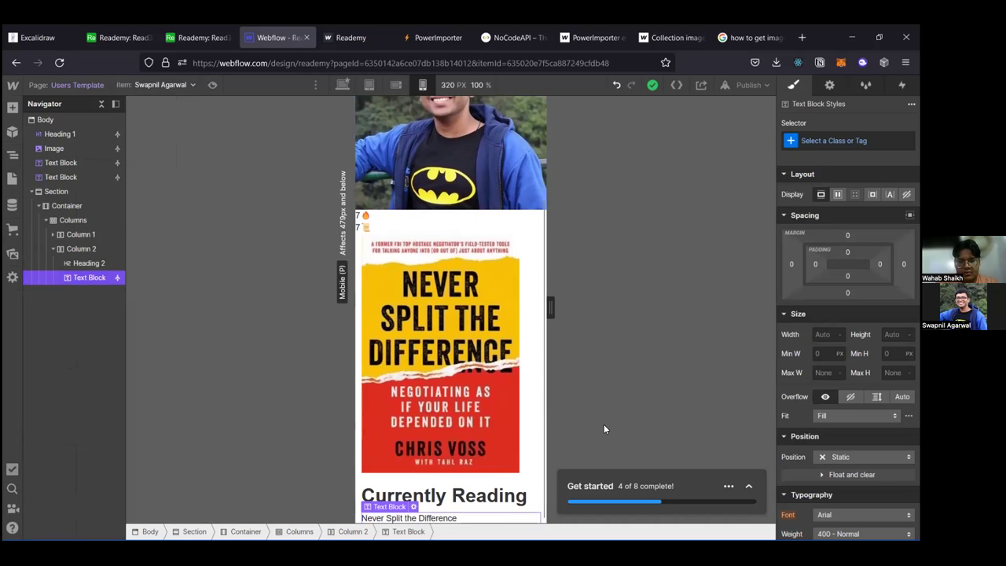
pyautogui.click(511, 500)
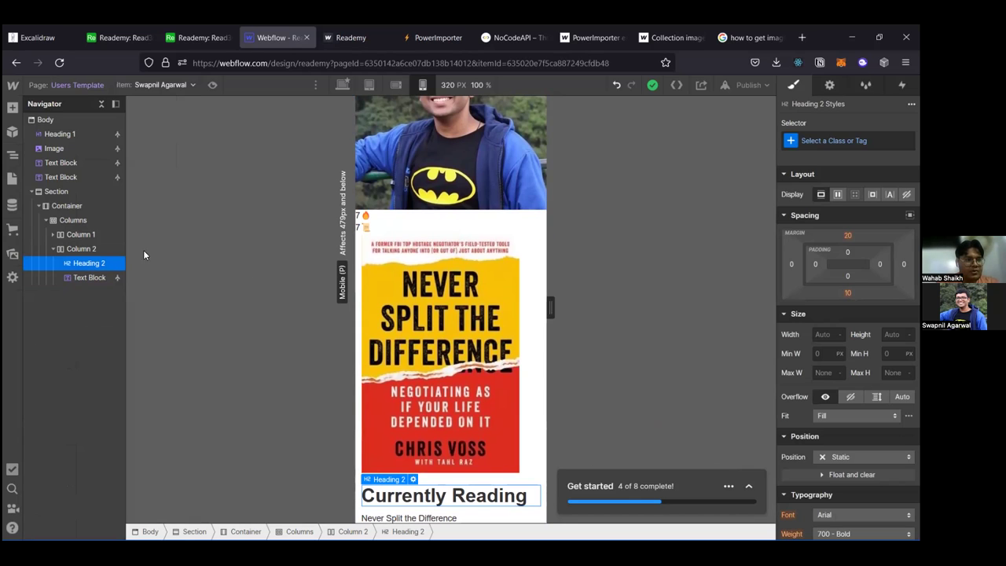
pyautogui.click(79, 278)
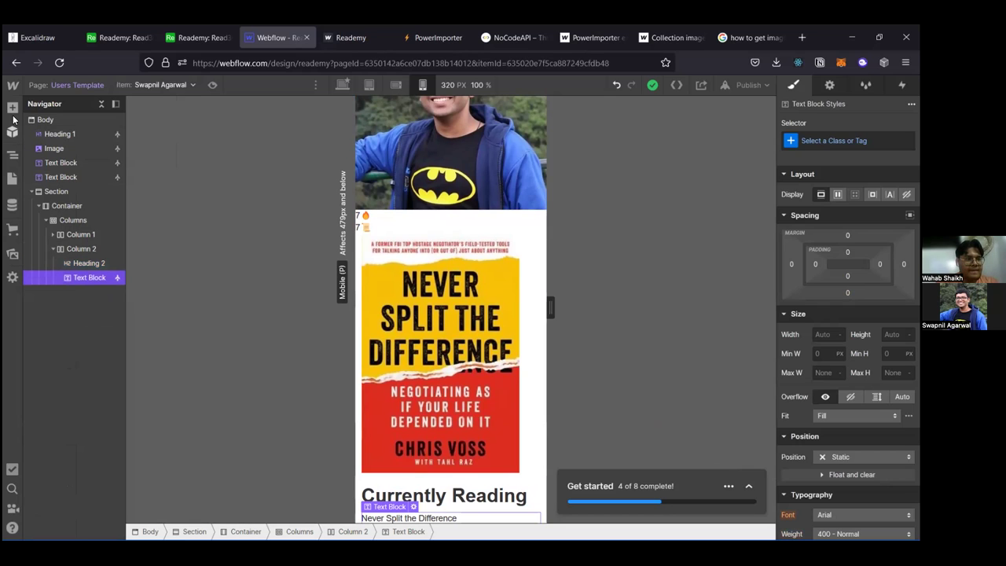
pyautogui.scroll(3, 463, 267)
pyautogui.scroll(-3, 462, 271)
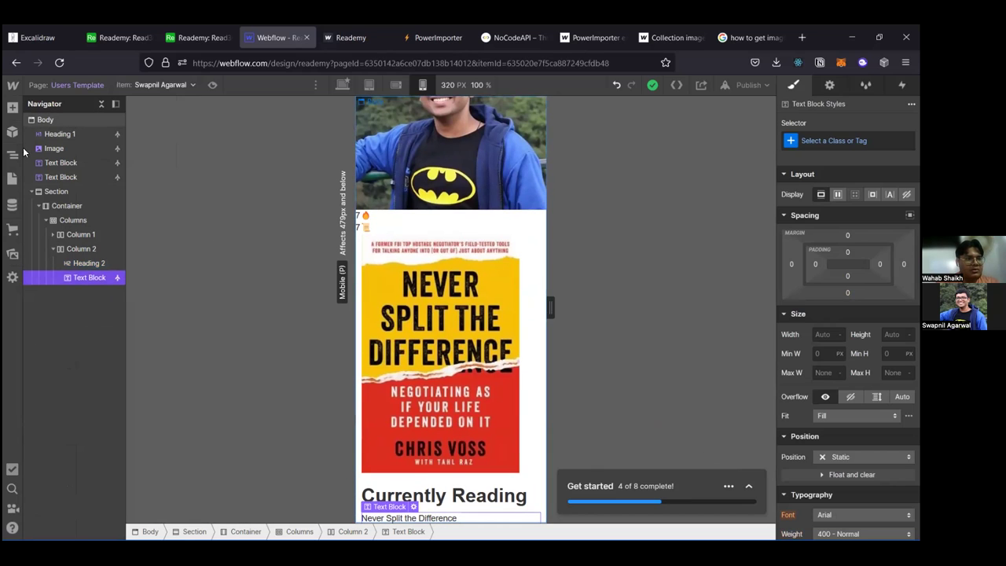
# Step: Try to add another section inside the existing section
pyautogui.click(32, 191)
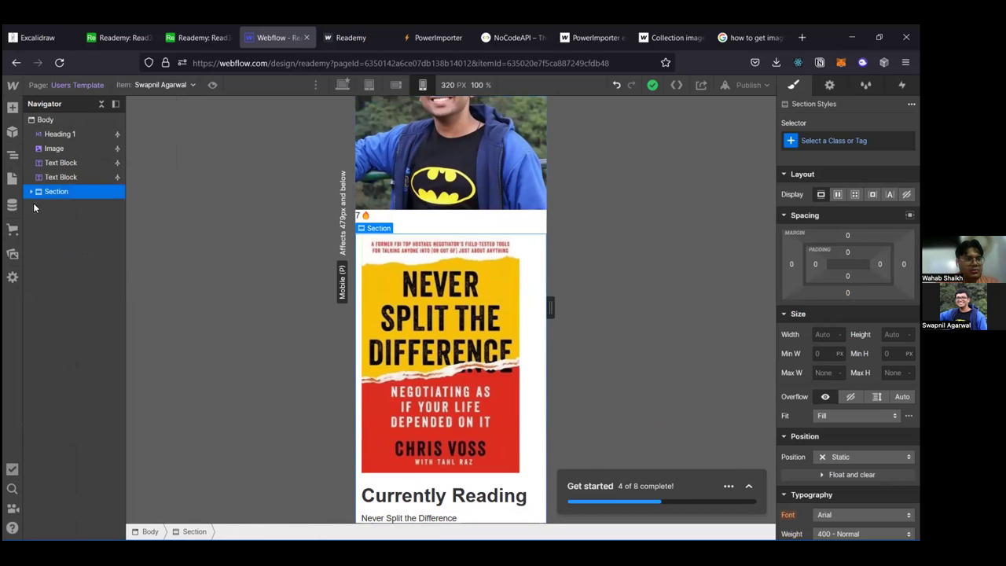
pyautogui.press('a')
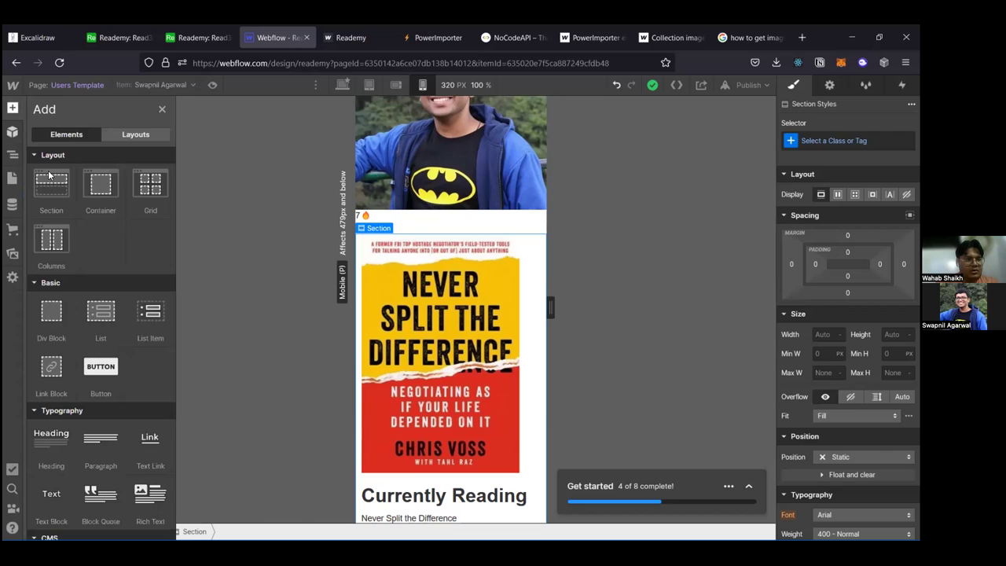
pyautogui.click(49, 174)
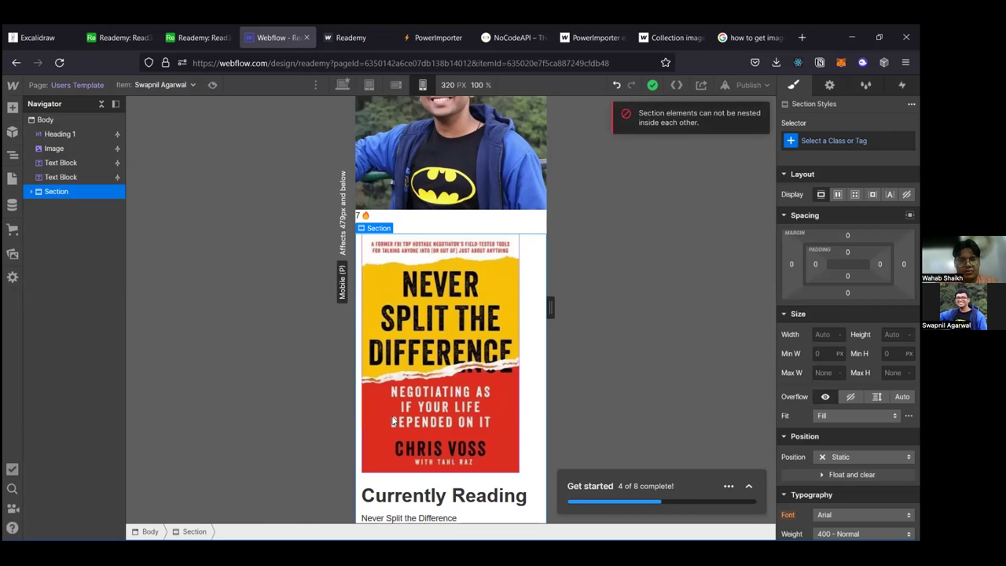
pyautogui.hotkey('ctrl', 'v')
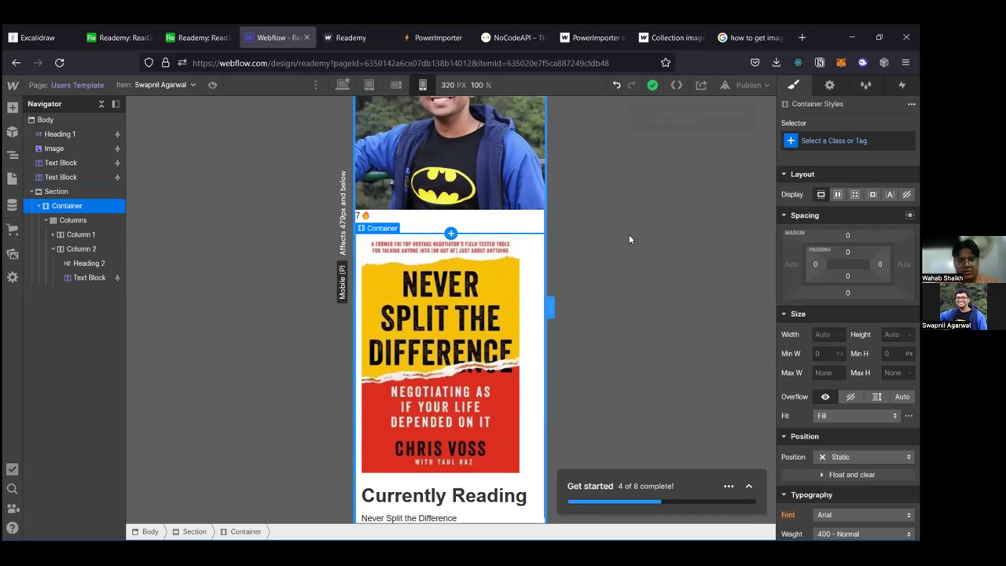
# Step: Add a new section after the existing one on the page body and place a container inside it
pyautogui.click(636, 235)
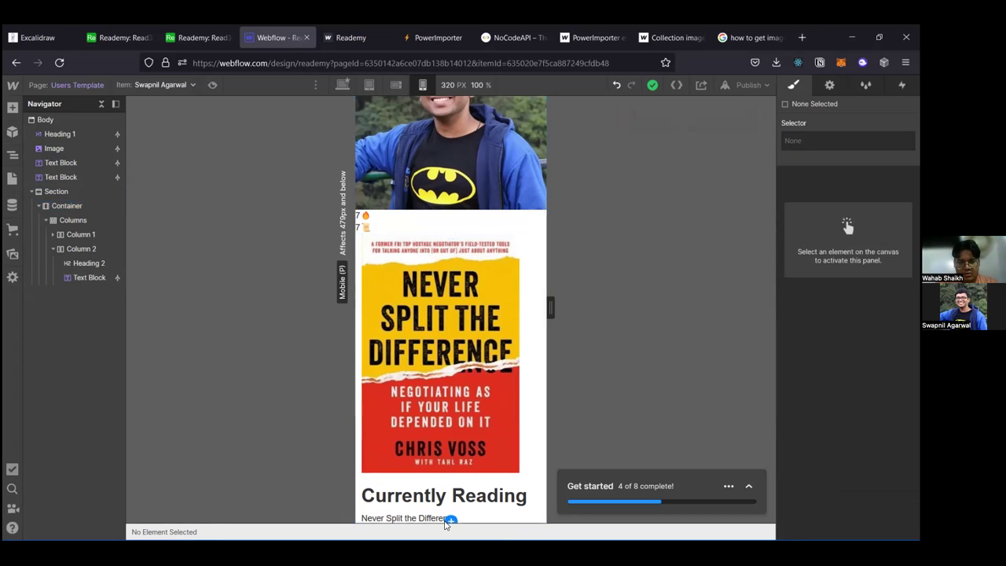
pyautogui.click(451, 520)
pyautogui.click(451, 520)
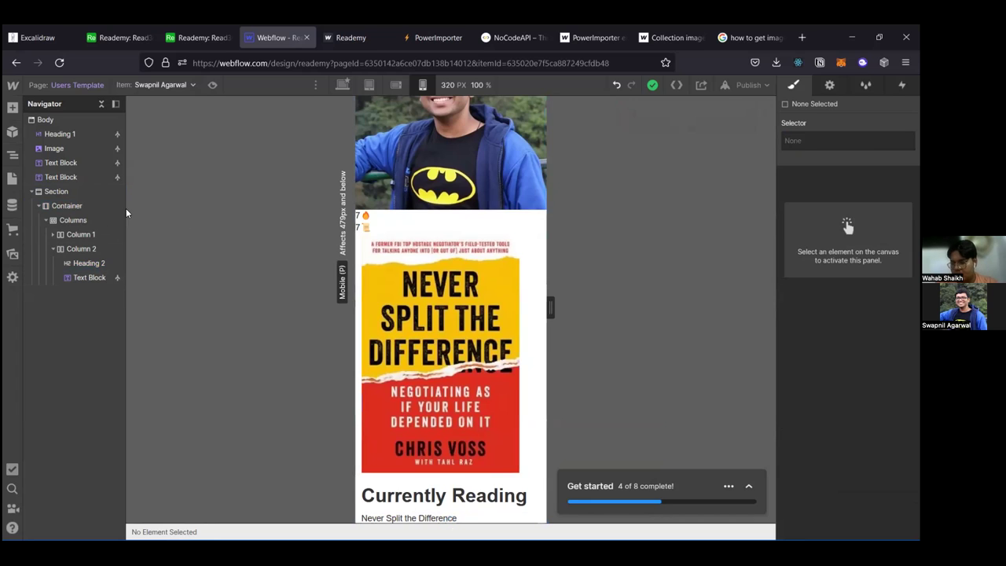
pyautogui.click(11, 110)
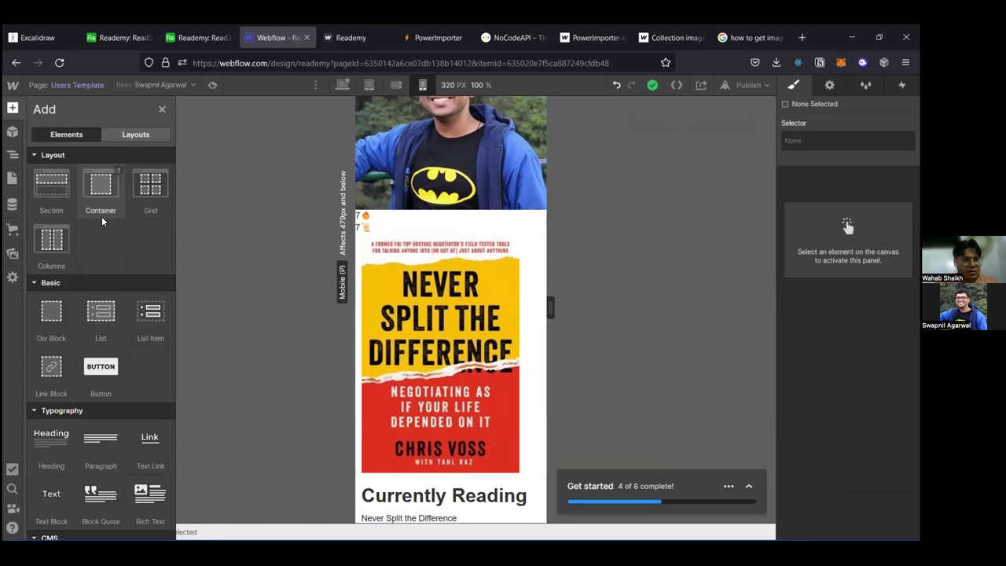
pyautogui.click(59, 189)
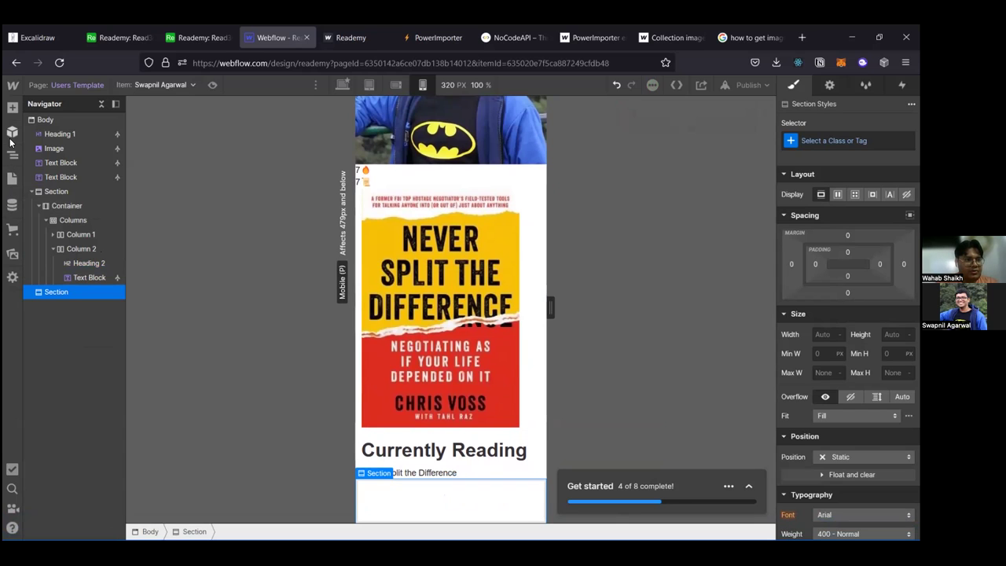
pyautogui.click(11, 134)
pyautogui.click(12, 108)
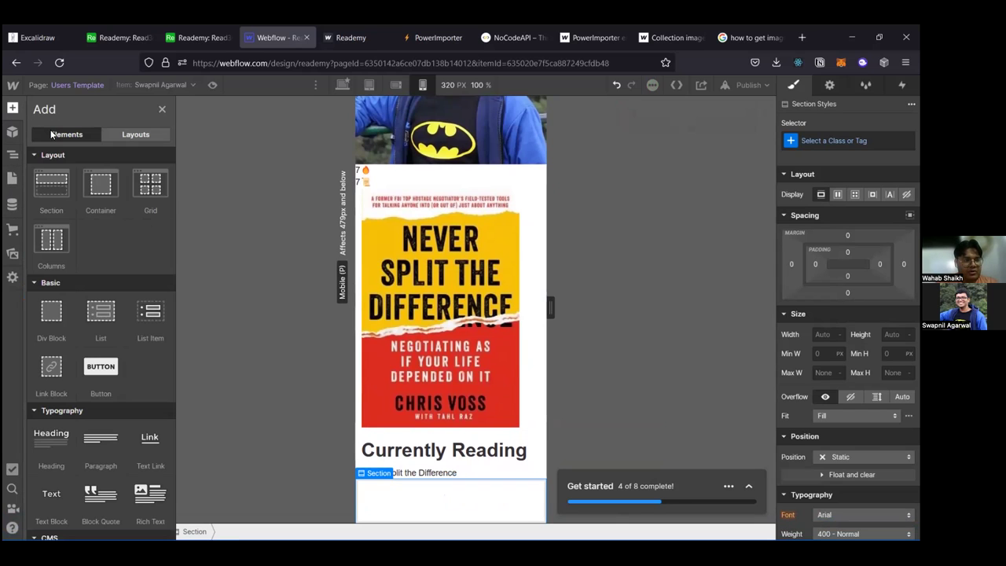
pyautogui.click(98, 185)
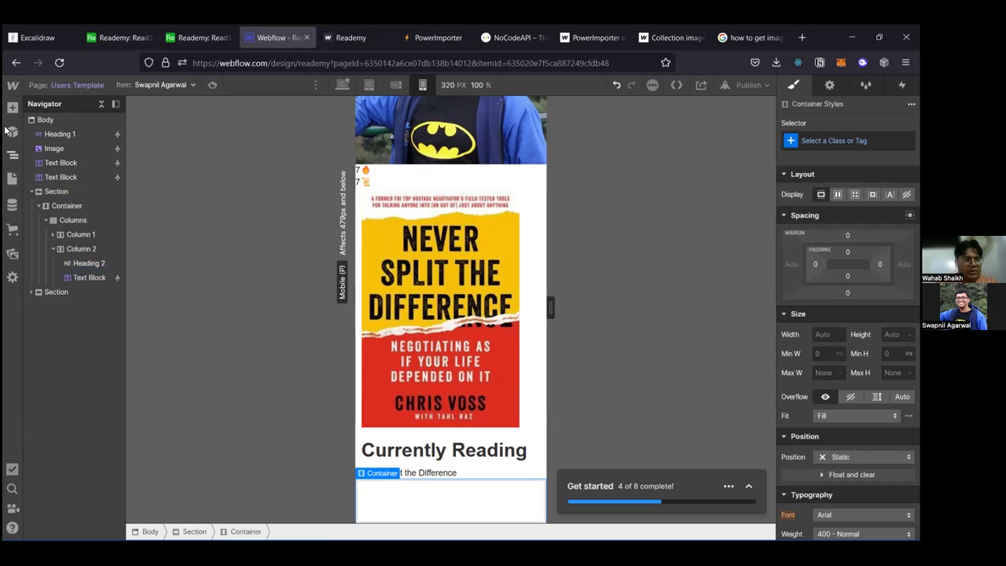
# Step: Add a list to the container in the new section, keeping its type as Unordered
pyautogui.scroll(-8, 102, 245)
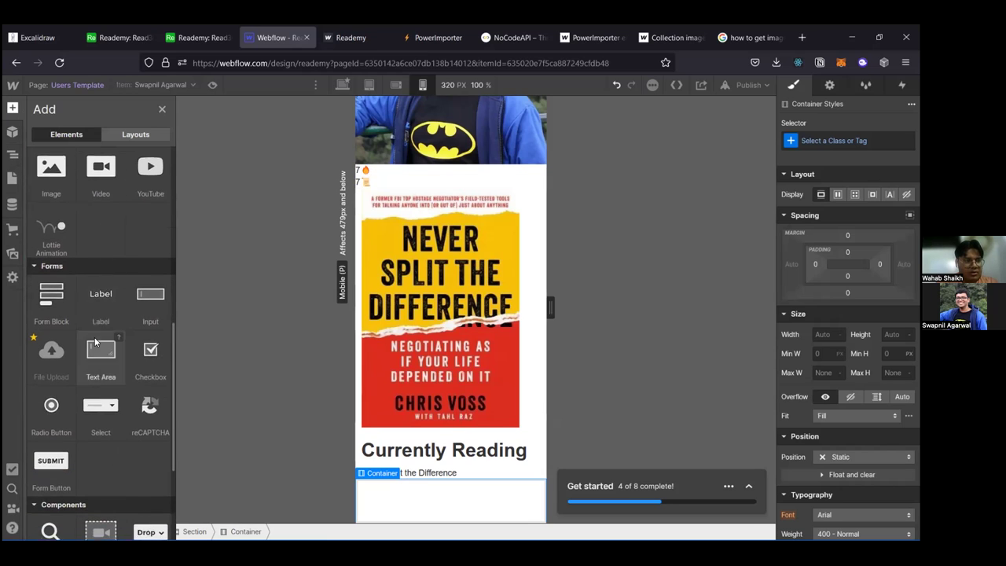
pyautogui.scroll(3, 94, 341)
pyautogui.scroll(-6, 94, 337)
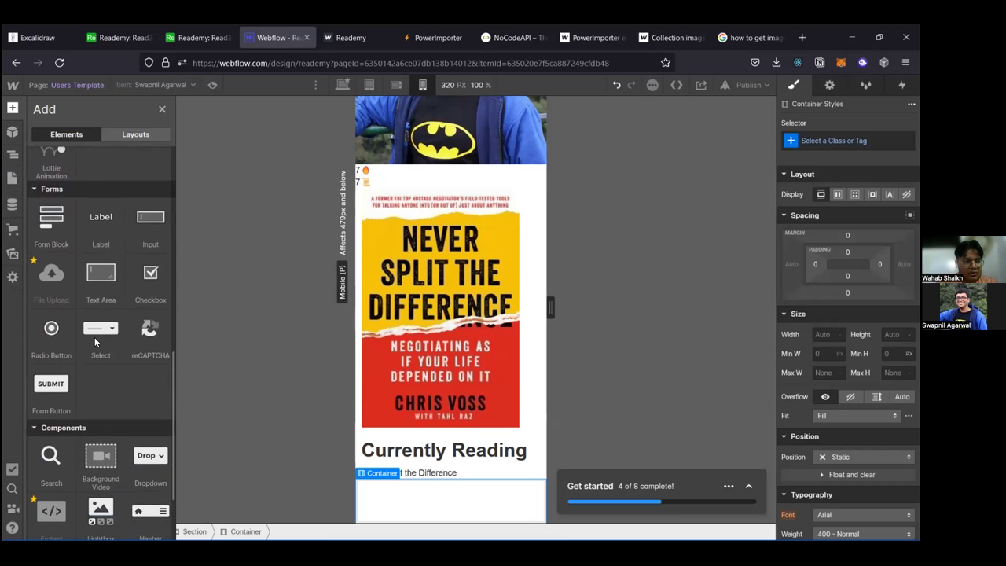
pyautogui.scroll(6, 95, 340)
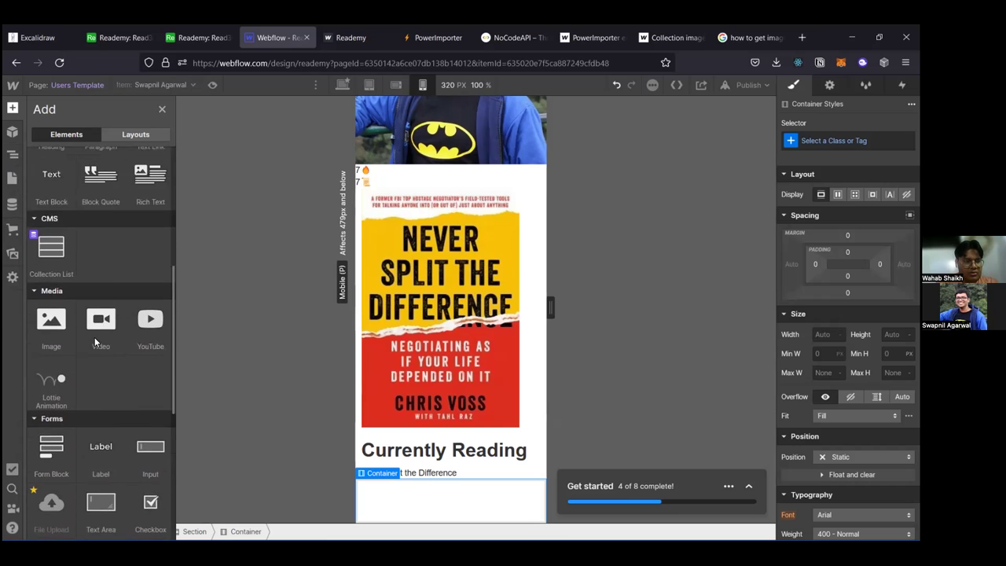
pyautogui.scroll(2, 94, 337)
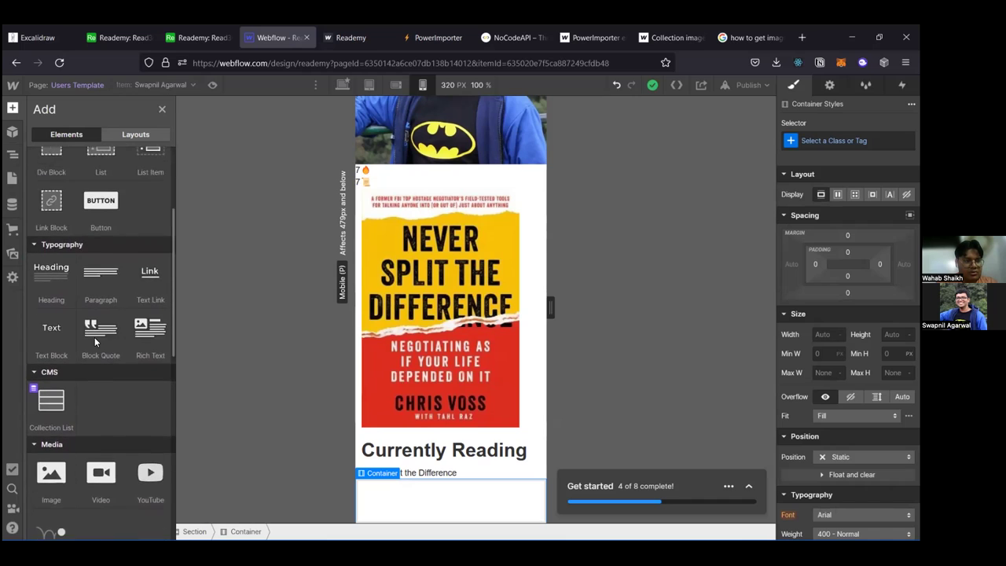
pyautogui.scroll(2, 94, 340)
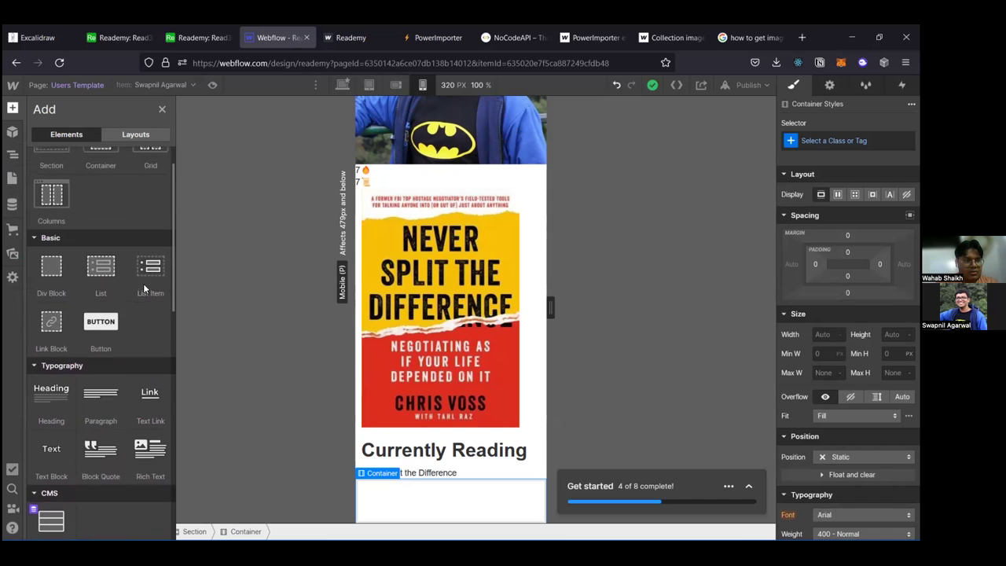
pyautogui.click(83, 276)
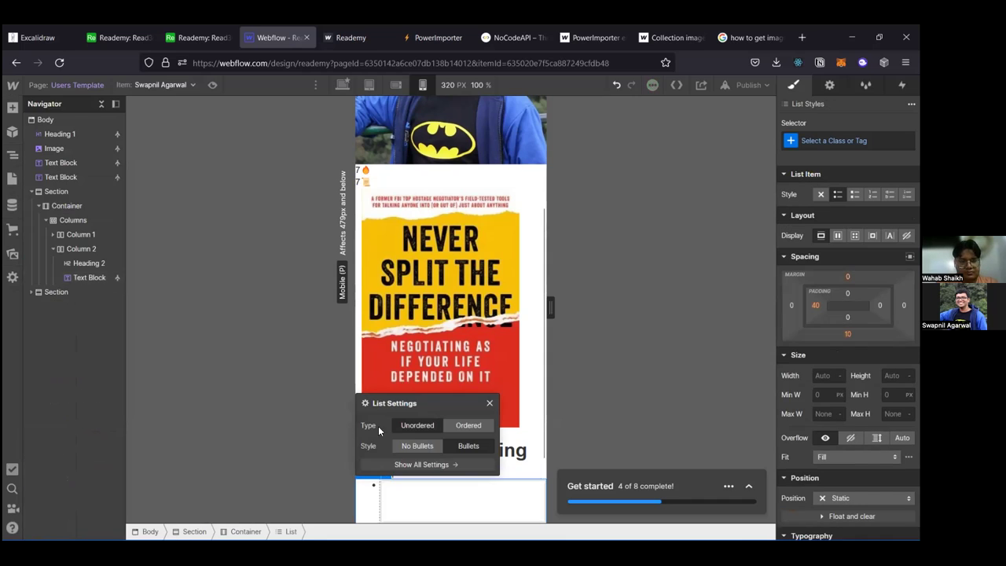
pyautogui.click(428, 426)
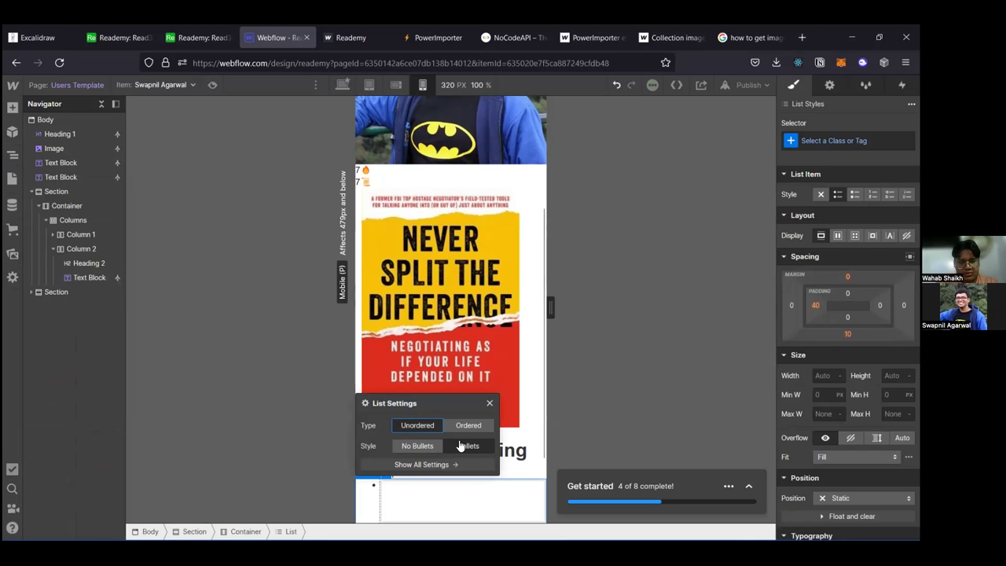
# Step: Set the new section's list style to No Bullets and check its list items and settings
pyautogui.click(417, 446)
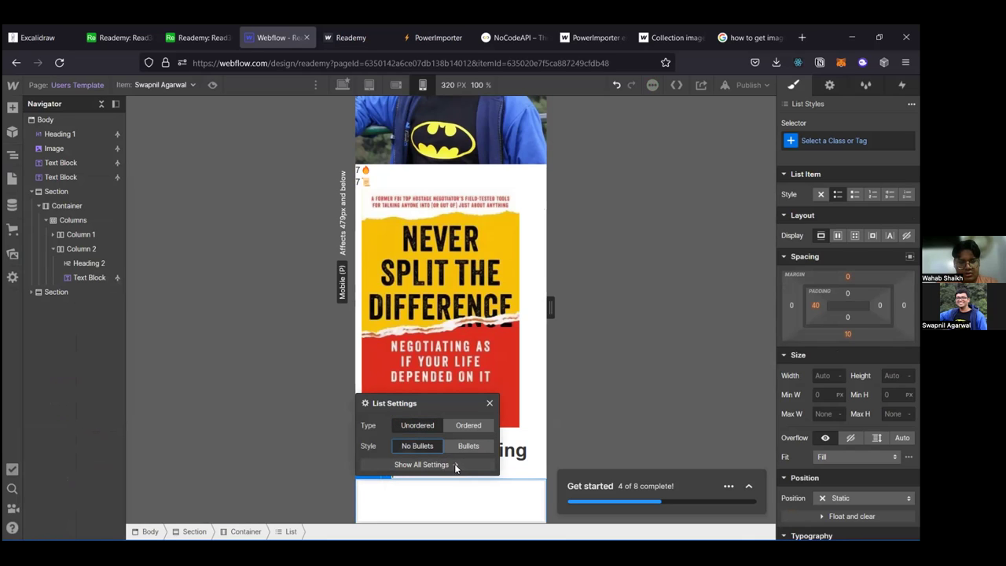
pyautogui.click(63, 290)
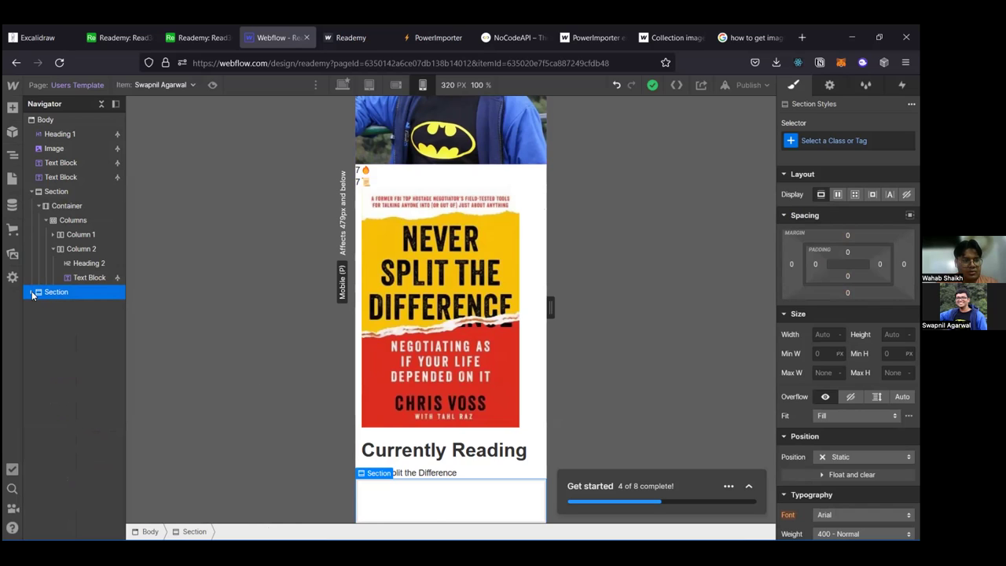
pyautogui.click(376, 482)
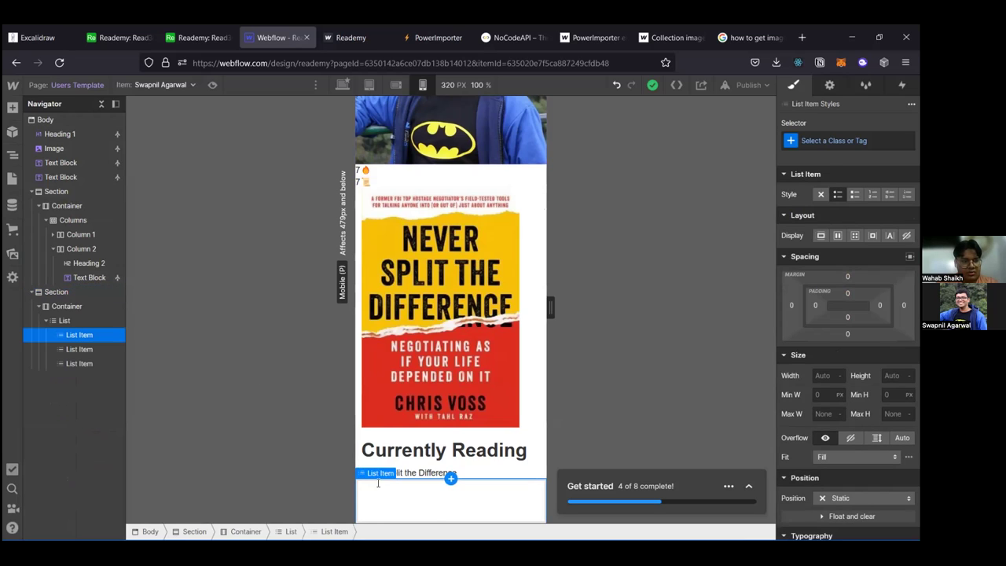
pyautogui.click(84, 333)
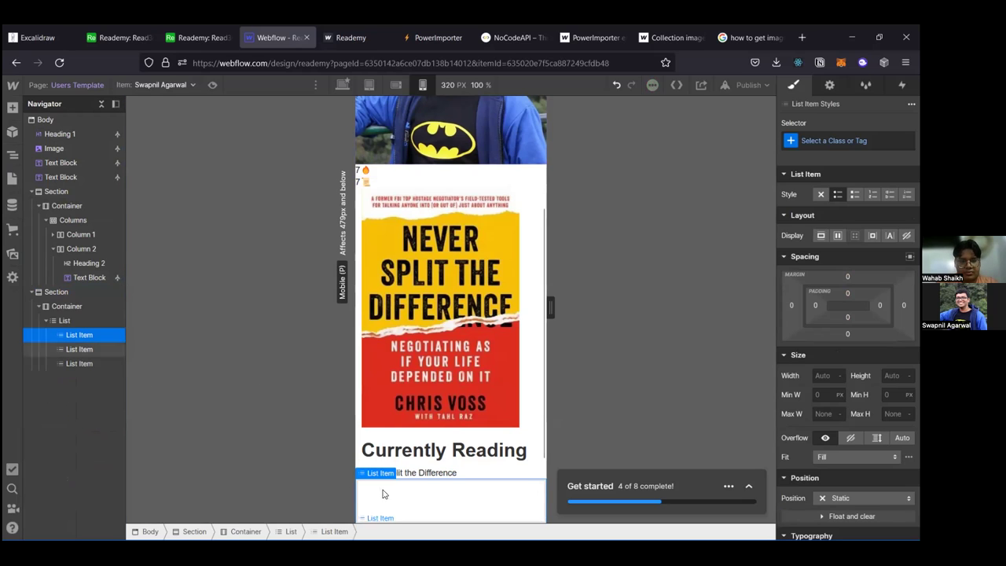
pyautogui.scroll(-1, 408, 435)
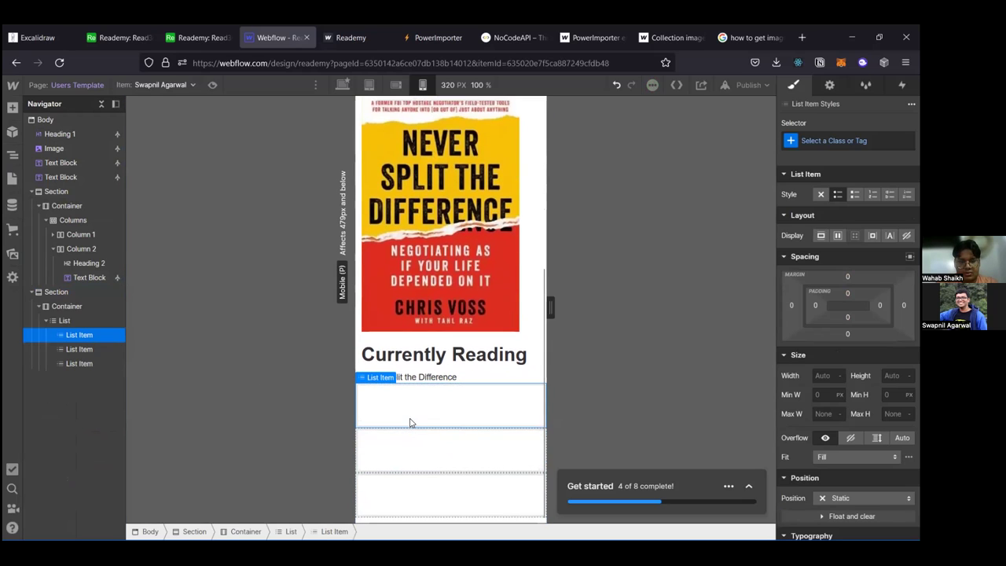
pyautogui.scroll(1, 411, 418)
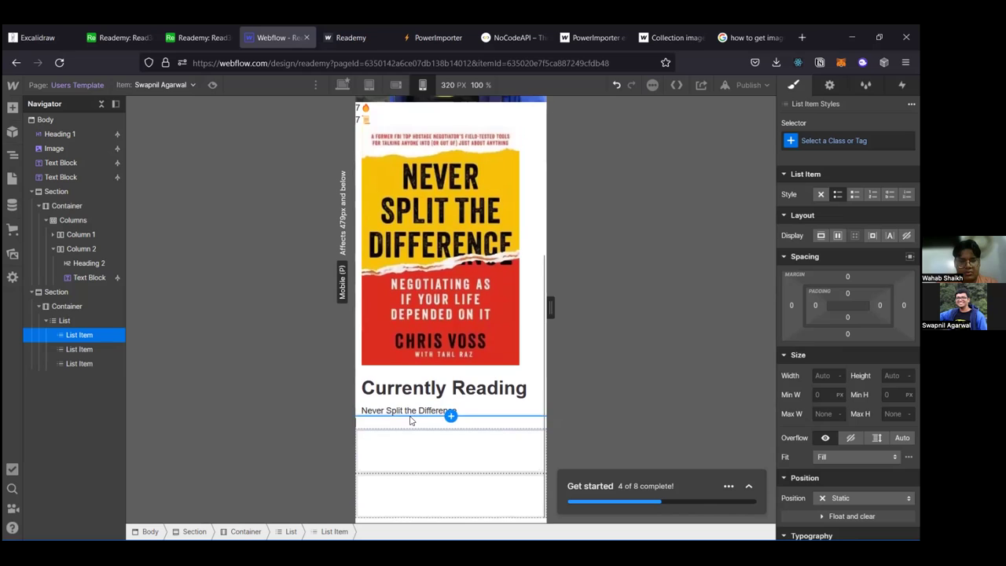
pyautogui.press('Escape')
pyautogui.click(374, 452)
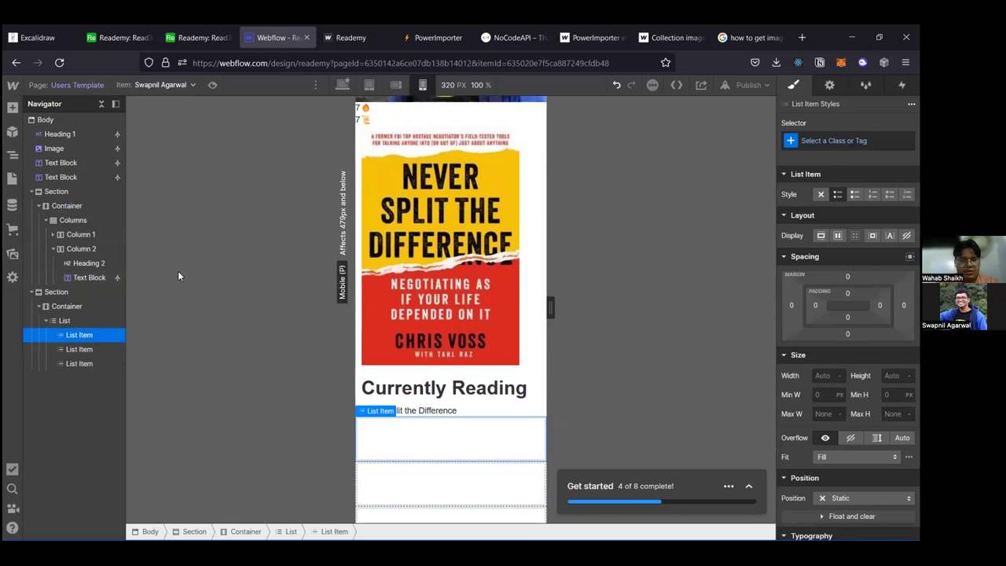
pyautogui.click(82, 317)
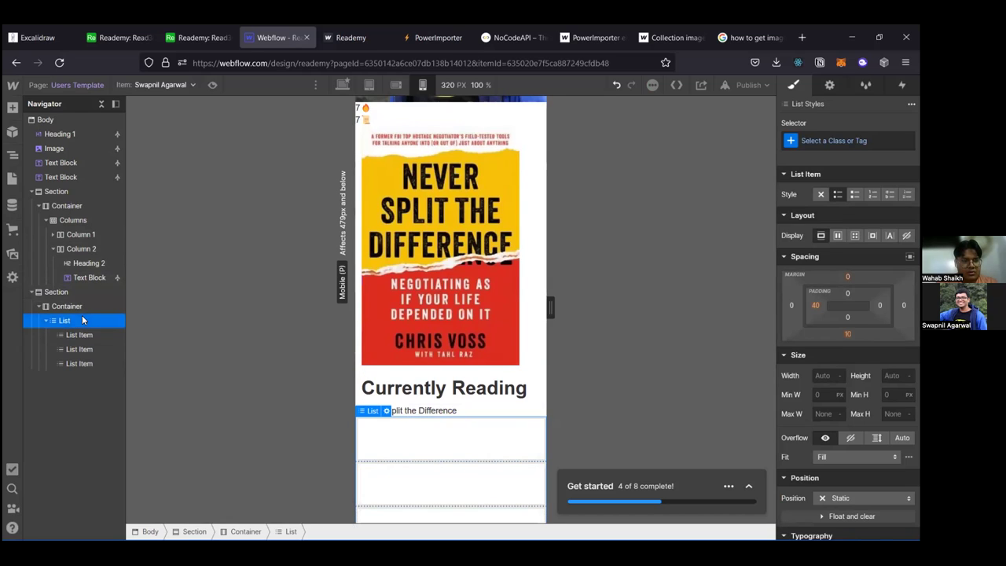
pyautogui.click(386, 411)
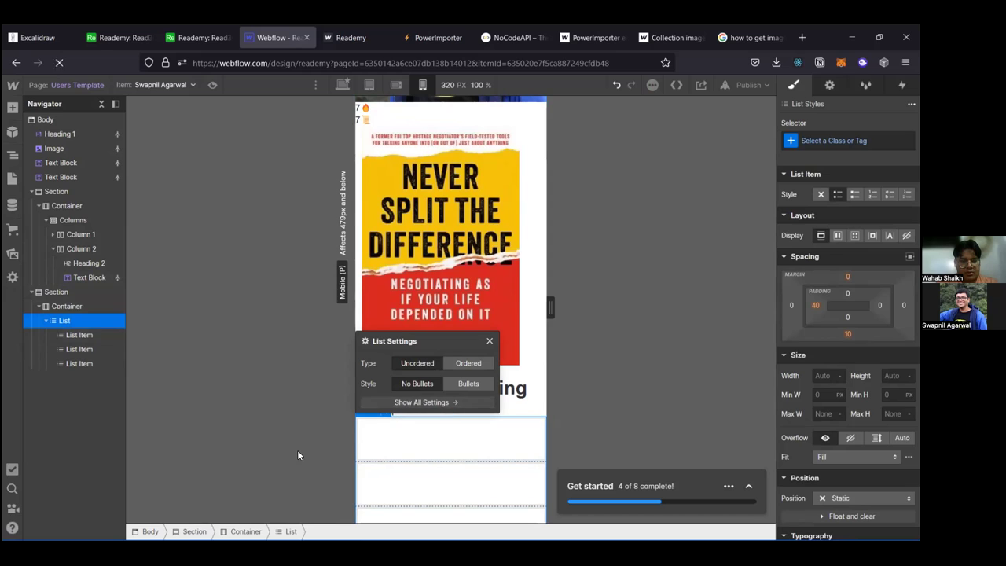
# Step: Delete all three list items from the list in the new section
pyautogui.click(82, 336)
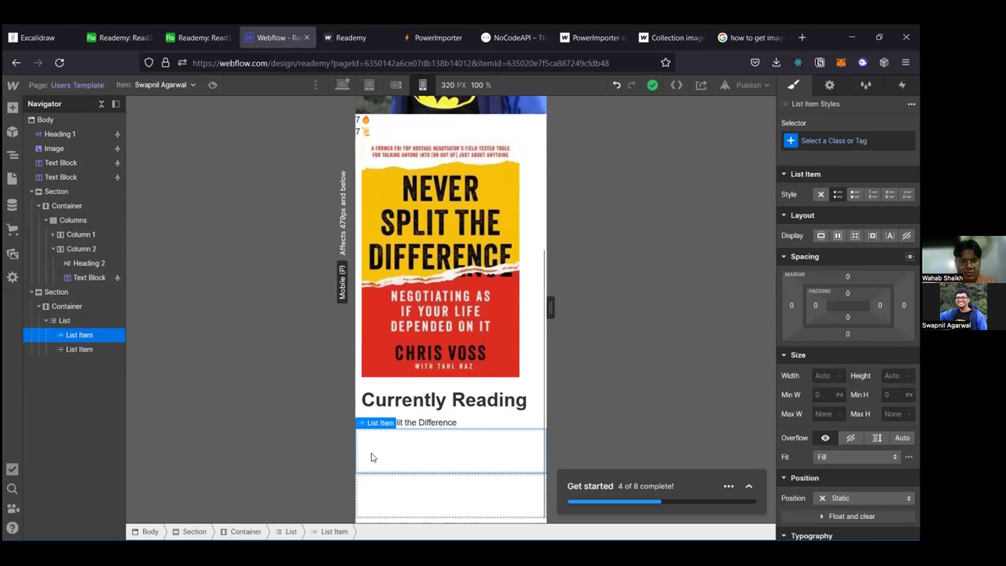
pyautogui.press('Delete')
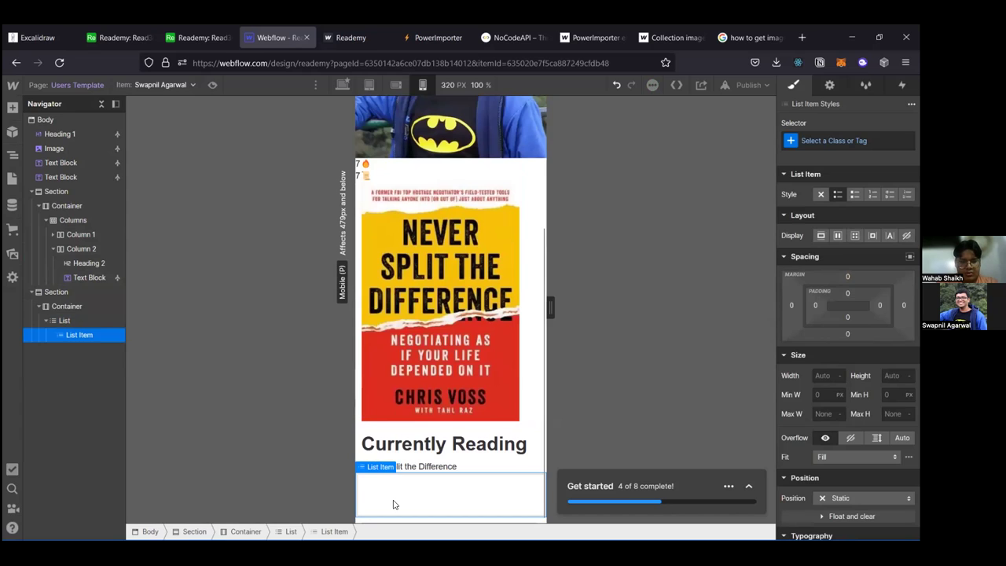
pyautogui.press('Delete')
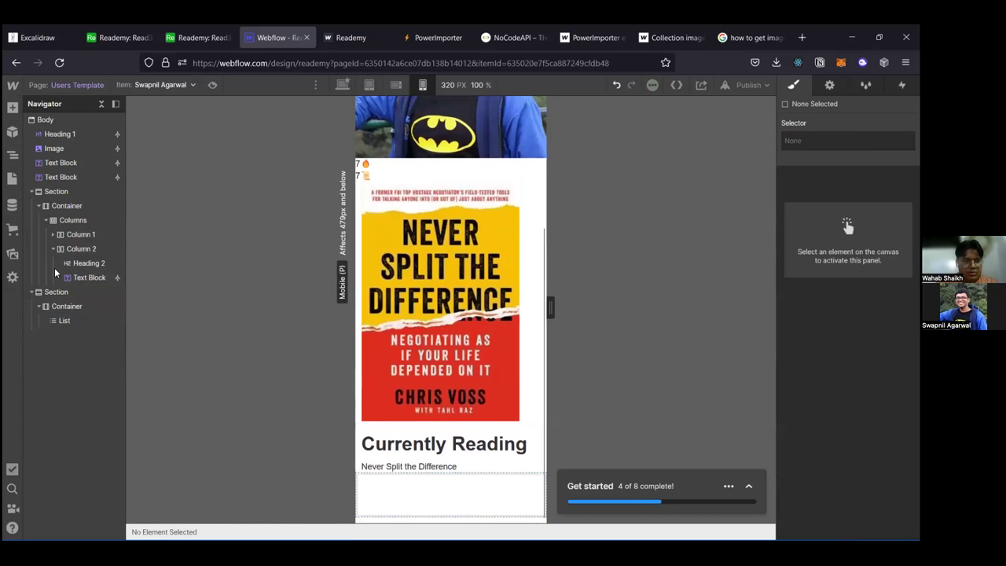
# Step: Add a Collection List below the new section and set its source to Favourite Books
pyautogui.click(12, 107)
pyautogui.scroll(-3, 126, 392)
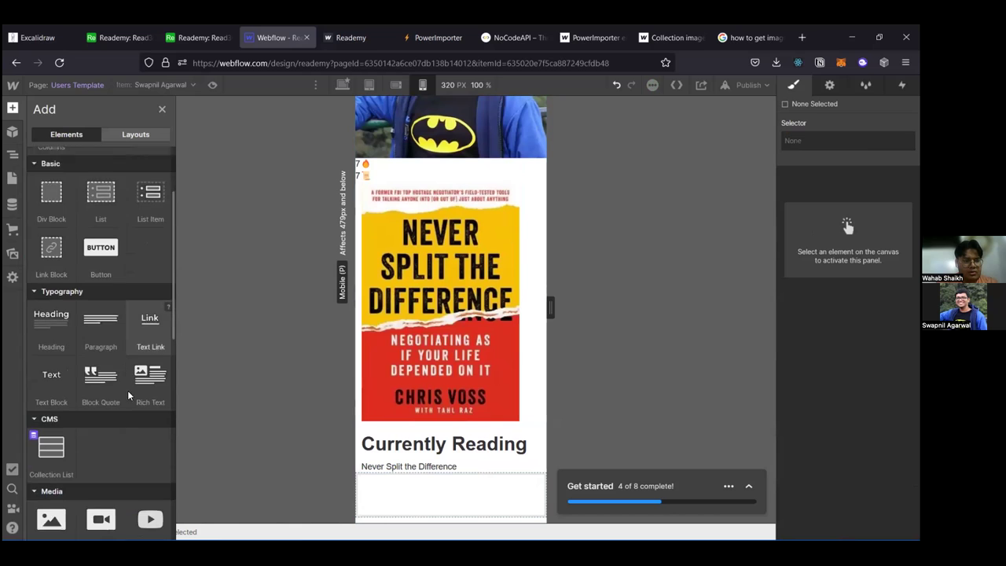
pyautogui.scroll(-5, 129, 395)
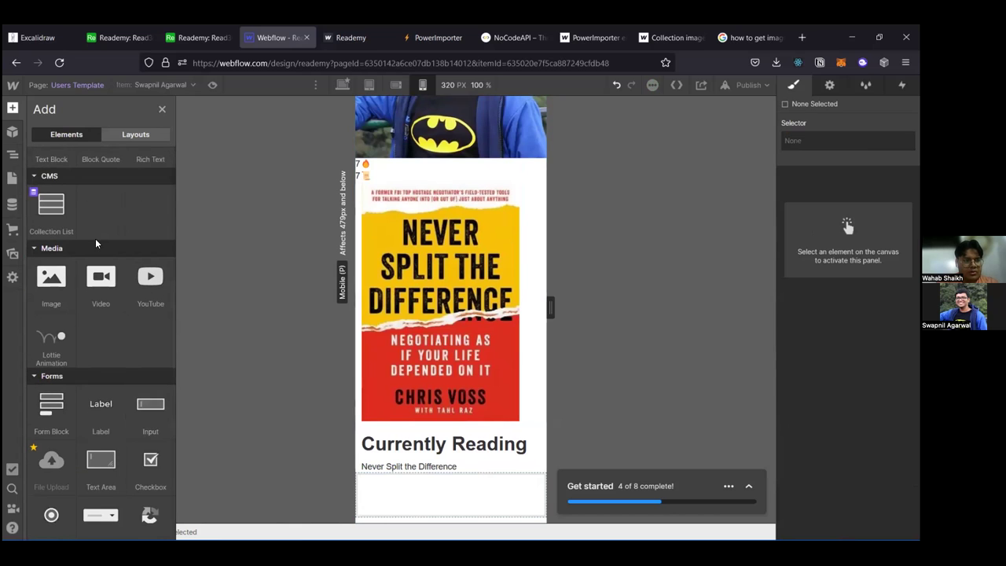
pyautogui.scroll(1, 96, 243)
pyautogui.click(69, 250)
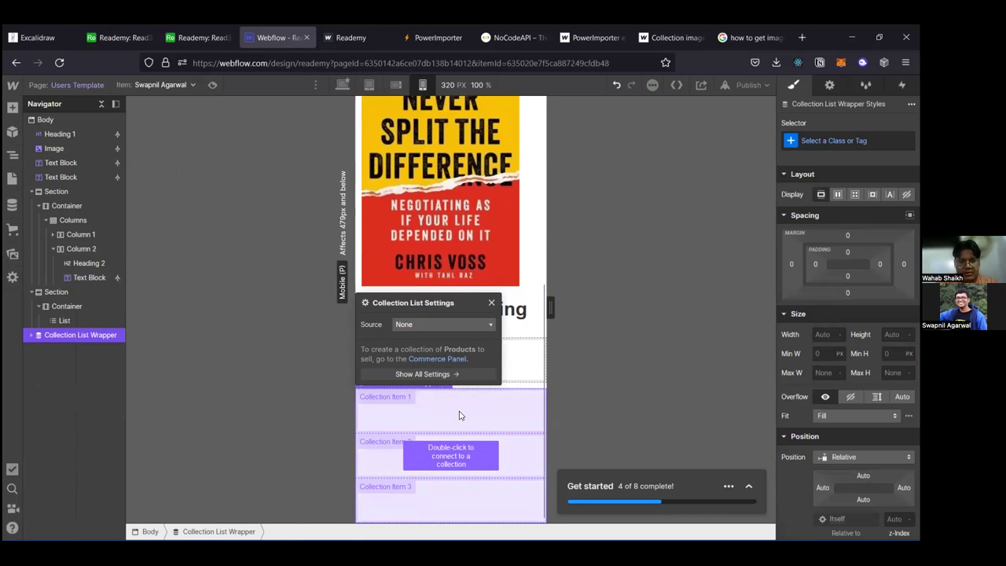
pyautogui.click(459, 321)
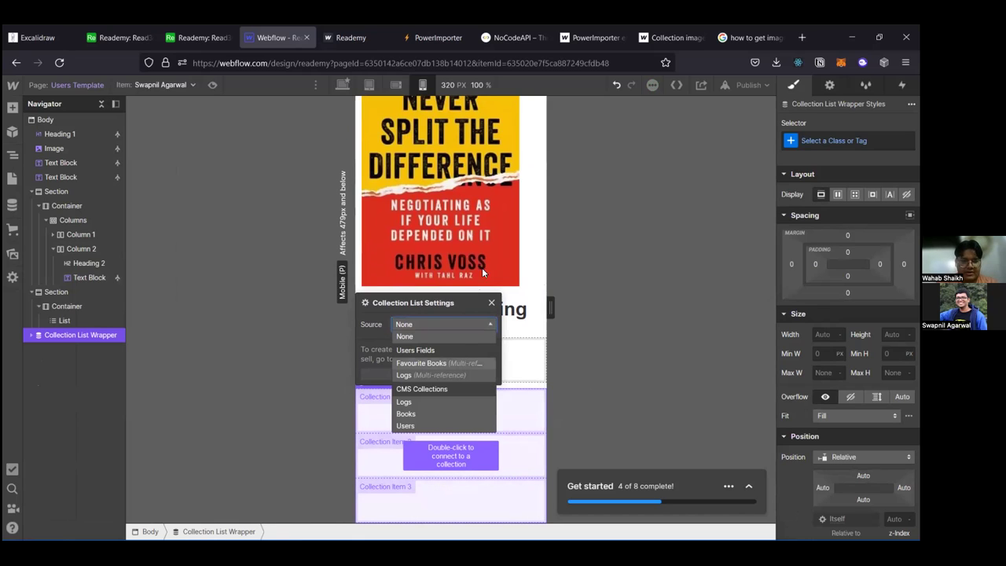
pyautogui.click(430, 361)
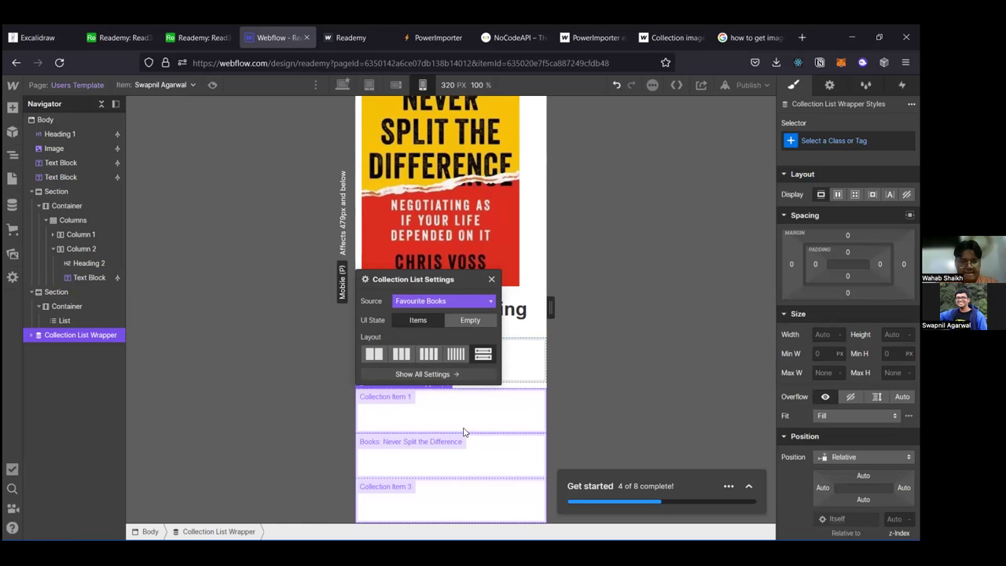
pyautogui.click(614, 423)
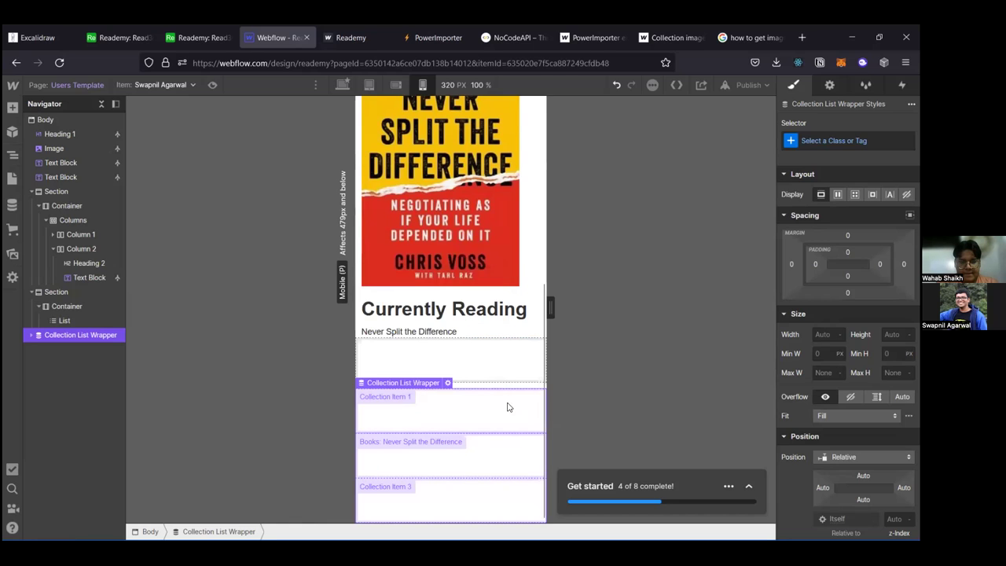
# Step: Delete the empty list from the container above the collection list
pyautogui.click(488, 406)
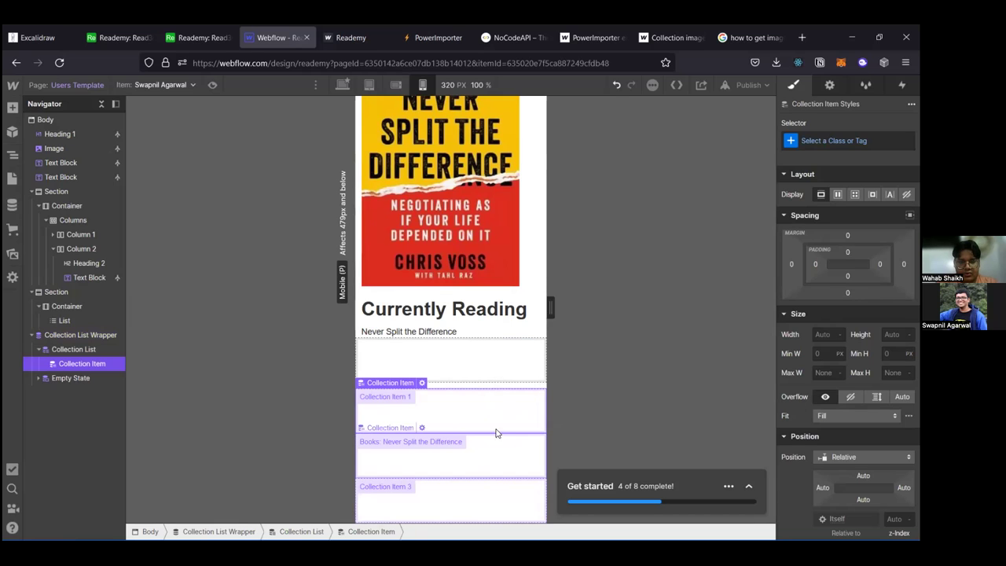
pyautogui.click(482, 489)
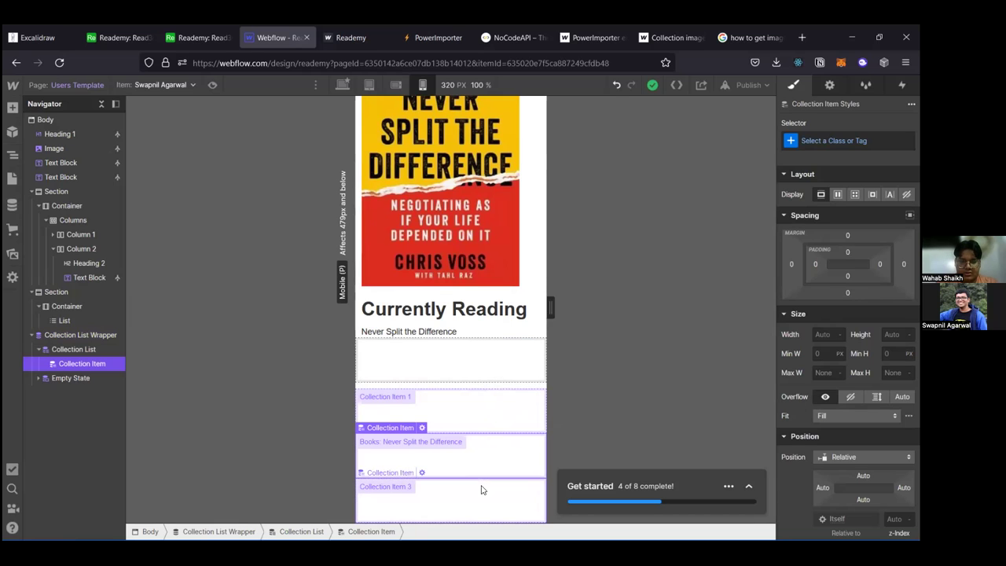
pyautogui.click(500, 361)
pyautogui.press('Delete')
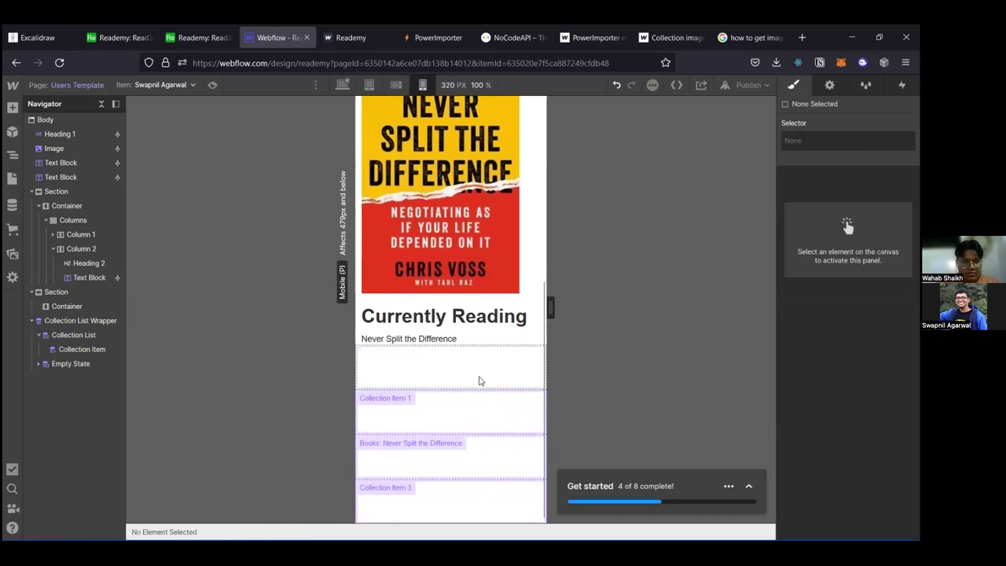
# Step: Delete the empty section between the Currently Reading section and the collection list
pyautogui.click(474, 386)
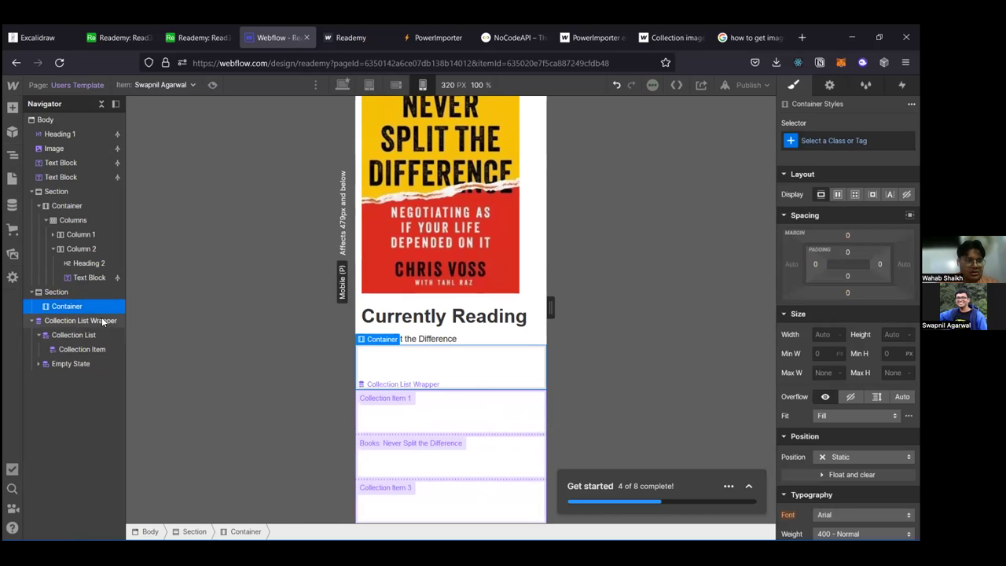
pyautogui.click(117, 291)
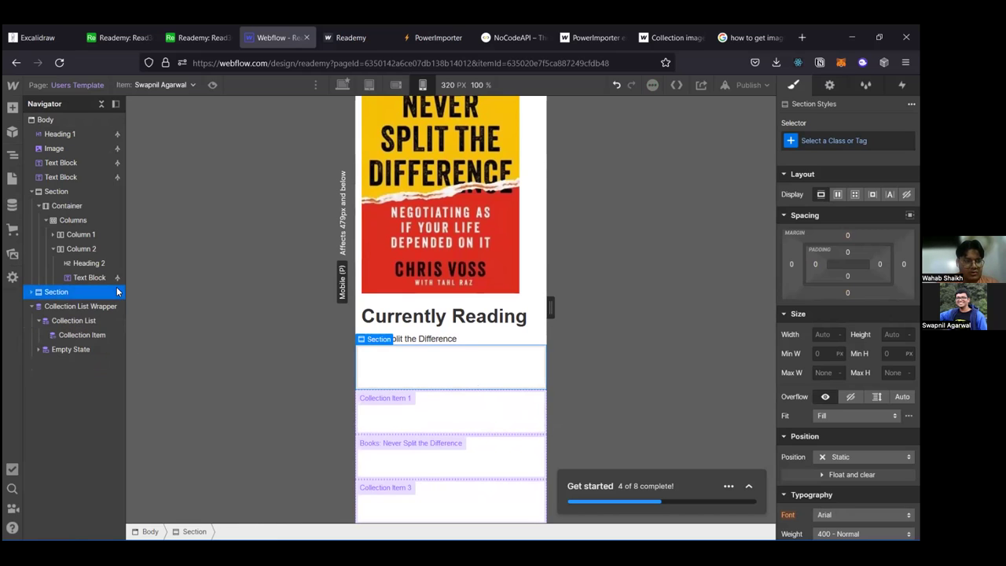
pyautogui.rightClick(387, 342)
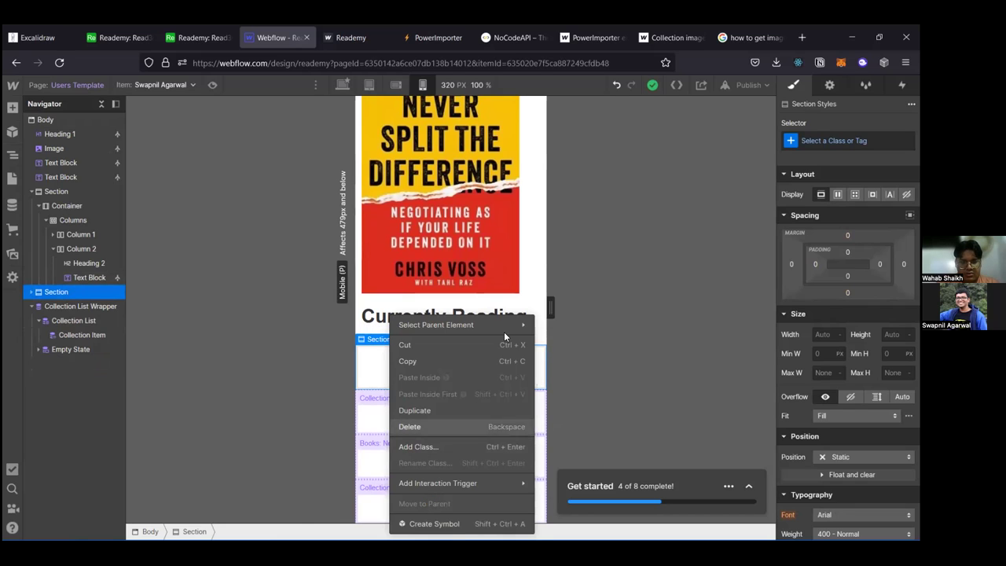
pyautogui.moveTo(504, 328)
pyautogui.click(424, 429)
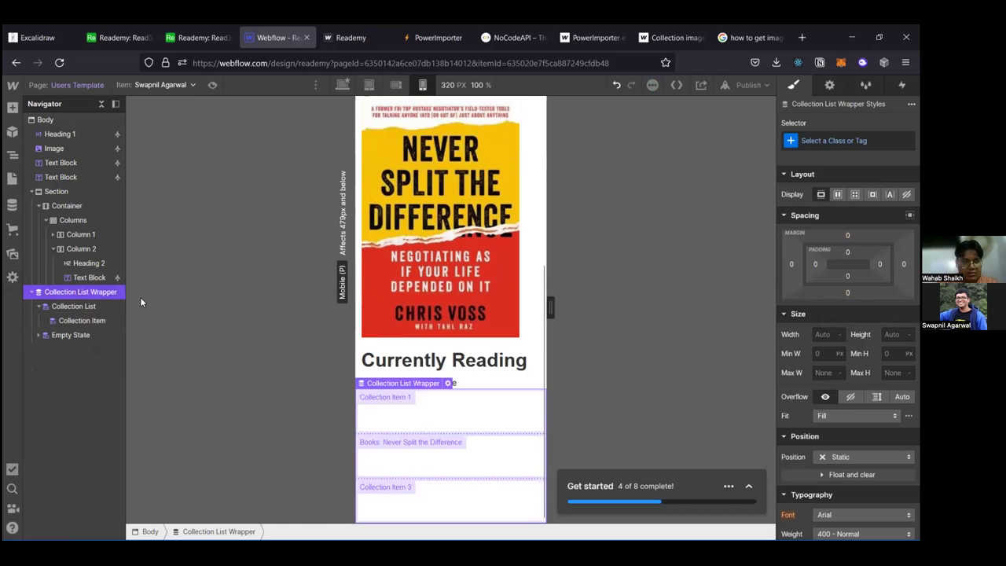
# Step: Check the settings of the Favourite Books collection list and delete its whole wrapper
pyautogui.click(82, 304)
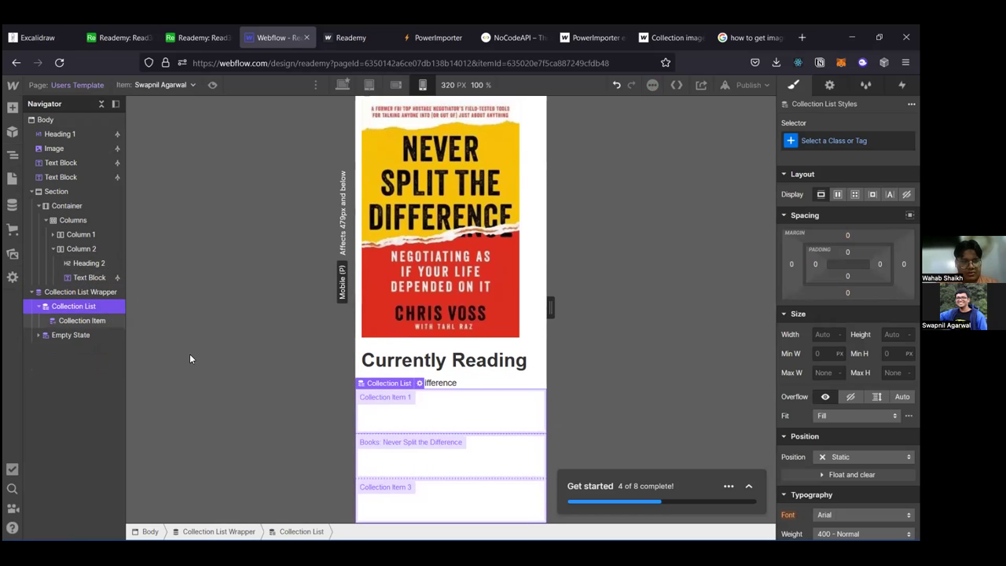
pyautogui.click(107, 293)
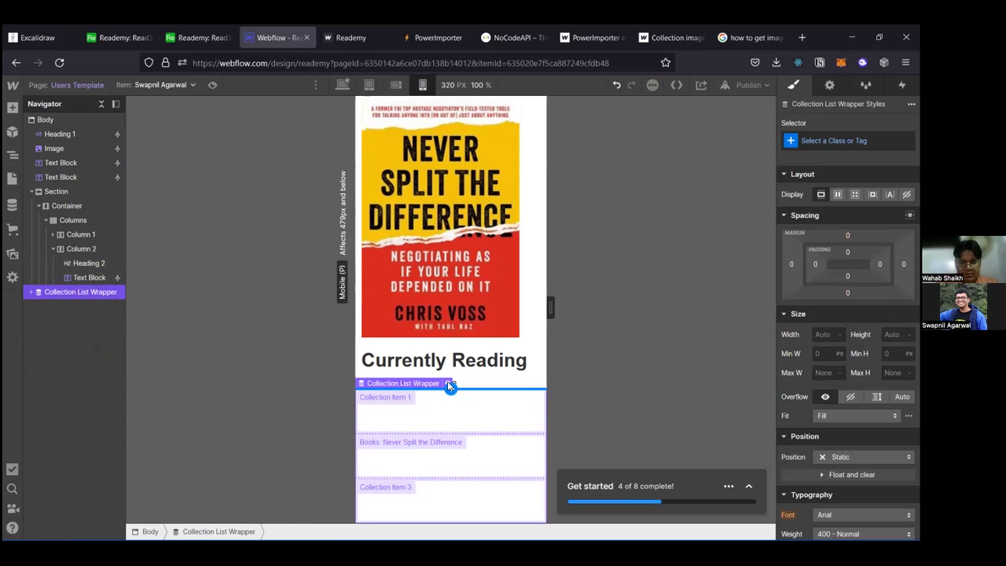
pyautogui.click(448, 383)
pyautogui.press('Escape')
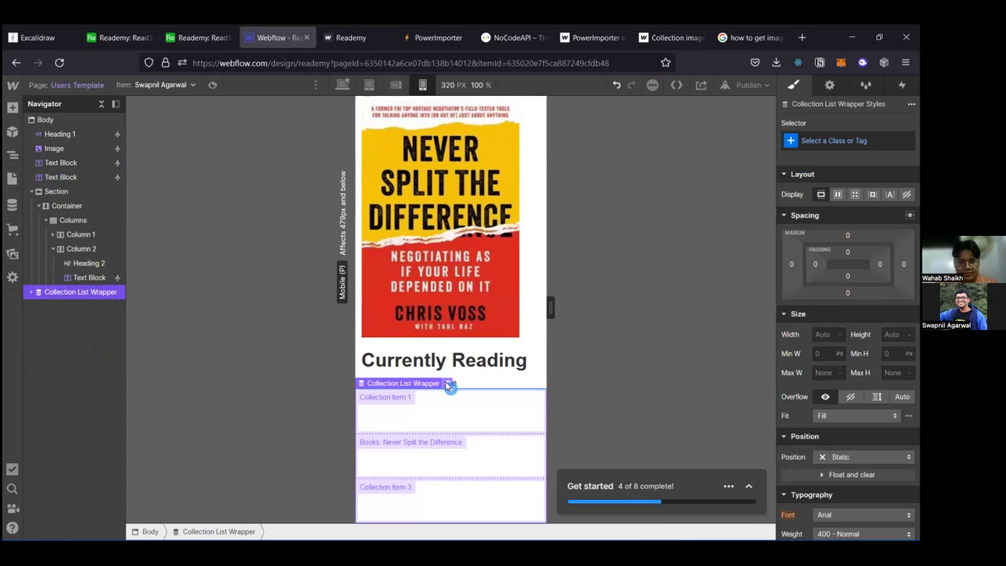
pyautogui.click(448, 383)
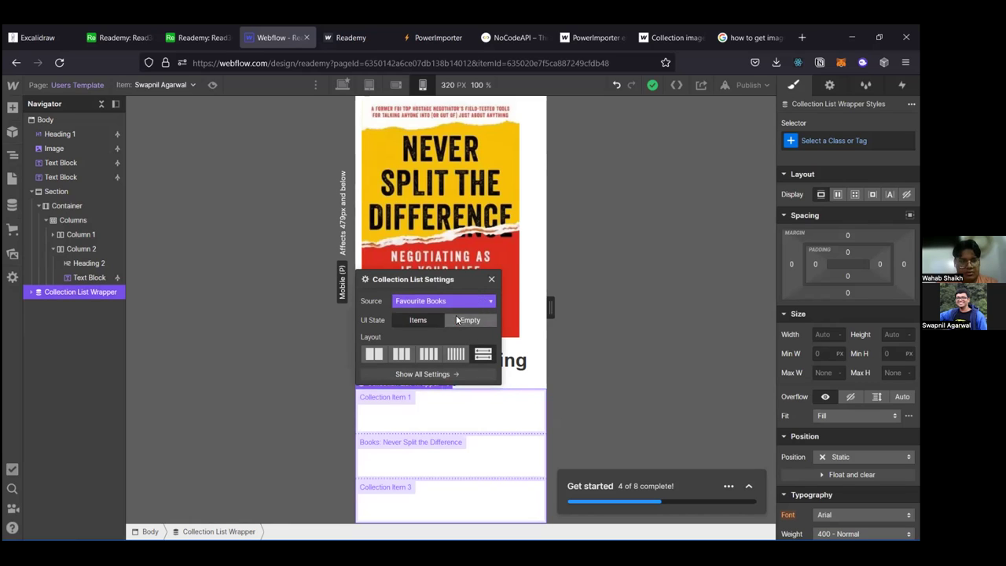
pyautogui.press('Escape')
pyautogui.press('Delete')
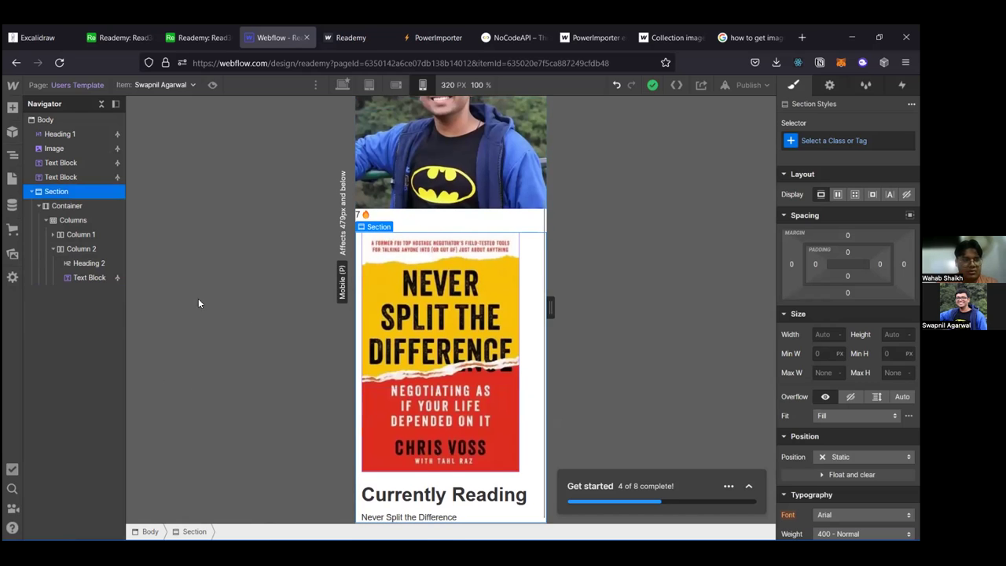
# Step: Insert the hero layout with a centred title, text, button and image below the Currently Reading section
pyautogui.click(12, 109)
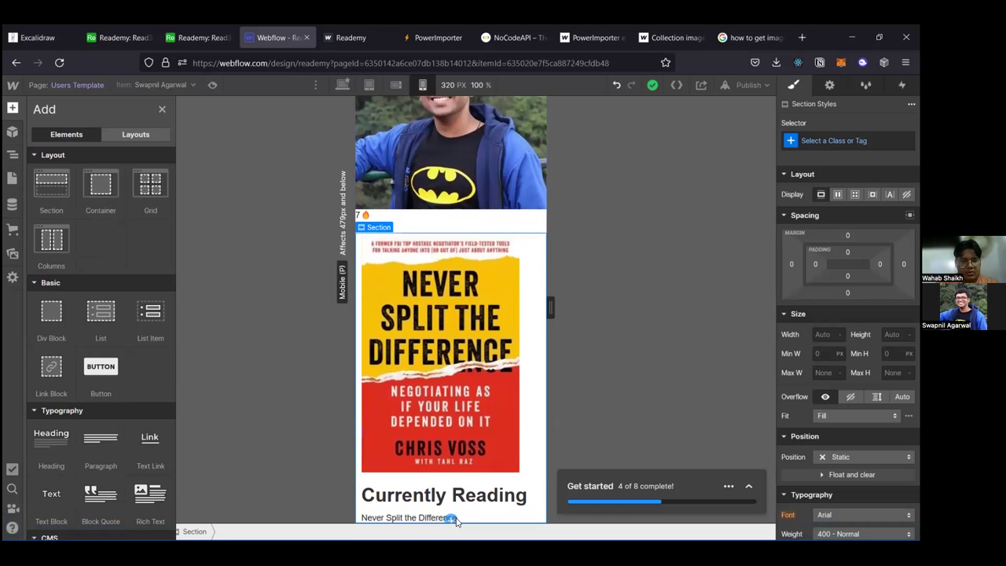
pyautogui.click(450, 520)
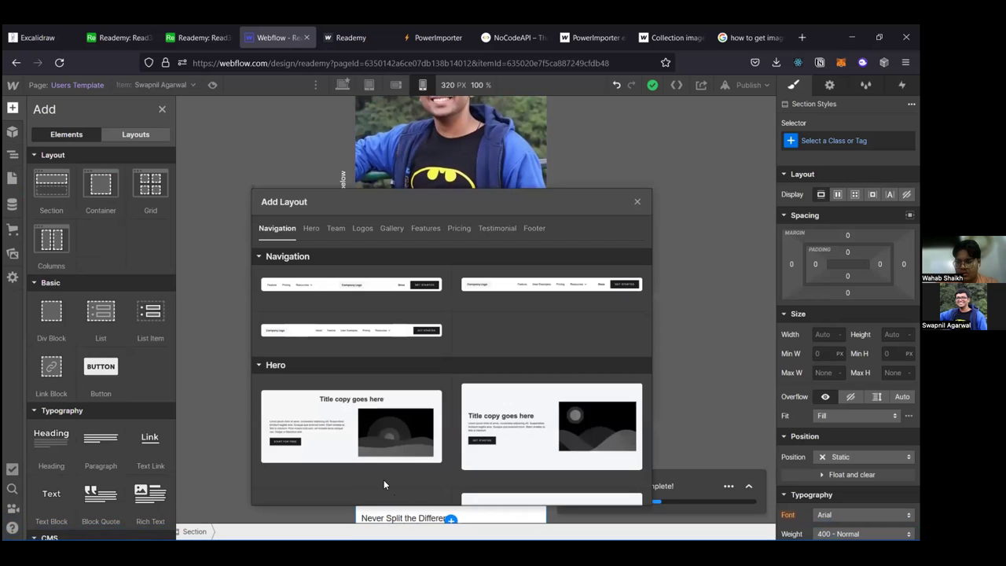
pyautogui.click(331, 458)
# Step: Add a Collection List inside the new hero section, below its image
pyautogui.scroll(-1, 180, 247)
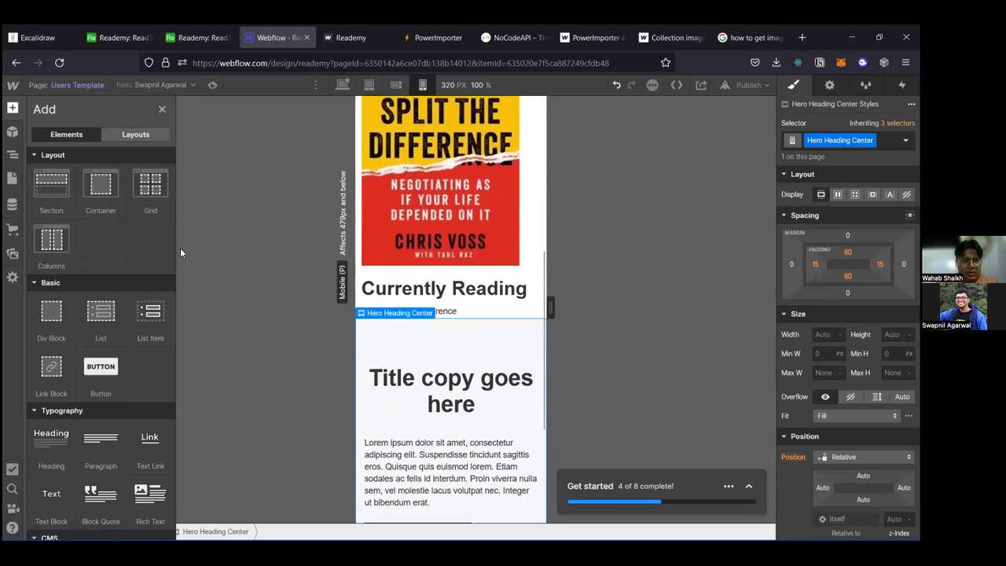
pyautogui.scroll(-3, 112, 374)
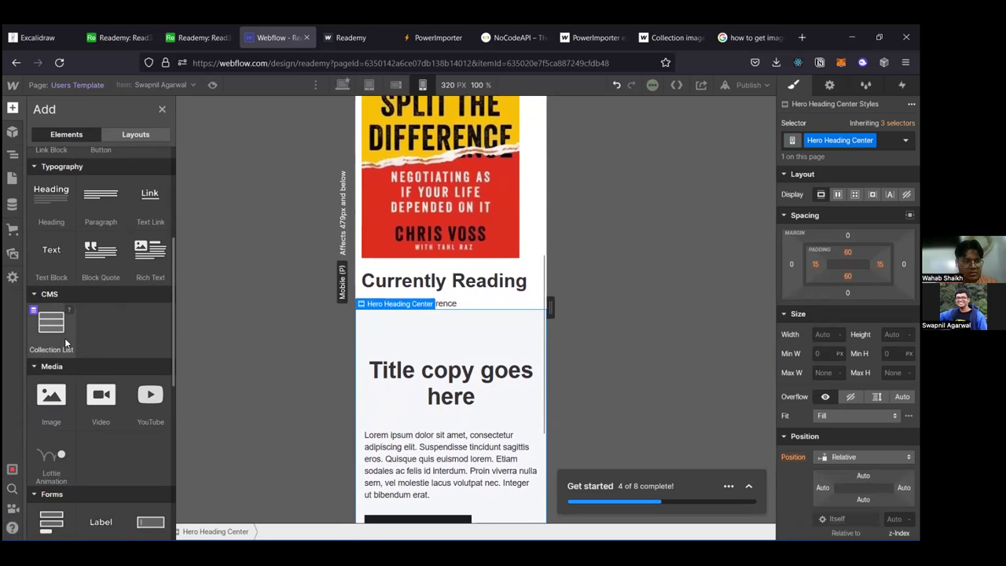
pyautogui.moveTo(64, 338); pyautogui.dragTo(423, 405)
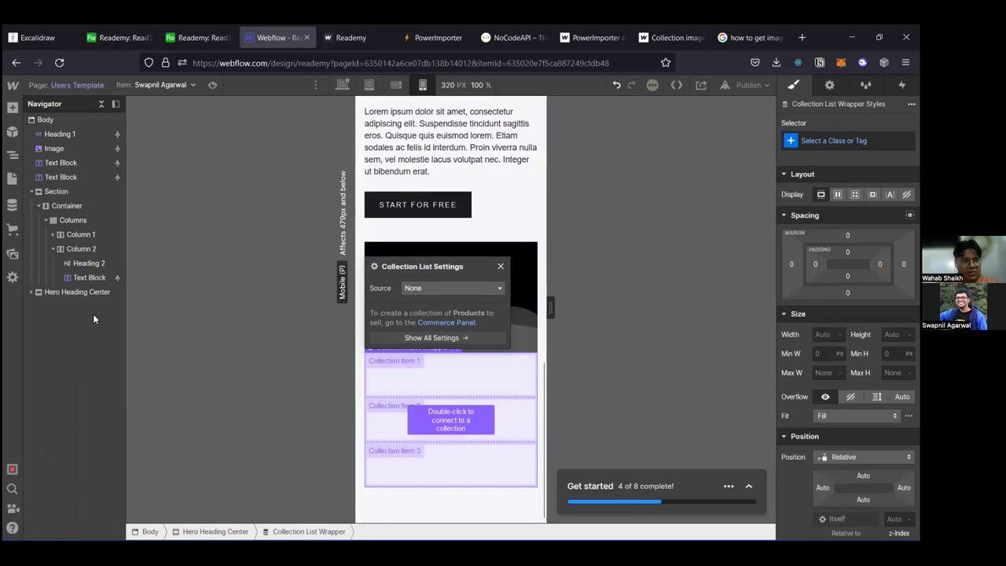
# Step: Delete the Hero Heading Center section together with the unconnected collection list inside it
pyautogui.click(90, 292)
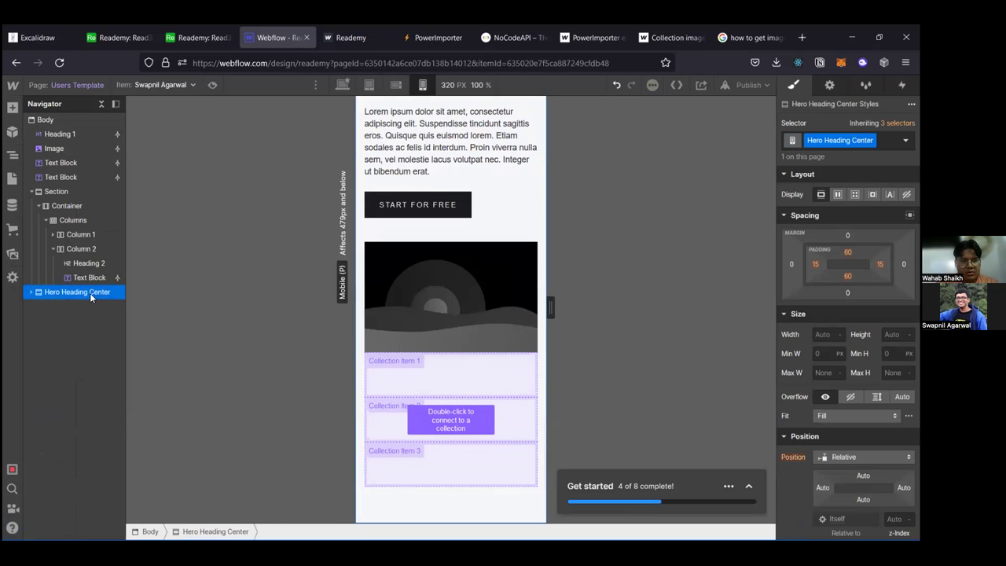
pyautogui.press('Delete')
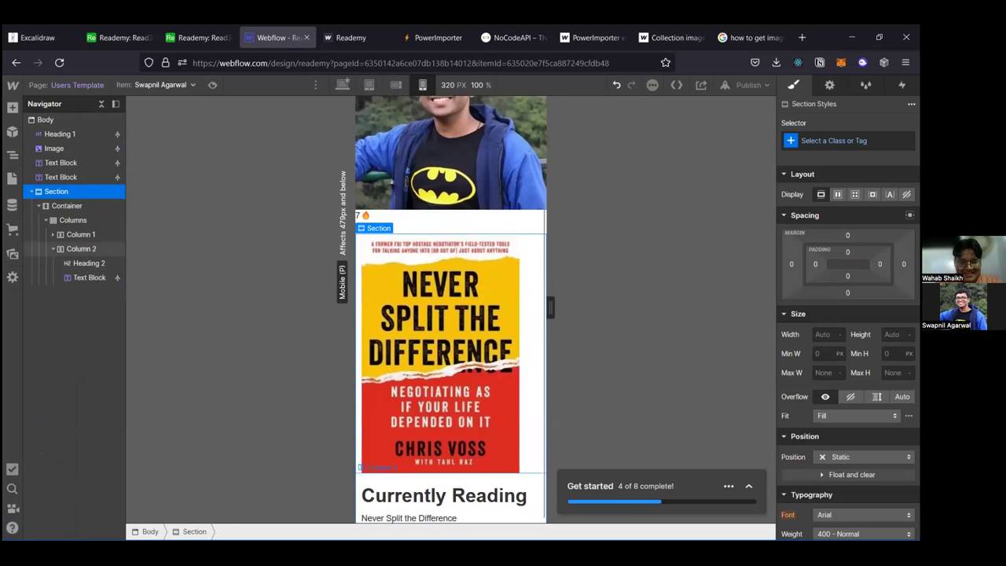
pyautogui.click(451, 520)
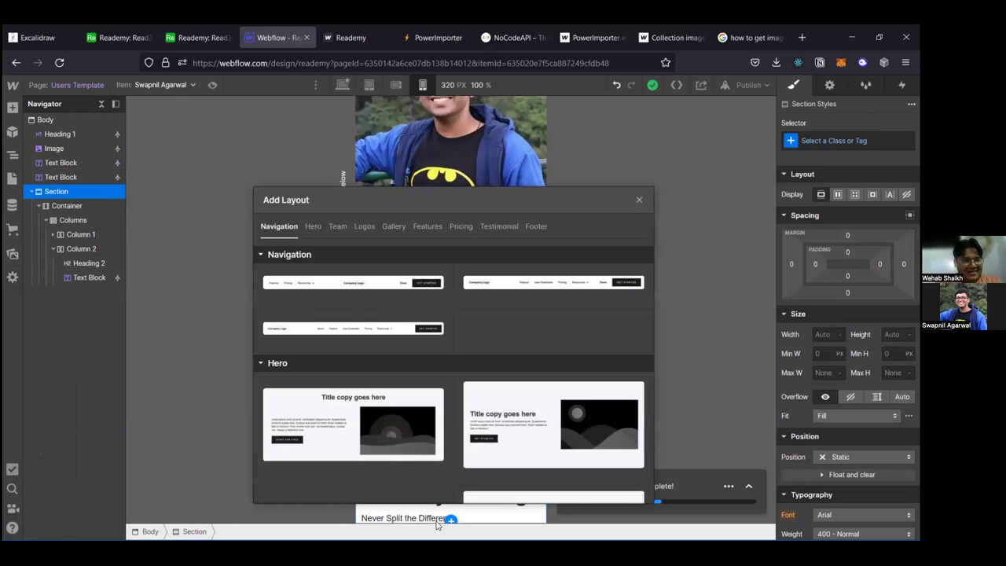
pyautogui.click(233, 365)
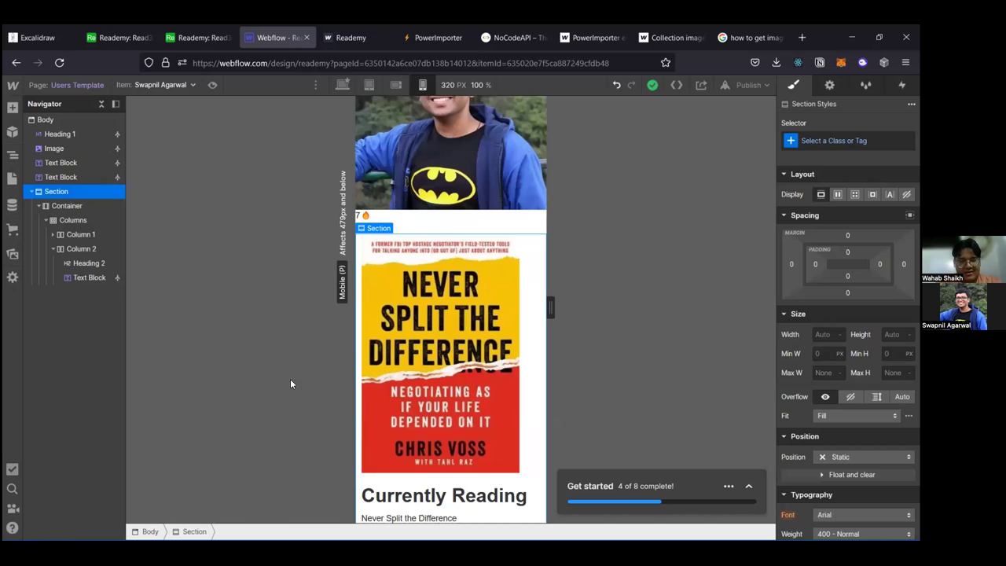
# Step: Add a Collection List below the Currently Reading section and set its source to Favourite Books
pyautogui.click(12, 110)
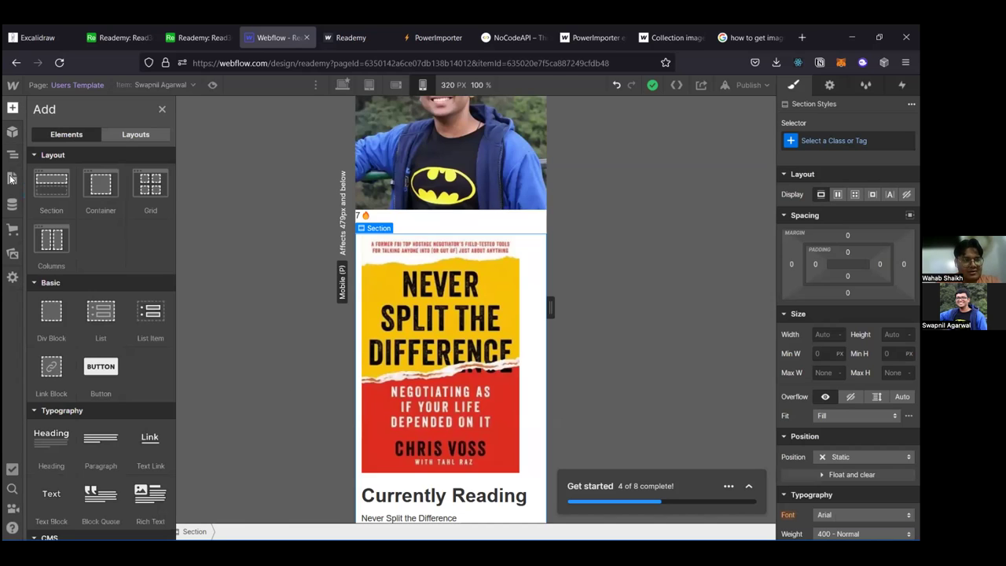
pyautogui.scroll(-5, 92, 362)
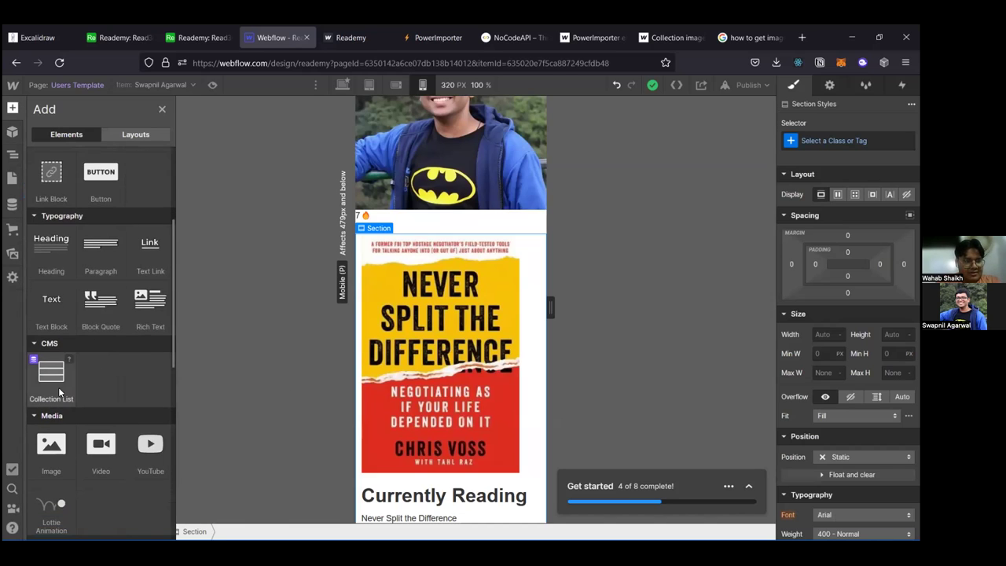
pyautogui.click(58, 387)
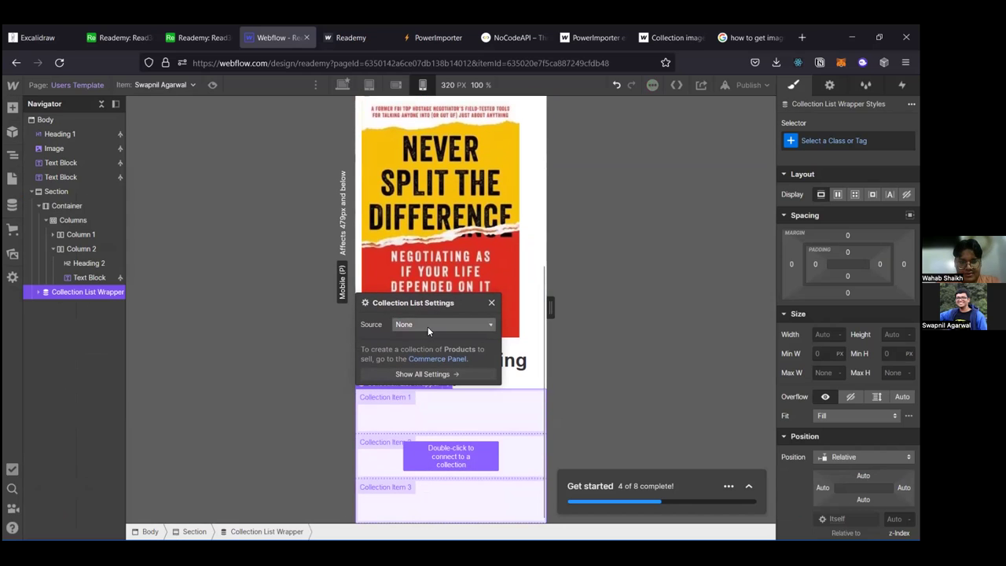
pyautogui.click(428, 325)
pyautogui.click(442, 363)
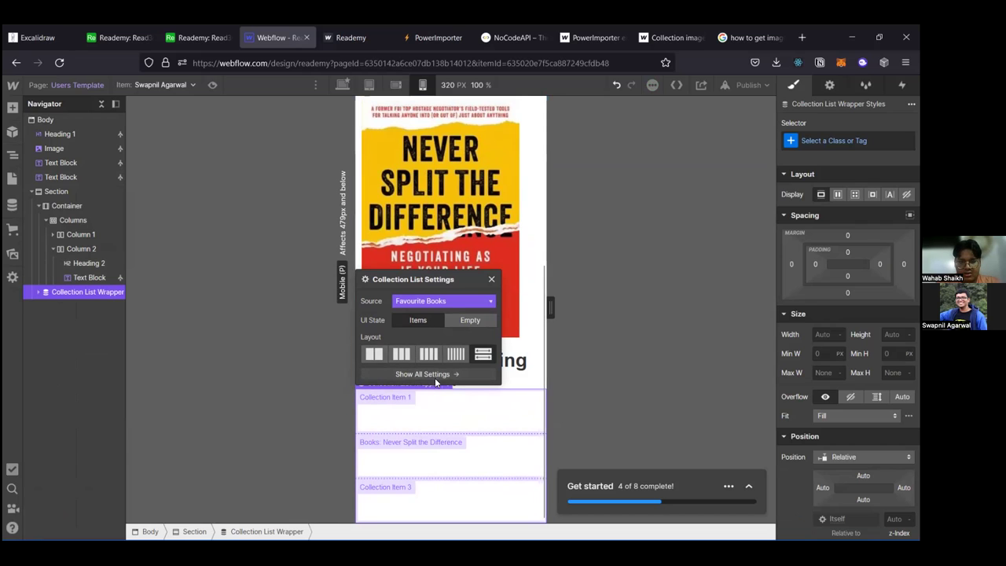
# Step: Set the Favourite Books list to the three-column layout and preview its empty state before returning to the items state
pyautogui.click(404, 354)
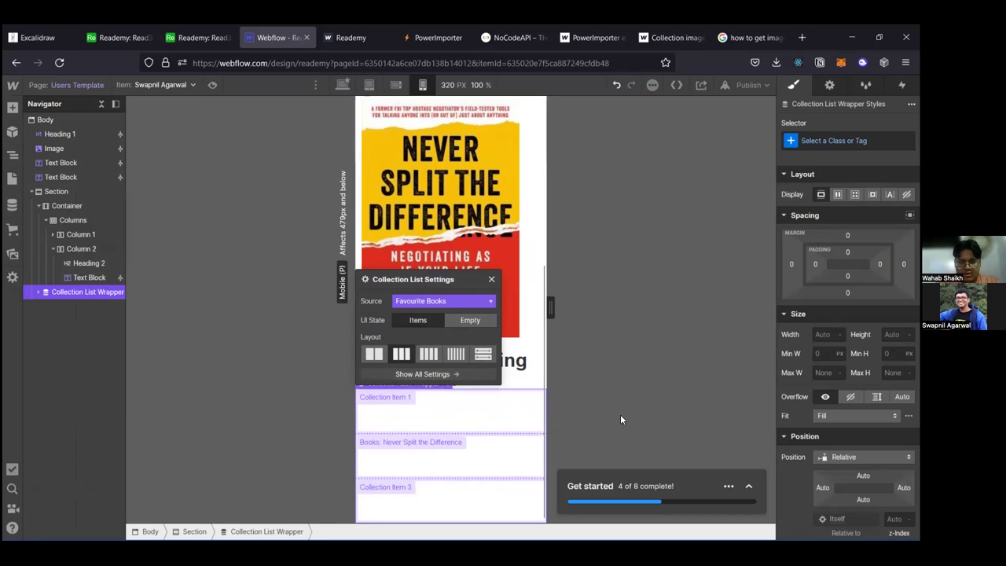
pyautogui.click(470, 319)
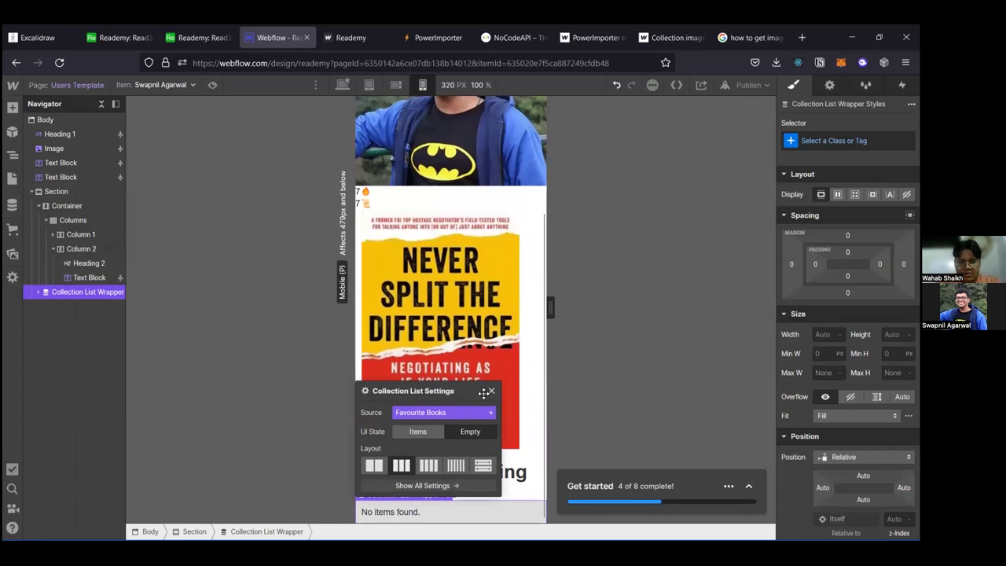
pyautogui.click(437, 432)
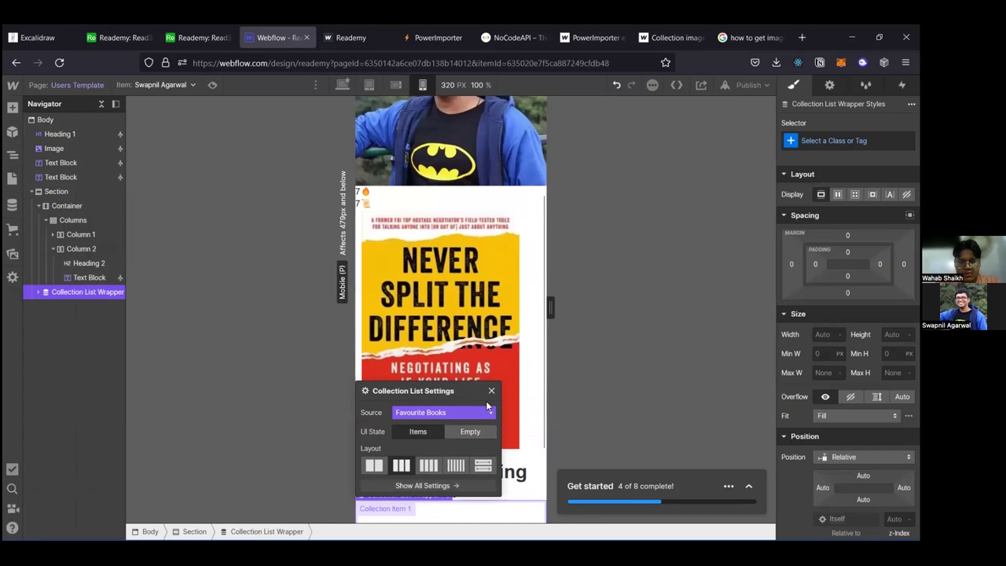
pyautogui.click(492, 392)
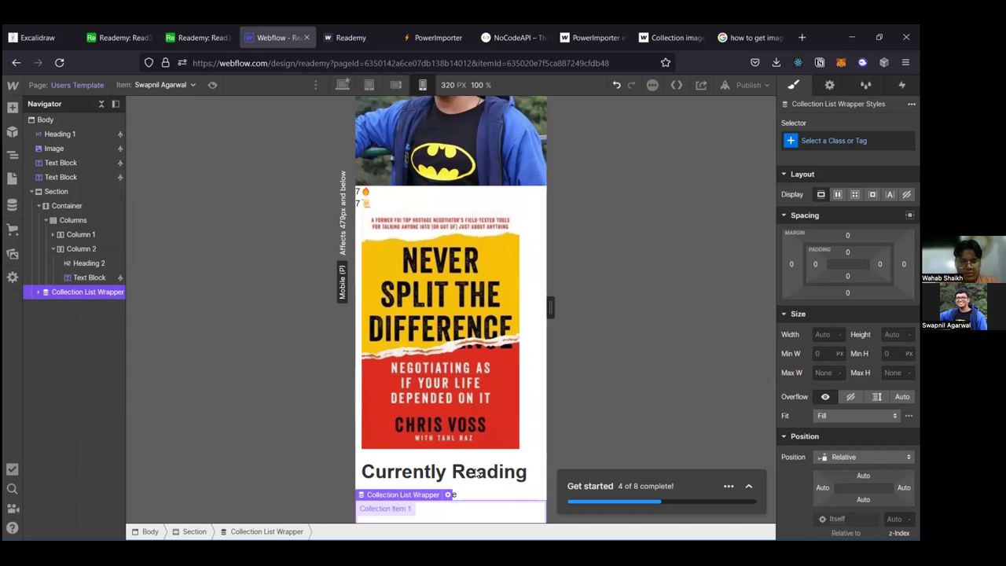
# Step: Insert an image element into the collection item of the Favourite Books list
pyautogui.click(471, 512)
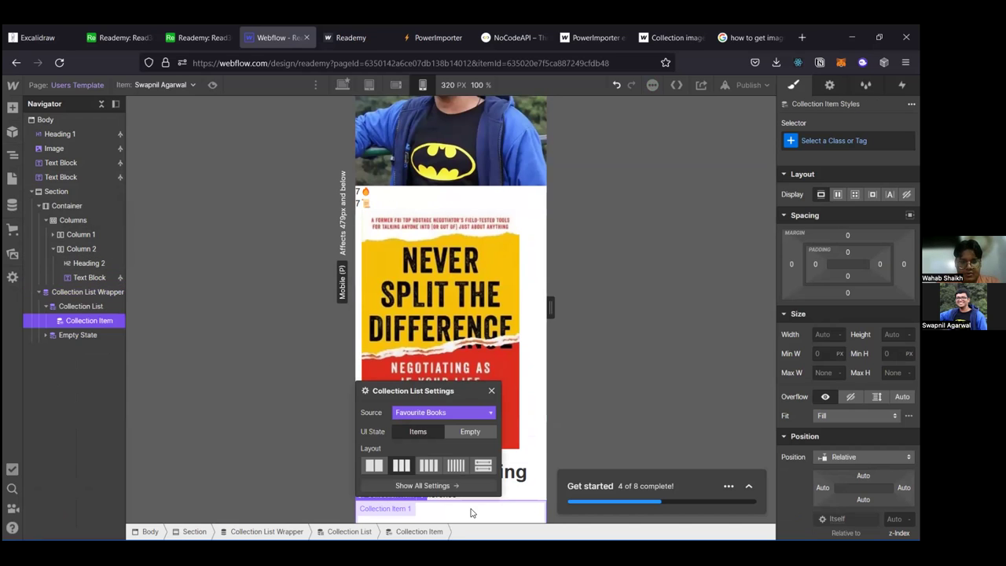
pyautogui.scroll(-2, 471, 513)
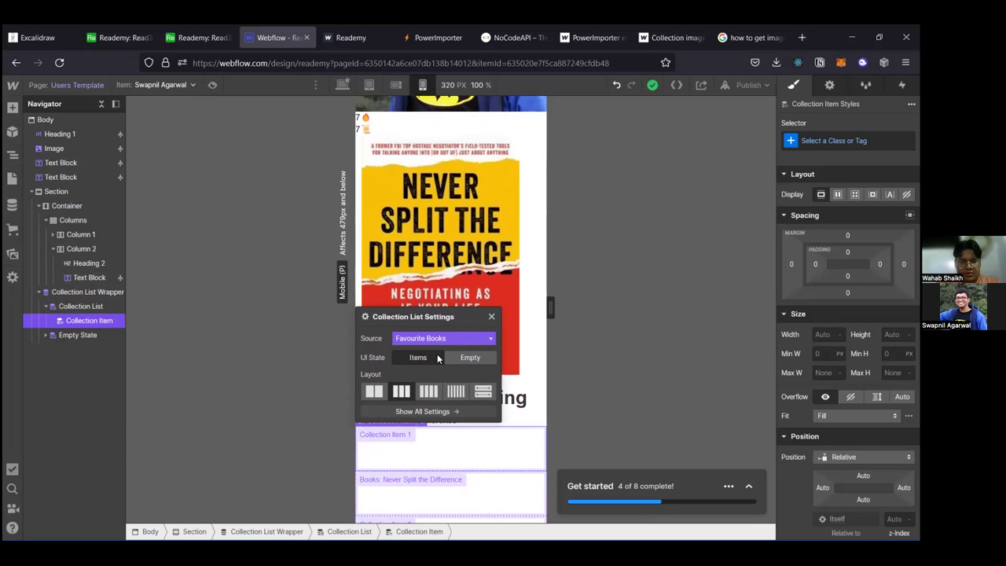
pyautogui.click(430, 486)
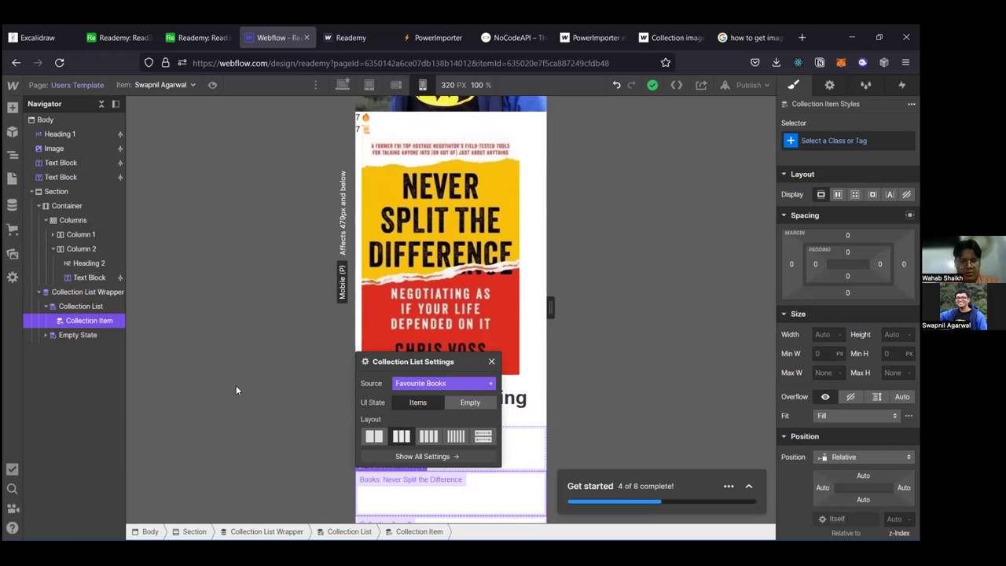
pyautogui.click(519, 458)
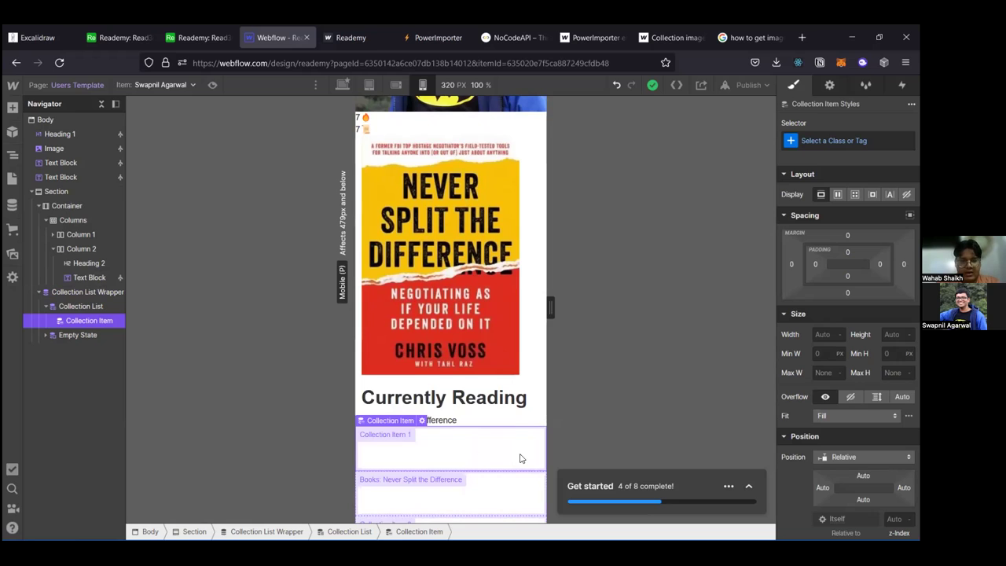
pyautogui.click(11, 108)
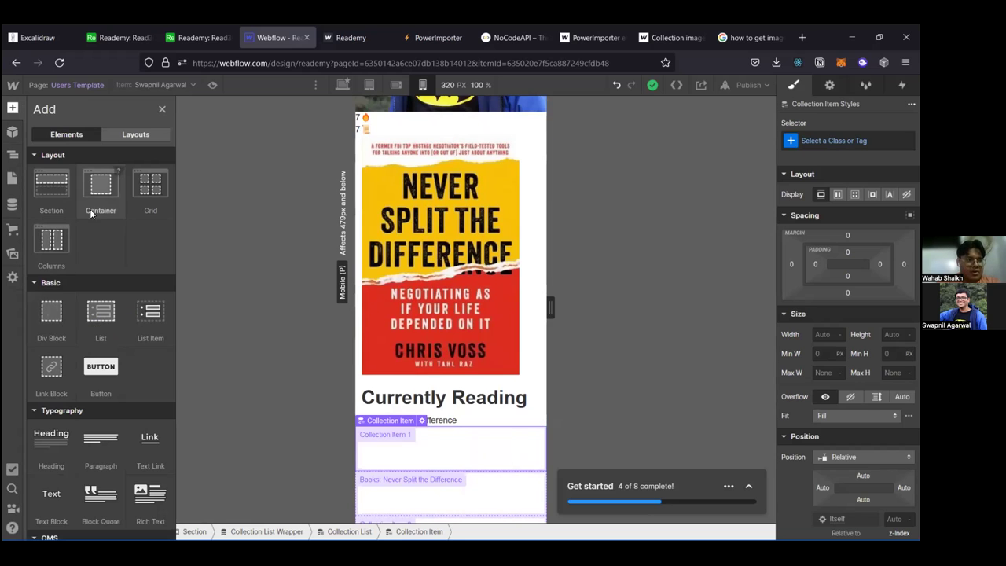
pyautogui.scroll(-1, 88, 256)
pyautogui.scroll(-5, 88, 257)
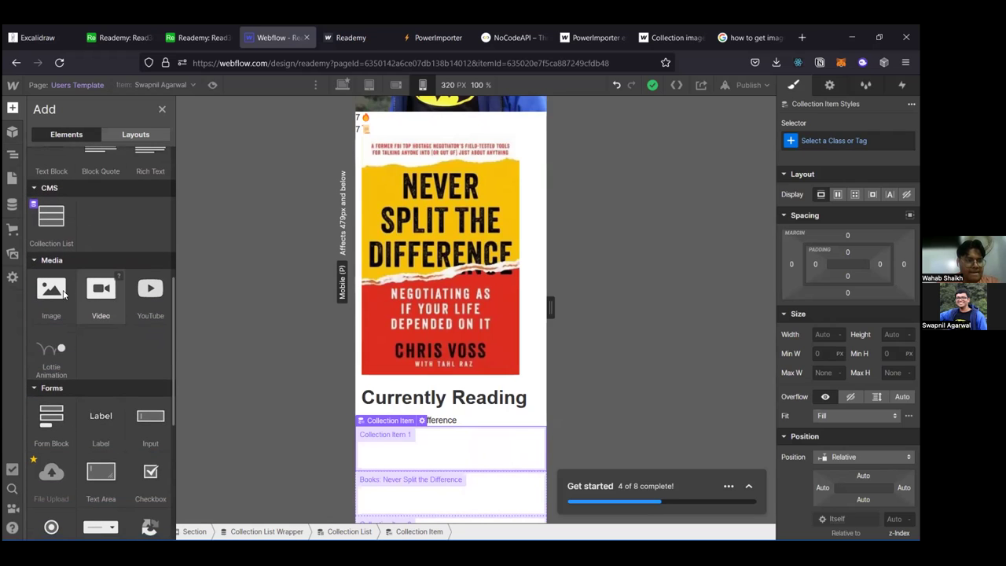
pyautogui.click(62, 293)
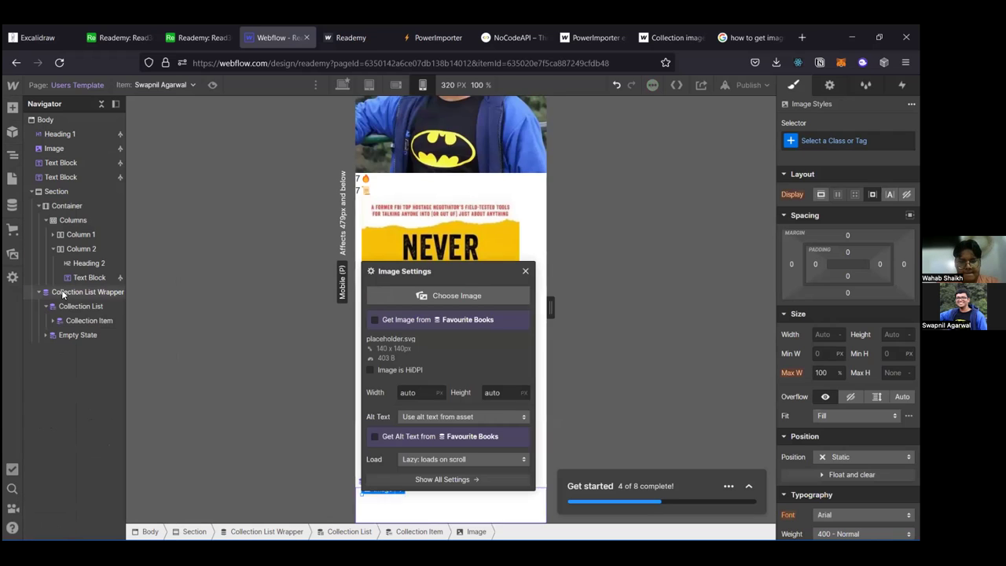
# Step: Bind the collection item's image to the Cover Image field of Favourite Books
pyautogui.click(479, 313)
pyautogui.click(473, 323)
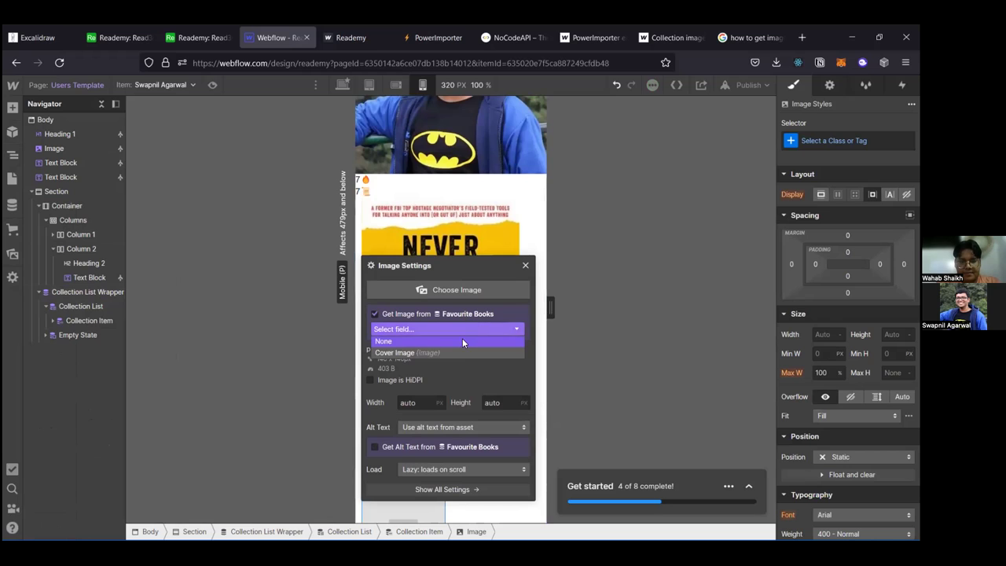
pyautogui.click(501, 351)
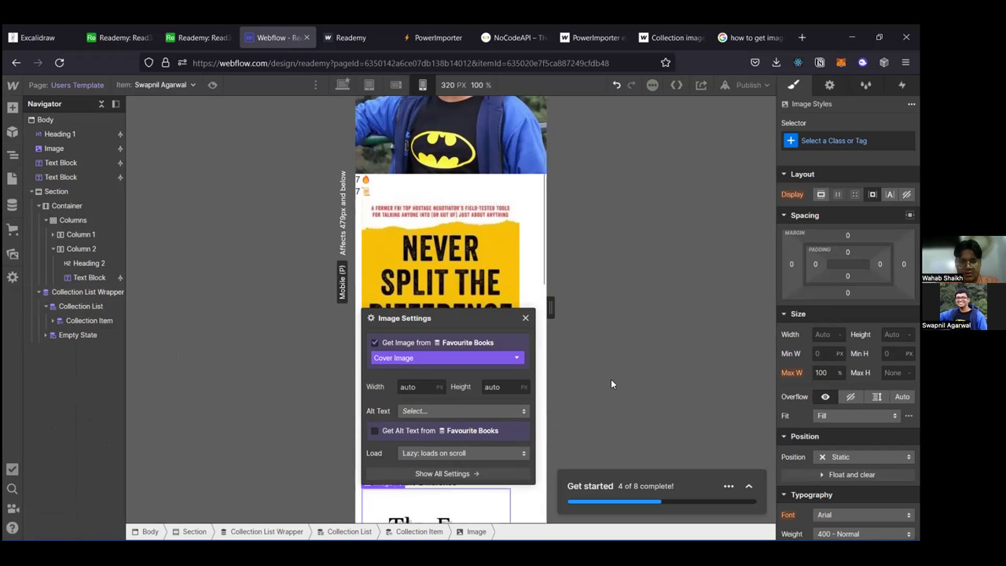
pyautogui.click(525, 318)
# Step: Check how the favourite book covers stack below the Currently Reading section in the mobile portrait view
pyautogui.scroll(-5, 458, 464)
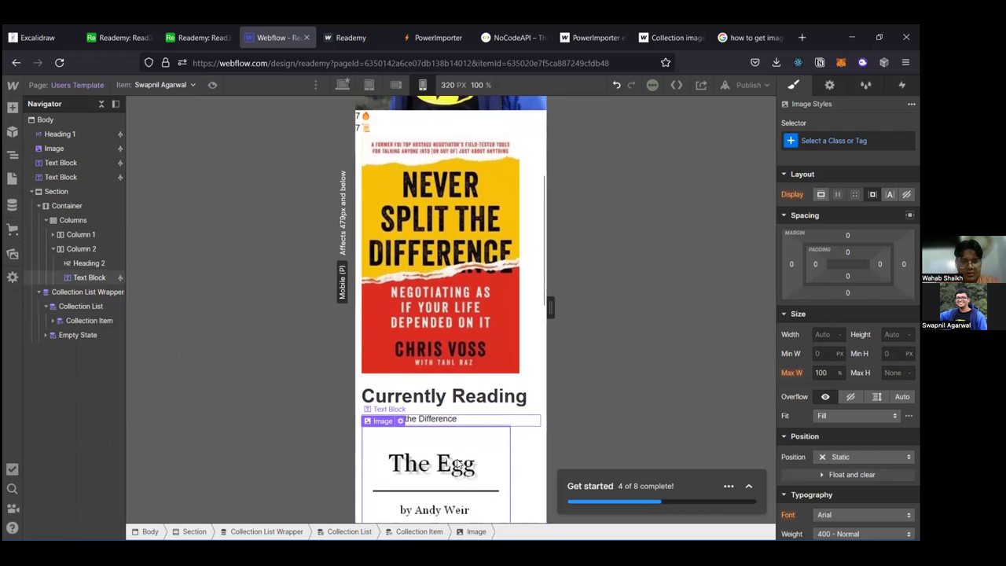
pyautogui.scroll(-6, 456, 463)
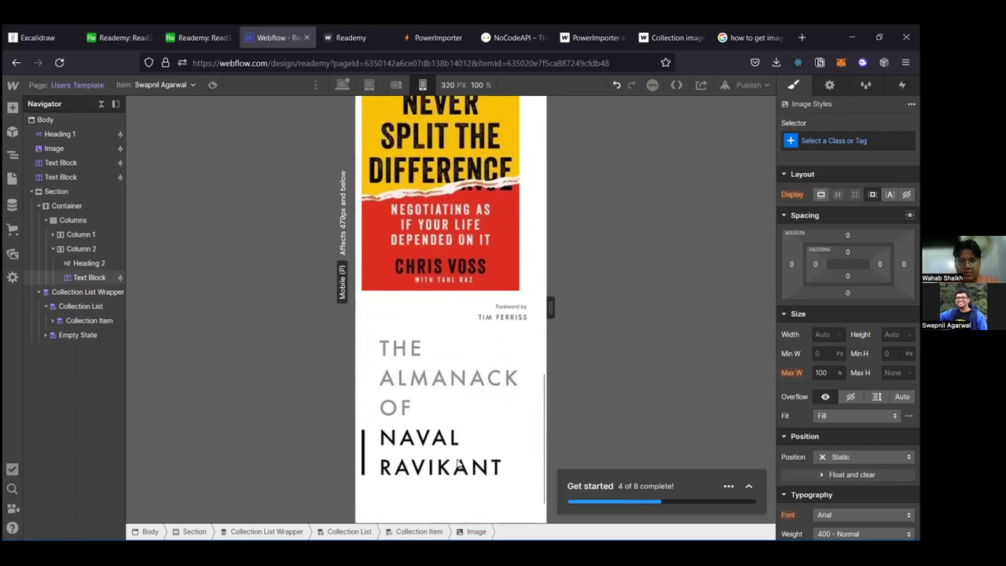
pyautogui.scroll(5, 458, 463)
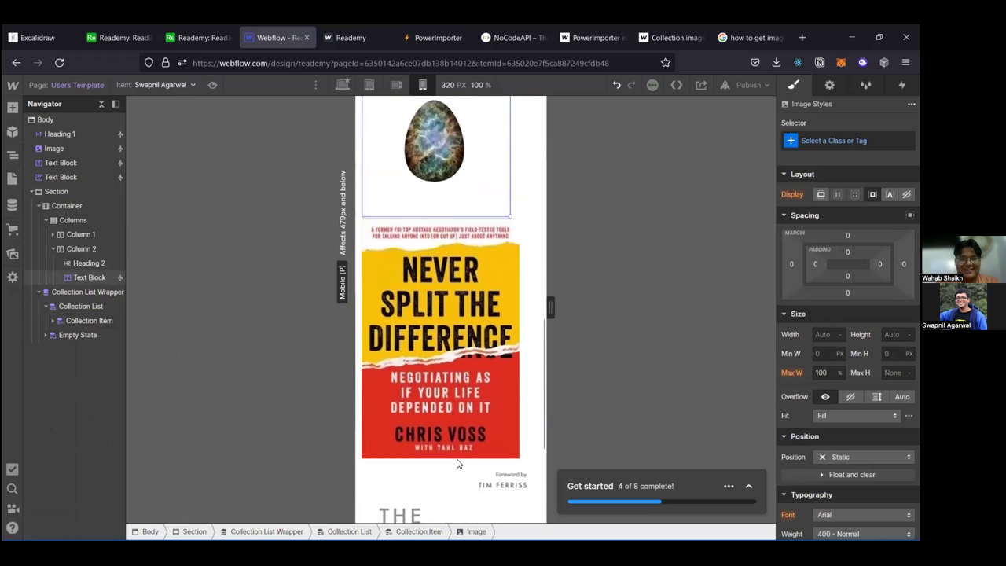
pyautogui.scroll(-6, 458, 464)
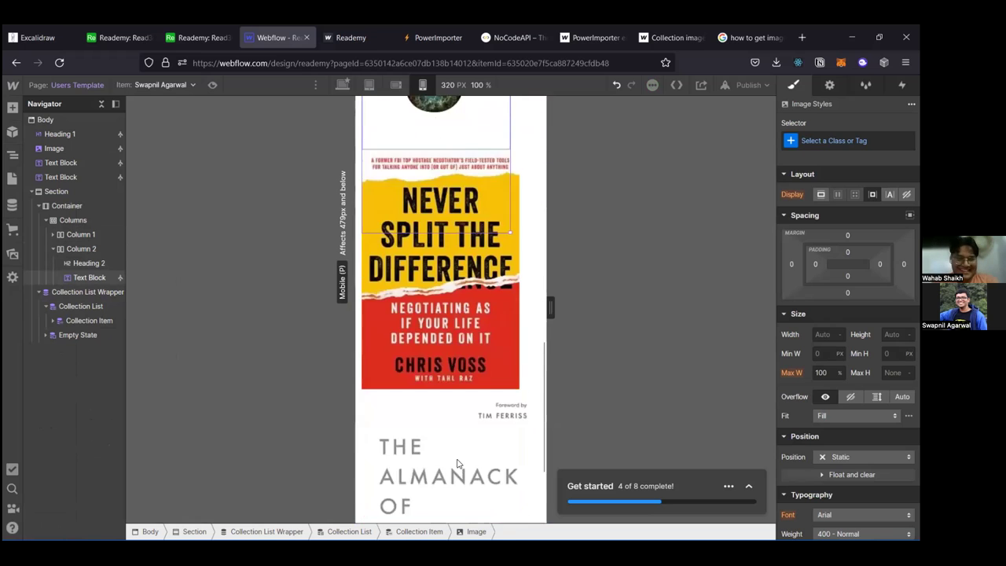
pyautogui.scroll(6, 458, 464)
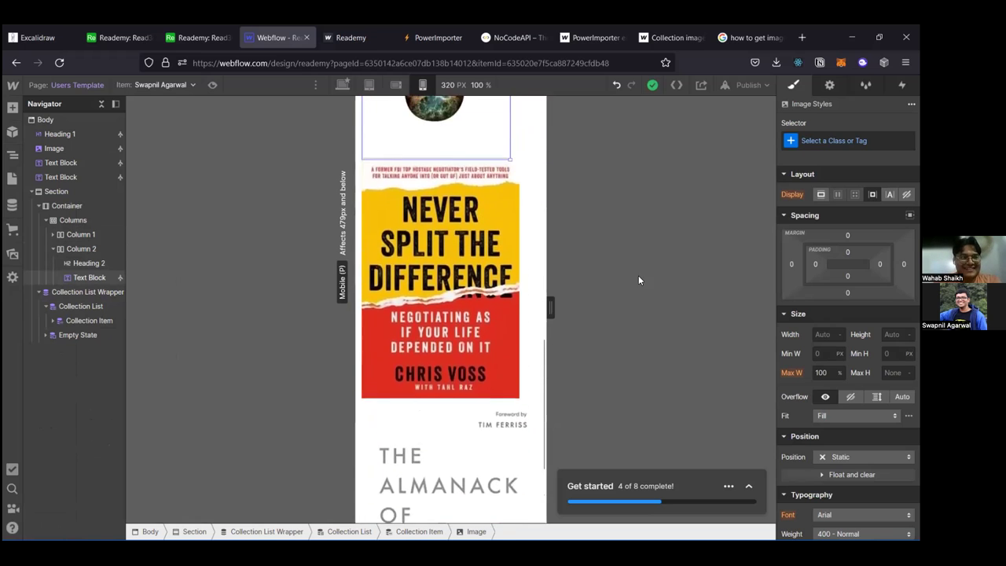
pyautogui.scroll(6, 675, 222)
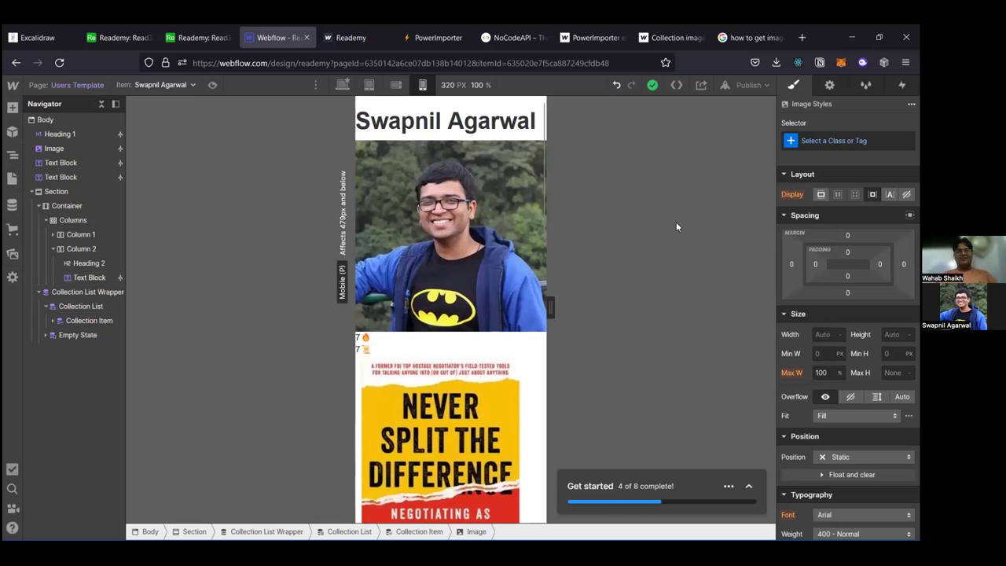
# Step: Switch the page to the desktop view and examine the Currently Reading section and the favourite book covers' column arrangement
pyautogui.click(342, 84)
pyautogui.scroll(-3, 575, 295)
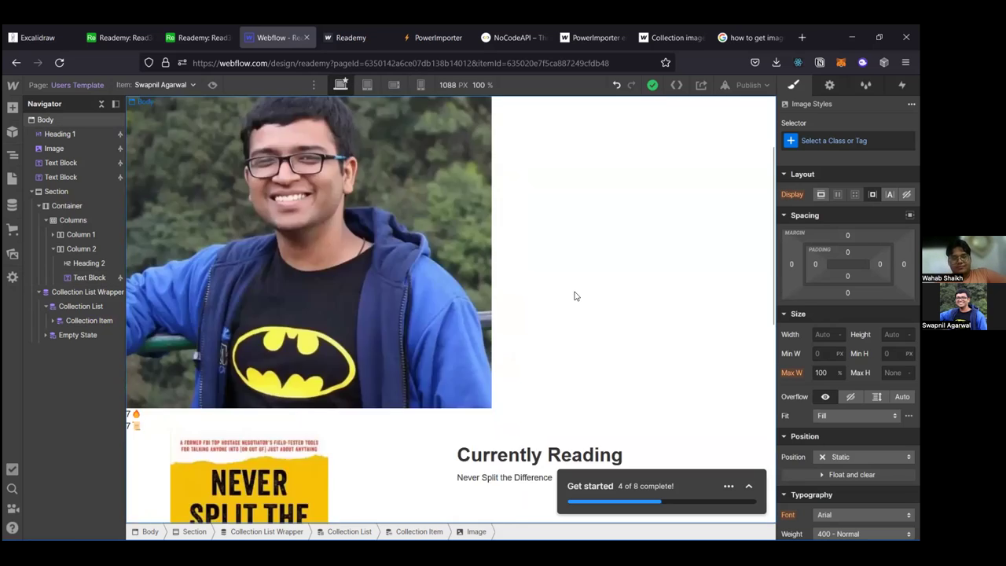
pyautogui.scroll(-4, 574, 295)
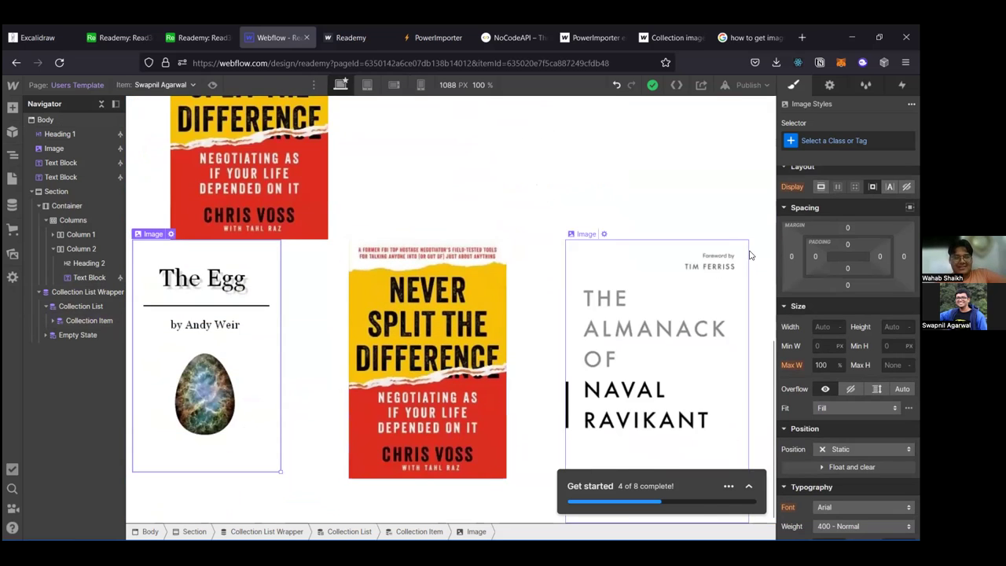
pyautogui.scroll(1, 749, 255)
pyautogui.scroll(6, 749, 255)
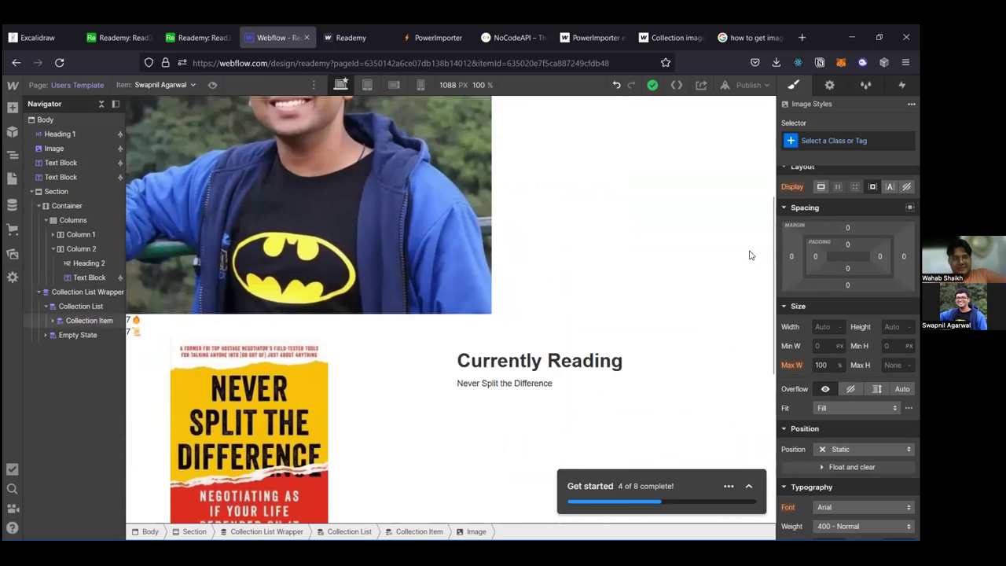
pyautogui.scroll(-2, 499, 256)
pyautogui.scroll(-3, 503, 247)
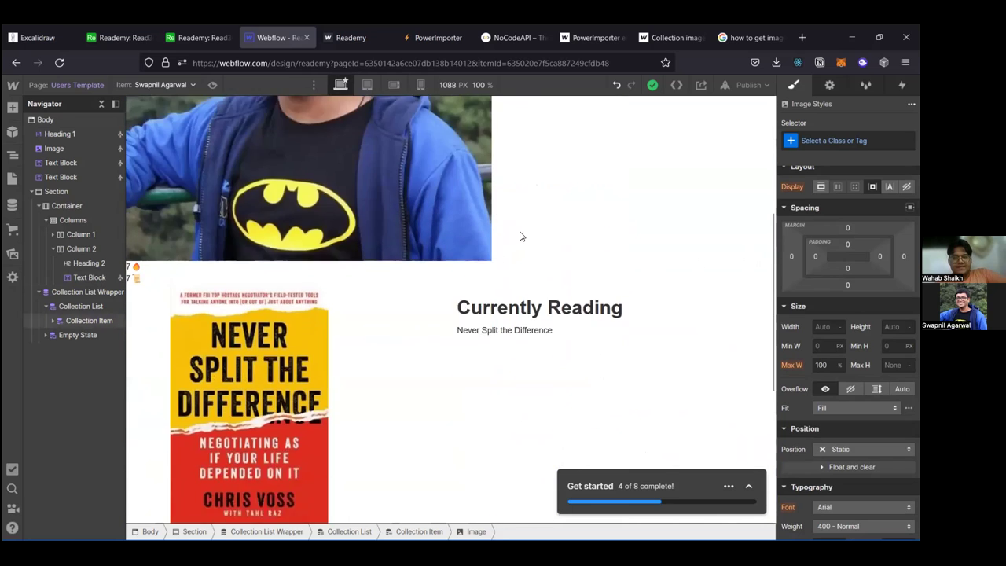
pyautogui.click(519, 233)
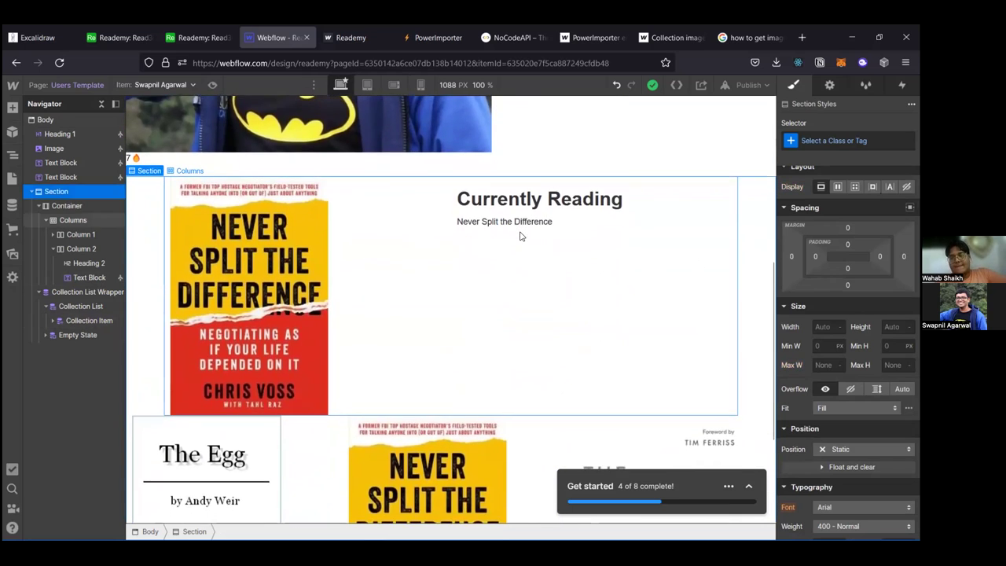
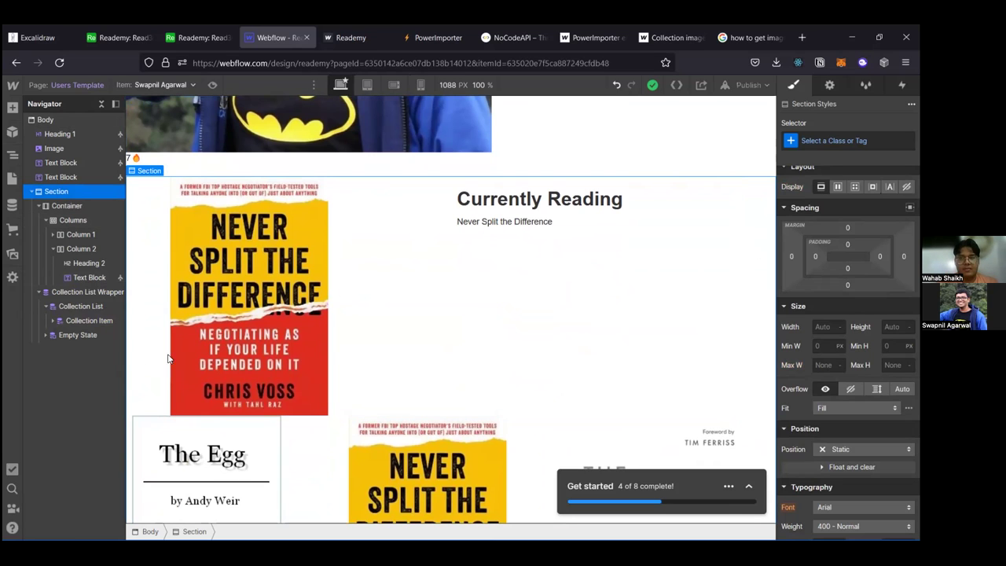
pyautogui.scroll(-3, 165, 314)
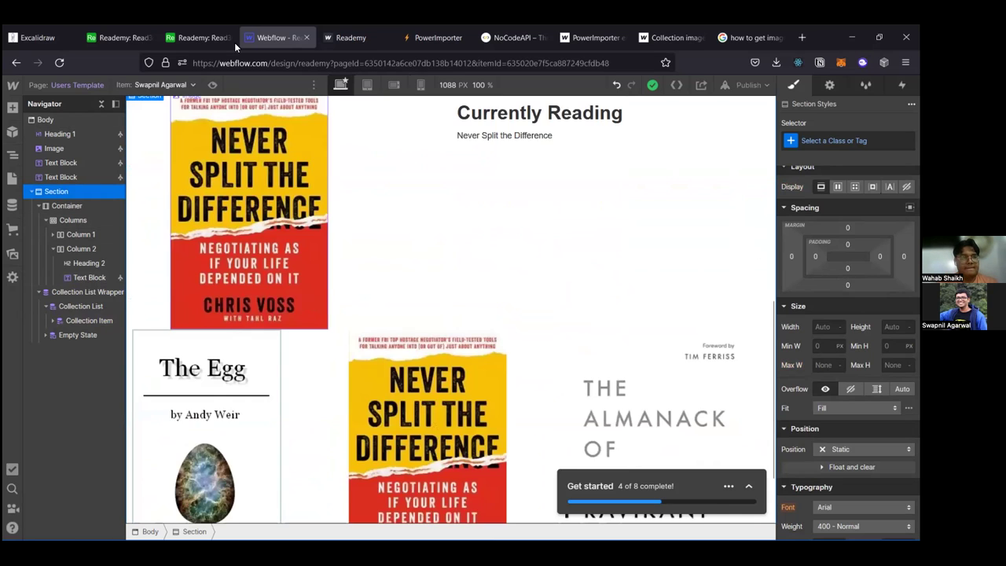
# Step: Switch to the Reademy base in Airtable and examine the Read30 Log table's fields alongside the existing automation
pyautogui.click(116, 31)
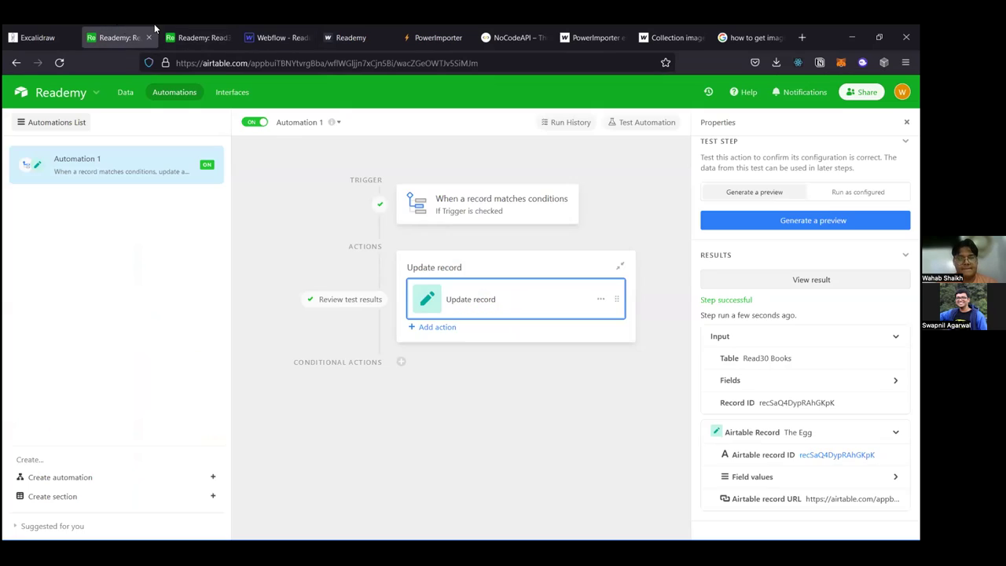
pyautogui.click(193, 37)
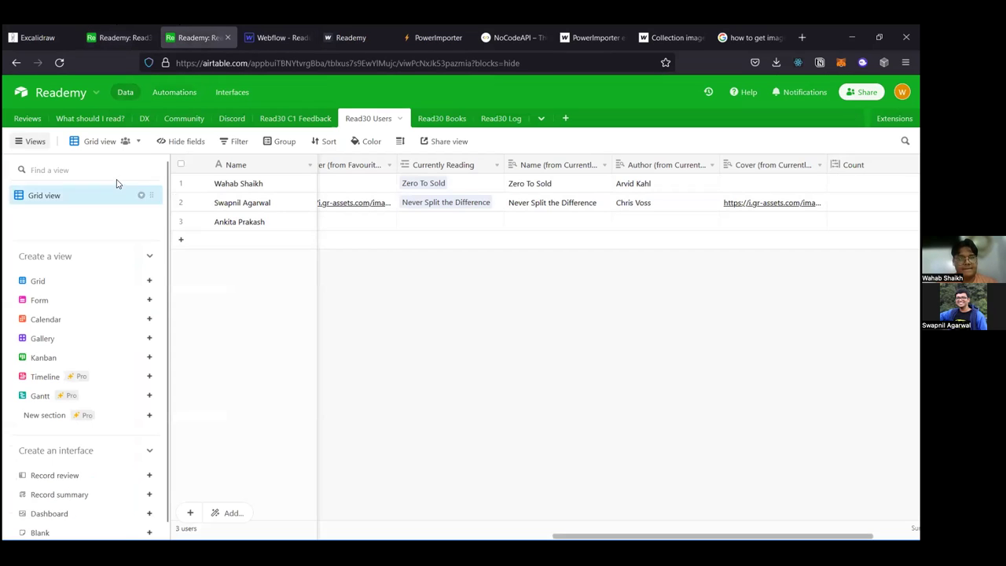
pyautogui.click(496, 120)
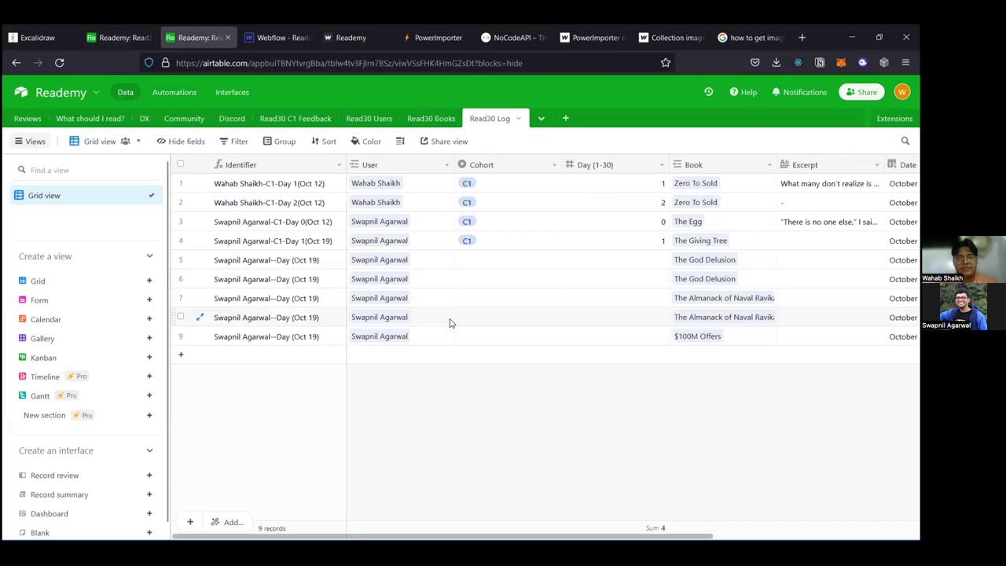
pyautogui.hscroll(5, 451, 322)
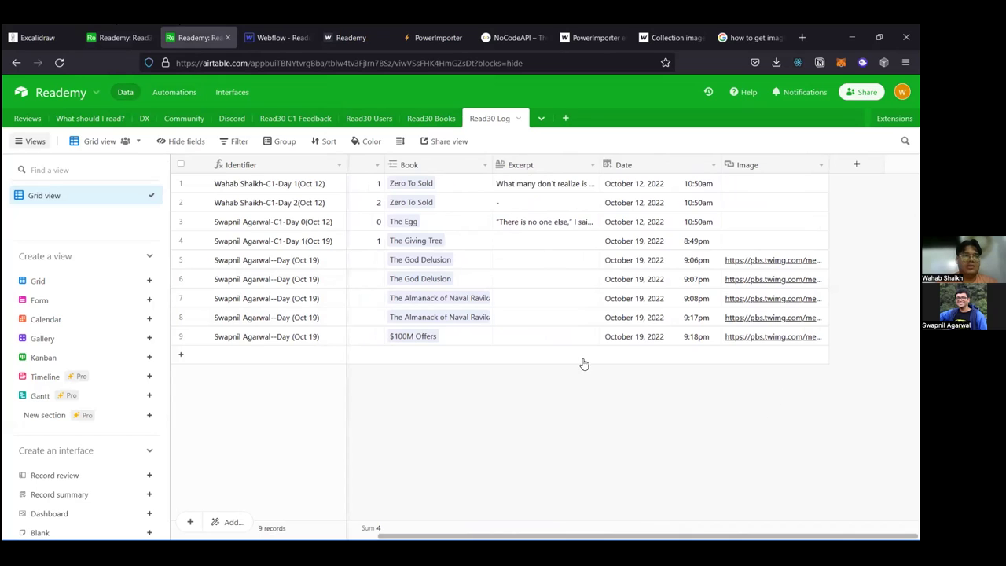
pyautogui.click(124, 40)
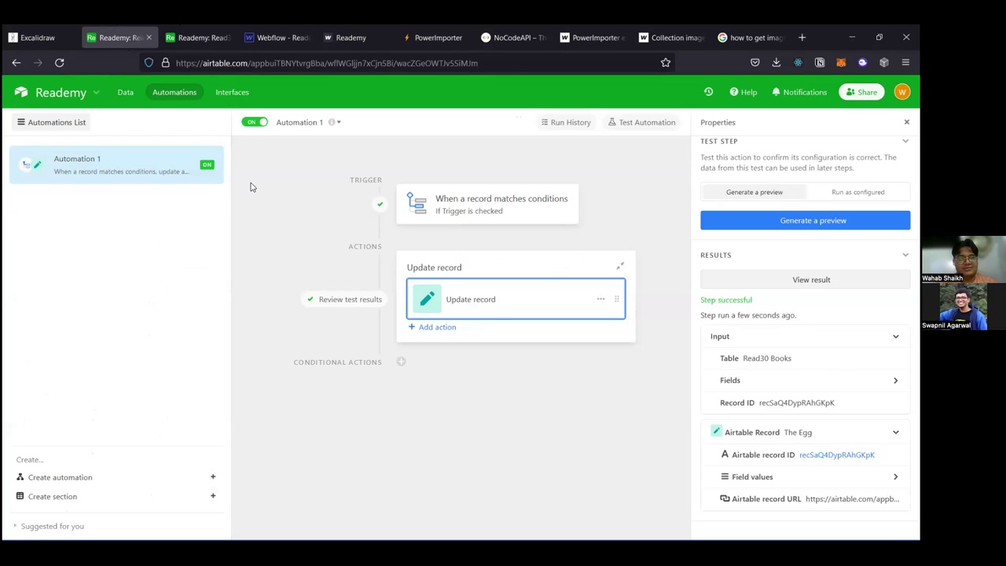
pyautogui.click(193, 27)
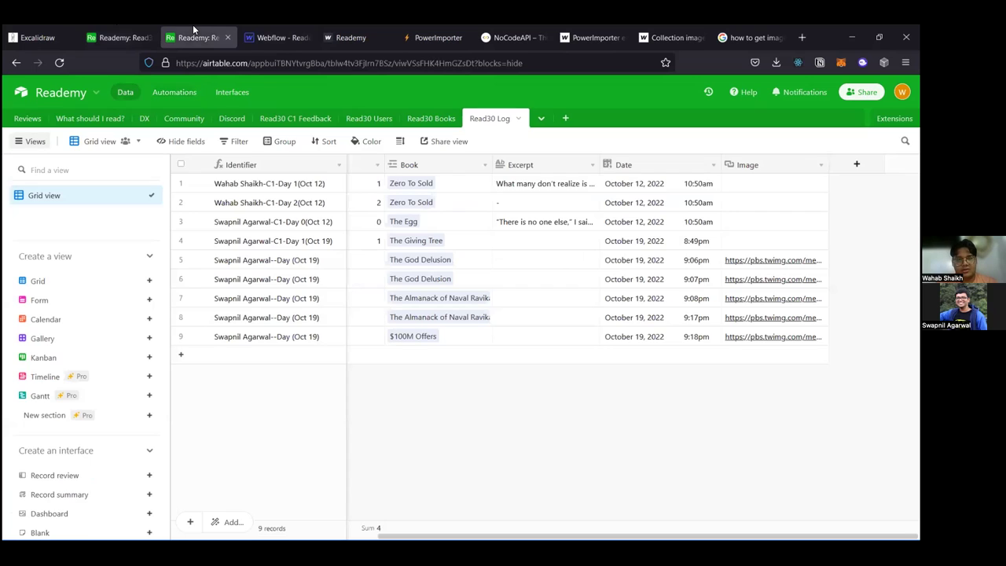
# Step: Duplicate Automation 1 in the Reademy base
pyautogui.click(88, 30)
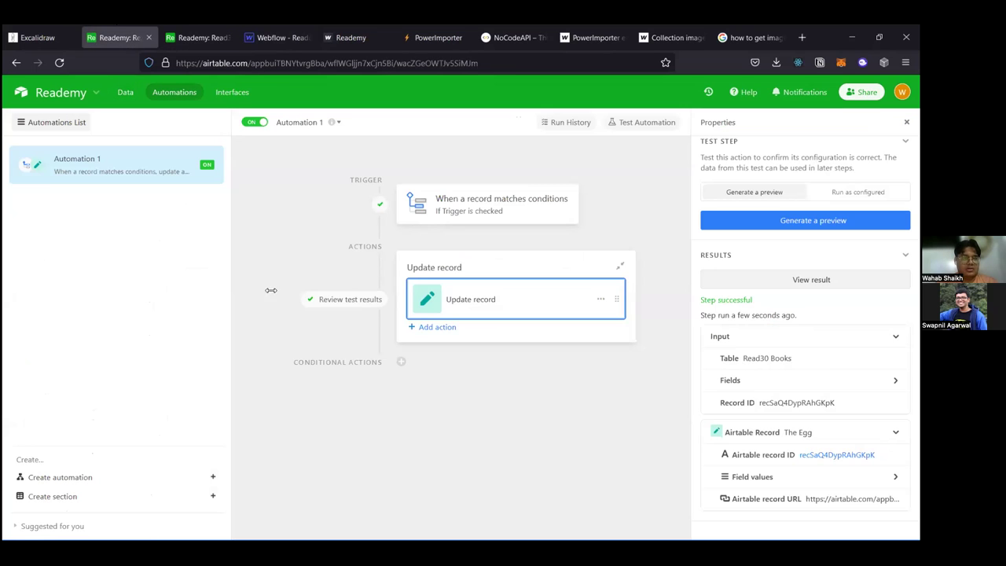
pyautogui.click(330, 125)
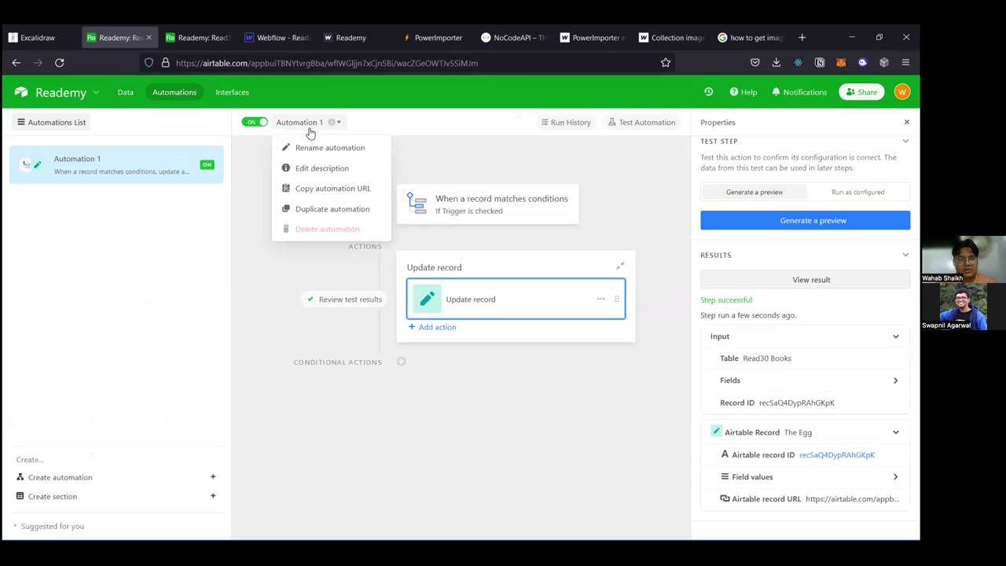
pyautogui.click(312, 209)
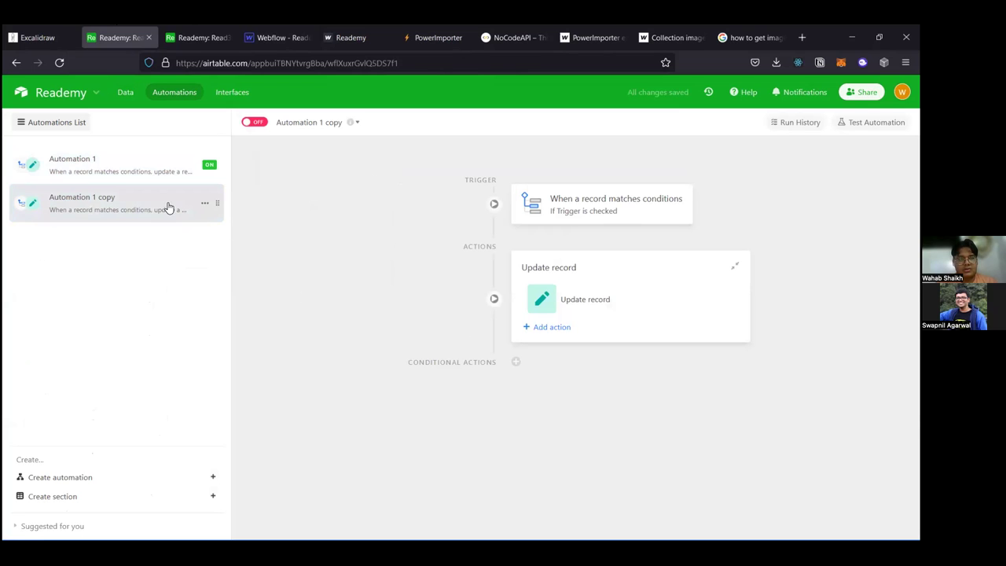
# Step: Start a new field at the end of the Read30 Log table
pyautogui.click(212, 36)
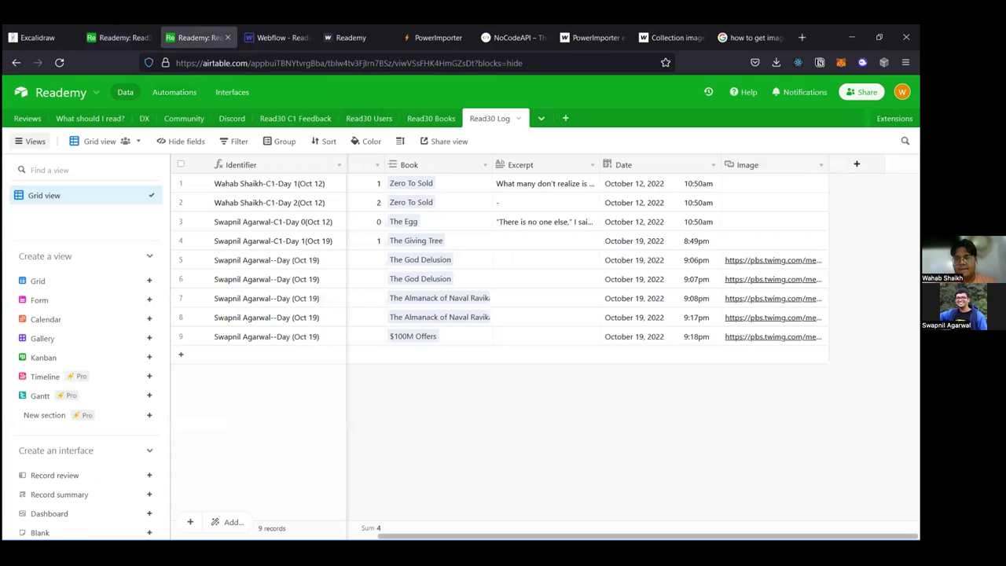
pyautogui.click(857, 164)
pyautogui.write('Att')
pyautogui.press('BackSpace')
pyautogui.press('BackSpace')
pyautogui.press('BackSpace')
pyautogui.write('Quotesho')
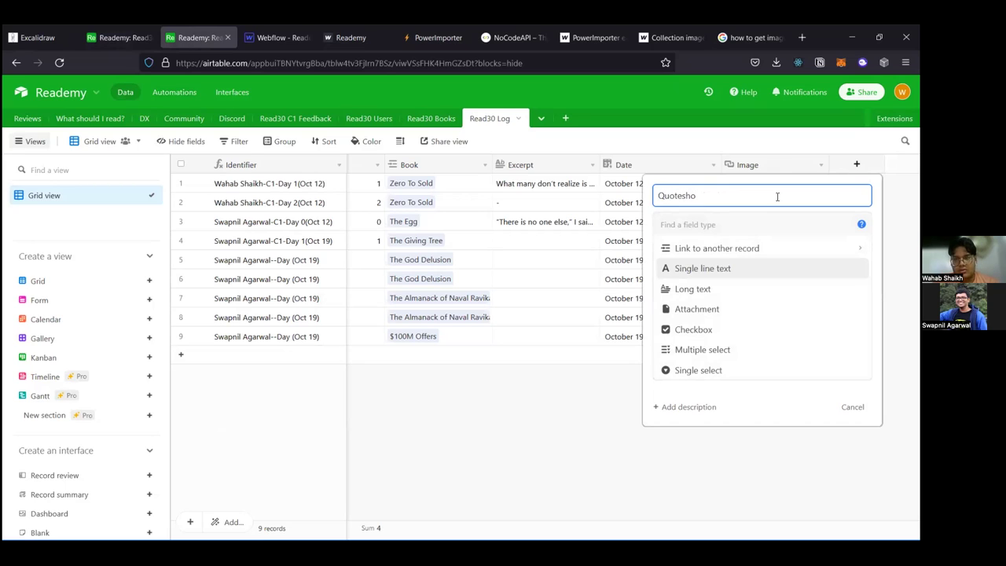
pyautogui.press('BackSpace')
pyautogui.press('BackSpace')
pyautogui.press('BackSpace')
pyautogui.press('BackSpace')
pyautogui.press('BackSpace')
pyautogui.press('BackSpace')
pyautogui.press('BackSpace')
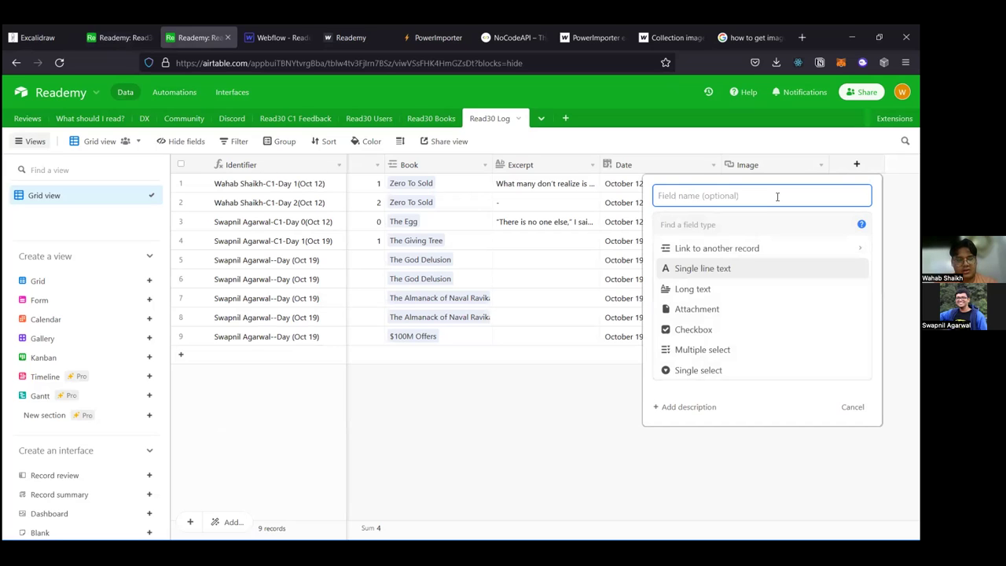
# Step: Name the new Read30 Log field Excerpt Image and create it as an Attachment field
pyautogui.write('Excerp')
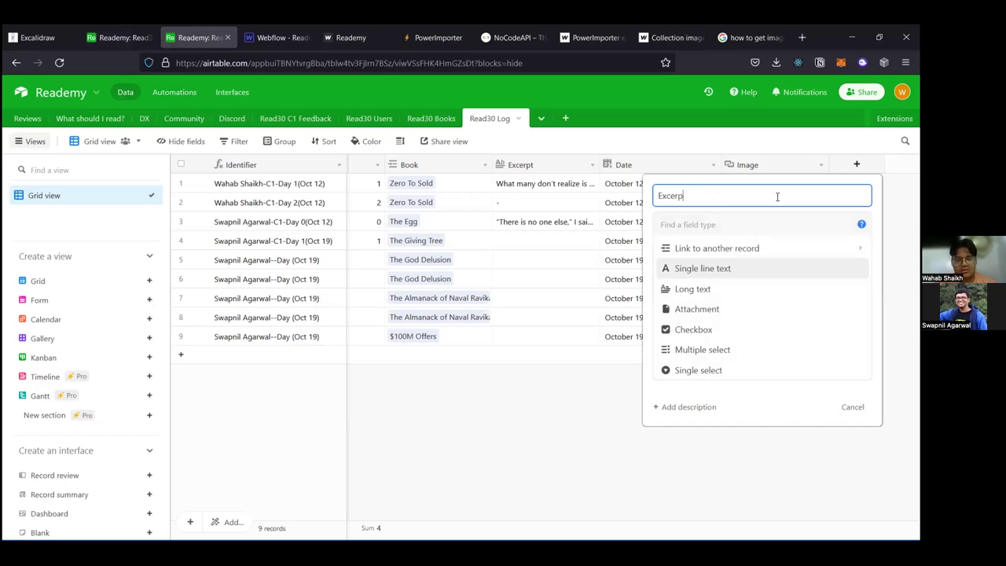
pyautogui.write('t Image')
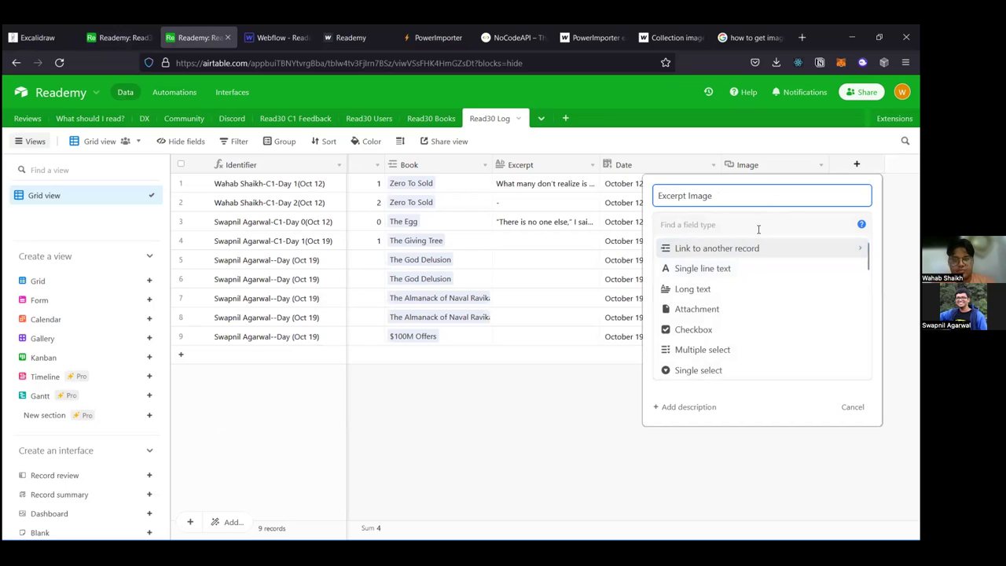
pyautogui.click(758, 229)
pyautogui.write('attac')
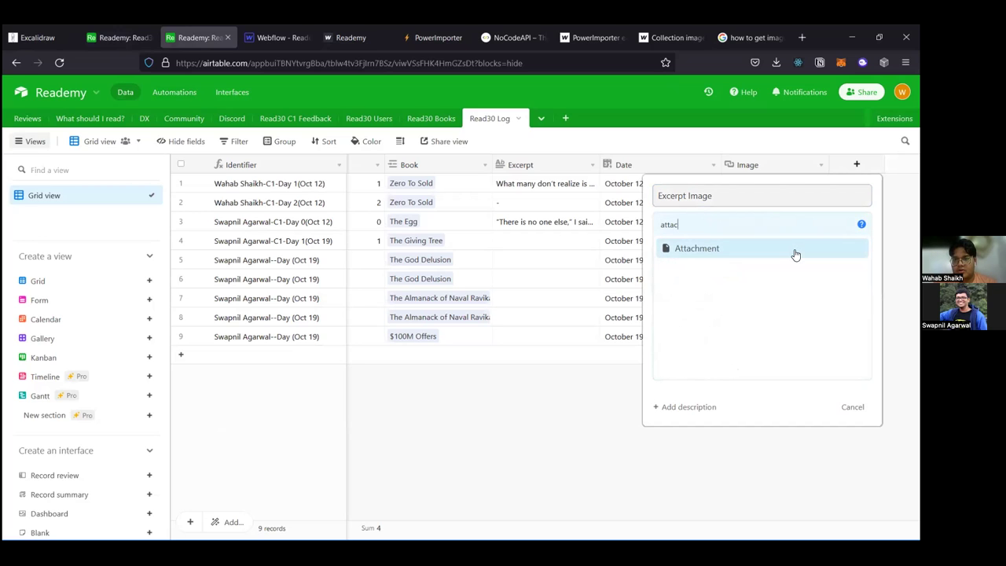
pyautogui.click(795, 250)
pyautogui.press('Return')
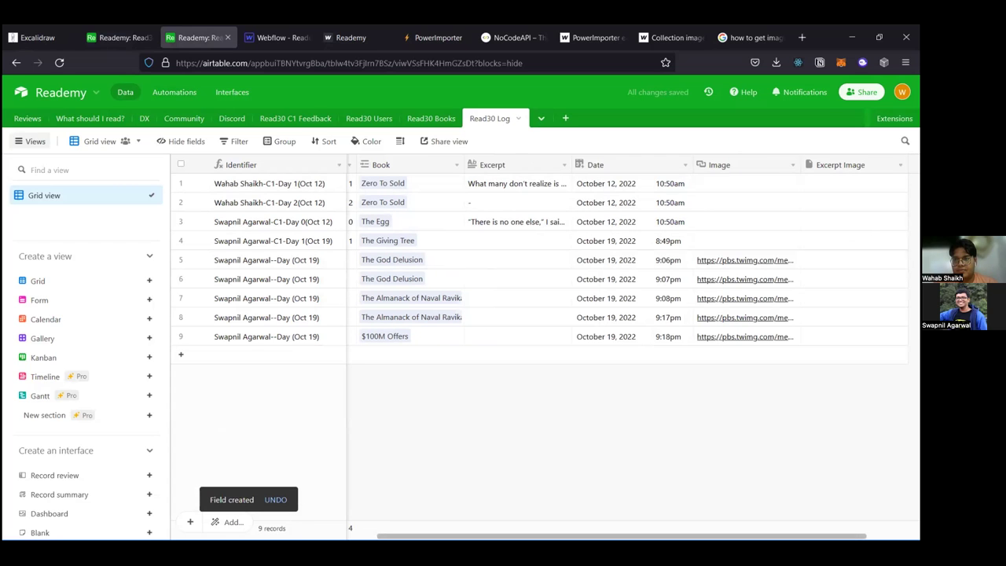
# Step: Add a Checkbox field named Trigger to the Read30 Log table
pyautogui.write('Trigg')
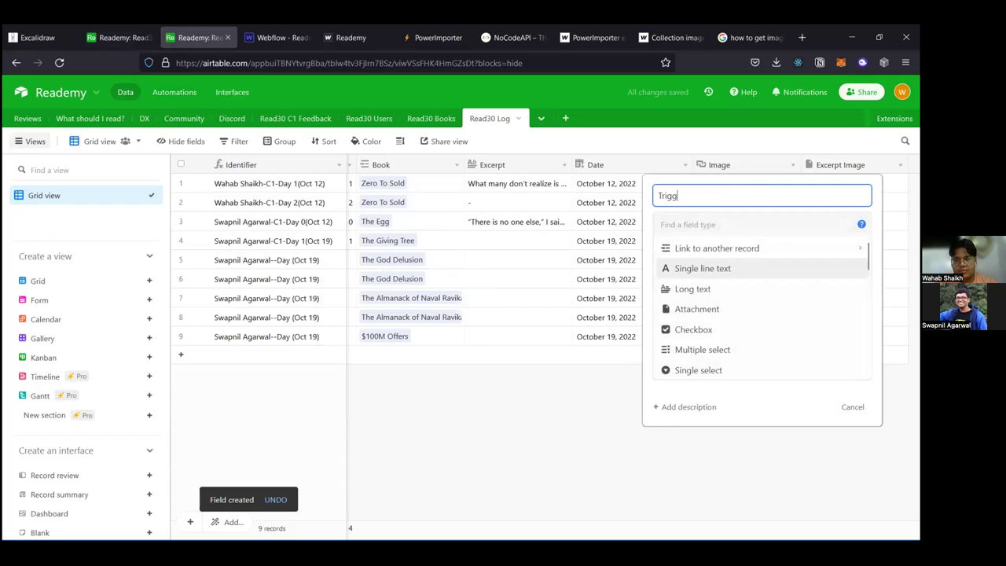
pyautogui.scroll(-2, 756, 318)
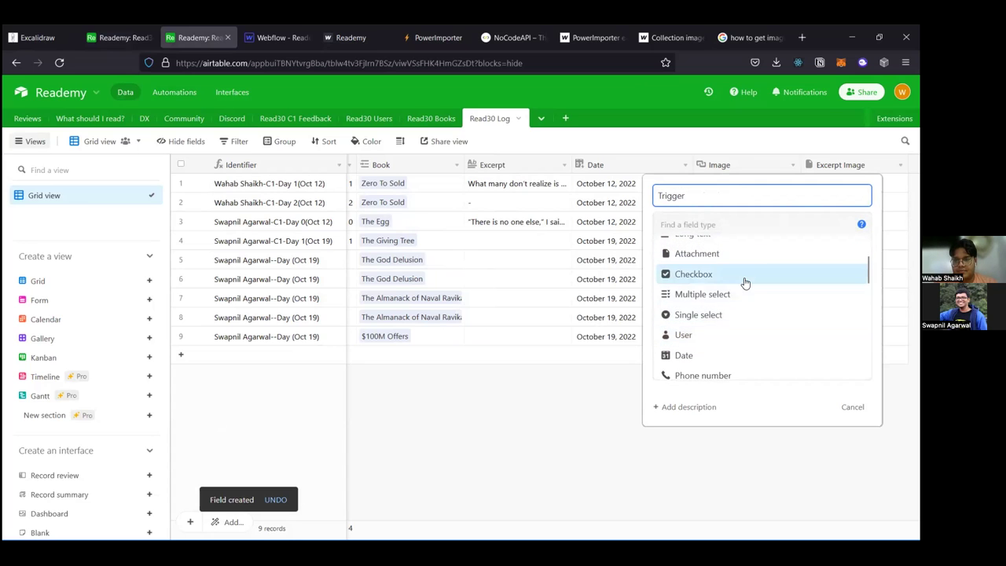
pyautogui.click(743, 281)
pyautogui.click(843, 304)
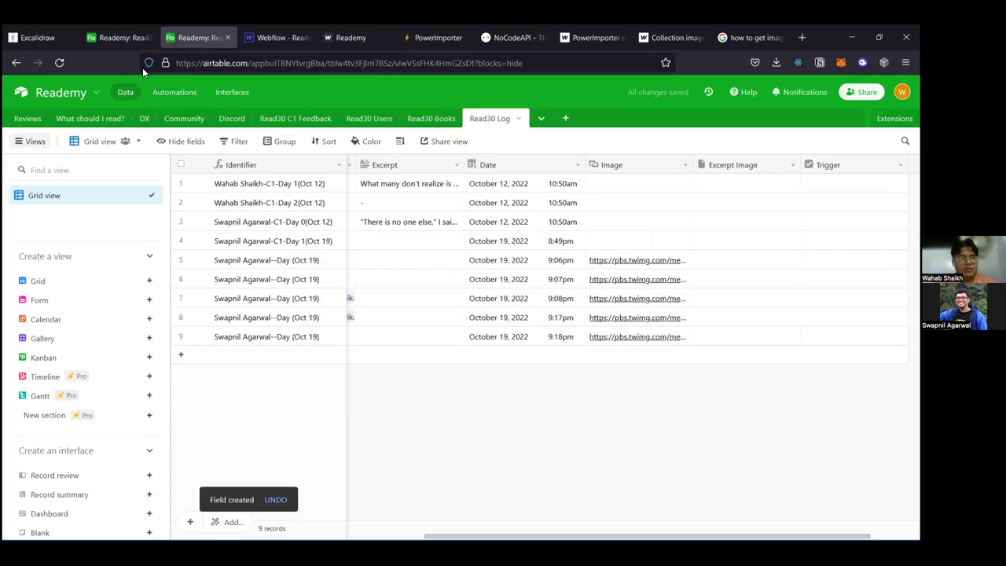
# Step: Set the trigger table of Automation 1 copy to Read30 Log
pyautogui.click(126, 38)
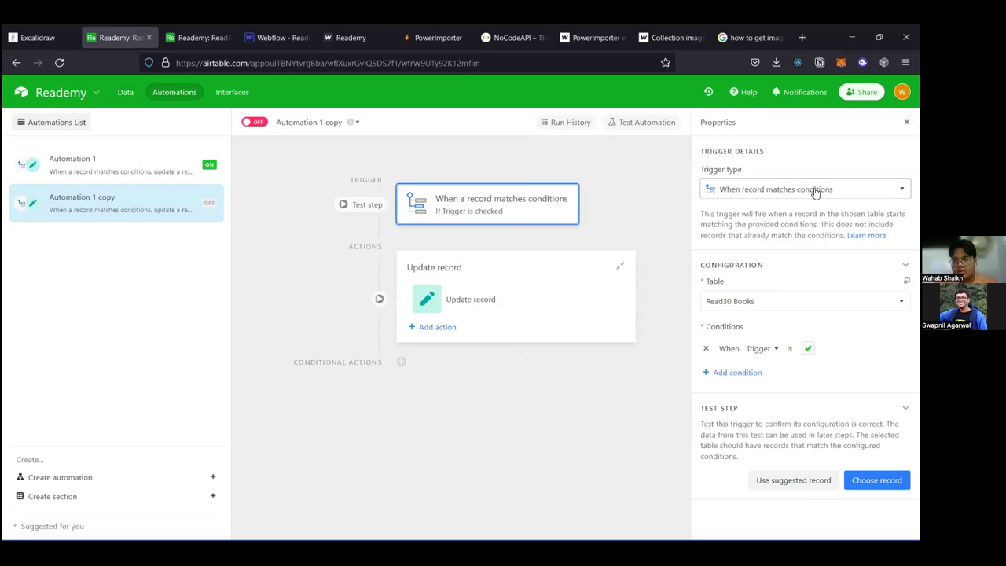
pyautogui.click(765, 302)
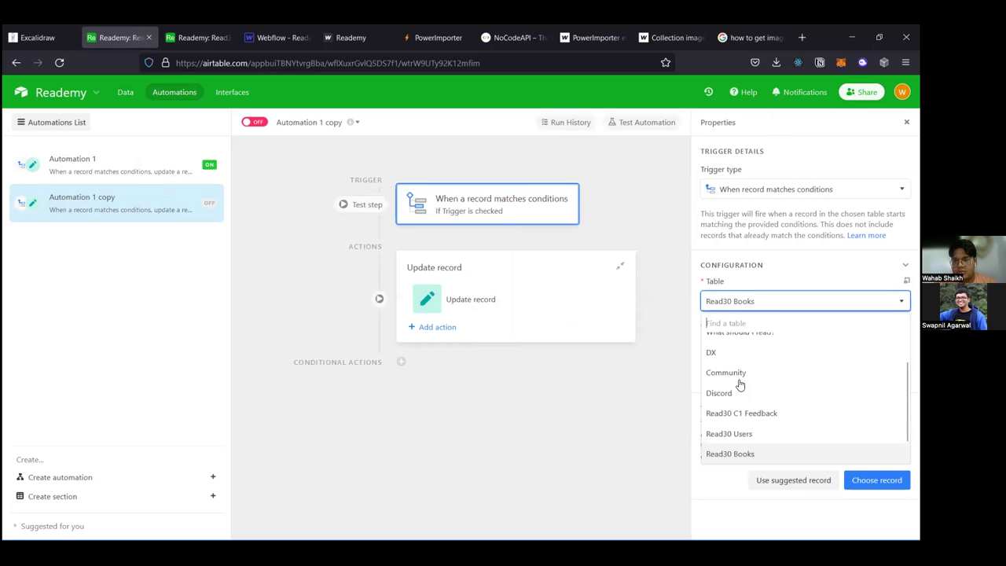
pyautogui.scroll(-1, 739, 400)
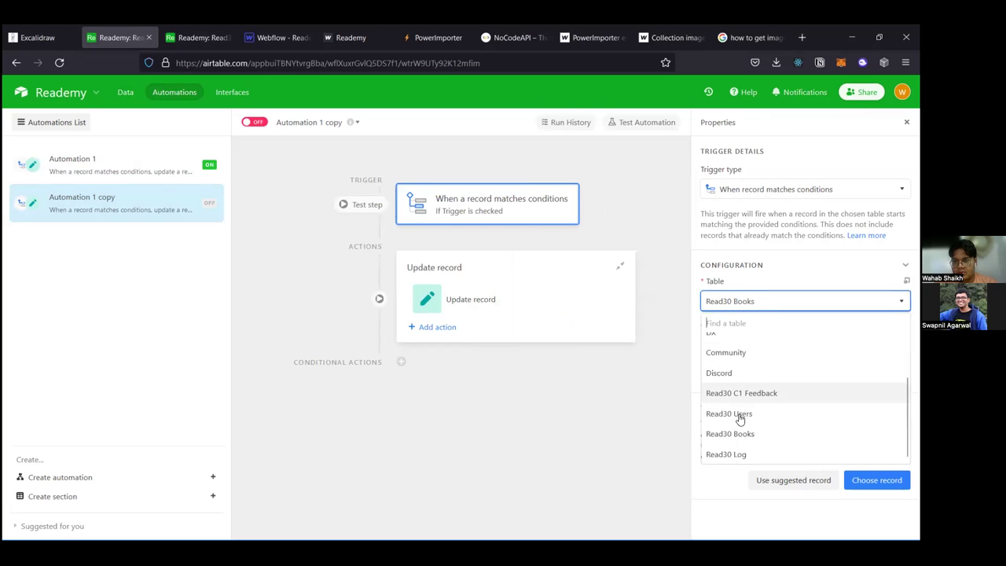
pyautogui.click(754, 454)
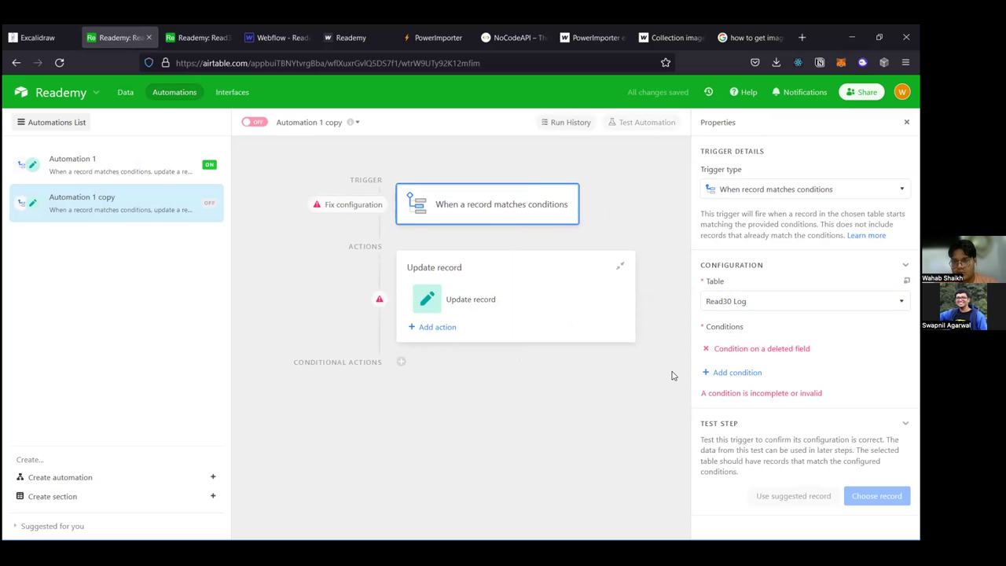
# Step: Replace the trigger's invalid condition with a single condition requiring the Trigger field to be checked
pyautogui.click(744, 372)
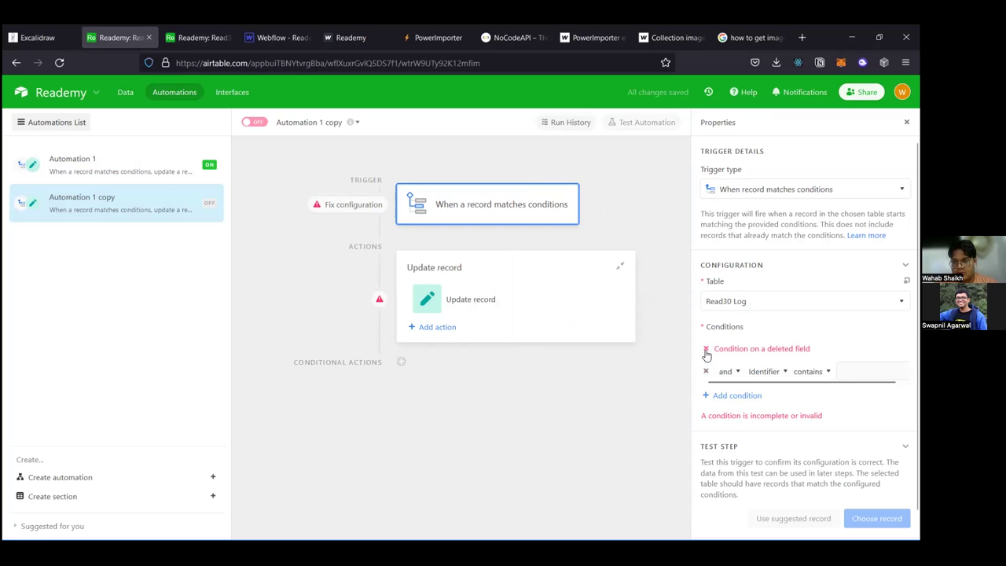
pyautogui.click(706, 348)
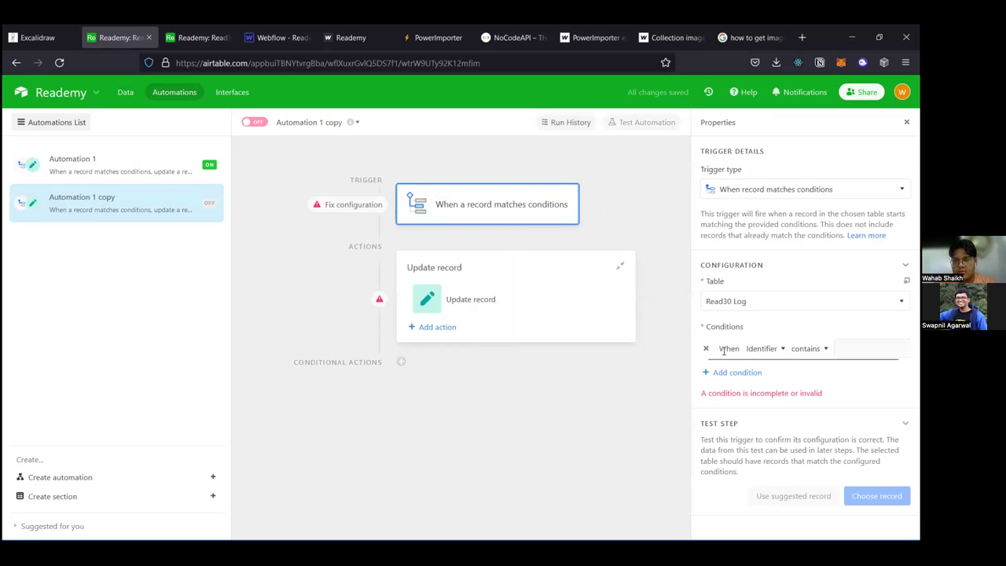
pyautogui.doubleClick(724, 351)
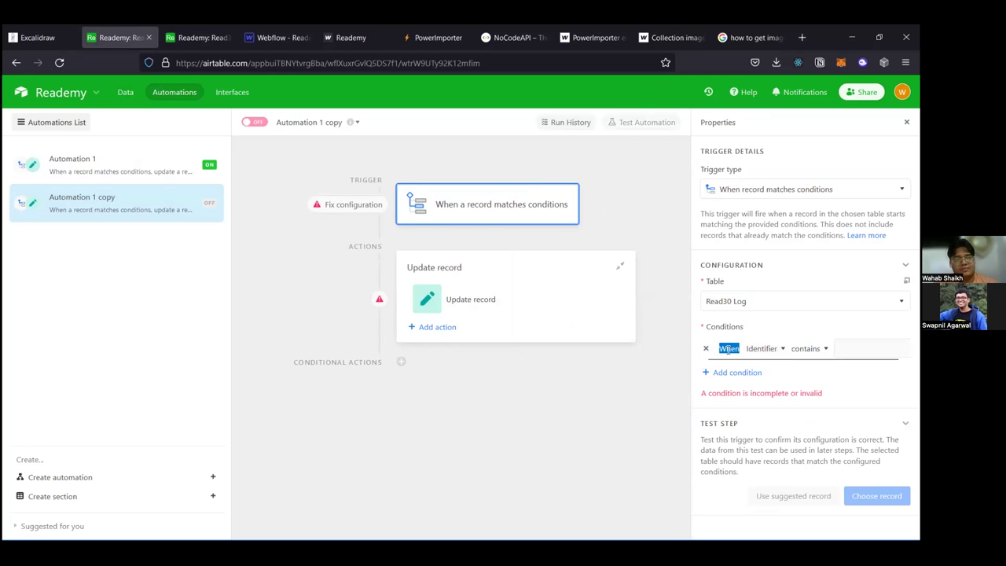
pyautogui.click(729, 349)
pyautogui.doubleClick(728, 349)
pyautogui.click(762, 349)
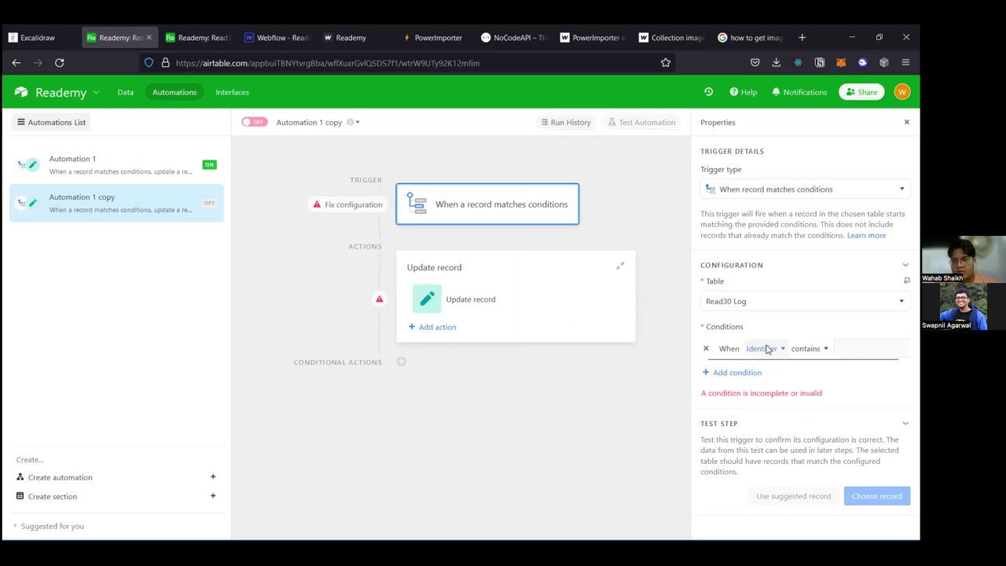
pyautogui.scroll(-2, 772, 433)
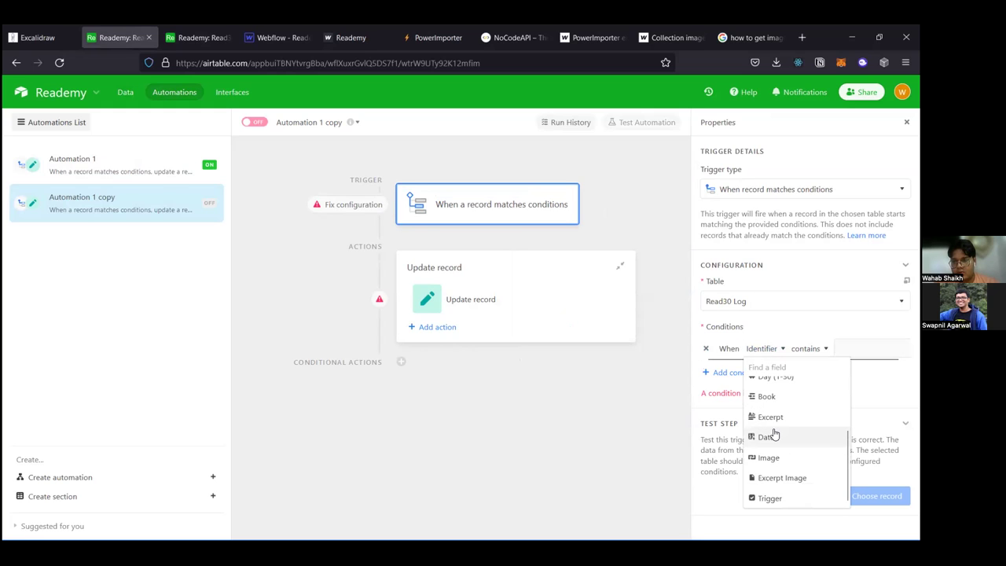
pyautogui.click(774, 499)
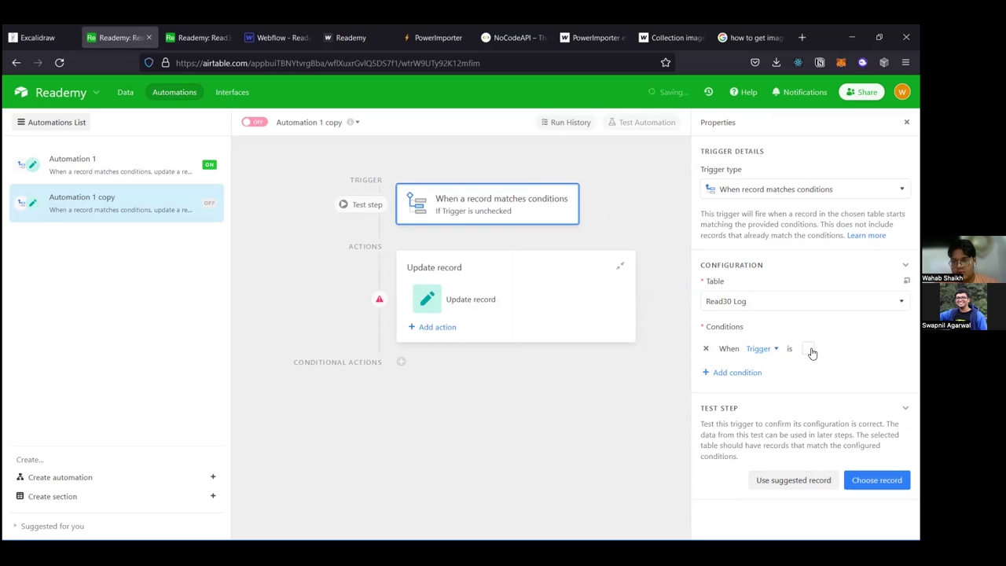
pyautogui.click(719, 374)
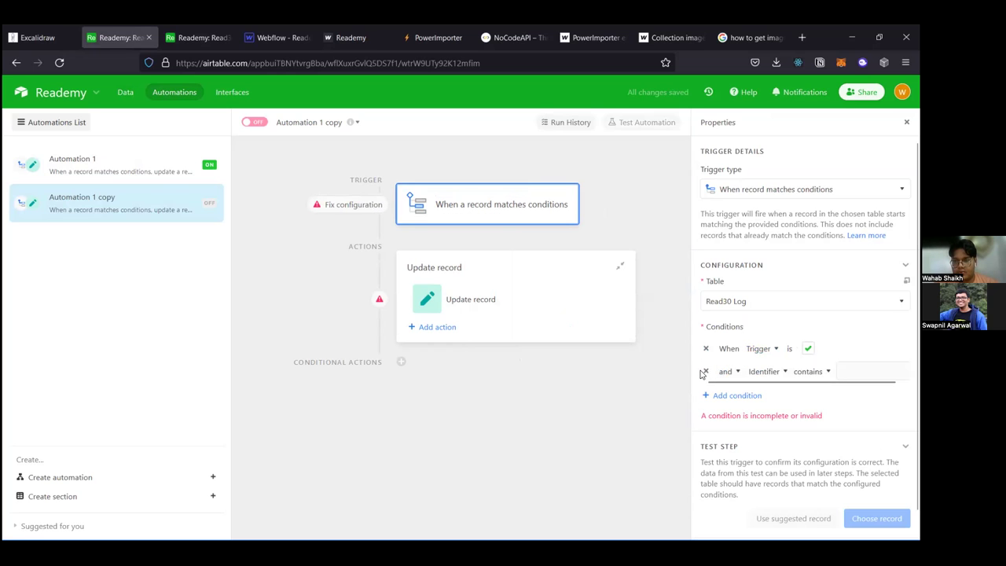
pyautogui.click(704, 372)
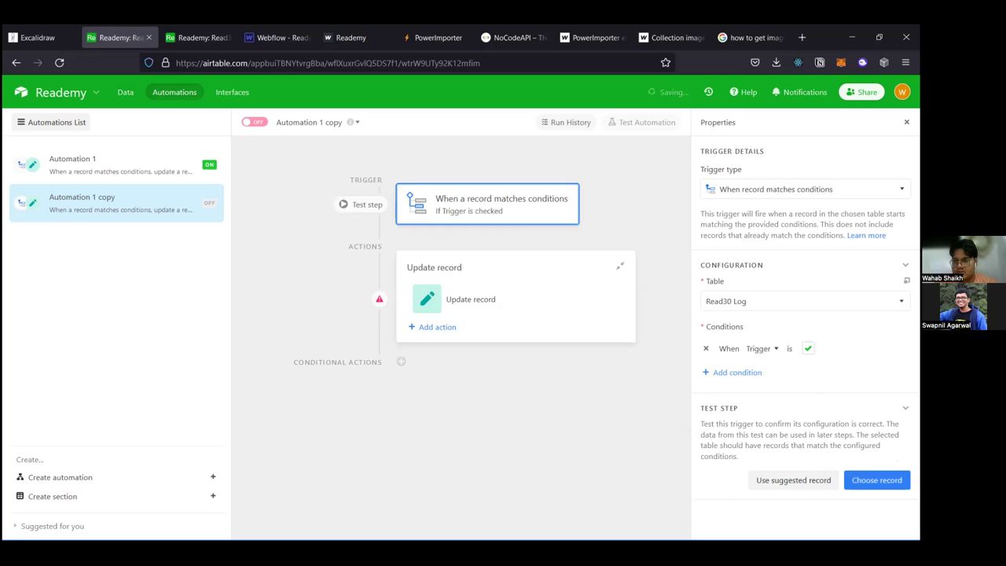
# Step: Set the table of the Update record action in Automation 1 copy to Read30 Log
pyautogui.click(518, 278)
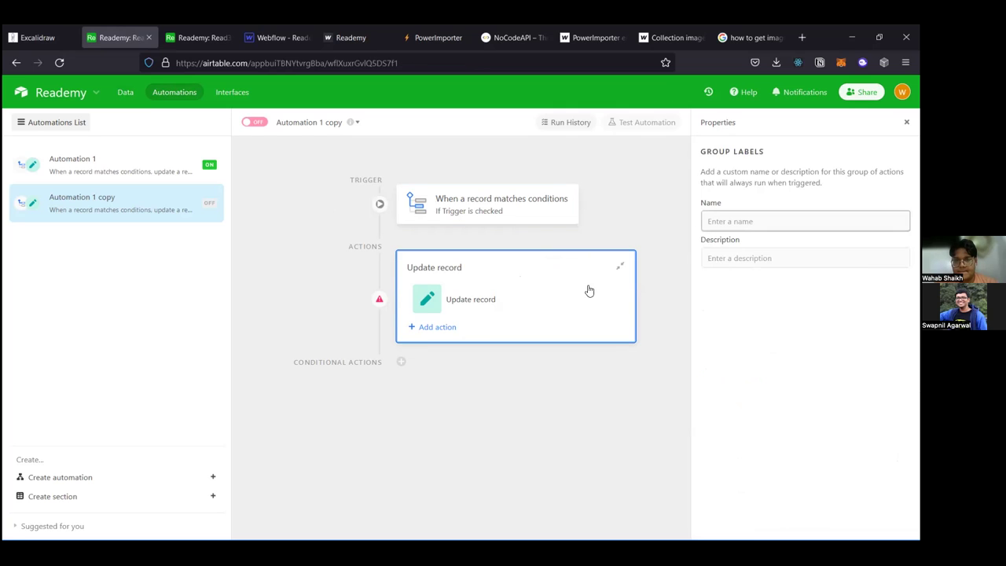
pyautogui.click(611, 307)
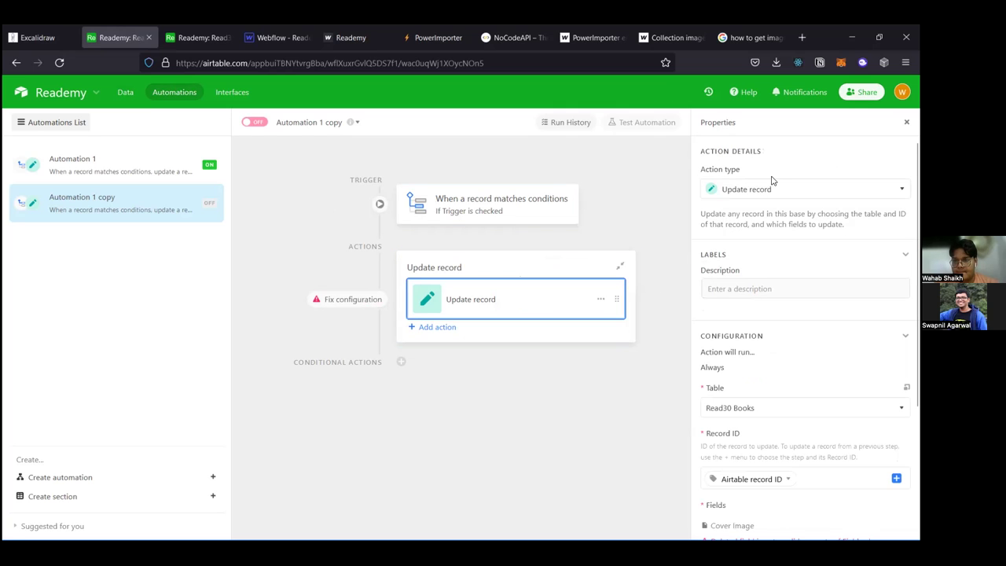
pyautogui.scroll(-3, 772, 180)
pyautogui.click(823, 260)
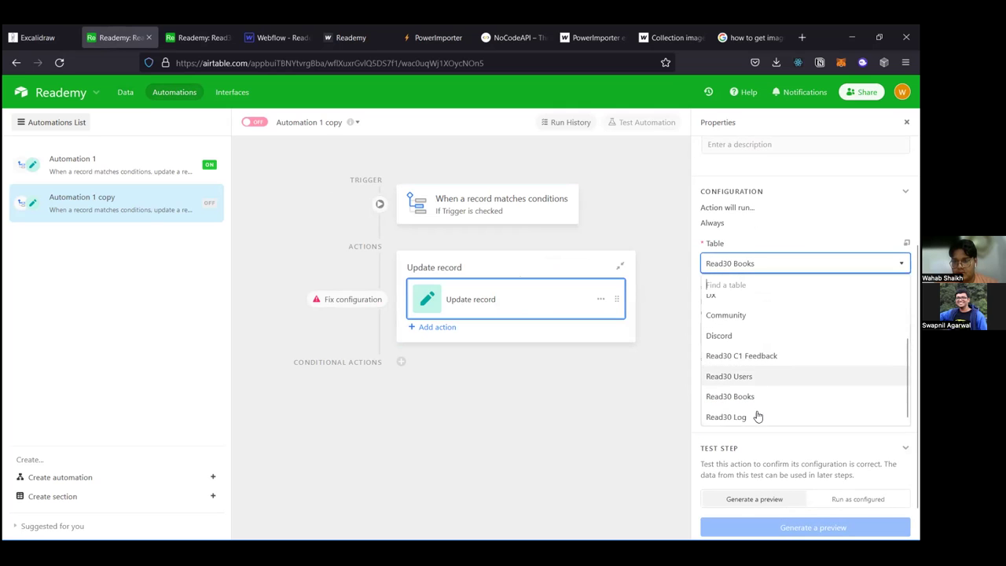
pyautogui.click(756, 417)
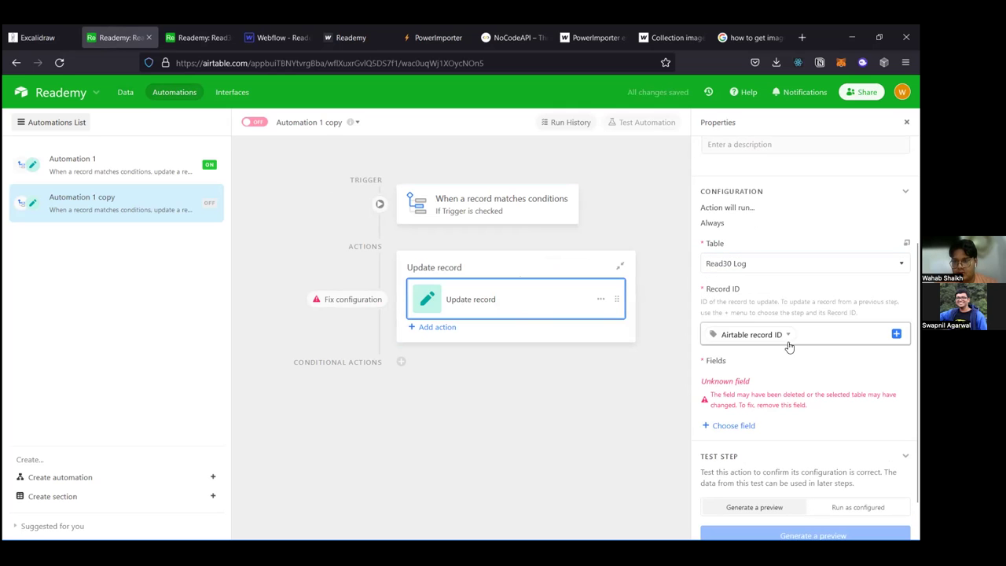
# Step: Remove the unknown field from the Update record action and choose Excerpt Image as the field to update
pyautogui.scroll(-1, 717, 391)
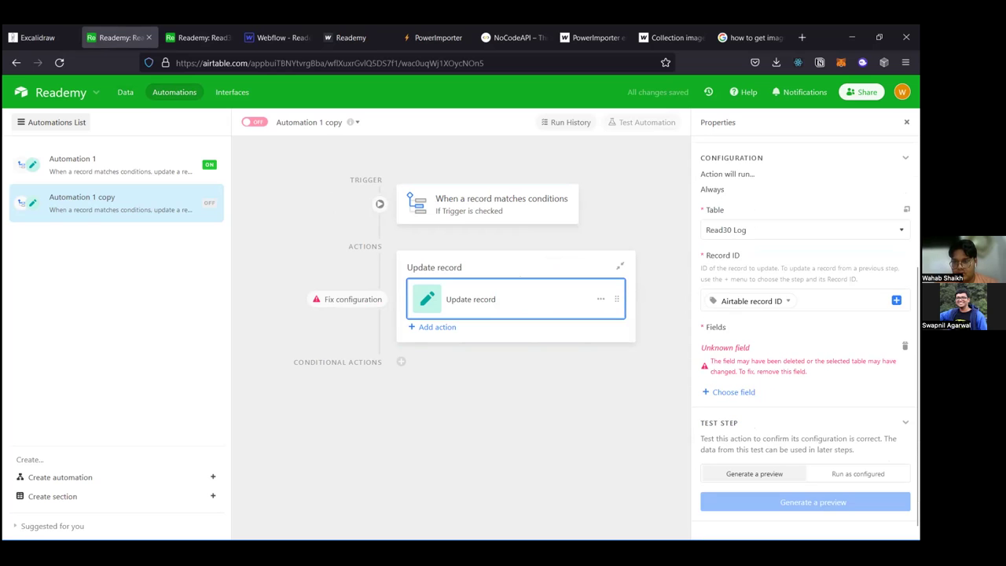
pyautogui.doubleClick(905, 346)
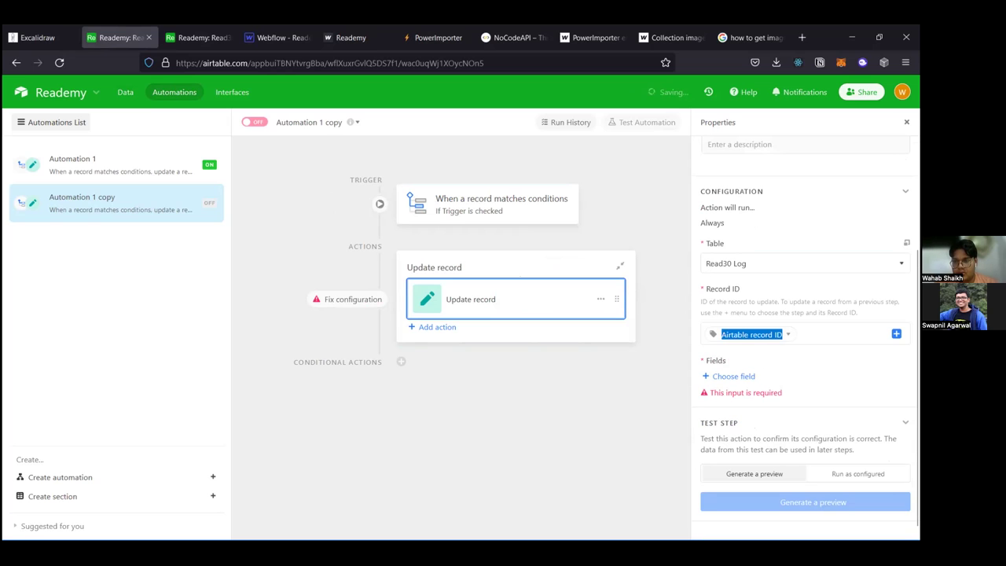
pyautogui.click(735, 379)
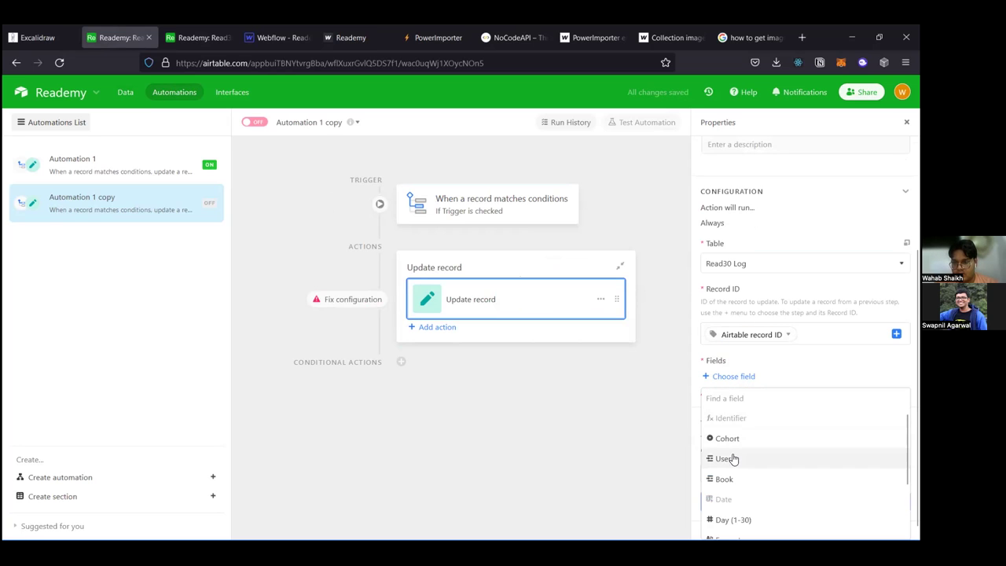
pyautogui.scroll(-2, 734, 467)
pyautogui.click(738, 509)
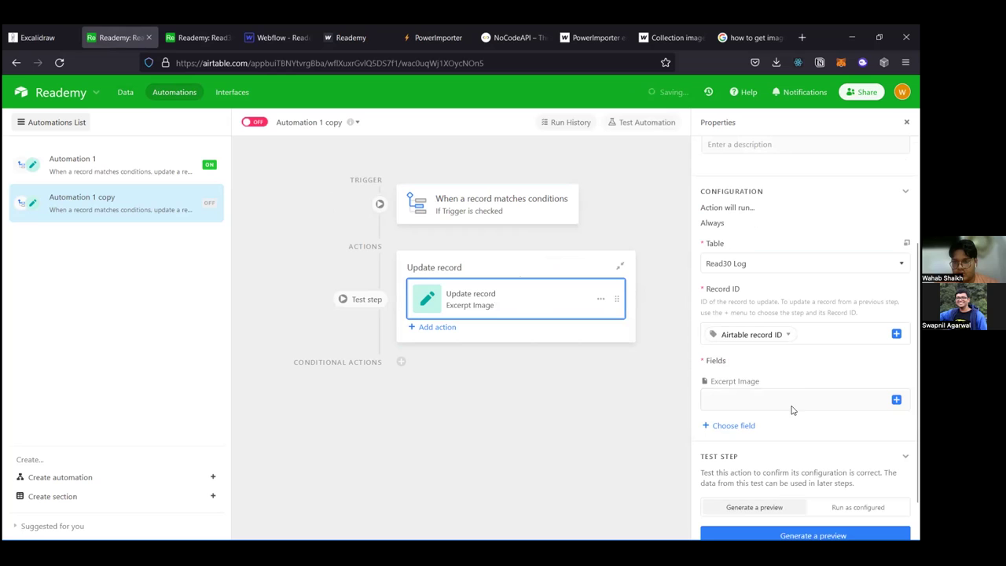
pyautogui.click(731, 397)
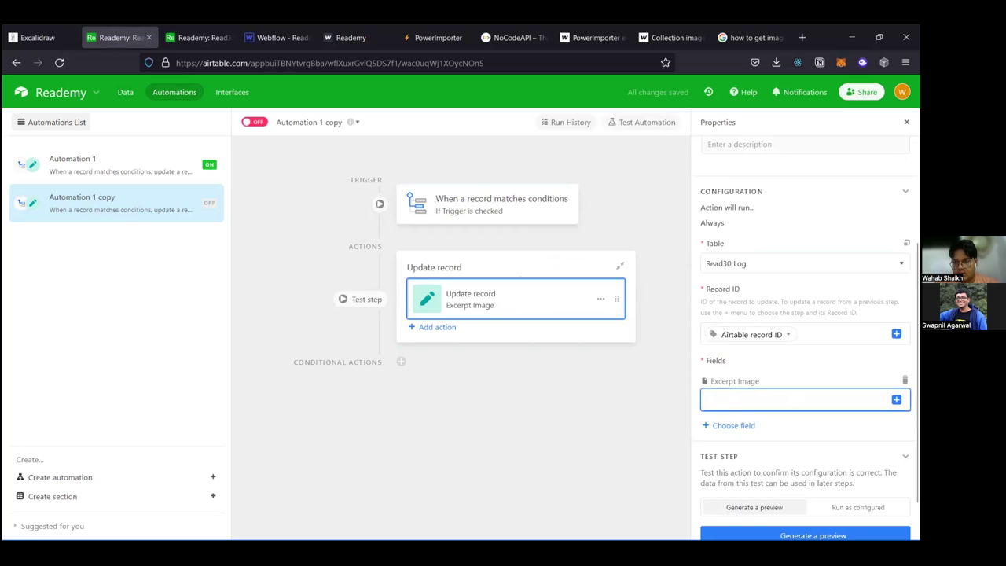
pyautogui.click(769, 396)
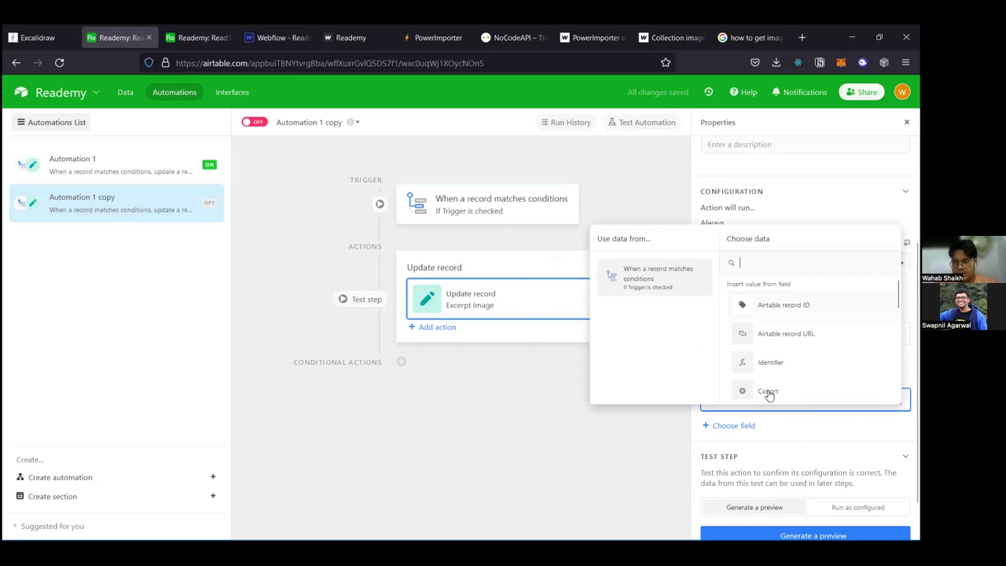
pyautogui.scroll(-5, 814, 322)
pyautogui.scroll(-2, 799, 344)
pyautogui.click(790, 319)
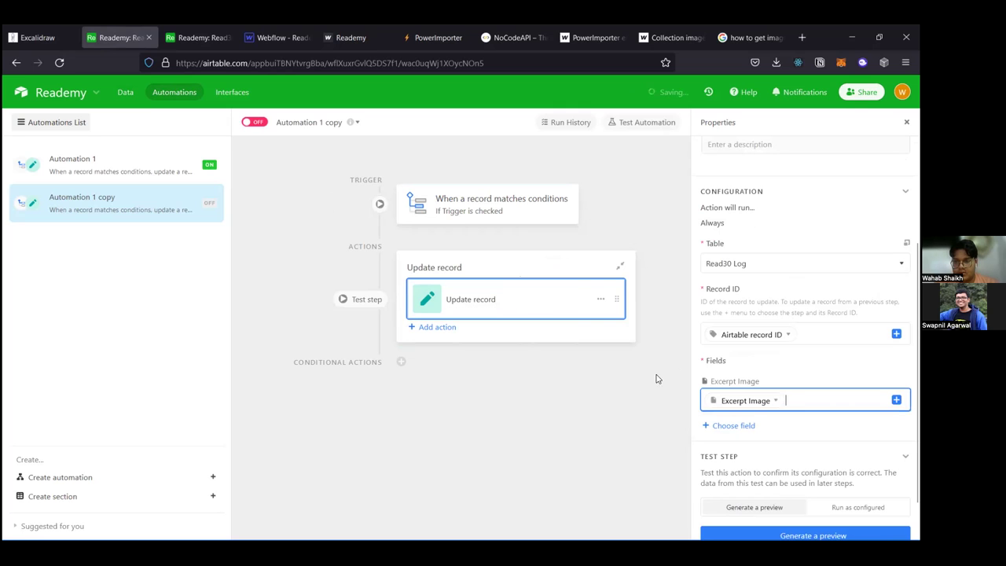
pyautogui.click(742, 402)
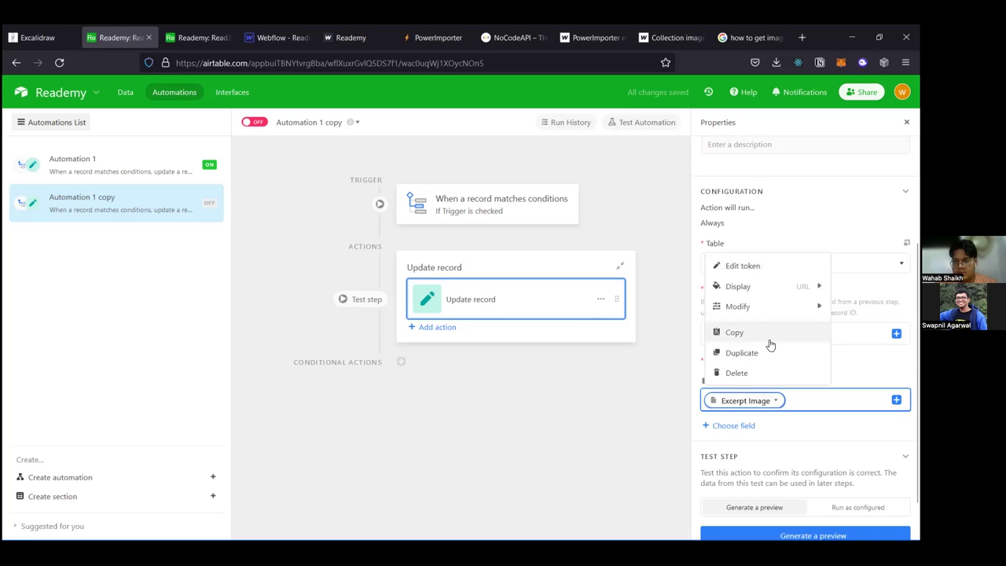
pyautogui.click(786, 401)
pyautogui.press('BackSpace')
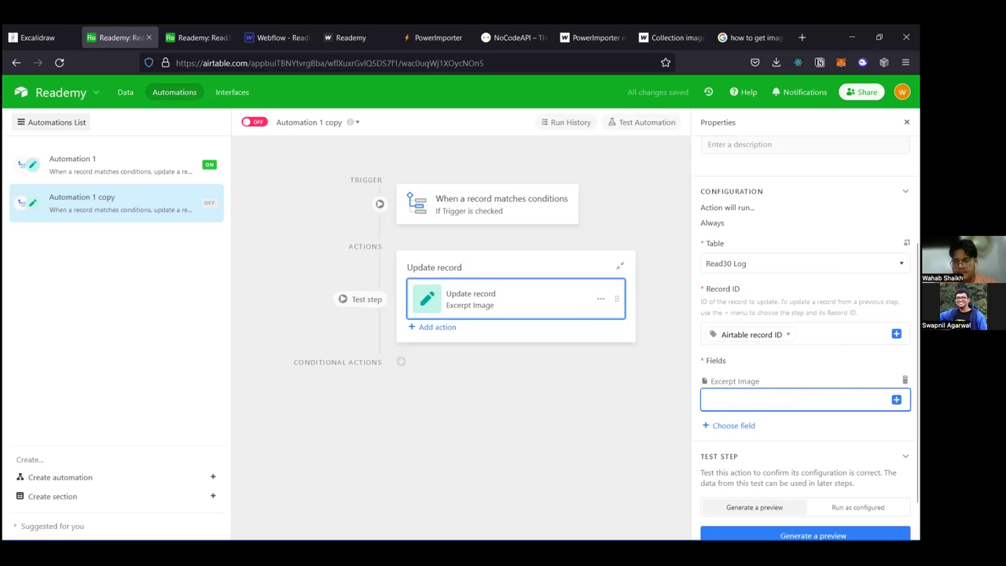
# Step: Fill the action's Excerpt Image field with the Image value from the triggering record
pyautogui.click(895, 399)
pyautogui.scroll(-3, 822, 325)
pyautogui.scroll(-5, 797, 358)
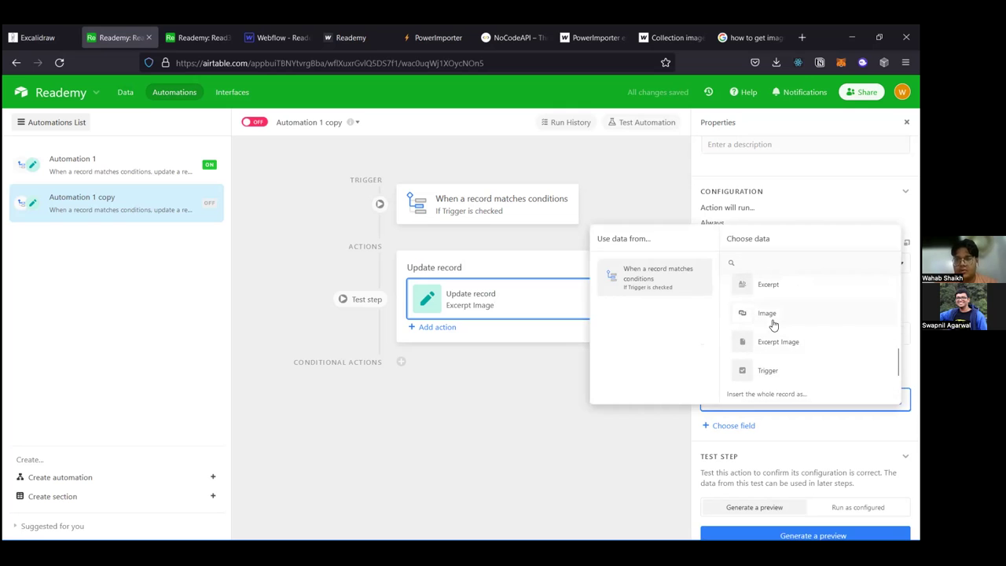
pyautogui.click(776, 324)
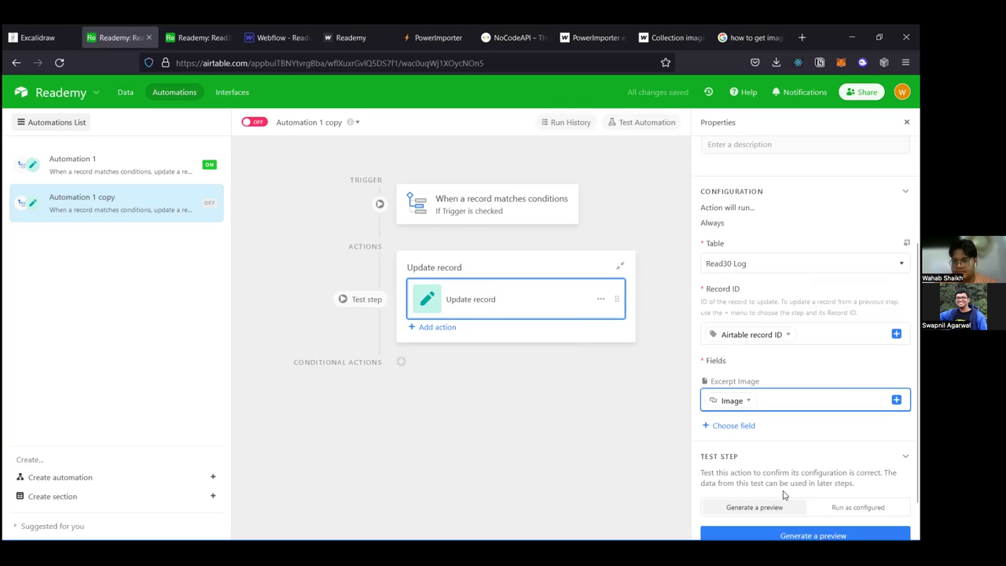
# Step: Try to generate a preview of the Update record action by running the tests of both steps
pyautogui.scroll(-1, 806, 337)
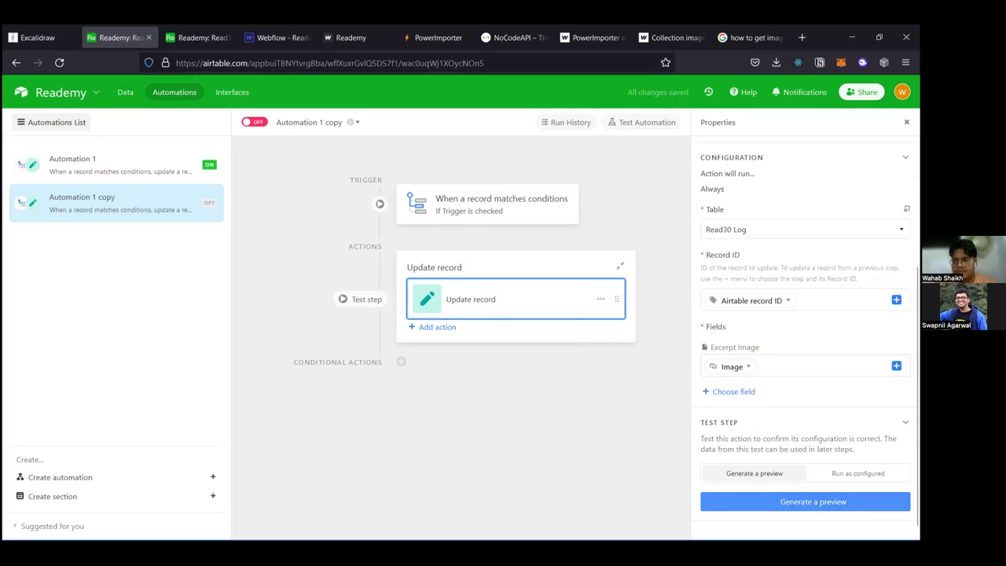
pyautogui.click(772, 499)
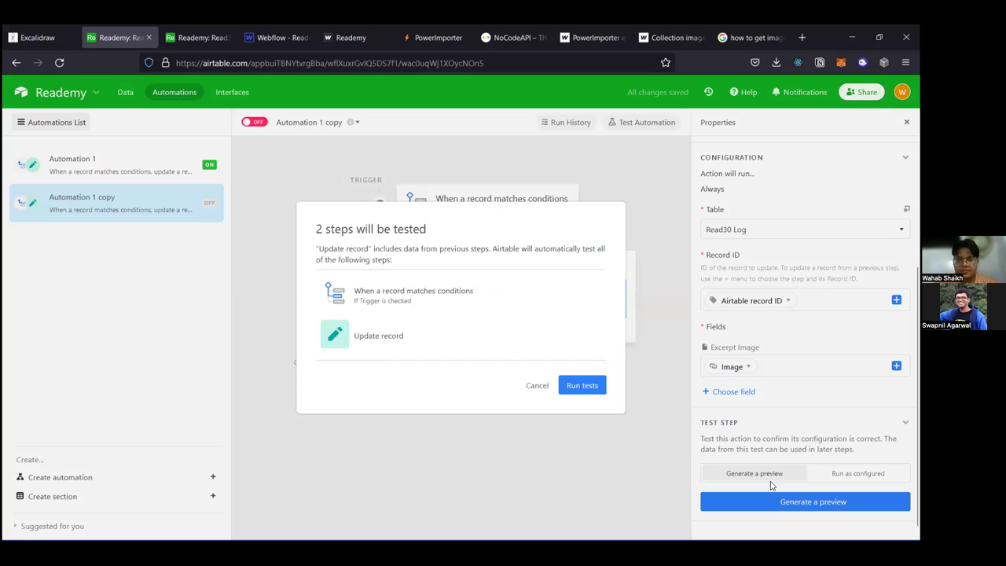
pyautogui.click(581, 385)
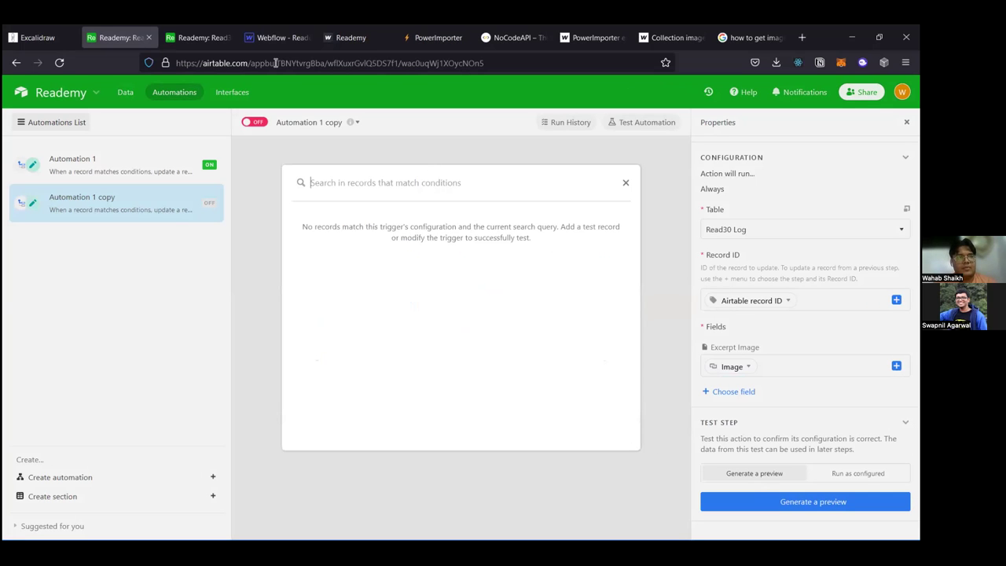
pyautogui.click(204, 26)
pyautogui.click(136, 30)
pyautogui.click(255, 125)
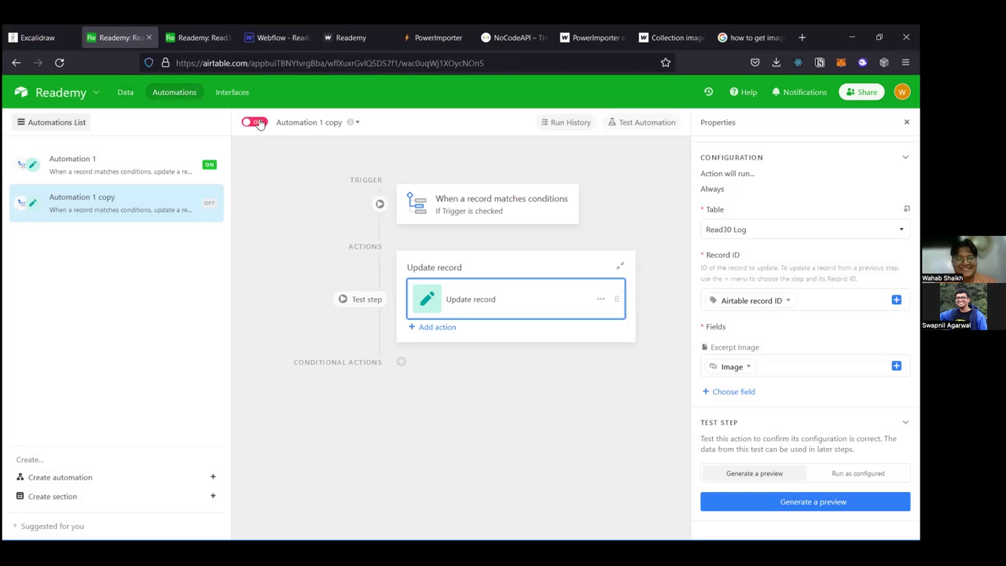
# Step: Turn on Automation 1 copy and check Trigger for records 5 to 9 of the Read30 Log table
pyautogui.click(255, 125)
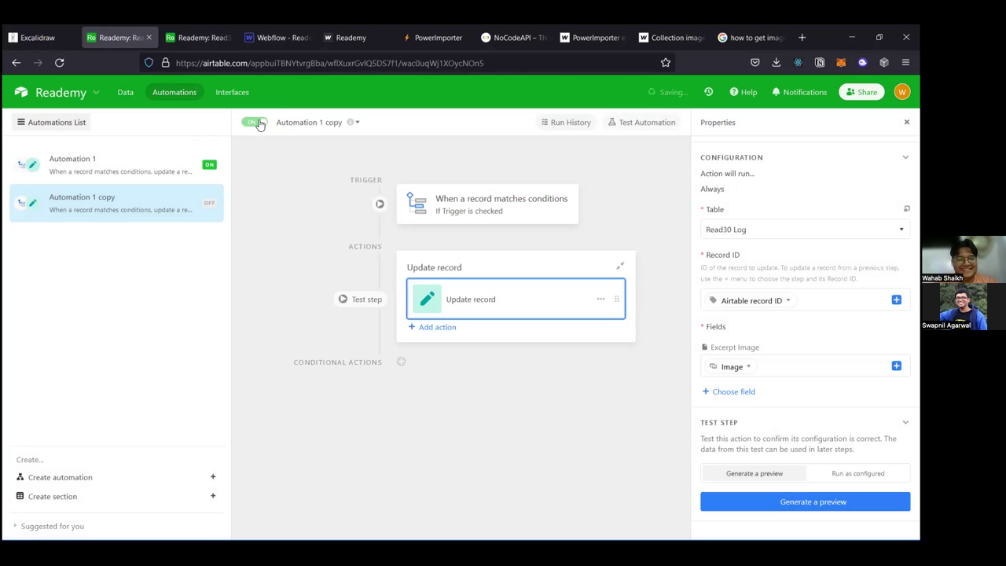
pyautogui.click(213, 23)
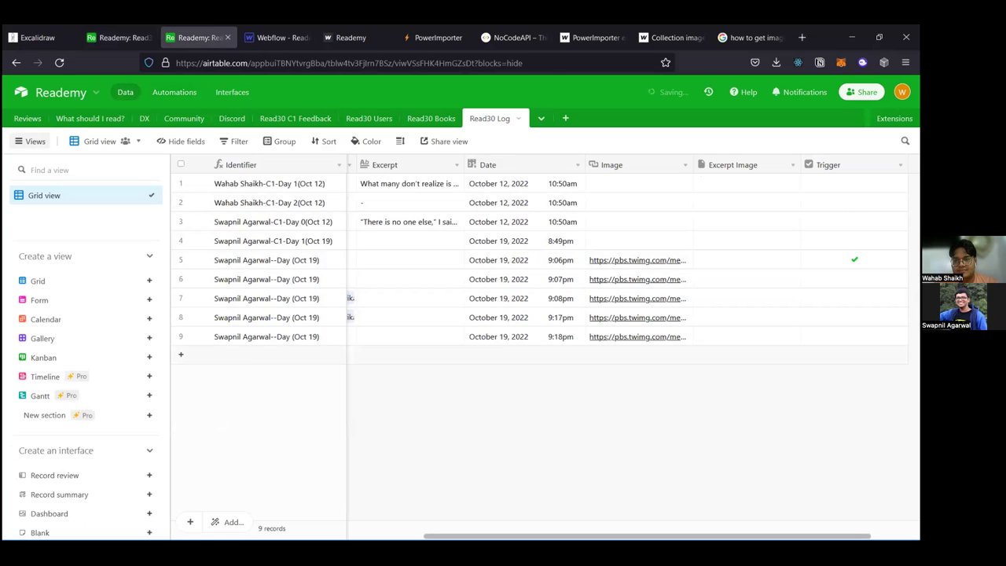
pyautogui.click(746, 264)
pyautogui.click(854, 279)
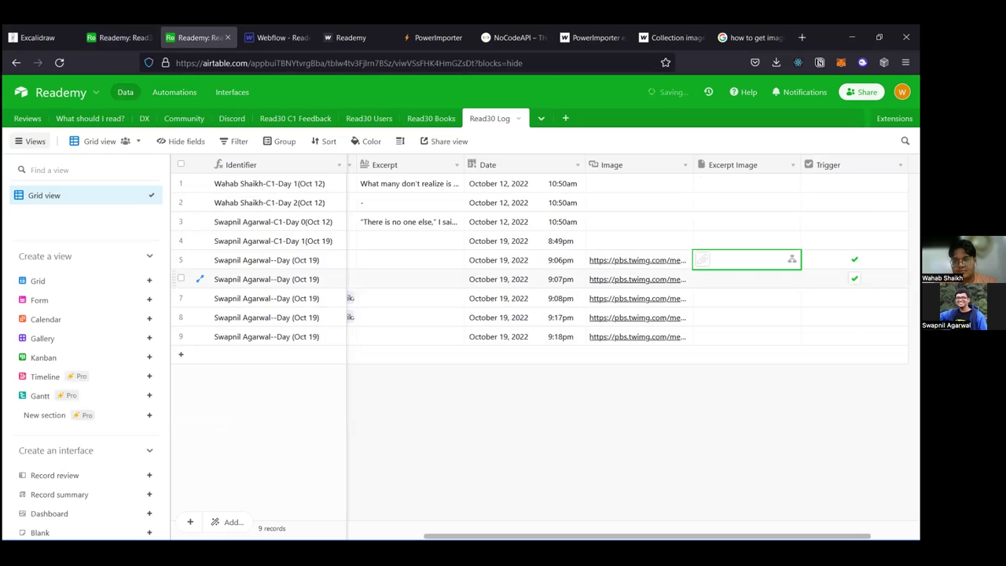
pyautogui.click(854, 298)
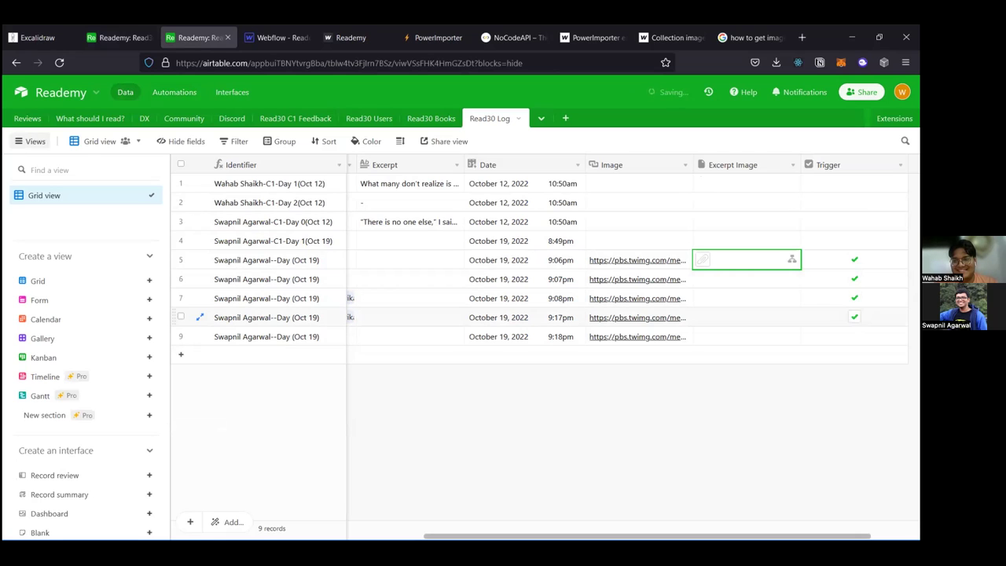
pyautogui.click(181, 354)
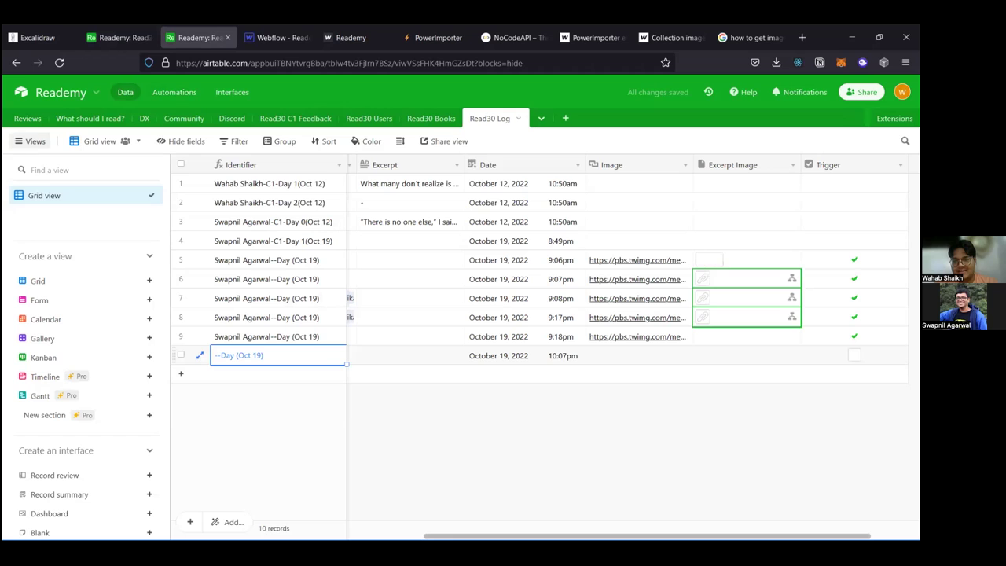
pyautogui.hscroll(-5, 703, 429)
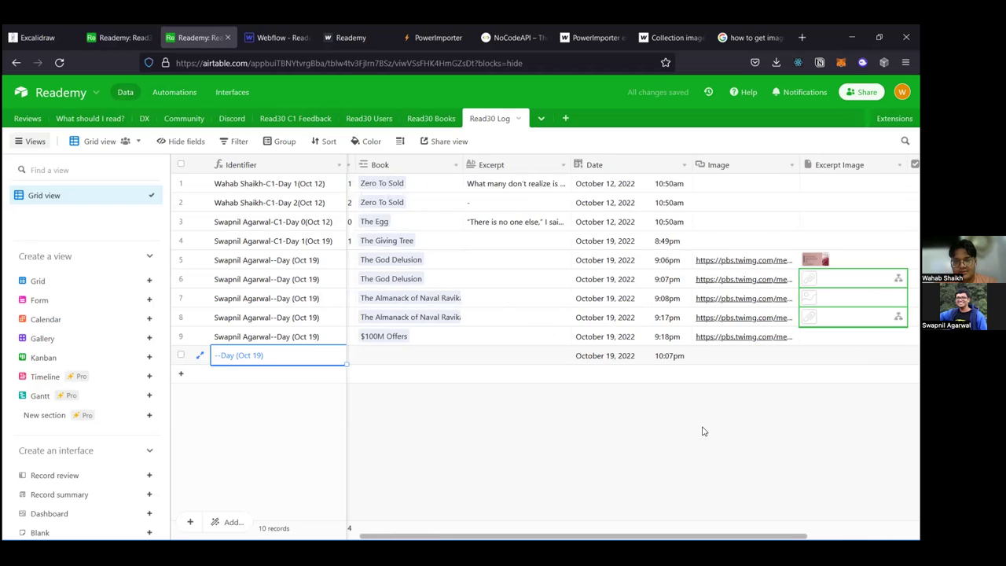
pyautogui.click(182, 355)
pyautogui.press('Delete')
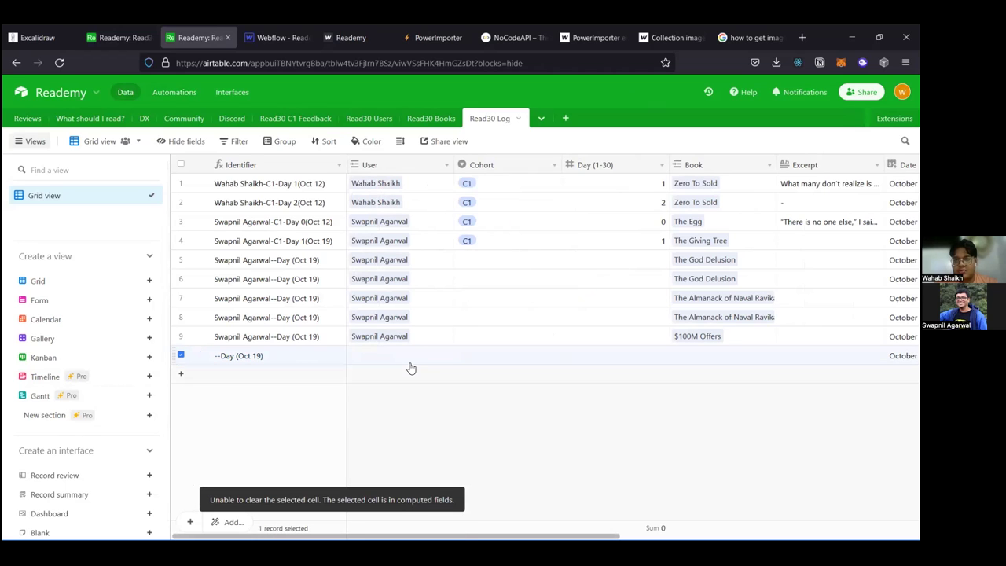
pyautogui.hscroll(10, 419, 370)
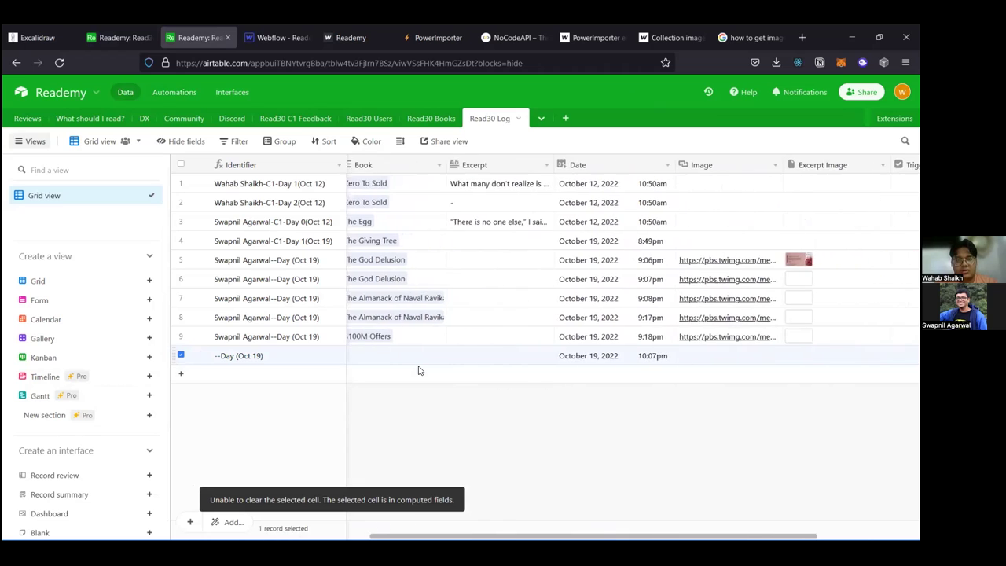
pyautogui.hscroll(-1, 419, 370)
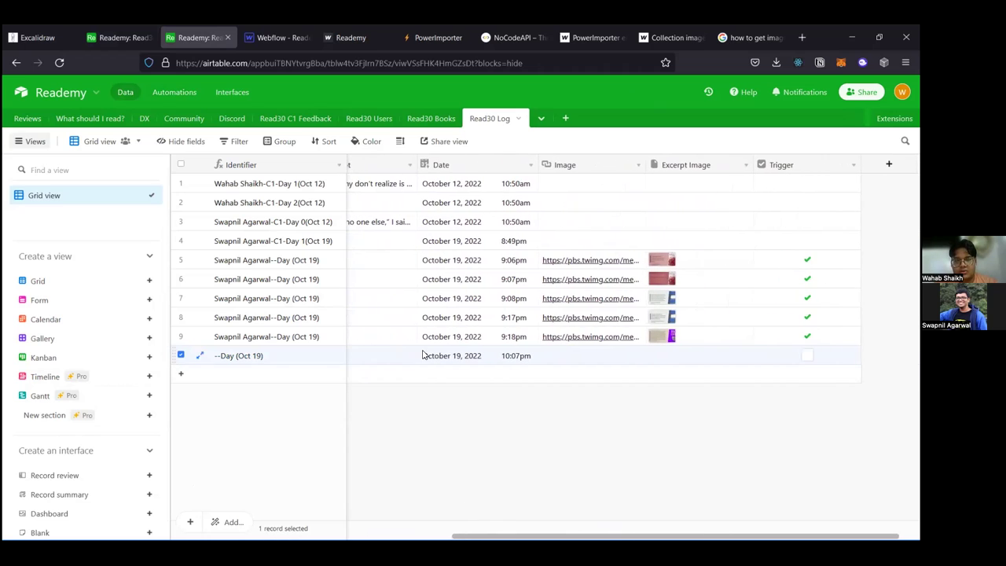
pyautogui.rightClick(423, 355)
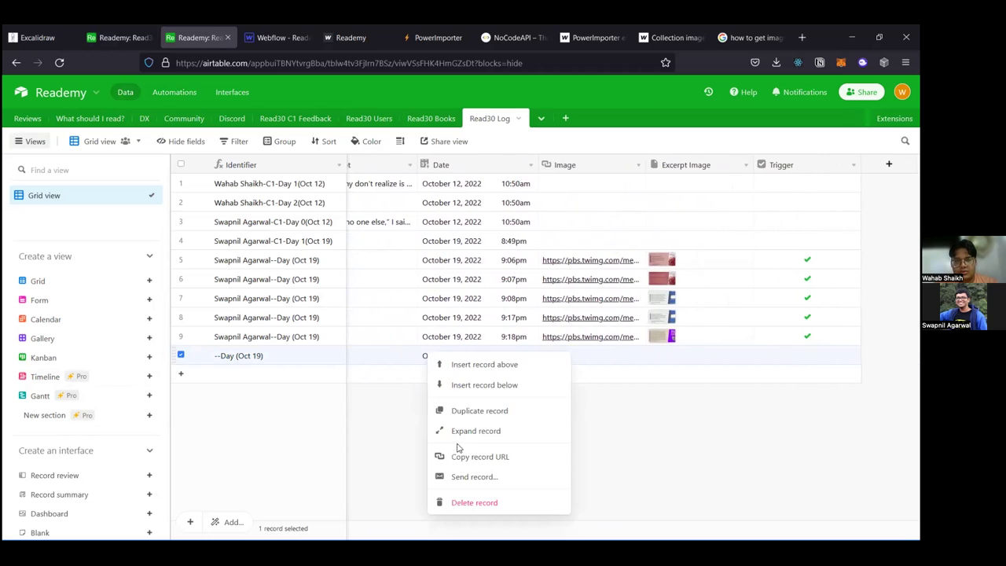
pyautogui.click(473, 503)
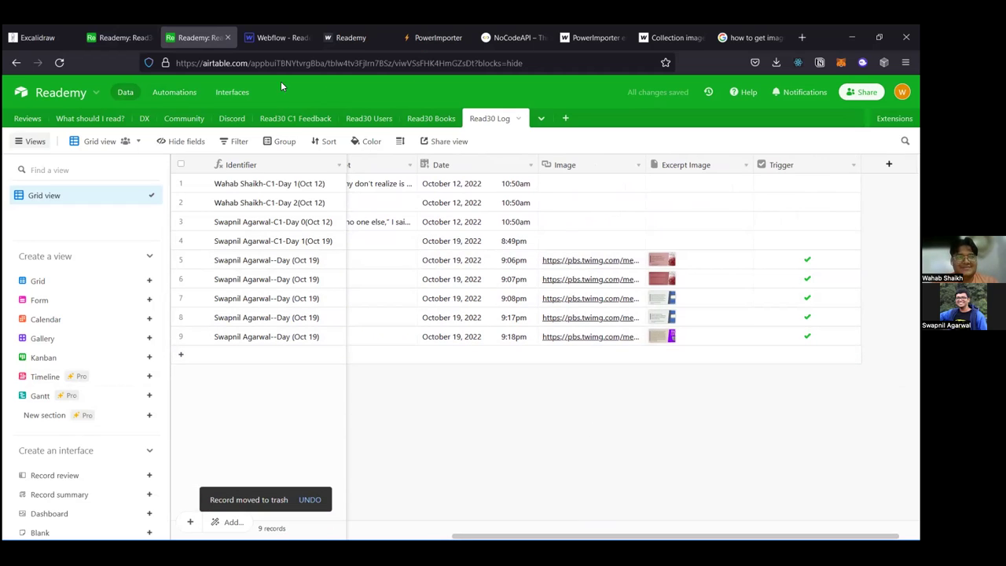
# Step: Switch to PowerImporter and sync the Reademy workflow from Airtable to Webflow
pyautogui.click(257, 46)
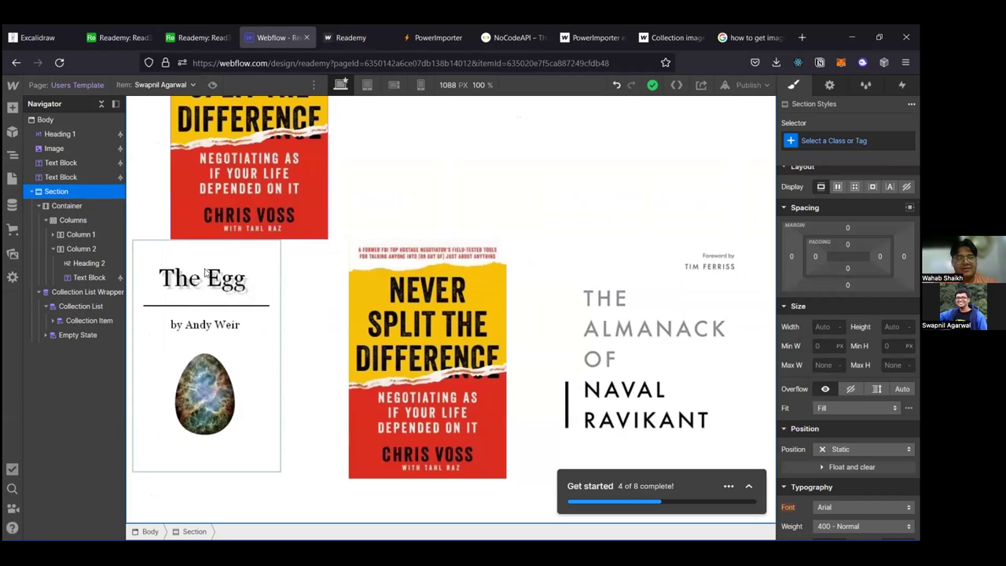
pyautogui.click(335, 39)
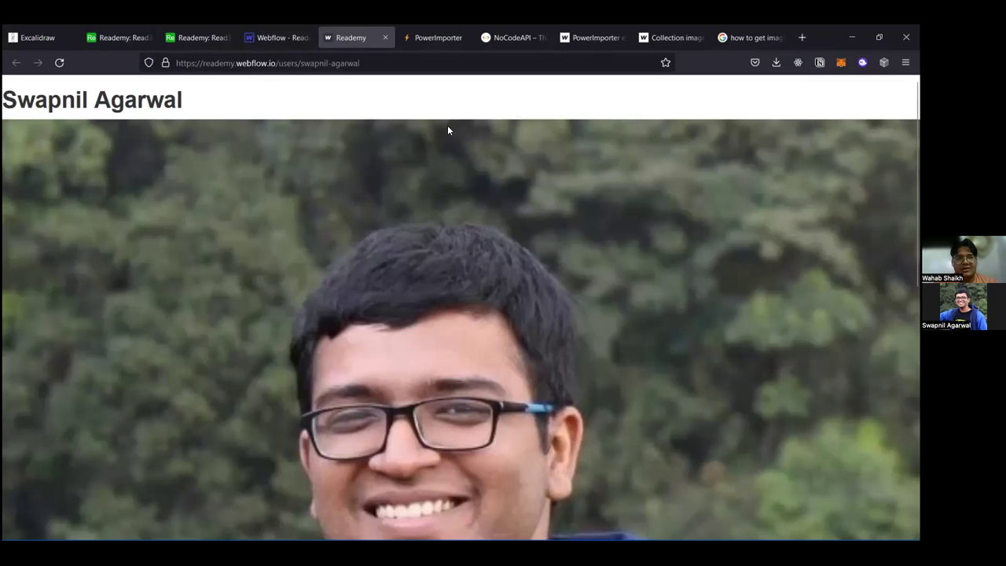
pyautogui.click(432, 39)
pyautogui.click(351, 328)
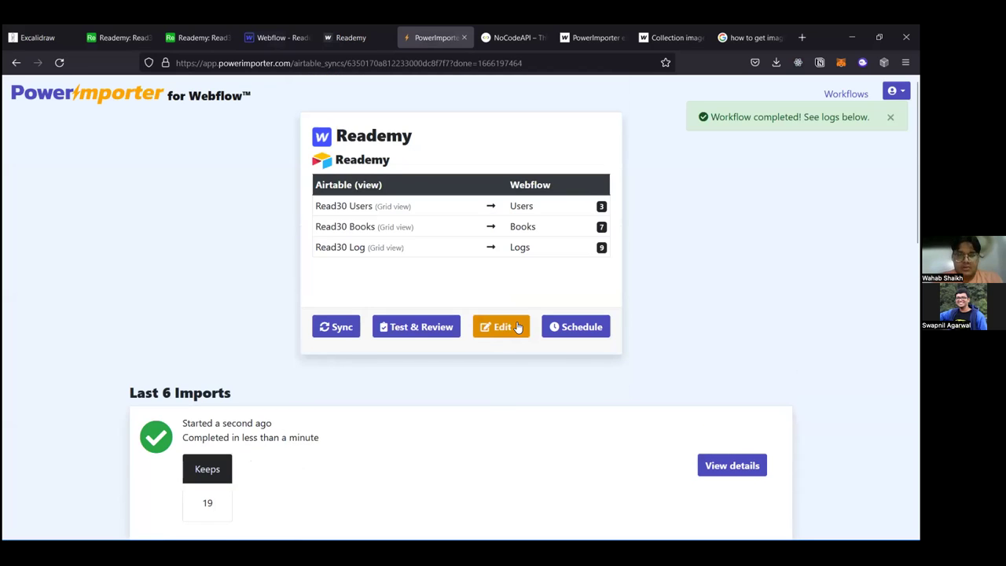
# Step: Open the workflow's field mapping, refresh its fields and go to the Read30 Log to Logs section
pyautogui.click(519, 325)
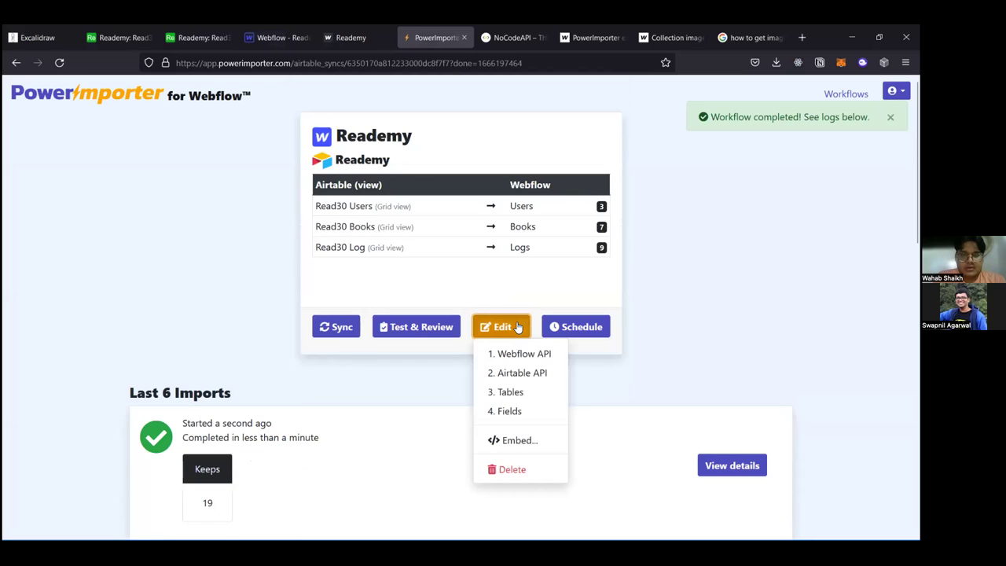
pyautogui.click(509, 411)
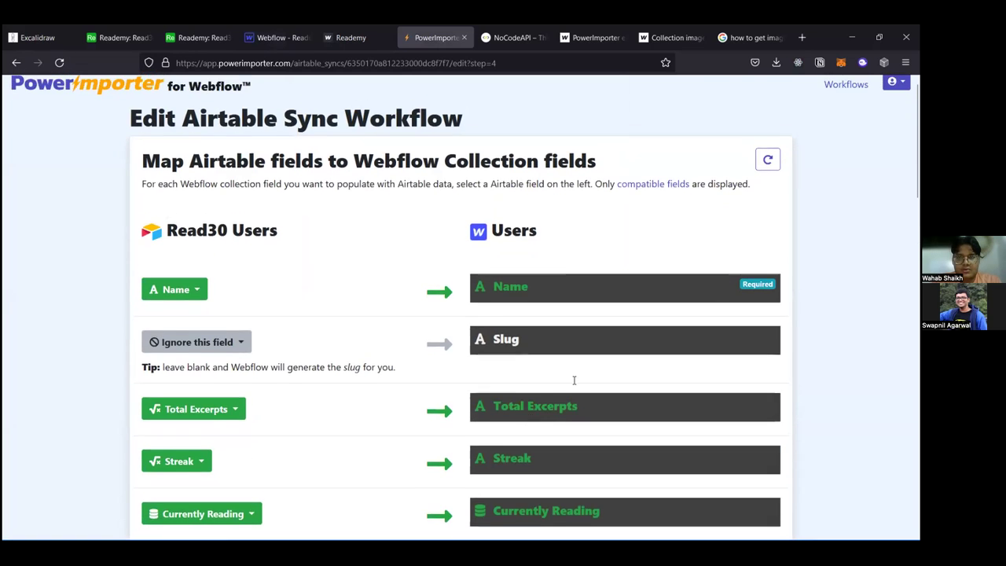
pyautogui.scroll(-6, 644, 335)
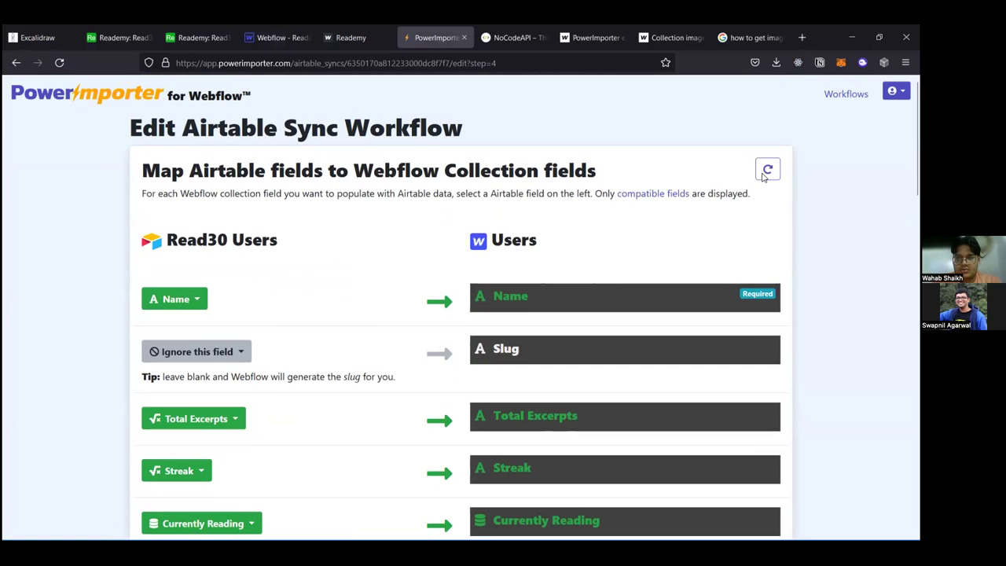
pyautogui.click(762, 176)
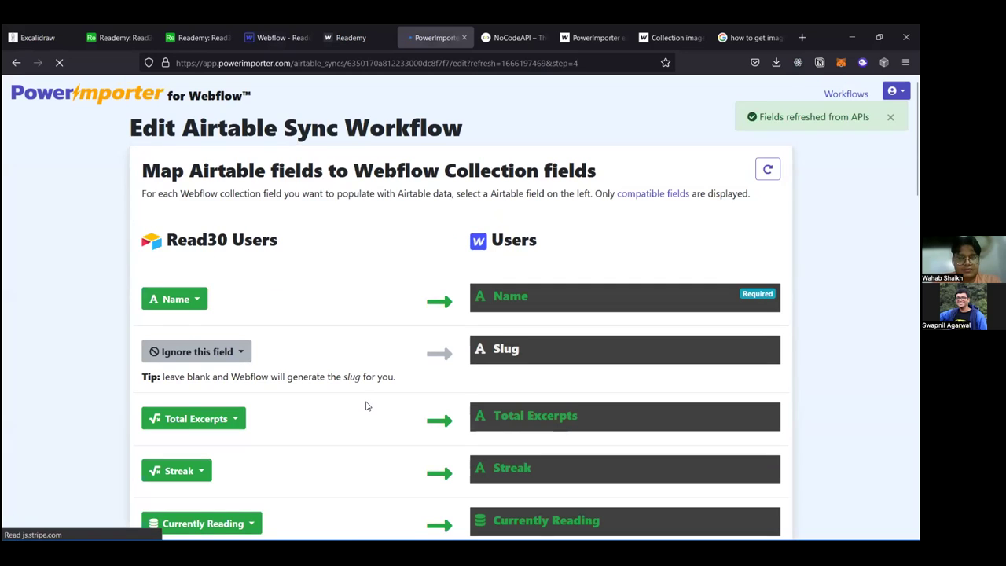
pyautogui.scroll(-9, 365, 405)
pyautogui.scroll(-5, 365, 405)
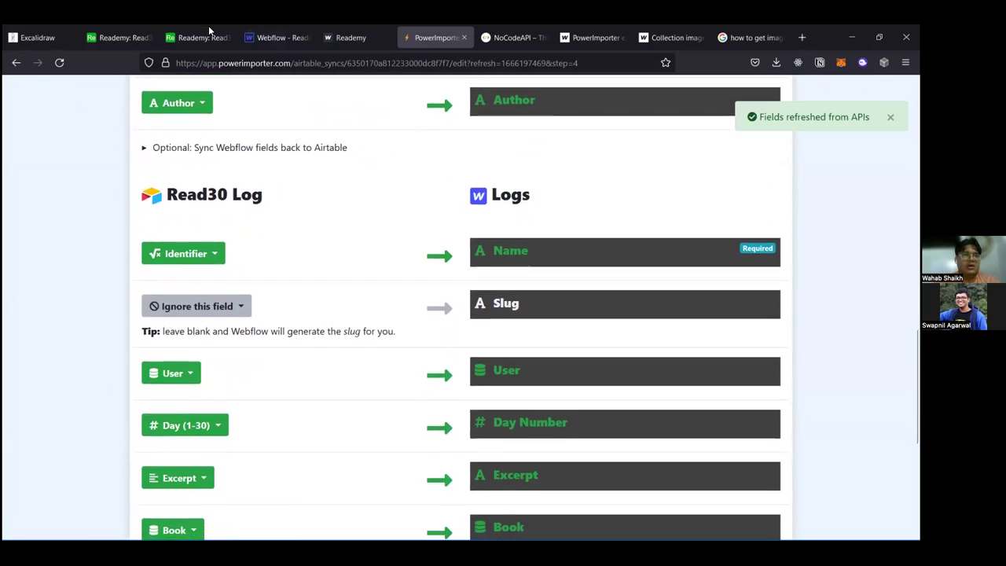
# Step: Switch to Webflow and open the settings of the Logs CMS collection at its custom fields
pyautogui.hotkey('ctrl', '4')
pyautogui.click(12, 203)
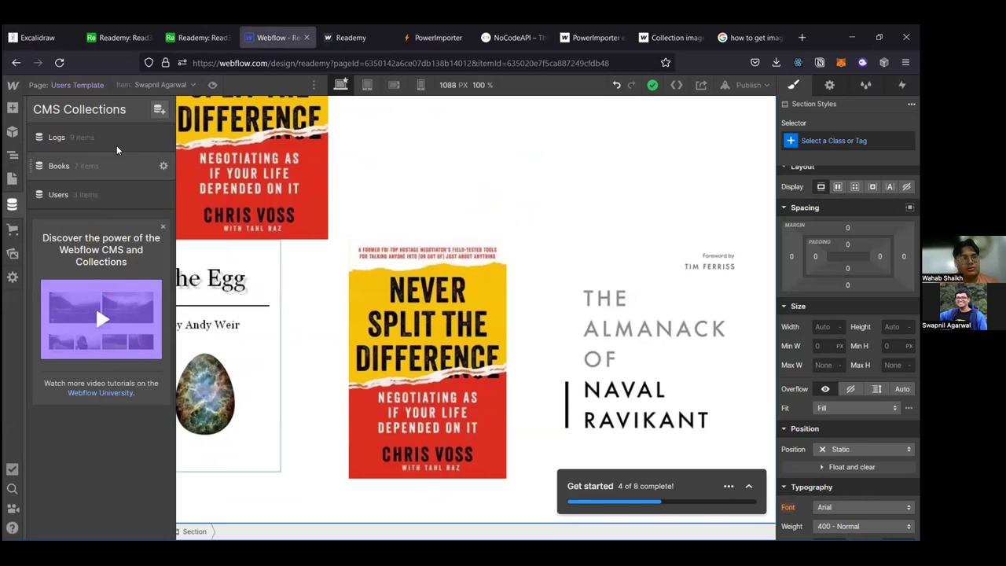
pyautogui.click(117, 149)
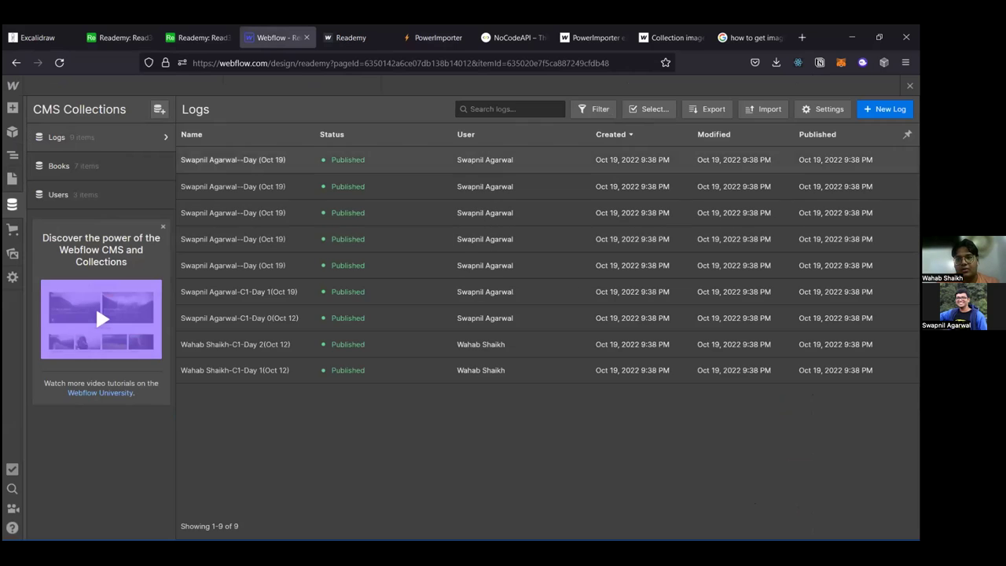
pyautogui.click(821, 109)
pyautogui.scroll(-3, 402, 318)
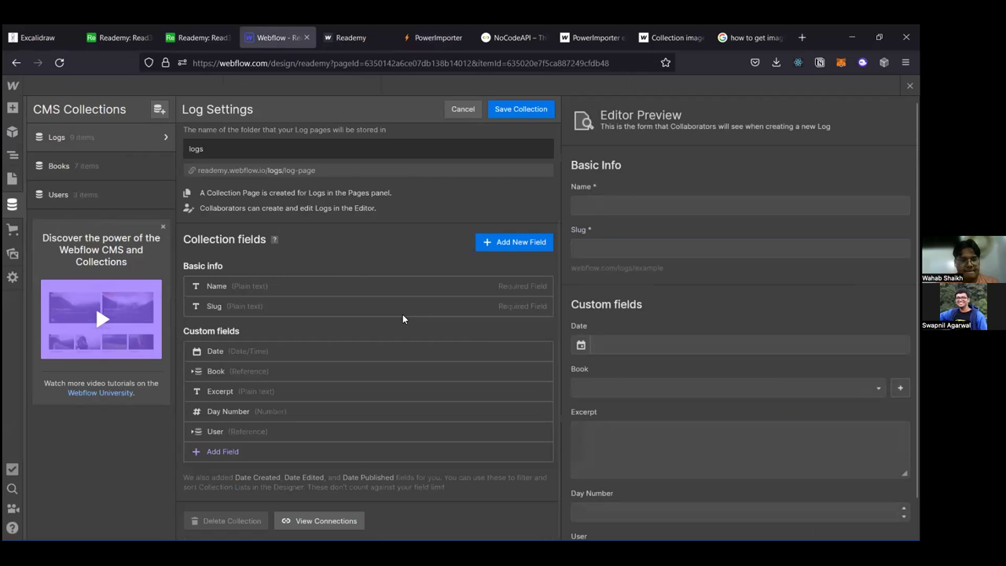
# Step: Add an image field labelled Excerpt Image to the Logs collection and save the collection
pyautogui.click(195, 454)
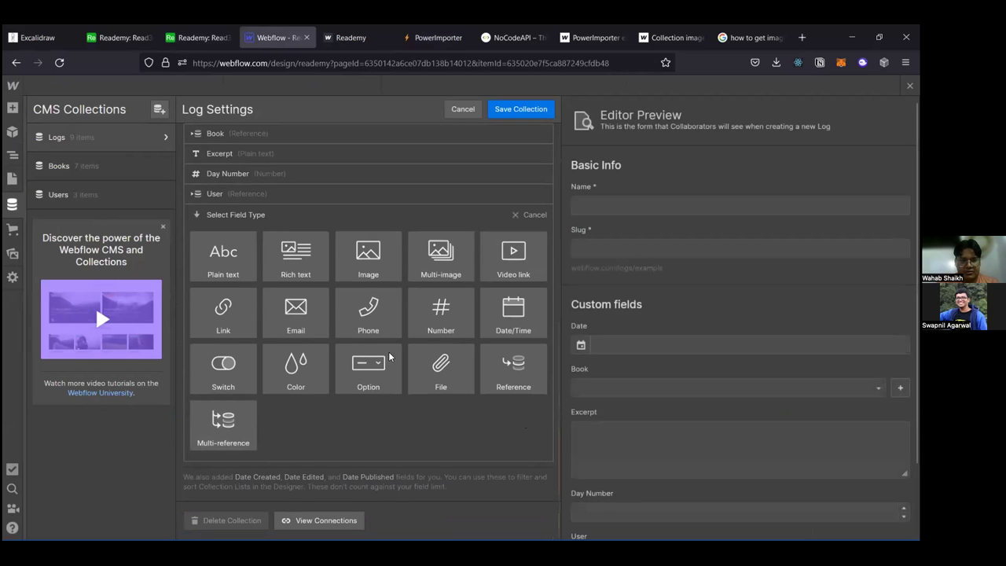
pyautogui.click(365, 260)
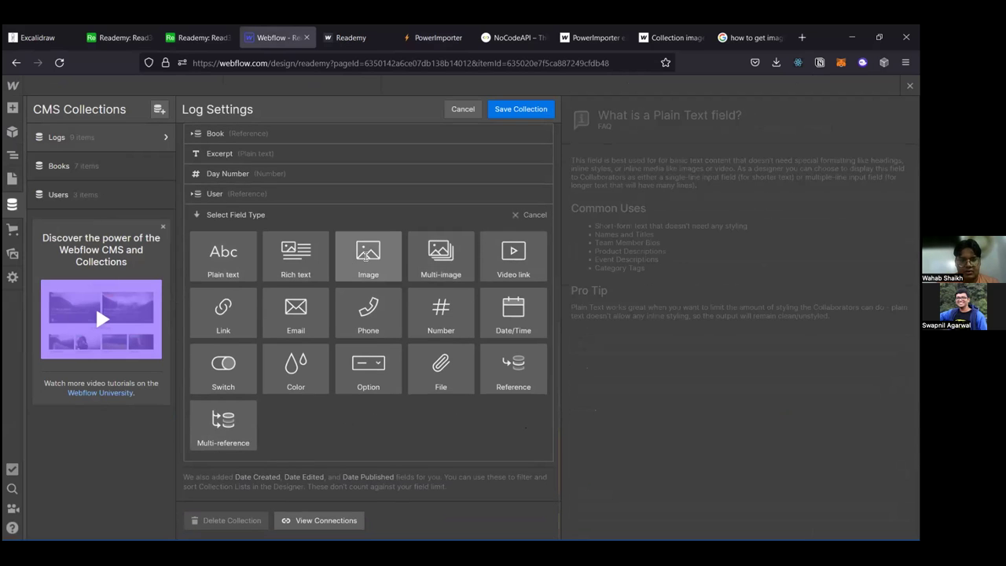
pyautogui.write('E')
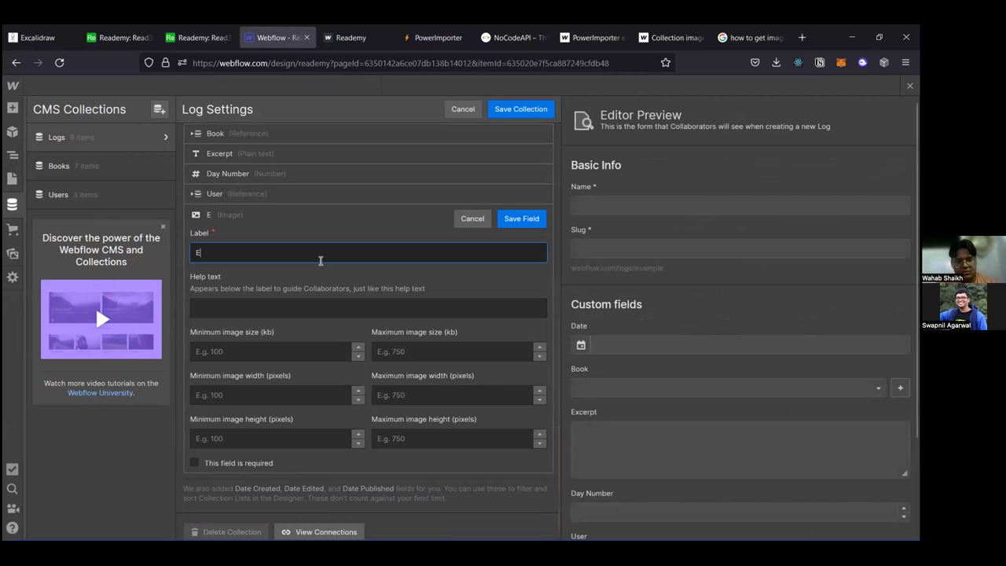
pyautogui.write('xcerpt Image')
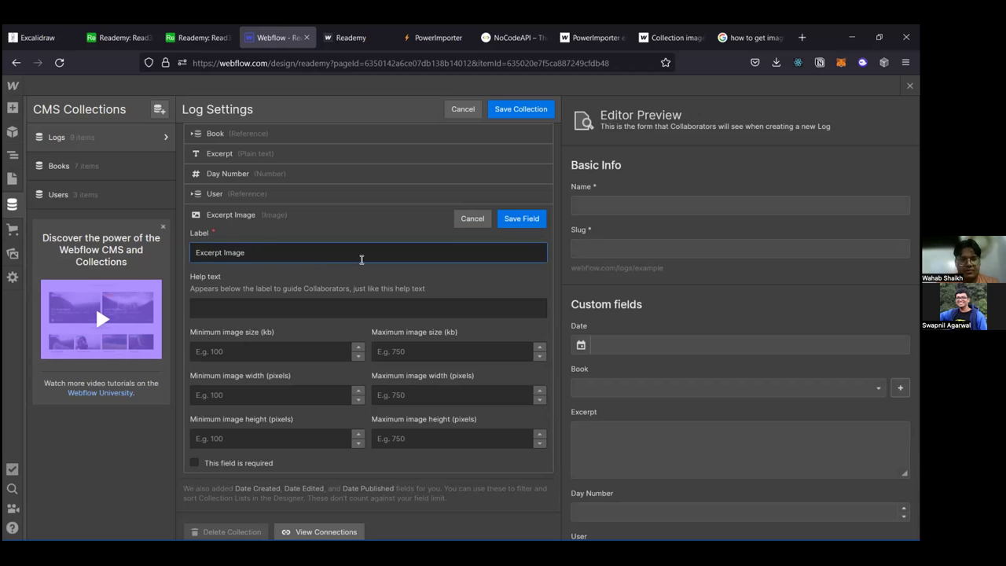
pyautogui.click(521, 218)
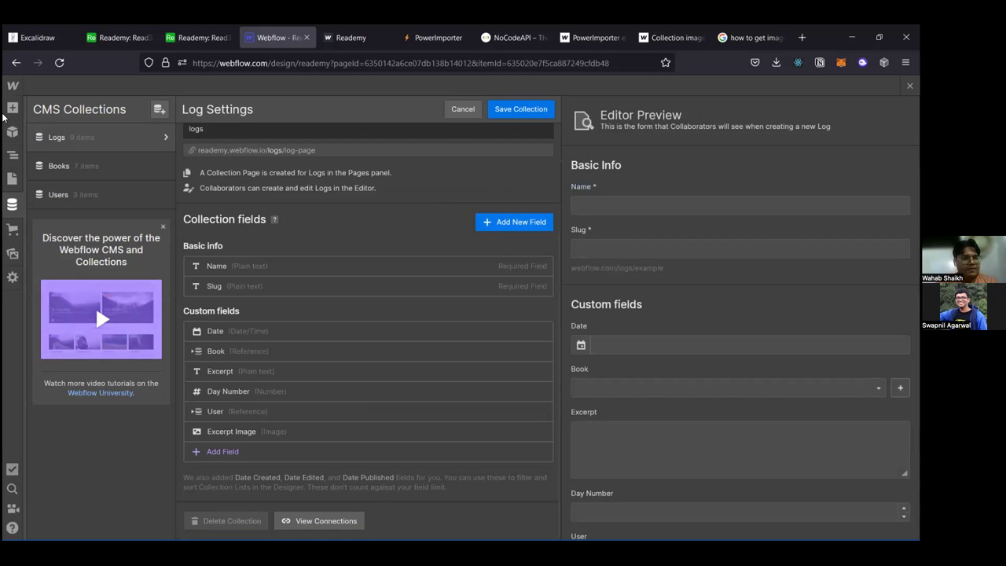
pyautogui.click(104, 139)
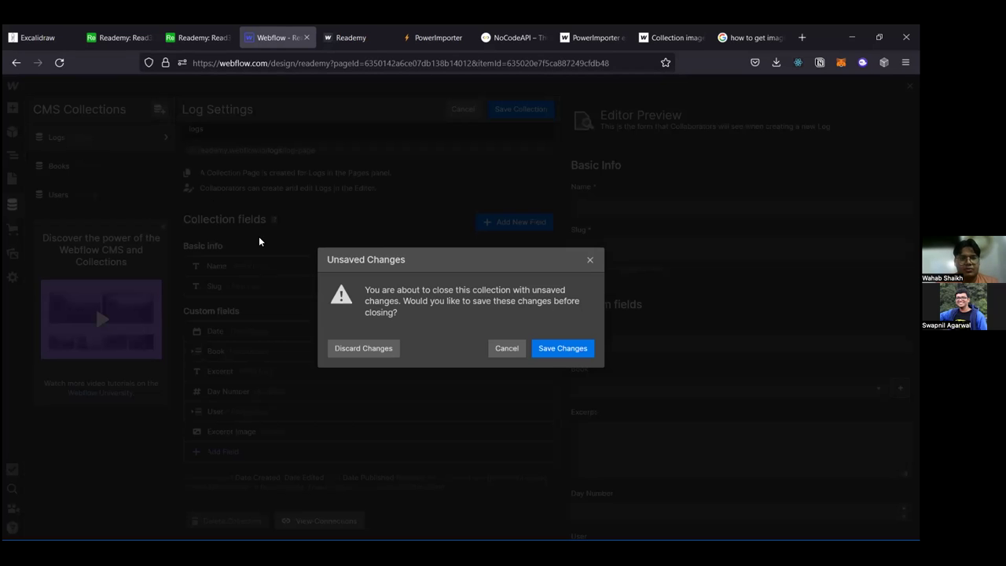
pyautogui.click(589, 260)
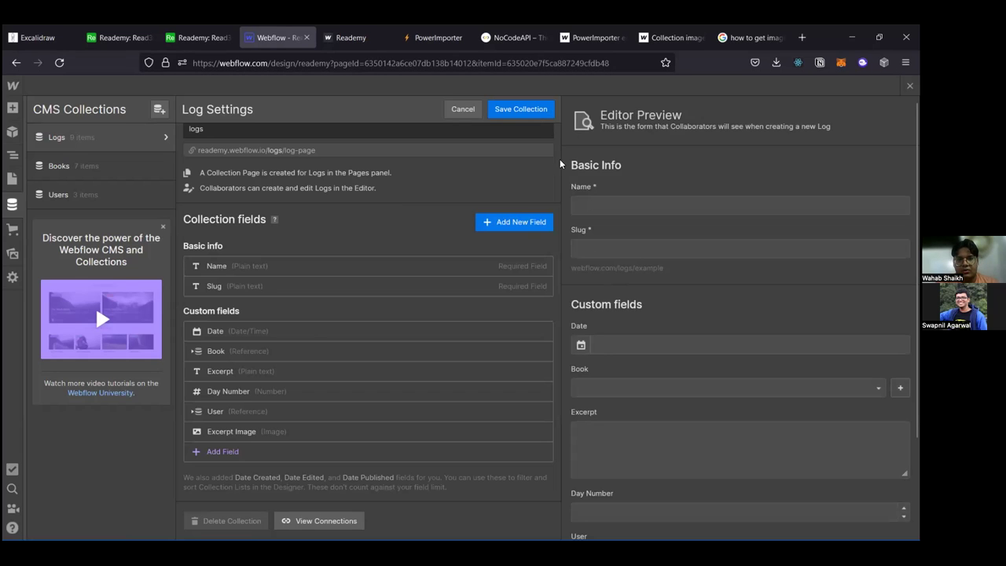
pyautogui.click(532, 115)
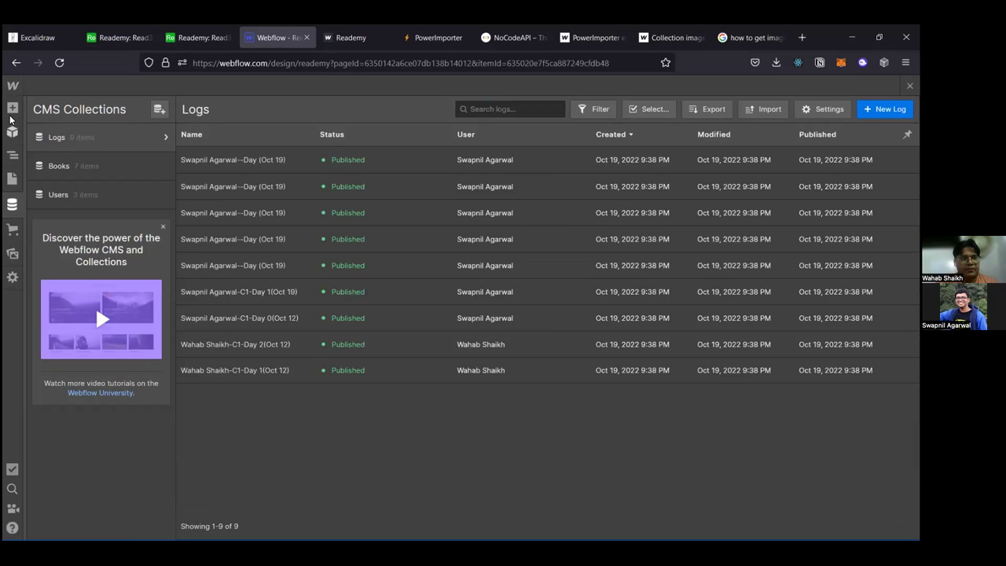
# Step: Leave the CMS collections and publish the site to reademy.webflow.io
pyautogui.click(12, 110)
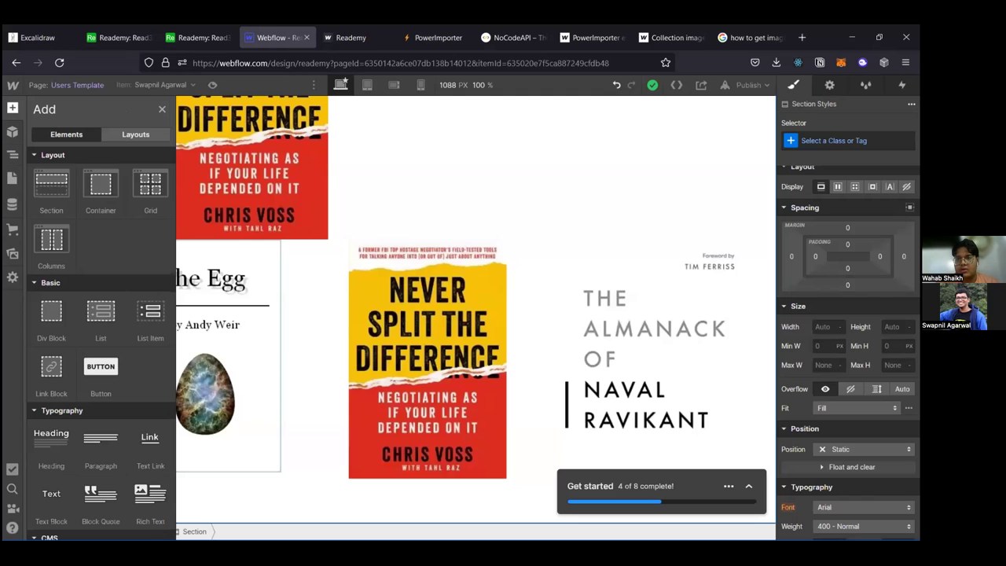
pyautogui.click(748, 85)
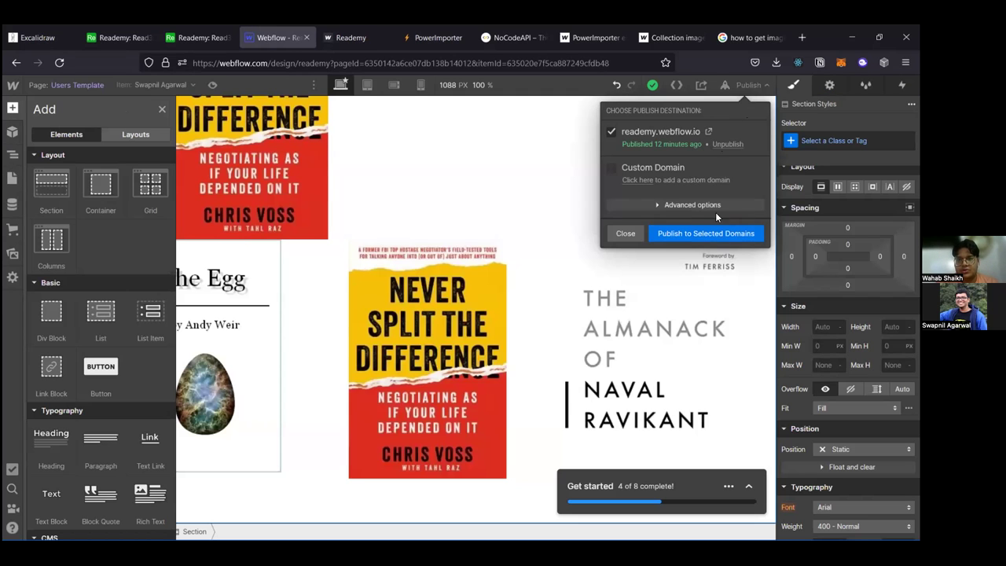
pyautogui.click(701, 233)
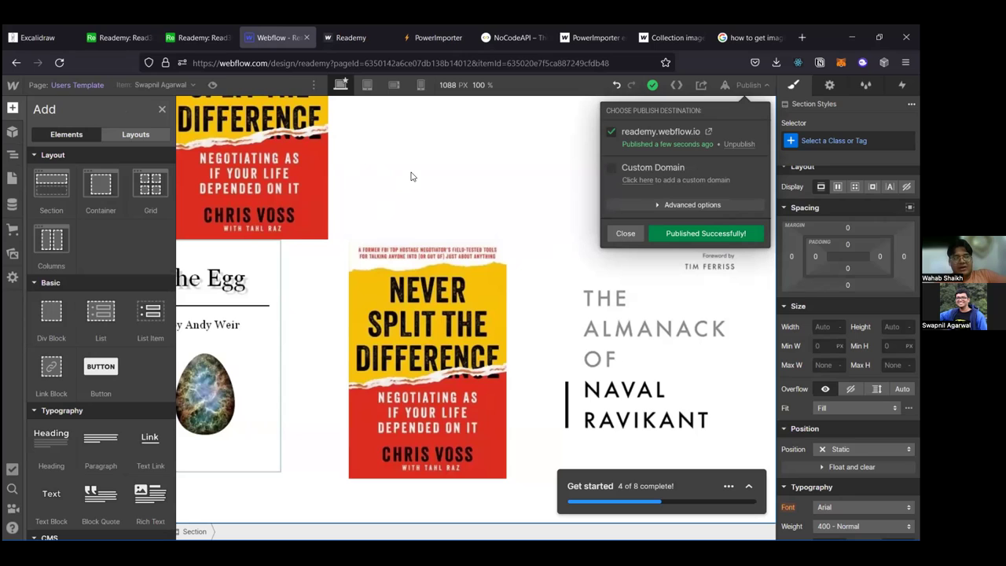
# Step: Switch to PowerImporter and refresh the fields of the Airtable to Webflow mapping
pyautogui.click(349, 44)
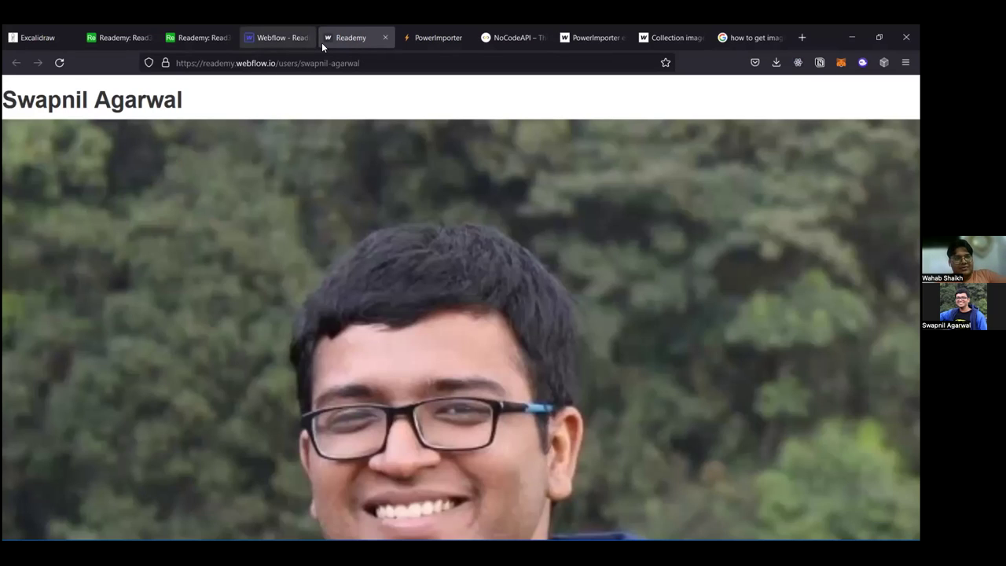
pyautogui.click(190, 32)
pyautogui.click(441, 42)
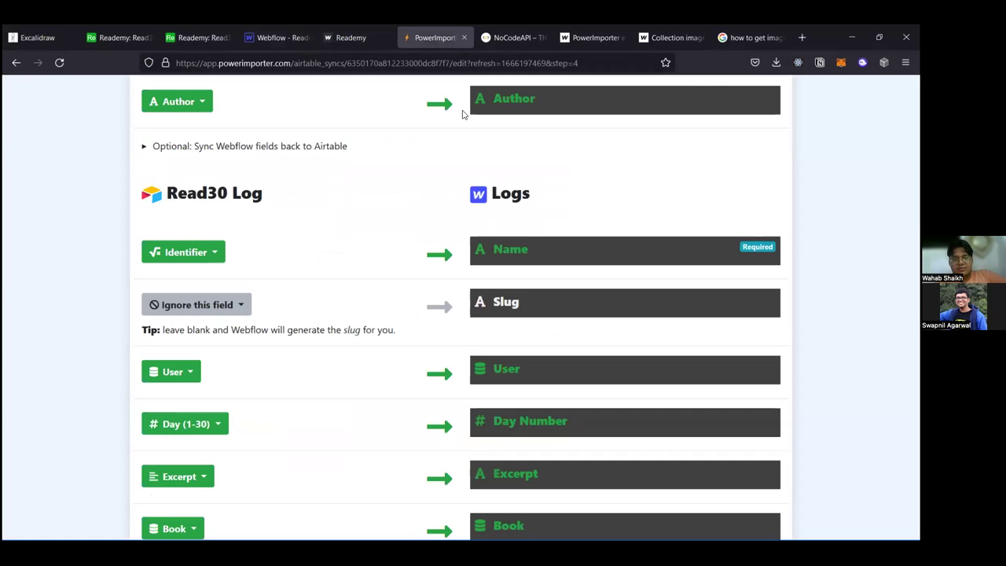
pyautogui.scroll(10, 724, 153)
pyautogui.scroll(5, 723, 153)
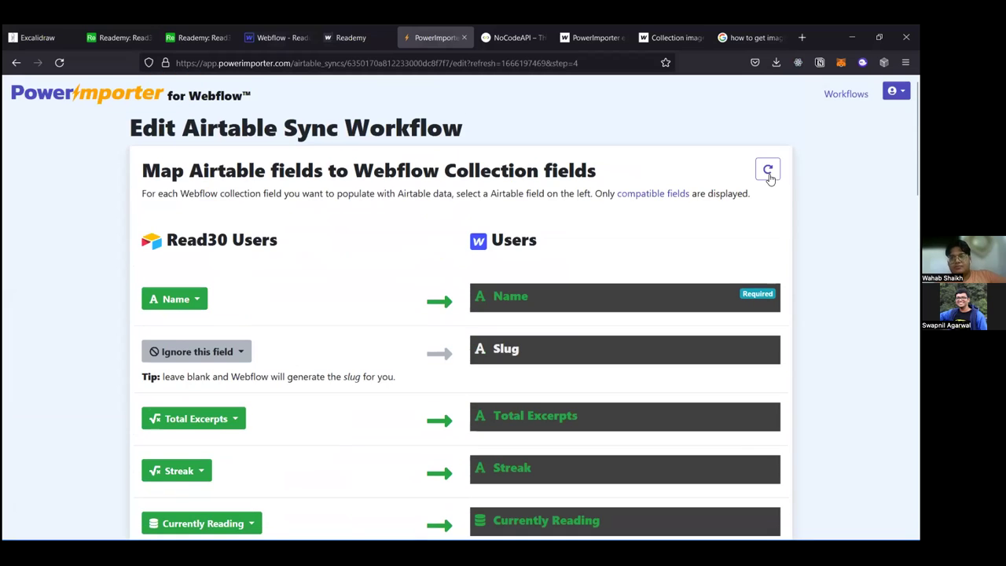
pyautogui.click(767, 171)
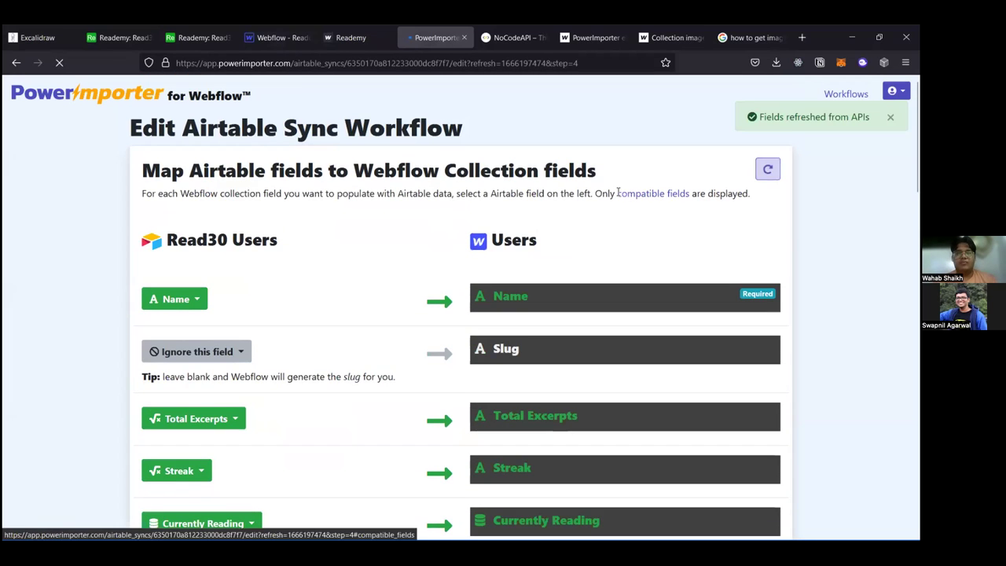
# Step: Map the Read30 Log field Excerpt Image to the Excerpt Image field of Logs and save the workflow fields
pyautogui.scroll(-5, 618, 191)
pyautogui.scroll(-6, 361, 288)
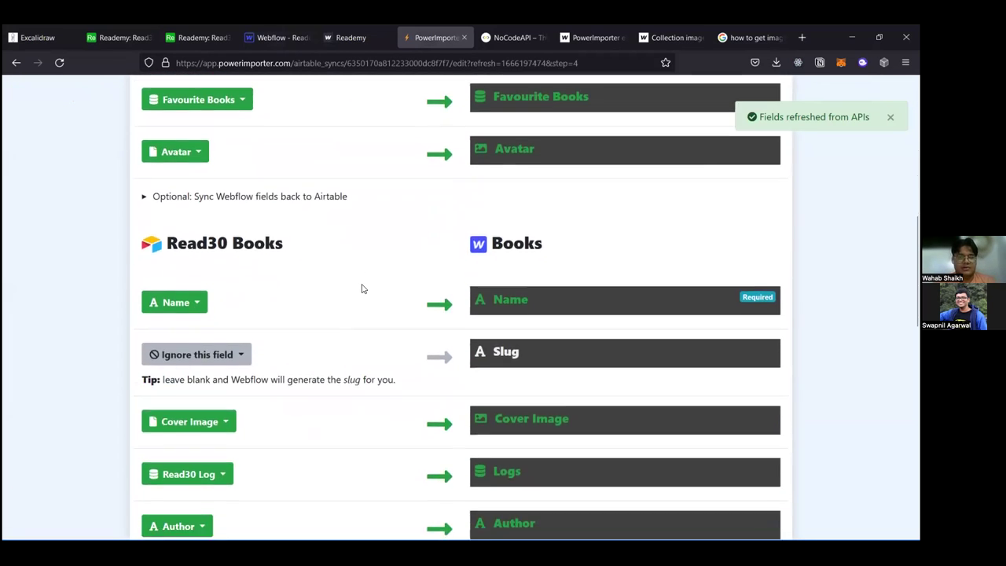
pyautogui.scroll(-3, 362, 287)
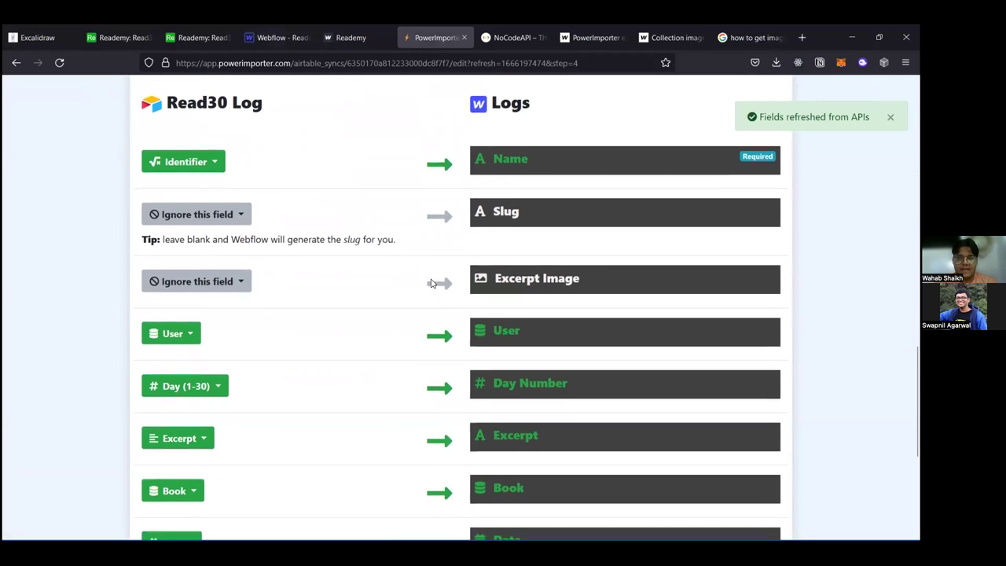
pyautogui.click(241, 279)
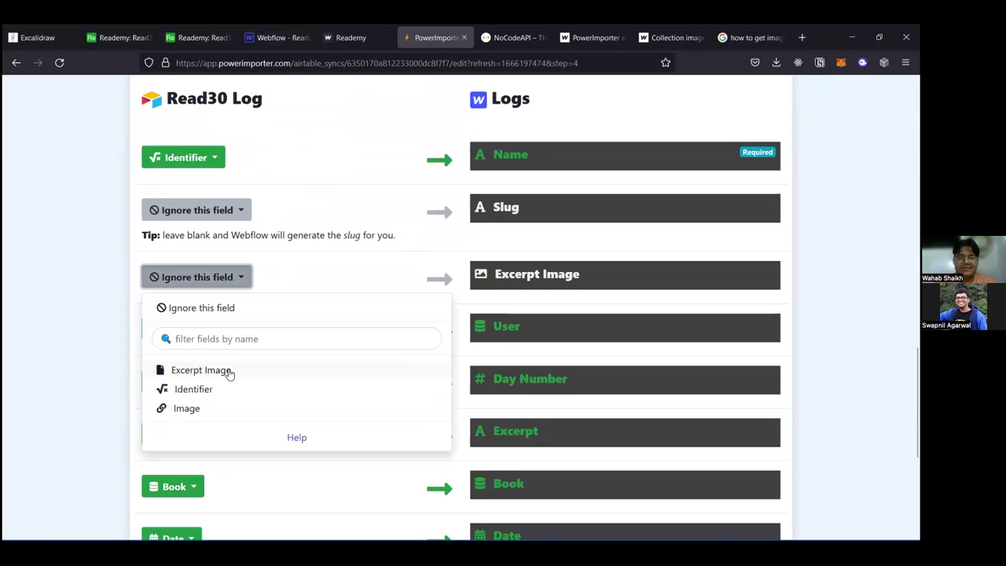
pyautogui.click(232, 371)
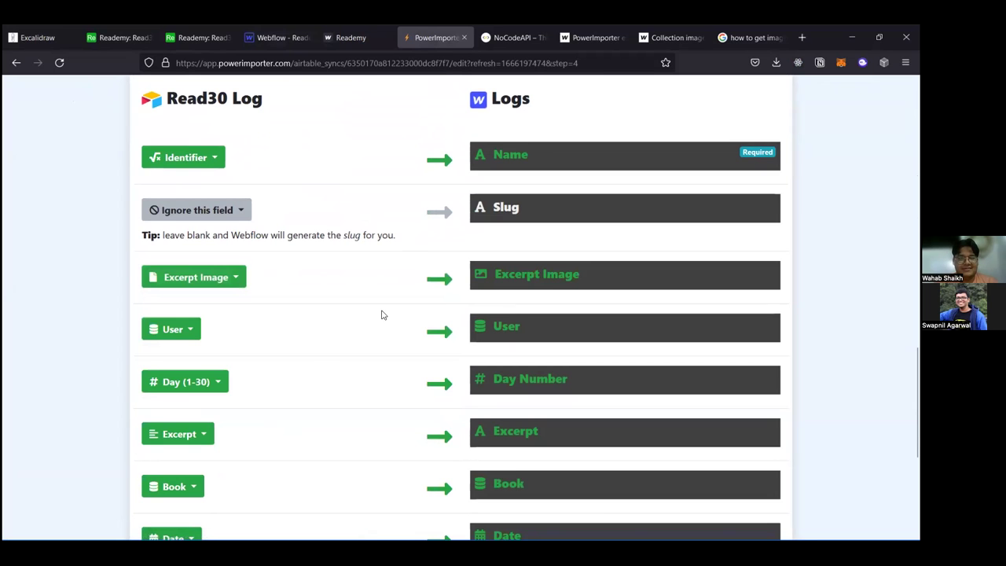
pyautogui.scroll(-3, 382, 314)
pyautogui.scroll(-2, 381, 315)
pyautogui.scroll(5, 382, 314)
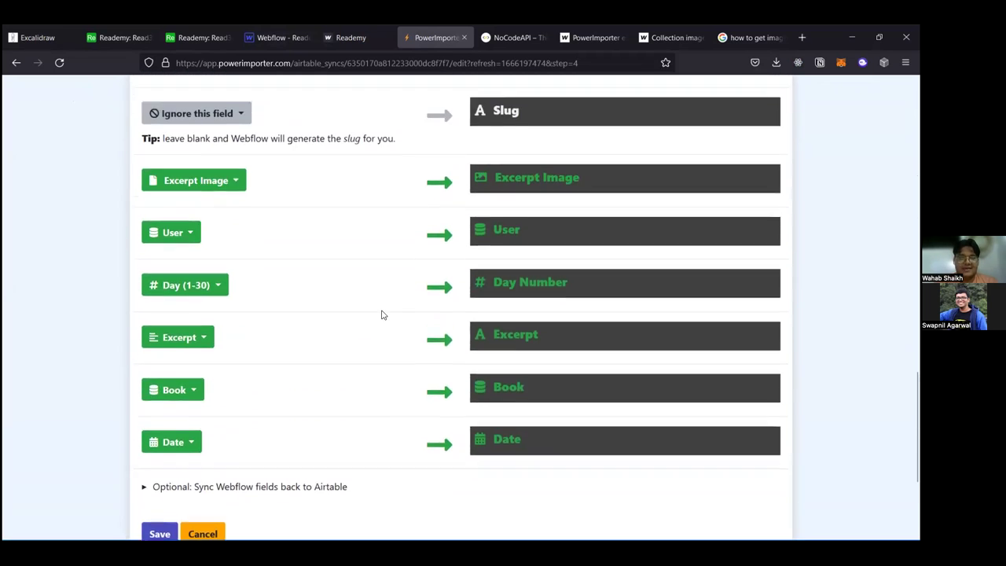
pyautogui.scroll(-3, 381, 314)
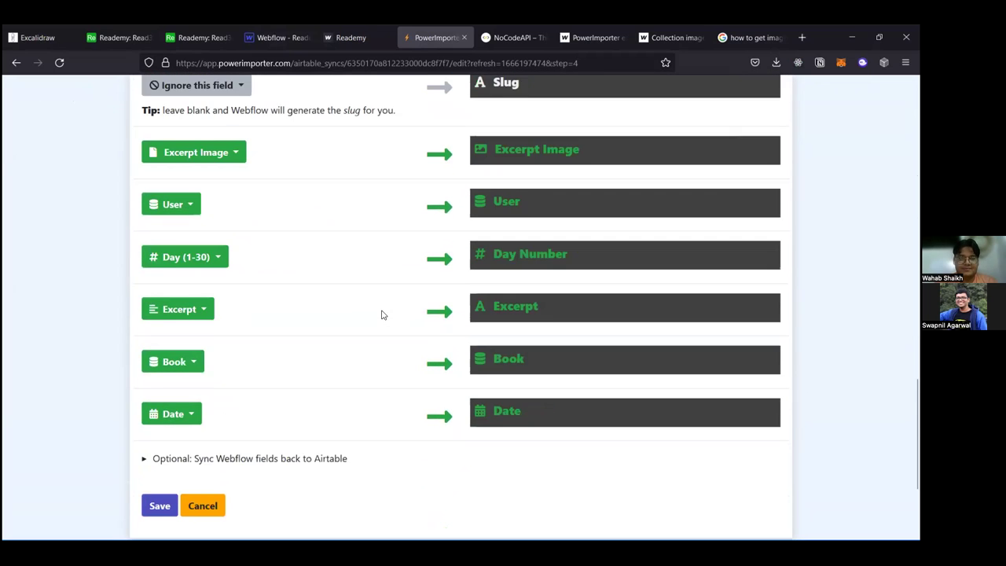
pyautogui.click(160, 485)
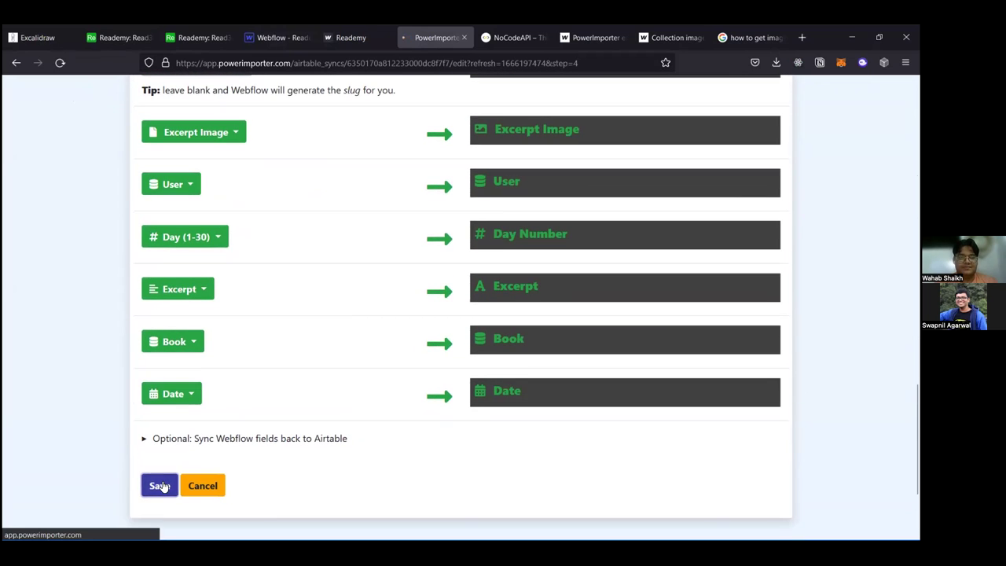
# Step: Sync the Reademy workflow from Airtable to Webflow with the saved field mapping
pyautogui.scroll(-3, 82, 423)
pyautogui.scroll(3, 82, 423)
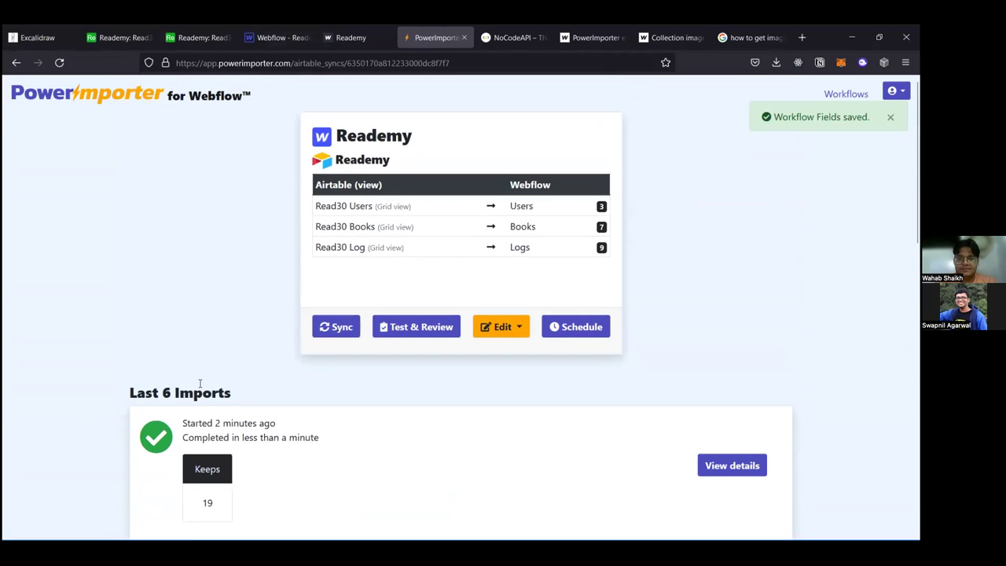
pyautogui.click(332, 335)
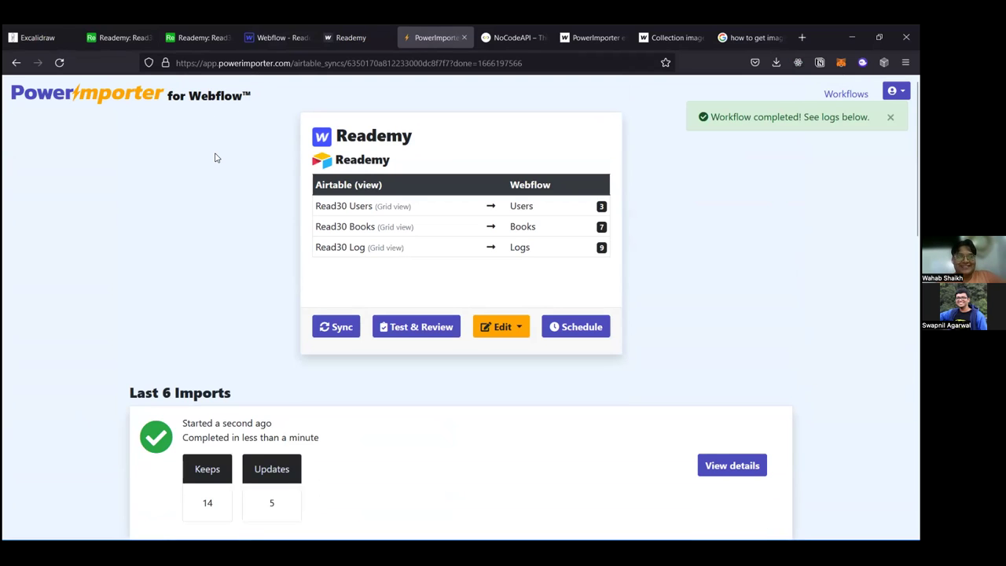
# Step: Check the Read30 Log table in Airtable and return to the Users Template page in Webflow
pyautogui.click(116, 37)
pyautogui.click(196, 26)
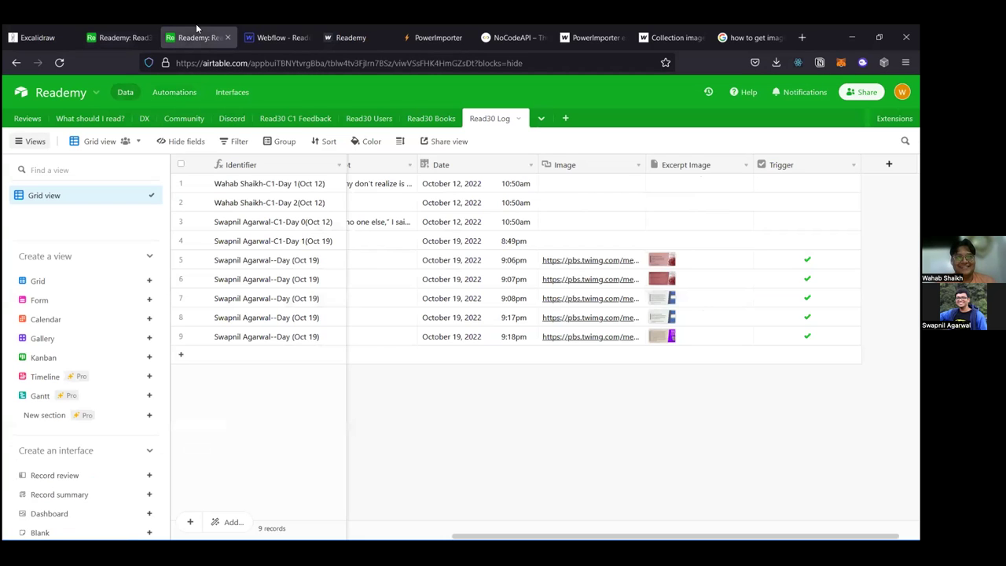
pyautogui.hotkey('ctrl', 'Tab')
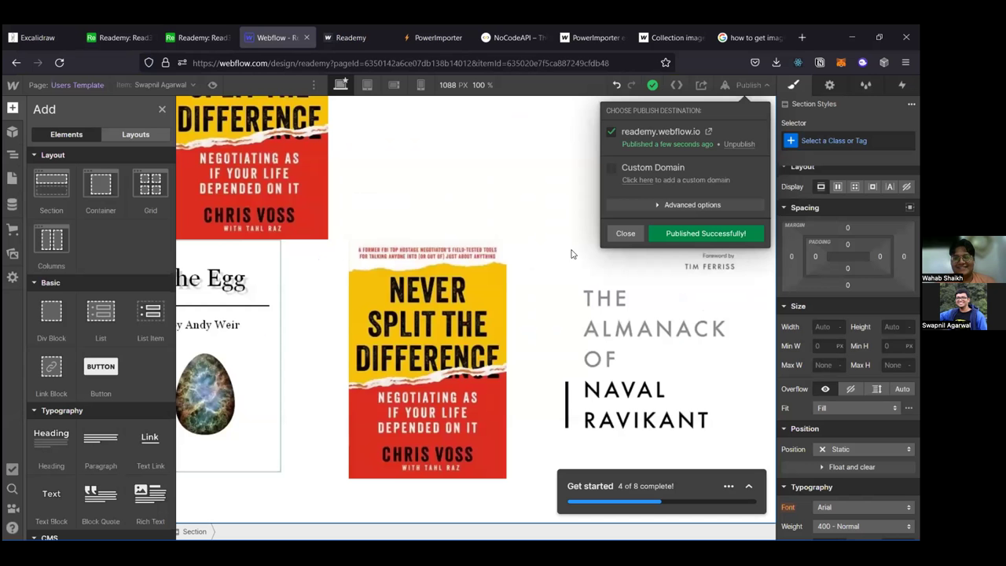
pyautogui.click(588, 165)
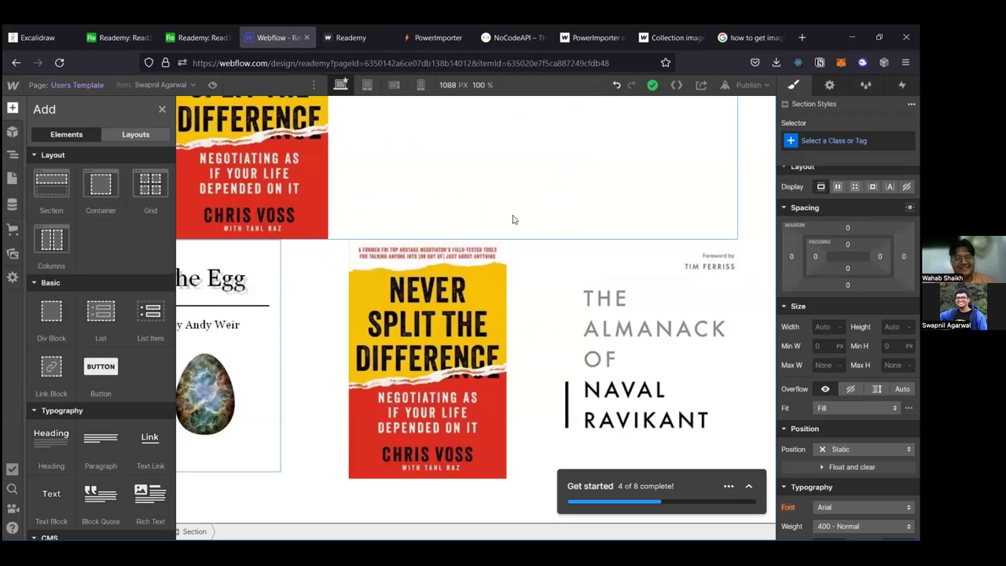
pyautogui.scroll(-1, 126, 393)
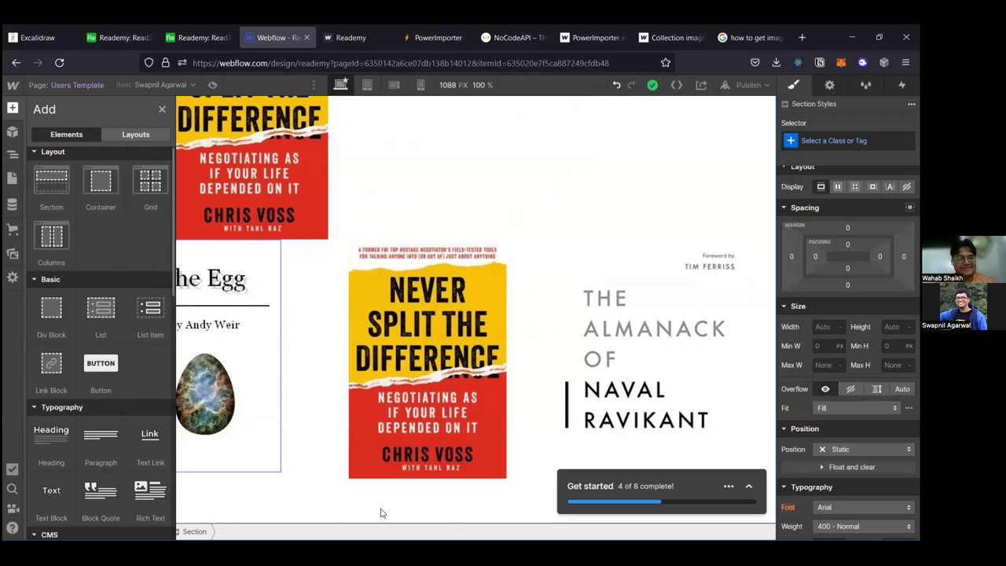
pyautogui.click(450, 520)
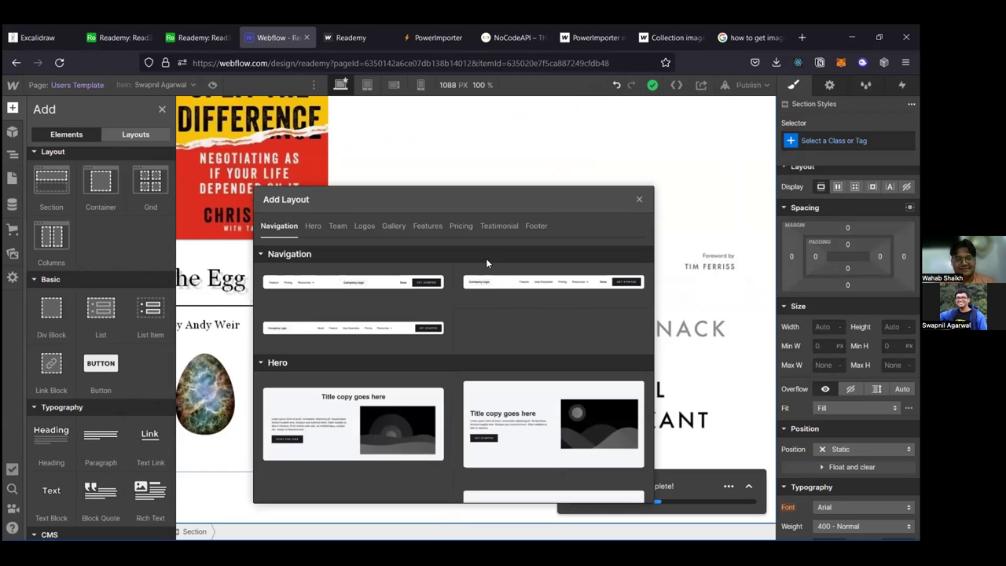
pyautogui.click(642, 203)
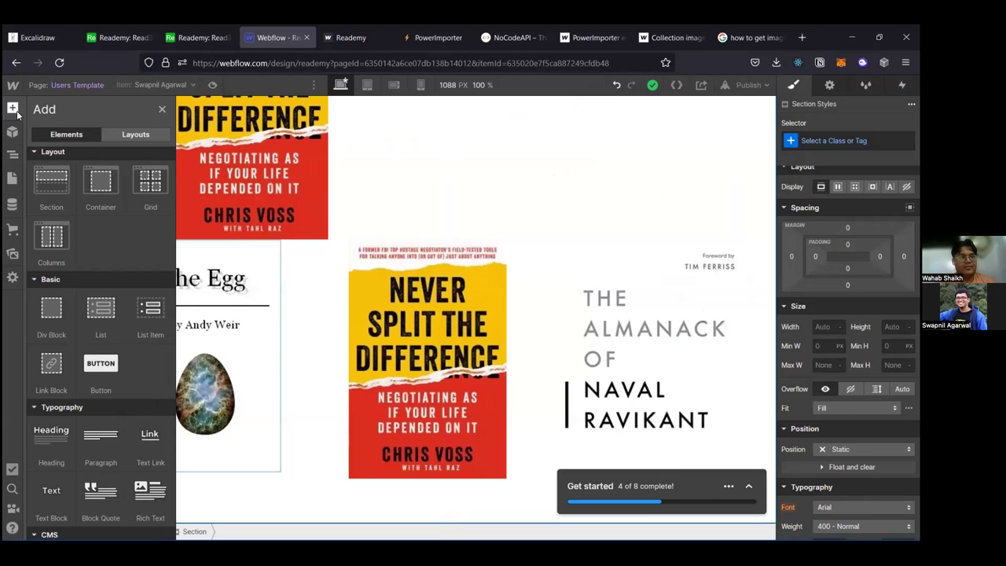
# Step: Find the Collection List element among the CMS elements that can be added to the Users Template page
pyautogui.click(12, 154)
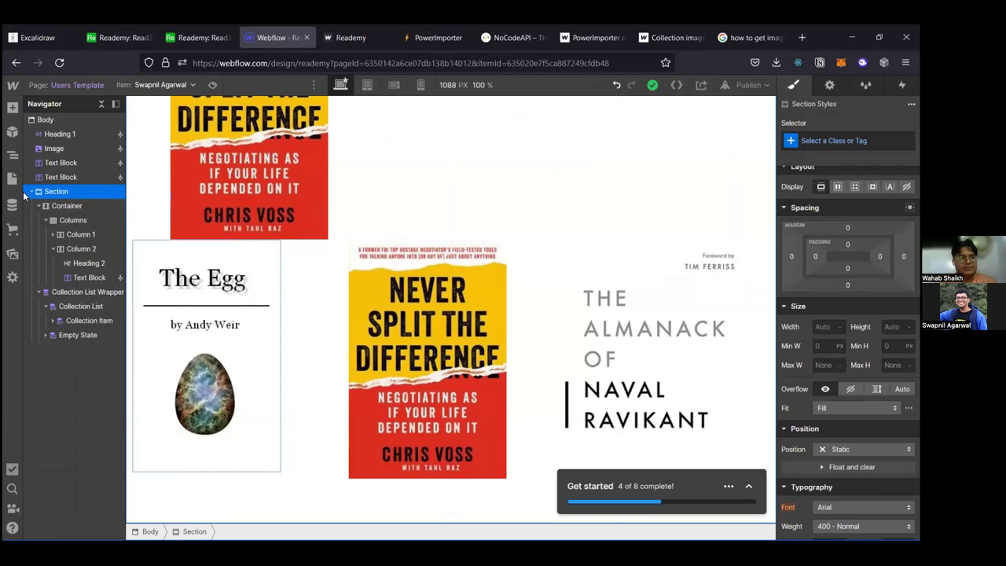
pyautogui.click(11, 109)
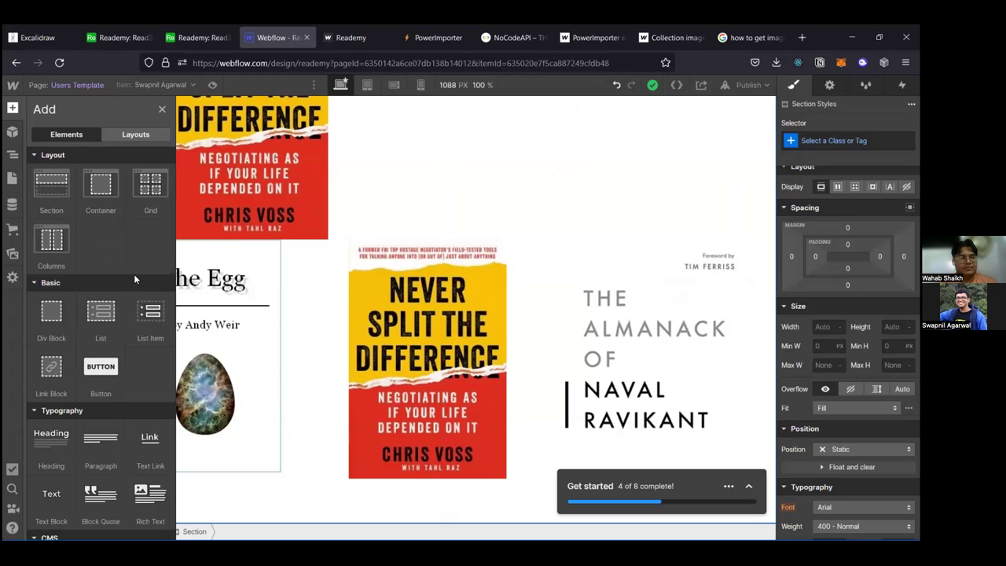
pyautogui.scroll(-6, 133, 273)
pyautogui.scroll(5, 89, 444)
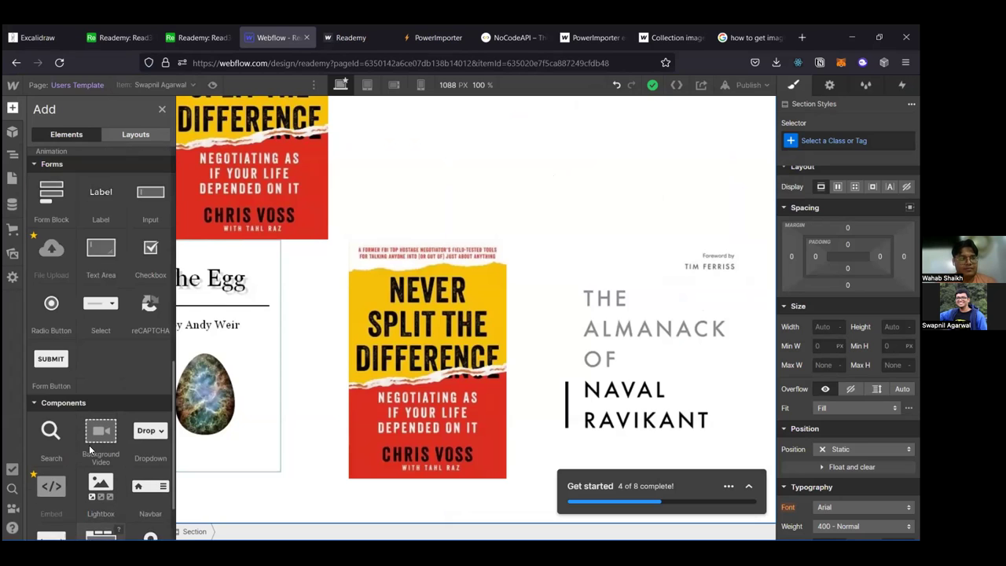
pyautogui.scroll(3, 118, 251)
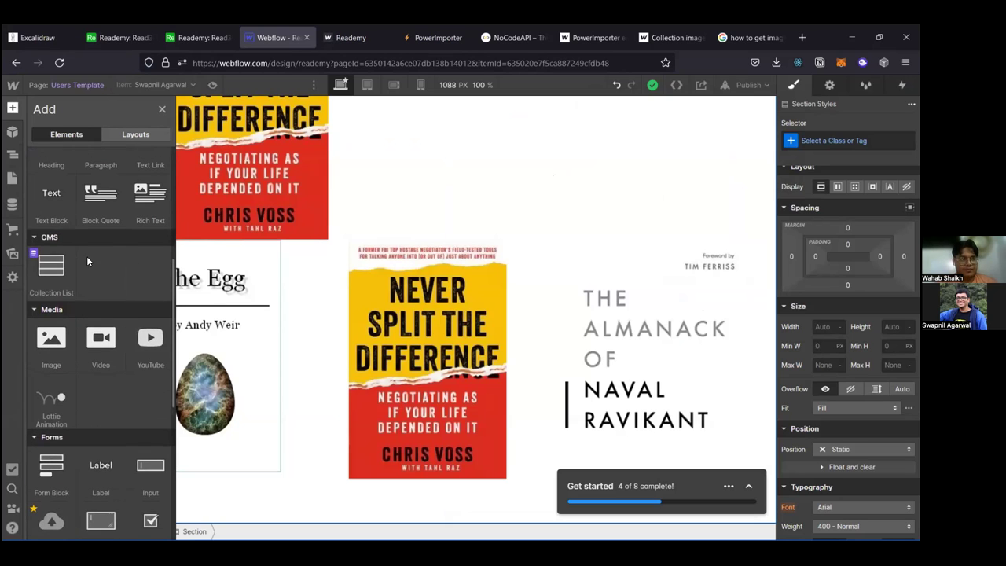